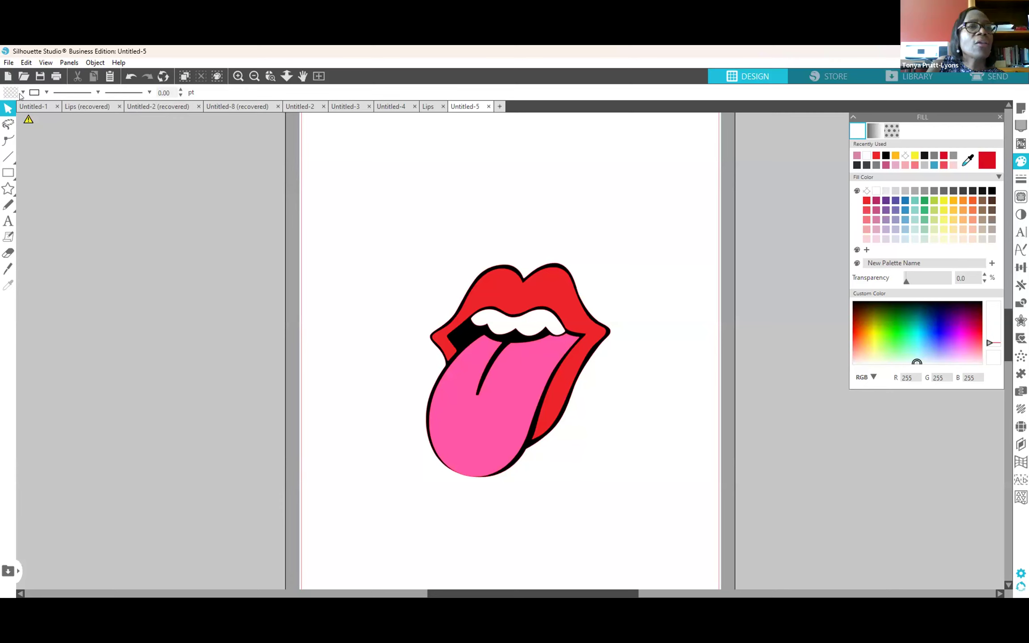
# Save the design to the WORK IN PROGRESS folder as LIPS v2 in Silhouette Studio V3 format.
pyautogui.click(8, 62)
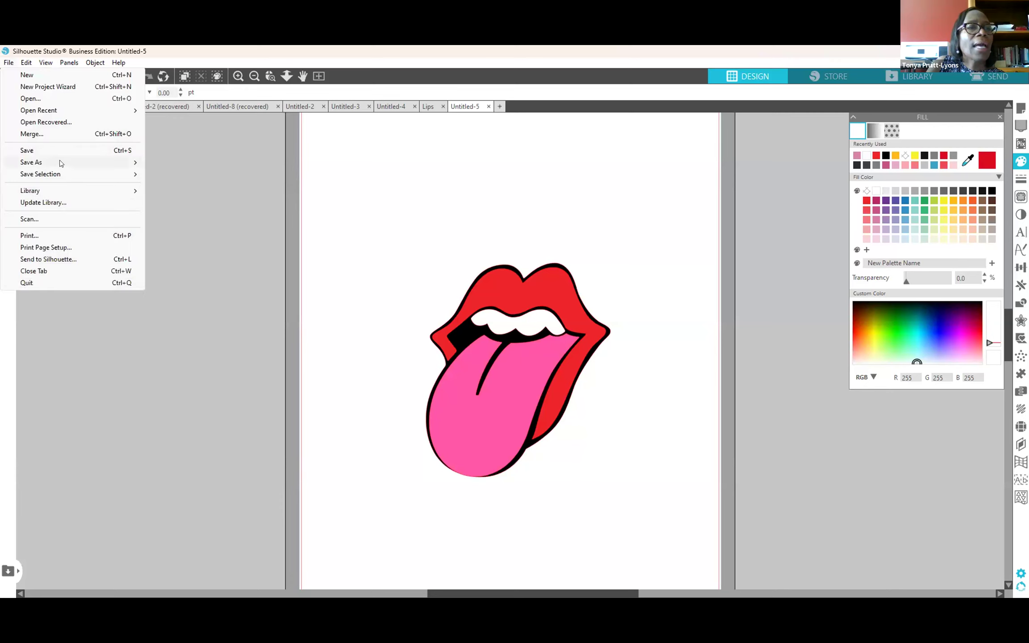
pyautogui.moveTo(58, 162)
pyautogui.click(201, 163)
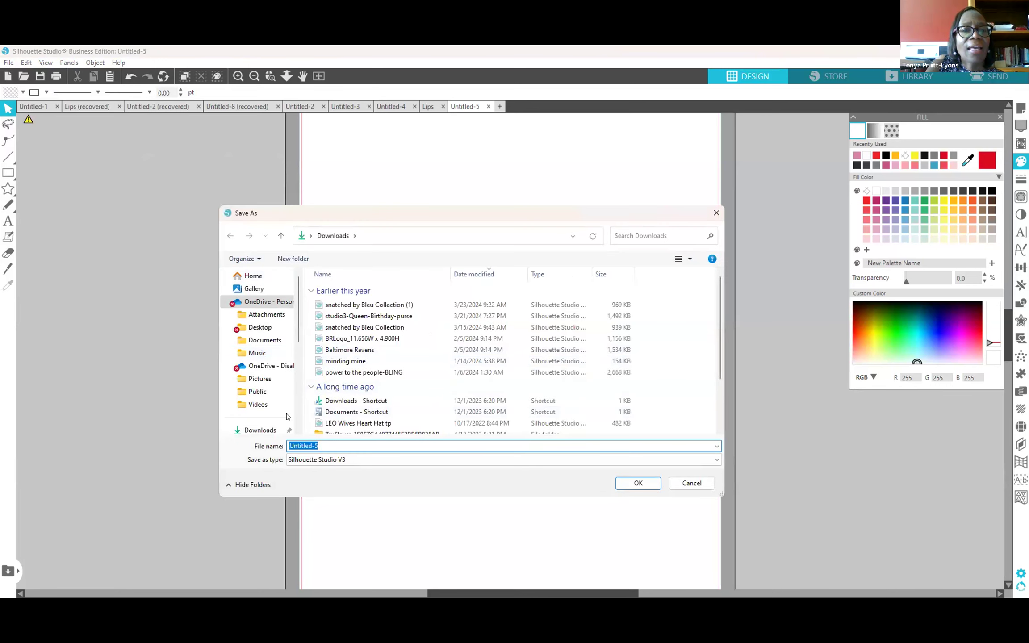
pyautogui.moveTo(296, 323); pyautogui.dragTo(296, 408)
pyautogui.click(251, 352)
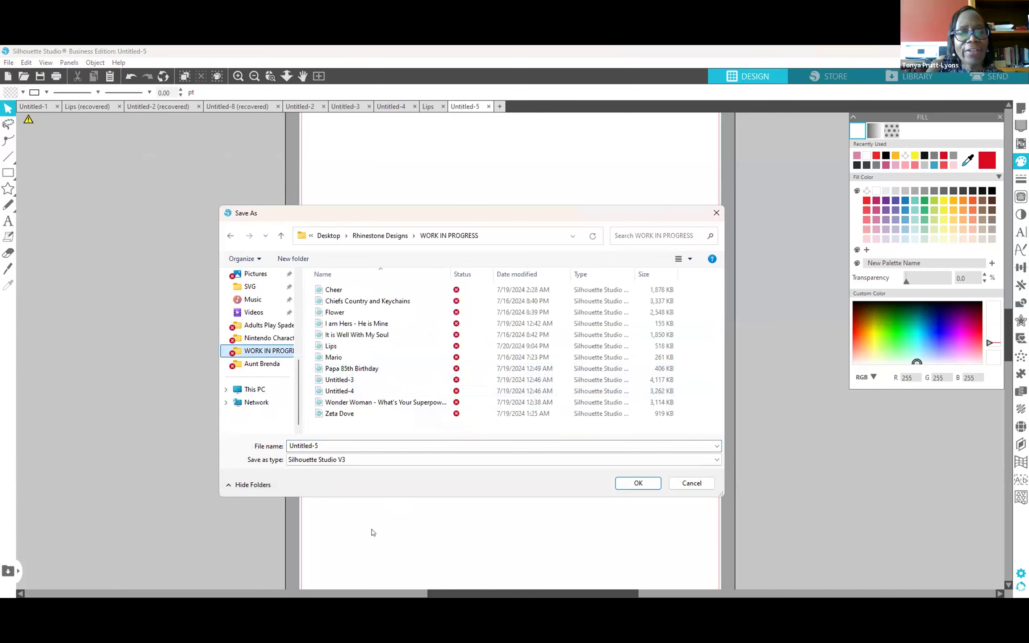
pyautogui.click(335, 445)
pyautogui.write('LIPS')
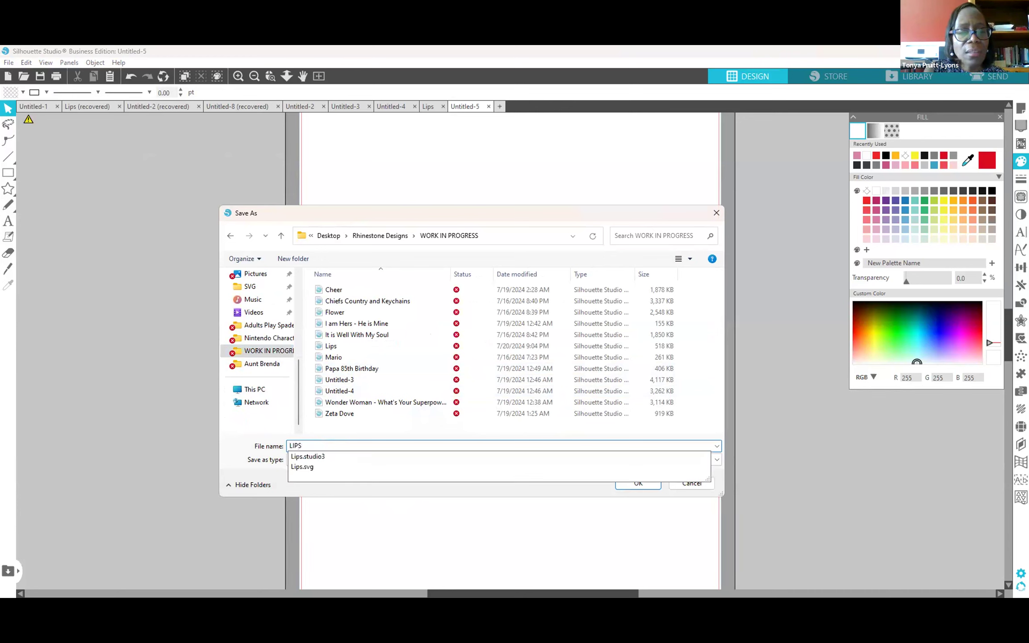
pyautogui.write(' v2')
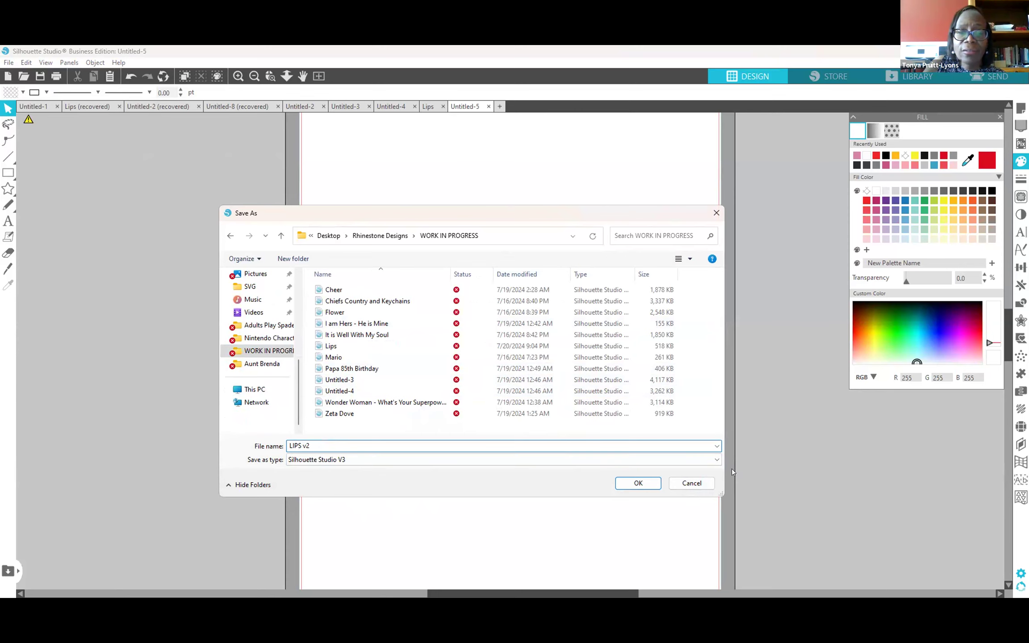
pyautogui.click(639, 485)
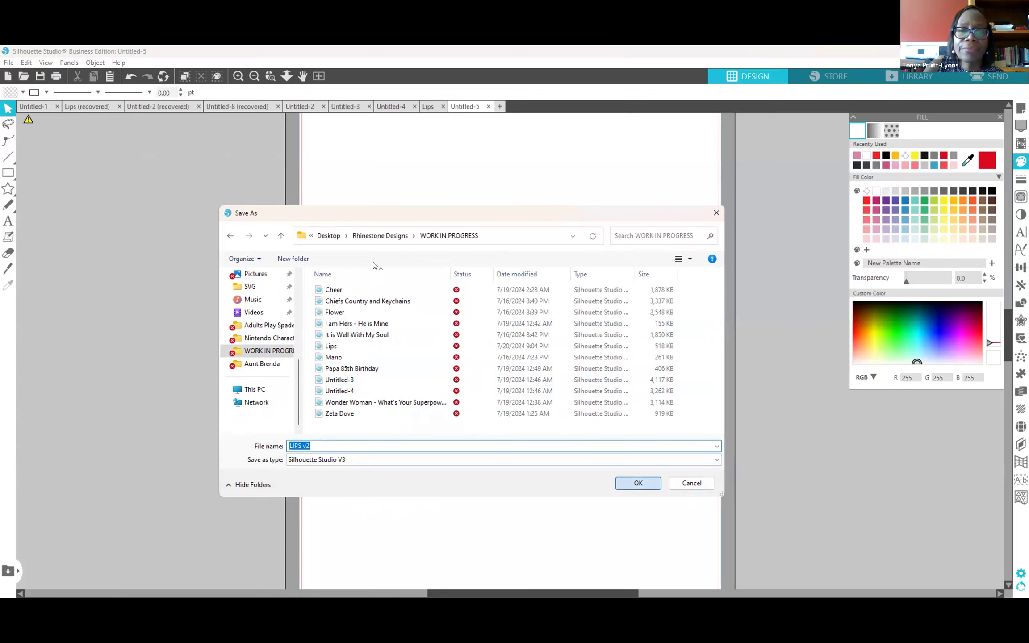
# Save an SVG copy of LIPS v2 in the WORK IN PROGRESS folder.
pyautogui.click(9, 63)
pyautogui.moveTo(49, 164)
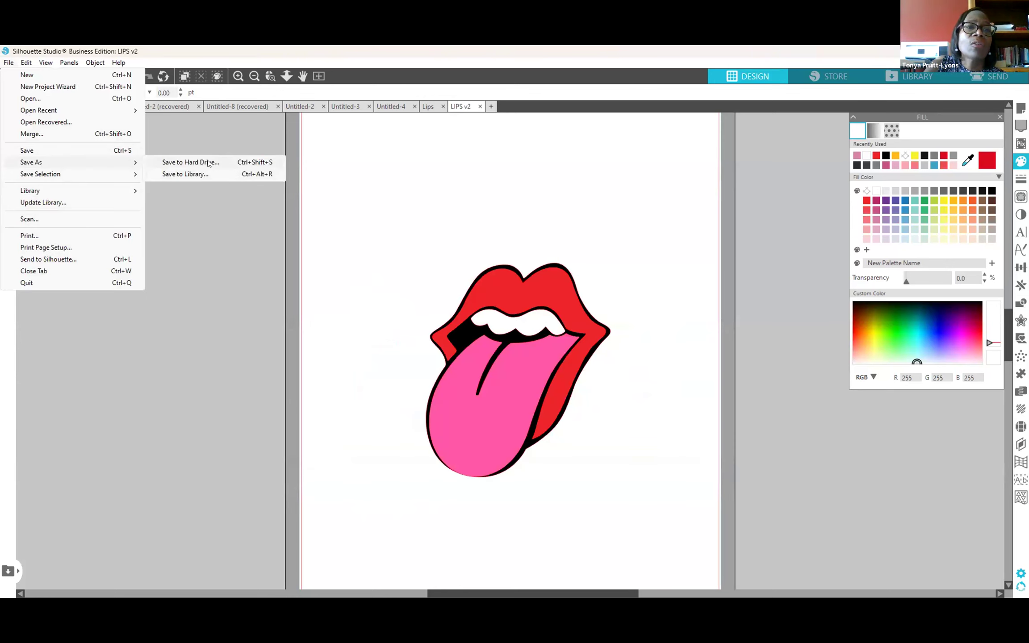
pyautogui.click(208, 163)
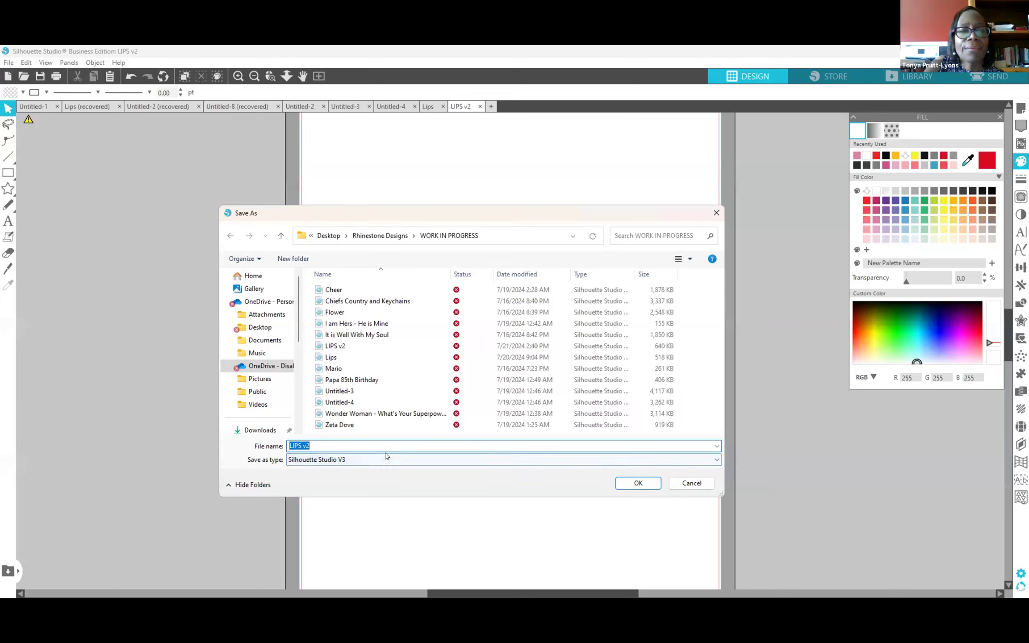
pyautogui.click(717, 462)
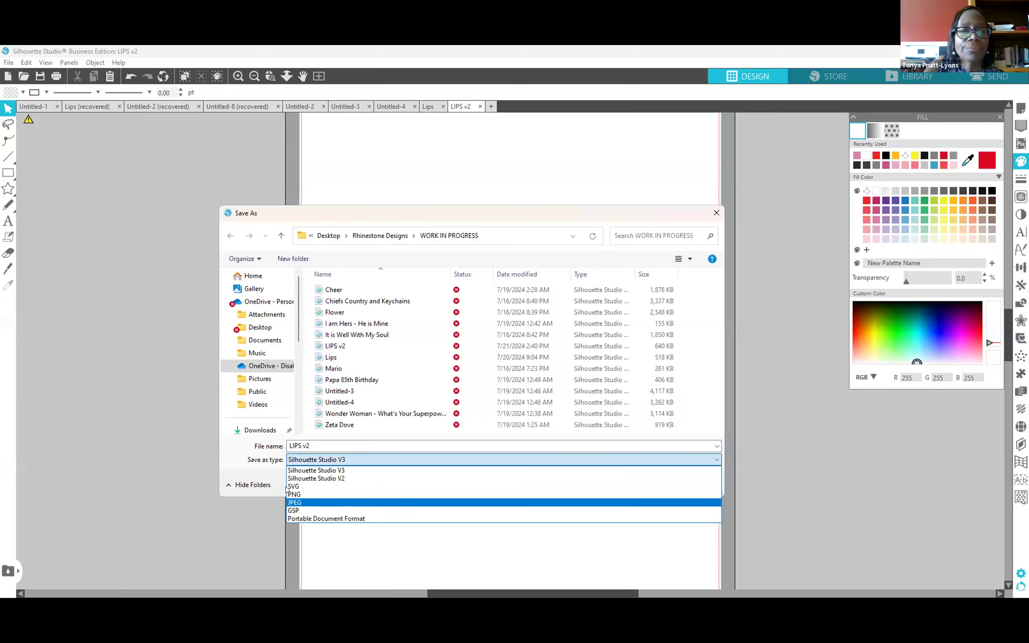
pyautogui.click(301, 487)
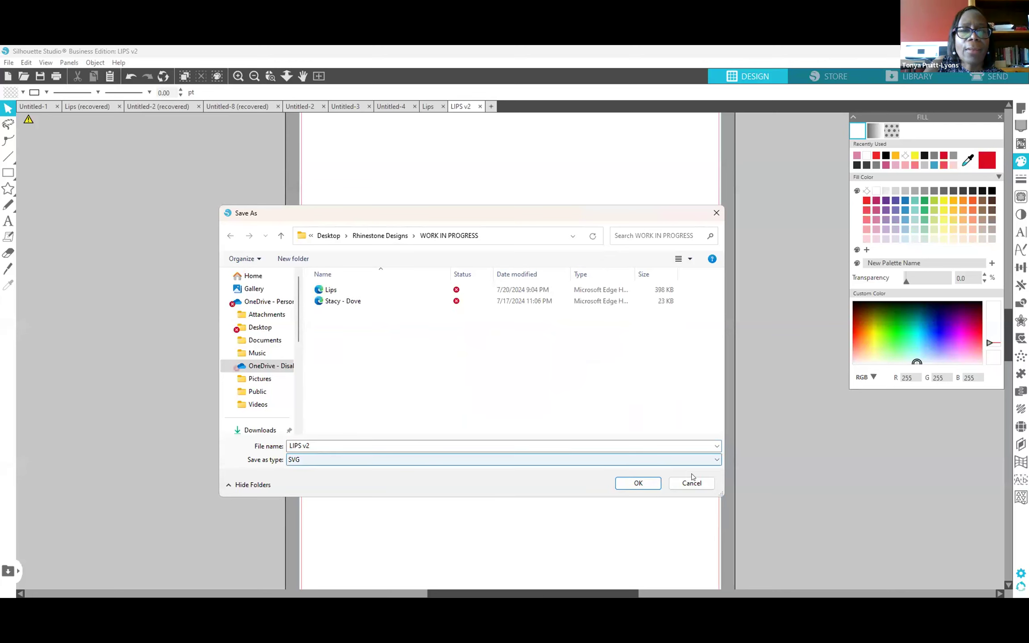
pyautogui.click(638, 483)
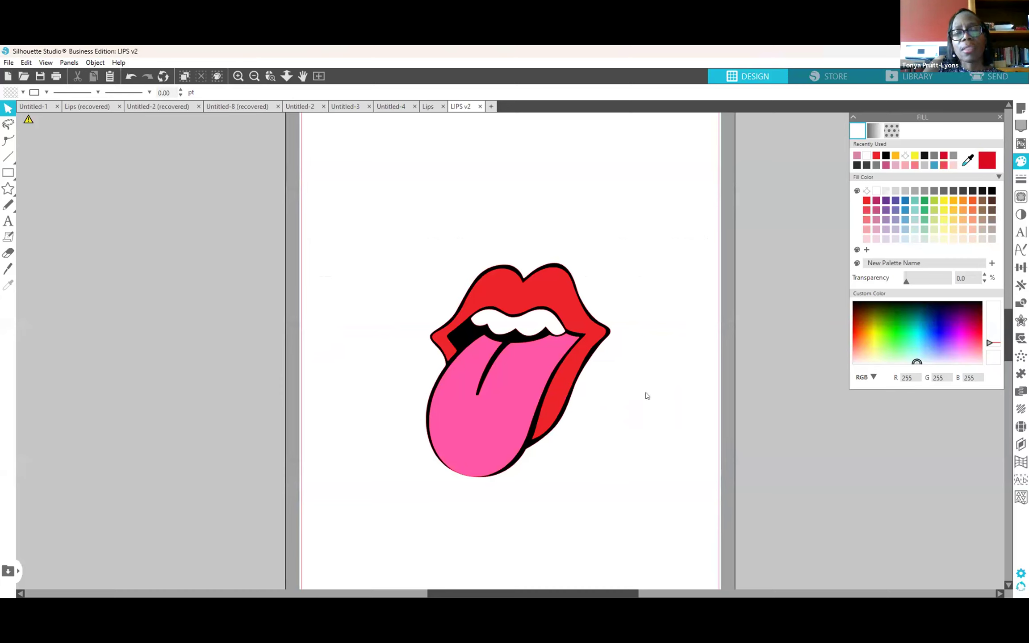
# Apply 10ss edge rhinestones with 0.039 in spacing to every shape in the lips design.
pyautogui.moveTo(378, 216); pyautogui.dragTo(667, 510)
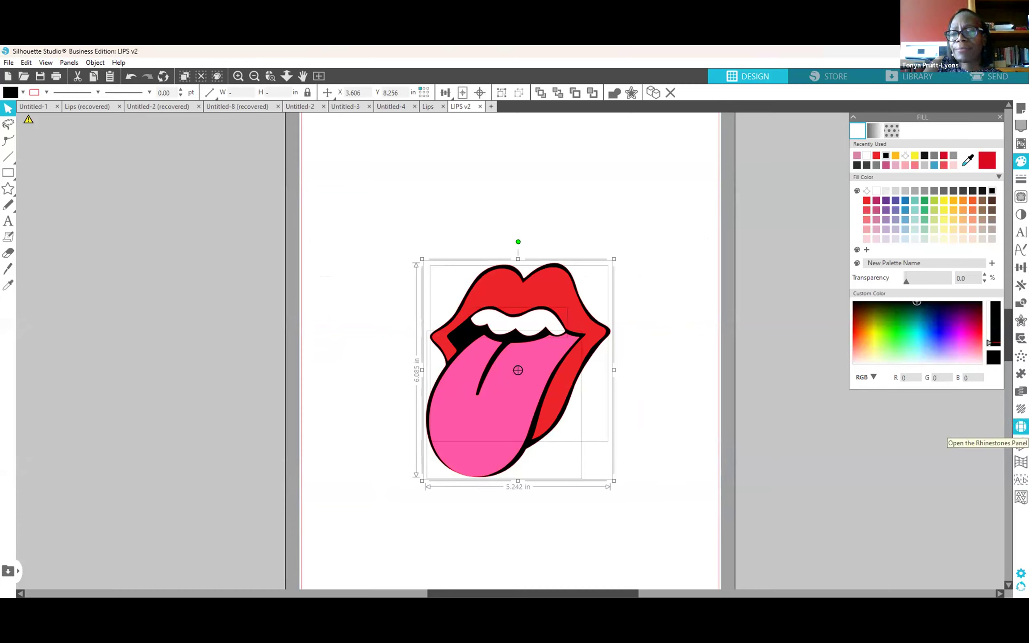
pyautogui.click(1021, 427)
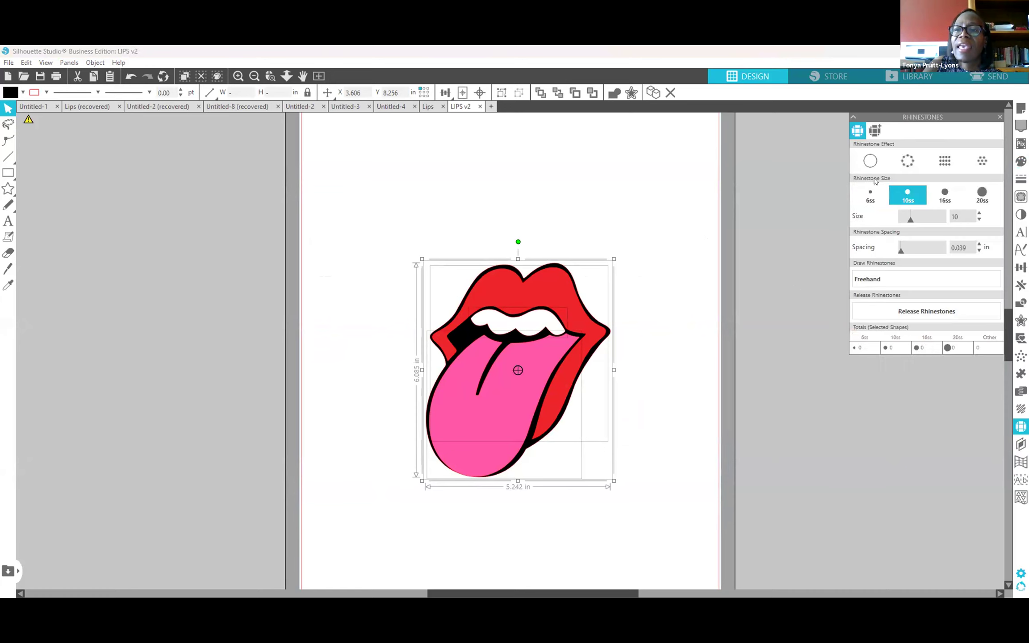
pyautogui.click(911, 166)
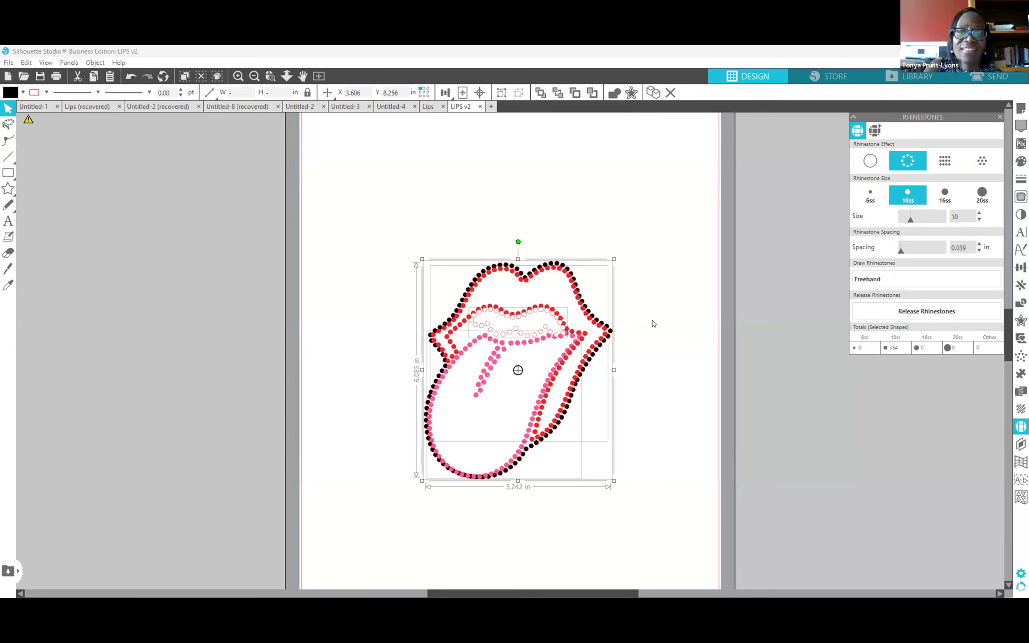
pyautogui.click(676, 341)
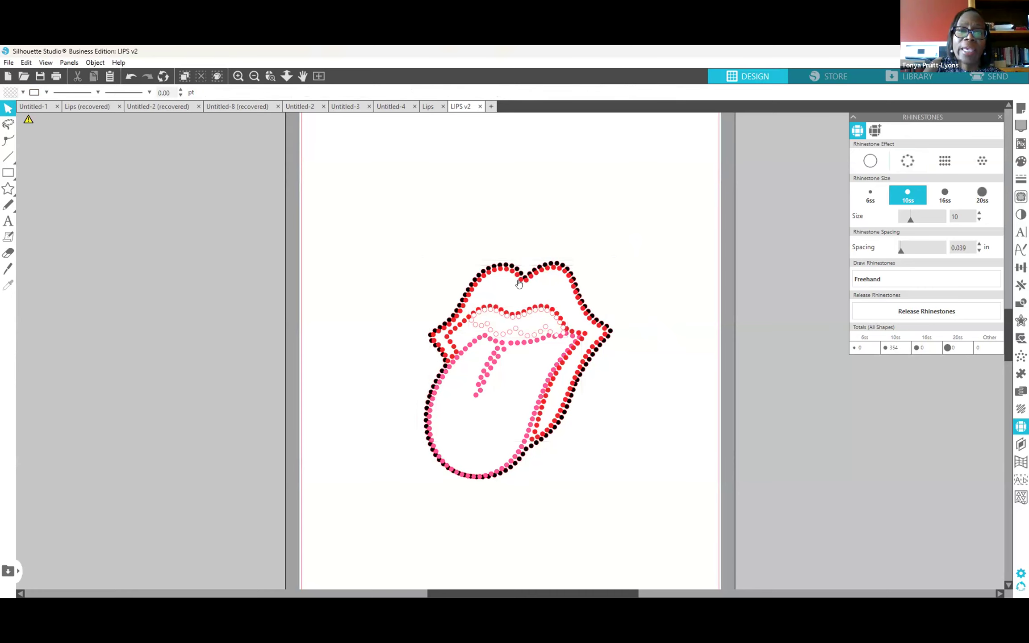
# Change the rhinestone effect to Radial Fill on the red lips, the pink tongue and the white teeth.
pyautogui.click(519, 354)
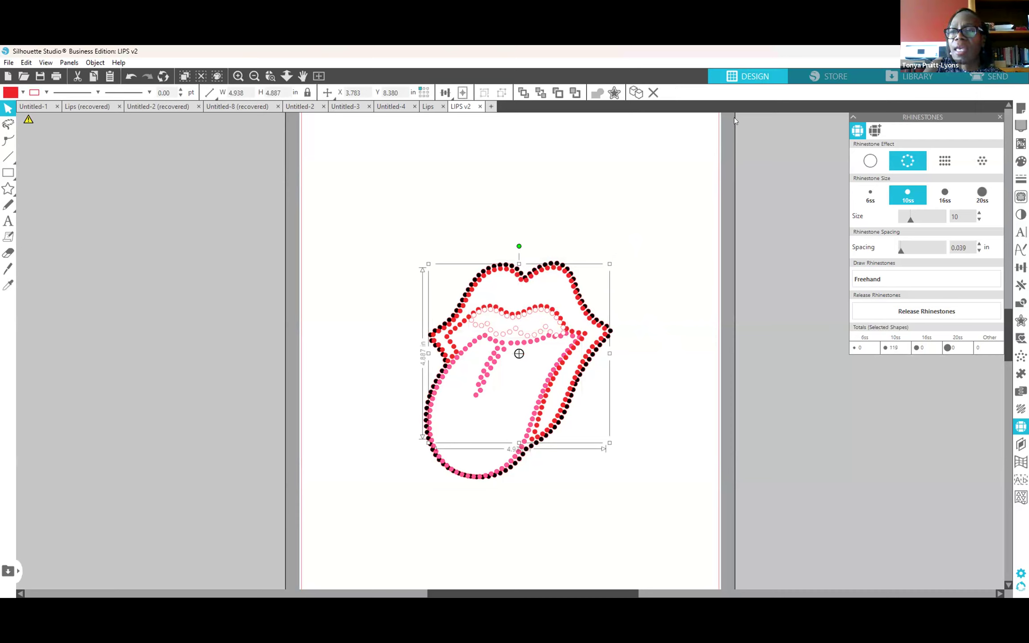
pyautogui.click(978, 162)
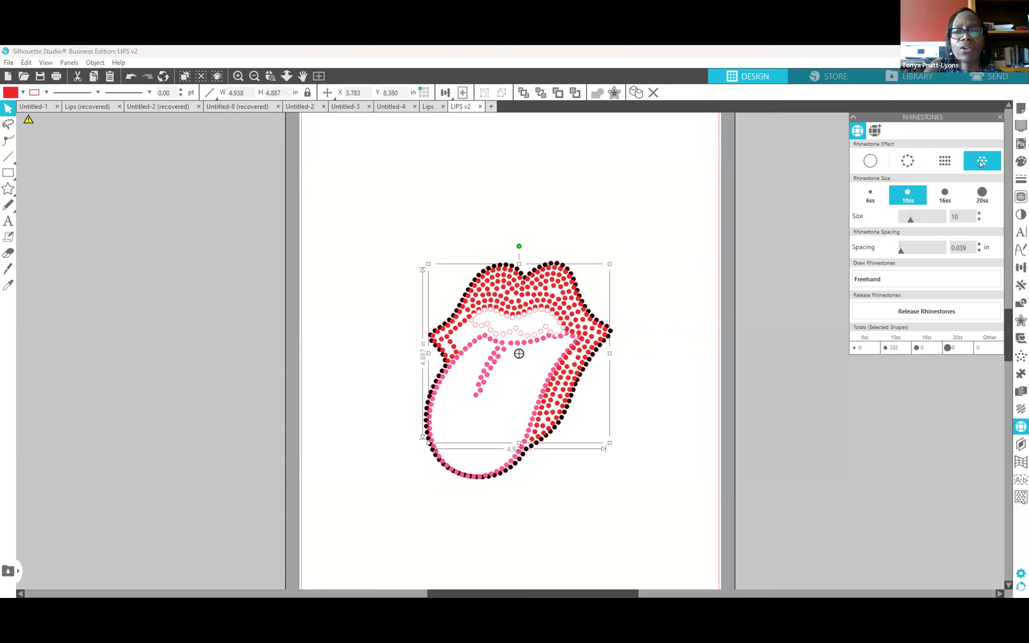
pyautogui.click(486, 378)
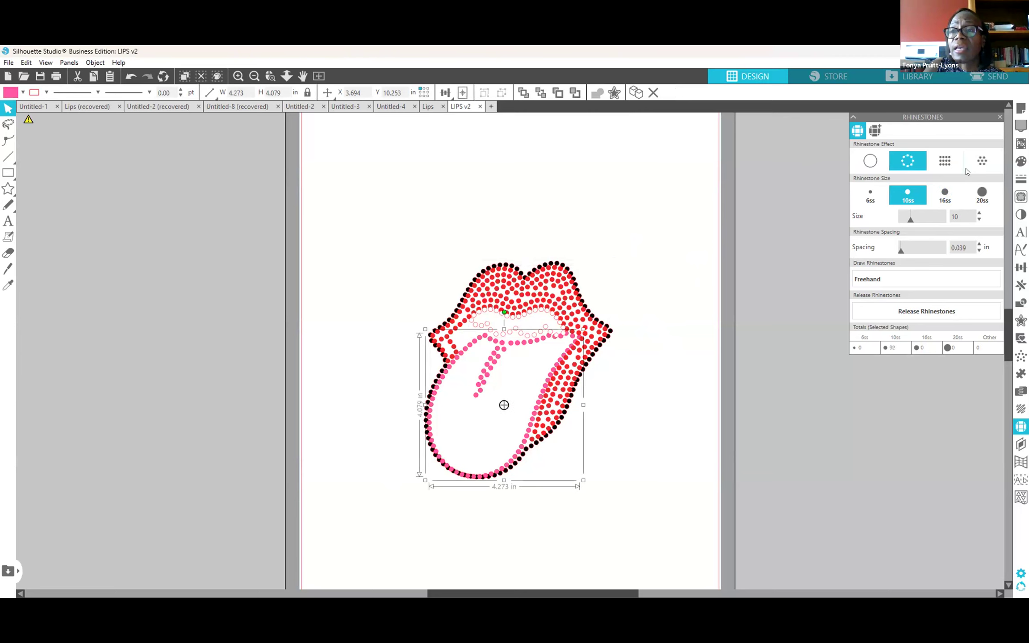
pyautogui.click(981, 161)
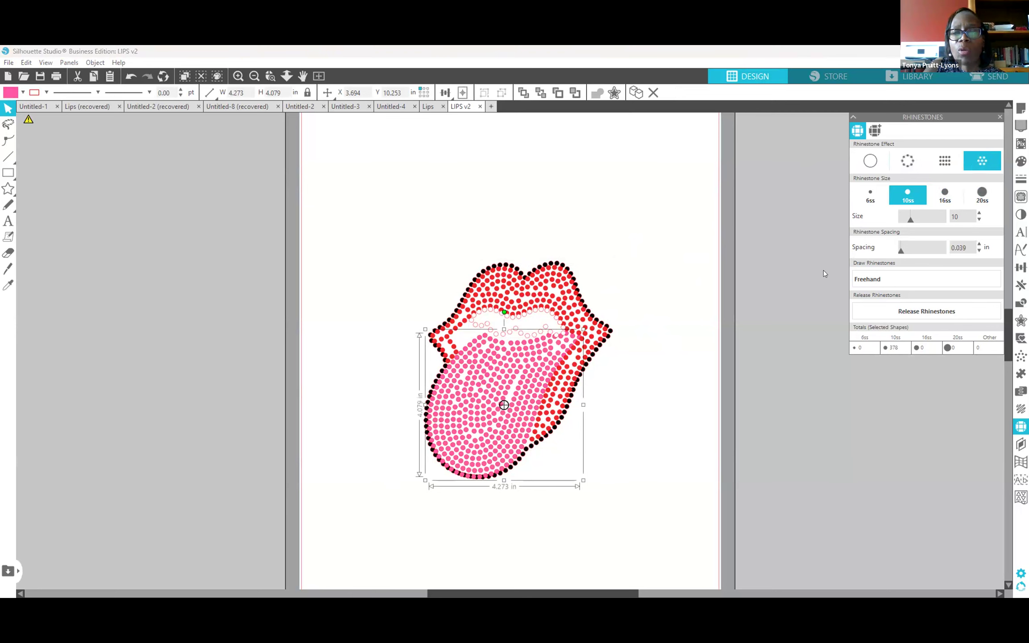
pyautogui.click(528, 335)
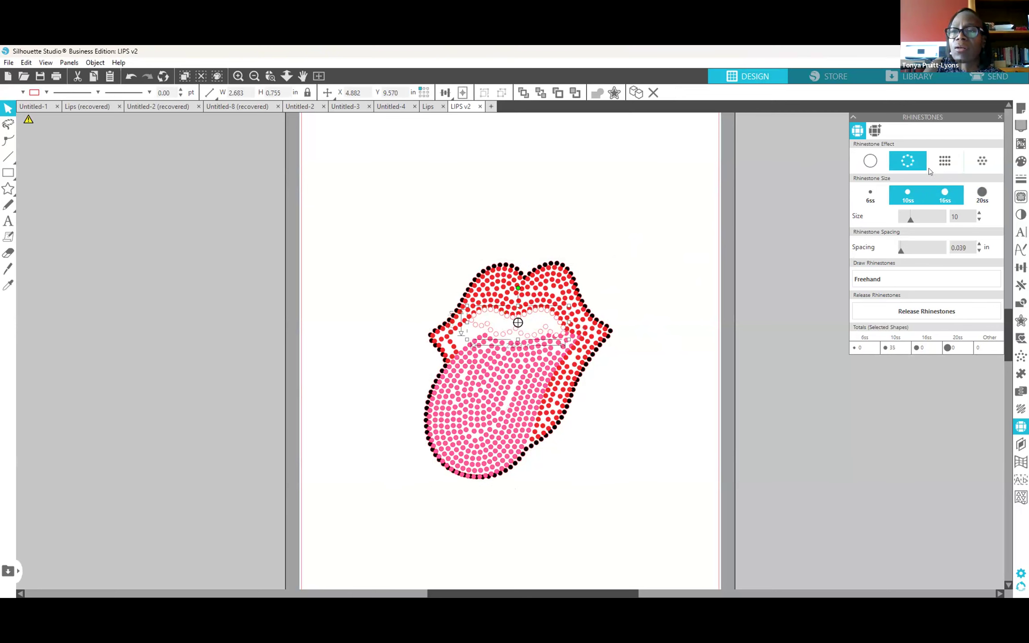
pyautogui.click(986, 157)
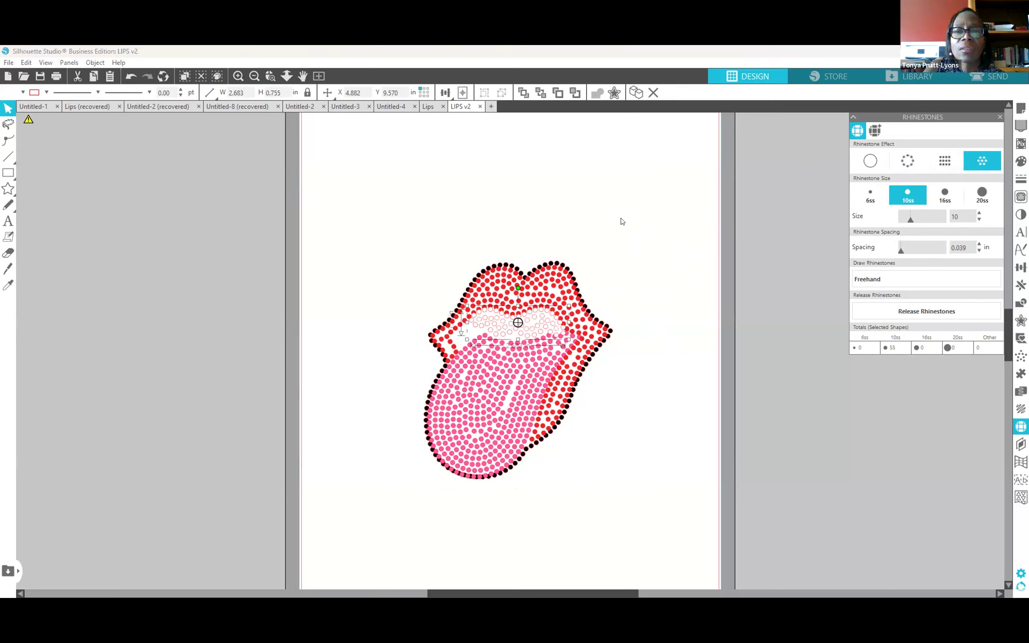
# Deselect the design and set the page's media color to gray.
pyautogui.click(670, 173)
pyautogui.click(1021, 108)
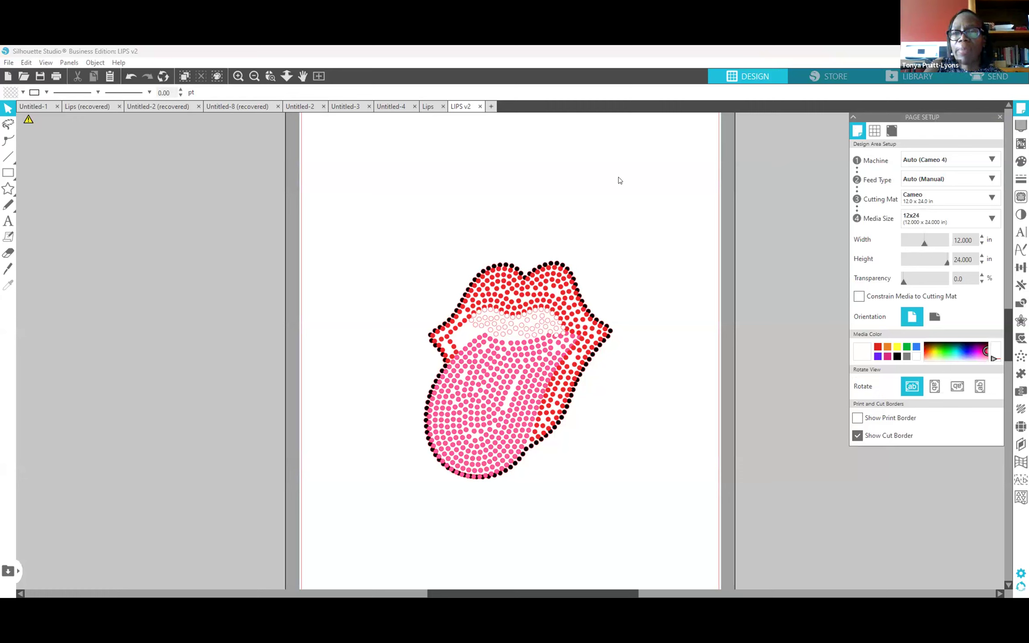
pyautogui.click(906, 358)
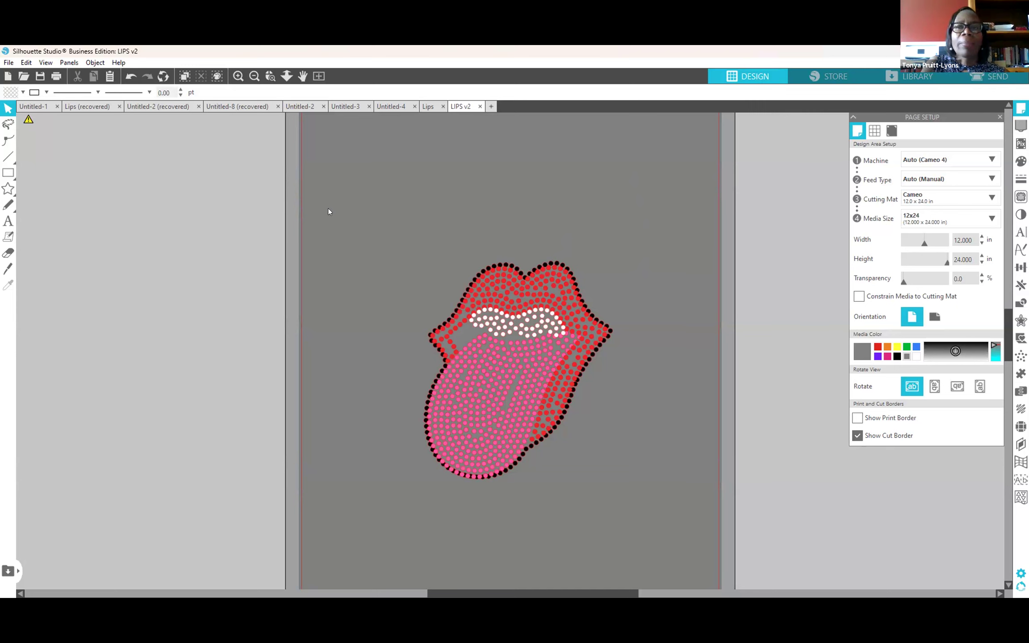
# Undo the media color and all rhinestone effects back to the solid lips artwork, and deselect it.
pyautogui.click(128, 76)
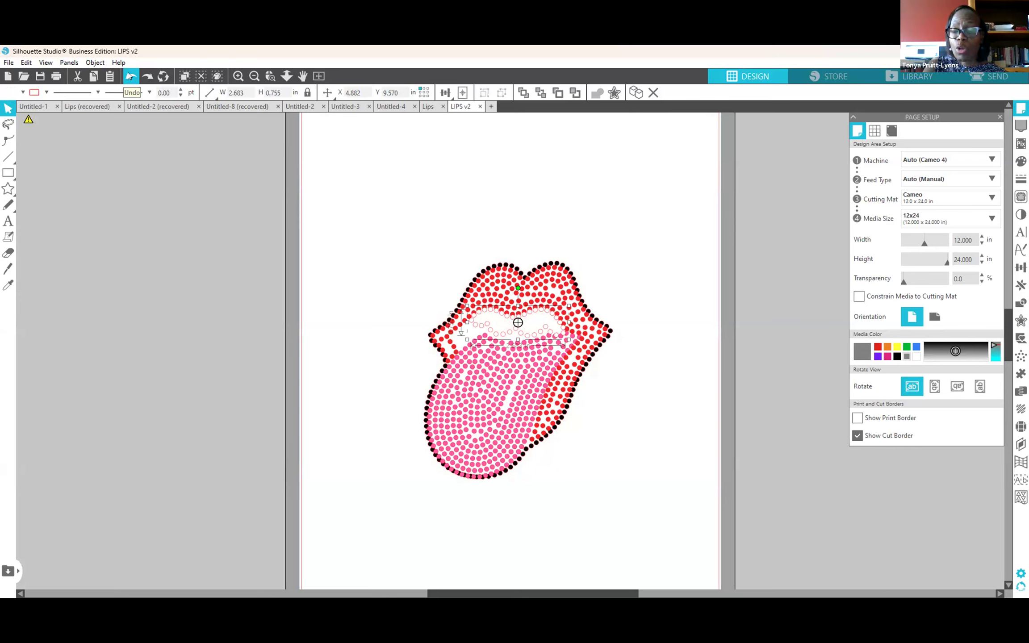
pyautogui.click(129, 76)
pyautogui.click(127, 75)
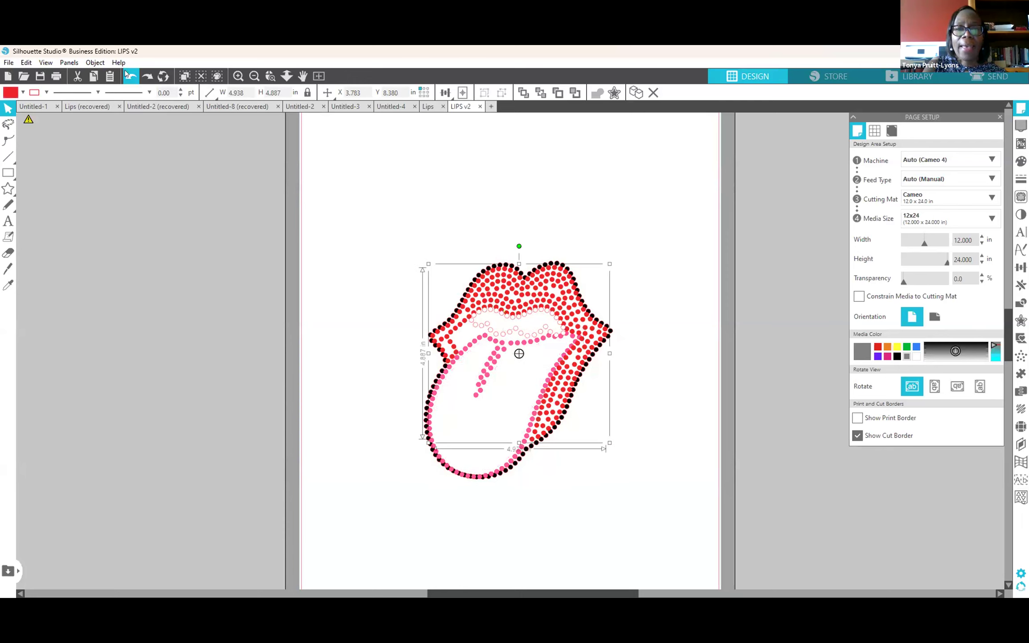
pyautogui.click(128, 75)
pyautogui.click(128, 75)
pyautogui.click(128, 75)
pyautogui.click(128, 75)
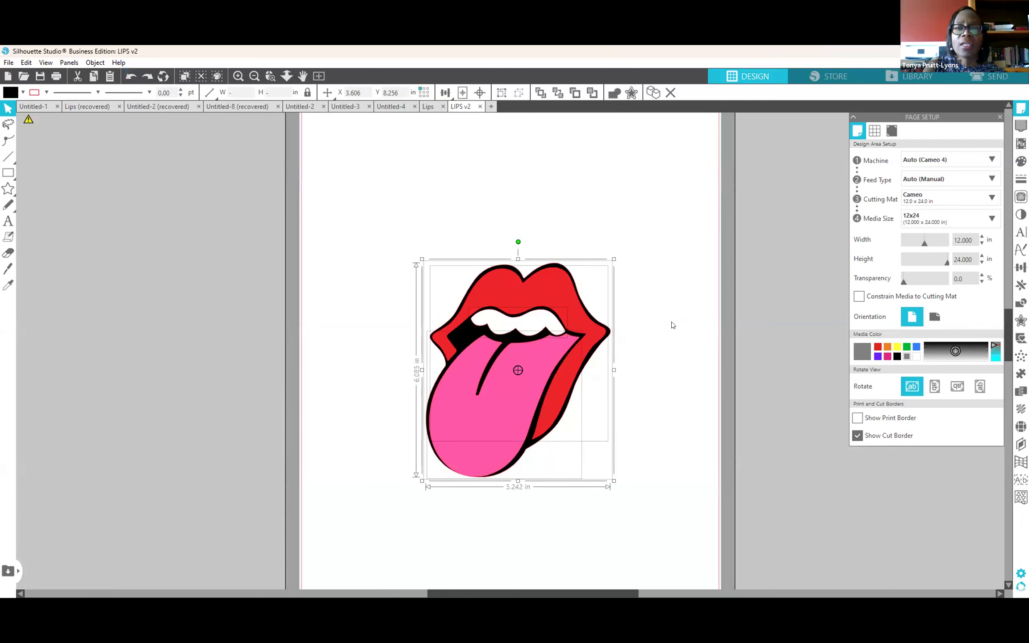
pyautogui.click(459, 294)
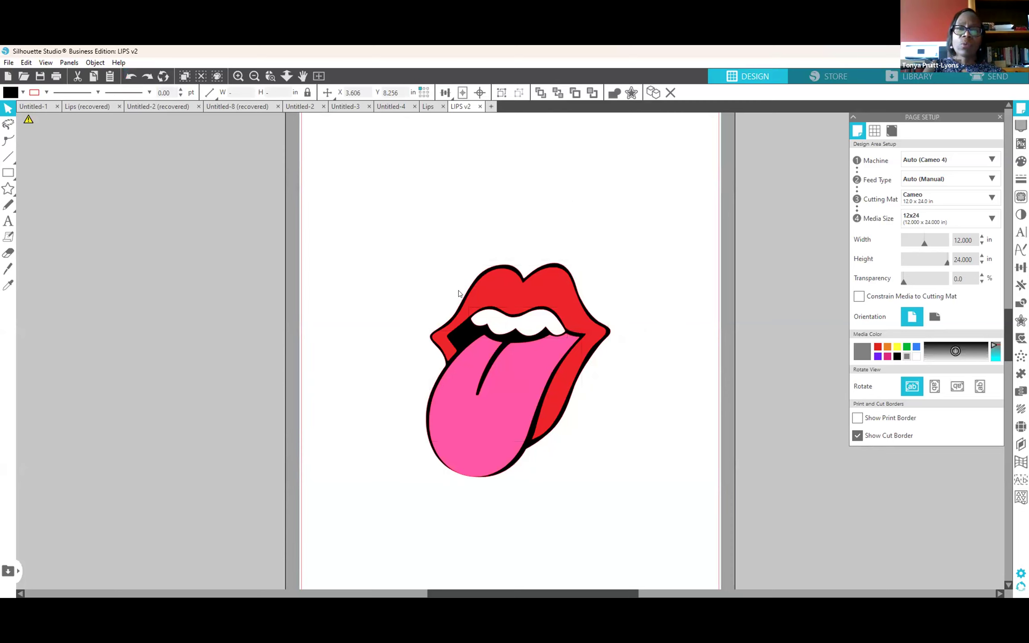
# Try Linear Fill and Radial Fill rhinestones on the whole lips design, settling on 10ss edge rhinestones for all shapes.
pyautogui.moveTo(378, 195); pyautogui.dragTo(676, 516)
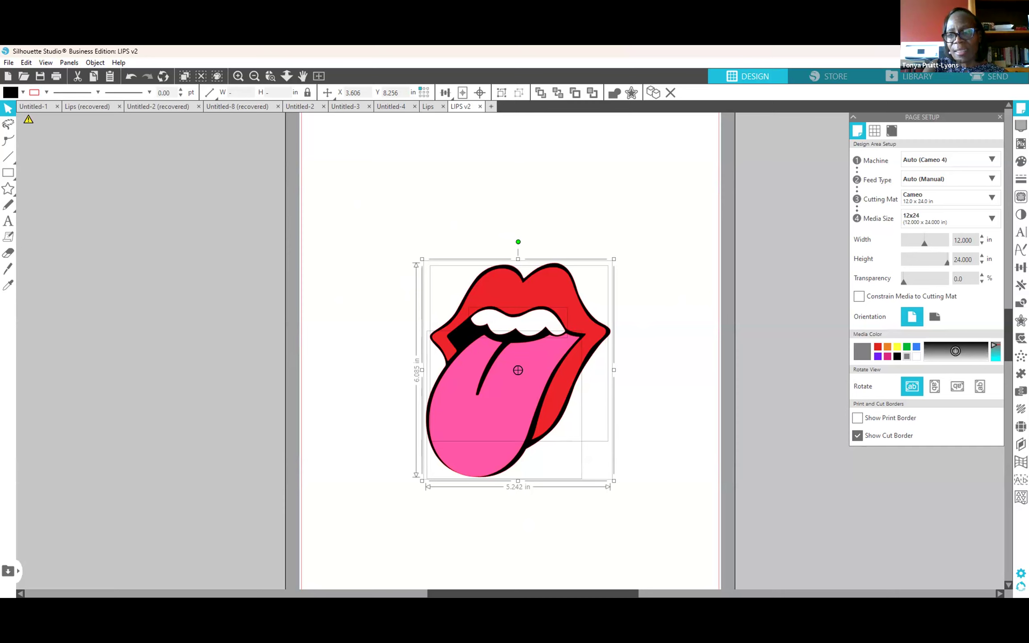
pyautogui.click(1021, 427)
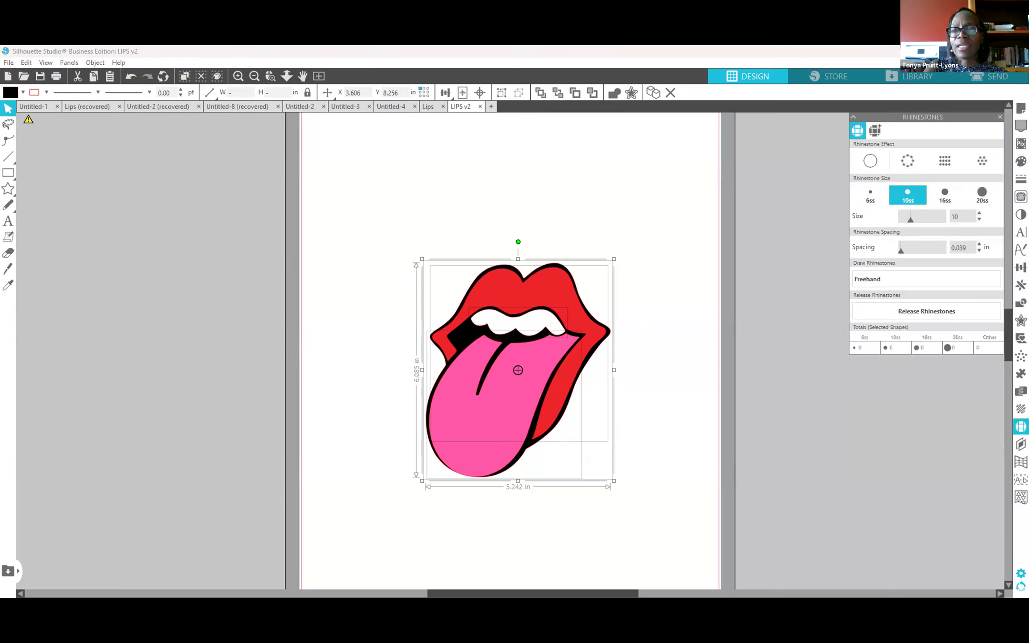
pyautogui.click(939, 163)
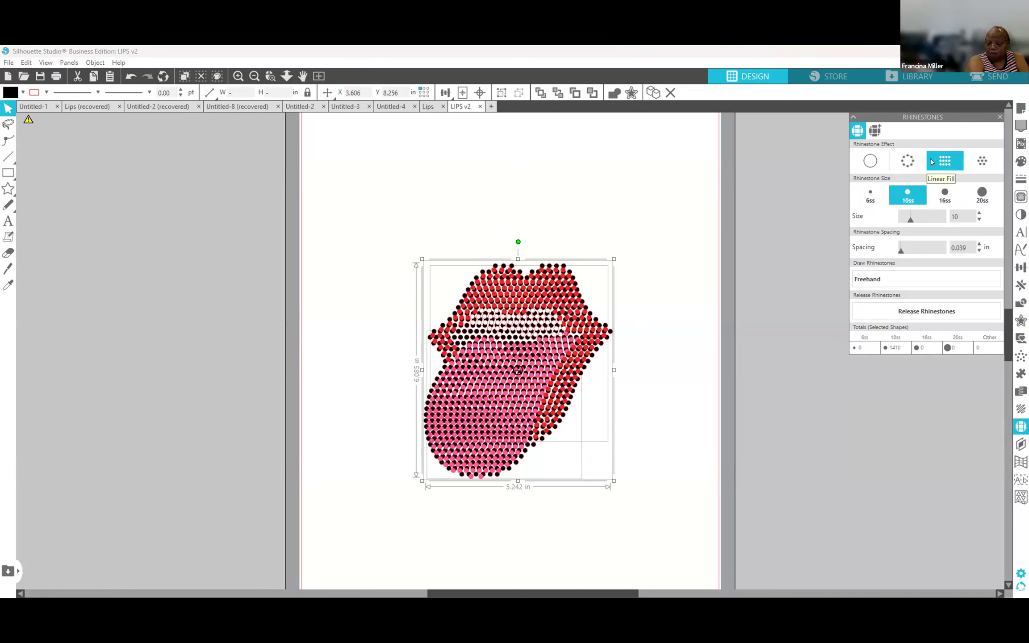
pyautogui.click(977, 167)
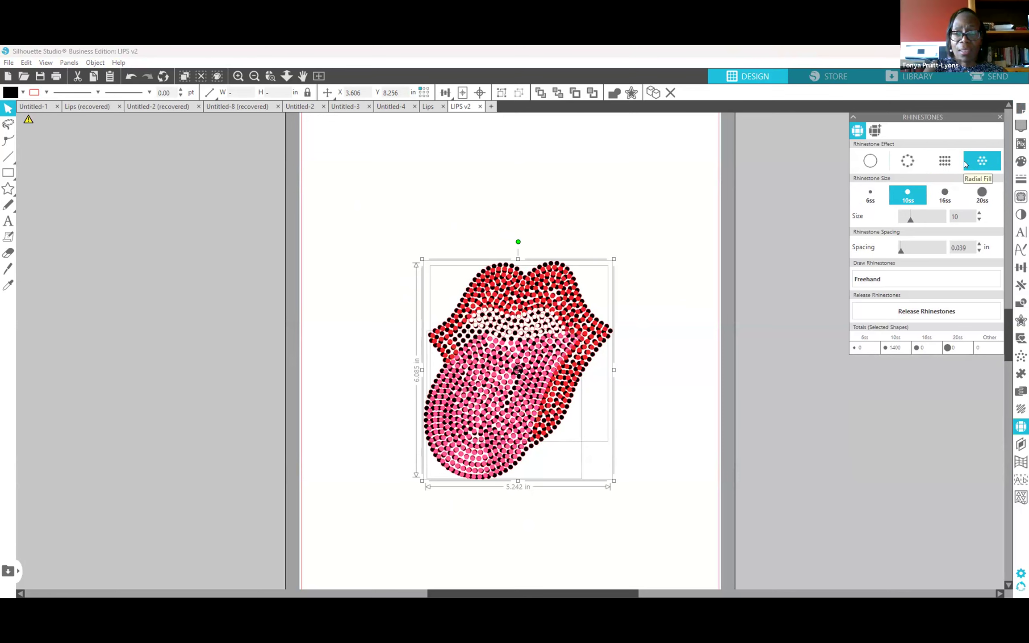
pyautogui.click(909, 161)
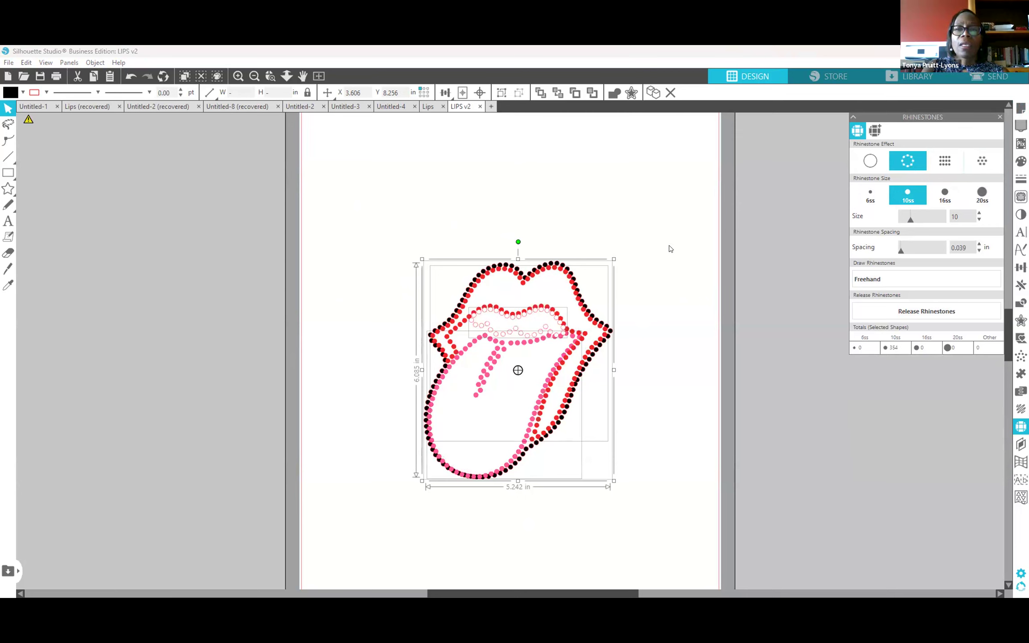
pyautogui.click(667, 345)
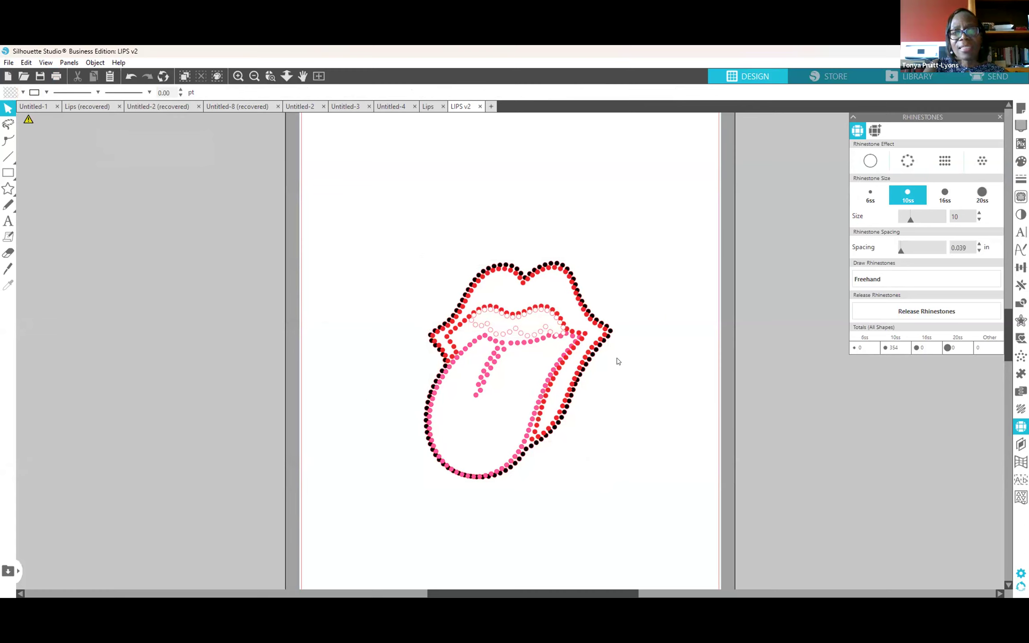
# Apply the Radial Fill rhinestone effect to the black outline shape of the lips.
pyautogui.click(549, 262)
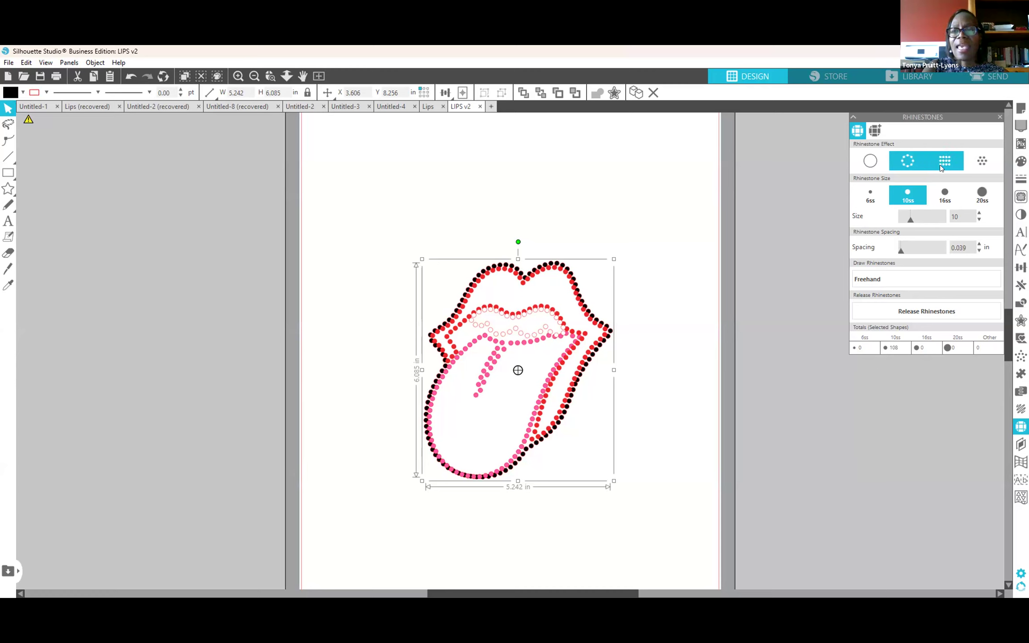
pyautogui.click(978, 162)
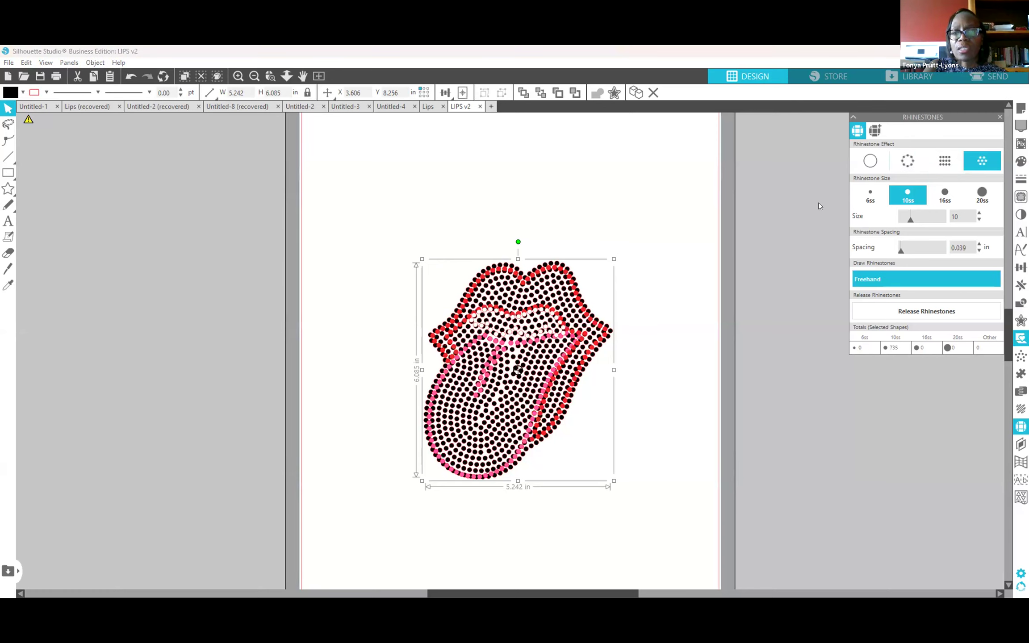
# Move the red lips, pink tongue and white teeth rhinestone shapes off the radial-filled black shape.
pyautogui.moveTo(569, 274); pyautogui.dragTo(723, 339)
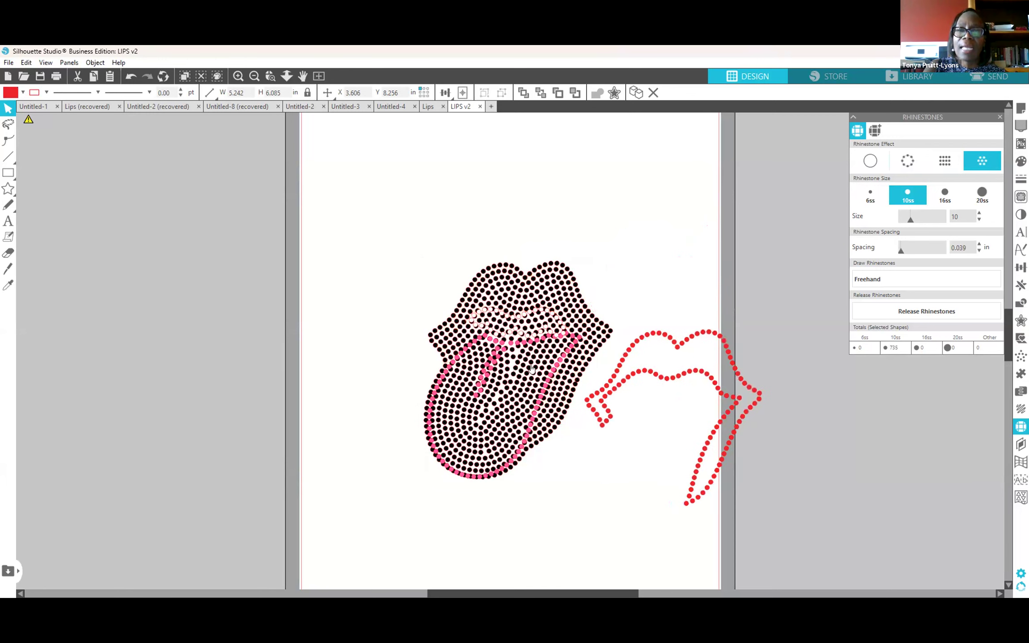
pyautogui.moveTo(545, 386); pyautogui.dragTo(298, 464)
pyautogui.moveTo(517, 335); pyautogui.dragTo(489, 476)
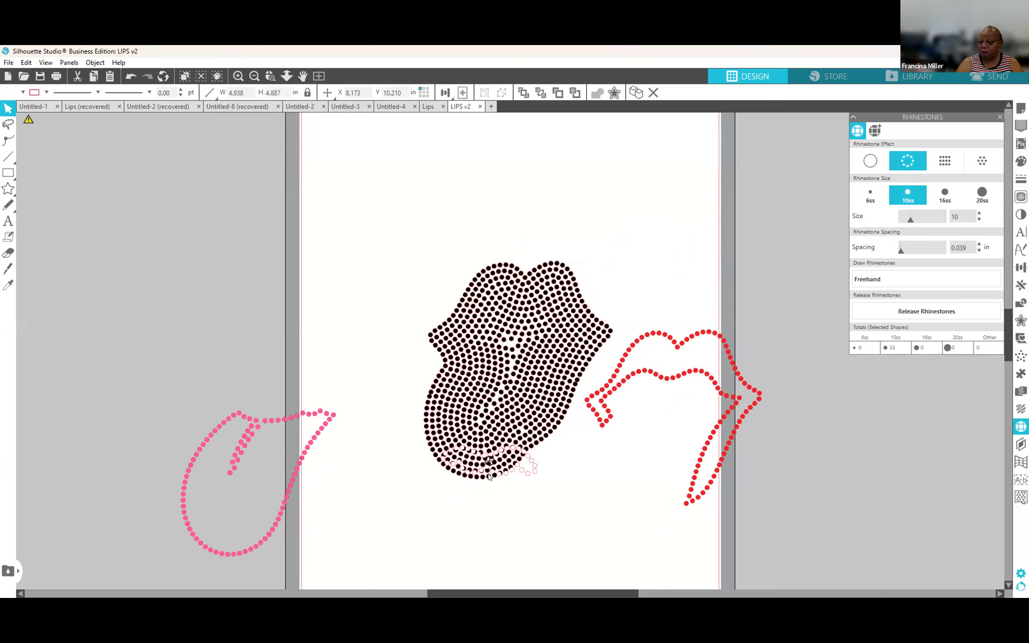
# Undo the moves of the teeth, tongue and red lips rhinestone shapes.
pyautogui.click(129, 76)
pyautogui.click(128, 76)
pyautogui.click(129, 76)
pyautogui.click(128, 76)
pyautogui.click(128, 76)
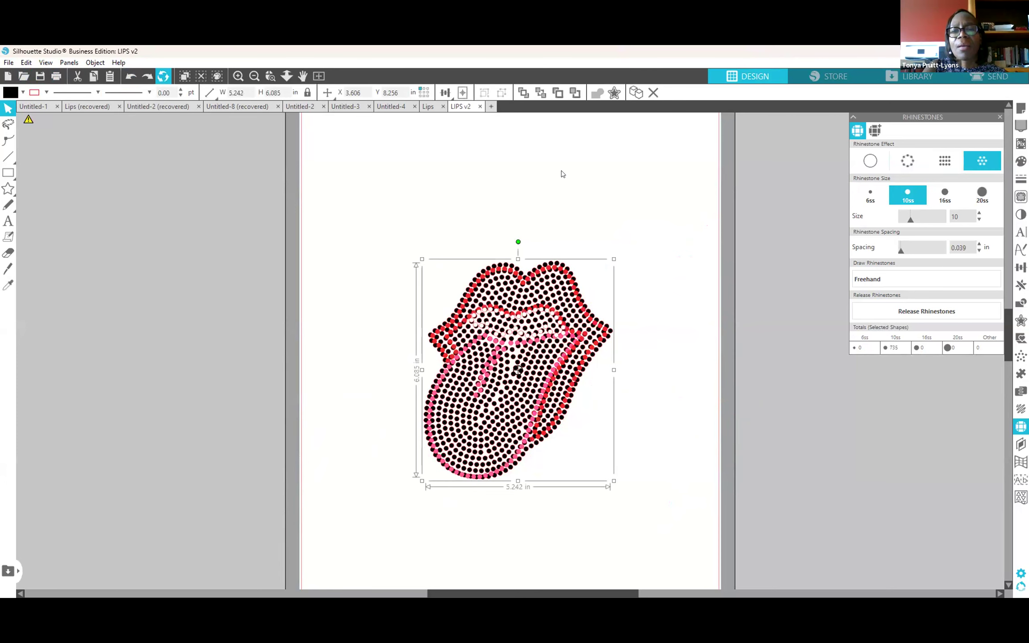
# Apply the 10ss Edge rhinestone effect to the black outline shape and Radial Fill to the red lips shape.
pyautogui.click(903, 161)
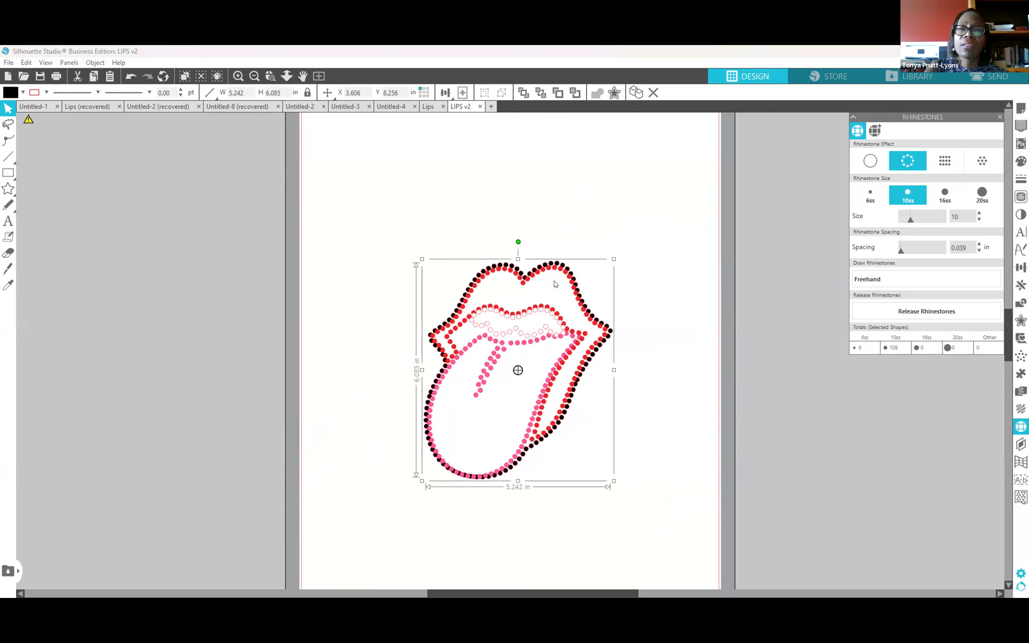
pyautogui.click(666, 289)
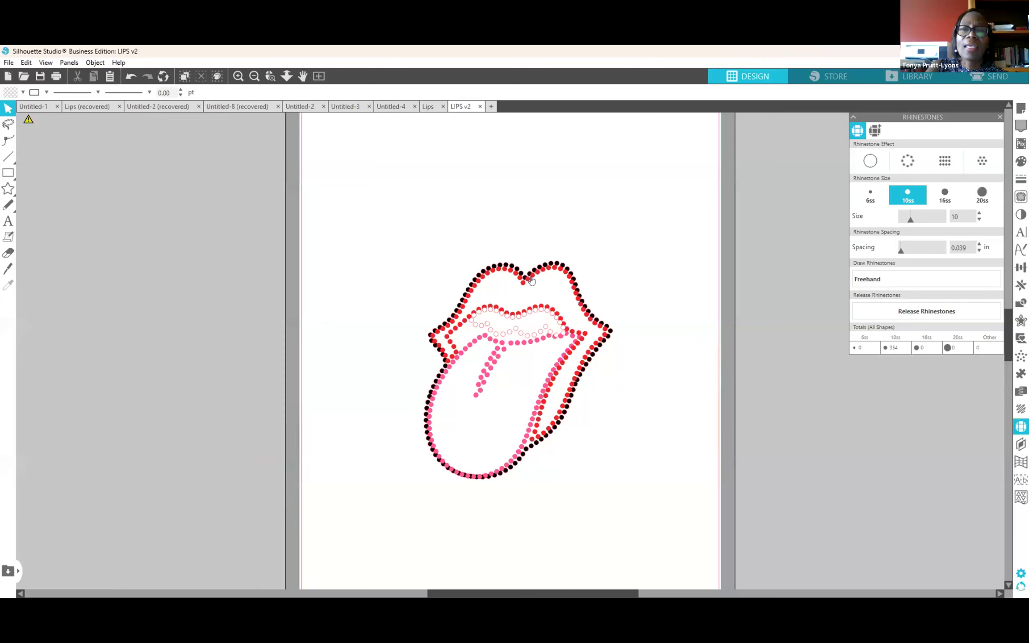
pyautogui.click(518, 353)
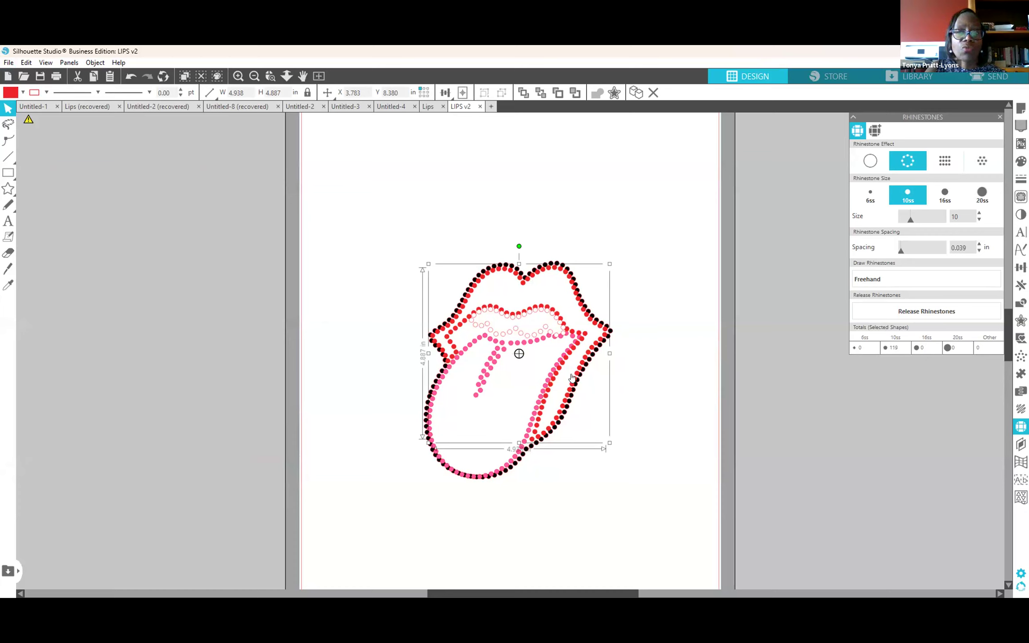
pyautogui.click(981, 164)
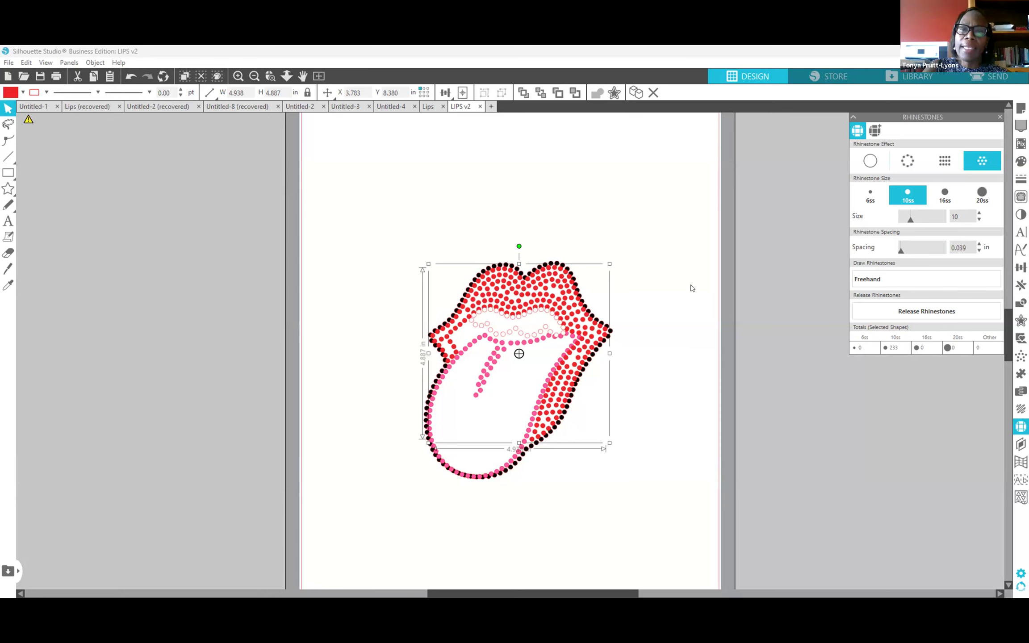
# Remove the rhinestone effects from all shapes of the lips design and deselect it.
pyautogui.moveTo(373, 204); pyautogui.dragTo(650, 509)
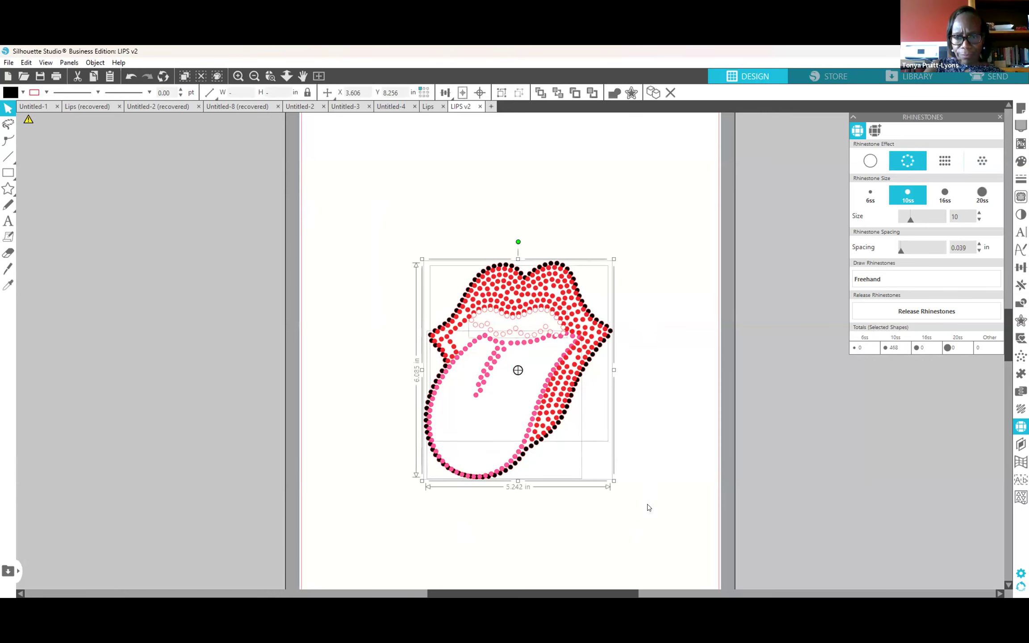
pyautogui.click(863, 157)
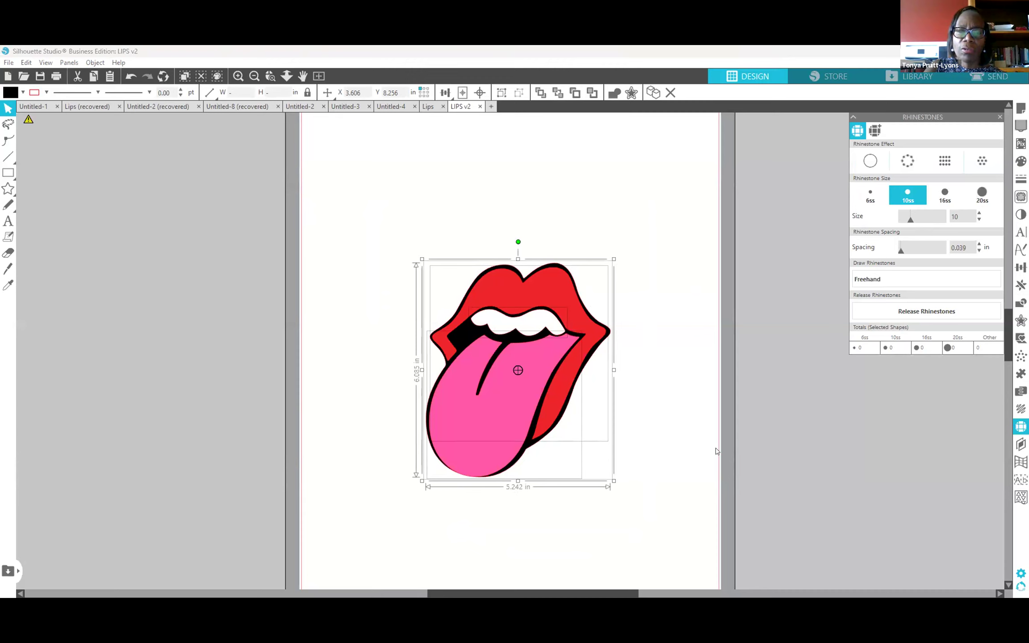
pyautogui.click(331, 194)
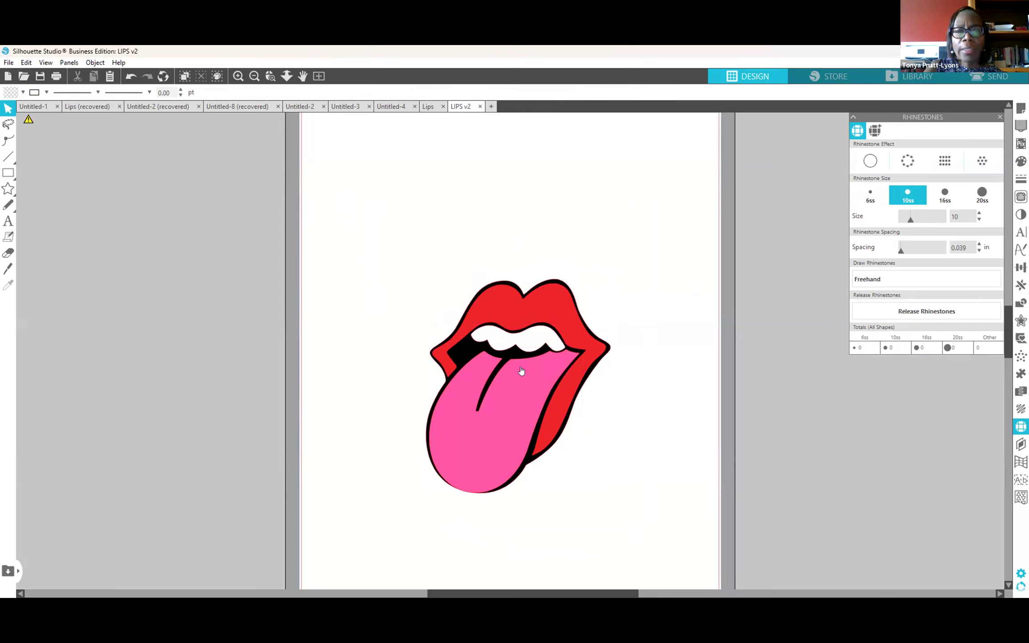
# Apply the 10ss Radial Fill rhinestone effect to the black shape behind the solid lips and tongue.
pyautogui.click(555, 279)
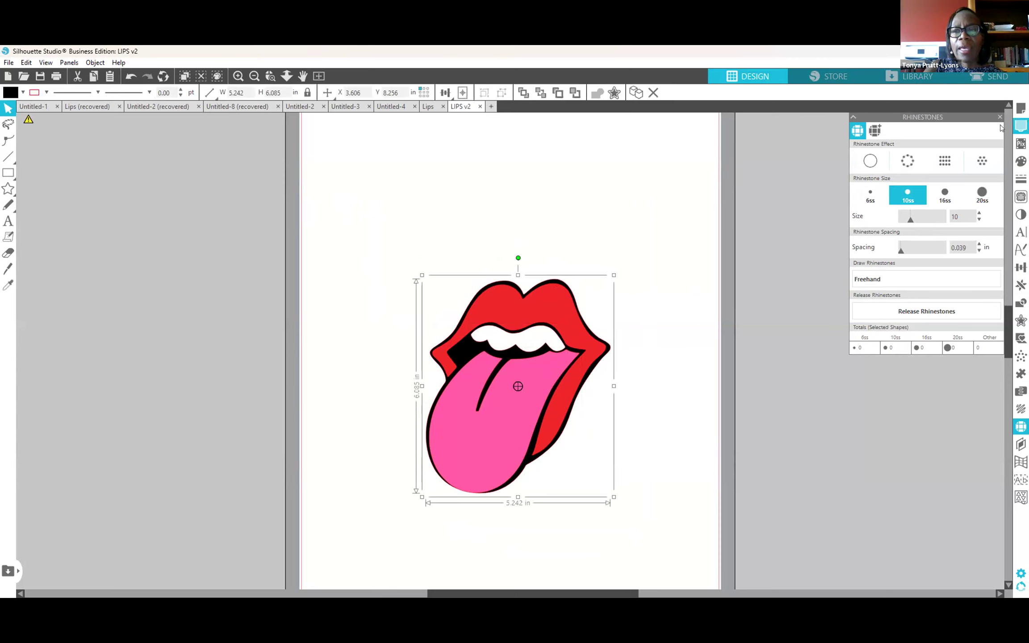
pyautogui.click(982, 165)
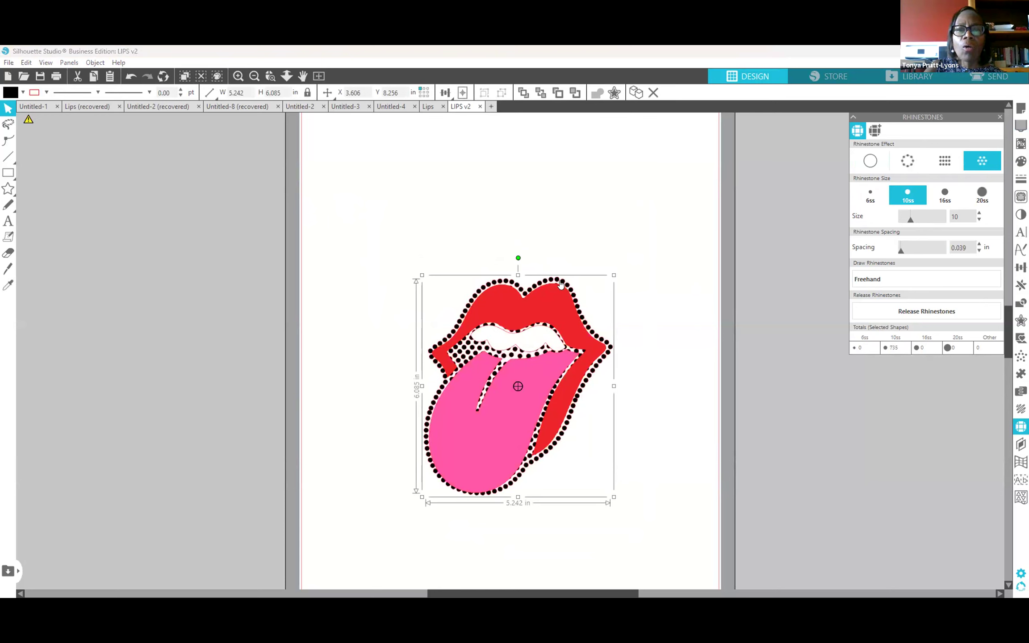
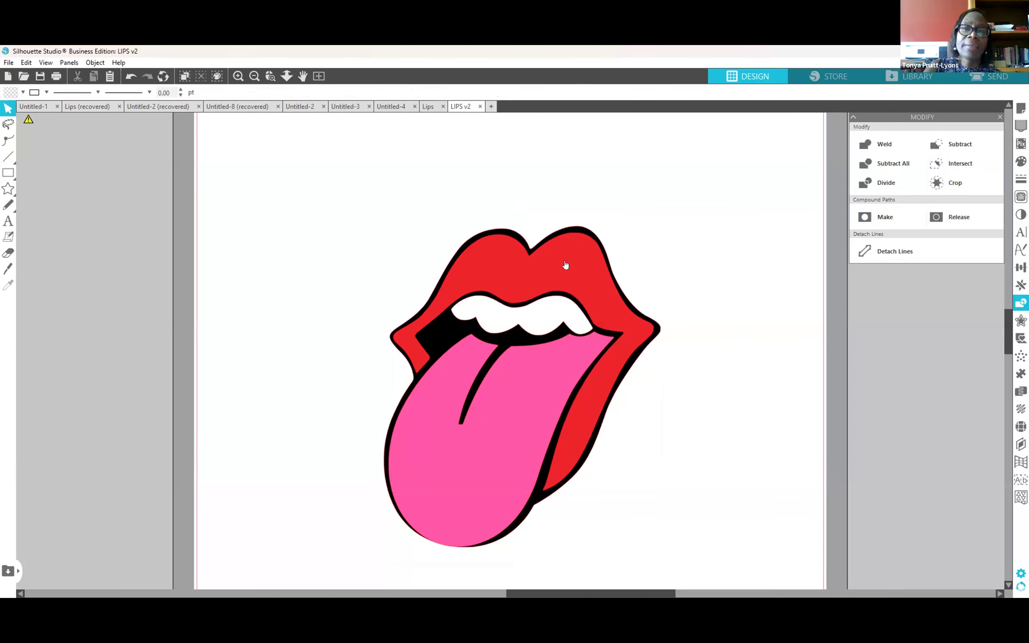
# Move the red lips shape off the black outline and across to the other side of the artwork.
pyautogui.moveTo(566, 264); pyautogui.dragTo(875, 269)
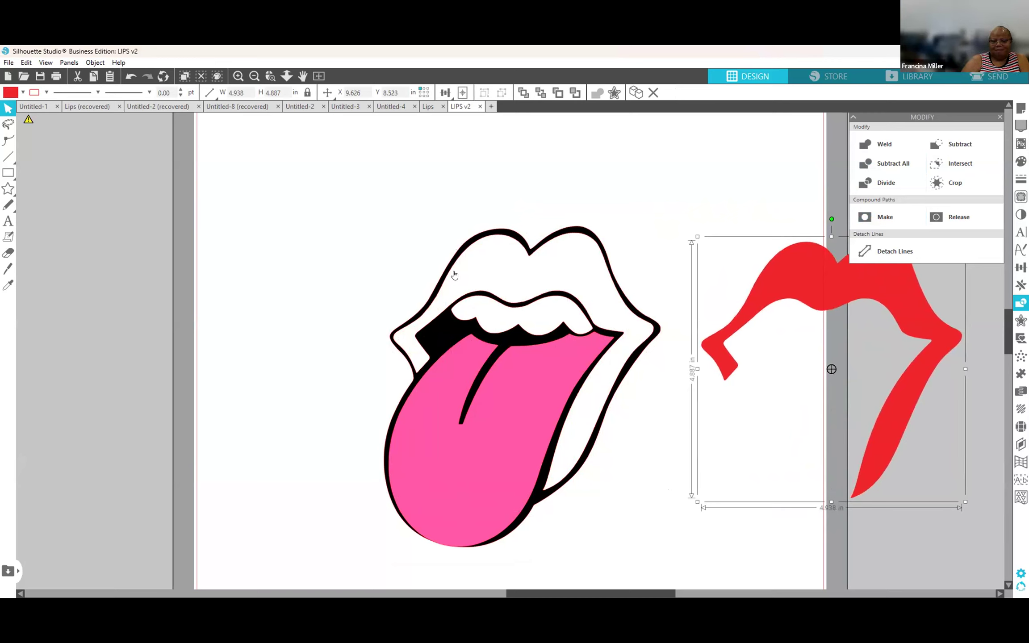
pyautogui.moveTo(871, 282); pyautogui.dragTo(74, 236)
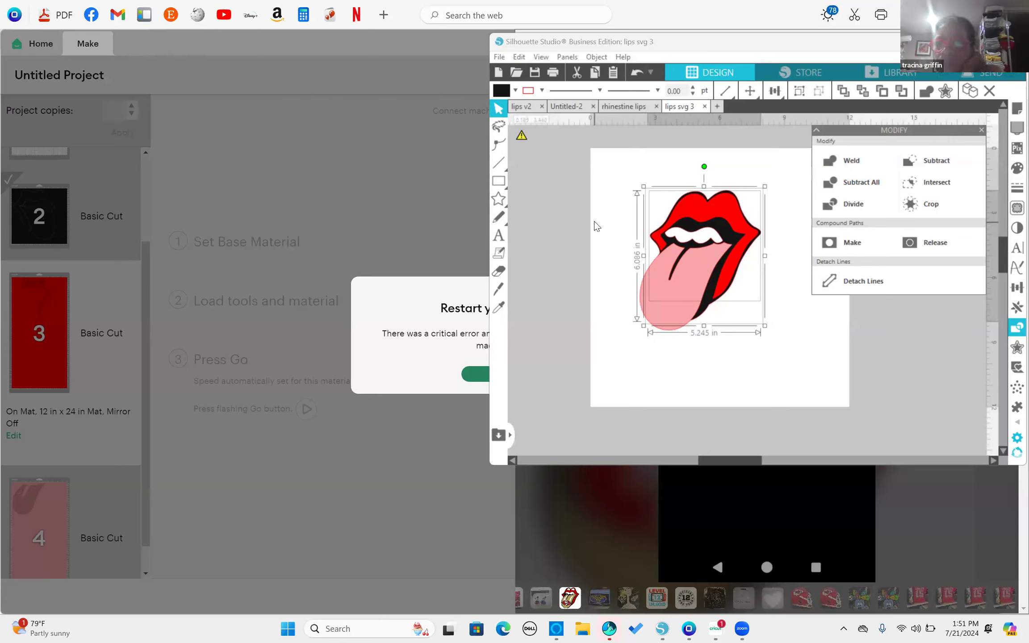
# Reposition the pink tongue over the black outline in the lips svg 3 design.
pyautogui.moveTo(684, 296)
pyautogui.mouseDown()
pyautogui.moveTo(695, 277)
pyautogui.moveTo(689, 282)
pyautogui.mouseUp()
pyautogui.moveTo(683, 240); pyautogui.dragTo(702, 254)
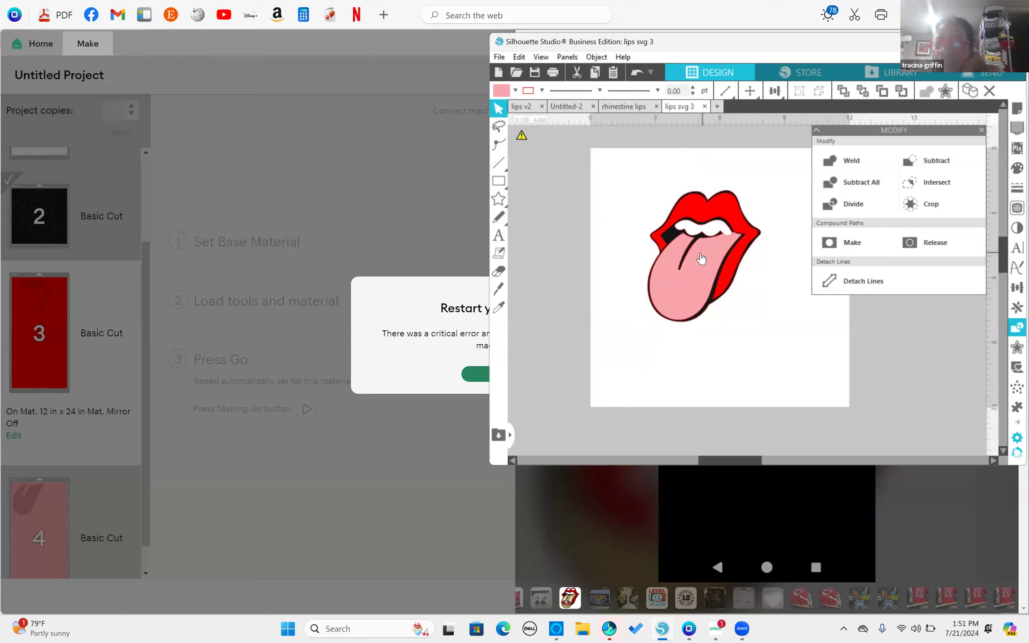
# Select the white teeth and pink tongue in turn to check that they are separate shapes, and deselect them.
pyautogui.click(706, 226)
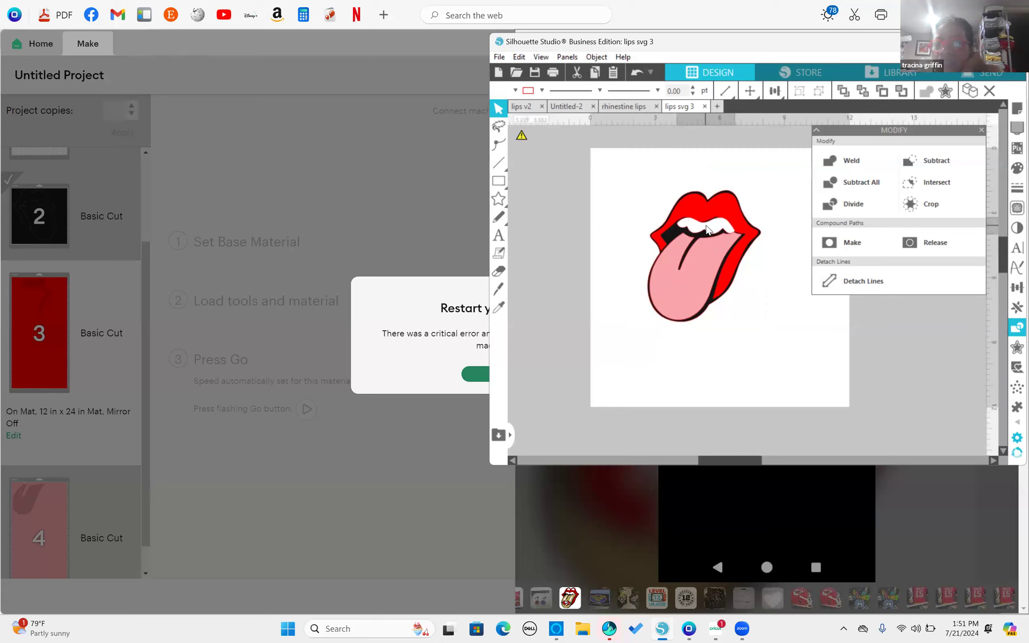
pyautogui.click(702, 252)
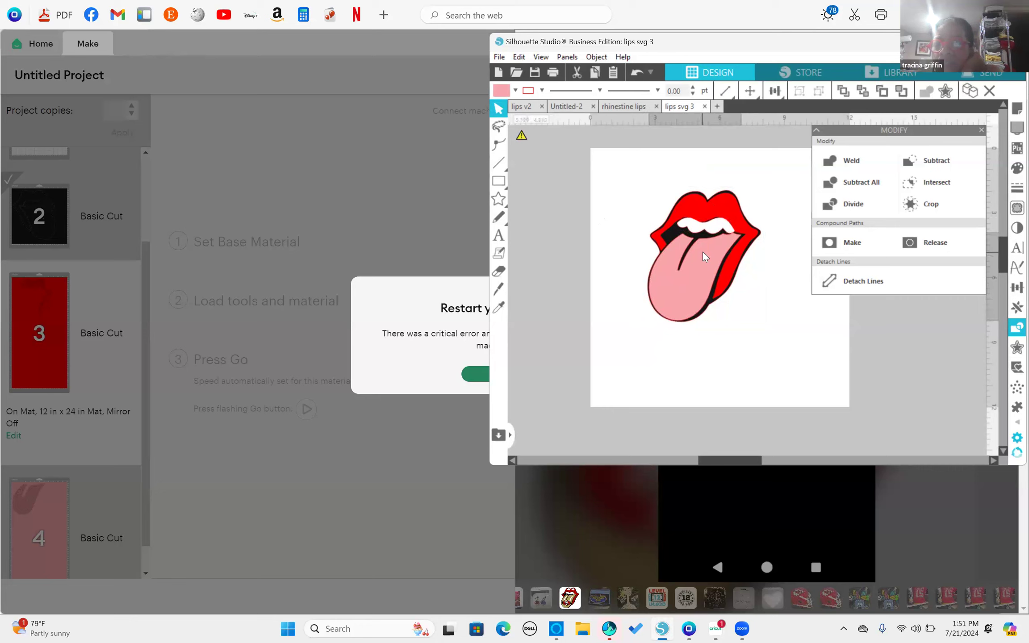
pyautogui.click(717, 227)
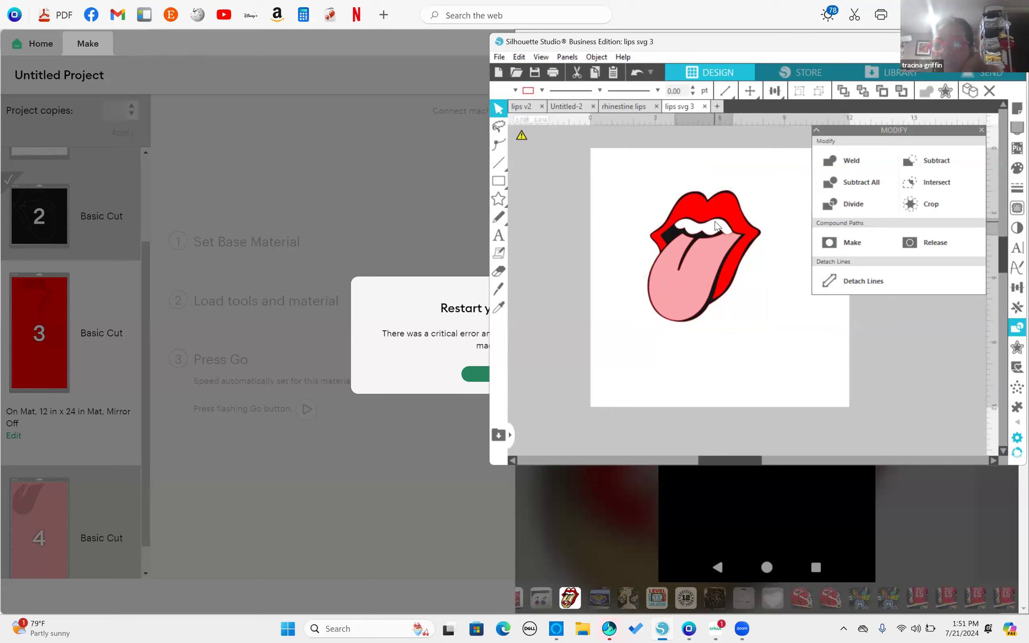
pyautogui.click(711, 268)
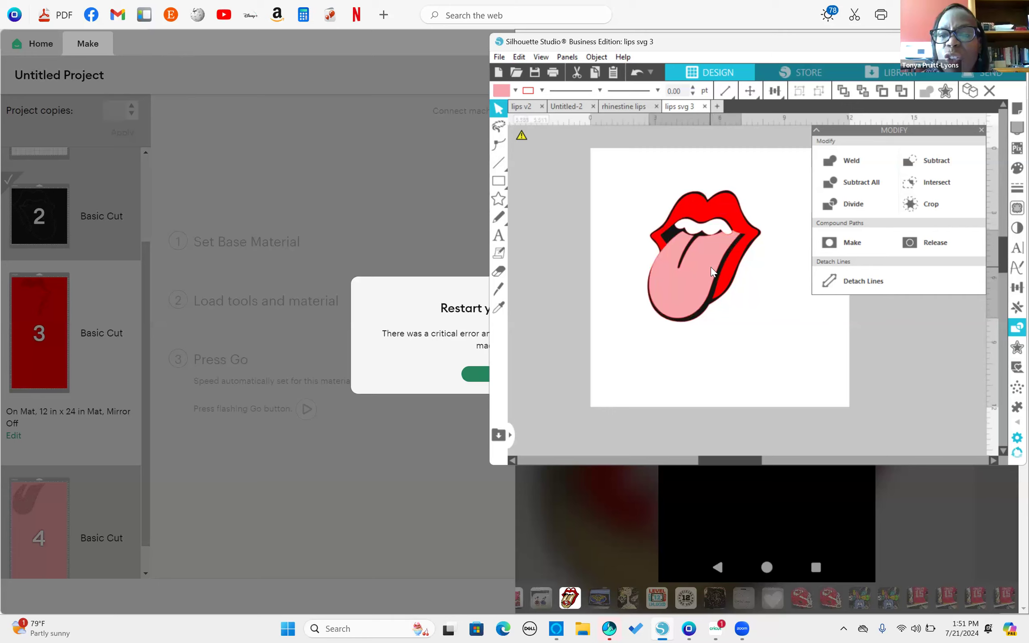
pyautogui.click(710, 270)
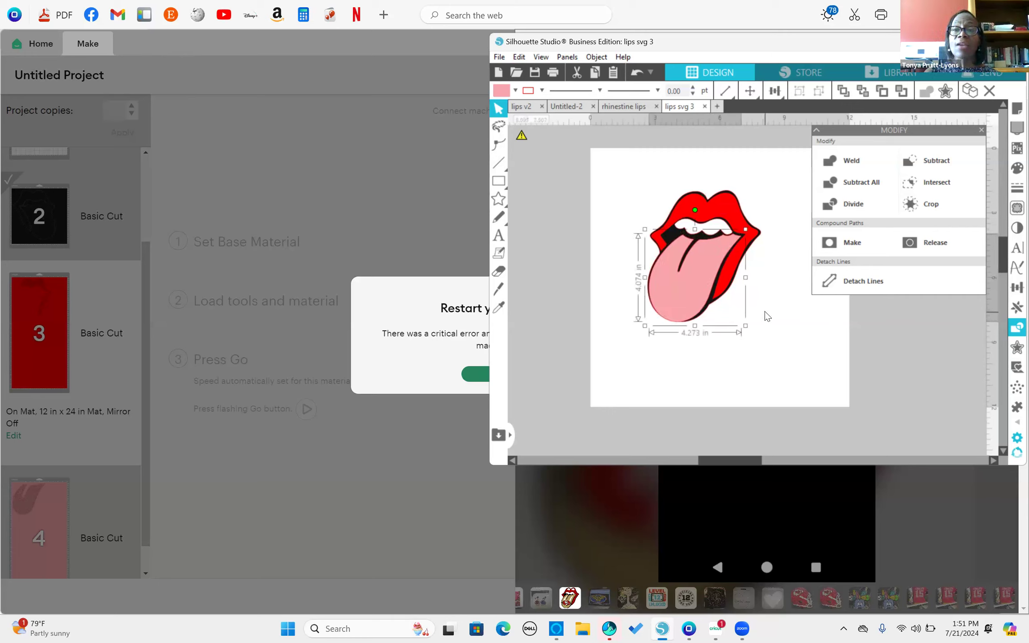
pyautogui.click(572, 223)
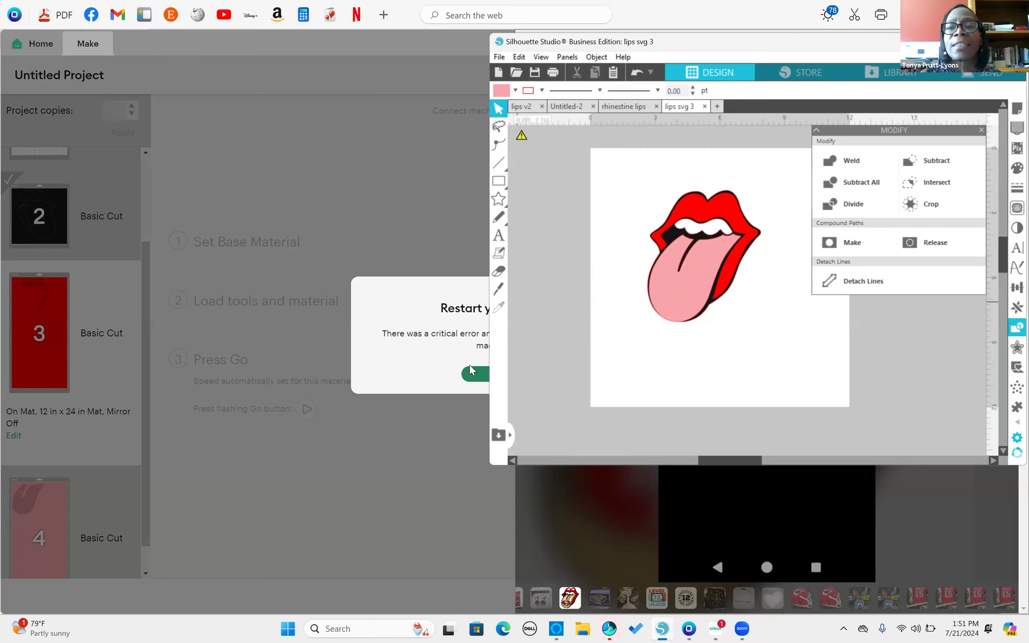
# Dismiss the restart error message in Cricut Design Space and return to the lips svg 3 design in Silhouette Studio.
pyautogui.click(481, 373)
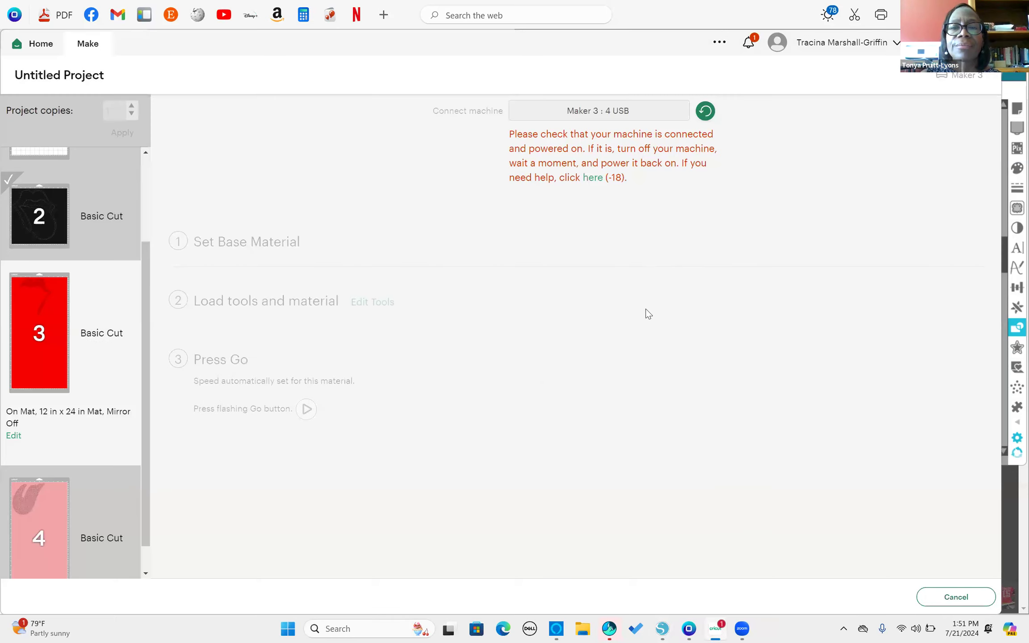
pyautogui.moveTo(717, 627)
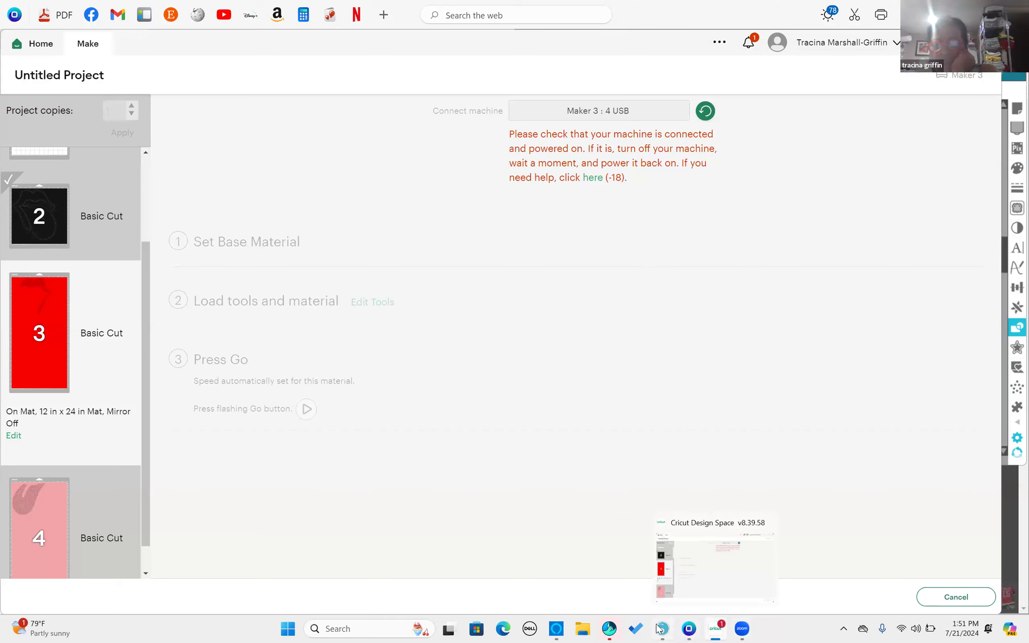
pyautogui.moveTo(662, 628)
pyautogui.click(660, 578)
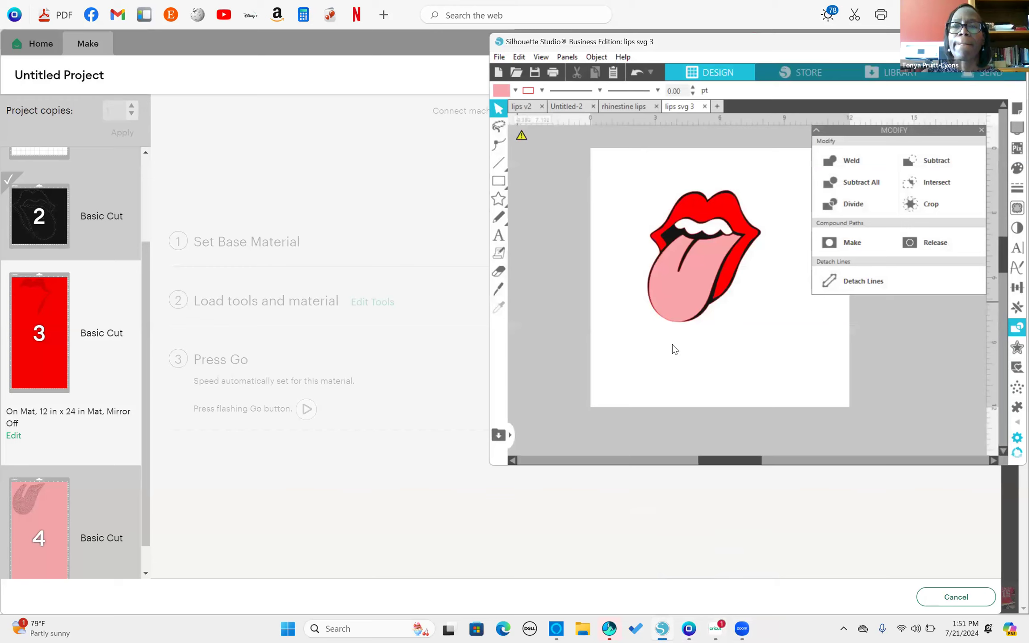
pyautogui.click(741, 629)
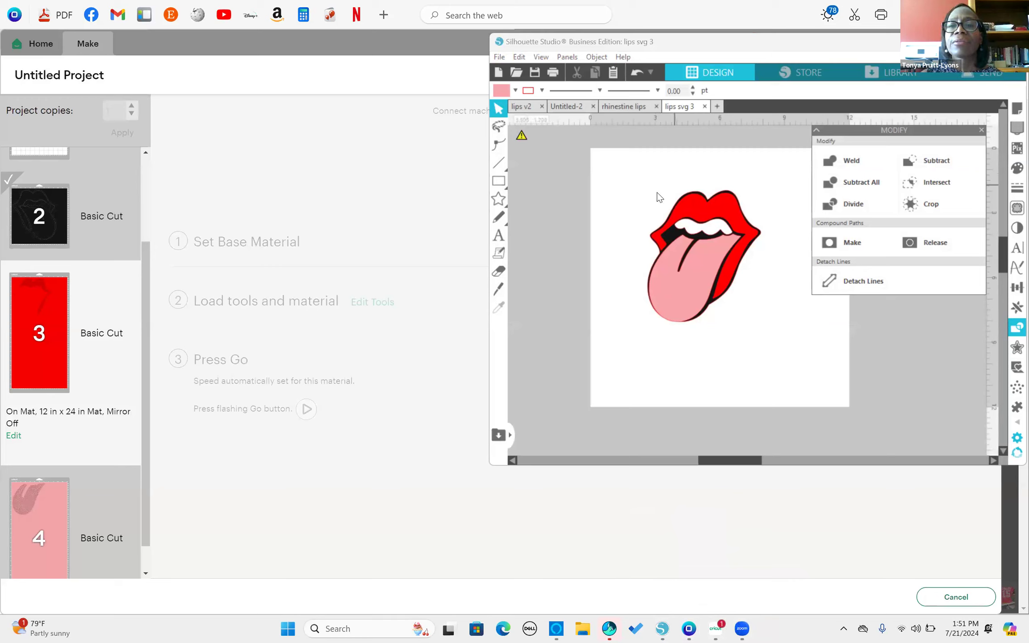
# Try to move the red lips and black outline together, and undo the move.
pyautogui.click(695, 197)
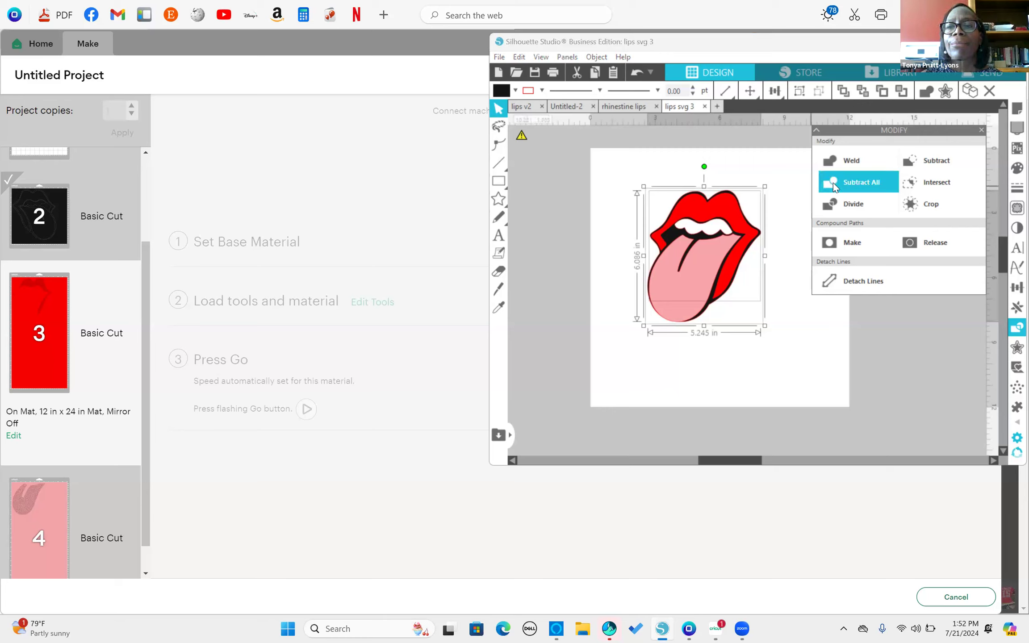
pyautogui.moveTo(718, 200); pyautogui.dragTo(743, 209)
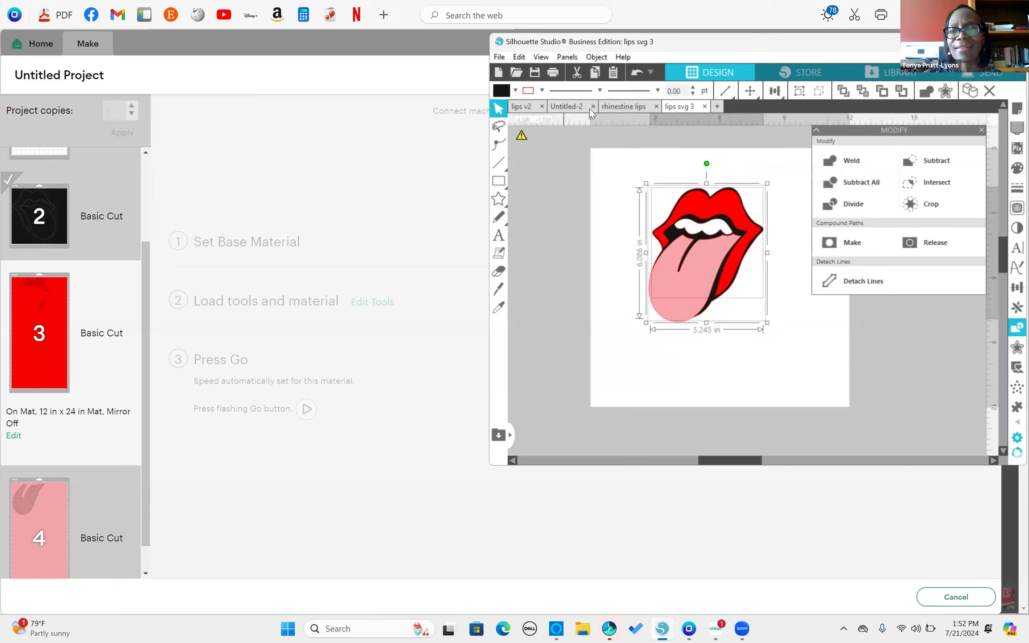
pyautogui.click(638, 72)
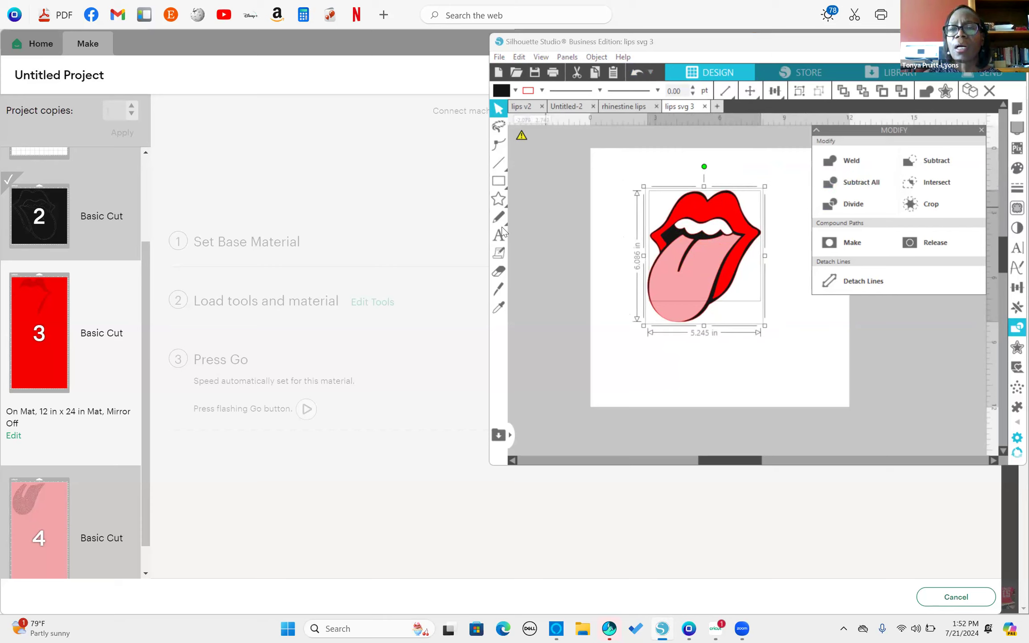
# Deselect the design and move only the red lips shape off the black outline, past the page edge.
pyautogui.click(541, 226)
pyautogui.moveTo(719, 205); pyautogui.dragTo(585, 165)
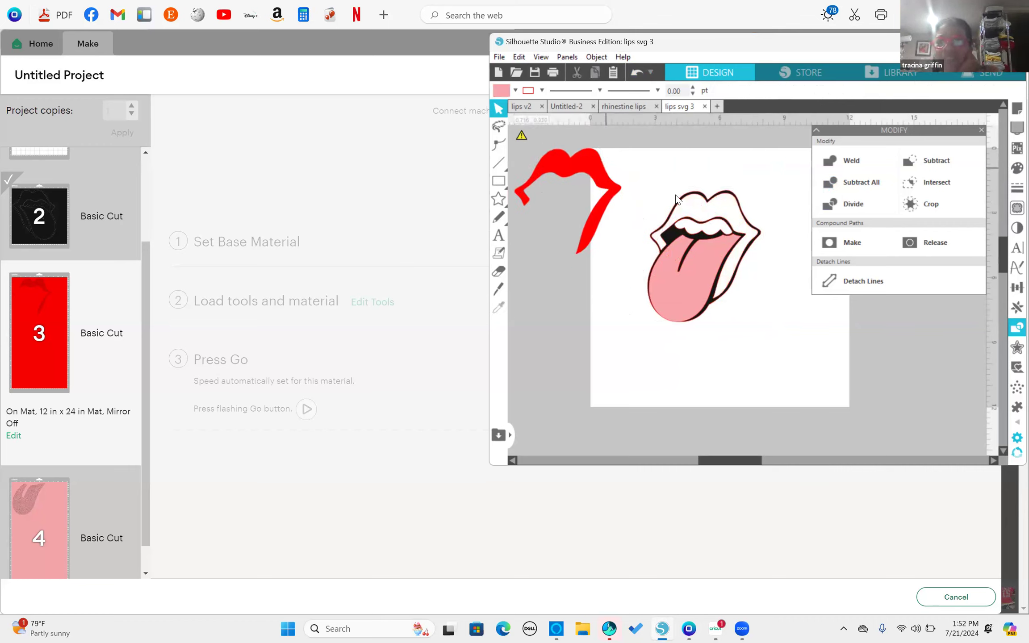
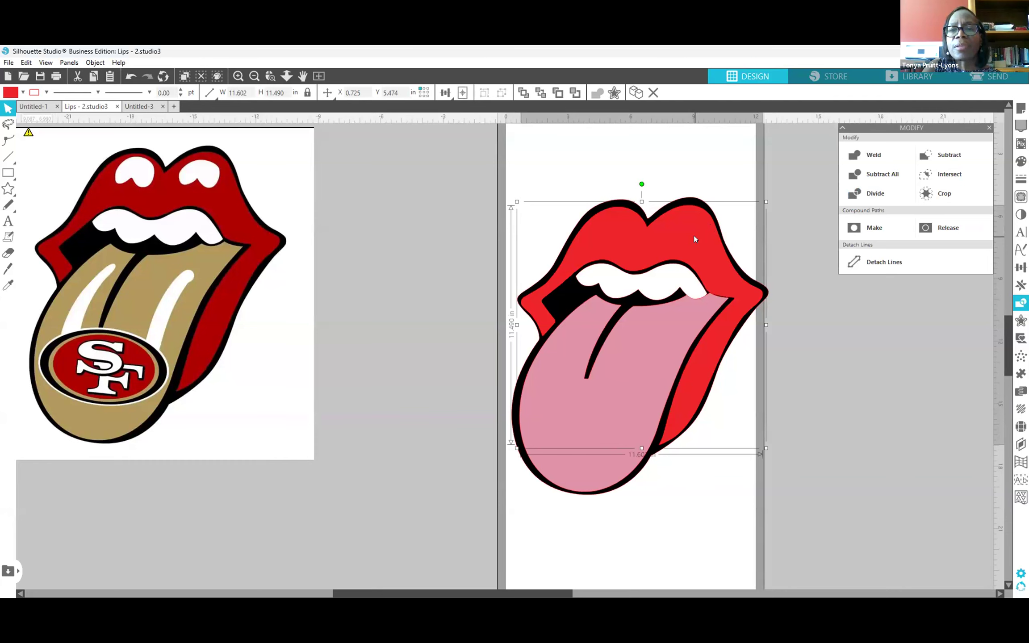
# Nudge the red lips shape up inside the black outline to Y 5.346 in.
pyautogui.press('Up')
pyautogui.press('Up')
pyautogui.press('Up')
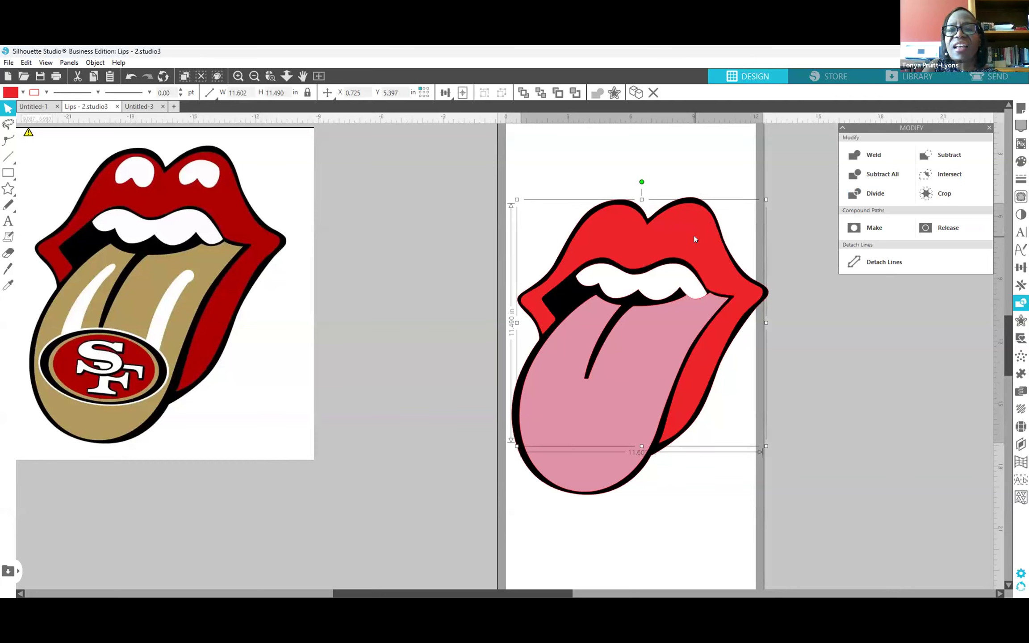
pyautogui.press('Up')
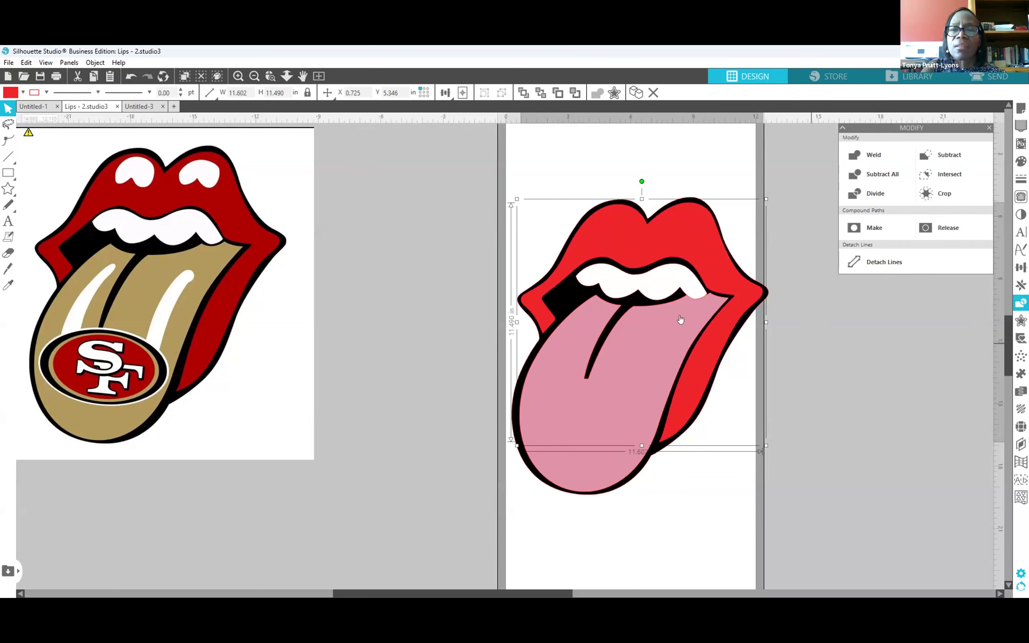
# Nudge the white teeth shape up within the mouth to about Y 8.187 in.
pyautogui.click(645, 279)
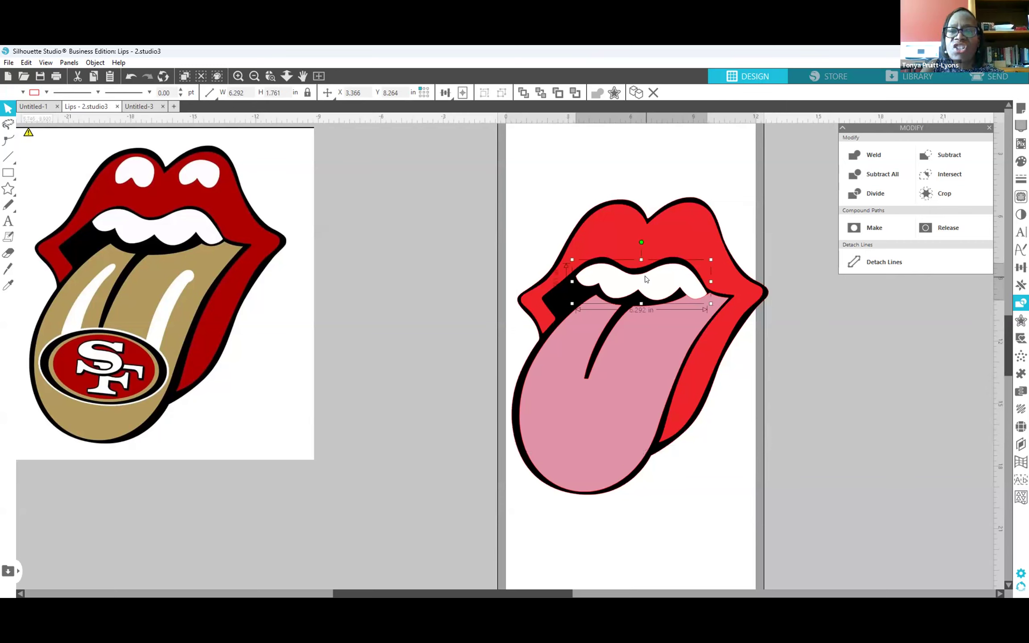
pyautogui.press('Up')
pyautogui.press('Up')
pyautogui.press('Up')
pyautogui.press('Up')
pyautogui.press('Up')
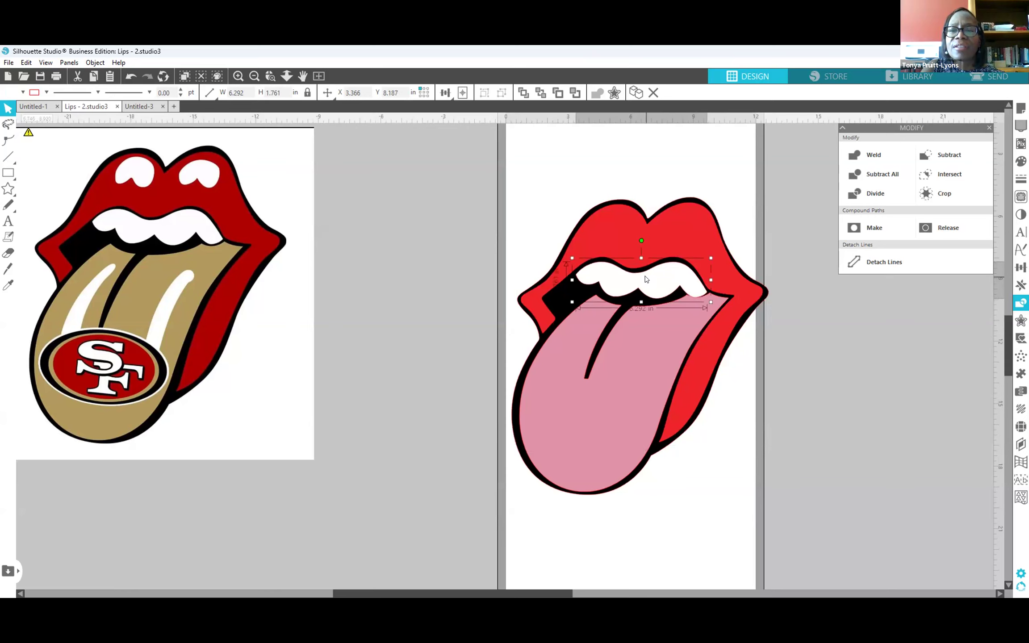
# Nudge the white teeth shape further up to Y 8.084 in and deselect it.
pyautogui.press('Up')
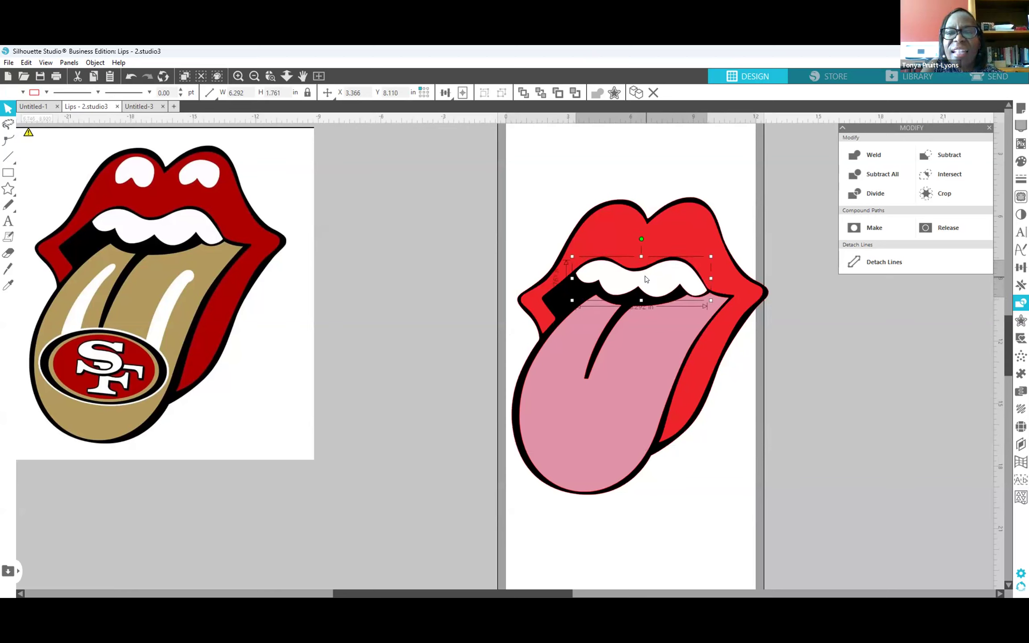
pyautogui.press('Up')
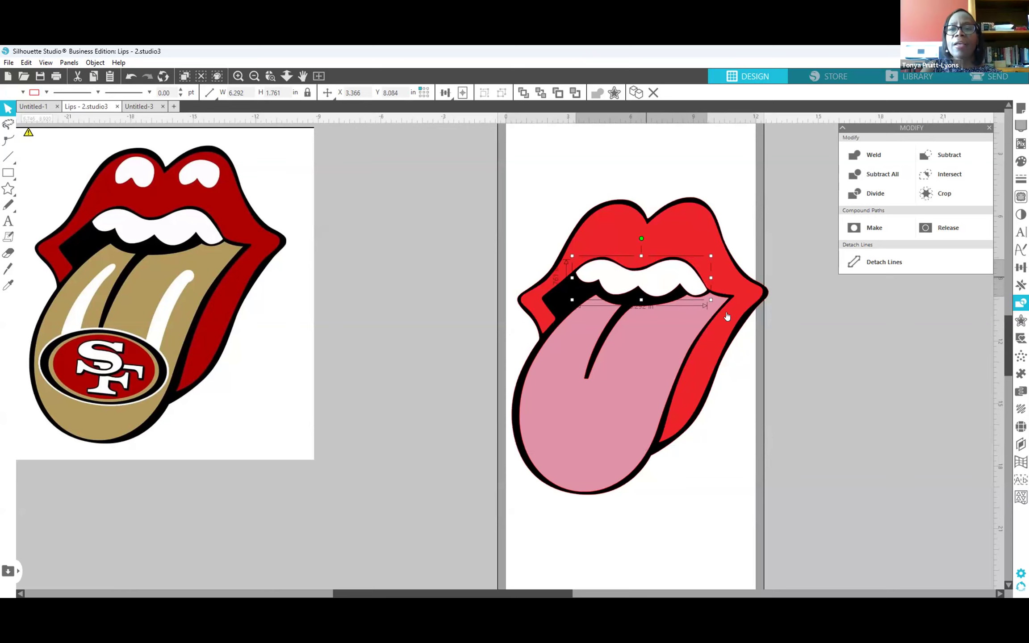
pyautogui.click(737, 359)
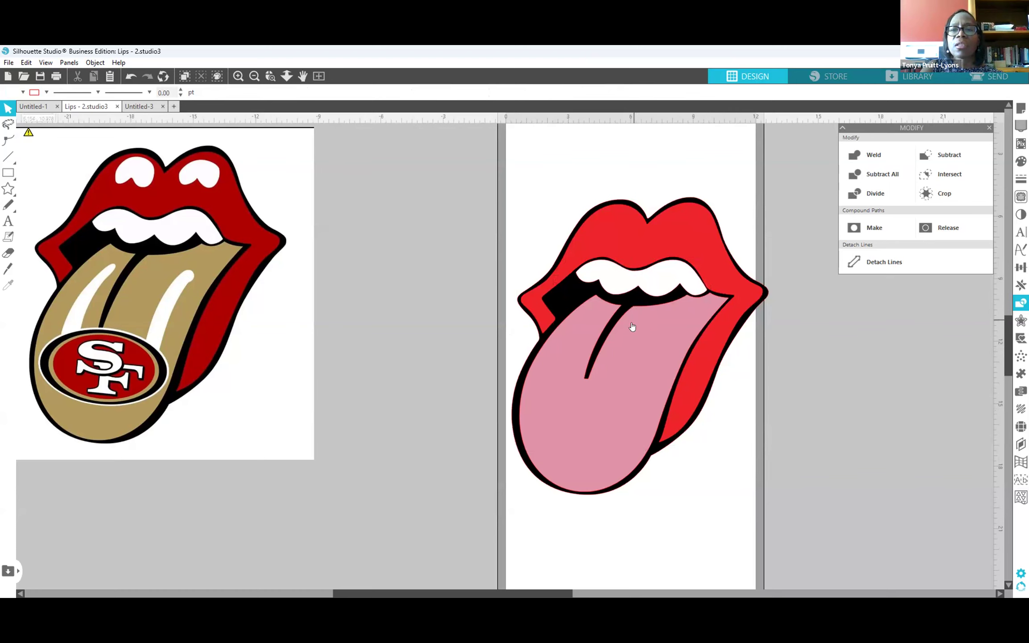
# Move only the red lips shape off the black outline and over the reference artwork beyond the page edge.
pyautogui.click(605, 237)
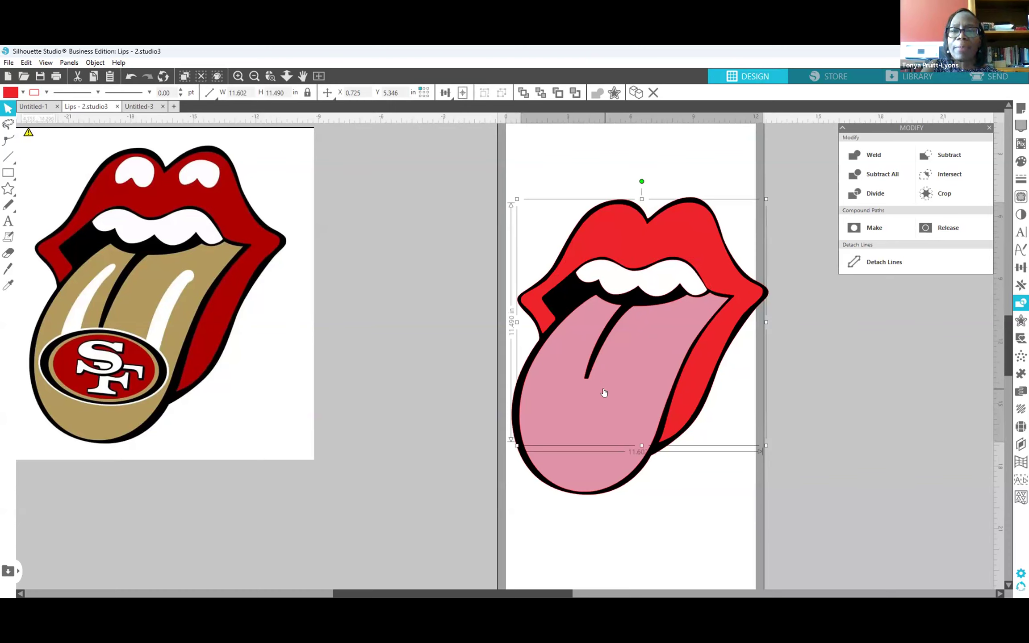
pyautogui.keyDown('shift'); pyautogui.click(689, 204); pyautogui.keyUp('shift')
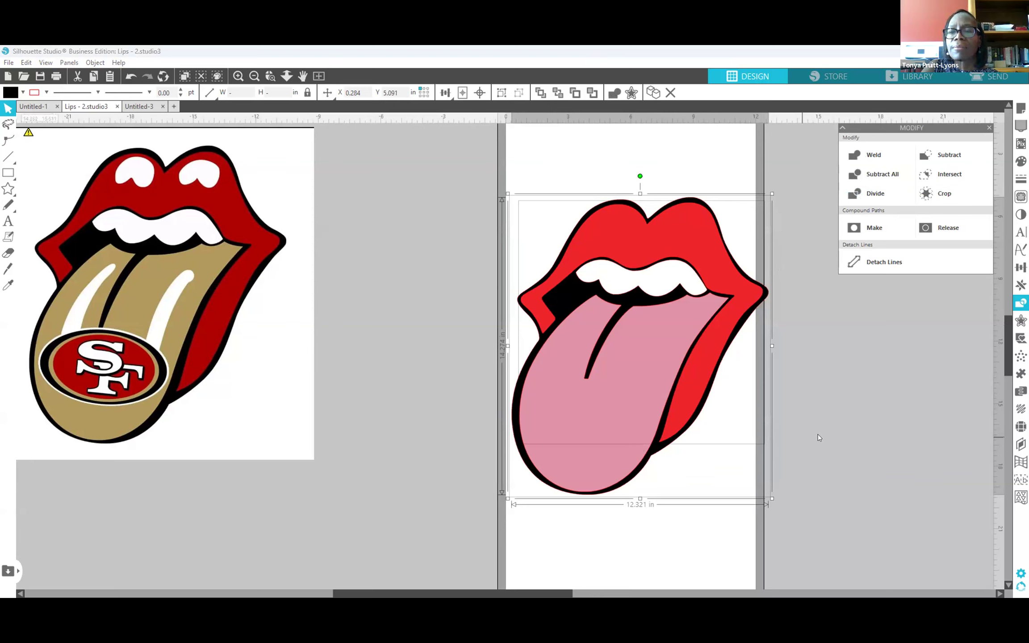
pyautogui.click(842, 427)
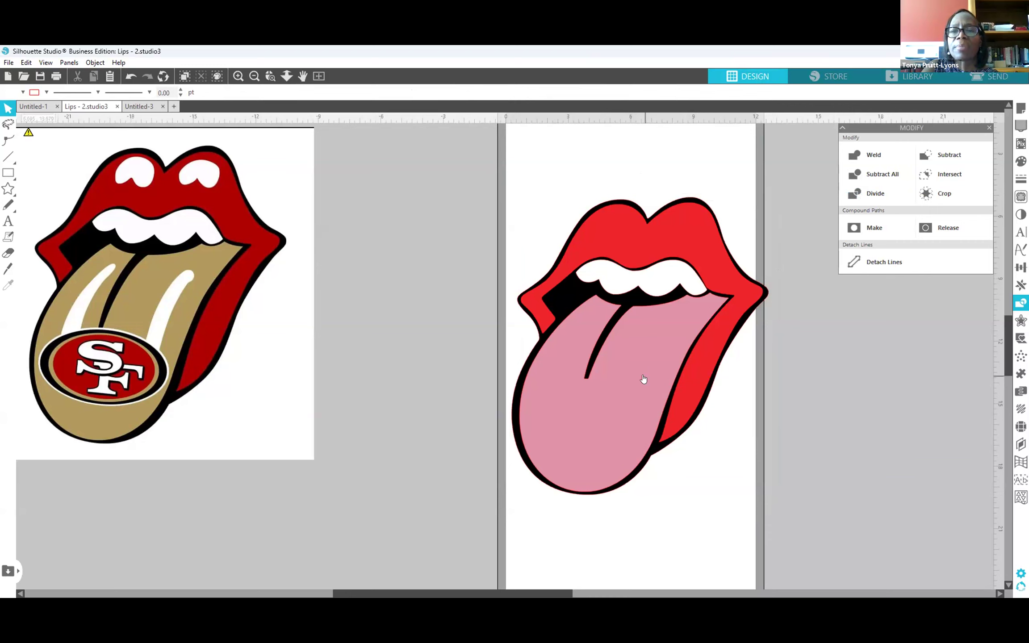
pyautogui.click(643, 377)
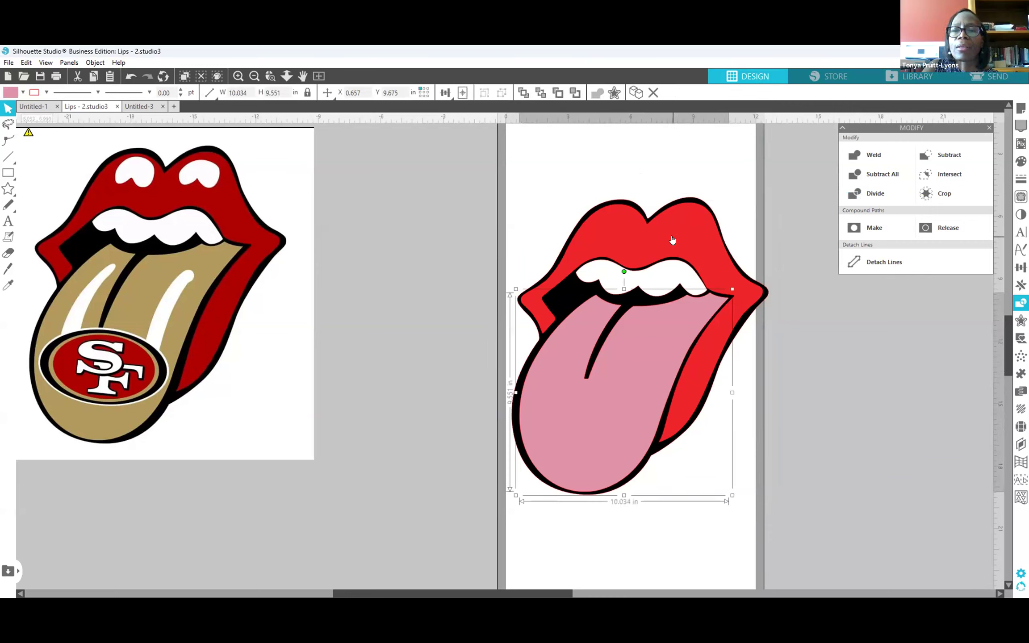
pyautogui.moveTo(673, 240); pyautogui.dragTo(295, 212)
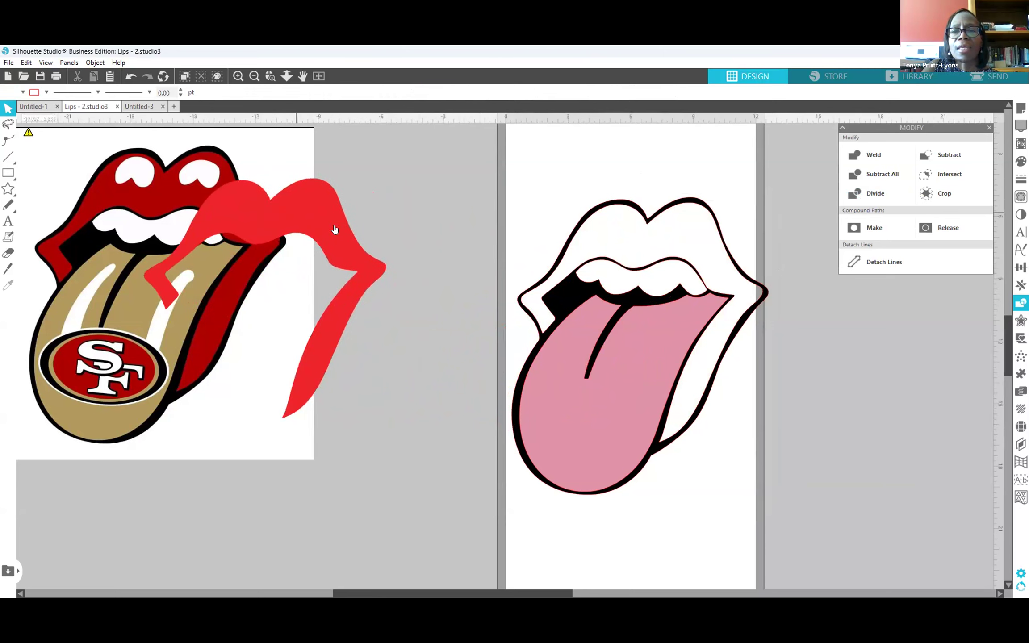
# Try to move the pink tongue off the black outline to below the red lips, and undo the move.
pyautogui.click(608, 394)
pyautogui.moveTo(609, 393); pyautogui.dragTo(341, 444)
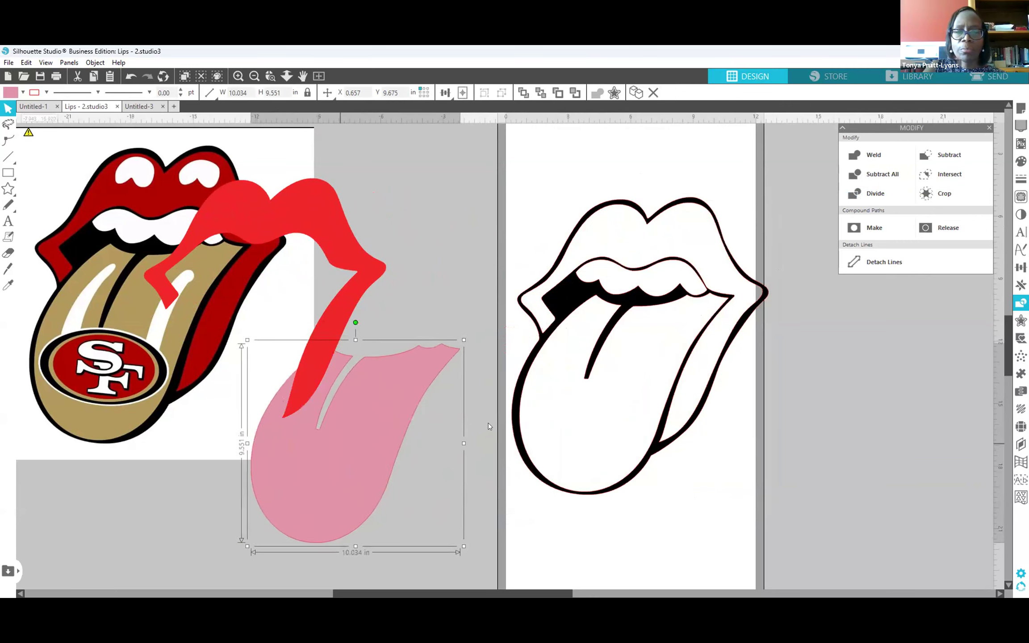
pyautogui.hotkey('ctrl', 'z')
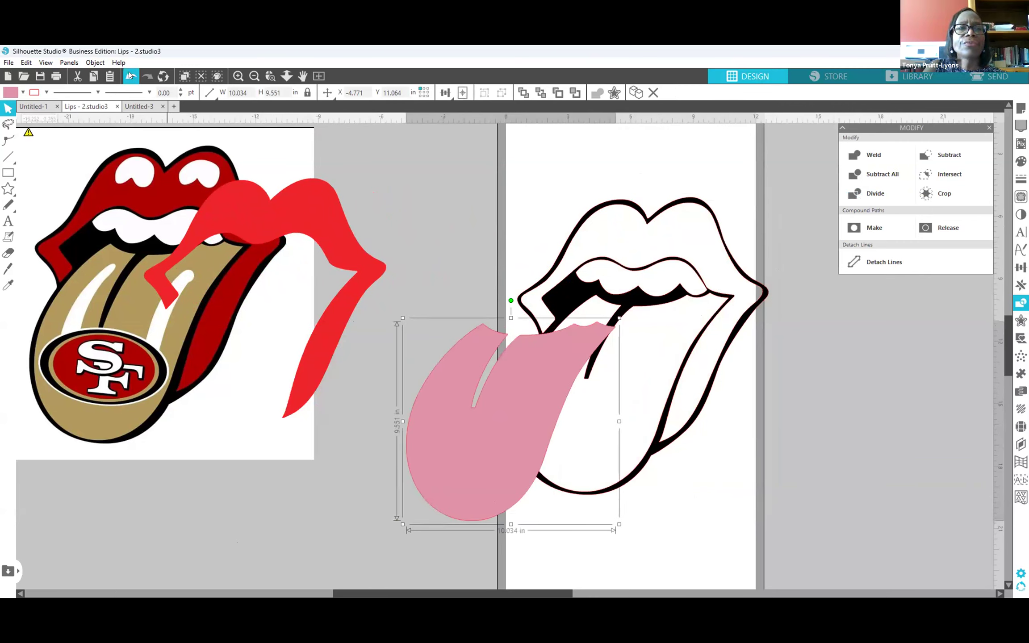
pyautogui.click(129, 75)
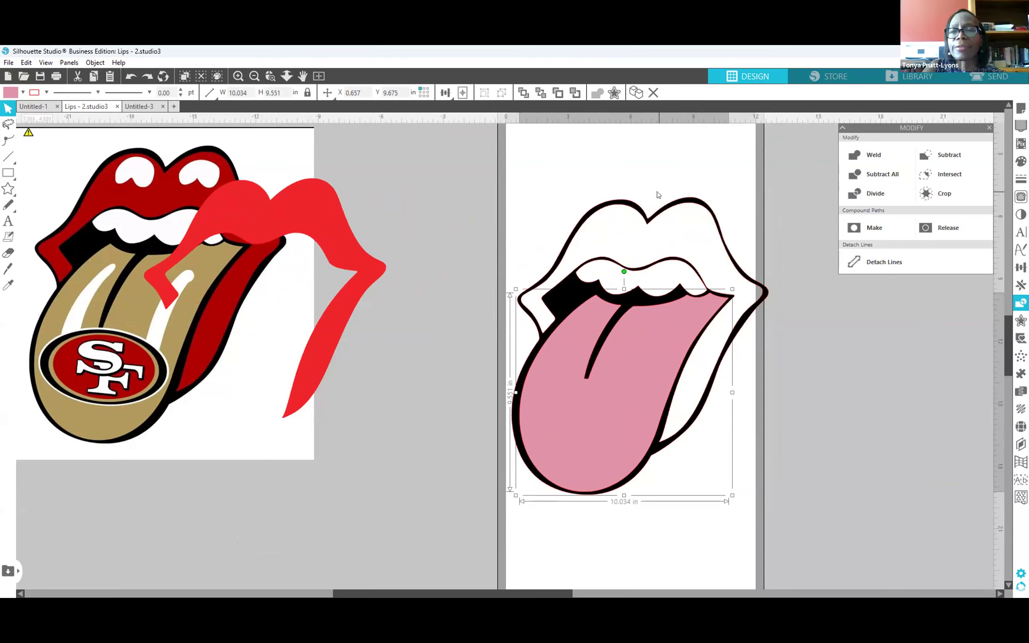
# Clear the joint selection of outline and tongue, and move only the pink tongue off the page below the reference artwork.
pyautogui.keyDown('shift'); pyautogui.click(639, 211); pyautogui.keyUp('shift')
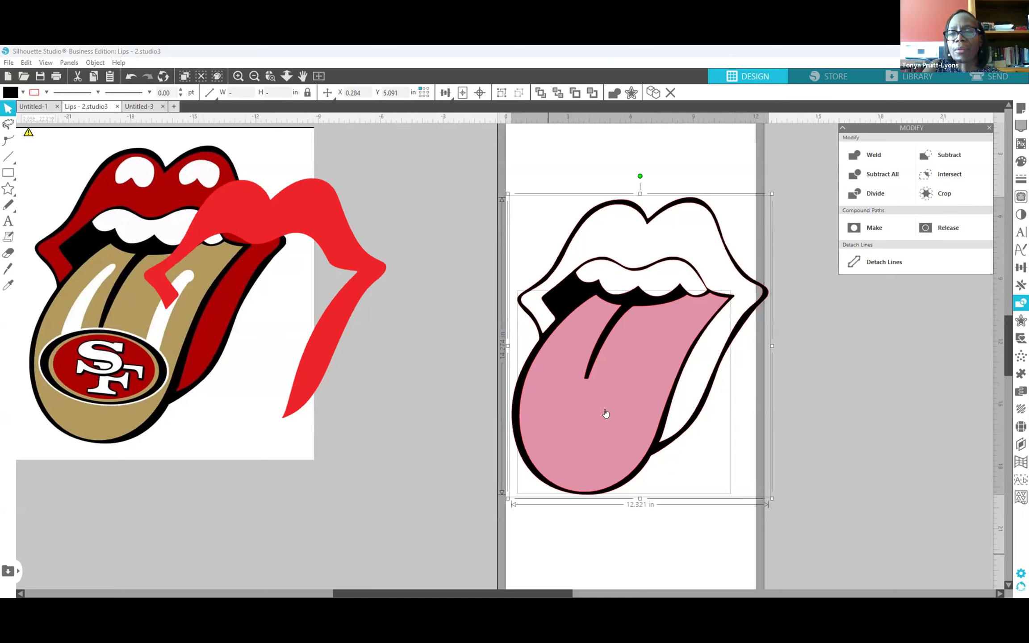
pyautogui.click(548, 554)
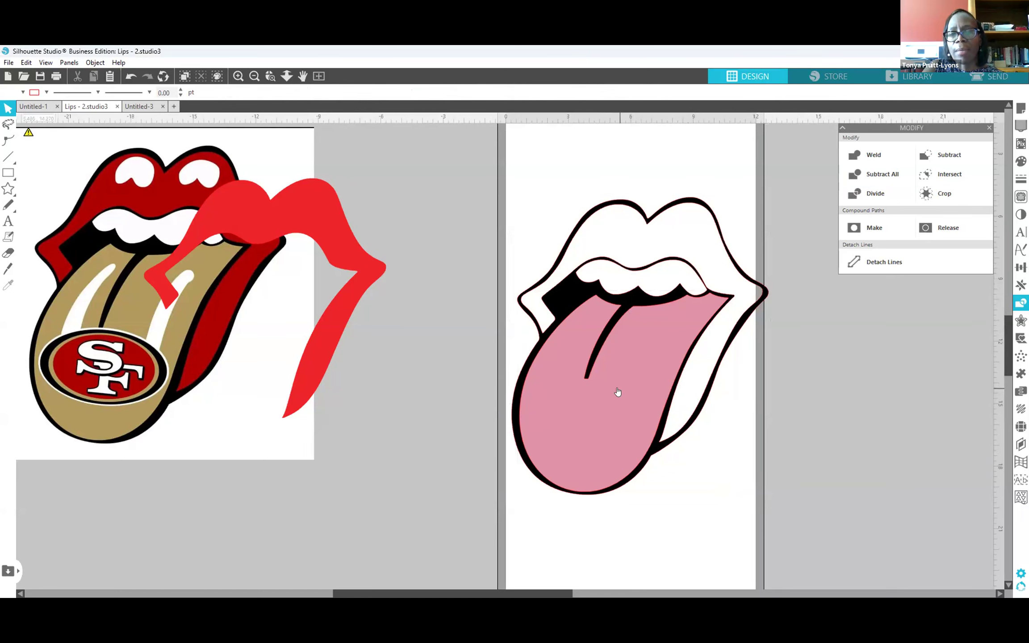
pyautogui.moveTo(618, 392); pyautogui.dragTo(207, 492)
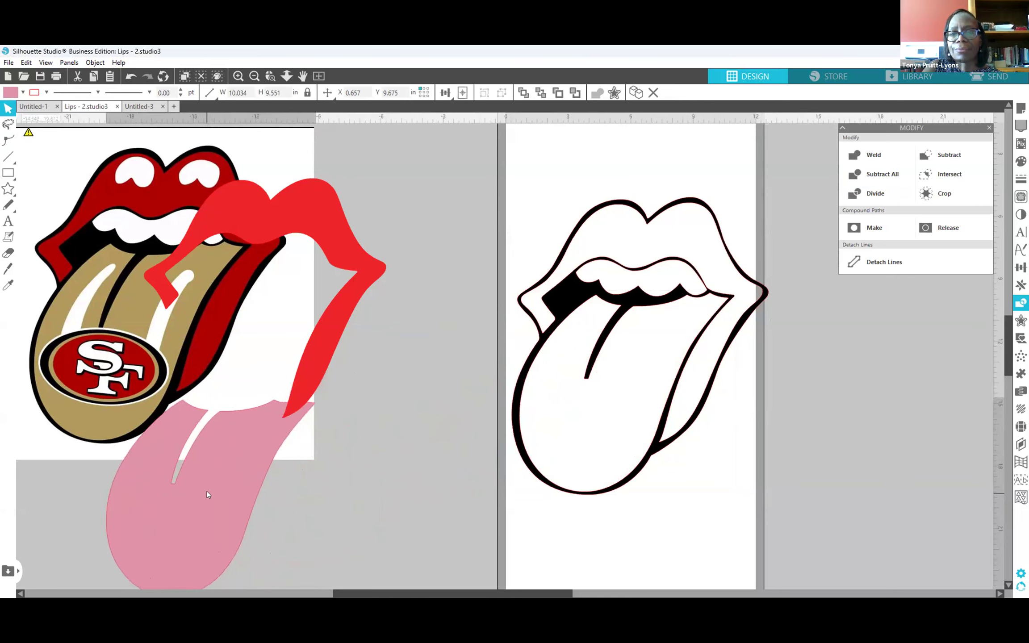
pyautogui.click(384, 451)
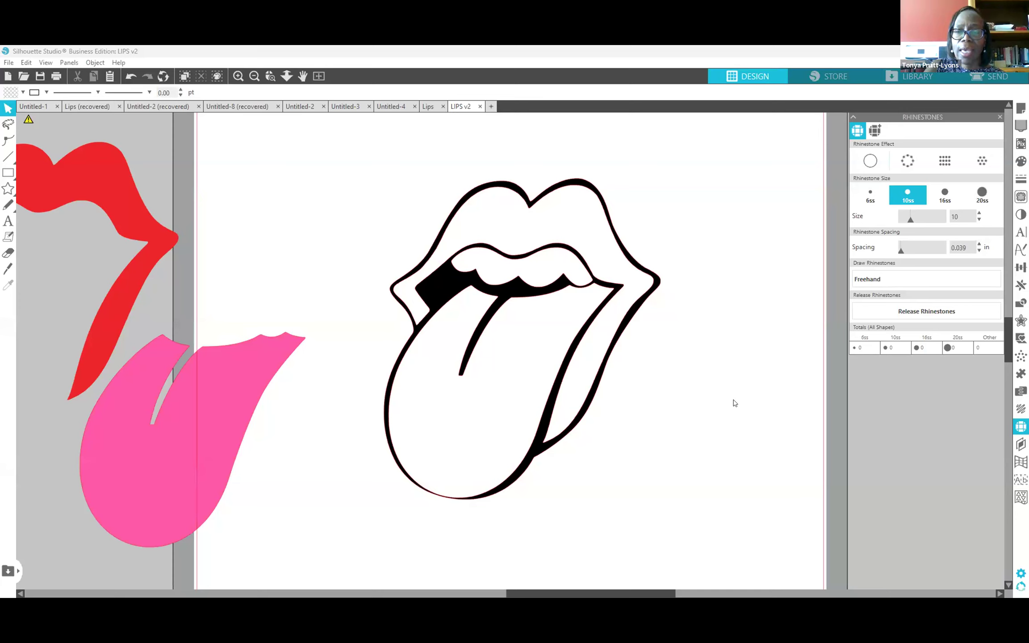
# In LIPS v2, bring up the modify operations for the teeth and black outline together, and move only the teeth out of the mouth.
pyautogui.click(556, 275)
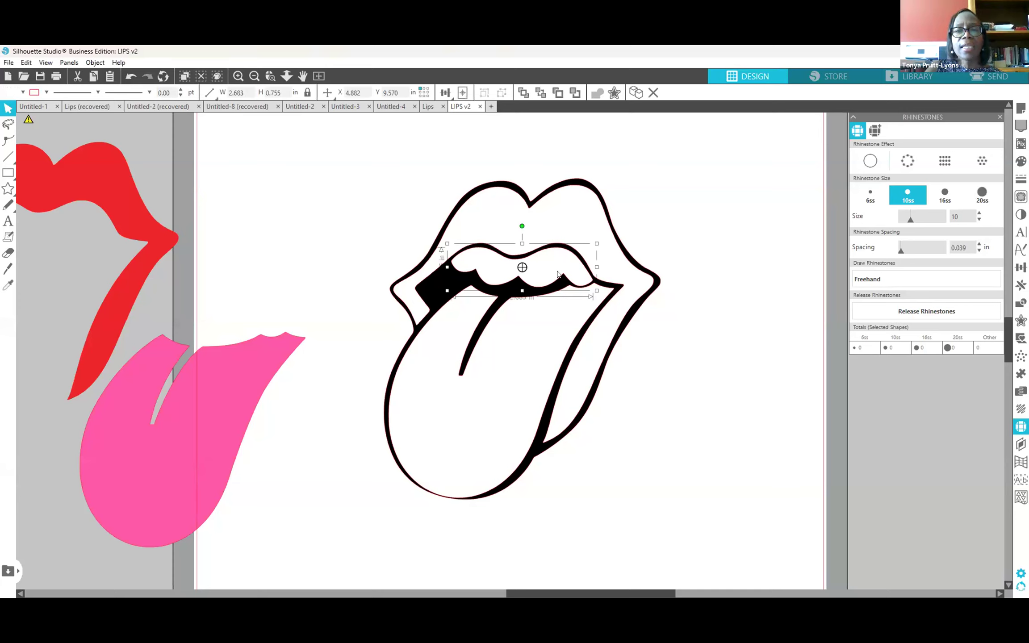
pyautogui.keyDown('shift'); pyautogui.click(570, 188); pyautogui.keyUp('shift')
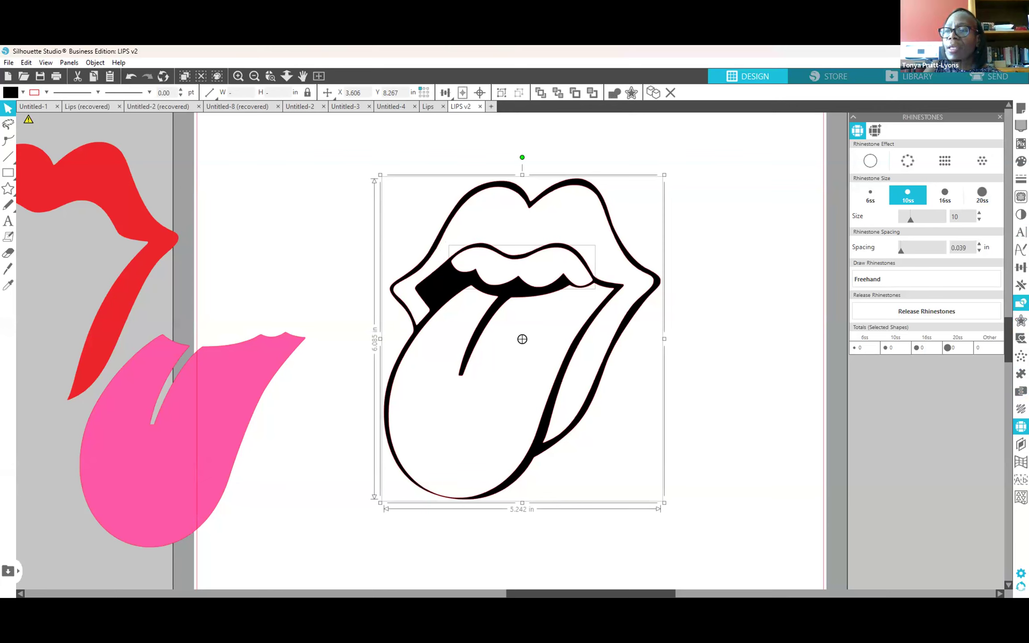
pyautogui.click(1022, 303)
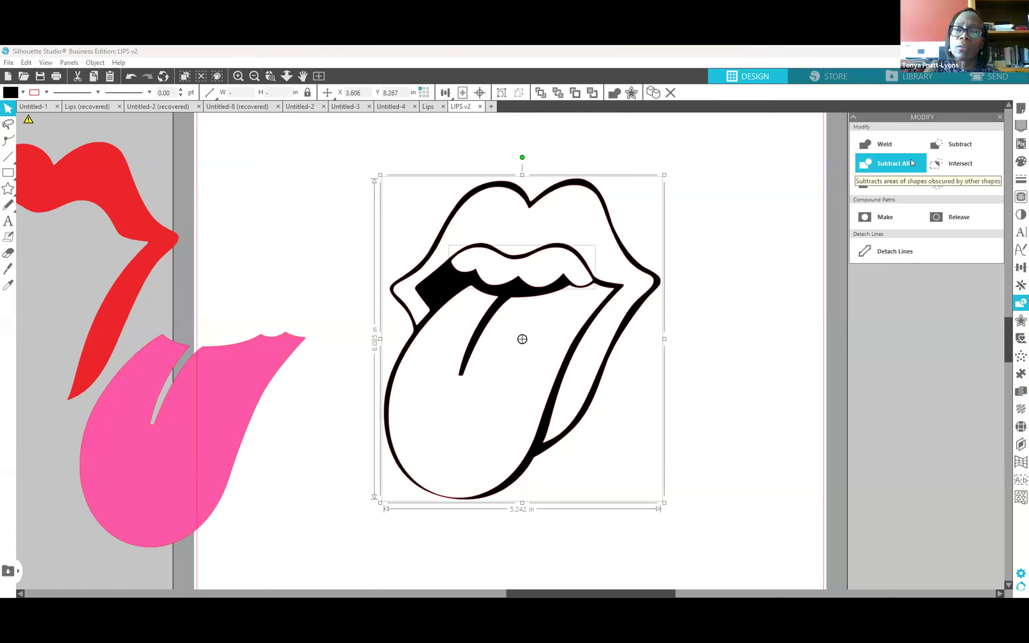
pyautogui.click(768, 236)
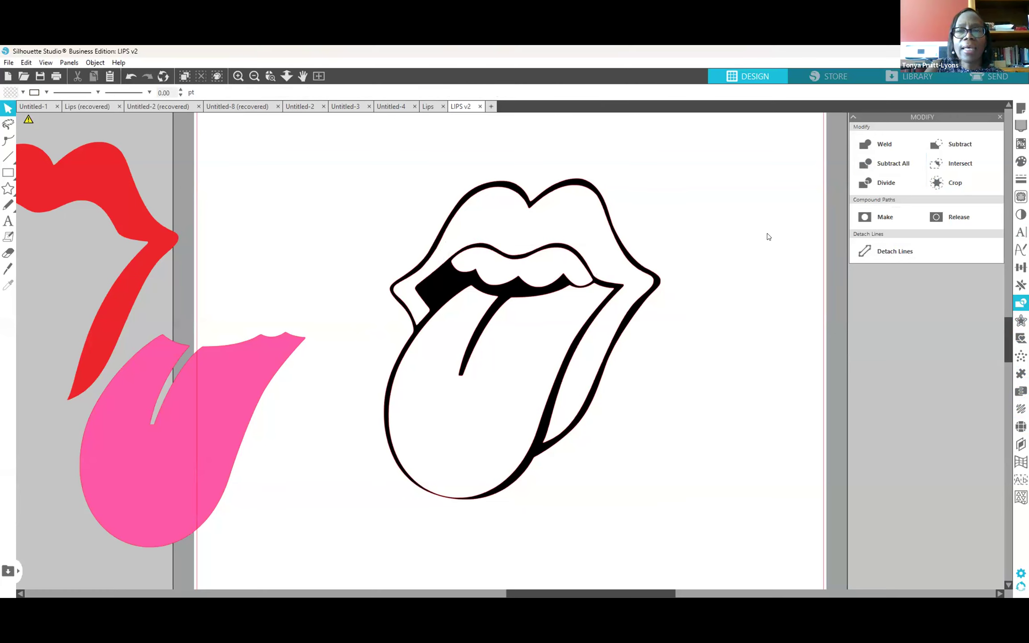
pyautogui.moveTo(521, 268); pyautogui.dragTo(255, 244)
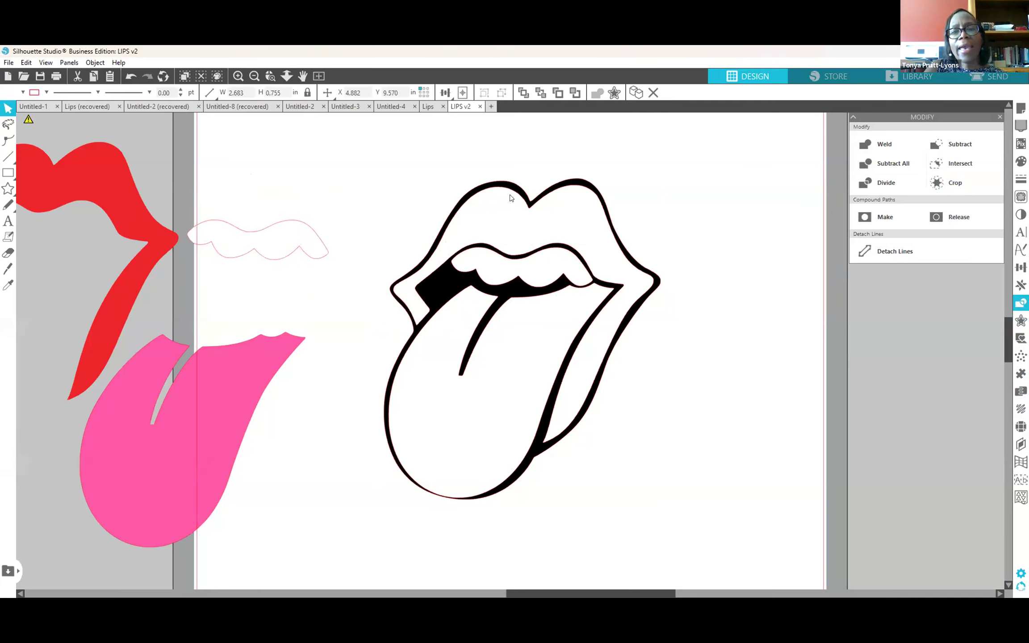
# Shift the black outline slightly right and down to X 4.104, Y 8.531 in, and fit the red lips inside it.
pyautogui.click(510, 195)
pyautogui.moveTo(517, 191); pyautogui.dragTo(541, 207)
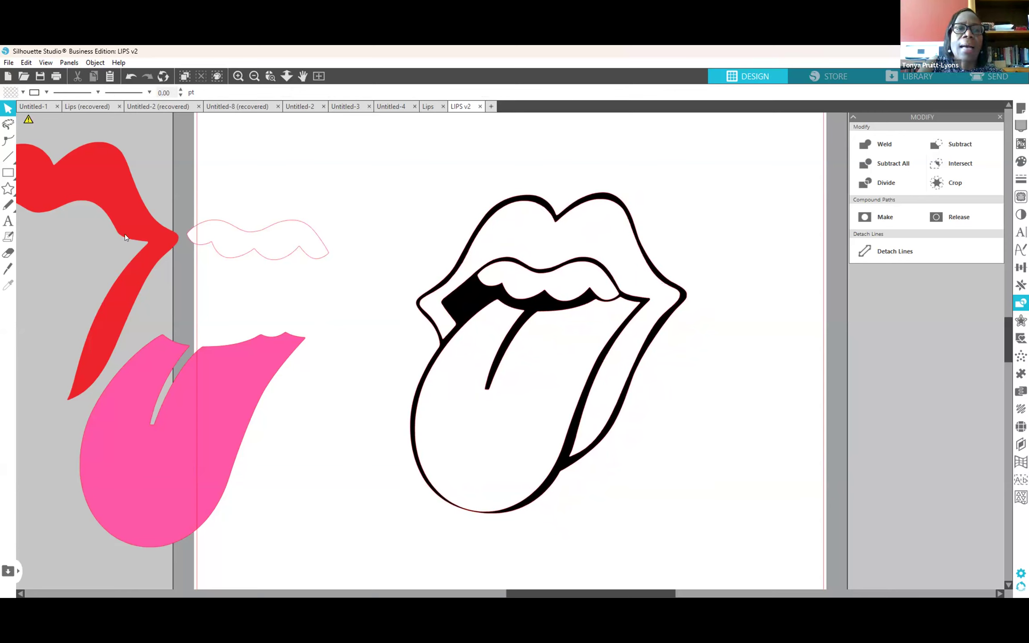
pyautogui.moveTo(111, 216); pyautogui.dragTo(615, 274)
pyautogui.press('Escape')
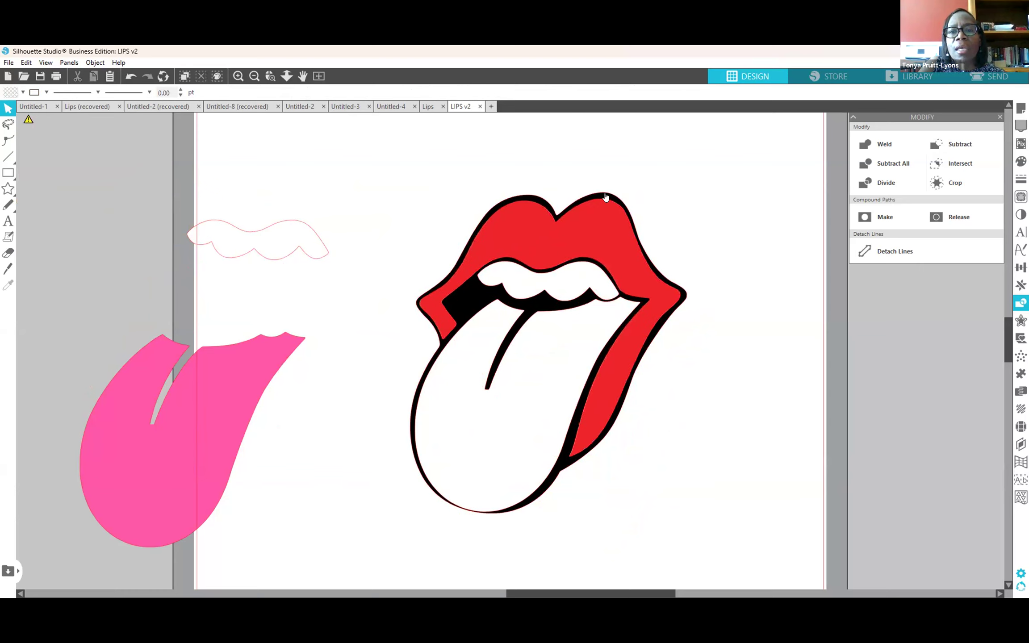
# Apply a 10ss rhinestone edge effect to the black outline and a 10ss radial fill to the red lips.
pyautogui.click(606, 198)
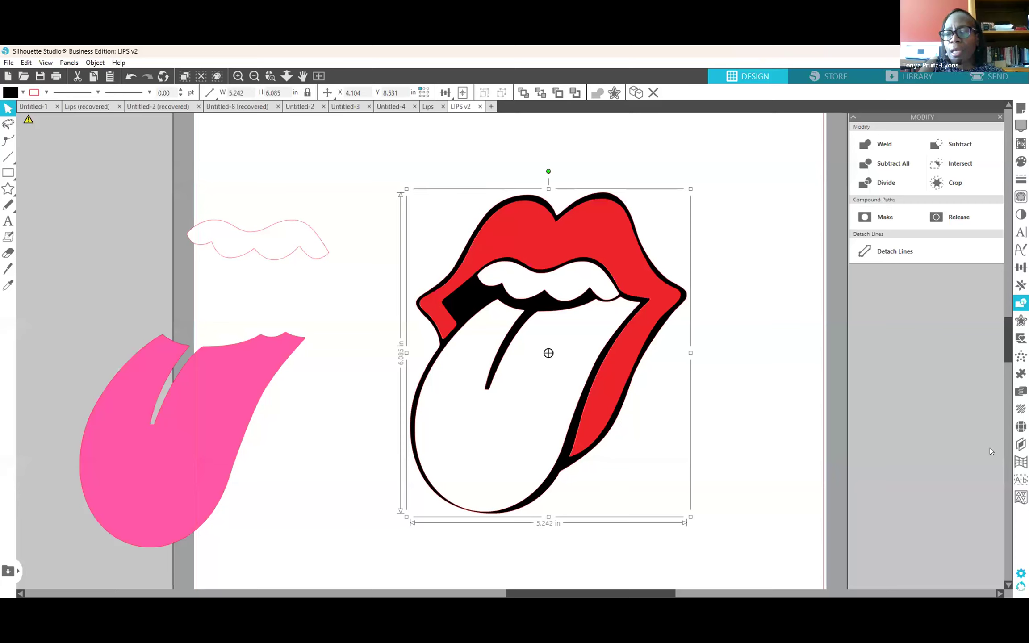
pyautogui.click(1022, 426)
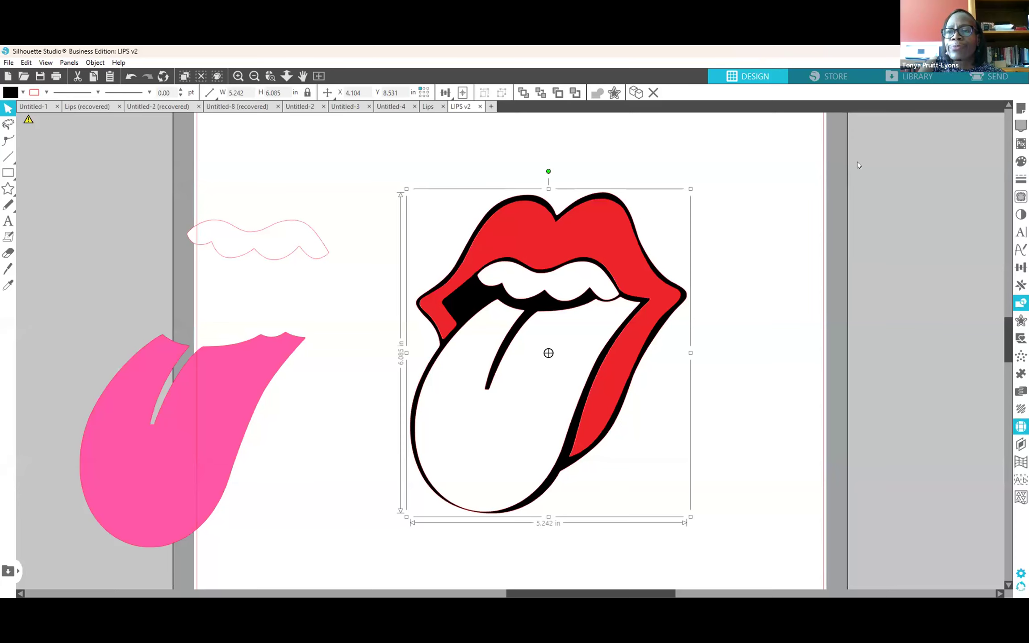
pyautogui.click(911, 164)
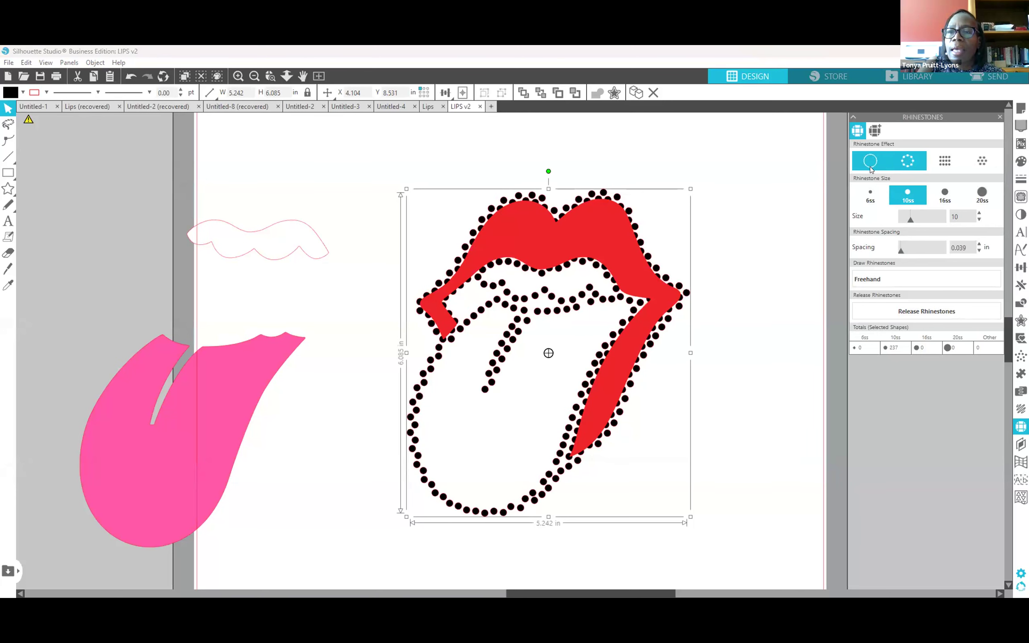
pyautogui.click(599, 248)
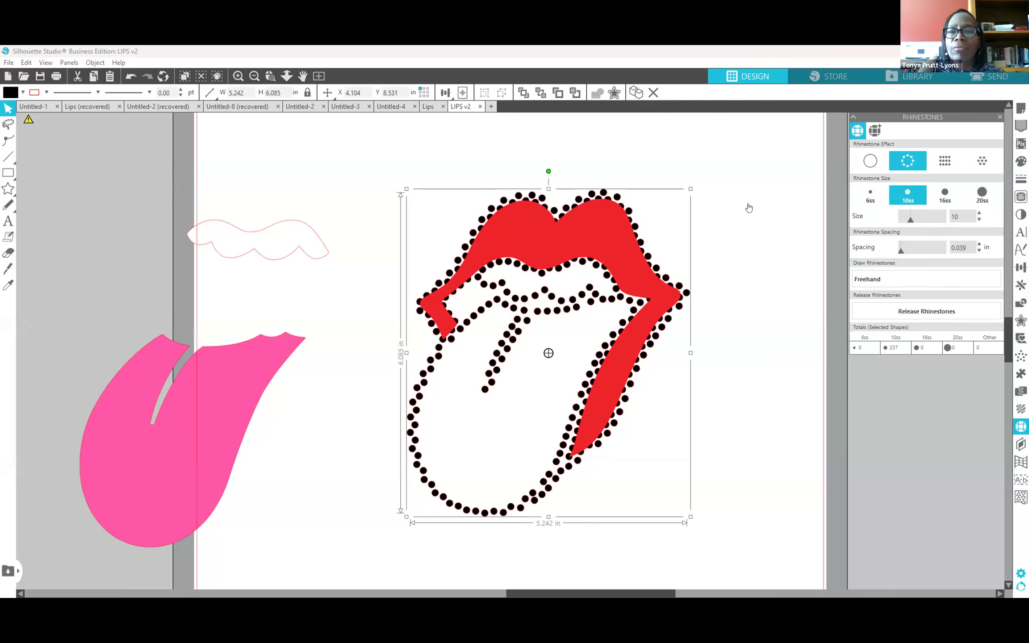
pyautogui.click(980, 168)
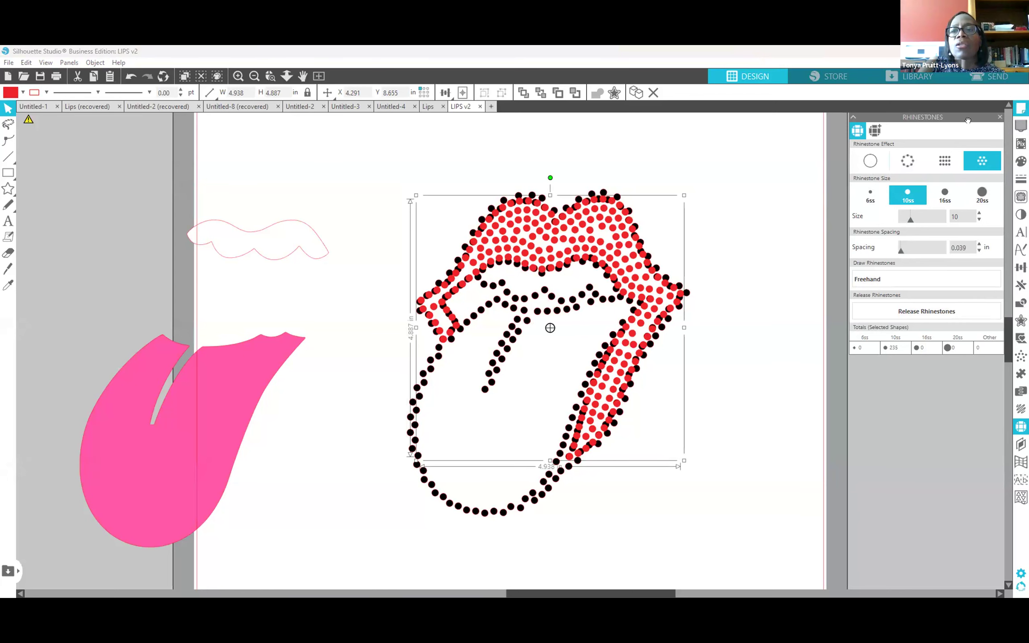
# Remove the rhinestone effects from the red lips and the black outline.
pyautogui.click(870, 161)
pyautogui.click(633, 237)
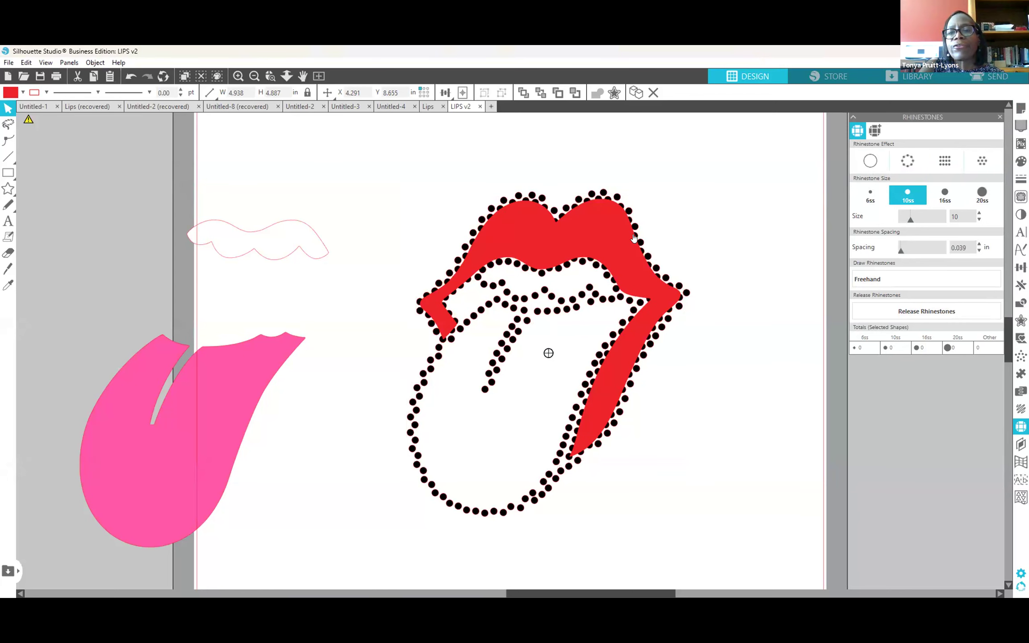
pyautogui.click(869, 167)
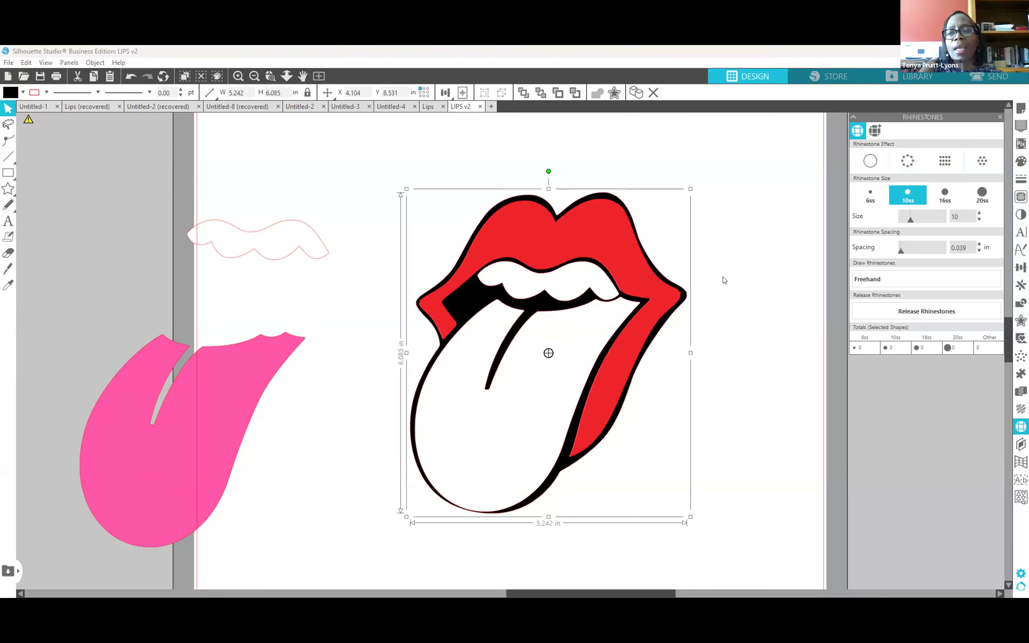
# Spread the colour shapes apart, with the red lips right of the outline and the teeth and pink tongue up towards the left page edge.
pyautogui.moveTo(579, 230); pyautogui.dragTo(627, 249)
pyautogui.moveTo(308, 256); pyautogui.dragTo(235, 237)
pyautogui.moveTo(193, 437); pyautogui.dragTo(142, 362)
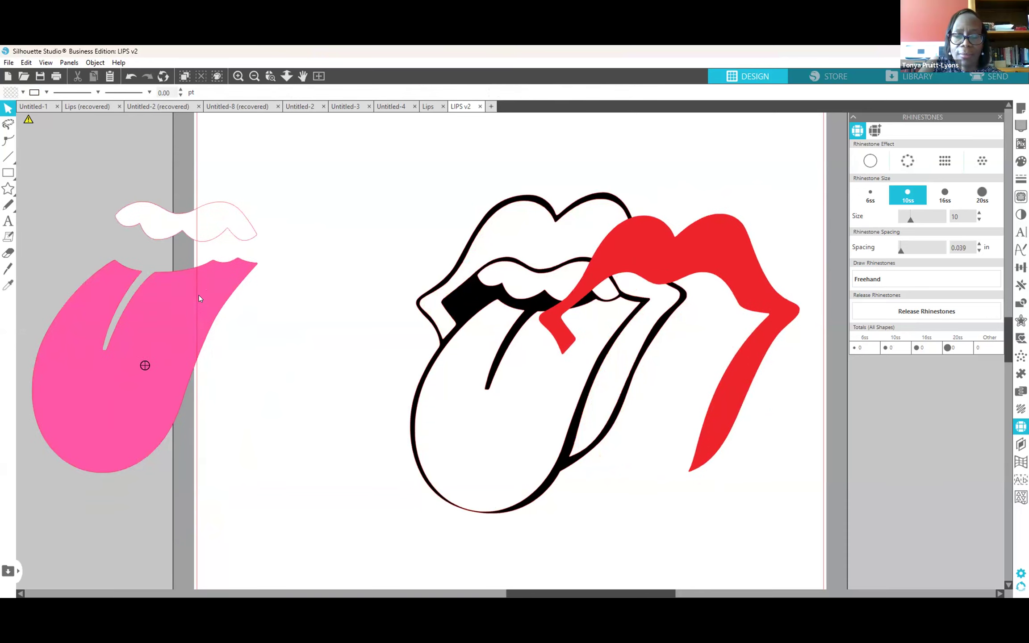
pyautogui.click(369, 310)
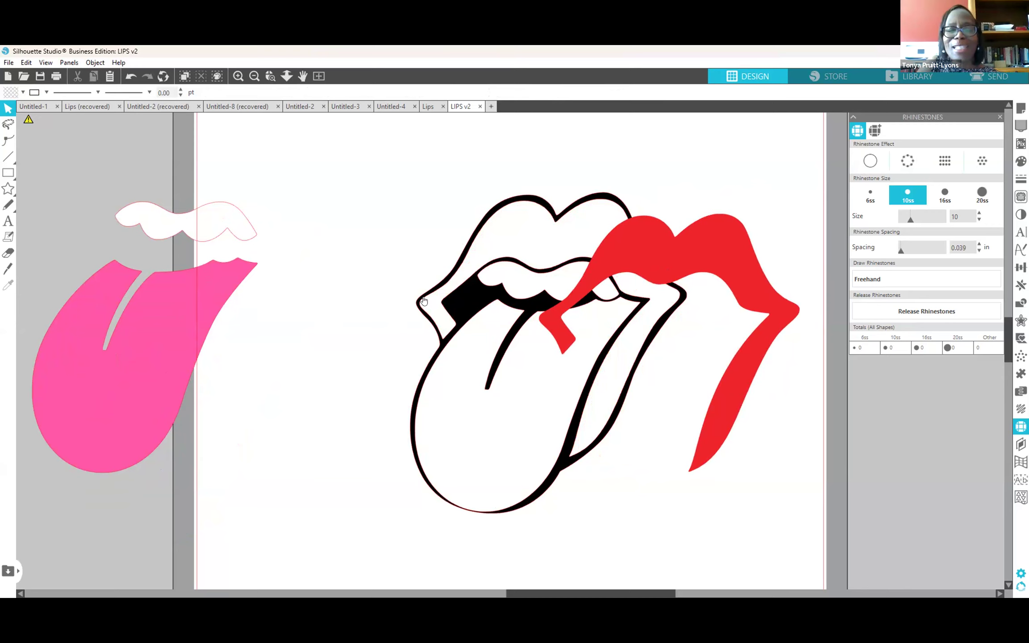
# Move the black outline left between the pink tongue and the red lips to reduce its overlap with the lips.
pyautogui.moveTo(549, 352); pyautogui.dragTo(460, 345)
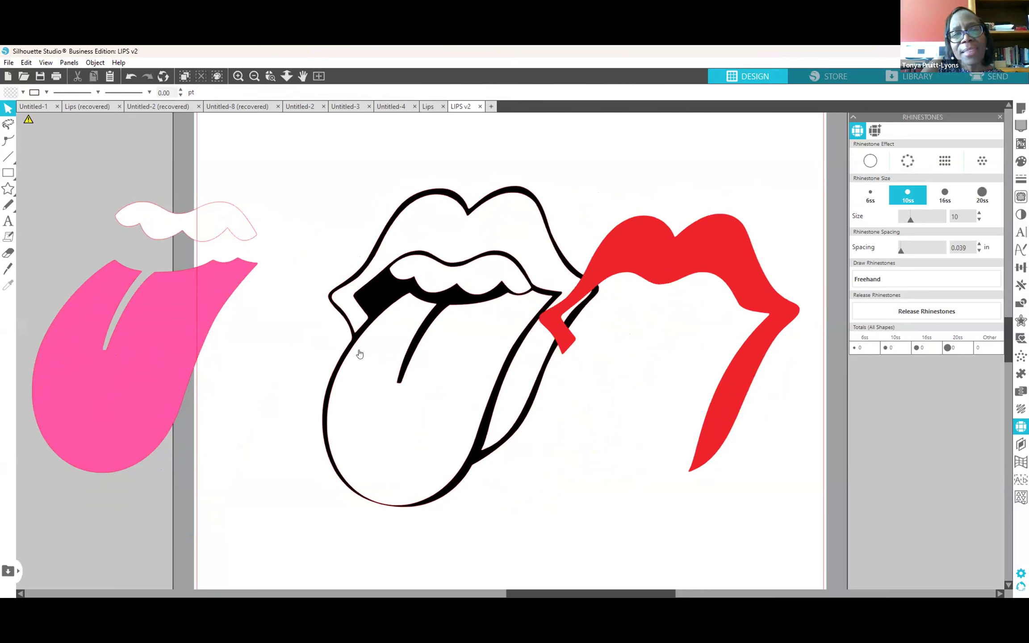
pyautogui.click(474, 236)
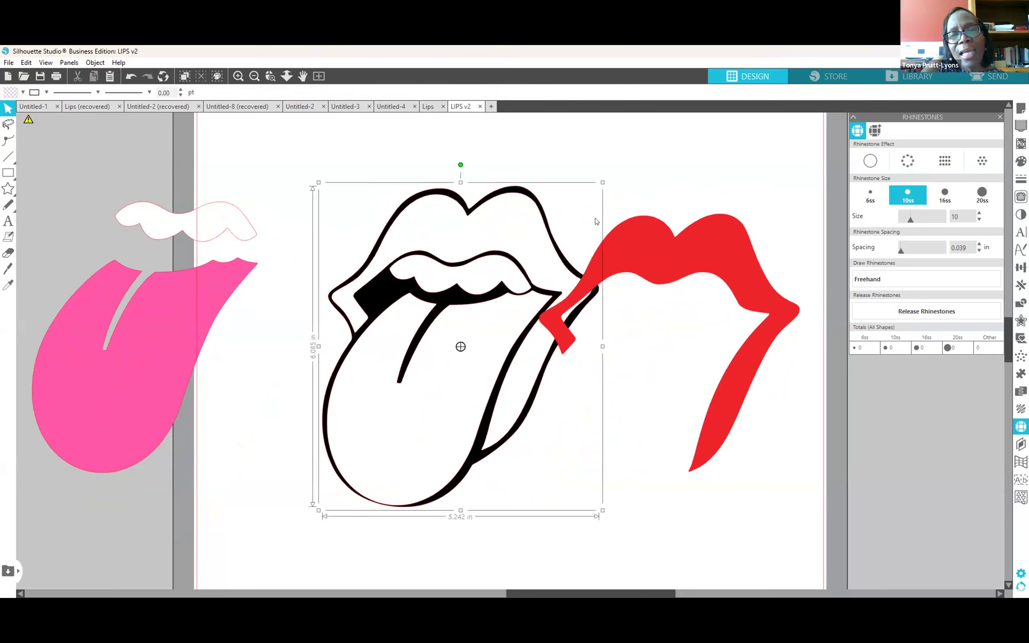
pyautogui.click(621, 200)
pyautogui.moveTo(482, 204); pyautogui.dragTo(489, 218)
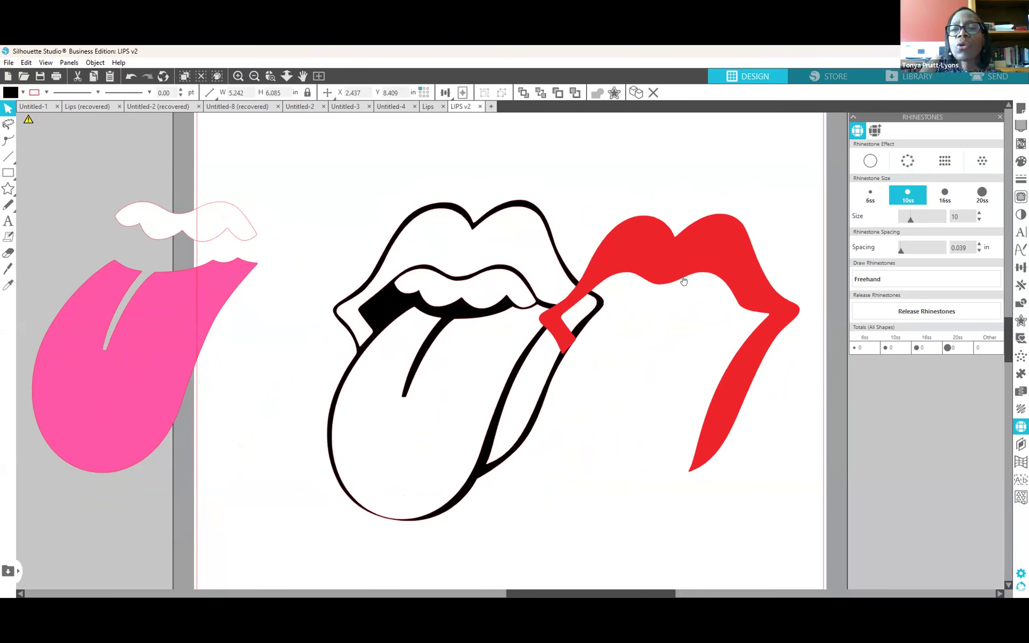
pyautogui.moveTo(515, 275); pyautogui.dragTo(516, 285)
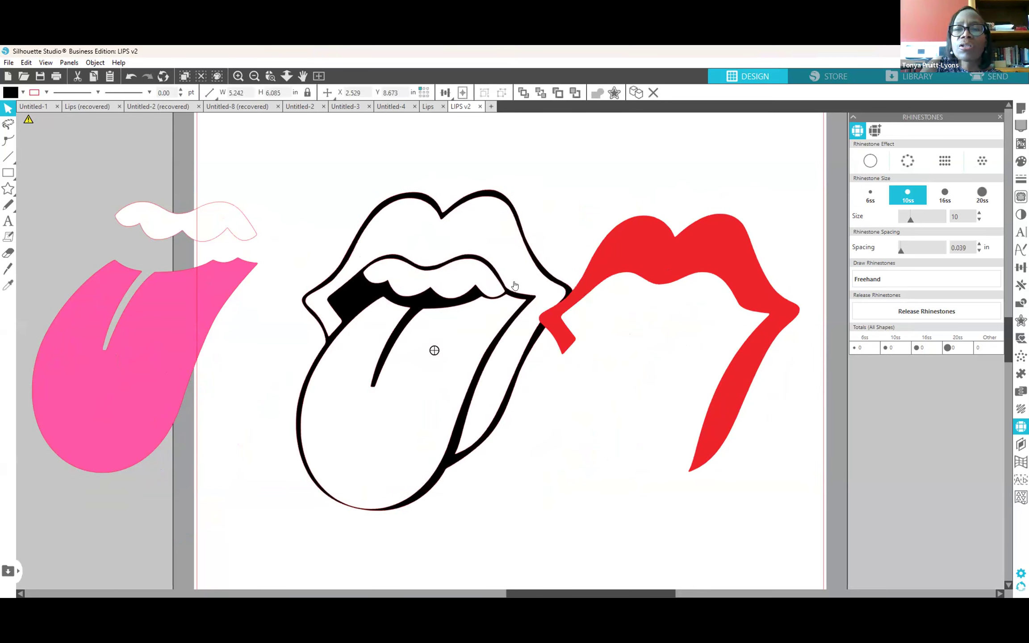
# Move the red lips down and right, clear of the black outline, and fill them with light grey BFBFBF.
pyautogui.moveTo(694, 265); pyautogui.dragTo(710, 305)
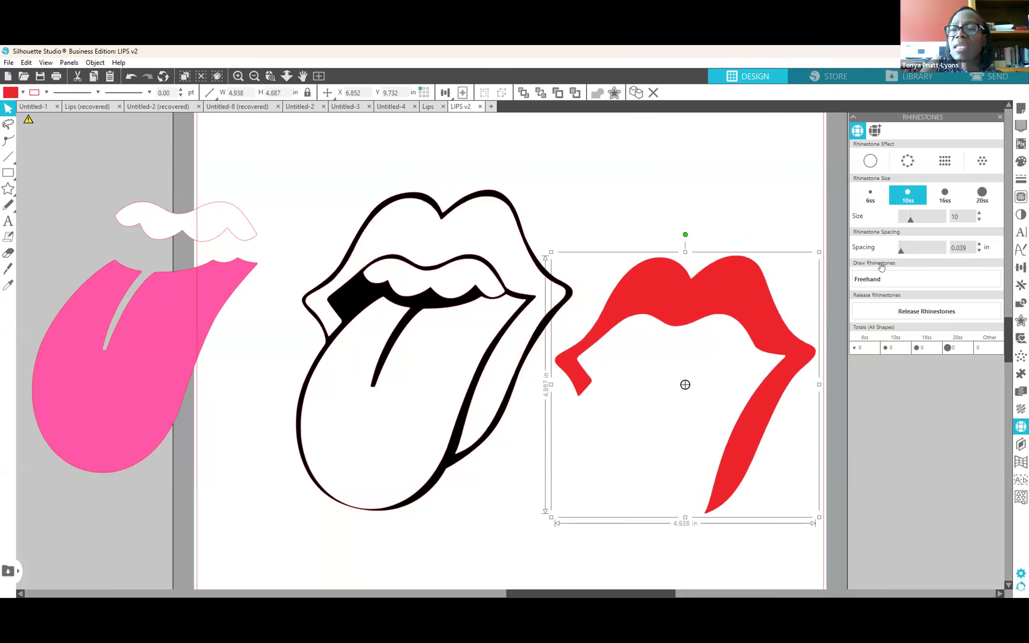
pyautogui.click(1021, 162)
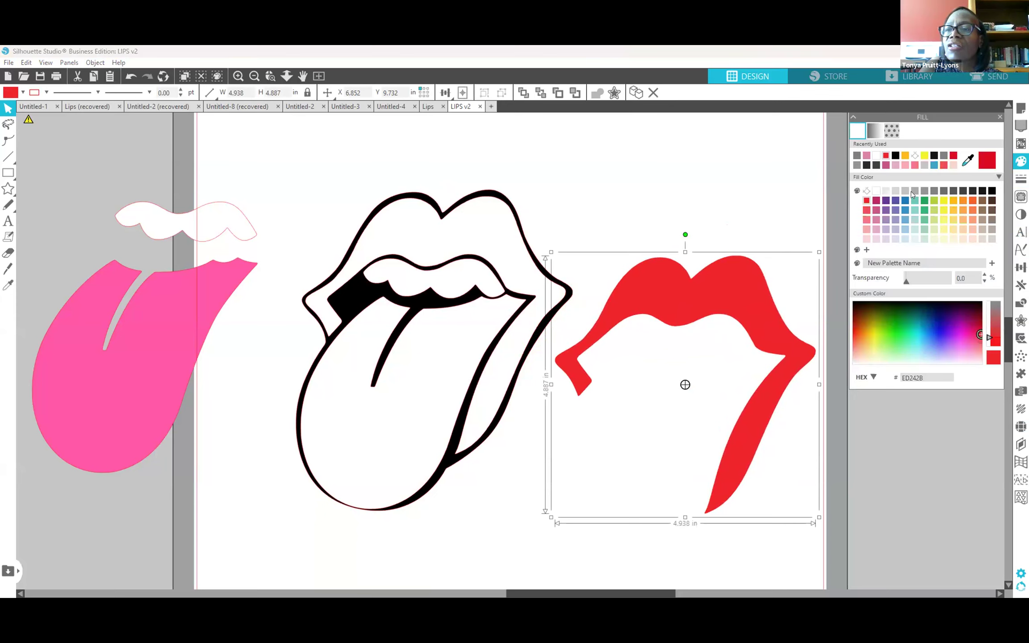
pyautogui.click(905, 192)
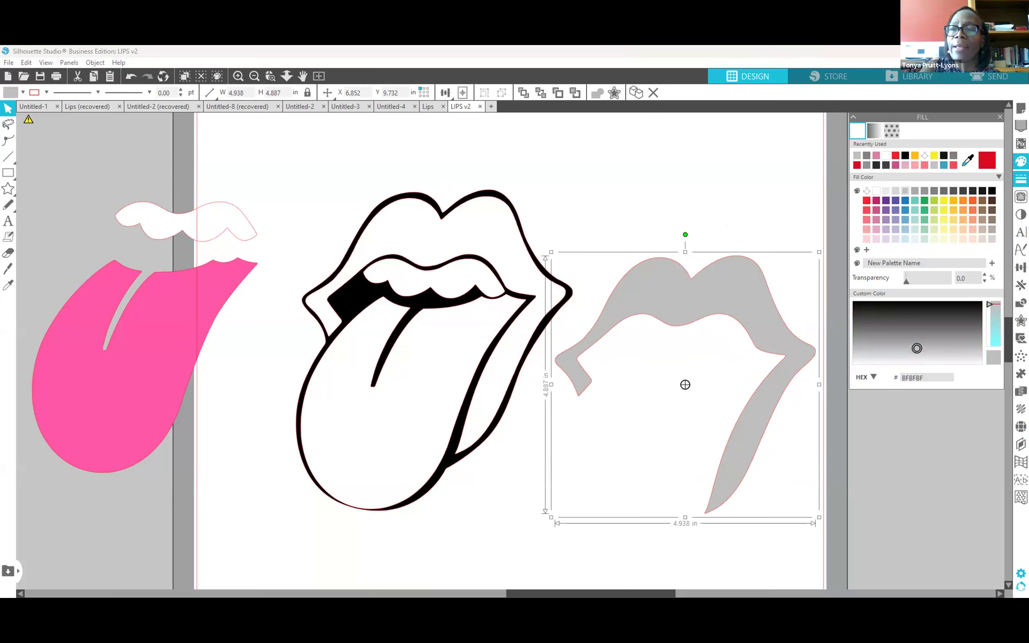
# Make the line colour of the grey lips transparent and start an internal offset on them.
pyautogui.click(1021, 179)
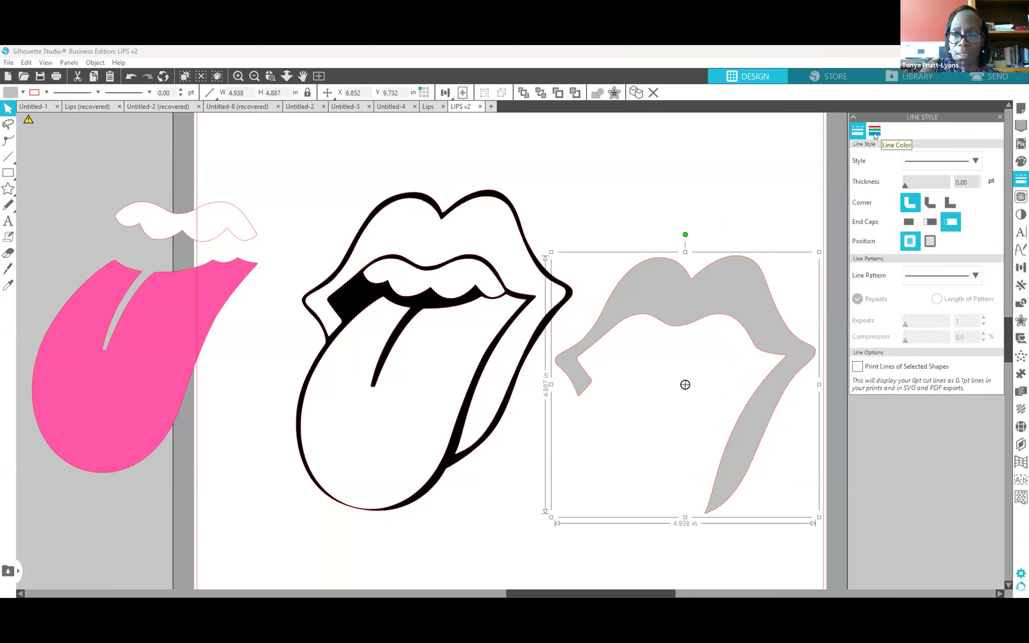
pyautogui.click(875, 136)
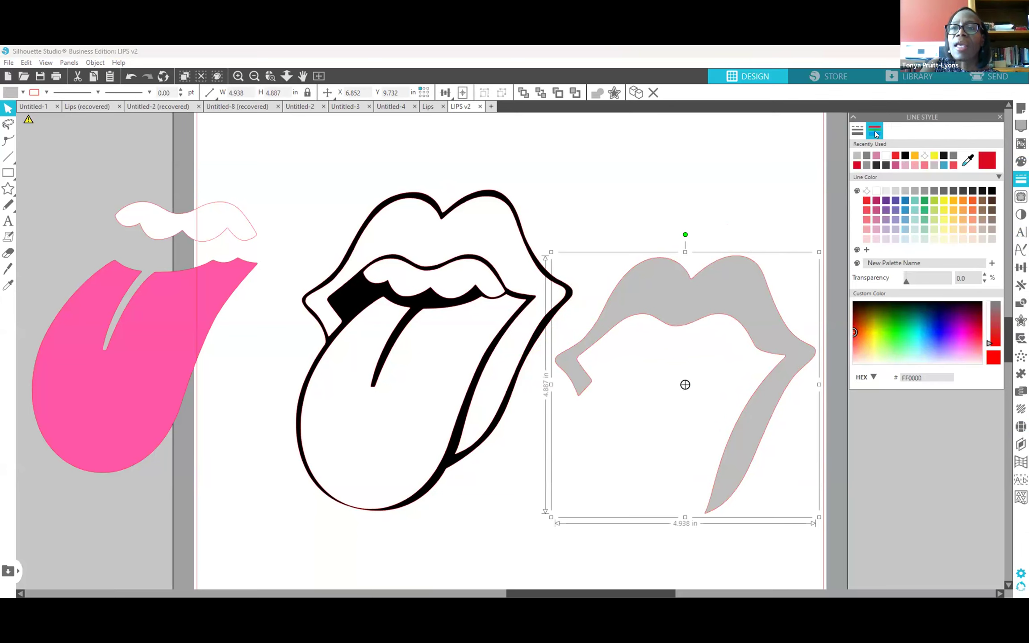
pyautogui.click(924, 156)
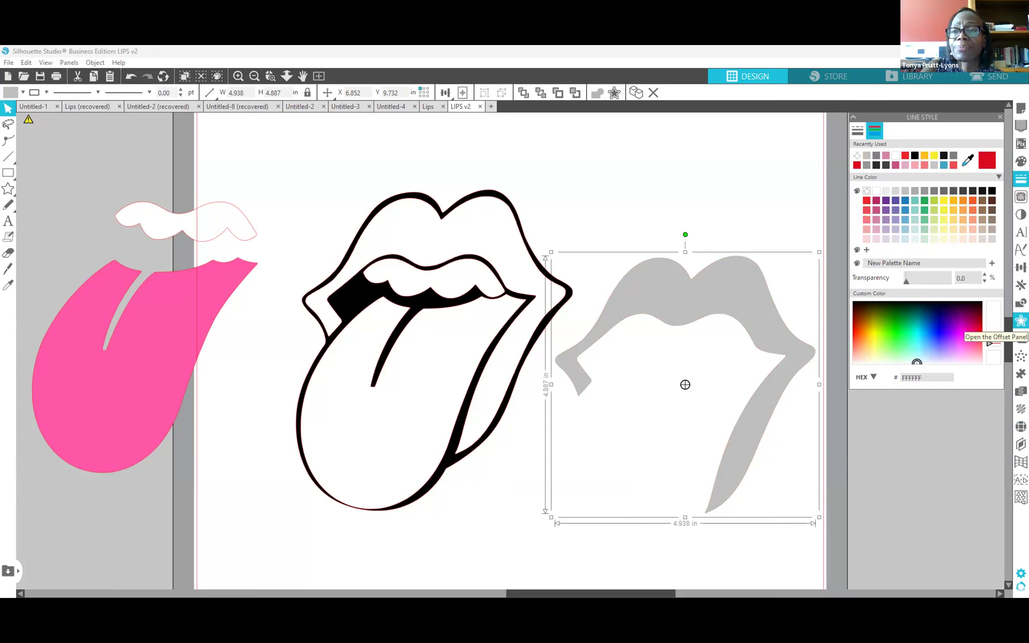
pyautogui.click(1021, 320)
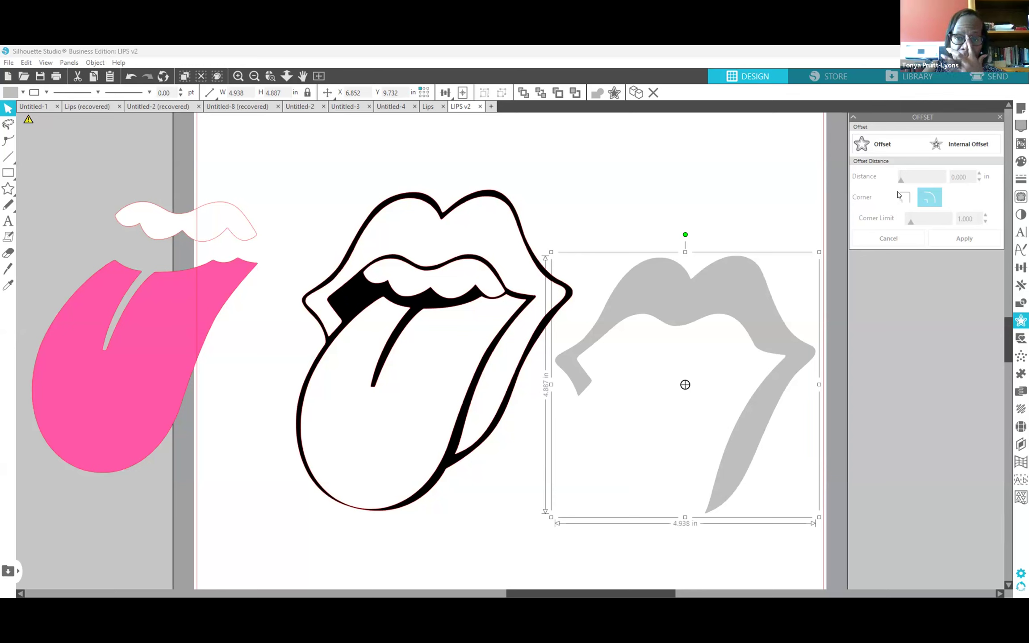
pyautogui.click(961, 144)
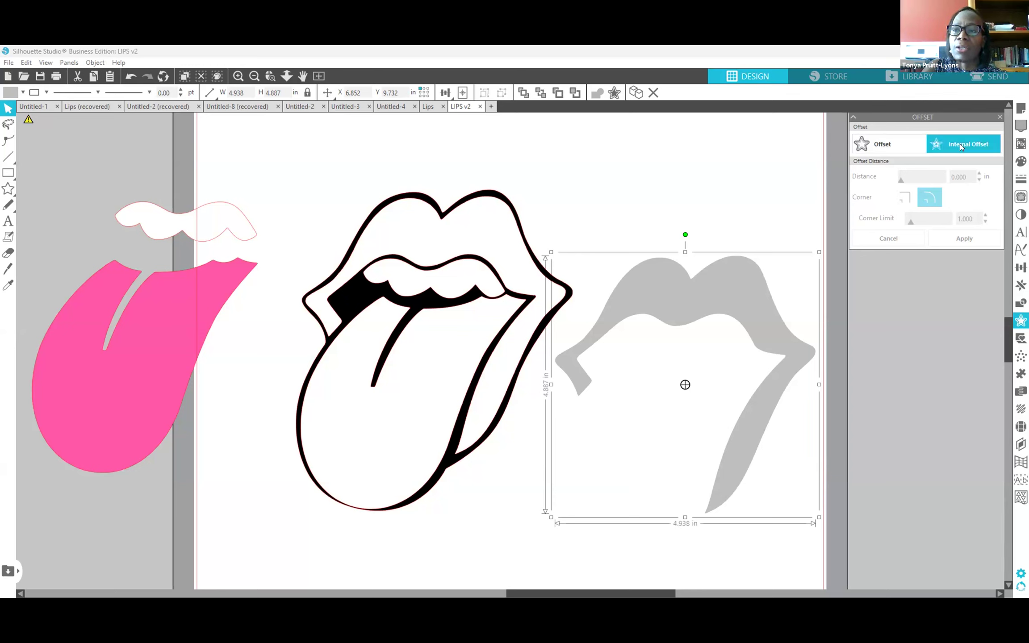
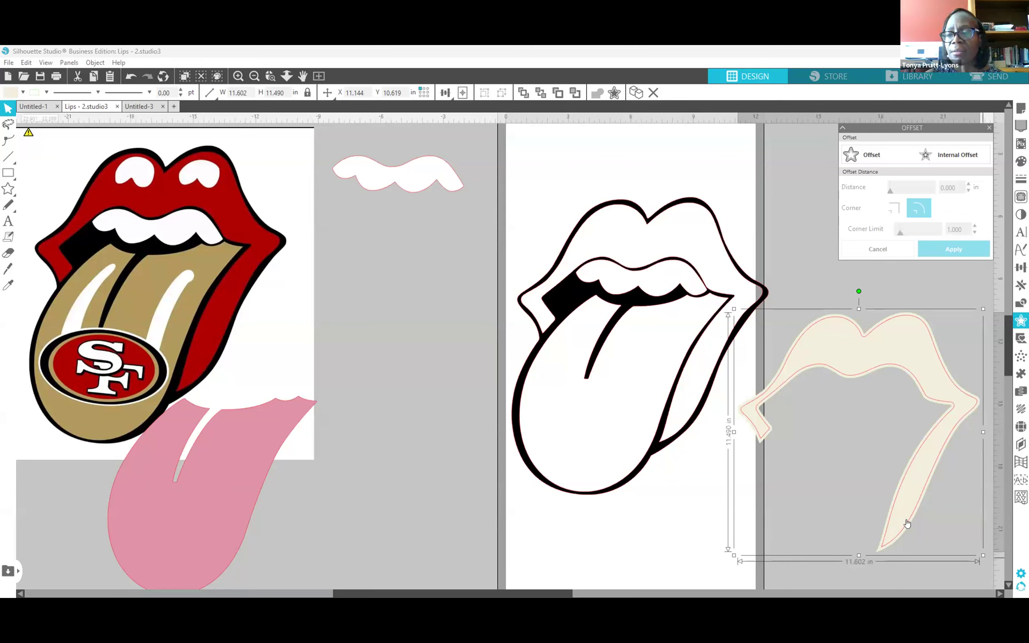
# Move the cream lips left off the page, away from their internal offset outline.
pyautogui.click(803, 393)
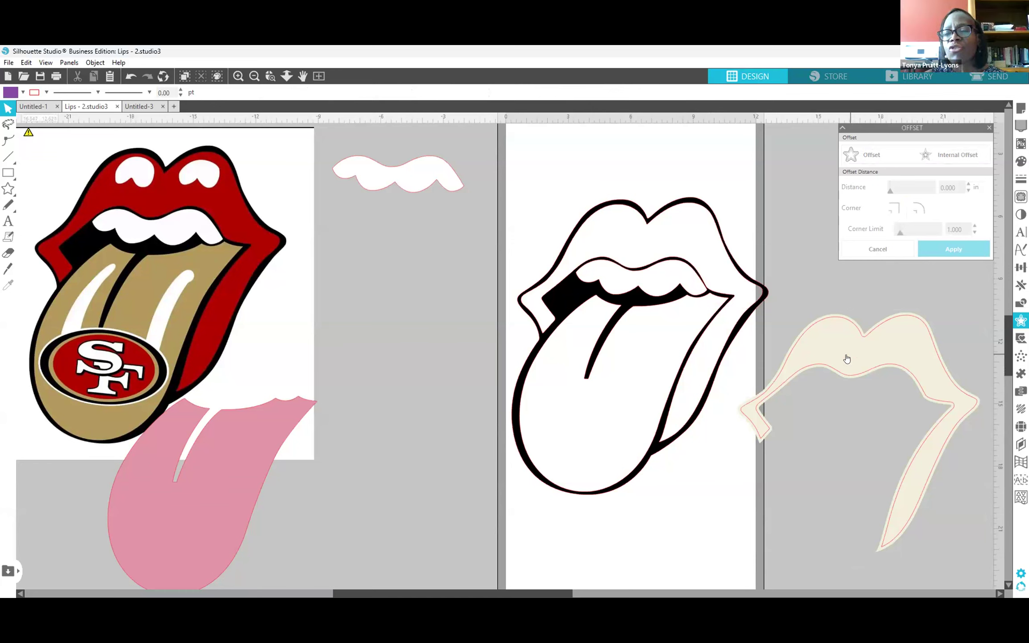
pyautogui.click(847, 358)
pyautogui.moveTo(848, 359); pyautogui.dragTo(344, 294)
pyautogui.click(491, 308)
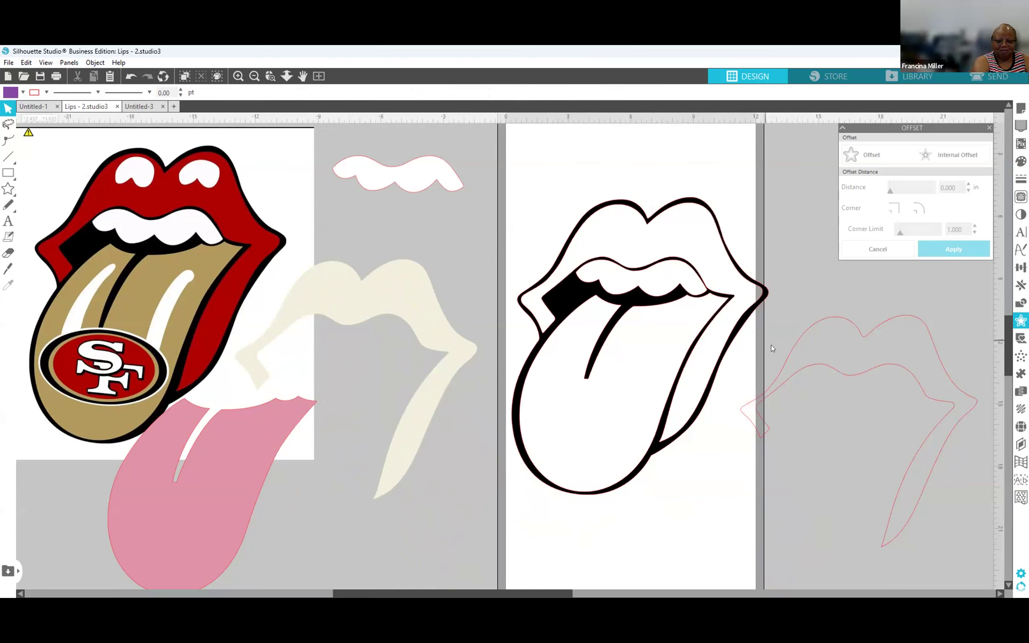
# Place the lips' internal offset outline evenly inside the lip area of the black outline artwork.
pyautogui.moveTo(858, 349); pyautogui.dragTo(765, 356)
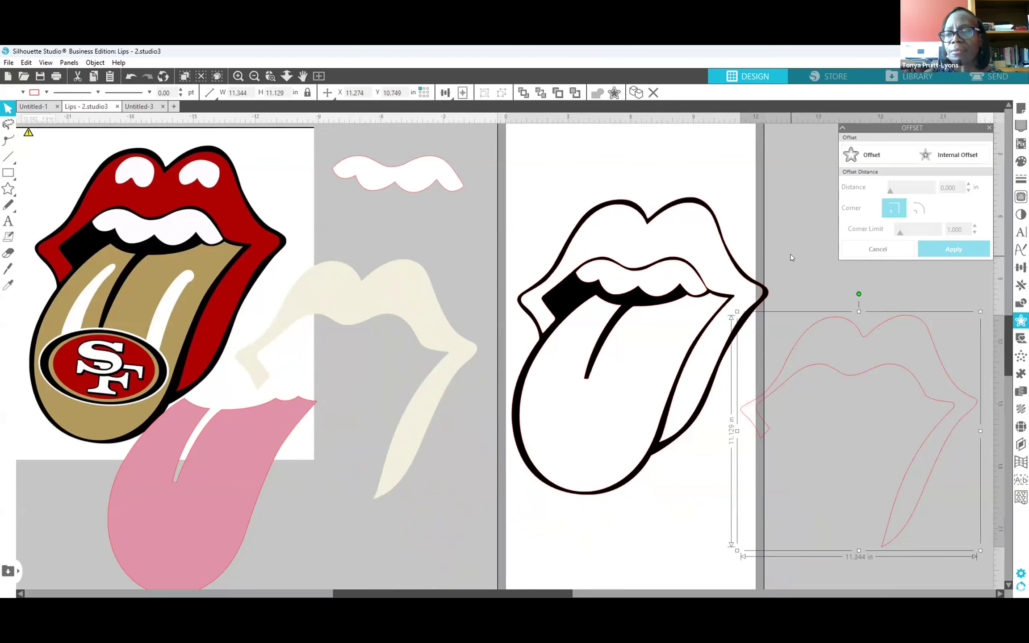
pyautogui.moveTo(865, 337)
pyautogui.mouseDown()
pyautogui.moveTo(627, 329)
pyautogui.moveTo(626, 250)
pyautogui.moveTo(652, 231)
pyautogui.mouseUp()
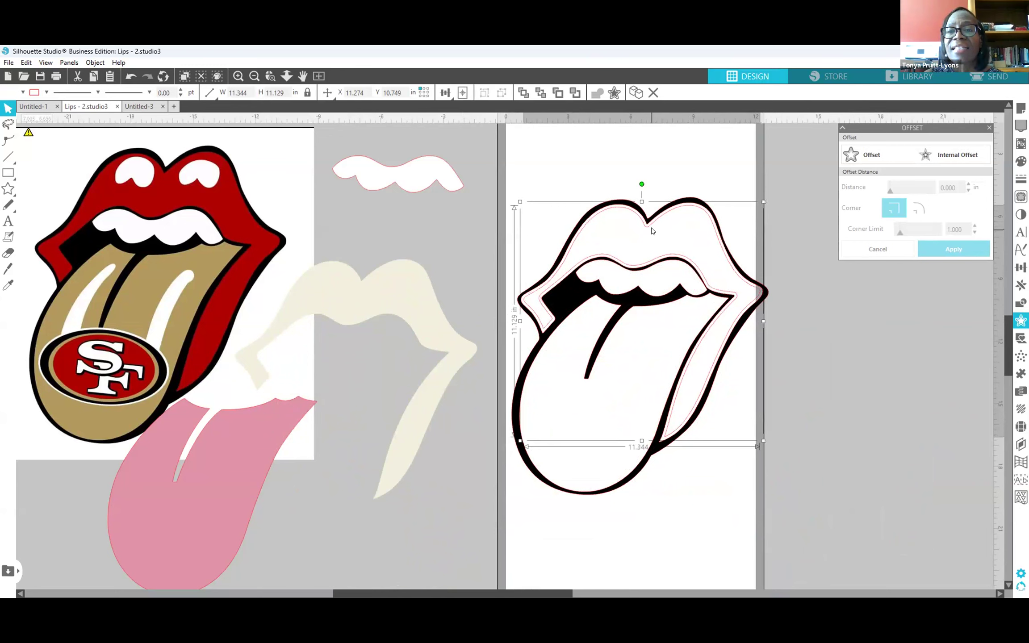
pyautogui.moveTo(652, 228); pyautogui.dragTo(652, 229)
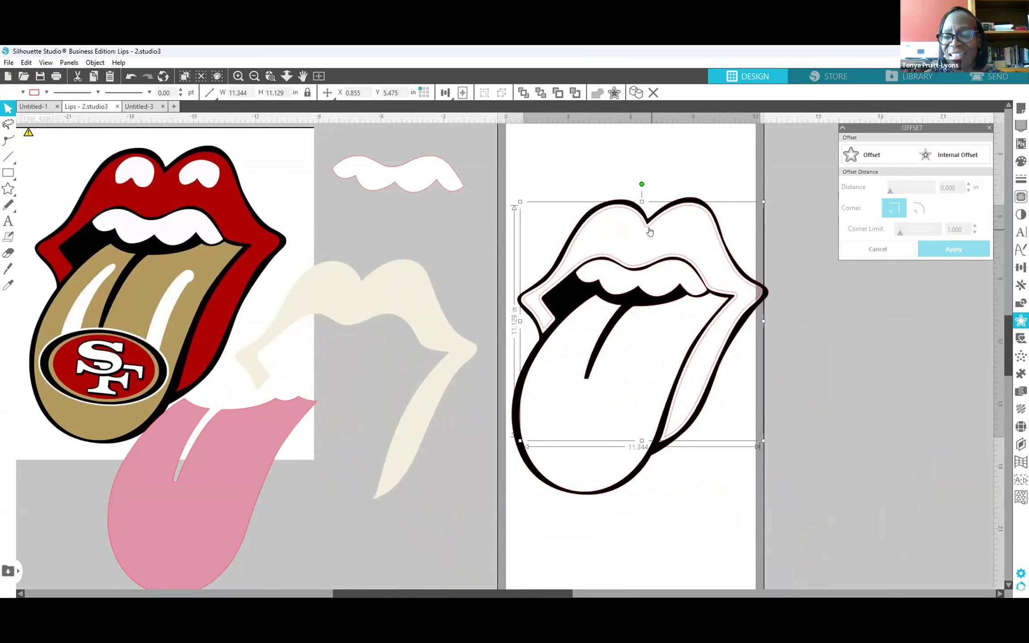
pyautogui.click(898, 359)
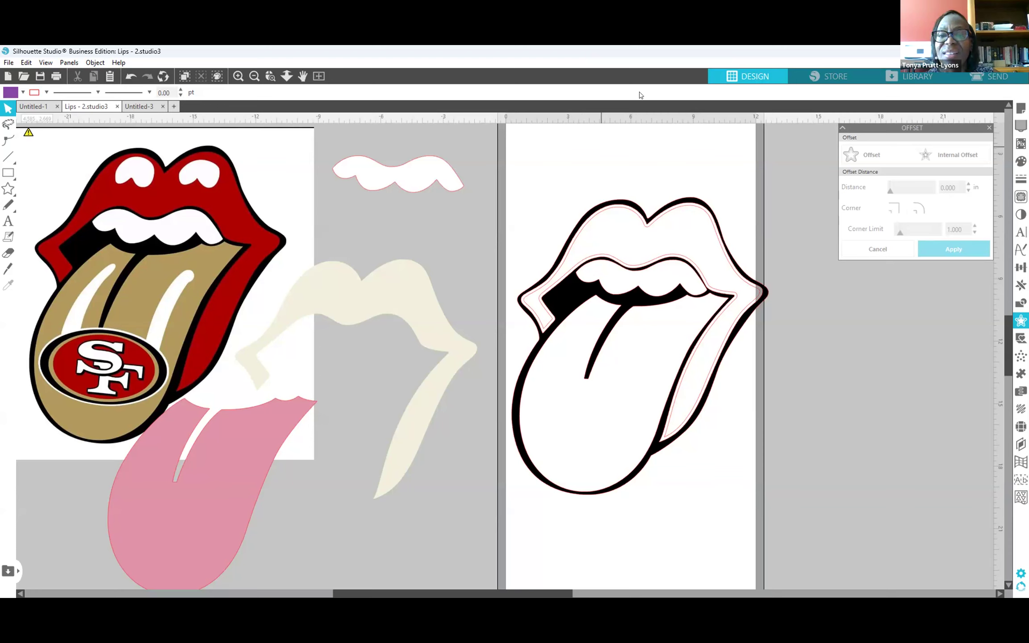
# Fill the offset lips with 10ss radial rhinestones at 0.020 in spacing and colour the stones red.
pyautogui.click(641, 219)
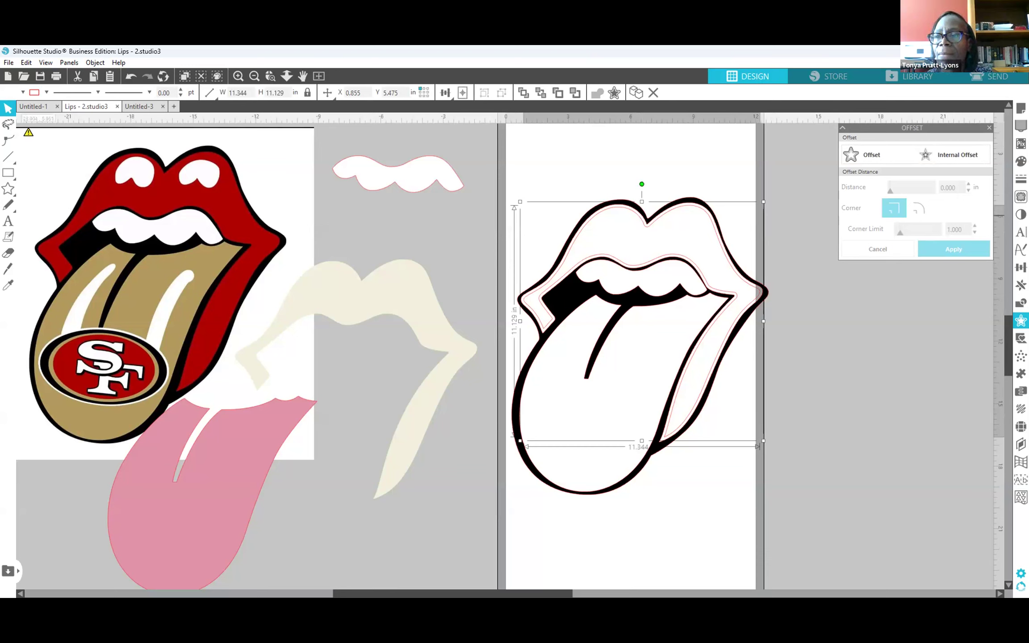
pyautogui.click(1021, 427)
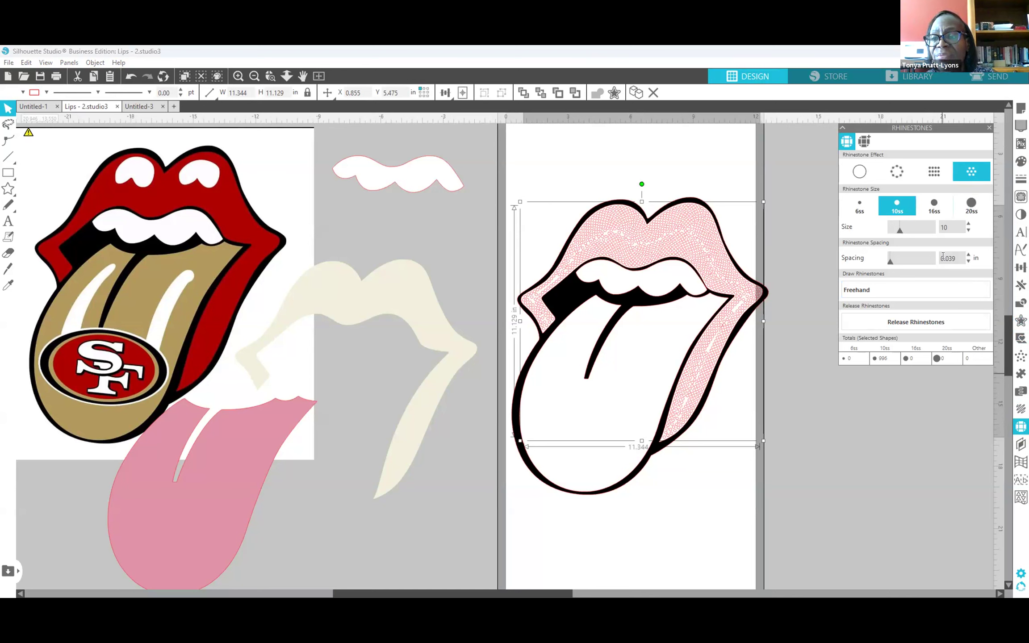
pyautogui.moveTo(946, 256); pyautogui.dragTo(955, 254)
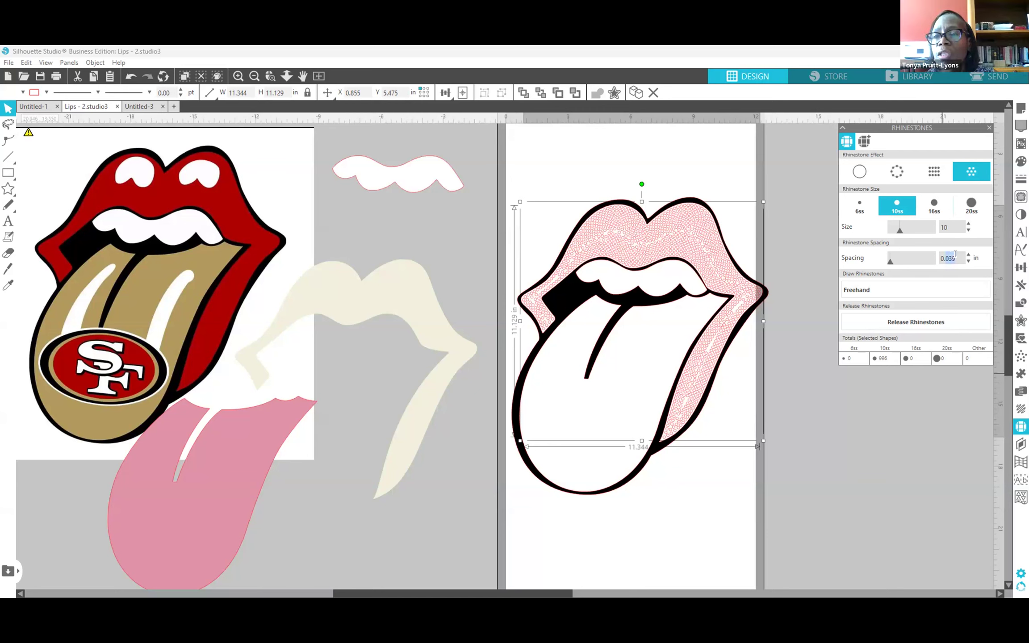
pyautogui.write('0')
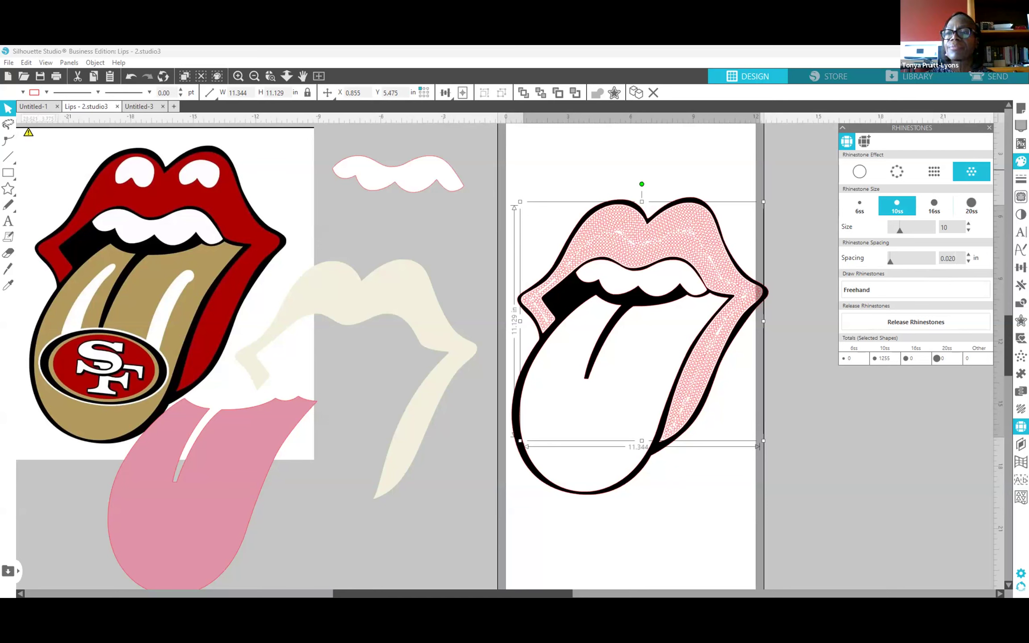
pyautogui.click(1021, 162)
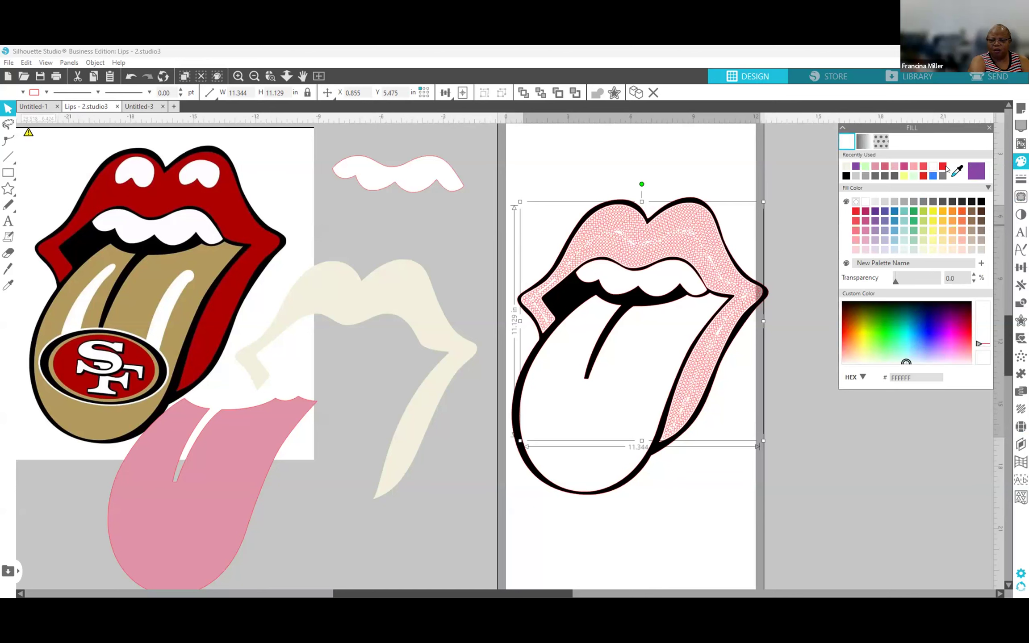
pyautogui.click(942, 167)
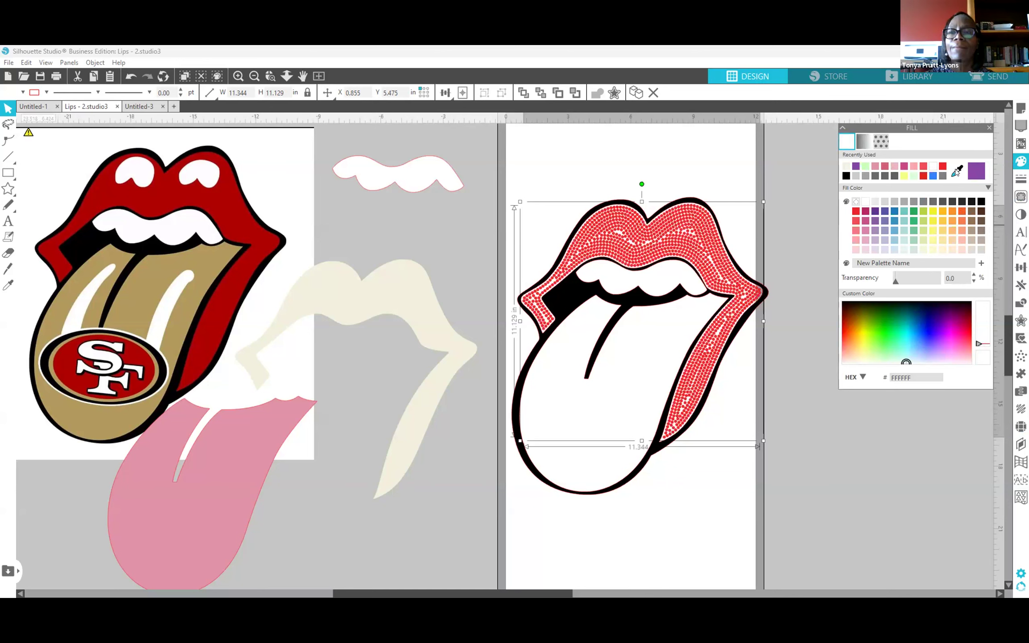
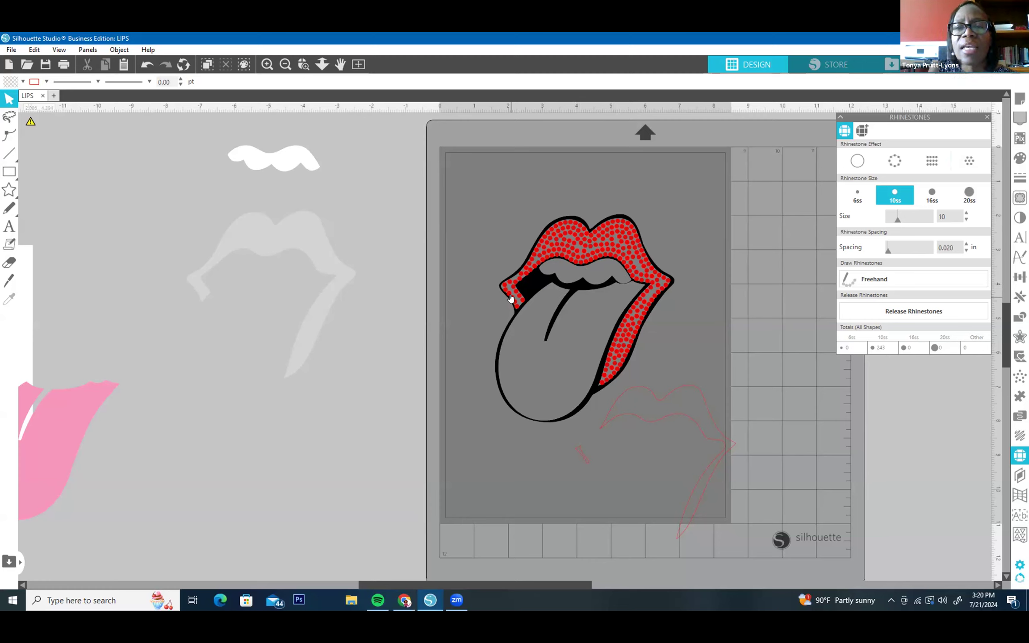
# Position the red rhinestone lips inside the lip area of the black outline.
pyautogui.click(261, 66)
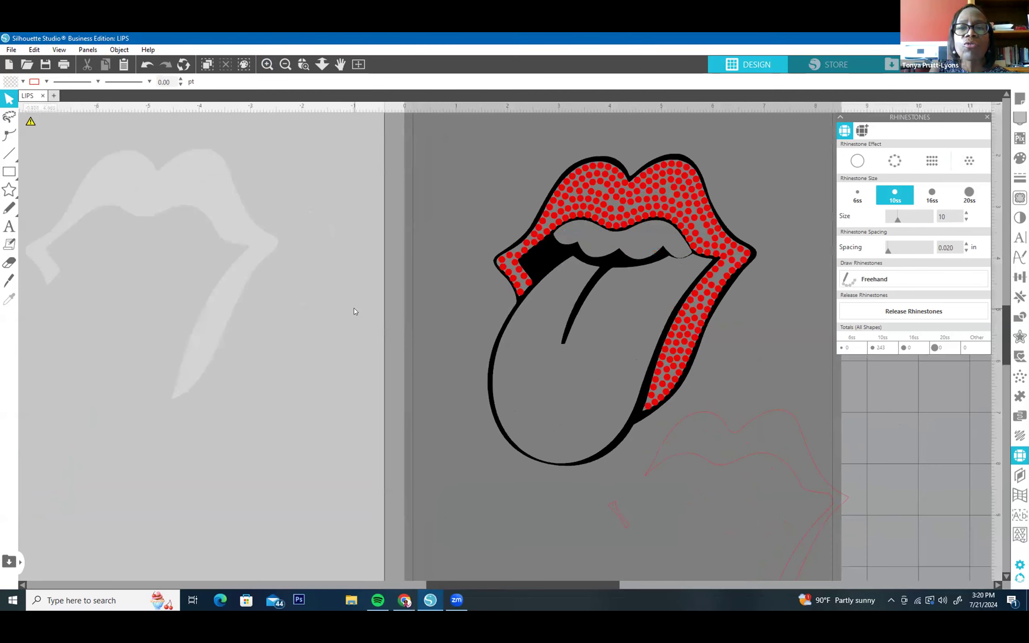
pyautogui.scroll(1, 385, 297)
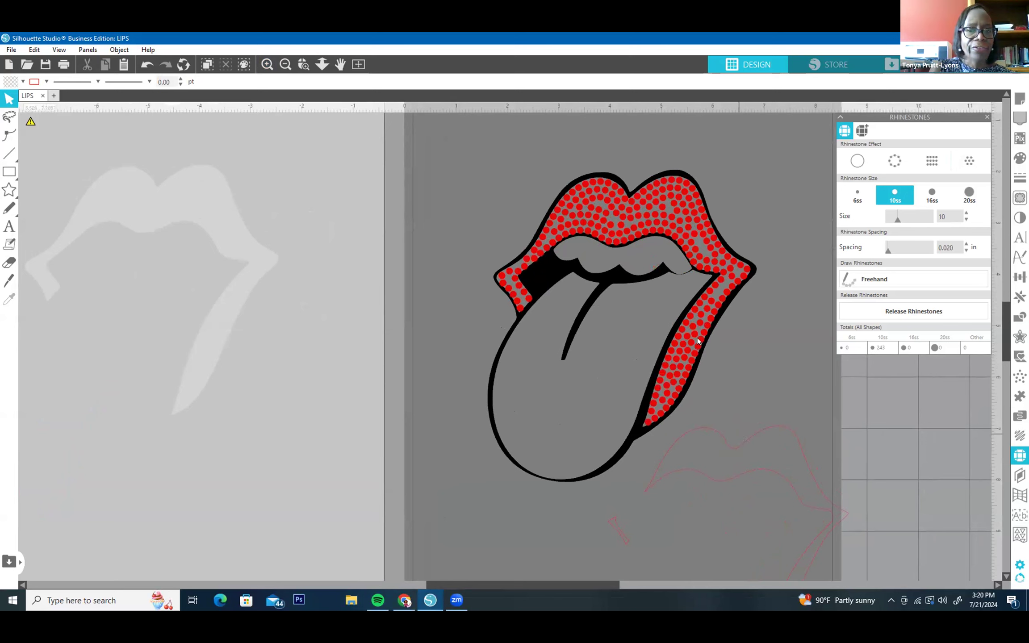
pyautogui.moveTo(650, 226); pyautogui.dragTo(714, 232)
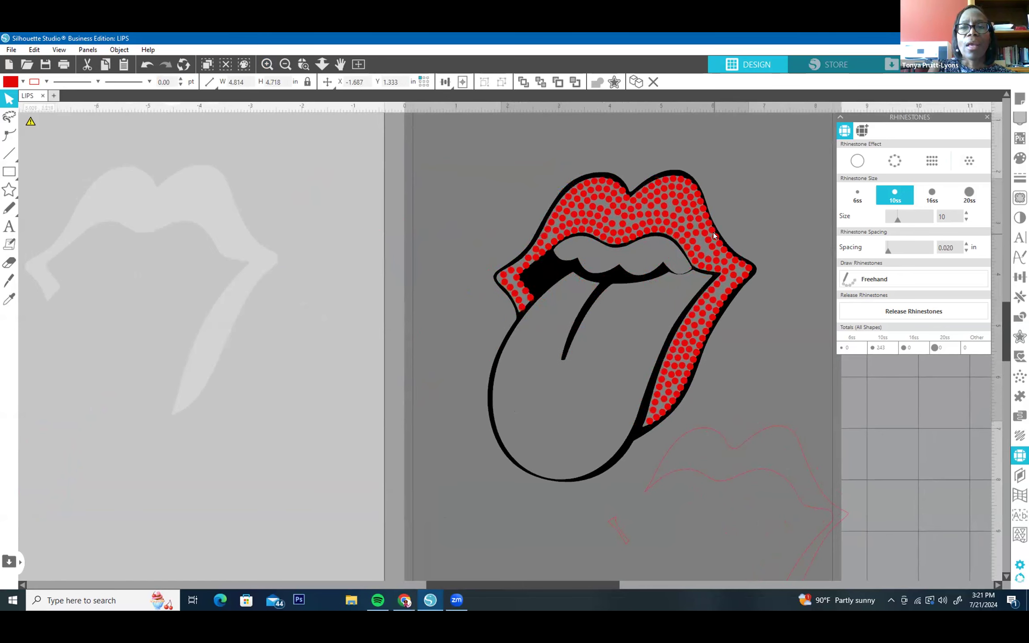
pyautogui.click(760, 439)
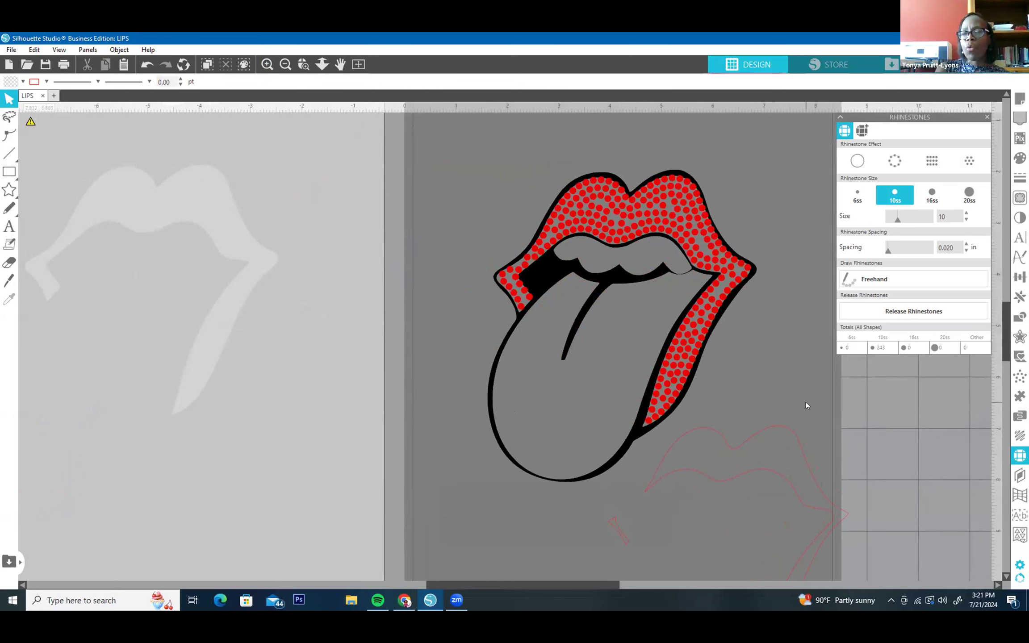
# Delete the broken red offset outline of the lips and reposition the grey lips just left of the page.
pyautogui.moveTo(766, 426); pyautogui.dragTo(425, 127)
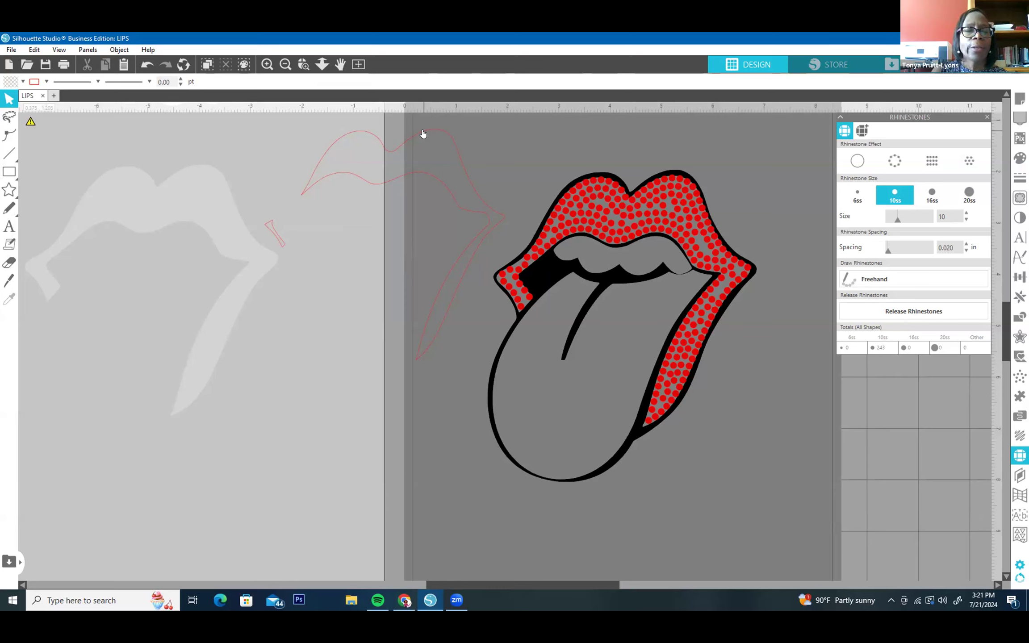
pyautogui.moveTo(418, 134)
pyautogui.mouseDown()
pyautogui.moveTo(492, 121)
pyautogui.moveTo(440, 138)
pyautogui.moveTo(419, 132)
pyautogui.mouseUp()
pyautogui.click(250, 164)
pyautogui.moveTo(205, 168); pyautogui.dragTo(67, 238)
pyautogui.moveTo(388, 149); pyautogui.dragTo(249, 168)
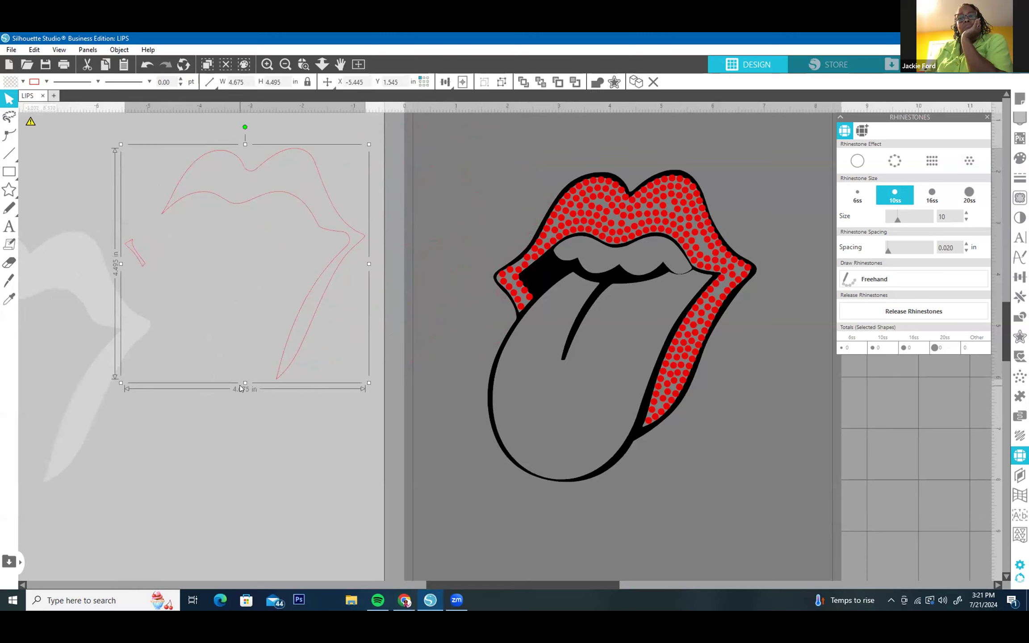
pyautogui.press('Delete')
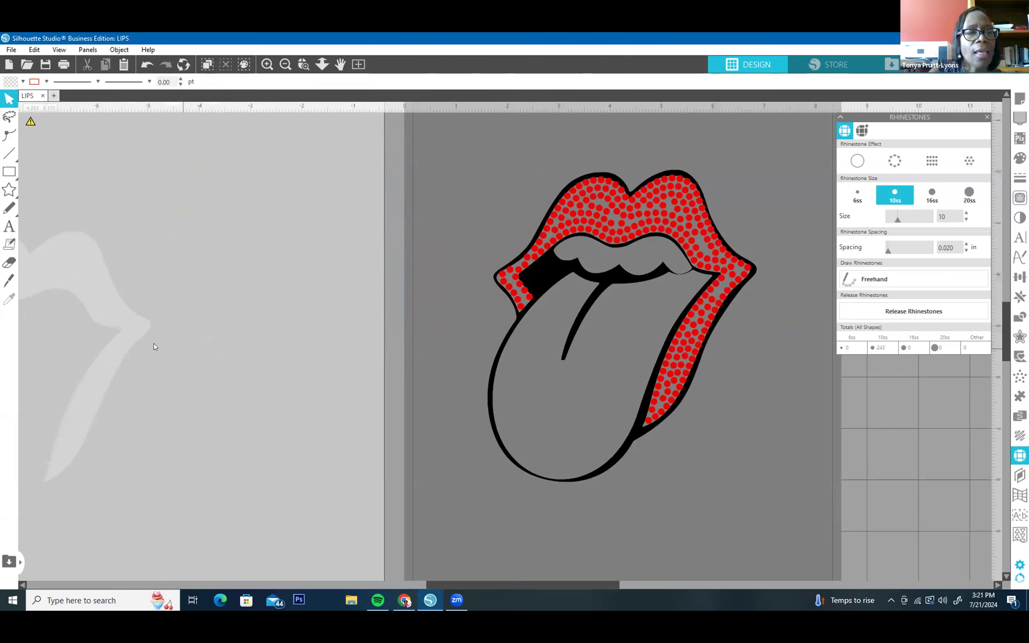
pyautogui.moveTo(131, 328); pyautogui.dragTo(318, 260)
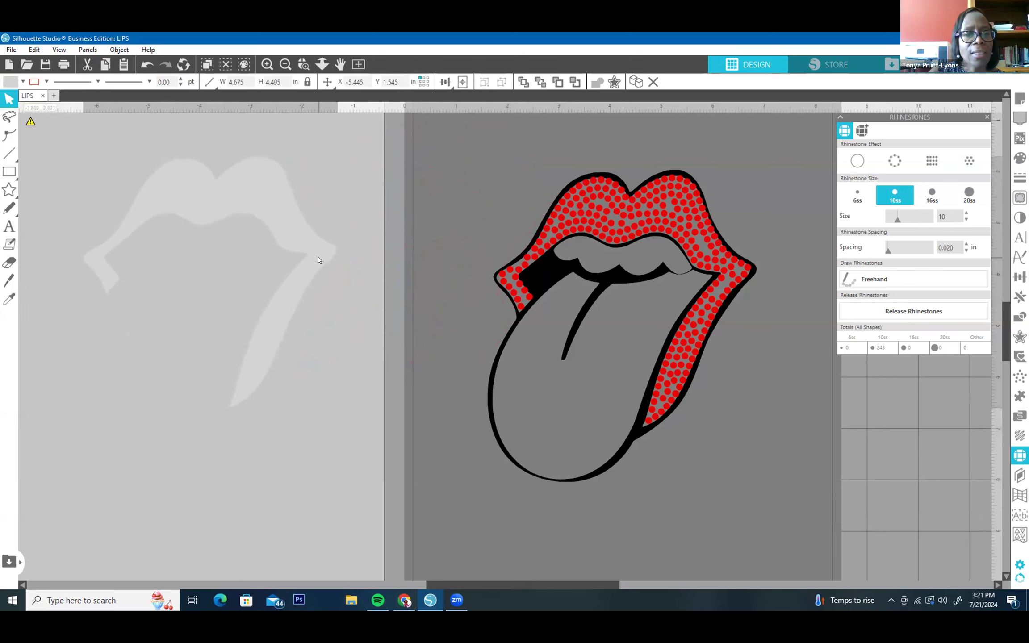
pyautogui.press('Delete')
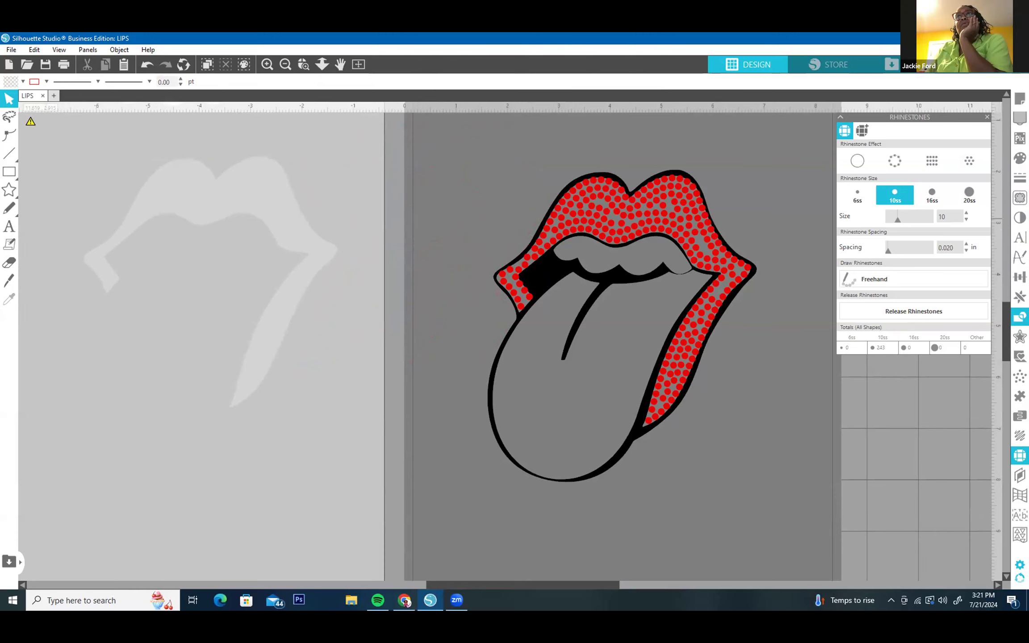
# Create an internal offset of the grey lips with square corners and the distance set to 0.120 in.
pyautogui.click(1020, 336)
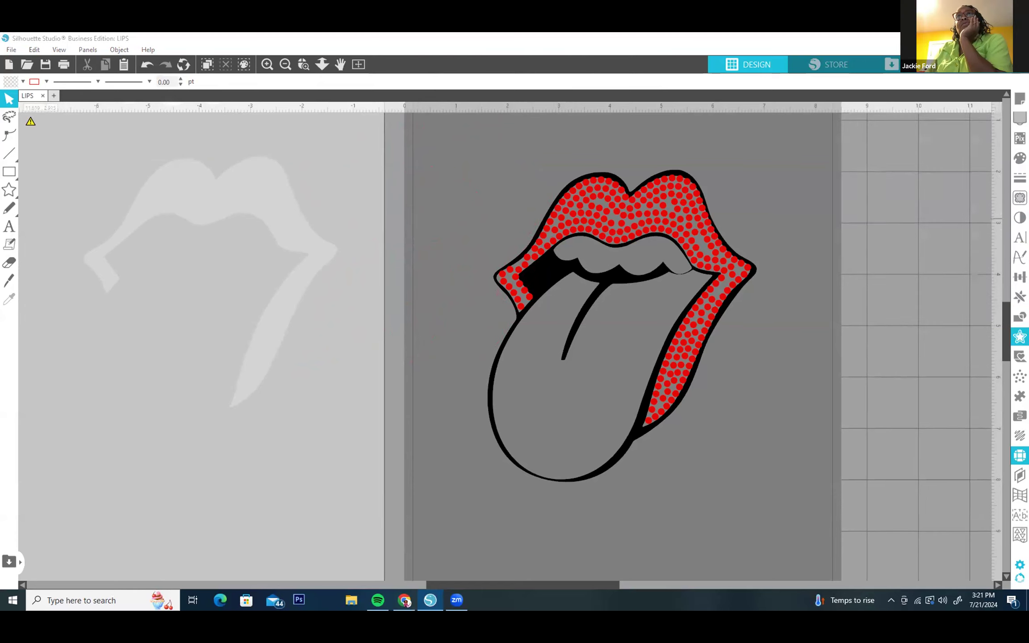
pyautogui.click(227, 194)
pyautogui.click(921, 147)
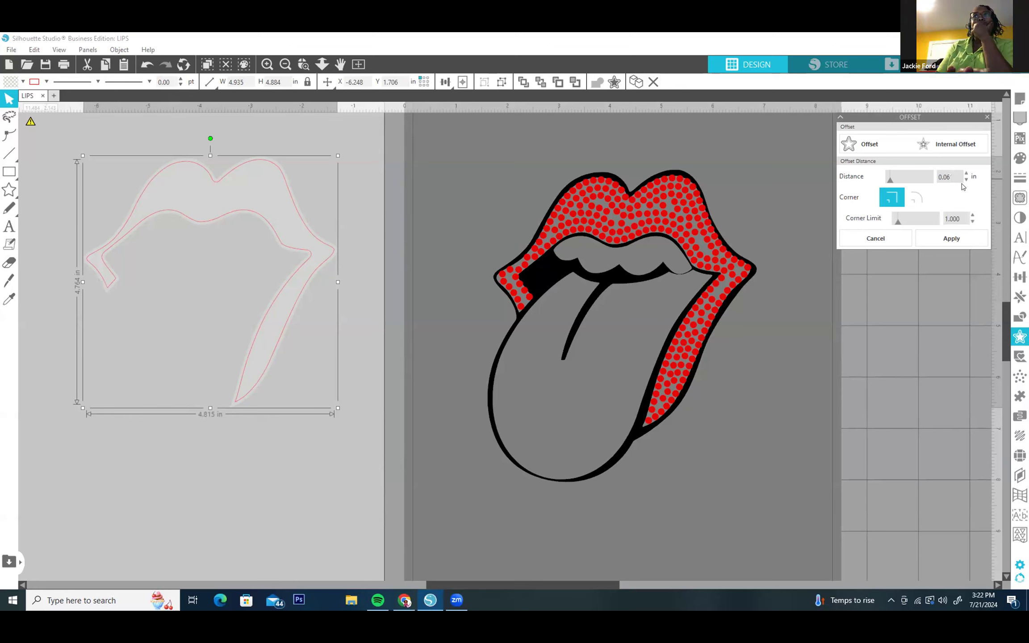
pyautogui.press('BackSpace')
pyautogui.press('BackSpace')
pyautogui.press('BackSpace')
pyautogui.write('12')
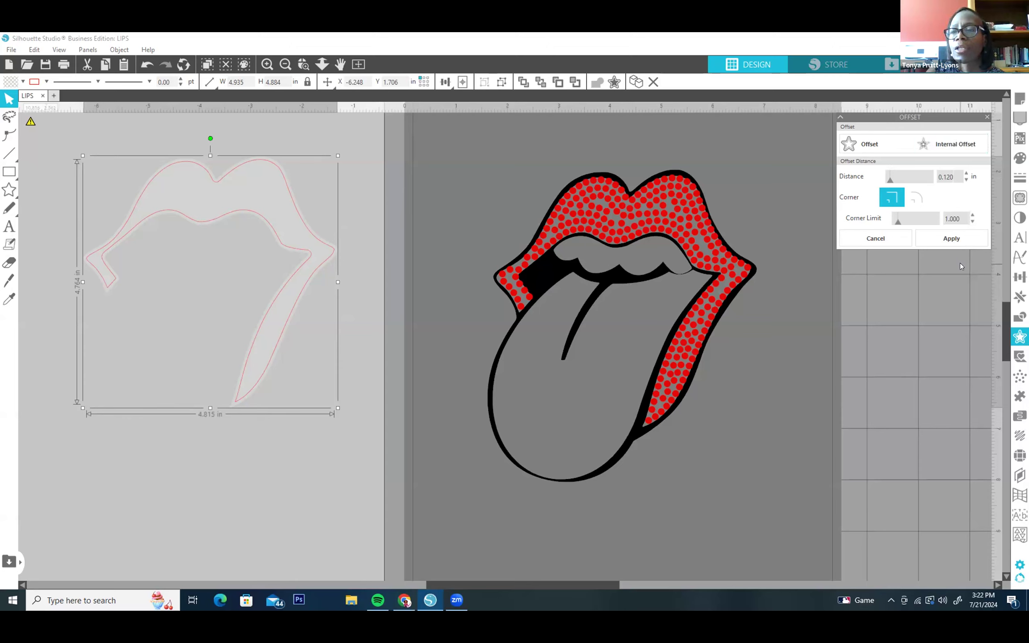
pyautogui.click(956, 141)
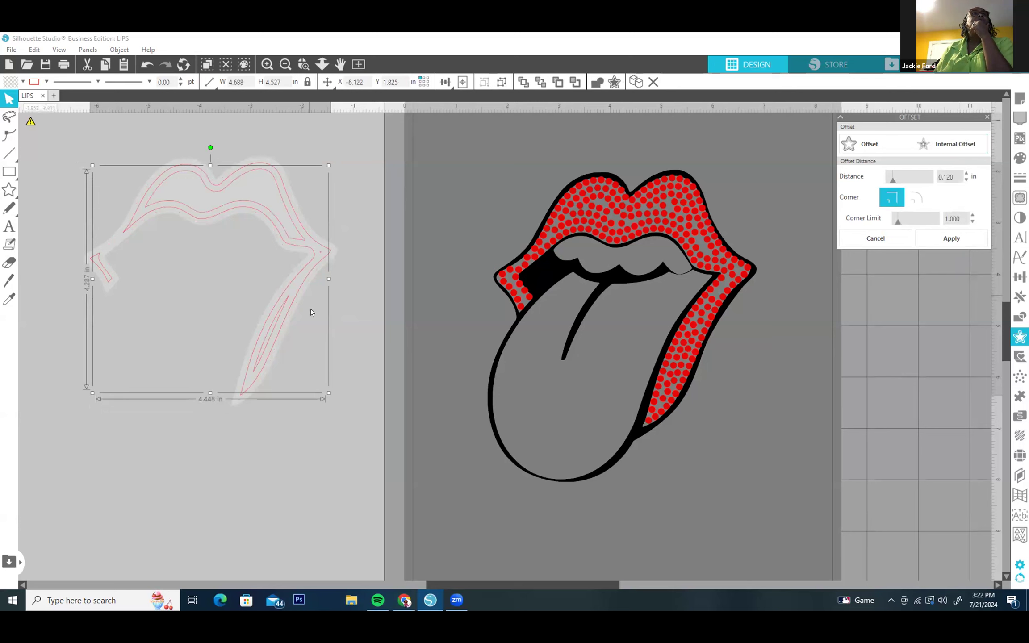
# Undo the internal offsets applied to the grey lips.
pyautogui.press('z')
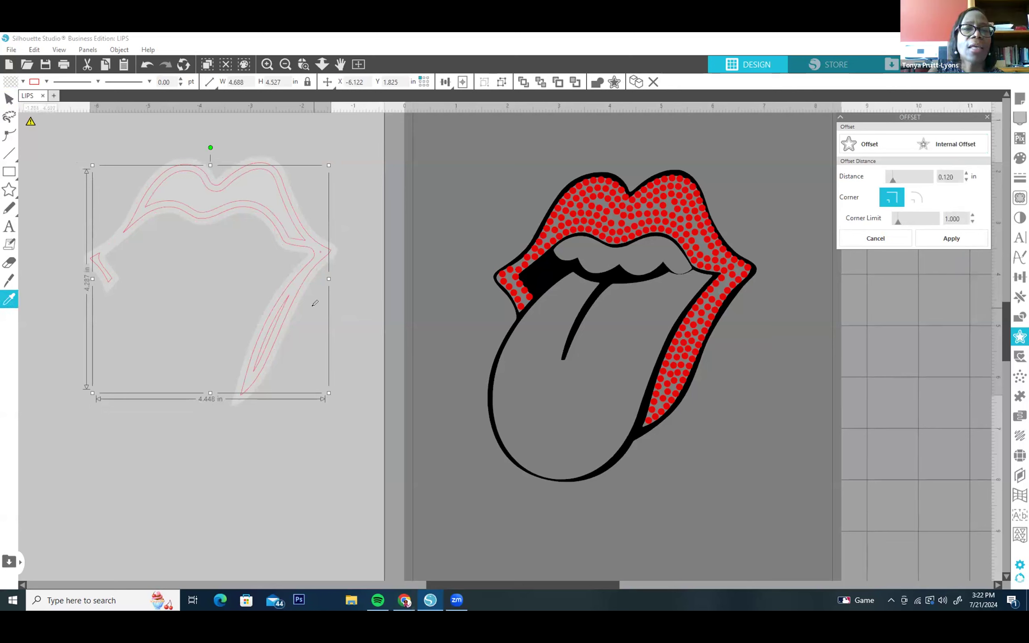
pyautogui.hotkey('ctrl', 'z')
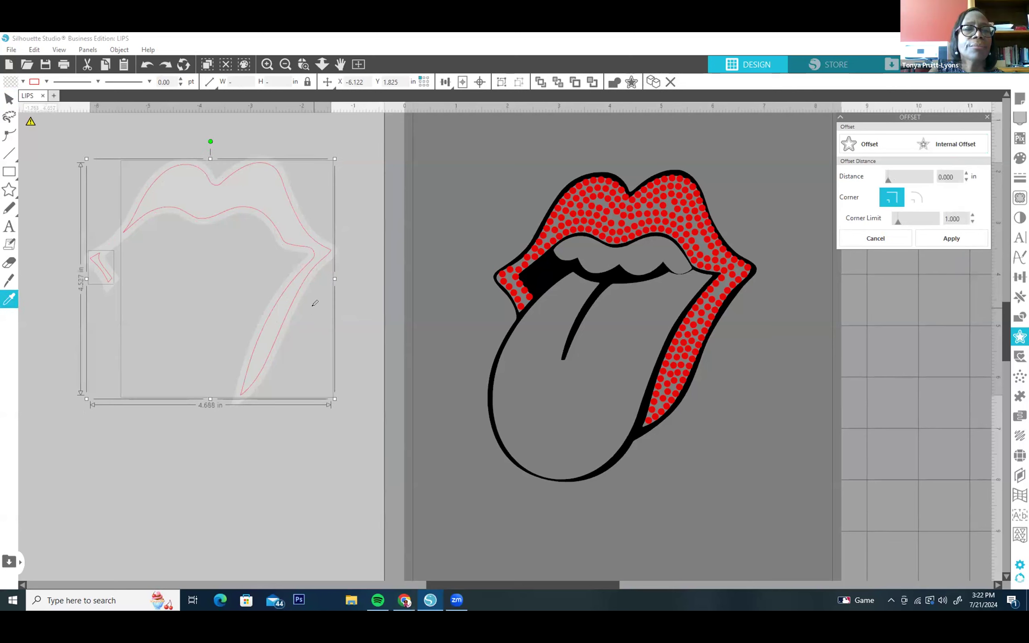
pyautogui.press('v')
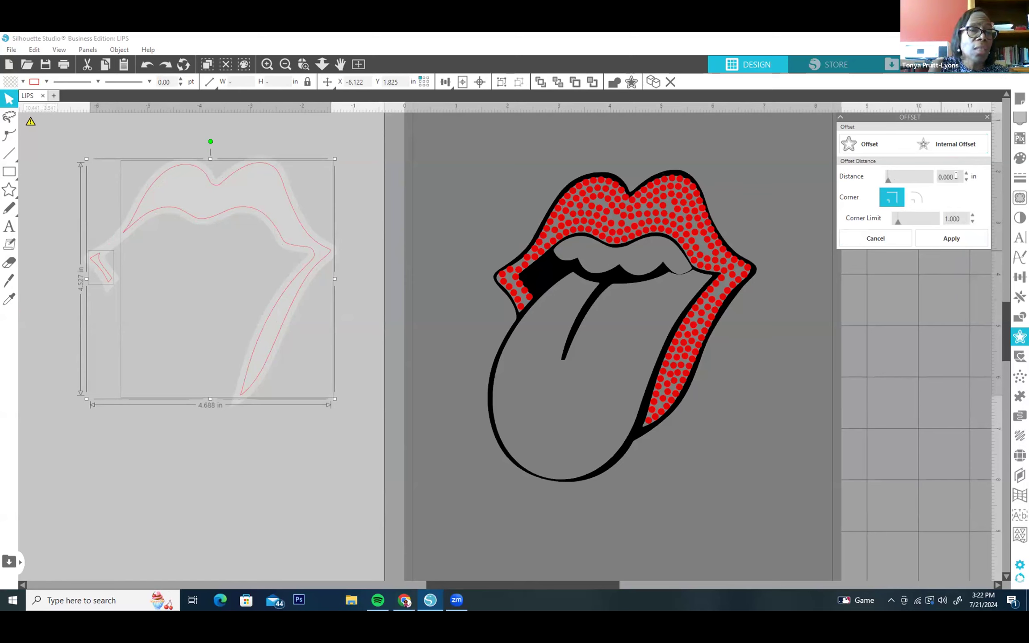
pyautogui.press('i')
pyautogui.hotkey('ctrl', 'z')
# Try an internal offset of the grey lips at a distance of 0.060 in with square corners.
pyautogui.write('6')
pyautogui.write('v')
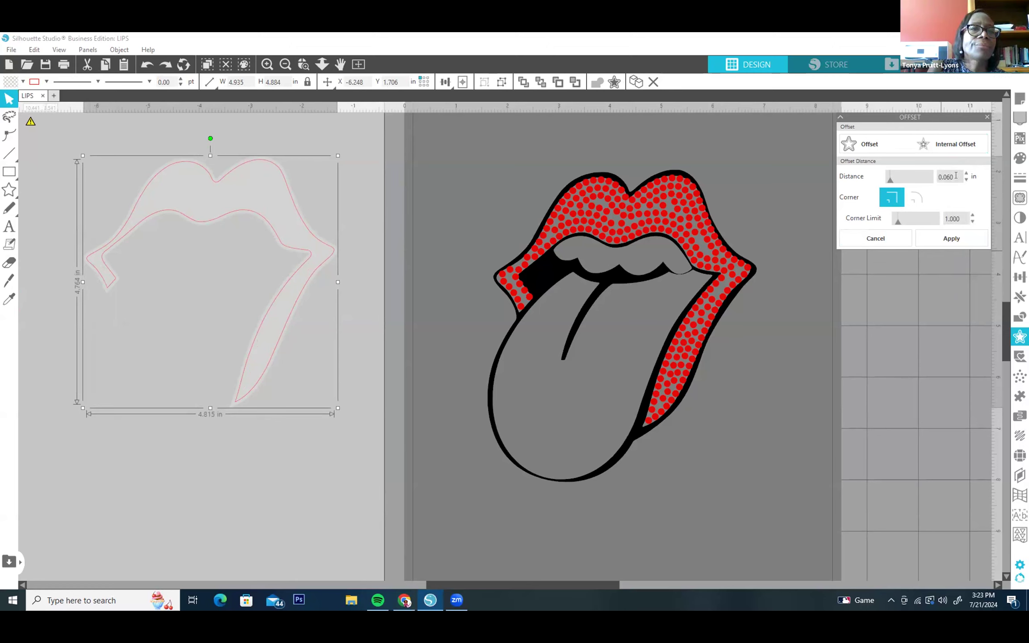
pyautogui.press('i')
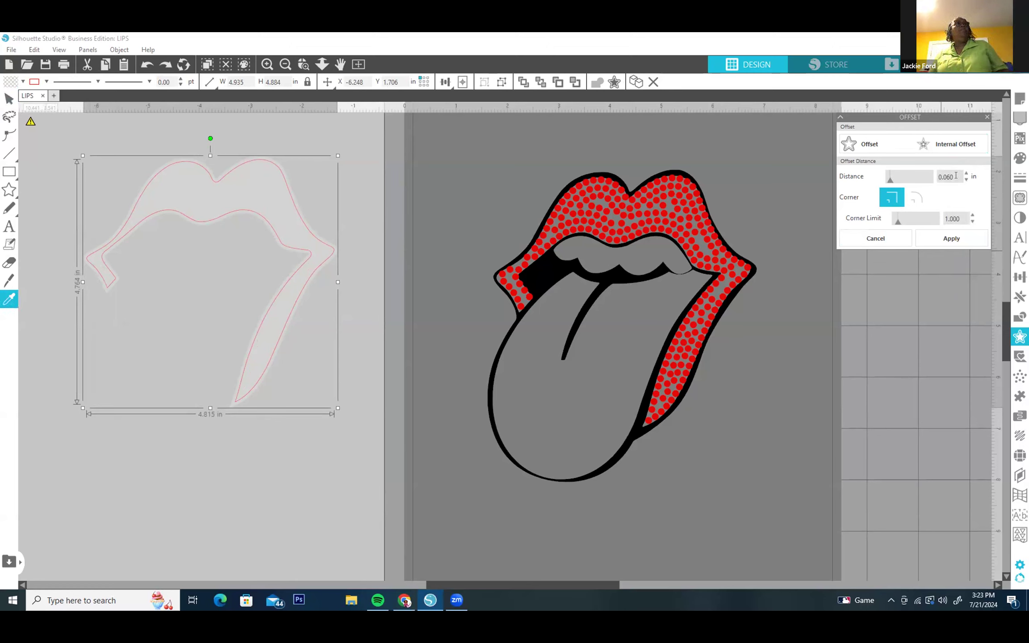
pyautogui.click(956, 175)
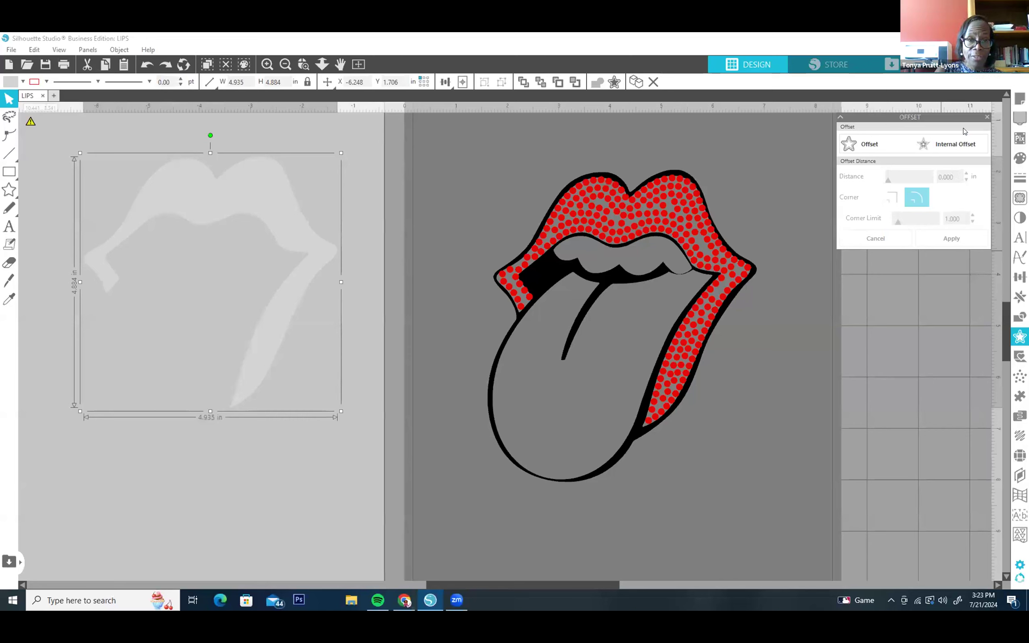
# Create an internal offset of the grey lips at 0.120 in with square corners.
pyautogui.click(956, 143)
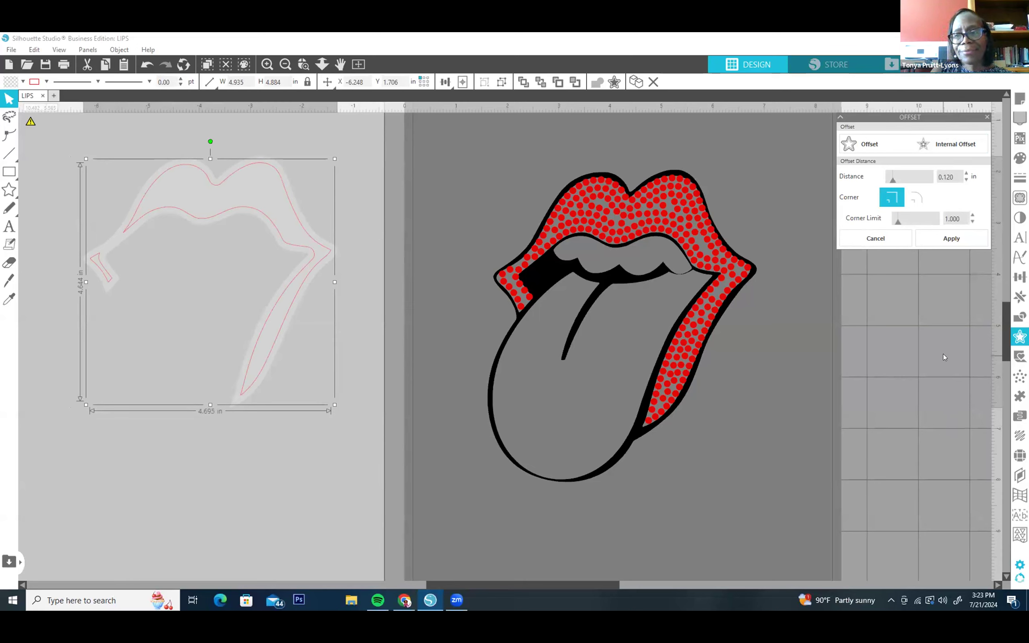
pyautogui.click(946, 235)
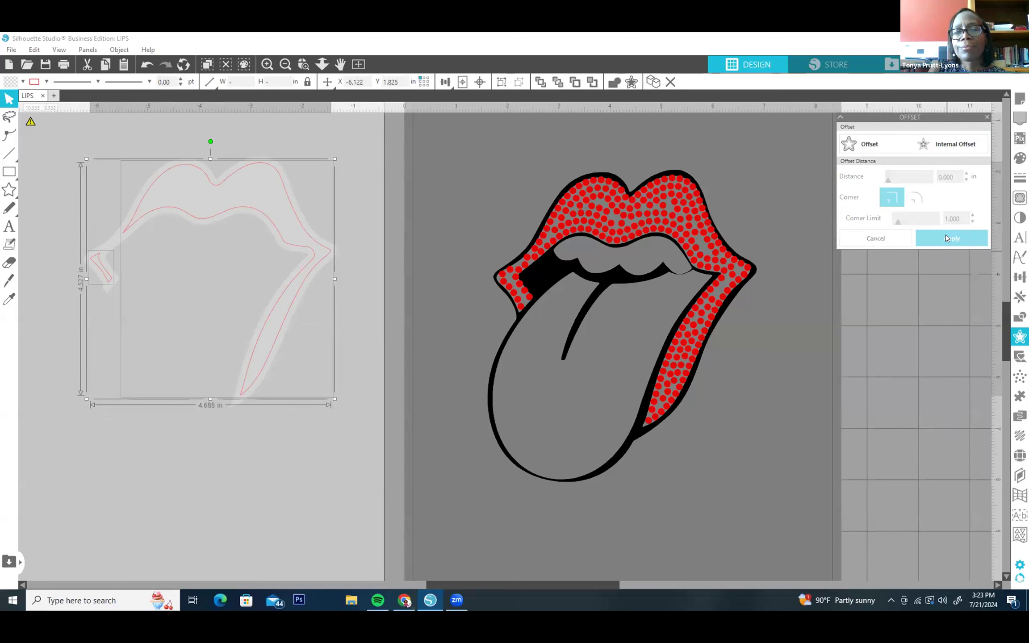
# Group the grey lips with the small offset piece at the left corner of the mouth.
pyautogui.rightClick(292, 211)
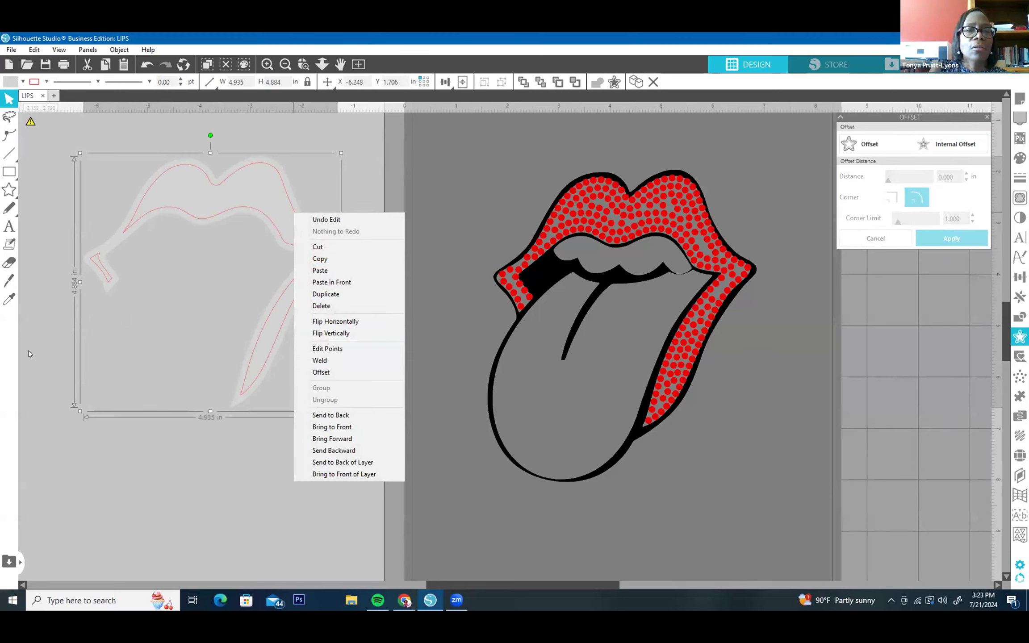
pyautogui.click(100, 268)
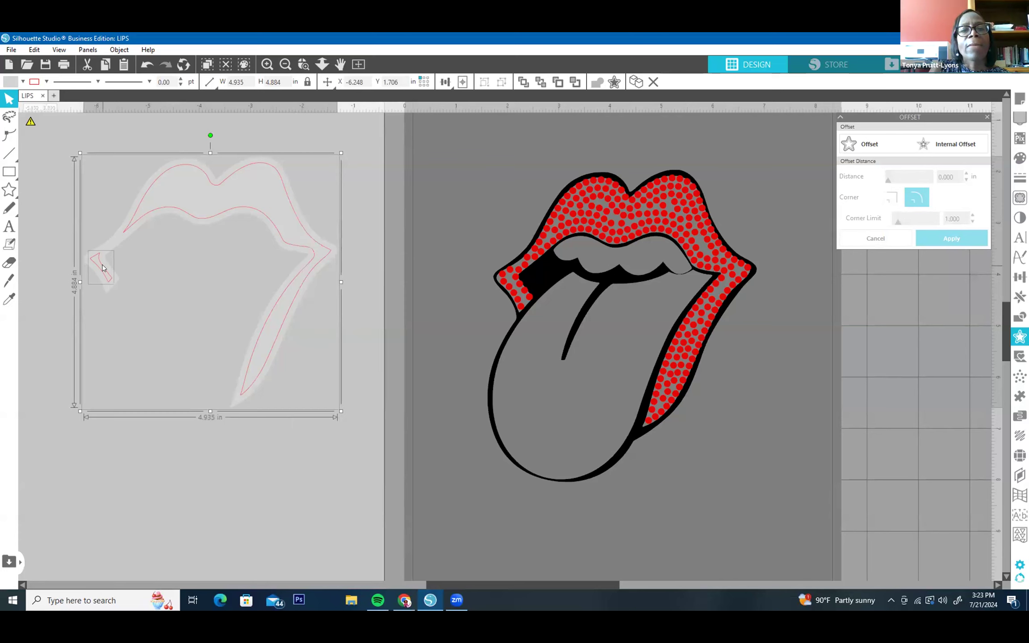
pyautogui.rightClick(218, 211)
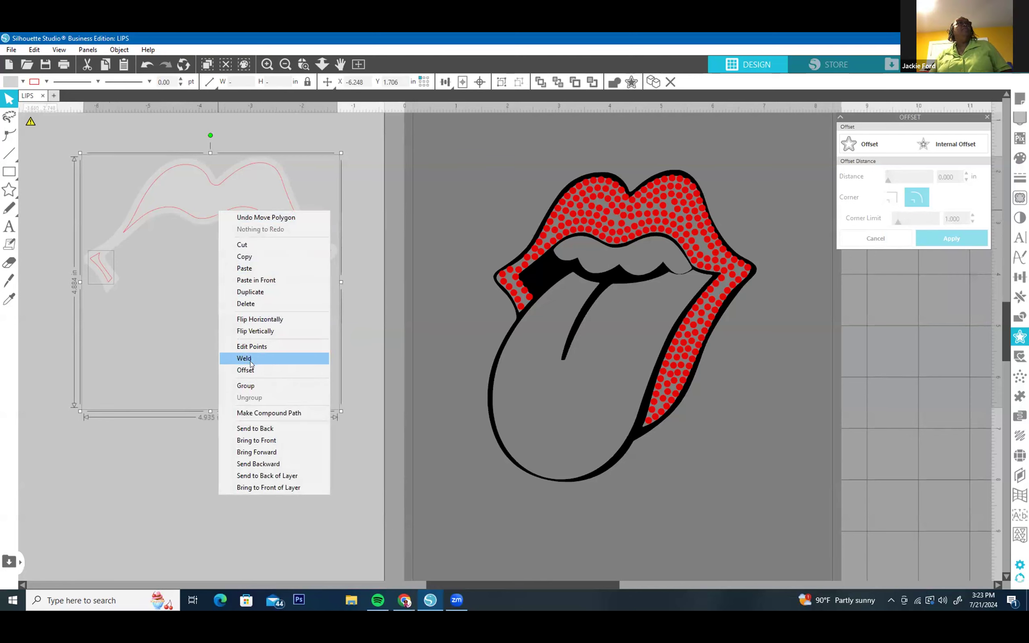
pyautogui.click(245, 387)
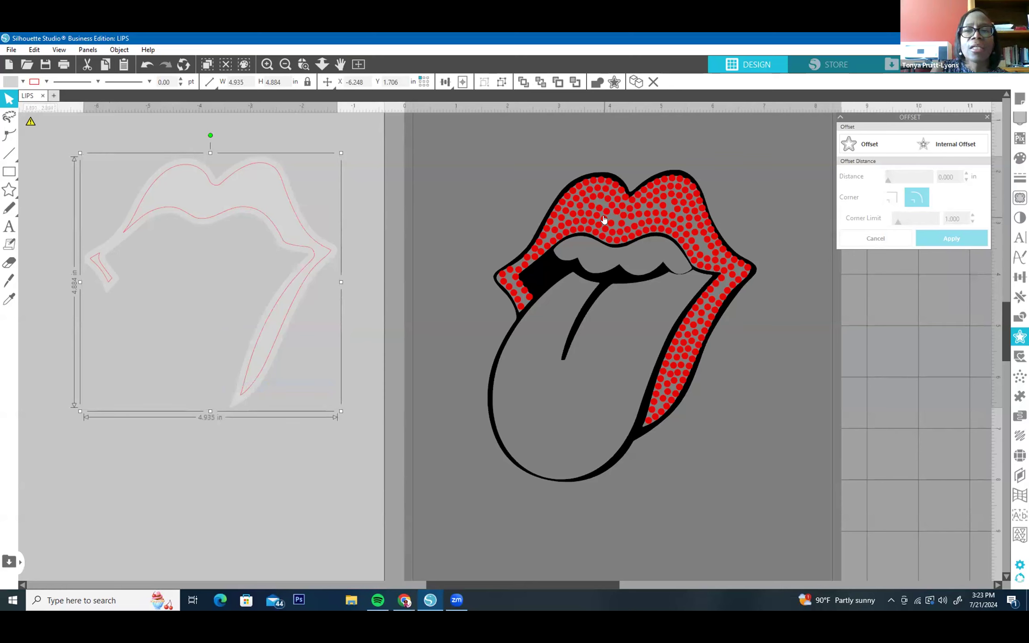
# Move the red rhinestone lips out of the black outline to the empty area below the grey lips.
pyautogui.moveTo(603, 220); pyautogui.dragTo(247, 491)
# Try to separate the grey lips group from the large red offset outline by moving it aside.
pyautogui.moveTo(245, 213); pyautogui.dragTo(27, 332)
pyautogui.click(252, 191)
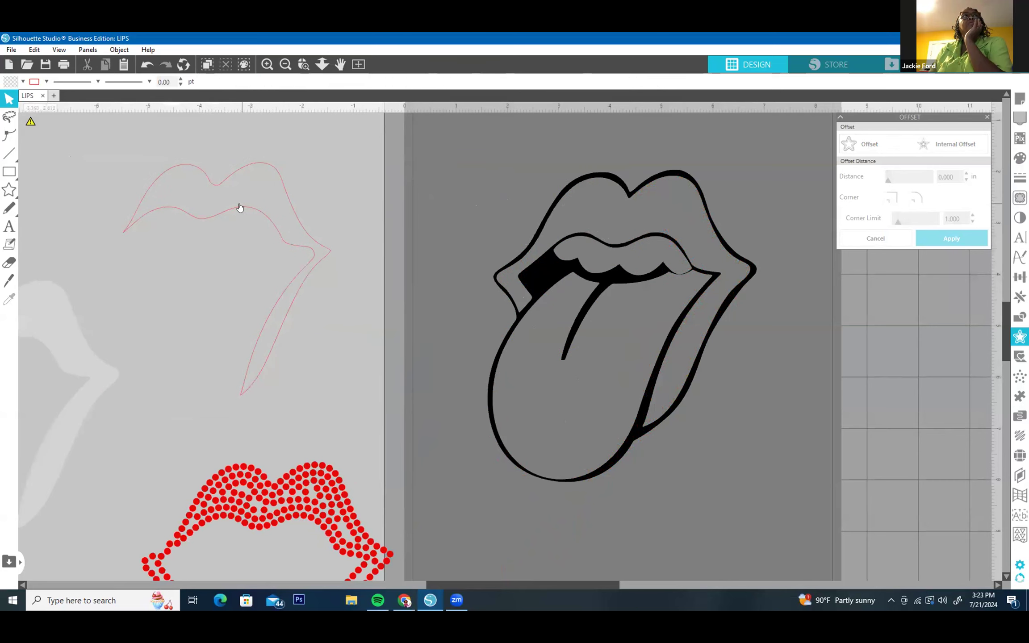
pyautogui.moveTo(73, 367); pyautogui.dragTo(291, 306)
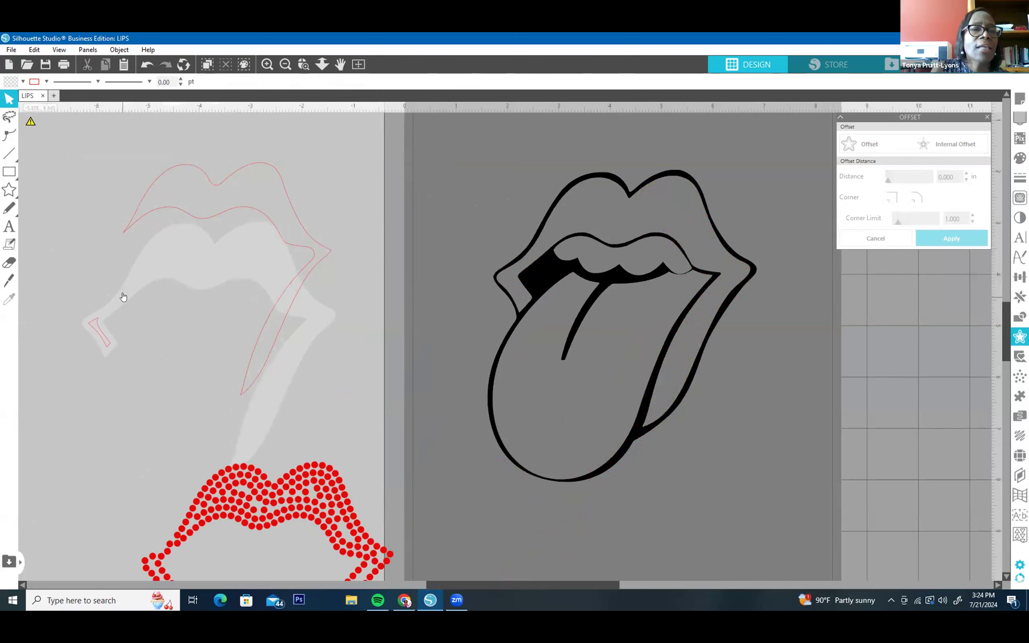
pyautogui.click(99, 327)
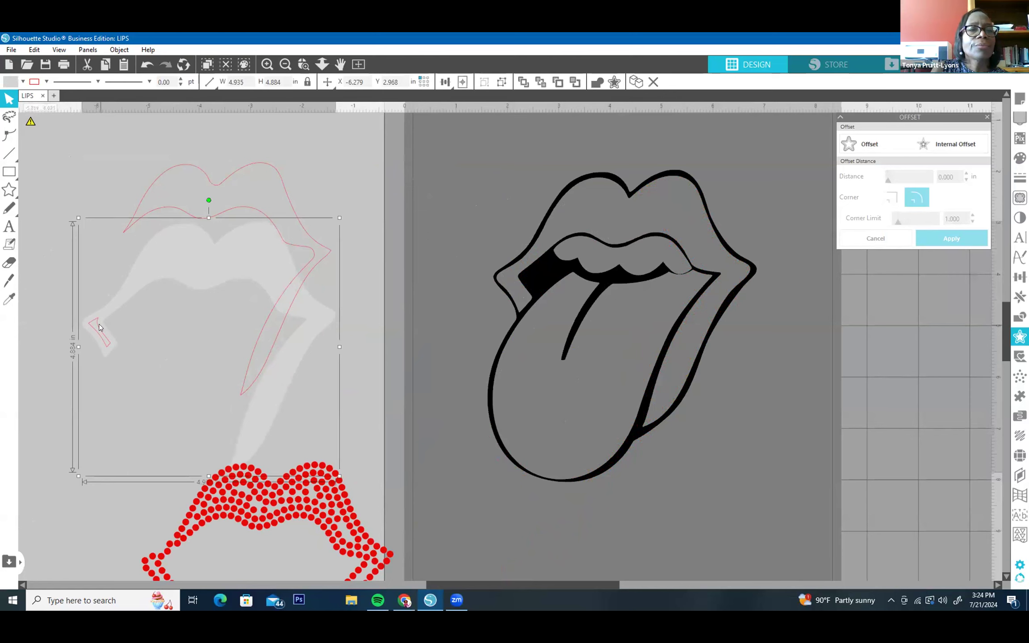
pyautogui.rightClick(97, 327)
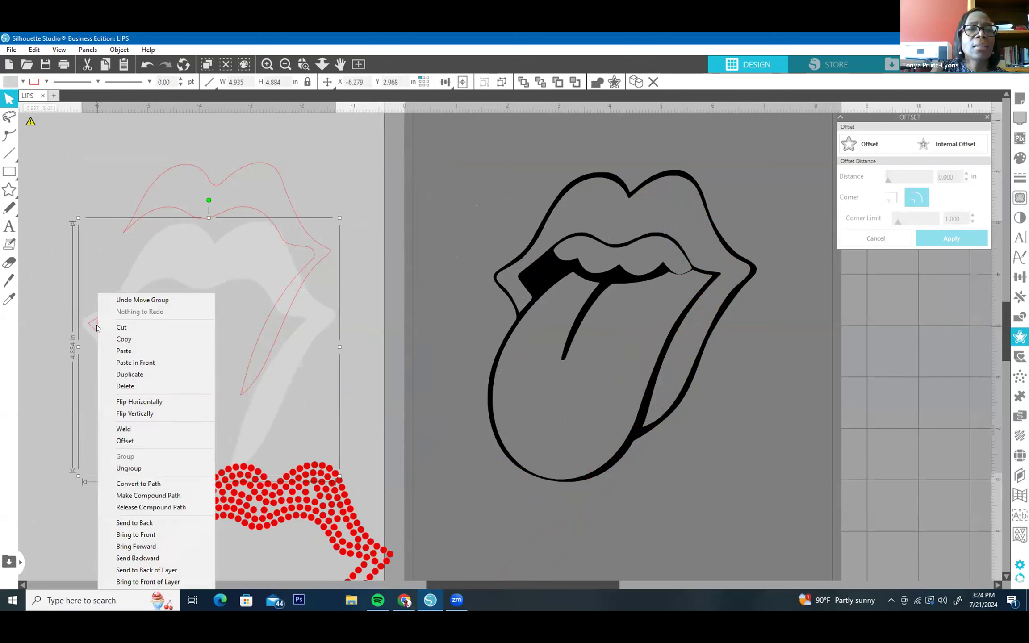
pyautogui.click(46, 298)
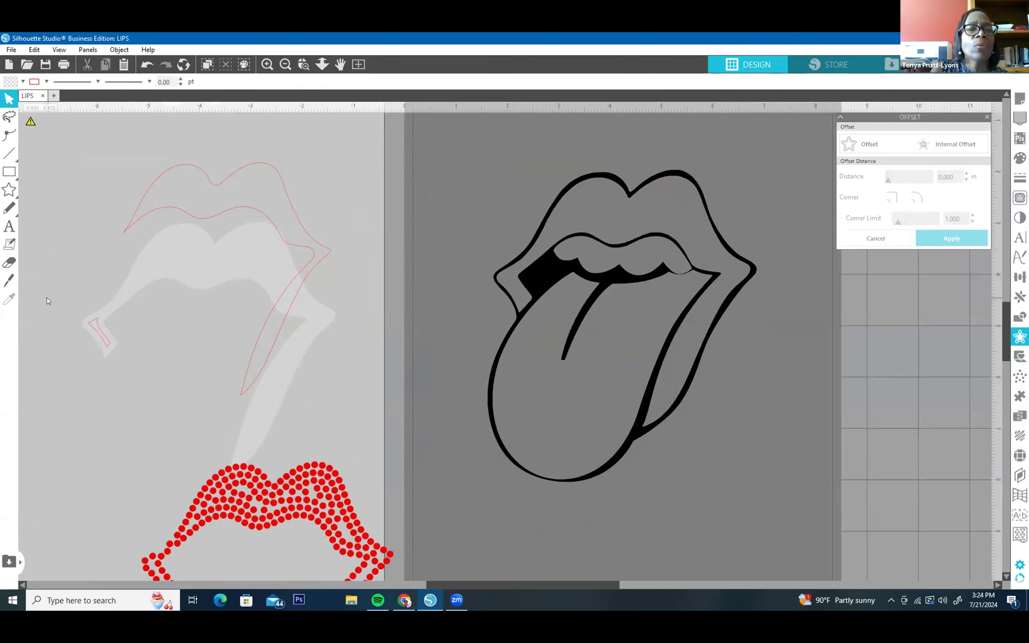
# Undo the moves of the grey lips group.
pyautogui.hotkey('ctrl', 'z')
pyautogui.hotkey('ctrl', 'z')
pyautogui.hotkey('ctrl', 'z')
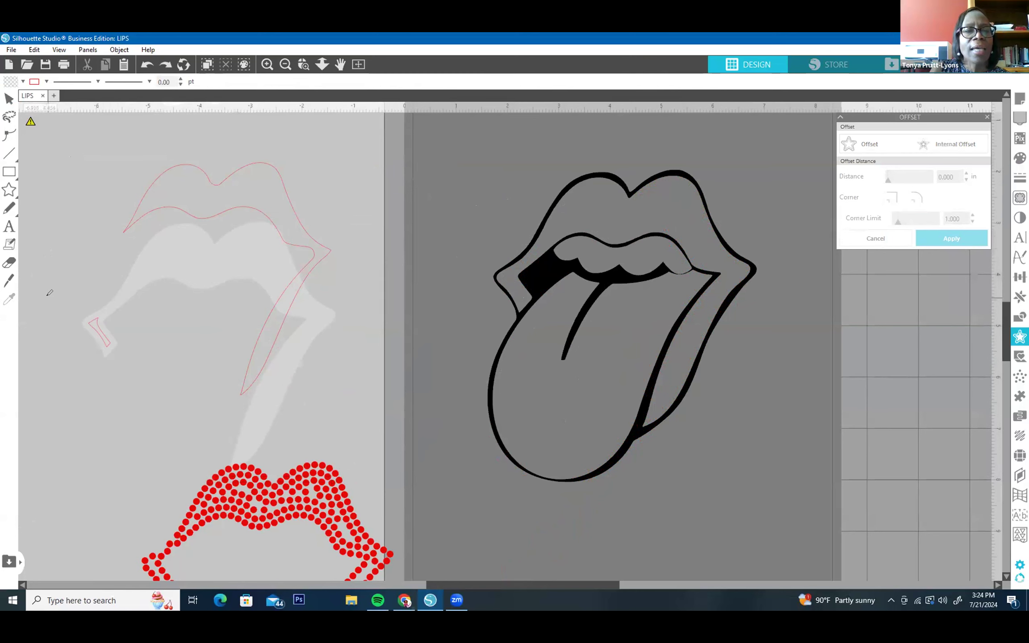
pyautogui.hotkey('ctrl', 'z')
pyautogui.hotkey('ctrl', 'z')
pyautogui.hotkey('ctrl', 'z')
pyautogui.hotkey('ctrl', 'z')
pyautogui.hotkey('ctrl', 'z')
pyautogui.hotkey('ctrl', 'z')
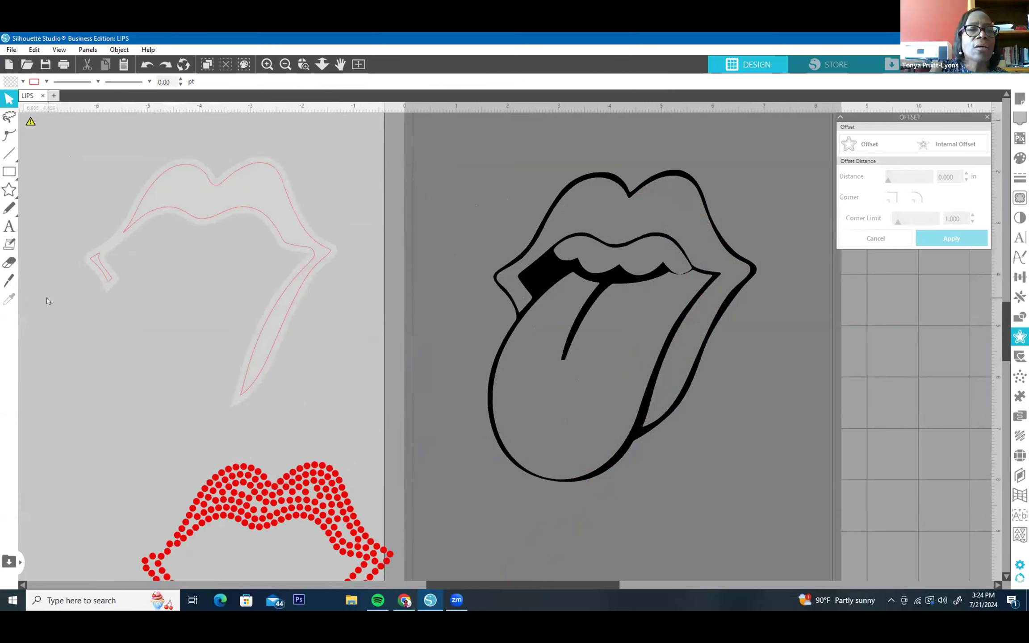
pyautogui.click(102, 271)
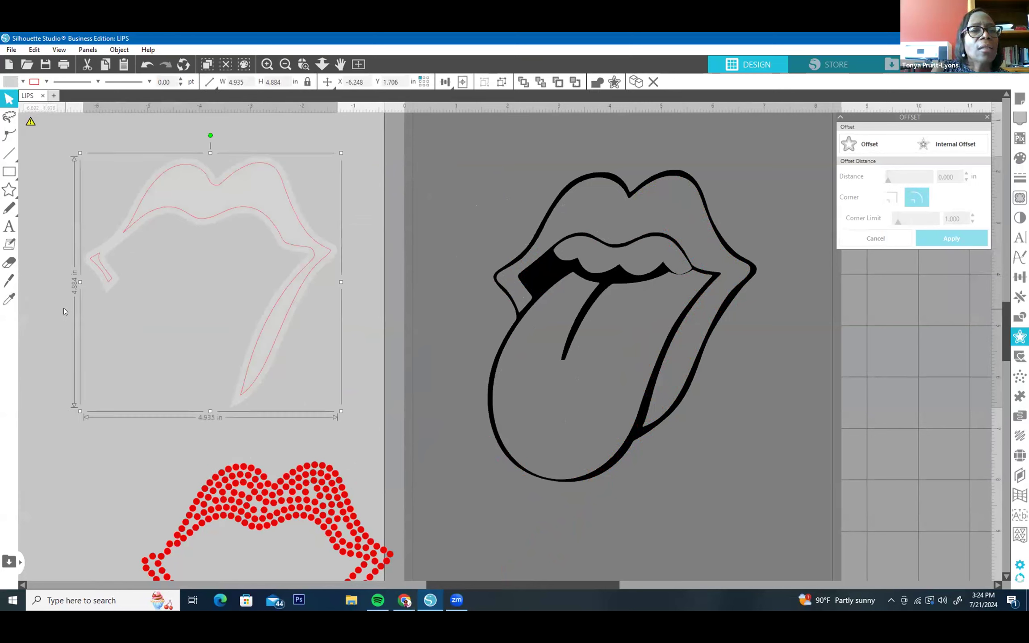
pyautogui.click(102, 274)
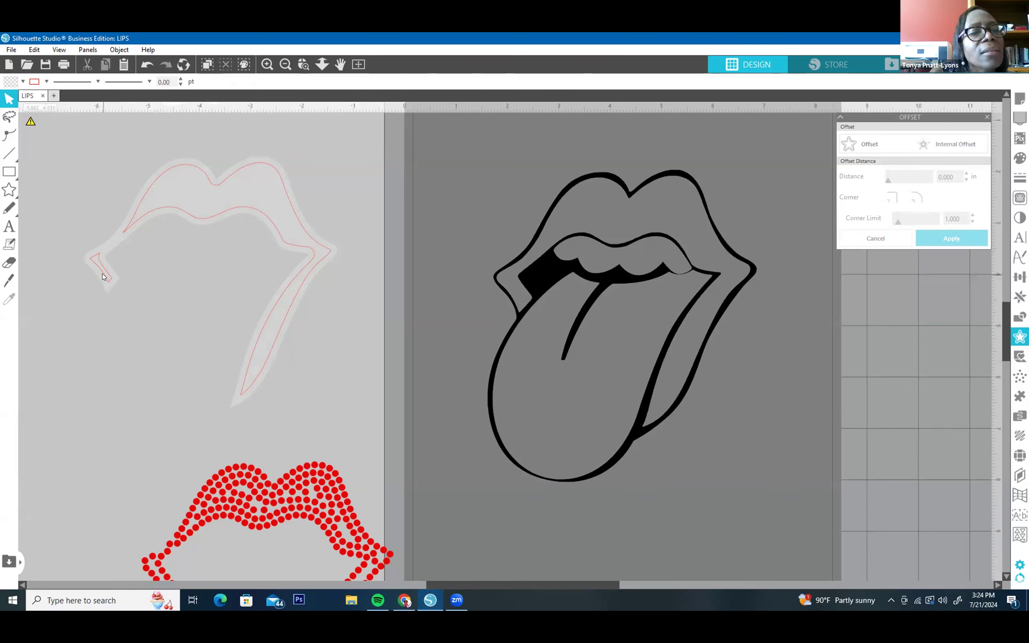
pyautogui.click(103, 272)
pyautogui.click(103, 274)
pyautogui.click(153, 295)
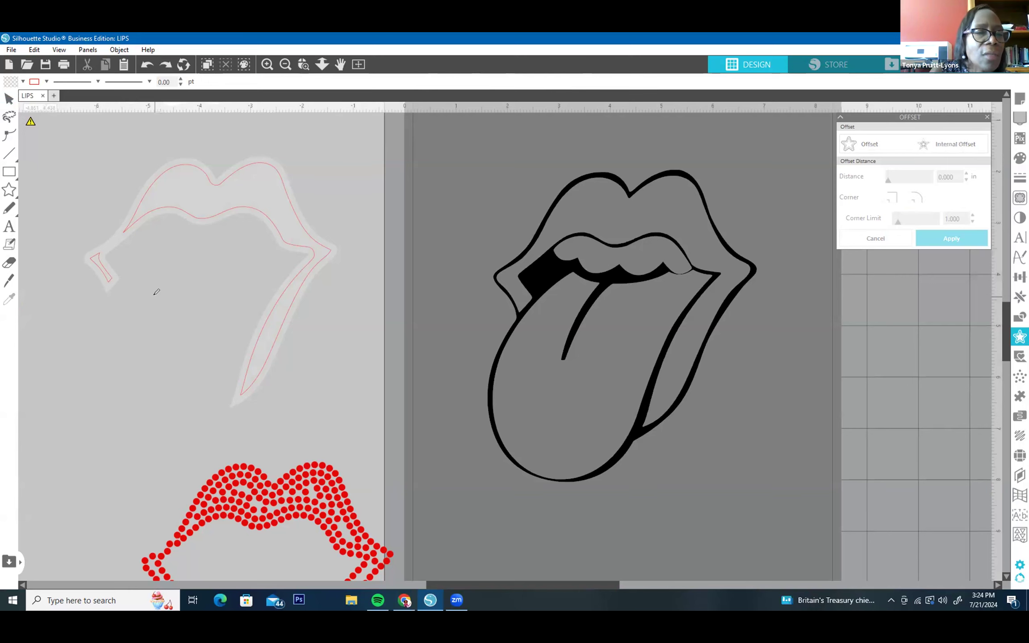
pyautogui.press('Escape')
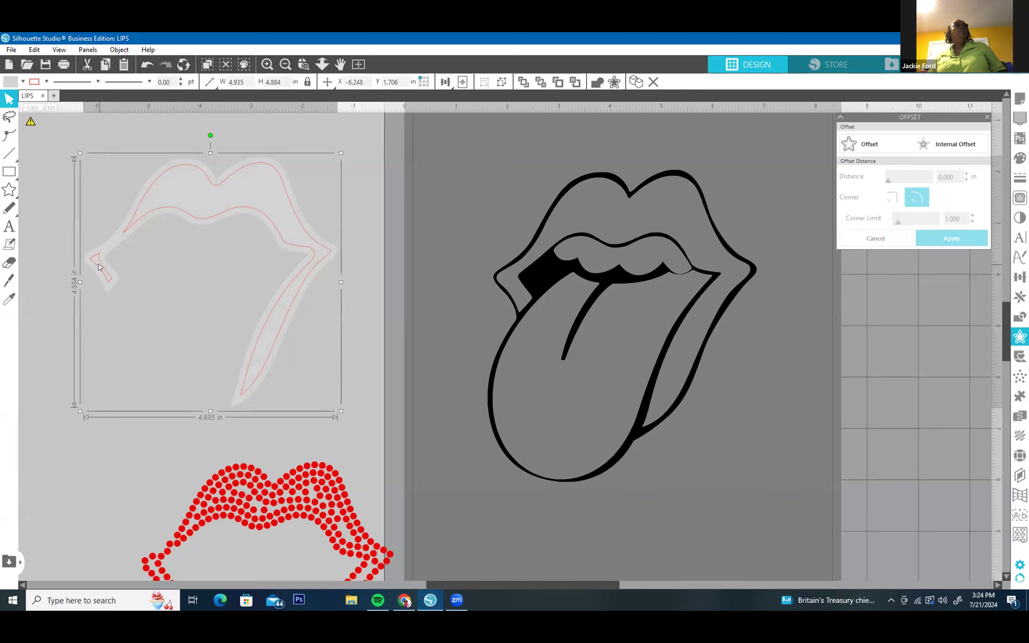
pyautogui.click(78, 281)
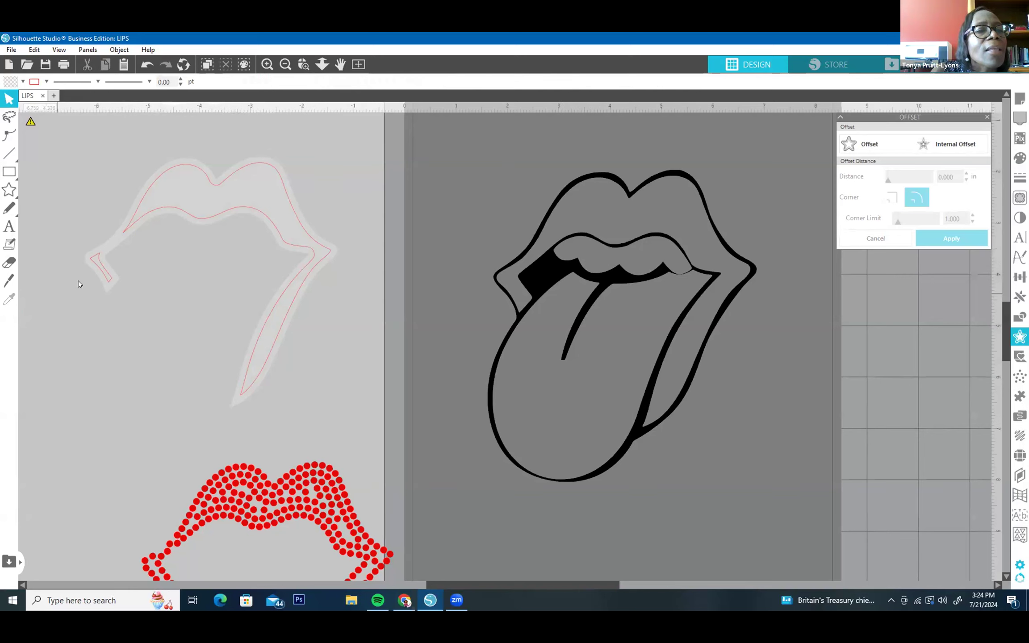
pyautogui.click(103, 278)
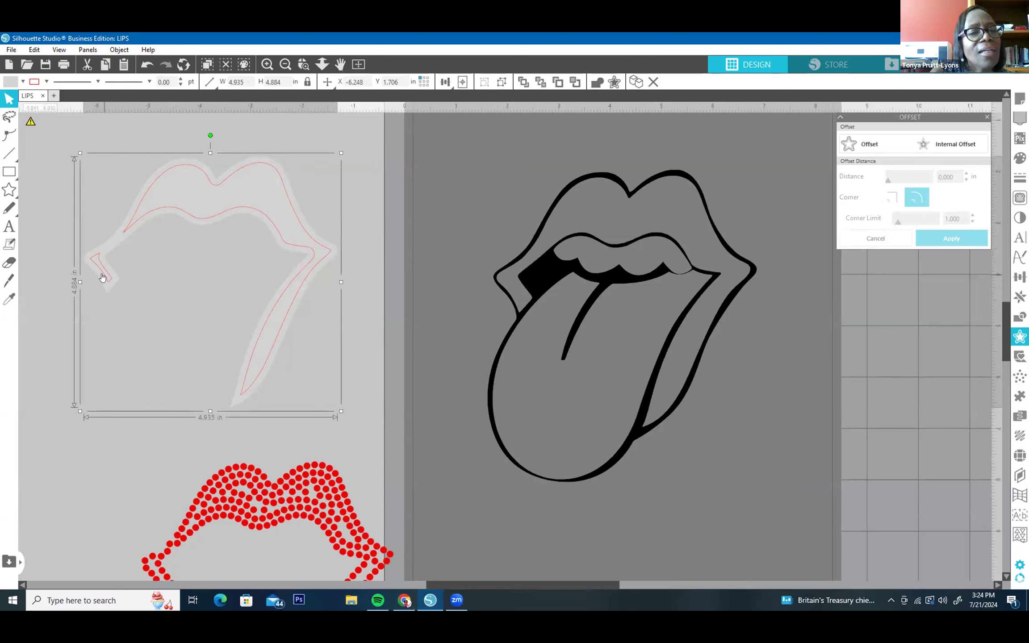
pyautogui.click(124, 465)
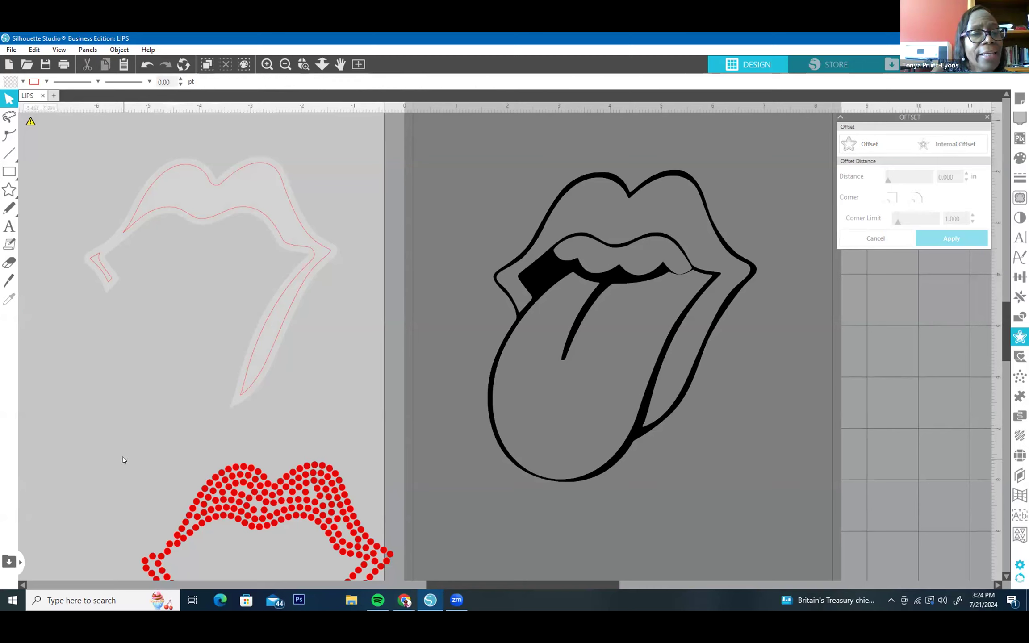
# Send the grey lips group to the back.
pyautogui.click(107, 289)
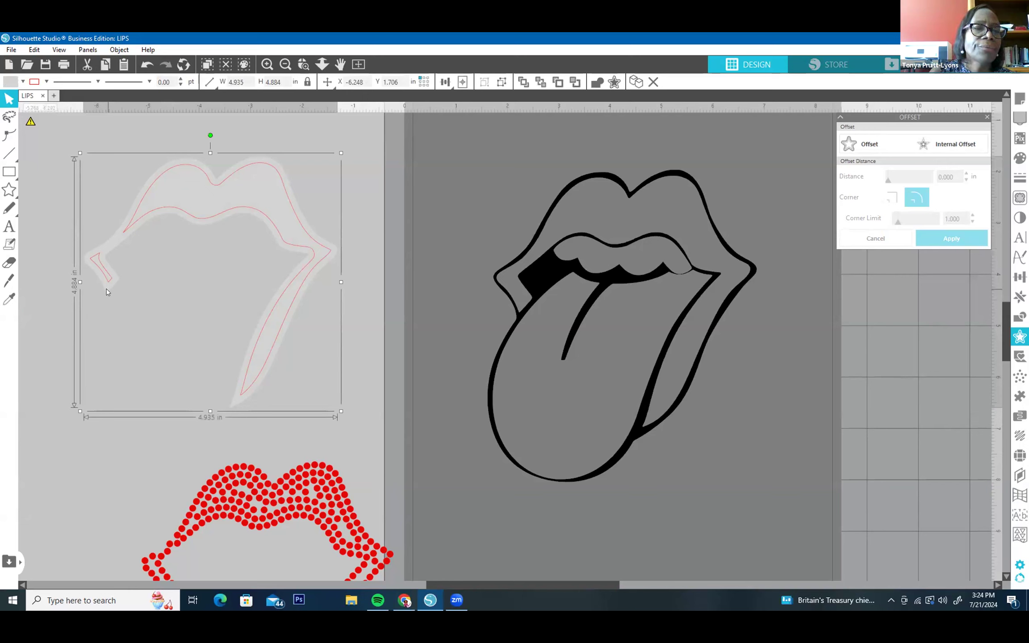
pyautogui.rightClick(106, 291)
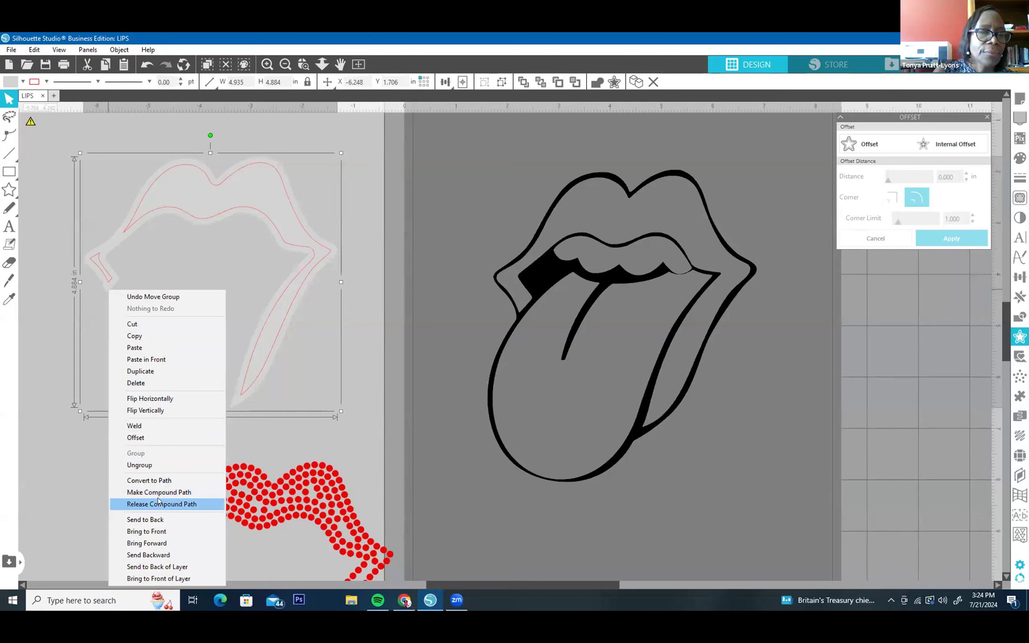
pyautogui.click(151, 520)
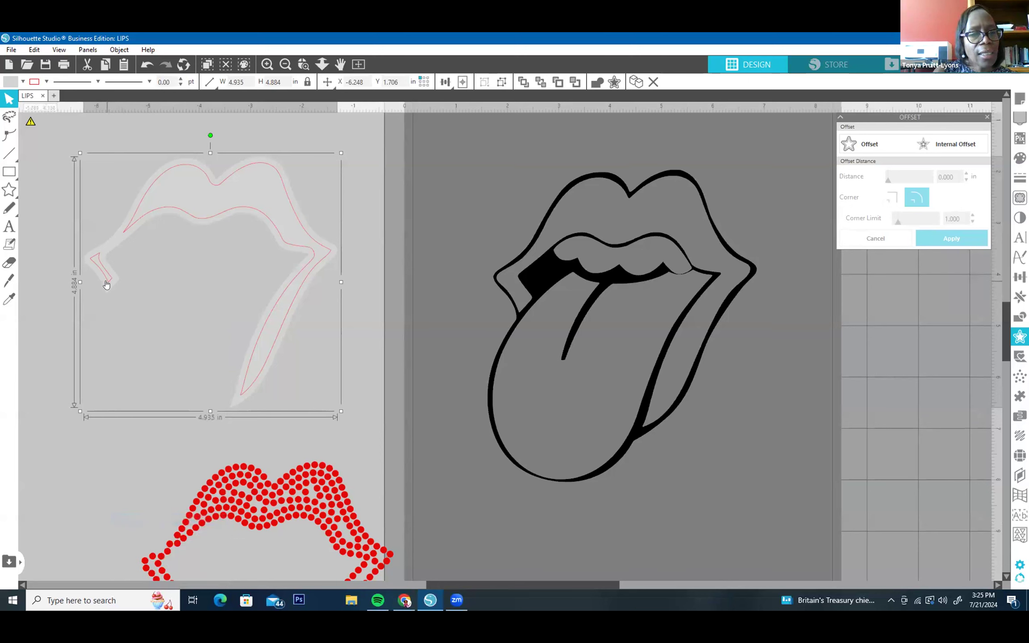
pyautogui.click(56, 353)
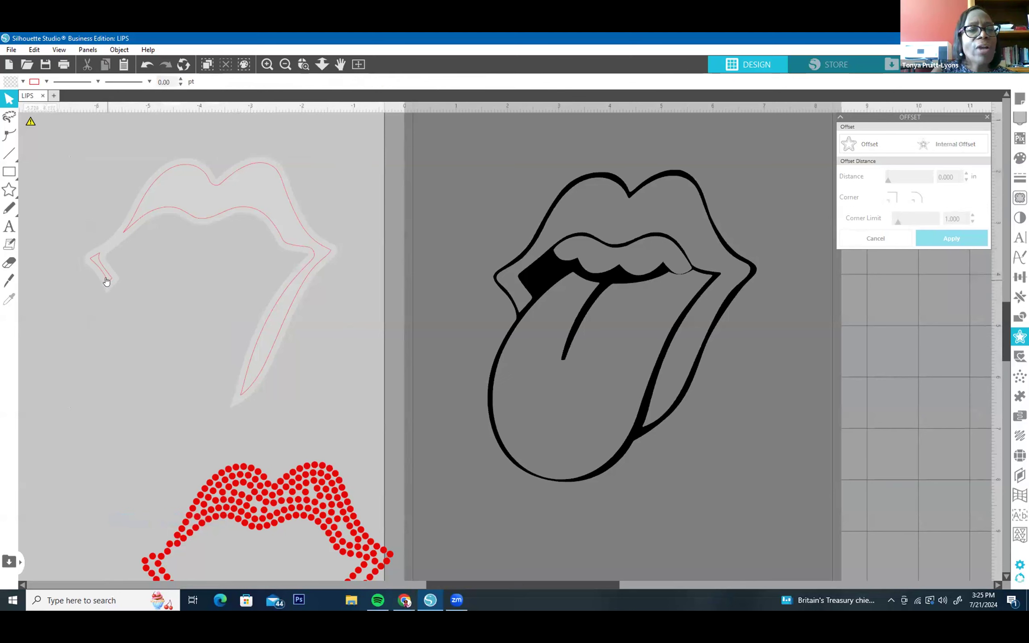
# Move the grey lips group down and to the left, away from the large red offset outline.
pyautogui.click(106, 281)
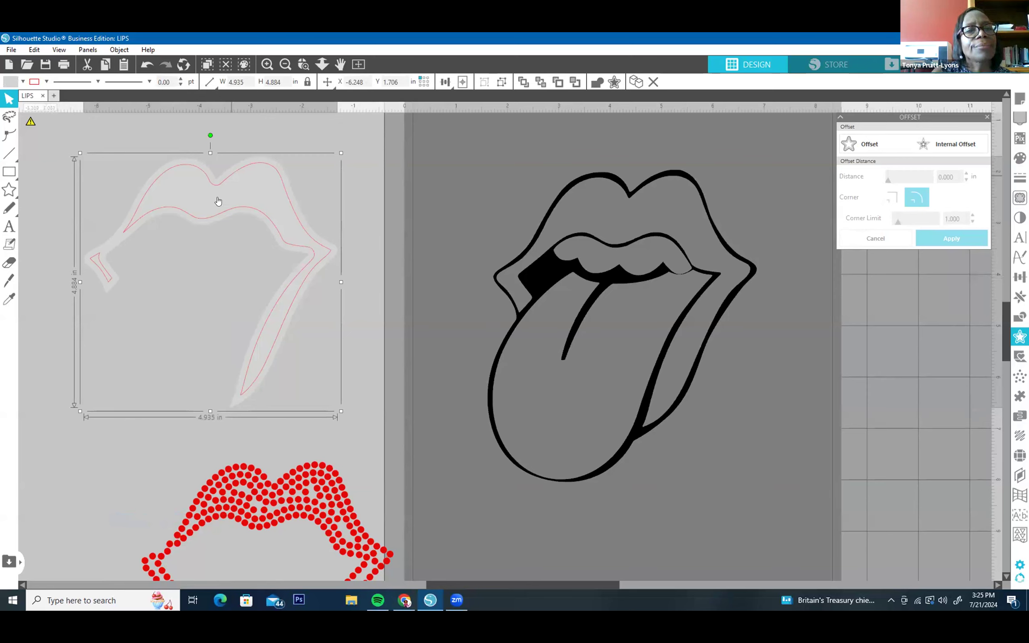
pyautogui.click(130, 480)
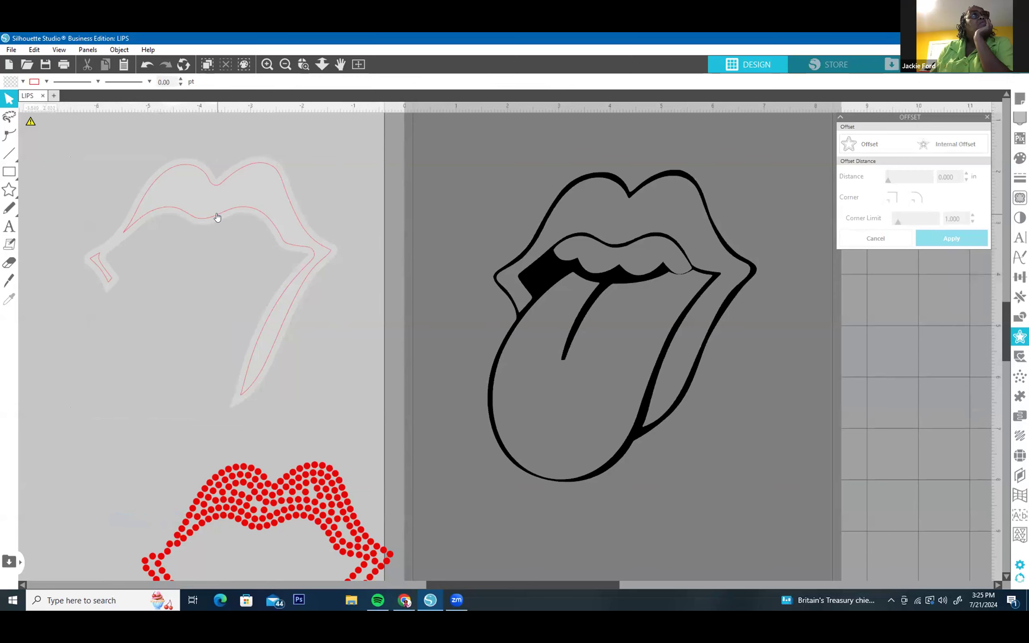
pyautogui.click(216, 217)
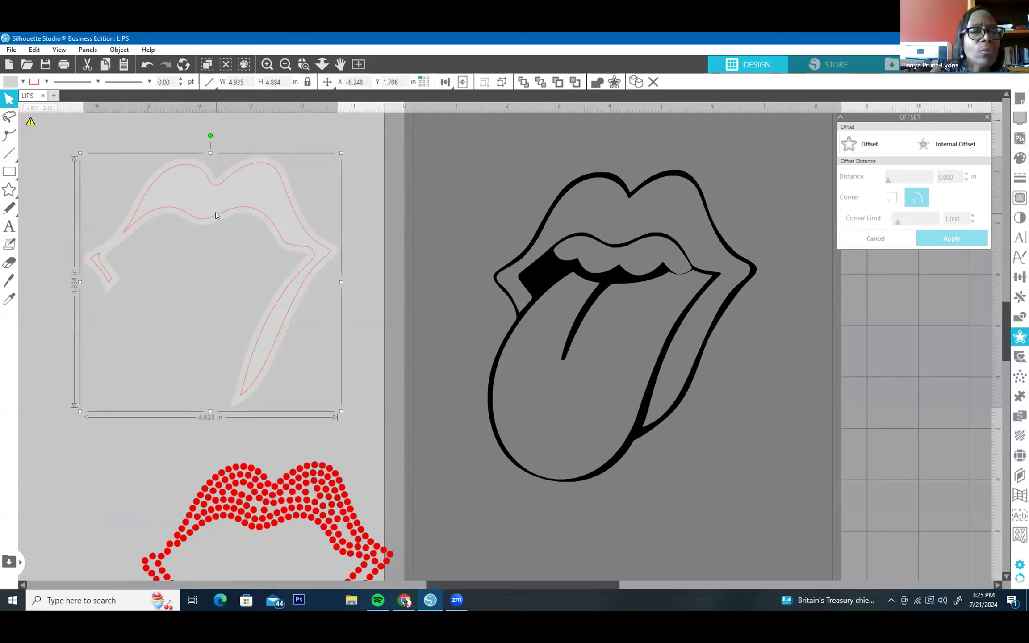
pyautogui.rightClick(215, 212)
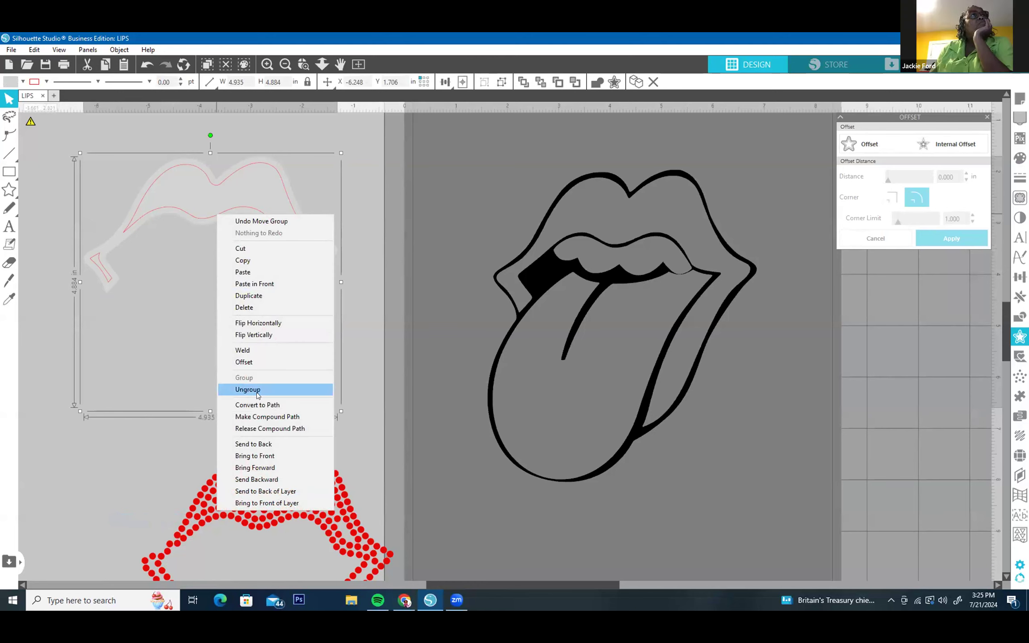
pyautogui.click(172, 385)
pyautogui.moveTo(218, 216); pyautogui.dragTo(154, 306)
pyautogui.click(154, 306)
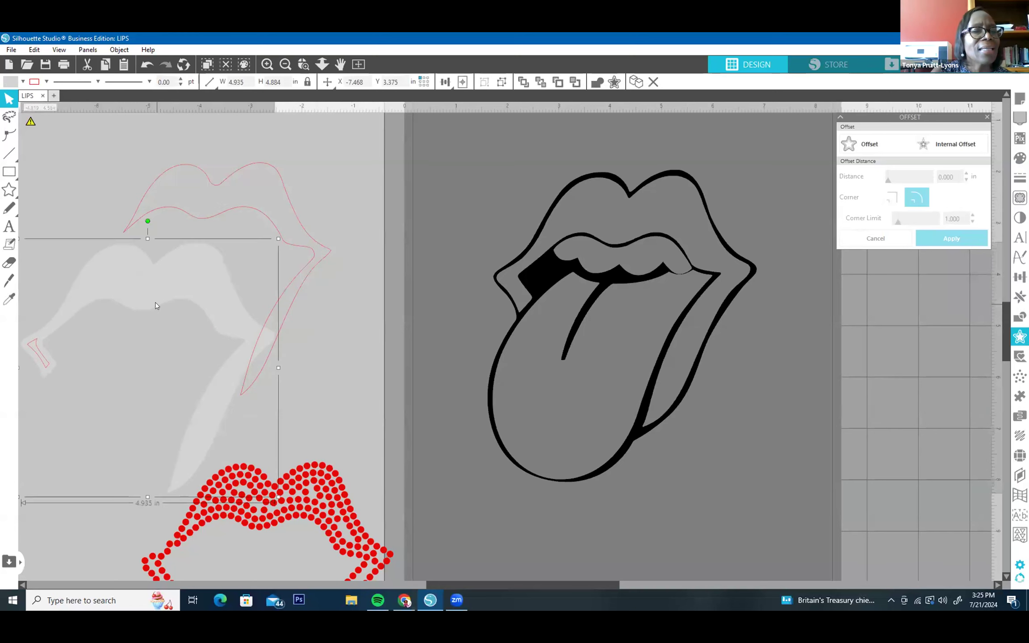
# Try to ungroup the grey lips shape from the small red corner outline.
pyautogui.rightClick(157, 293)
pyautogui.click(186, 468)
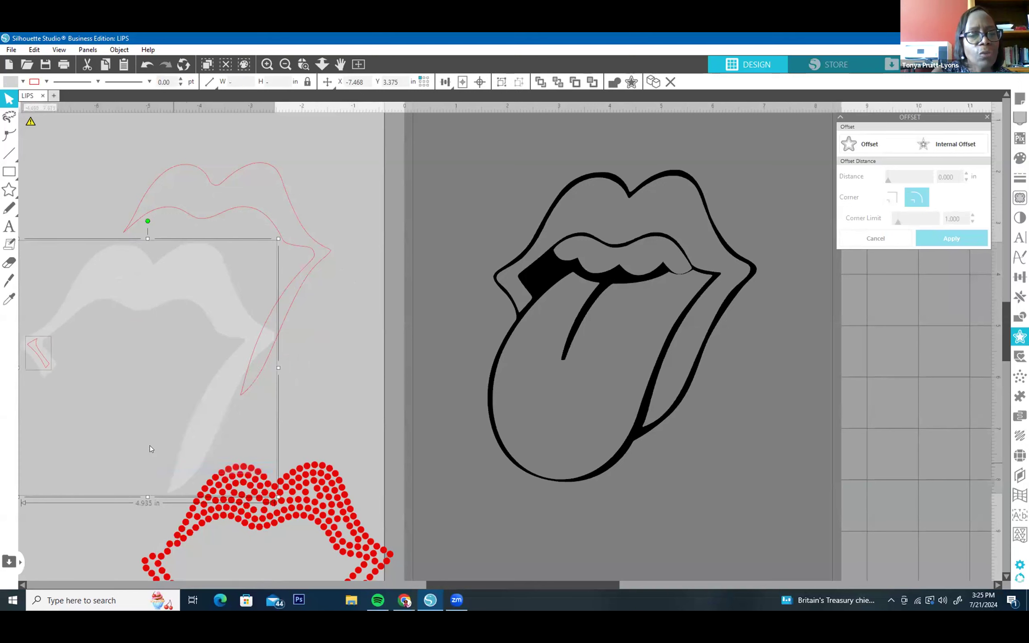
pyautogui.click(82, 336)
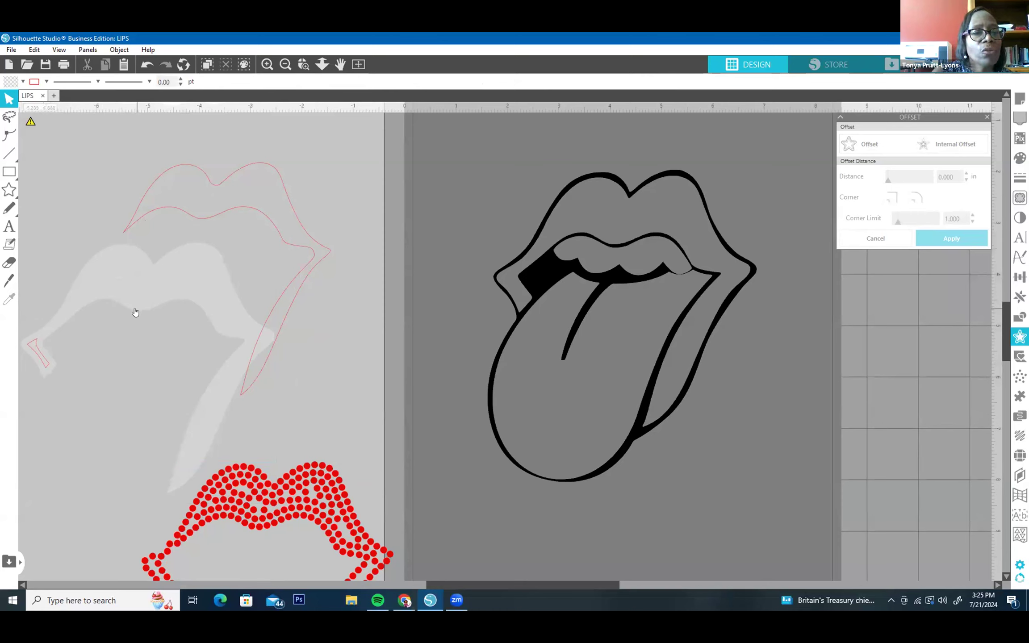
pyautogui.hotkey('ctrl', 'z')
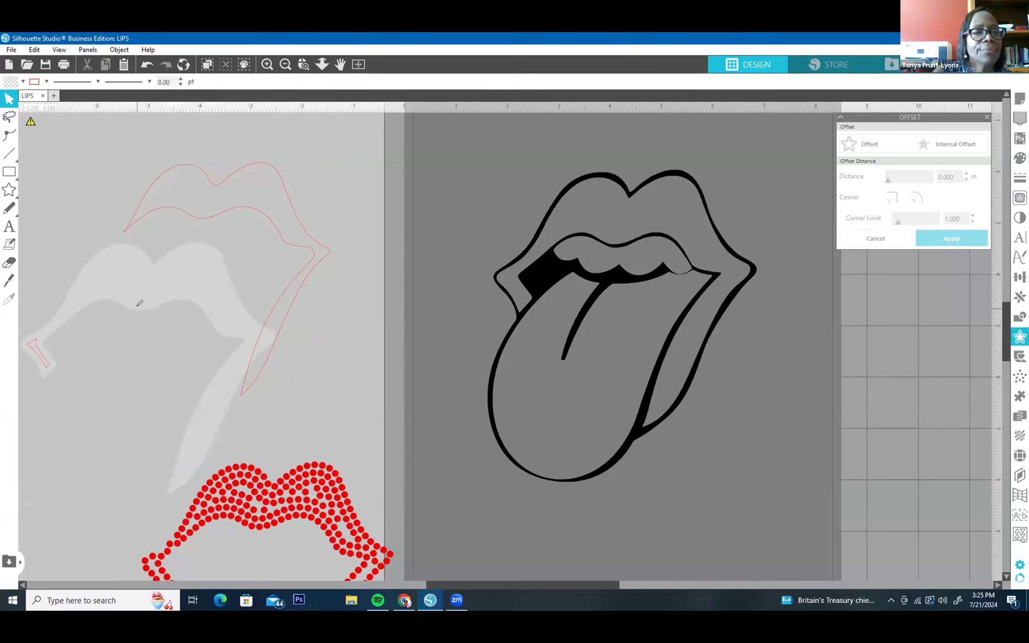
pyautogui.hotkey('ctrl', 'z')
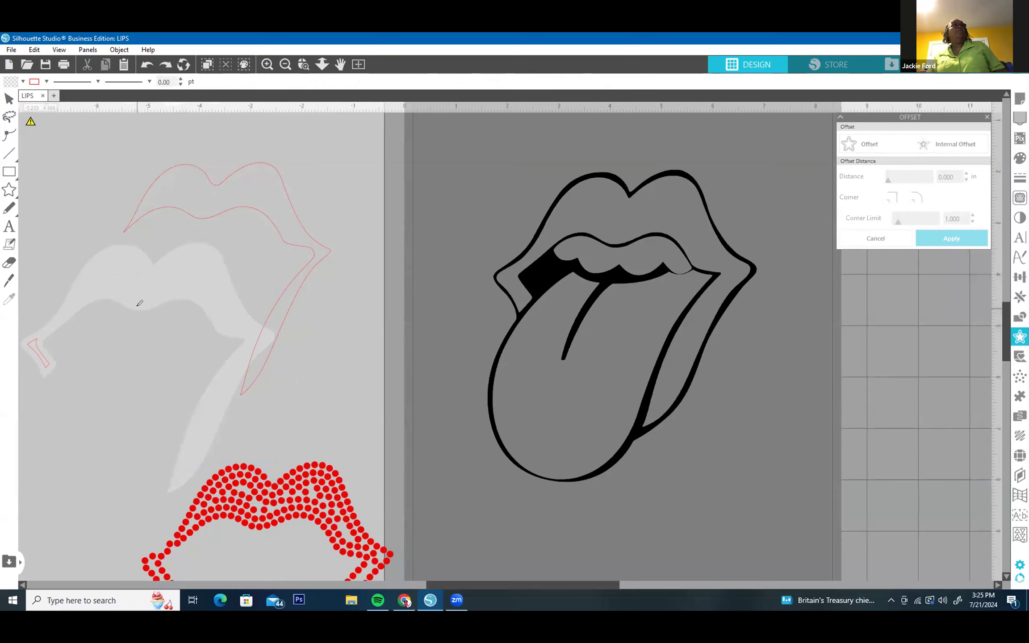
pyautogui.press('v')
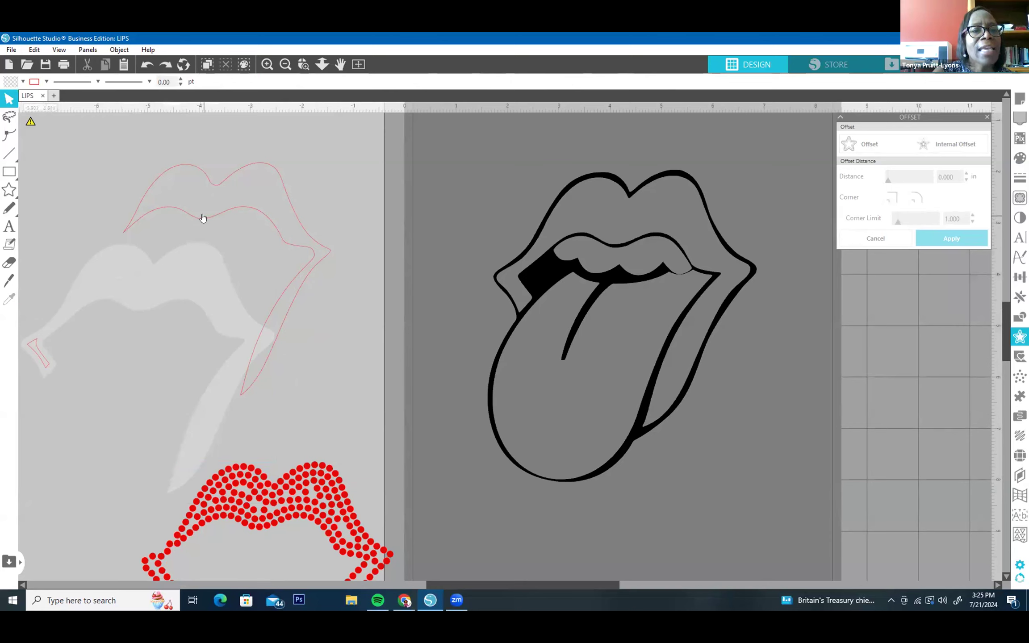
# Move the large red offset outline down and to the left so it sits inside the grey lips shape.
pyautogui.moveTo(193, 214); pyautogui.dragTo(131, 300)
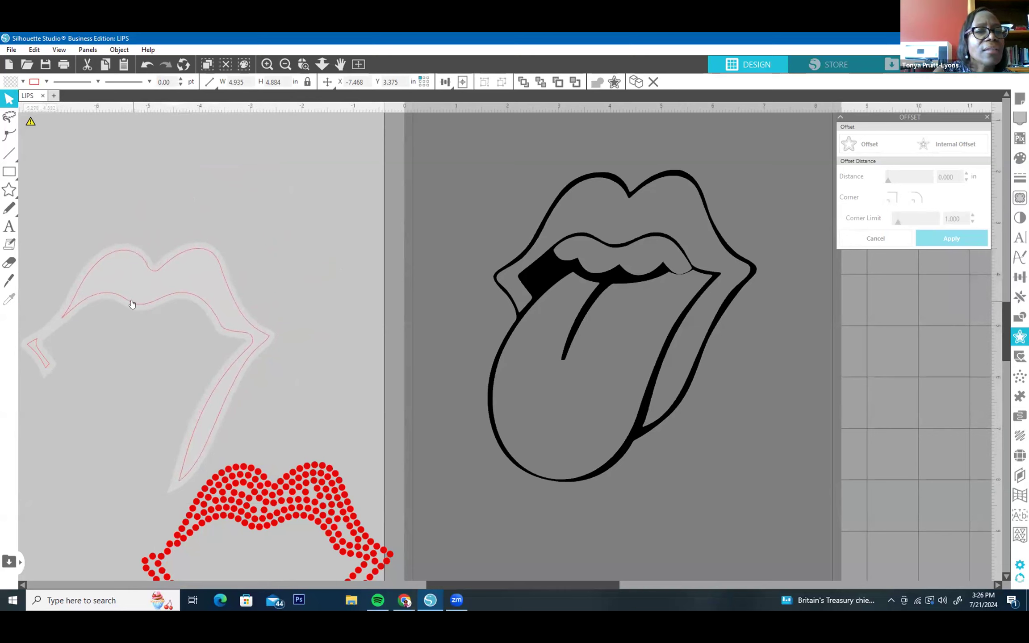
pyautogui.rightClick(131, 299)
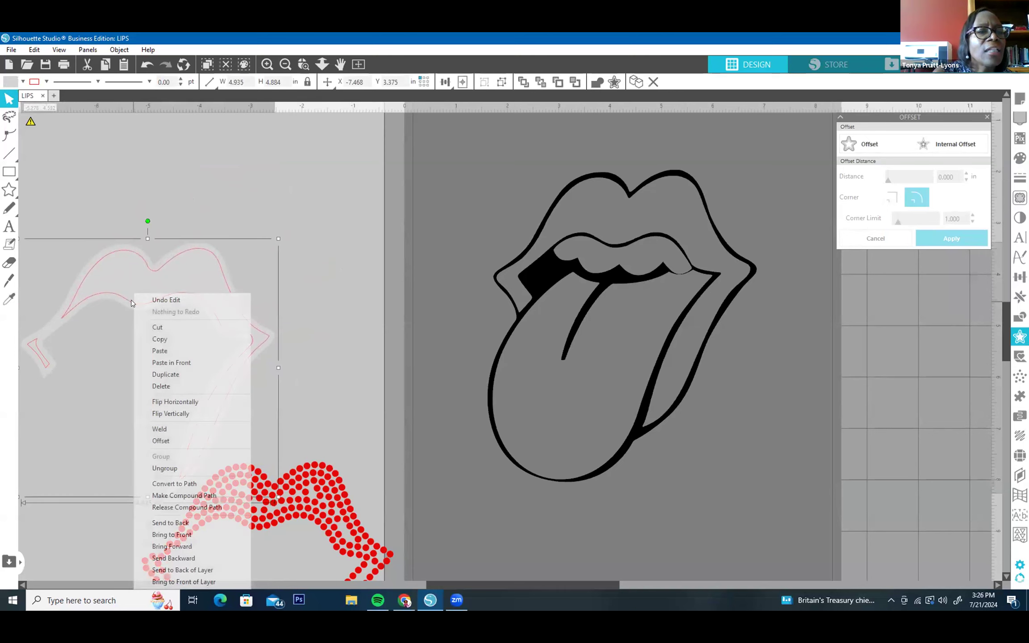
pyautogui.click(311, 290)
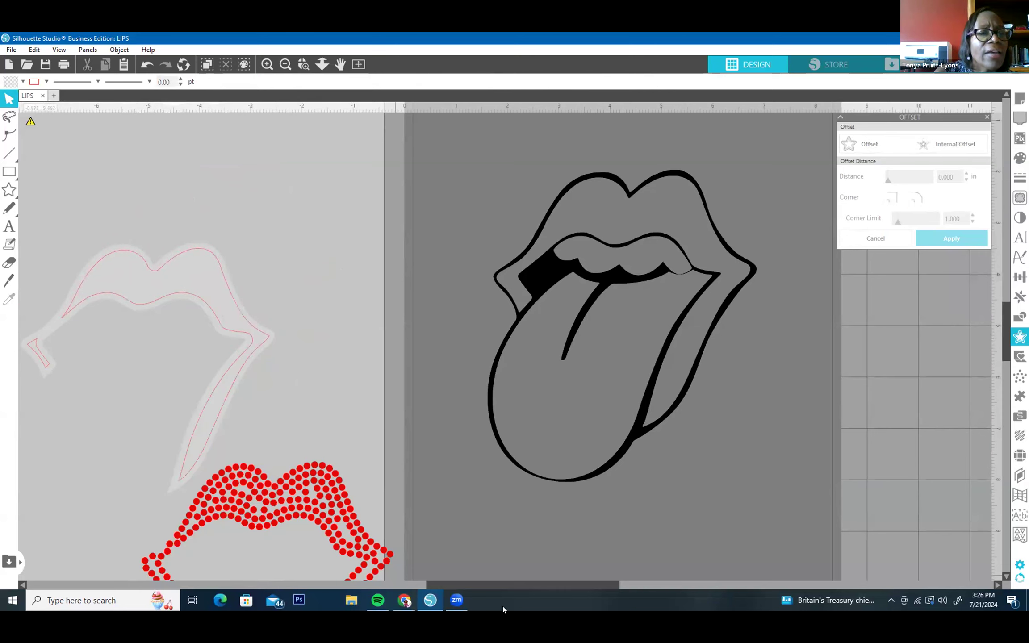
# Try nudging the grey lips group sideways to align it around the large red offset outline.
pyautogui.moveTo(502, 585); pyautogui.dragTo(446, 576)
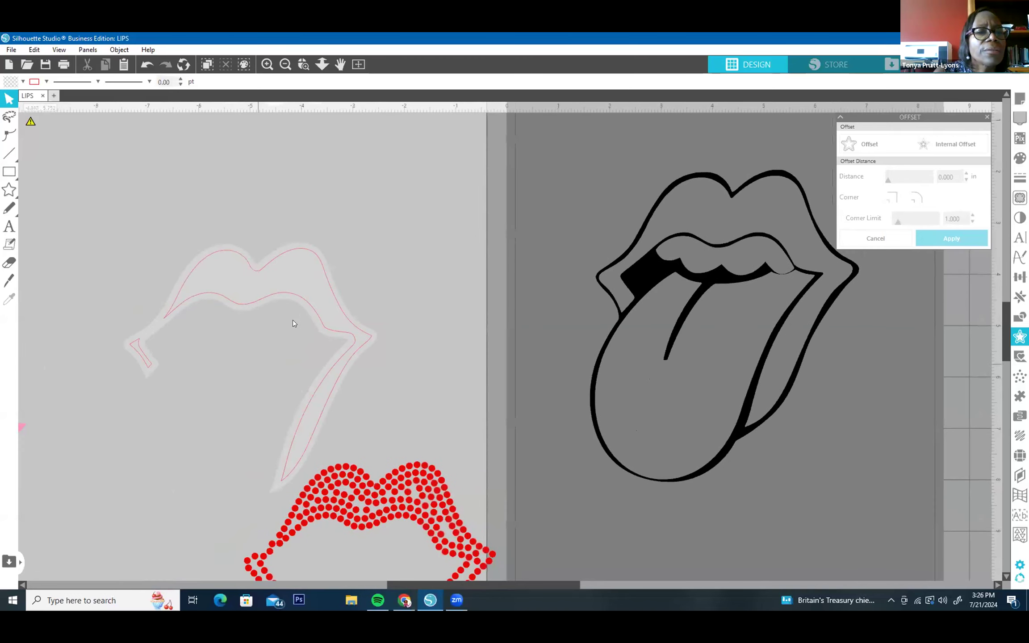
pyautogui.click(312, 313)
pyautogui.press('Right')
pyautogui.press('Right')
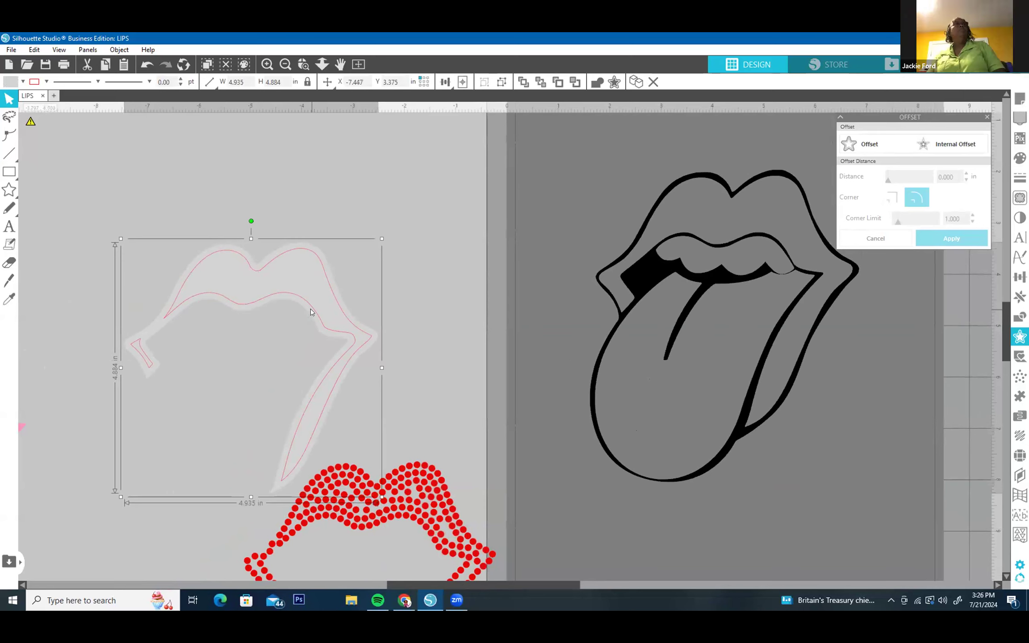
pyautogui.press('Right')
pyautogui.press('Right')
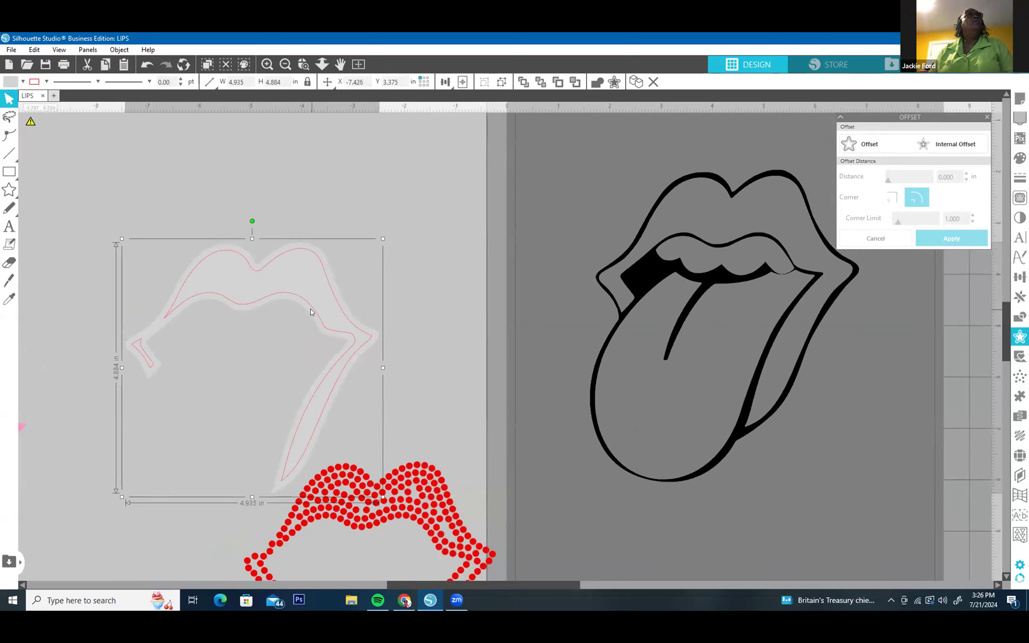
pyautogui.press('Left')
pyautogui.press('Left')
pyautogui.press('Left')
pyautogui.press('Left')
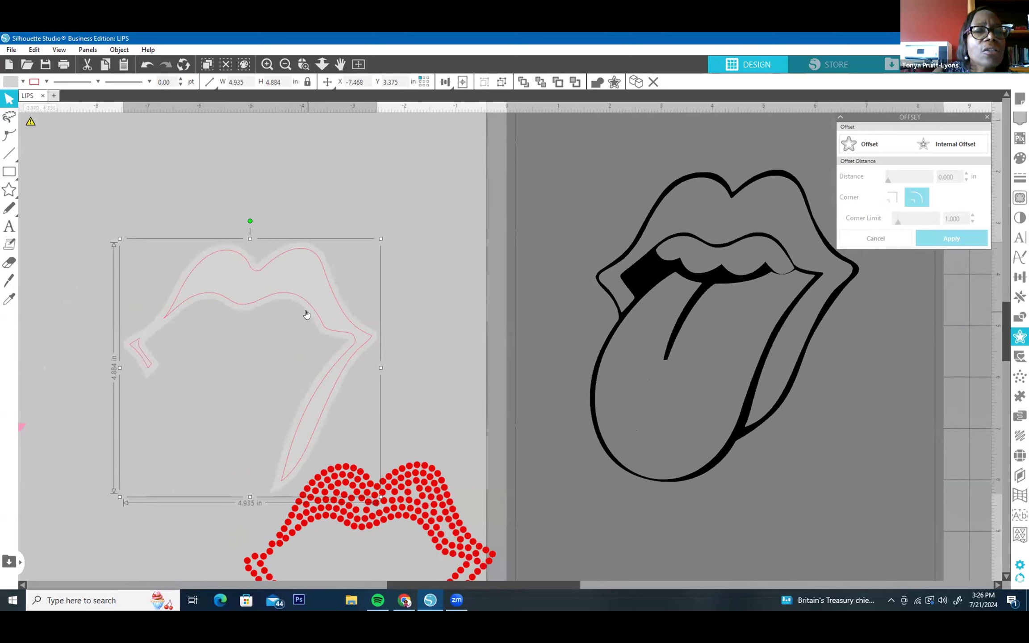
pyautogui.rightClick(306, 313)
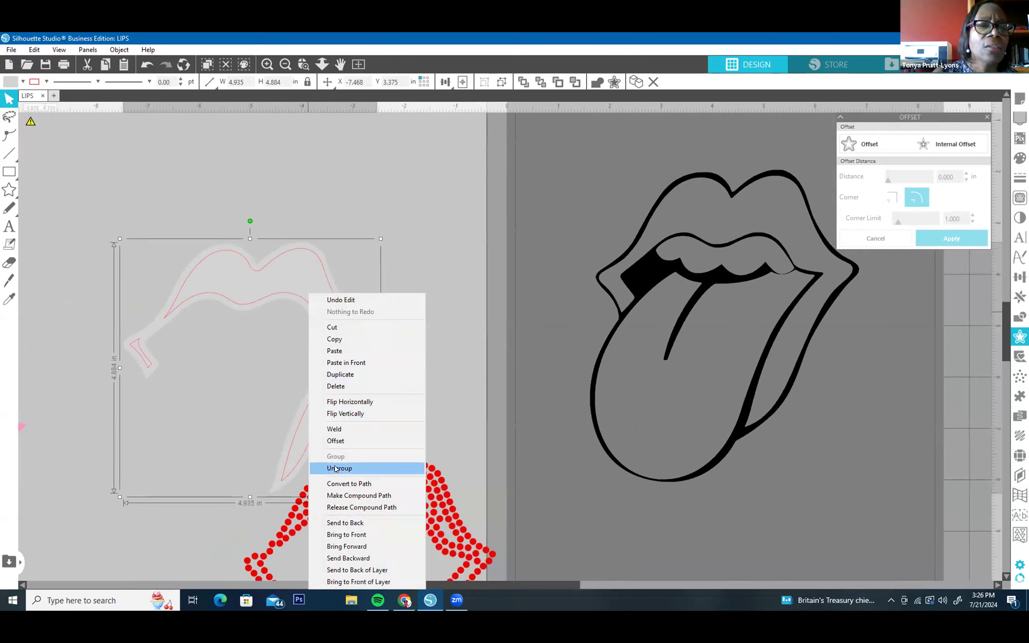
pyautogui.click(434, 265)
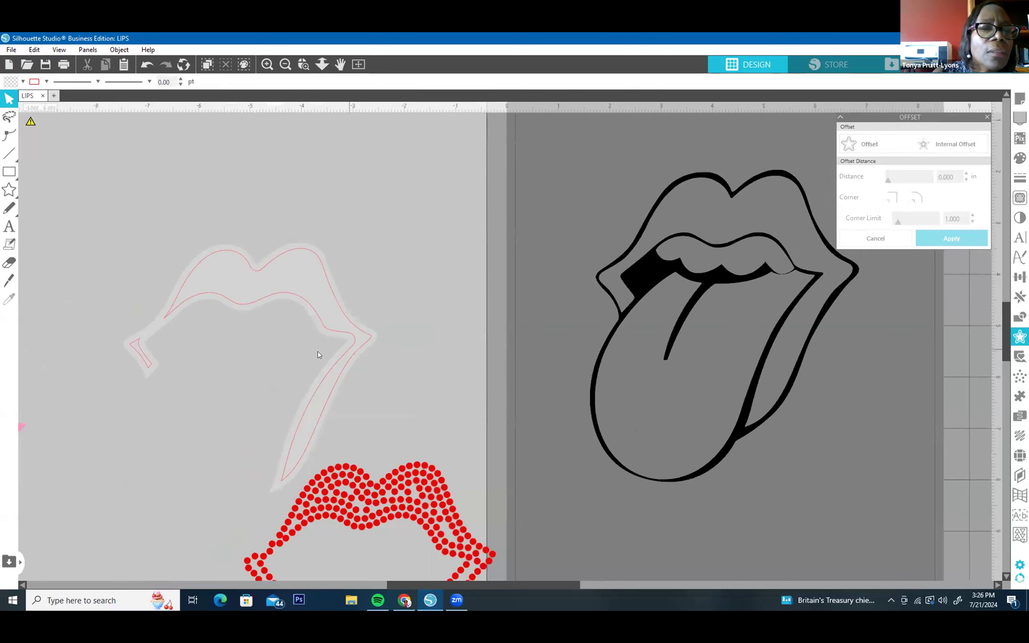
# Nudge the large red offset outline slightly up and to the left to centre it within the grey lips shape.
pyautogui.click(316, 320)
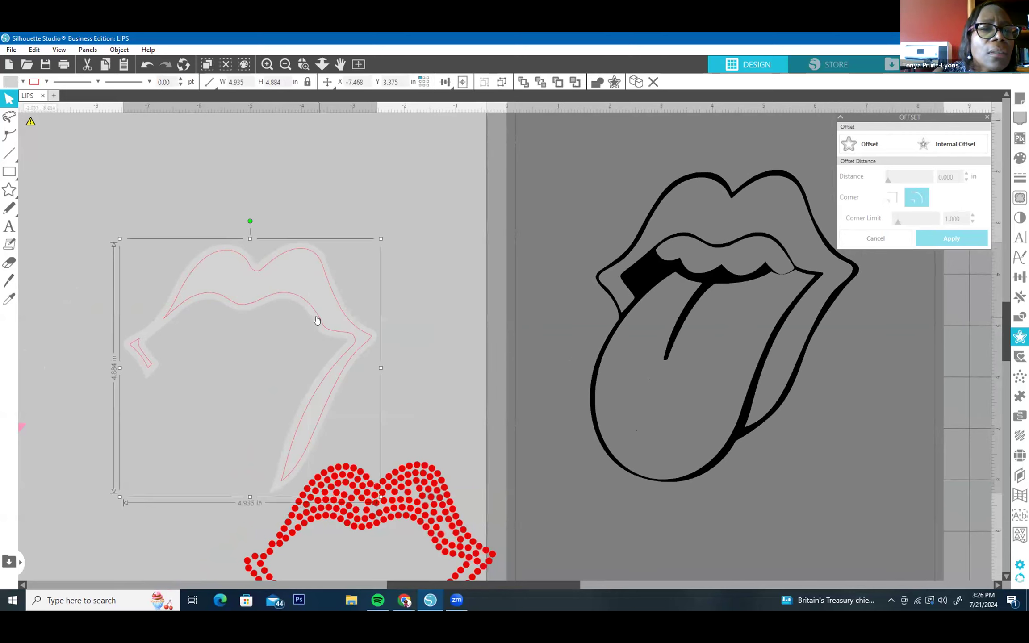
pyautogui.click(317, 320)
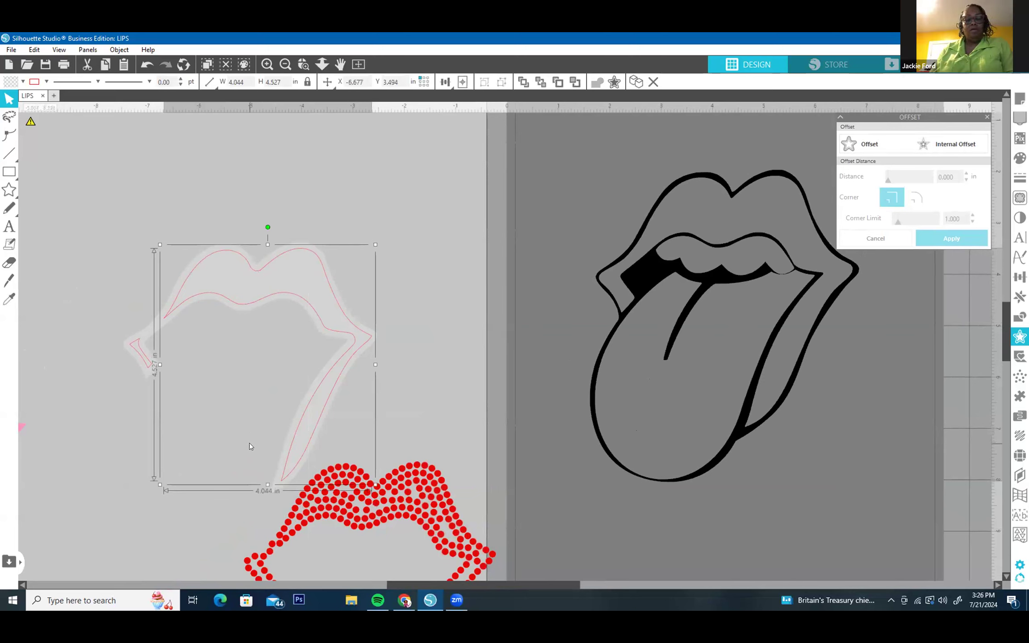
pyautogui.press('Right')
pyautogui.press('Right')
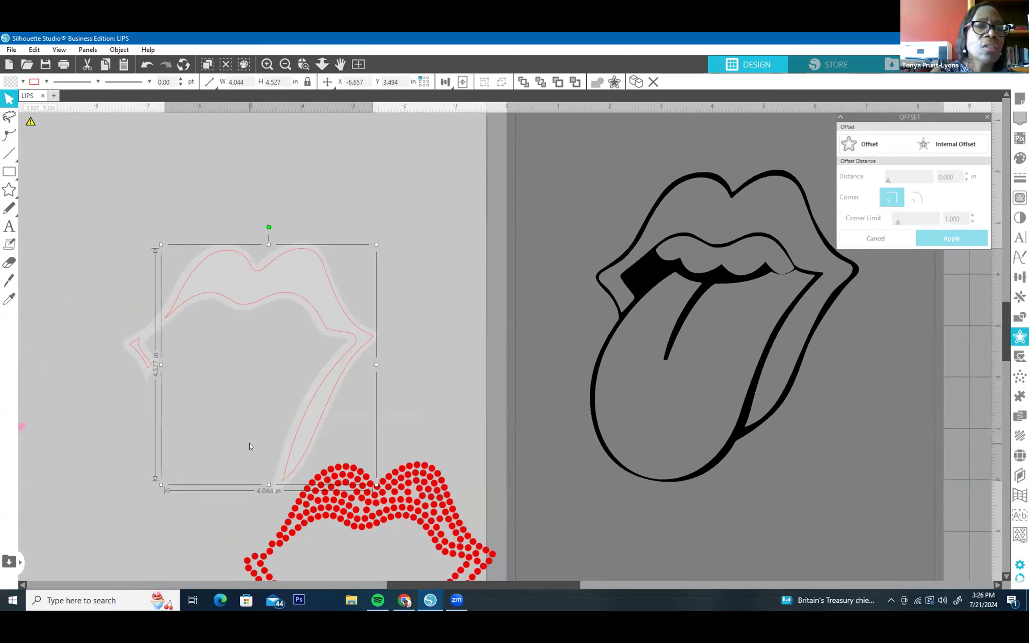
pyautogui.press('Up')
pyautogui.press('Up')
pyautogui.press('Left')
pyautogui.press('Left')
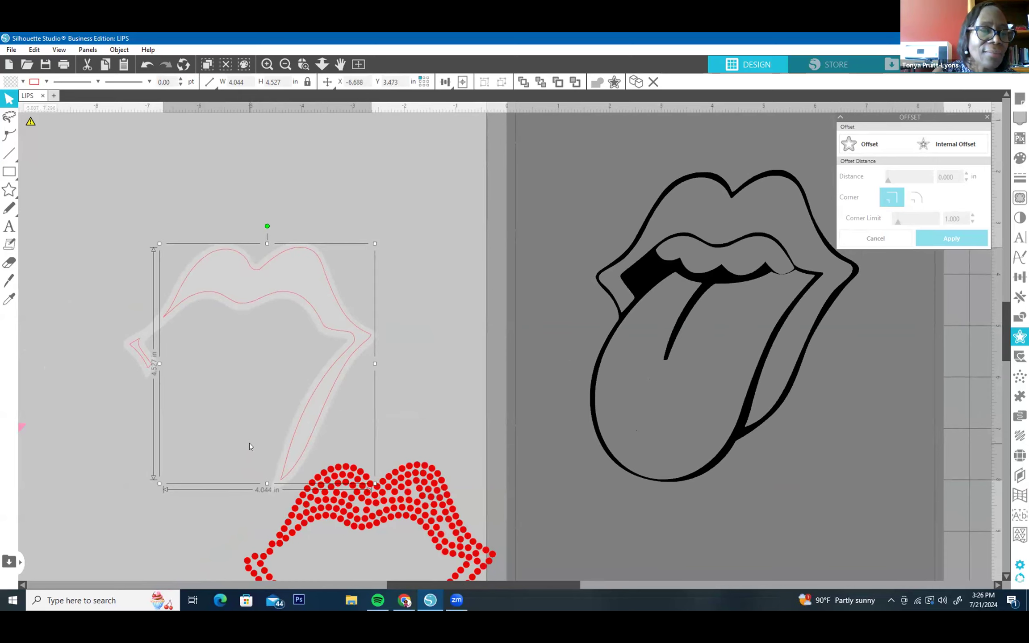
# Ungroup the grey lips shape from the small red corner outline.
pyautogui.click(142, 356)
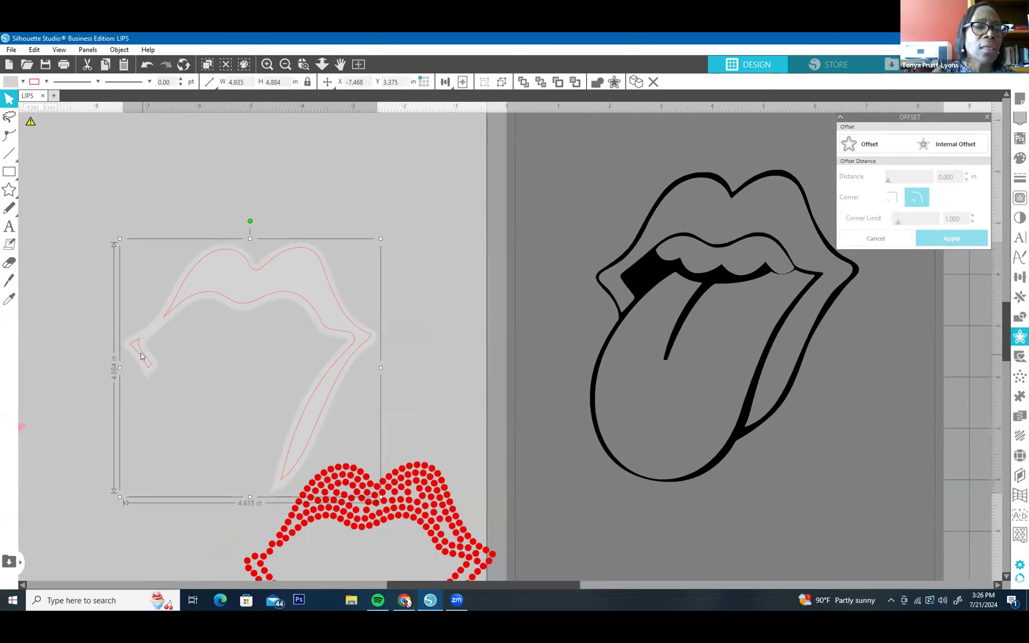
pyautogui.rightClick(141, 356)
pyautogui.click(185, 234)
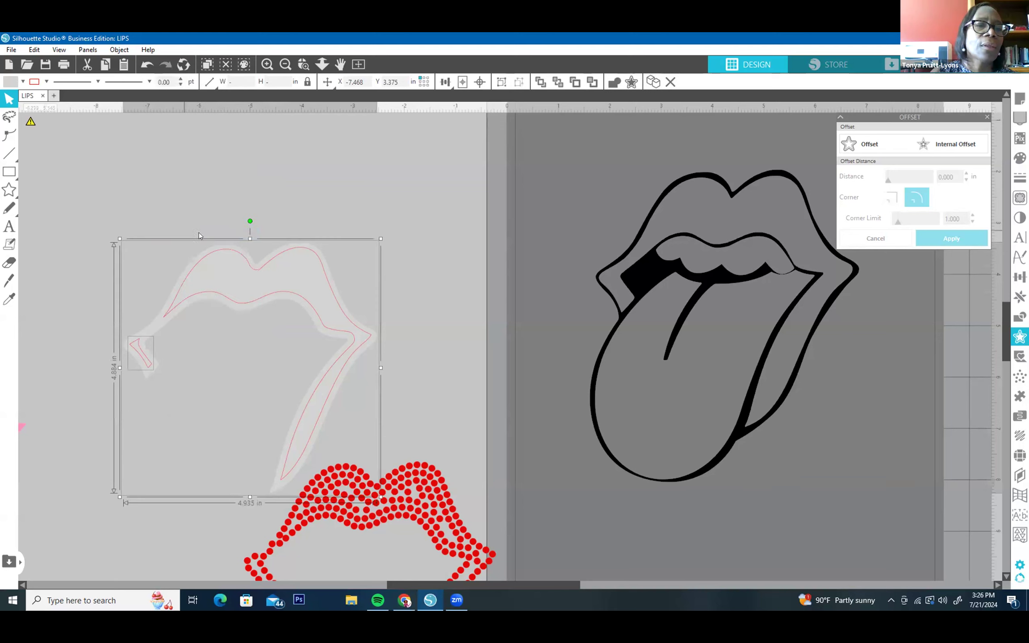
pyautogui.click(446, 285)
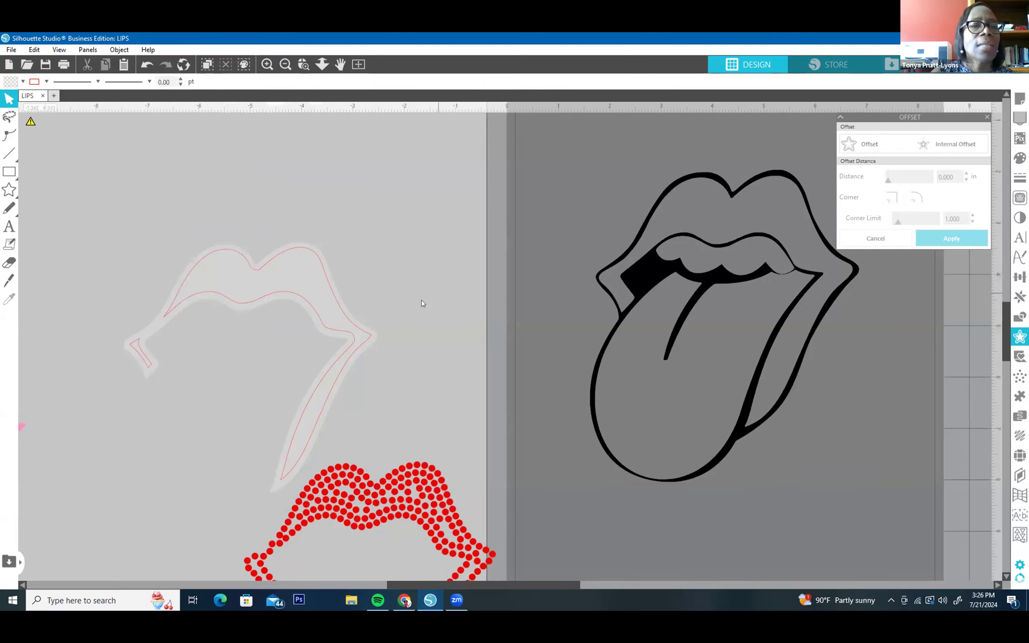
# Group the large red offset outline with the small red corner outline.
pyautogui.click(249, 300)
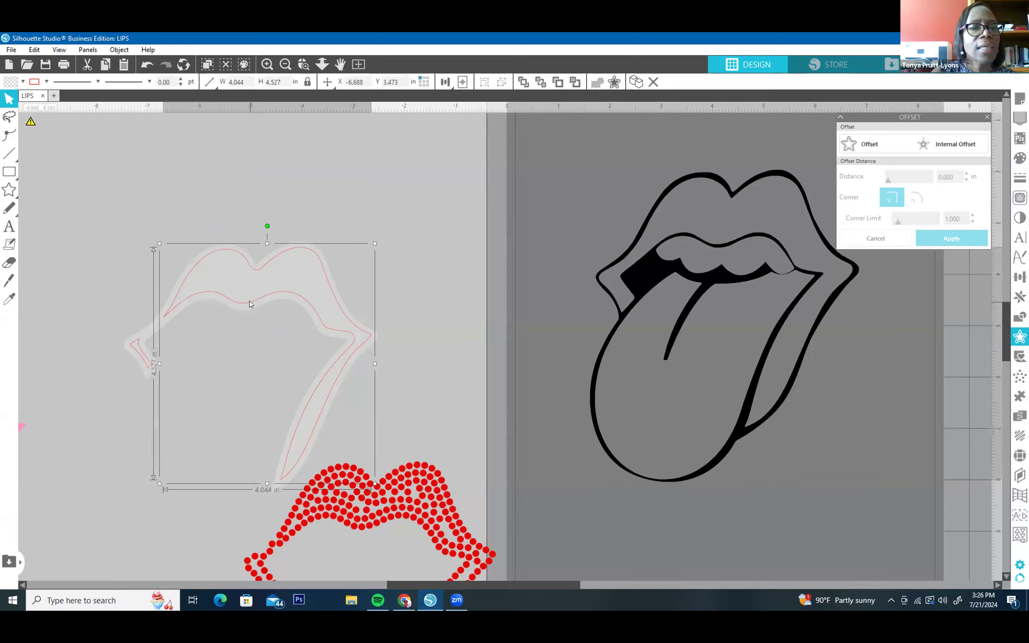
pyautogui.keyDown('shift'); pyautogui.click(137, 348); pyautogui.keyUp('shift')
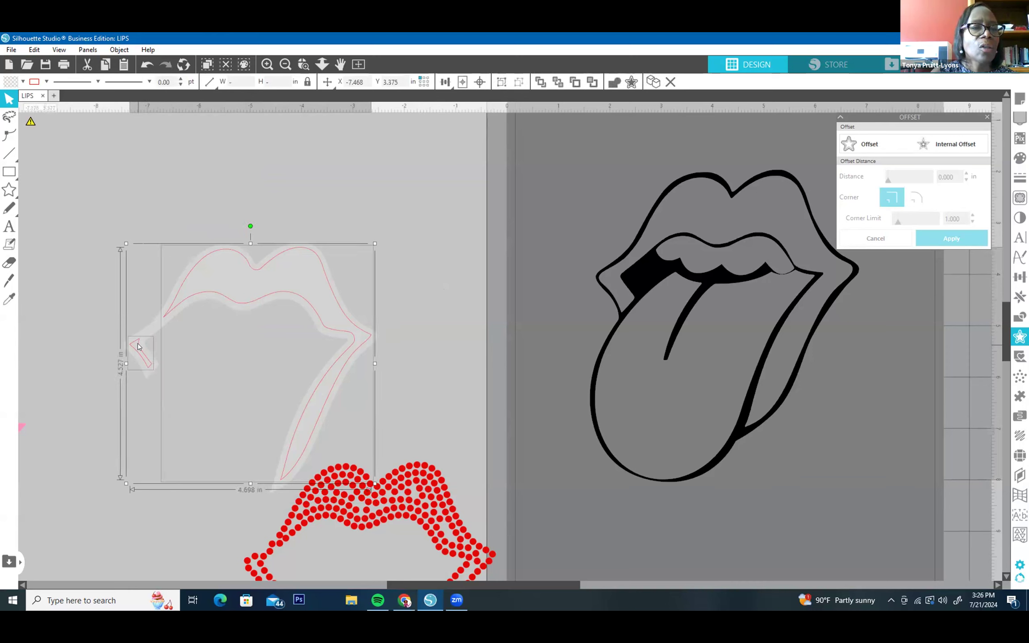
pyautogui.rightClick(231, 303)
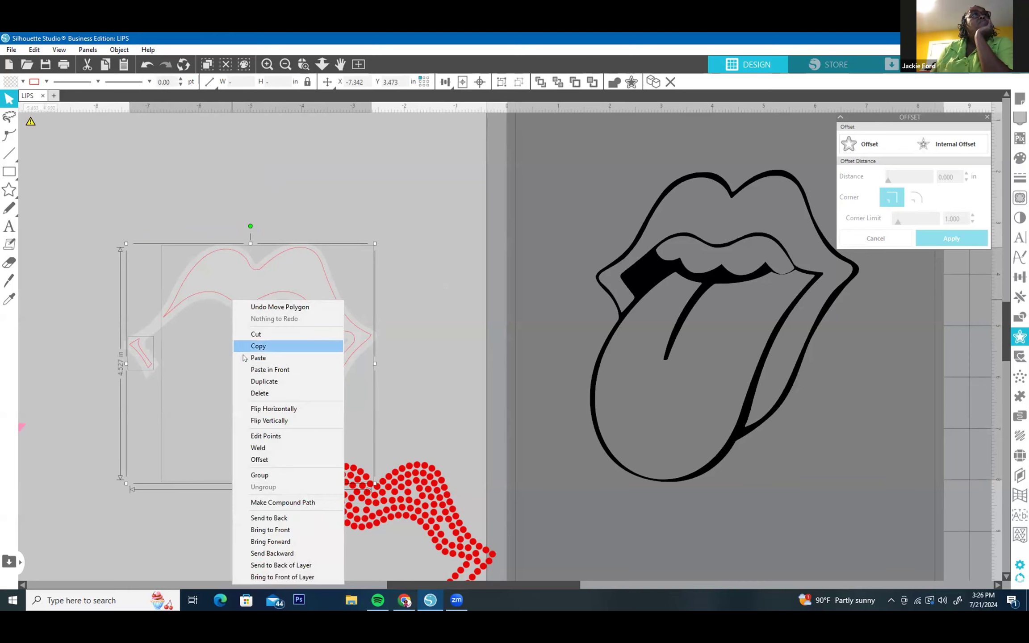
pyautogui.click(254, 475)
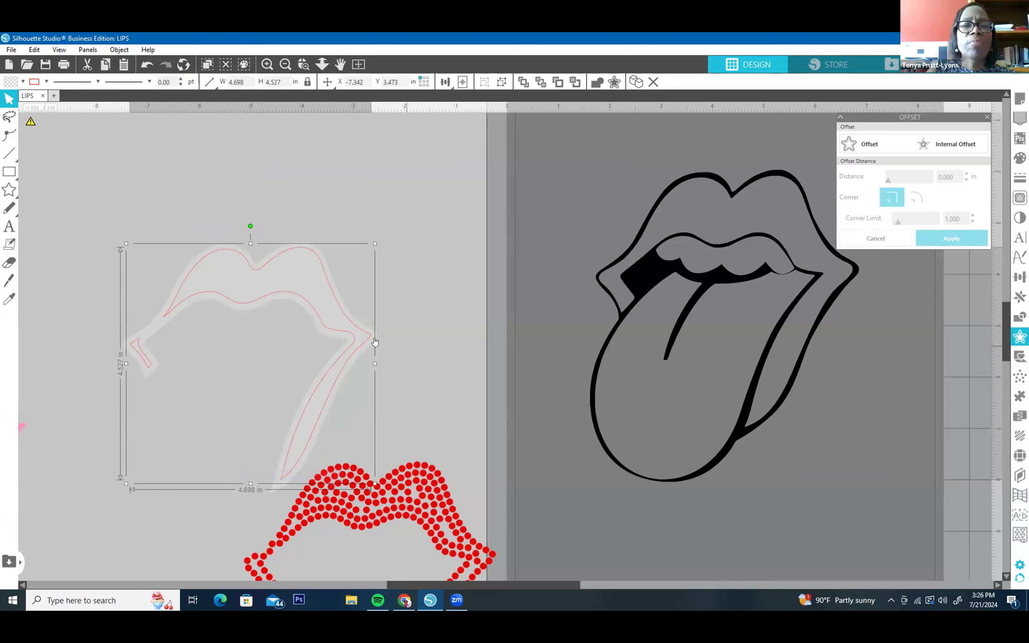
# Move the grey lips shape aside and place the grouped red offset outlines inside the lips of the black outline artwork.
pyautogui.moveTo(341, 336); pyautogui.dragTo(89, 389)
pyautogui.moveTo(236, 299); pyautogui.dragTo(712, 235)
pyautogui.moveTo(484, 583); pyautogui.dragTo(553, 581)
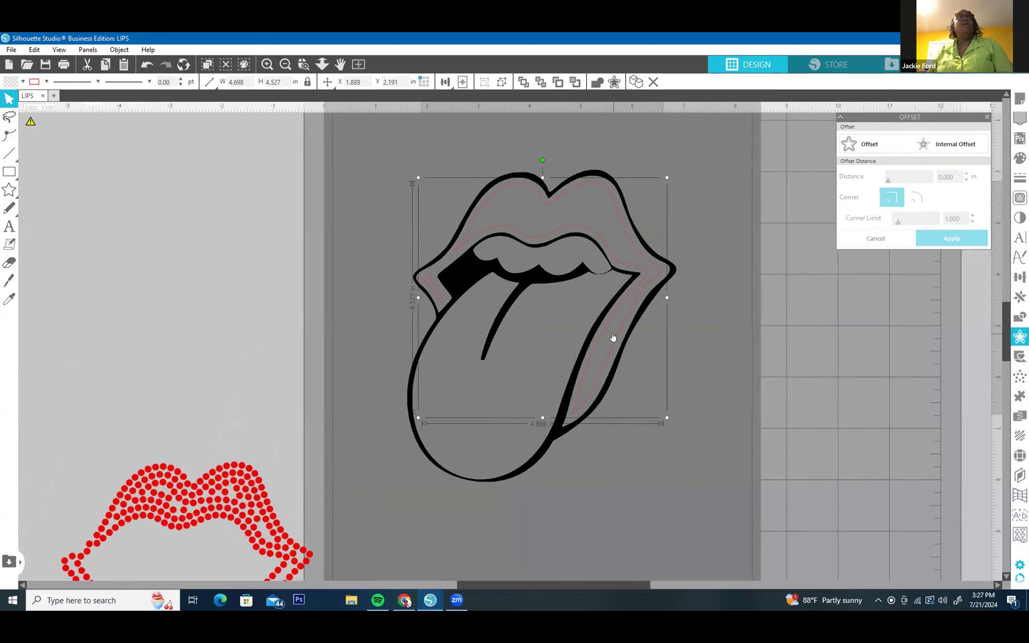
# Apply a Radial Fill of 10ss rhinestones with 0.020 in spacing to the grouped lip outlines and choose their fill colour.
pyautogui.click(1017, 456)
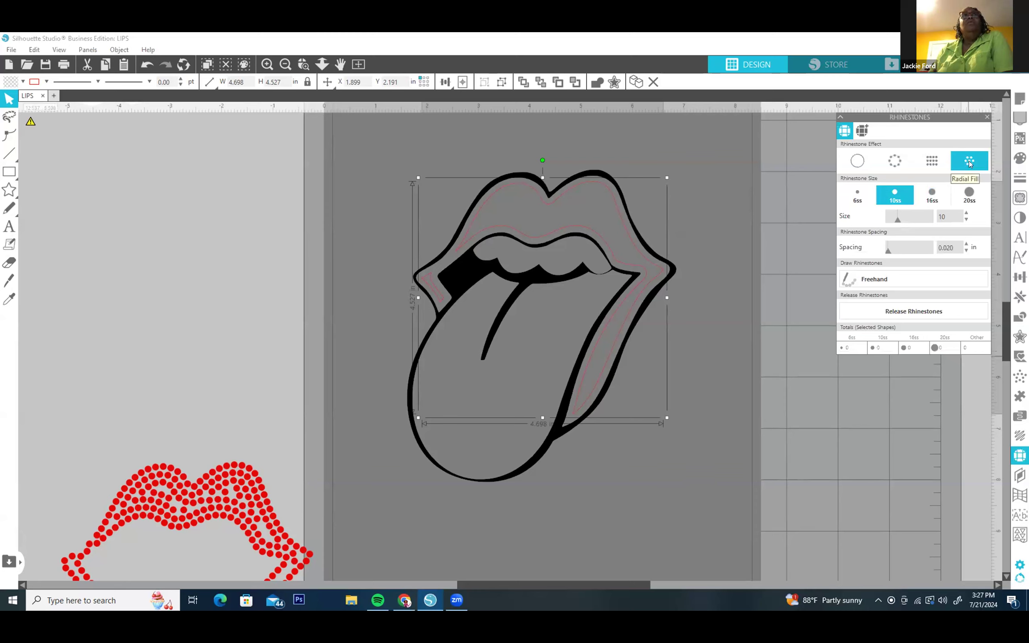
pyautogui.click(969, 164)
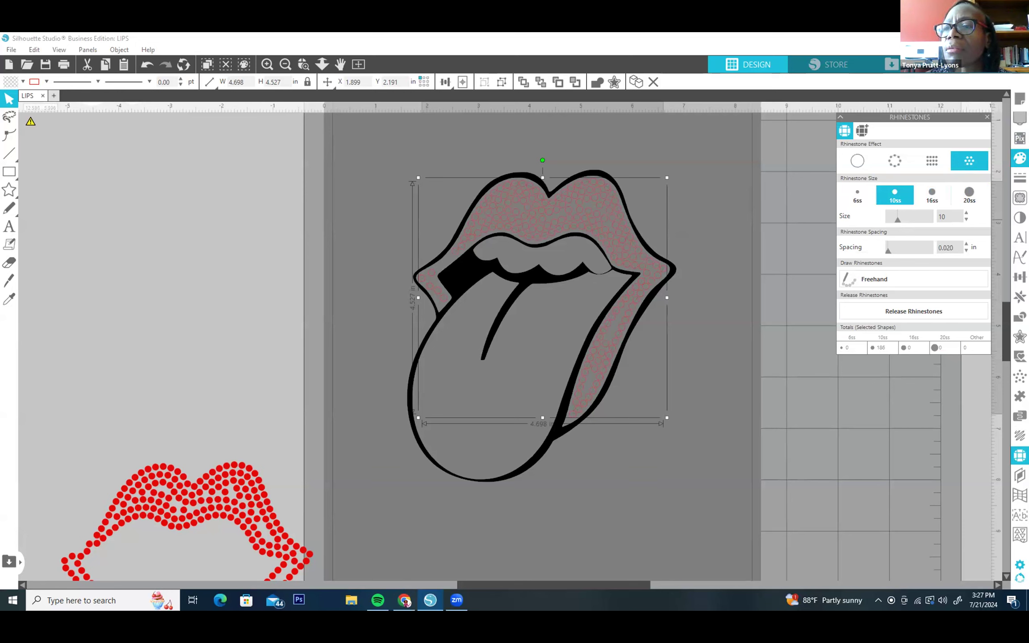
pyautogui.click(1020, 158)
pyautogui.click(975, 165)
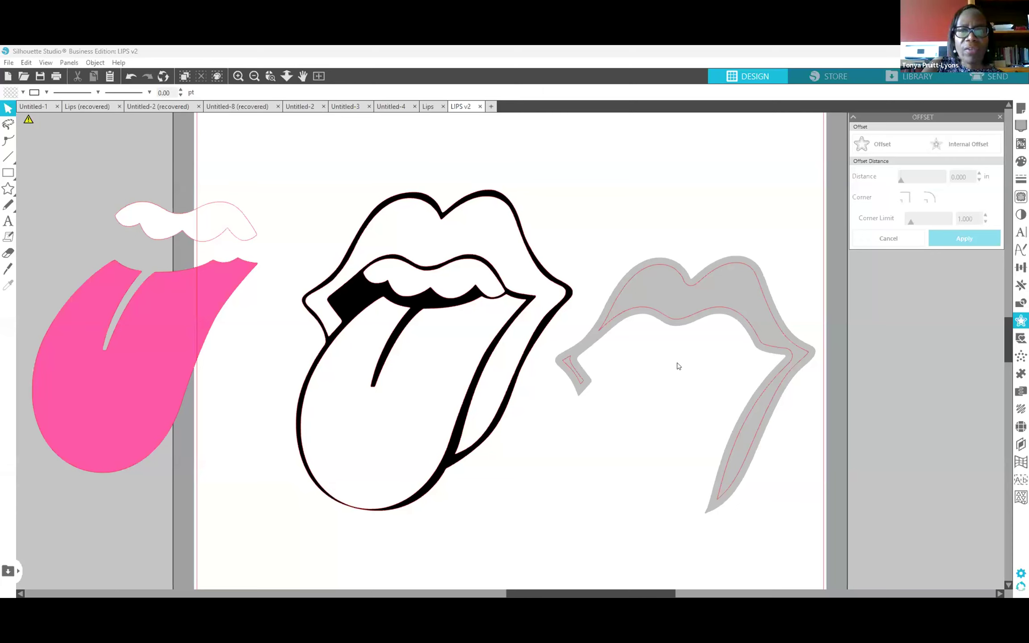
# In the LIPS v2 document, group the large and small red offset outlines and move the grey lips shape off the page.
pyautogui.click(683, 320)
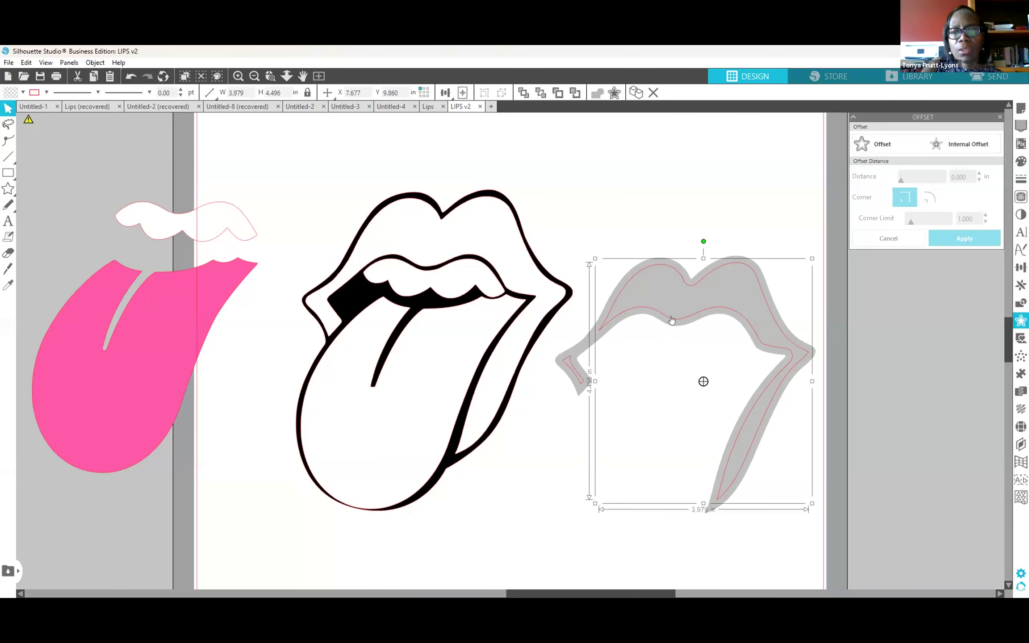
pyautogui.keyDown('shift'); pyautogui.click(575, 379); pyautogui.keyUp('shift')
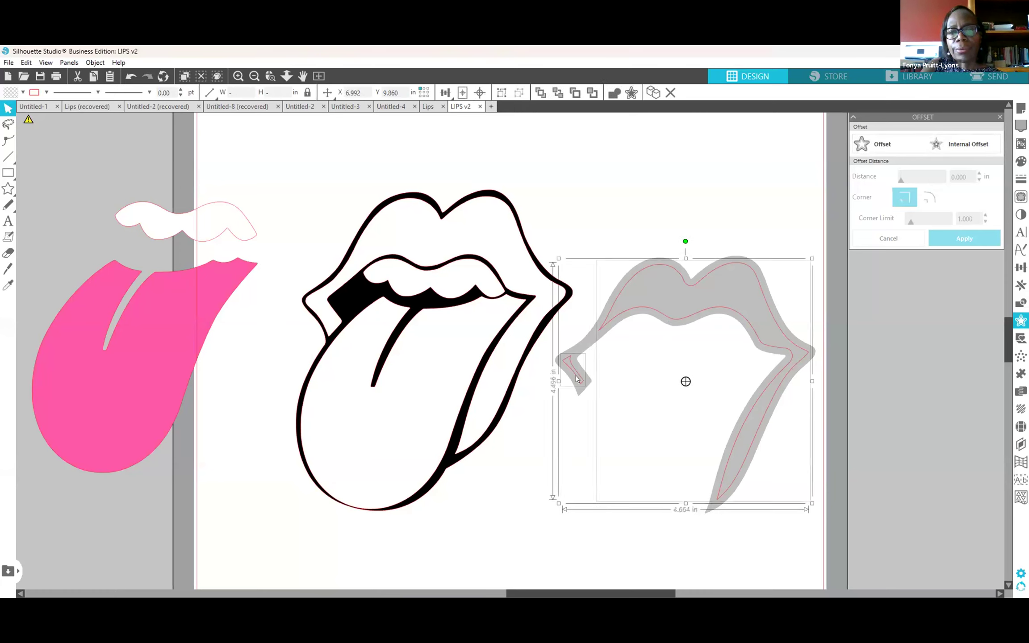
pyautogui.rightClick(754, 330)
pyautogui.click(694, 288)
pyautogui.click(681, 387)
pyautogui.moveTo(778, 275); pyautogui.dragTo(942, 416)
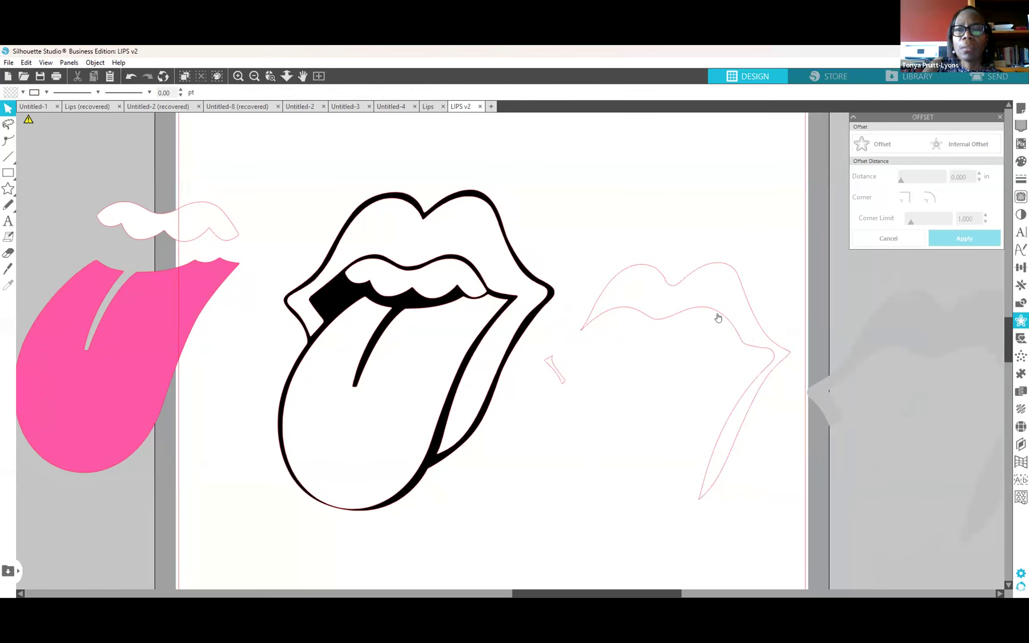
# Place the grouped red offset outlines inside the black lips outline in LIPS v2 and nudge them slightly upward.
pyautogui.moveTo(720, 314)
pyautogui.mouseDown()
pyautogui.moveTo(598, 270)
pyautogui.moveTo(458, 262)
pyautogui.moveTo(468, 258)
pyautogui.mouseUp()
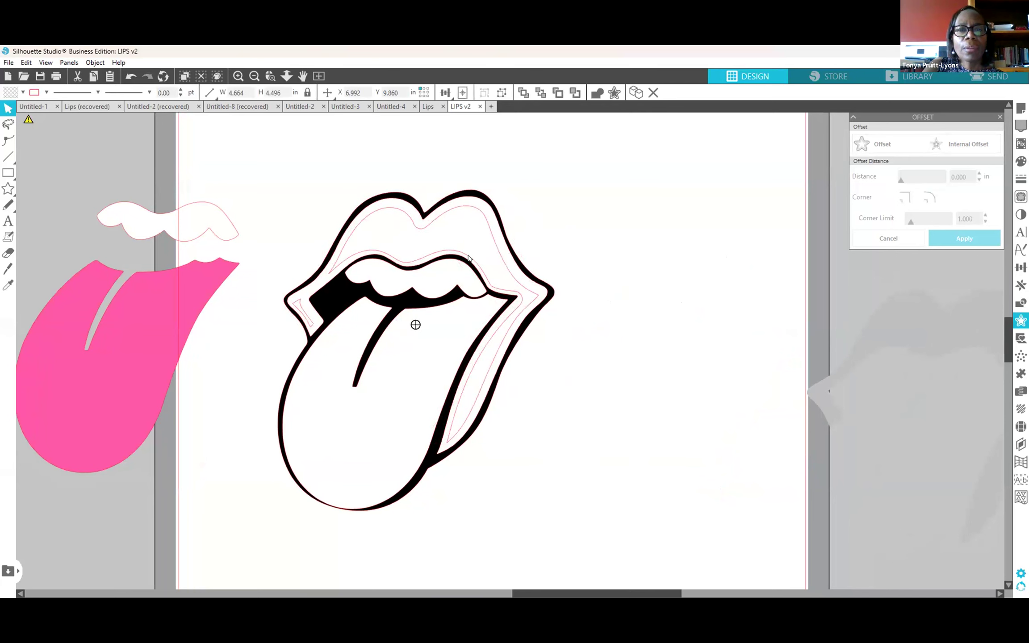
pyautogui.click(469, 259)
pyautogui.click(468, 264)
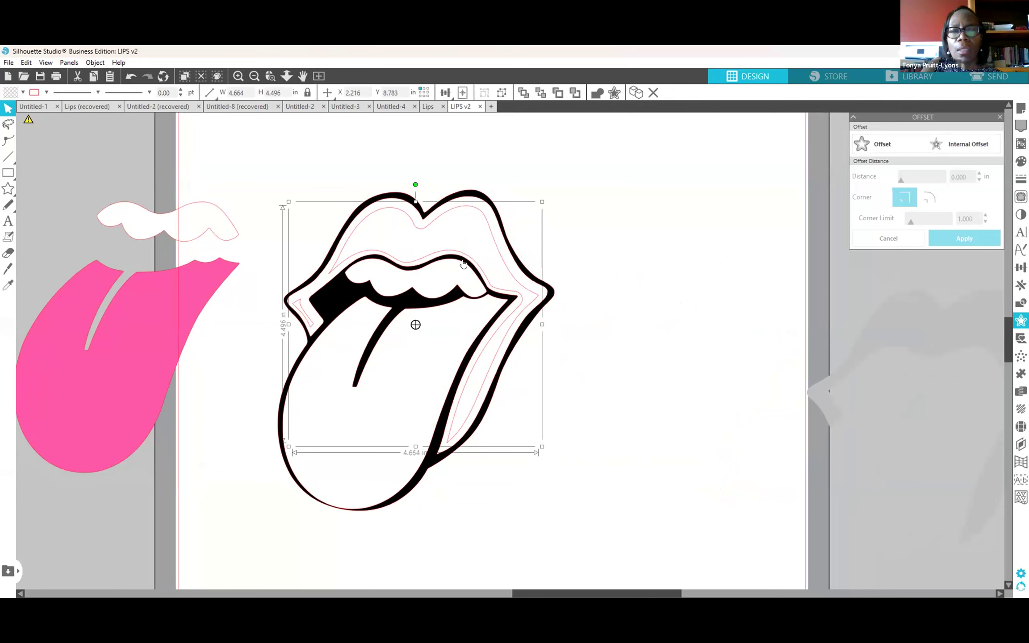
pyautogui.press('Up')
pyautogui.press('Up')
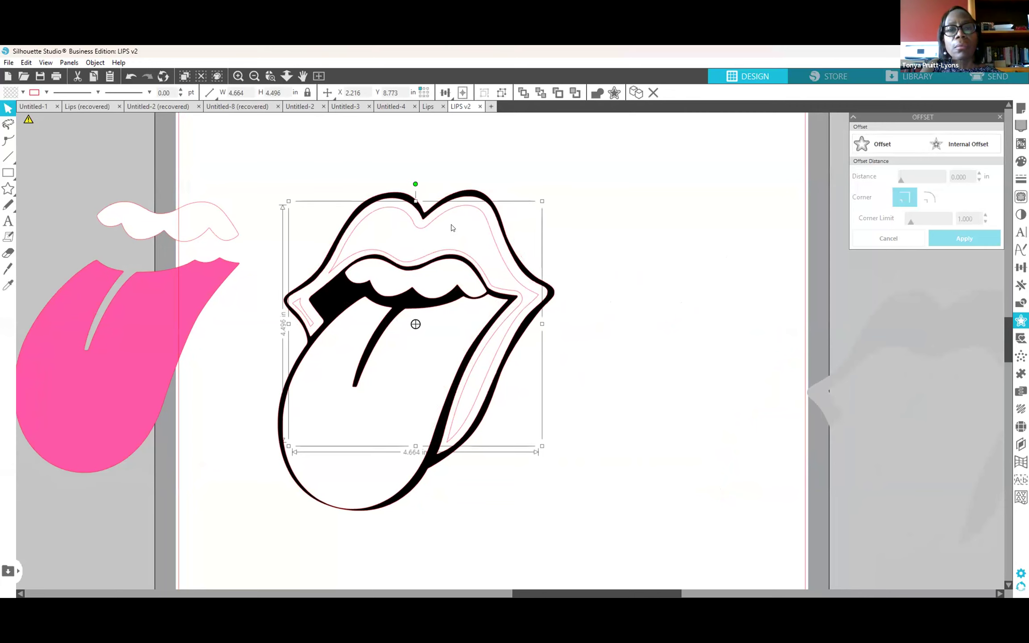
# Nudge the grouped lip outlines up, apply a red Radial Fill of 10ss rhinestones, and set their spacing to 0.020 in.
pyautogui.press('Up')
pyautogui.press('Up')
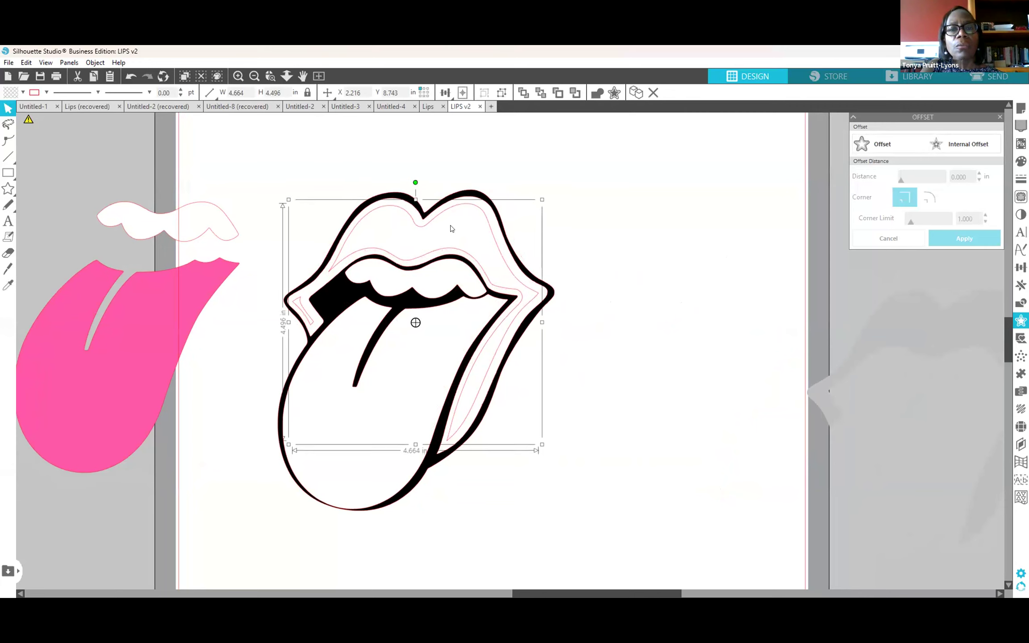
pyautogui.click(1021, 427)
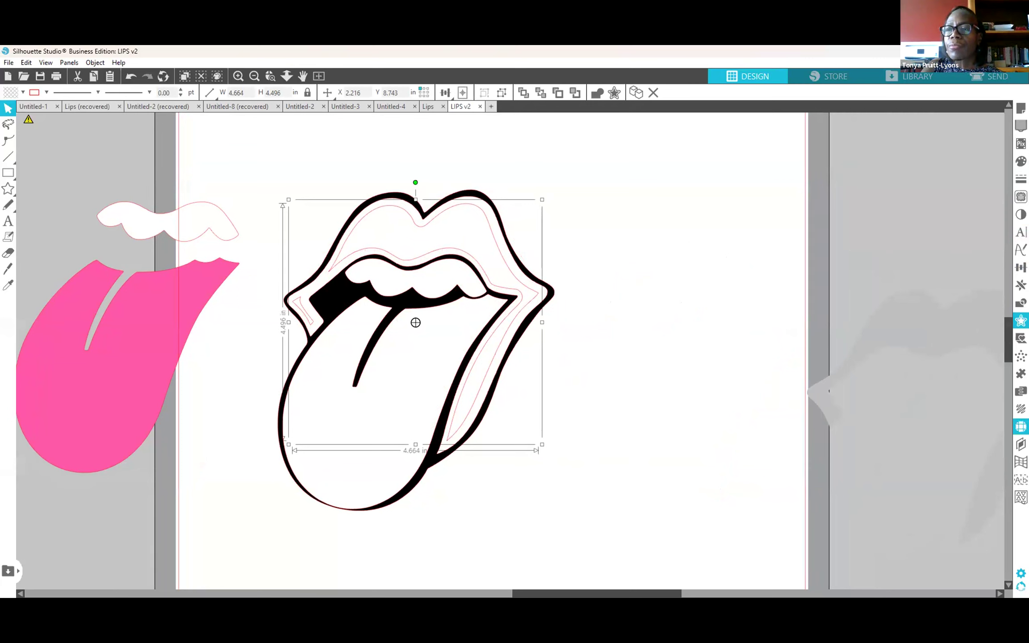
pyautogui.click(983, 162)
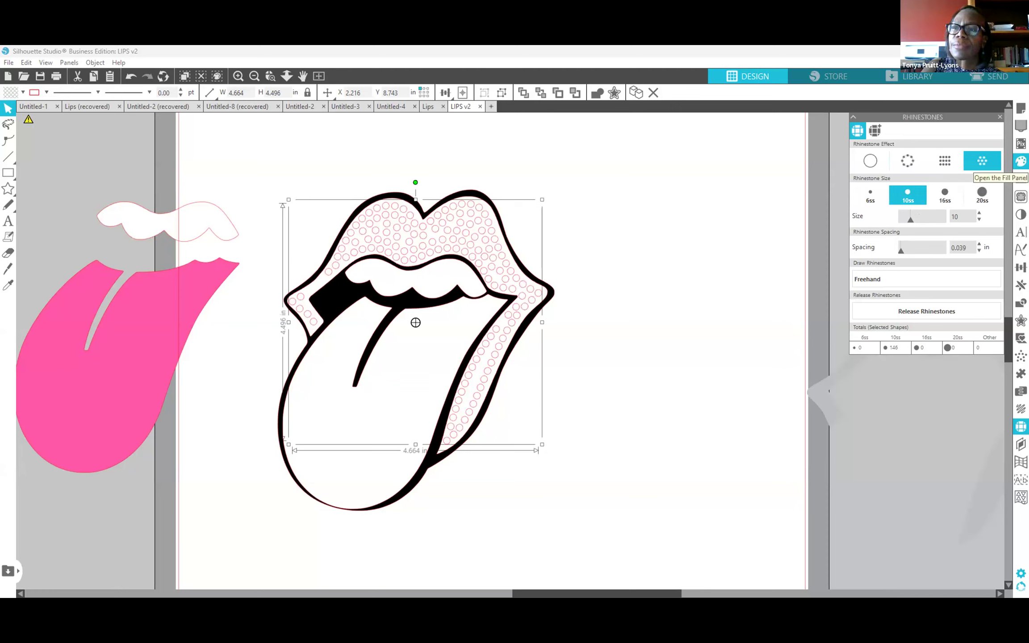
pyautogui.click(1021, 161)
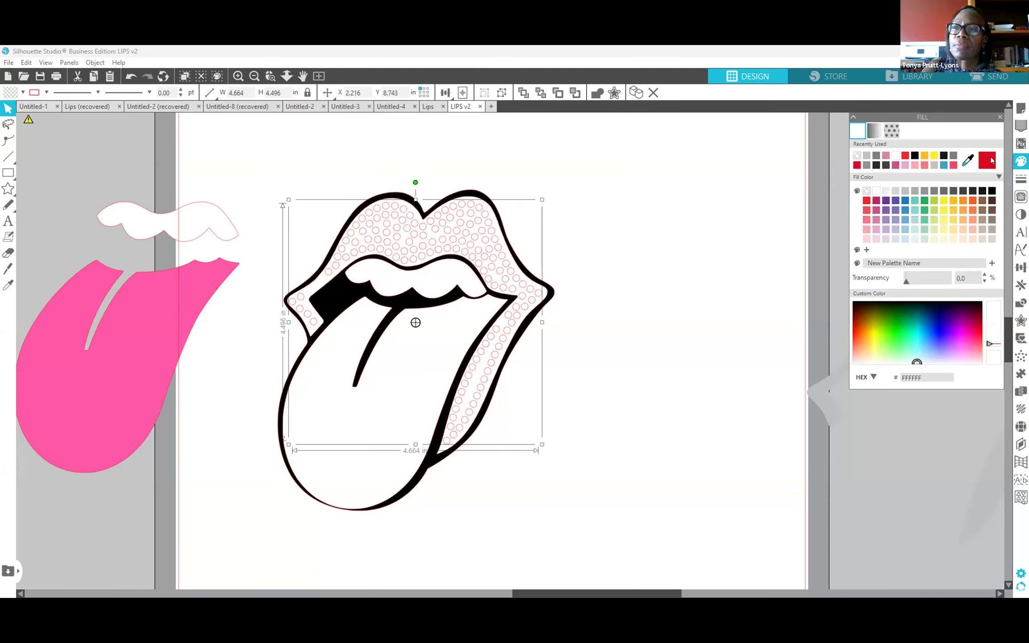
pyautogui.click(986, 162)
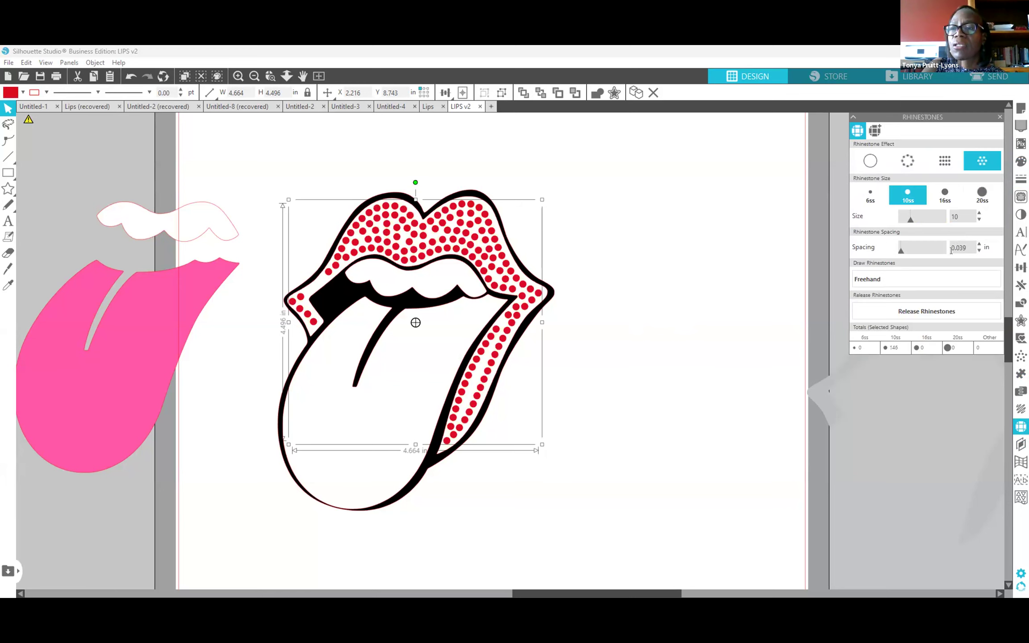
pyautogui.moveTo(959, 248); pyautogui.dragTo(971, 249)
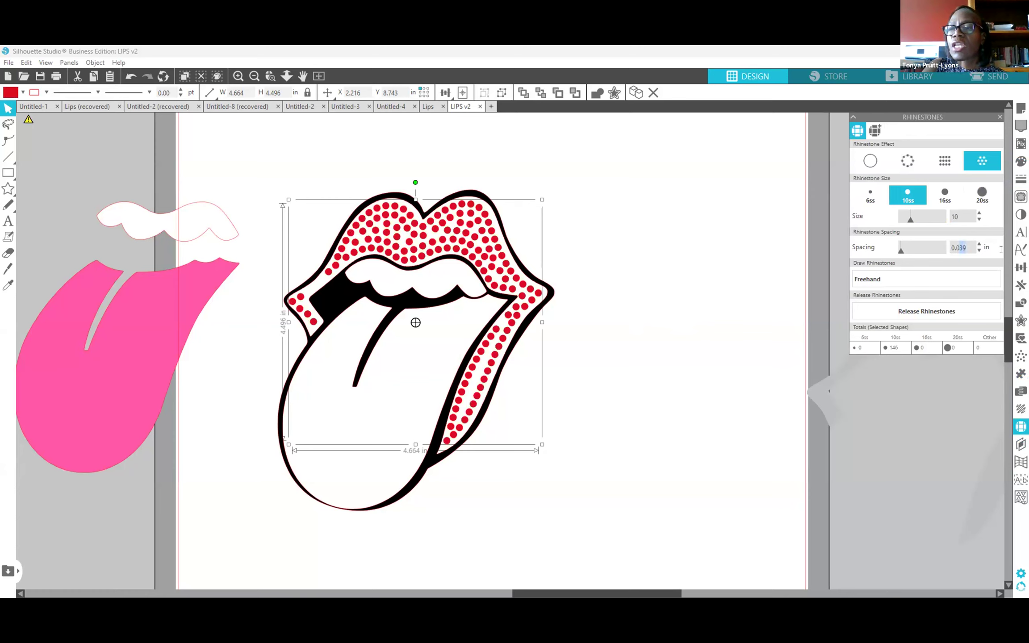
pyautogui.write('20')
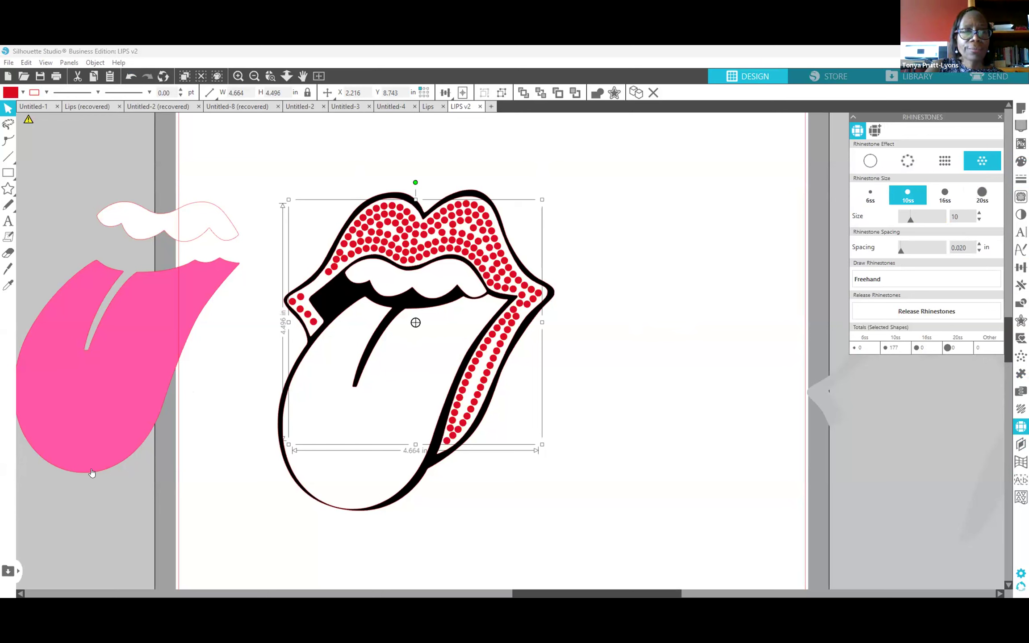
# Move the pink tongue shape onto the page beside the black lips artwork.
pyautogui.moveTo(92, 473); pyautogui.dragTo(634, 494)
pyautogui.click(831, 410)
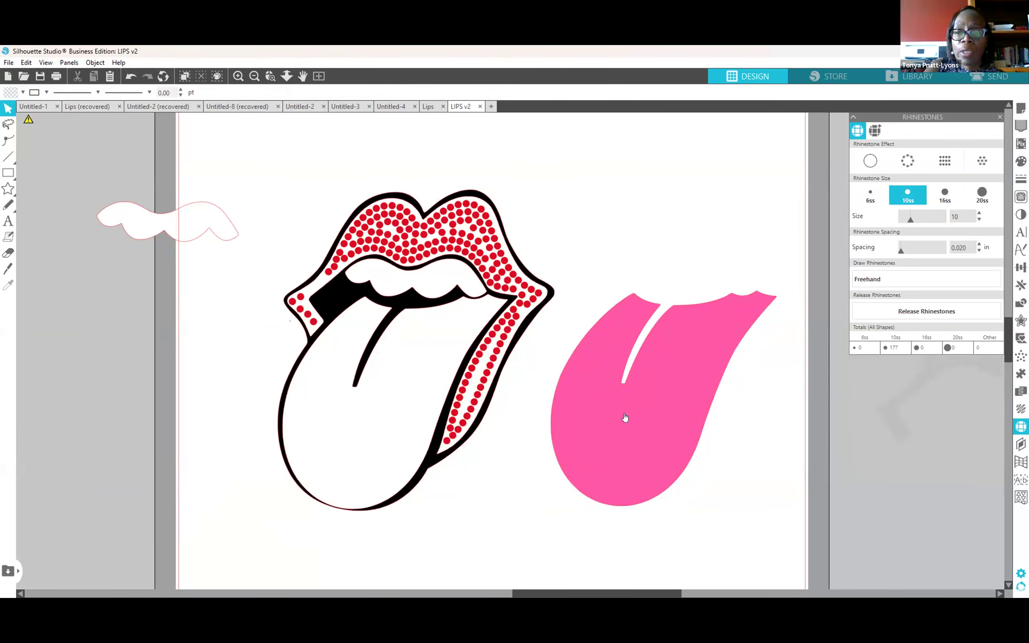
pyautogui.click(634, 452)
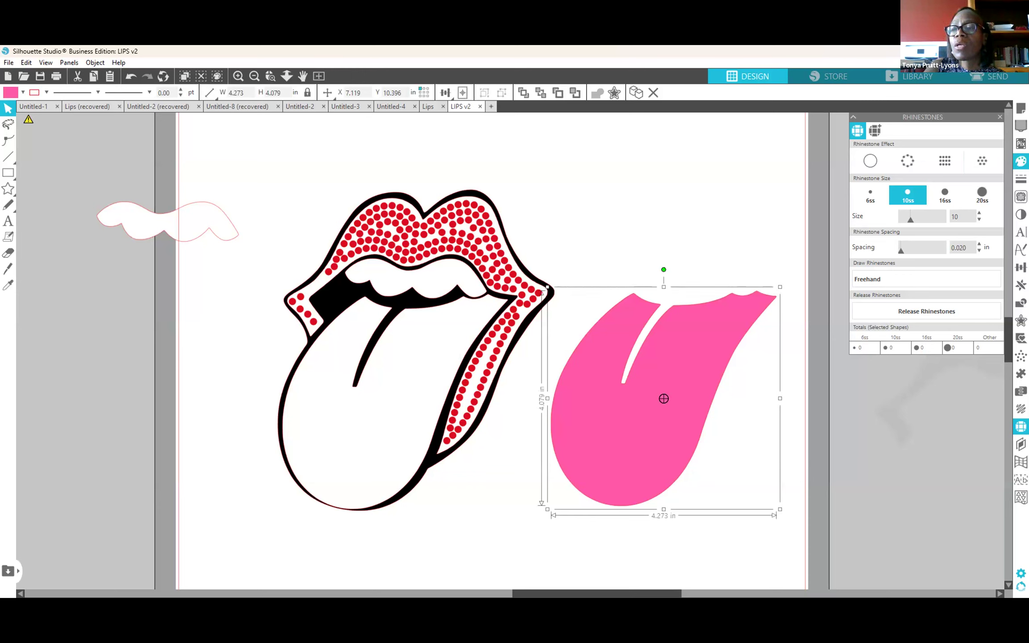
# Change the pink tongue's fill to light grey BFBFBF and make its line transparent.
pyautogui.click(1021, 162)
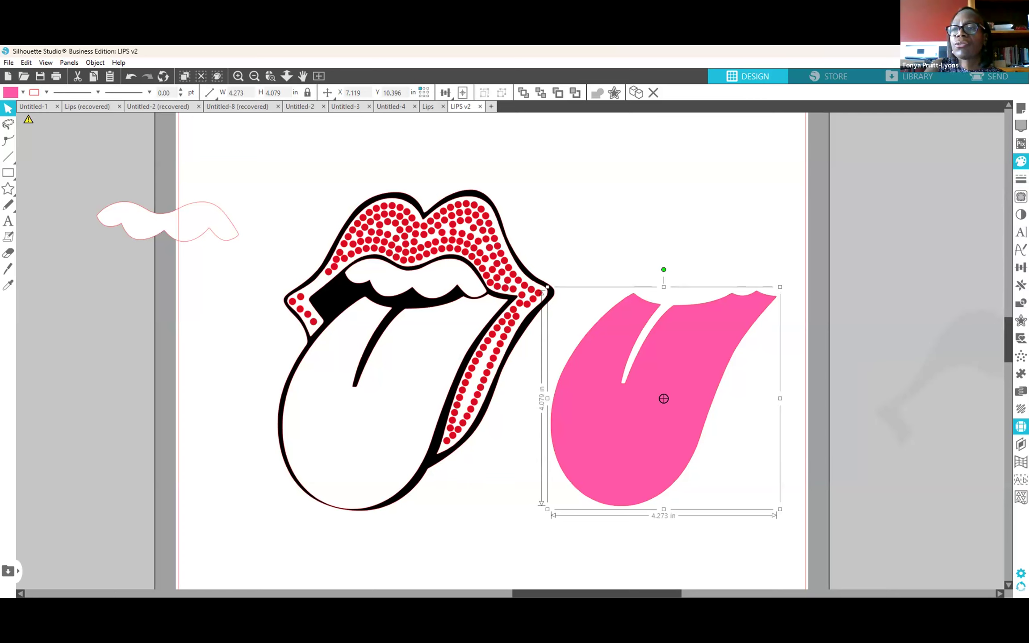
pyautogui.click(905, 191)
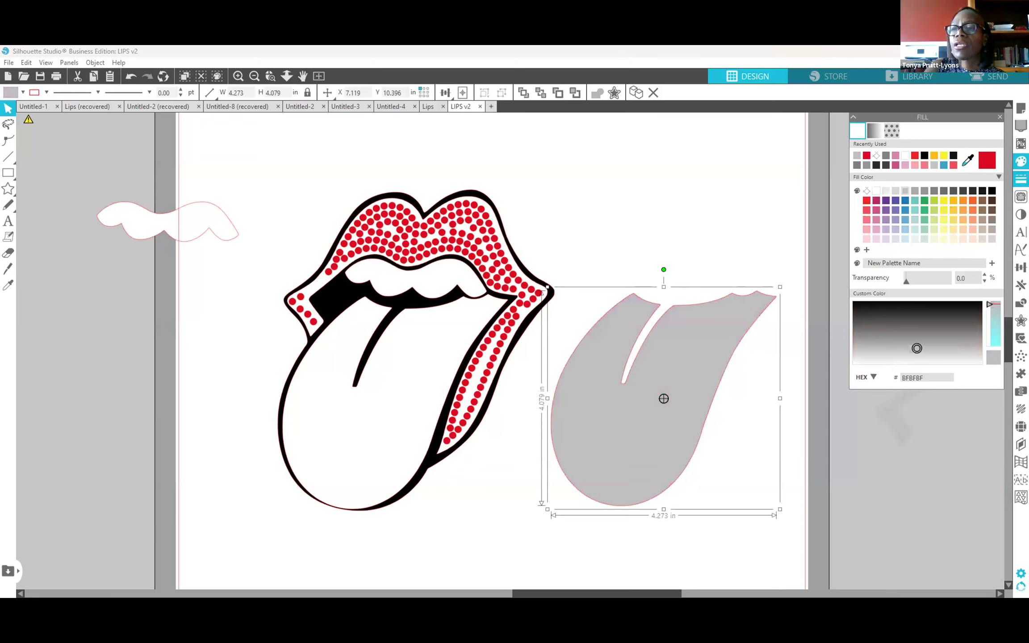
pyautogui.click(1021, 179)
pyautogui.click(877, 127)
pyautogui.click(877, 156)
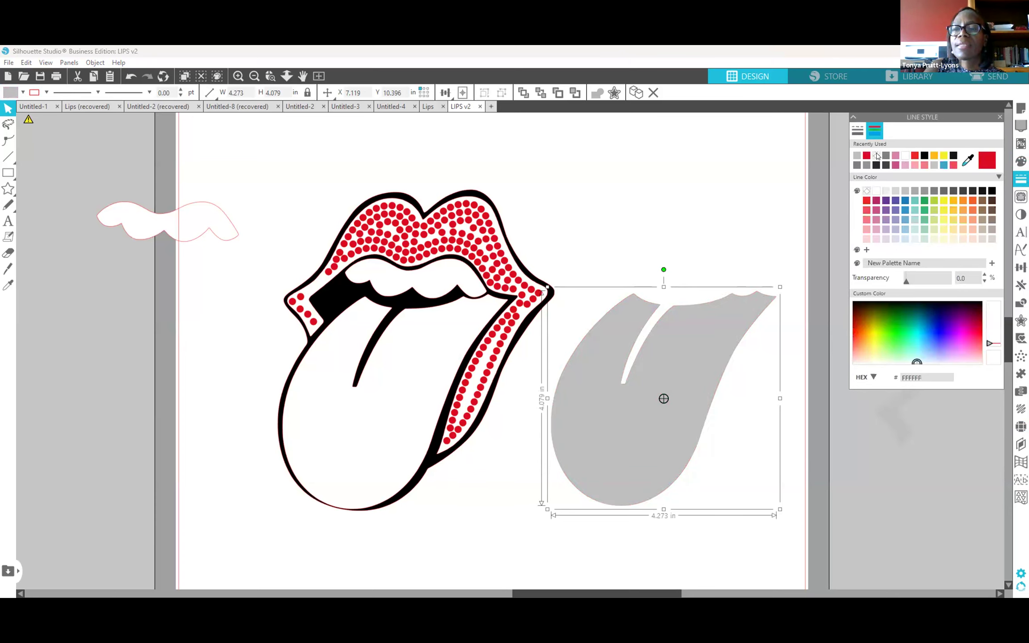
pyautogui.click(899, 430)
# Create a 0.130 in internal offset of the grey tongue with sharp corners.
pyautogui.click(676, 451)
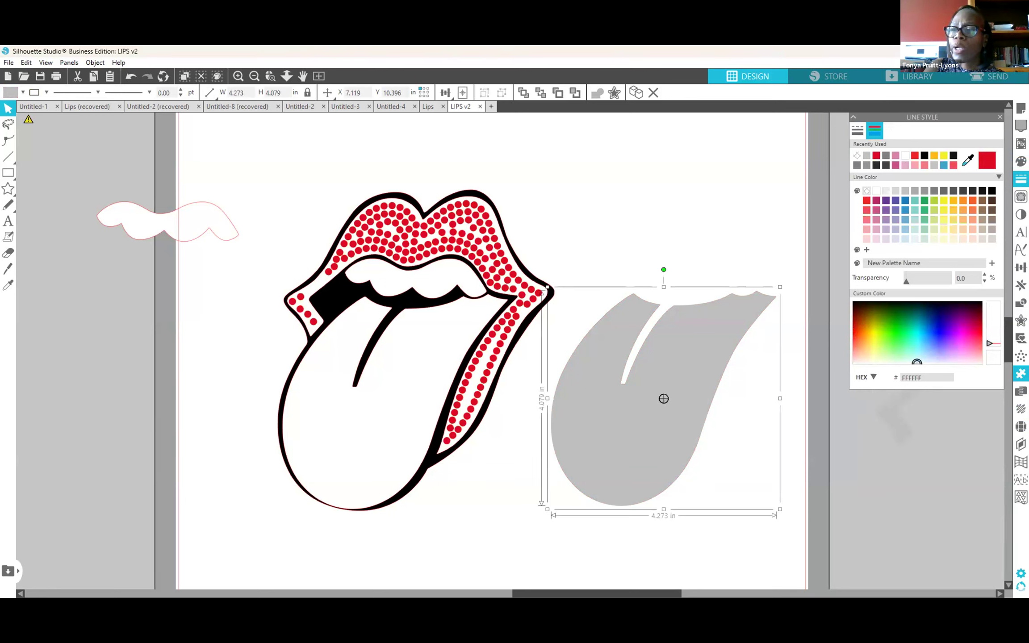
pyautogui.click(1021, 321)
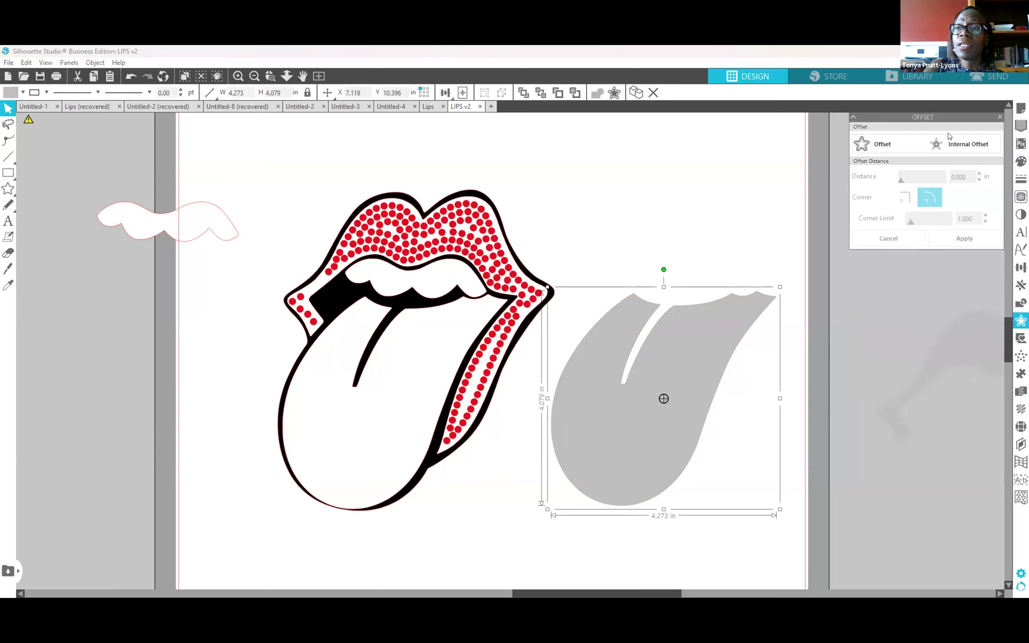
pyautogui.click(957, 144)
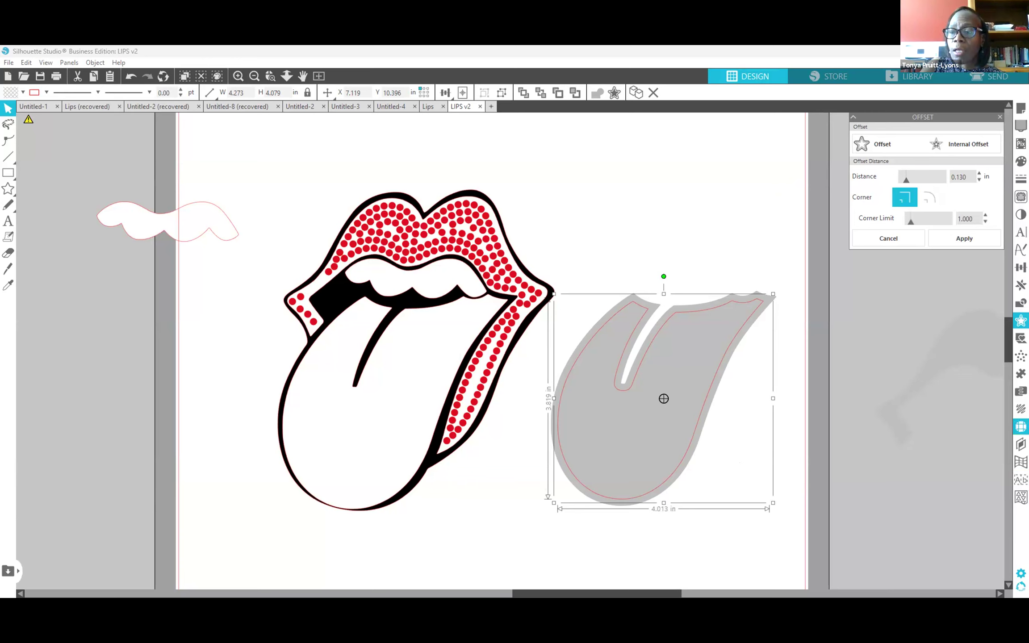
# Apply a Radial Fill of 10ss rhinestones with 0.020 in spacing to the tongue offset and colour the stones pink C75187.
pyautogui.click(1021, 427)
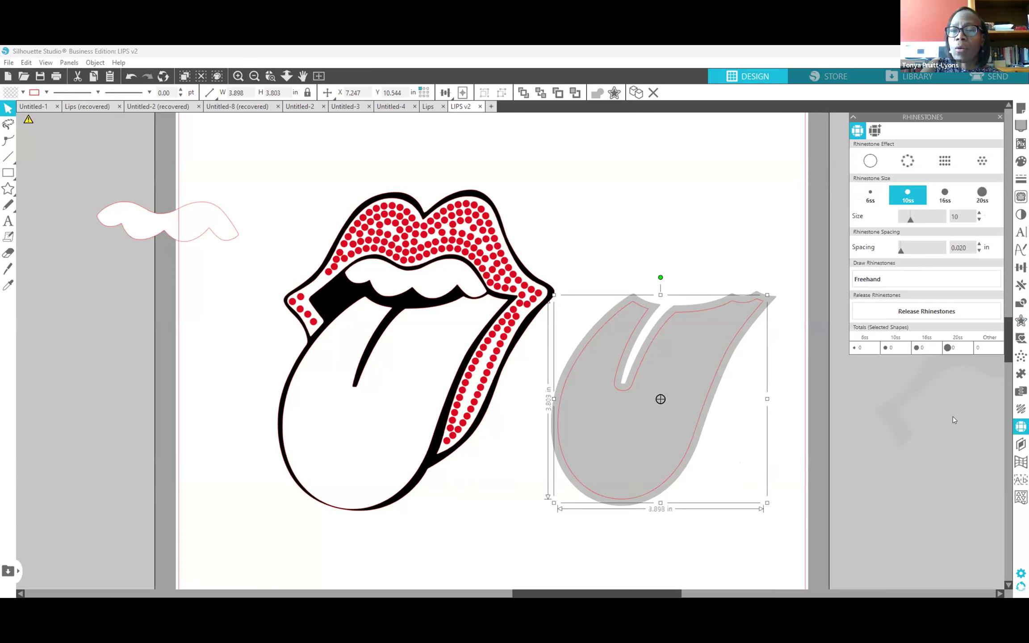
pyautogui.click(979, 163)
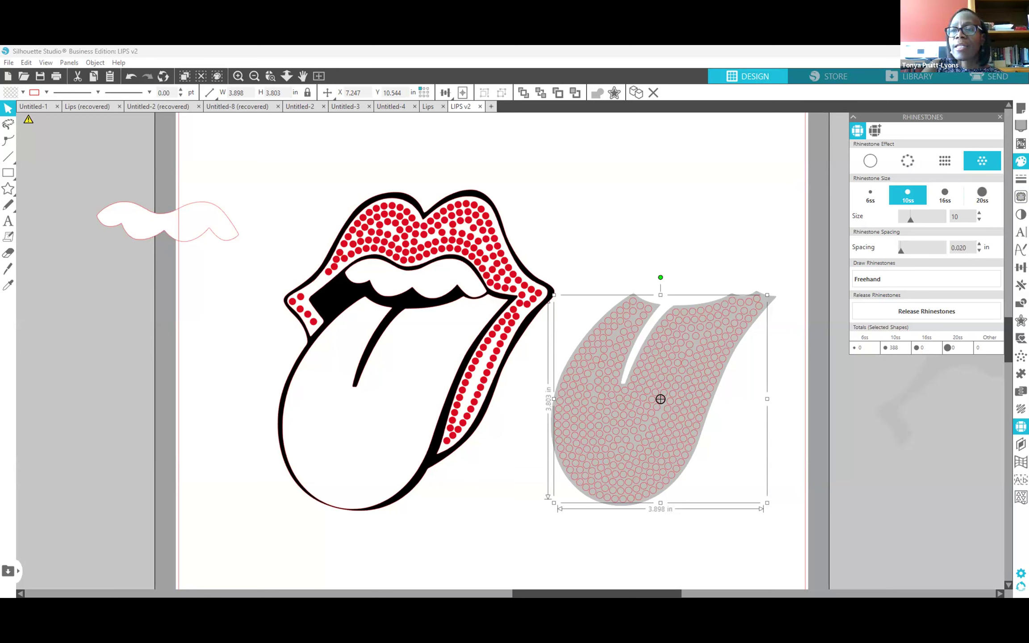
pyautogui.click(1022, 161)
pyautogui.click(895, 165)
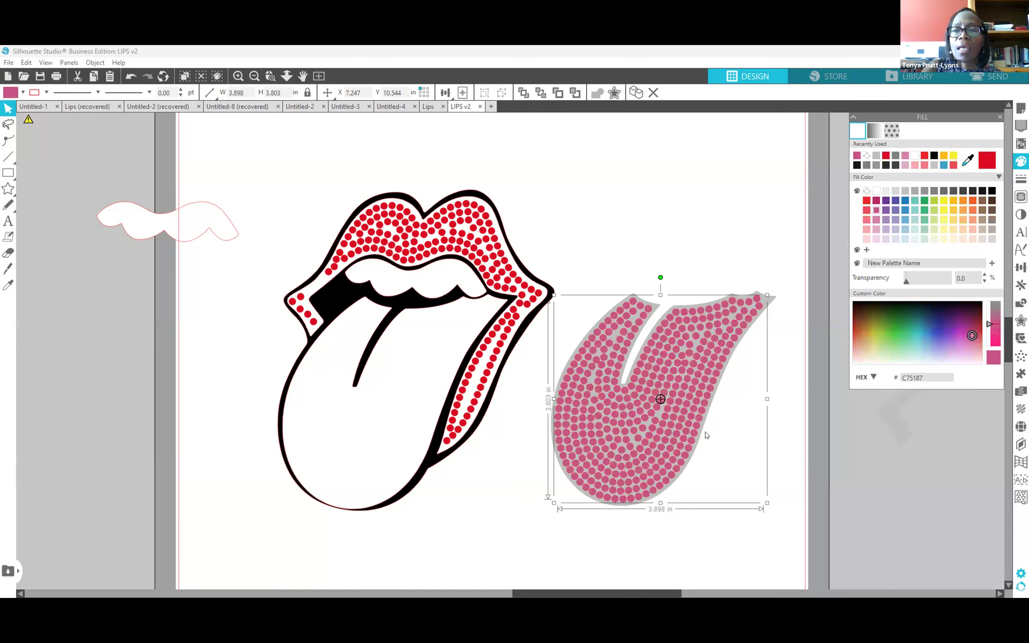
# Place the pink rhinestone tongue inside the black outline and move the grey tongue shape off the page.
pyautogui.moveTo(672, 413); pyautogui.dragTo(403, 414)
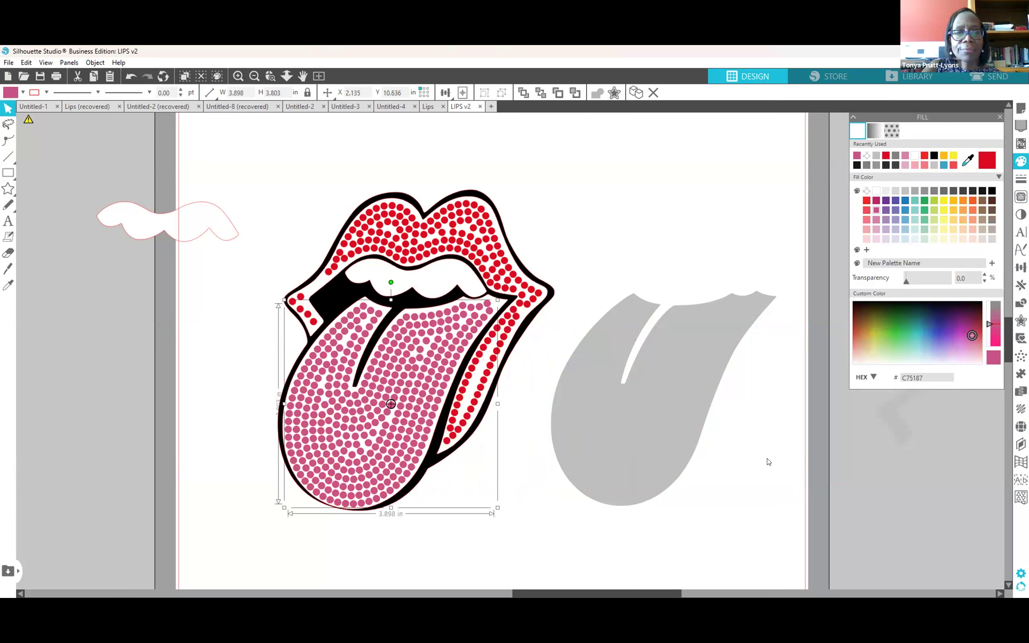
pyautogui.click(656, 416)
pyautogui.moveTo(656, 416); pyautogui.dragTo(978, 470)
pyautogui.click(664, 440)
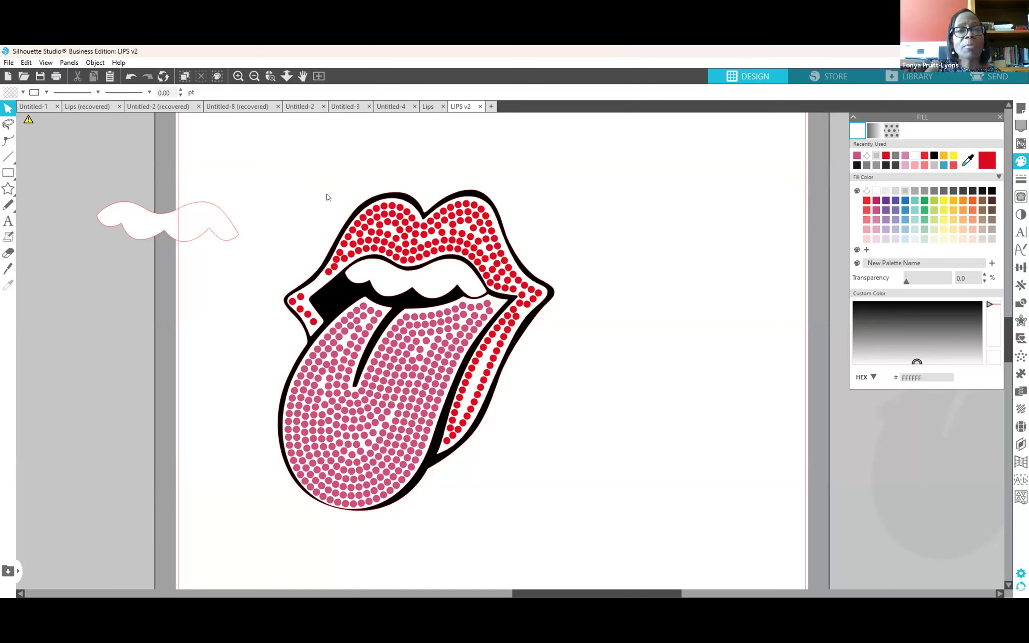
# Move the white teeth shape aside and enlarge the complete lips, tongue and rhinestone artwork to about 7.46 in wide.
pyautogui.moveTo(293, 166); pyautogui.dragTo(500, 451)
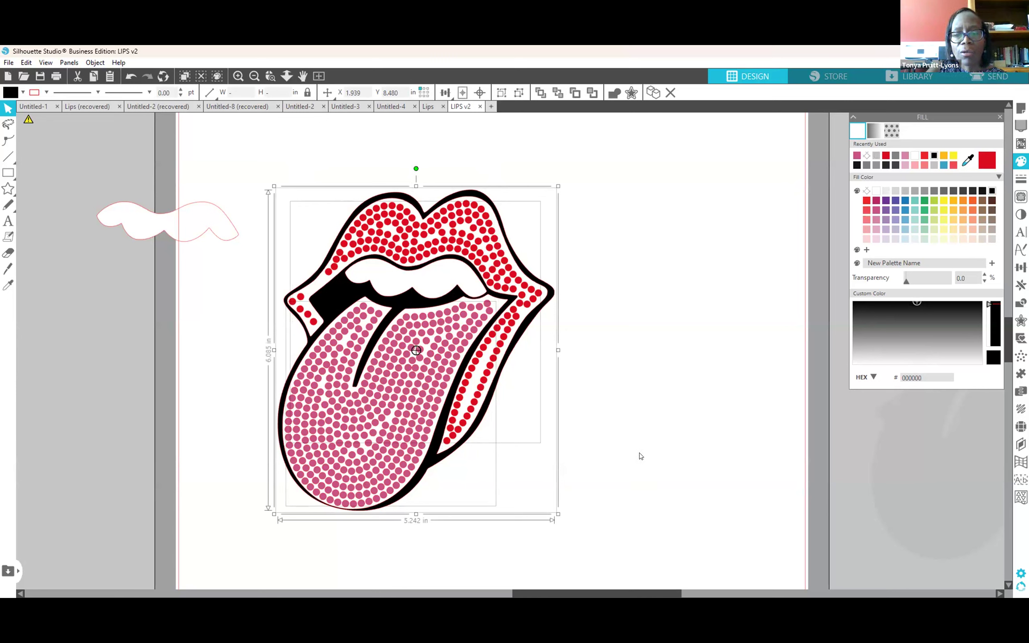
pyautogui.click(49, 233)
pyautogui.moveTo(49, 233); pyautogui.dragTo(84, 227)
pyautogui.click(193, 279)
pyautogui.moveTo(269, 116); pyautogui.dragTo(671, 627)
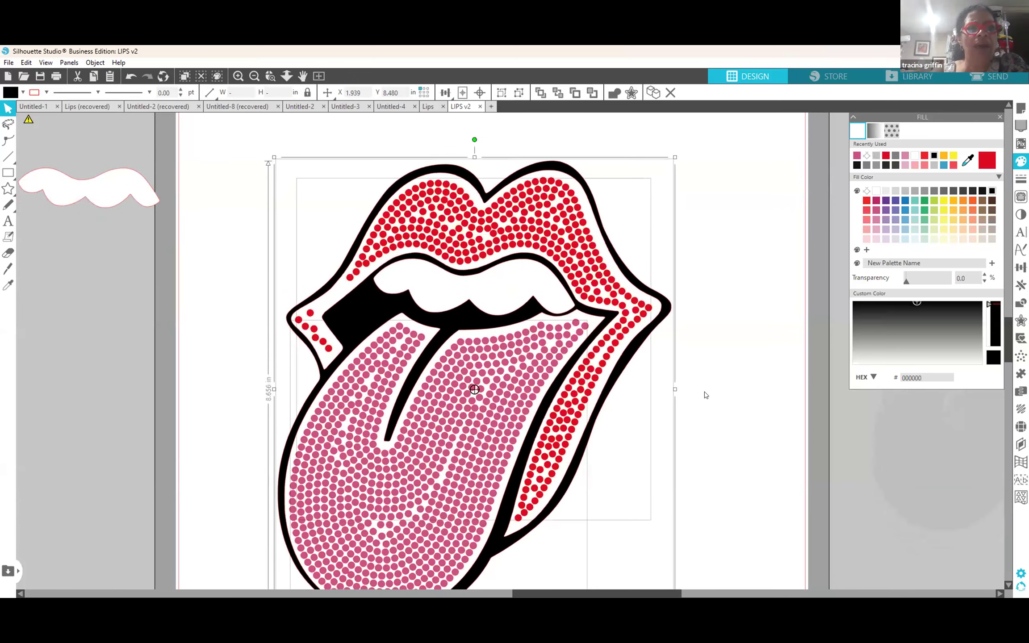
pyautogui.scroll(-2, 722, 395)
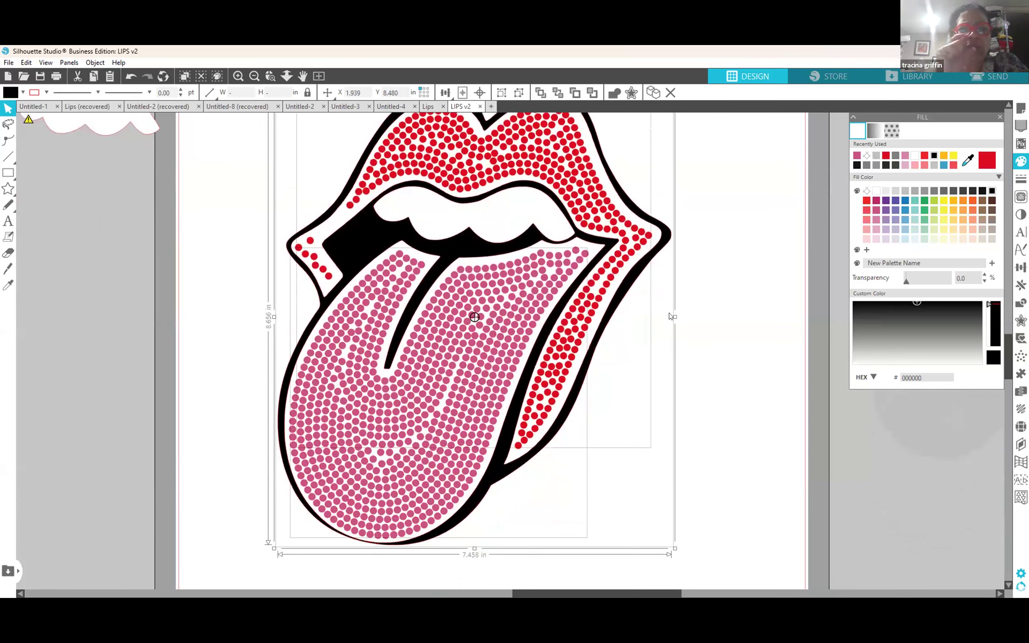
pyautogui.scroll(-1, 674, 322)
pyautogui.scroll(-1, 674, 323)
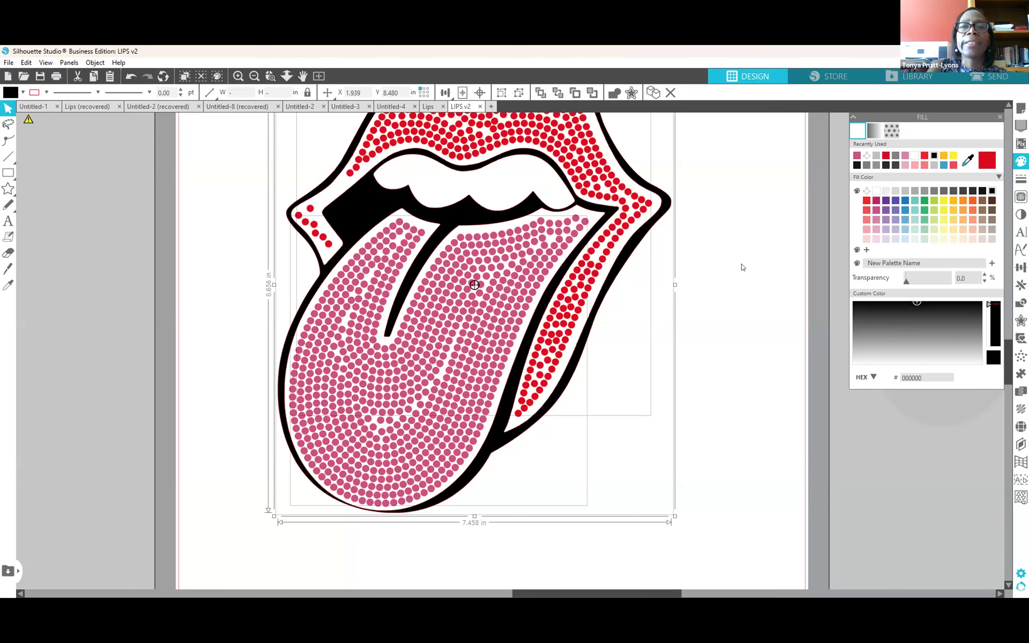
# Move the off-page white teeth shape farther away from the page.
pyautogui.scroll(2, 741, 266)
pyautogui.scroll(1, 742, 266)
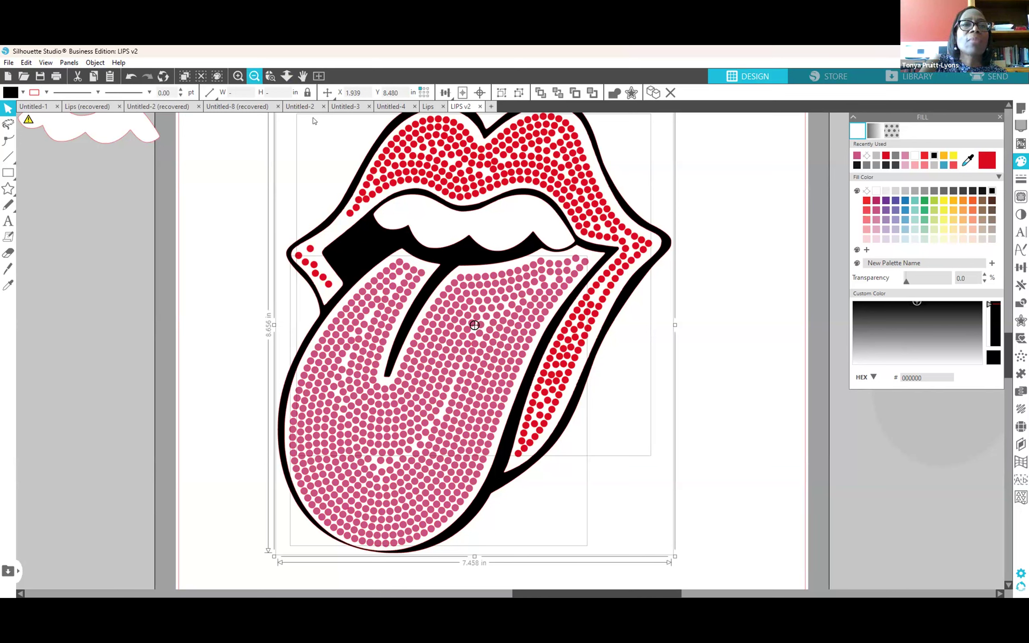
pyautogui.scroll(1, 314, 121)
pyautogui.scroll(-2, 314, 121)
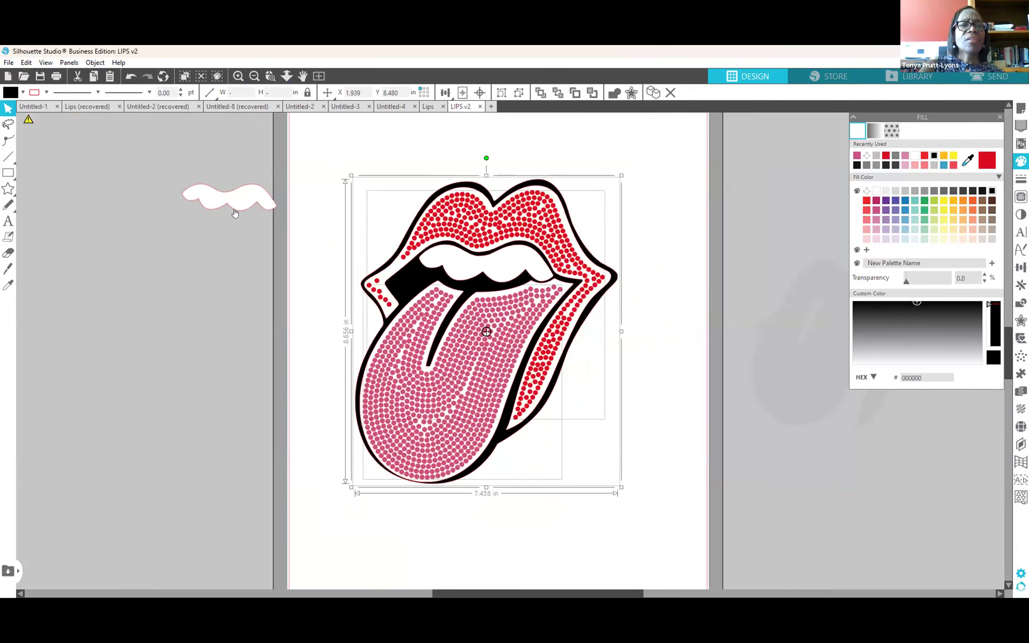
pyautogui.moveTo(229, 206); pyautogui.dragTo(140, 227)
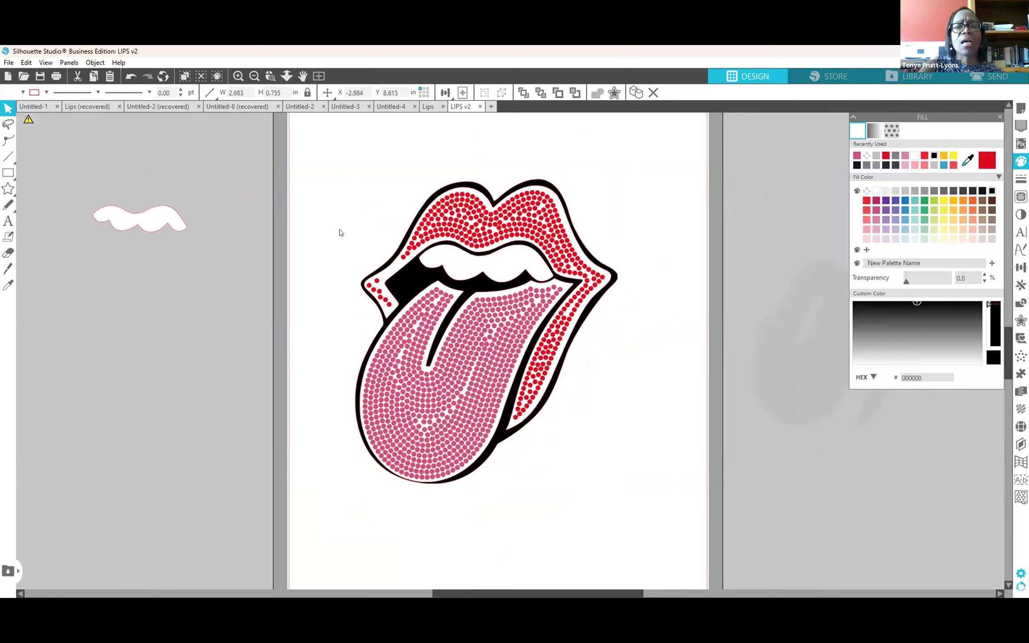
pyautogui.click(362, 439)
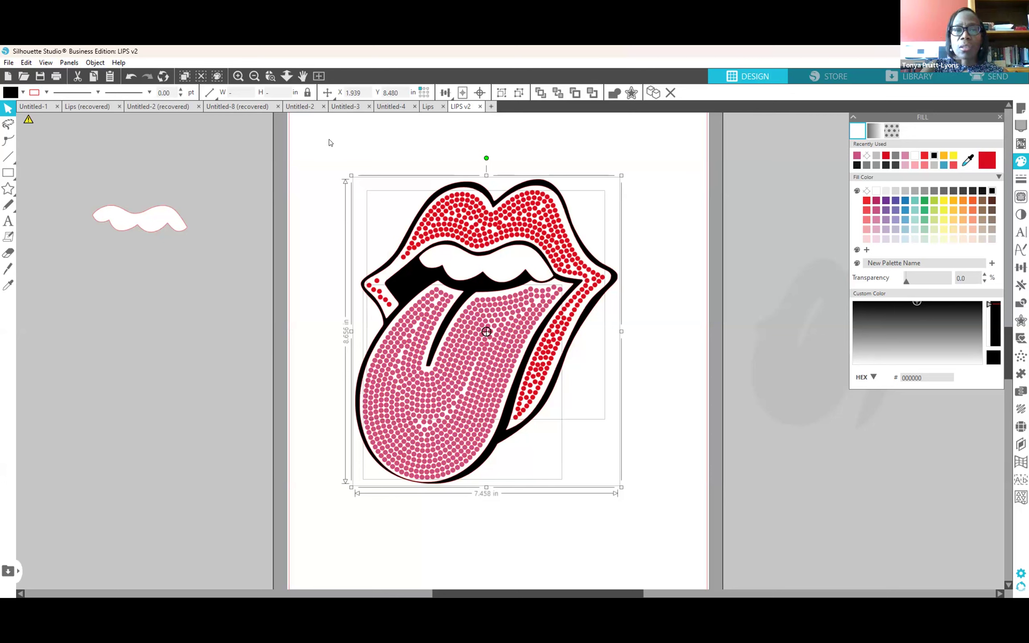
# Enlarge the complete lips and tongue rhinestone artwork to about 9.26 in wide and move it higher on the page.
pyautogui.click(324, 153)
pyautogui.moveTo(324, 153); pyautogui.dragTo(643, 515)
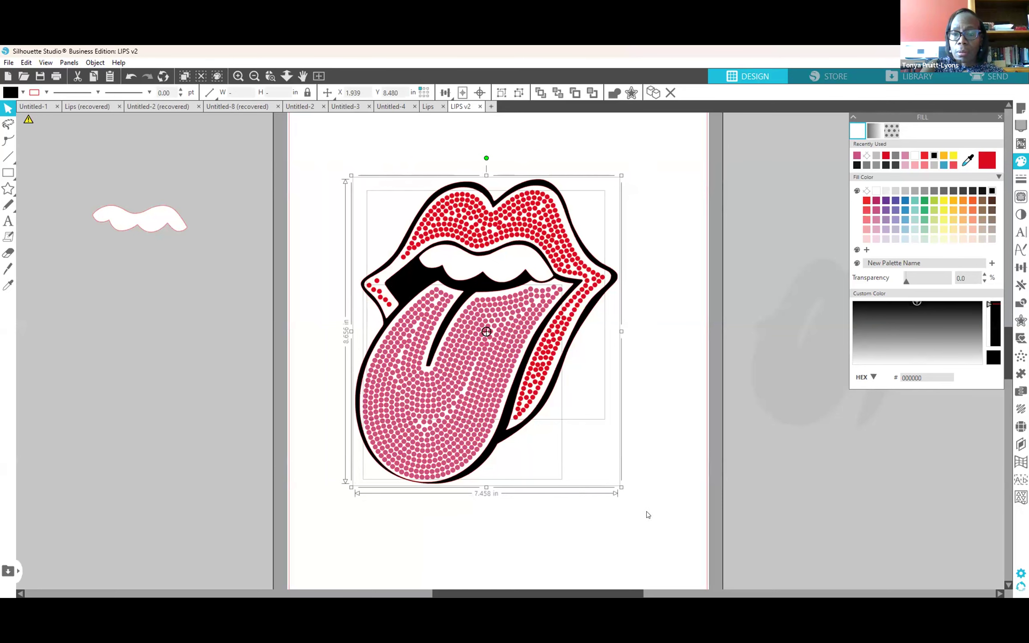
pyautogui.moveTo(651, 513); pyautogui.dragTo(679, 554)
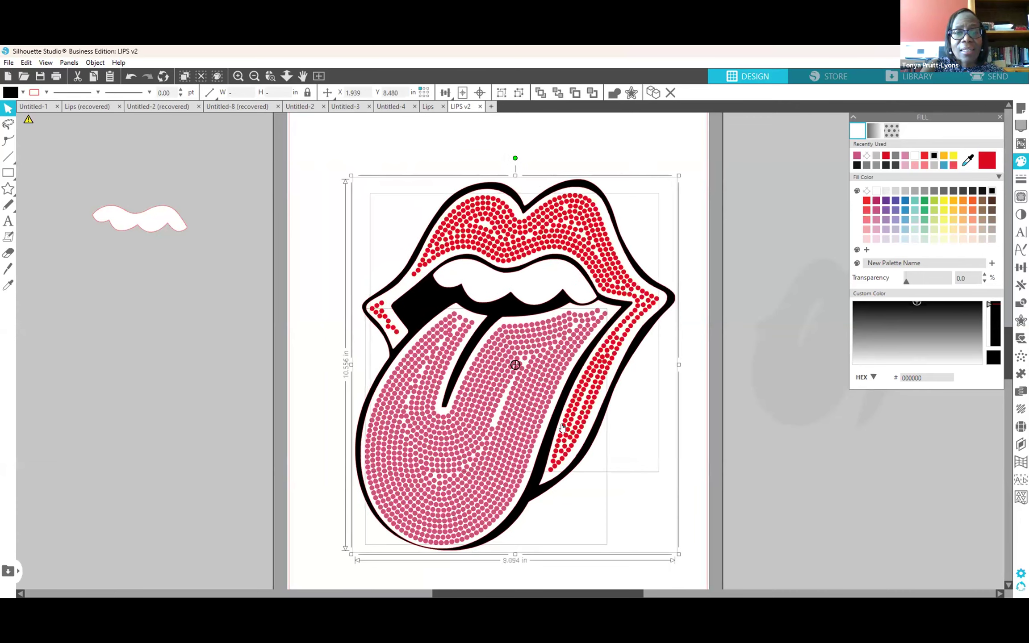
pyautogui.moveTo(563, 428); pyautogui.dragTo(552, 395)
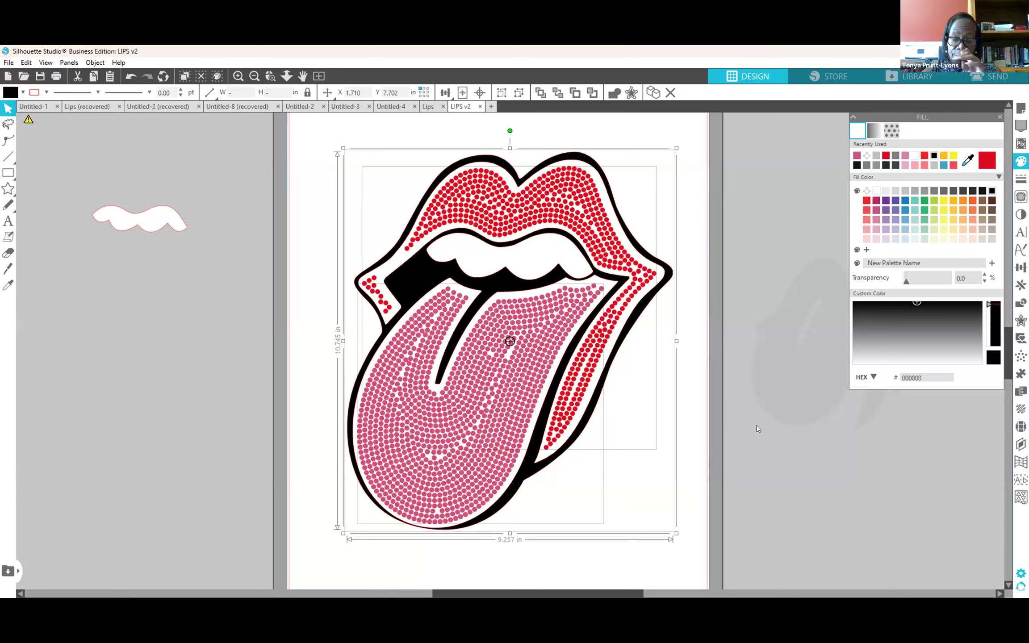
pyautogui.click(725, 428)
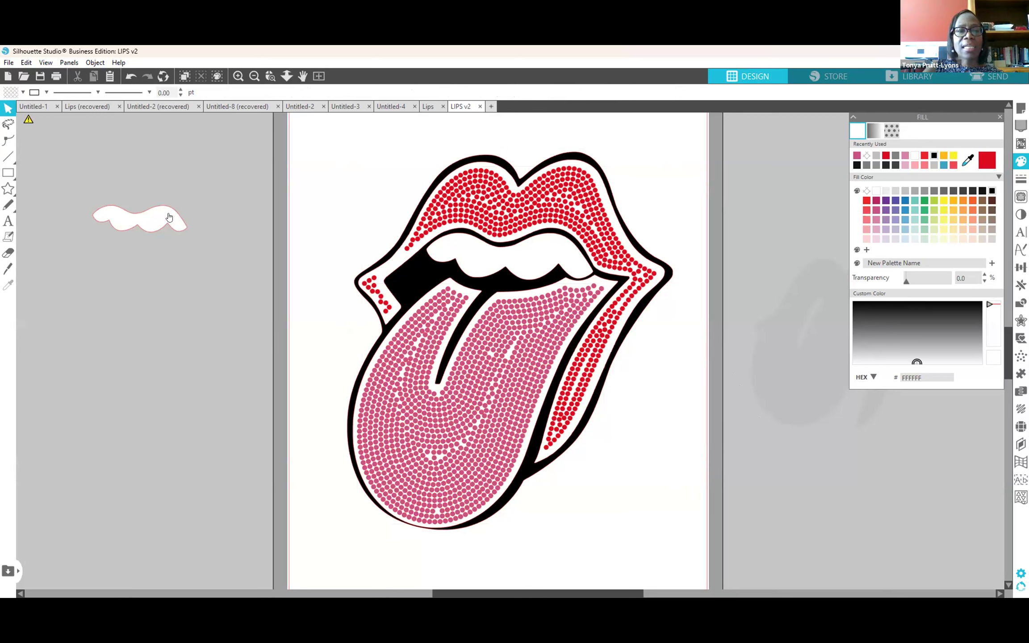
# Move the white teeth shape lower beside the page and fill it with orange-yellow FDBA1B.
pyautogui.moveTo(160, 231); pyautogui.dragTo(207, 330)
pyautogui.click(208, 336)
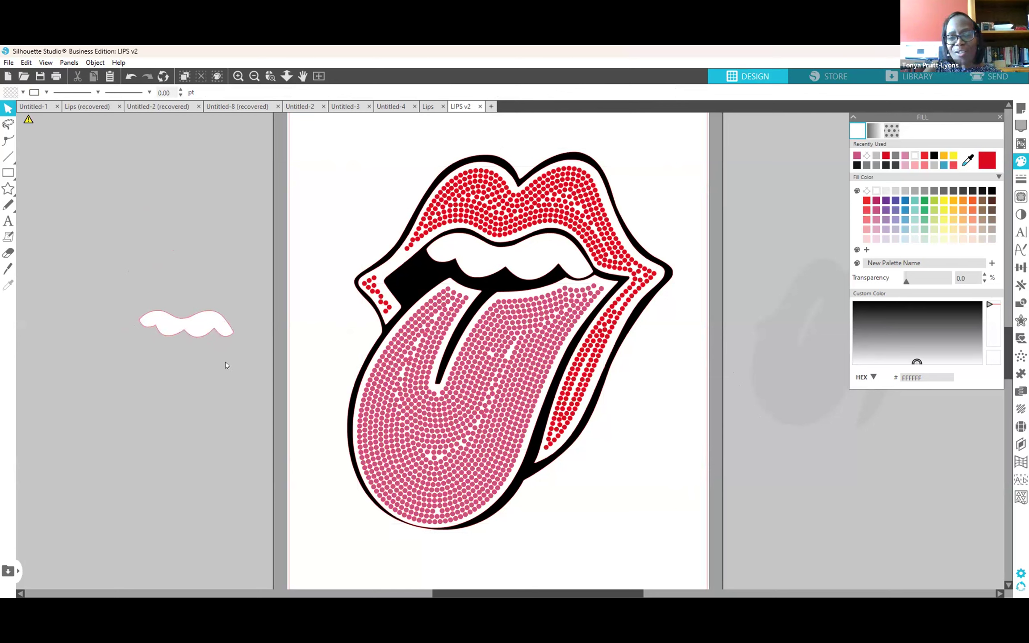
pyautogui.moveTo(225, 328); pyautogui.dragTo(183, 328)
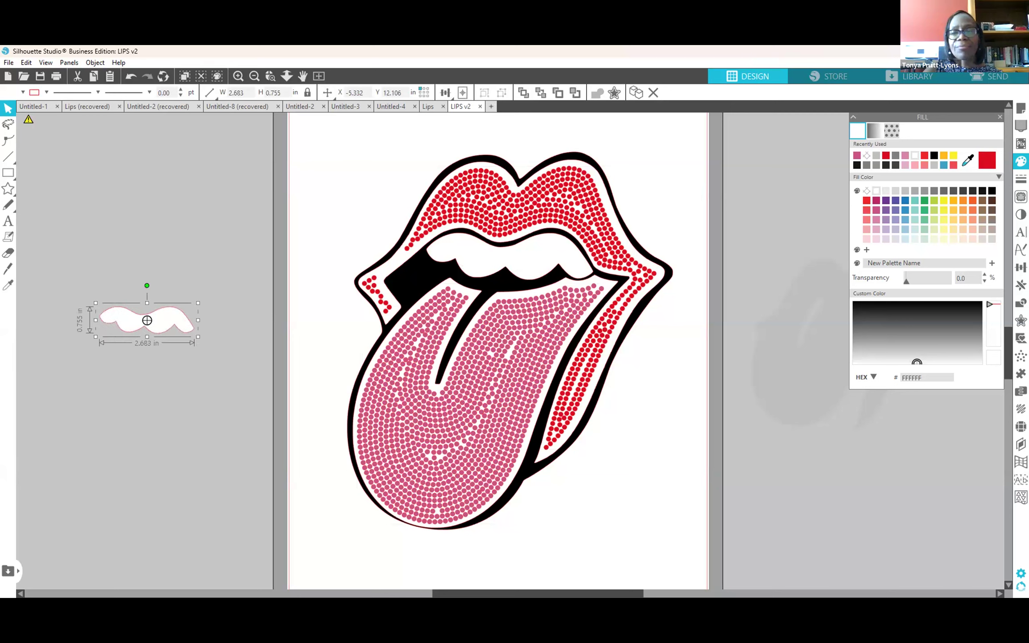
pyautogui.click(944, 155)
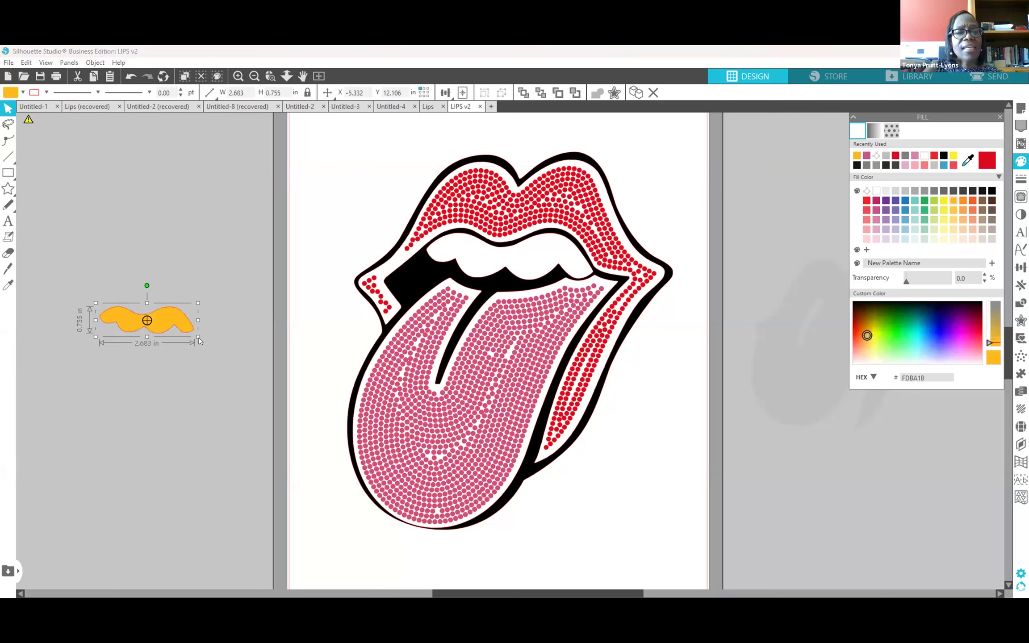
# Try enlarging the orange-yellow teeth shape to about 4.5 in wide to fit the mouth opening, and move it back beside the page.
pyautogui.moveTo(196, 333); pyautogui.dragTo(262, 398)
pyautogui.moveTo(217, 343); pyautogui.dragTo(547, 267)
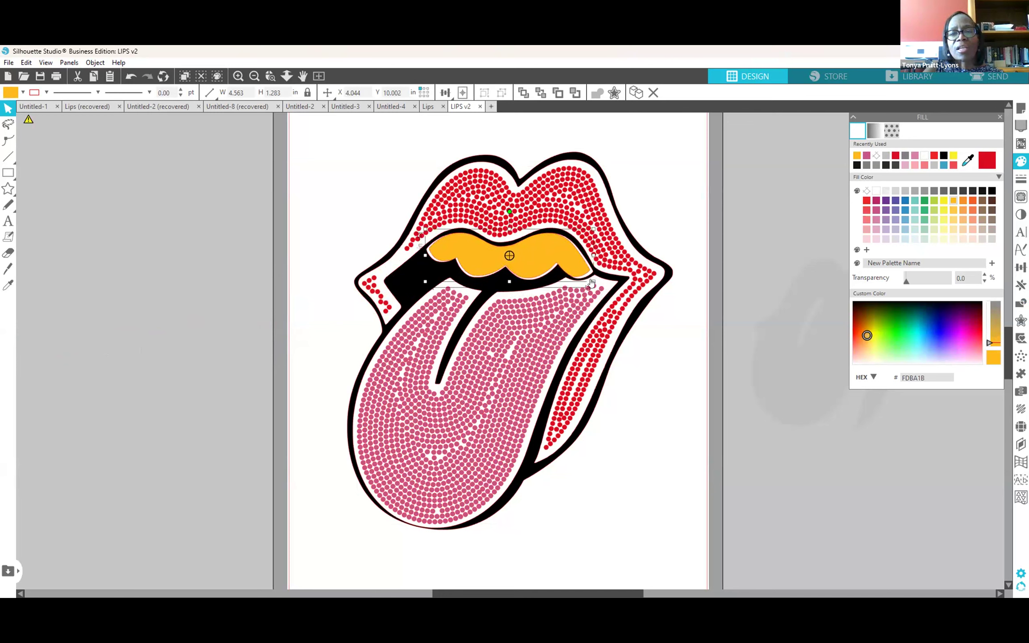
pyautogui.moveTo(594, 280); pyautogui.dragTo(592, 279)
pyautogui.moveTo(540, 255); pyautogui.dragTo(141, 307)
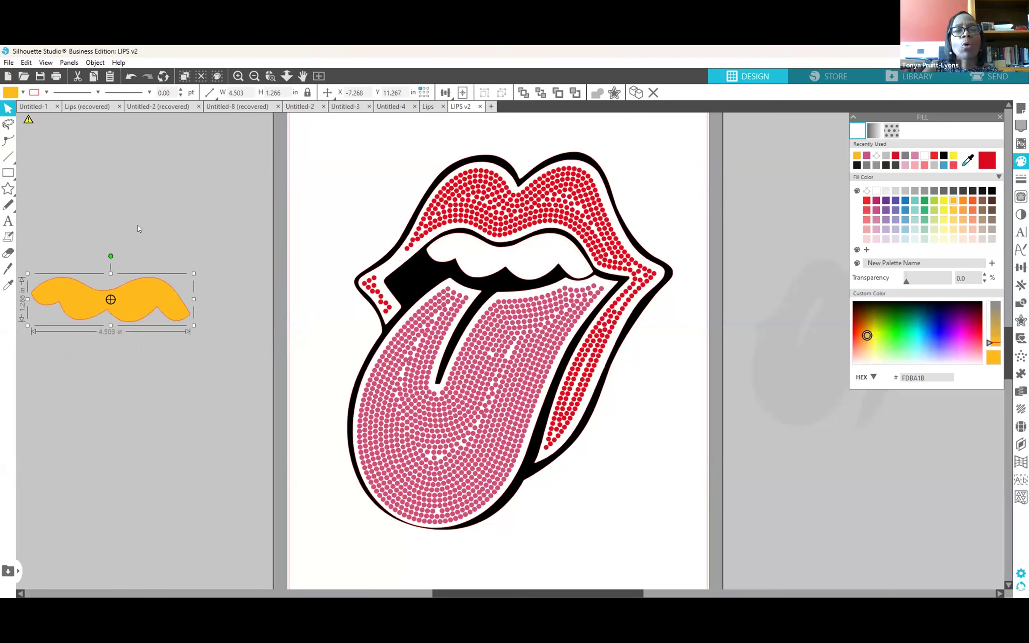
# Undo the teeth shape's resizing, recolouring and moves along with the artwork enlargements beyond about 7.46 in wide.
pyautogui.click(129, 76)
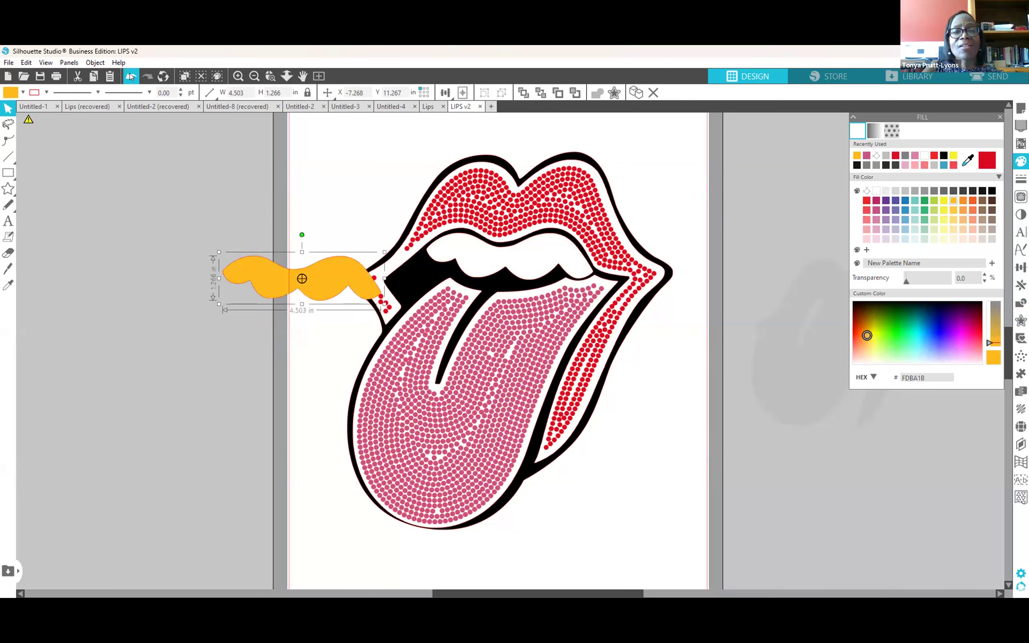
pyautogui.click(130, 76)
pyautogui.click(130, 75)
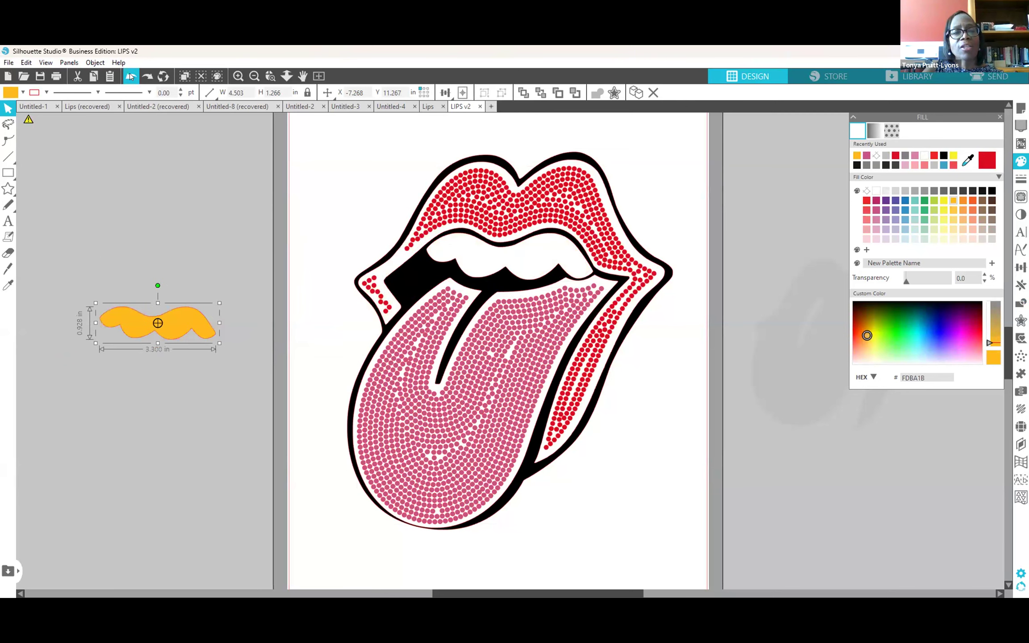
pyautogui.click(130, 75)
pyautogui.click(130, 75)
pyautogui.click(130, 75)
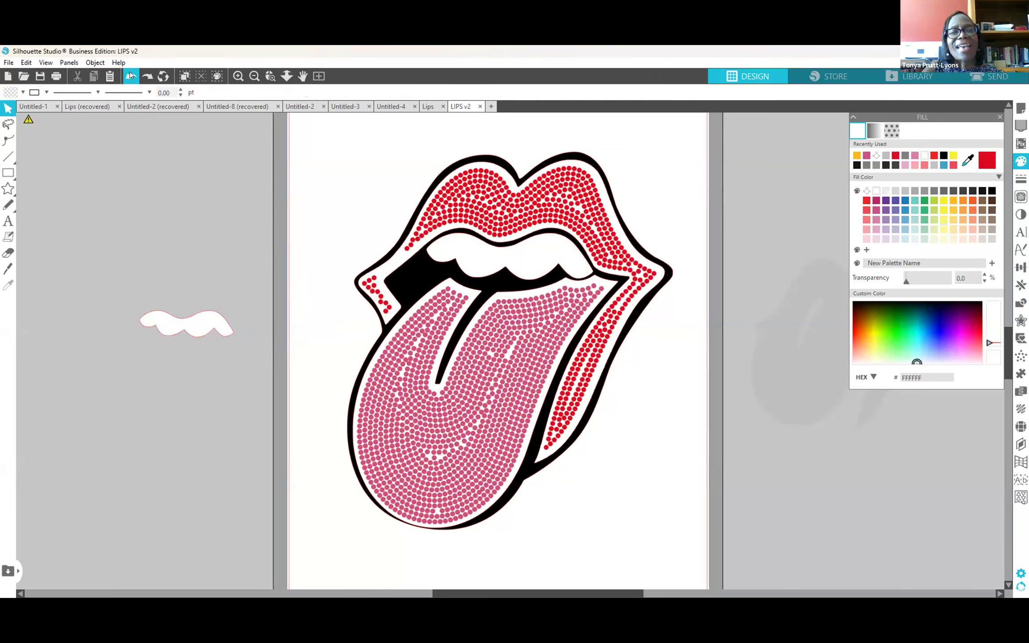
pyautogui.click(130, 76)
pyautogui.click(130, 76)
pyautogui.click(130, 75)
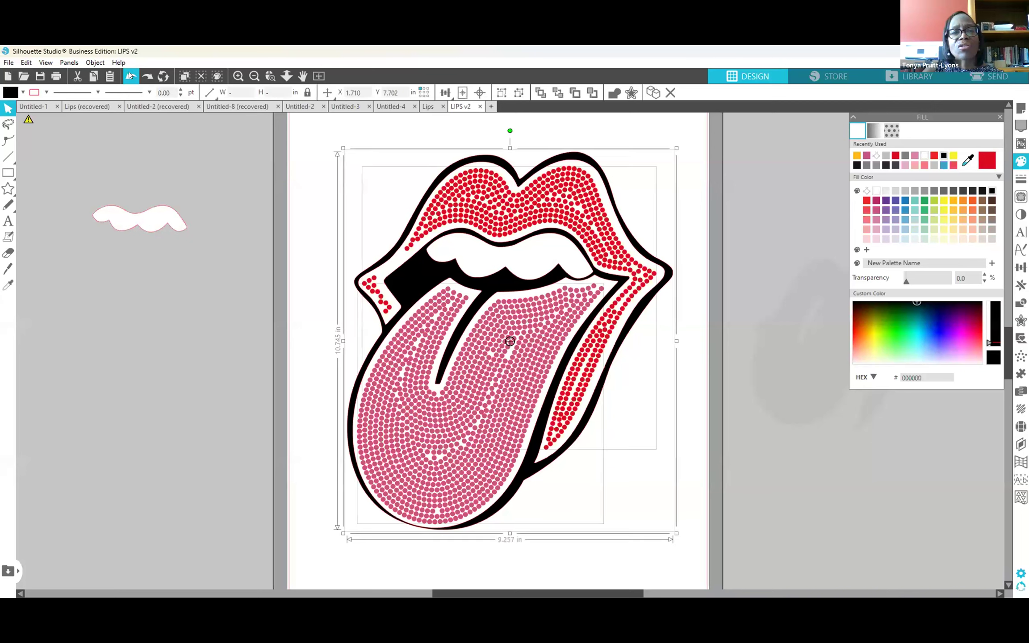
pyautogui.click(129, 73)
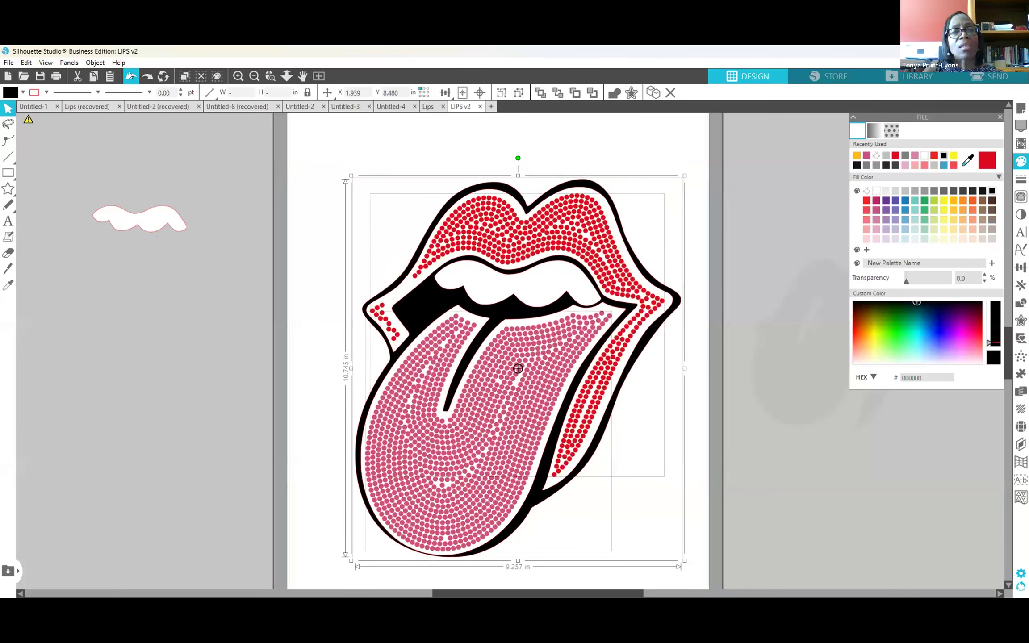
pyautogui.click(129, 73)
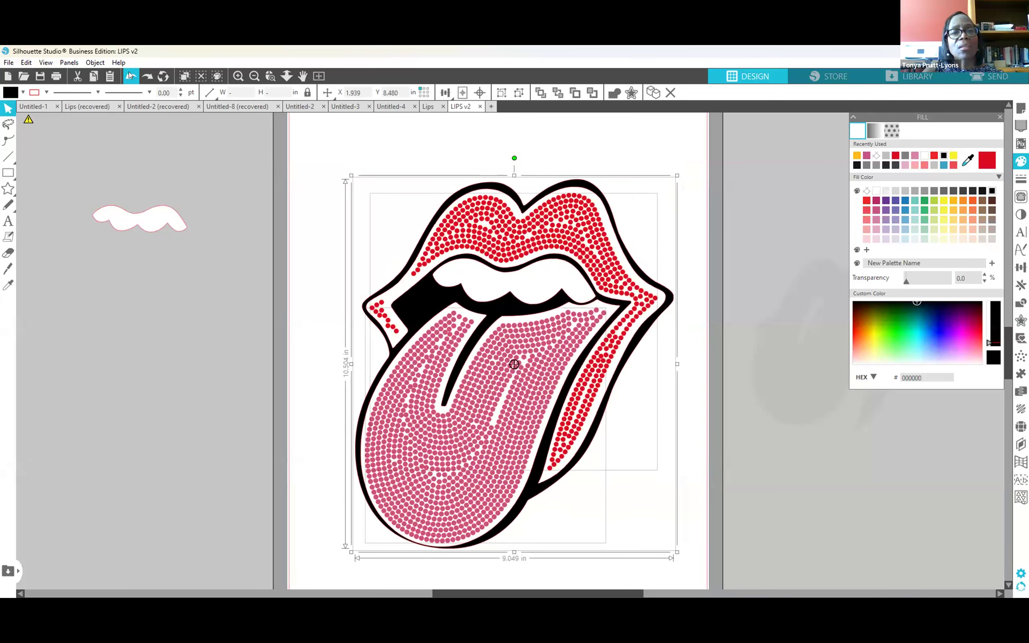
pyautogui.click(129, 75)
pyautogui.click(127, 76)
pyautogui.click(127, 75)
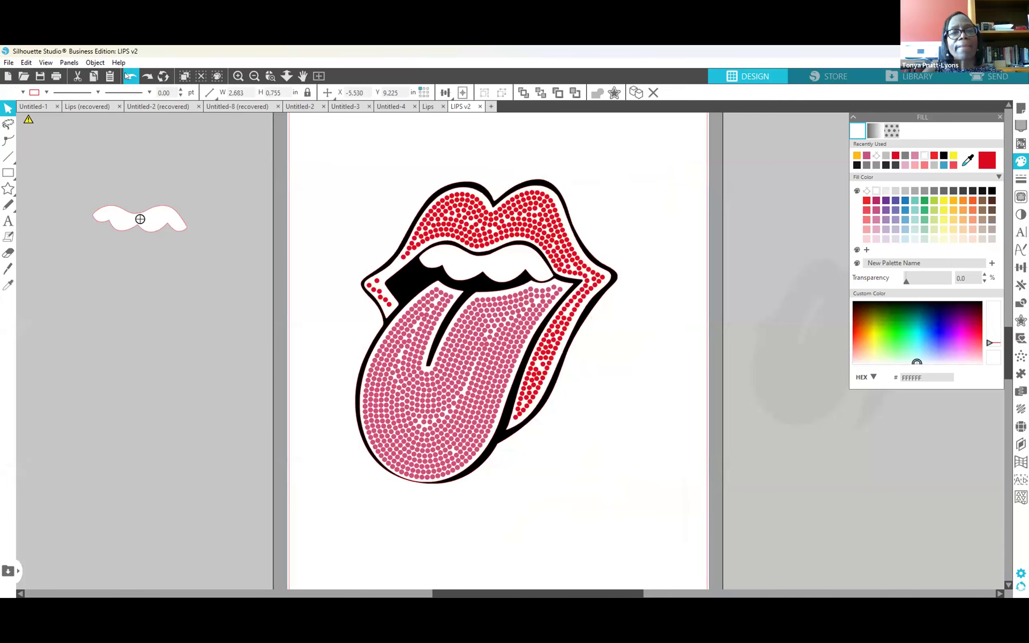
pyautogui.click(127, 75)
pyautogui.click(127, 75)
pyautogui.click(127, 76)
pyautogui.click(127, 76)
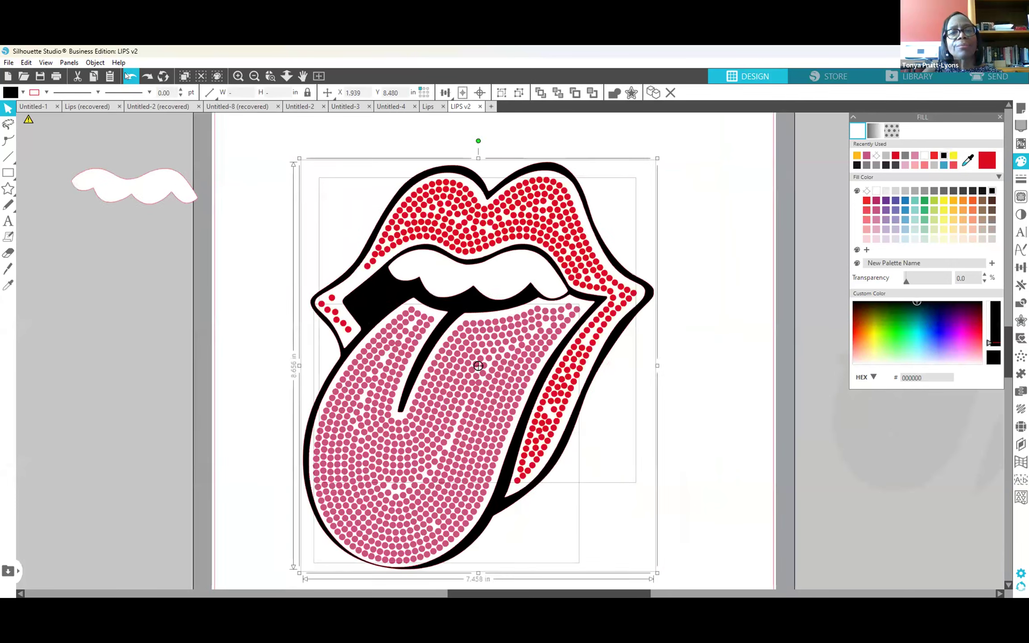
# Undo the remaining artwork enlargement, leaving the pink tongue rhinestones inside the black outline and the grey tongue shape removed.
pyautogui.click(127, 75)
pyautogui.click(132, 76)
pyautogui.click(132, 75)
pyautogui.click(133, 75)
pyautogui.click(132, 76)
pyautogui.click(132, 76)
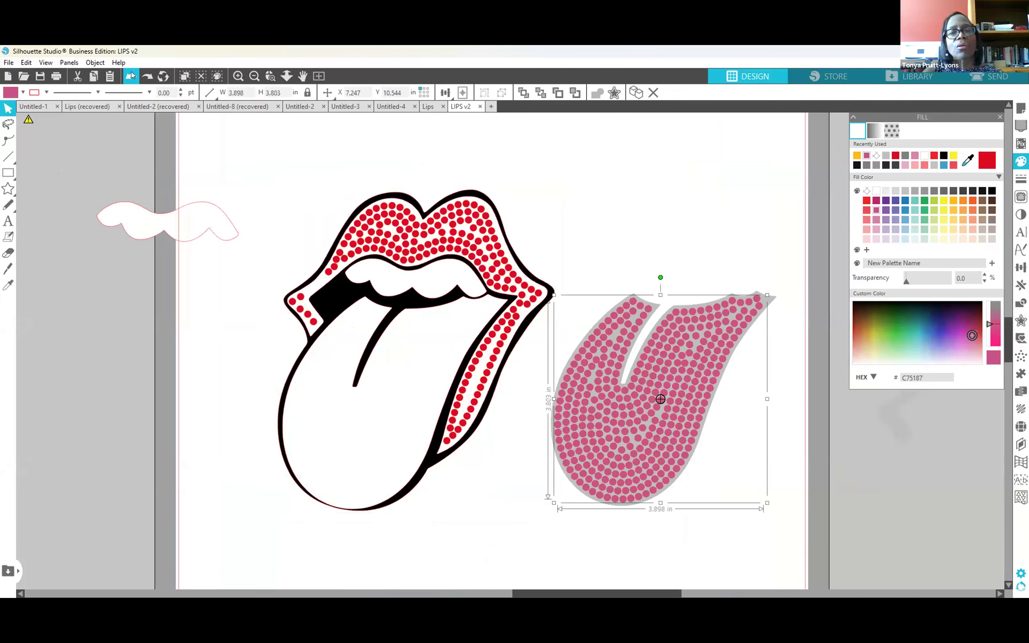
pyautogui.click(148, 76)
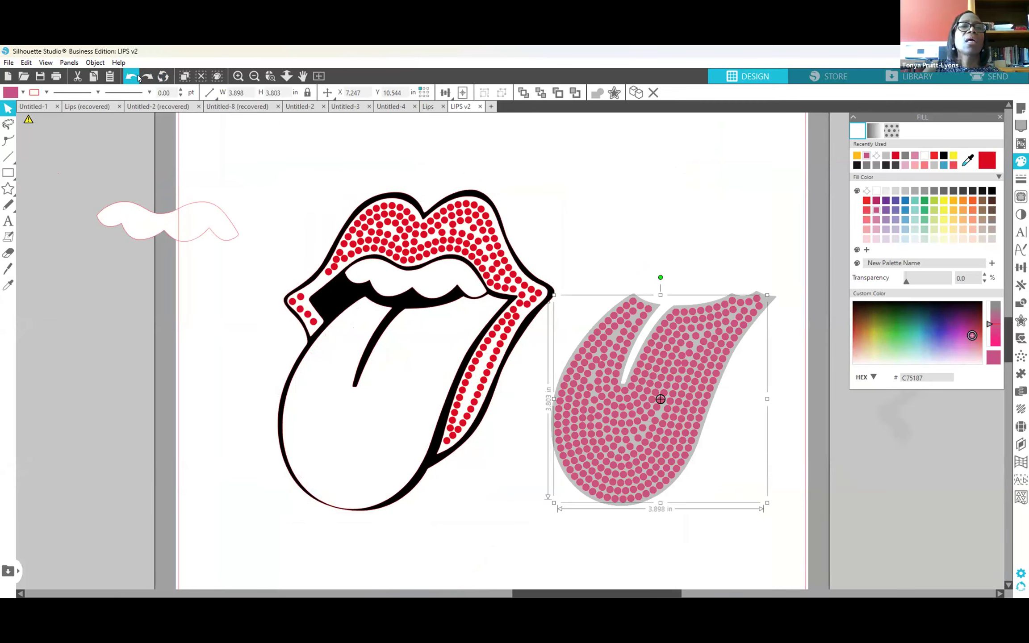
pyautogui.moveTo(670, 396)
pyautogui.mouseDown()
pyautogui.moveTo(736, 338)
pyautogui.moveTo(726, 357)
pyautogui.moveTo(939, 484)
pyautogui.moveTo(973, 481)
pyautogui.moveTo(972, 469)
pyautogui.mouseUp()
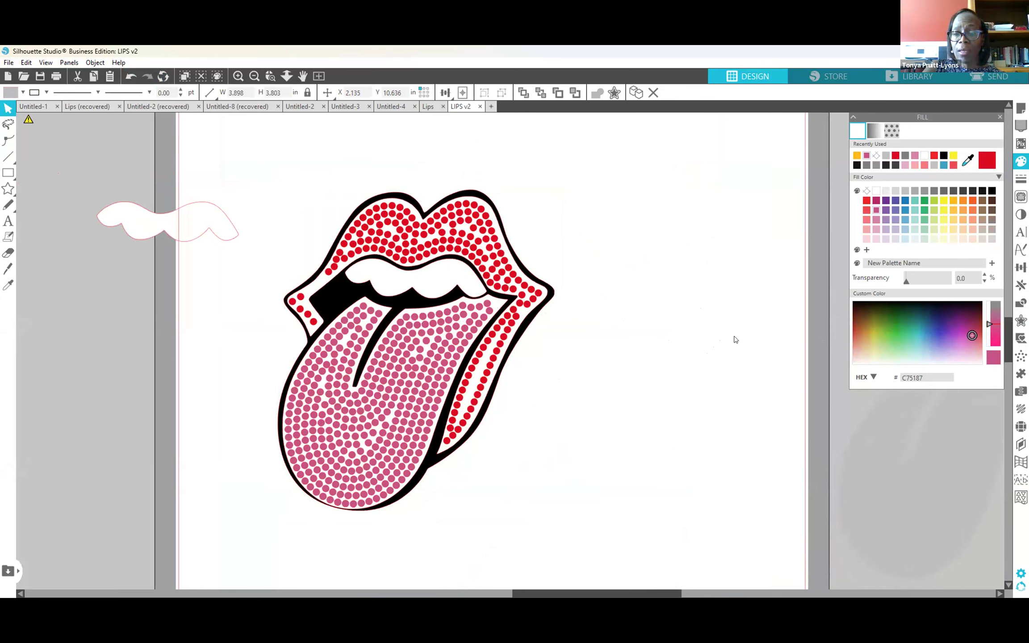
# Move the white teeth shape onto the page beside the lips, fill it with grey BFBFBF and remove its line colour.
pyautogui.moveTo(185, 240); pyautogui.dragTo(693, 293)
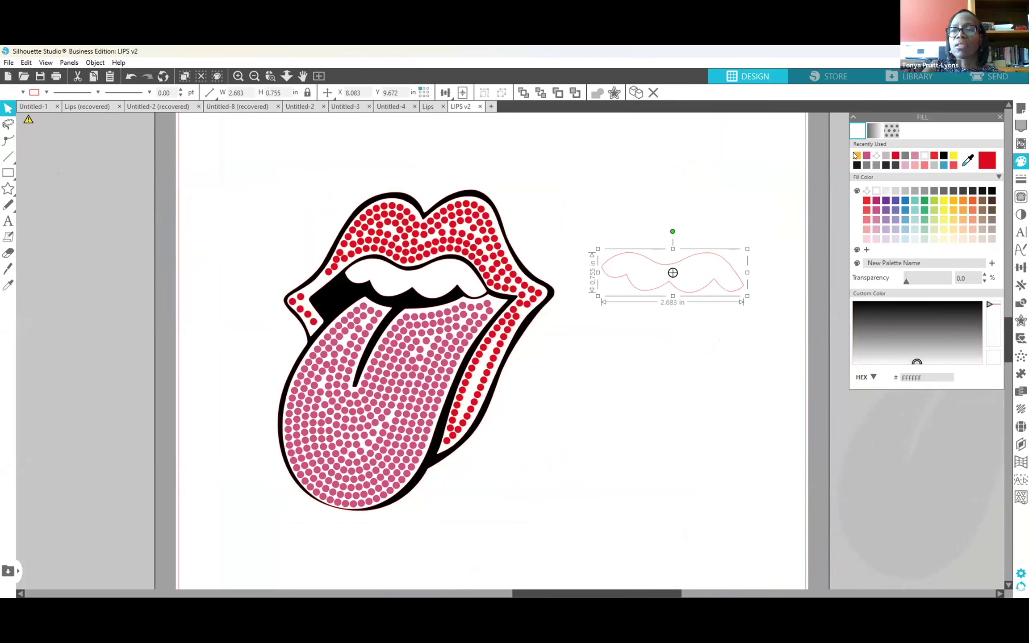
pyautogui.click(886, 157)
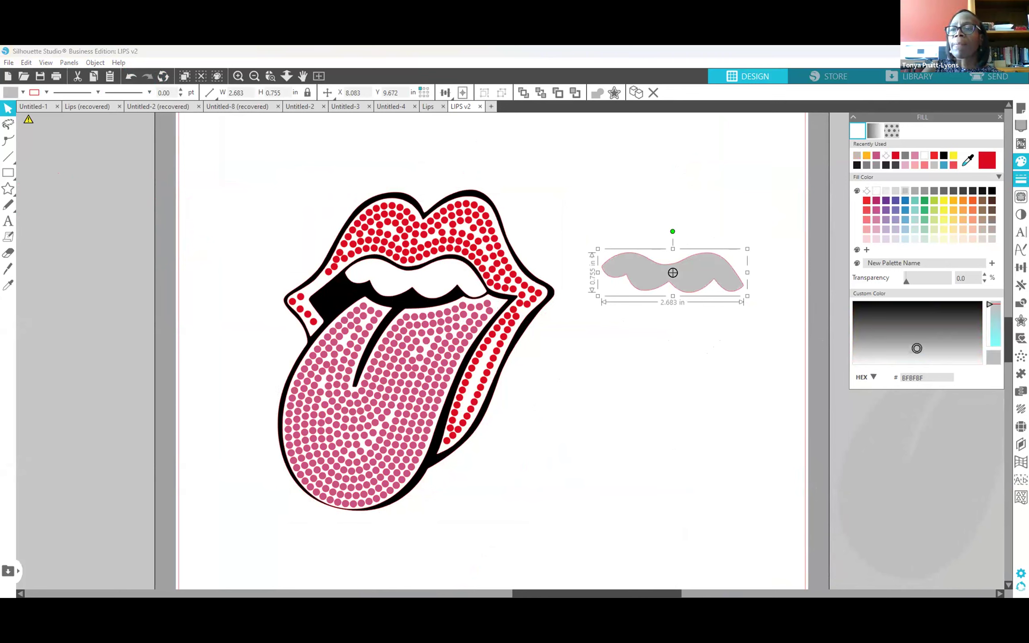
pyautogui.click(876, 126)
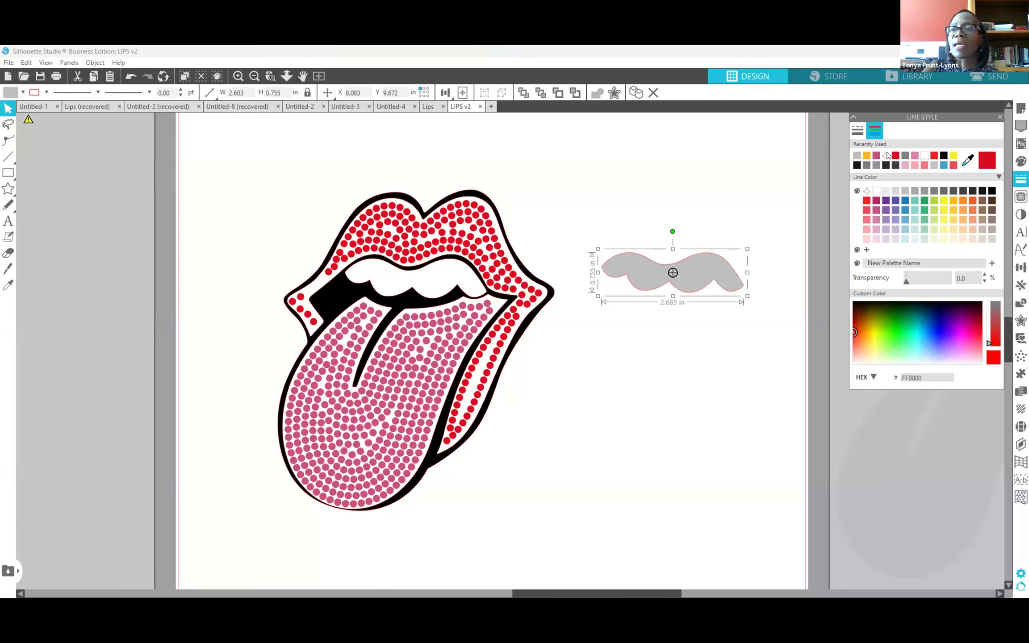
pyautogui.click(887, 156)
pyautogui.click(749, 309)
pyautogui.click(732, 288)
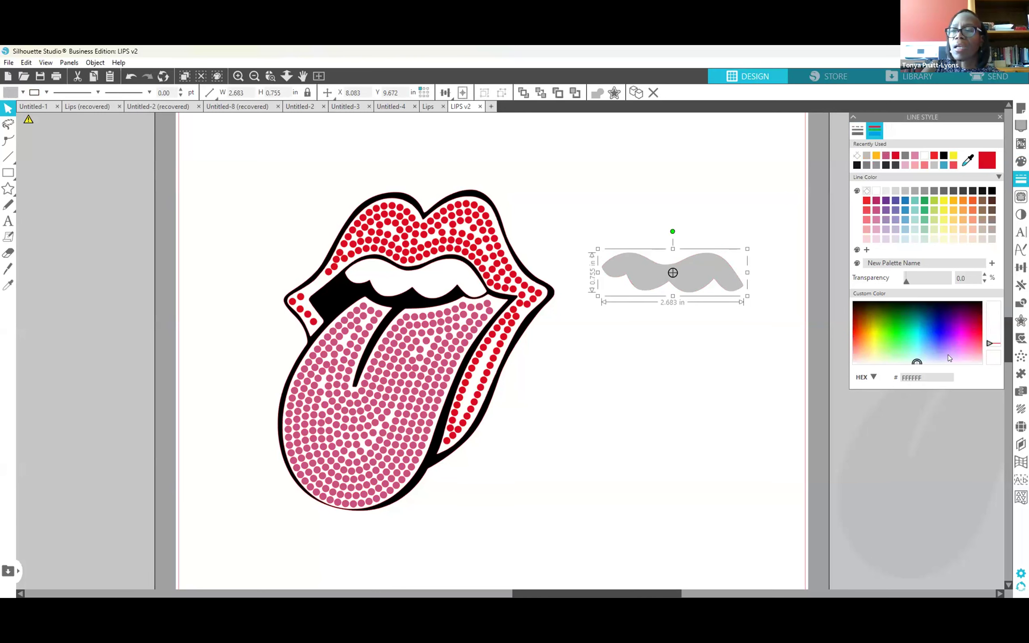
# Create a 0.130 in internal offset of the grey teeth shape with sharp corners.
pyautogui.click(1021, 321)
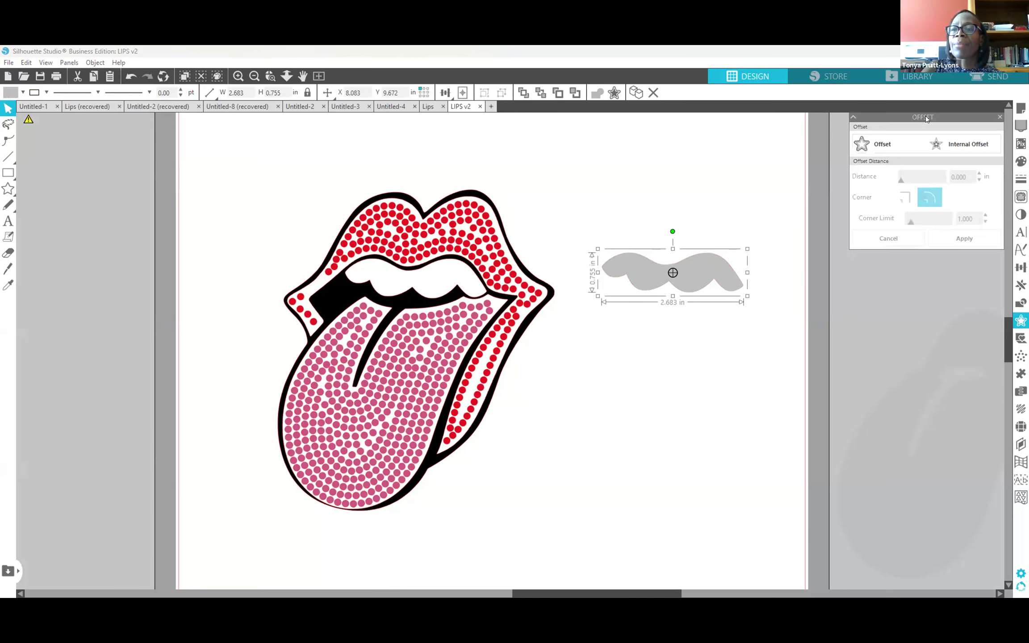
pyautogui.click(966, 148)
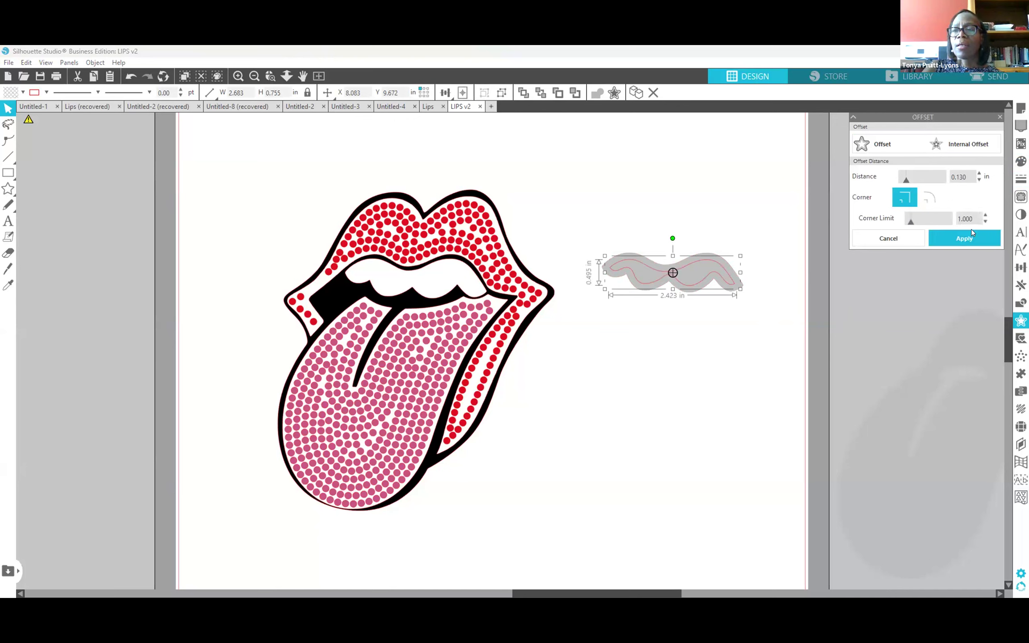
pyautogui.click(969, 241)
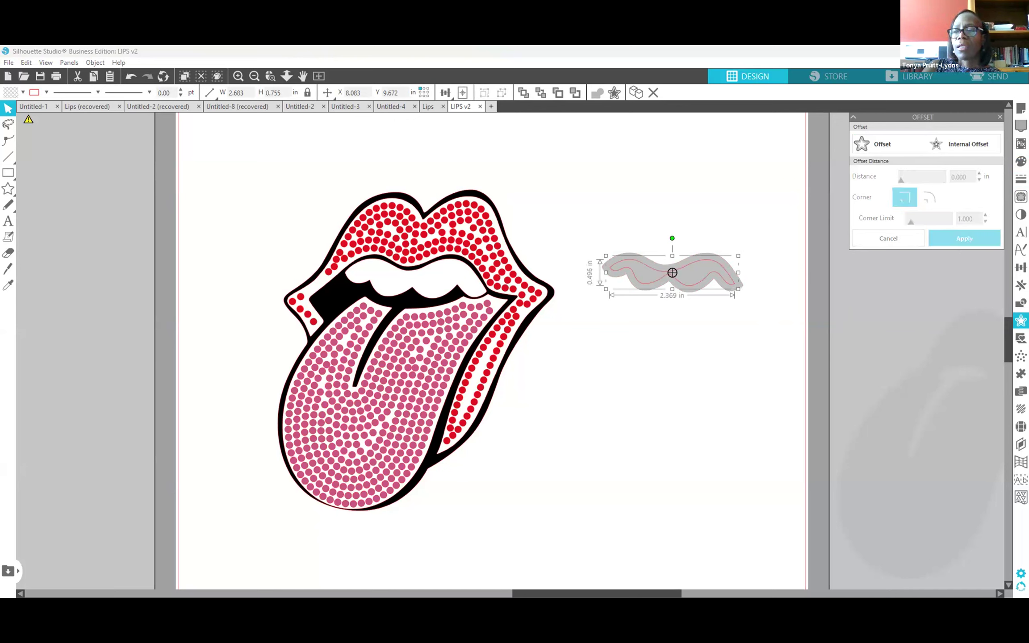
# Fill the teeth offset with 10ss radial rhinestones at 0.020 in spacing and colour the stones white.
pyautogui.click(1022, 427)
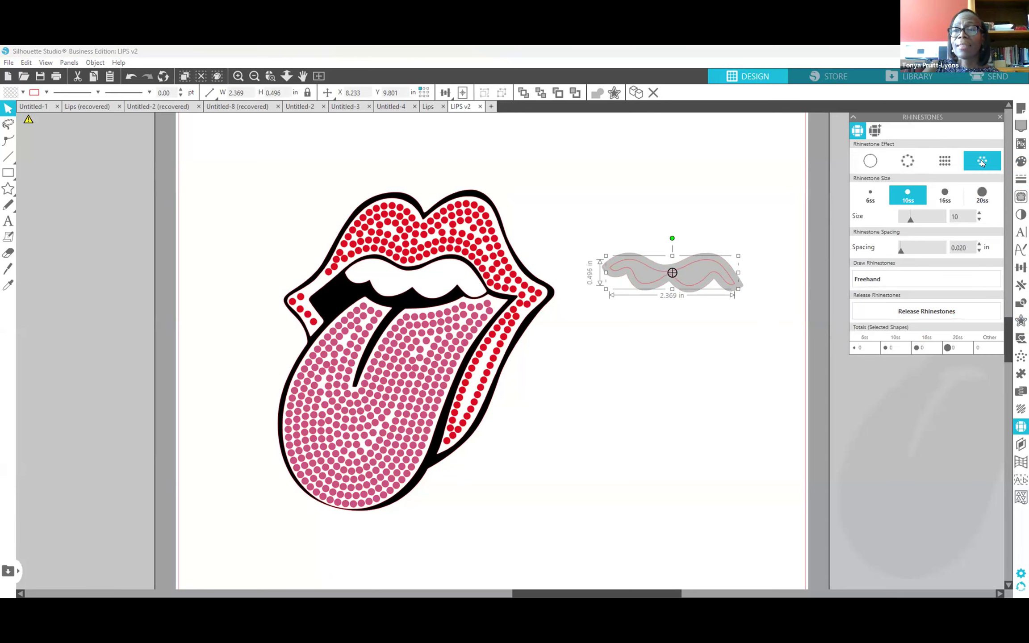
pyautogui.click(982, 163)
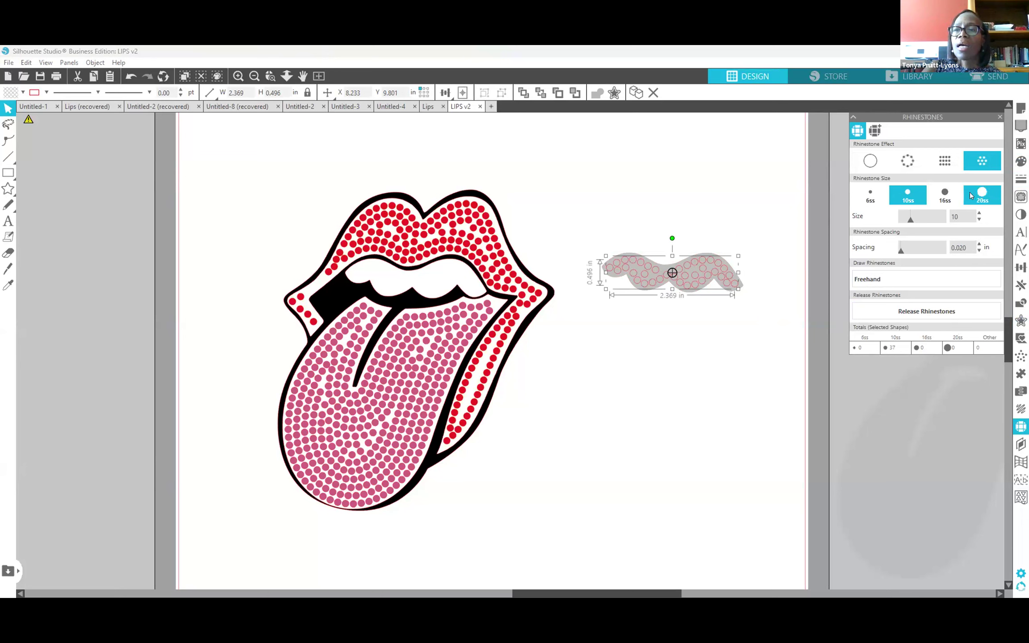
pyautogui.click(1021, 161)
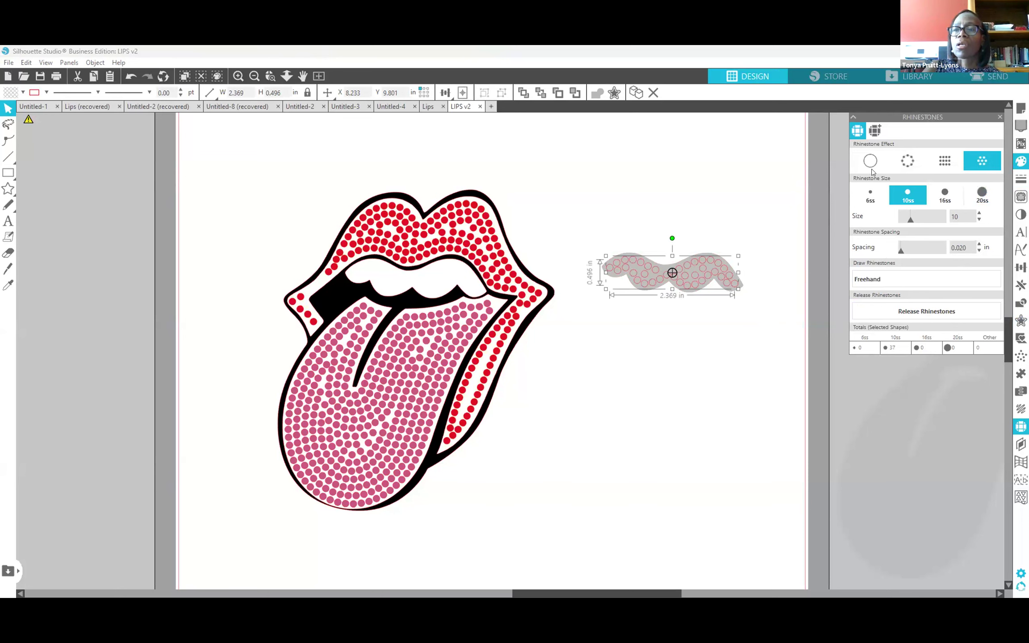
pyautogui.click(923, 156)
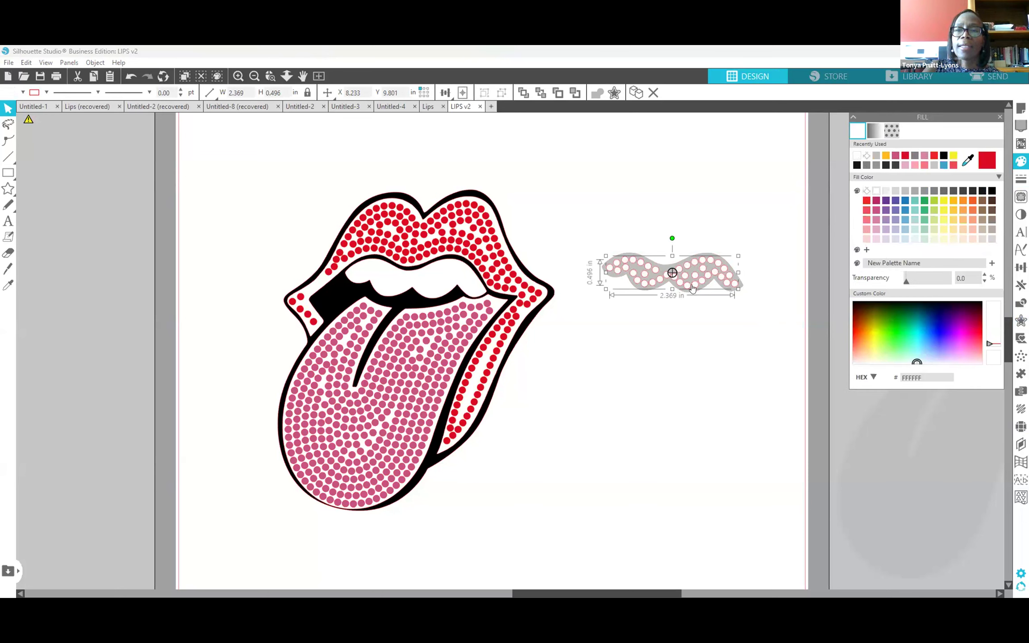
# Move the white rhinestones into the teeth area of the mouth and delete the grey teeth shape.
pyautogui.moveTo(692, 290); pyautogui.dragTo(436, 292)
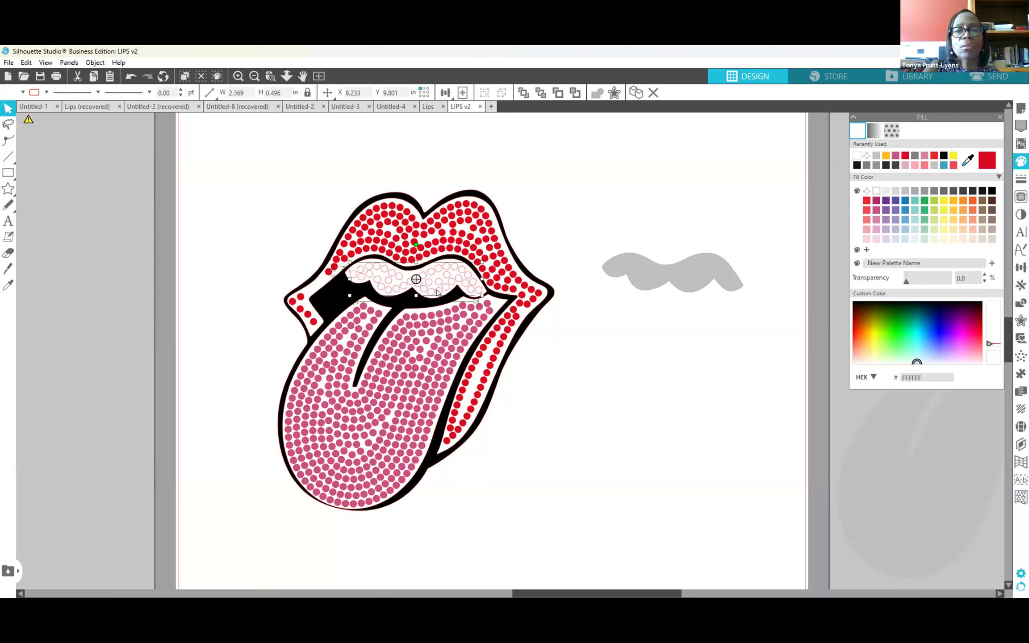
pyautogui.click(666, 283)
pyautogui.press('Delete')
pyautogui.scroll(2, 684, 290)
pyautogui.hscroll(2, 684, 290)
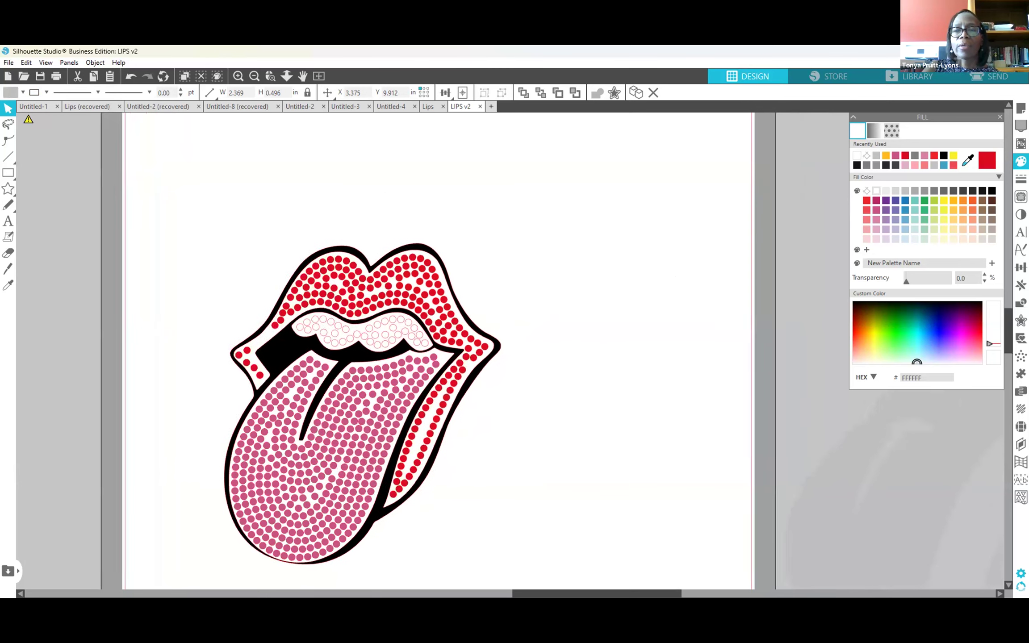
pyautogui.scroll(-1, 684, 291)
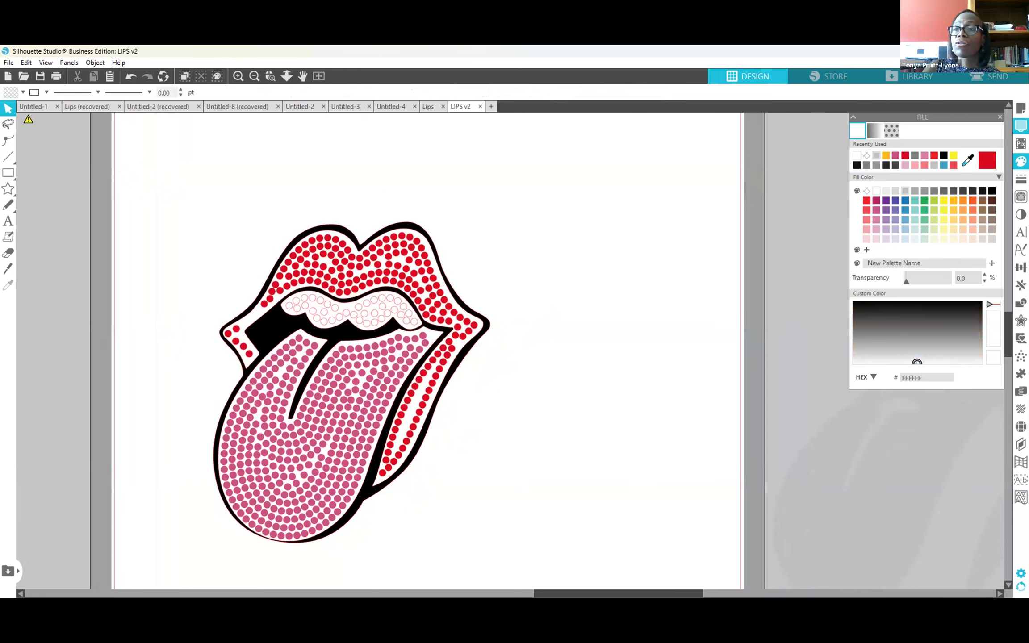
# Change the page's media colour to a light grey so the white rhinestones stand out.
pyautogui.click(1022, 108)
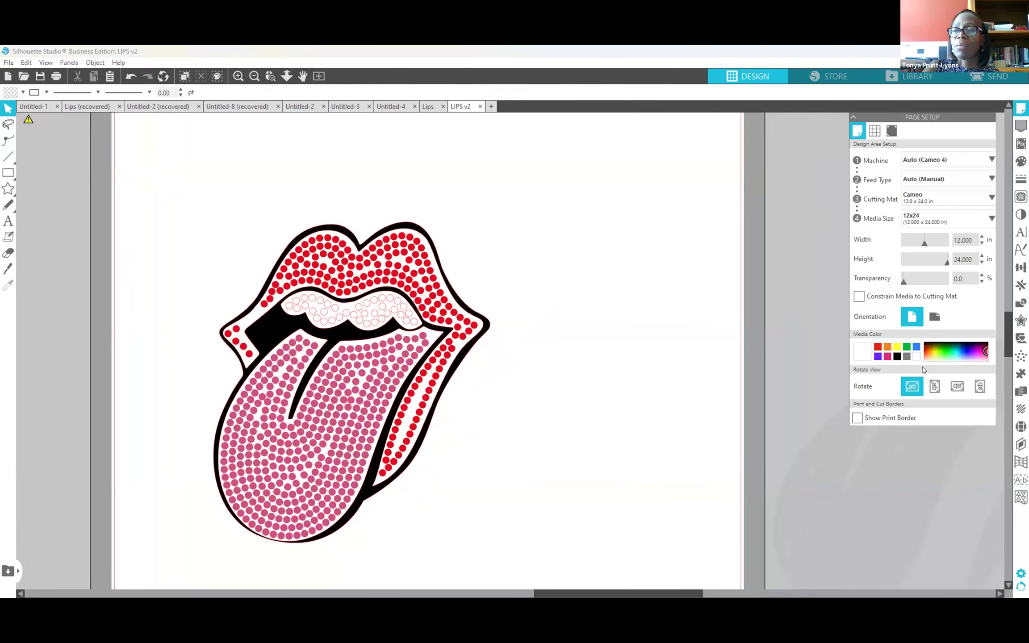
pyautogui.click(907, 356)
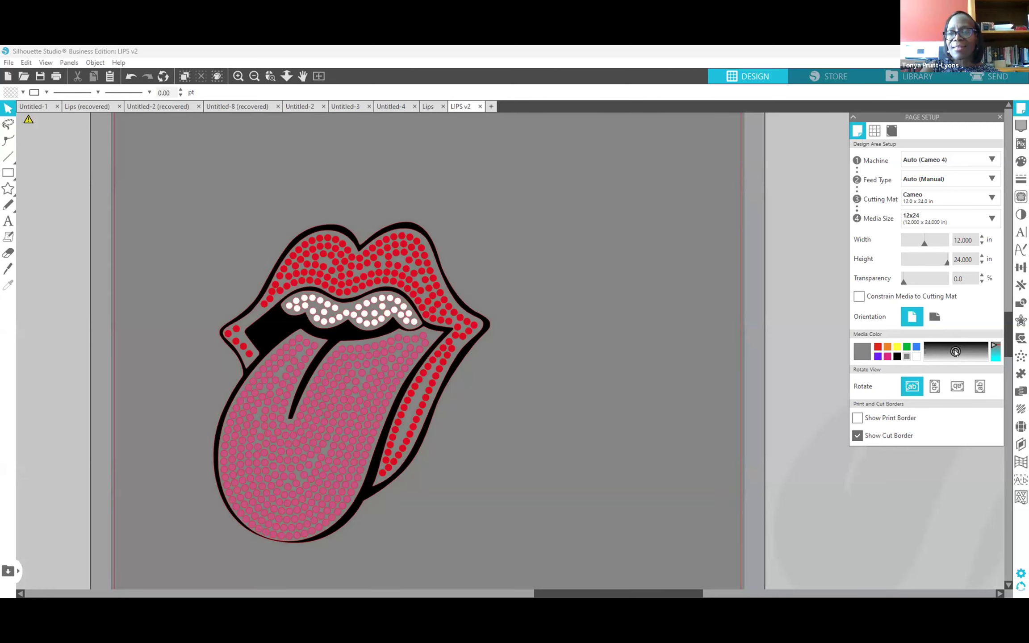
pyautogui.moveTo(956, 352); pyautogui.dragTo(976, 357)
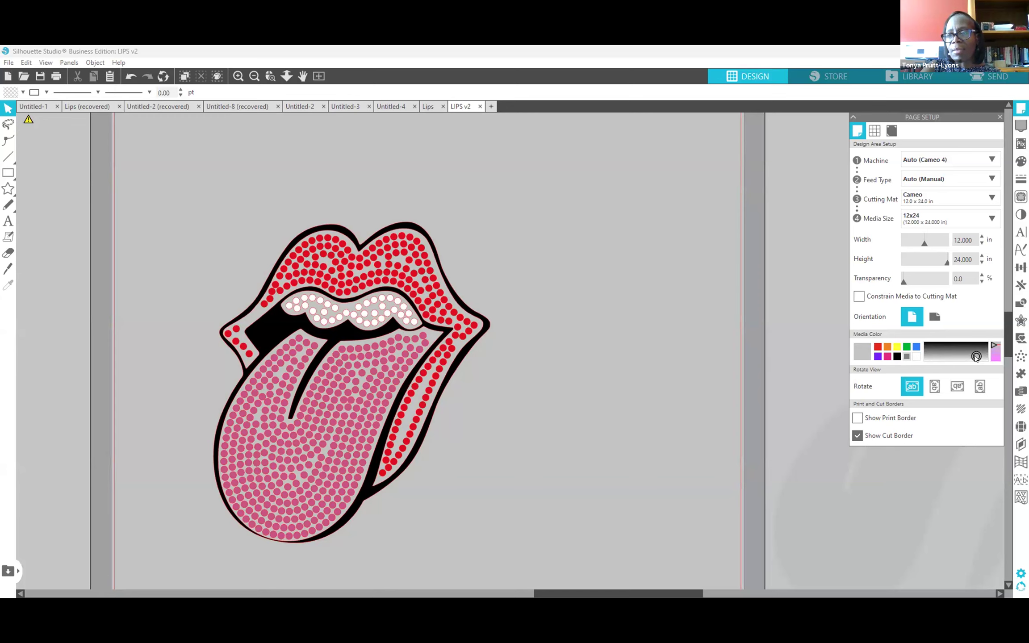
pyautogui.moveTo(976, 357); pyautogui.dragTo(977, 358)
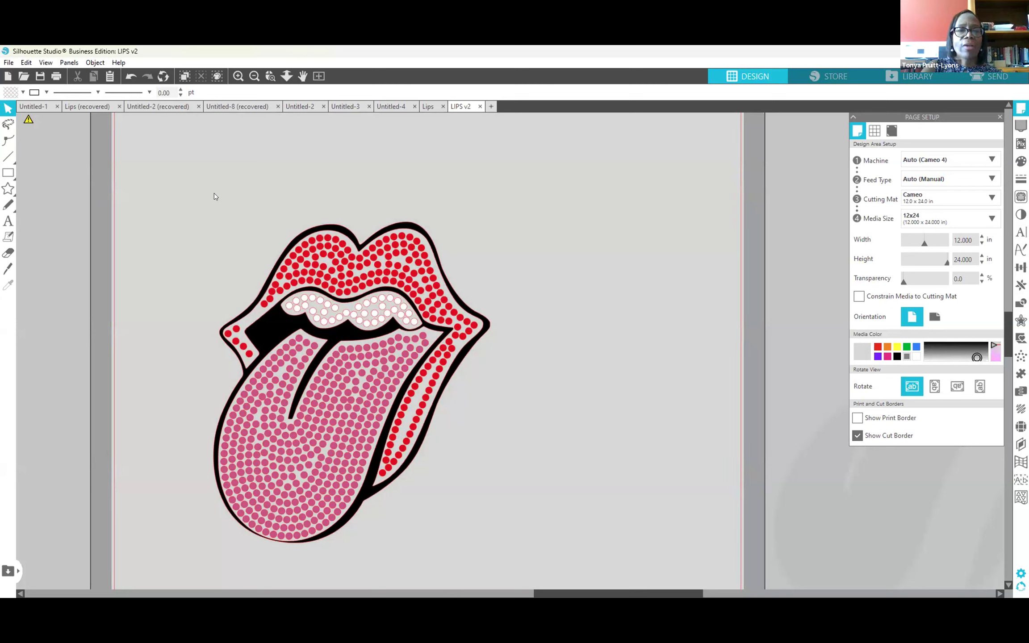
# Move the complete lips, tongue and teeth rhinestone artwork higher and closer to the middle of the page.
pyautogui.moveTo(201, 174); pyautogui.dragTo(257, 420)
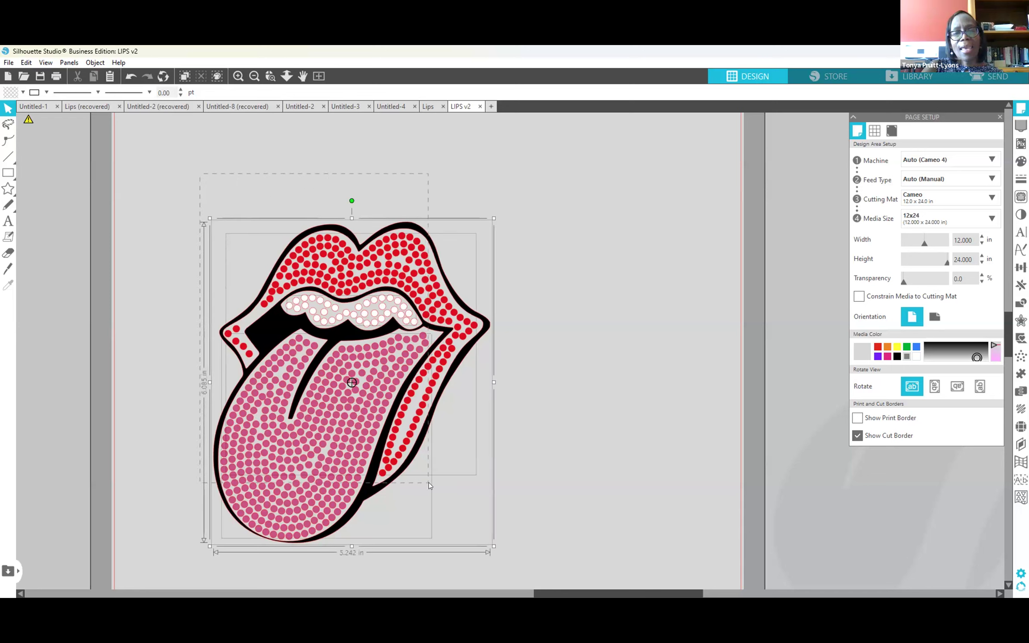
pyautogui.moveTo(430, 408); pyautogui.dragTo(500, 342)
pyautogui.click(623, 398)
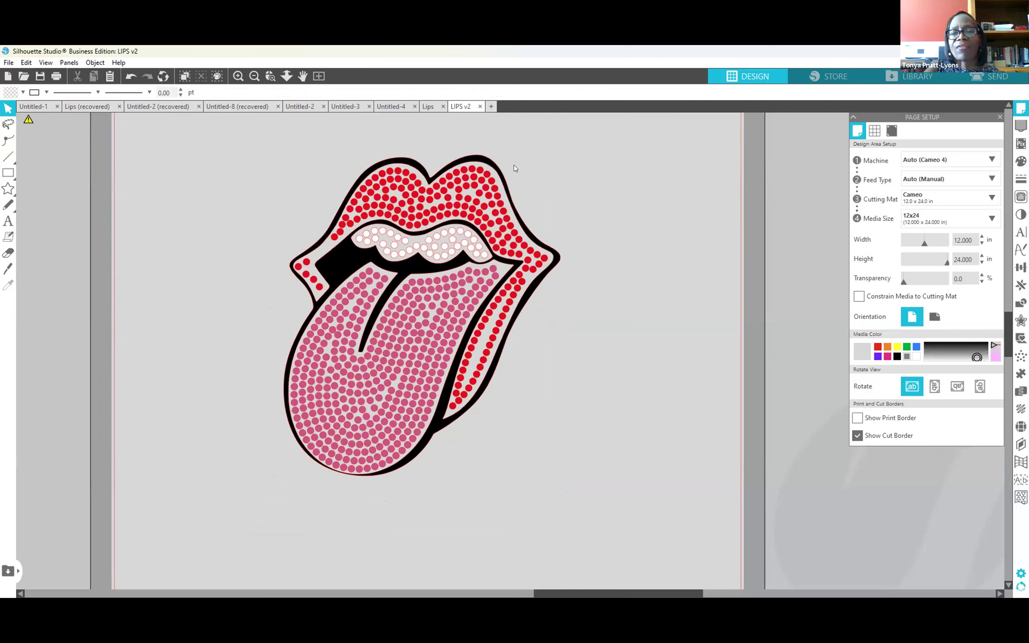
# Fill the black outline shape with 10ss rhinestones at 0.020 in spacing, trying Linear Fill and Edge before choosing Radial Fill.
pyautogui.click(477, 161)
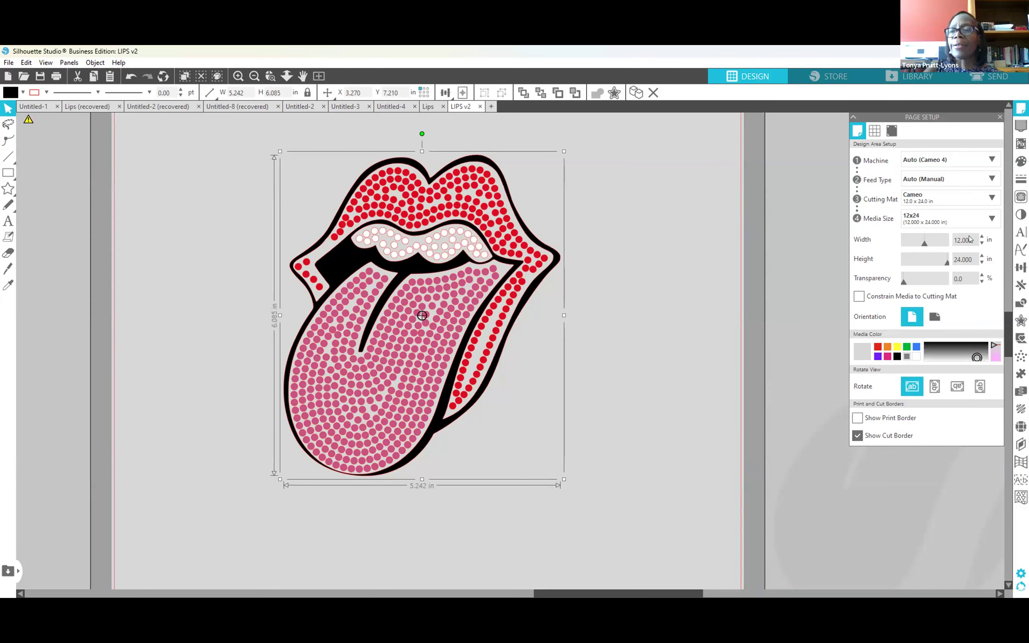
pyautogui.click(1021, 427)
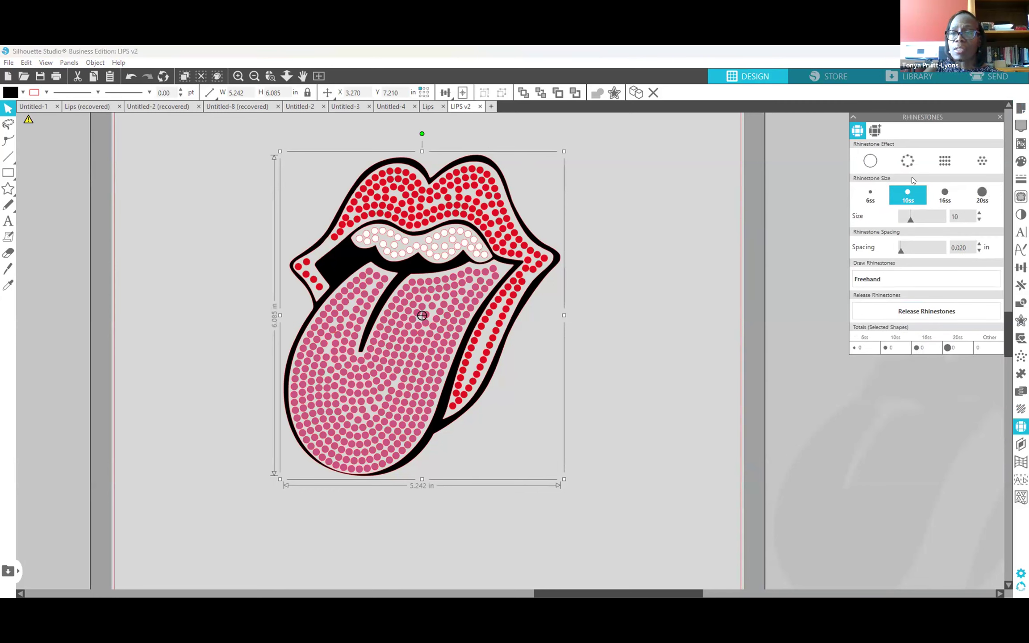
pyautogui.click(980, 160)
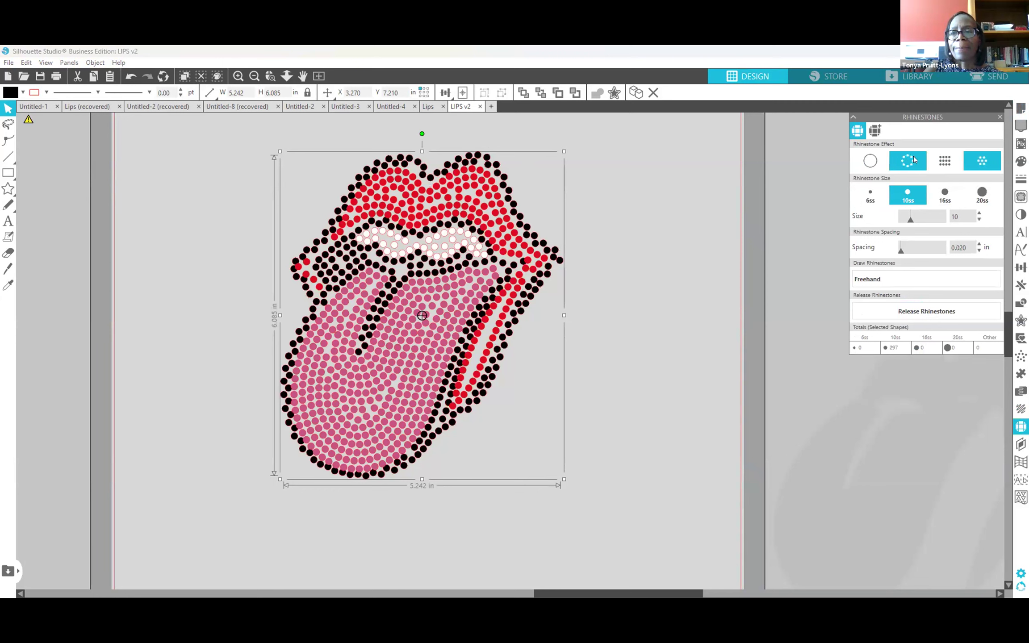
pyautogui.click(938, 160)
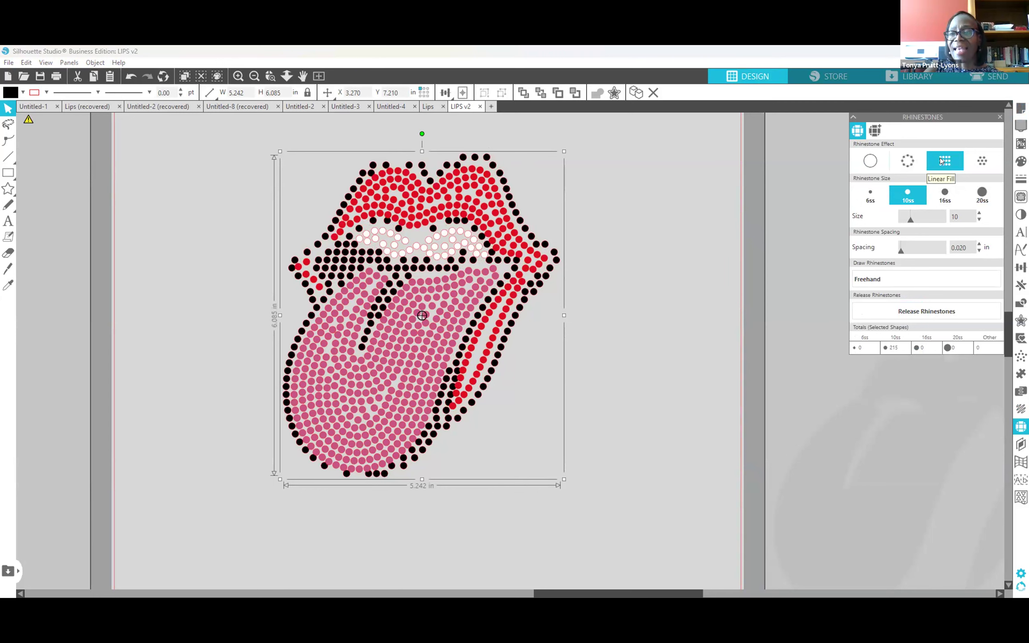
pyautogui.click(905, 165)
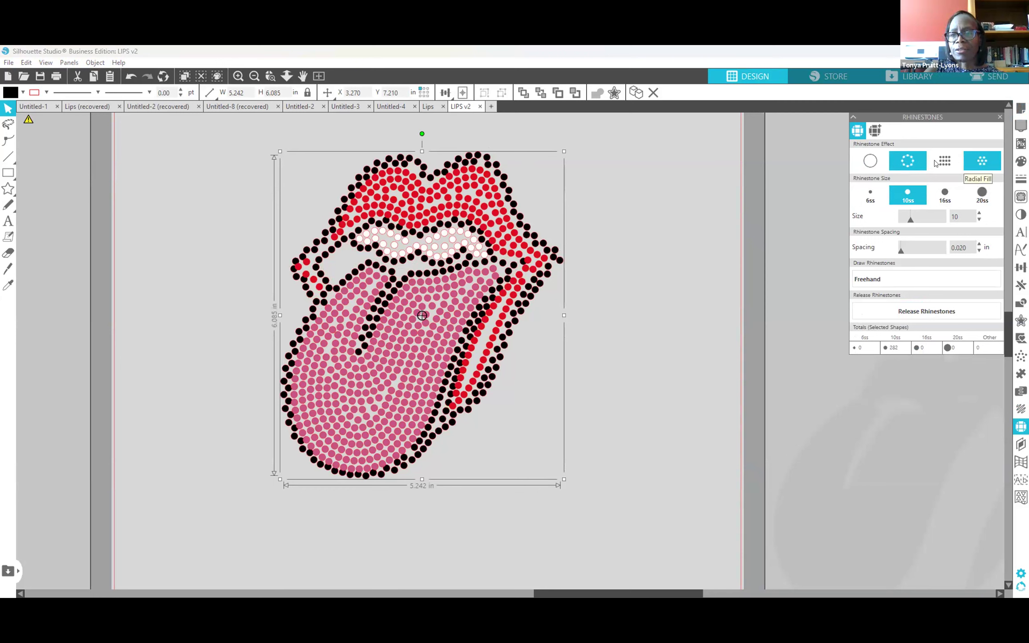
pyautogui.click(984, 165)
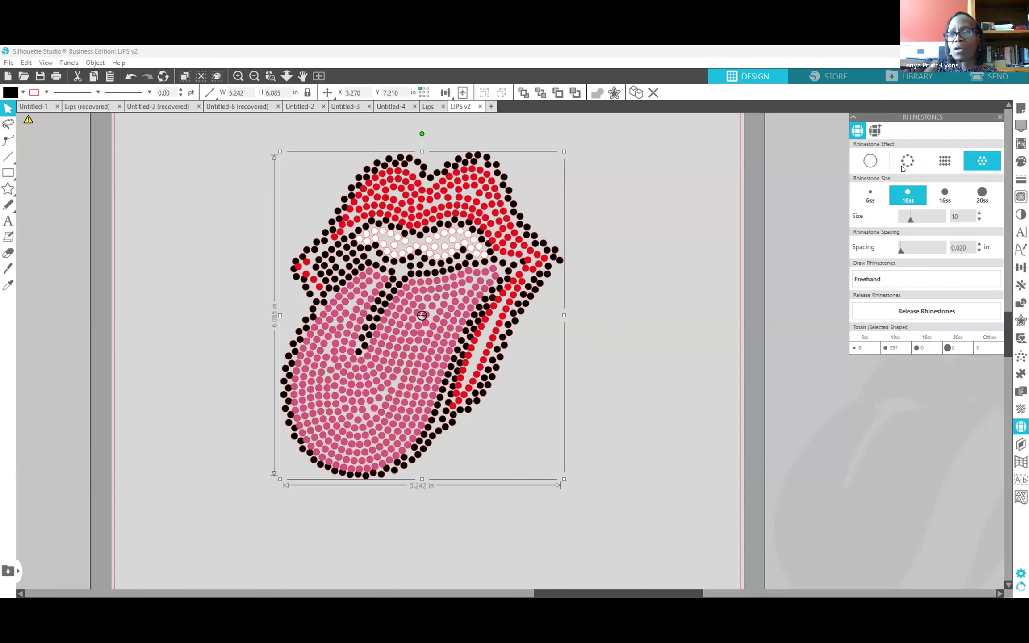
# Compare the plain shape and the Edge effect against Radial Fill on the black outline, ending on Radial Fill.
pyautogui.click(870, 162)
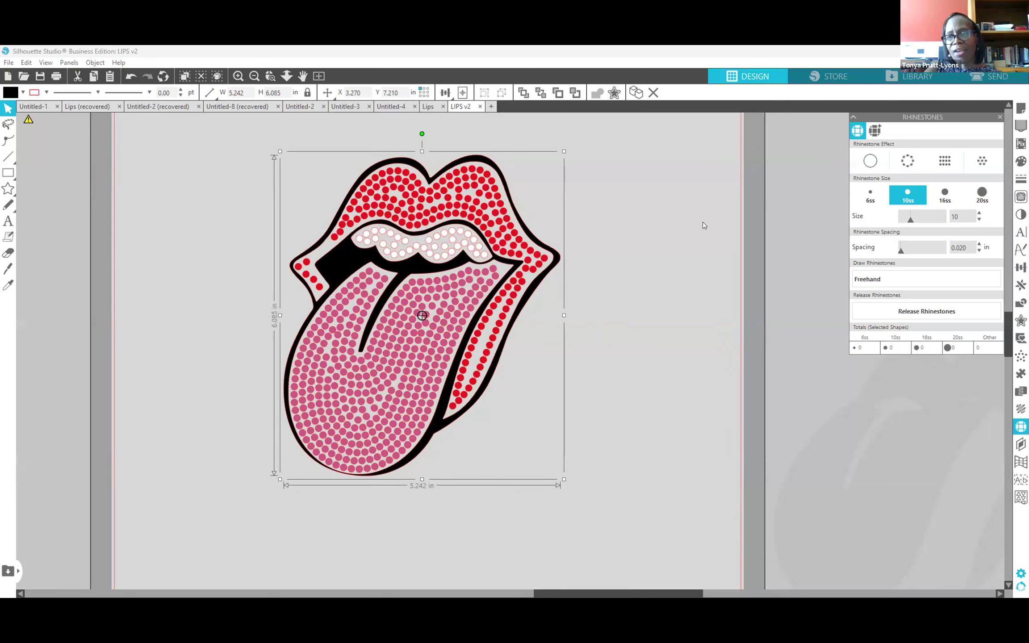
pyautogui.click(902, 169)
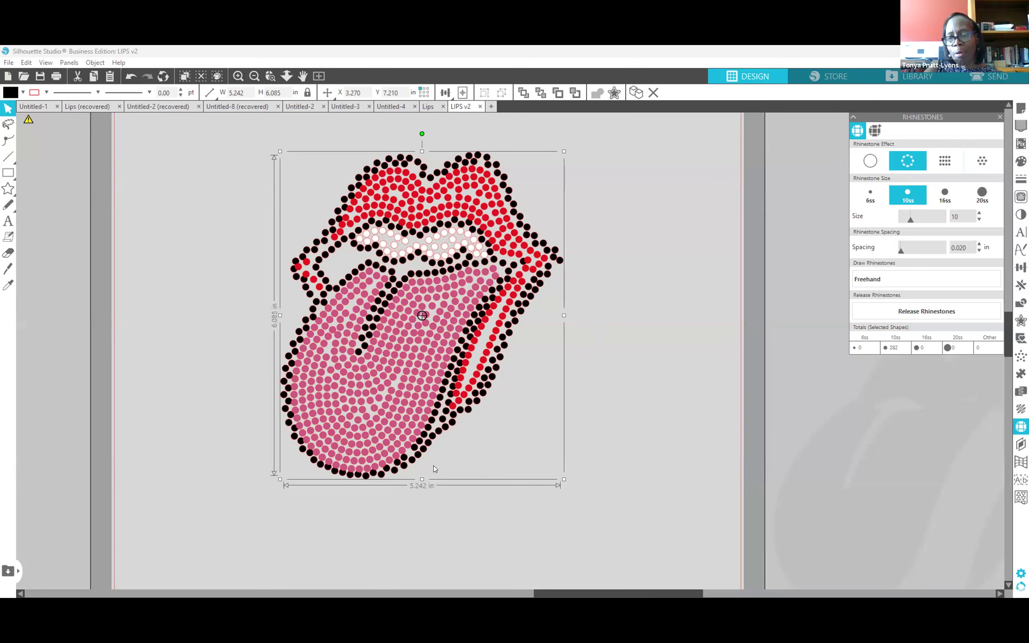
pyautogui.click(979, 170)
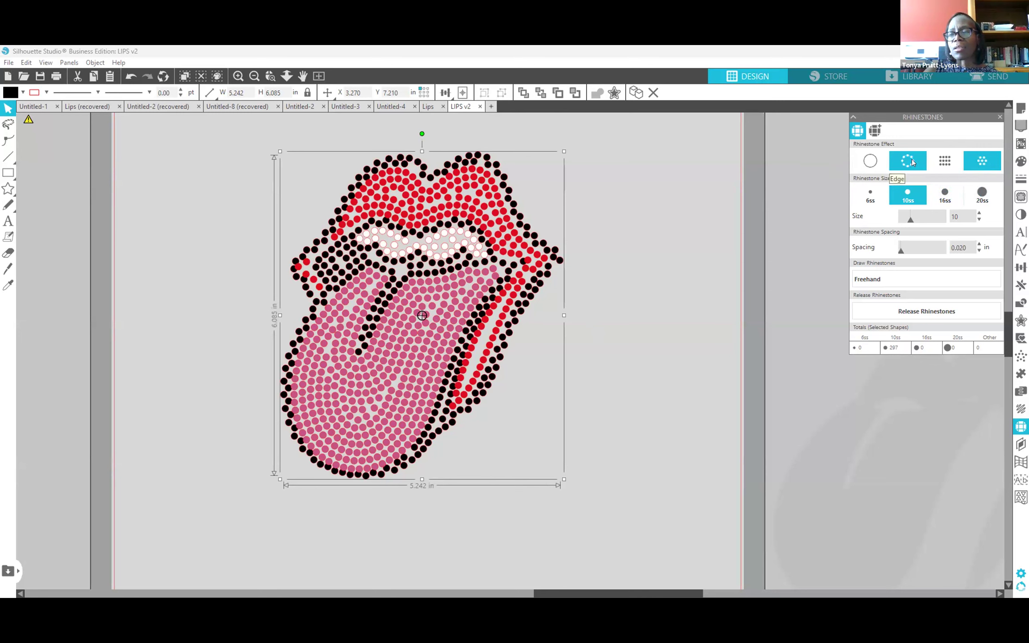
pyautogui.click(910, 163)
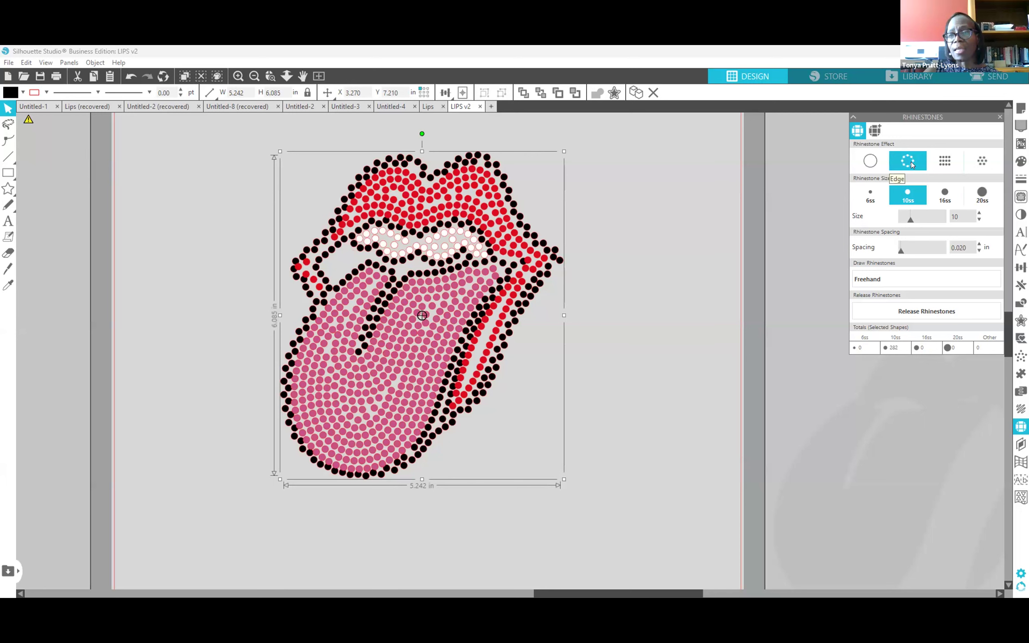
pyautogui.click(975, 159)
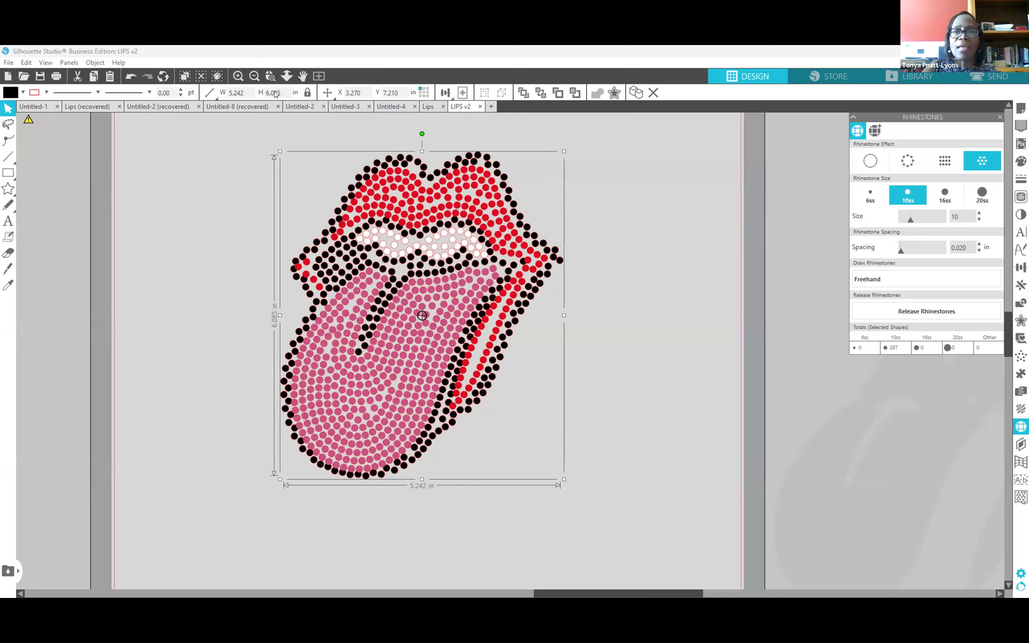
# Select the complete lips and tongue rhinestone design and enlarge it proportionally to about 9.8 in wide by 11.4 in tall.
pyautogui.click(271, 78)
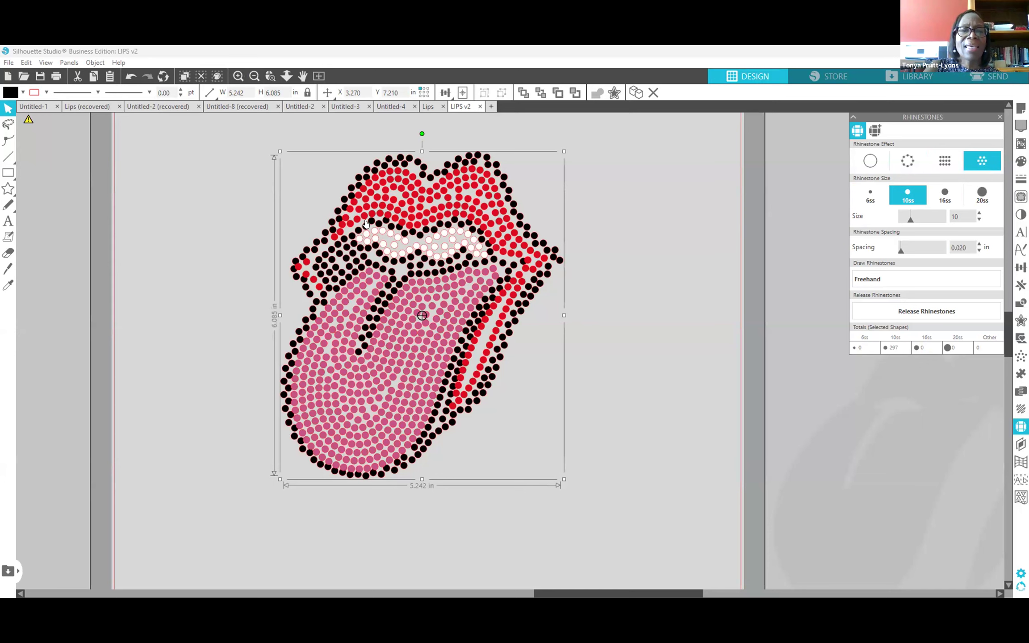
pyautogui.click(253, 84)
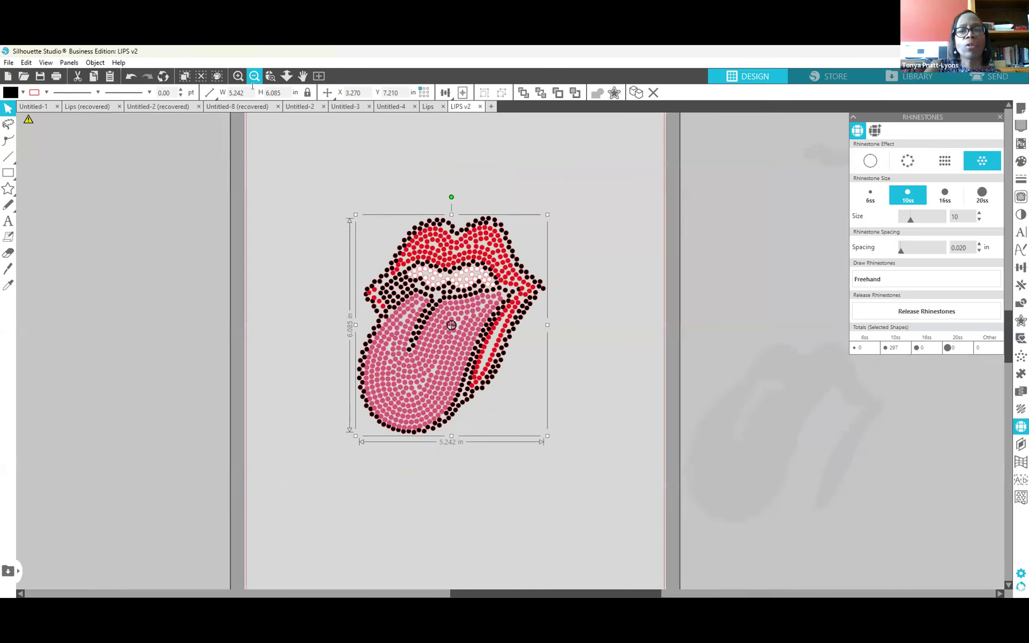
pyautogui.click(253, 84)
pyautogui.click(543, 454)
pyautogui.moveTo(374, 219); pyautogui.dragTo(371, 351)
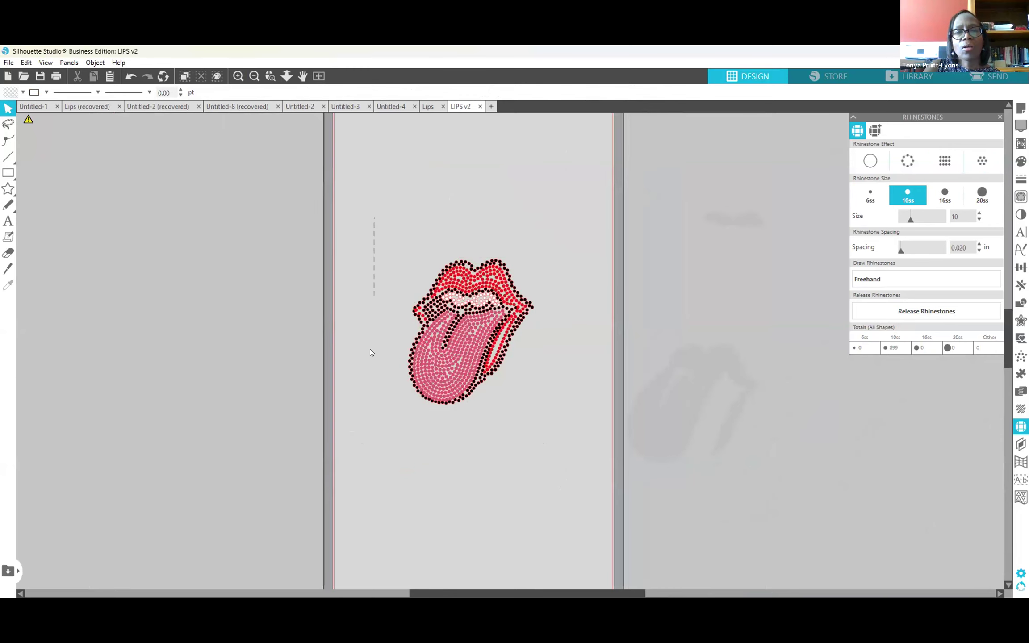
pyautogui.moveTo(373, 407); pyautogui.dragTo(568, 457)
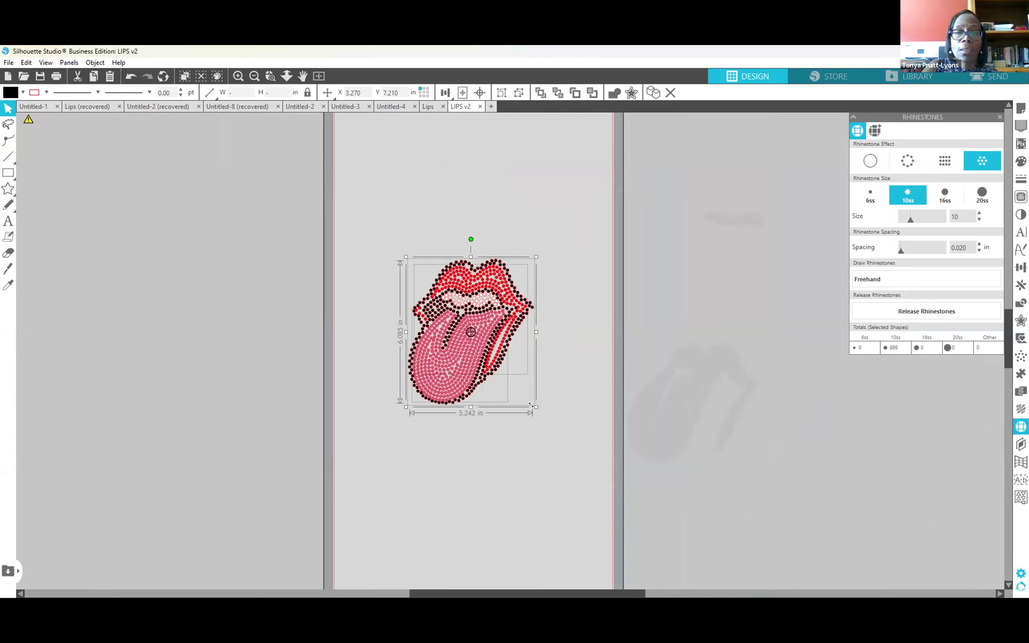
pyautogui.moveTo(535, 407); pyautogui.dragTo(537, 408)
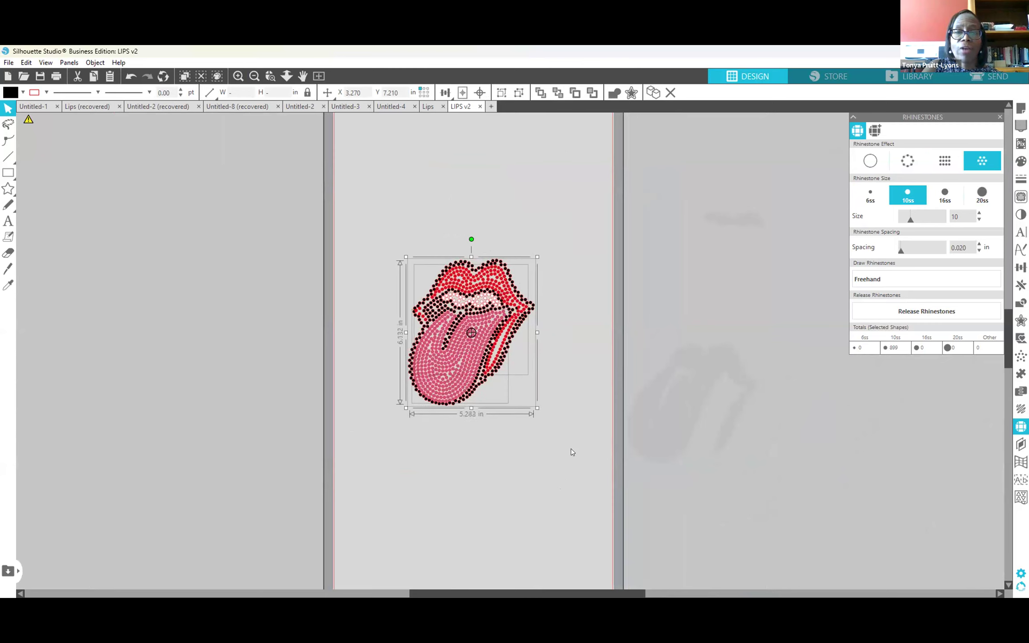
pyautogui.moveTo(597, 479); pyautogui.dragTo(631, 526)
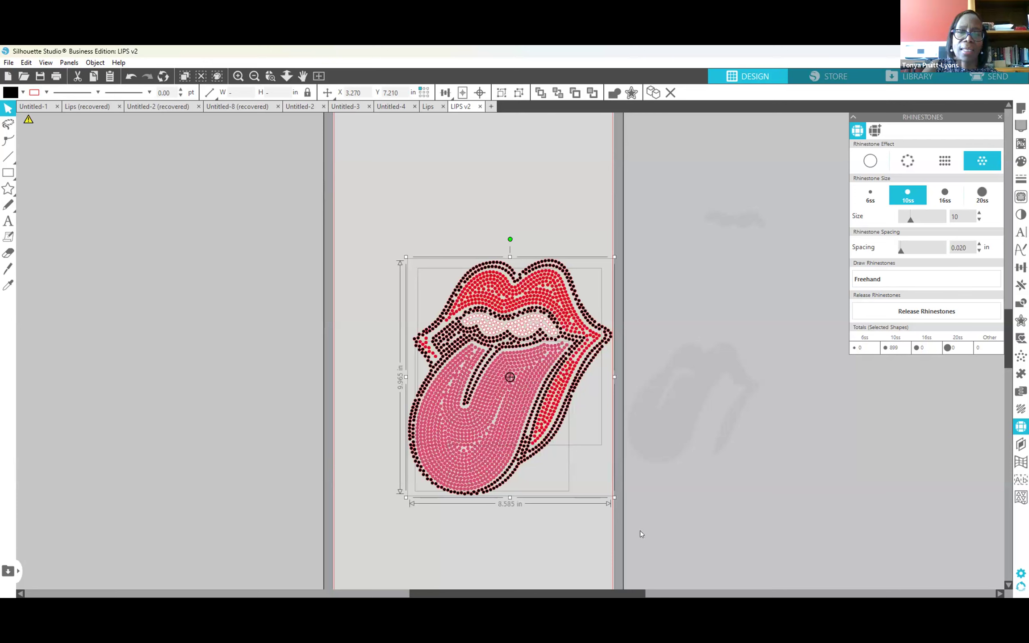
pyautogui.moveTo(646, 540); pyautogui.dragTo(648, 539)
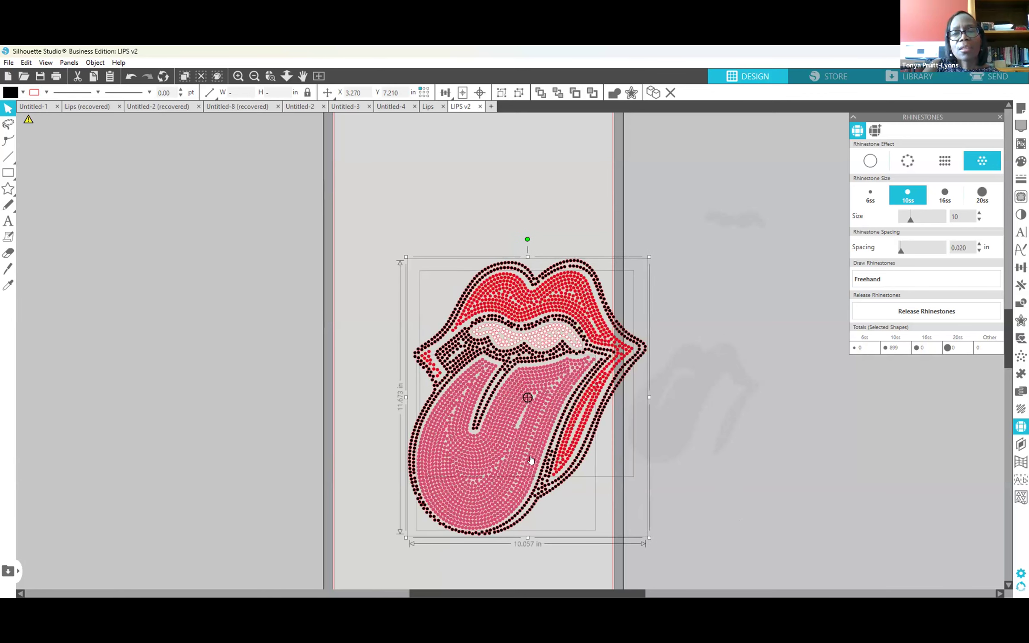
# Move the enlarged rhinestone design up and left on the page and try several proportional sizes, up to about 11.7 in wide.
pyautogui.moveTo(533, 458); pyautogui.dragTo(483, 353)
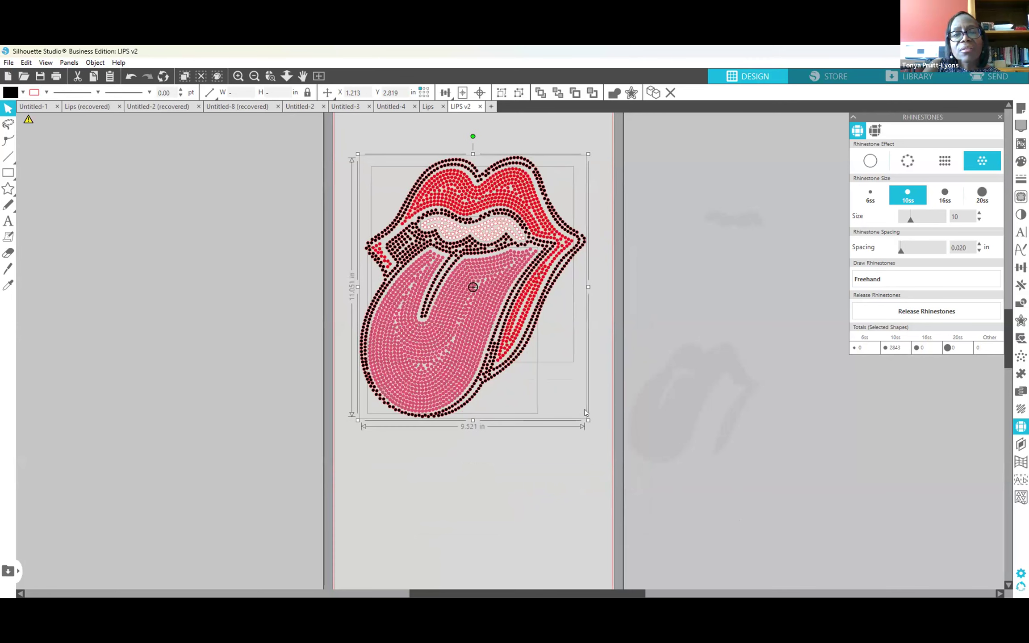
pyautogui.moveTo(586, 413); pyautogui.dragTo(581, 410)
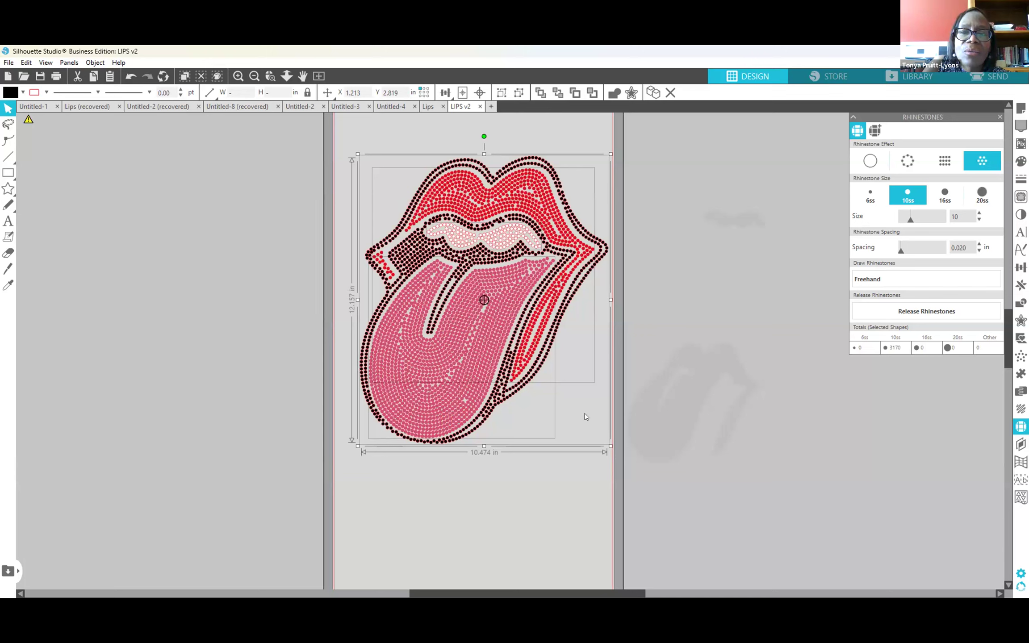
pyautogui.moveTo(578, 403); pyautogui.dragTo(570, 394)
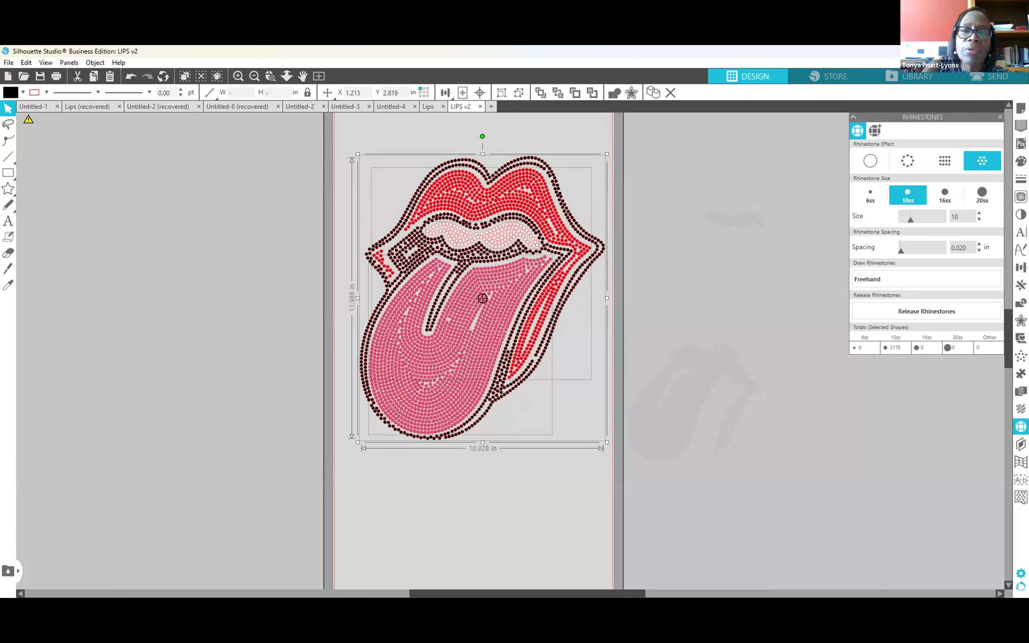
pyautogui.moveTo(606, 442); pyautogui.dragTo(575, 400)
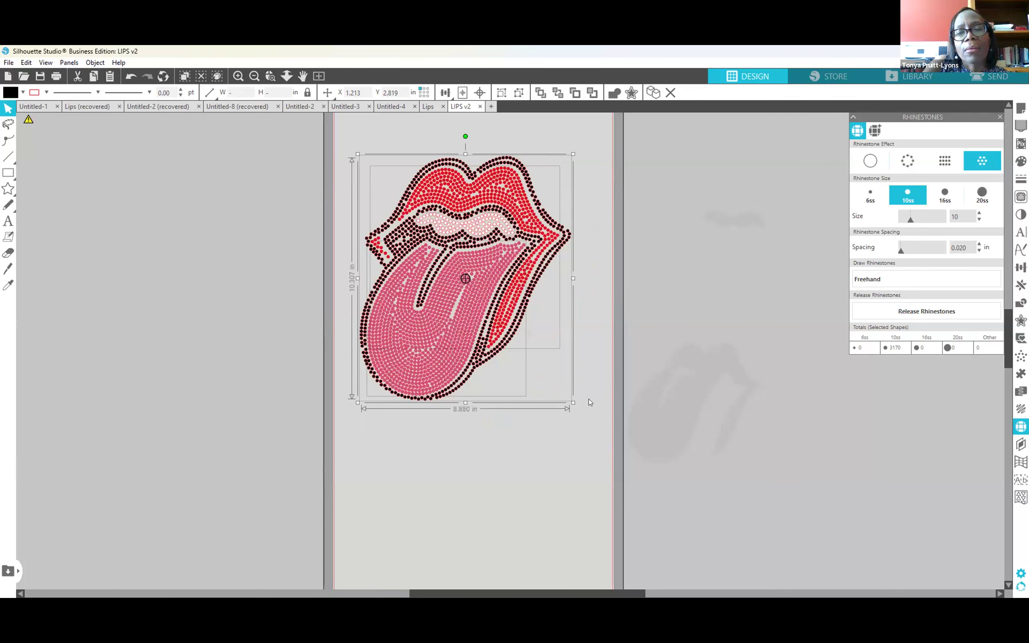
pyautogui.hotkey('ctrl', 'z')
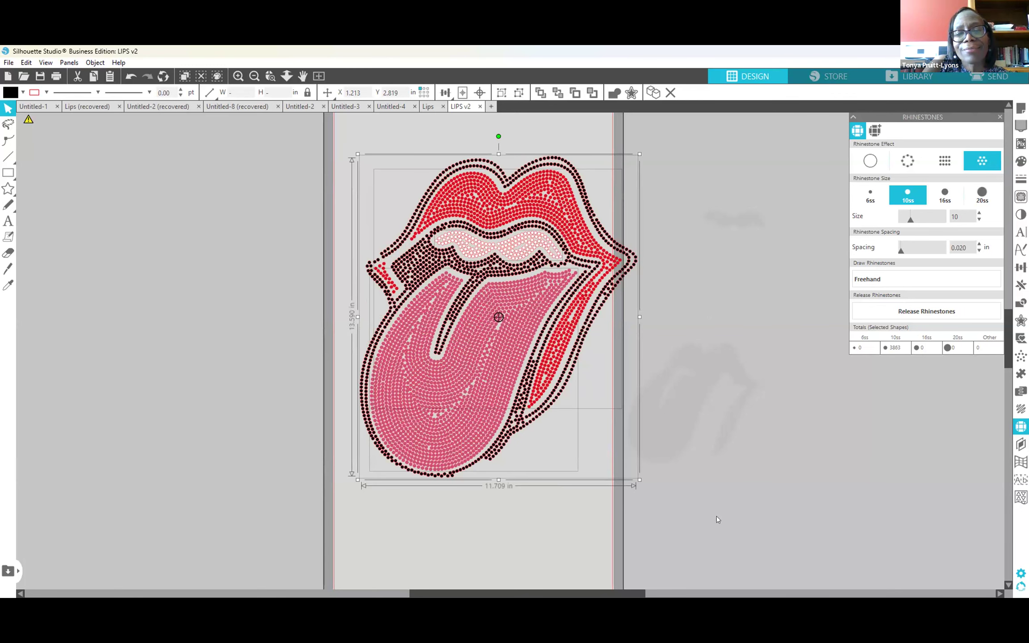
pyautogui.click(672, 492)
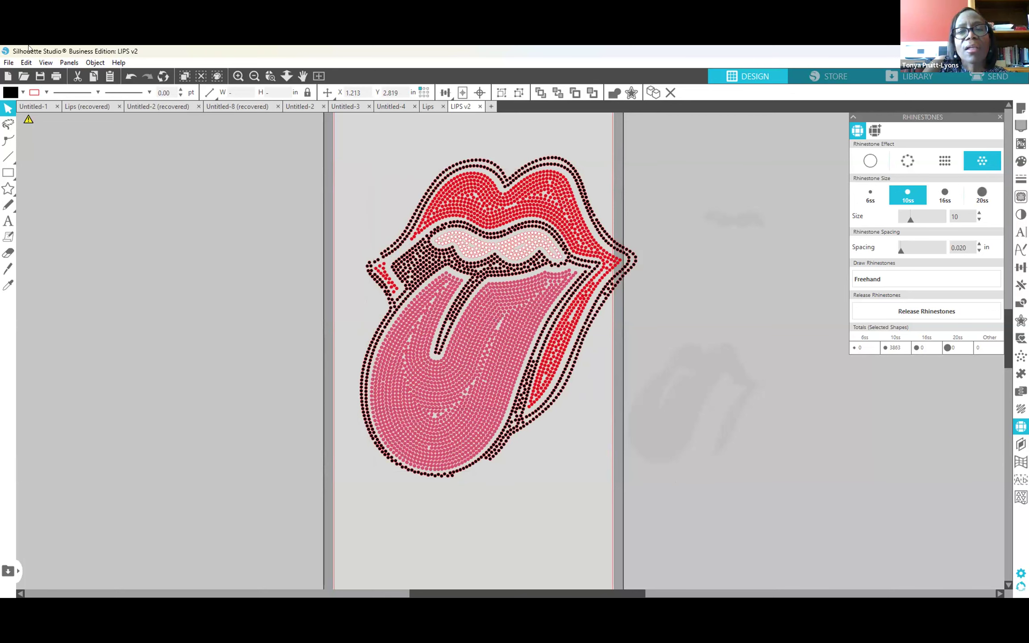
# Undo the resizes and the move of the rhinestone design back to its size before enlarging, and deselect it.
pyautogui.click(126, 77)
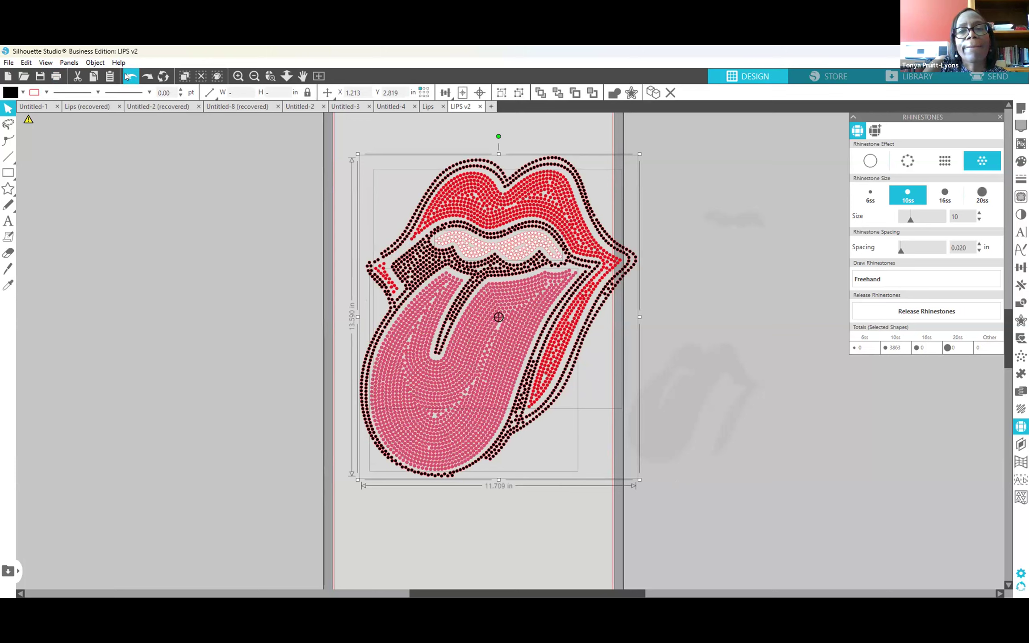
pyautogui.click(126, 77)
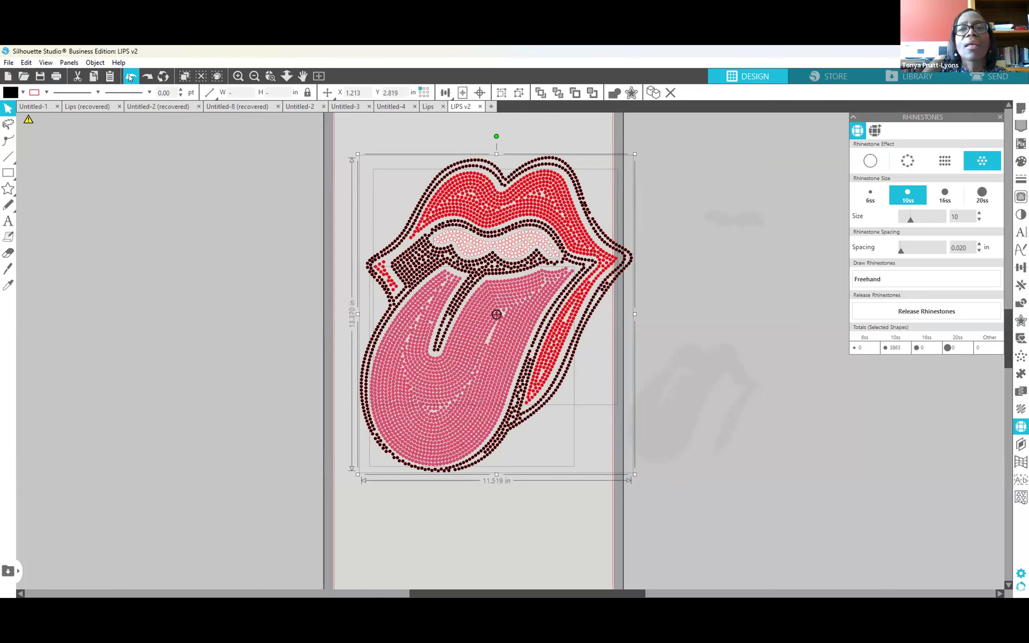
pyautogui.click(129, 78)
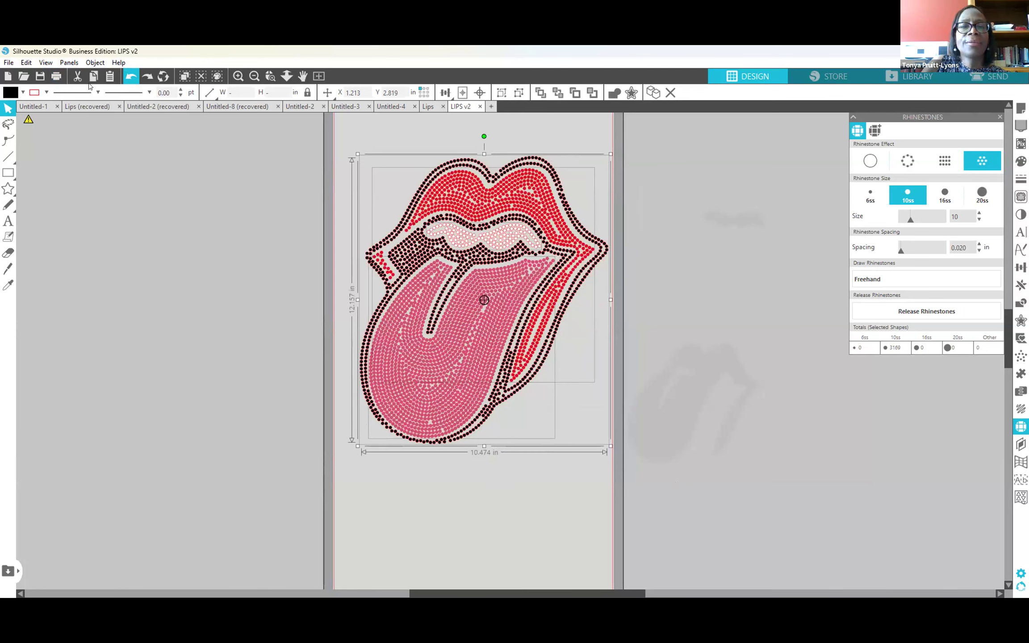
pyautogui.click(129, 77)
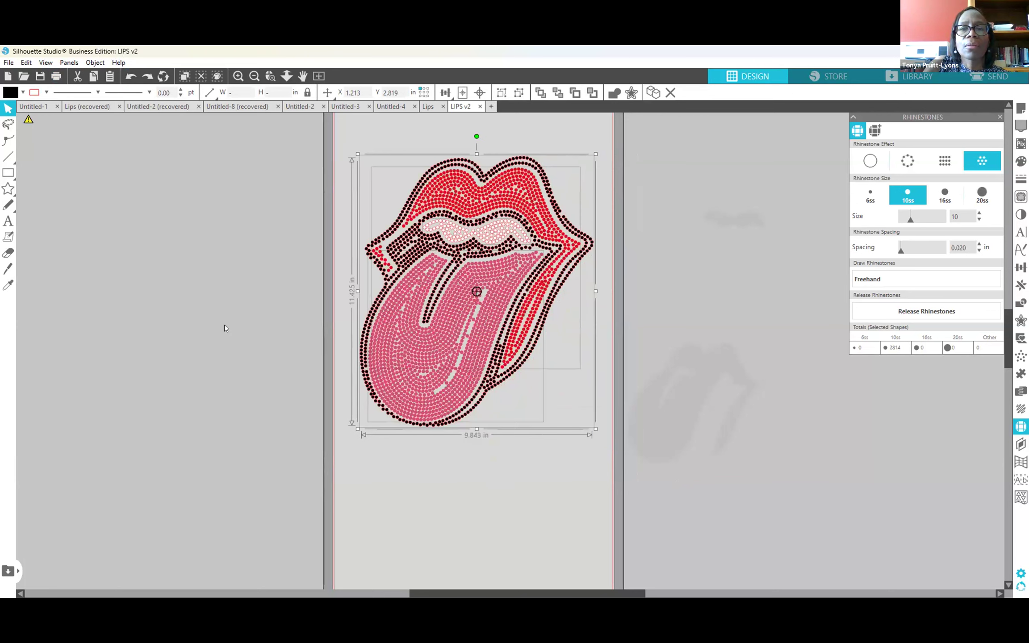
pyautogui.moveTo(513, 454); pyautogui.dragTo(464, 332)
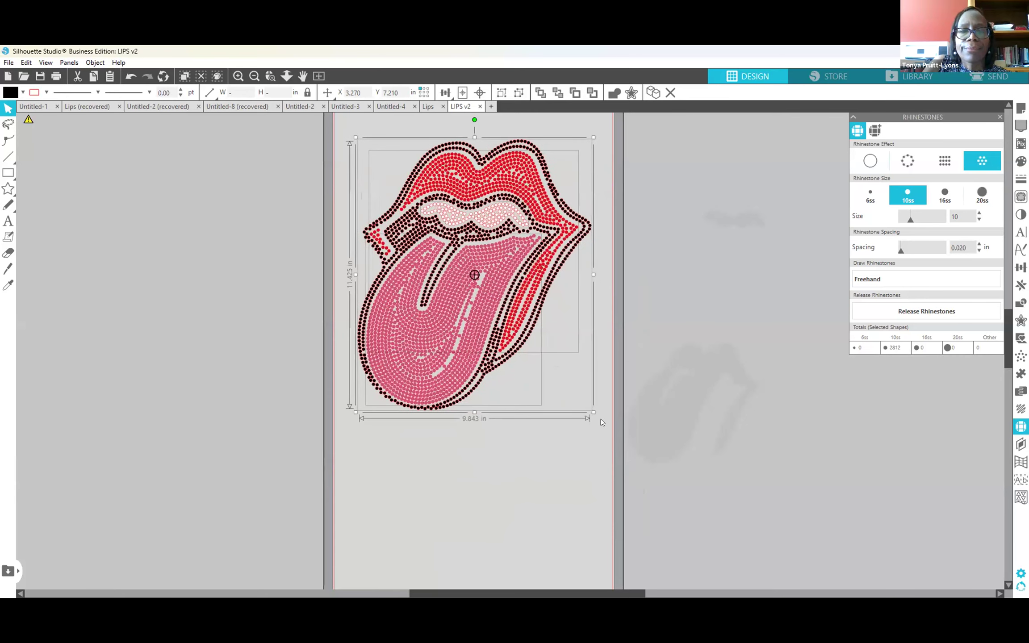
pyautogui.click(128, 74)
pyautogui.click(127, 75)
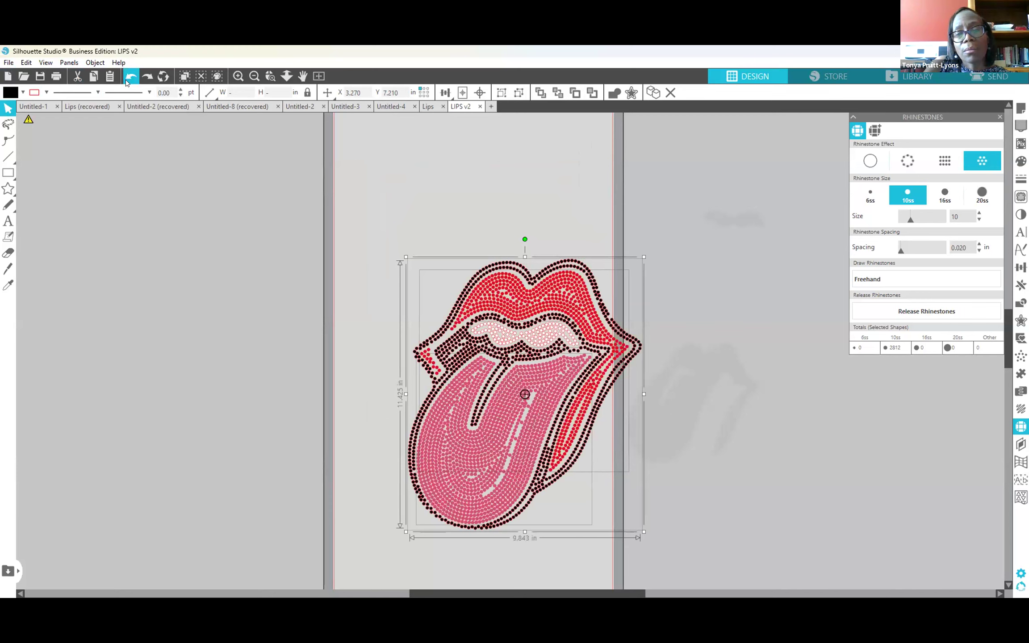
pyautogui.click(126, 80)
pyautogui.click(126, 80)
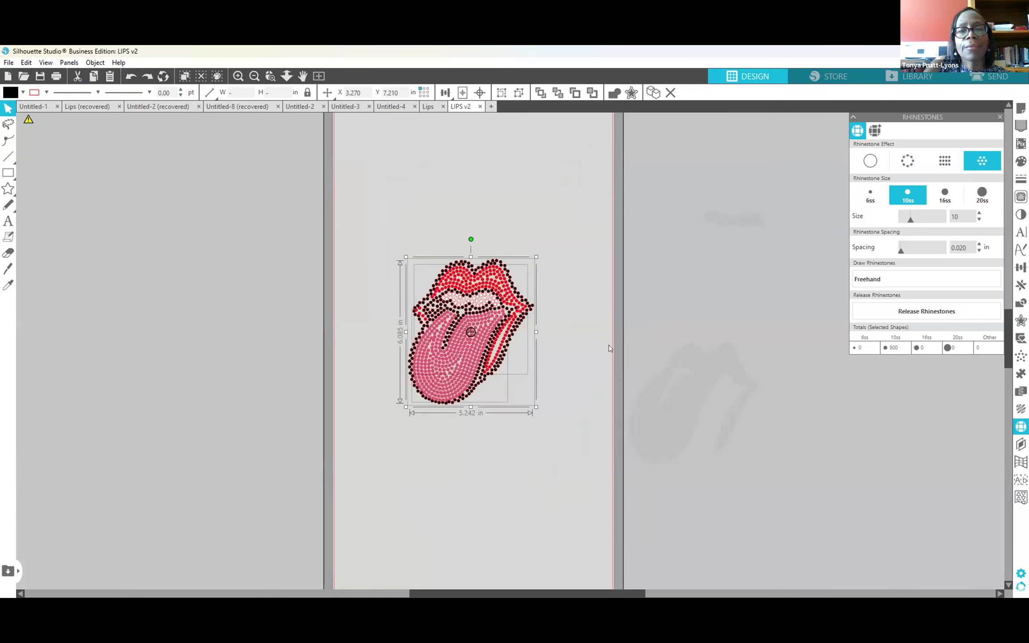
pyautogui.click(660, 289)
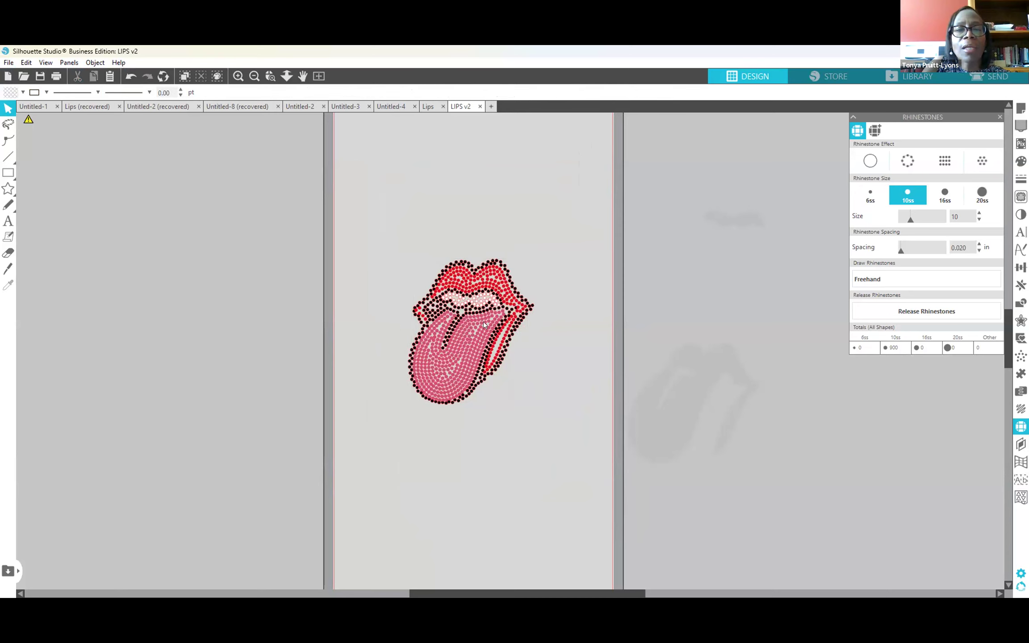
# Select the whole rhinestone design and try enlarging it proportionally to about 9.2 in wide by 10.7 in tall.
pyautogui.moveTo(381, 230); pyautogui.dragTo(550, 417)
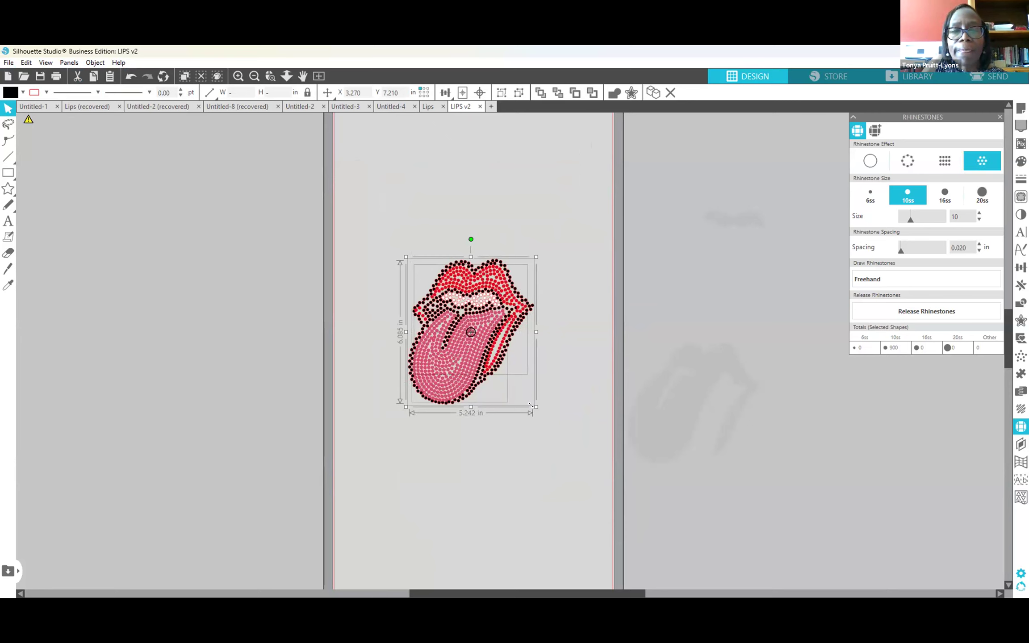
pyautogui.moveTo(535, 404); pyautogui.dragTo(554, 428)
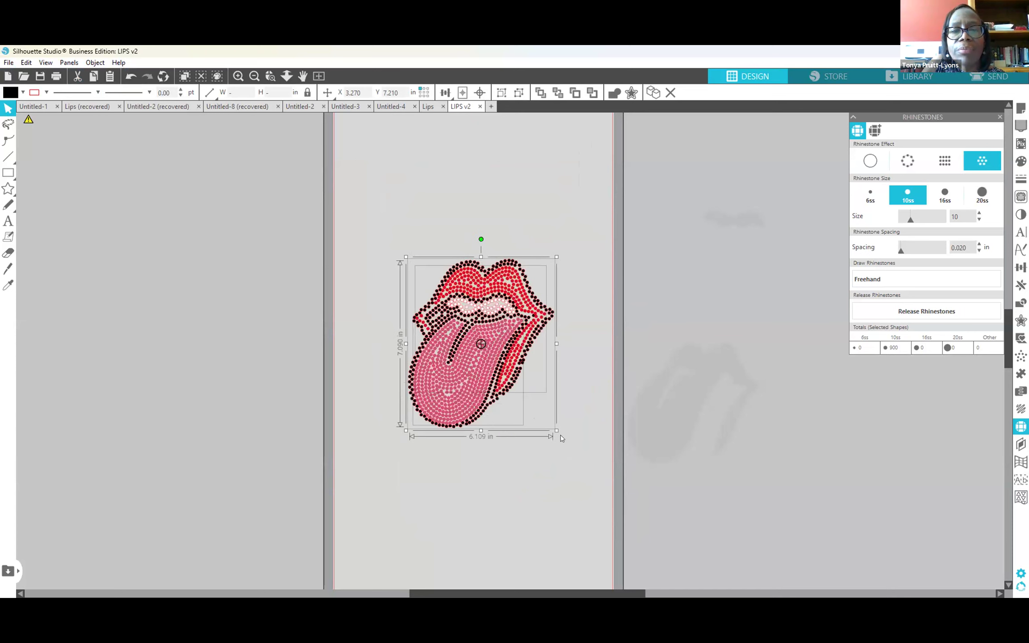
pyautogui.moveTo(563, 443); pyautogui.dragTo(625, 517)
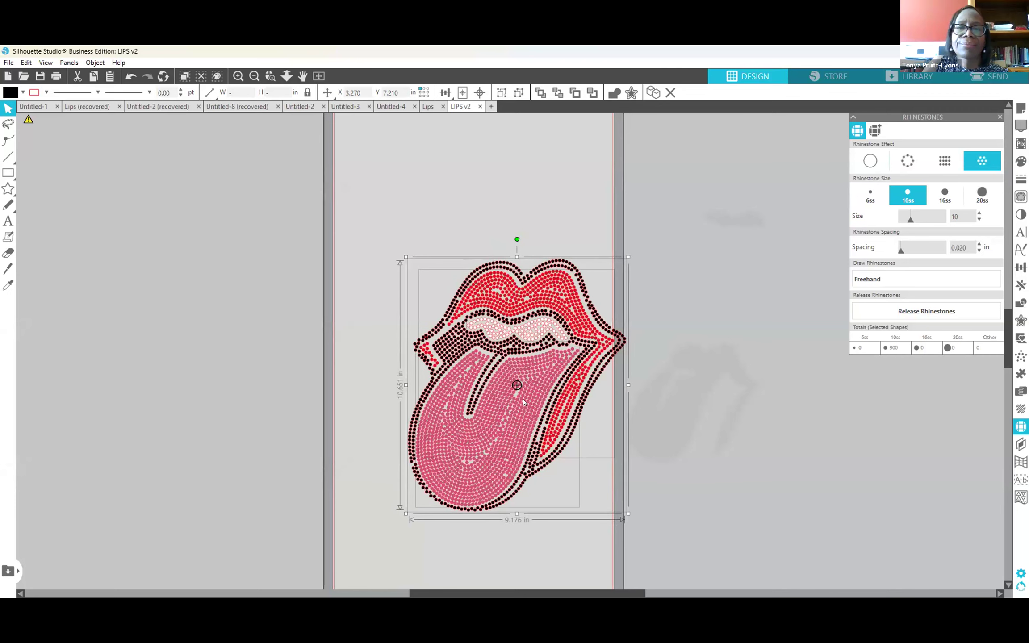
# Undo the latest enlargements of the rhinestone design.
pyautogui.hotkey('ctrl', 'z')
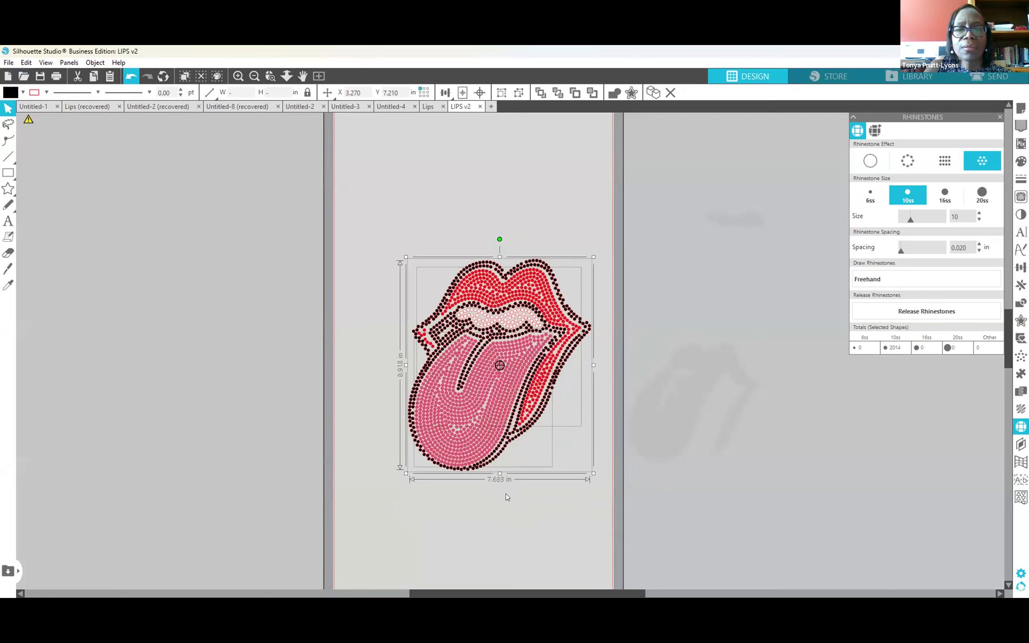
pyautogui.hotkey('ctrl', 'z')
pyautogui.hotkey('ctrl', 'z')
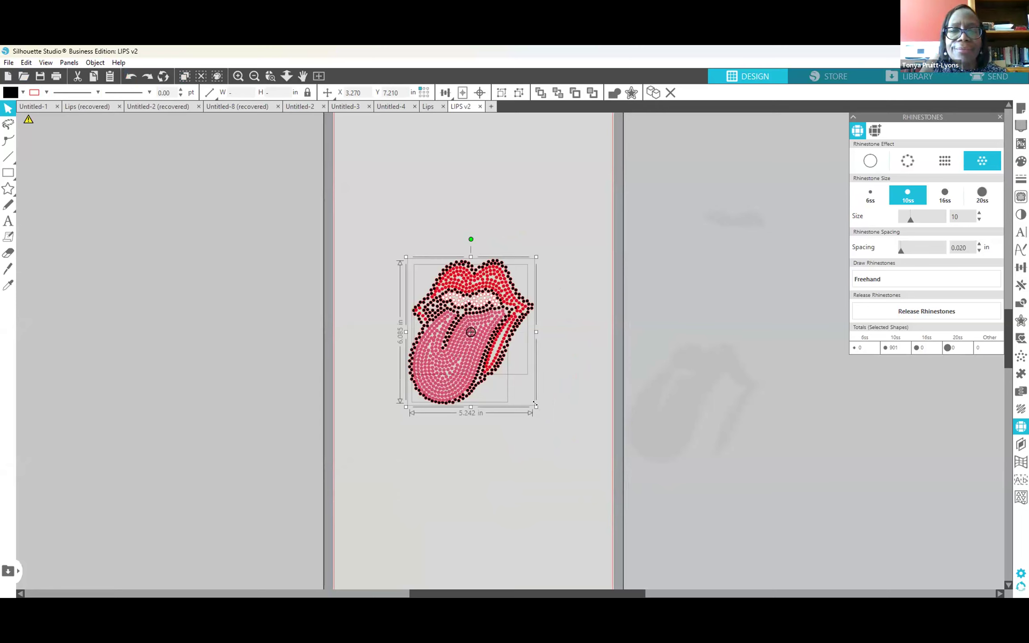
# Enlarge the selected rhinestone design proportionally to about 8.8 in wide by 10.3 in tall and deselect it.
pyautogui.moveTo(535, 404); pyautogui.dragTo(615, 504)
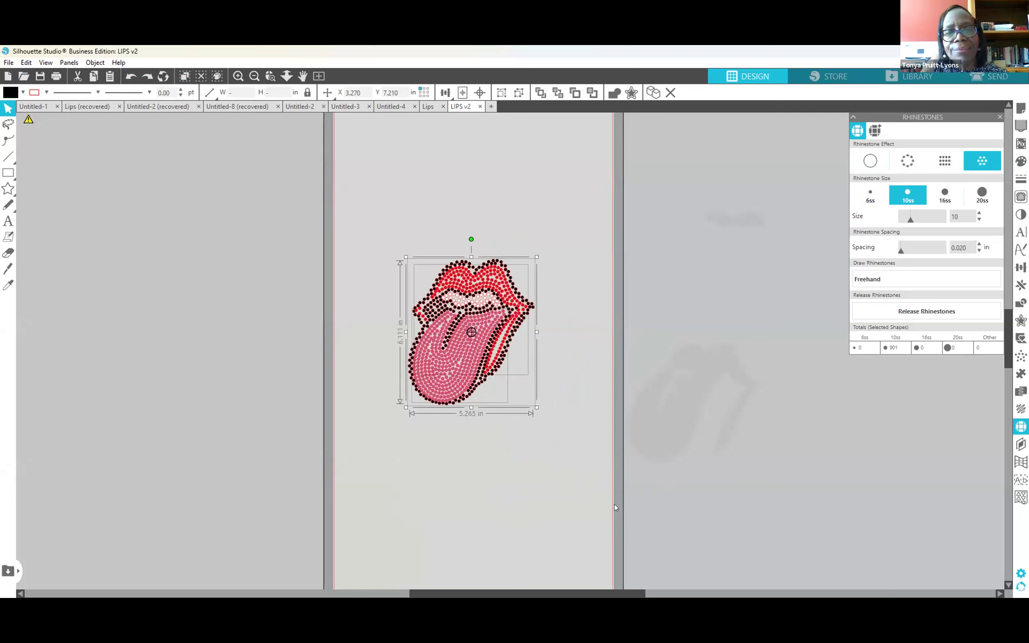
pyautogui.moveTo(536, 408); pyautogui.dragTo(614, 505)
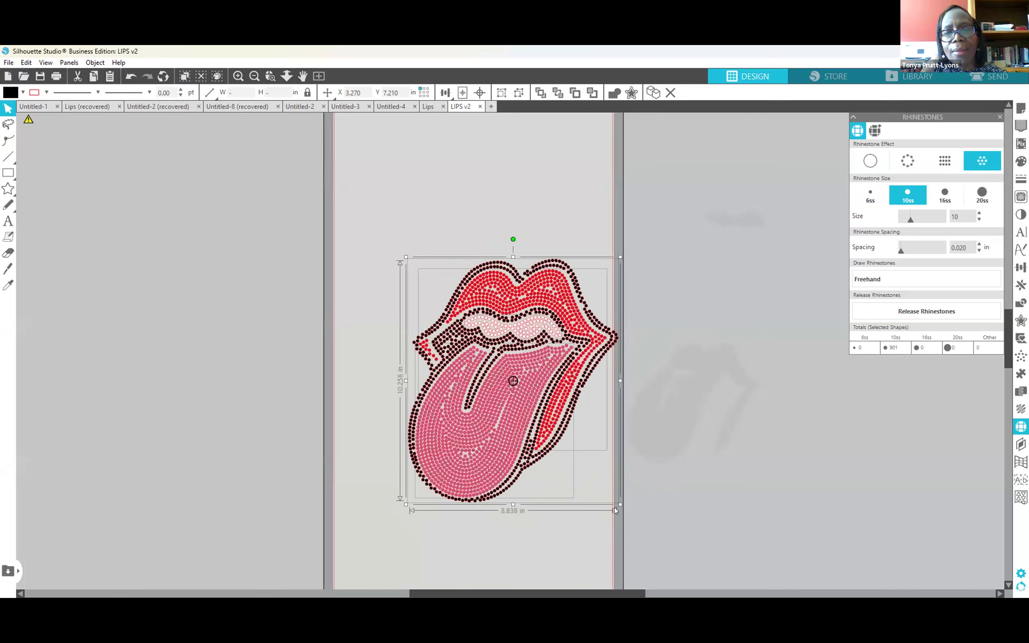
pyautogui.click(787, 431)
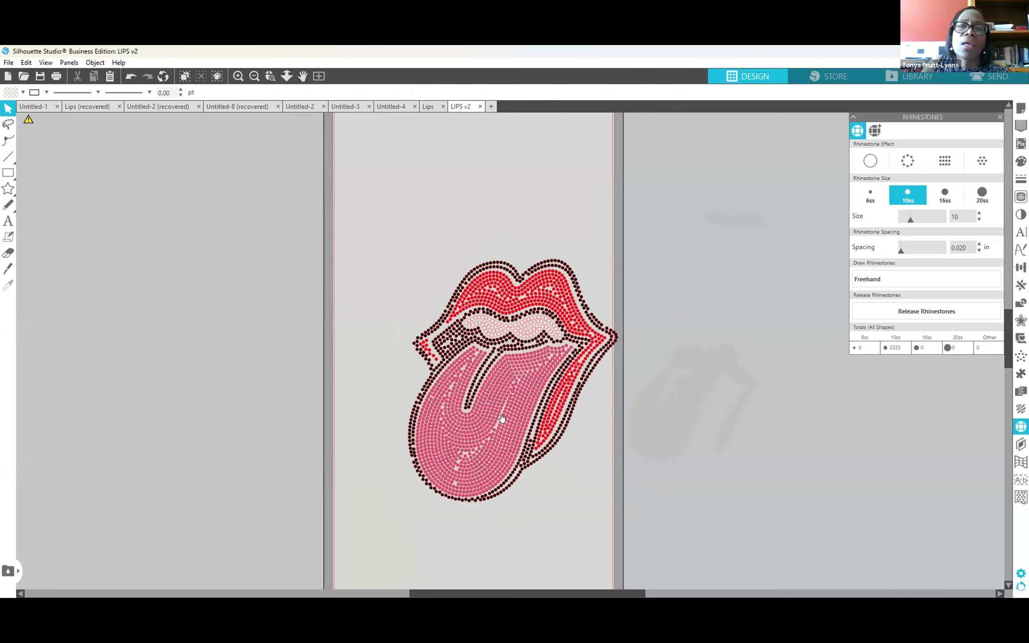
# Undo the separate tongue move, then shift the complete rhinestone lips design up and left on the page.
pyautogui.moveTo(497, 419); pyautogui.dragTo(482, 385)
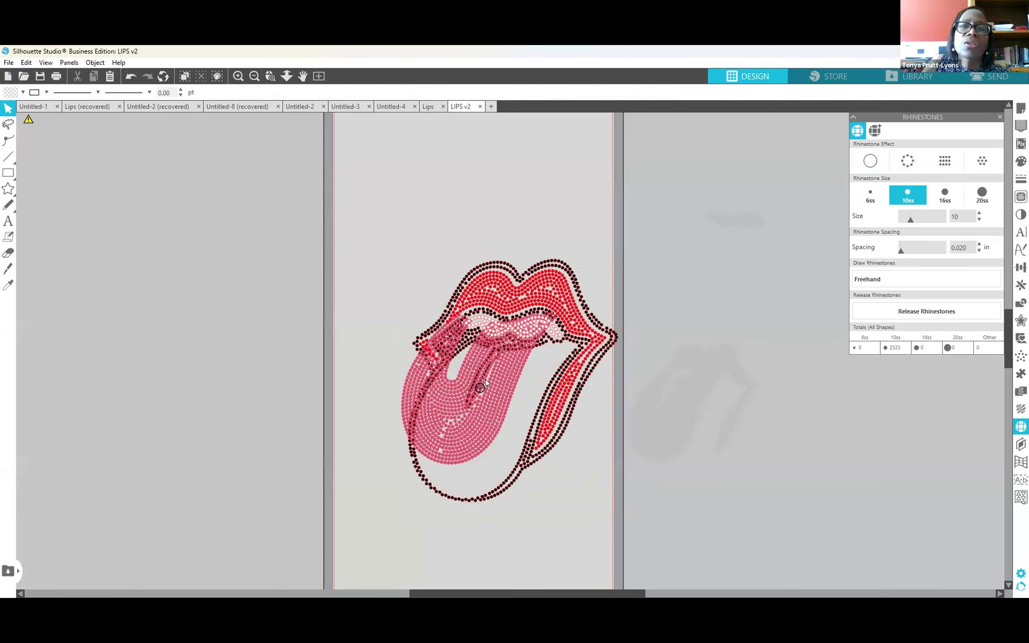
pyautogui.click(130, 75)
pyautogui.moveTo(398, 235); pyautogui.dragTo(542, 485)
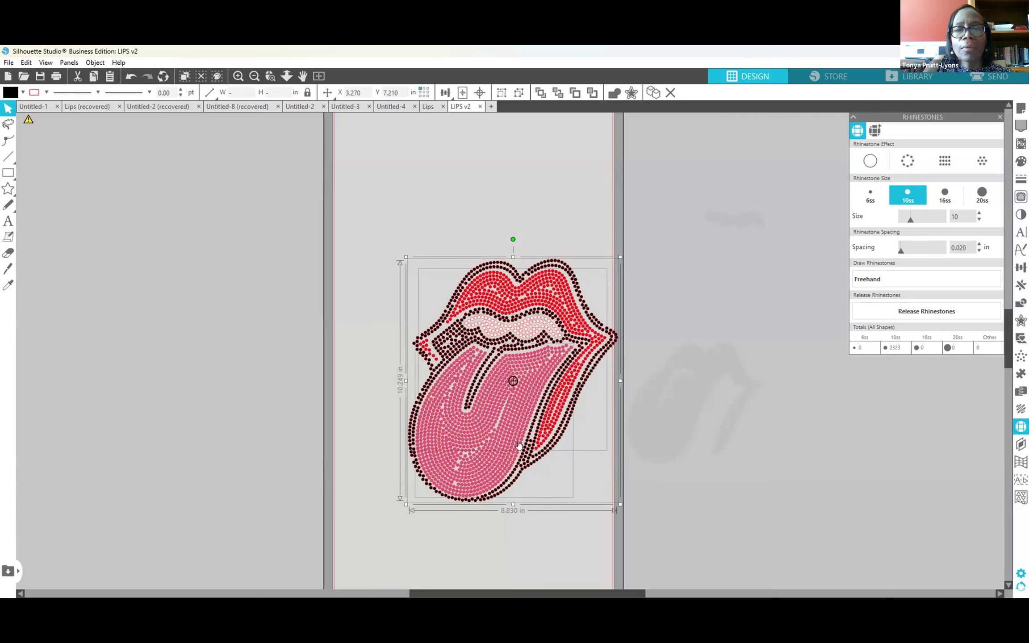
pyautogui.moveTo(510, 449); pyautogui.dragTo(463, 346)
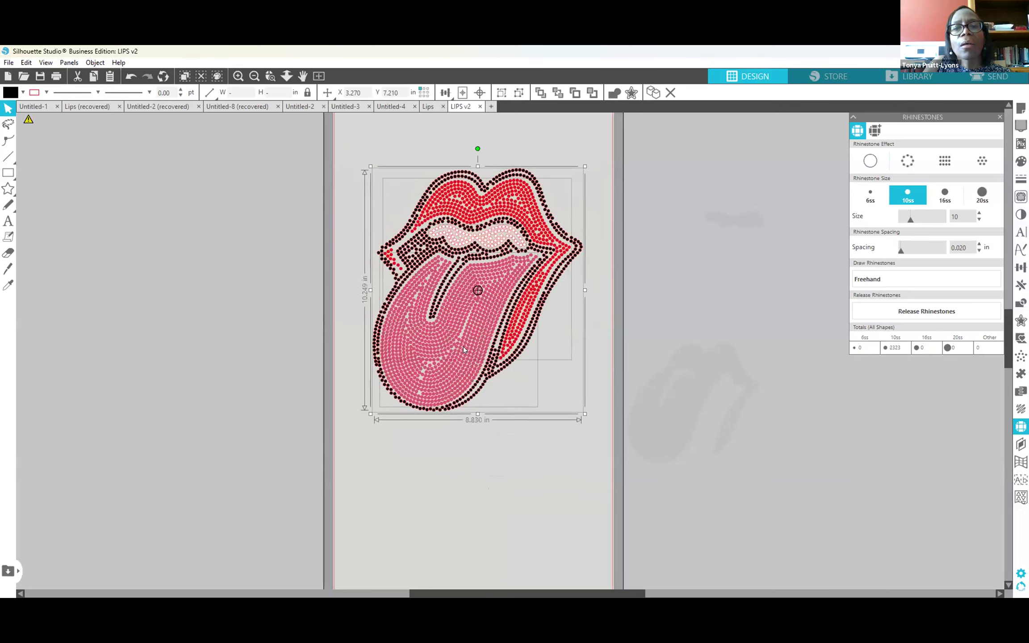
pyautogui.click(204, 368)
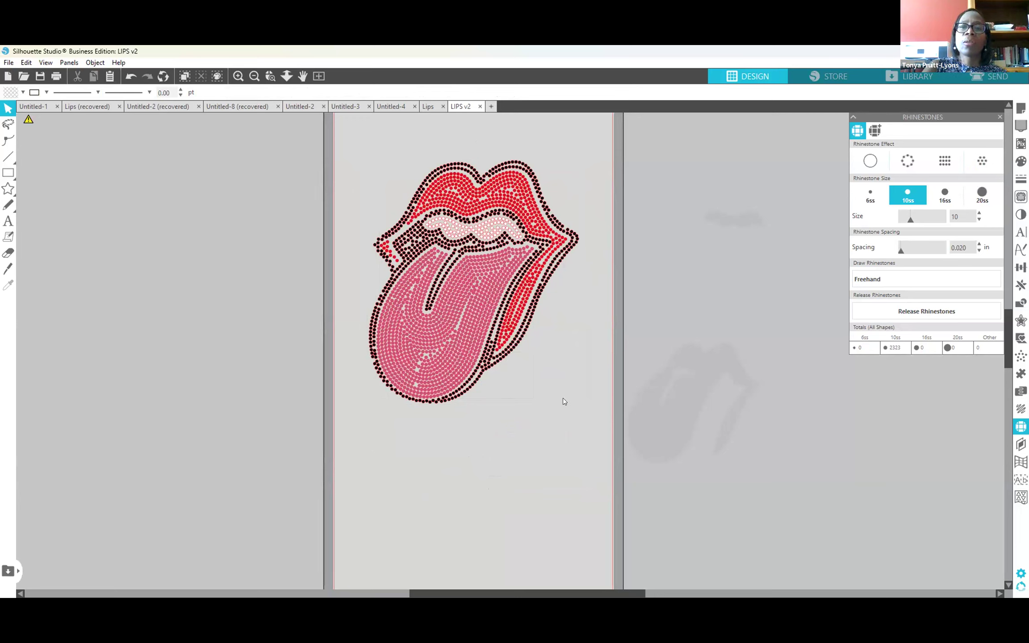
# Set the page's media color to black.
pyautogui.scroll(3, 604, 184)
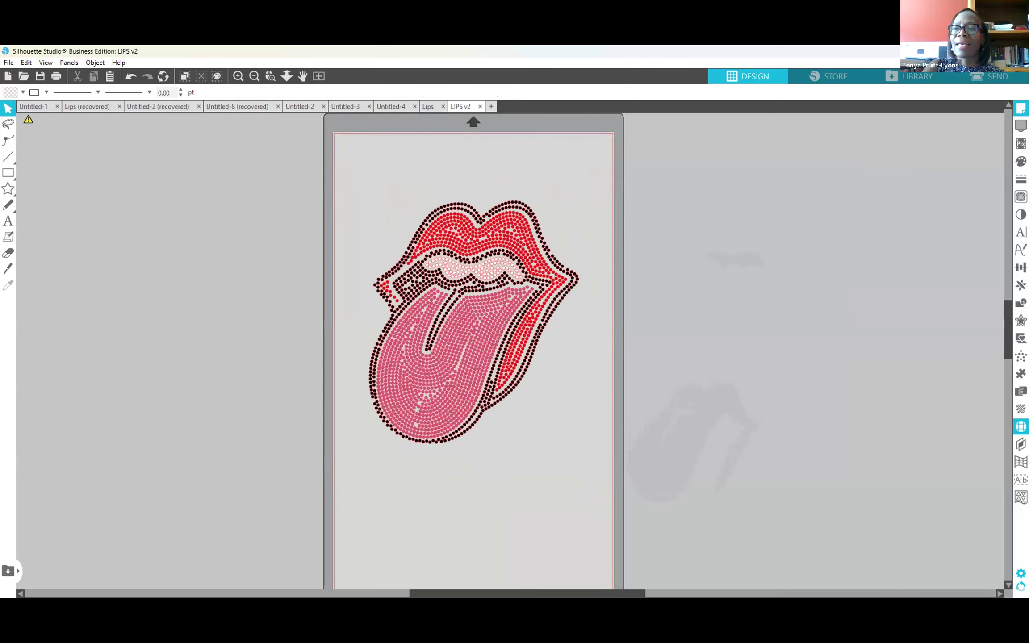
pyautogui.click(897, 356)
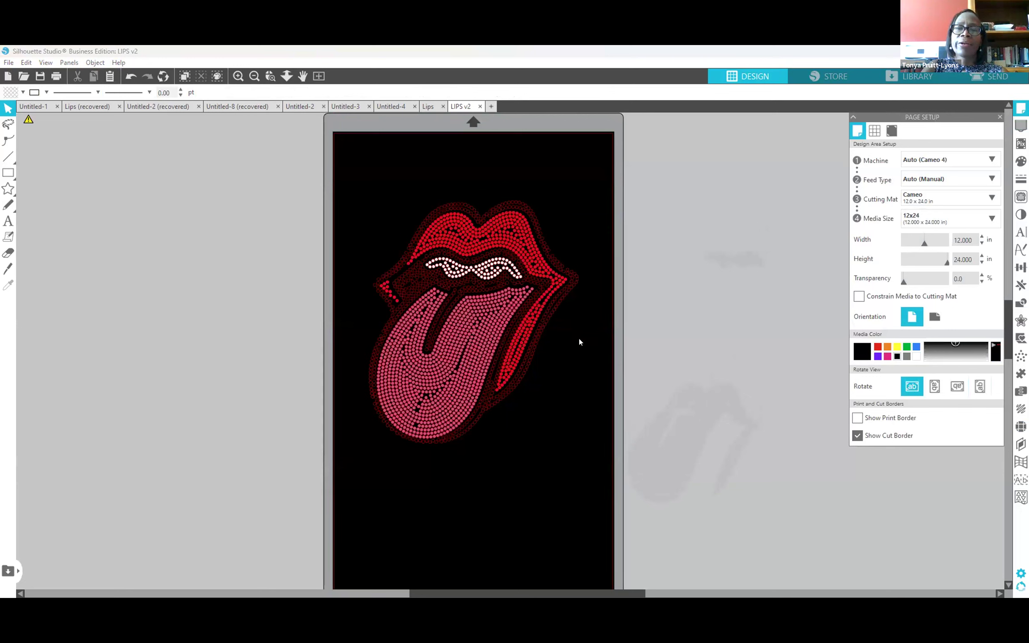
# Recolor the black outline rhinestones with a dark gray 2B2B2B fill and make their line color transparent.
pyautogui.click(510, 207)
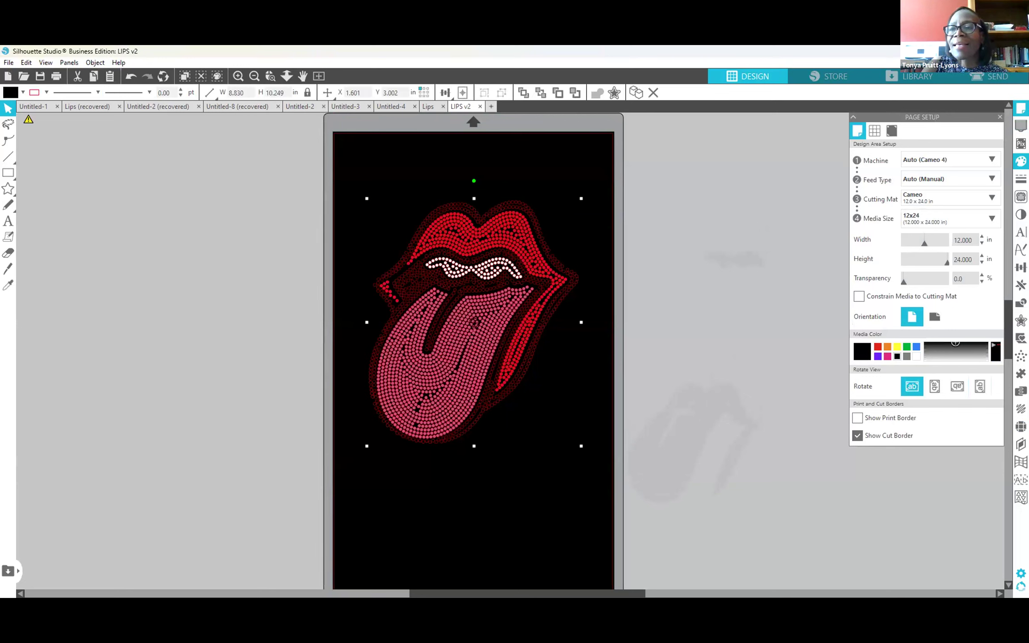
pyautogui.click(1022, 161)
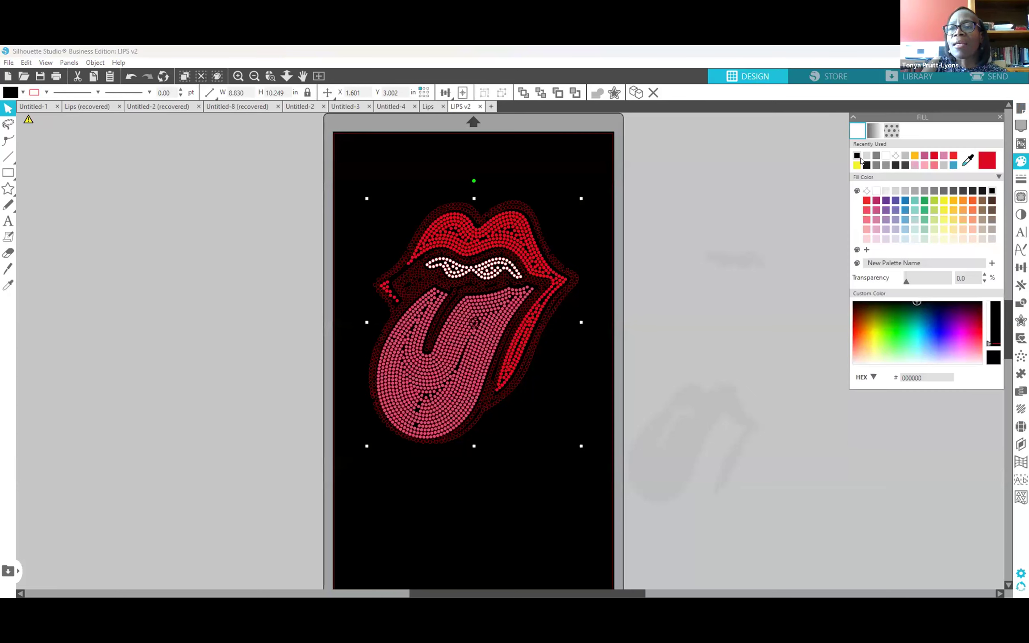
pyautogui.click(885, 165)
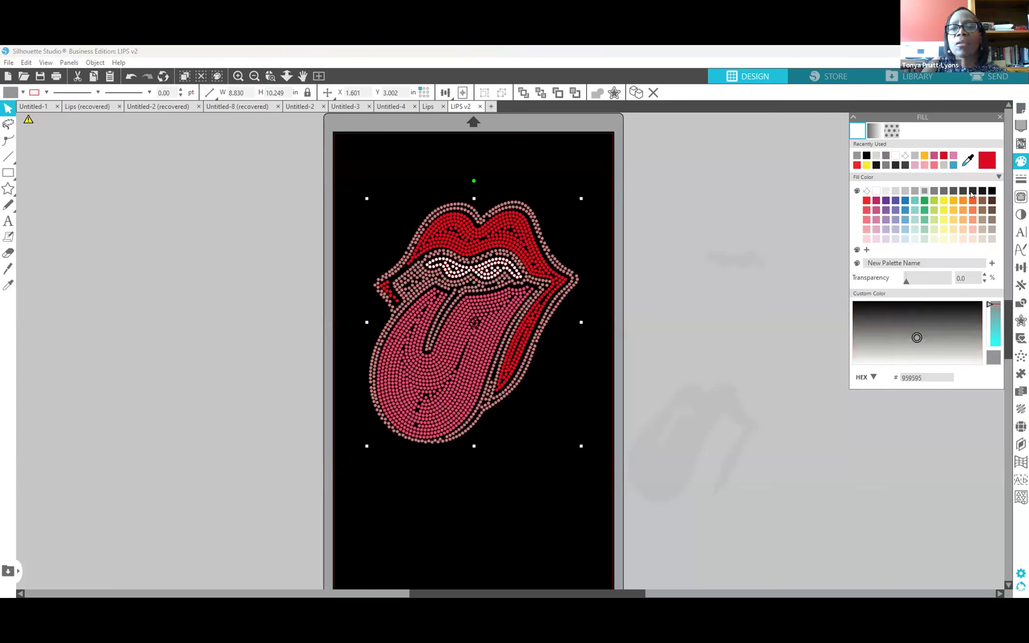
pyautogui.click(972, 191)
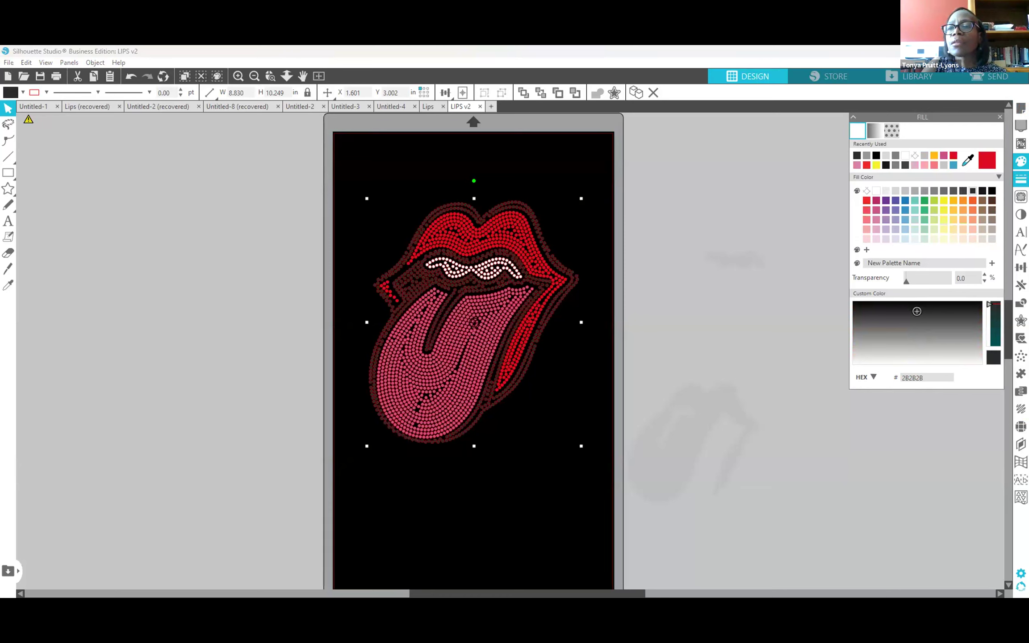
pyautogui.click(875, 133)
pyautogui.click(914, 155)
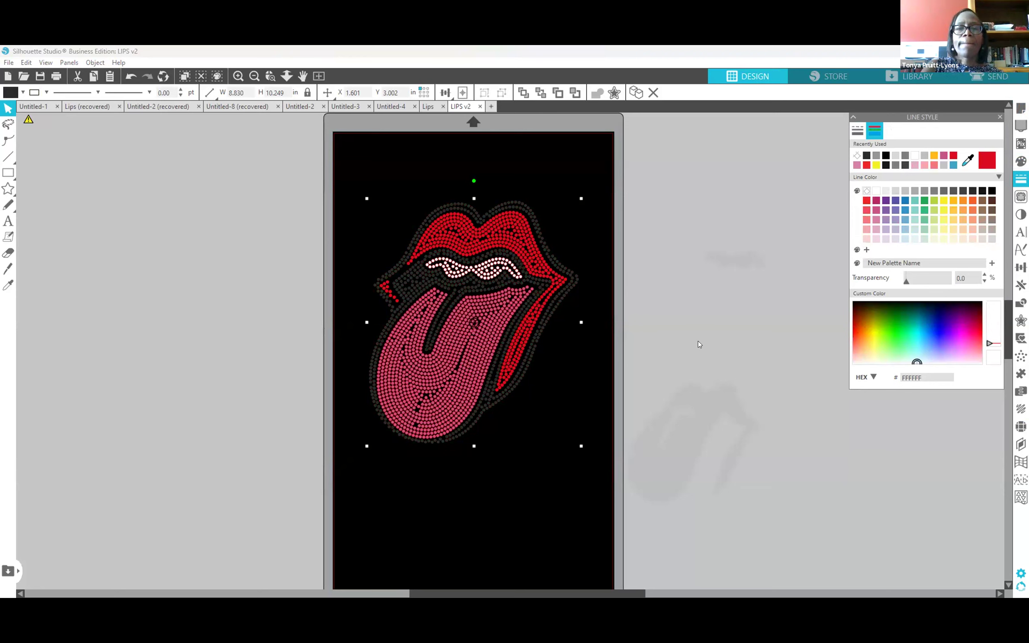
pyautogui.click(735, 323)
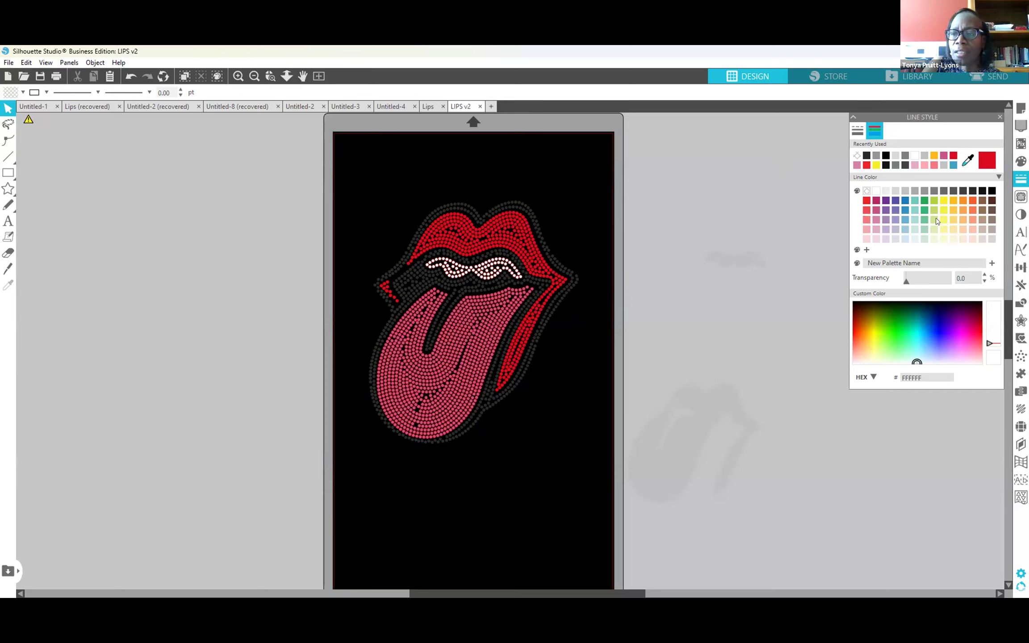
# Set the page's media color to dark gray so it contrasts with the outline rhinestones.
pyautogui.click(1021, 108)
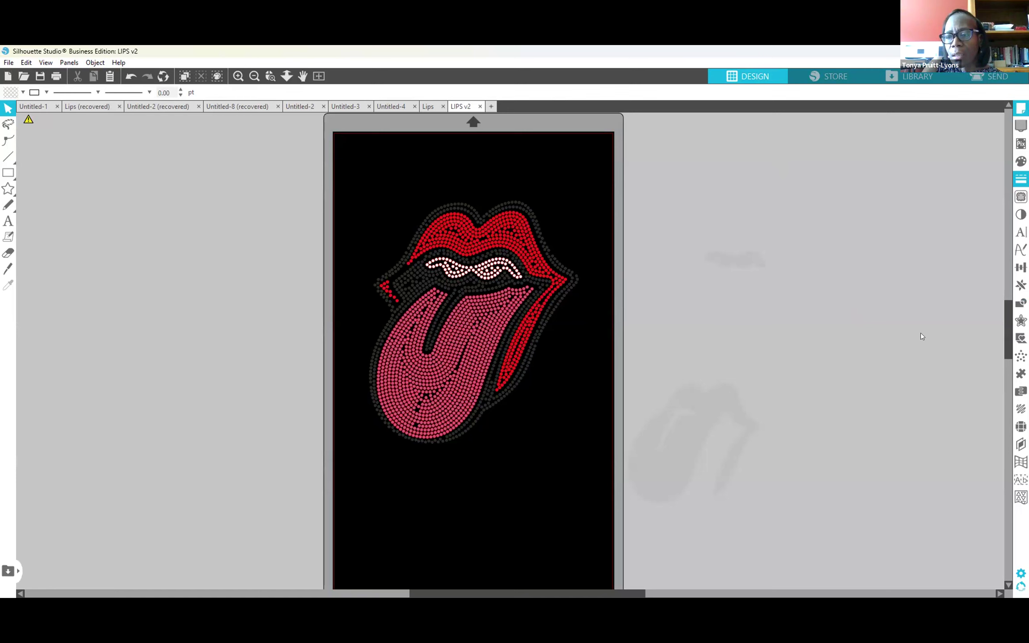
pyautogui.click(905, 356)
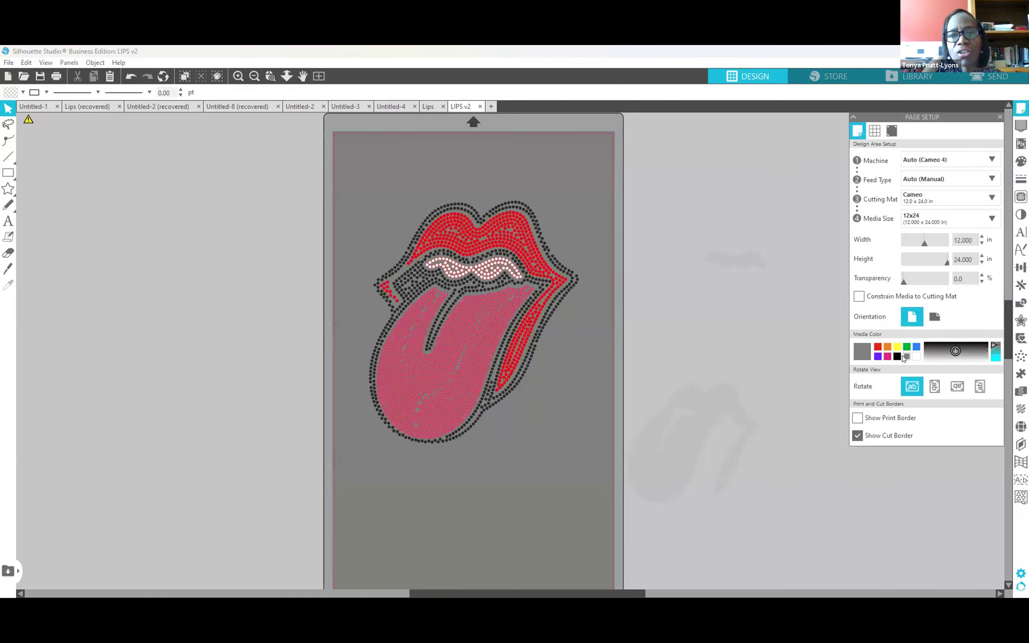
pyautogui.click(955, 351)
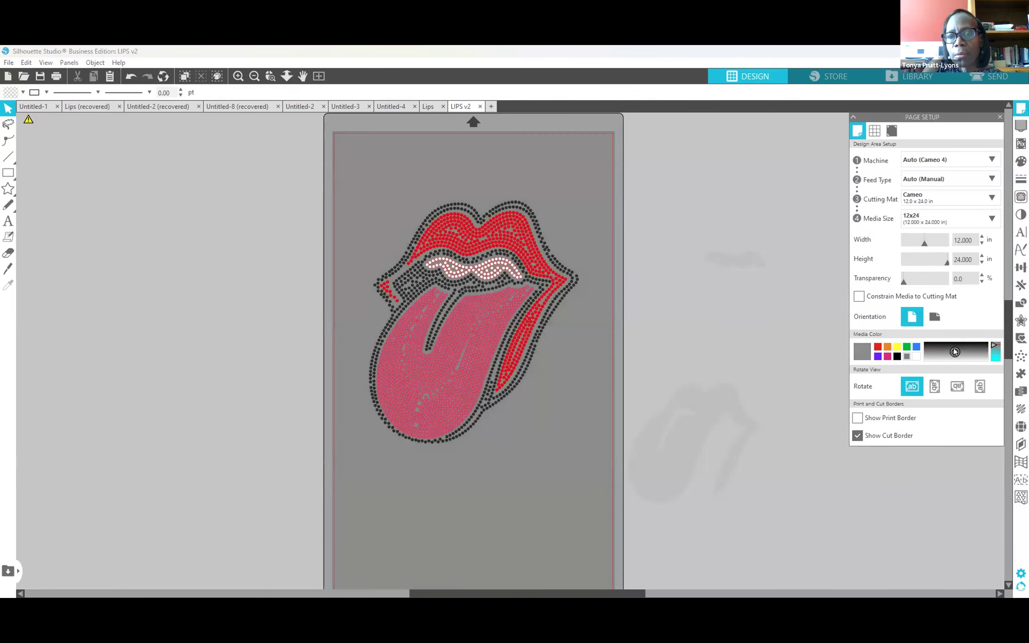
pyautogui.moveTo(954, 352); pyautogui.dragTo(952, 348)
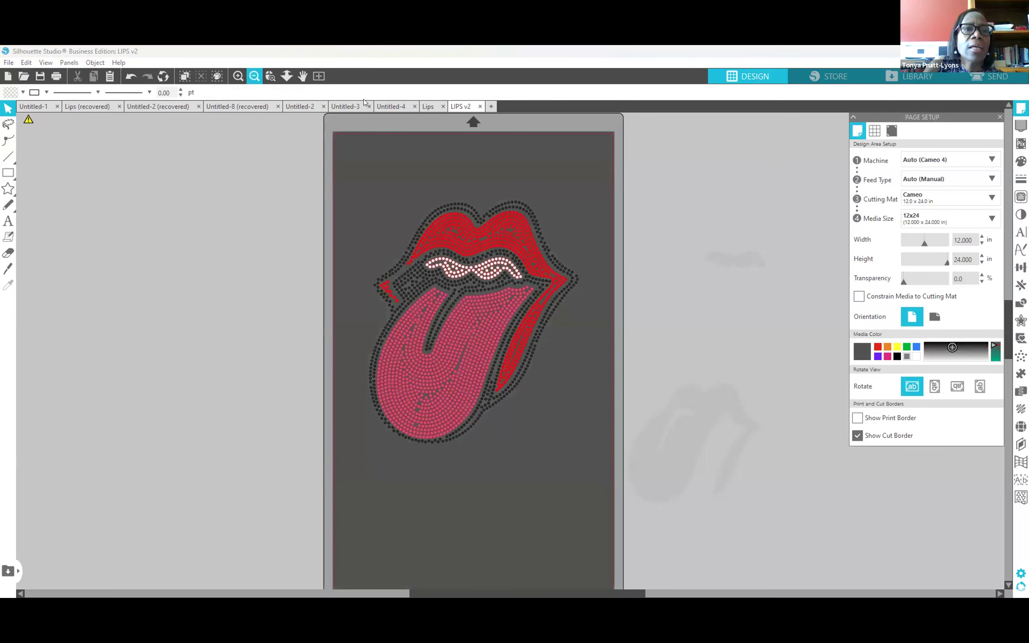
# Offset the dark outline rhinestones of the lips by 0.130 in with rounded corners.
pyautogui.click(238, 77)
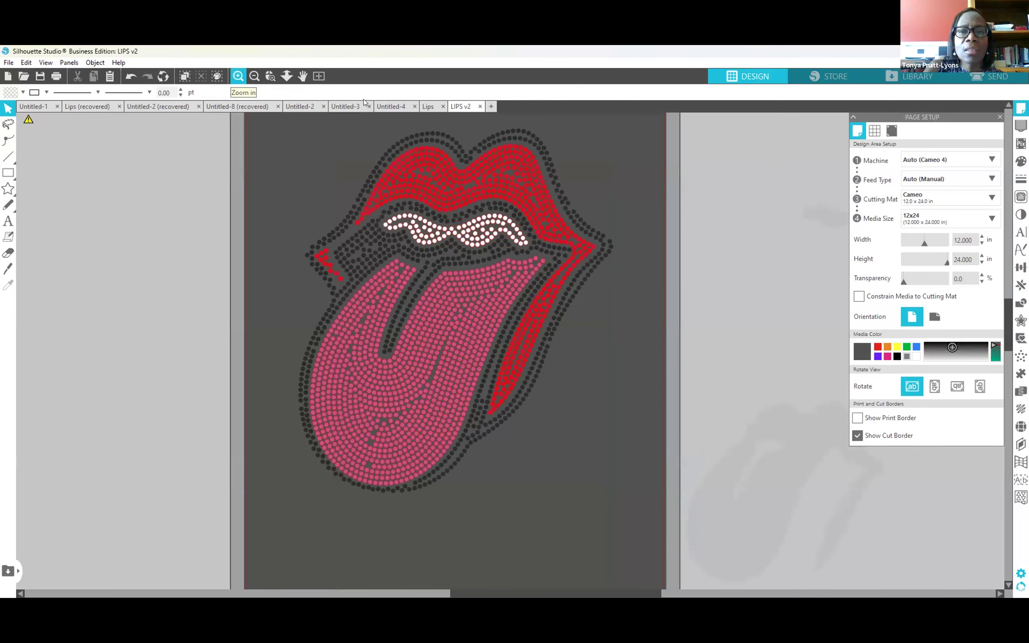
pyautogui.scroll(6, 630, 529)
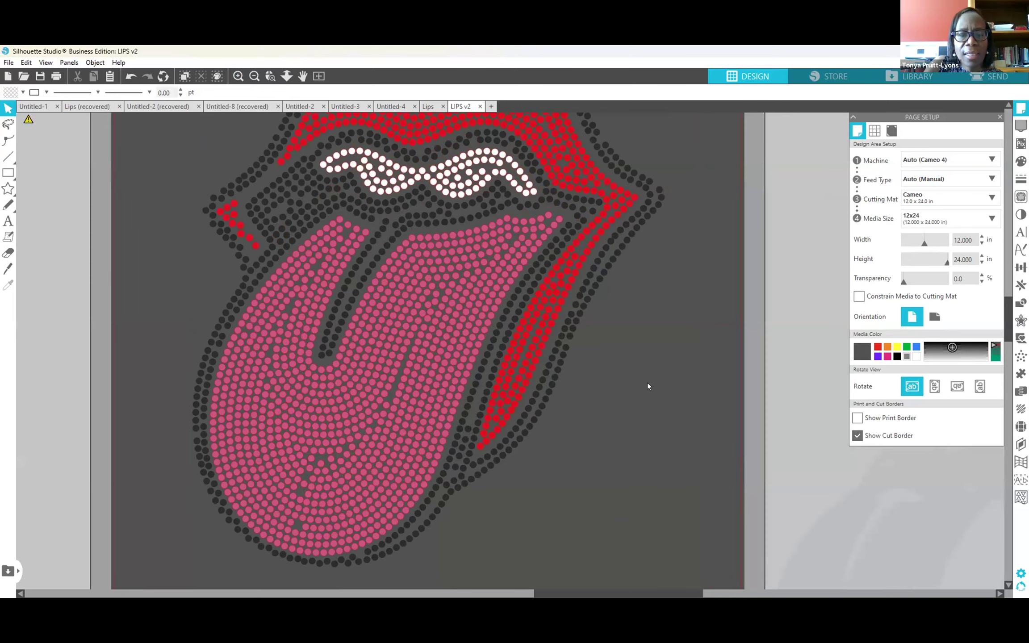
pyautogui.scroll(5, 648, 383)
pyautogui.scroll(4, 654, 318)
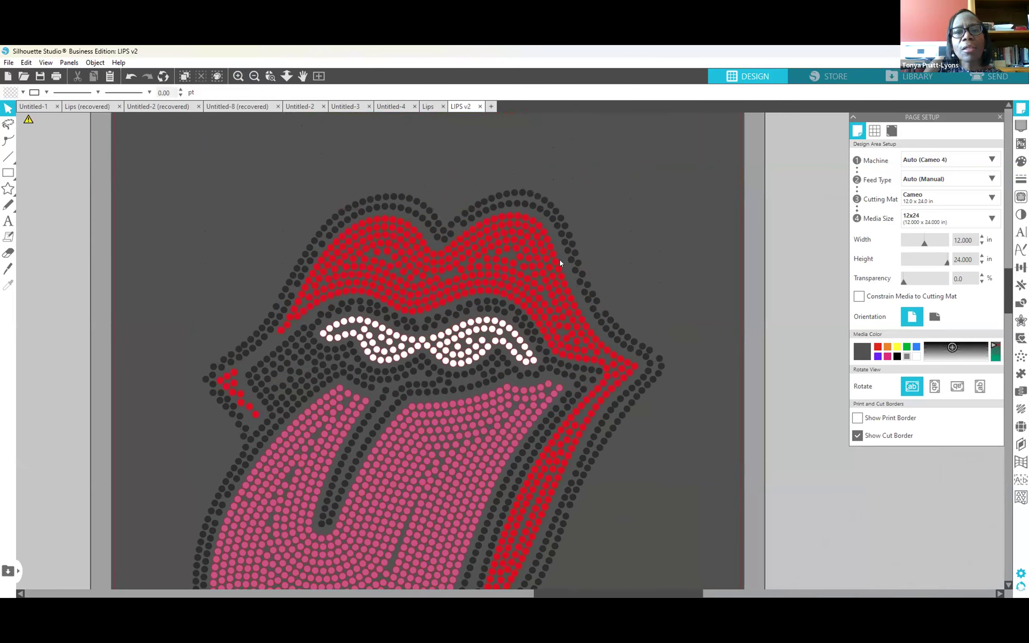
pyautogui.click(512, 197)
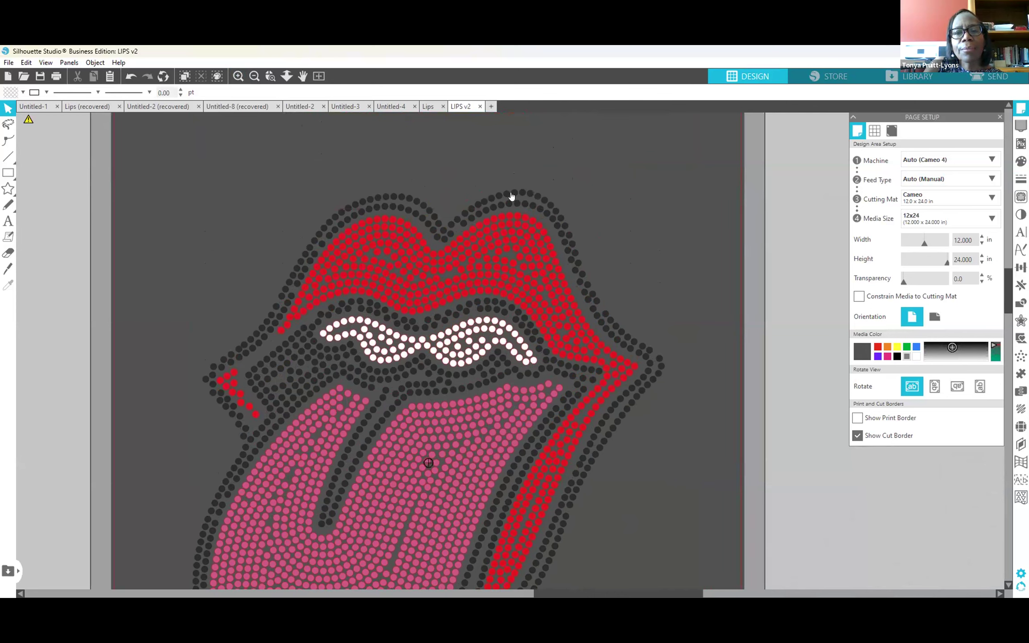
pyautogui.click(8, 189)
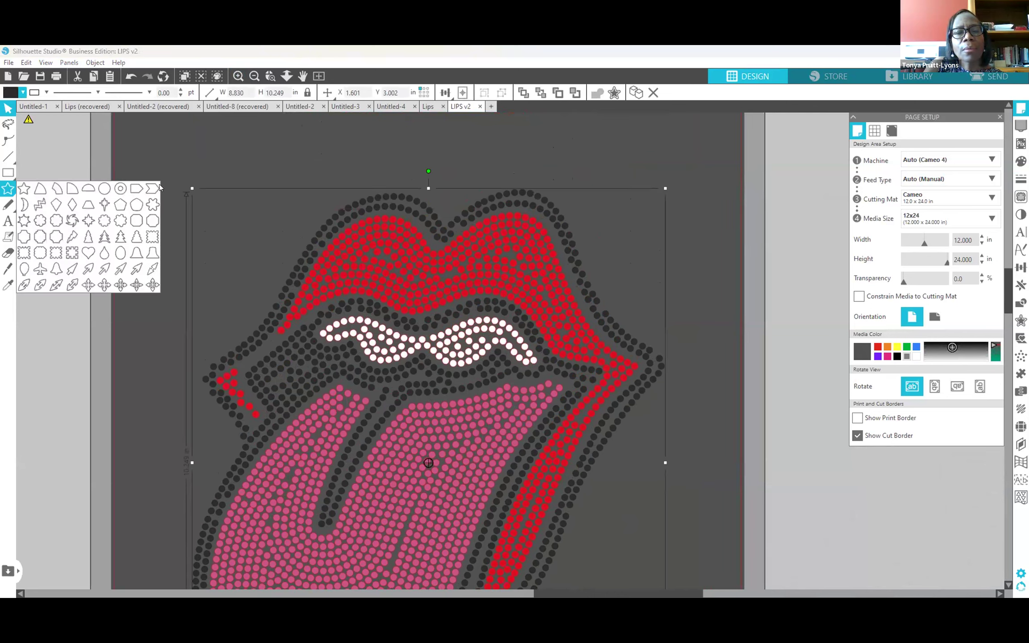
pyautogui.click(346, 212)
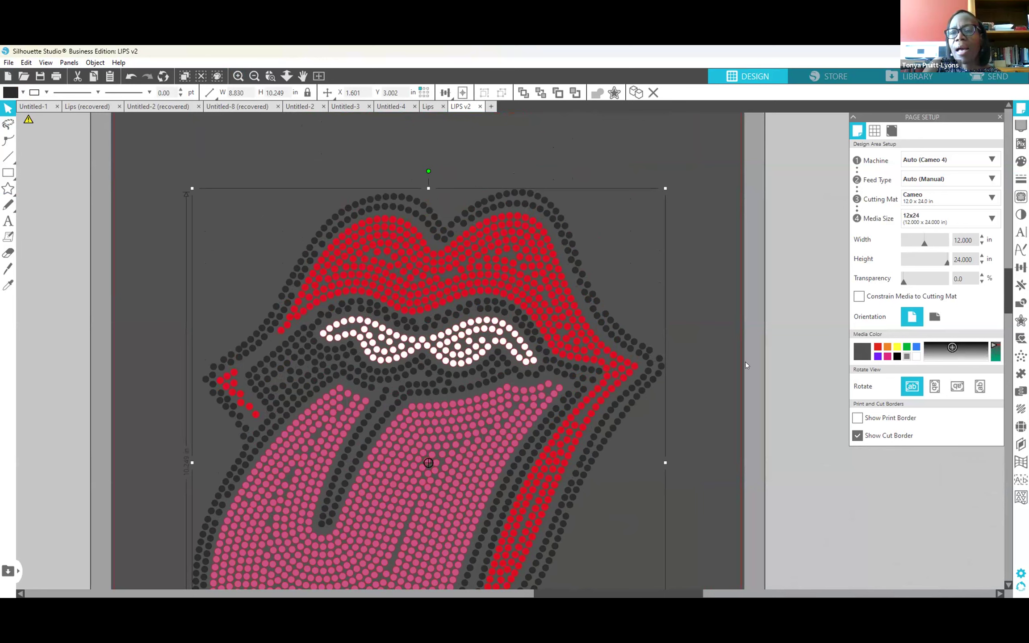
pyautogui.click(1021, 426)
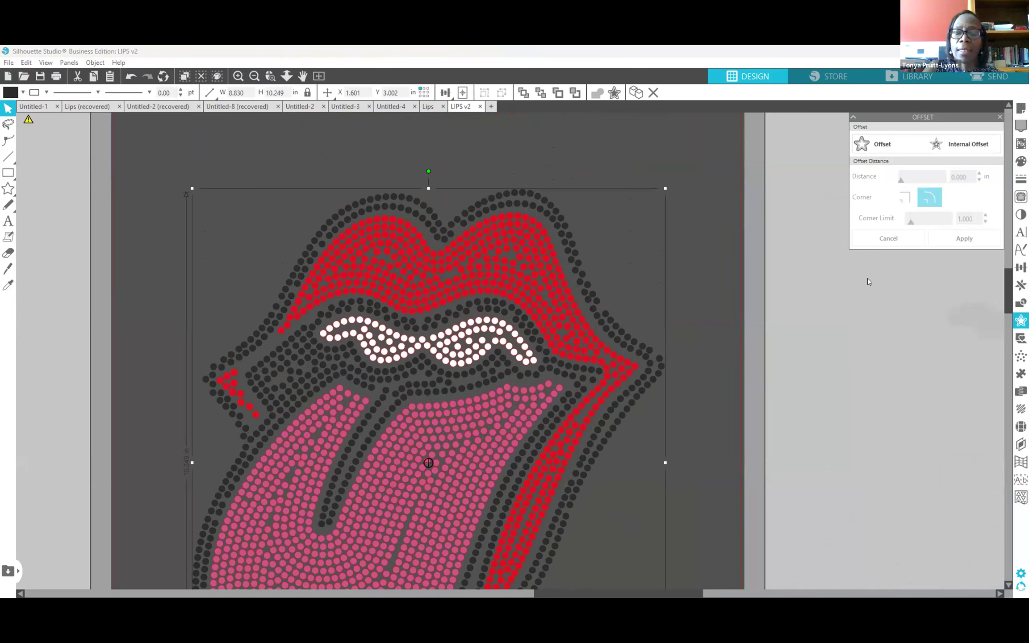
pyautogui.click(871, 144)
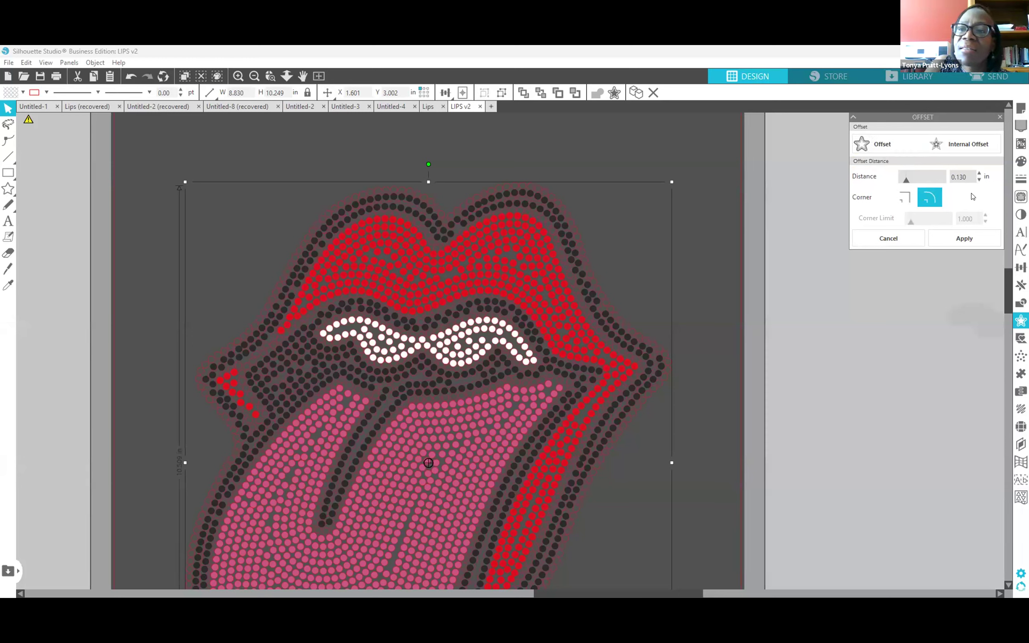
pyautogui.click(938, 238)
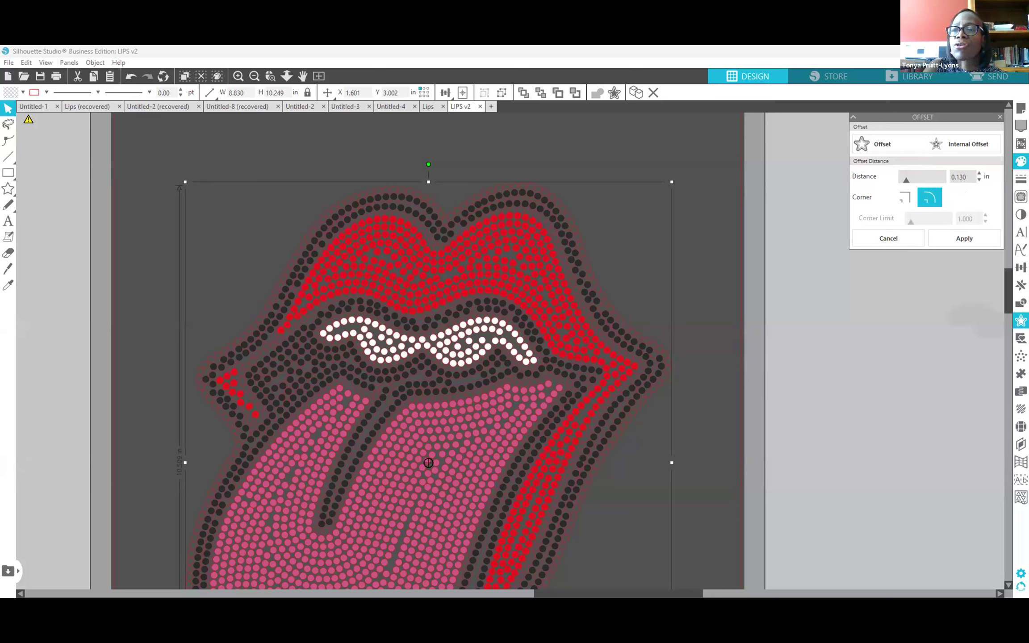
# Convert the offset outline into white 10ss rhinestones placed along its edge with 0.020 in spacing.
pyautogui.click(889, 144)
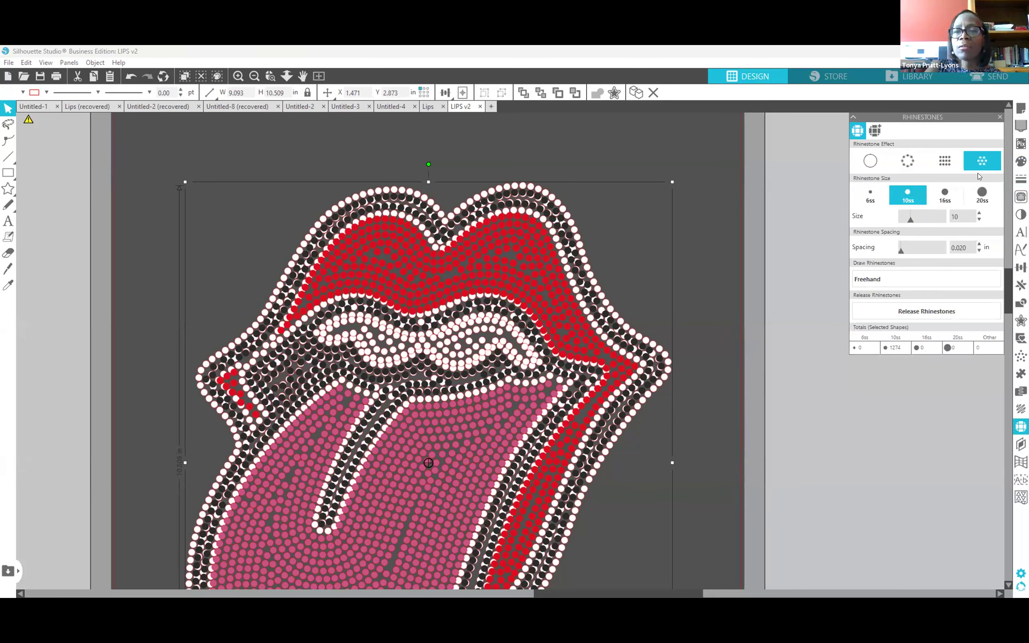
pyautogui.click(909, 160)
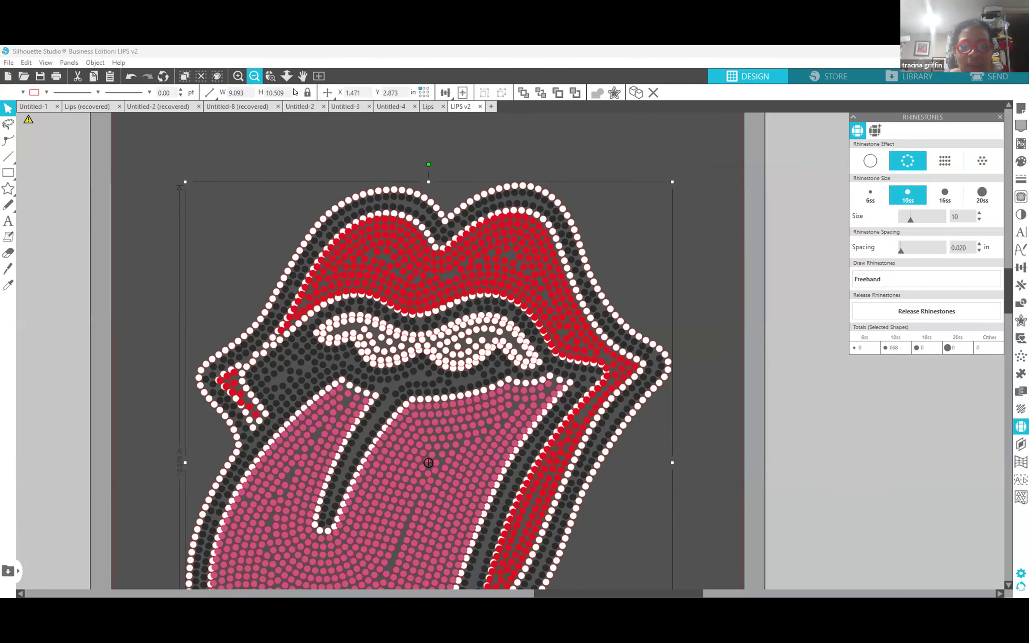
pyautogui.click(254, 76)
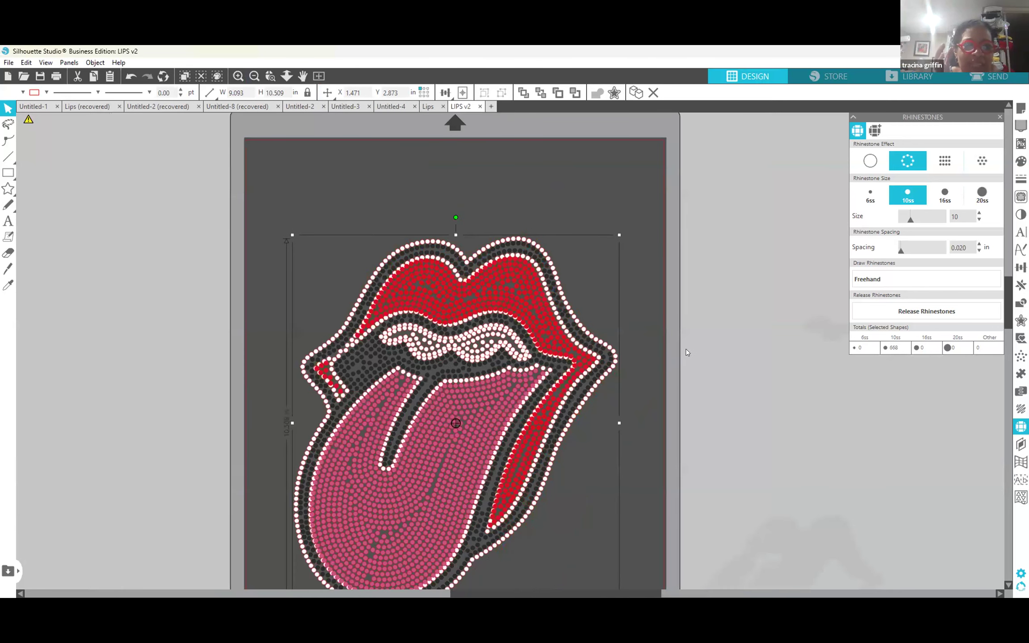
pyautogui.scroll(-3, 686, 350)
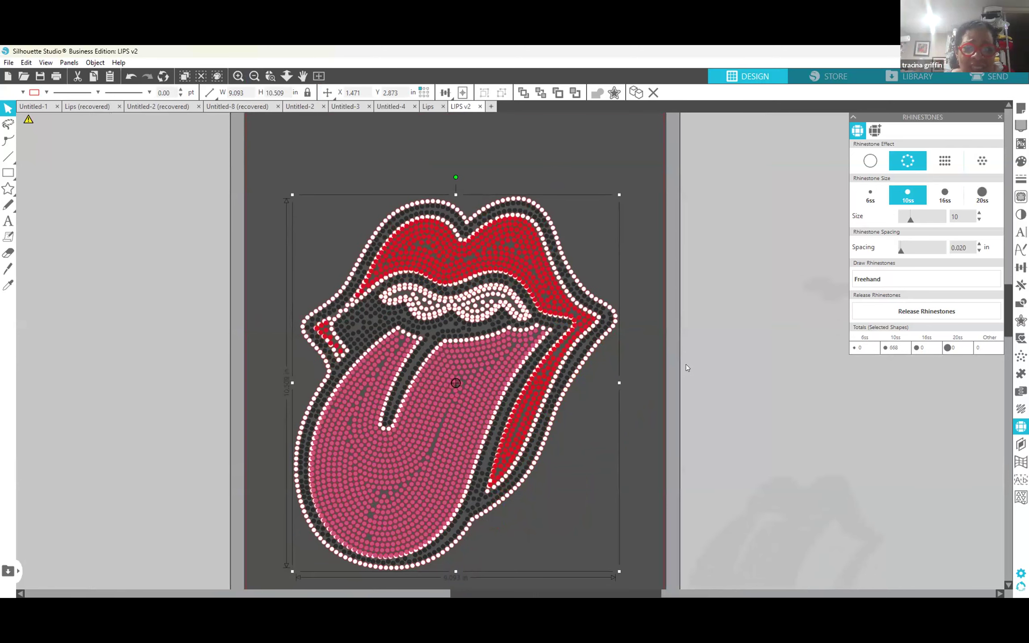
pyautogui.scroll(-3, 687, 364)
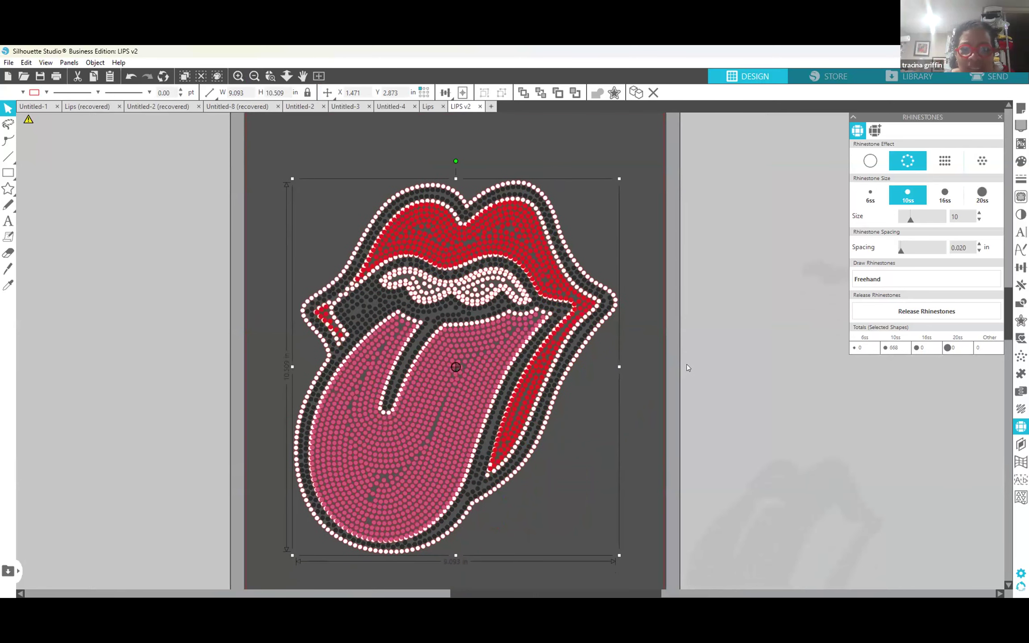
pyautogui.scroll(-1, 687, 366)
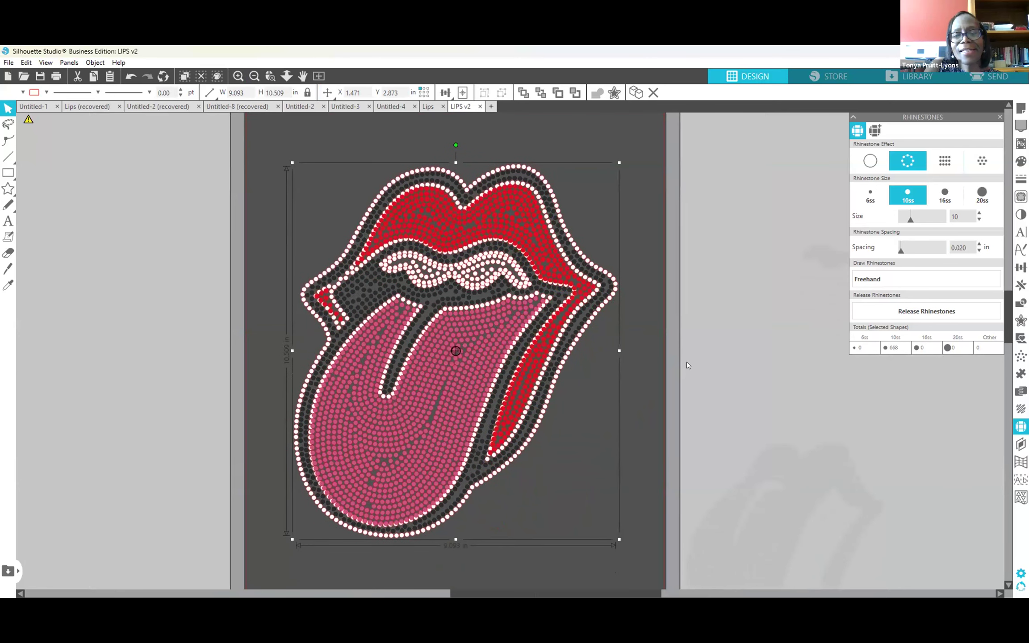
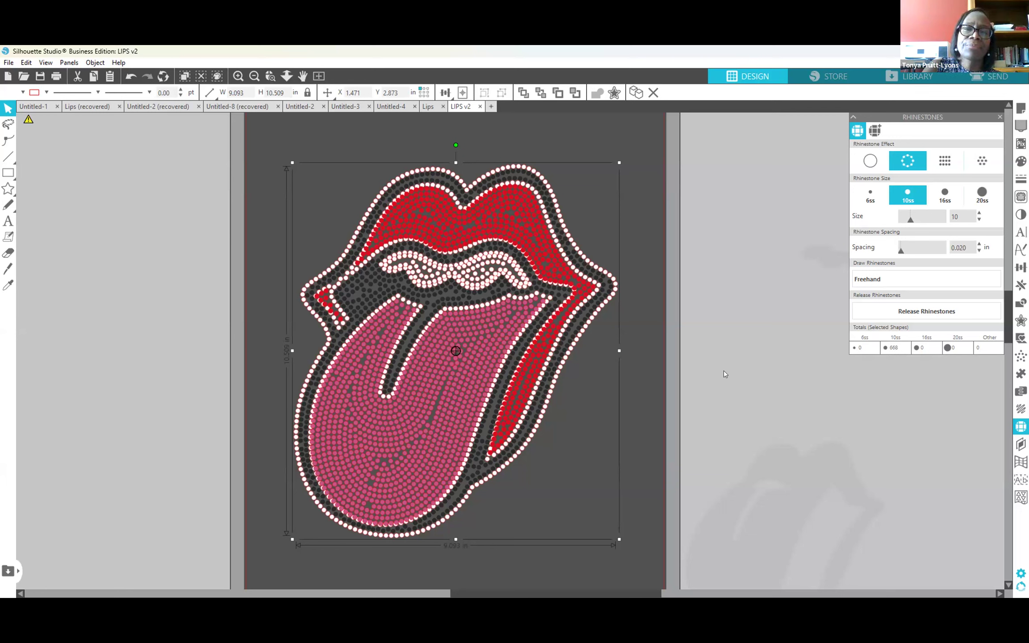
# Change the page's media color to black.
pyautogui.click(927, 279)
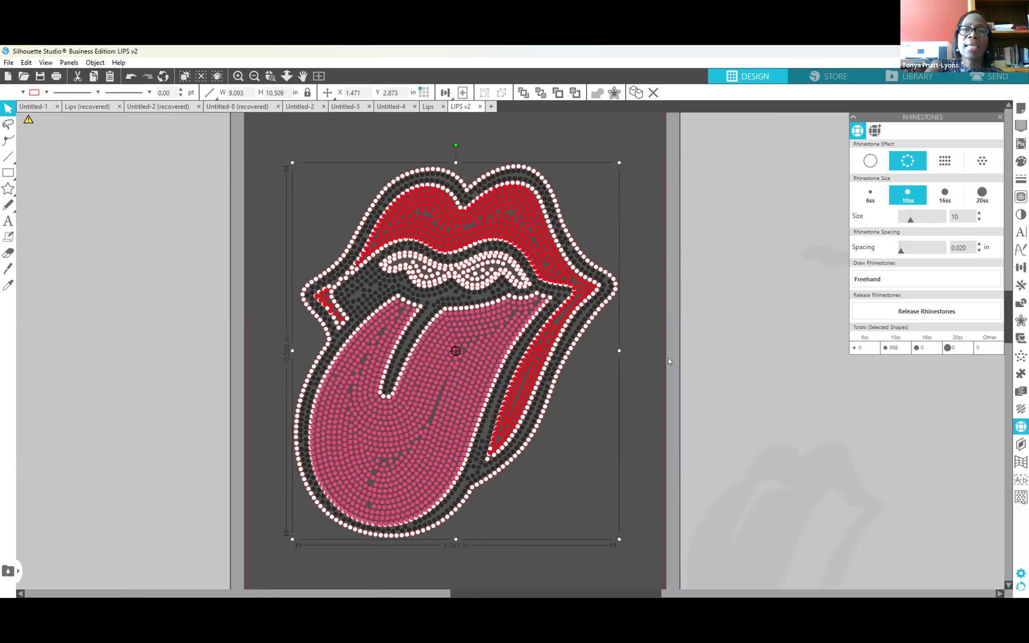
pyautogui.click(648, 187)
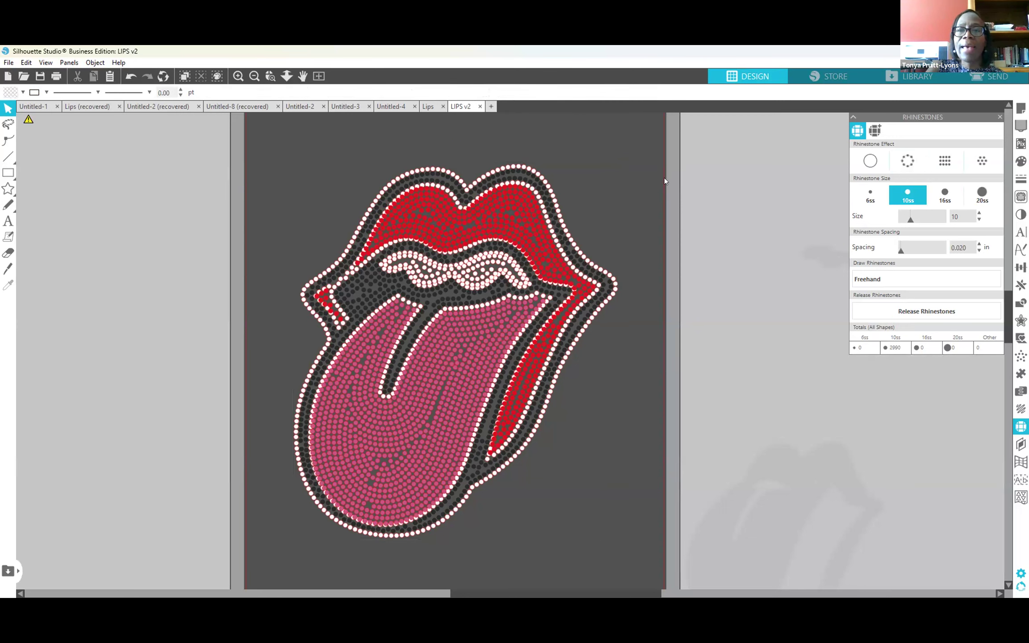
pyautogui.click(1021, 108)
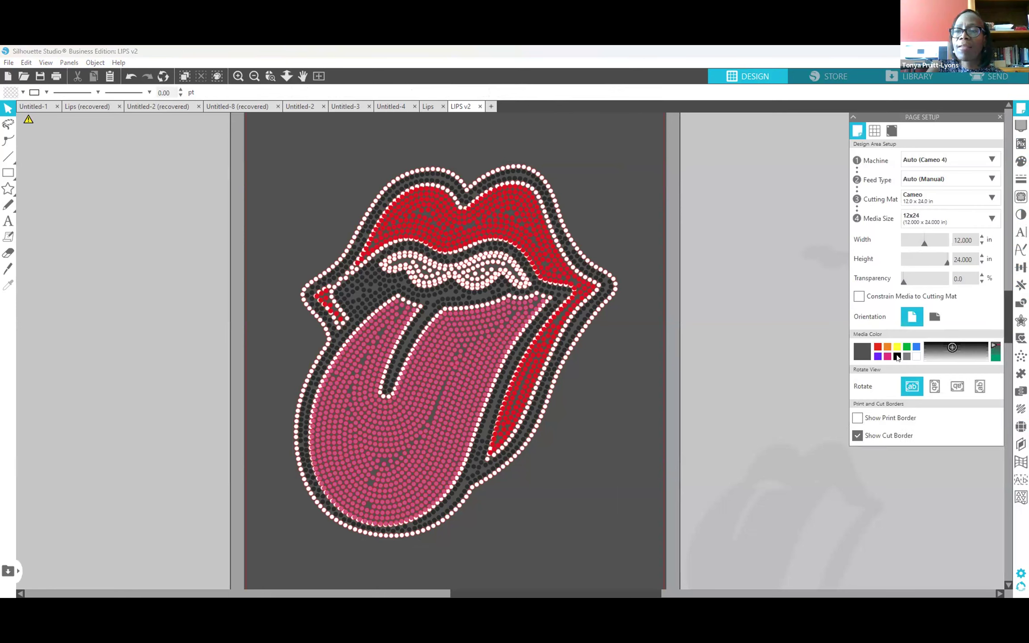
pyautogui.click(897, 357)
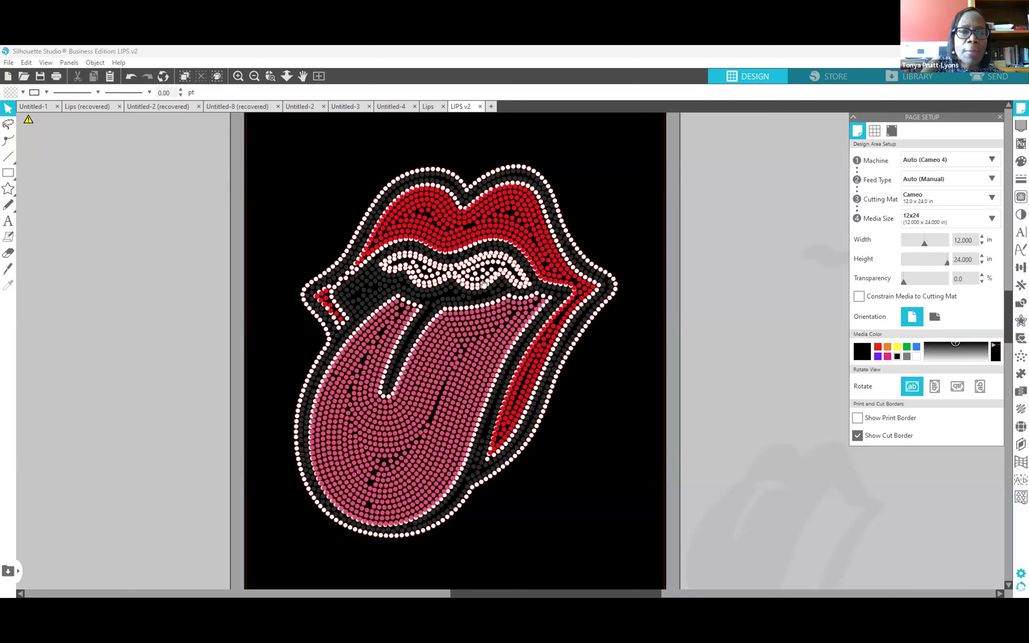
# Move the white teeth rhinestones out of the mouth to the empty area beside the page.
pyautogui.click(483, 285)
pyautogui.moveTo(483, 284); pyautogui.dragTo(761, 276)
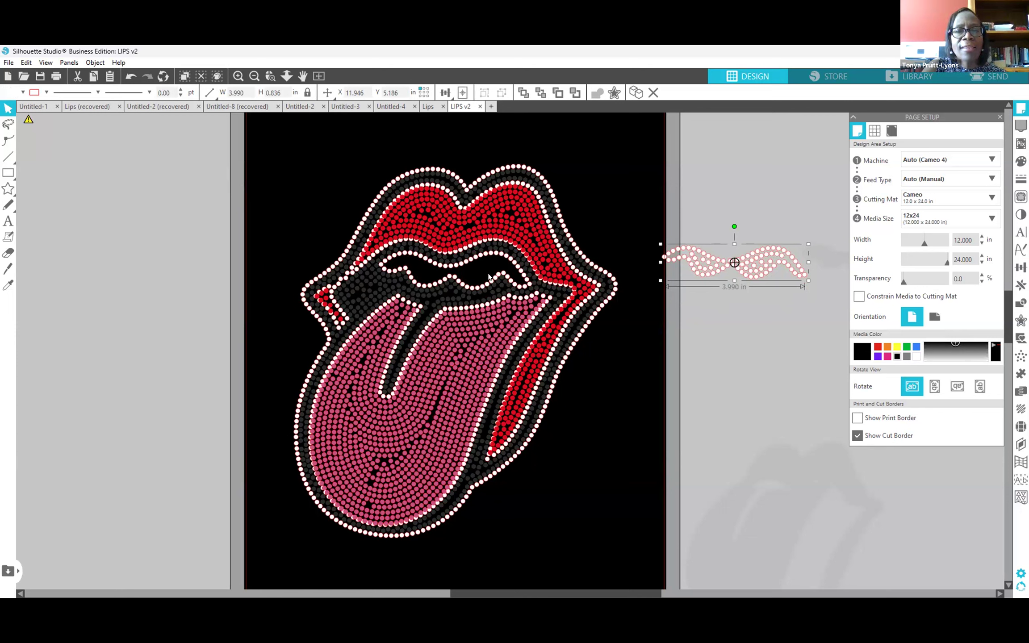
pyautogui.moveTo(708, 272)
pyautogui.mouseDown()
pyautogui.moveTo(674, 243)
pyautogui.moveTo(688, 259)
pyautogui.moveTo(696, 249)
pyautogui.mouseUp()
# Nudge the pink tongue rhinestones slightly upward within their white border.
pyautogui.click(414, 454)
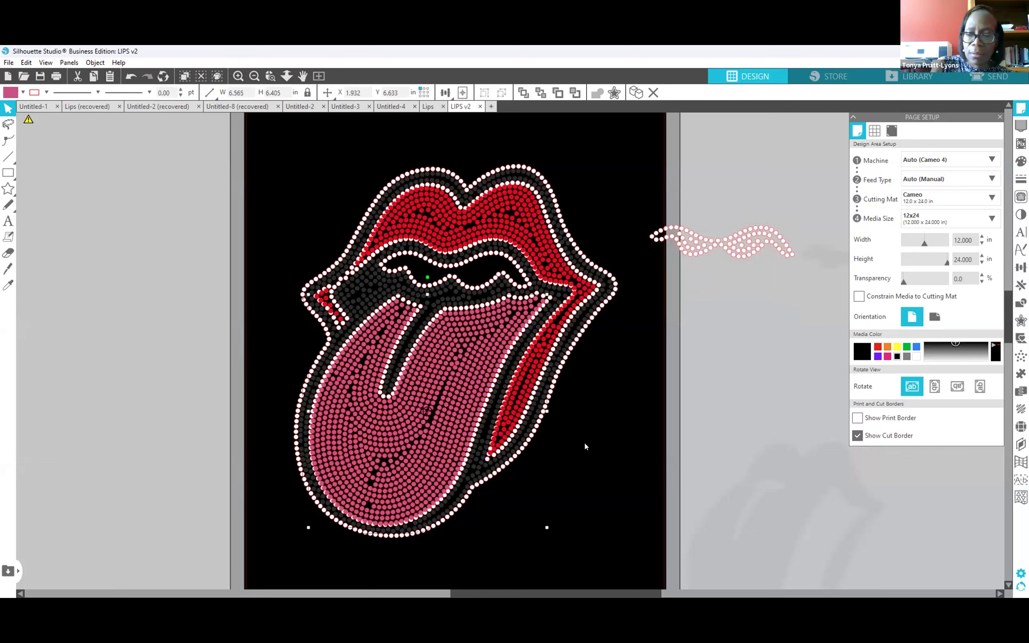
pyautogui.press('Up')
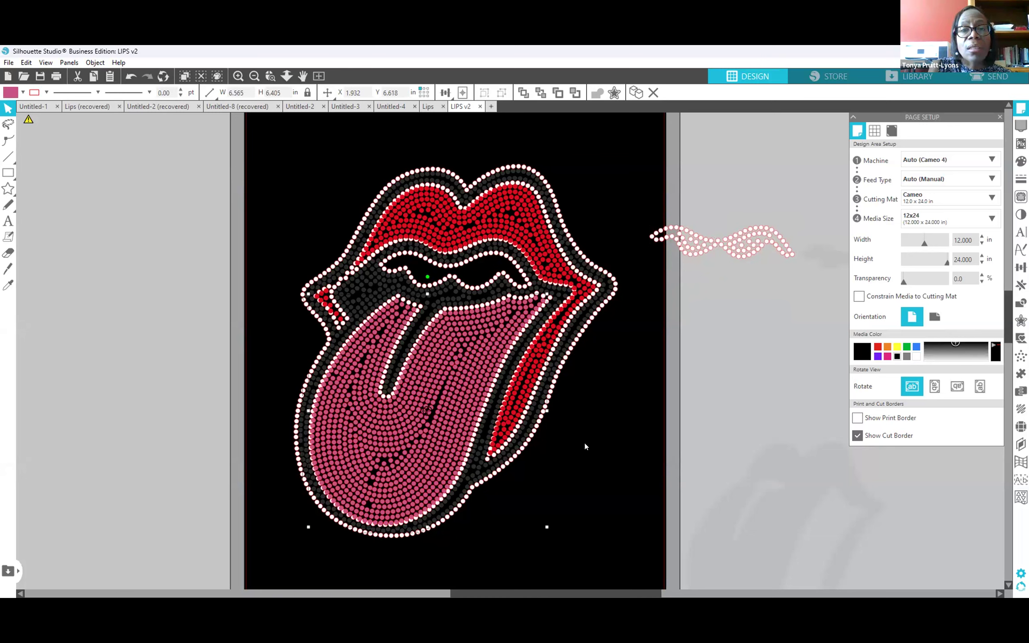
pyautogui.press('Up')
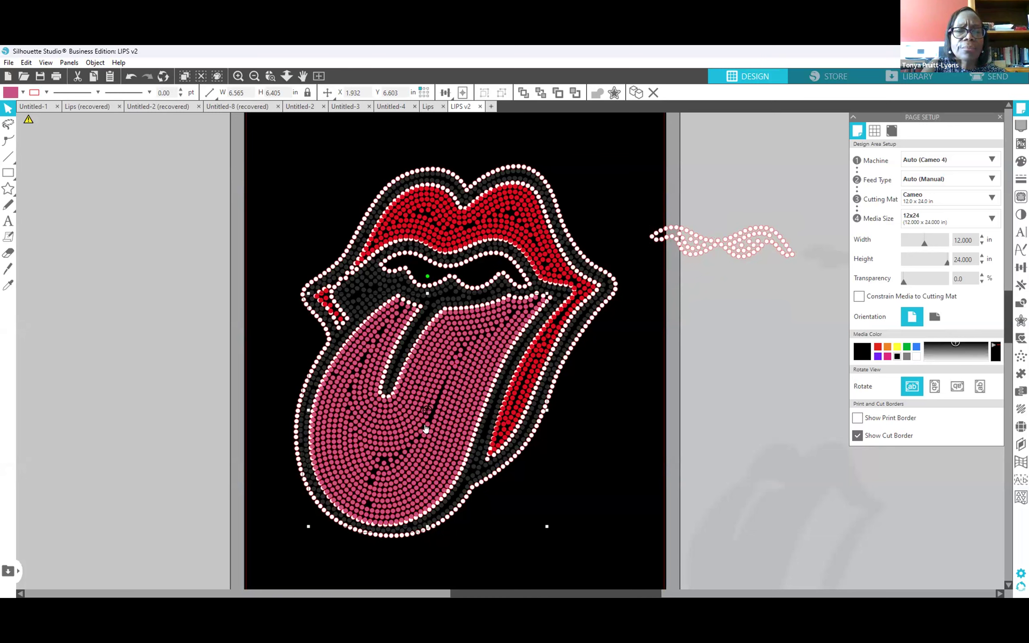
# Try to refit the red lip rhinestones by nudging them sideways and moving them out of the design and back.
pyautogui.click(456, 232)
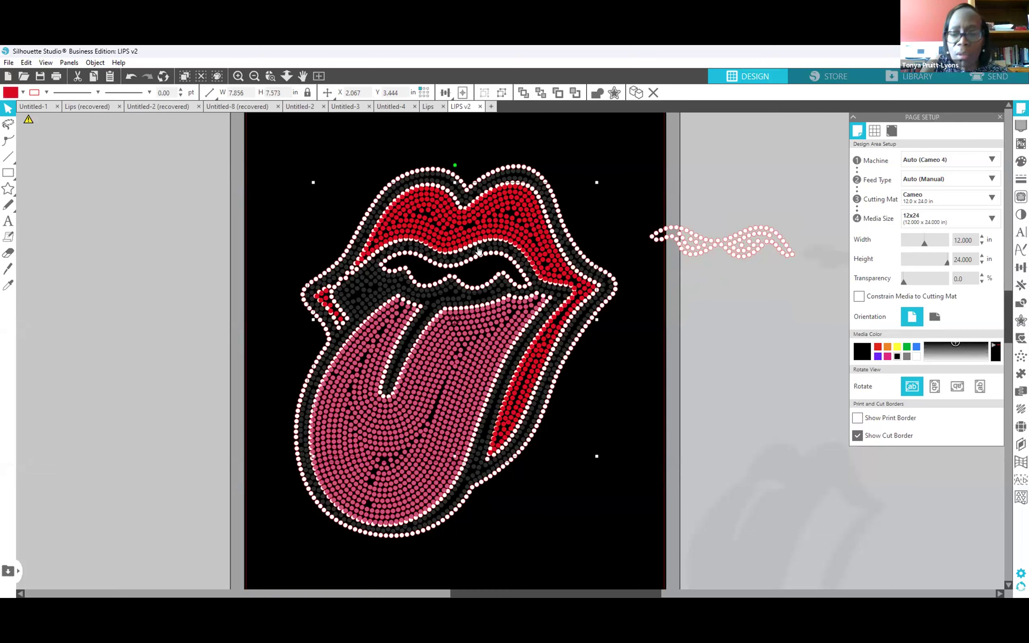
pyautogui.press('Right')
pyautogui.press('Right')
pyautogui.press('Right')
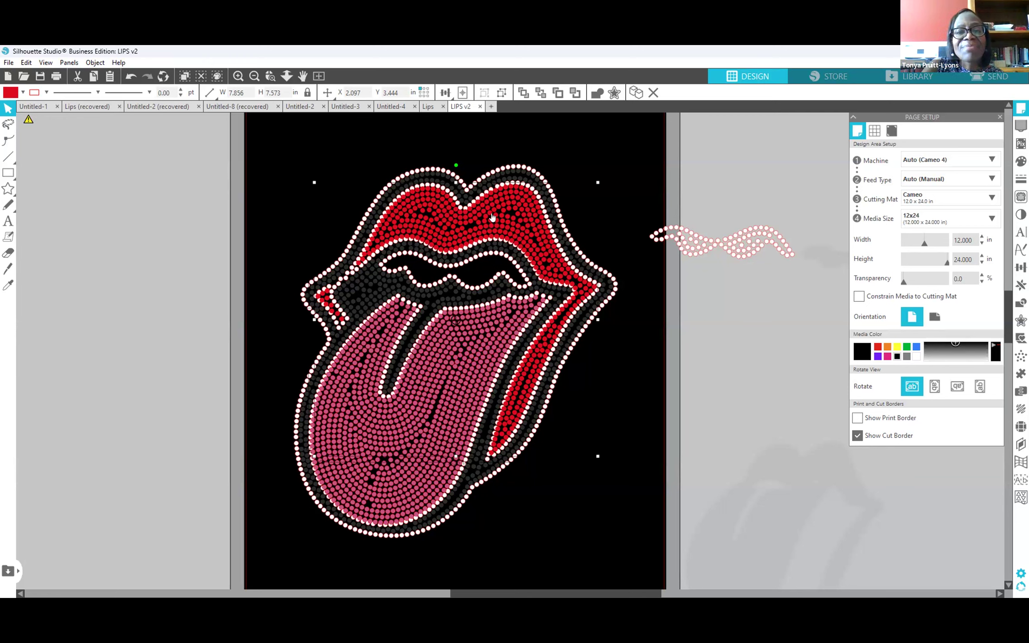
pyautogui.moveTo(508, 219); pyautogui.dragTo(669, 218)
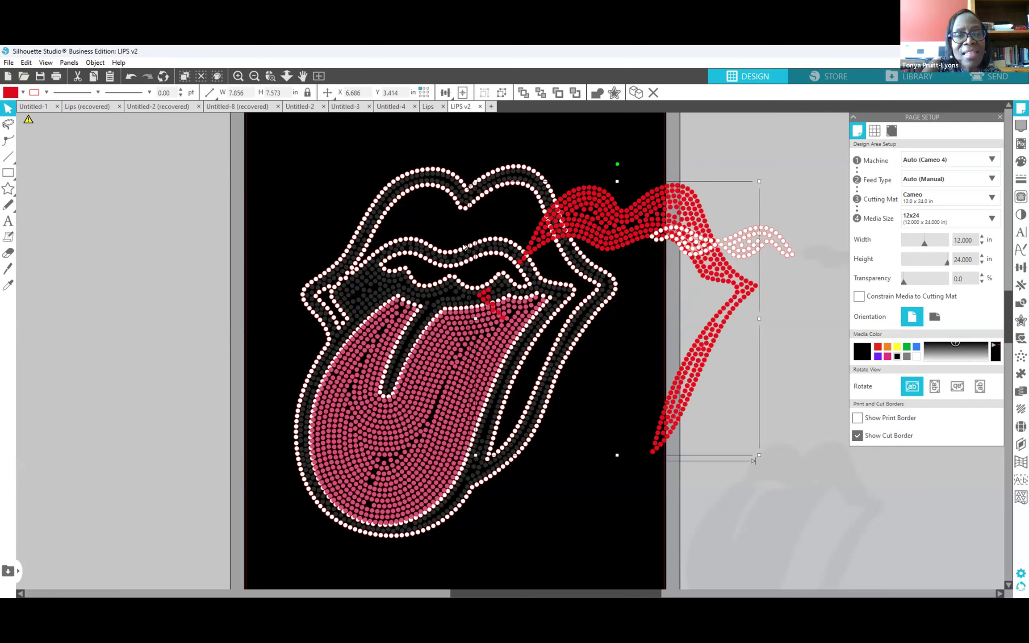
pyautogui.moveTo(633, 234); pyautogui.dragTo(478, 235)
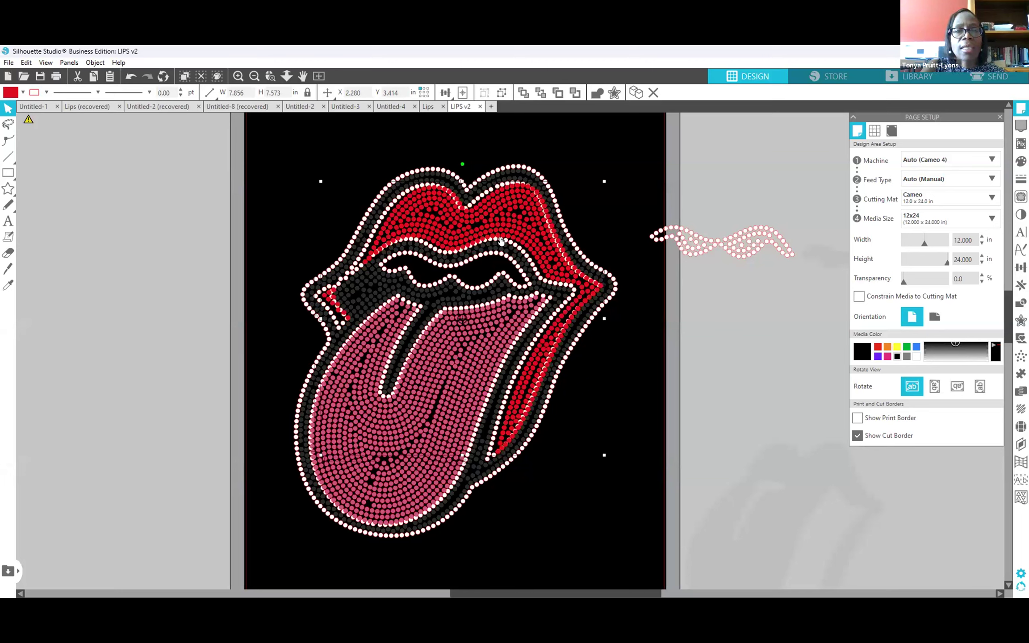
# Move the red lip rhinestones off the page and revert them to a solid lips shape without a rhinestone effect.
pyautogui.moveTo(499, 233); pyautogui.dragTo(148, 218)
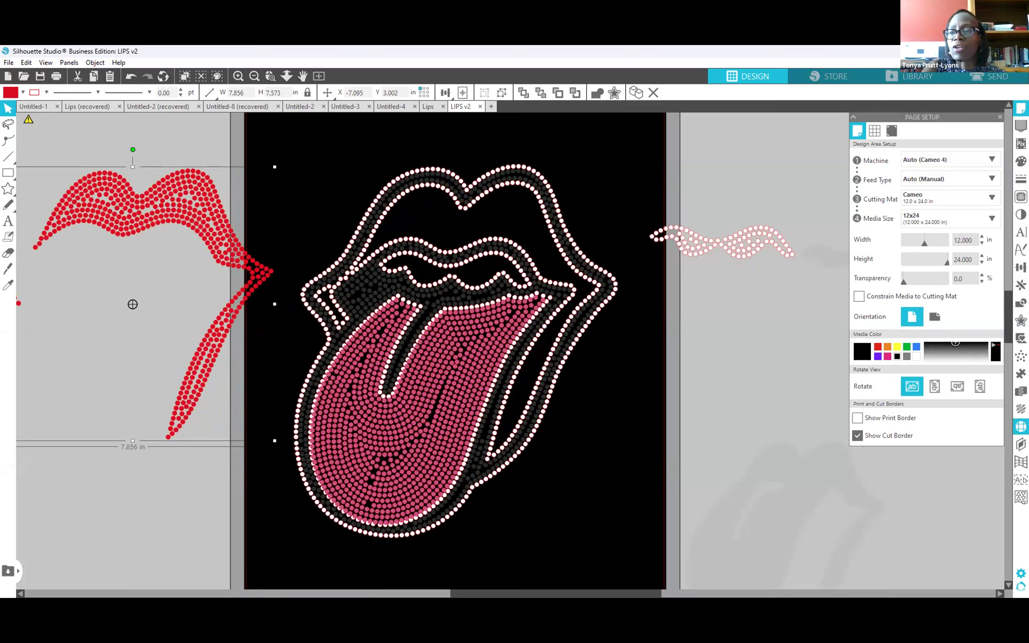
pyautogui.click(1022, 427)
pyautogui.click(868, 165)
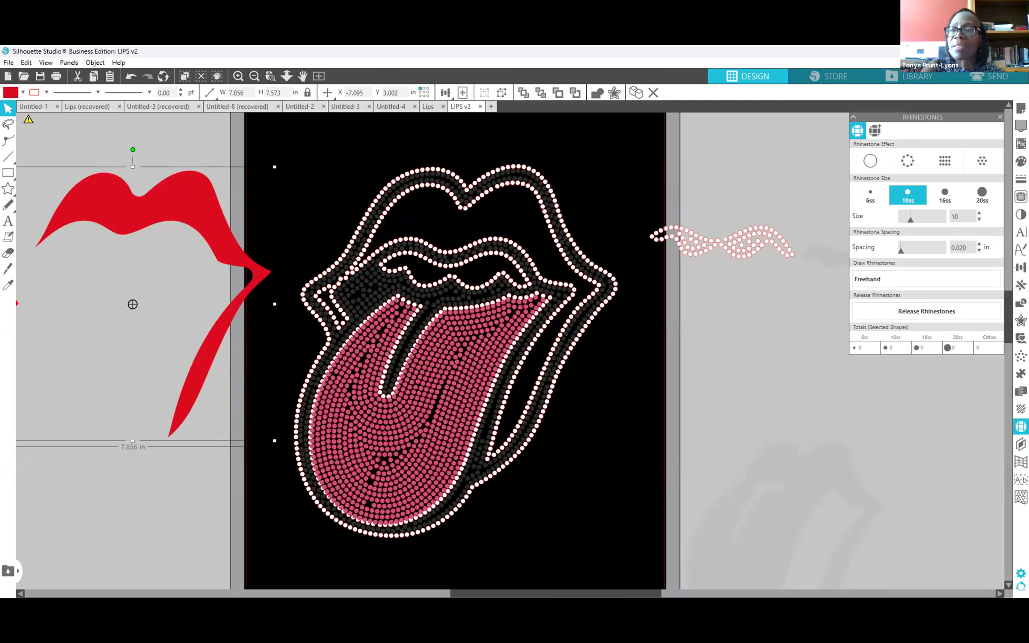
# Recolor the solid lips shape with a light gray BFBFBF fill and a transparent line color.
pyautogui.click(1022, 161)
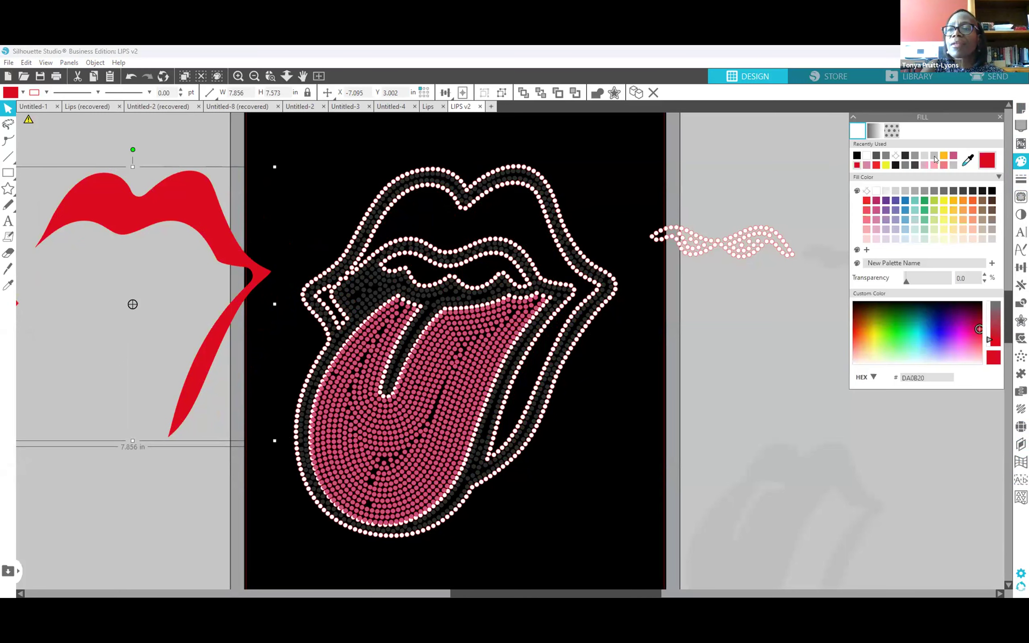
pyautogui.click(934, 156)
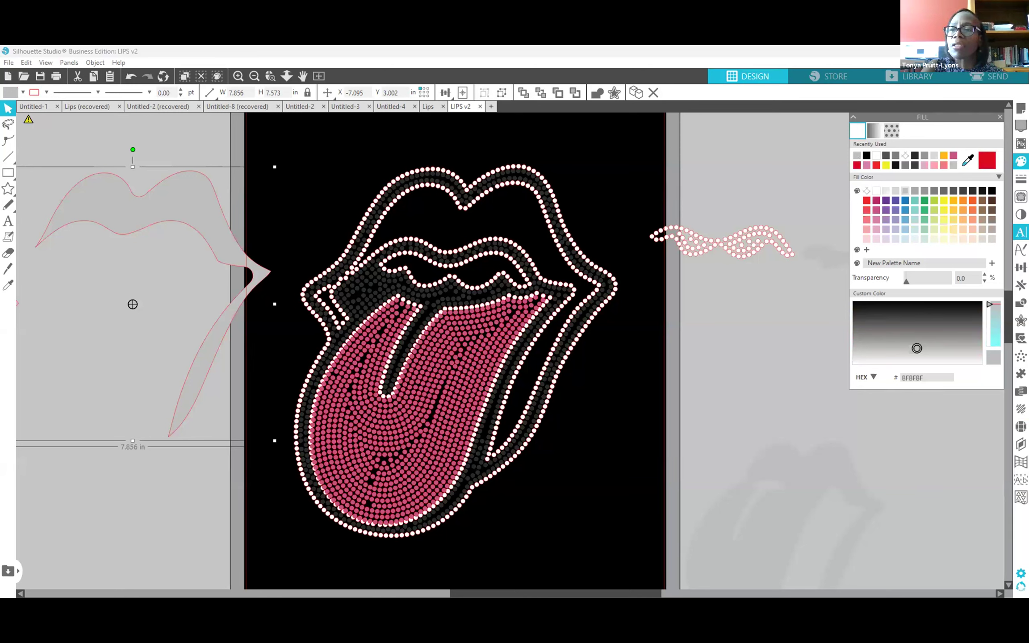
pyautogui.click(1022, 178)
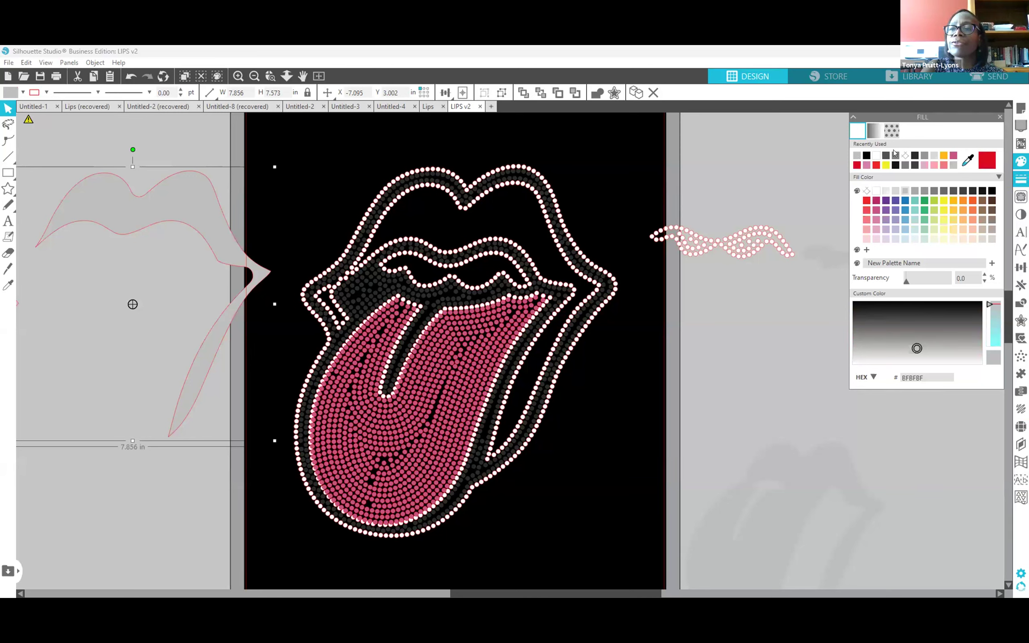
pyautogui.click(875, 130)
pyautogui.click(866, 190)
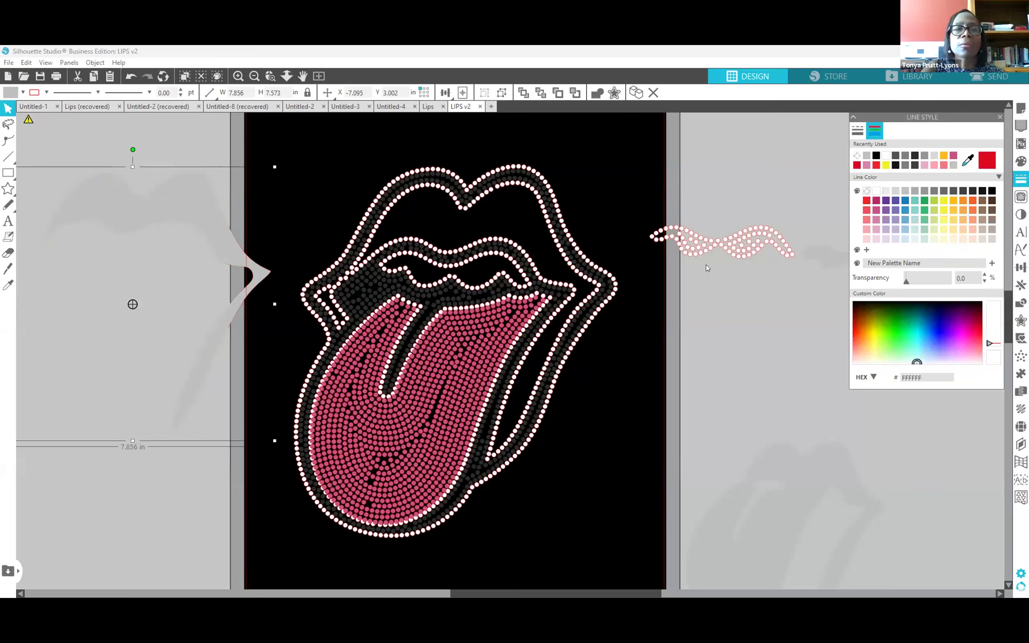
# Create an internal offset of the gray lips shape at a distance of 0.130 in.
pyautogui.moveTo(158, 224); pyautogui.dragTo(256, 229)
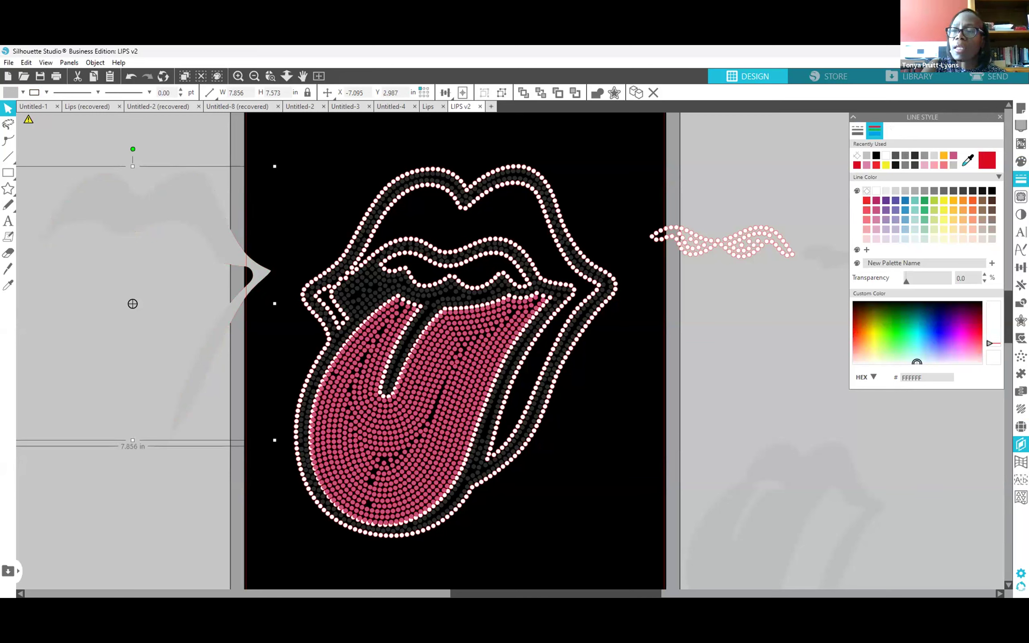
pyautogui.click(1021, 426)
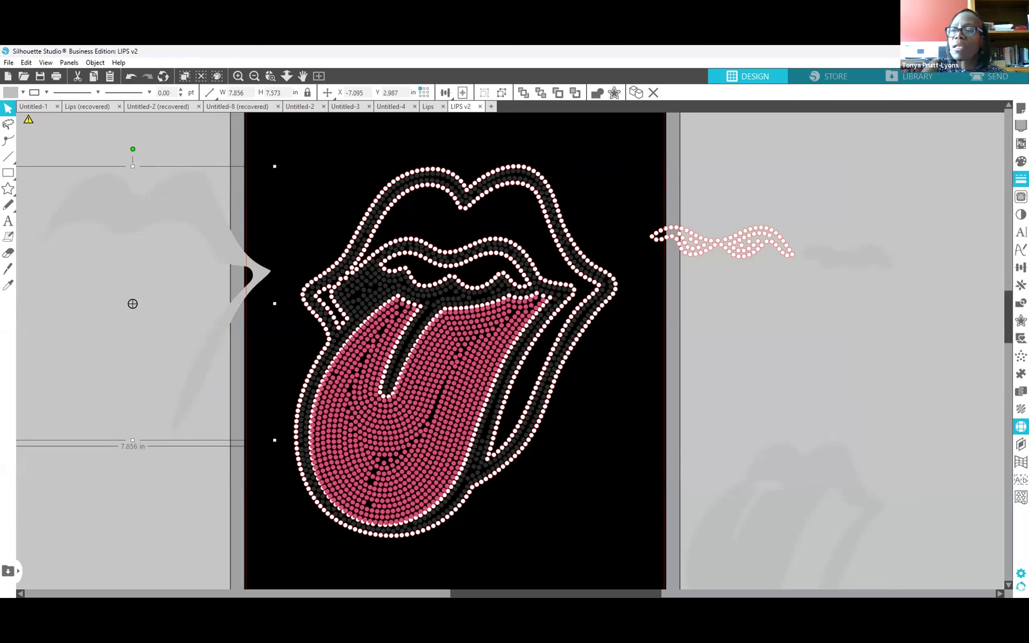
pyautogui.click(1021, 321)
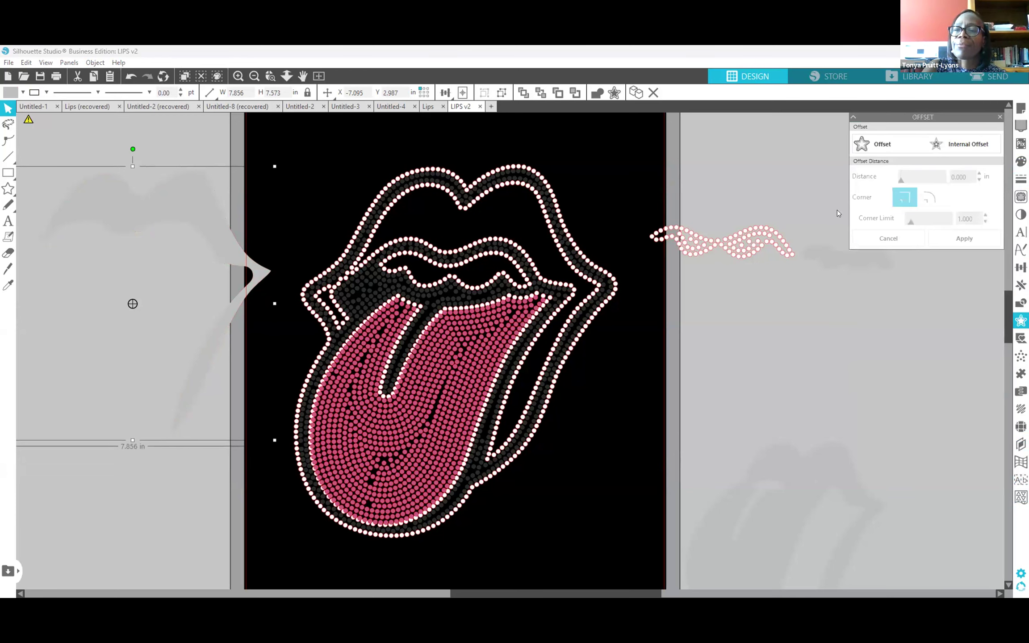
pyautogui.click(973, 142)
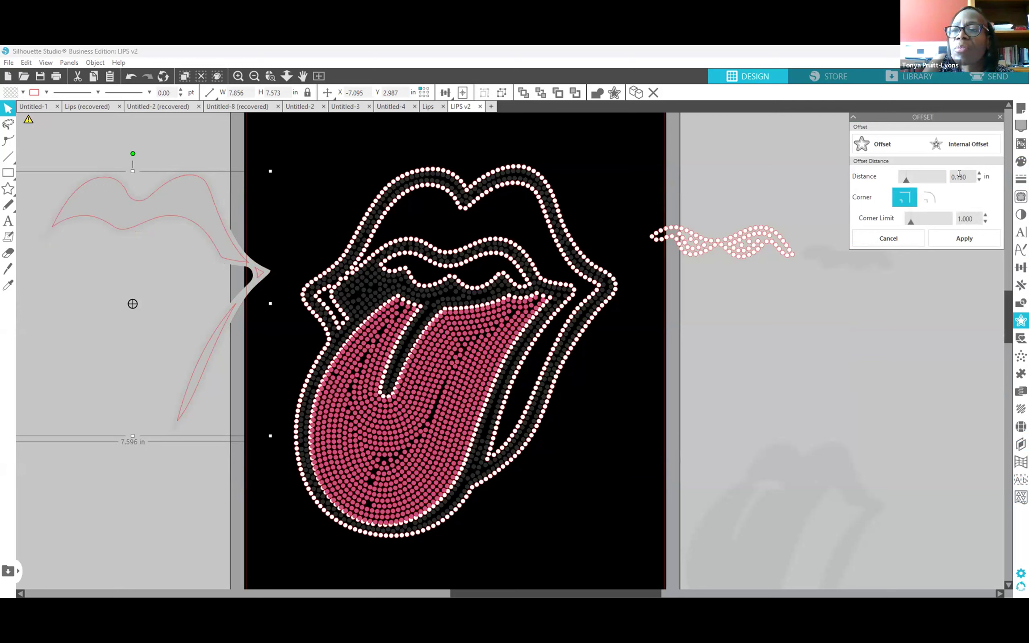
pyautogui.click(977, 171)
pyautogui.press('BackSpace')
pyautogui.press('BackSpace')
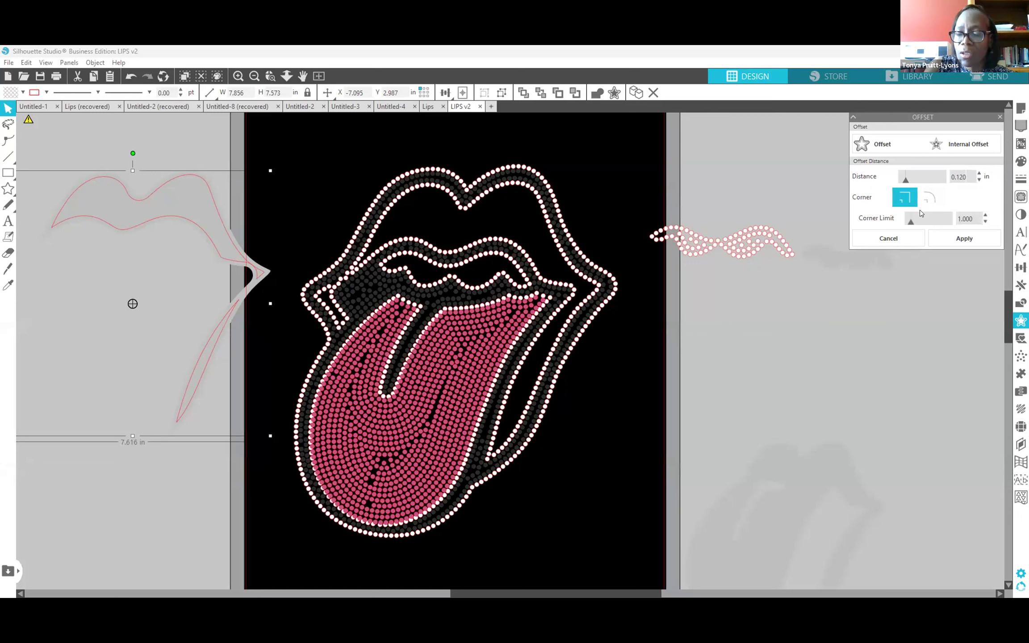
pyautogui.press('BackSpace')
pyautogui.press('BackSpace')
pyautogui.write('30')
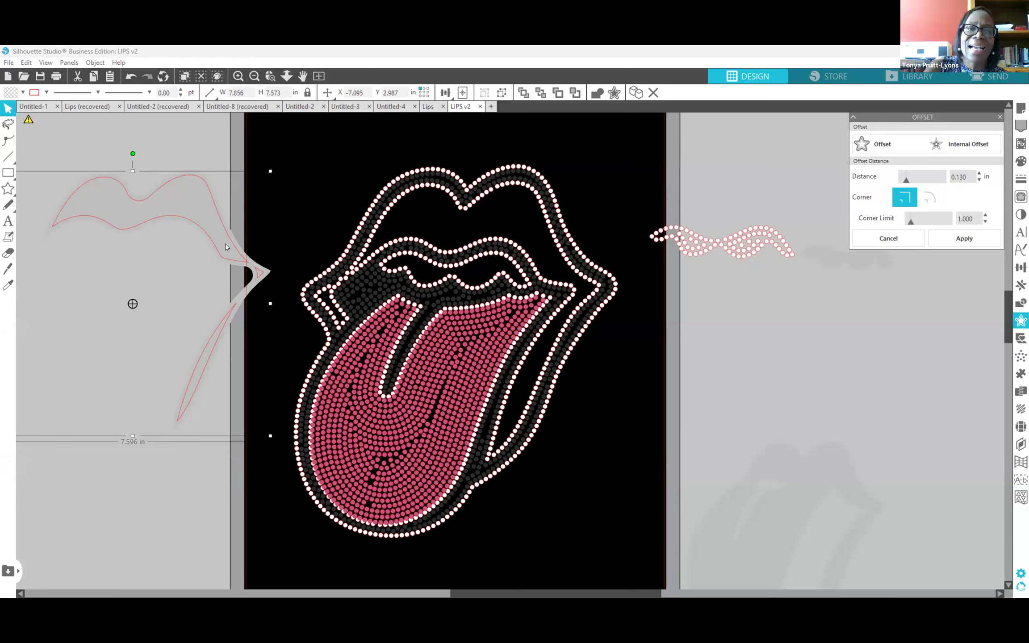
# Move the gray lips shape away from its internal offset and group the separate offset outlines.
pyautogui.moveTo(245, 299); pyautogui.dragTo(77, 504)
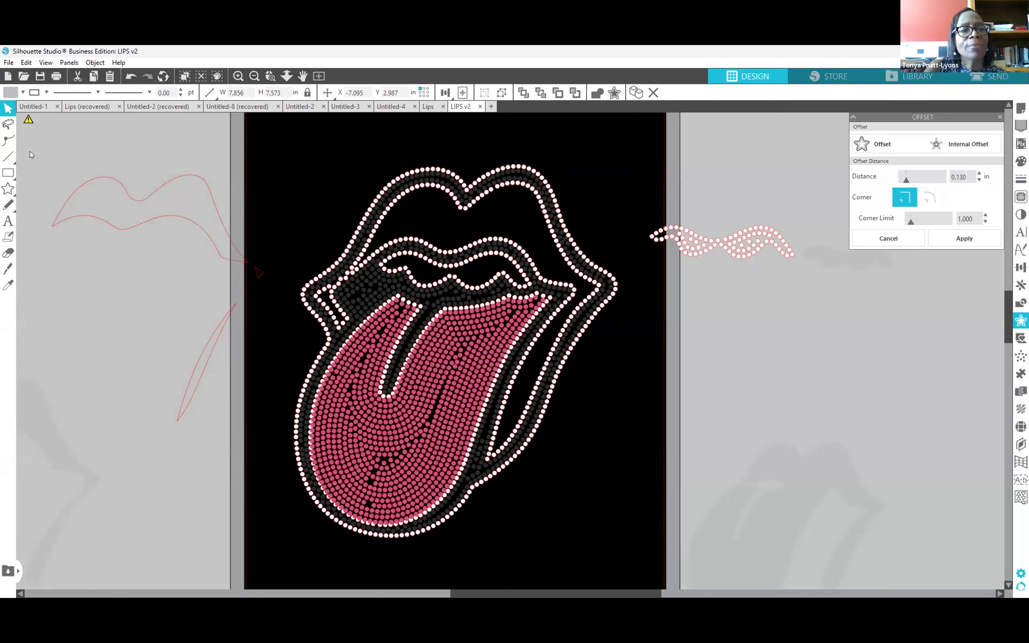
pyautogui.click(78, 200)
pyautogui.moveTo(200, 286); pyautogui.dragTo(260, 401)
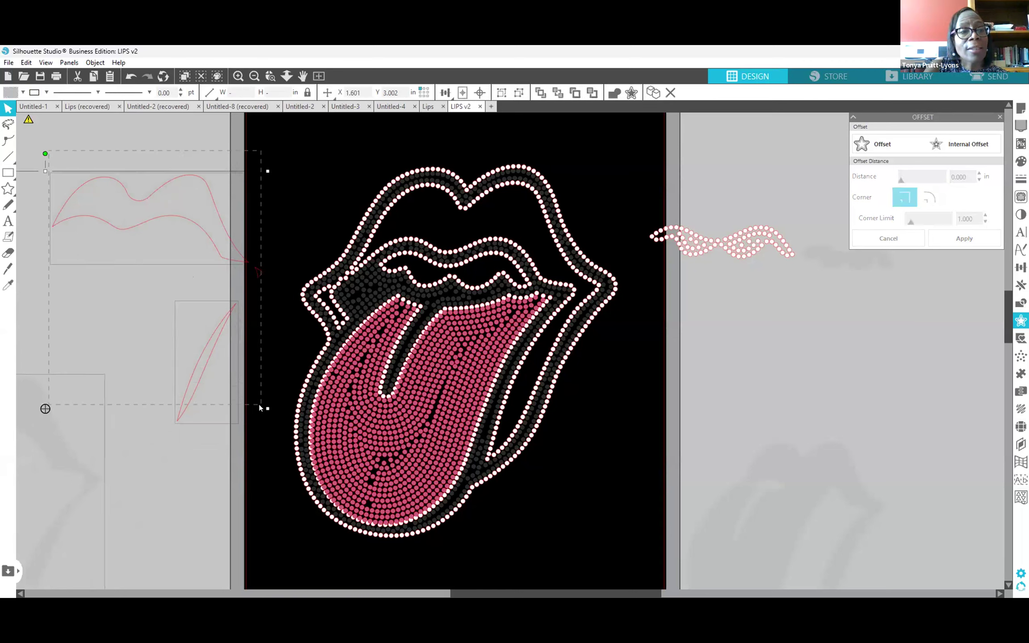
pyautogui.click(80, 519)
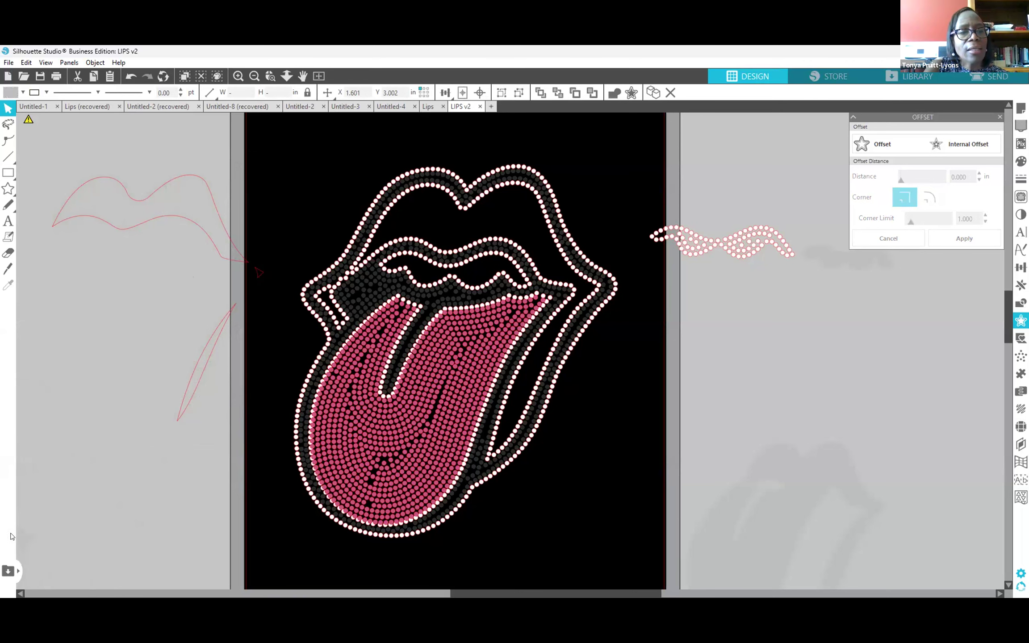
pyautogui.click(20, 594)
pyautogui.moveTo(63, 163); pyautogui.dragTo(295, 443)
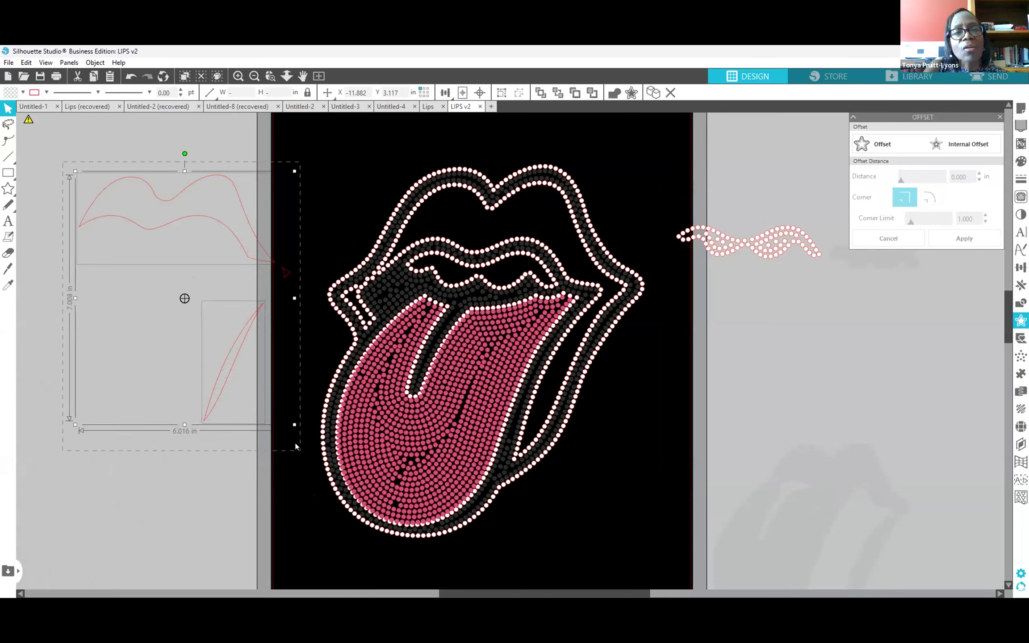
pyautogui.rightClick(225, 367)
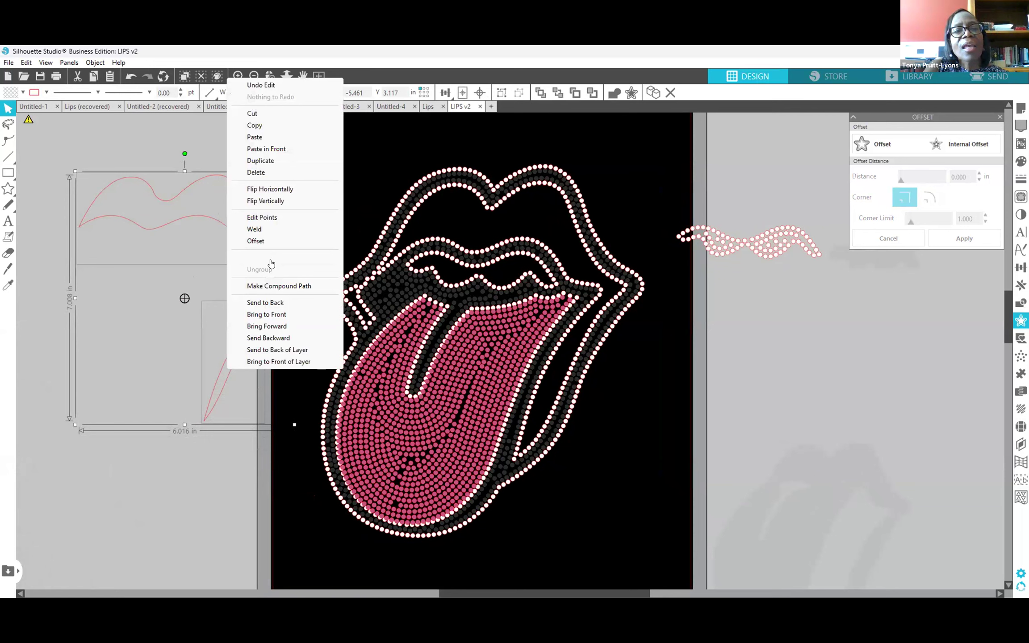
pyautogui.click(271, 260)
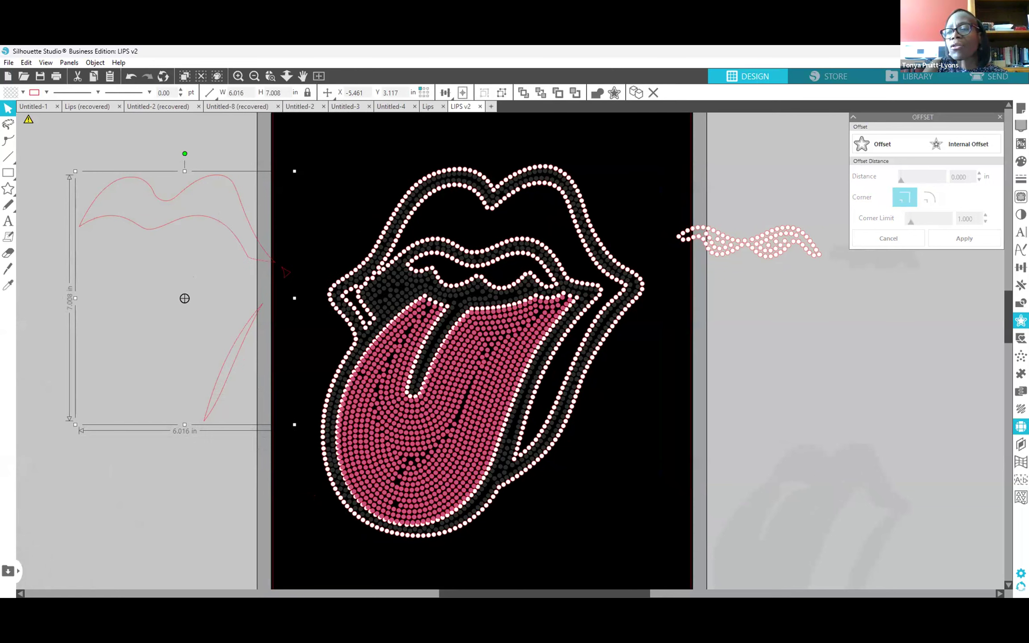
# Fill the grouped lips outlines with 10ss rhinestones using the radial fill effect at 0.020 in spacing.
pyautogui.click(1021, 427)
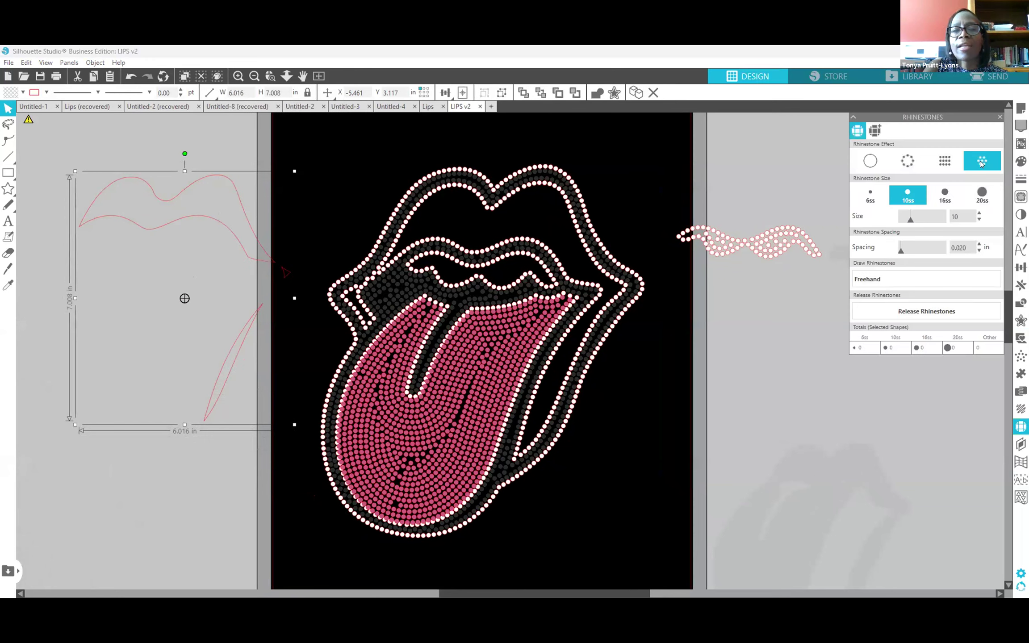
pyautogui.click(982, 162)
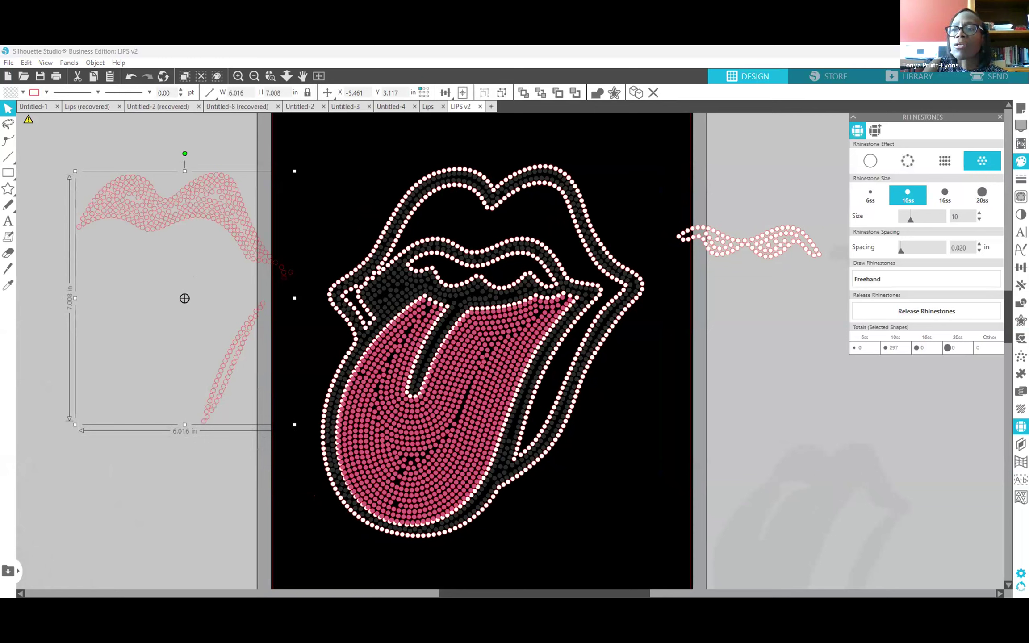
# Color the new lip rhinestones red DA0B20 and place them inside the white-bordered lips of the design.
pyautogui.click(1022, 161)
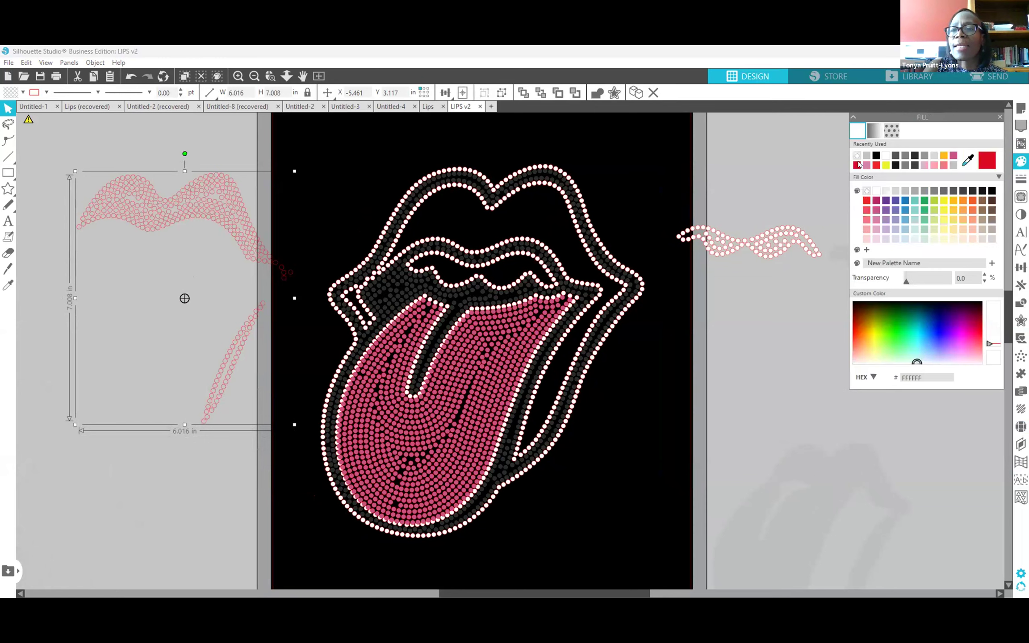
pyautogui.click(858, 166)
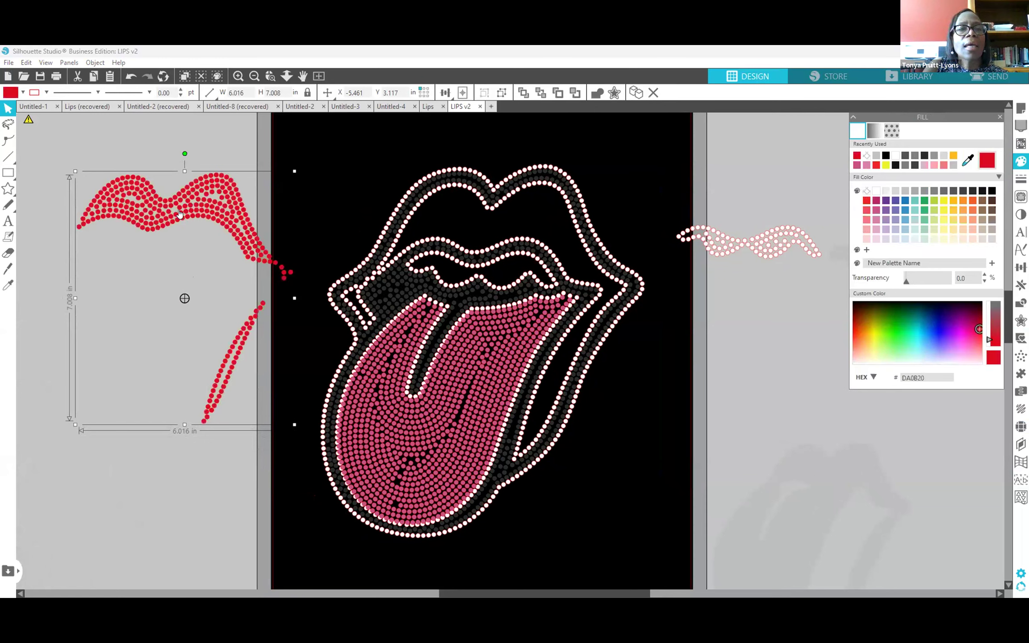
pyautogui.moveTo(180, 214); pyautogui.dragTo(506, 227)
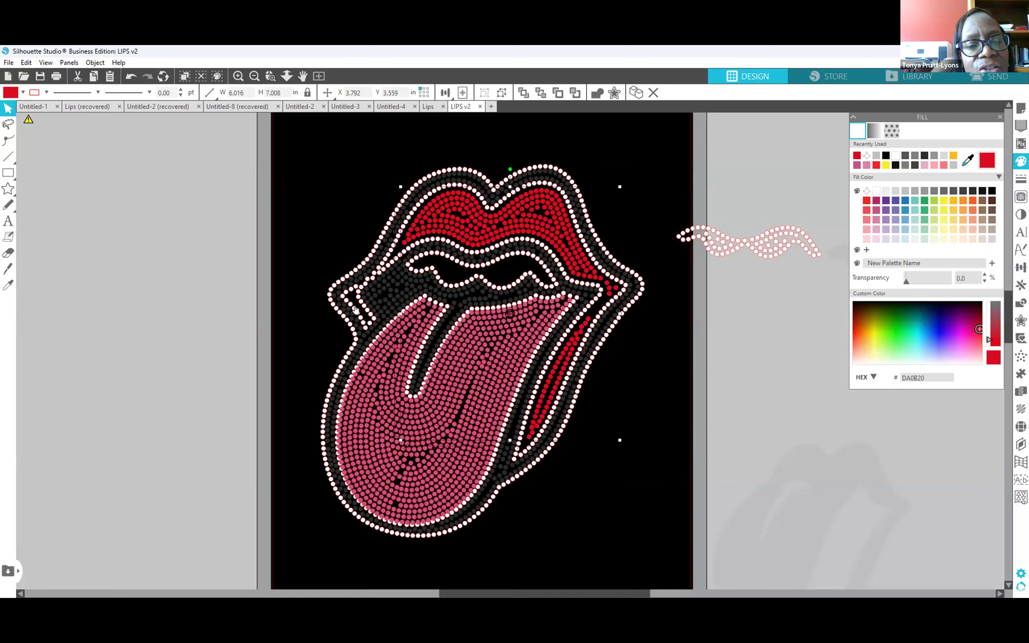
# Undo the red lip rhinestones' placement, coloring, fill and grouping, back to the gray lips shape with its offset outlines in place.
pyautogui.click(360, 321)
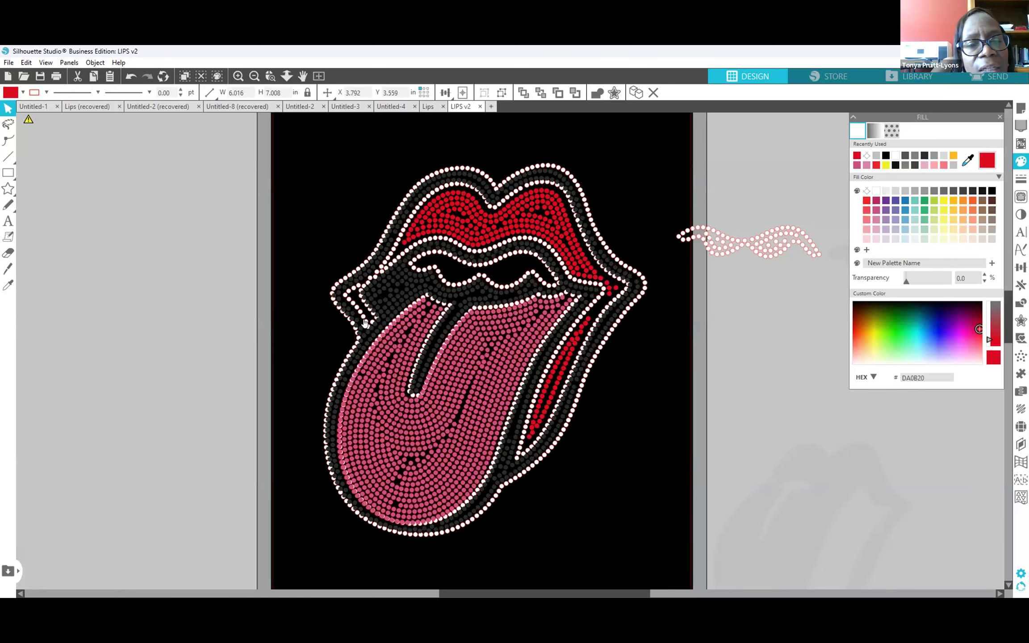
pyautogui.click(127, 75)
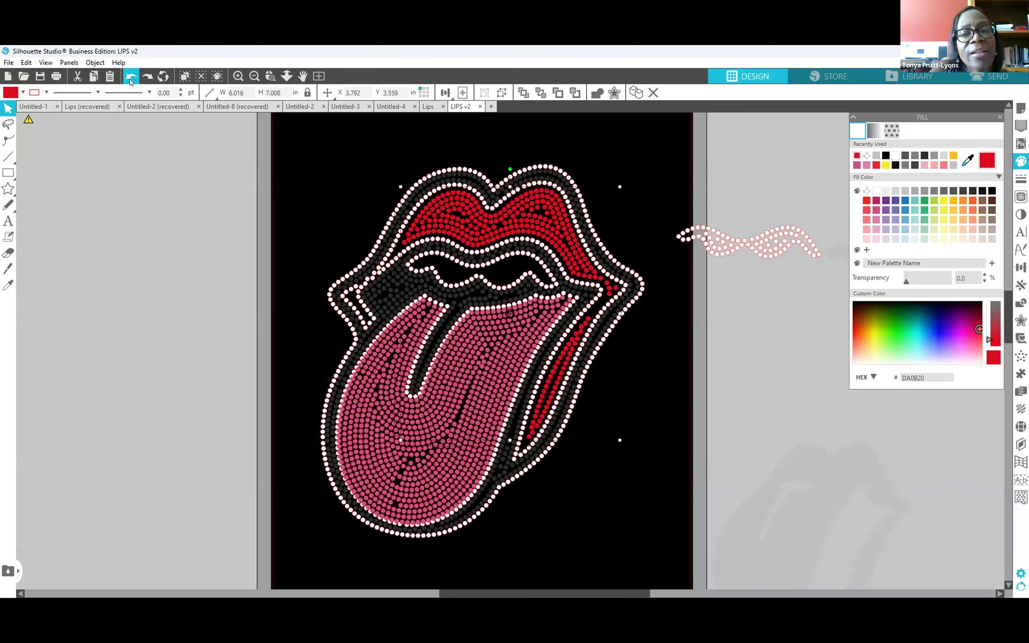
pyautogui.click(130, 79)
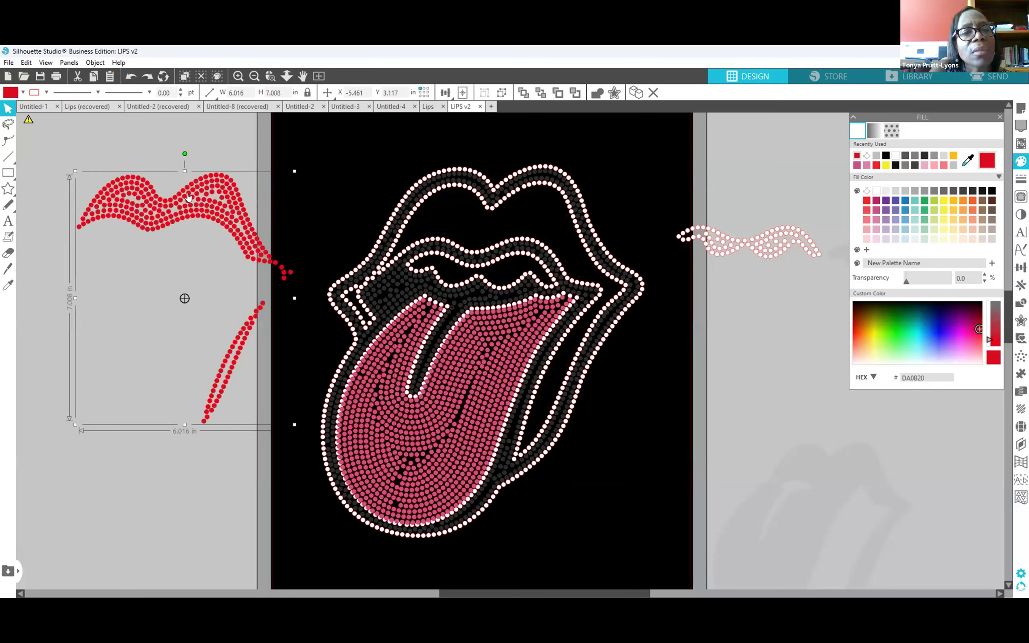
pyautogui.click(128, 74)
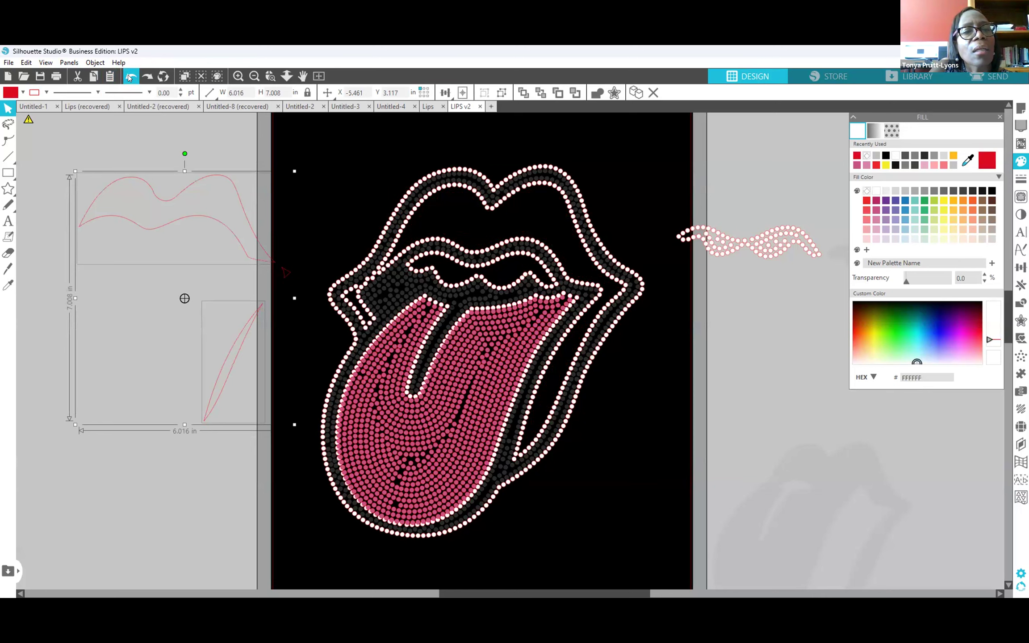
pyautogui.click(128, 75)
pyautogui.click(128, 73)
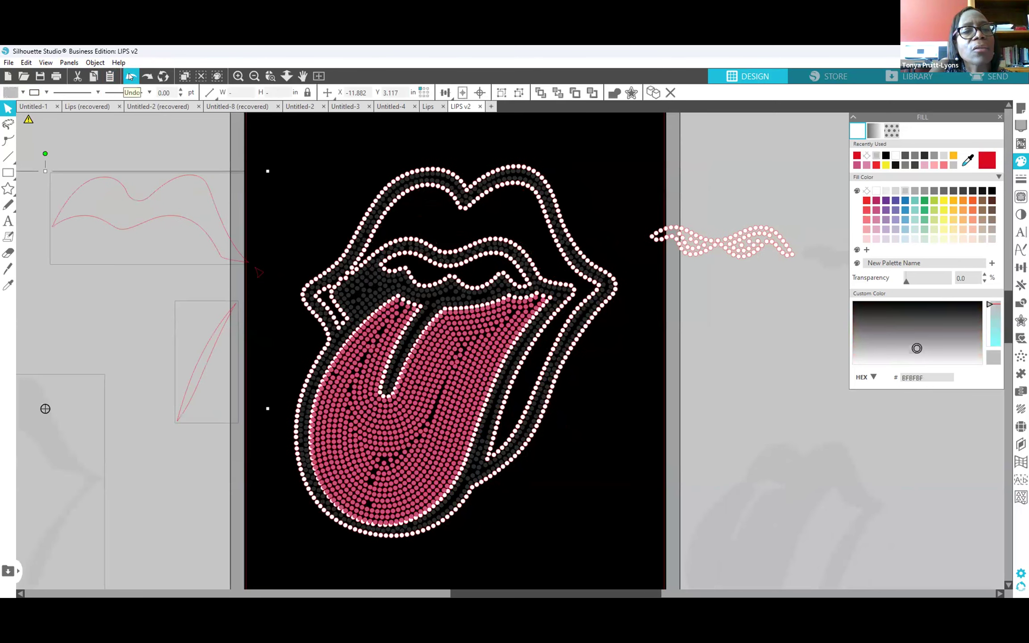
pyautogui.click(129, 73)
pyautogui.click(131, 70)
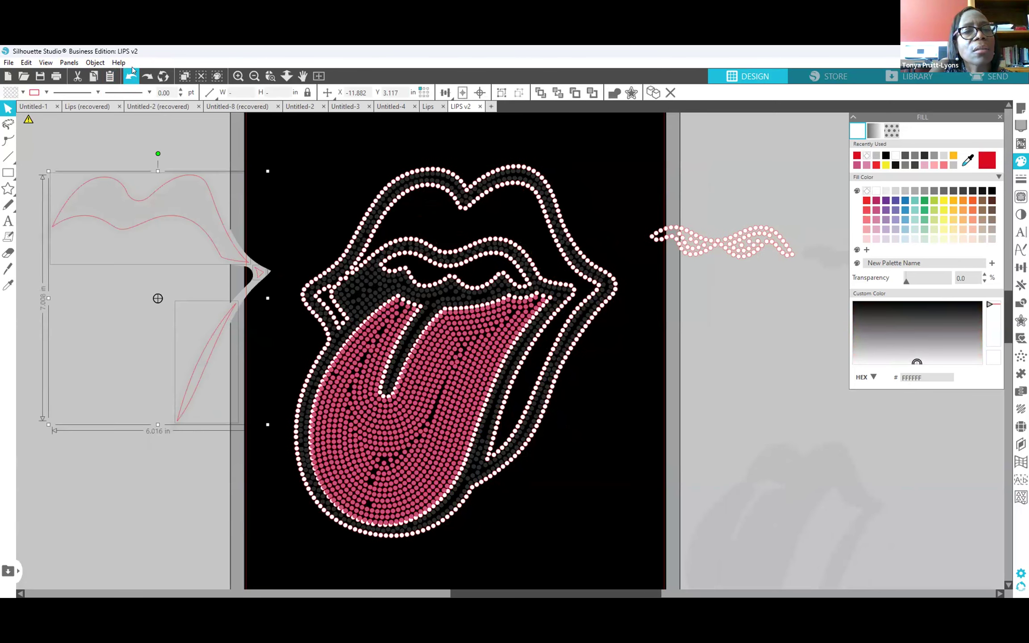
pyautogui.click(132, 67)
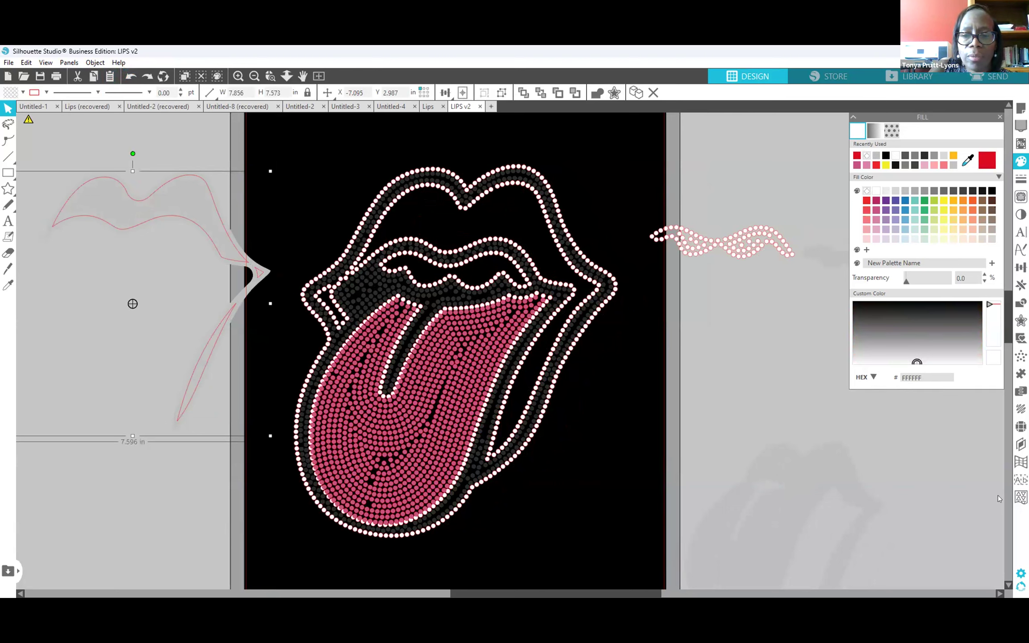
# Fill the gray lips shape with dark gray 2B2B2B and move it away from its internal offset outlines.
pyautogui.moveTo(618, 595); pyautogui.dragTo(506, 593)
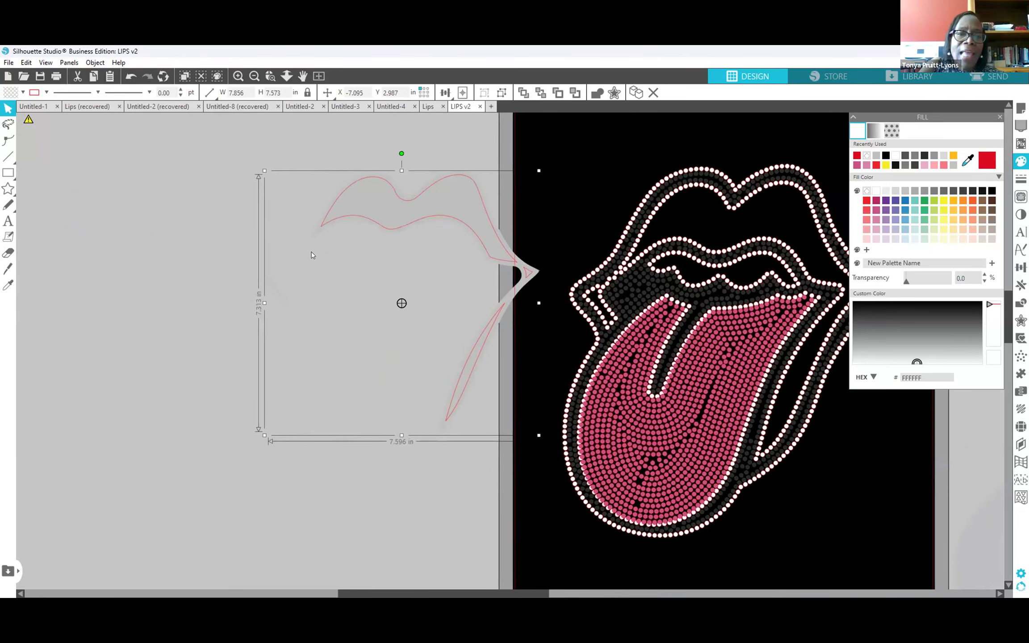
pyautogui.click(271, 509)
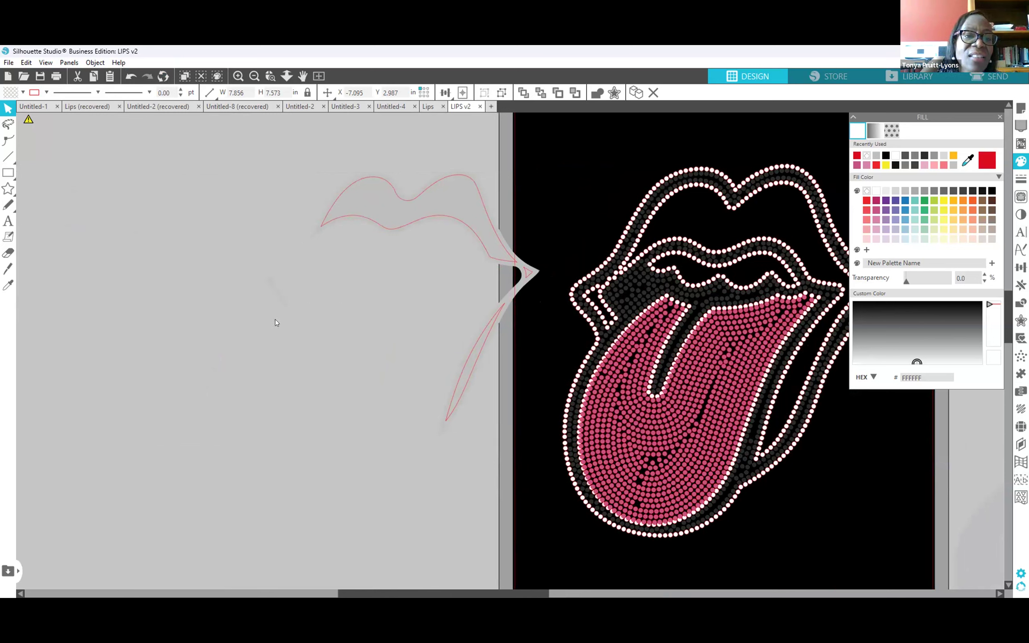
pyautogui.click(277, 303)
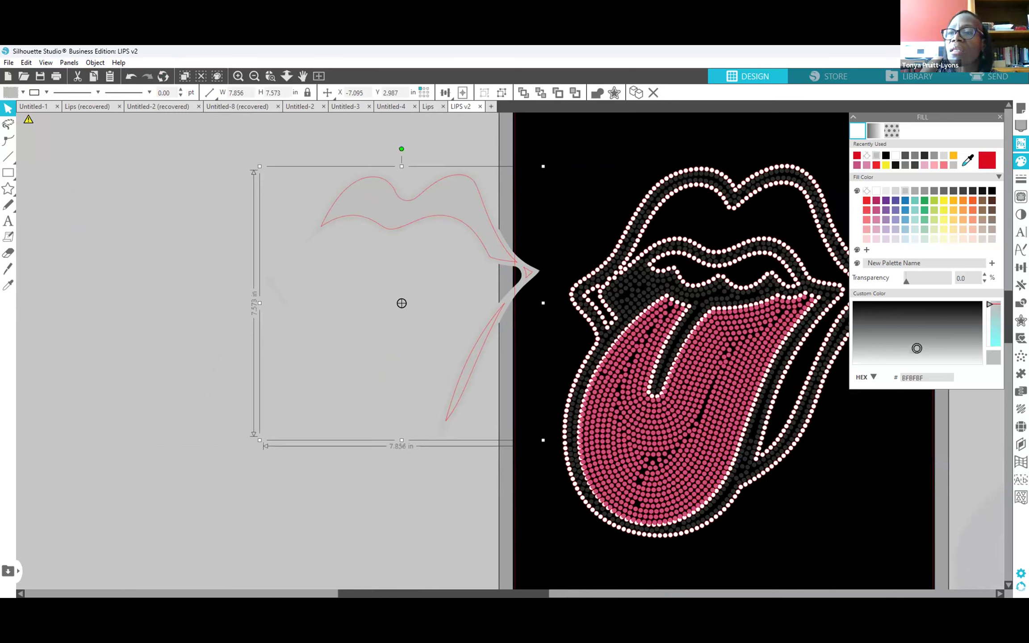
pyautogui.click(924, 154)
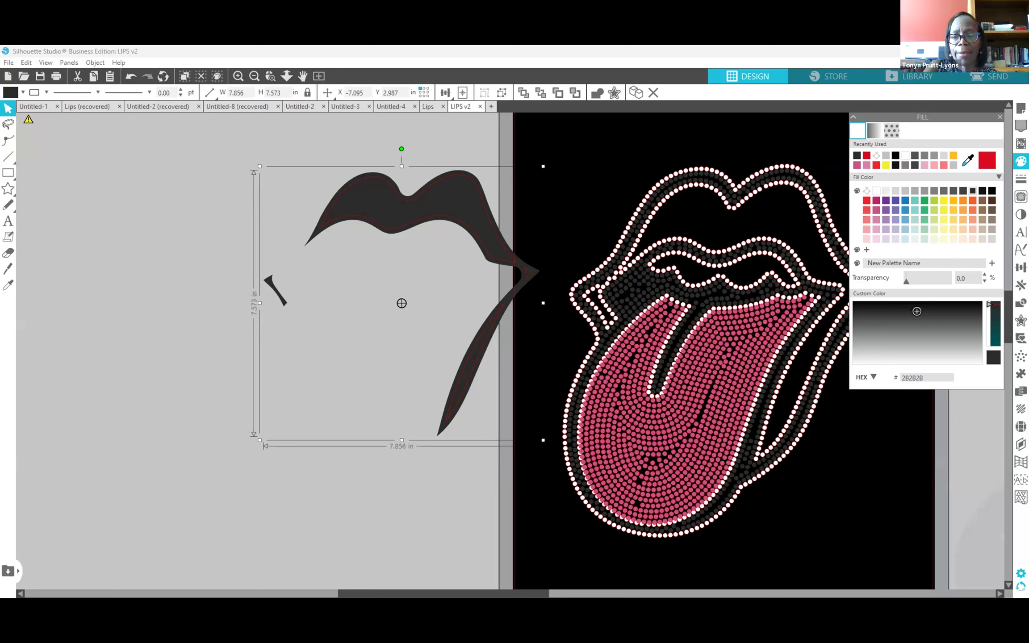
pyautogui.moveTo(442, 593); pyautogui.dragTo(484, 579)
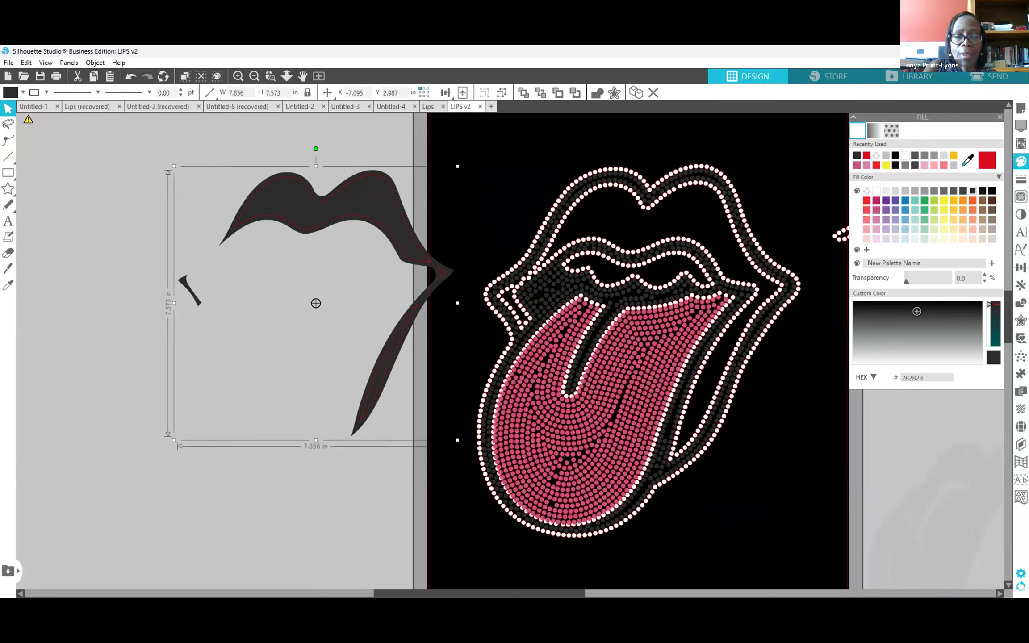
pyautogui.moveTo(490, 595); pyautogui.dragTo(514, 593)
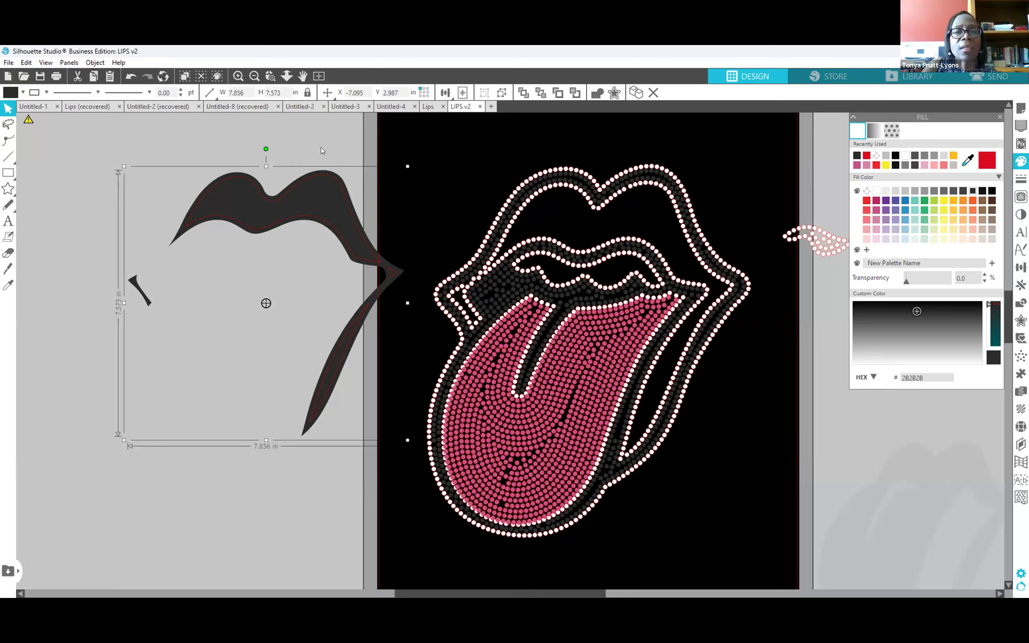
pyautogui.moveTo(318, 205); pyautogui.dragTo(28, 251)
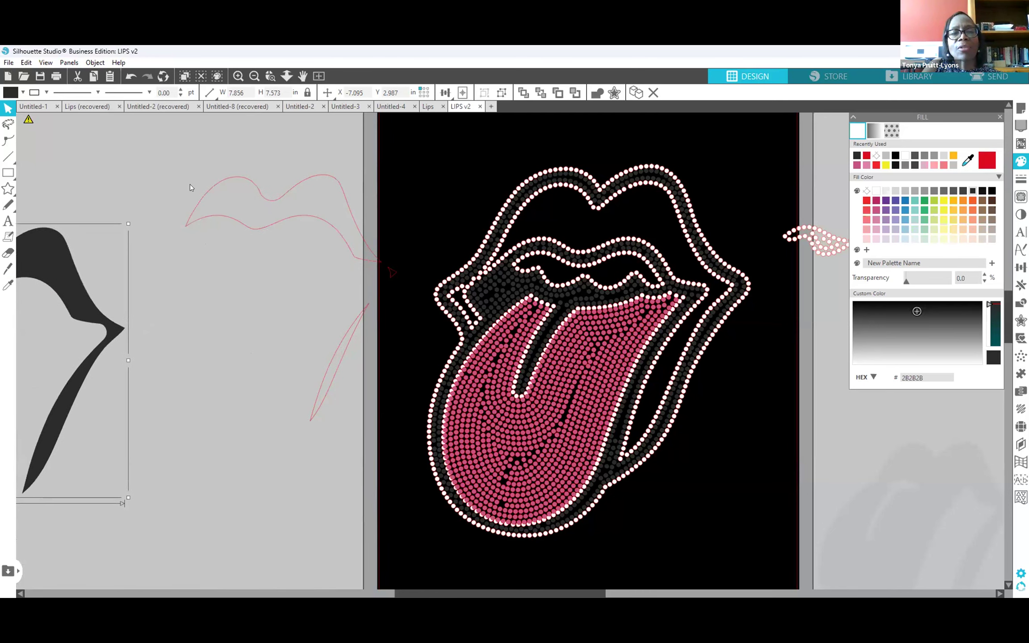
# Group the separate lips offset outlines and fill them with 10ss rhinestones using the radial fill effect at 0.020 in spacing.
pyautogui.moveTo(174, 162); pyautogui.dragTo(396, 413)
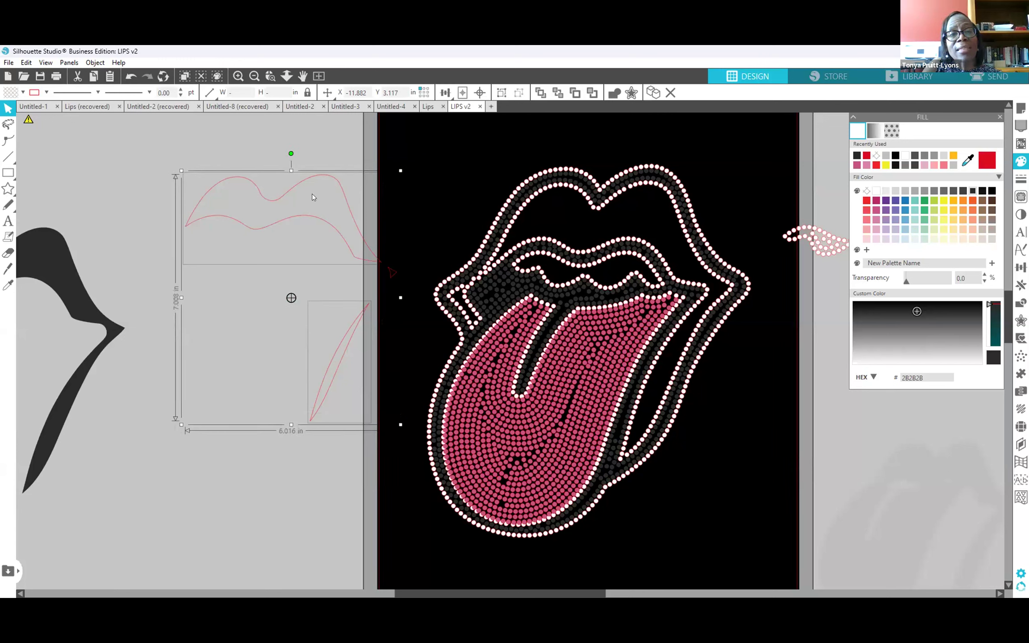
pyautogui.rightClick(301, 215)
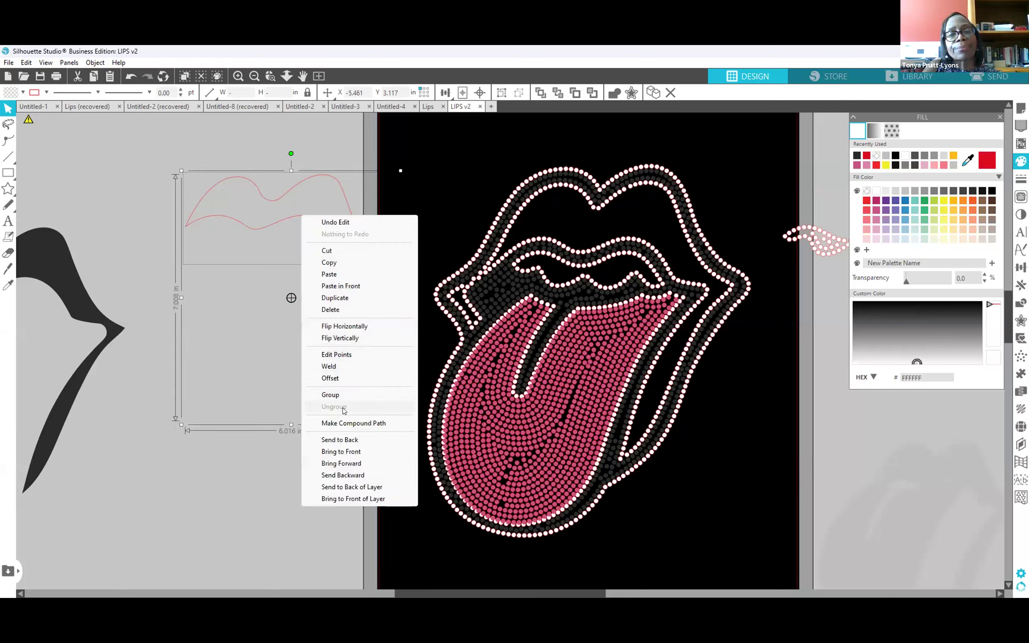
pyautogui.click(344, 396)
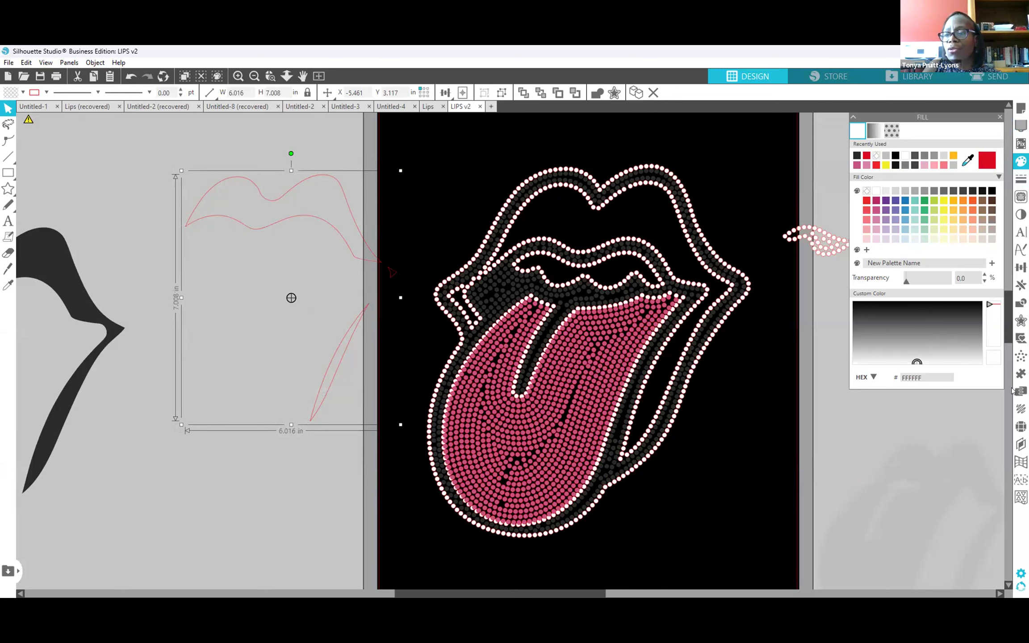
pyautogui.click(1022, 426)
pyautogui.click(983, 162)
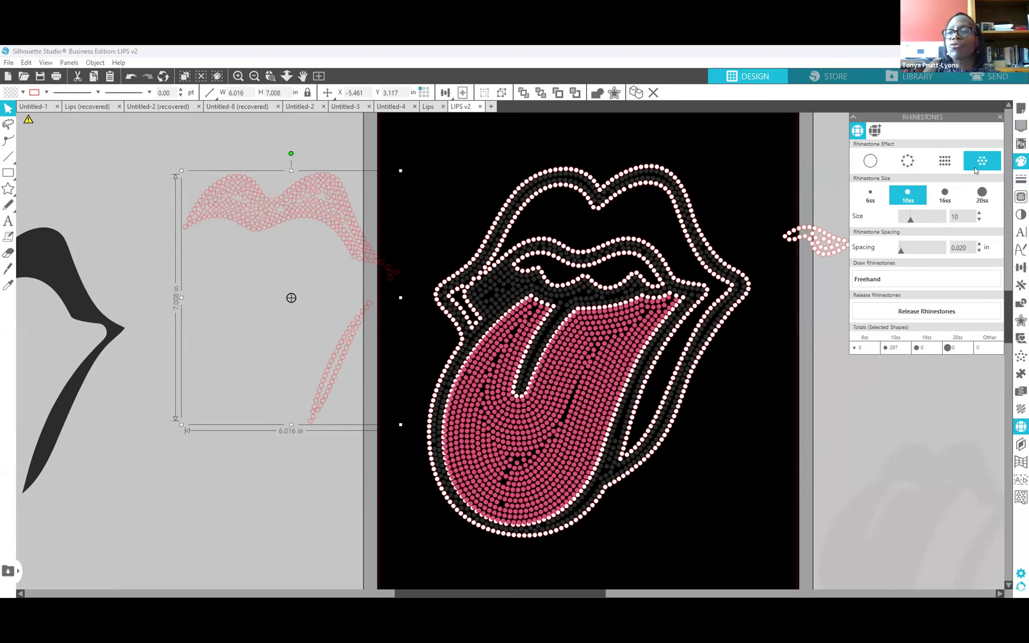
# Color the refilled lip rhinestones red DA0B20 and place them inside the white-bordered lips on the black page.
pyautogui.click(1022, 161)
pyautogui.moveTo(333, 203); pyautogui.dragTo(662, 216)
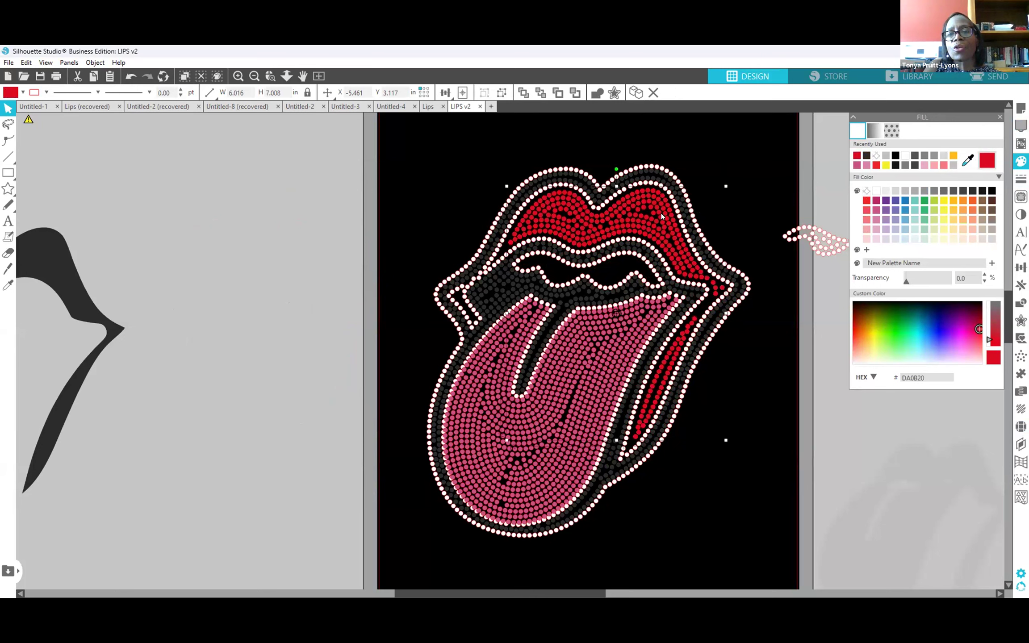
pyautogui.click(754, 347)
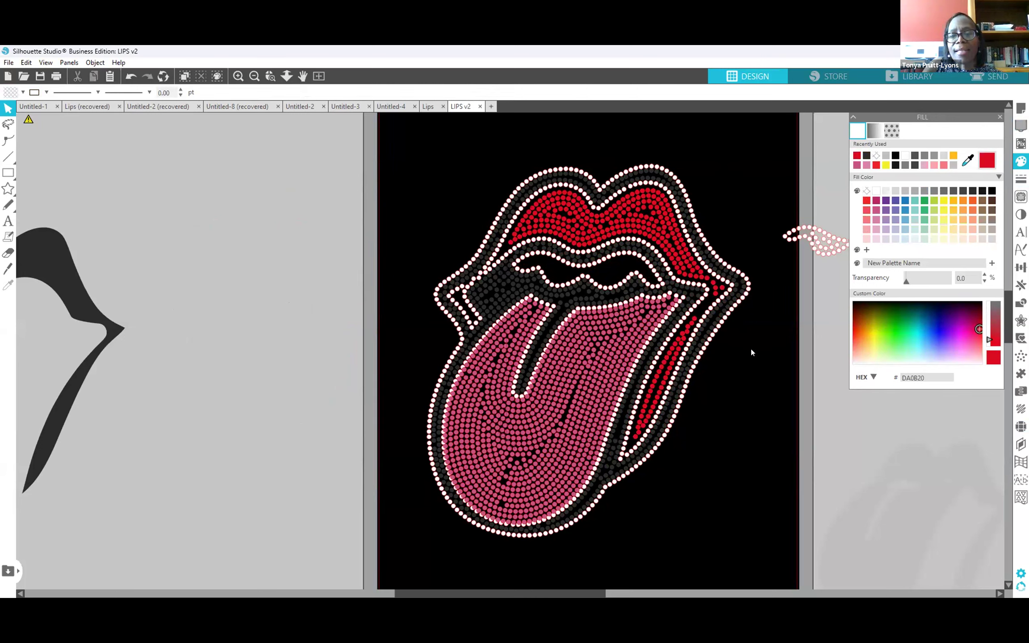
# Remove the rhinestone effect from the pink tongue and move the solid tongue shape off the black page.
pyautogui.click(555, 473)
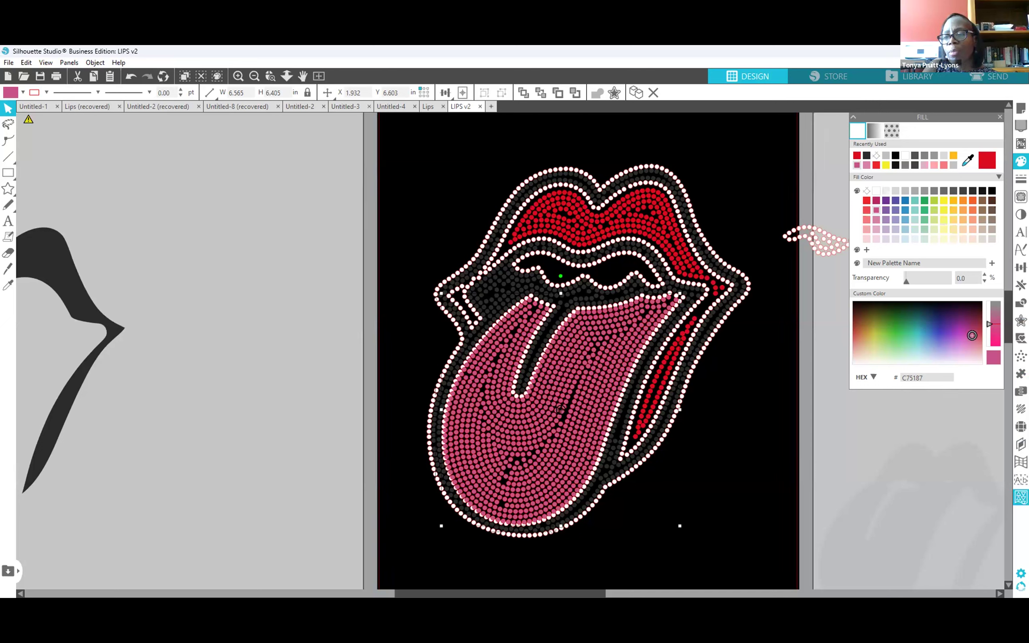
pyautogui.click(1021, 426)
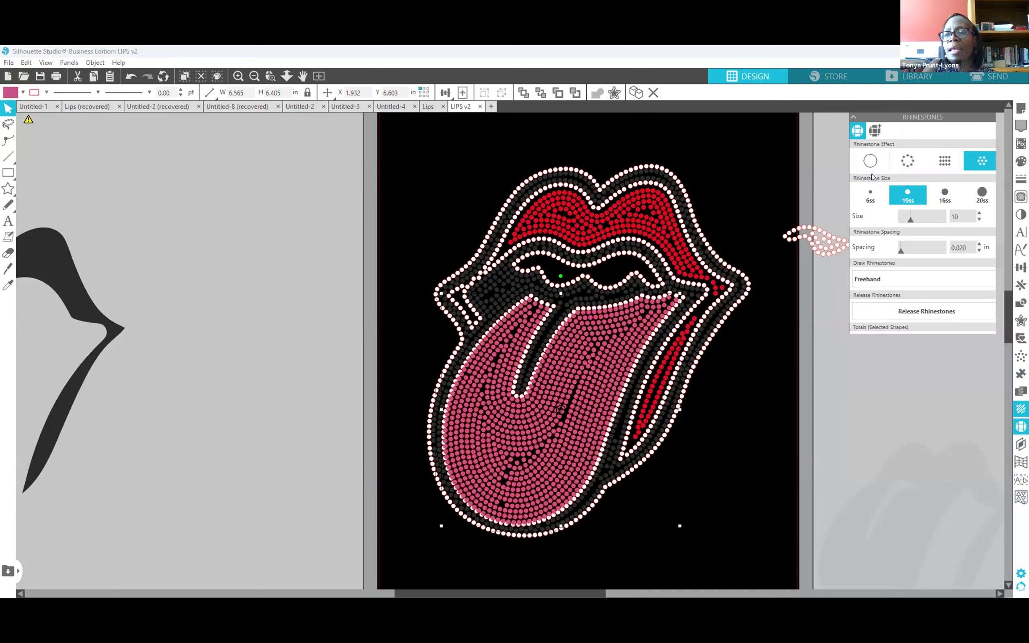
pyautogui.click(870, 161)
pyautogui.moveTo(556, 461); pyautogui.dragTo(235, 470)
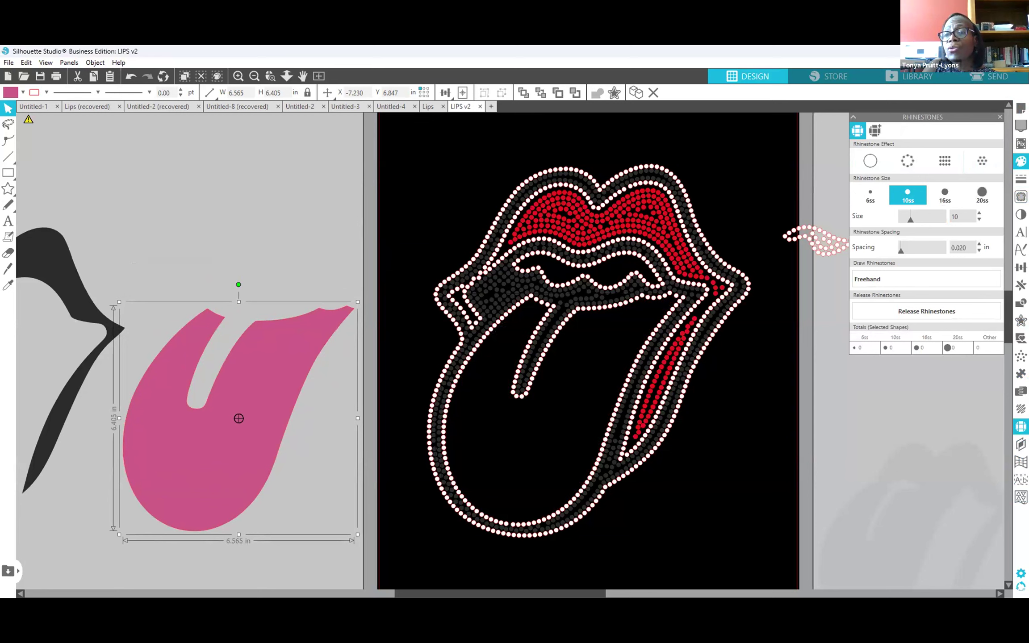
# Create an internal offset of the tongue shape and fill it with 10ss rhinestones using the radial effect at 0.020 in spacing.
pyautogui.click(1021, 321)
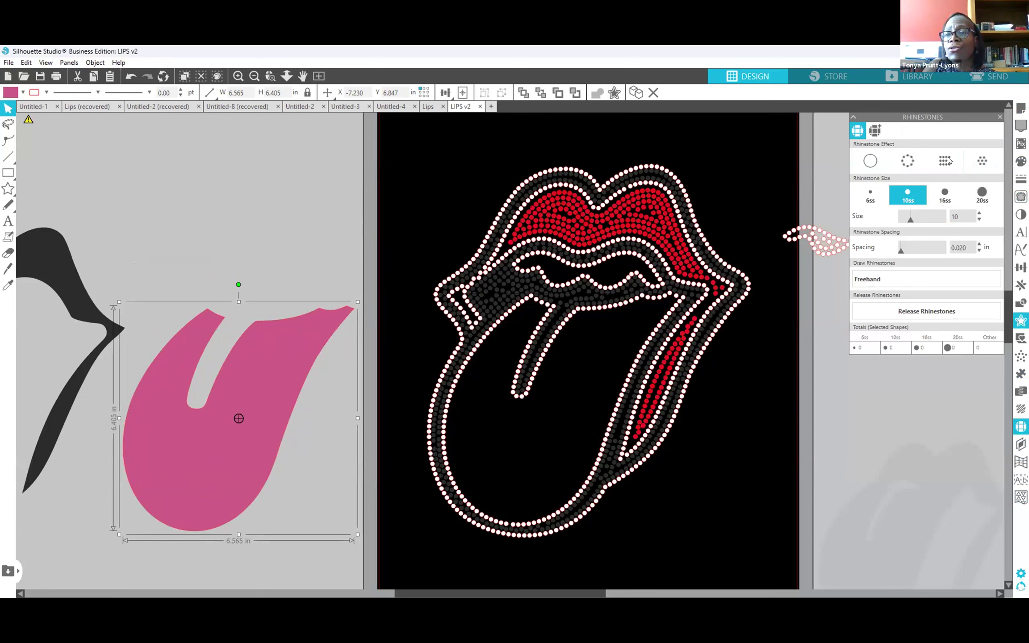
pyautogui.click(963, 144)
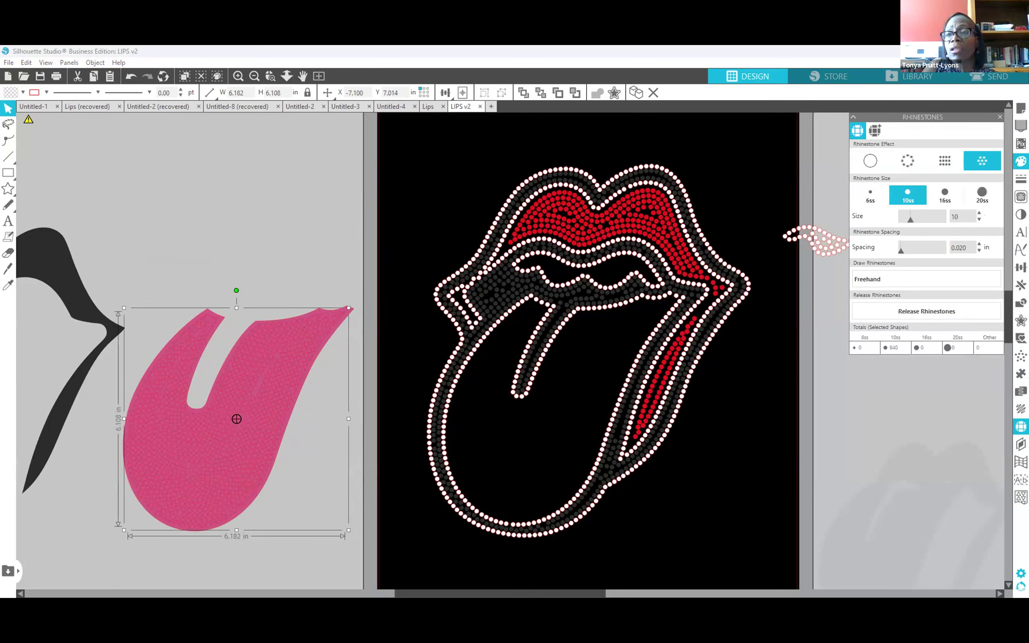
# Color the new tongue rhinestones pink C75187 and place them inside the white-bordered tongue of the design.
pyautogui.click(1022, 161)
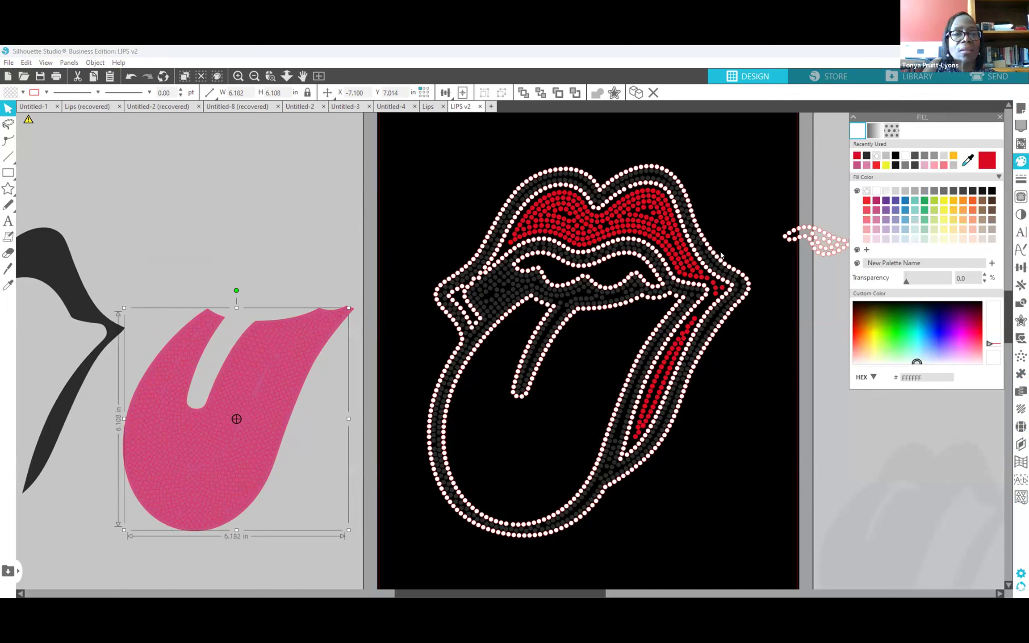
pyautogui.moveTo(244, 413); pyautogui.dragTo(568, 401)
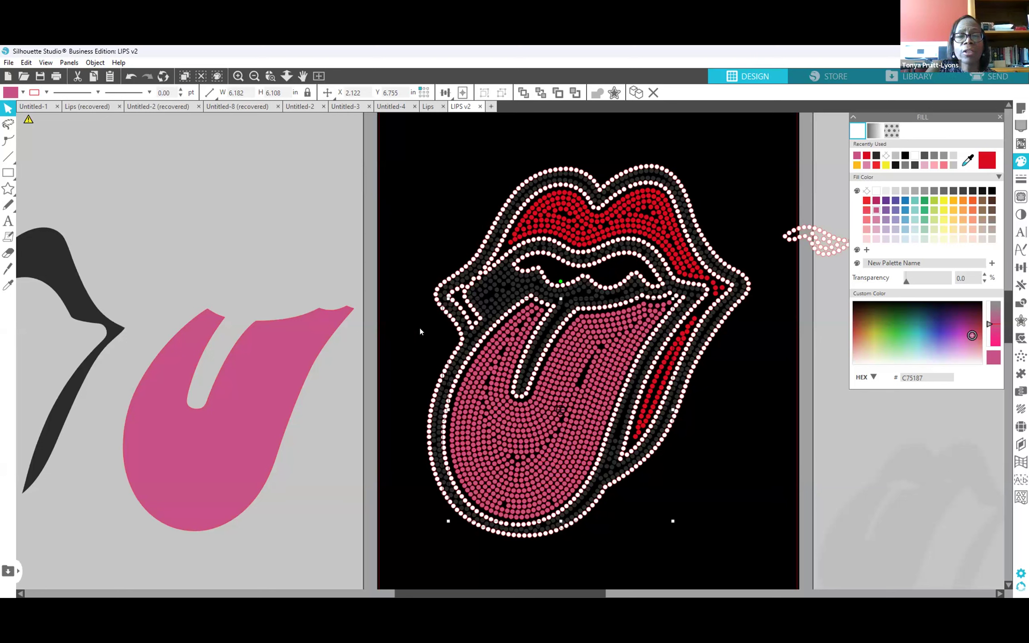
# Undo the tongue's new rhinestones, internal offset and move until its original rhinestone fill is restored.
pyautogui.click(128, 74)
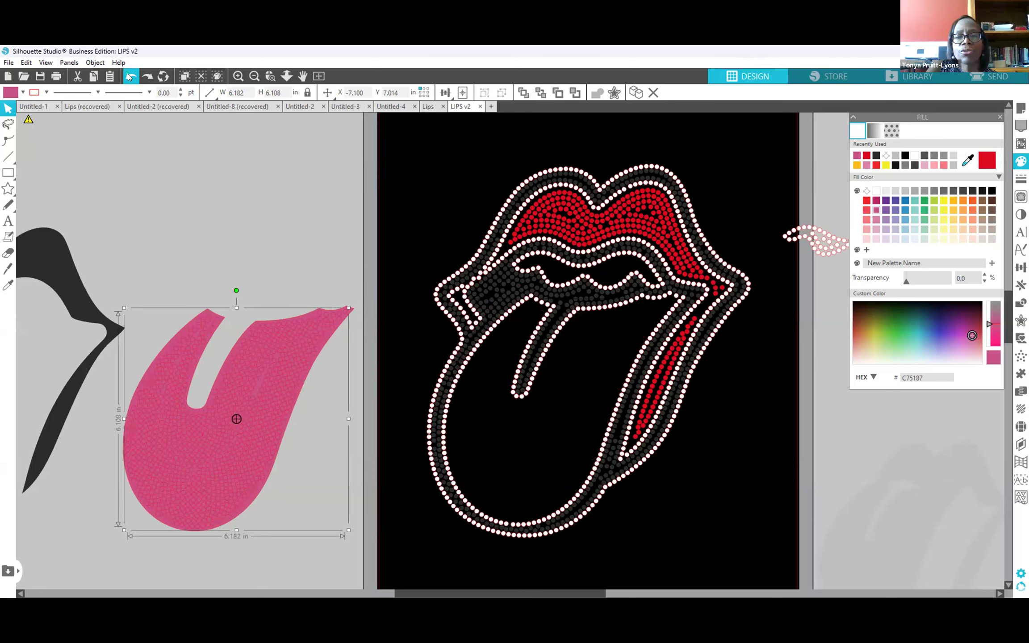
pyautogui.click(128, 75)
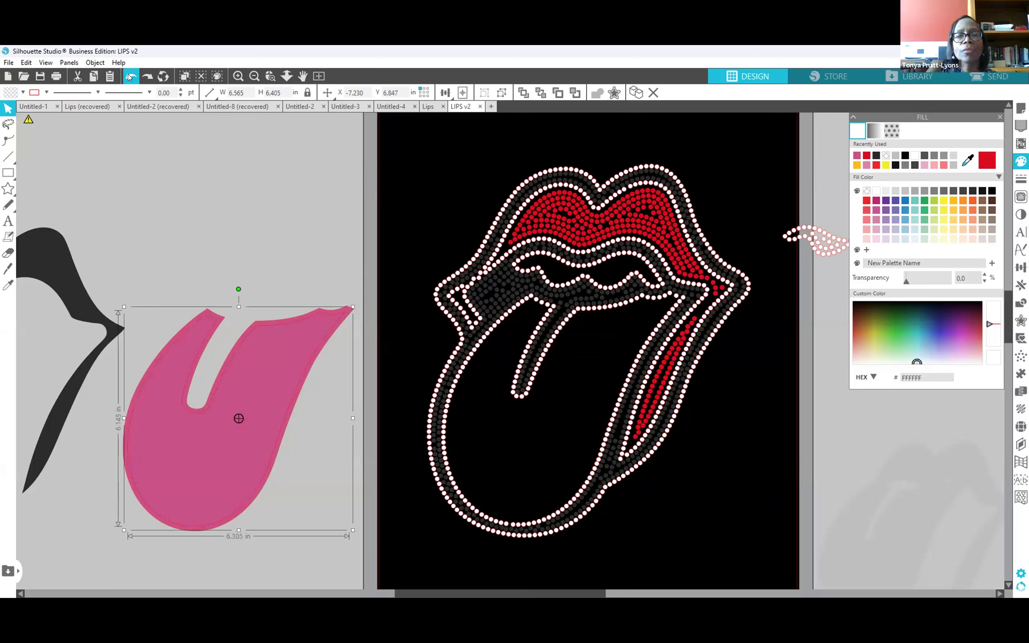
pyautogui.click(127, 74)
pyautogui.click(128, 74)
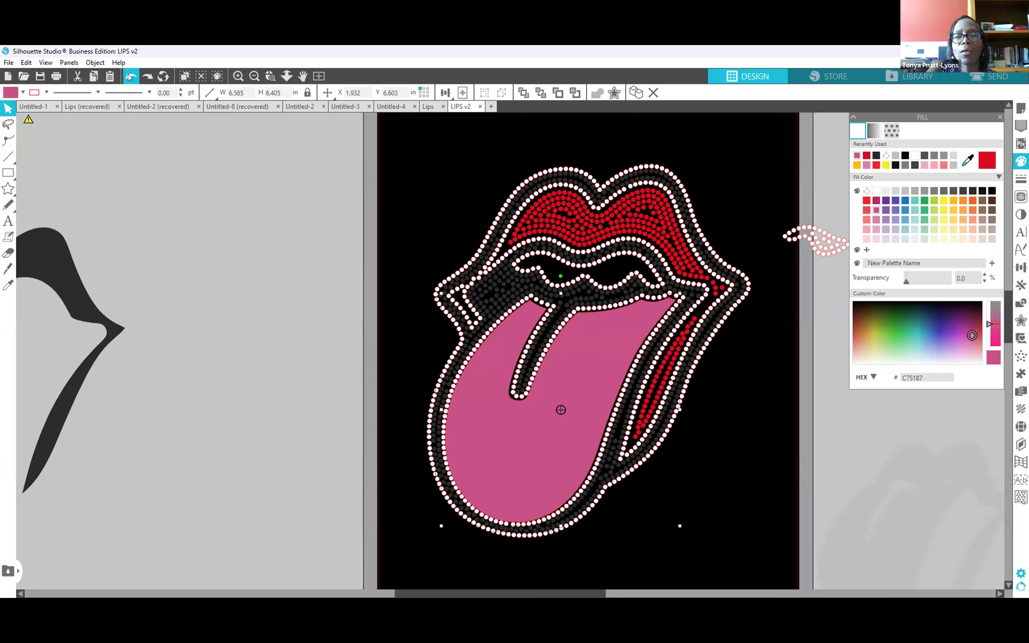
pyautogui.click(128, 75)
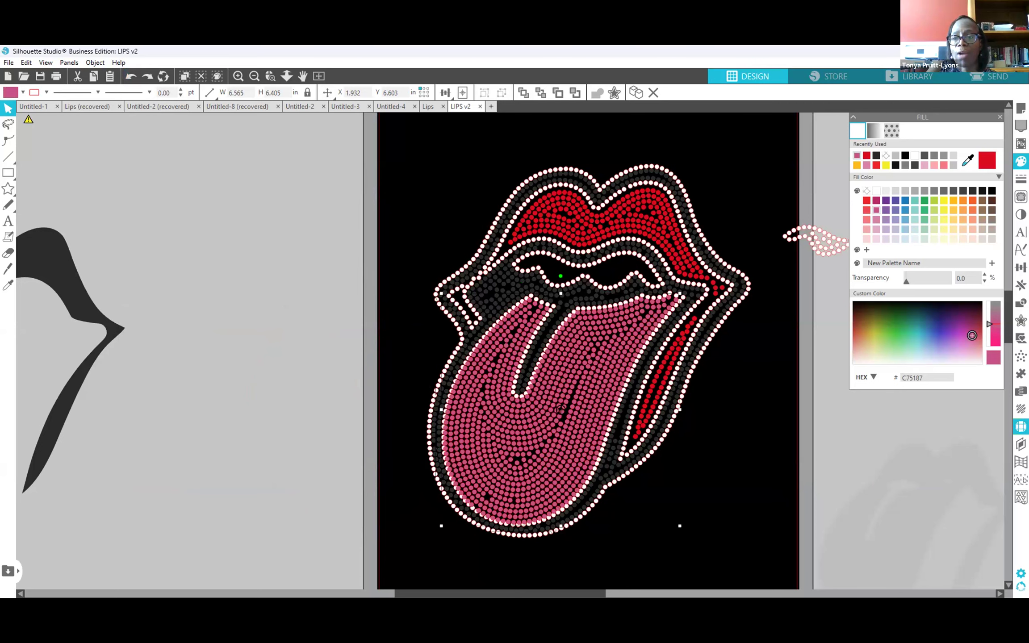
# Turn the tongue's rhinestones back into the solid pink shape and move it off the page beside the dark lips shape.
pyautogui.click(1021, 161)
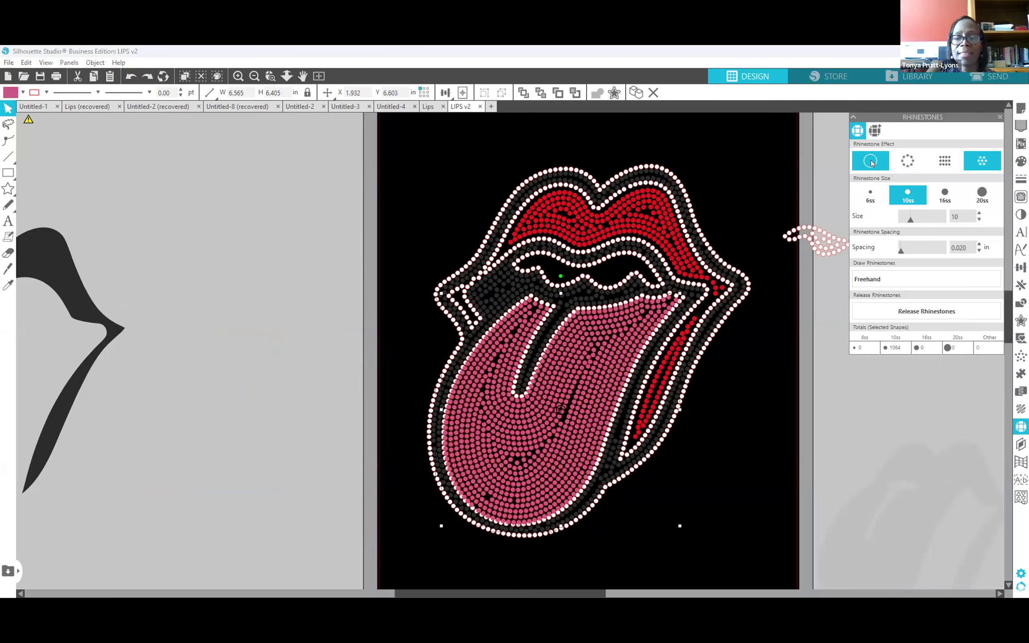
pyautogui.click(871, 163)
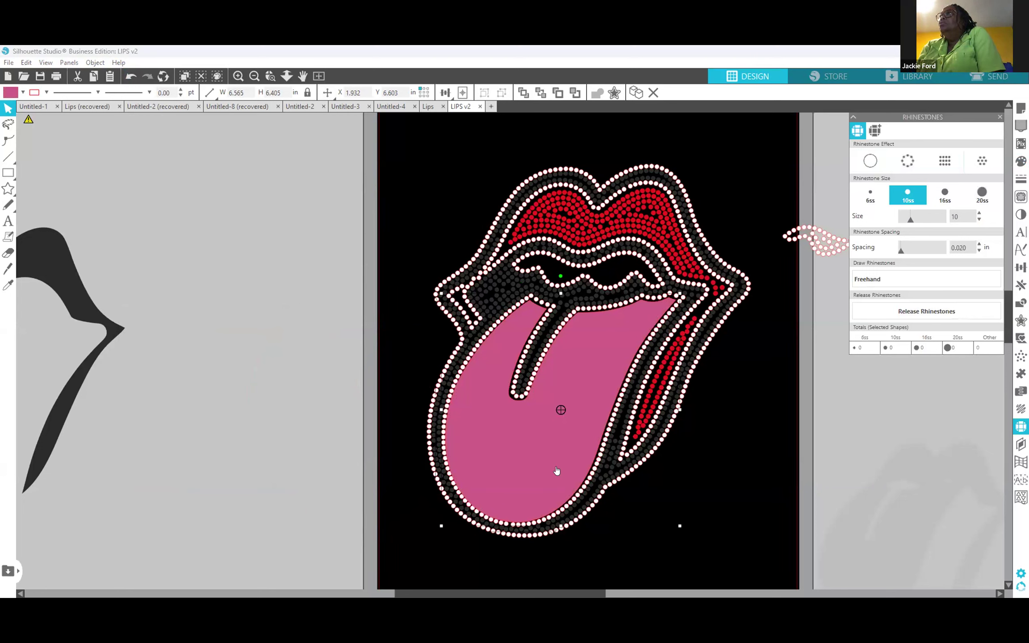
pyautogui.moveTo(556, 470); pyautogui.dragTo(245, 485)
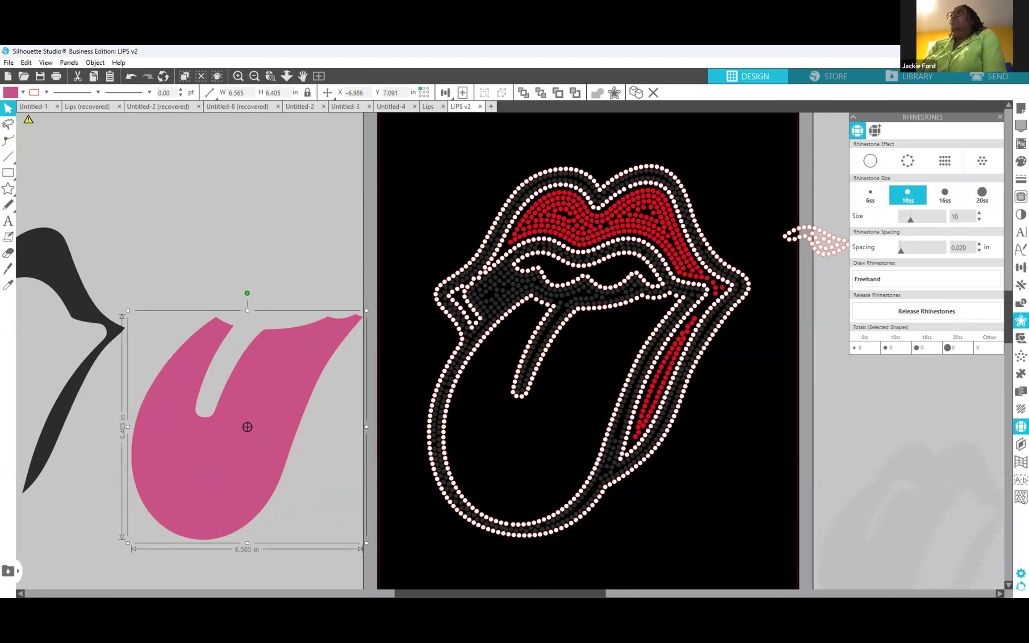
# Create a 0.130 in internal offset of the solid pink tongue and fill it with 10ss rhinestones using the radial fill.
pyautogui.click(1021, 321)
pyautogui.click(974, 143)
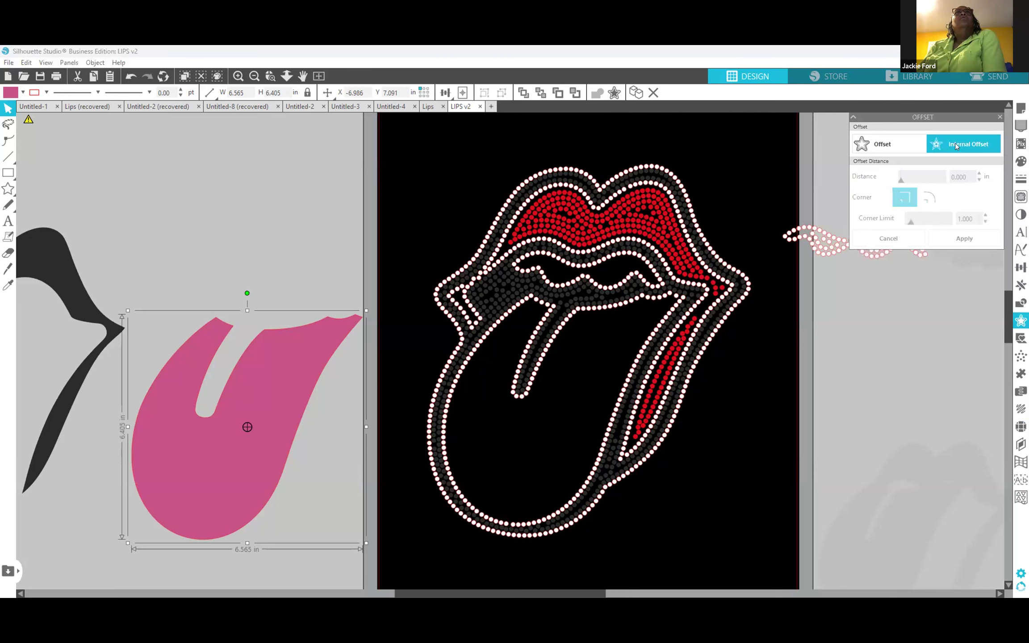
pyautogui.click(956, 146)
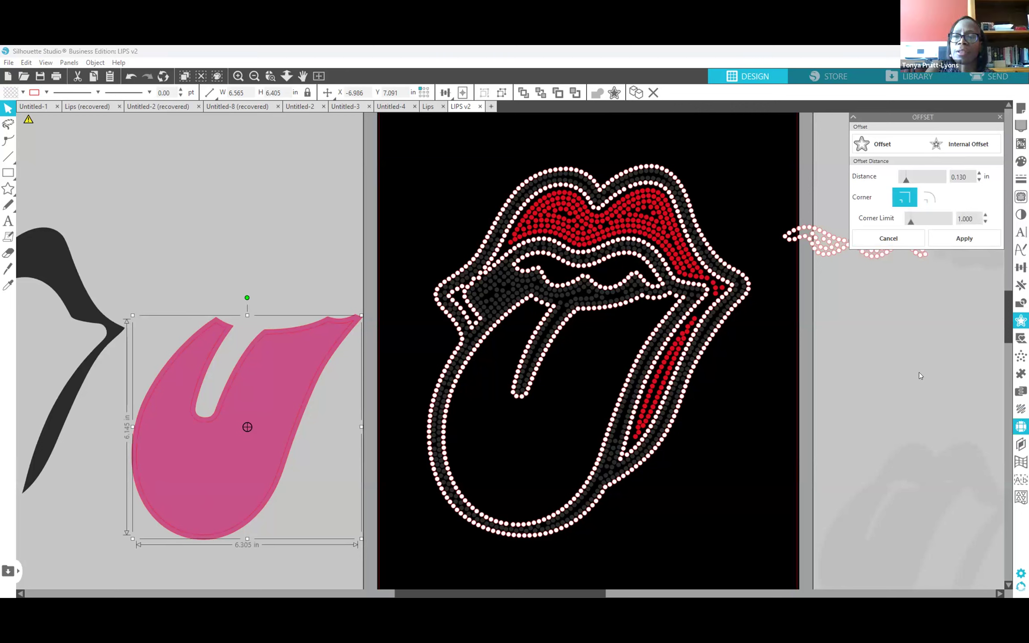
pyautogui.click(1000, 117)
pyautogui.click(980, 163)
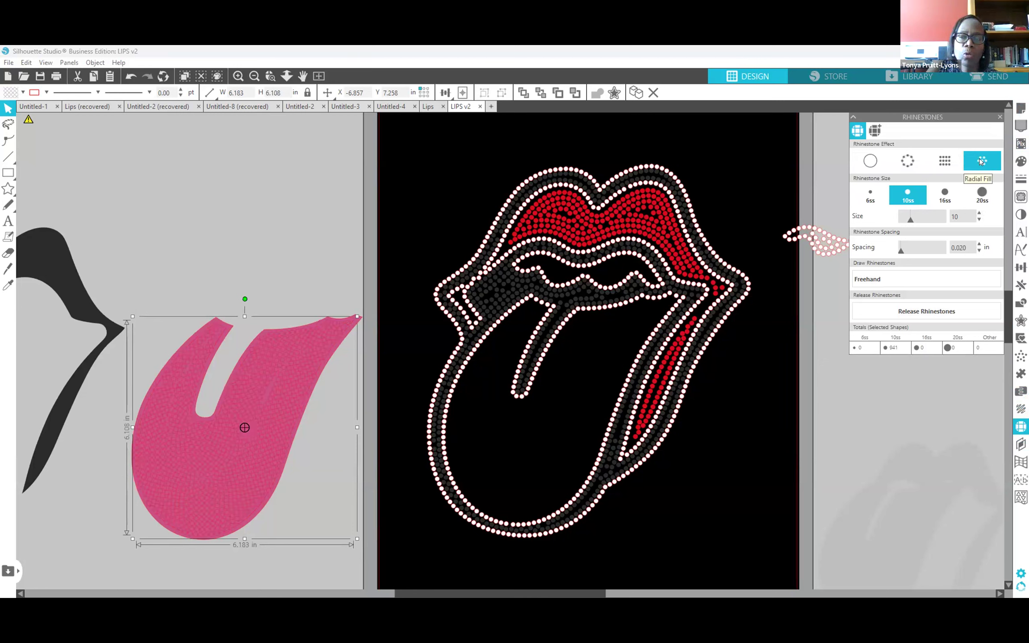
# Color the tongue rhinestones pink C75187, move the solid tongue shape aside, and place the rhinestones inside the white-bordered tongue.
pyautogui.click(1021, 161)
pyautogui.click(858, 154)
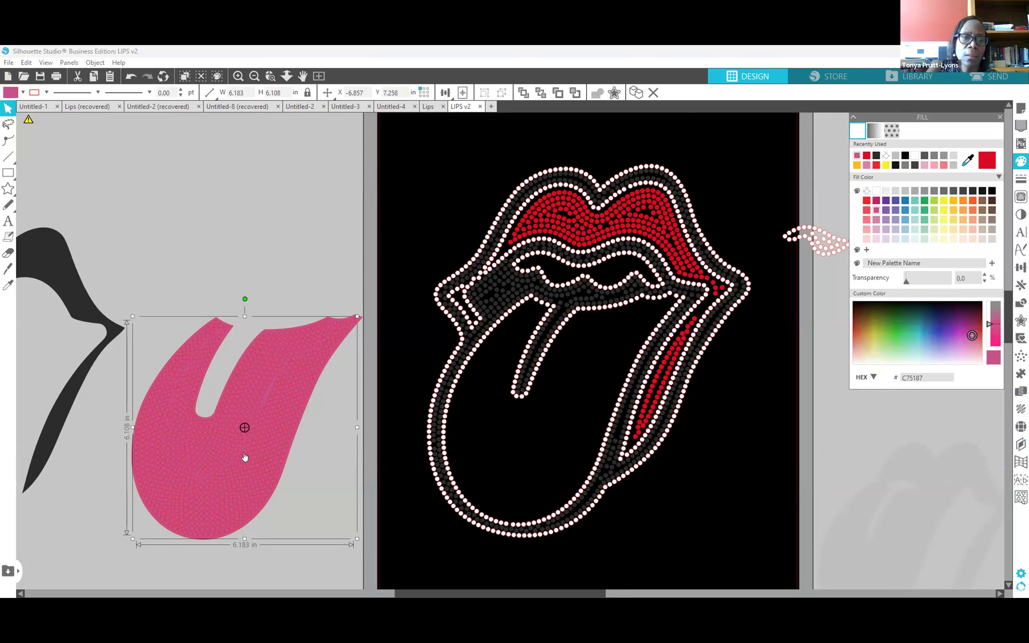
pyautogui.moveTo(234, 477); pyautogui.dragTo(45, 303)
pyautogui.moveTo(206, 502); pyautogui.dragTo(525, 484)
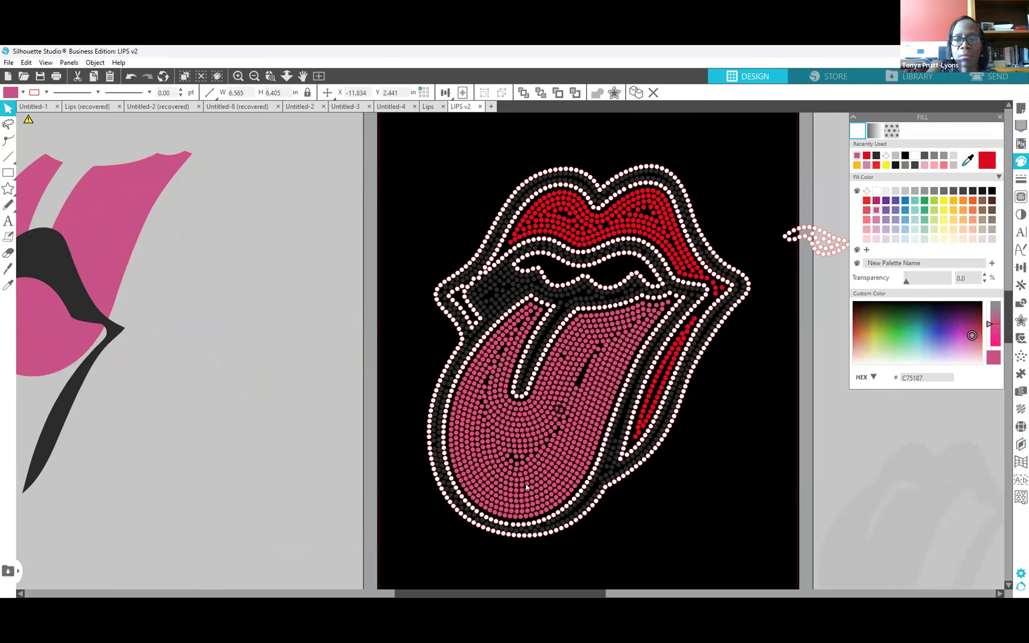
# Move the white border rhinestones off the page beside the black background, leaving the dark, red and pink rhinestones in place.
pyautogui.click(85, 456)
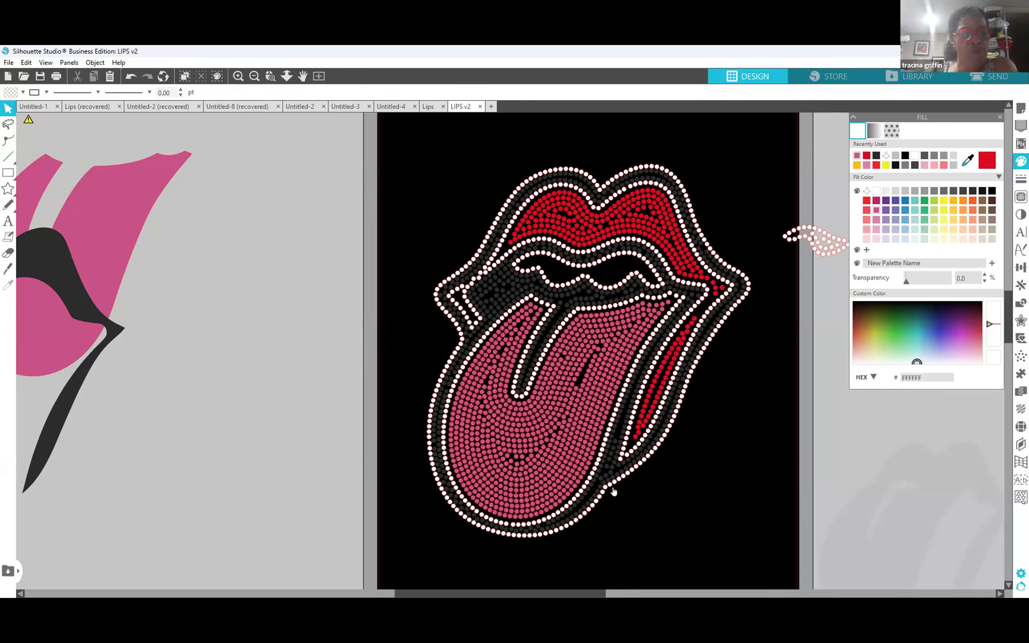
pyautogui.moveTo(612, 487); pyautogui.dragTo(230, 478)
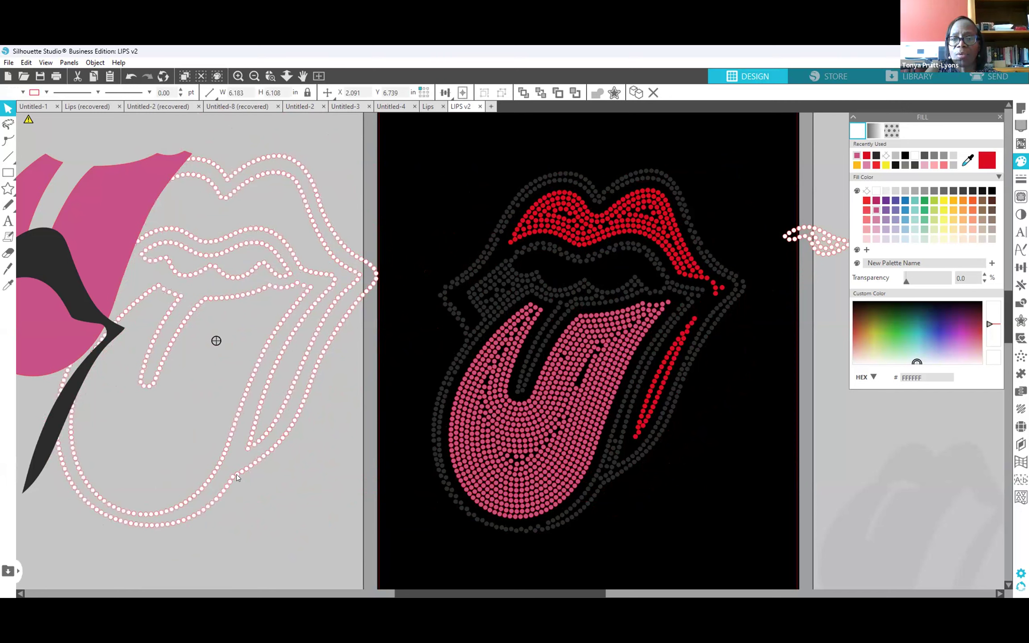
pyautogui.click(580, 184)
pyautogui.click(579, 181)
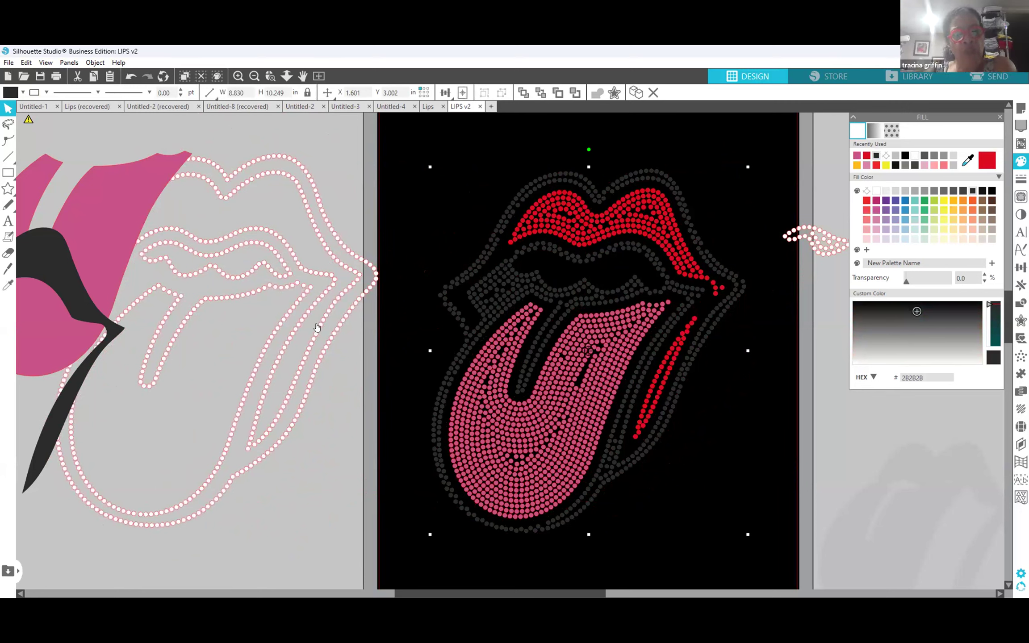
pyautogui.moveTo(316, 326); pyautogui.dragTo(292, 292)
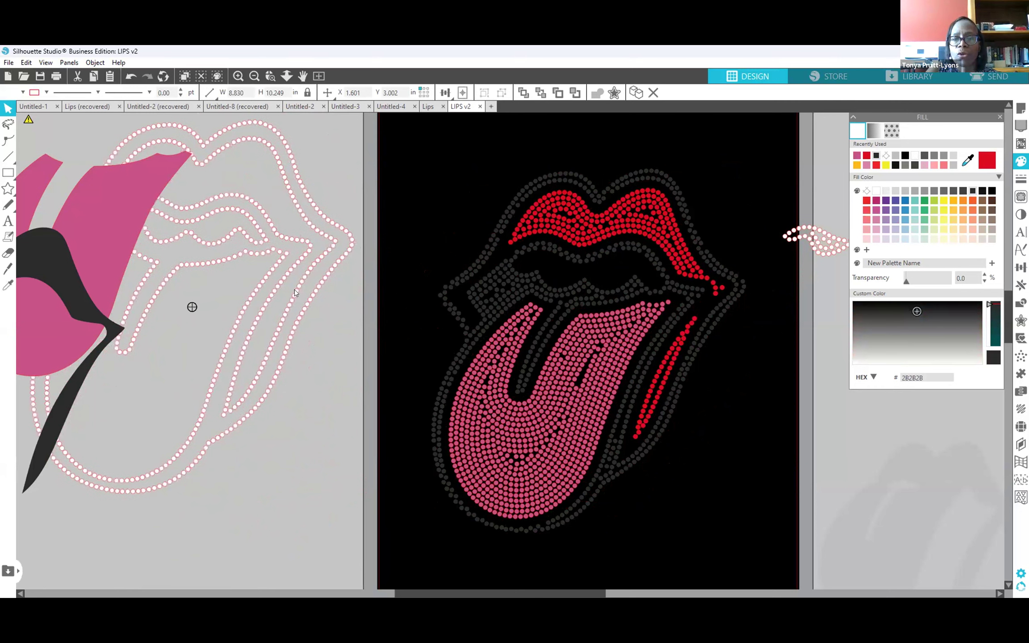
pyautogui.click(828, 292)
pyautogui.moveTo(826, 242); pyautogui.dragTo(896, 249)
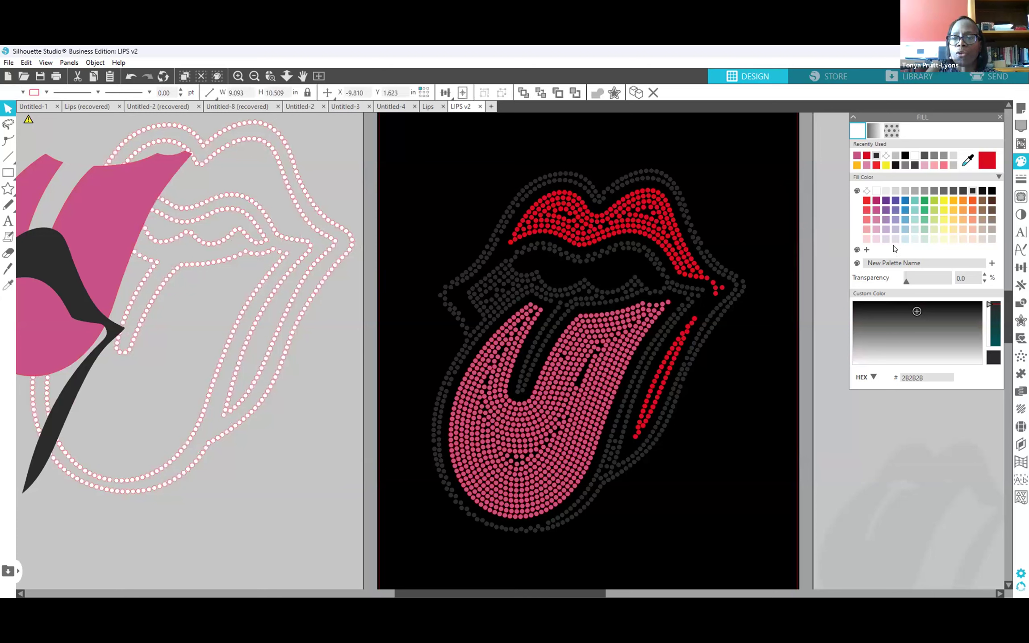
pyautogui.click(536, 273)
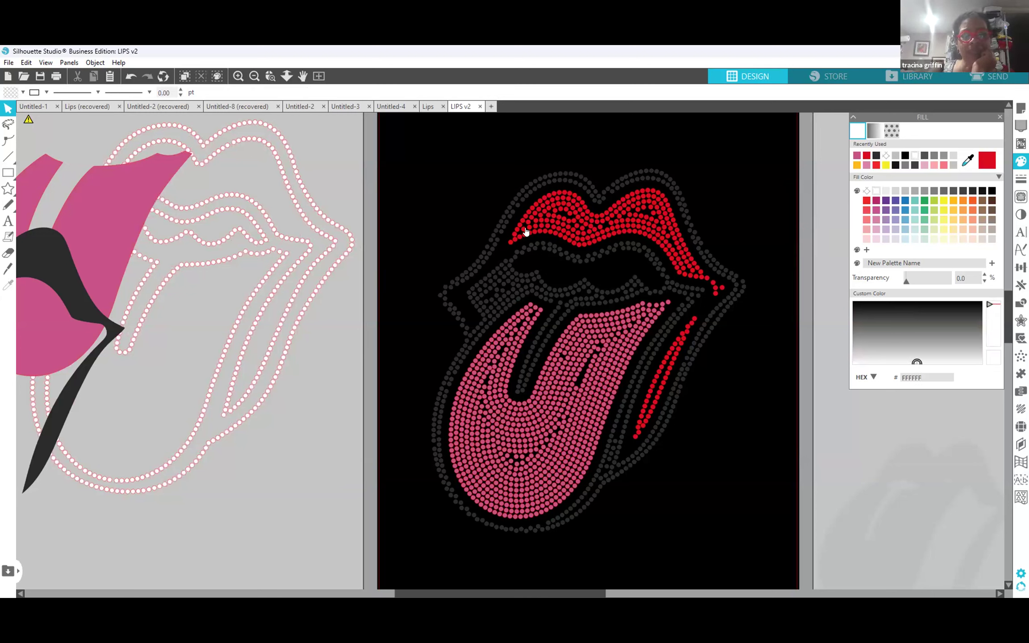
pyautogui.moveTo(291, 346)
pyautogui.mouseDown()
pyautogui.moveTo(298, 385)
pyautogui.moveTo(302, 349)
pyautogui.mouseUp()
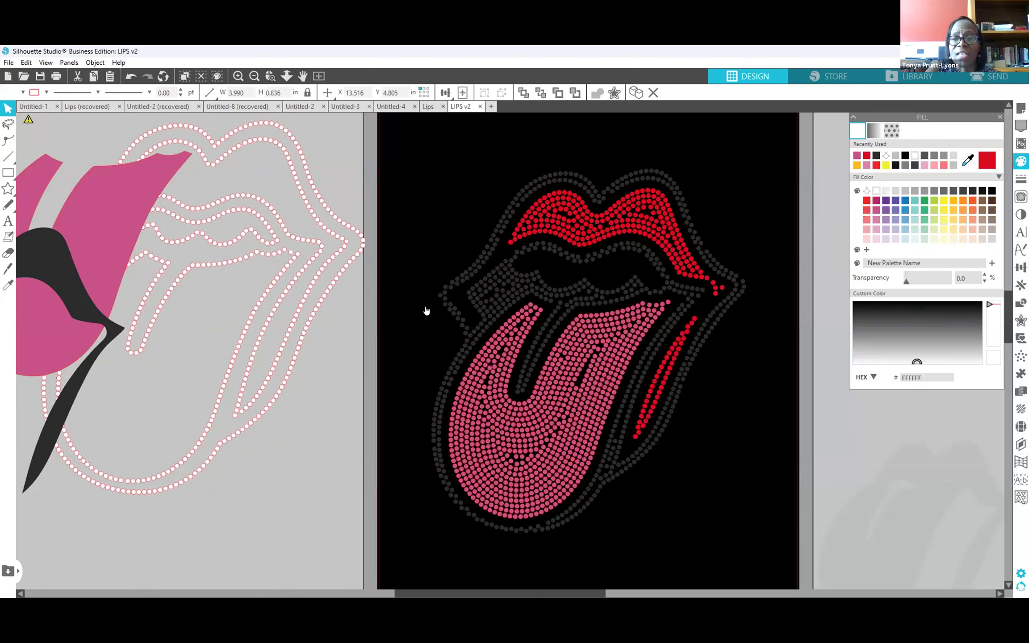
# Create a 0.130 in offset with rounded corners around the dark lips rhinestones on the black background.
pyautogui.click(563, 179)
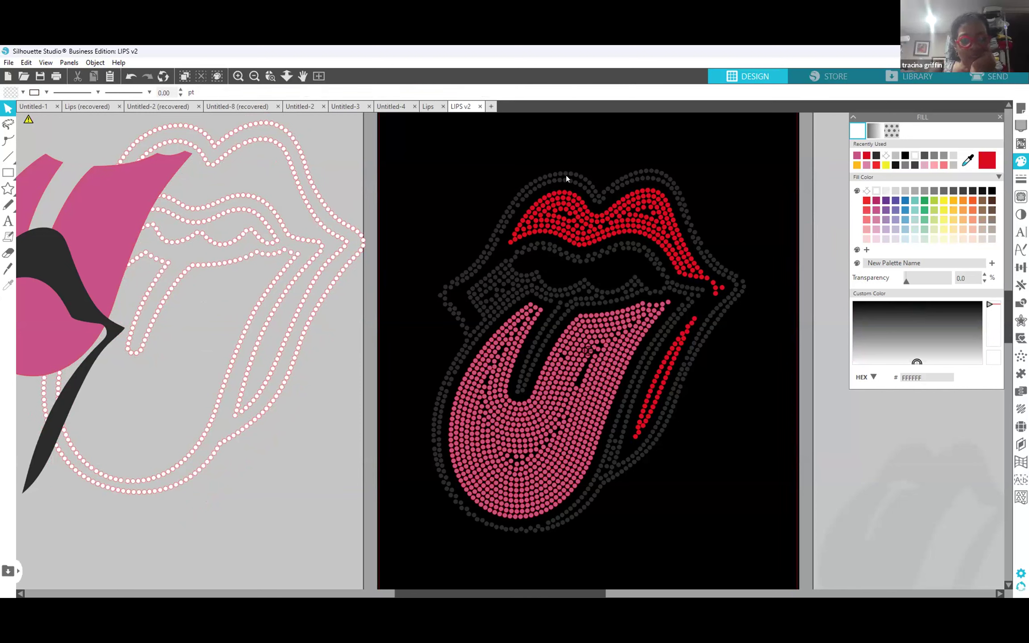
pyautogui.click(566, 178)
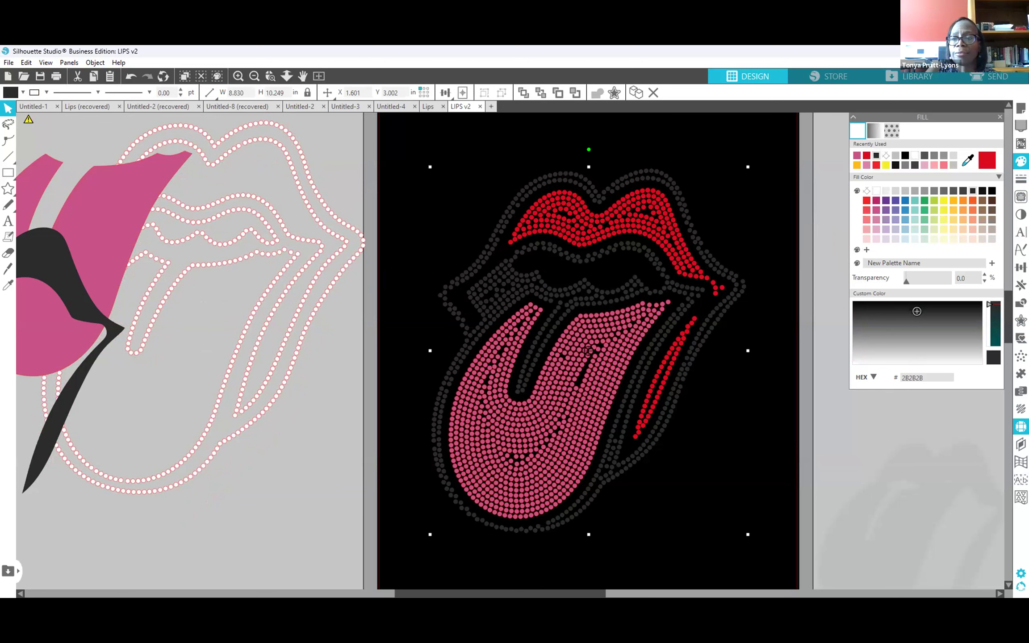
pyautogui.click(1021, 321)
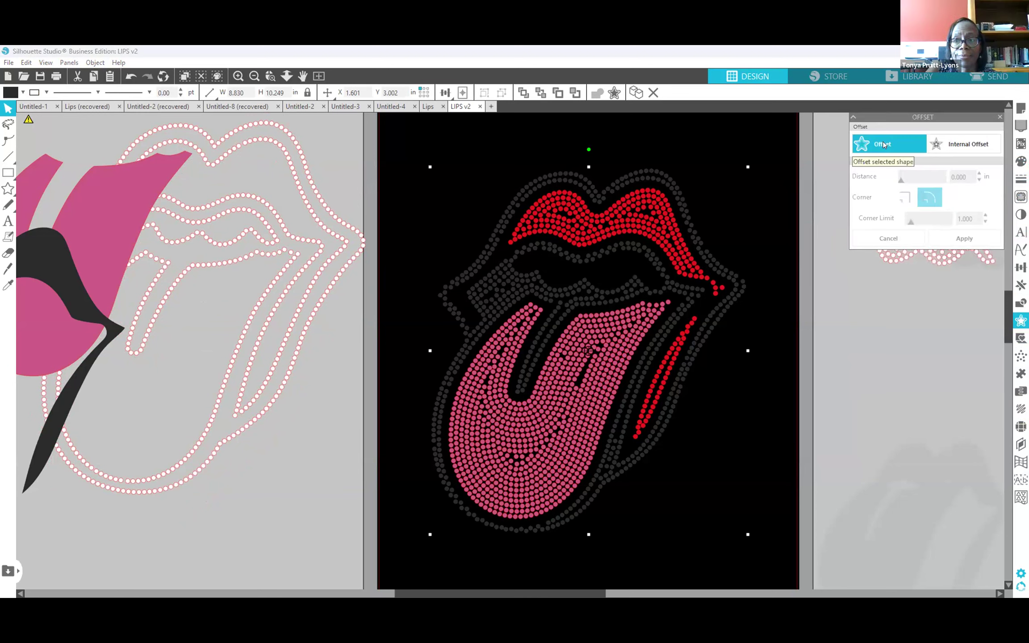
pyautogui.click(883, 144)
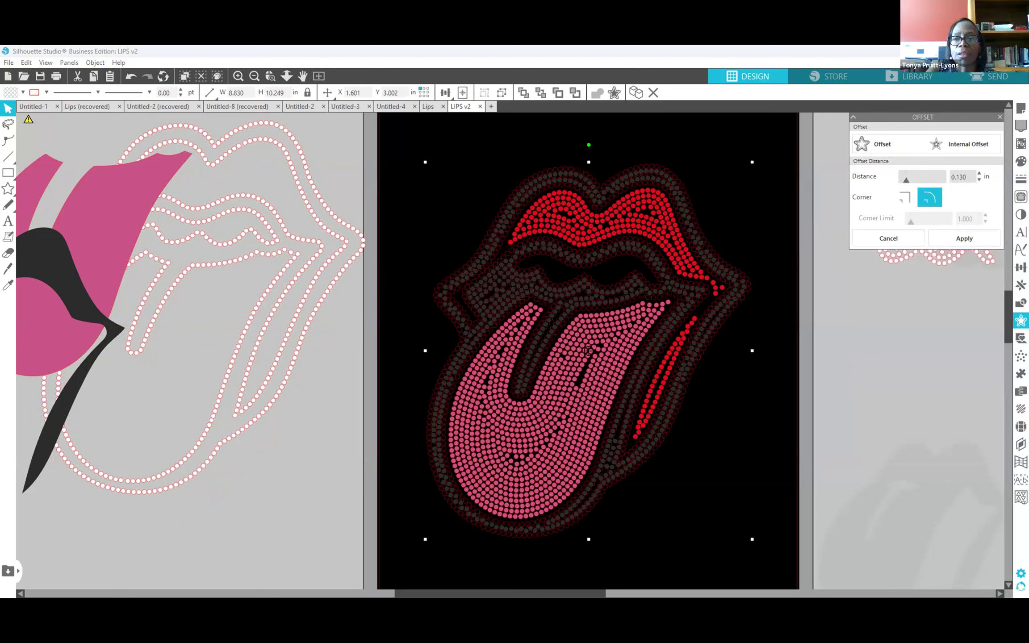
pyautogui.click(969, 236)
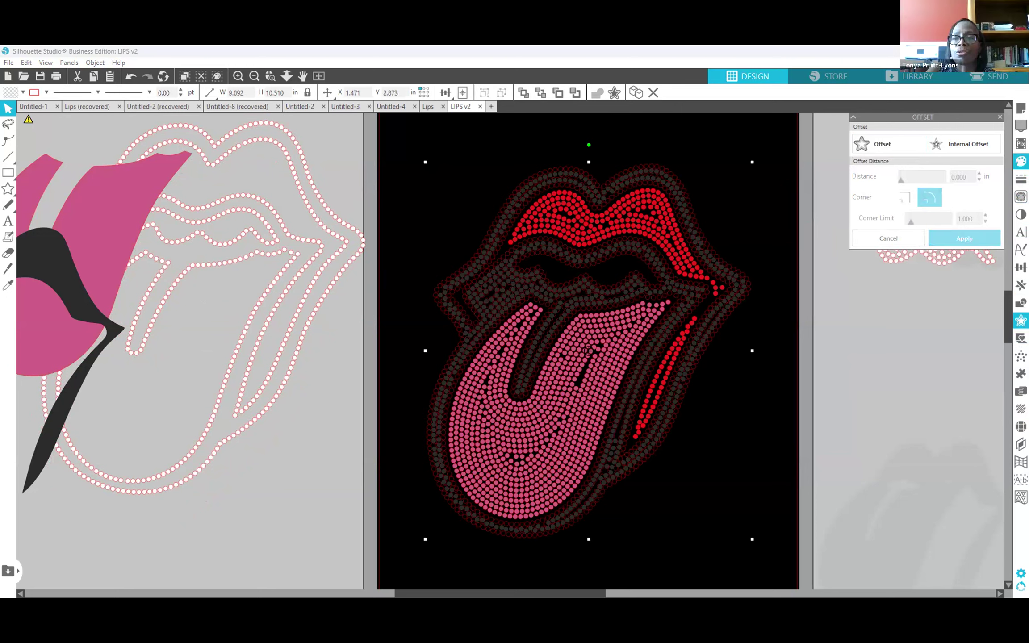
# Fill the new offset with white and convert it to 10ss edge rhinestones at 0.020 in spacing.
pyautogui.click(1021, 162)
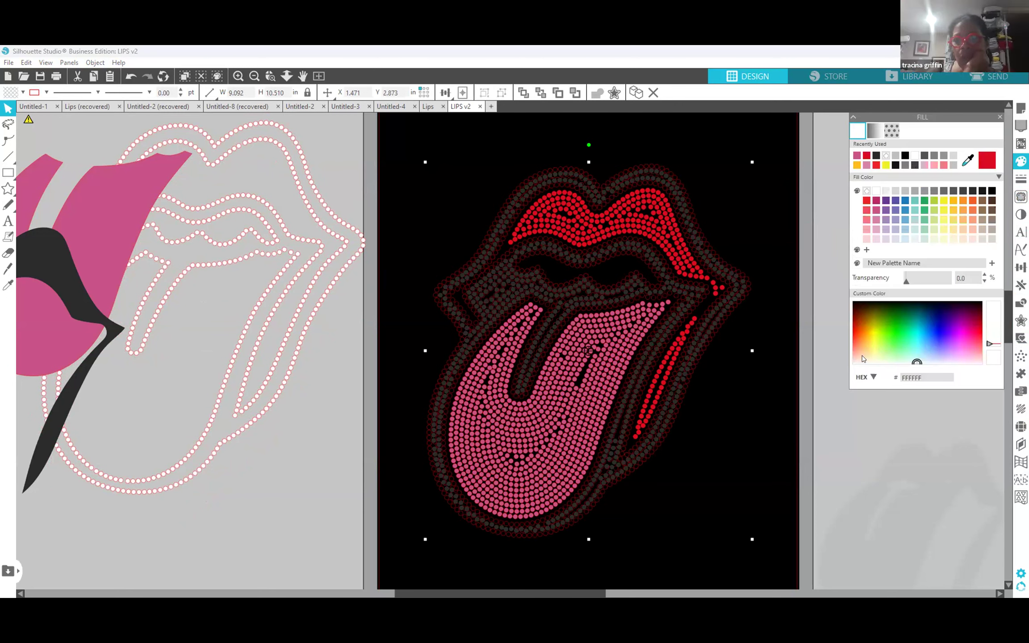
pyautogui.click(914, 156)
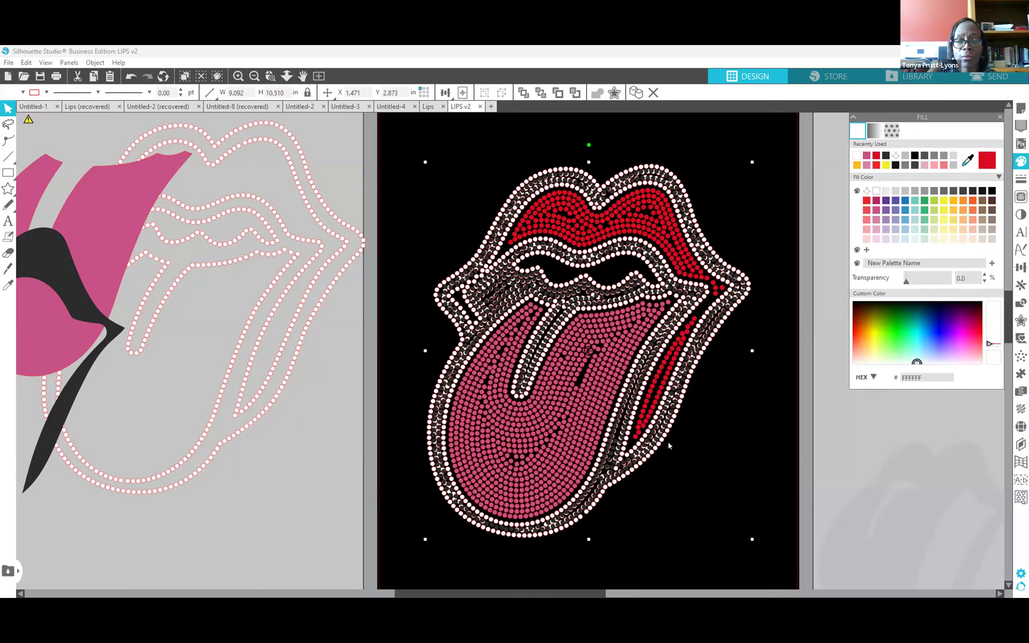
pyautogui.click(1021, 427)
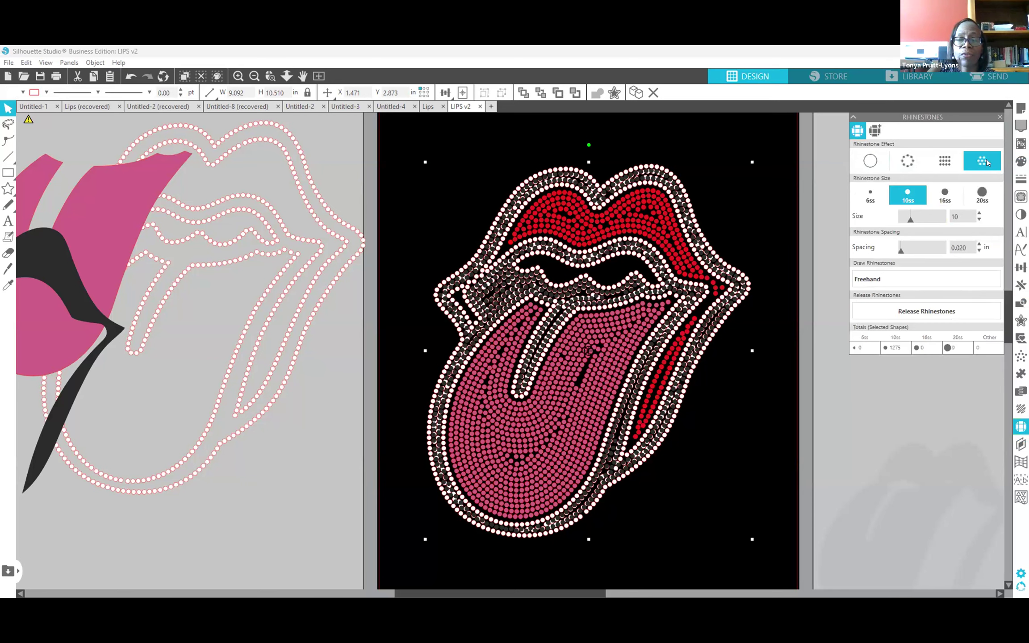
pyautogui.click(904, 164)
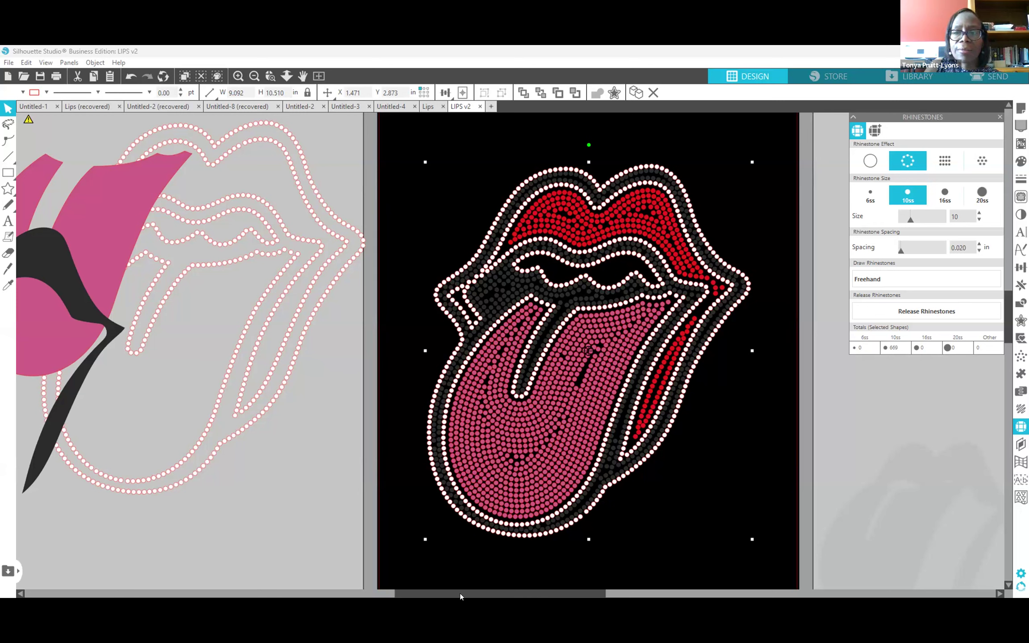
# Try the white teeth rhinestones in the mouth opening, and move them back off the page.
pyautogui.moveTo(459, 589); pyautogui.dragTo(525, 588)
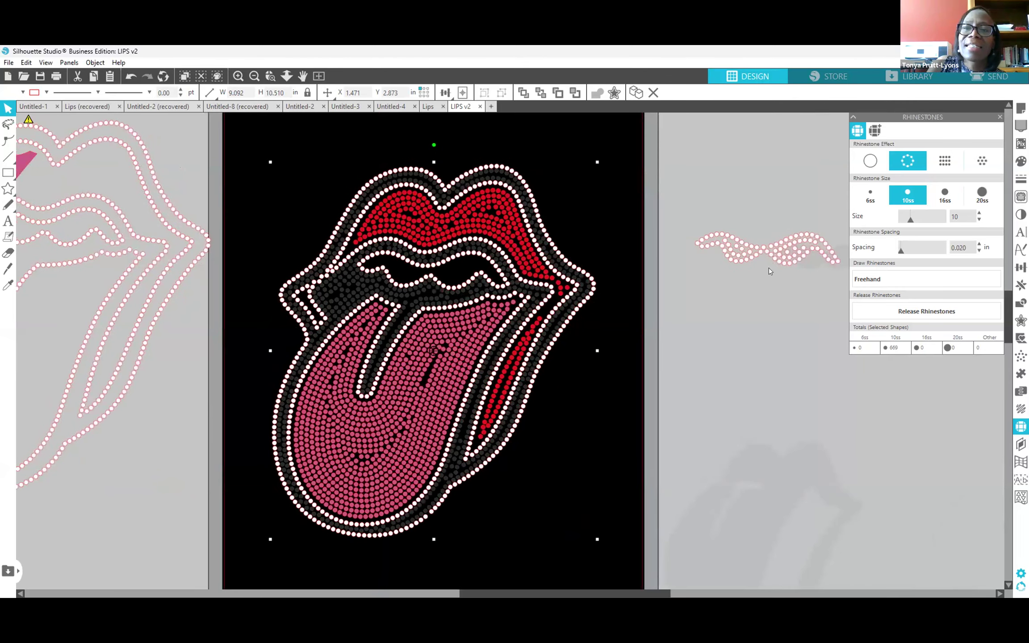
pyautogui.moveTo(776, 265)
pyautogui.mouseDown()
pyautogui.moveTo(705, 302)
pyautogui.moveTo(419, 304)
pyautogui.moveTo(440, 284)
pyautogui.mouseUp()
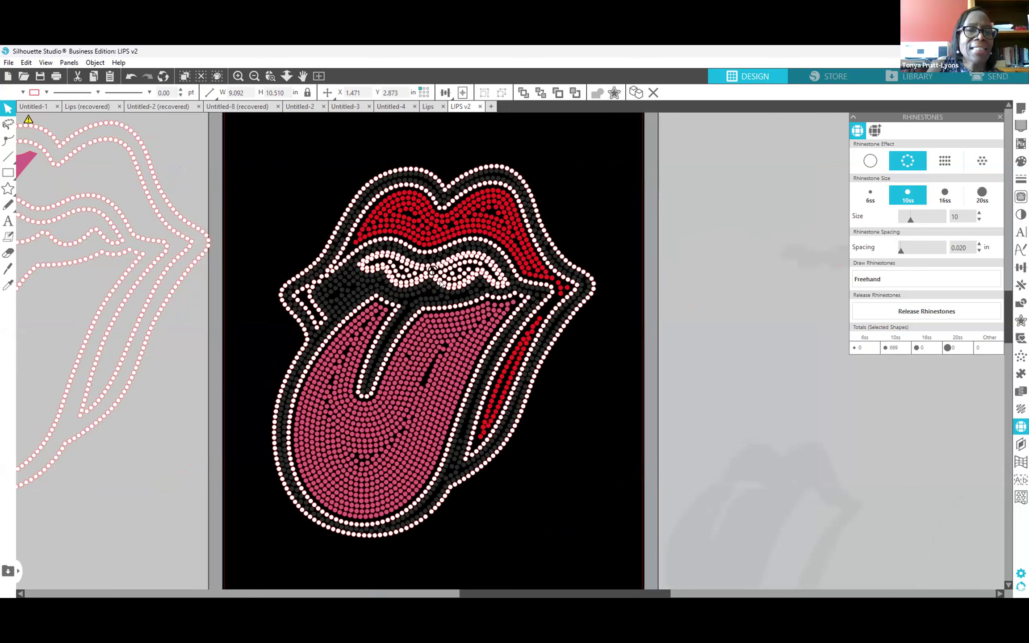
pyautogui.moveTo(440, 283); pyautogui.dragTo(797, 288)
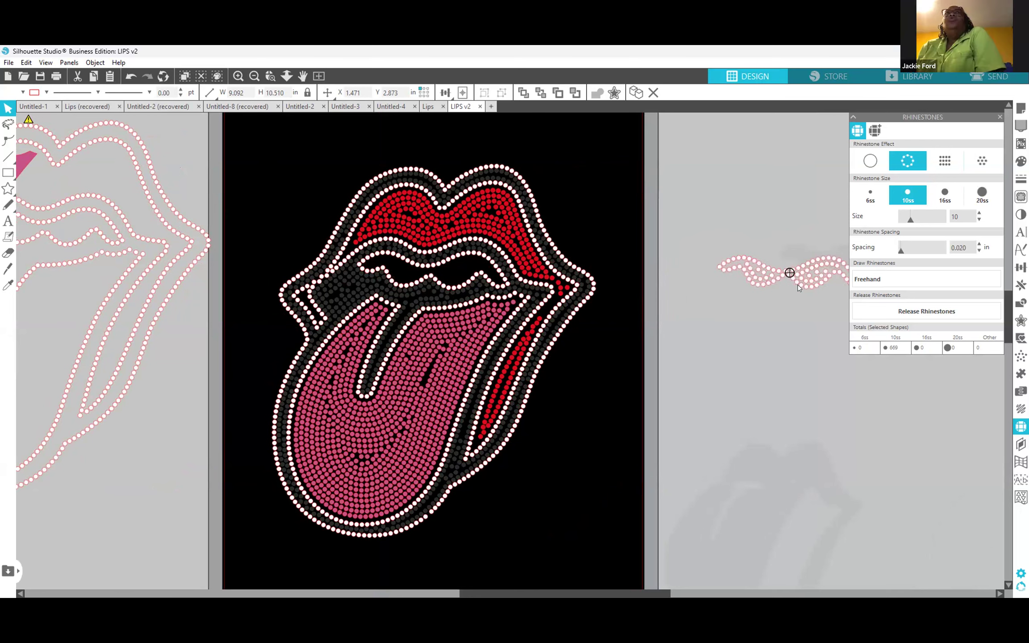
pyautogui.moveTo(798, 285); pyautogui.dragTo(782, 197)
pyautogui.click(743, 305)
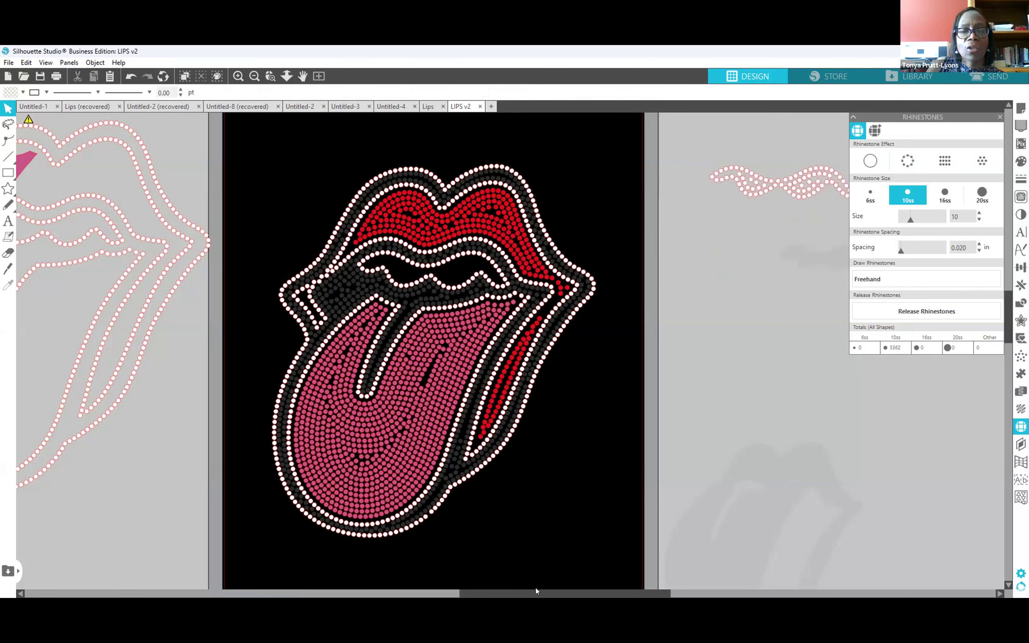
# Nudge the red lip rhinestones slightly within their white border.
pyautogui.moveTo(553, 594); pyautogui.dragTo(532, 594)
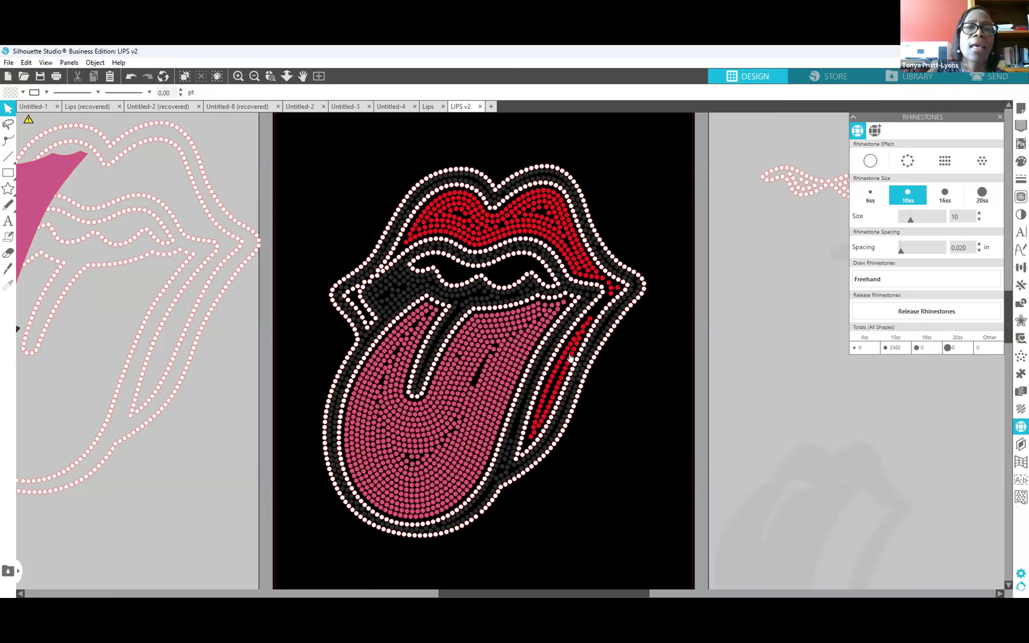
pyautogui.click(540, 225)
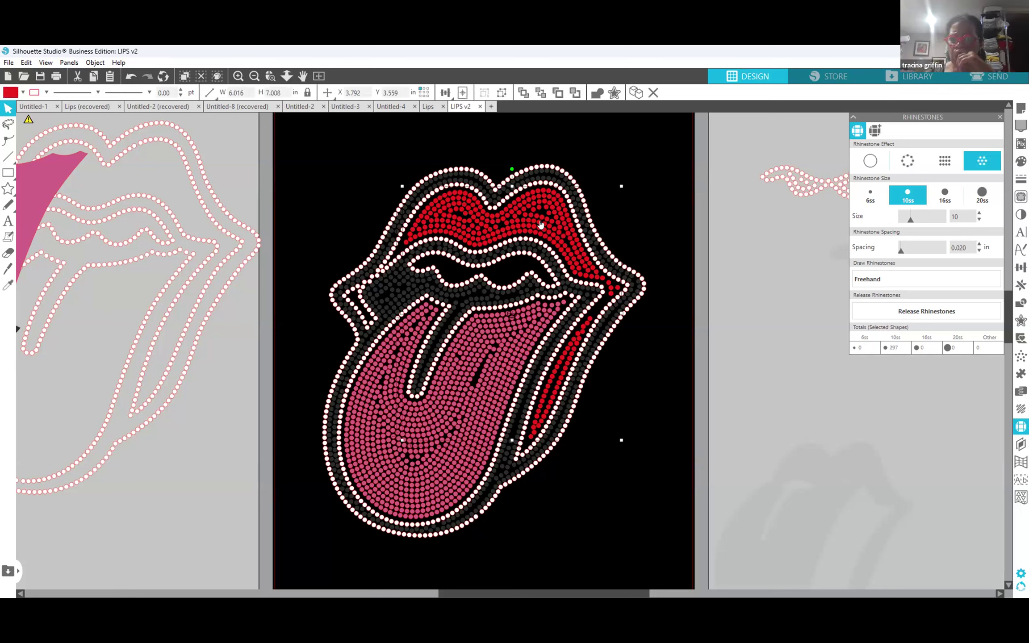
pyautogui.moveTo(540, 224); pyautogui.dragTo(540, 224)
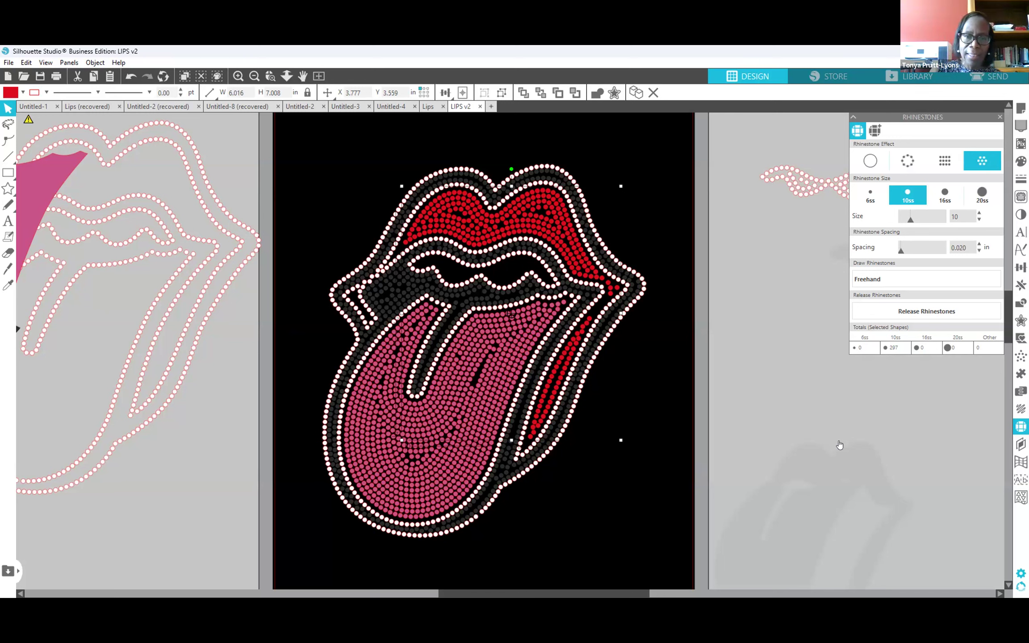
# Change the pink tongue rhinestones and the red lip rhinestones to size 6ss.
pyautogui.click(477, 455)
pyautogui.click(436, 459)
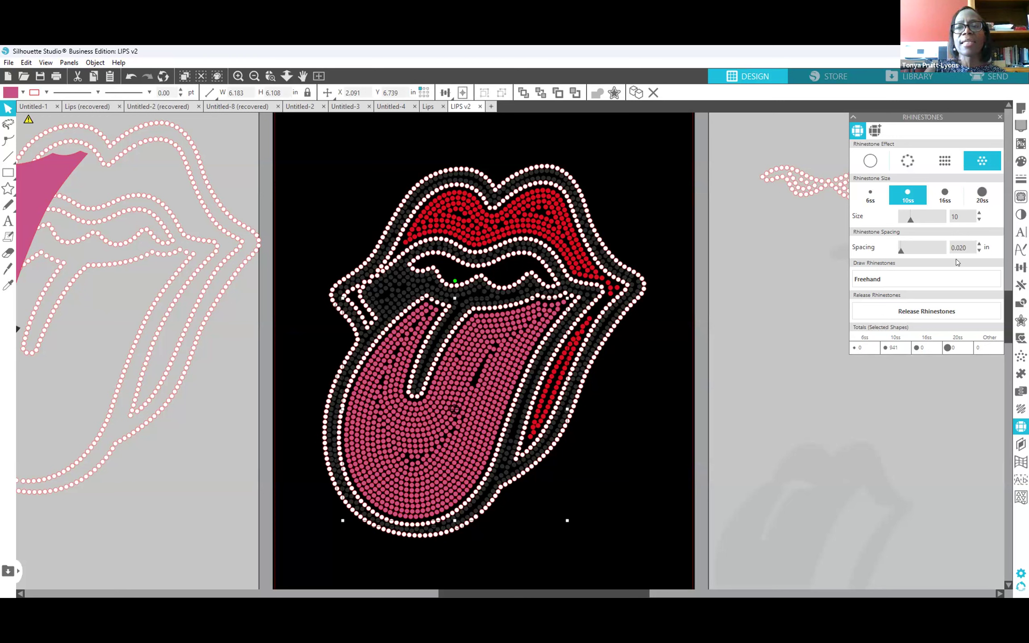
pyautogui.click(878, 197)
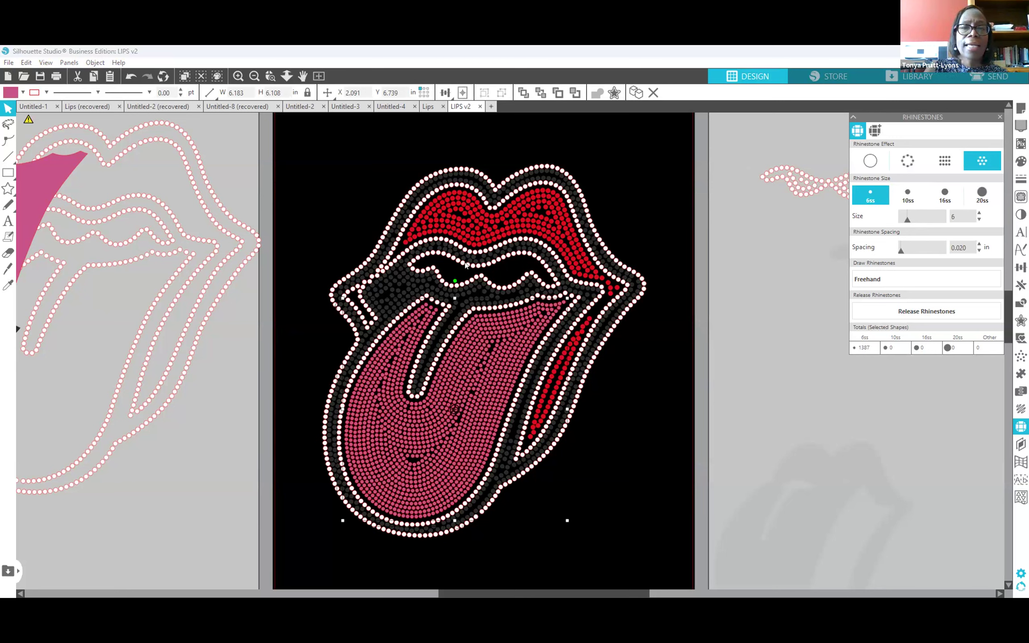
pyautogui.click(468, 233)
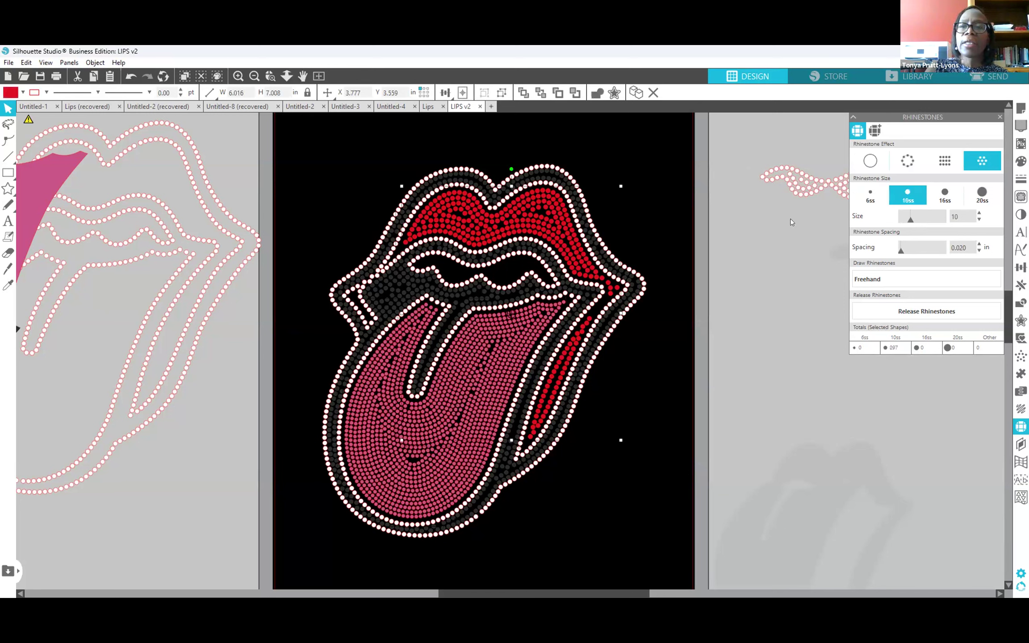
pyautogui.click(868, 198)
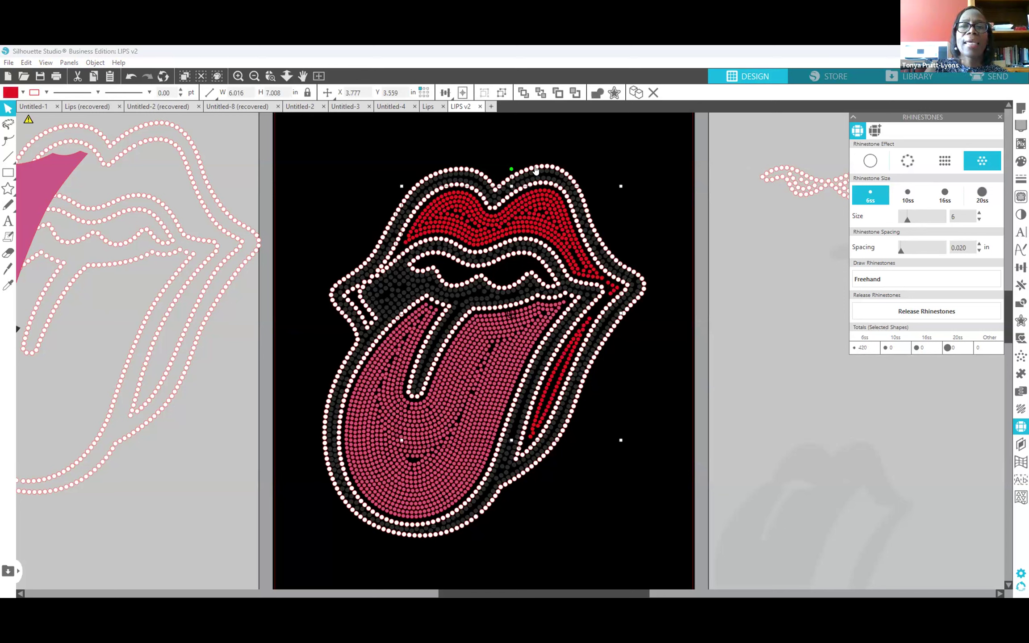
# Change the white border rhinestones and the black filler rhinestones to size 6ss.
pyautogui.click(552, 167)
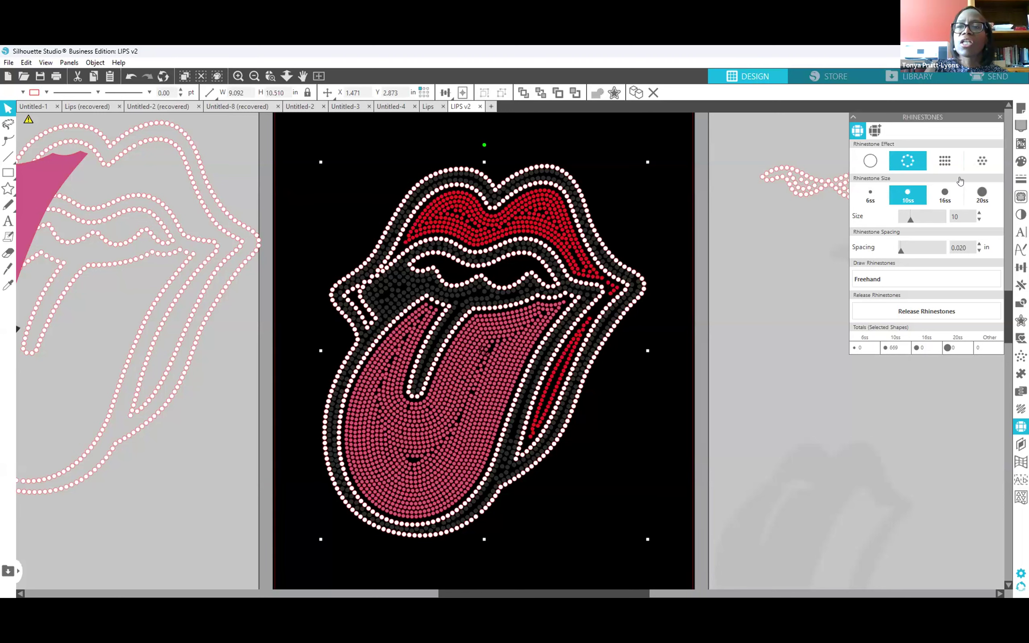
pyautogui.click(870, 197)
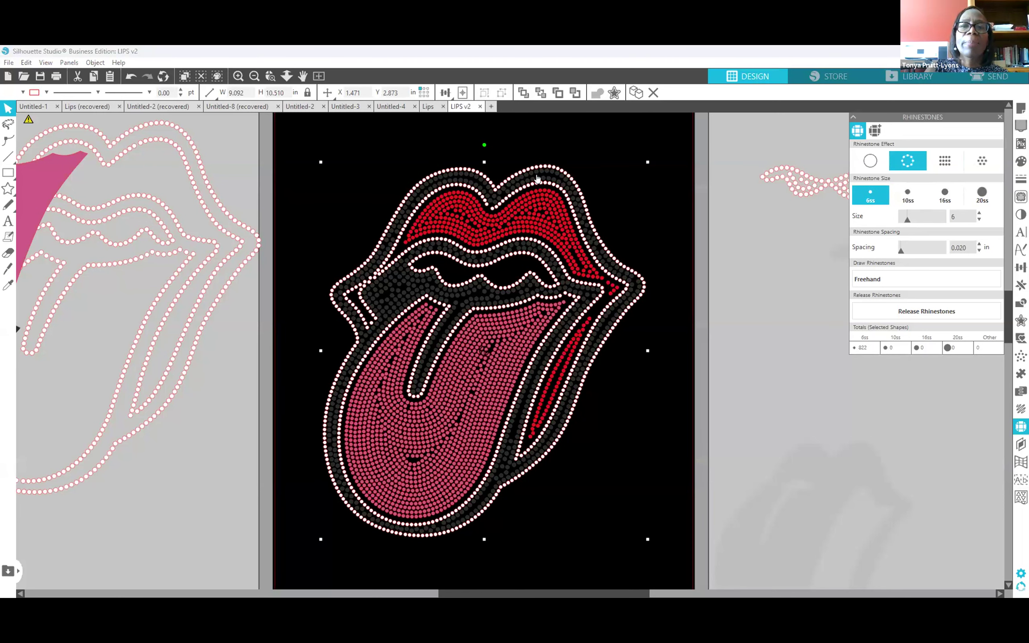
pyautogui.click(588, 226)
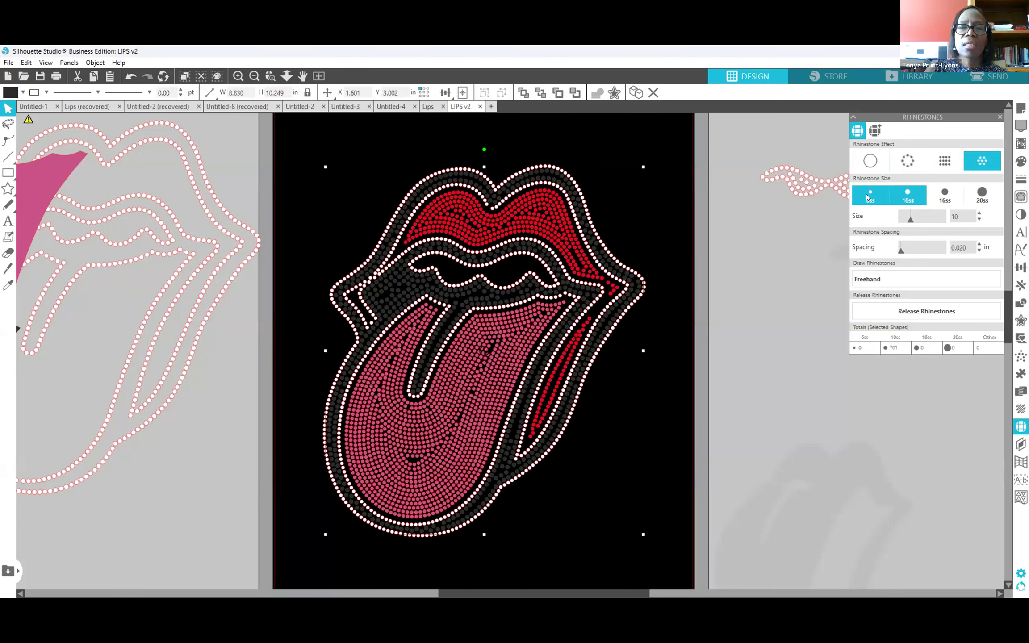
pyautogui.click(868, 197)
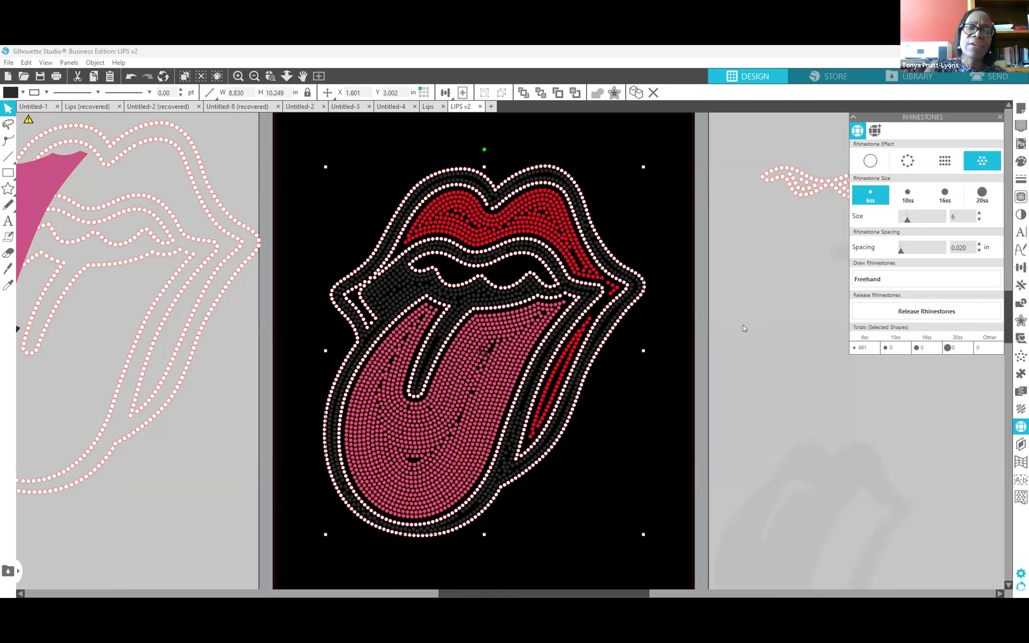
# Change the white teeth rhinestones to size 6ss and move them into the mouth opening.
pyautogui.moveTo(811, 188); pyautogui.dragTo(675, 266)
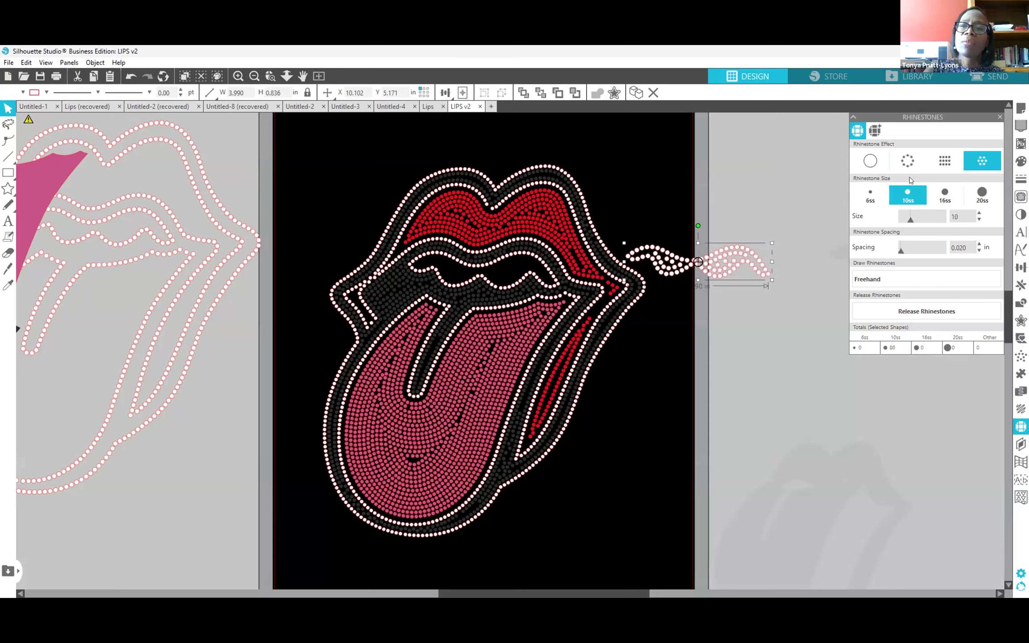
pyautogui.click(875, 198)
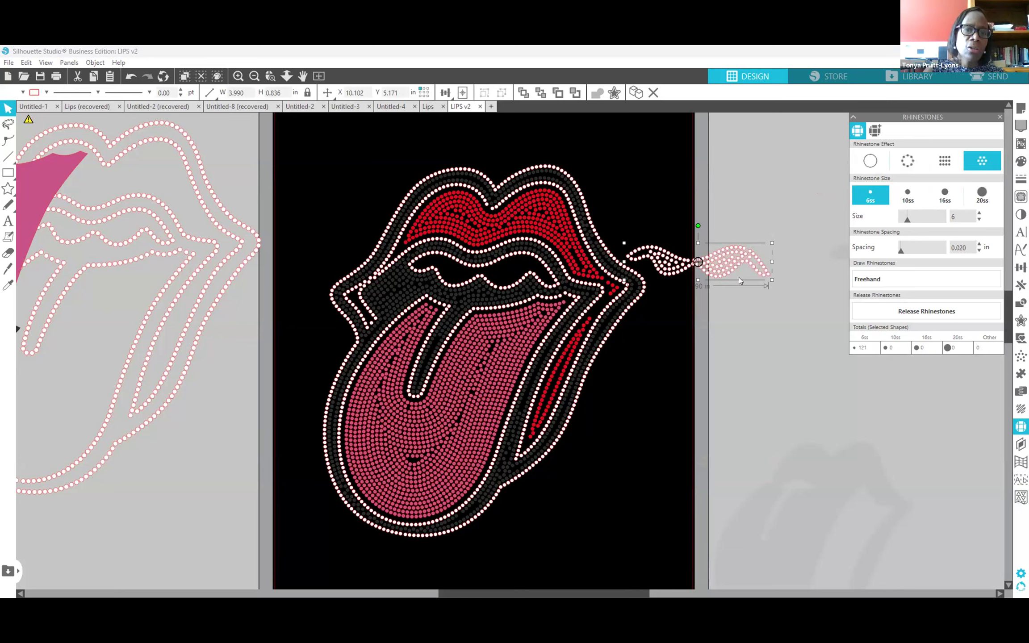
pyautogui.moveTo(729, 268); pyautogui.dragTo(515, 278)
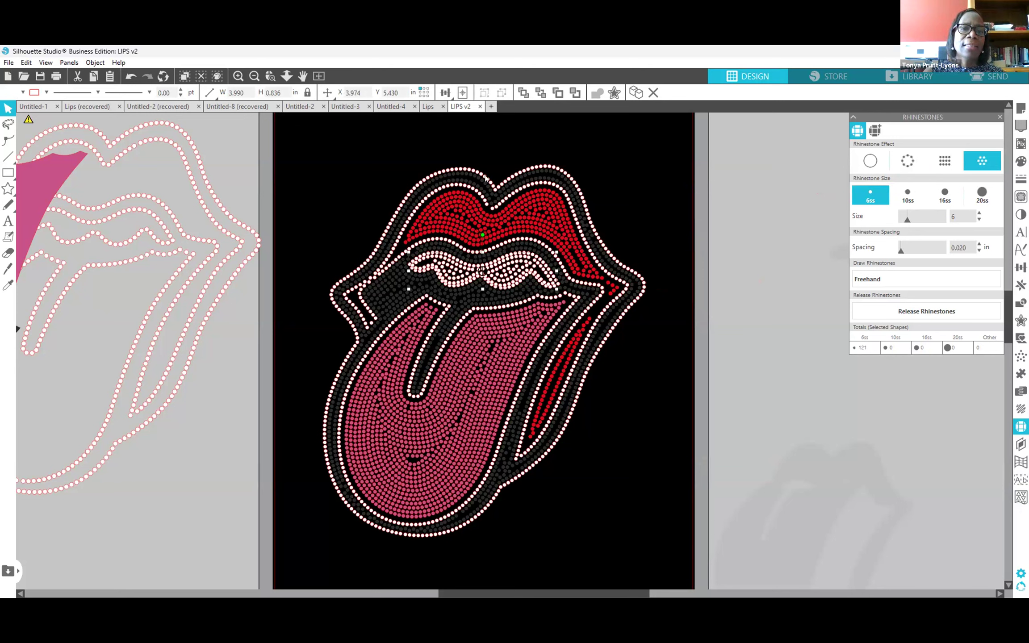
# Set the black filler, red lip and pink tongue rhinestones back to size 10ss.
pyautogui.click(468, 183)
pyautogui.click(468, 182)
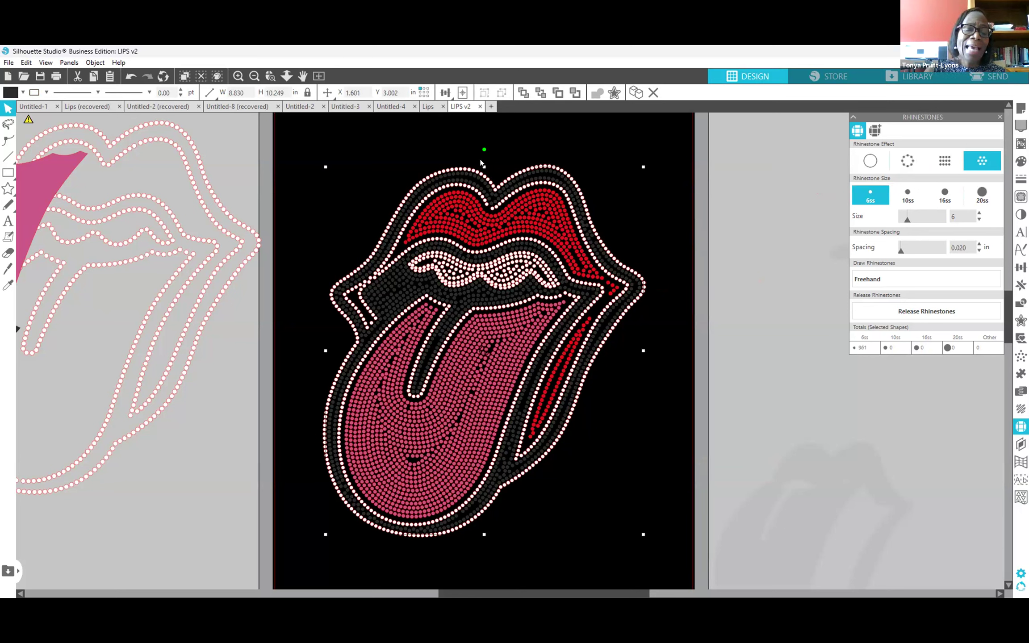
pyautogui.click(904, 194)
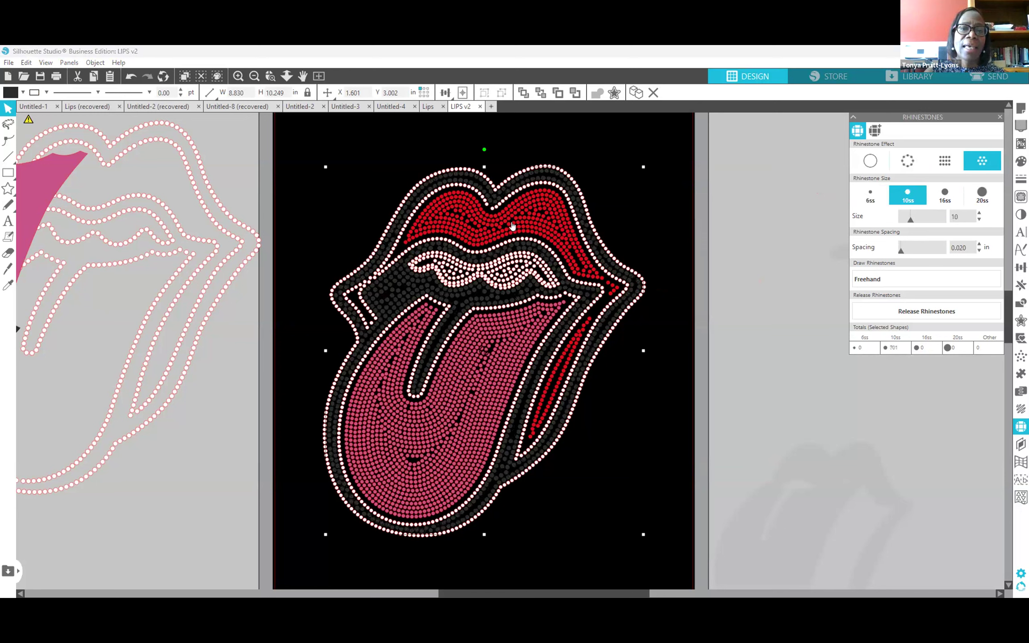
pyautogui.click(521, 226)
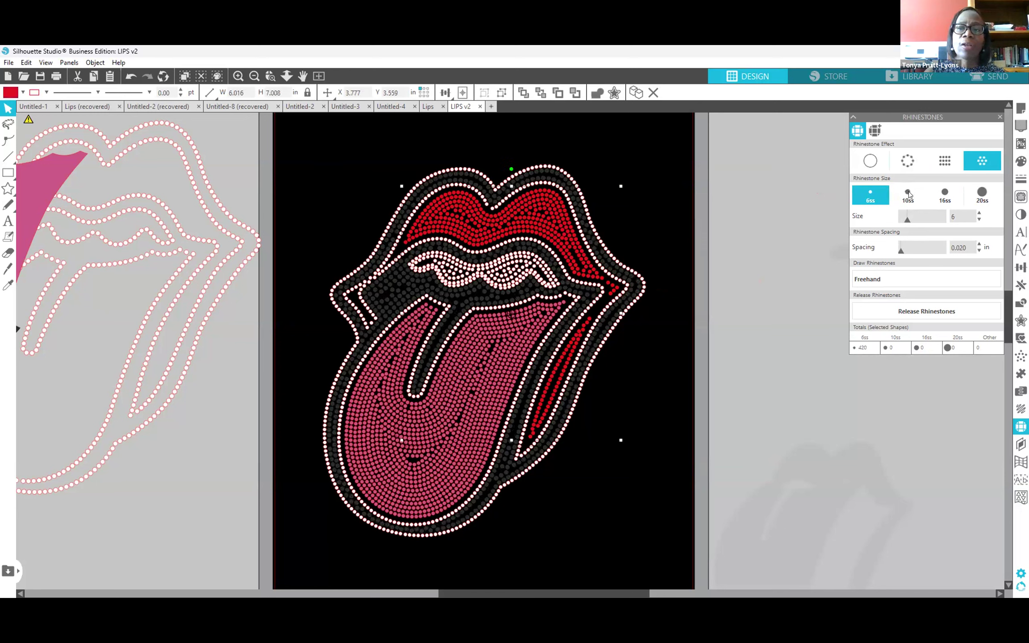
pyautogui.click(903, 191)
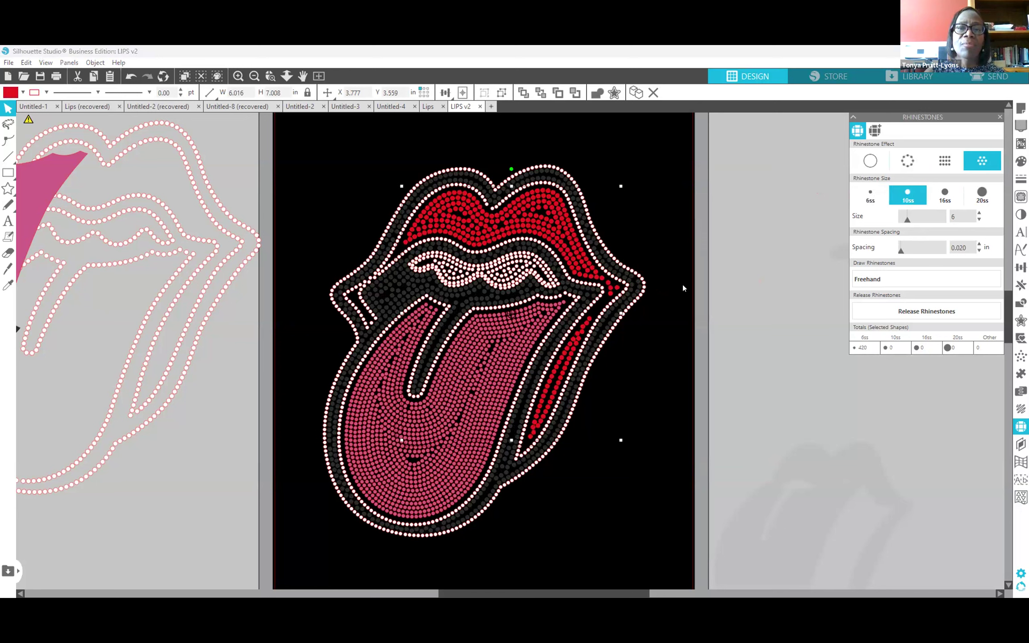
pyautogui.click(399, 473)
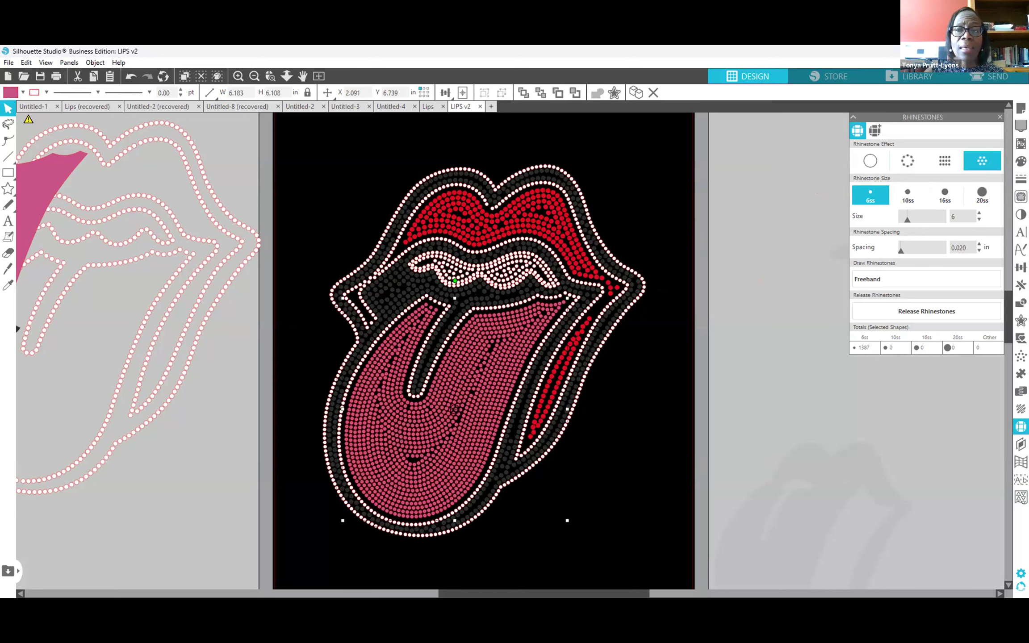
pyautogui.click(904, 198)
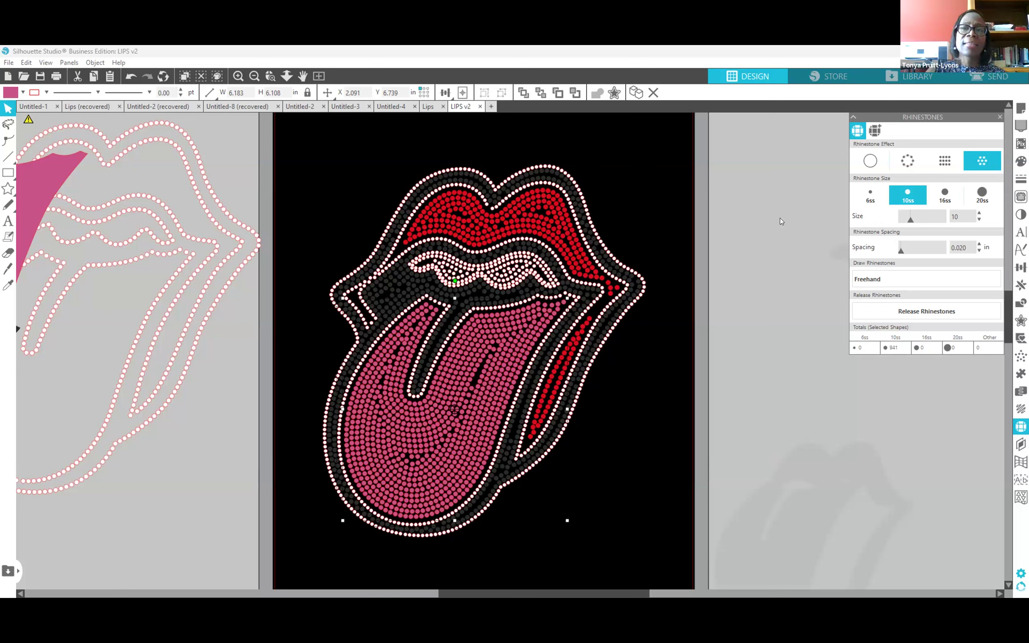
# Set the white border rhinestones and the white teeth rhinestones back to size 10ss.
pyautogui.click(555, 169)
pyautogui.click(905, 196)
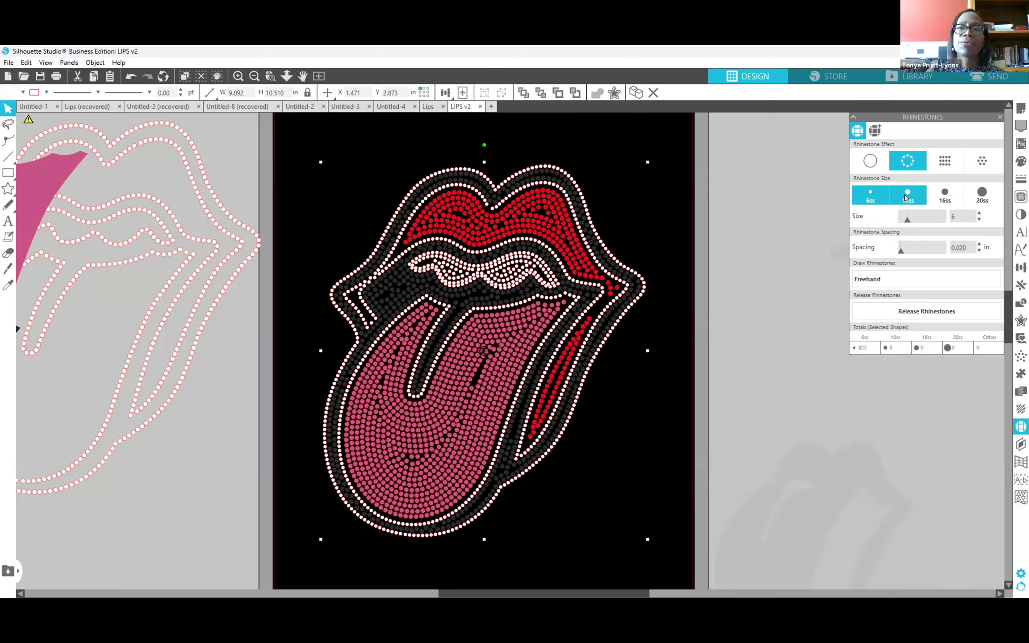
pyautogui.click(905, 196)
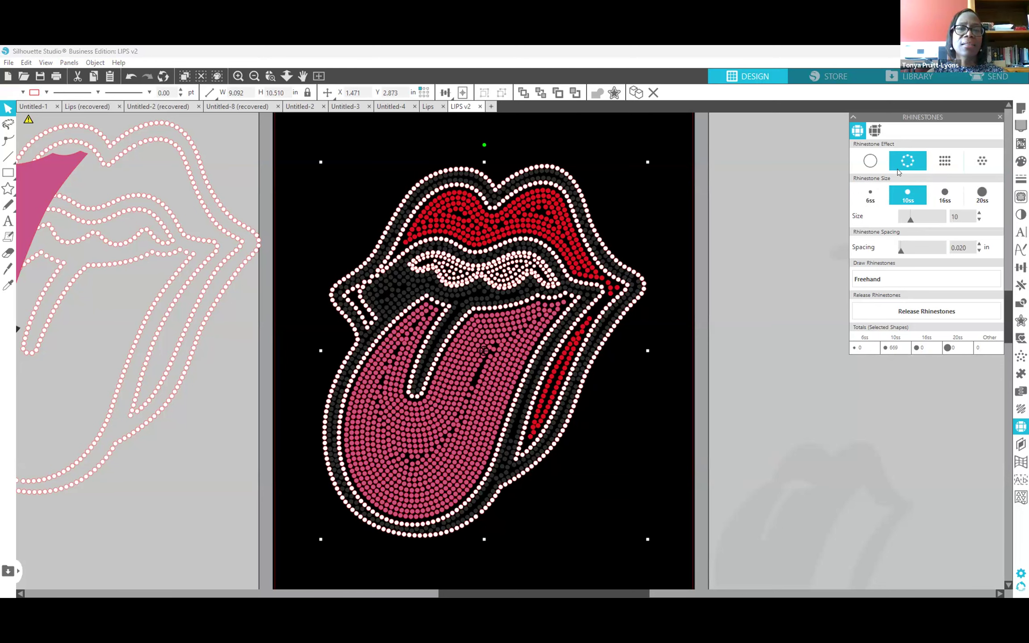
pyautogui.click(510, 277)
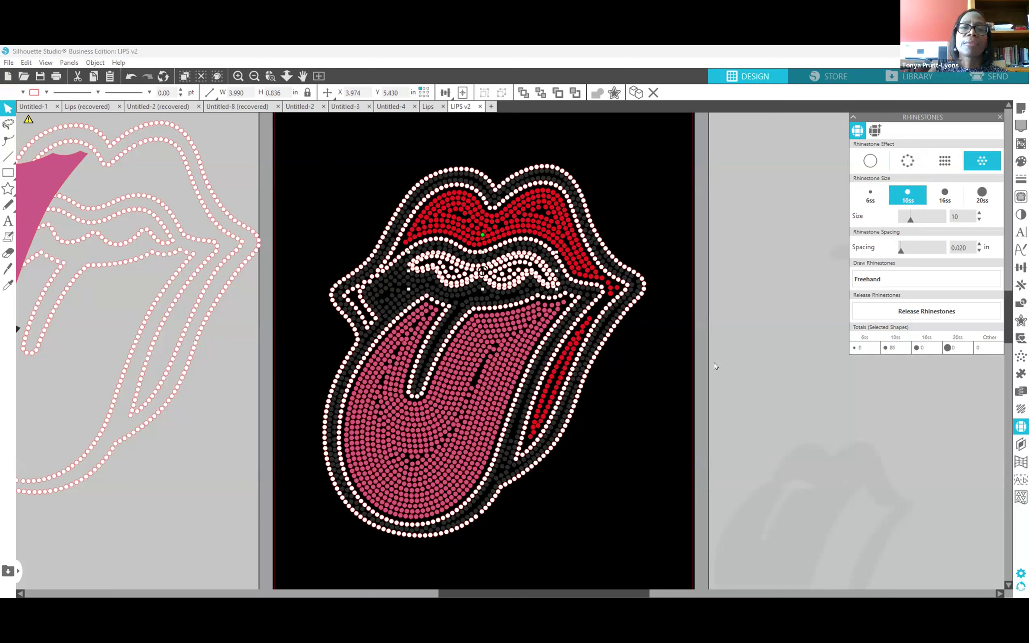
# Move the white teeth rhinestones out of the mouth opening and off the page.
pyautogui.click(655, 385)
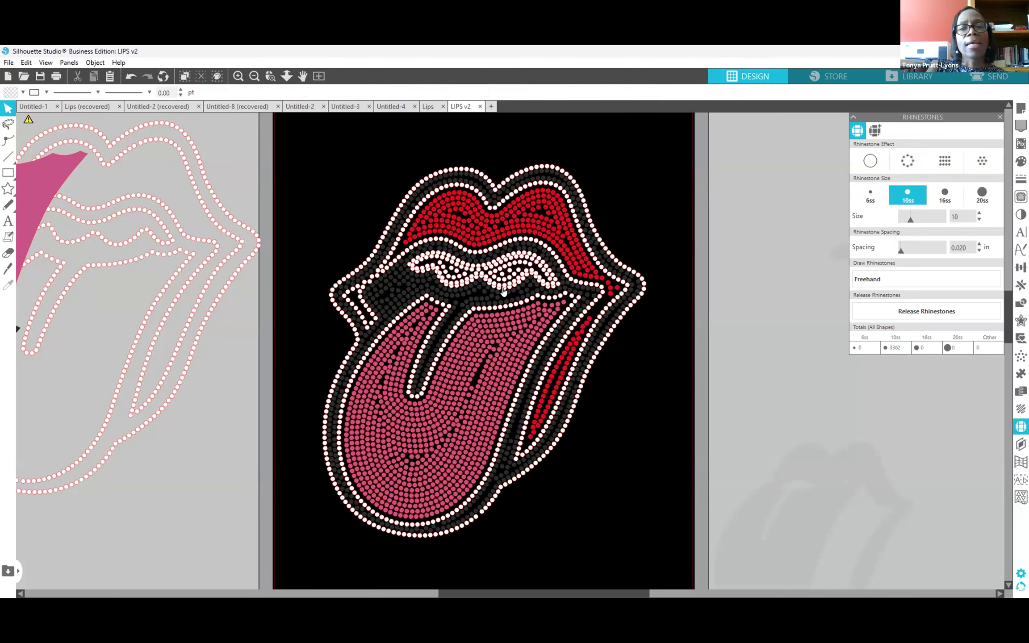
pyautogui.moveTo(504, 290); pyautogui.dragTo(815, 247)
pyautogui.moveTo(850, 241); pyautogui.dragTo(838, 248)
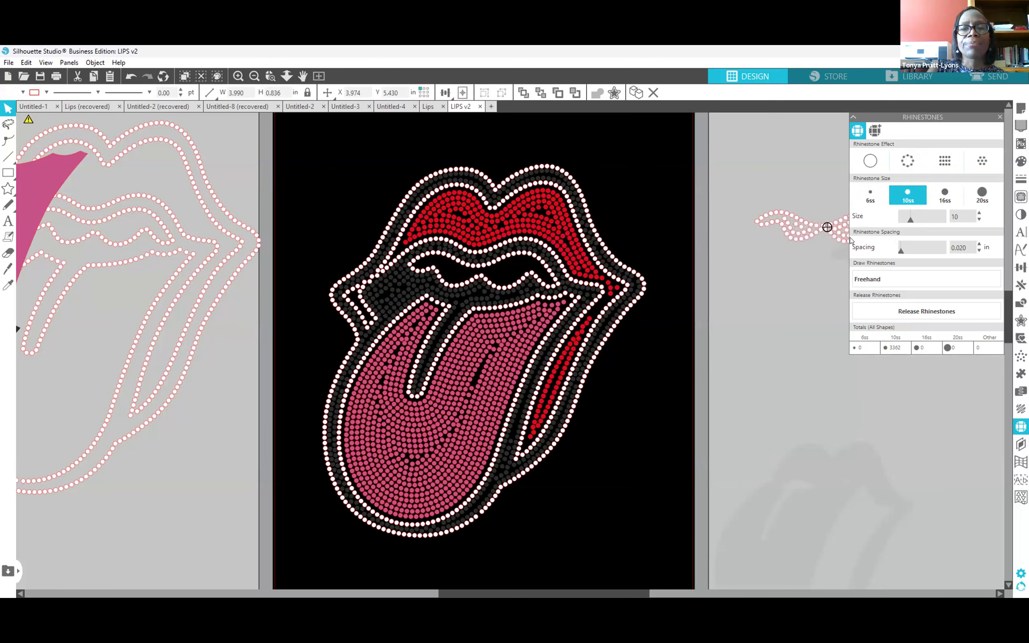
pyautogui.click(805, 273)
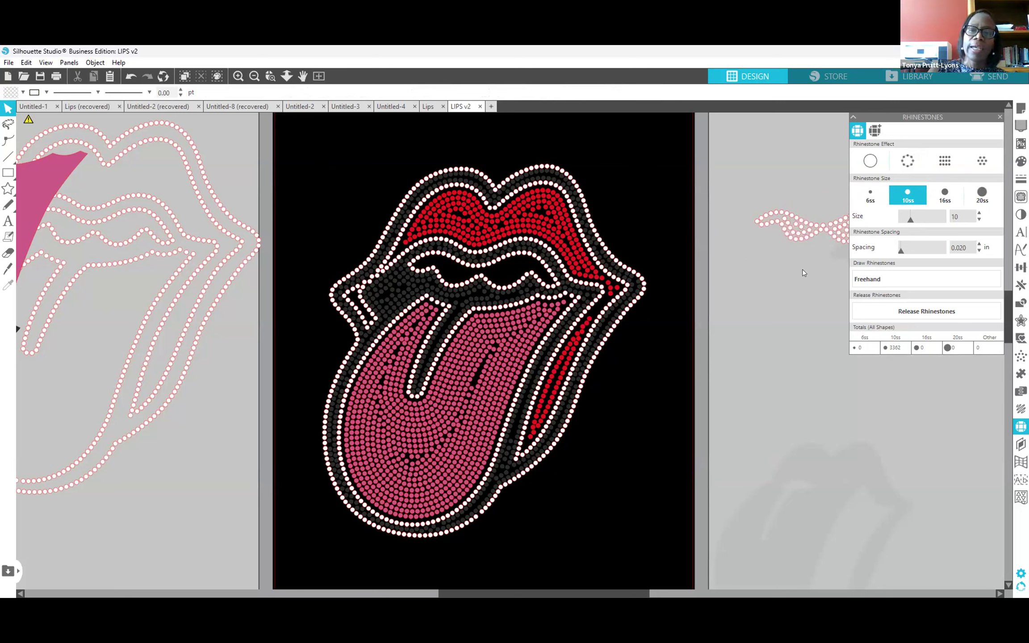
# Ungroup the pink tongue rhinestones into individual stones and clear the selection.
pyautogui.click(425, 488)
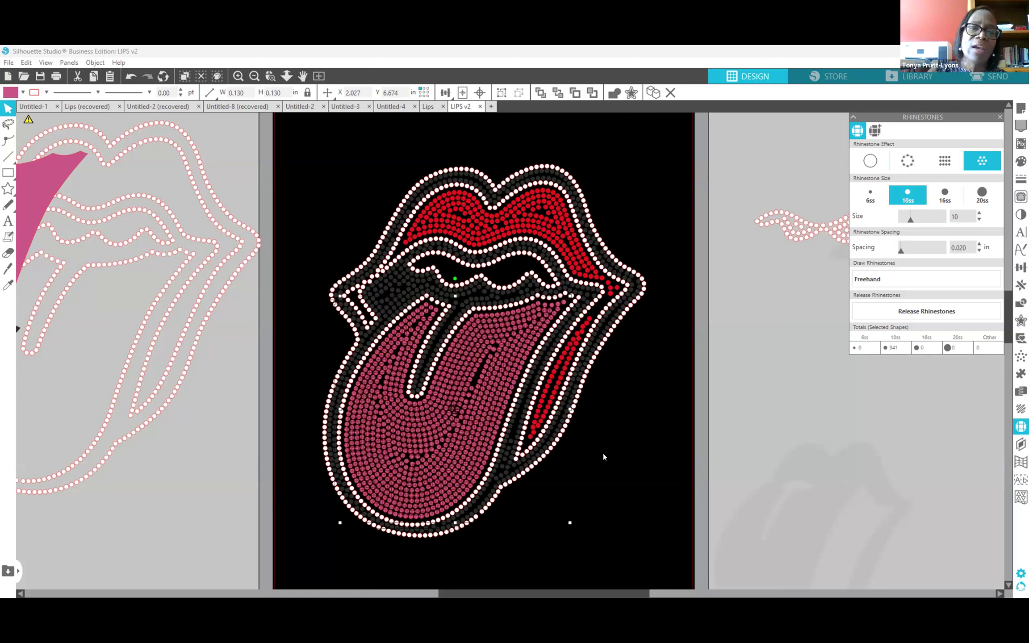
pyautogui.click(185, 77)
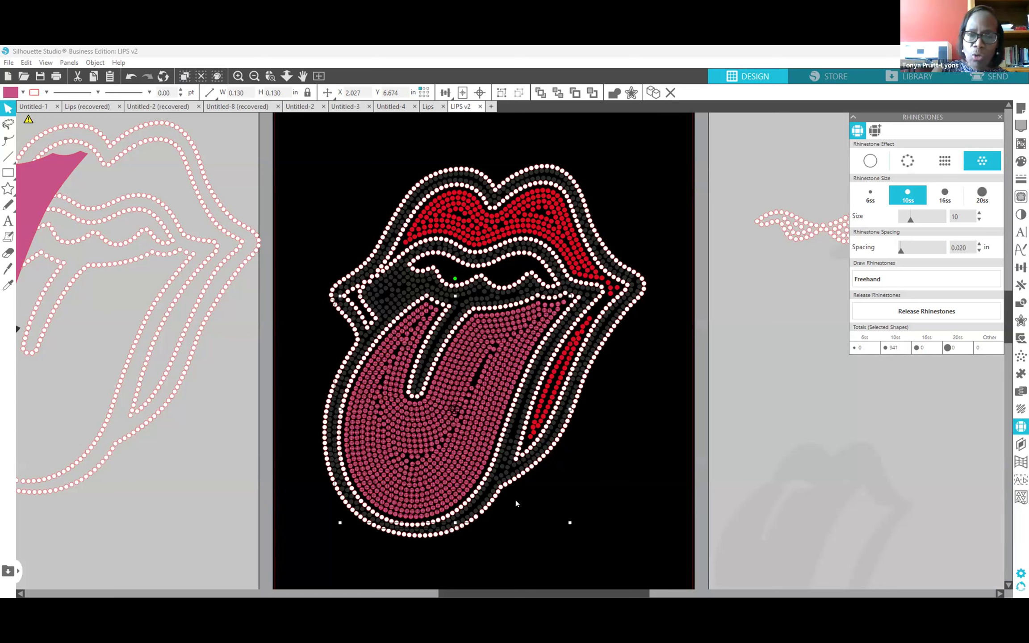
pyautogui.click(626, 437)
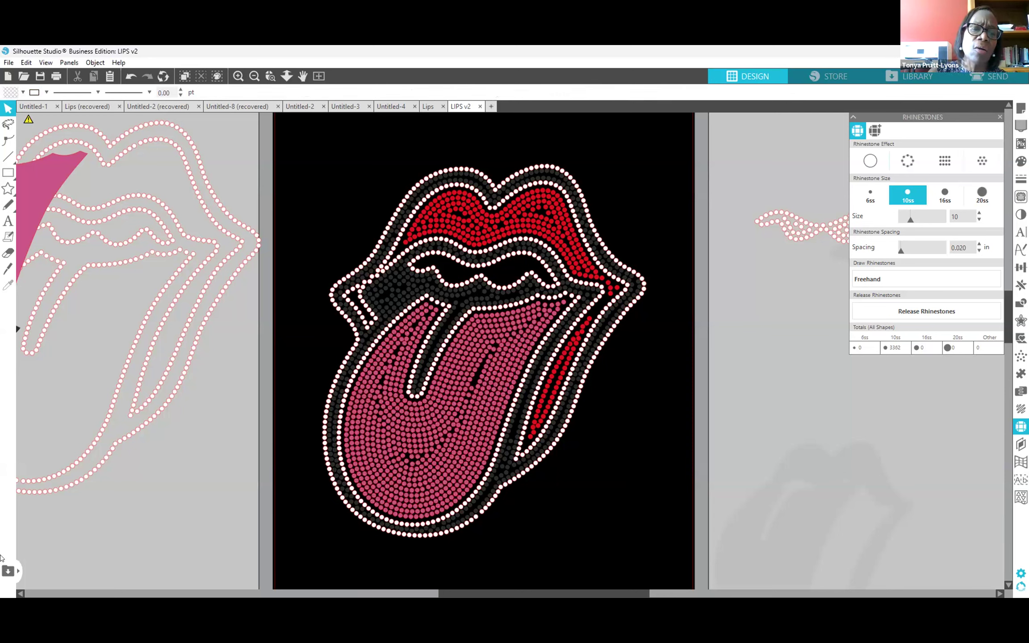
# Try to move a single pink rhinestone into the gap in the tongue and nudge it sideways into line.
pyautogui.click(472, 377)
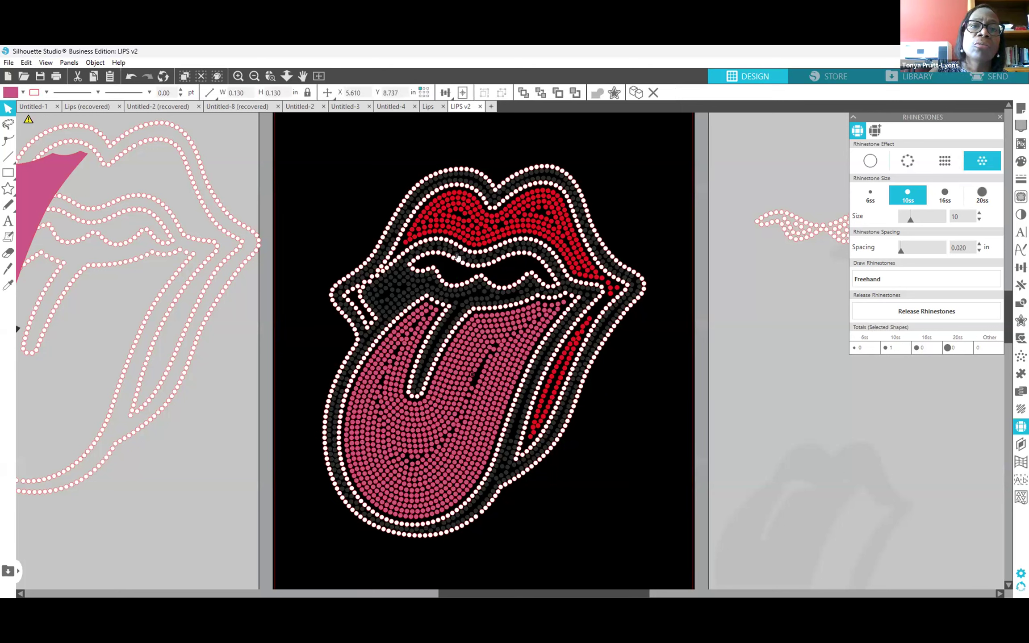
pyautogui.click(239, 76)
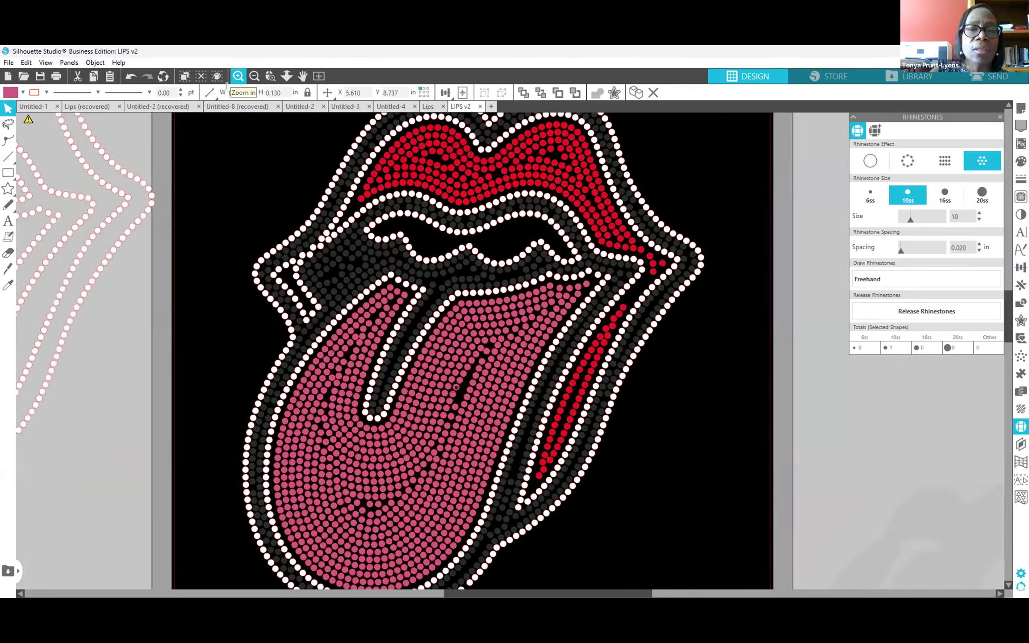
pyautogui.click(238, 76)
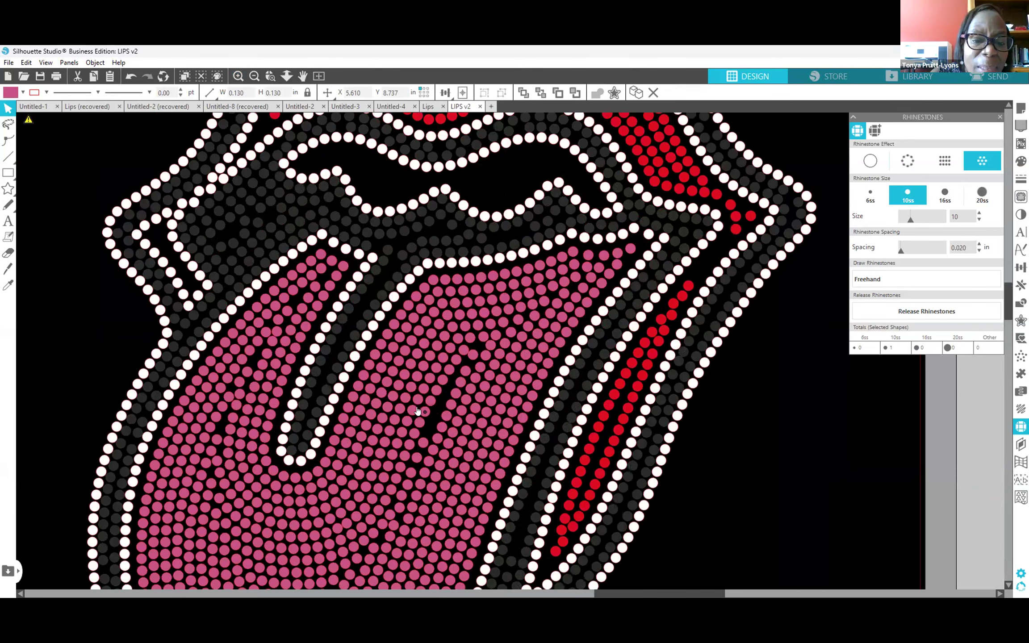
pyautogui.click(429, 401)
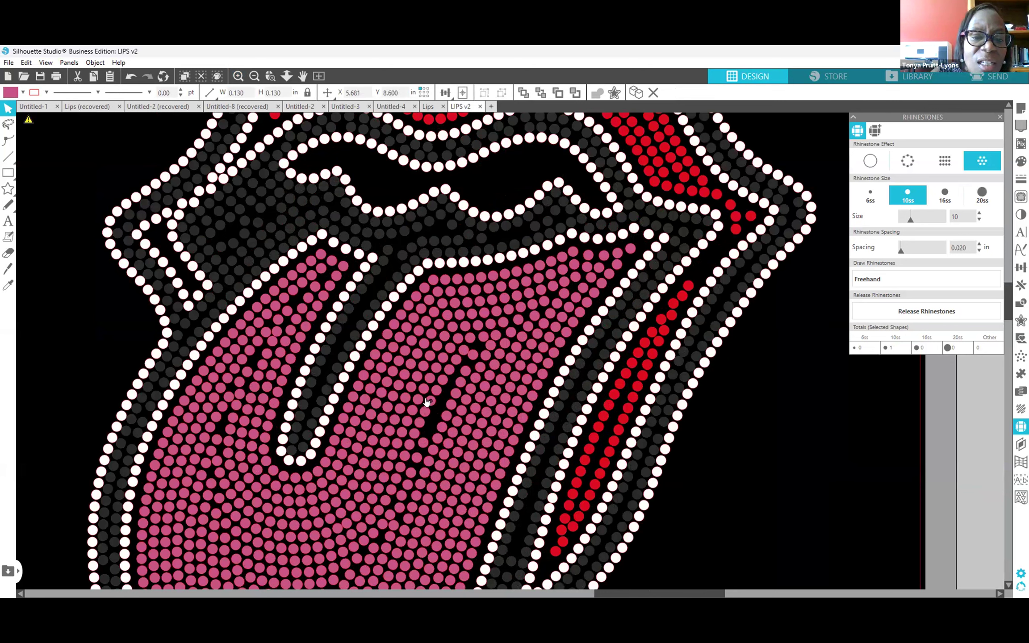
pyautogui.press('Right')
pyautogui.press('Right')
pyautogui.press('Right')
pyautogui.press('Right')
pyautogui.press('Right')
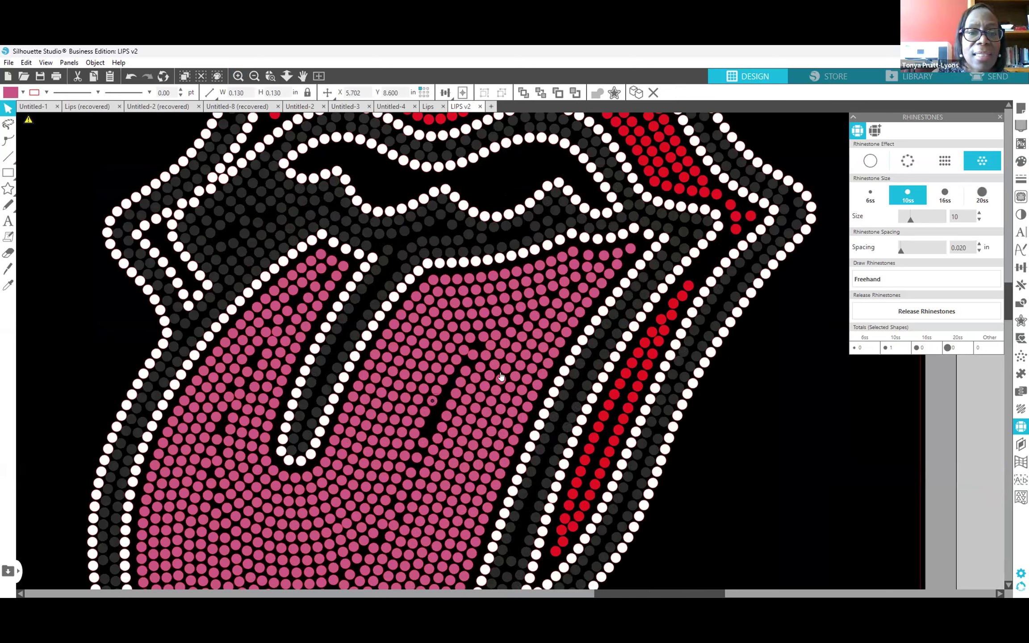
pyautogui.press('Left')
pyautogui.press('Left')
pyautogui.press('Left')
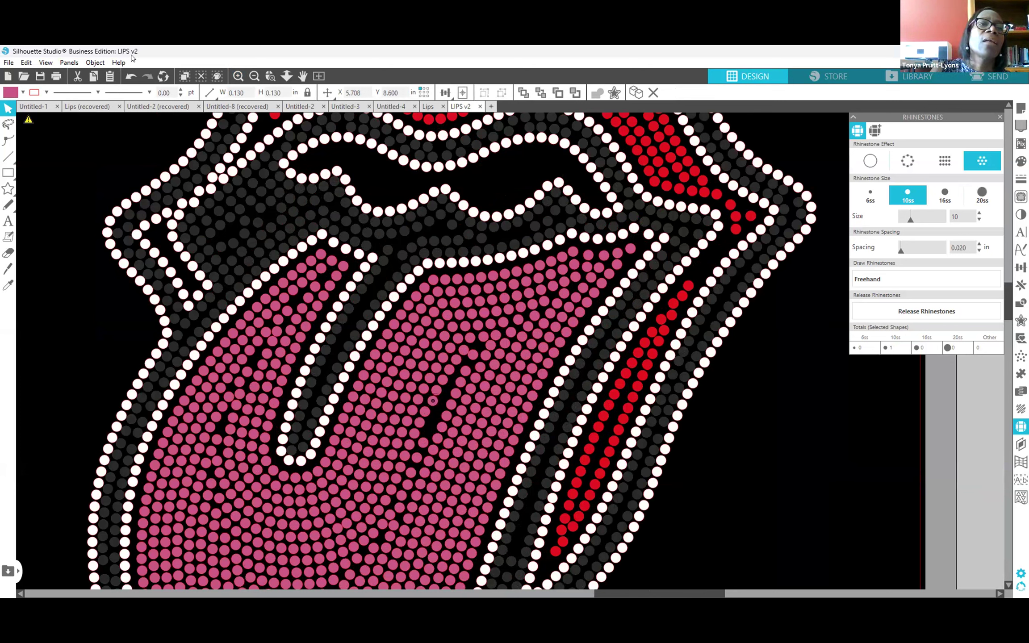
# Undo the move and nudges of the single pink tongue rhinestone.
pyautogui.click(130, 76)
pyautogui.click(131, 75)
pyautogui.click(130, 77)
pyautogui.click(130, 80)
pyautogui.click(130, 79)
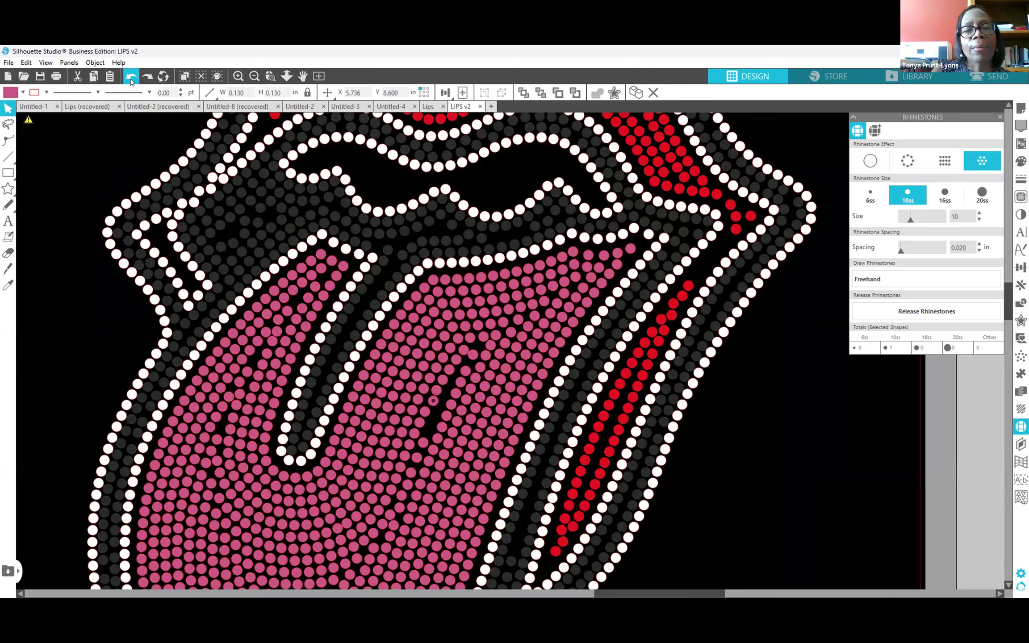
pyautogui.click(130, 80)
pyautogui.click(131, 80)
pyautogui.click(130, 80)
pyautogui.click(131, 80)
pyautogui.click(130, 79)
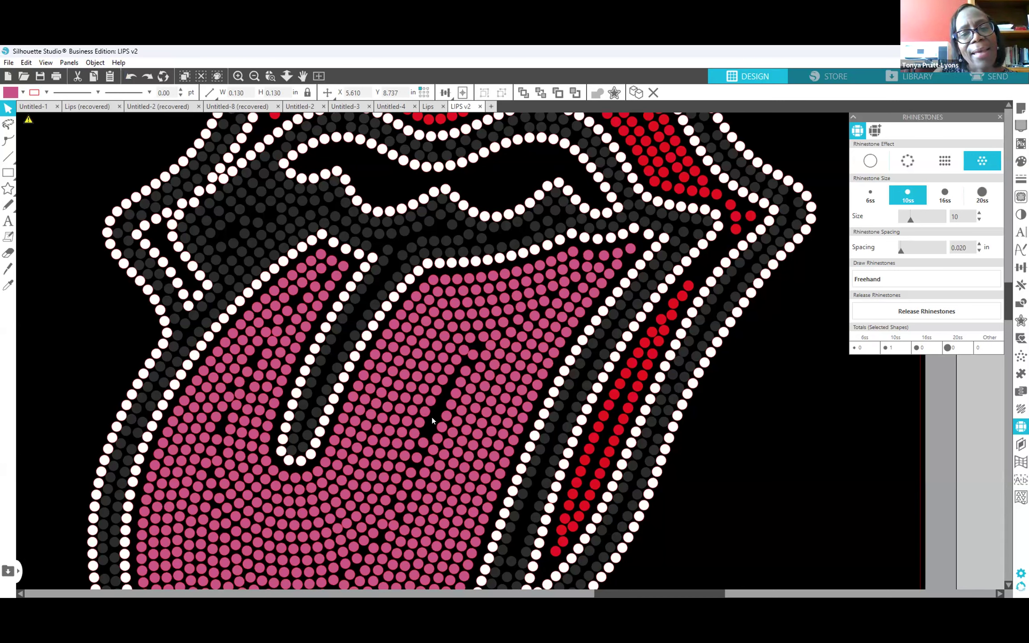
# Clear the selection and activate freehand rhinestone drawing with 10ss stones.
pyautogui.click(432, 427)
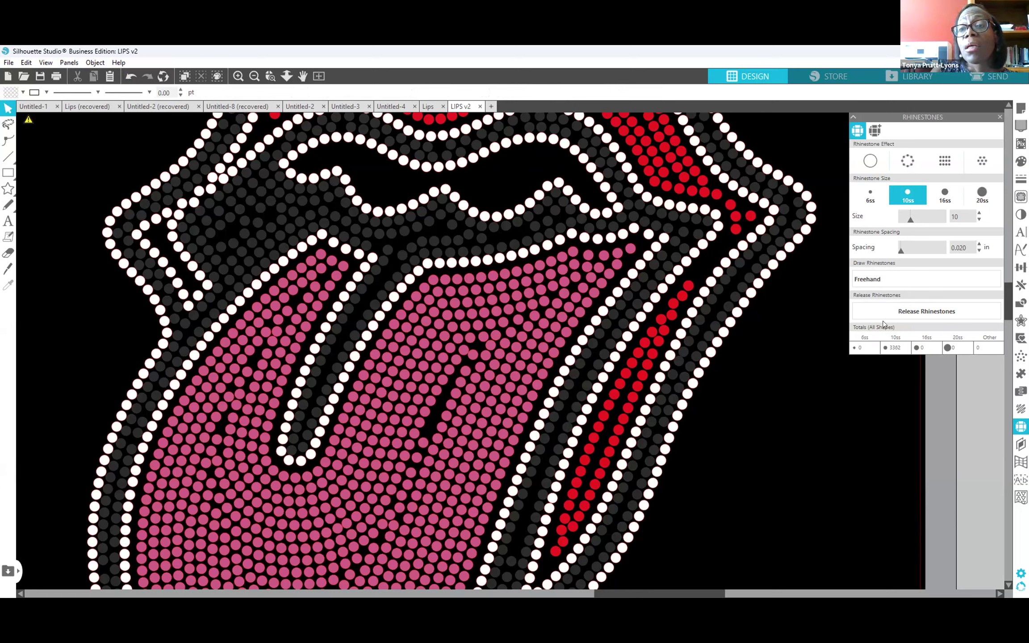
pyautogui.click(910, 278)
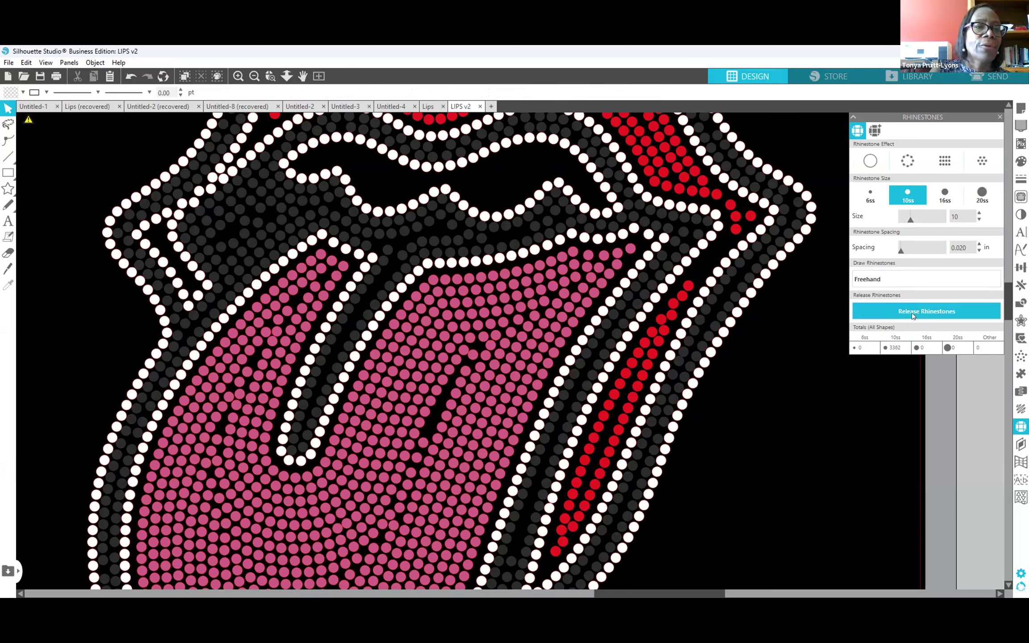
pyautogui.click(909, 280)
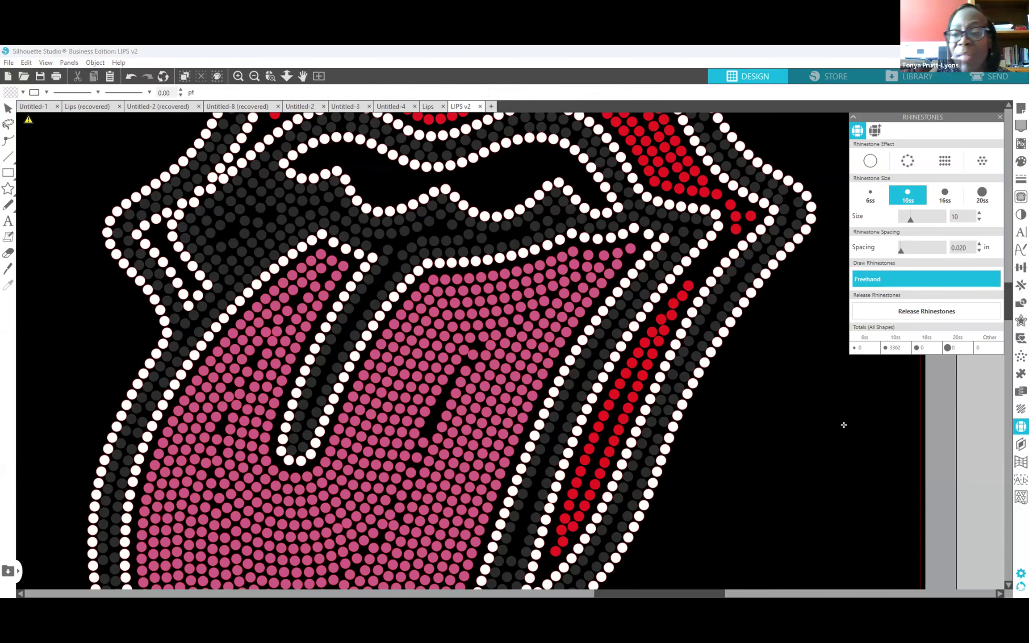
# Change the page's media color to white.
pyautogui.scroll(-1, 843, 424)
pyautogui.scroll(2, 836, 418)
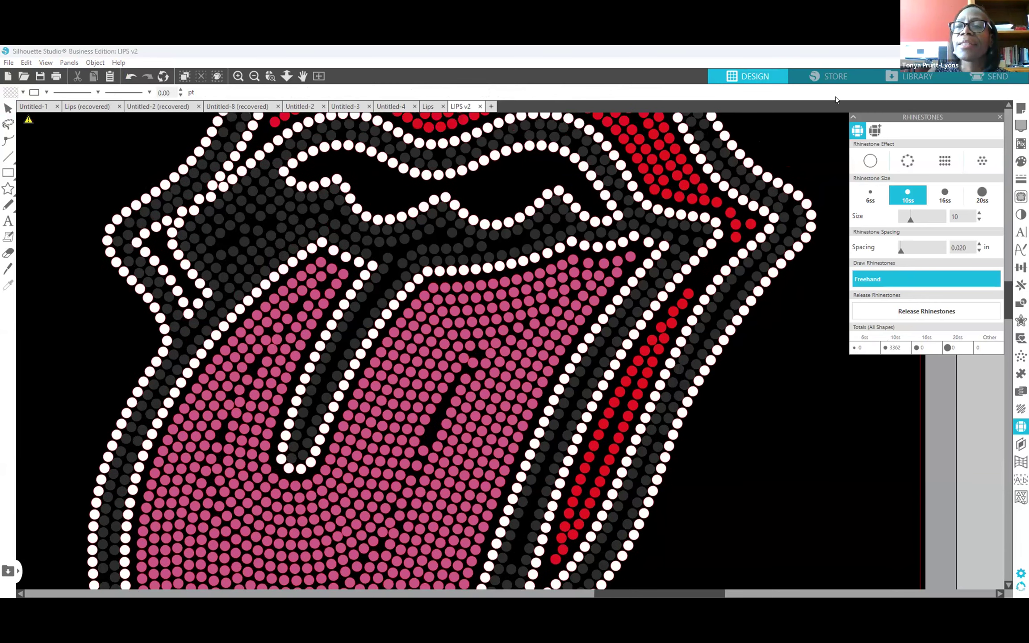
pyautogui.click(1021, 108)
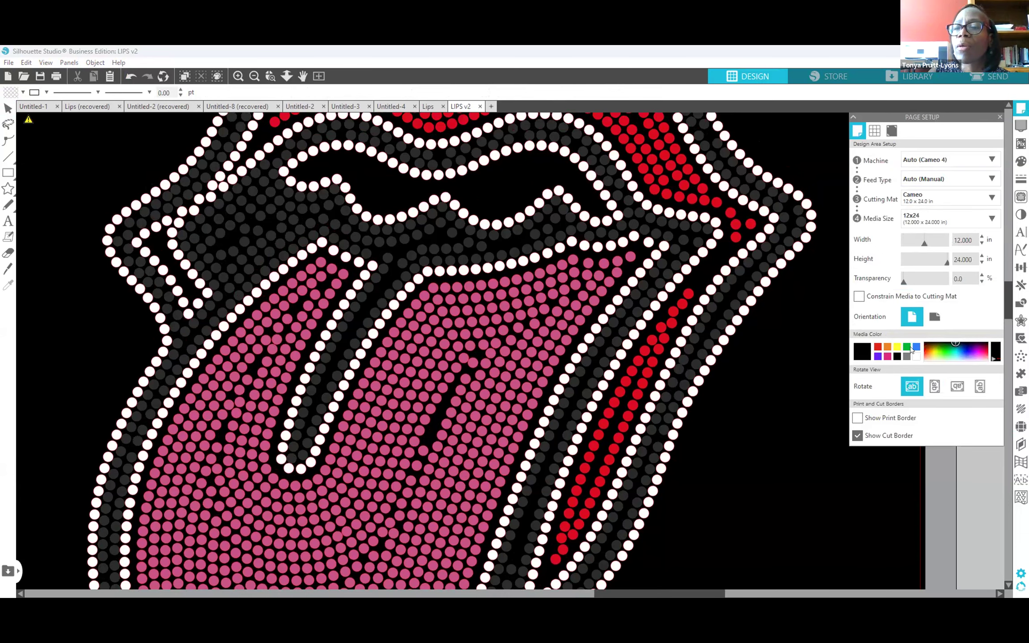
pyautogui.click(916, 356)
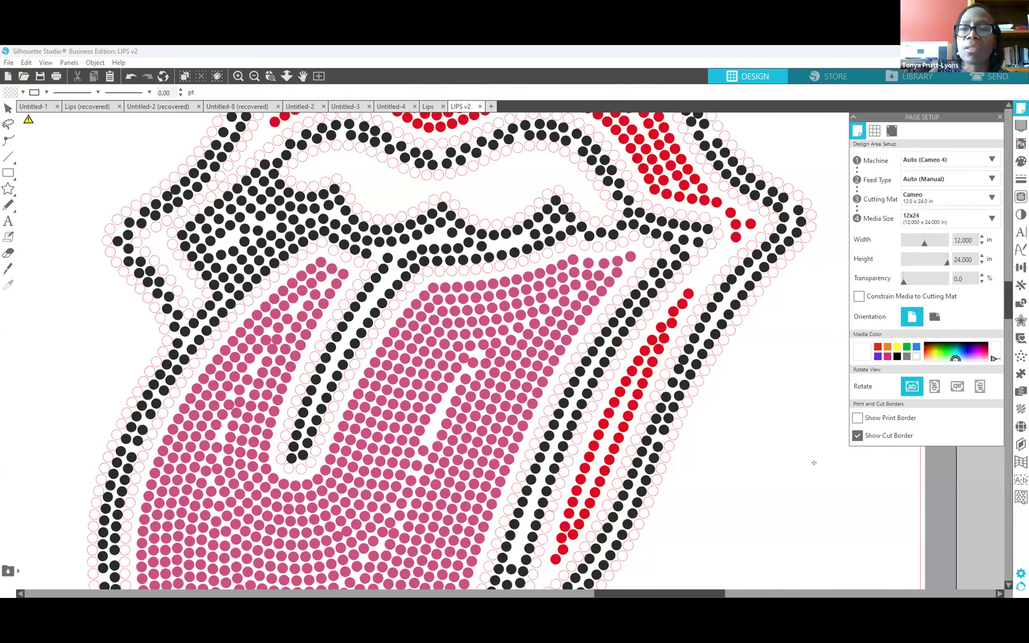
pyautogui.moveTo(687, 593)
pyautogui.mouseDown()
pyautogui.moveTo(771, 595)
pyautogui.moveTo(696, 594)
pyautogui.mouseUp()
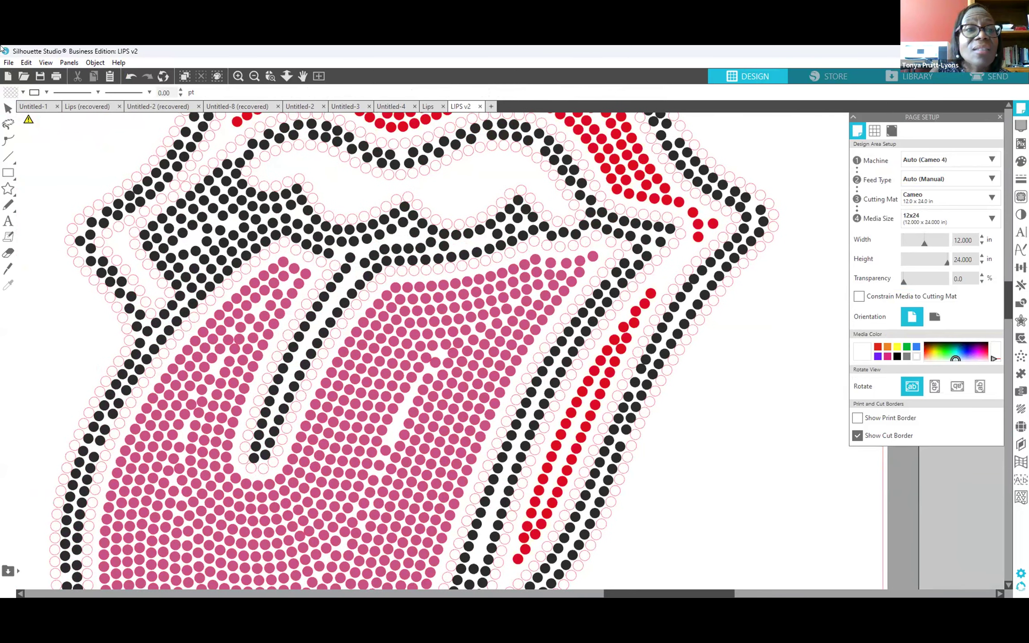
# Undo the white media color and step back through the preceding edits to the pink tongue stone.
pyautogui.click(127, 76)
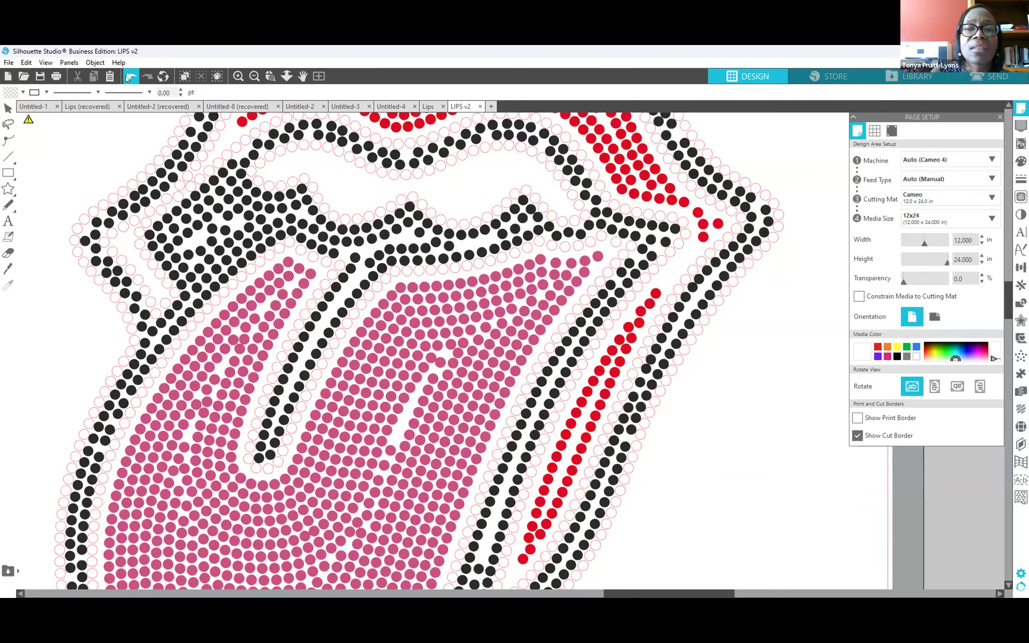
pyautogui.click(126, 75)
pyautogui.click(126, 75)
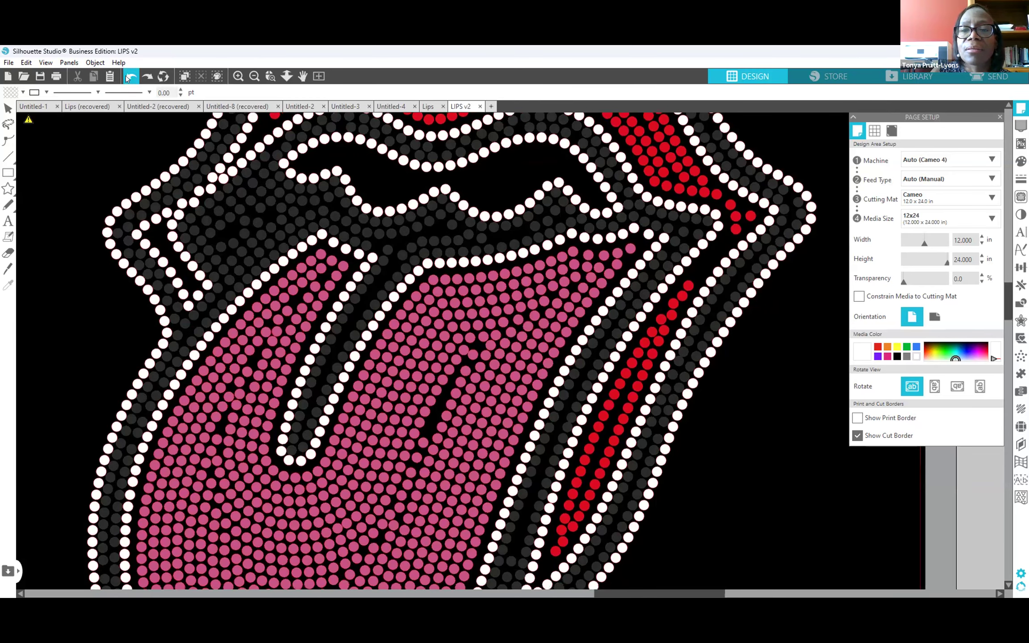
pyautogui.click(126, 75)
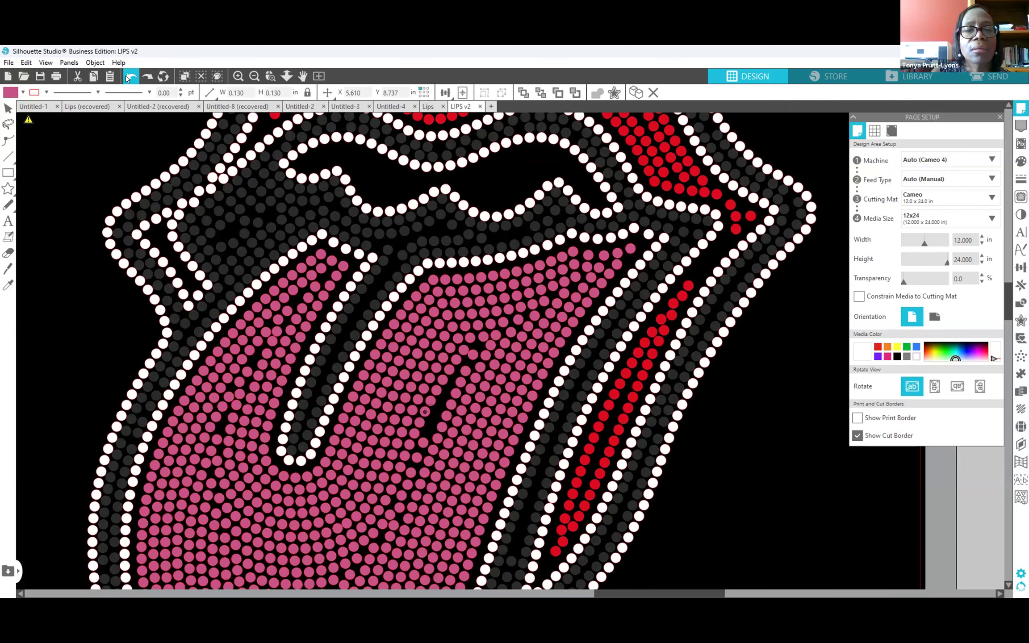
pyautogui.click(125, 76)
# Place a single 10ss rhinestone on the empty page beside the tongue and set the media color to gray.
pyautogui.click(734, 436)
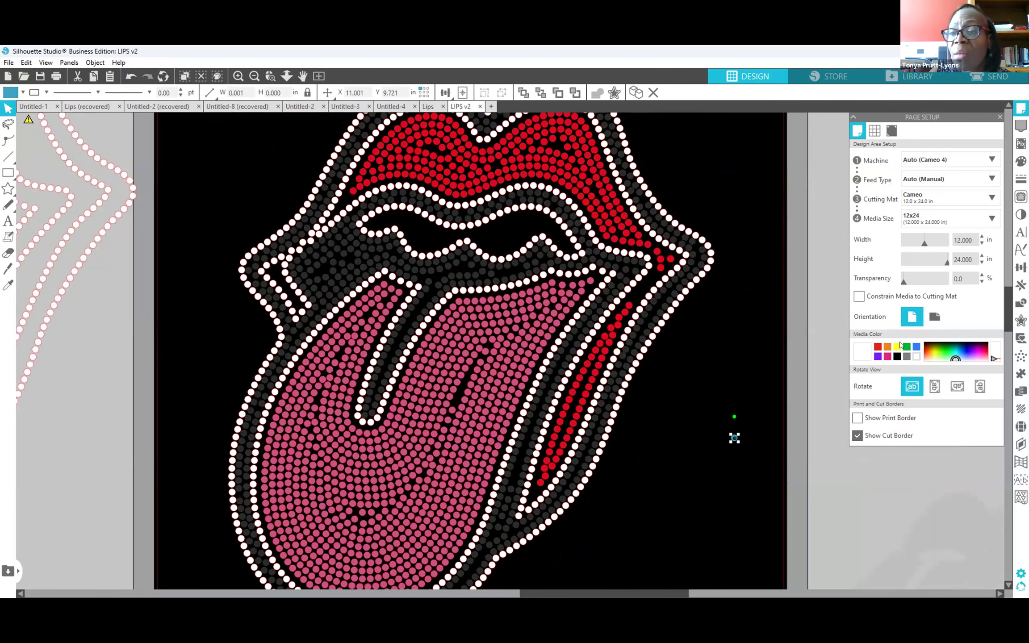
pyautogui.click(897, 347)
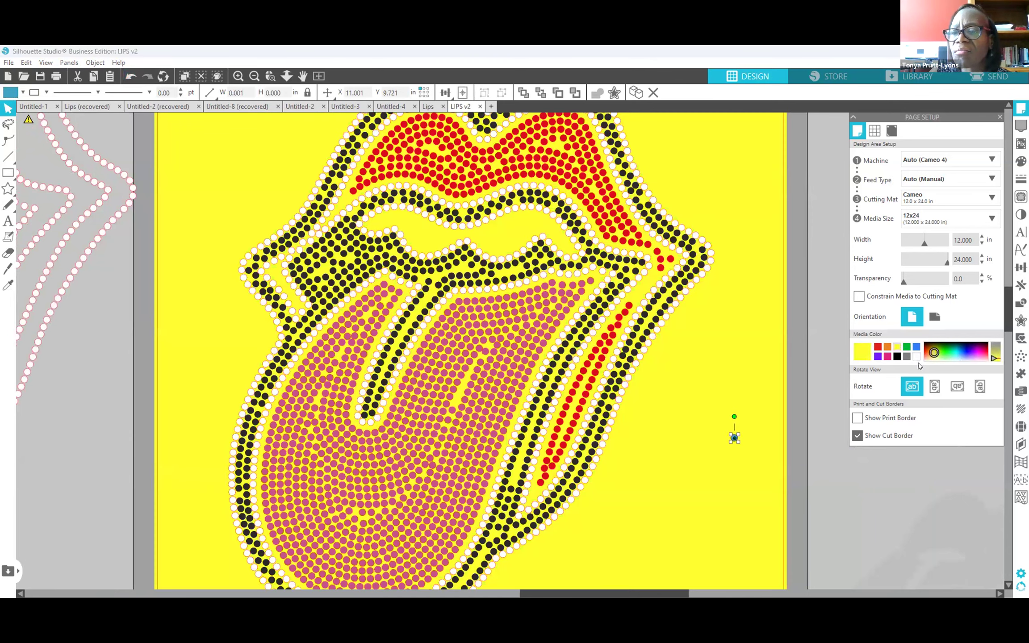
pyautogui.click(906, 357)
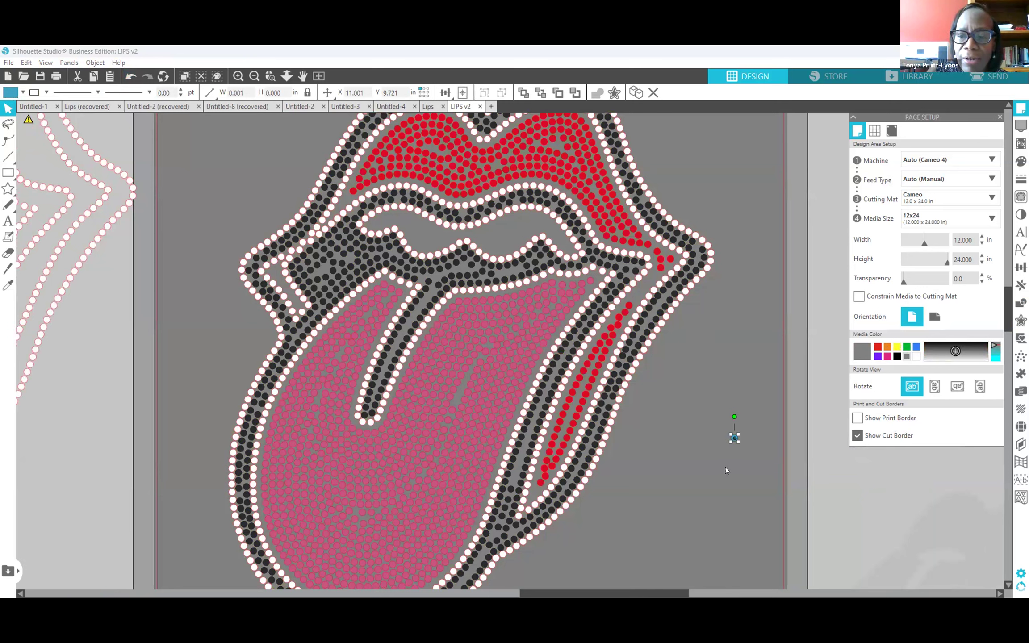
pyautogui.click(740, 439)
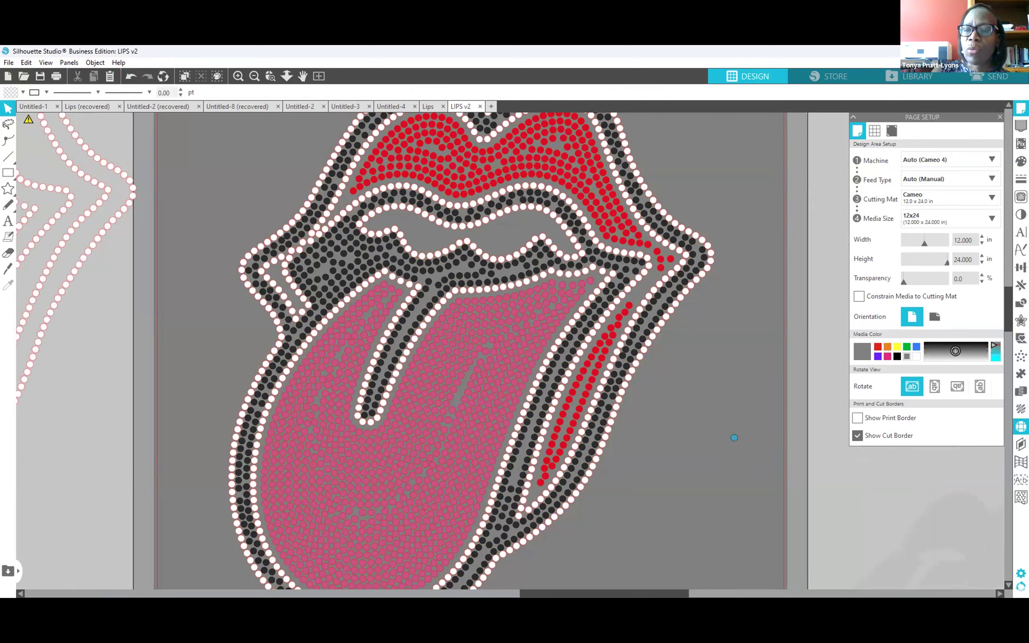
# Add two more single 10ss rhinestones freehand on the empty page area beside the tongue.
pyautogui.click(1021, 426)
pyautogui.click(906, 278)
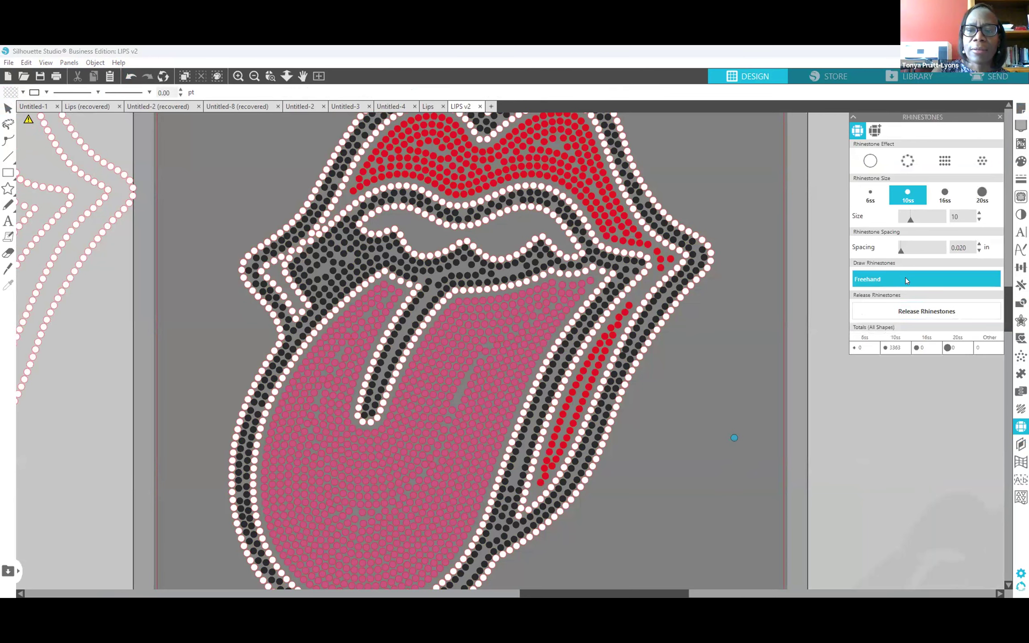
pyautogui.scroll(2, 723, 482)
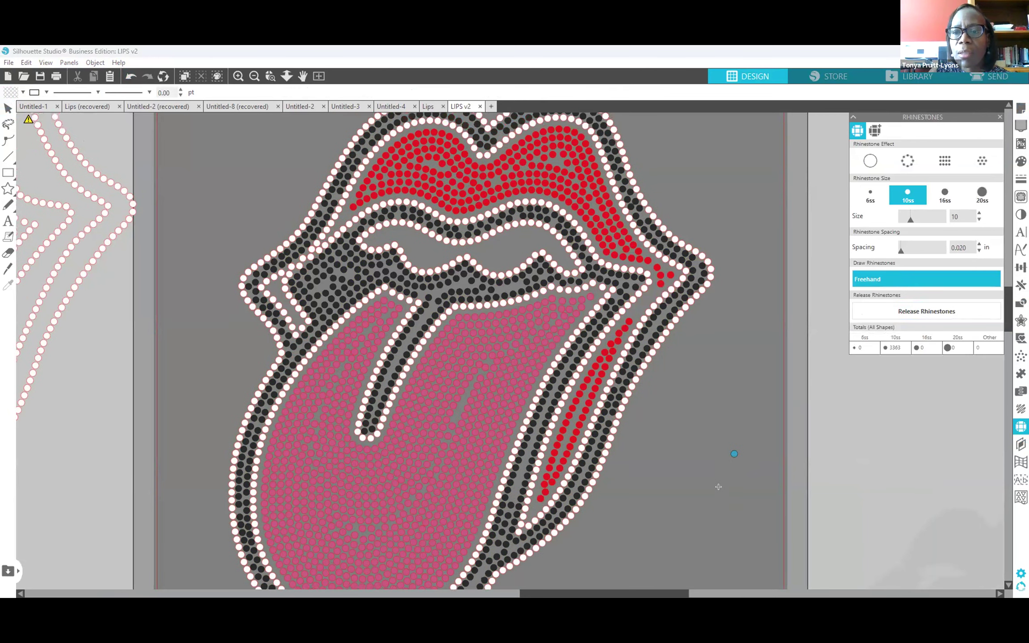
pyautogui.click(242, 91)
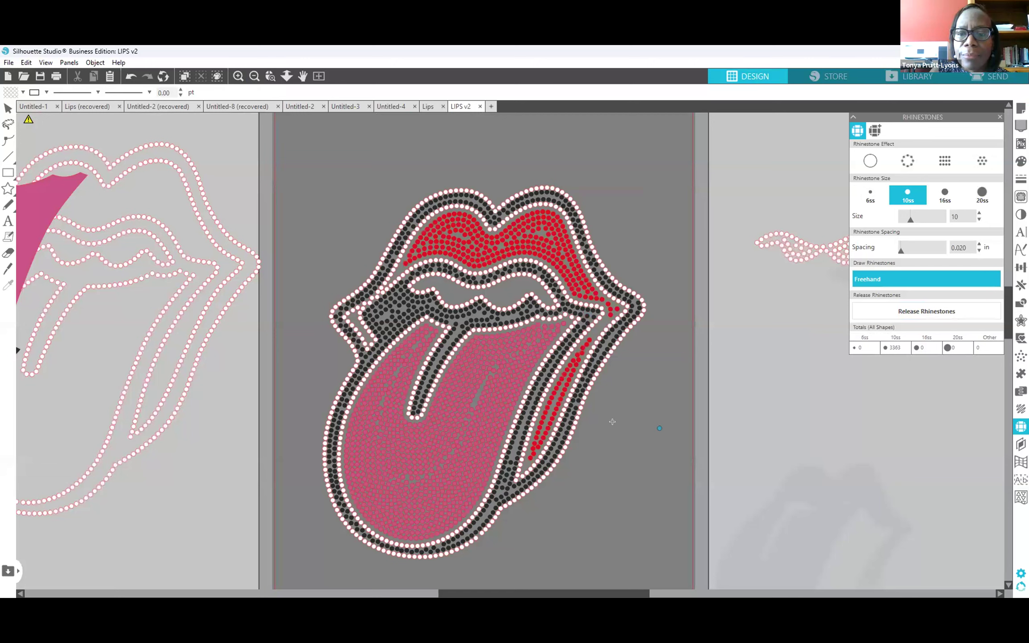
pyautogui.press('Escape')
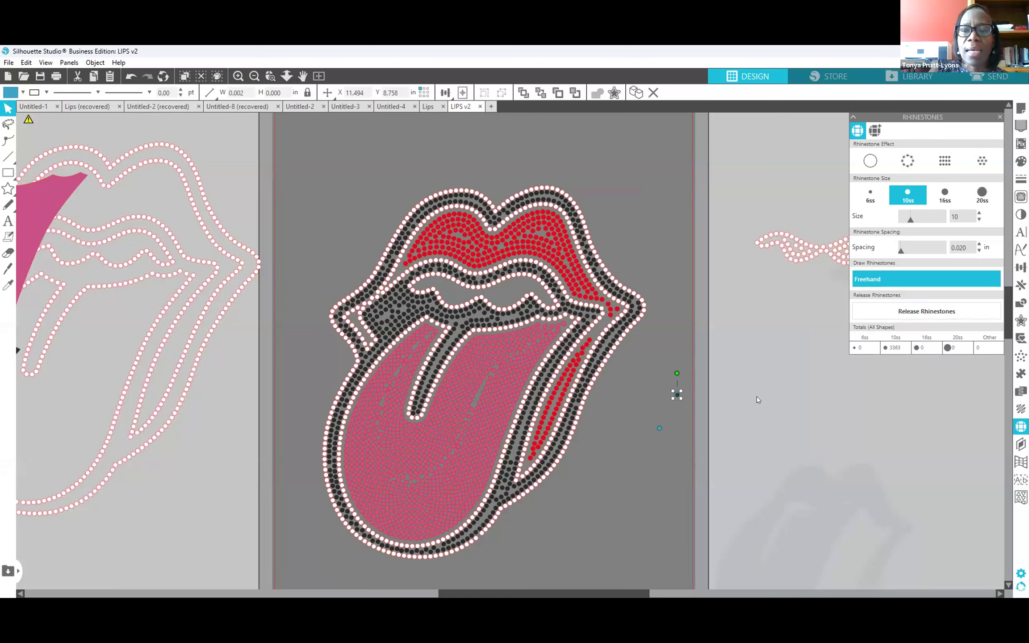
pyautogui.click(895, 285)
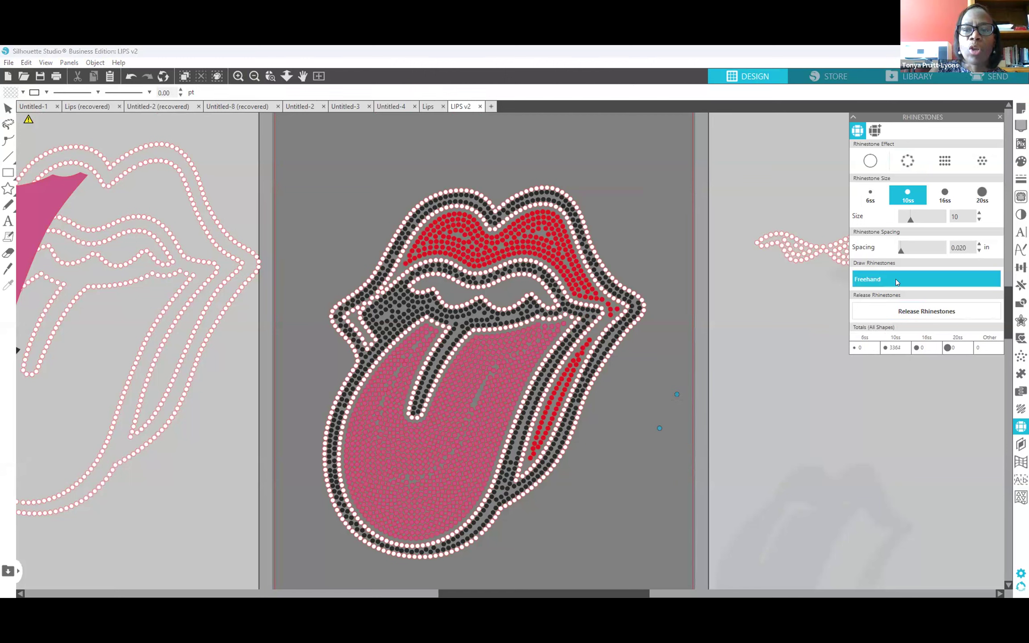
pyautogui.click(624, 404)
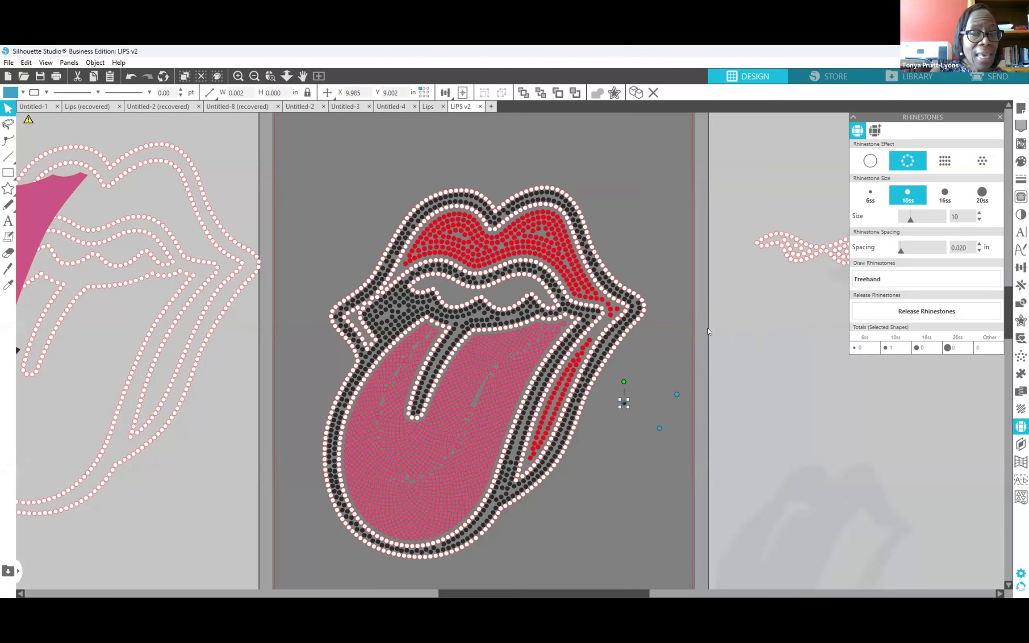
# Draw a wavy vertical line of 10ss rhinestones freehand beside the design, about 1.34 in wide and 7.18 in tall.
pyautogui.click(940, 279)
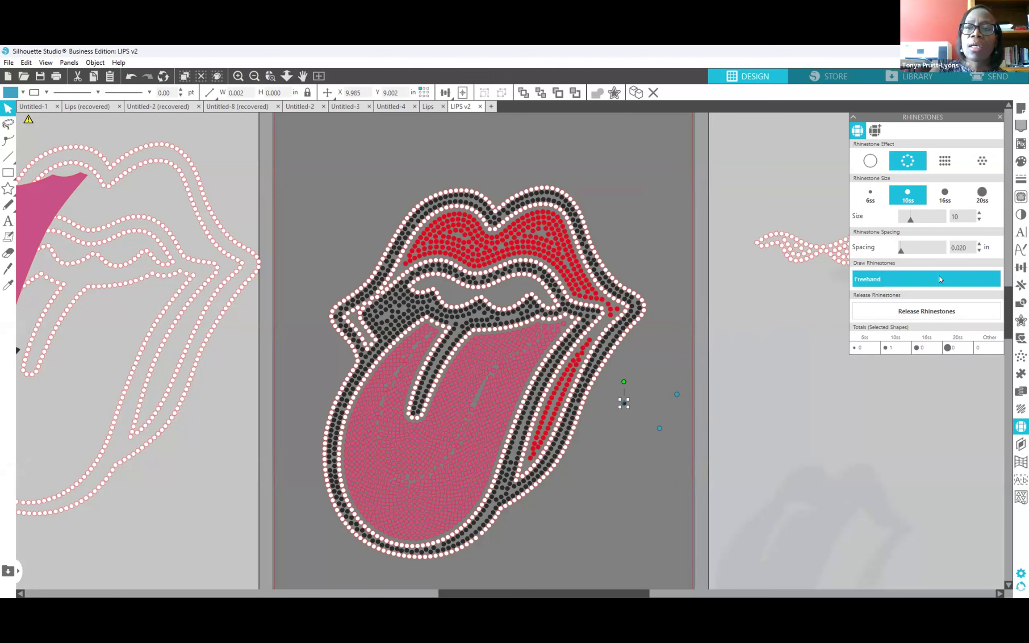
pyautogui.click(939, 281)
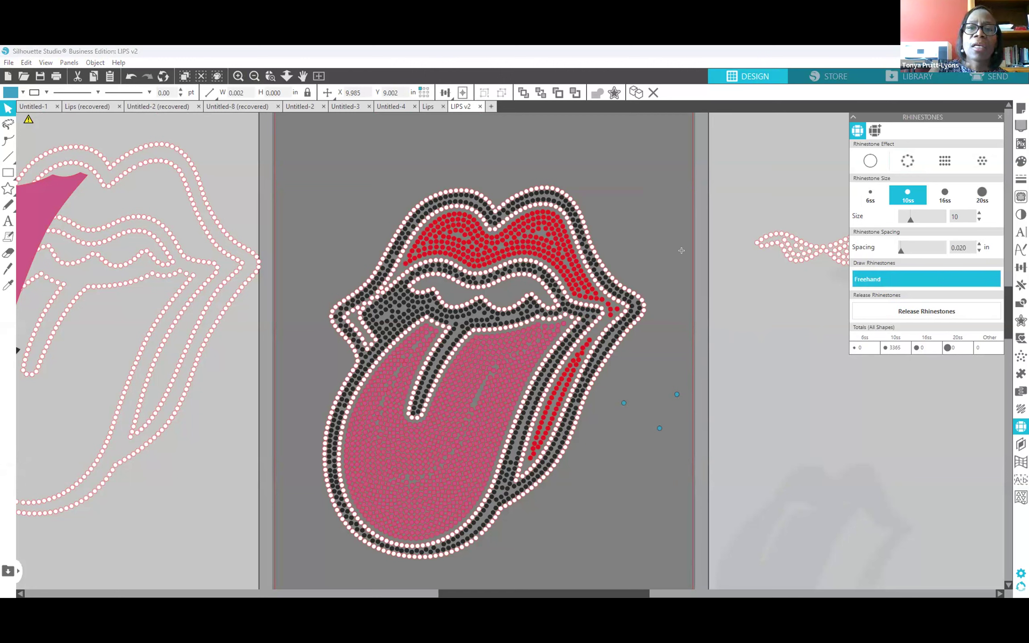
pyautogui.click(648, 201)
pyautogui.moveTo(674, 271)
pyautogui.mouseDown()
pyautogui.moveTo(689, 343)
pyautogui.moveTo(680, 433)
pyautogui.moveTo(694, 448)
pyautogui.mouseUp()
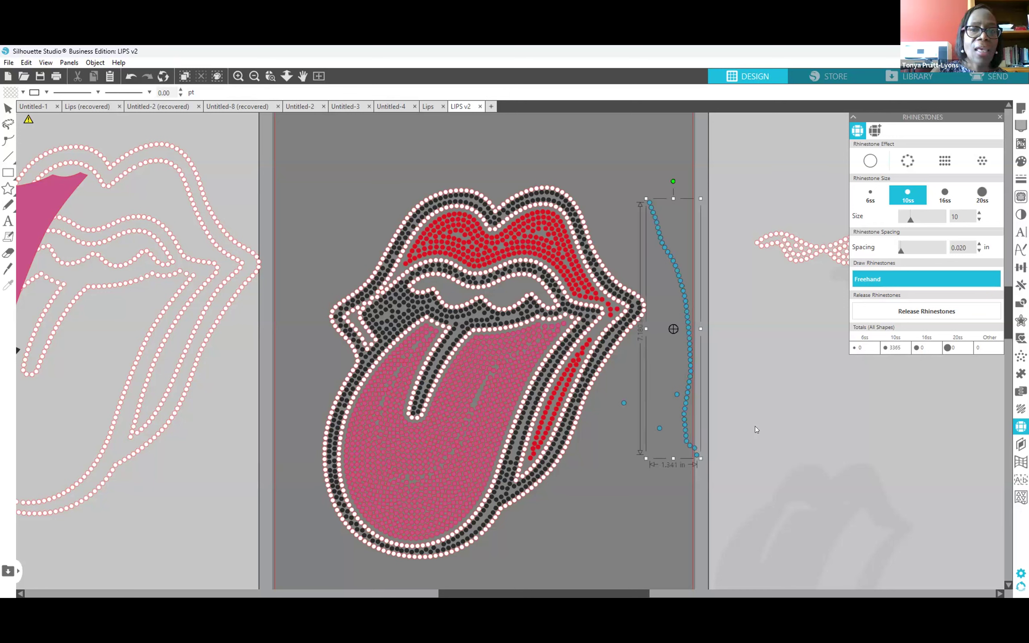
# Move the freehand rhinestone line away from the design and off the page.
pyautogui.click(743, 396)
pyautogui.moveTo(651, 199)
pyautogui.mouseDown()
pyautogui.moveTo(670, 200)
pyautogui.moveTo(647, 191)
pyautogui.moveTo(639, 211)
pyautogui.moveTo(666, 224)
pyautogui.moveTo(660, 237)
pyautogui.mouseUp()
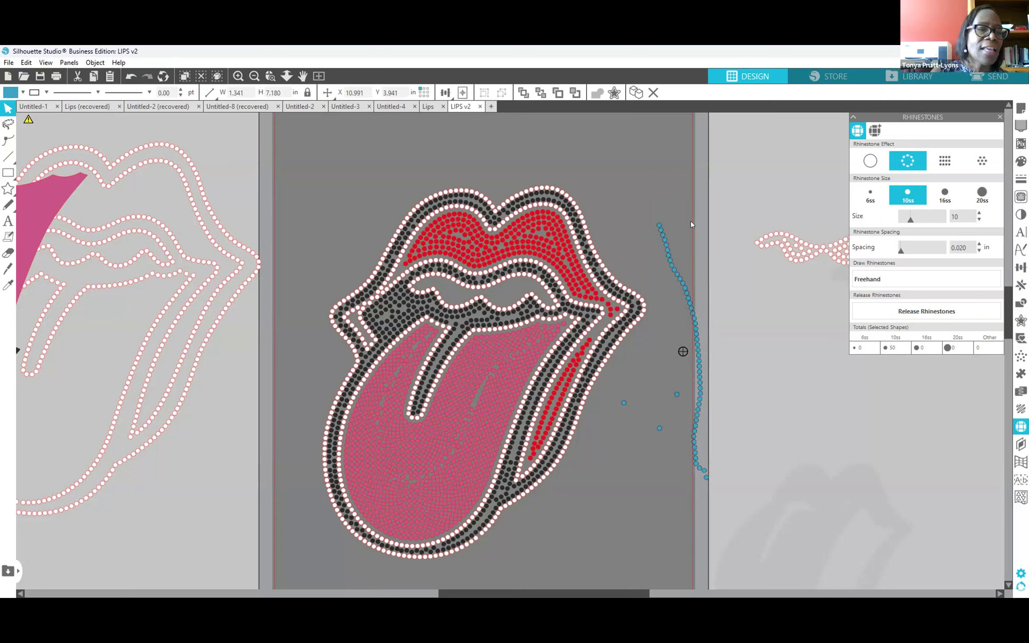
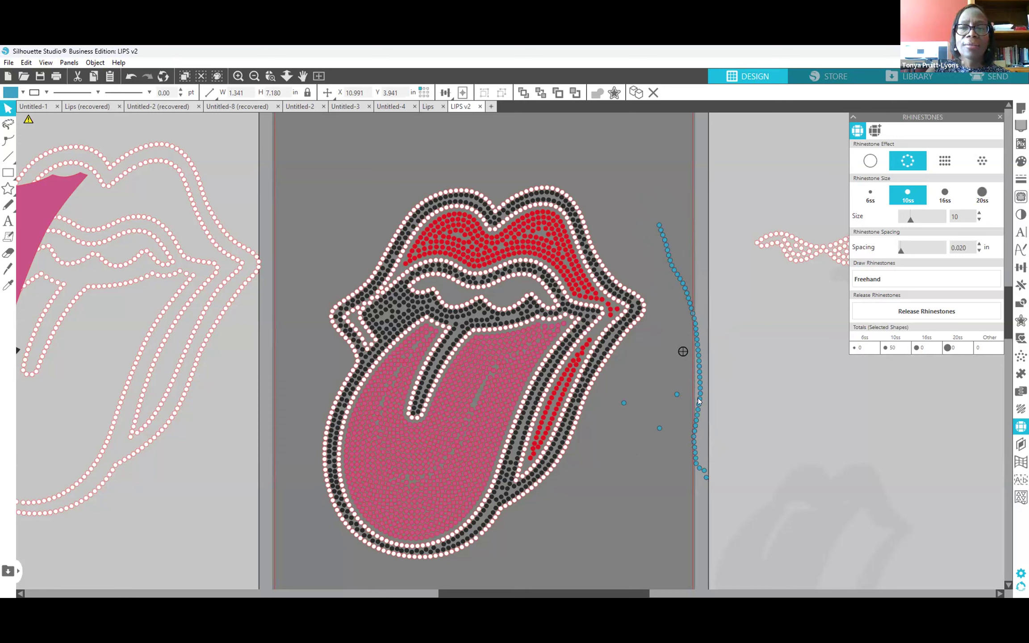
pyautogui.moveTo(696, 375); pyautogui.dragTo(753, 375)
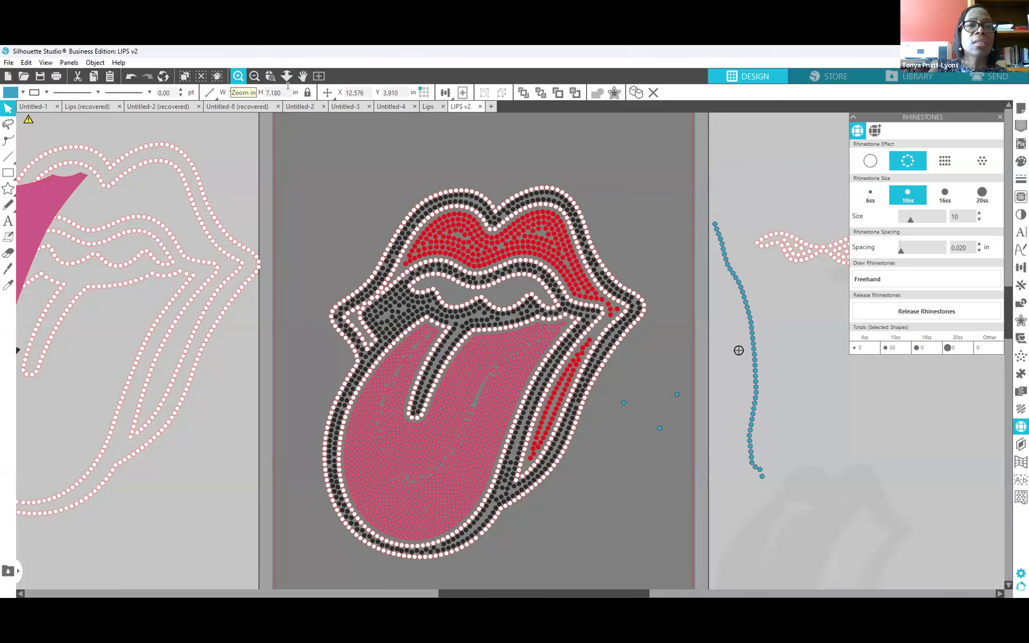
# Duplicate the single pink rhinestone beside the lower end of the tongue gap.
pyautogui.click(238, 76)
pyautogui.click(238, 76)
pyautogui.scroll(5, 563, 356)
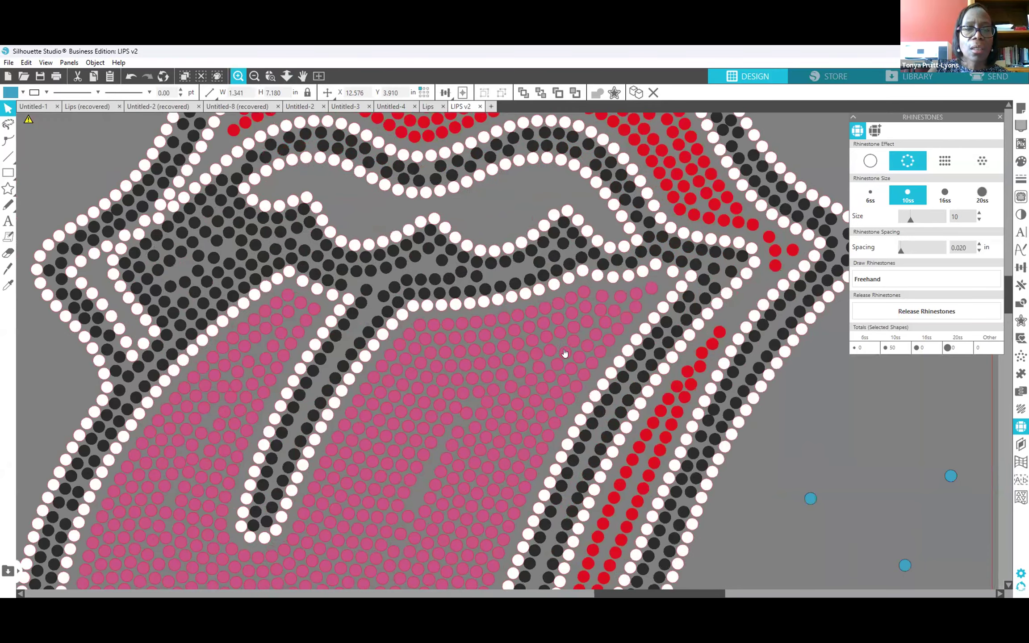
pyautogui.scroll(-4, 556, 396)
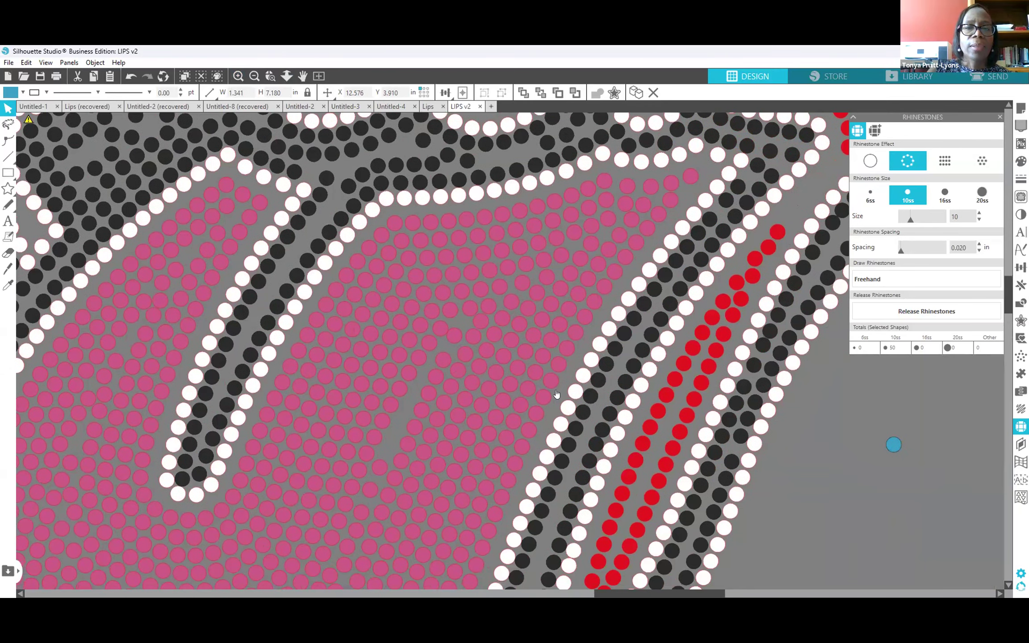
pyautogui.moveTo(653, 594); pyautogui.dragTo(617, 594)
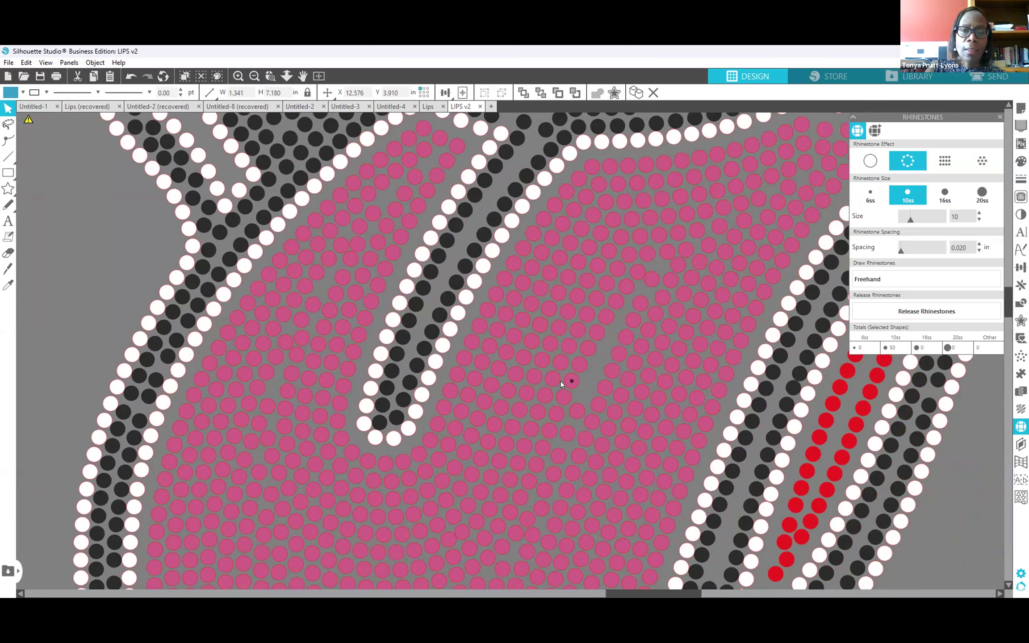
pyautogui.click(569, 381)
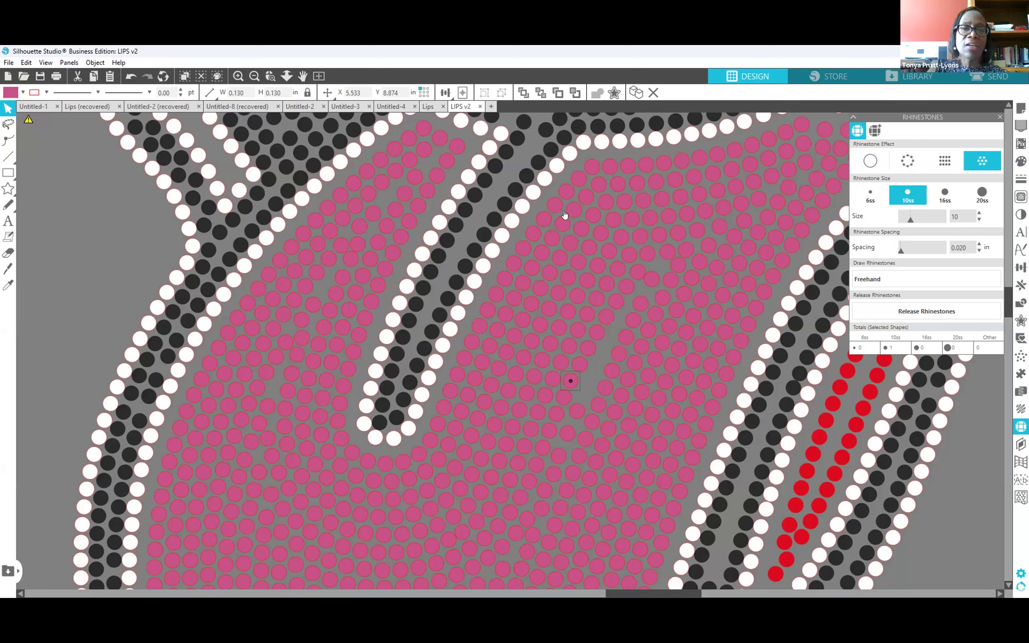
pyautogui.click(130, 77)
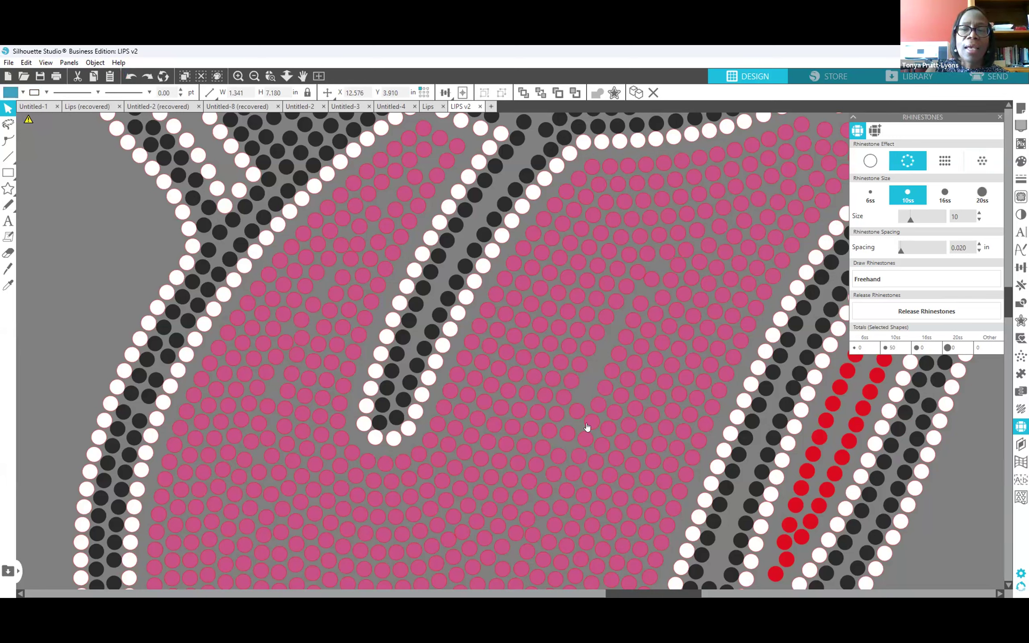
pyautogui.click(572, 385)
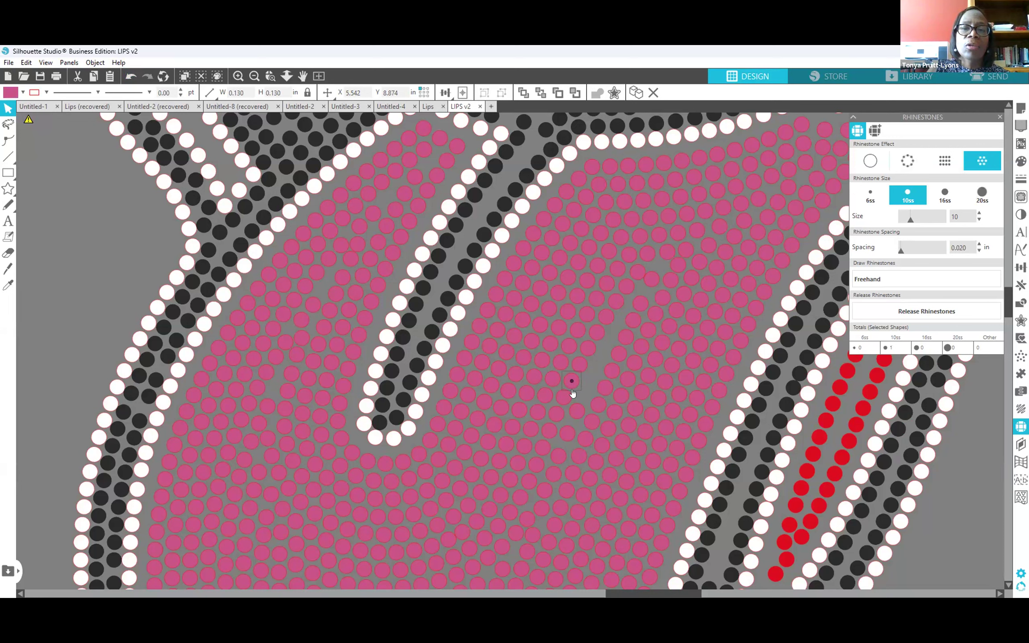
pyautogui.rightClick(574, 389)
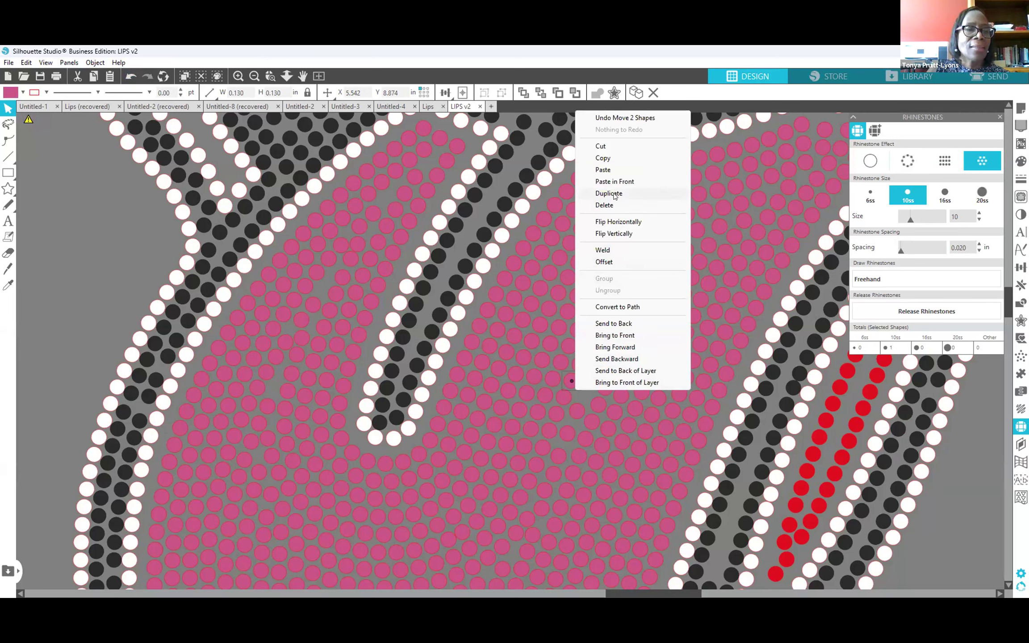
pyautogui.click(614, 194)
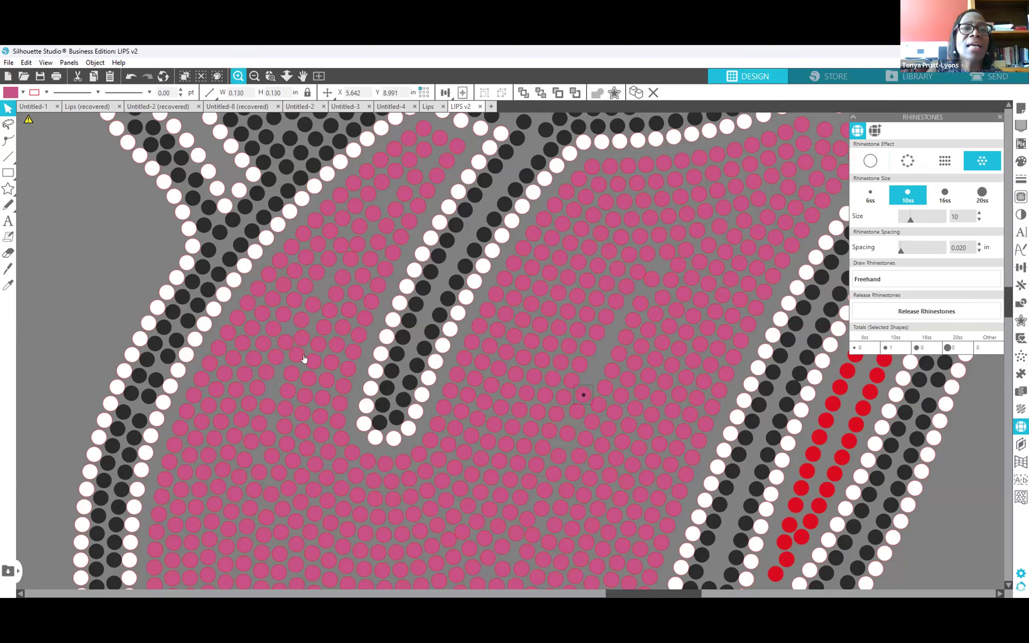
# Duplicate the pink rhinestone beside the lower end of the tongue gap and place the copy in the gap at about X 5.705, Y 8.850 in.
pyautogui.click(238, 77)
pyautogui.click(238, 76)
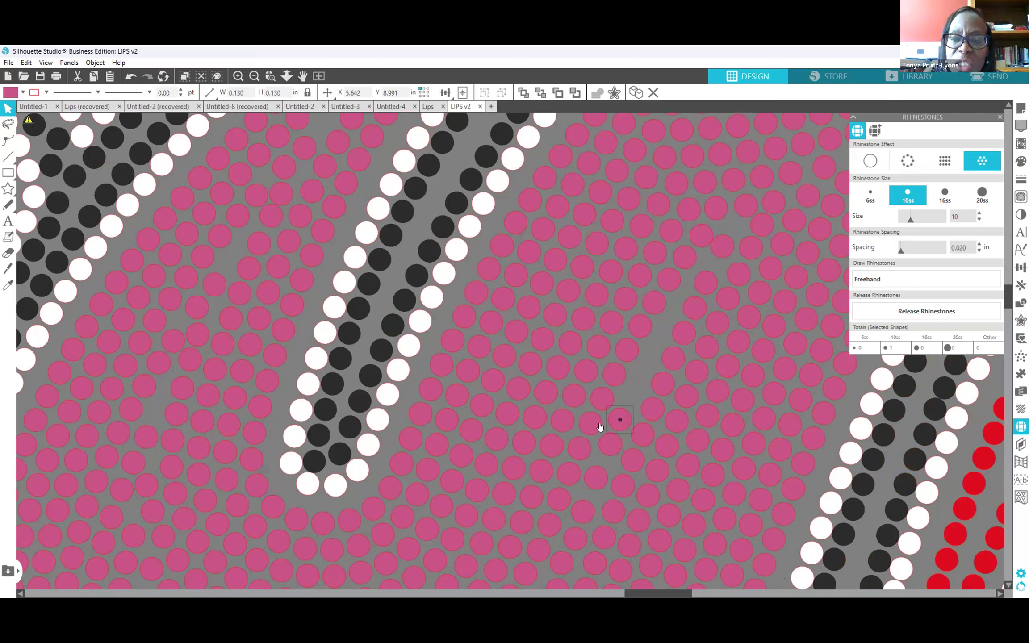
pyautogui.click(634, 383)
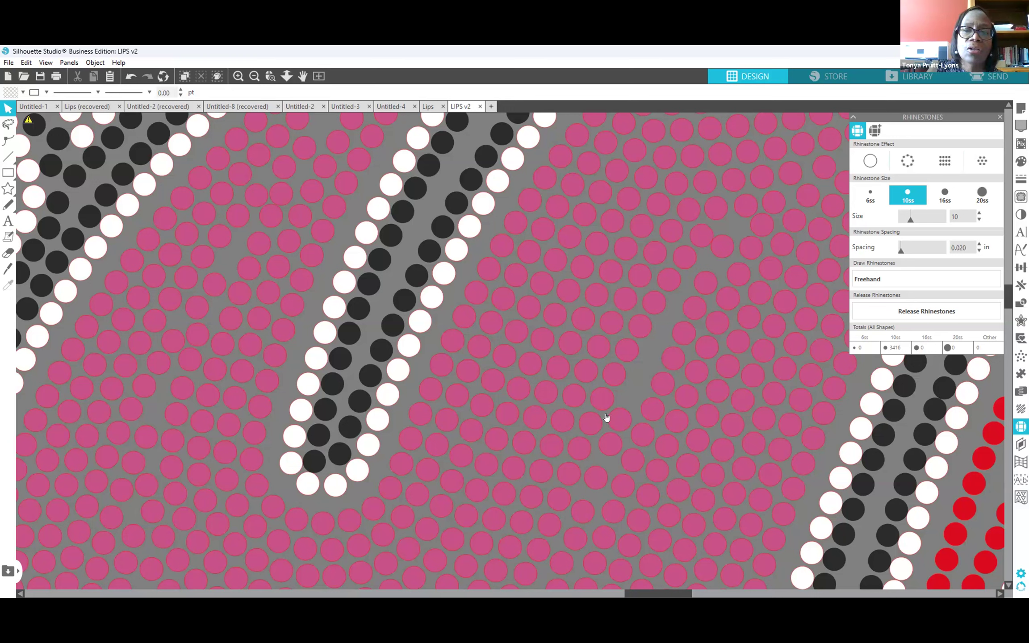
pyautogui.click(604, 401)
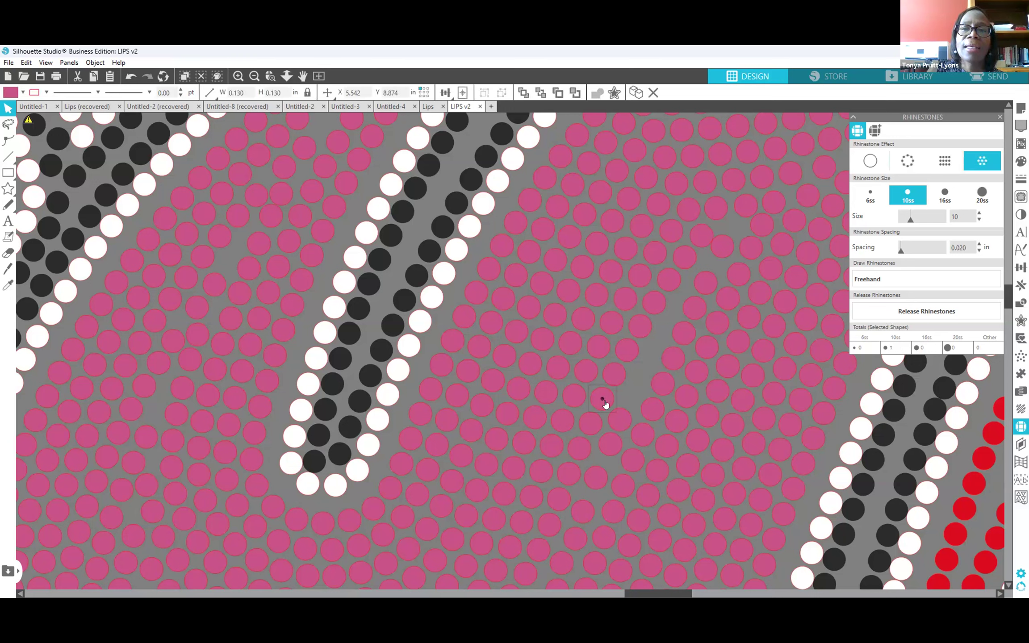
pyautogui.rightClick(605, 404)
pyautogui.click(664, 206)
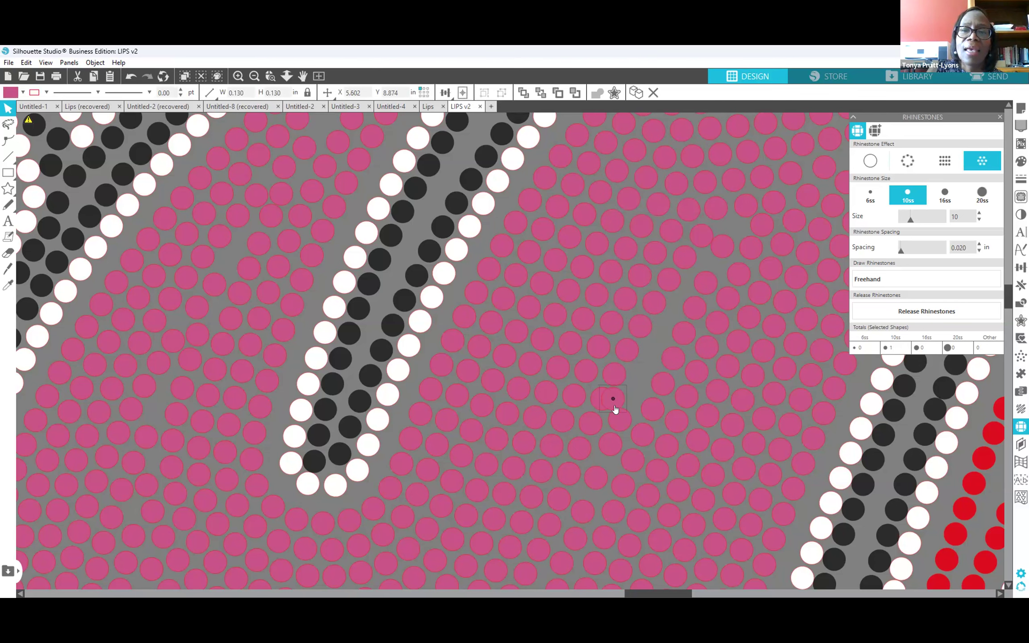
pyautogui.moveTo(637, 392); pyautogui.dragTo(641, 395)
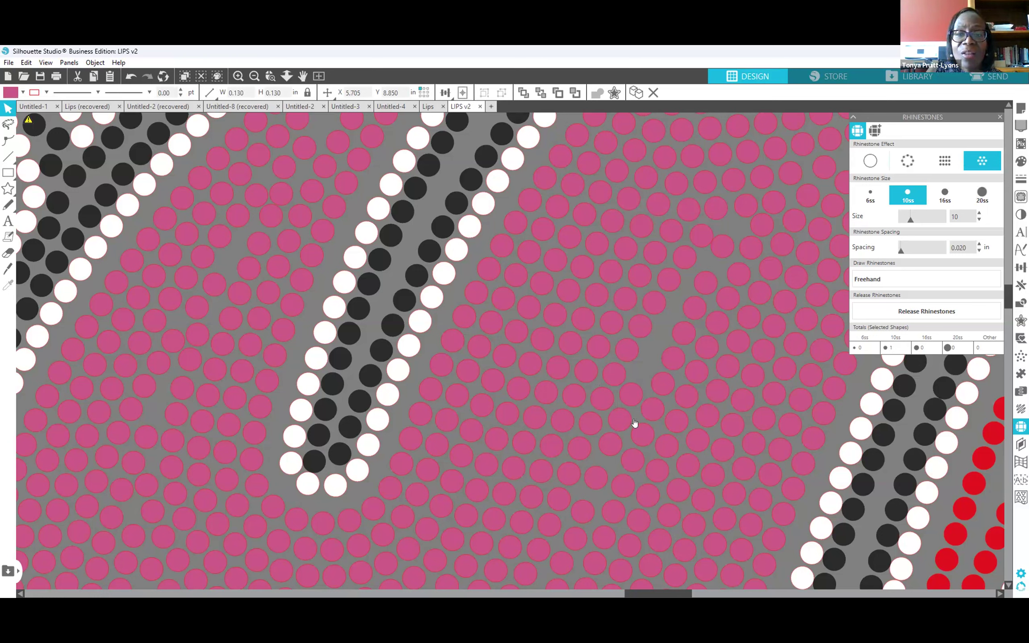
# Duplicate the pink rhinestone one row higher beside the gap and place the copy in the gap at about X 5.764, Y 8.712 in.
pyautogui.click(616, 384)
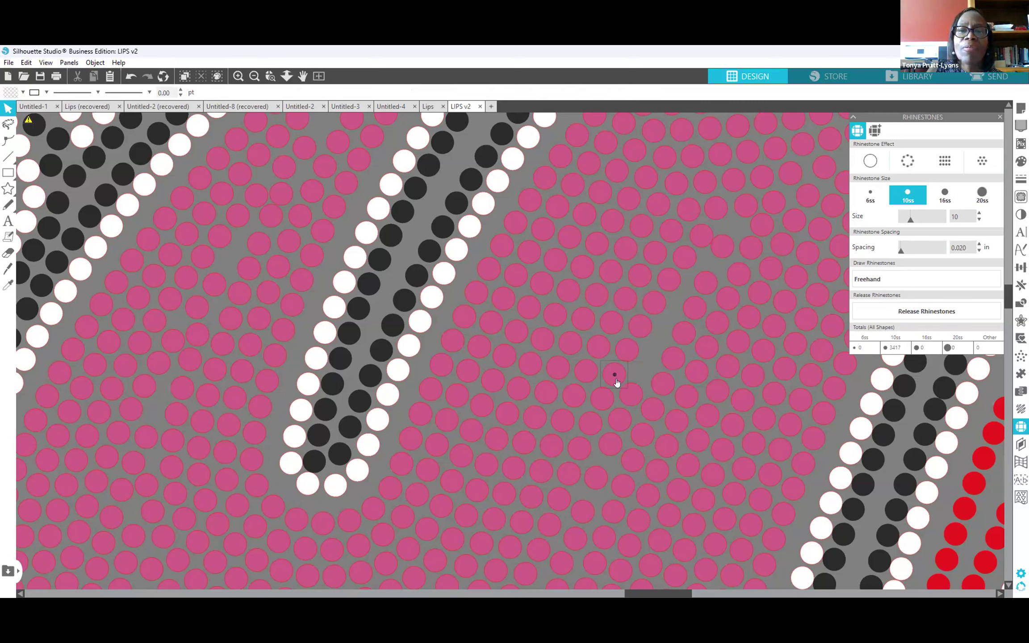
pyautogui.click(617, 378)
pyautogui.rightClick(618, 379)
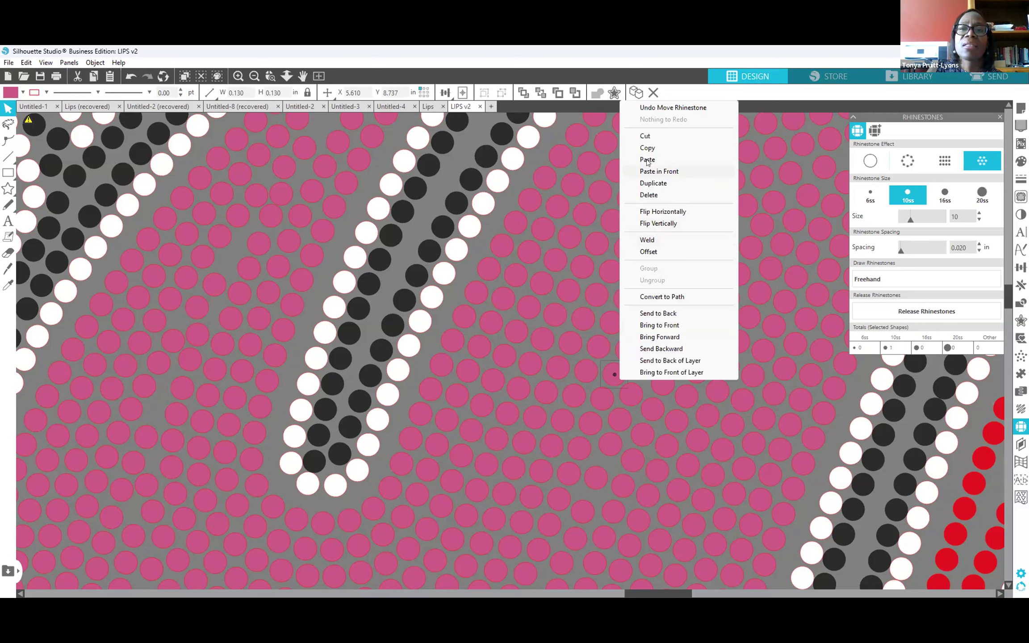
pyautogui.click(666, 184)
pyautogui.moveTo(632, 370); pyautogui.dragTo(645, 364)
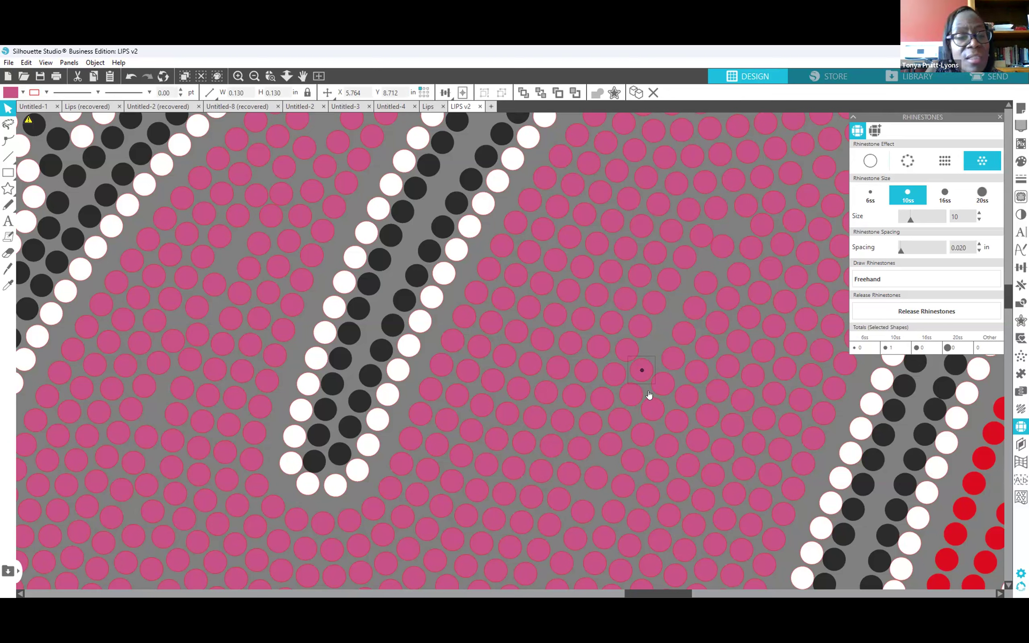
pyautogui.click(653, 348)
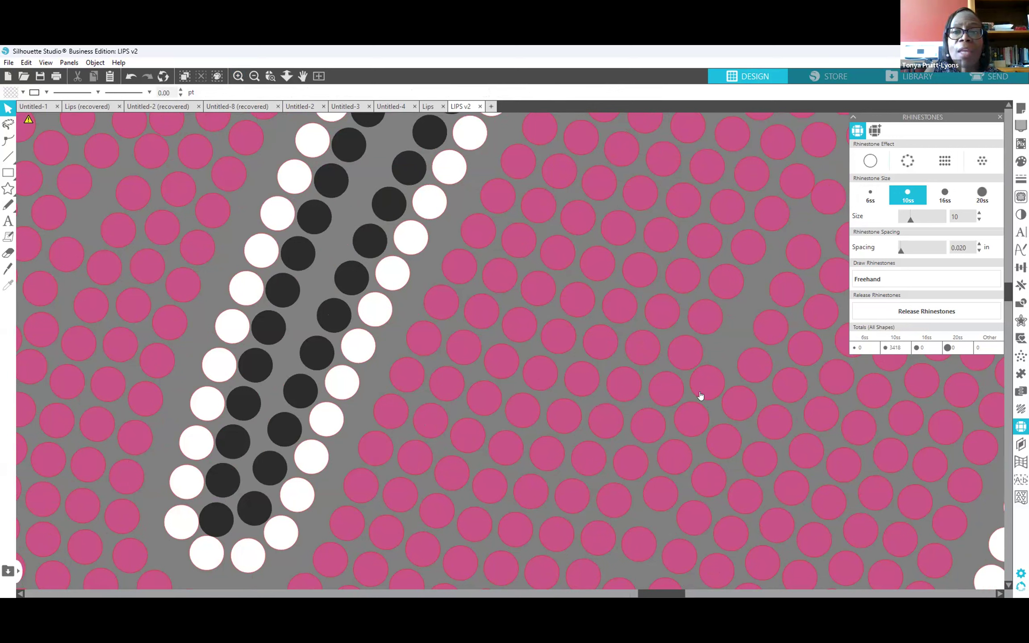
# Nudge the next pink rhinestone up along the gap's left edge slightly left and up, to X 5.675, Y 8.596 in.
pyautogui.click(681, 354)
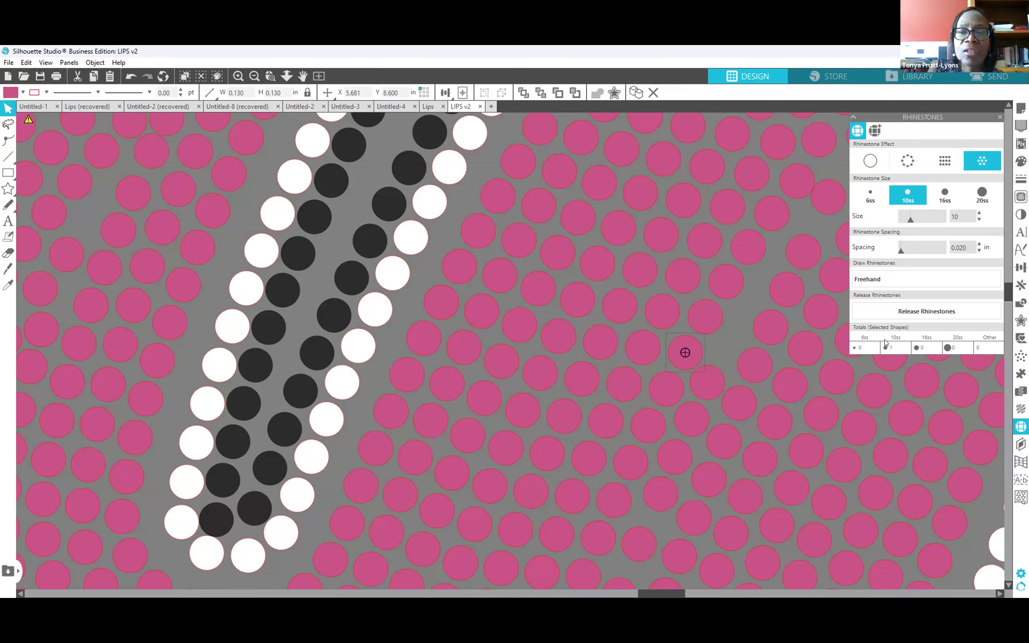
pyautogui.press('Left')
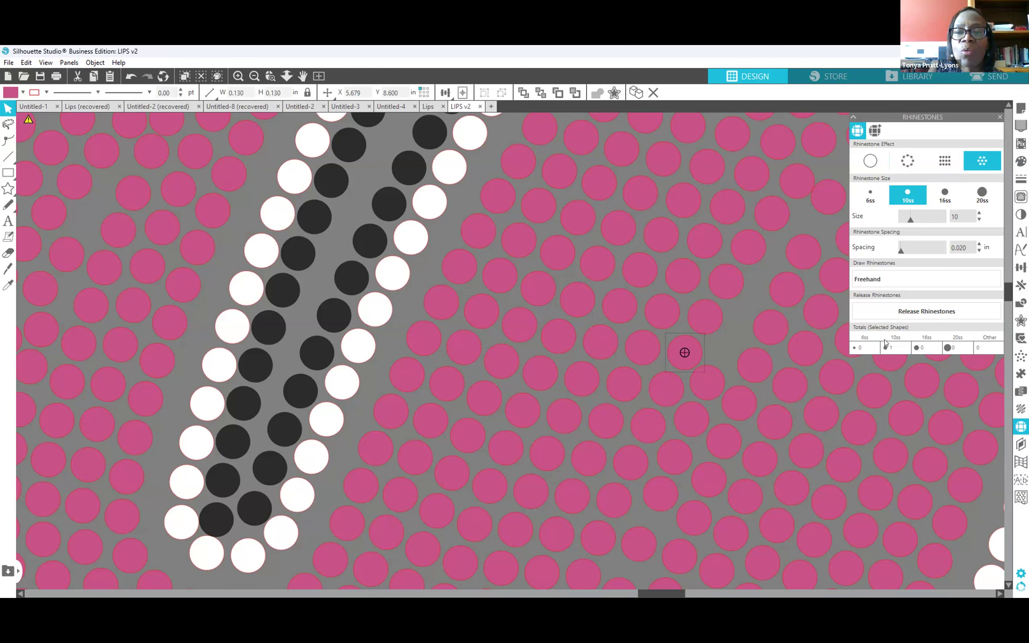
pyautogui.press('Left')
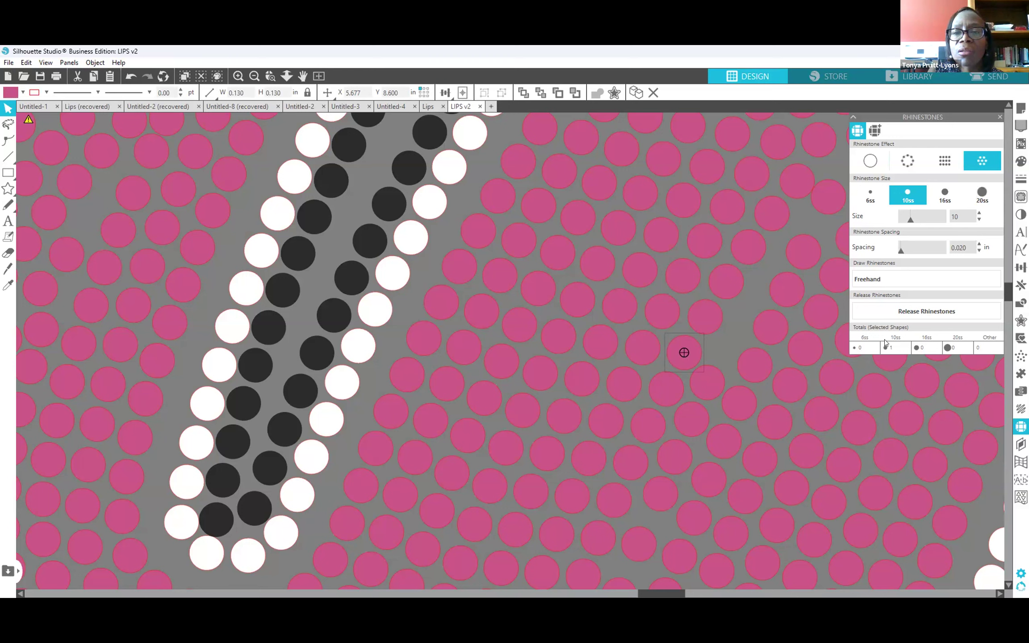
pyautogui.press('Left')
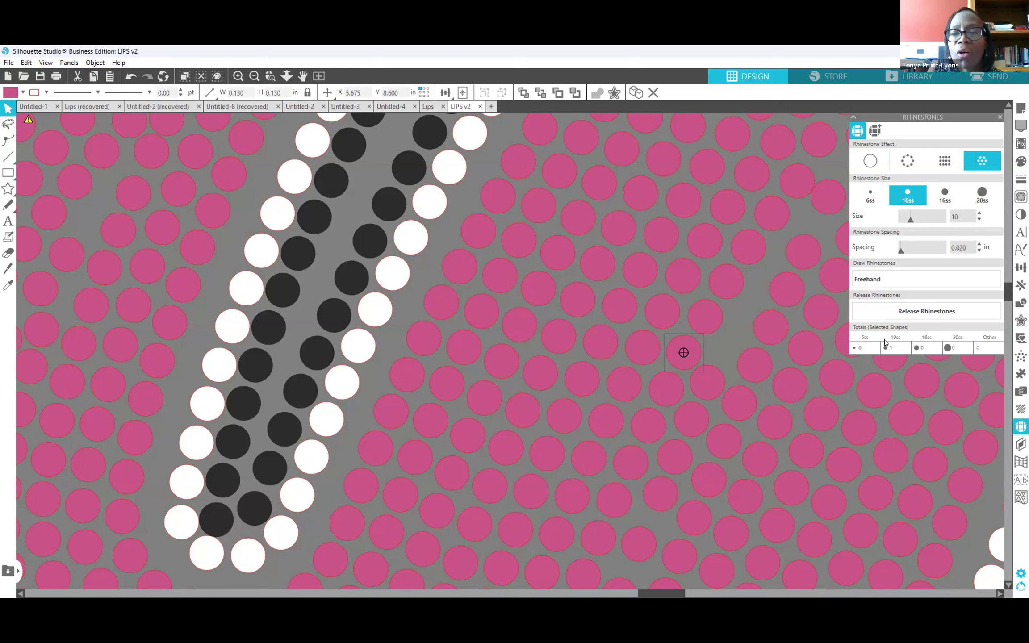
pyautogui.press('Up')
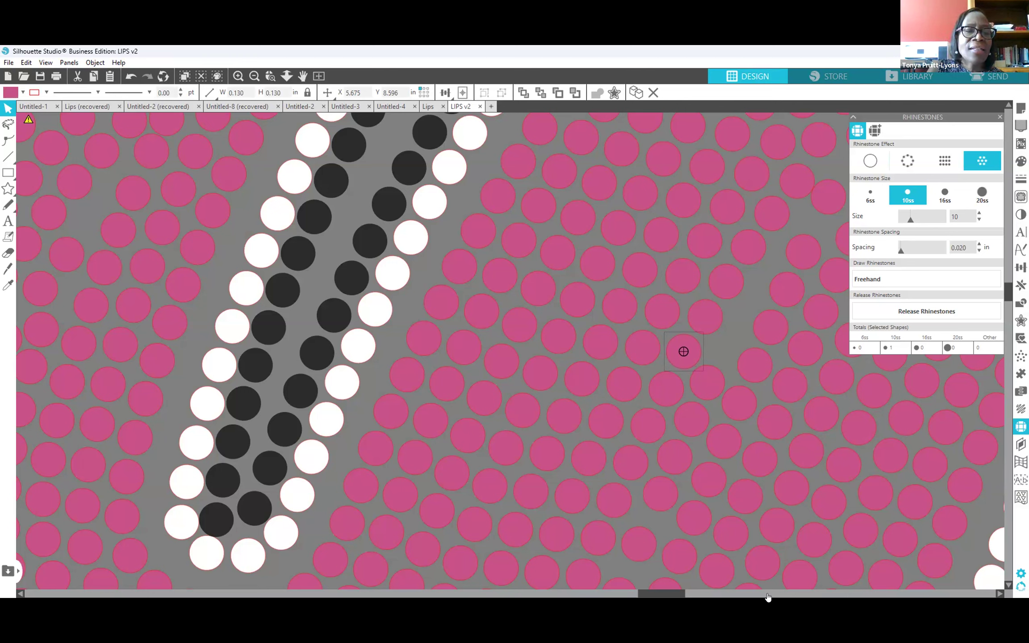
pyautogui.click(714, 346)
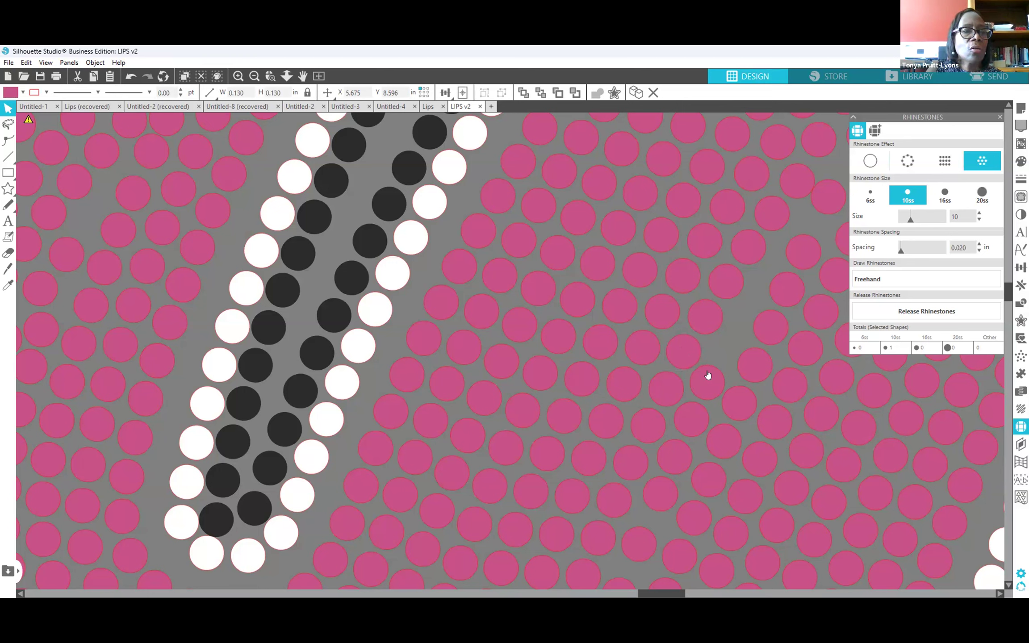
pyautogui.click(693, 392)
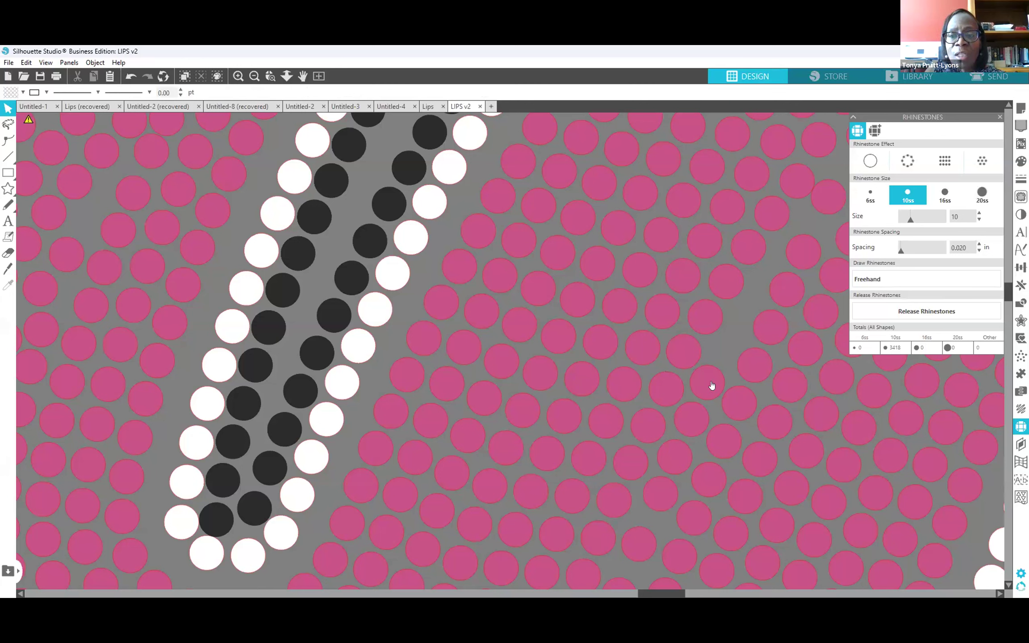
# Duplicate the nudged rhinestone and place the copy to its right in the gap, at about X 5.826, Y 8.582 in.
pyautogui.click(691, 357)
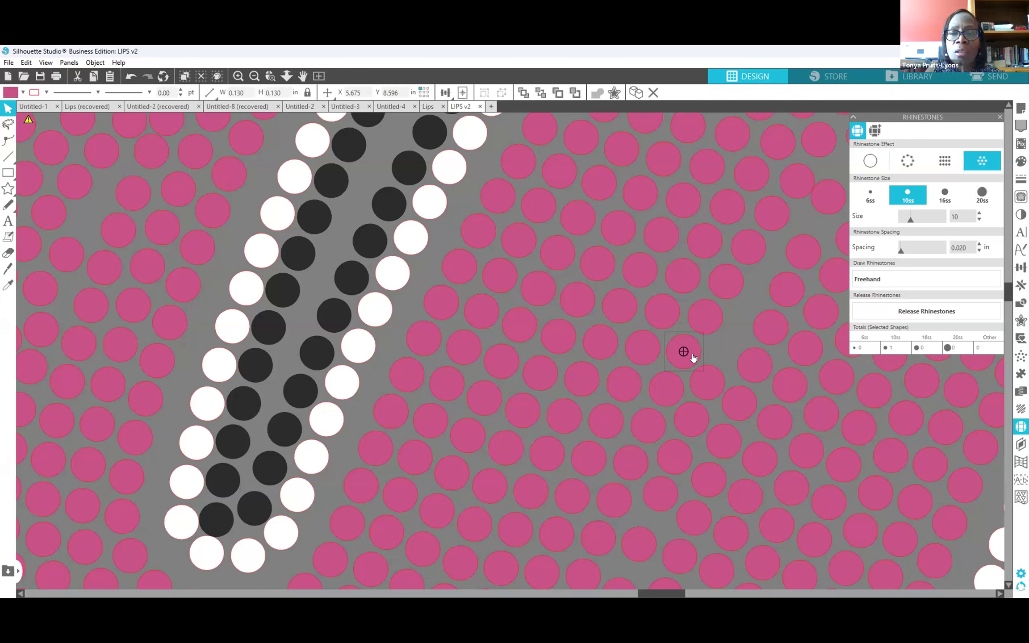
pyautogui.rightClick(690, 355)
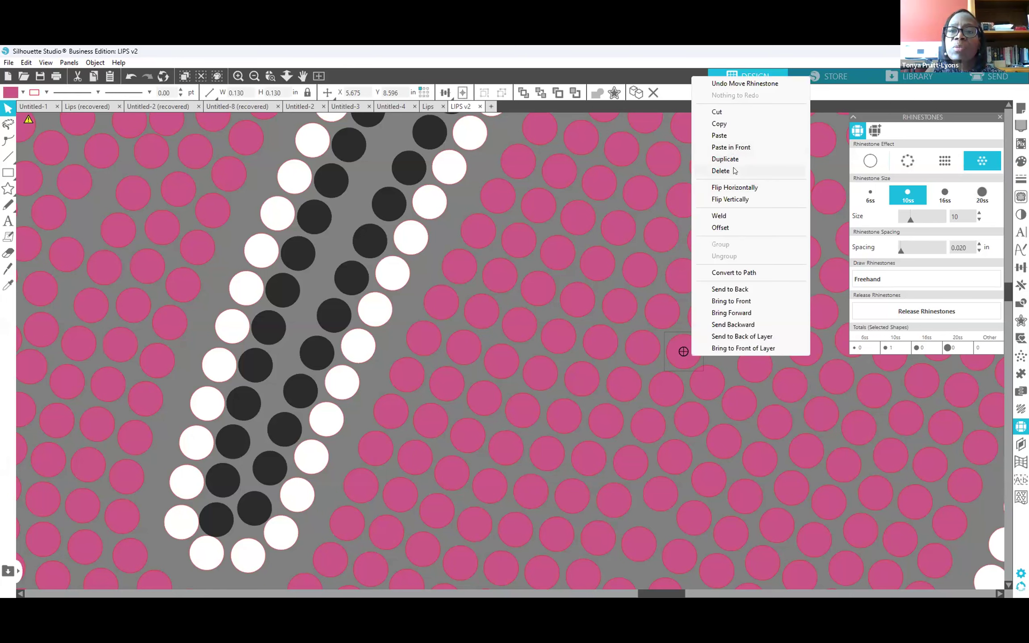
pyautogui.click(740, 160)
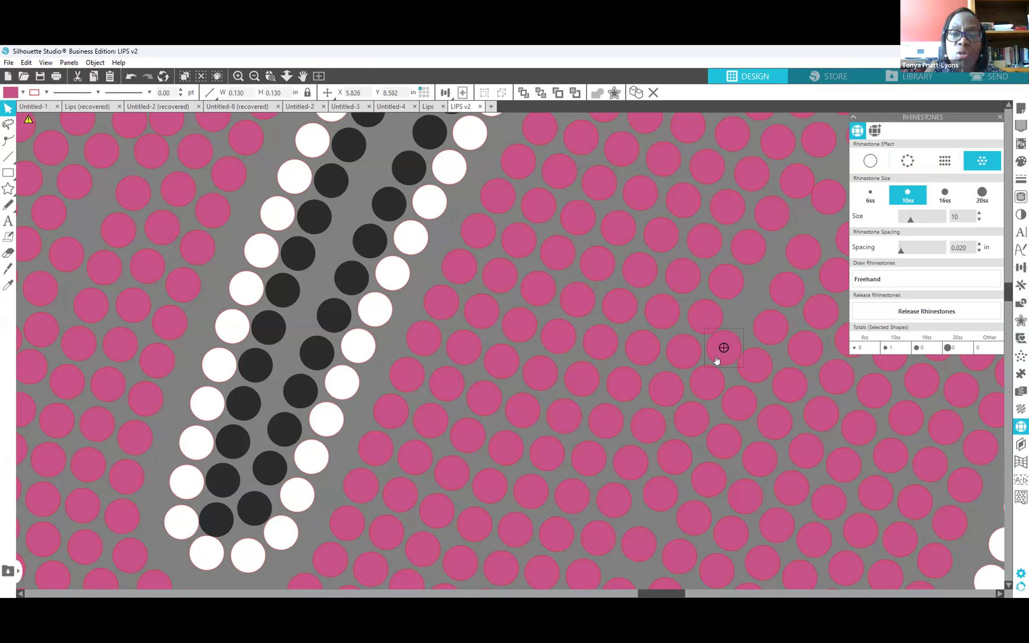
pyautogui.click(748, 304)
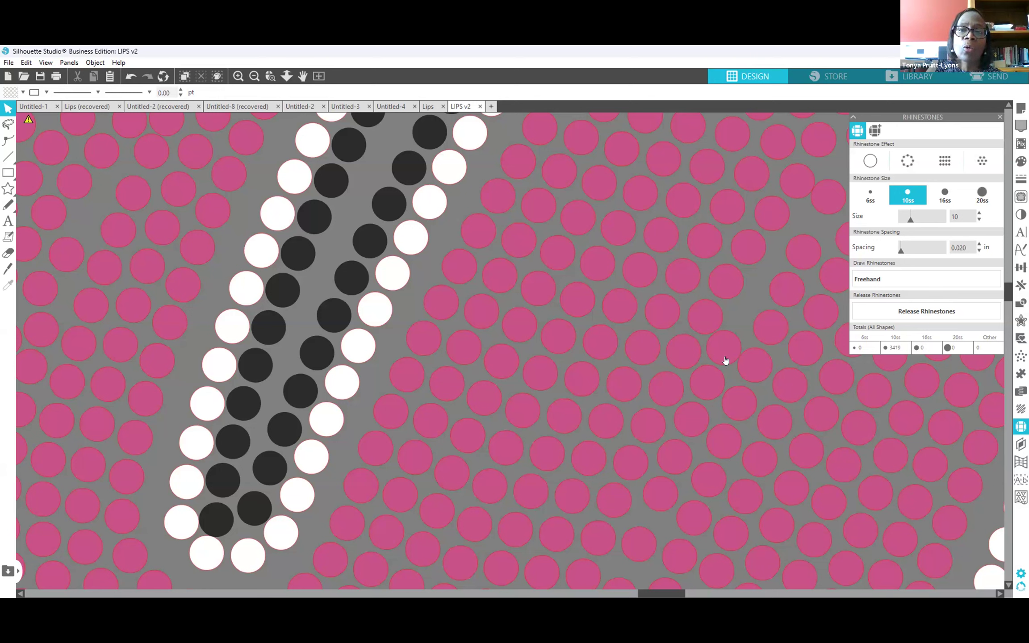
# Nudge the pink rhinestone just above the new copy up and left for clearance, to X 5.746, Y 8.450 in.
pyautogui.click(706, 332)
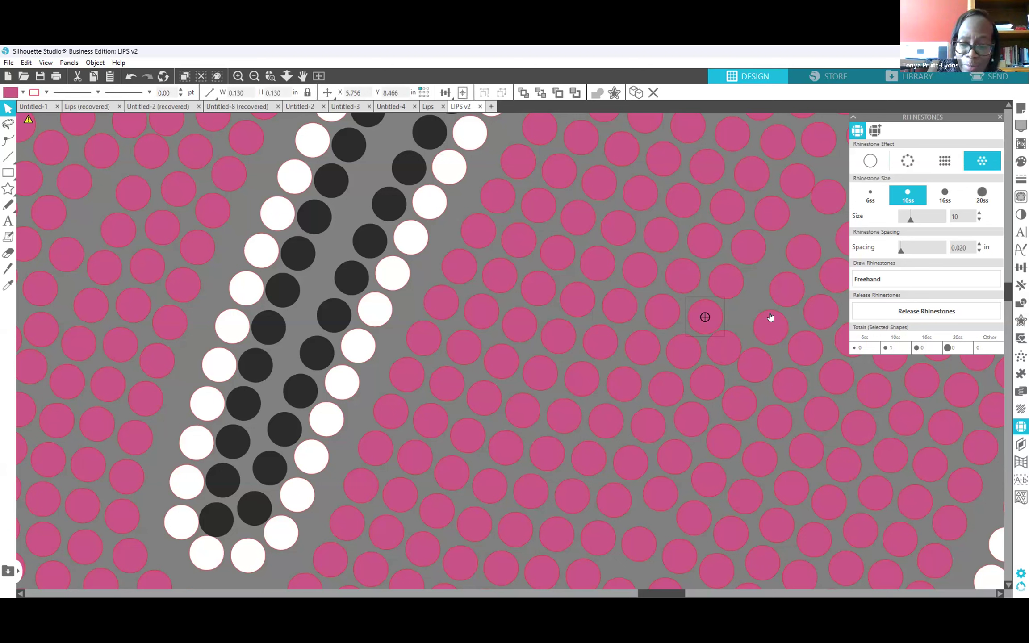
pyautogui.press('Up')
pyautogui.press('Up')
pyautogui.press('Up')
pyautogui.press('Up')
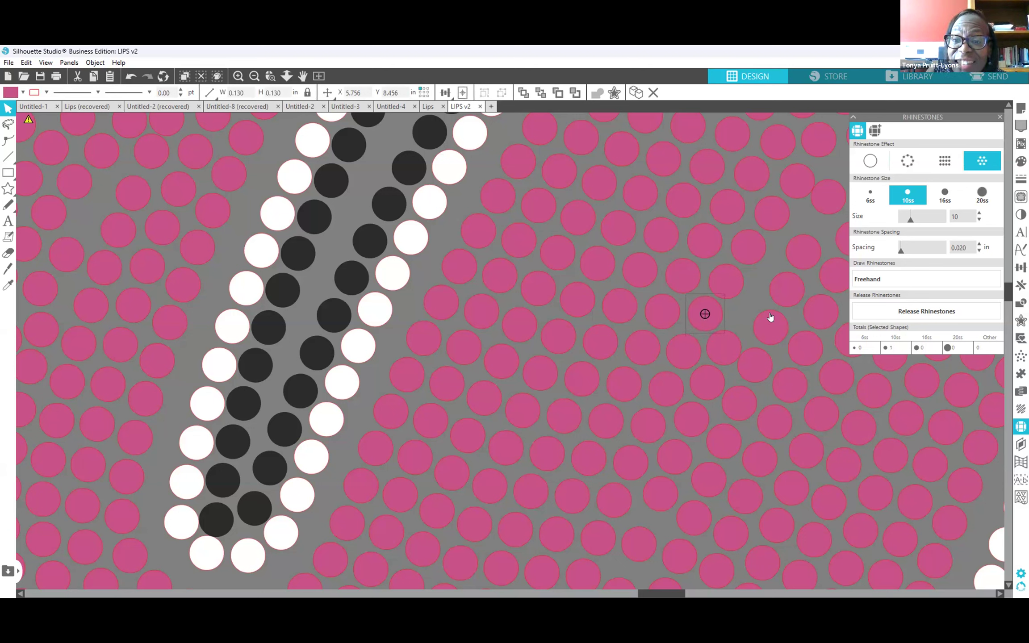
pyautogui.press('Left')
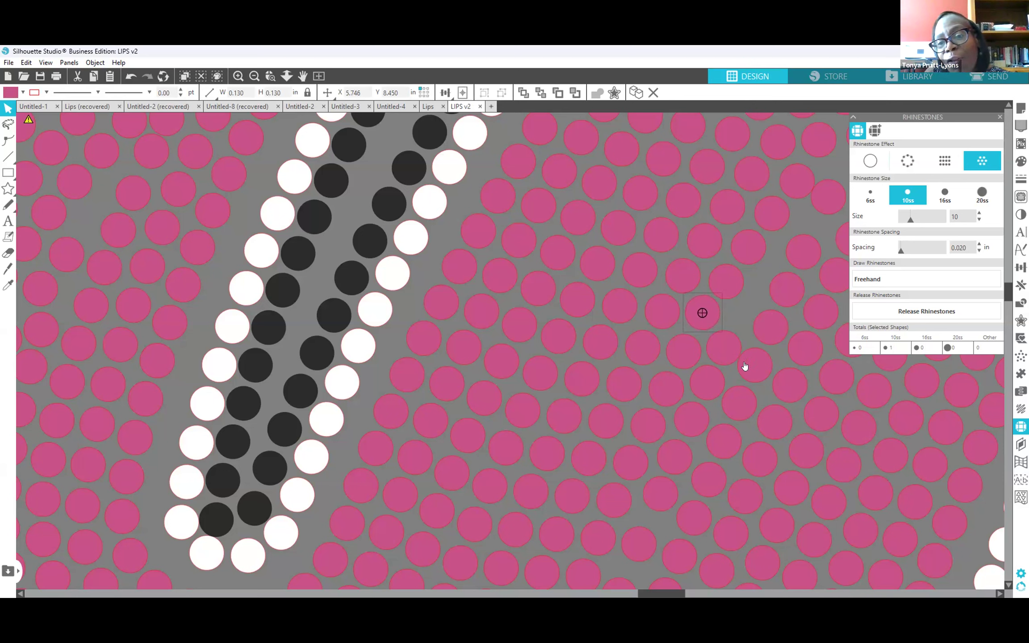
# Nudge the pink rhinestone at the lower right of the new copy right and slightly up, to X 5.958, Y 8.641 in.
pyautogui.click(755, 375)
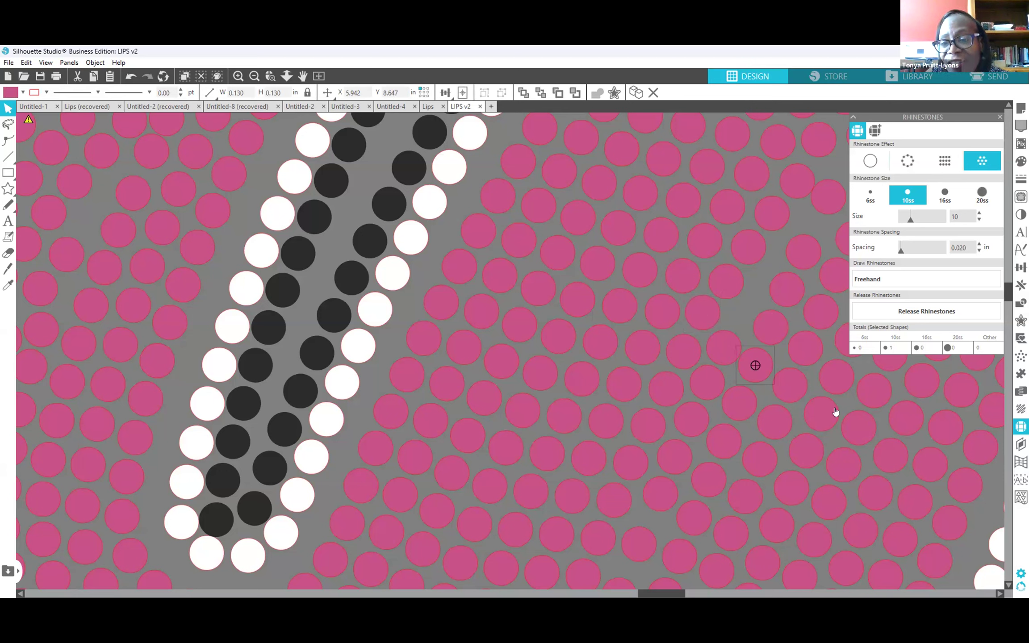
pyautogui.press('Right')
pyautogui.press('Right')
pyautogui.press('Right')
pyautogui.press('Right')
pyautogui.press('Right')
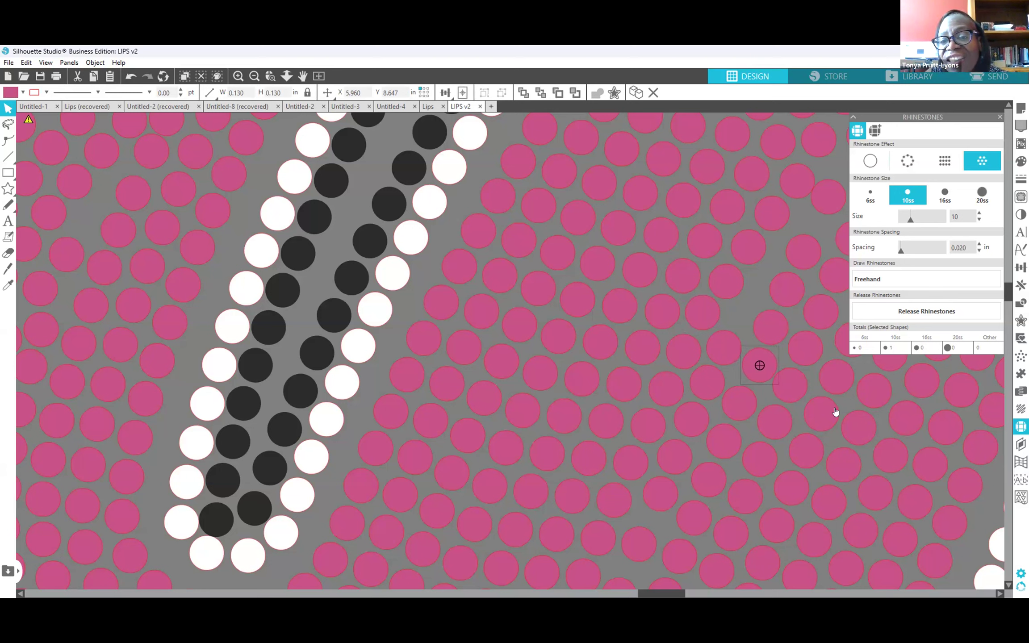
pyautogui.press('Up')
pyautogui.press('Up')
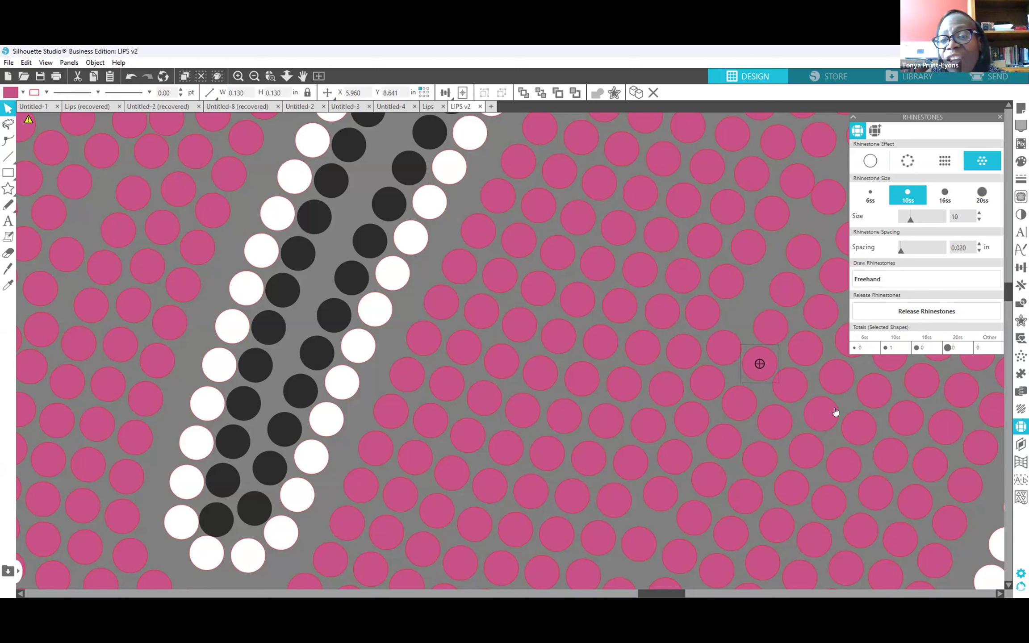
pyautogui.press('Left')
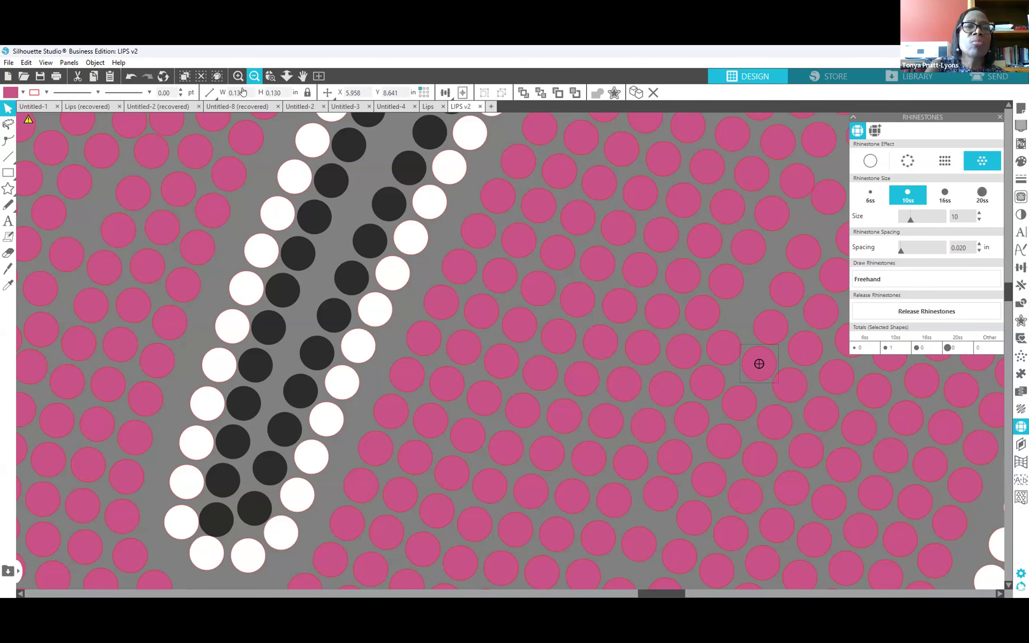
# Examine the stone spacing in the filled part of the tongue gap, both from a distance and close up.
pyautogui.click(254, 77)
pyautogui.click(254, 77)
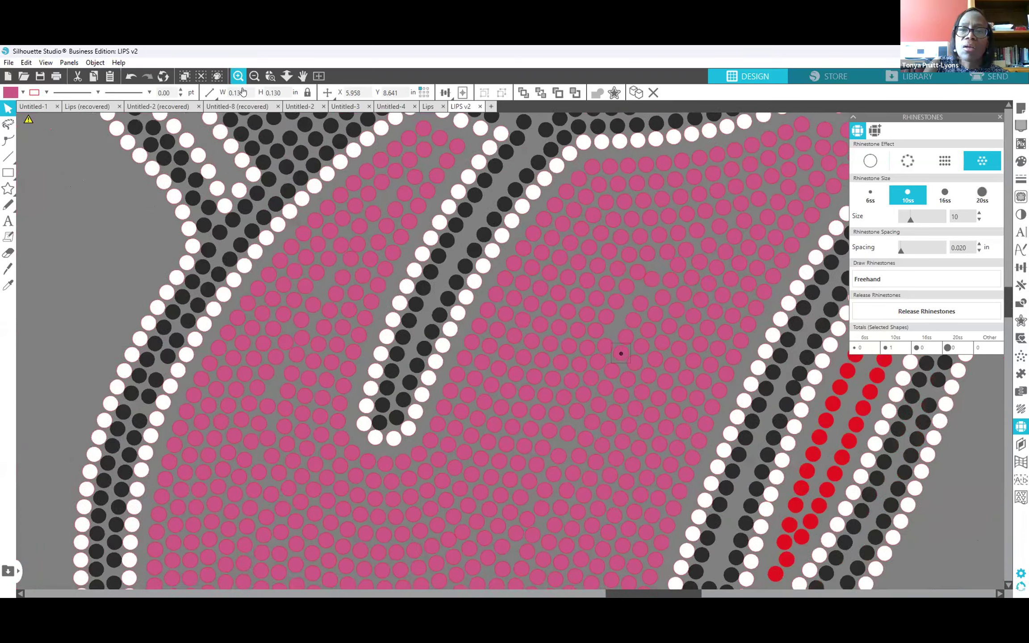
pyautogui.click(238, 77)
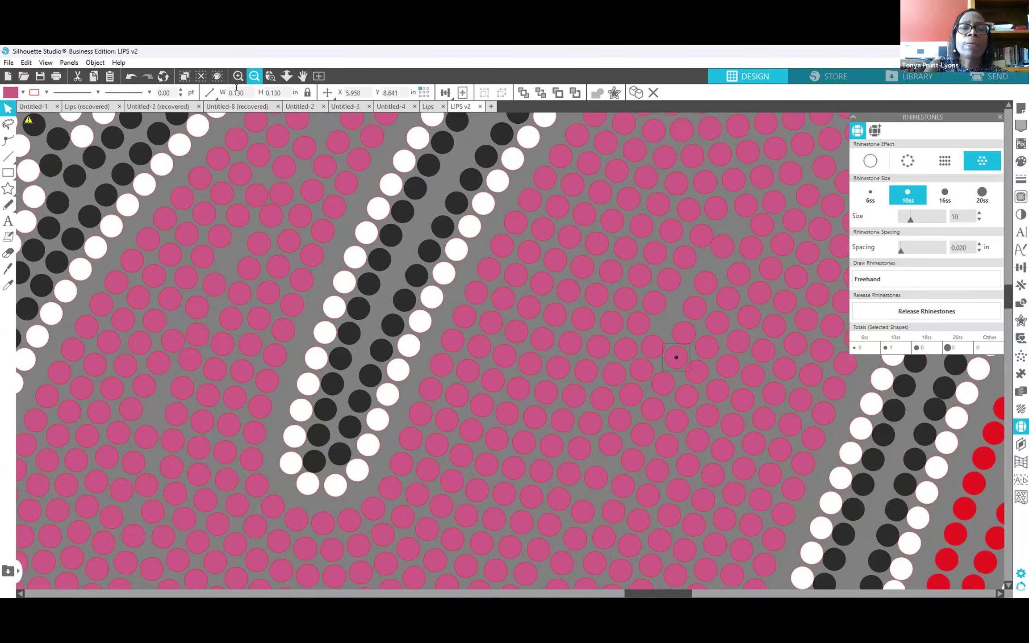
pyautogui.click(254, 76)
pyautogui.click(254, 77)
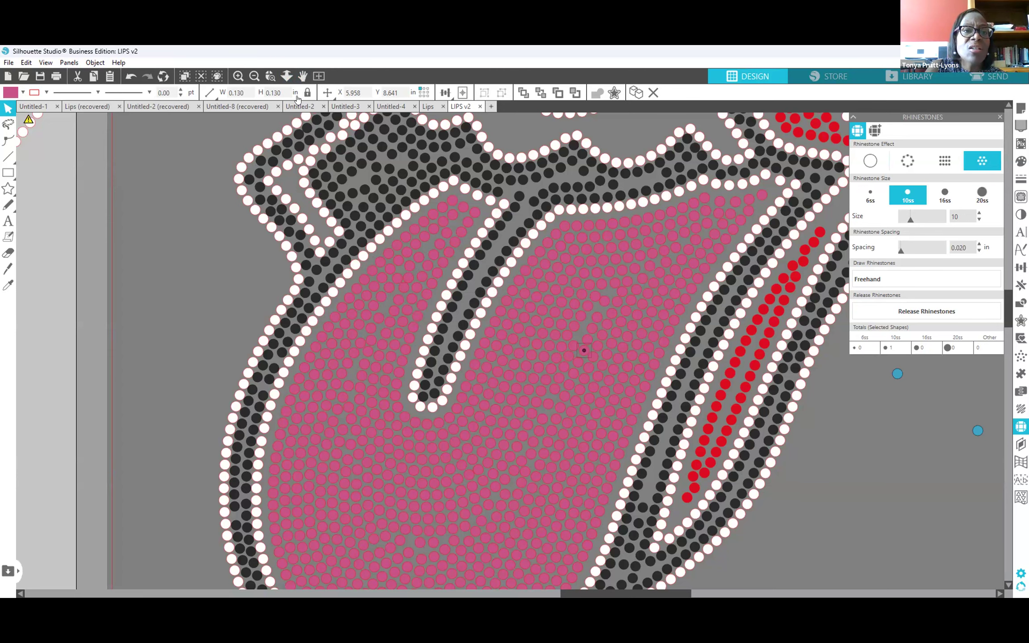
pyautogui.click(242, 82)
pyautogui.click(243, 84)
pyautogui.click(245, 85)
pyautogui.click(245, 85)
pyautogui.click(245, 85)
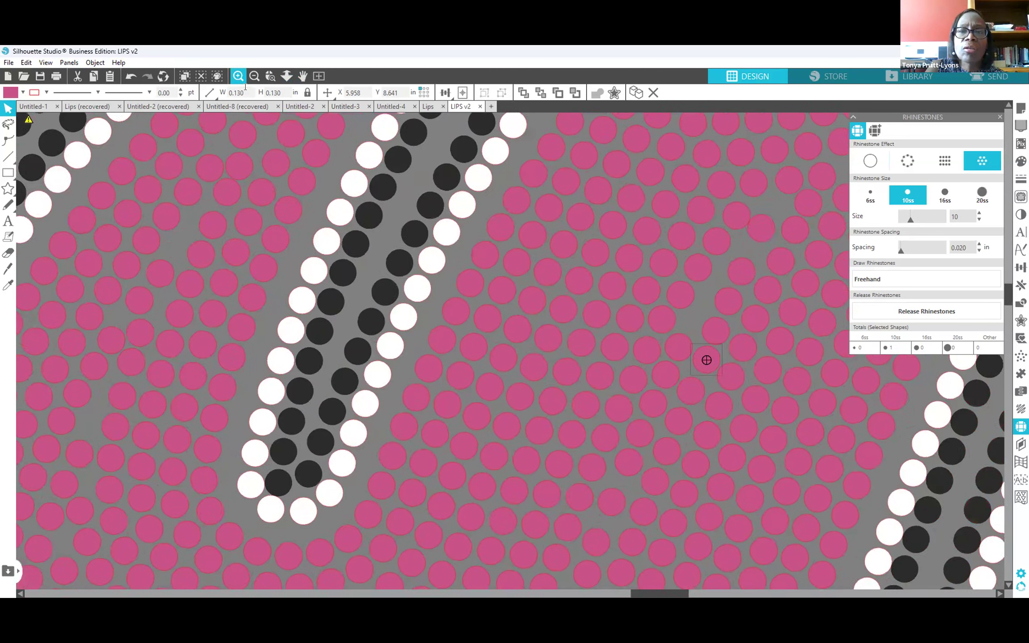
pyautogui.click(245, 85)
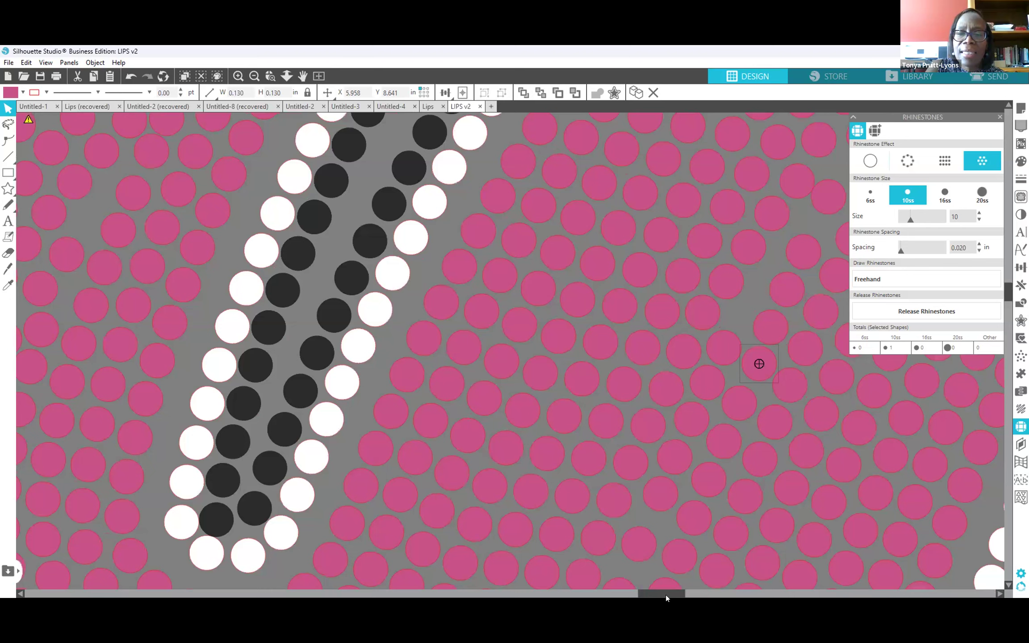
# Nudge the crowded pink rhinestone at the upper end of the tongue gap left, to about X 6.084 in.
pyautogui.moveTo(666, 590); pyautogui.dragTo(689, 593)
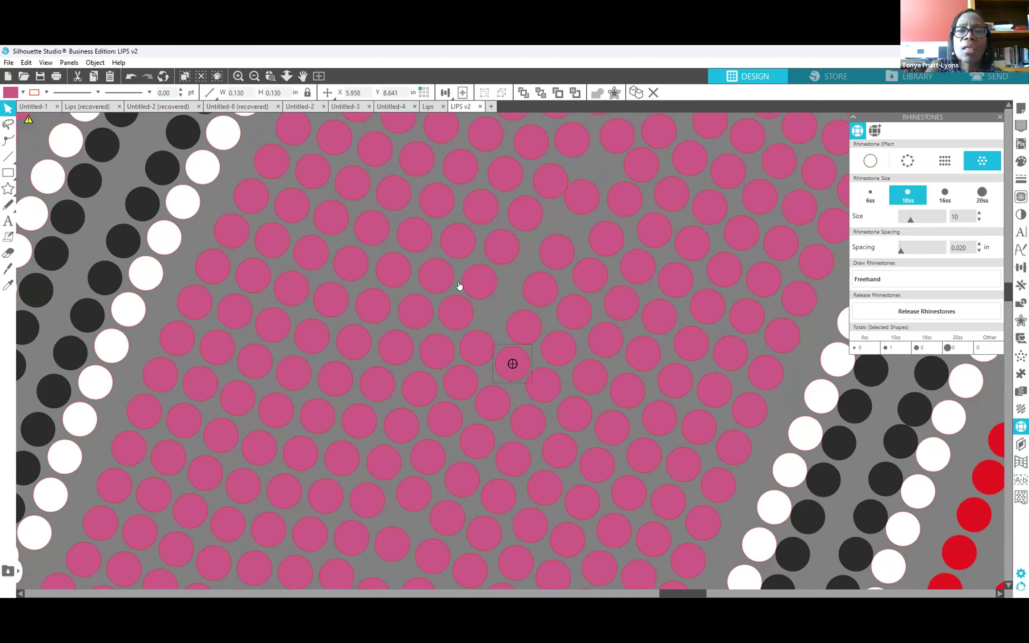
pyautogui.click(546, 190)
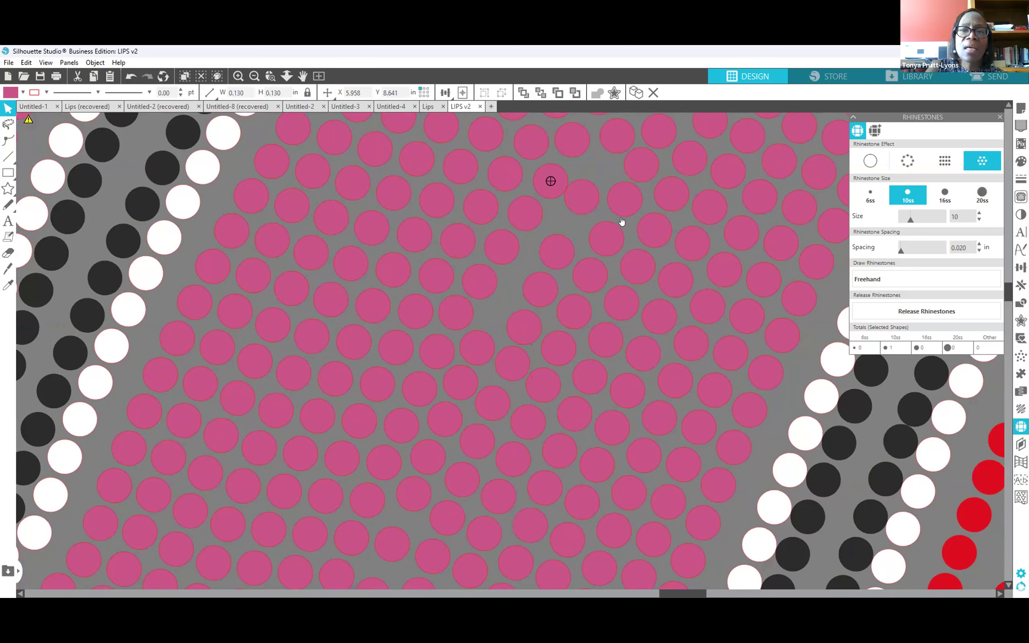
pyautogui.press('Left')
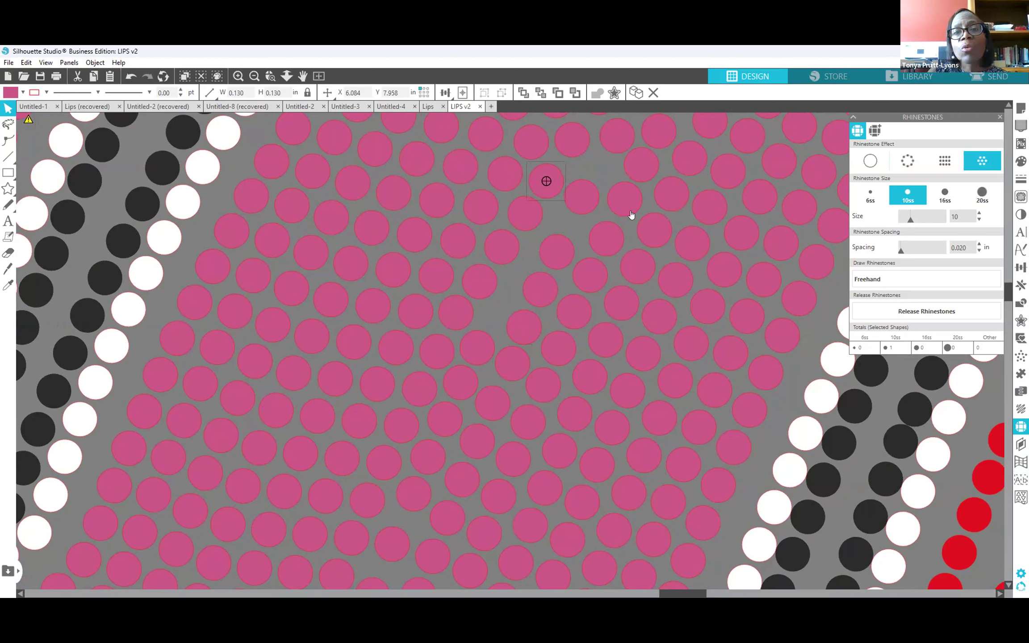
# Nudge the upper pink rhinestone up to Y 7.950 in and move its right-hand neighbour down and left to X 6.217, Y 8.017 in.
pyautogui.press('Up')
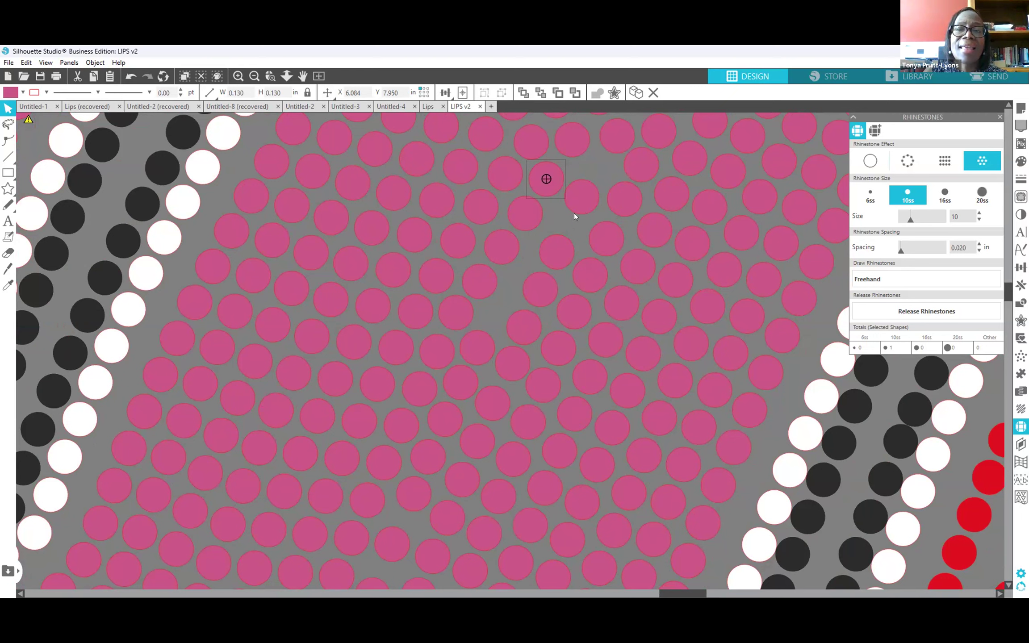
pyautogui.moveTo(542, 192); pyautogui.dragTo(577, 211)
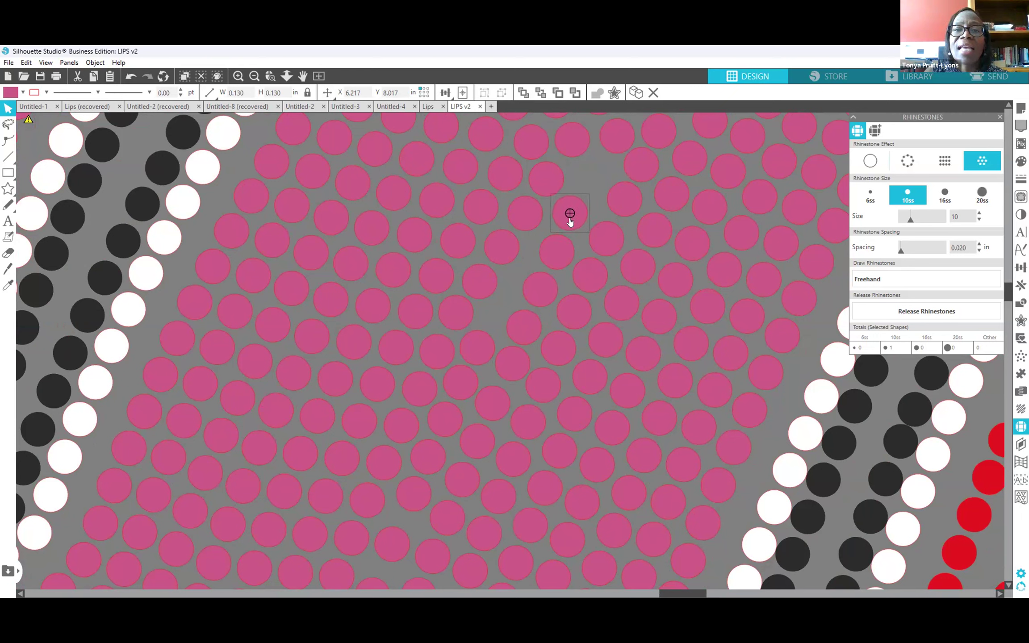
# Duplicate the upper pink rhinestone and place the copy in the opening to its right, at X 6.249, Y 7.936 in.
pyautogui.hotkey('ctrl', 'z')
pyautogui.rightClick(551, 186)
pyautogui.click(576, 264)
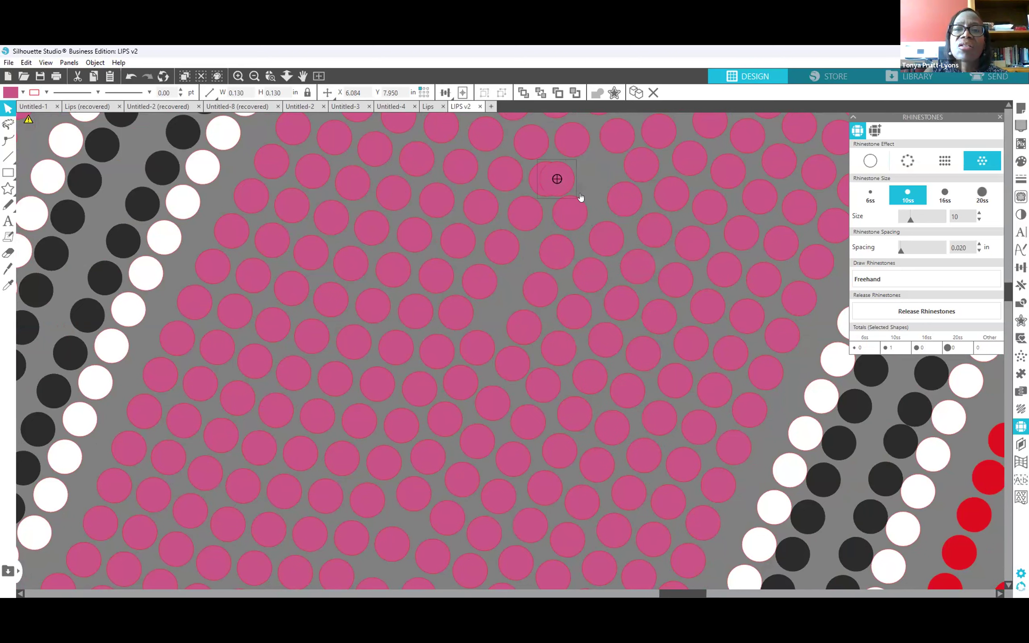
pyautogui.moveTo(569, 188); pyautogui.dragTo(598, 179)
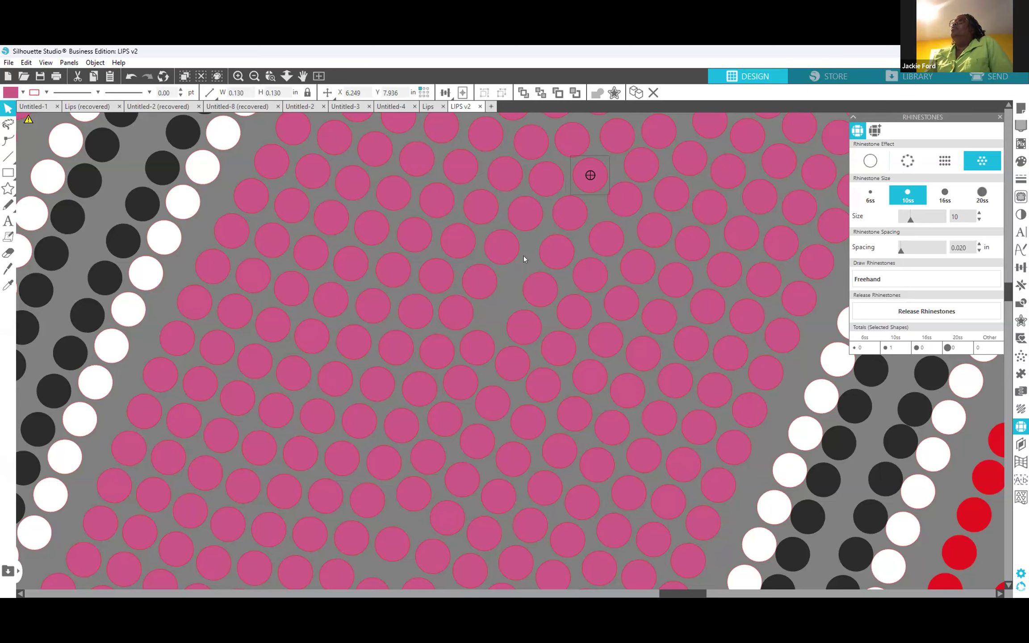
# Examine the stone spacing around the filled tongue gap, both close up and from a distance.
pyautogui.scroll(2, 574, 213)
pyautogui.scroll(-2, 574, 213)
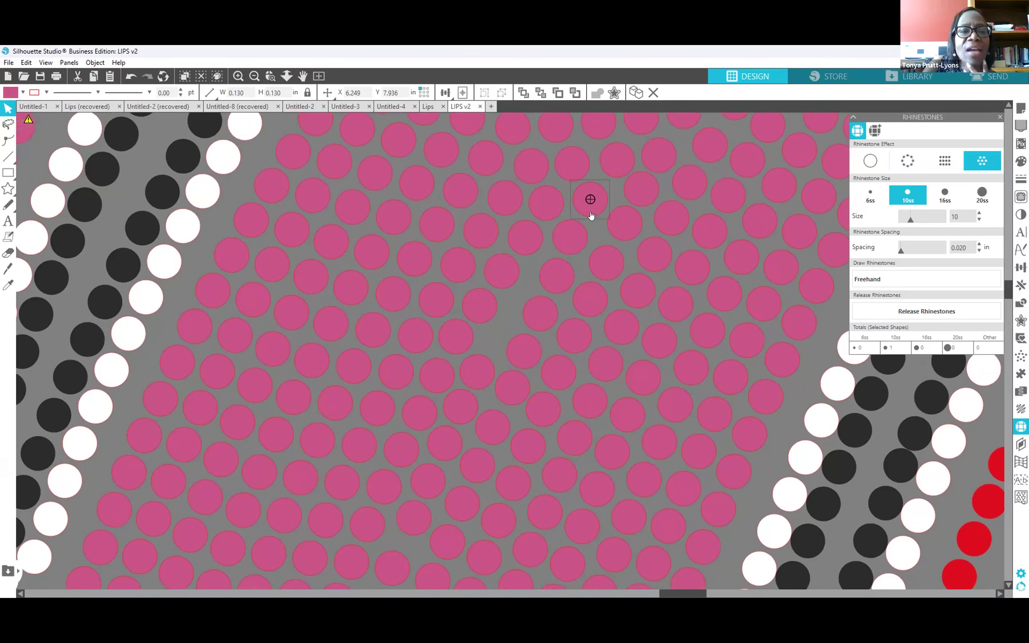
pyautogui.scroll(-1, 590, 223)
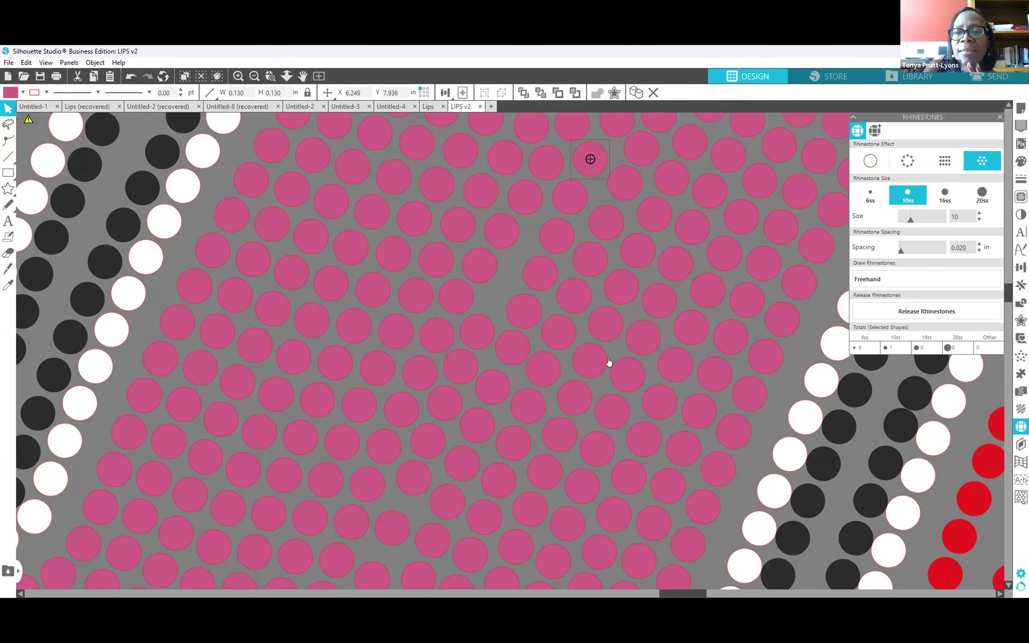
pyautogui.scroll(3, 608, 362)
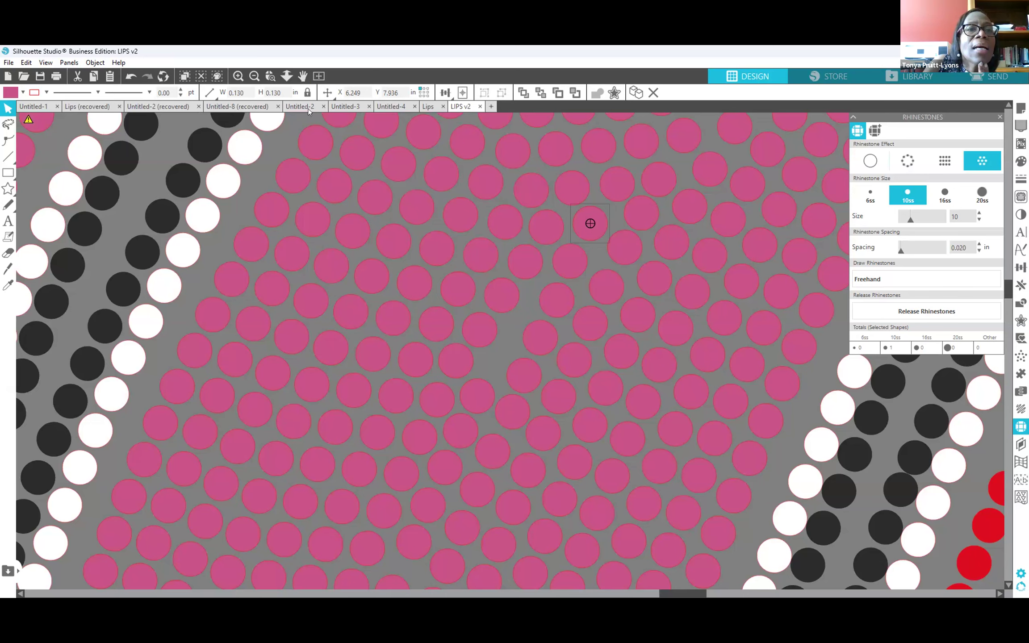
pyautogui.click(254, 76)
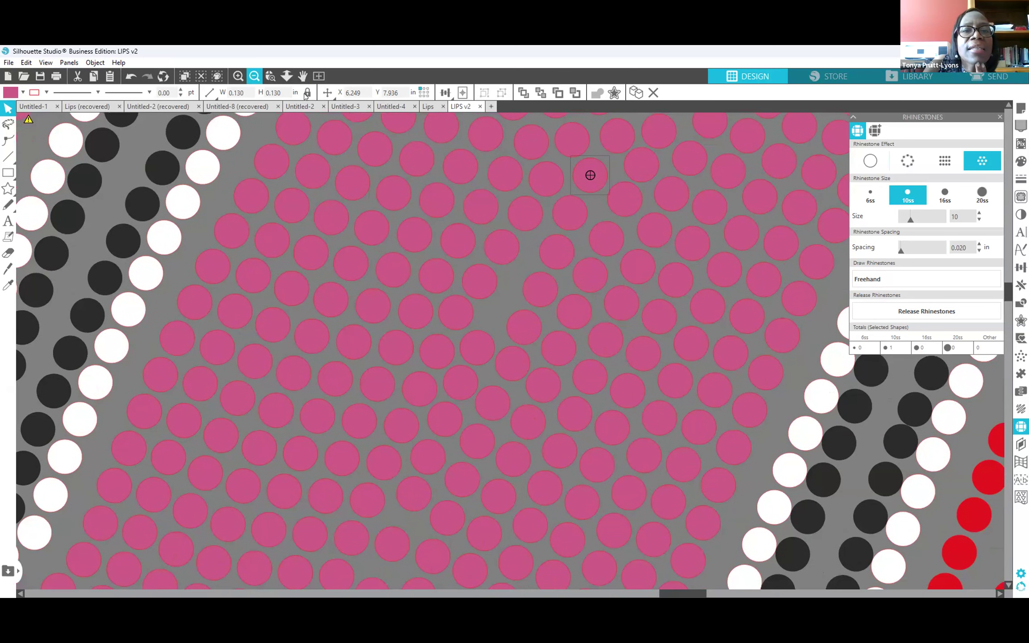
pyautogui.click(255, 76)
pyautogui.click(254, 77)
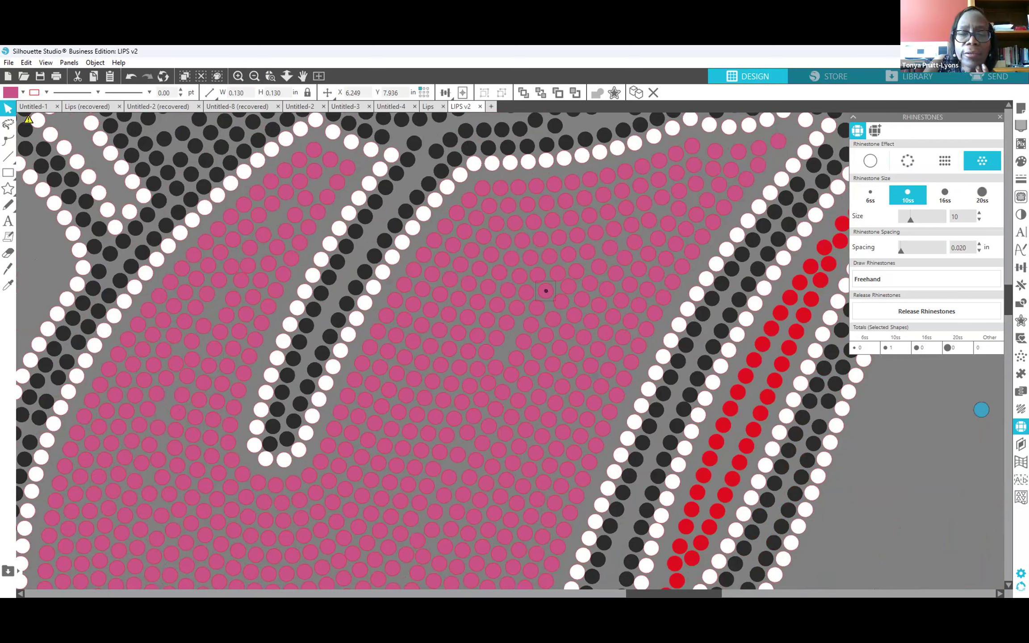
# Nudge the last pink rhinestone at the tongue's upper right tip left and down, to X 8.196, Y 6.697 in.
pyautogui.moveTo(656, 589); pyautogui.dragTo(681, 589)
pyautogui.scroll(5, 637, 171)
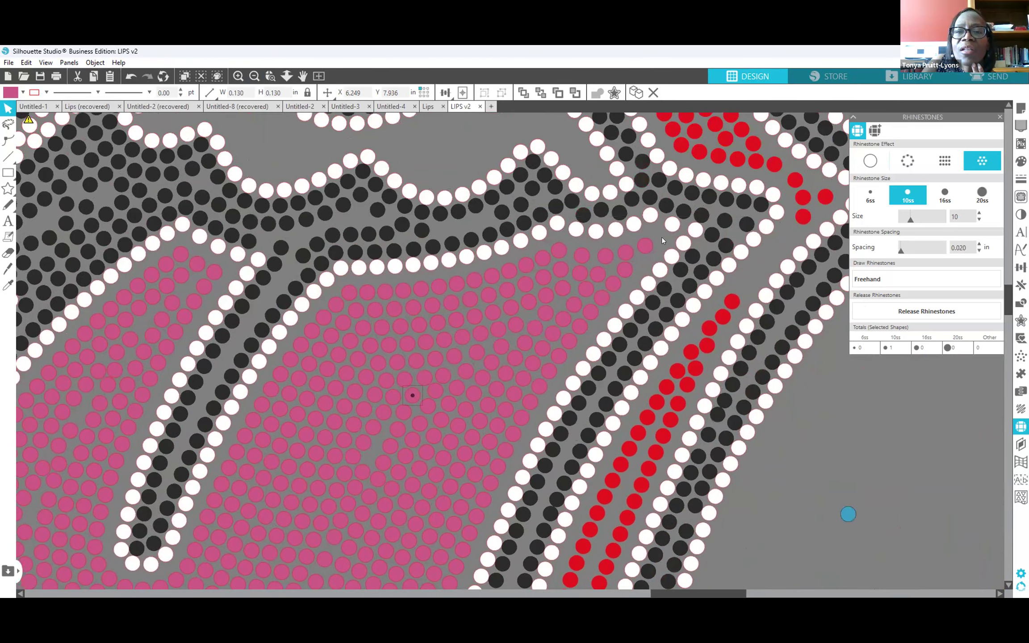
pyautogui.click(644, 249)
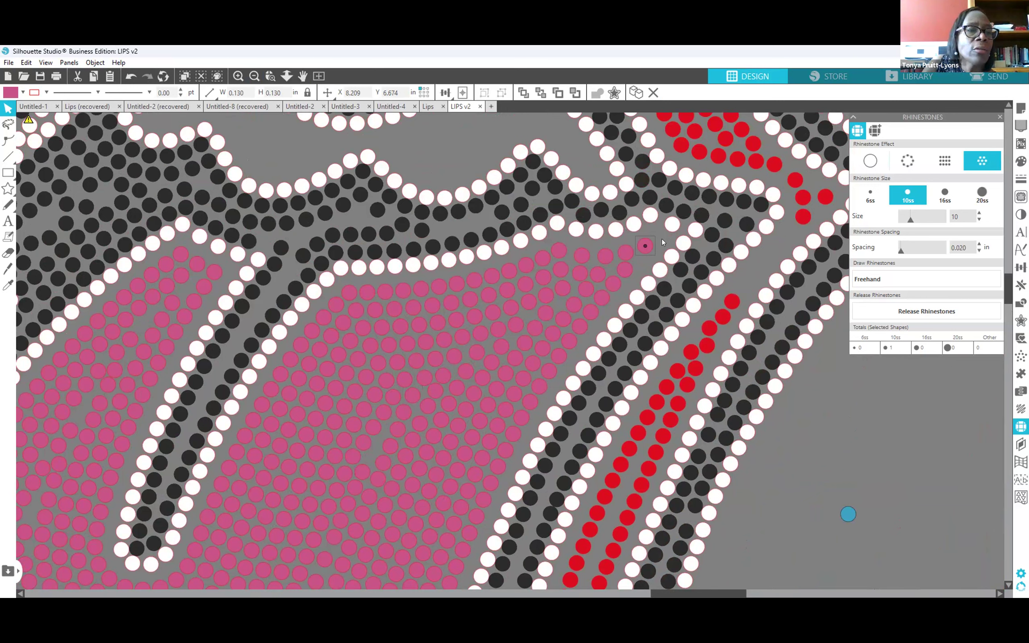
pyautogui.press('Left')
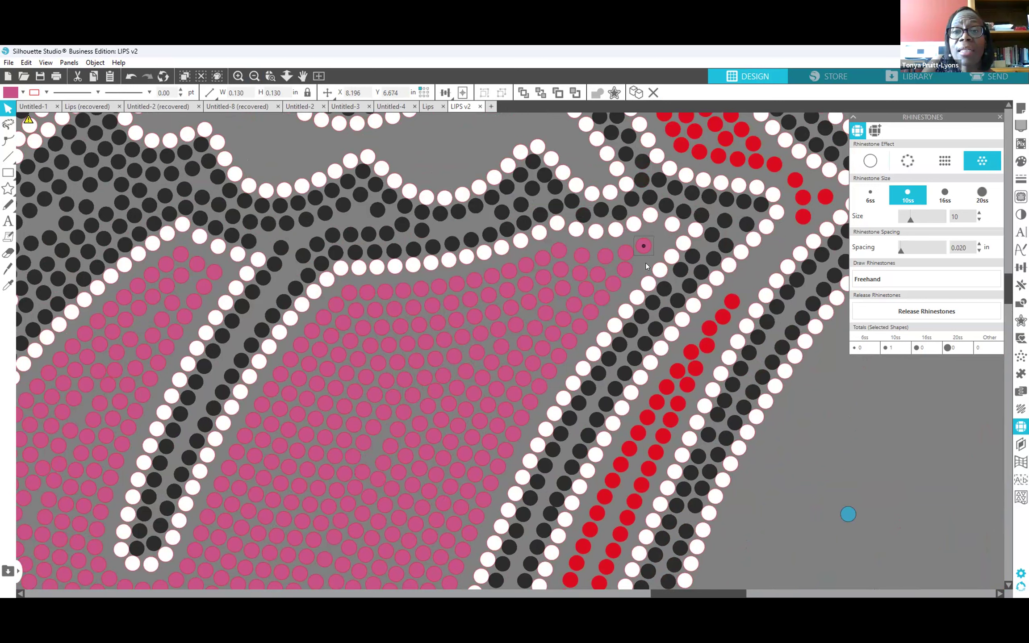
pyautogui.press('Down')
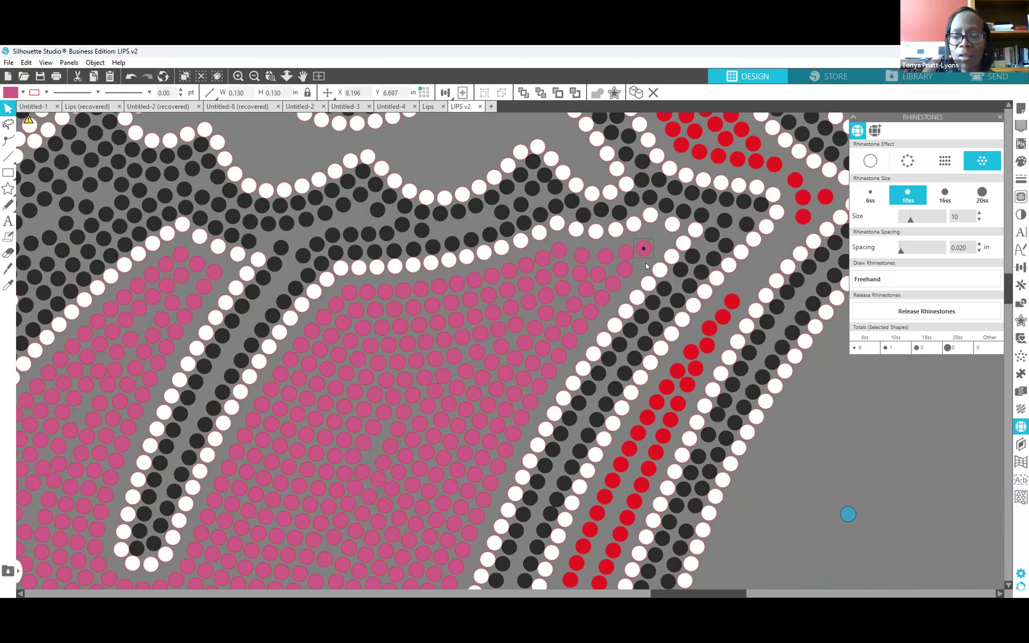
pyautogui.click(860, 425)
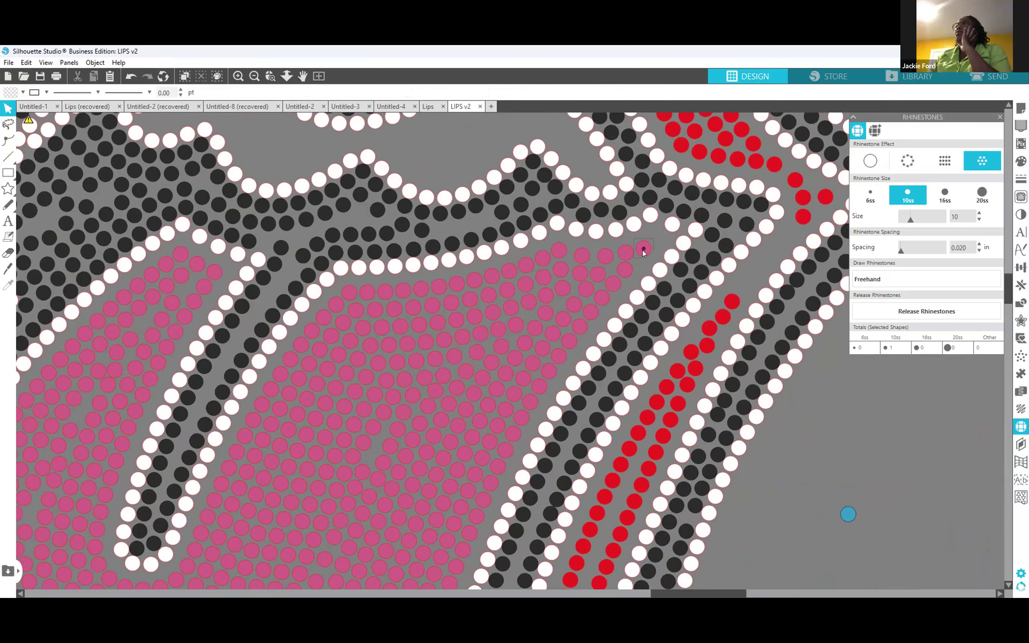
# Copy the tip rhinestone into the tongue's upper right corner and park a spare copy outside the design at X 10.061, Y 8.364 in.
pyautogui.click(643, 251)
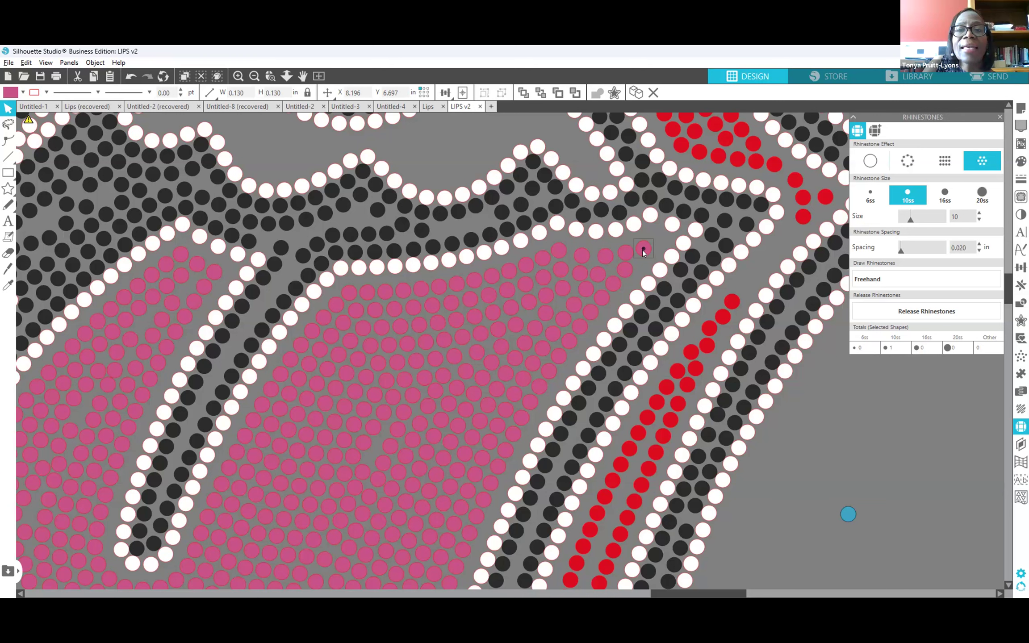
pyautogui.moveTo(653, 248); pyautogui.dragTo(666, 246)
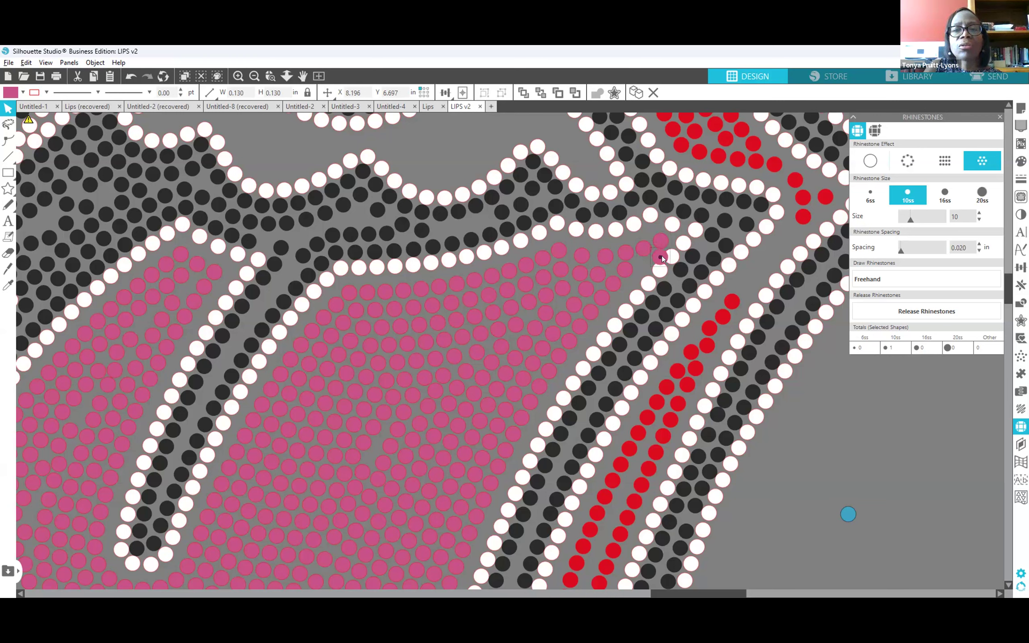
pyautogui.moveTo(657, 274); pyautogui.dragTo(869, 451)
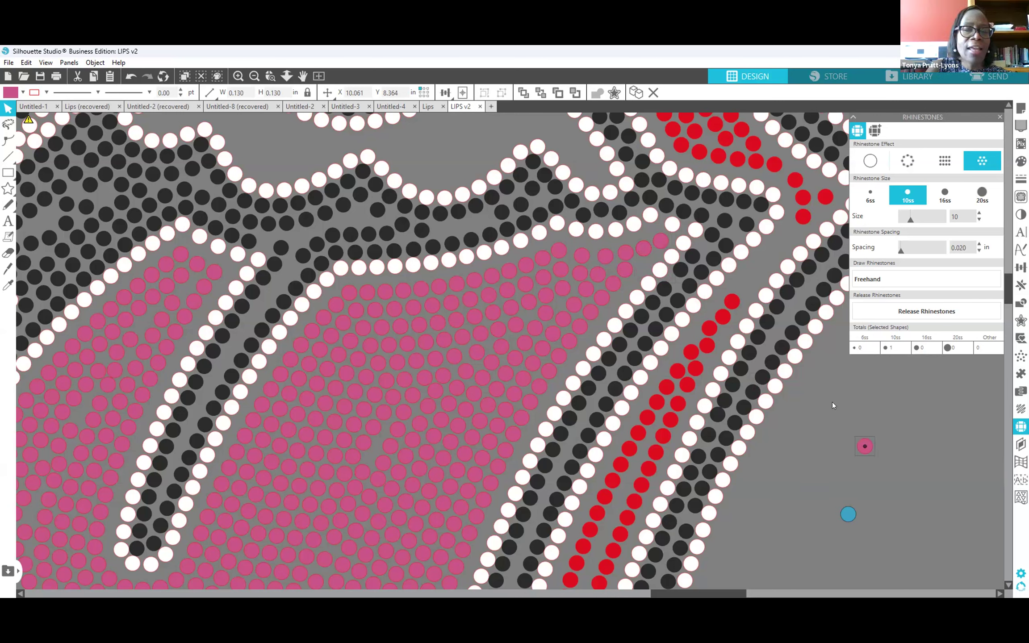
pyautogui.rightClick(816, 408)
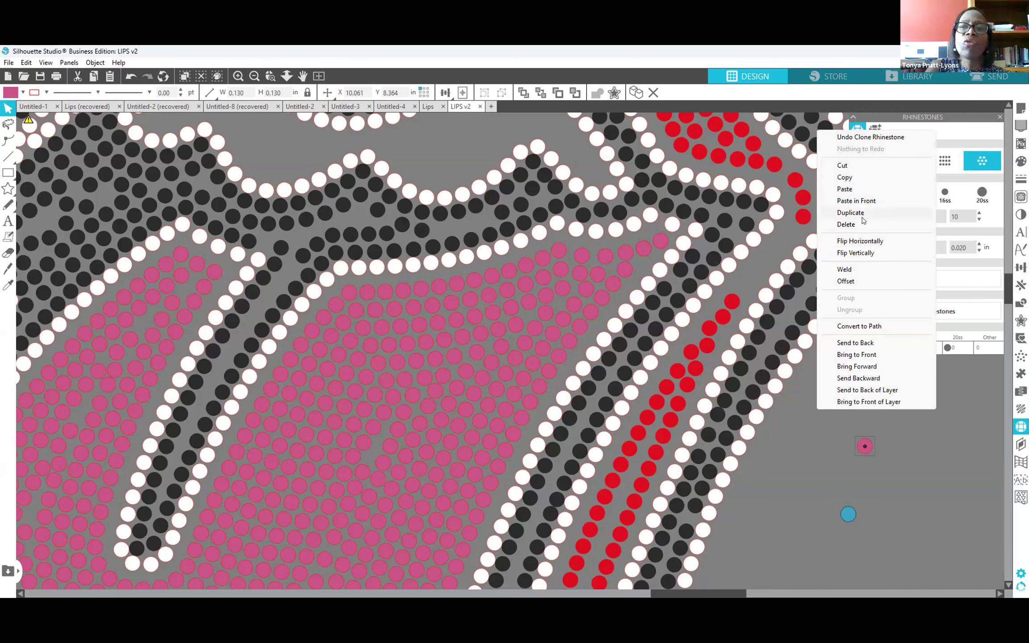
pyautogui.click(790, 453)
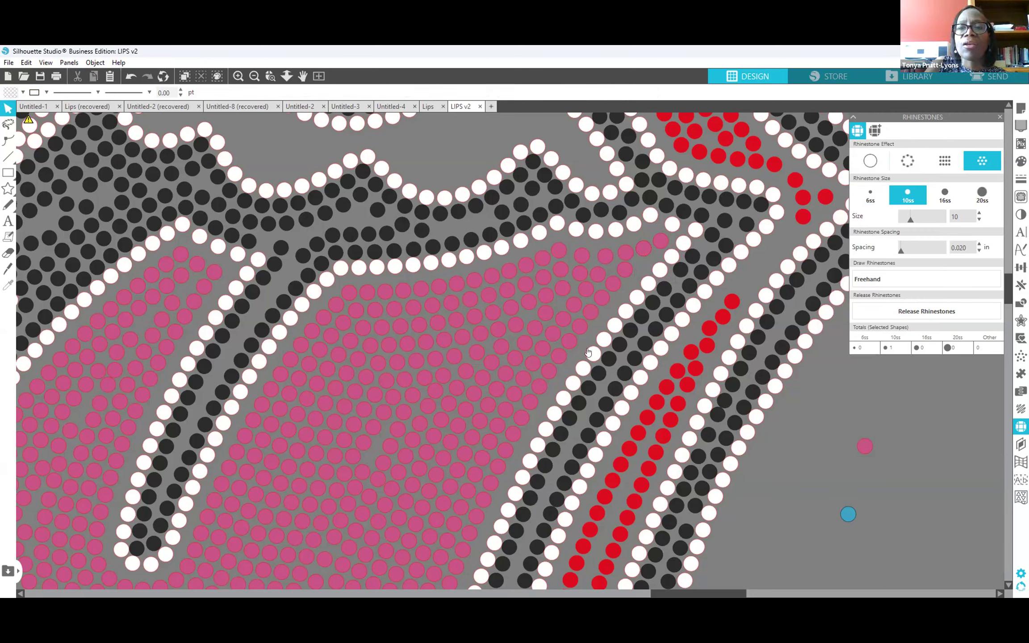
# Nudge the crowded pink rhinestone in the middle of the tongue's left lobe left and down, to X 3.678, Y 7.864 in.
pyautogui.moveTo(720, 594); pyautogui.dragTo(688, 590)
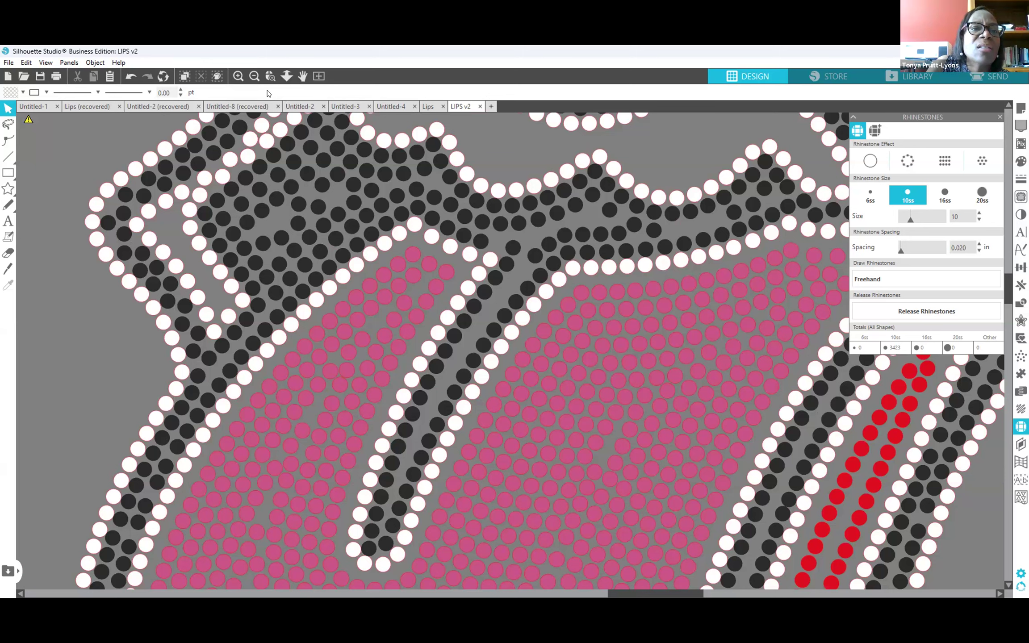
pyautogui.click(238, 76)
pyautogui.click(238, 76)
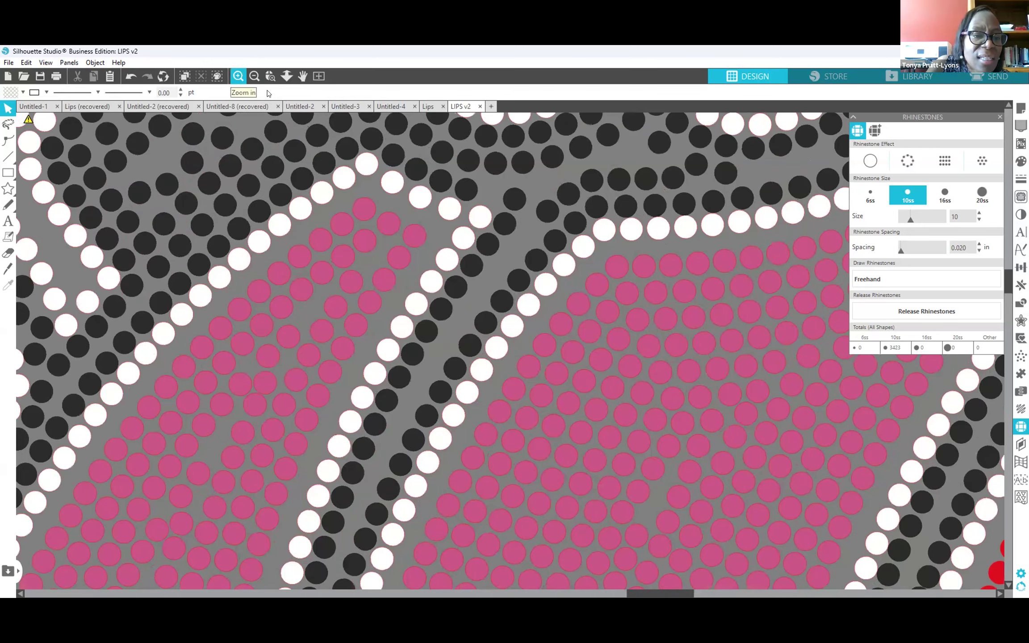
pyautogui.click(238, 76)
pyautogui.click(238, 76)
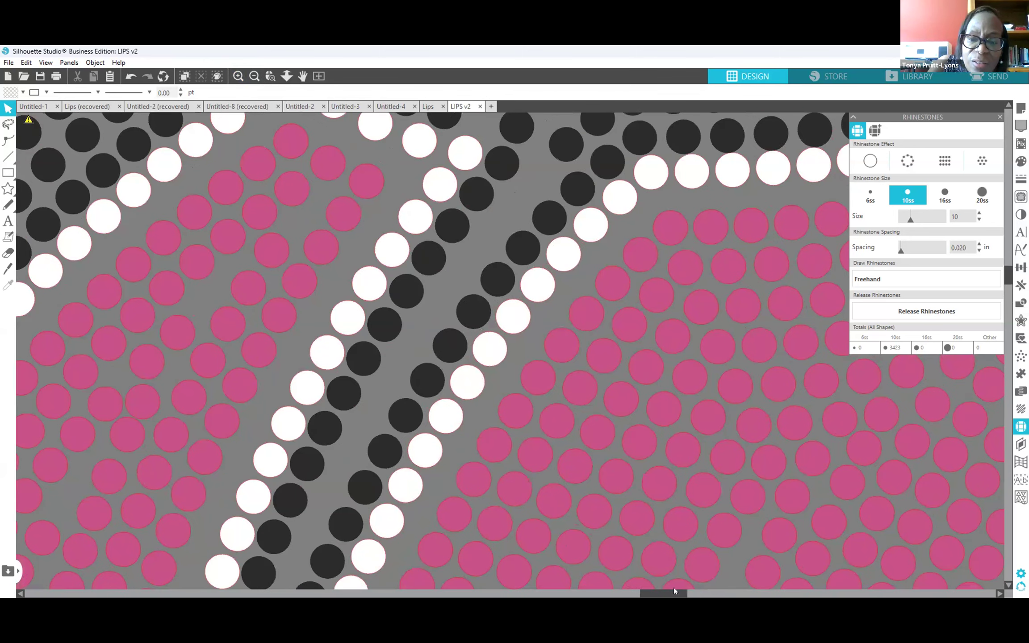
pyautogui.moveTo(674, 590); pyautogui.dragTo(655, 591)
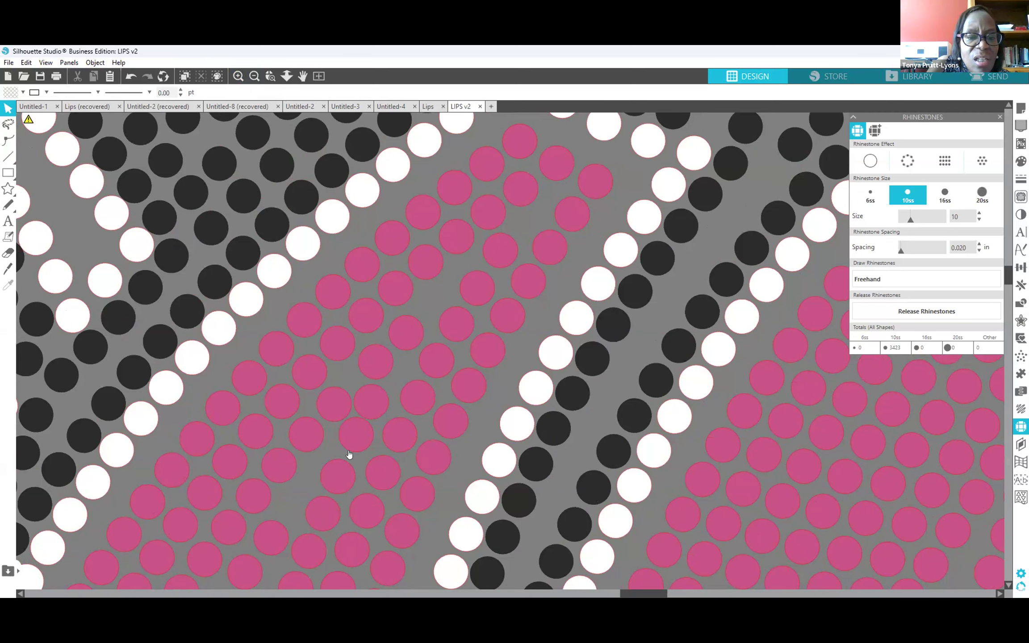
pyautogui.click(353, 436)
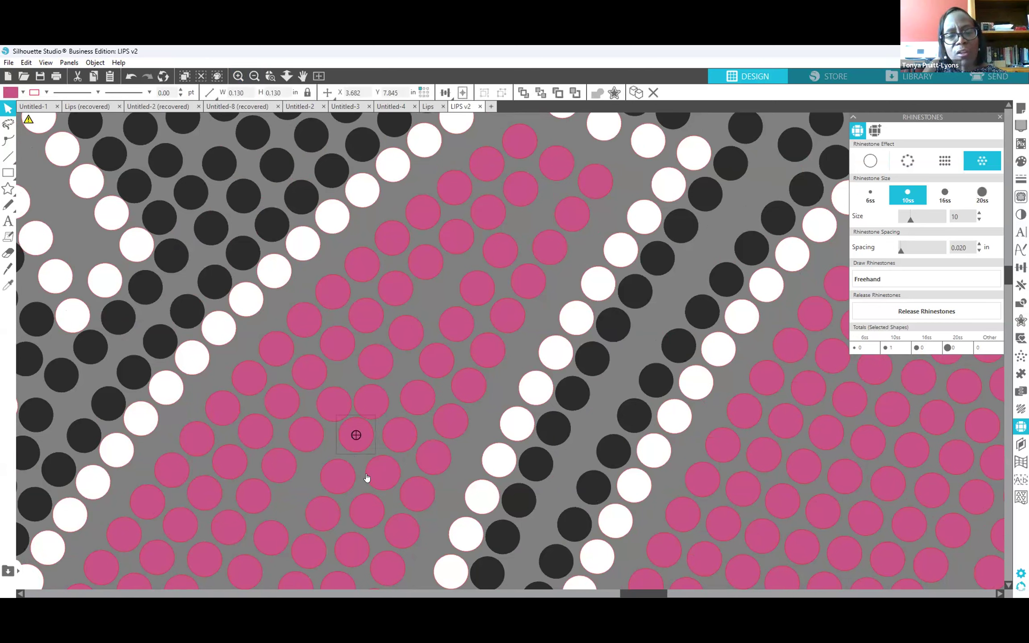
pyautogui.press('Left')
pyautogui.press('Down')
pyautogui.press('Left')
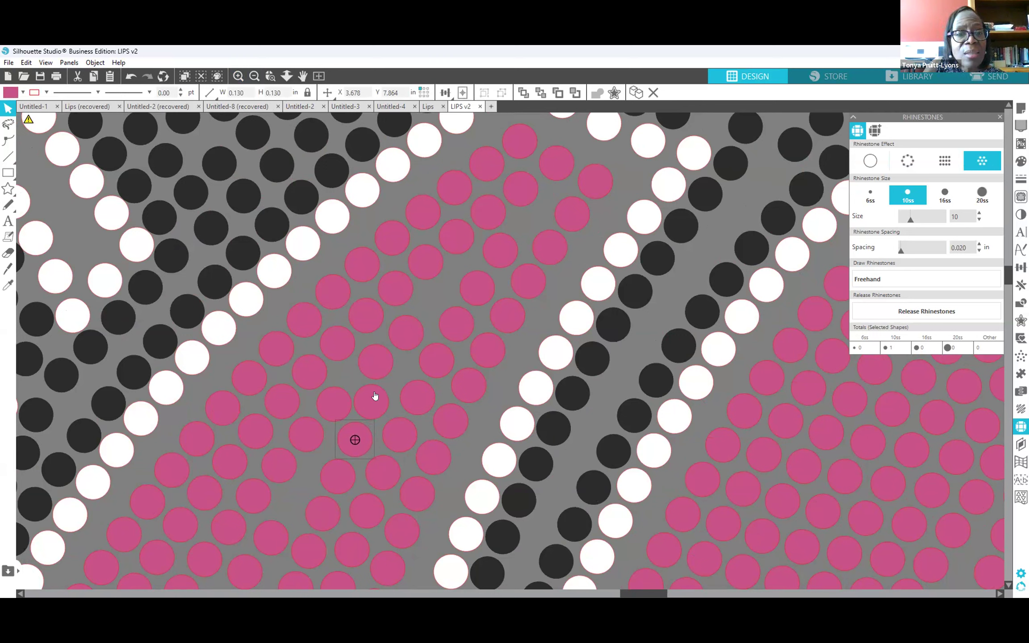
# Nudge the pink rhinestone just above it right for clearance, to X 3.757, Y 7.723 in.
pyautogui.moveTo(359, 445); pyautogui.dragTo(375, 408)
pyautogui.press('Right')
pyautogui.press('Right')
pyautogui.press('Right')
pyautogui.press('Right')
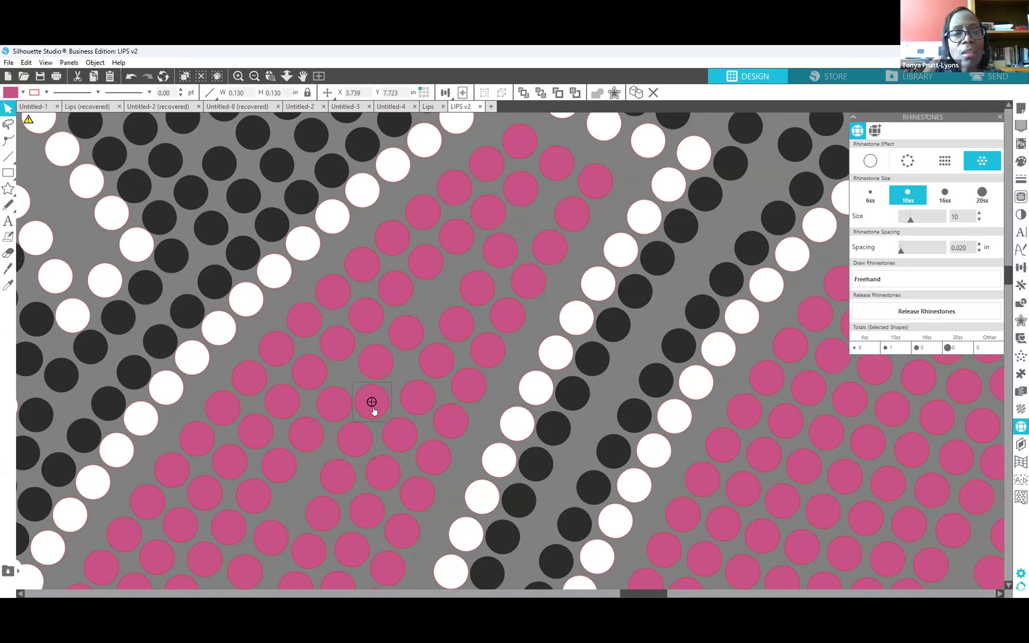
pyautogui.press('Right')
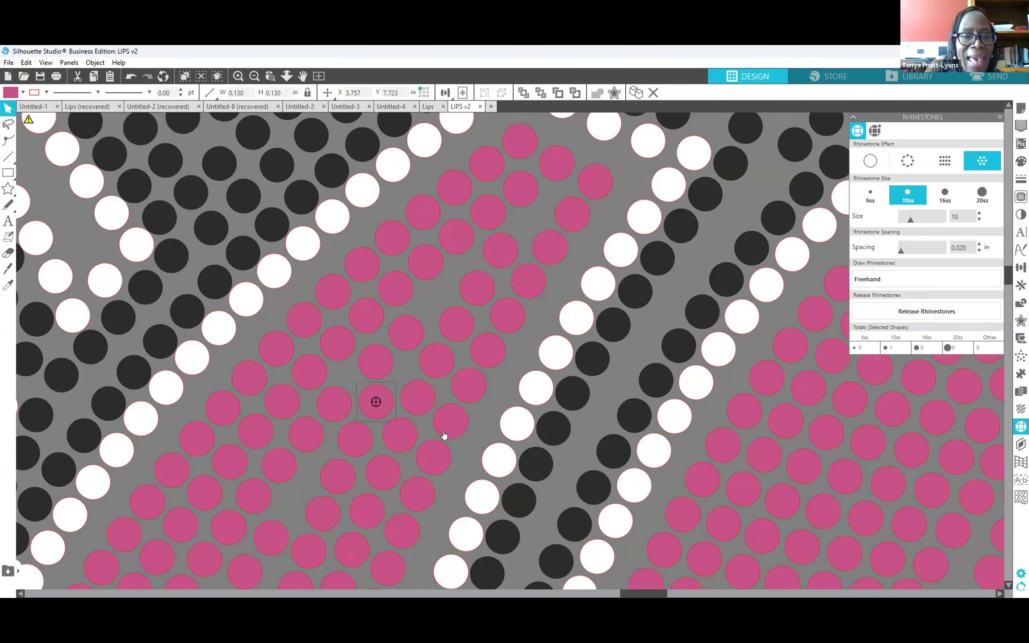
# Nudge the crowded pink rhinestone lower in the left lobe slightly up, to X 3.275, Y 8.506 in.
pyautogui.scroll(-4, 440, 435)
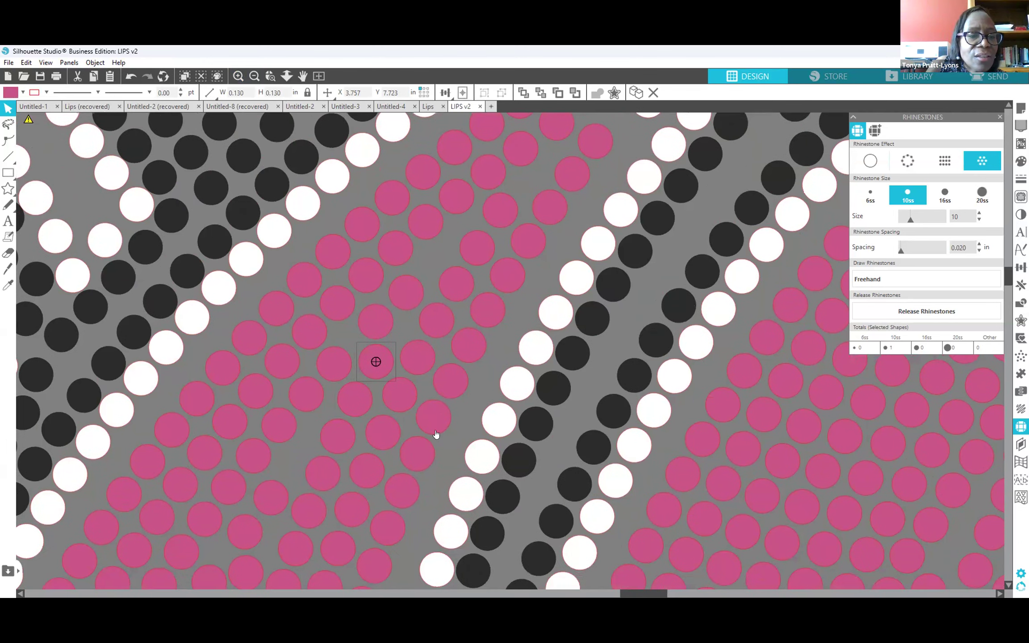
pyautogui.scroll(-3, 441, 433)
pyautogui.scroll(-10, 447, 435)
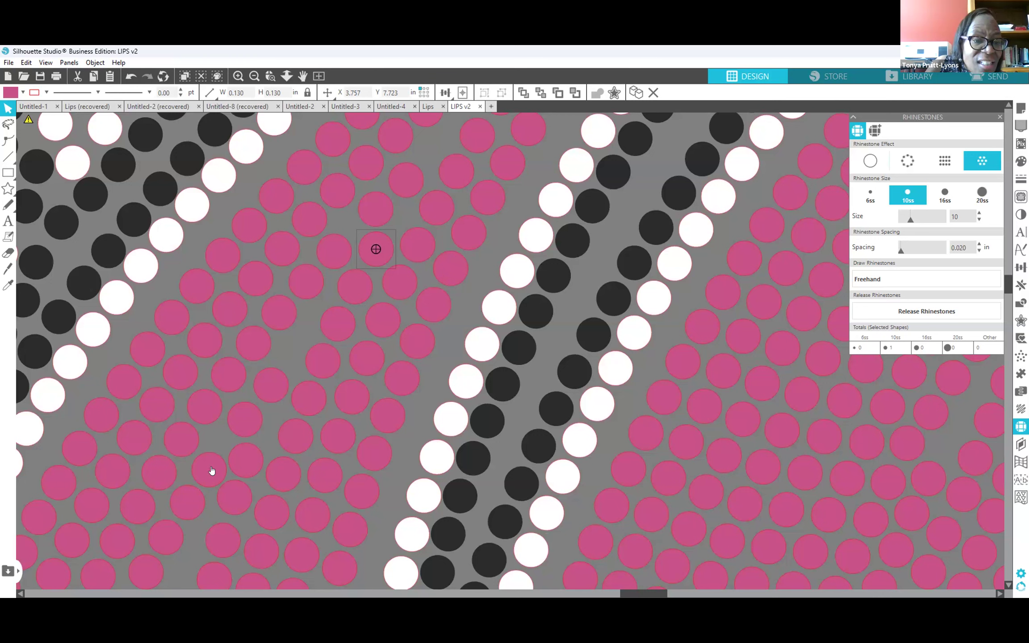
pyautogui.click(246, 460)
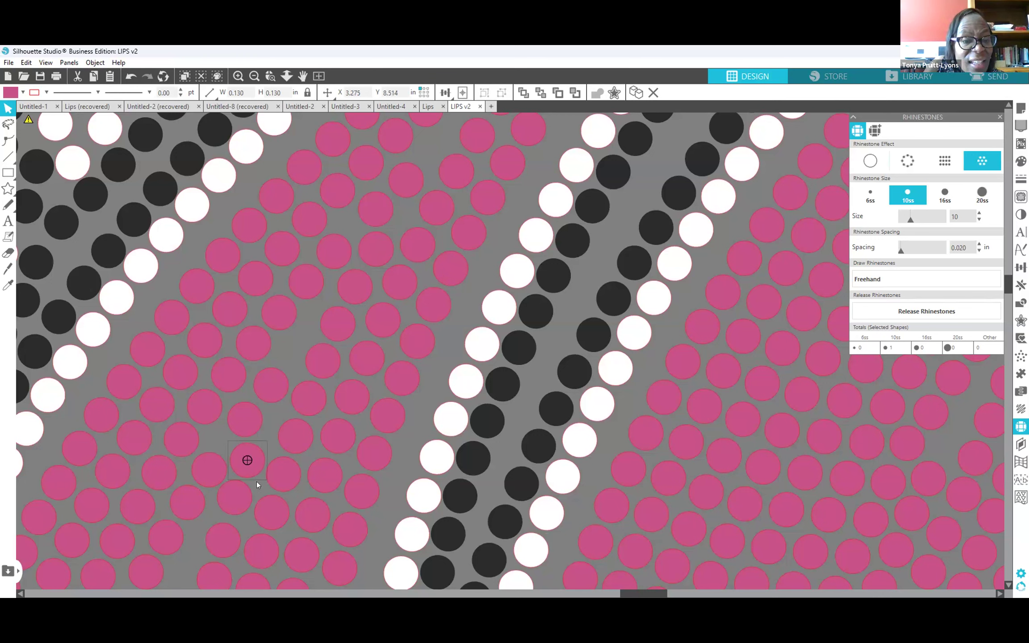
pyautogui.press('Up')
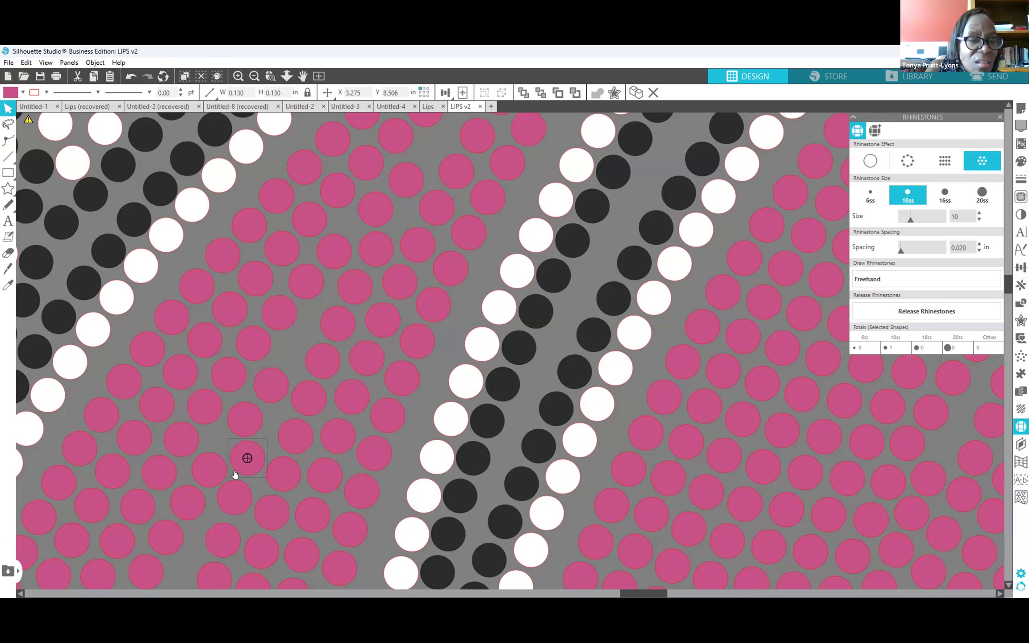
# Shift a pink rhinestone in the upper left lobe left and up, and its upper right neighbour down to about X 4.081, Y 7.281 in.
pyautogui.scroll(-5, 307, 498)
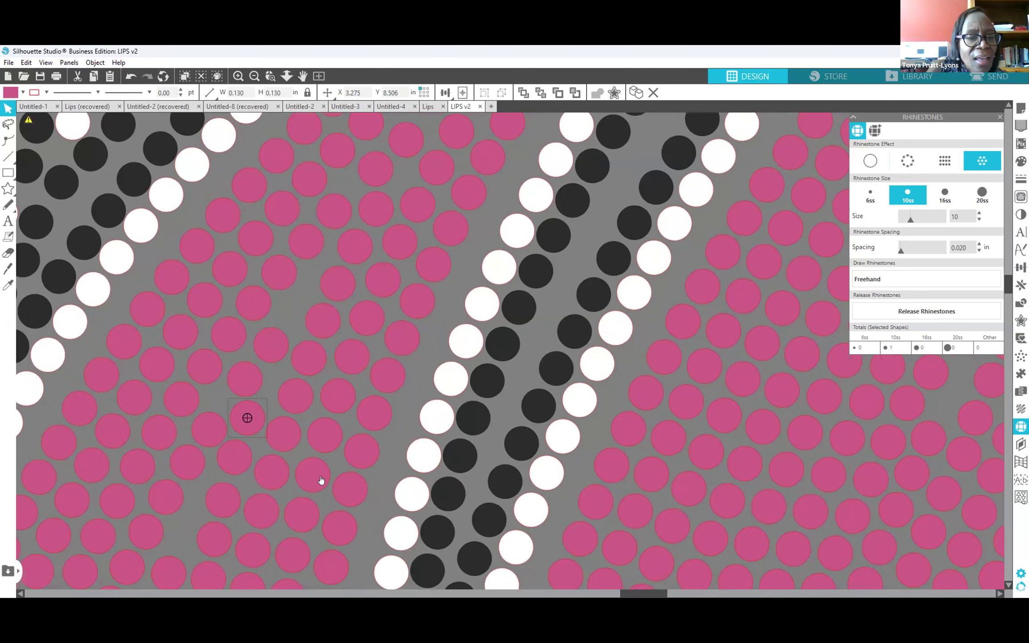
pyautogui.scroll(-2, 436, 359)
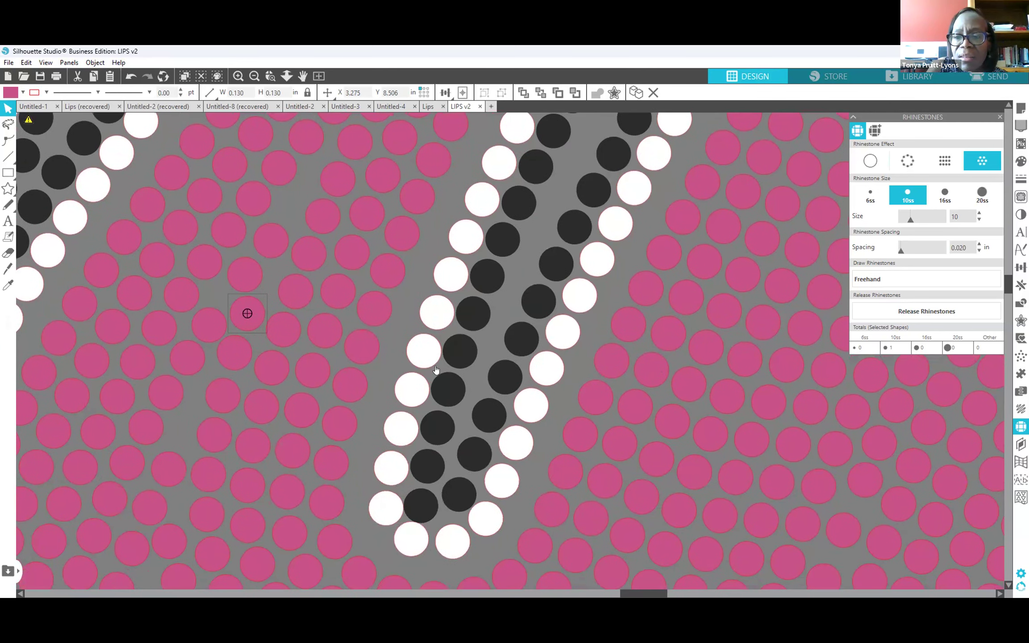
pyautogui.moveTo(1005, 298)
pyautogui.mouseDown()
pyautogui.moveTo(1007, 355)
pyautogui.moveTo(996, 268)
pyautogui.moveTo(999, 279)
pyautogui.mouseUp()
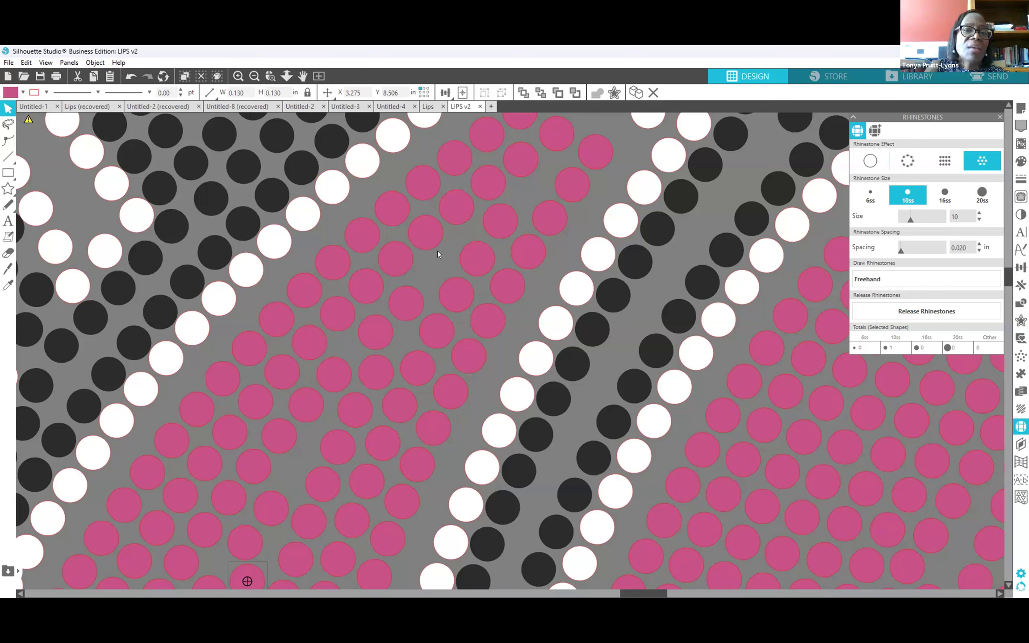
pyautogui.moveTo(473, 257); pyautogui.dragTo(458, 251)
pyautogui.click(497, 234)
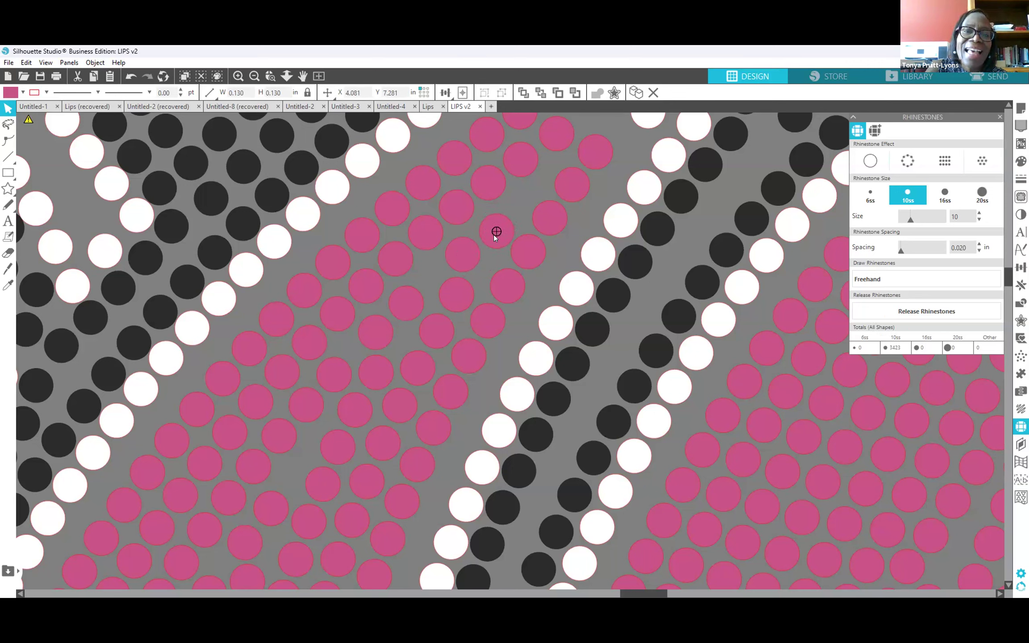
# Nudge a pink rhinestone near the left lobe's top slightly up and try a duplicate in the gap below it, at X 4.321, Y 7.034 in.
pyautogui.click(525, 161)
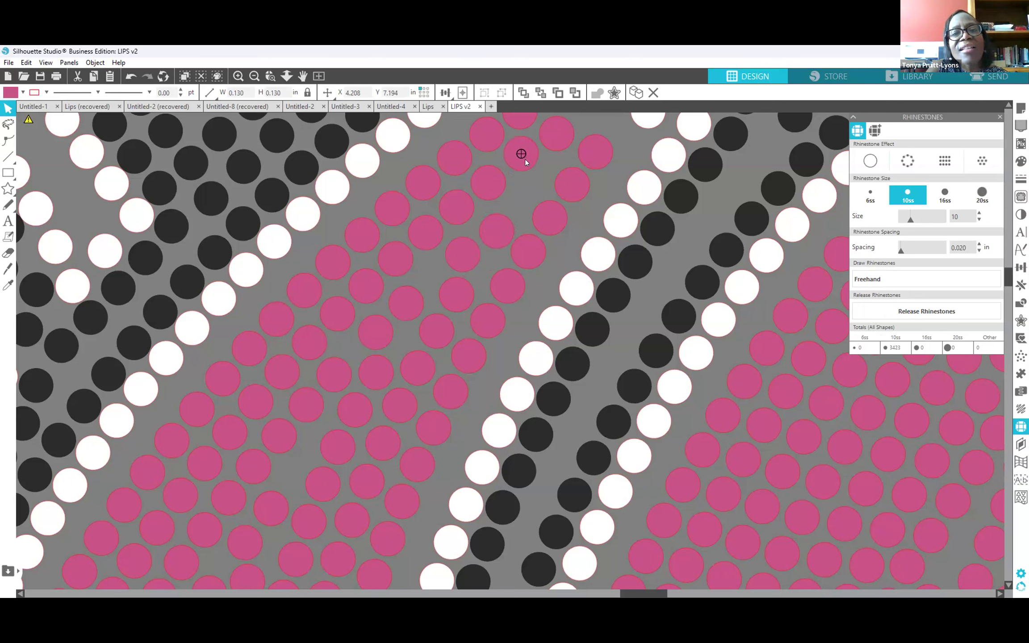
pyautogui.click(508, 177)
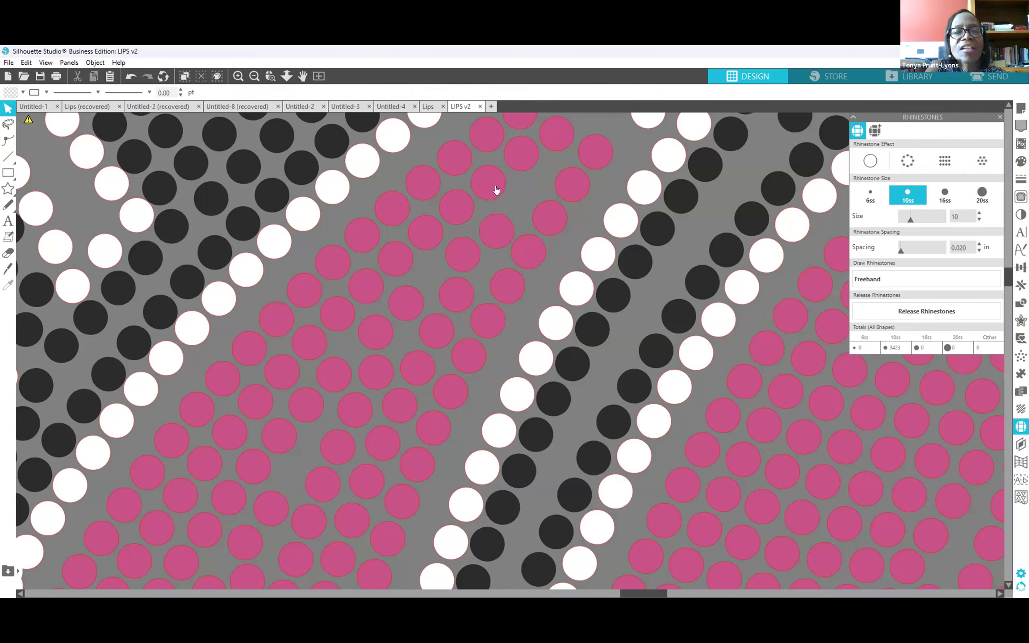
pyautogui.click(492, 187)
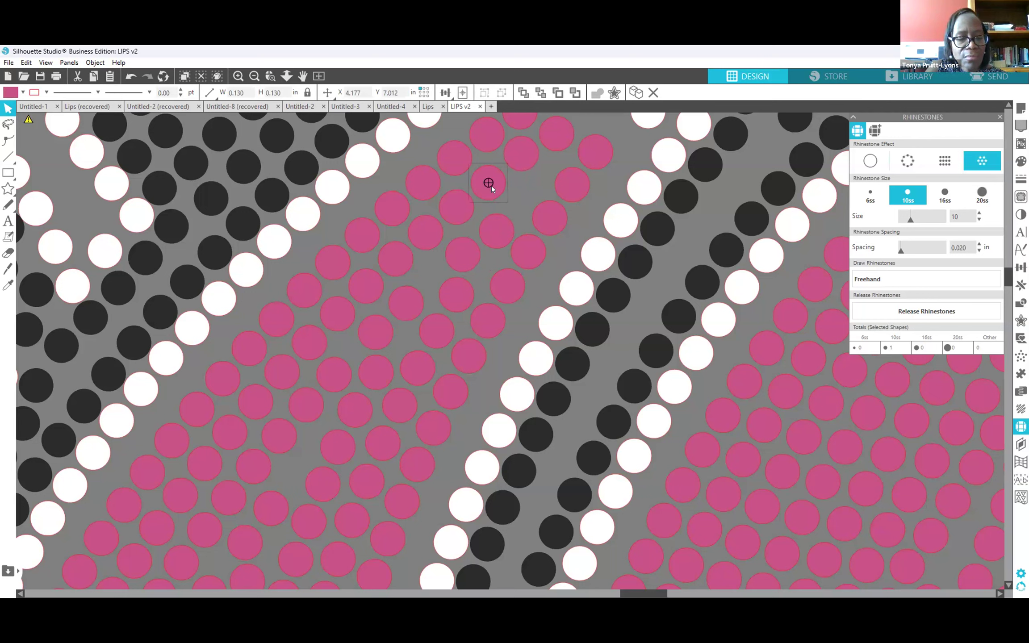
pyautogui.moveTo(491, 189); pyautogui.dragTo(515, 193)
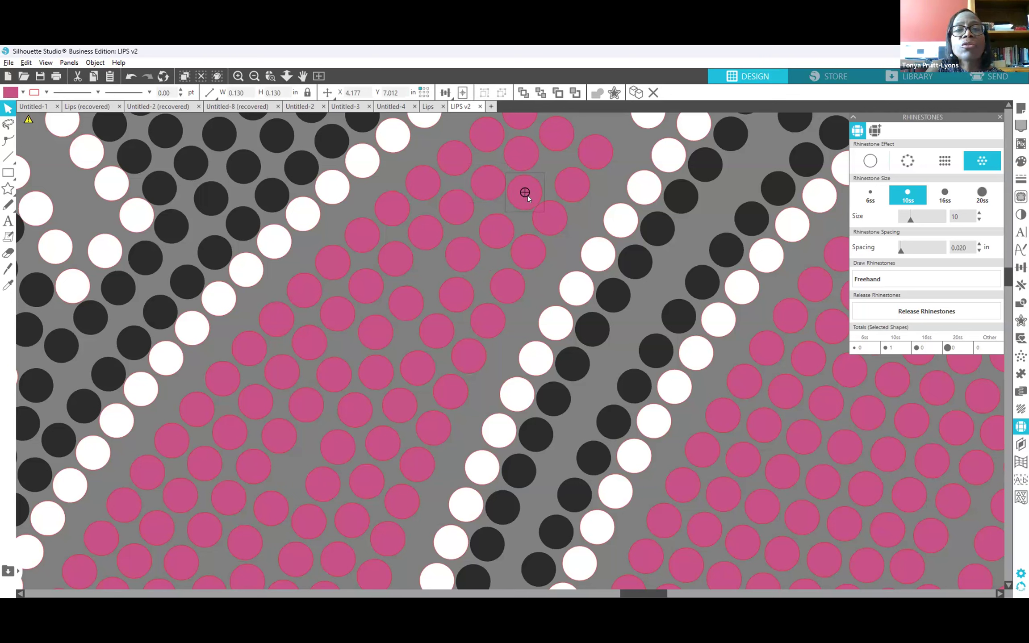
pyautogui.moveTo(526, 194); pyautogui.dragTo(524, 192)
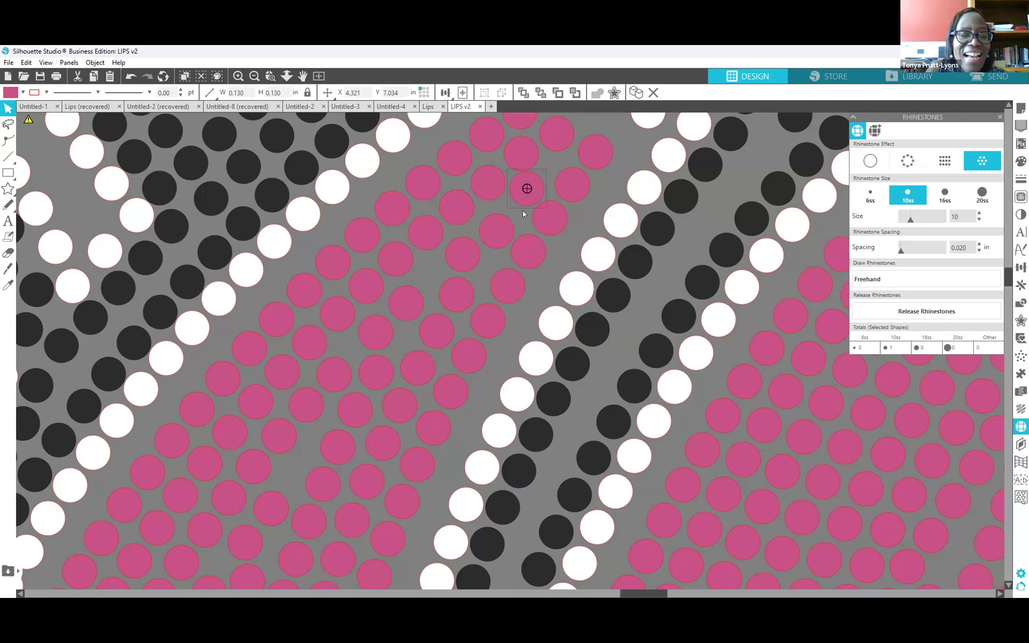
pyautogui.press('Delete')
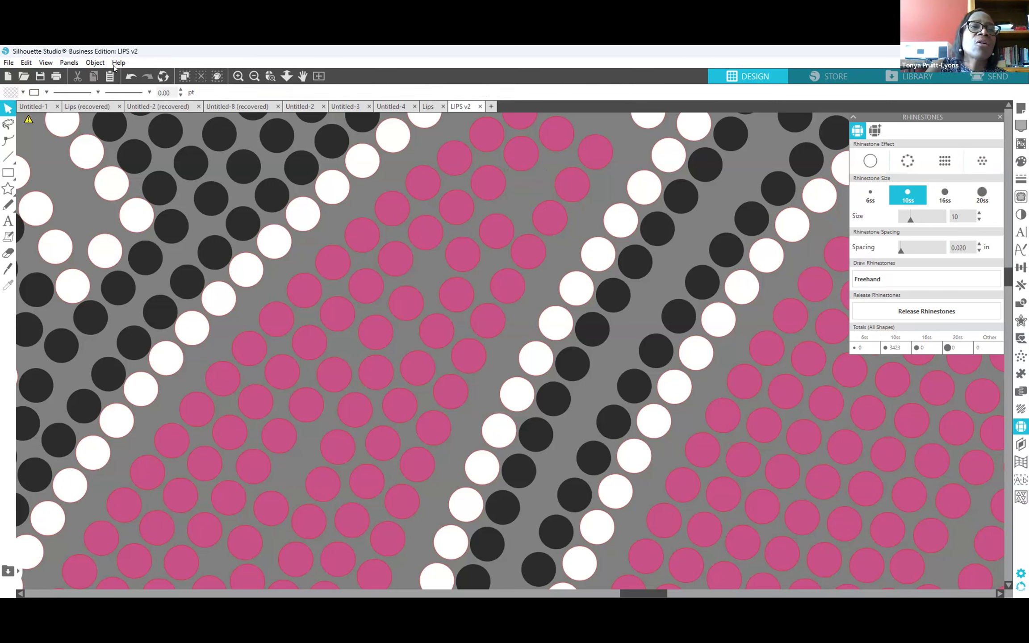
# Undo the recent rhinestone moves and duplication in the tongue's upper left lobe.
pyautogui.click(130, 76)
pyautogui.click(128, 77)
pyautogui.click(127, 78)
pyautogui.click(127, 78)
pyautogui.click(127, 77)
pyautogui.click(127, 77)
pyautogui.click(126, 76)
pyautogui.click(125, 76)
pyautogui.click(125, 78)
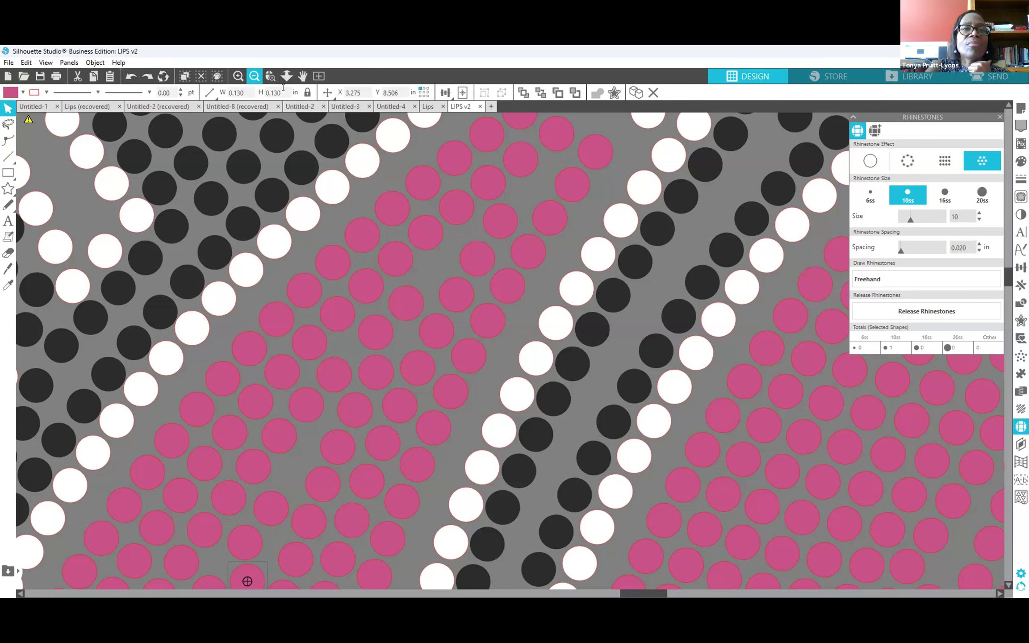
# Deselect the rhinestone and open the Select by Color options with the whole lips design in view.
pyautogui.click(255, 76)
pyautogui.click(254, 75)
pyautogui.click(254, 76)
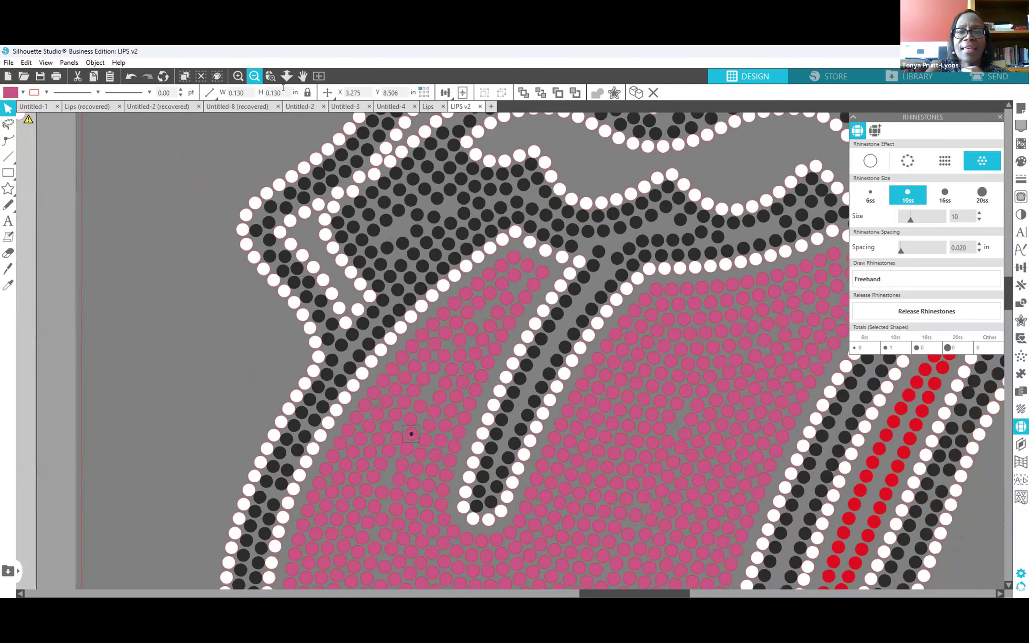
pyautogui.click(254, 76)
pyautogui.click(254, 76)
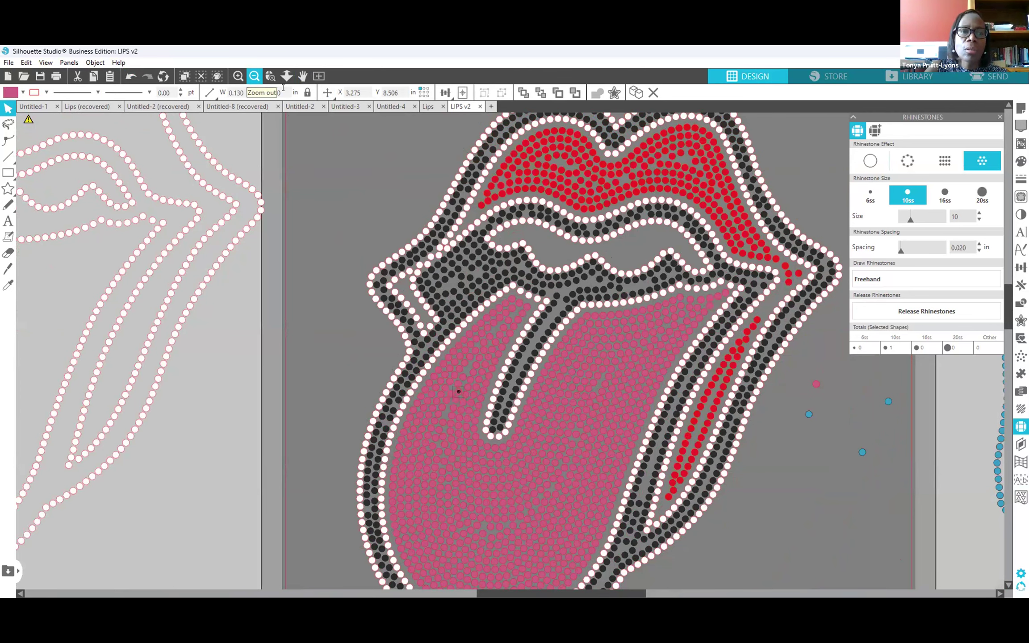
pyautogui.click(255, 76)
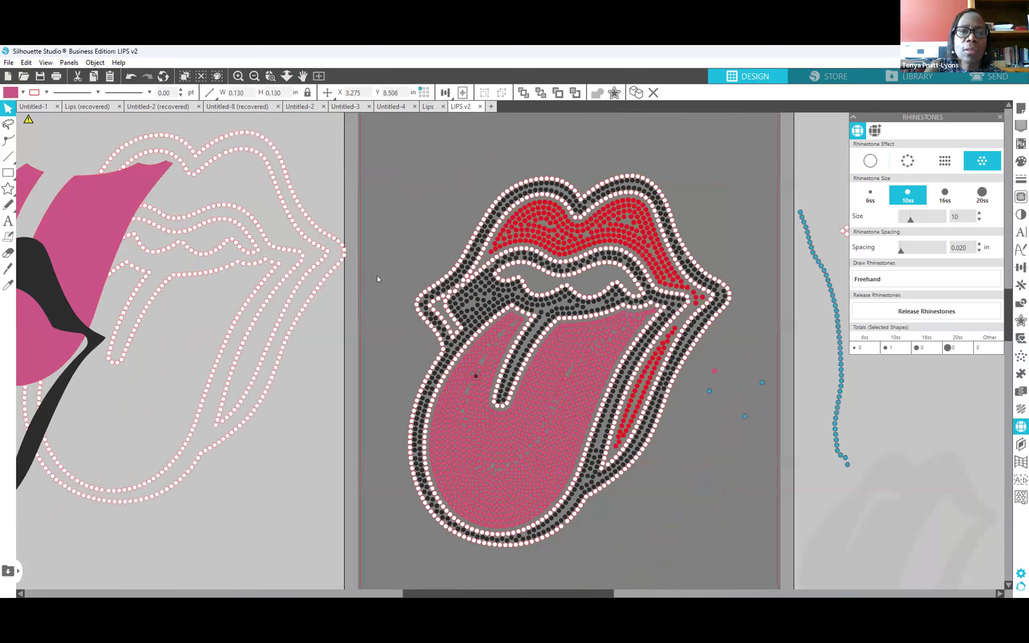
pyautogui.click(390, 225)
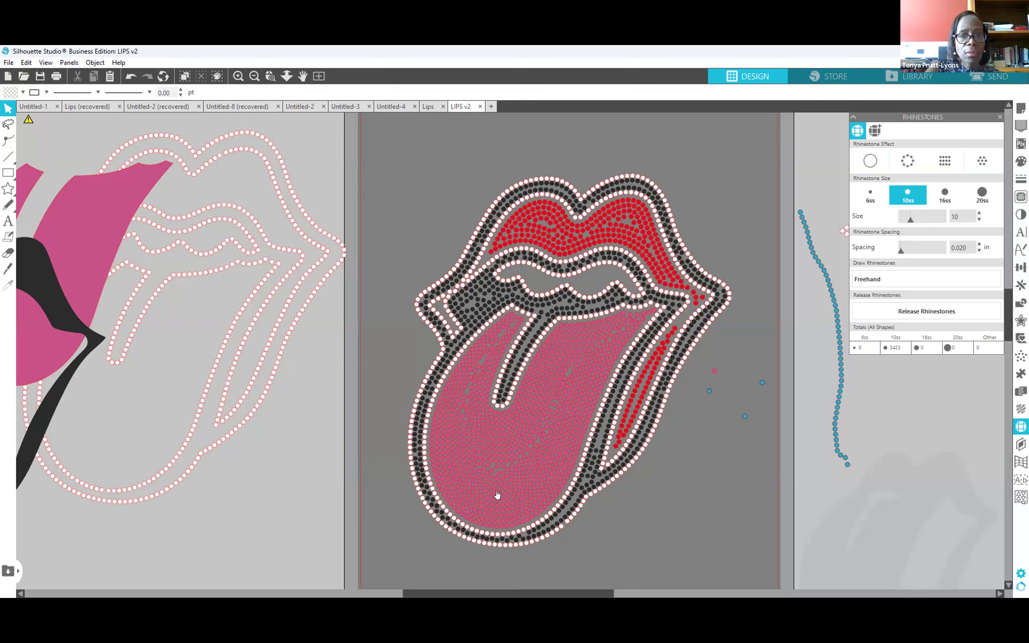
pyautogui.click(69, 63)
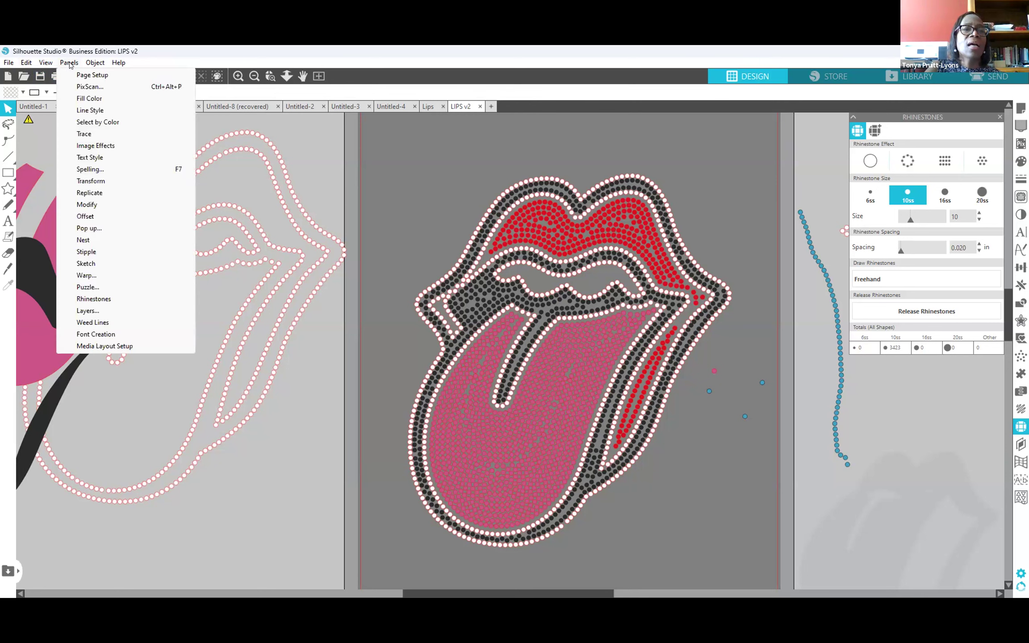
pyautogui.click(103, 123)
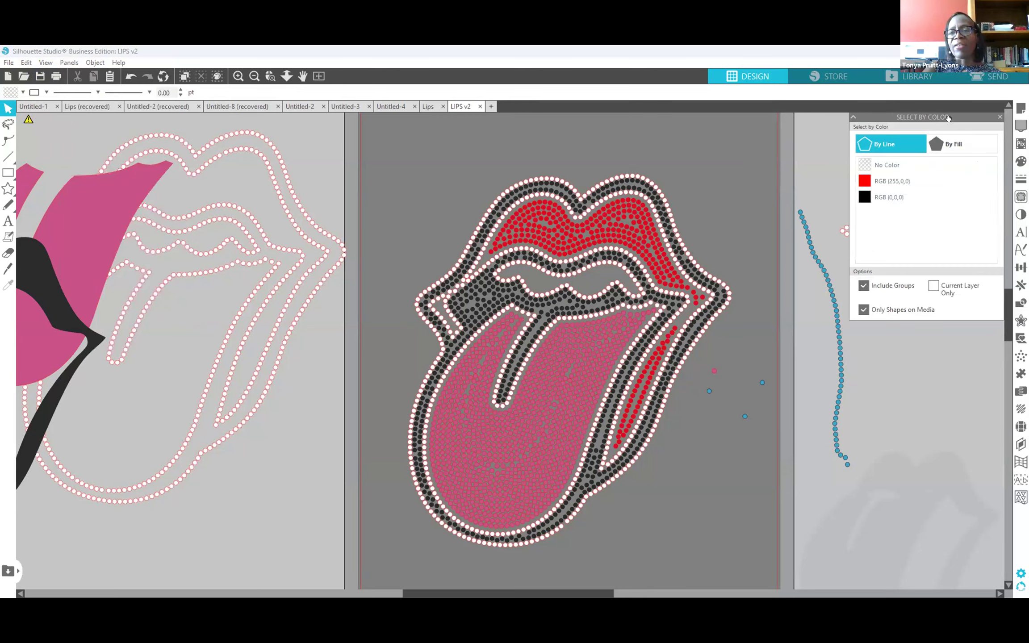
pyautogui.click(946, 145)
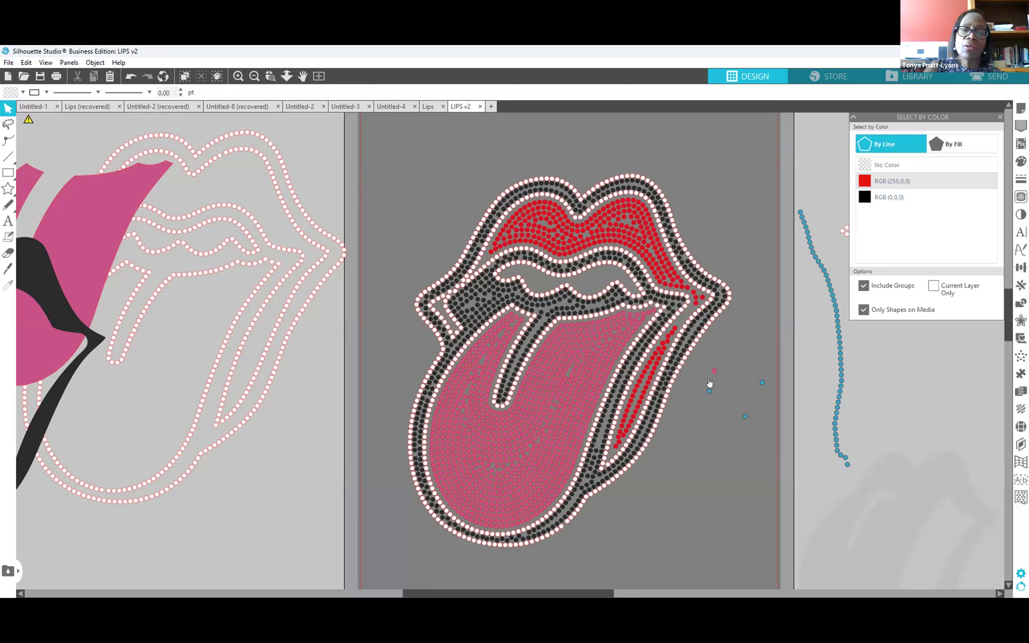
# Move the four stray blue and pink rhinestones off the page to its right and delete the rhinestone outline copy left of the page.
pyautogui.moveTo(704, 357); pyautogui.dragTo(769, 424)
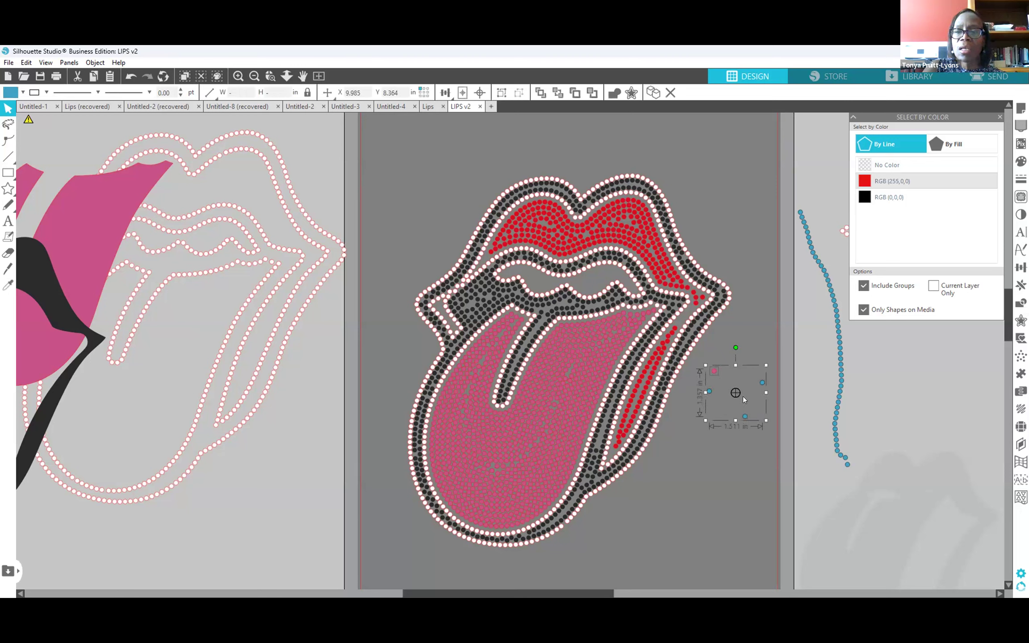
pyautogui.moveTo(799, 377); pyautogui.dragTo(720, 416)
pyautogui.click(729, 377)
pyautogui.moveTo(768, 440); pyautogui.dragTo(777, 443)
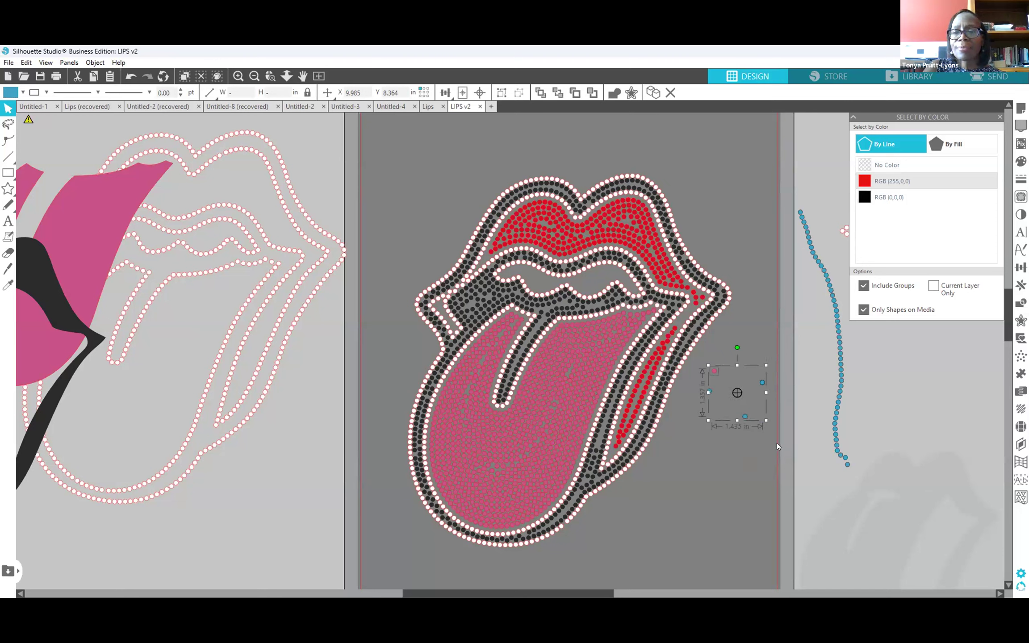
pyautogui.moveTo(759, 385); pyautogui.dragTo(975, 379)
pyautogui.moveTo(708, 392); pyautogui.dragTo(891, 408)
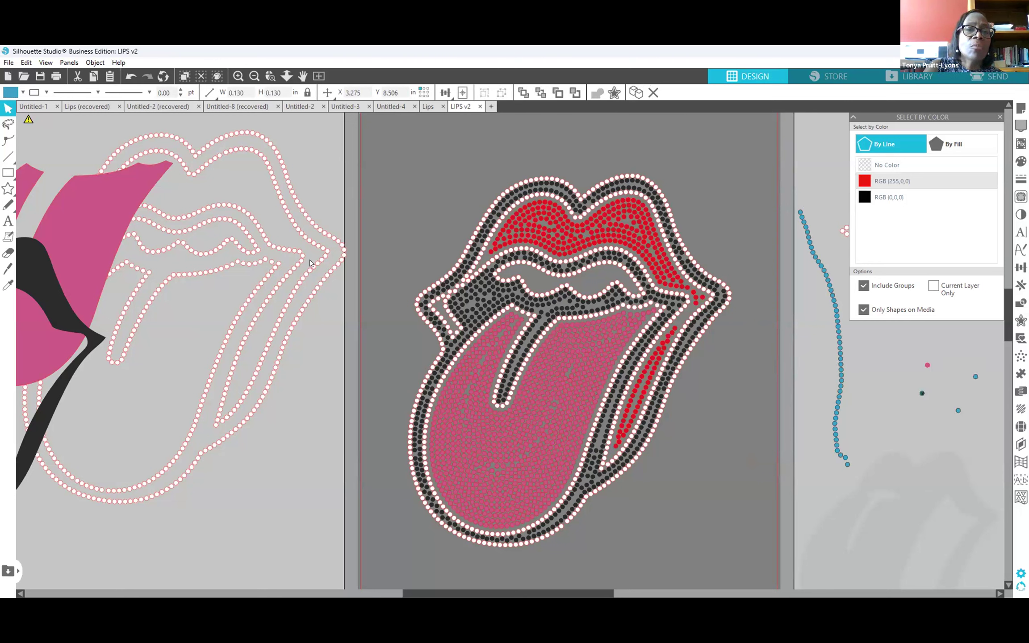
pyautogui.moveTo(315, 263); pyautogui.dragTo(289, 265)
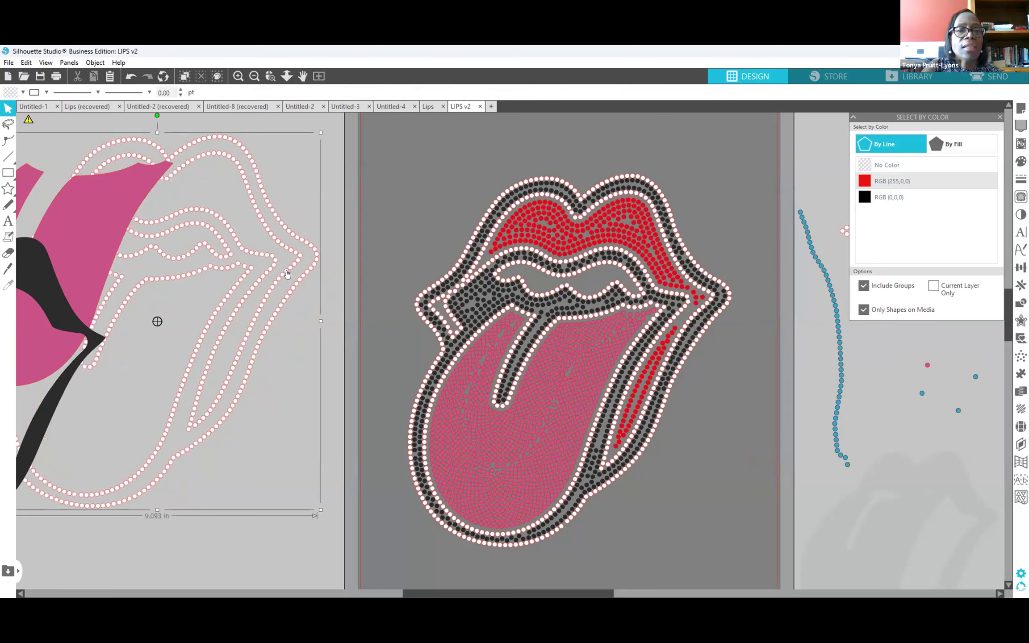
pyautogui.press('Delete')
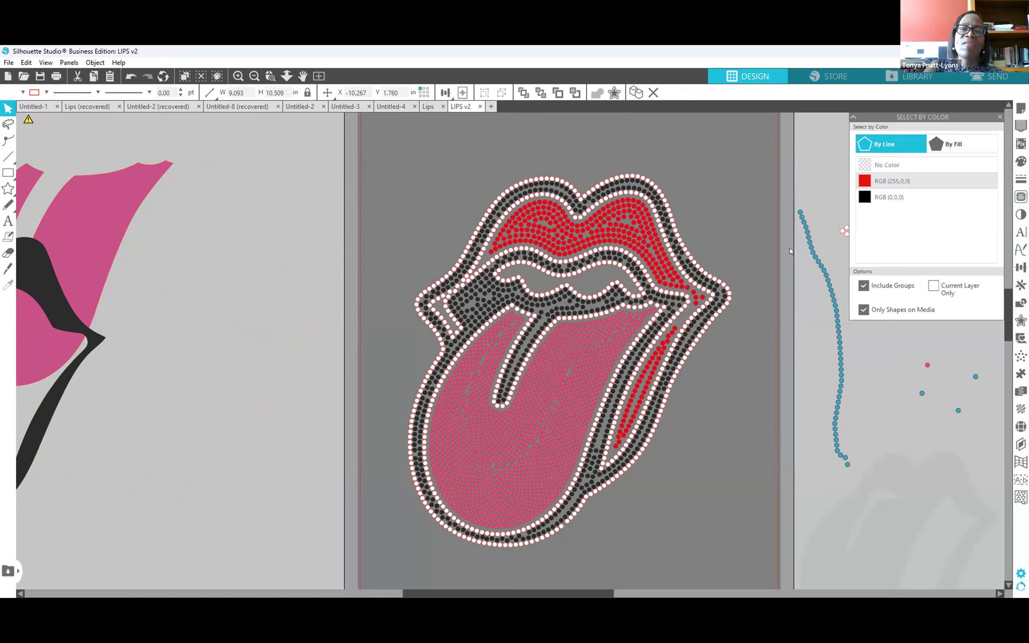
# Select all the tongue's pink rhinestones by their fill colour RGB (199,82,135) and group them.
pyautogui.scroll(3, 766, 267)
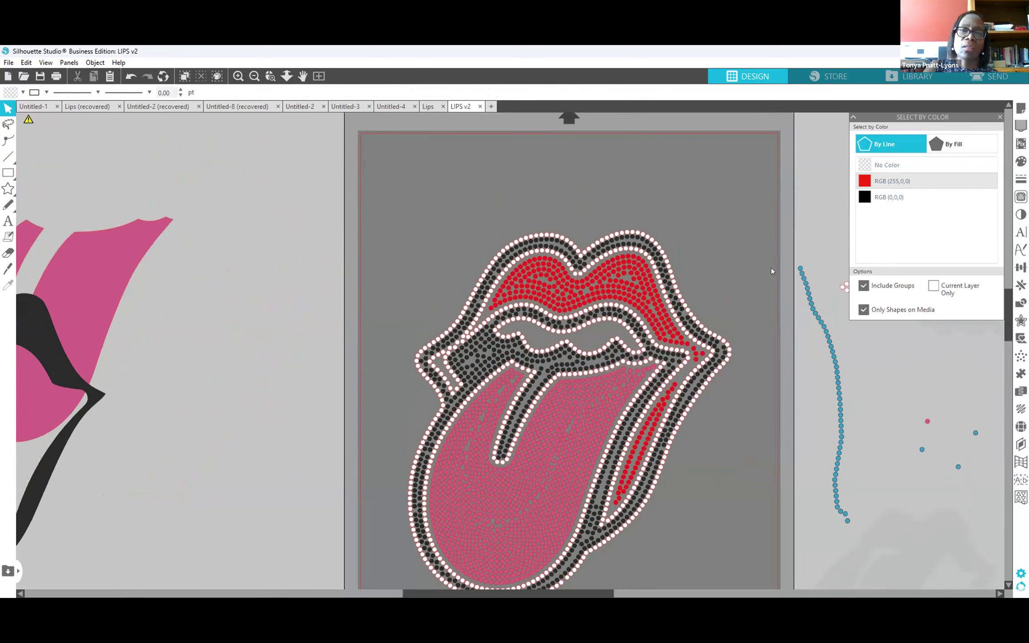
pyautogui.scroll(-3, 771, 268)
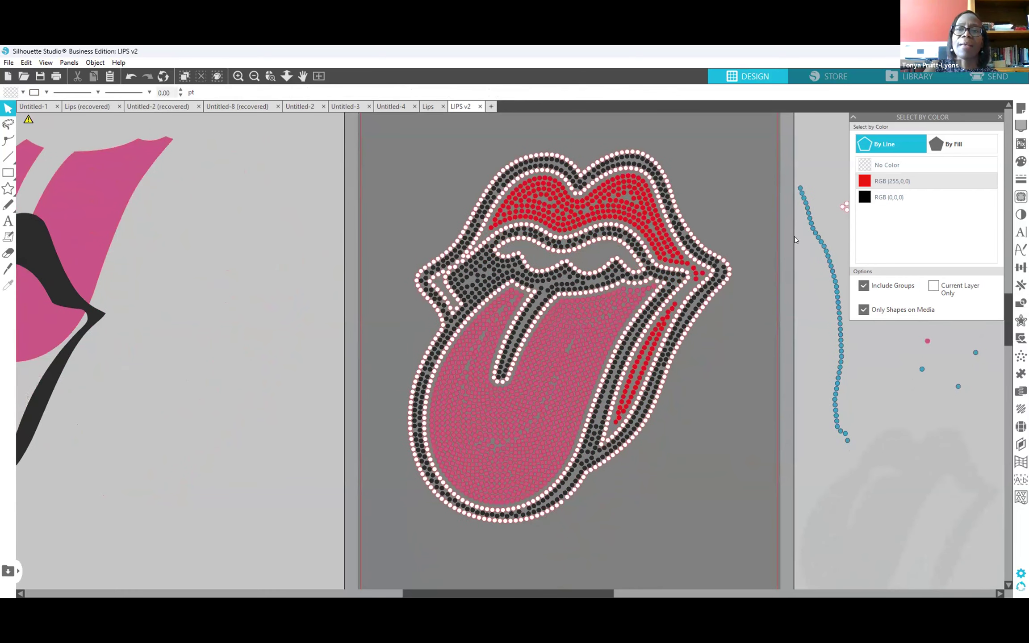
pyautogui.scroll(3, 777, 248)
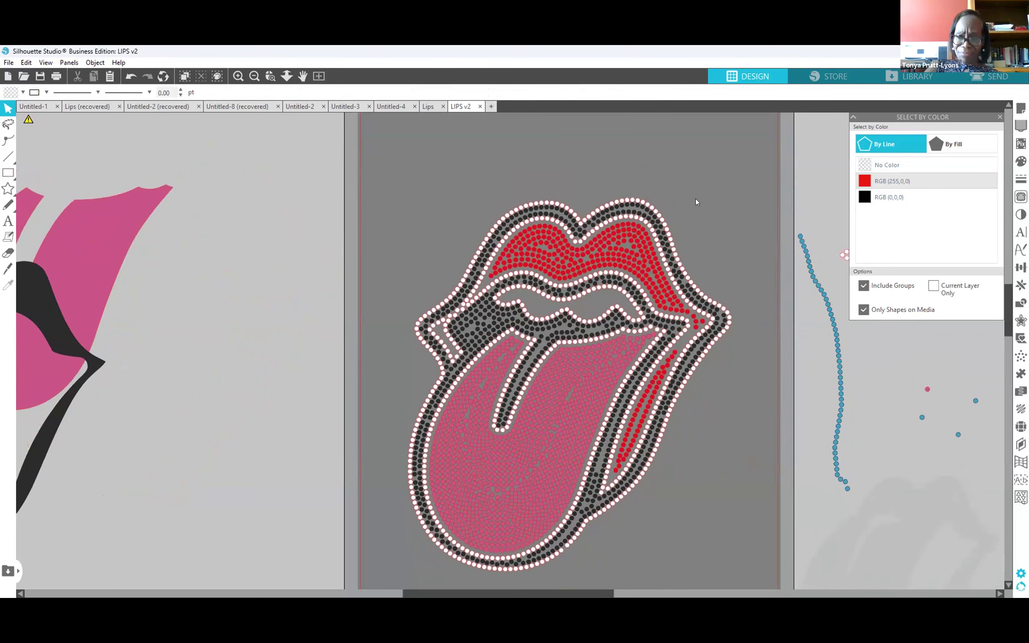
pyautogui.click(936, 146)
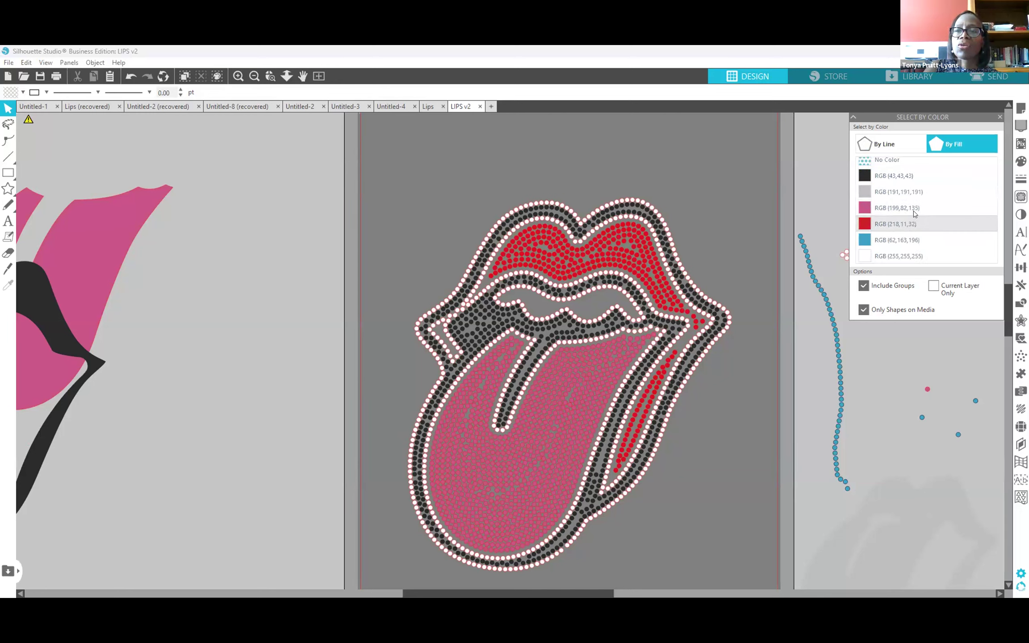
pyautogui.scroll(-1, 912, 213)
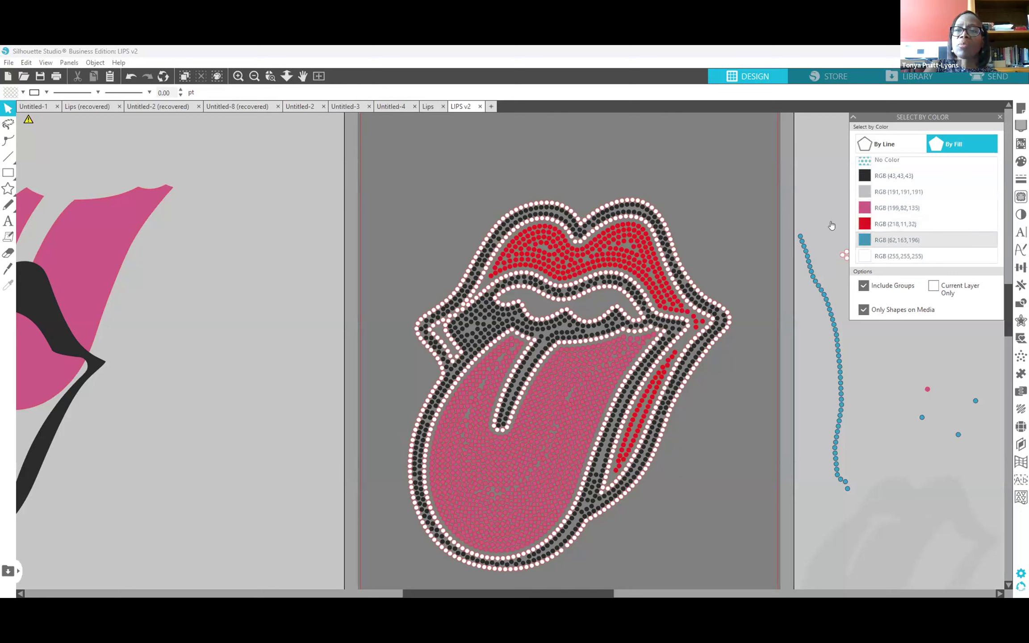
pyautogui.click(881, 211)
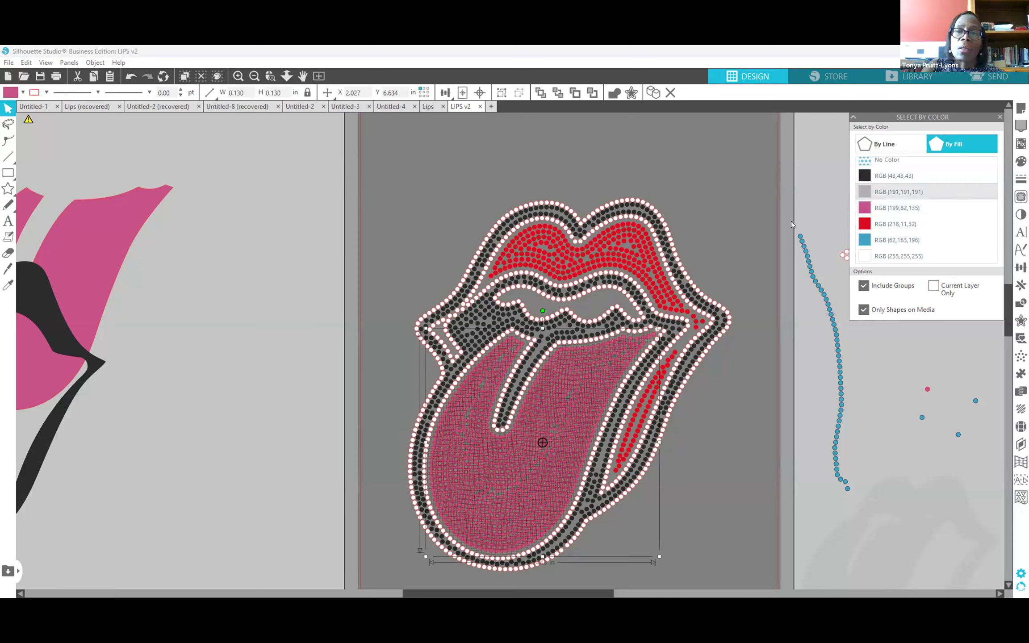
pyautogui.rightClick(700, 419)
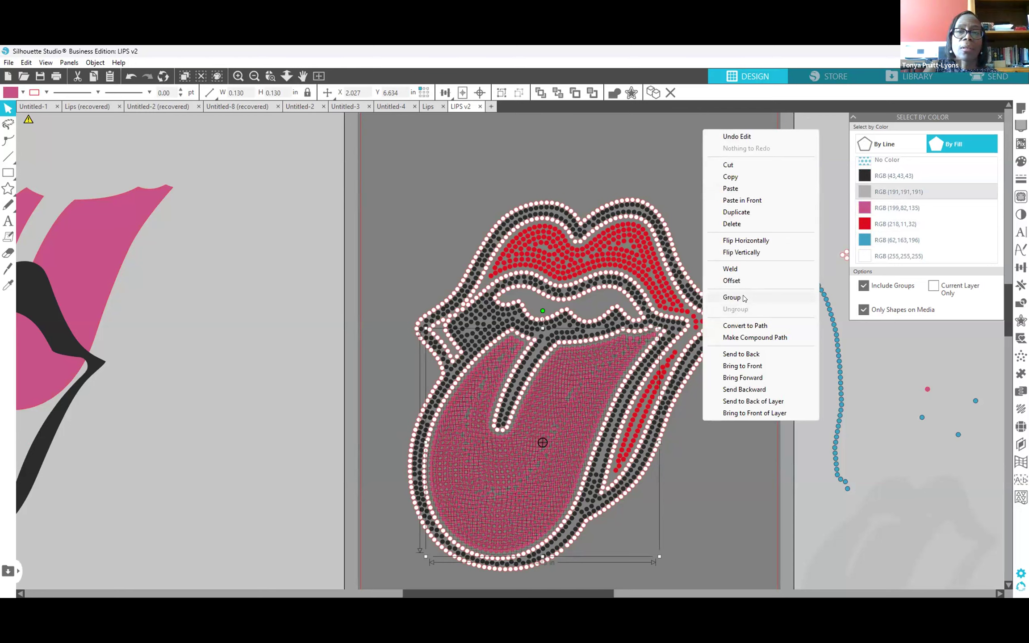
pyautogui.click(733, 298)
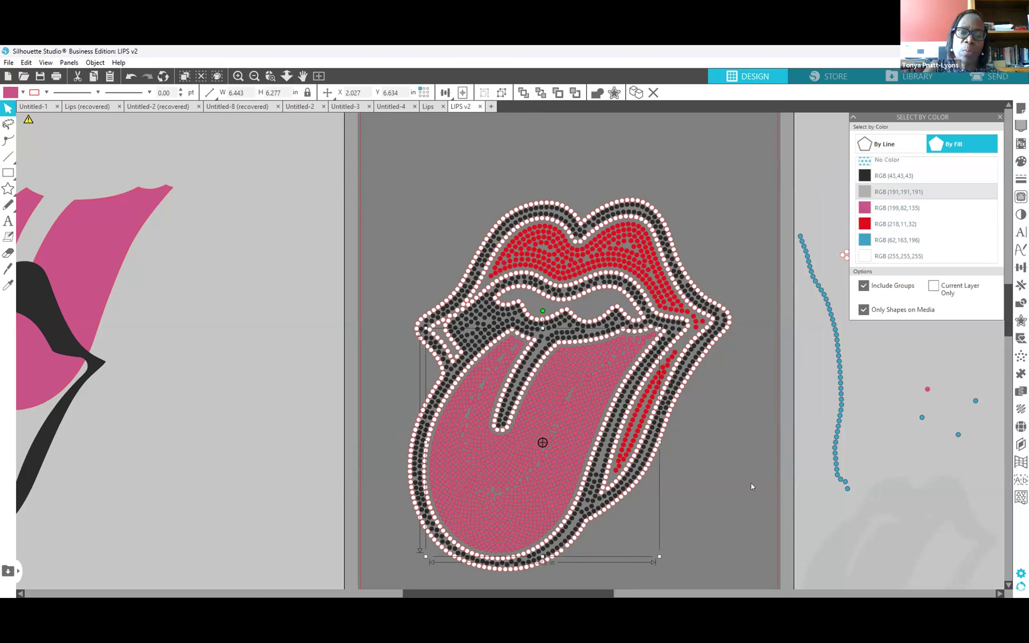
# Try making the grouped tongue stones a compound path with the light pink fill D581A9, and undo both changes.
pyautogui.rightClick(562, 445)
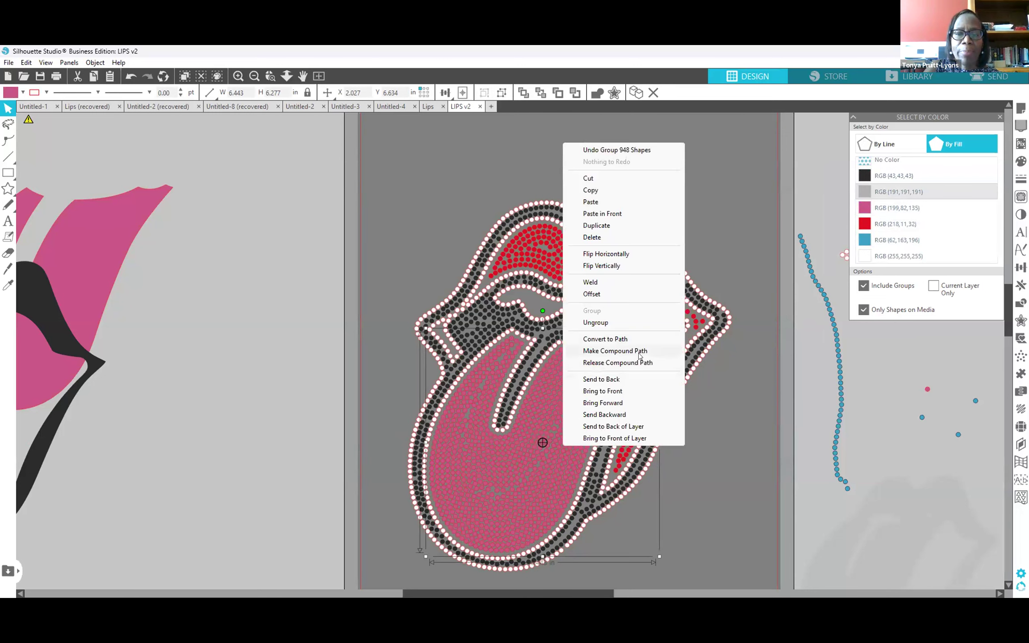
pyautogui.click(639, 351)
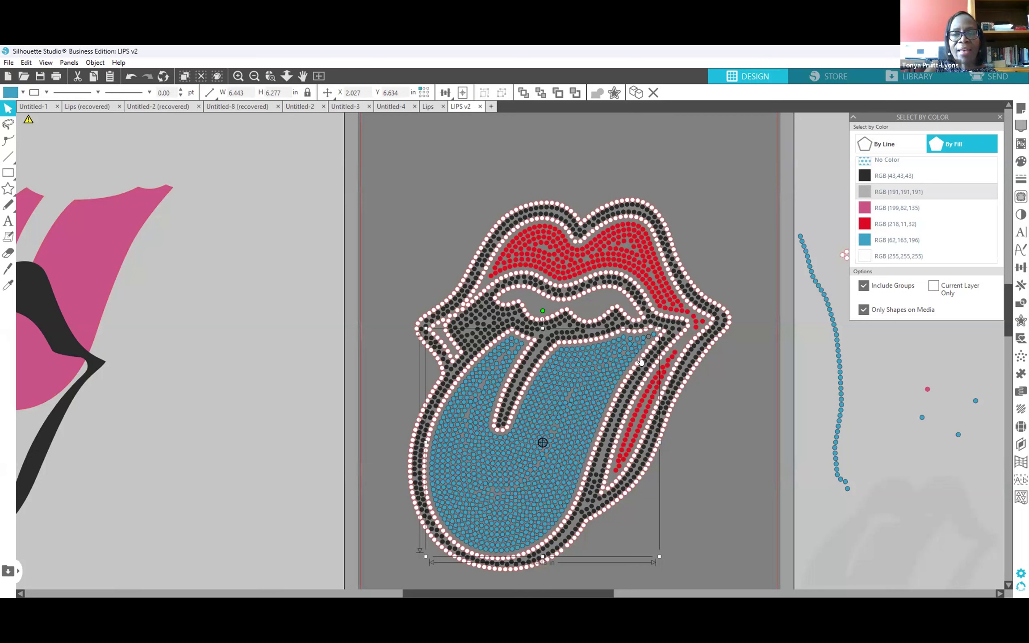
pyautogui.click(713, 458)
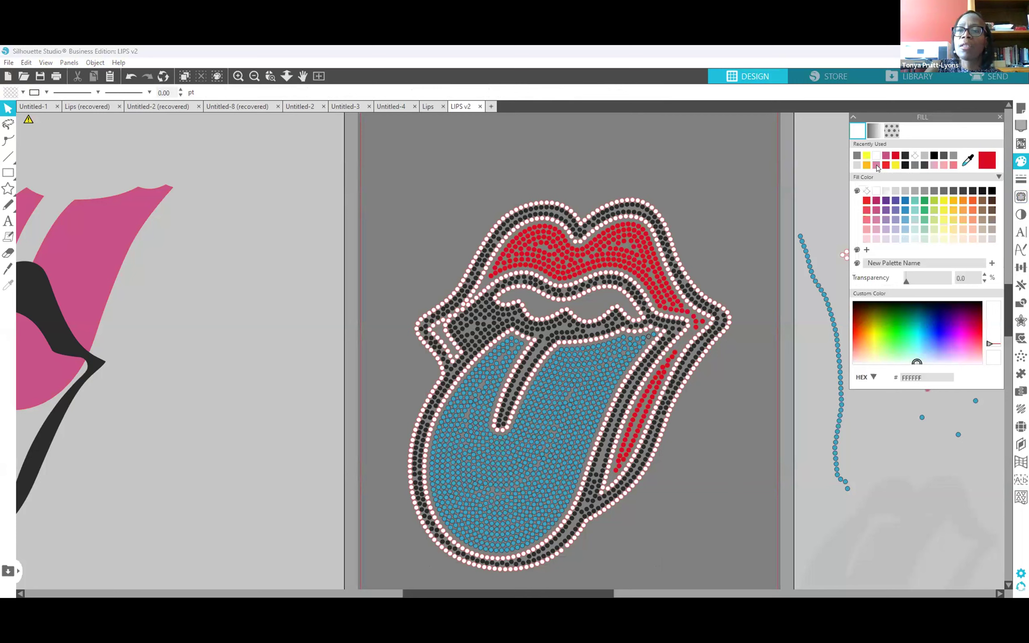
pyautogui.click(876, 165)
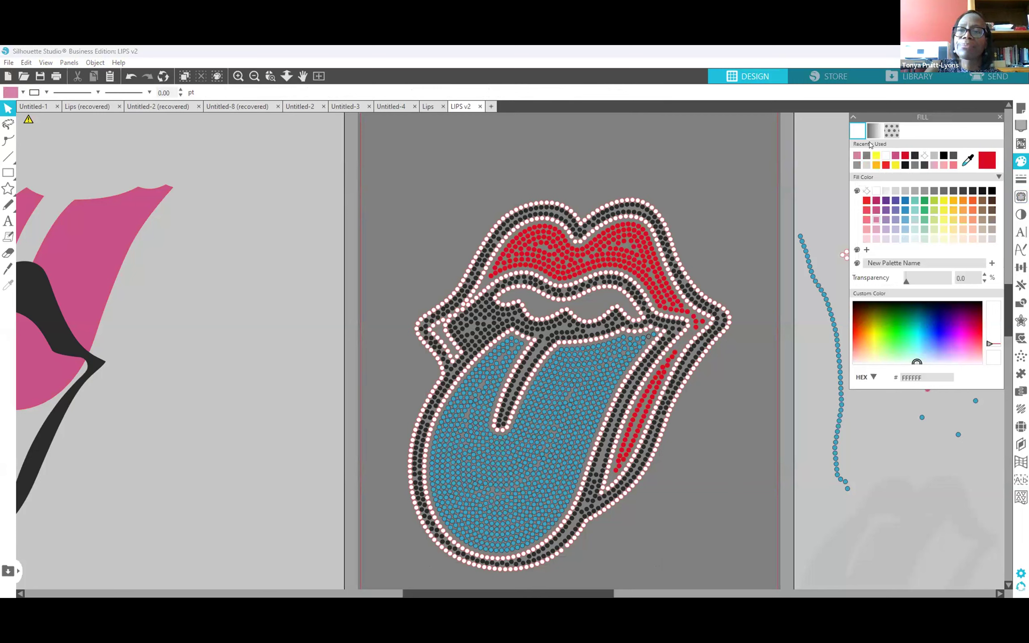
pyautogui.click(524, 439)
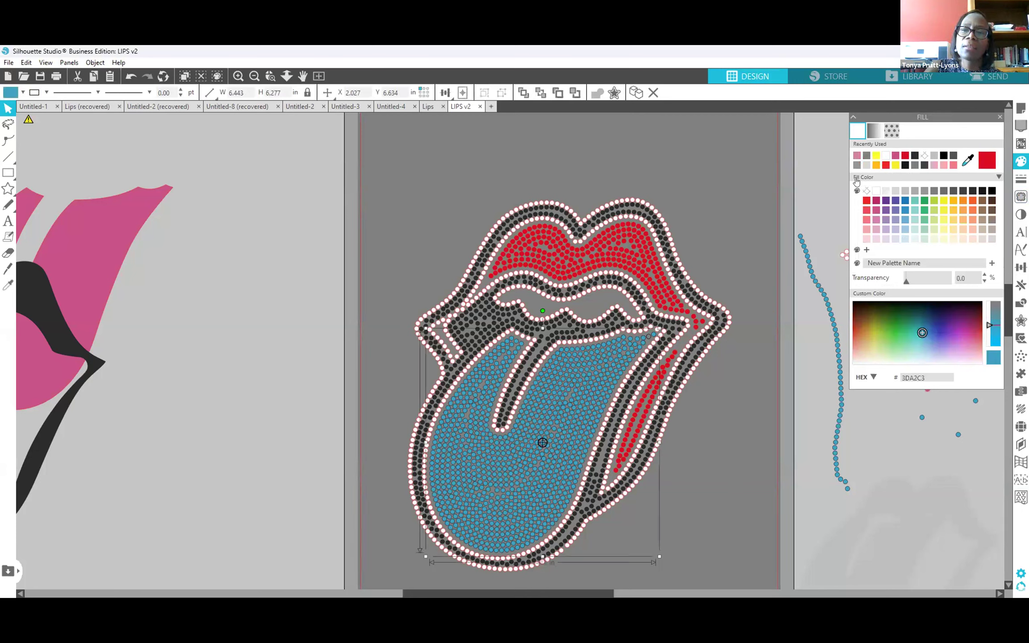
pyautogui.click(858, 155)
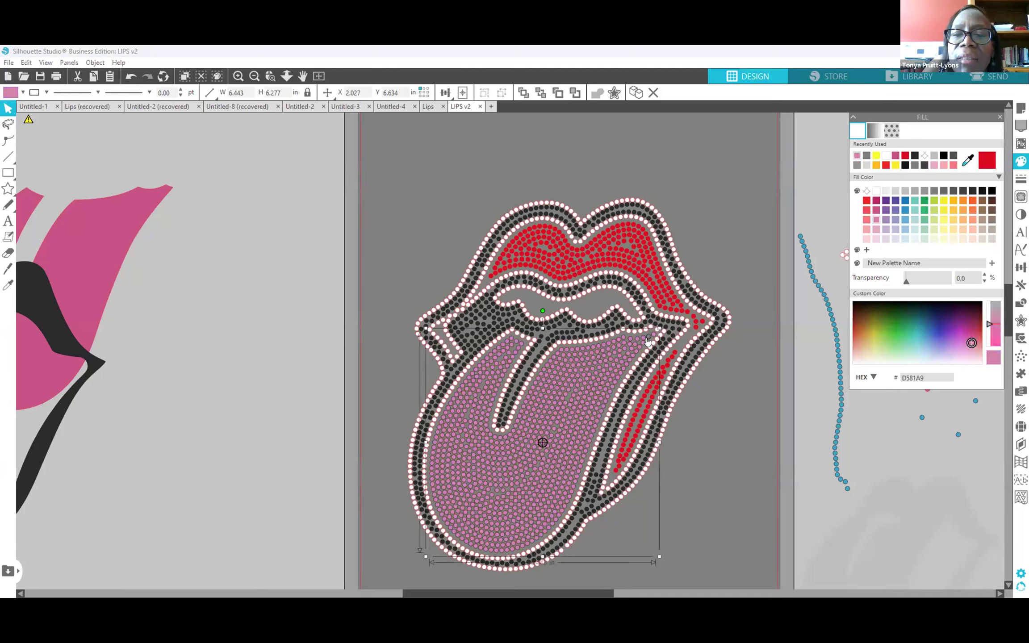
pyautogui.click(126, 82)
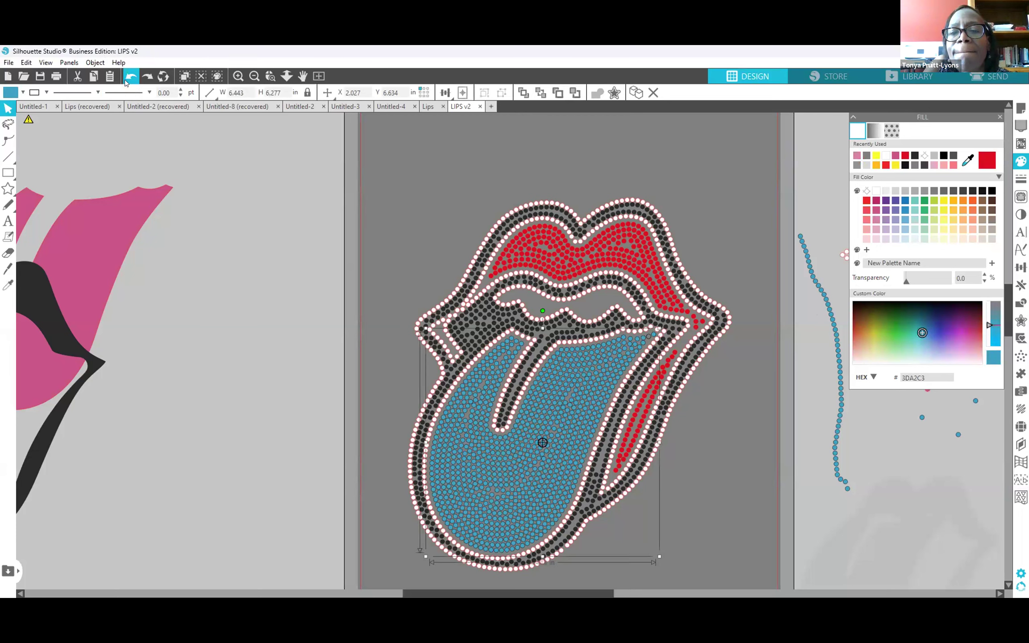
pyautogui.click(130, 78)
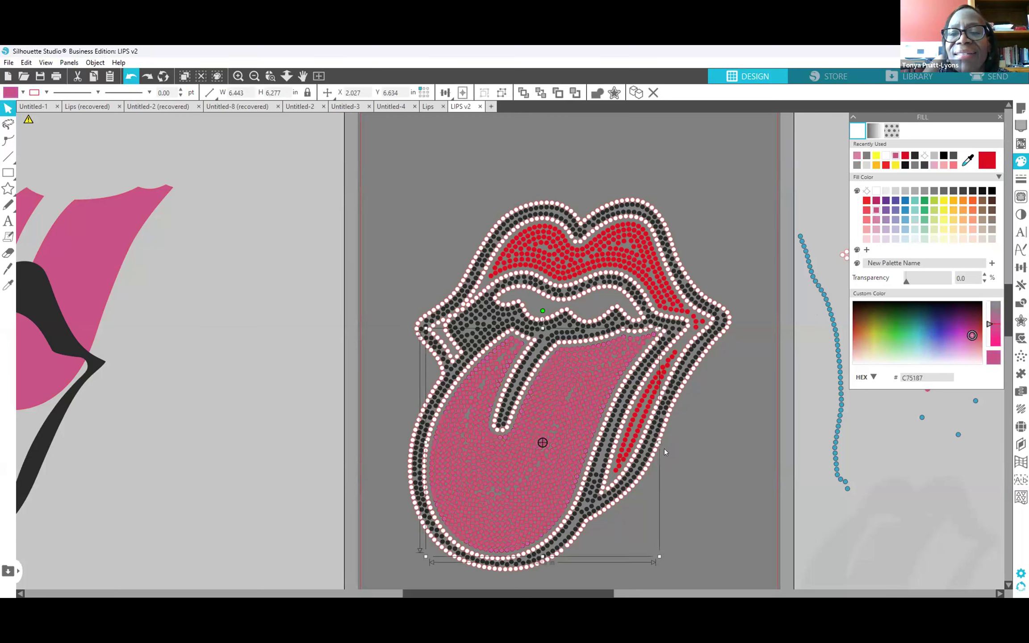
# Select all the tongue's pink rhinestones by their fill colour RGB (199,82,135).
pyautogui.click(740, 419)
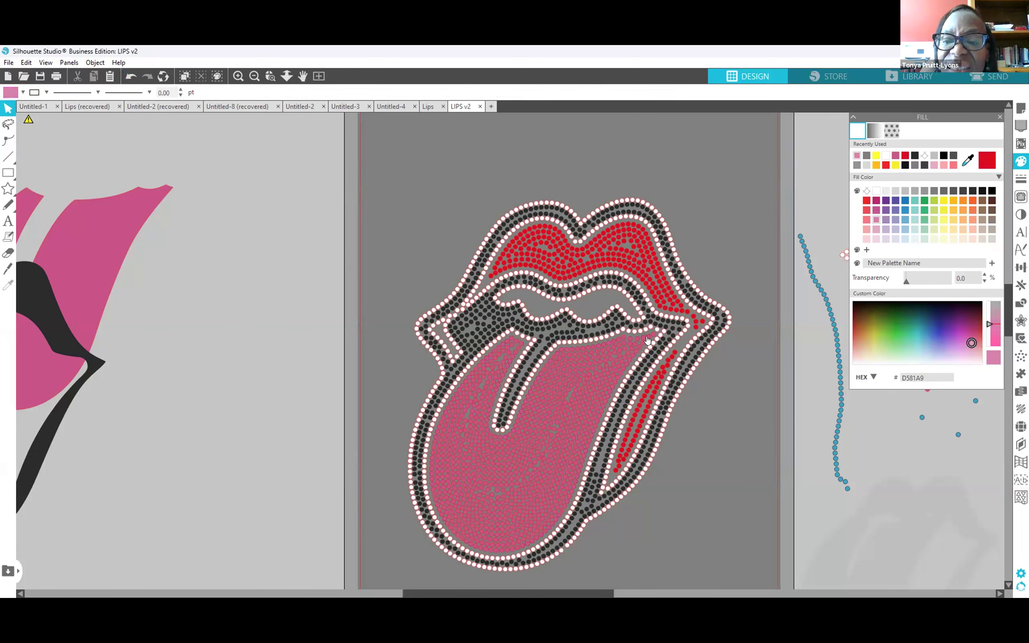
pyautogui.click(253, 92)
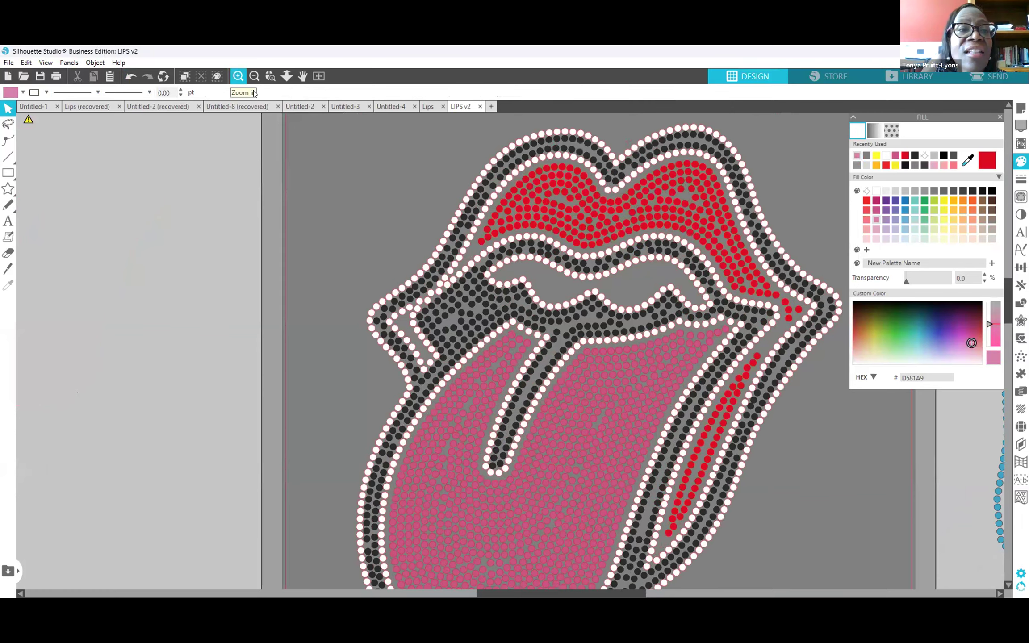
pyautogui.click(240, 78)
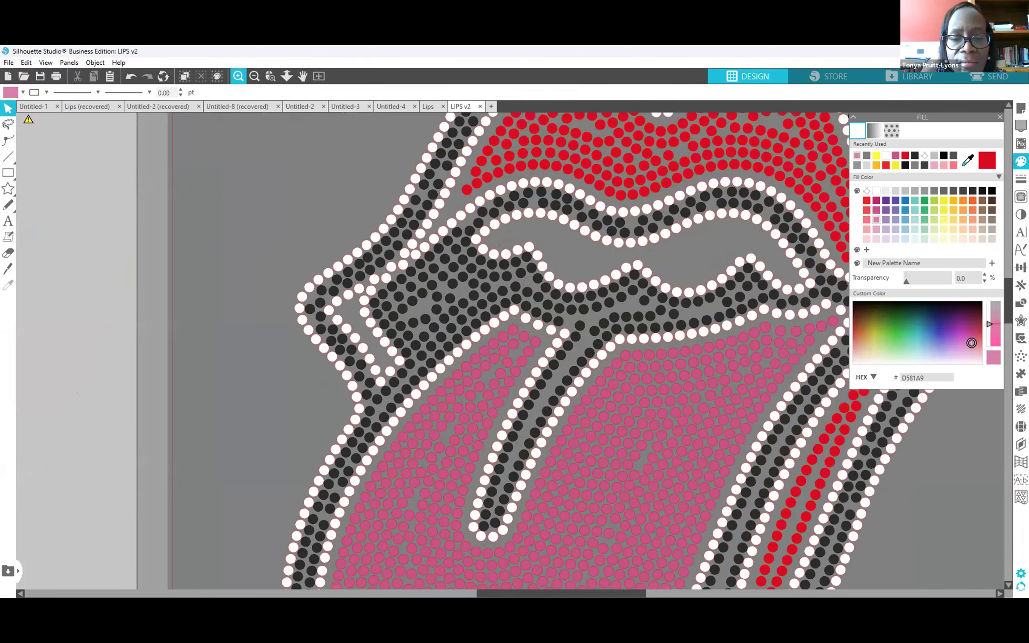
pyautogui.moveTo(576, 592); pyautogui.dragTo(631, 585)
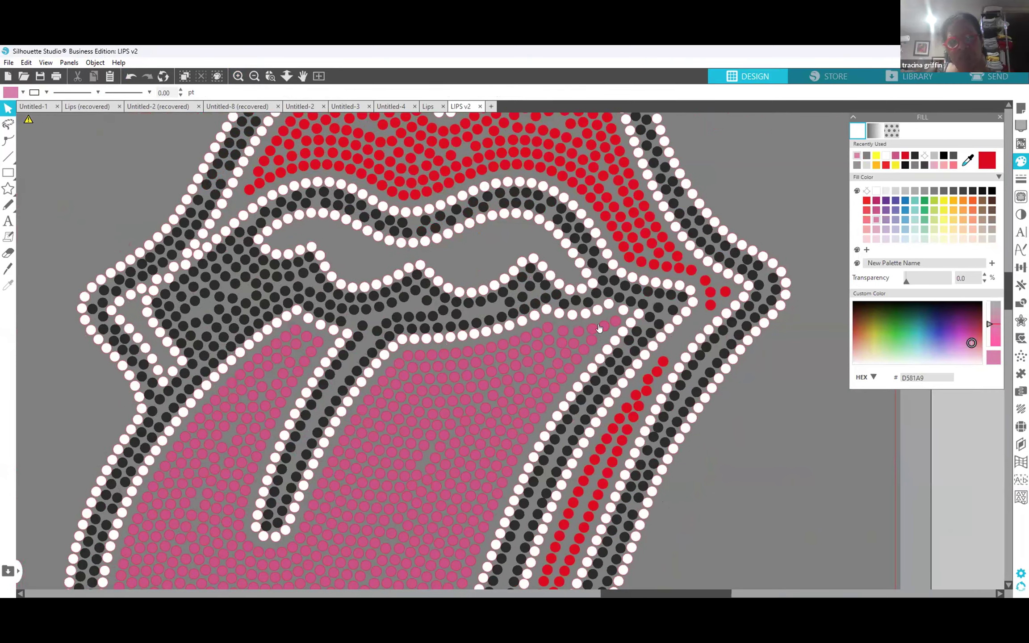
pyautogui.click(603, 330)
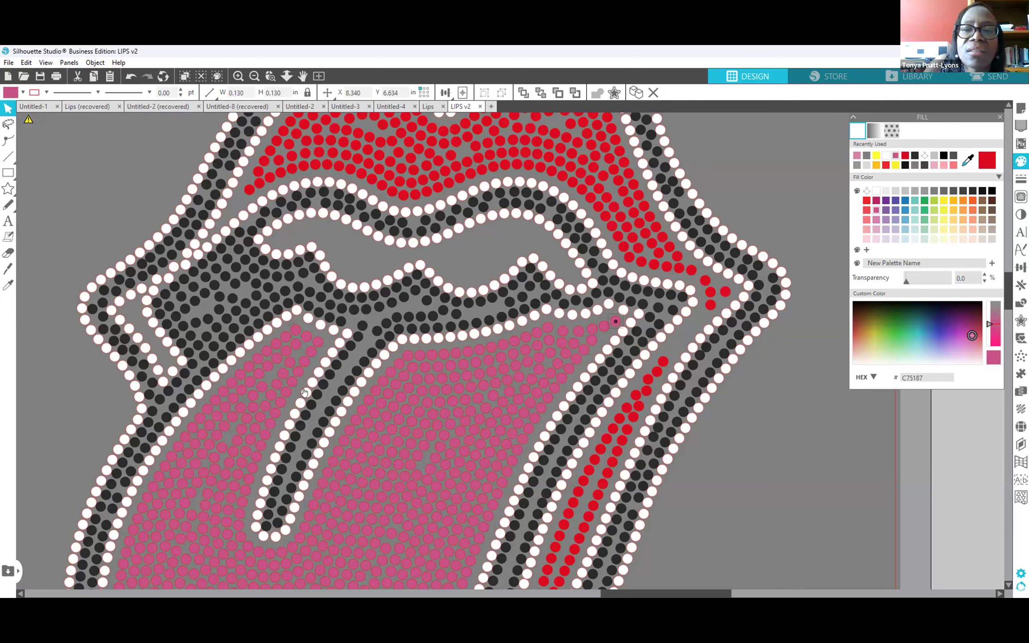
pyautogui.click(69, 64)
pyautogui.click(105, 123)
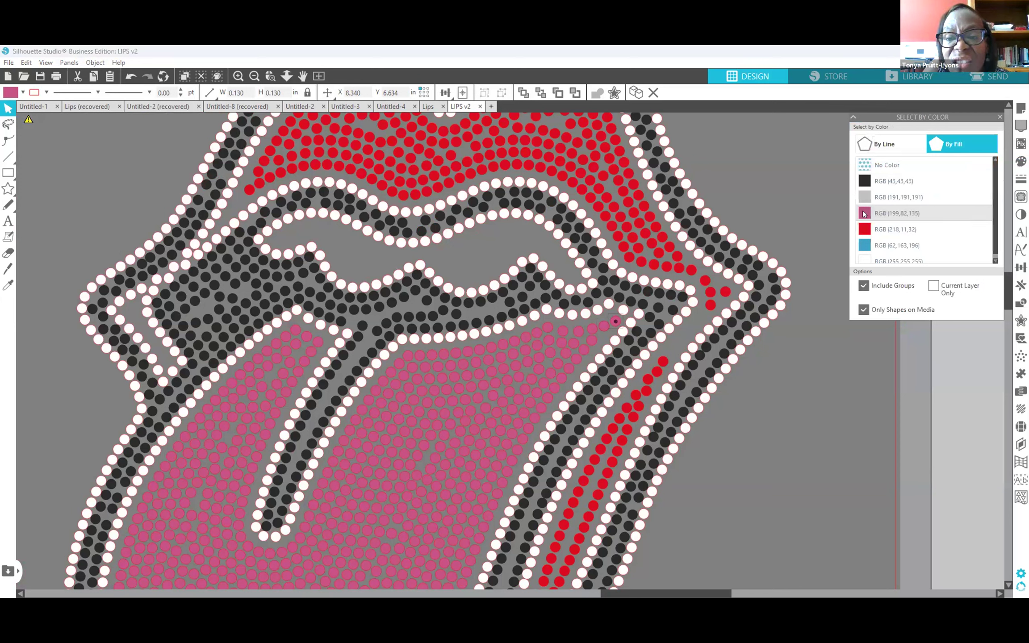
pyautogui.click(865, 214)
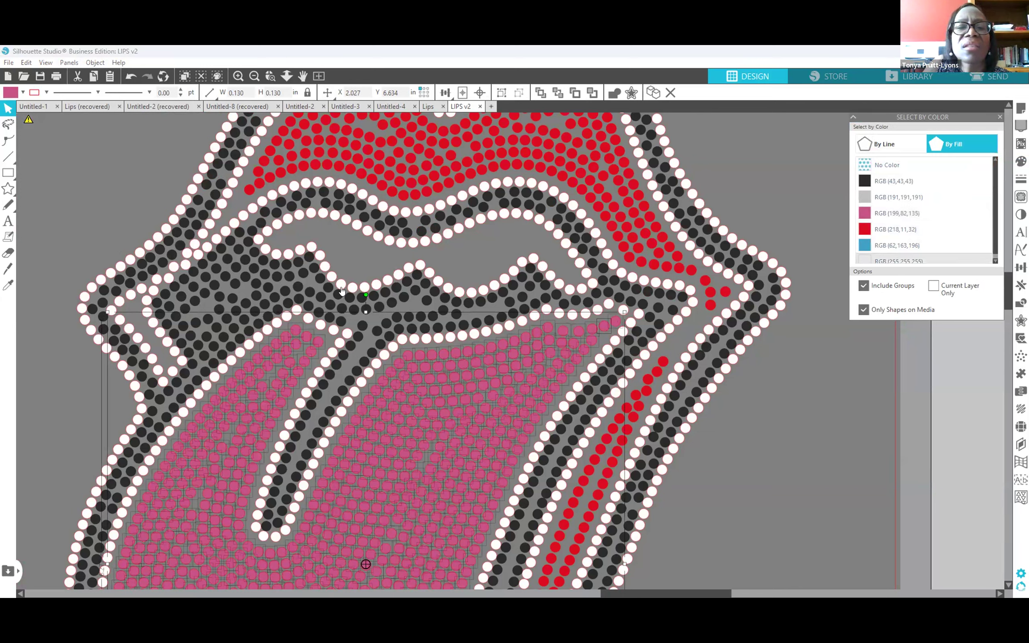
# Group the selected pink tongue rhinestones and make the group a compound path.
pyautogui.rightClick(554, 357)
pyautogui.click(576, 243)
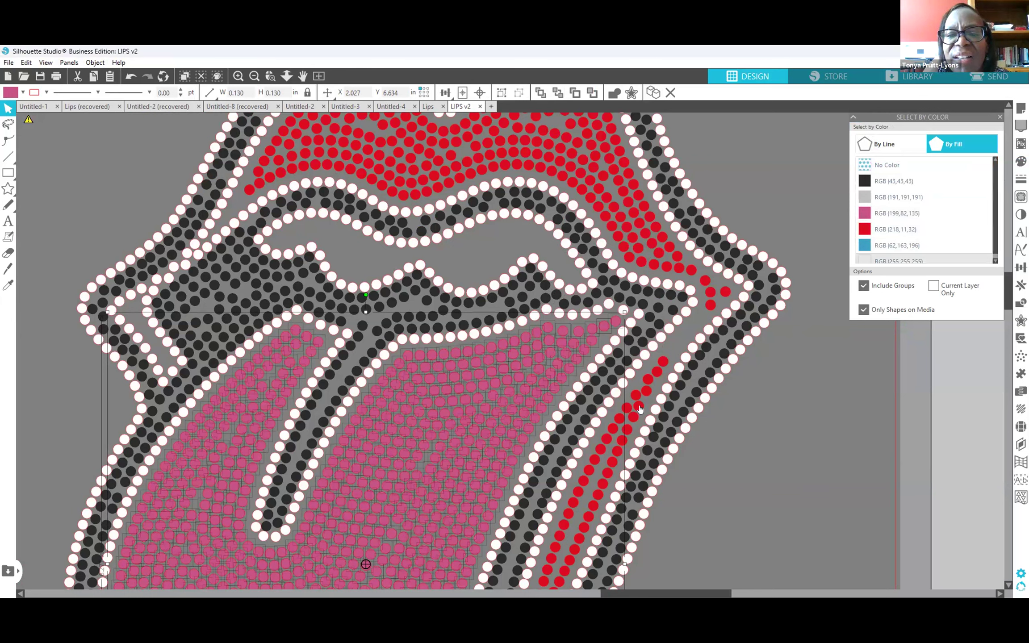
pyautogui.hotkey('ctrl', 'g')
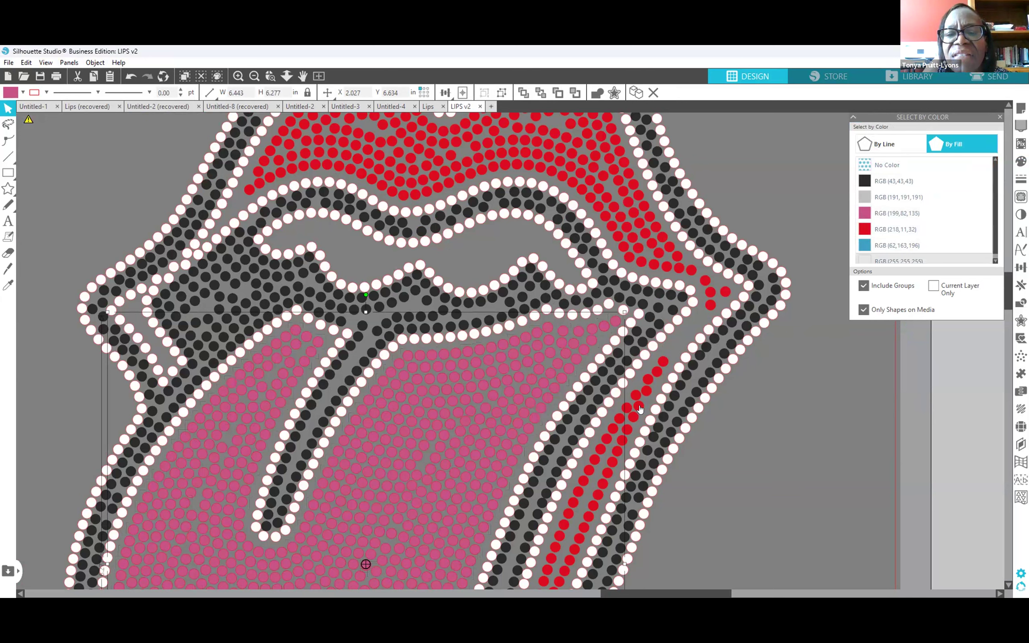
pyautogui.rightClick(519, 381)
pyautogui.click(580, 291)
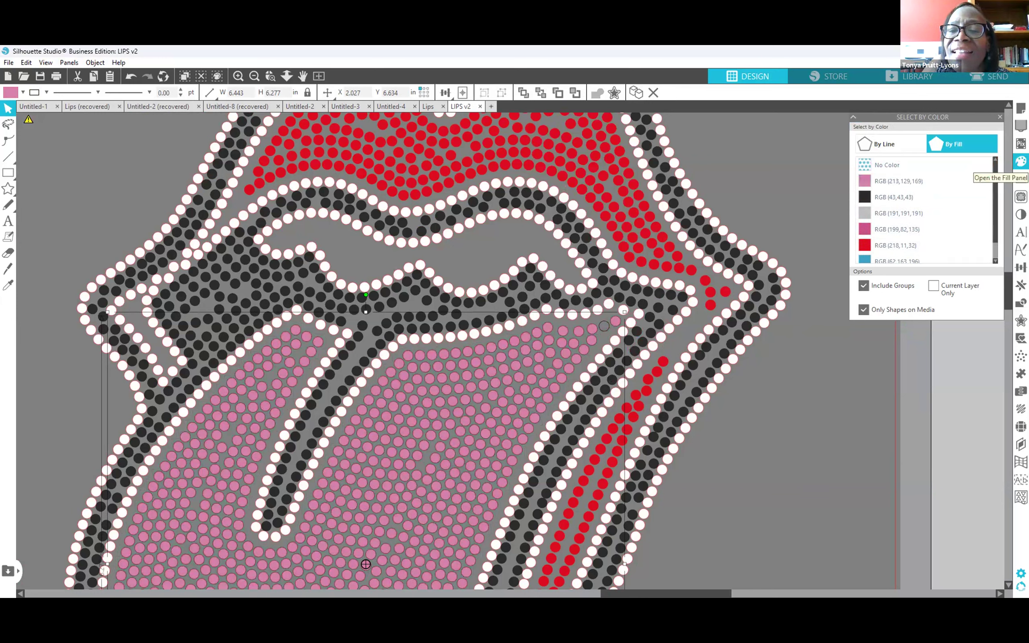
# Fill the tongue's compound path with the red ED242B and set its line colour to transparent.
pyautogui.click(1022, 162)
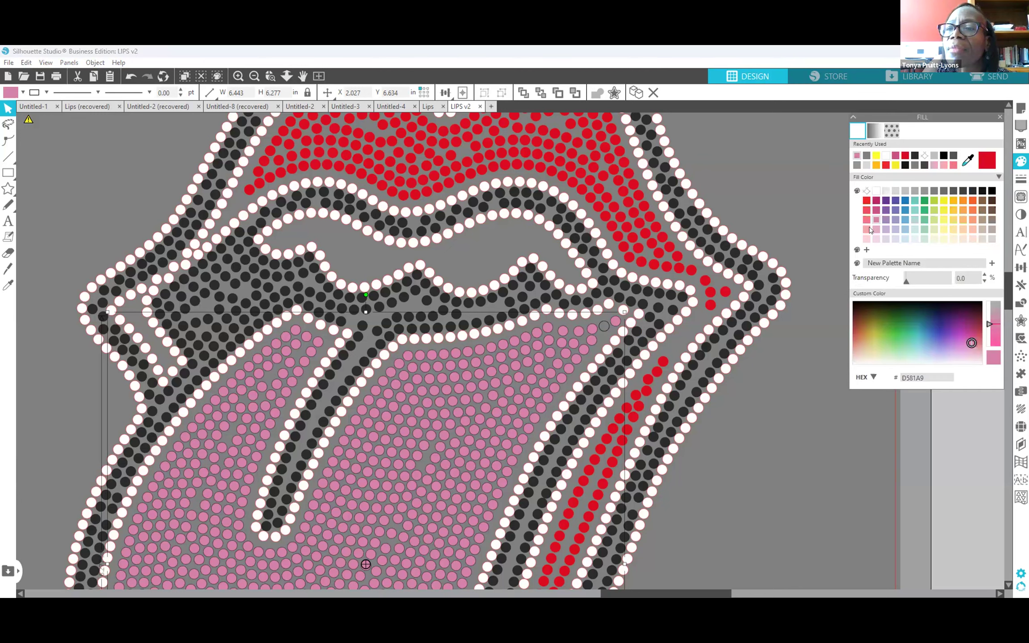
pyautogui.click(865, 199)
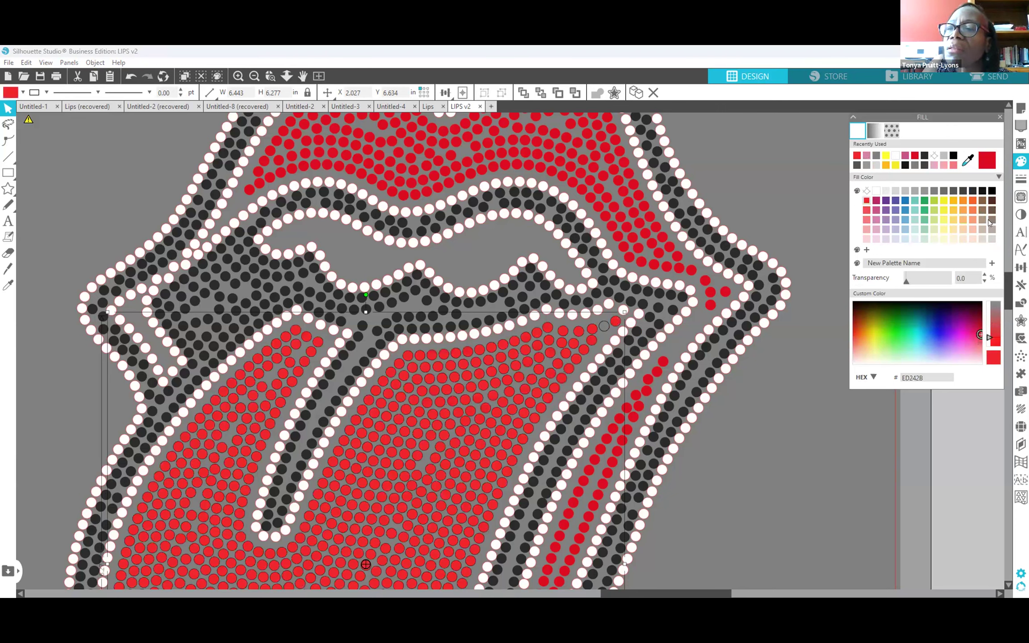
pyautogui.click(1022, 178)
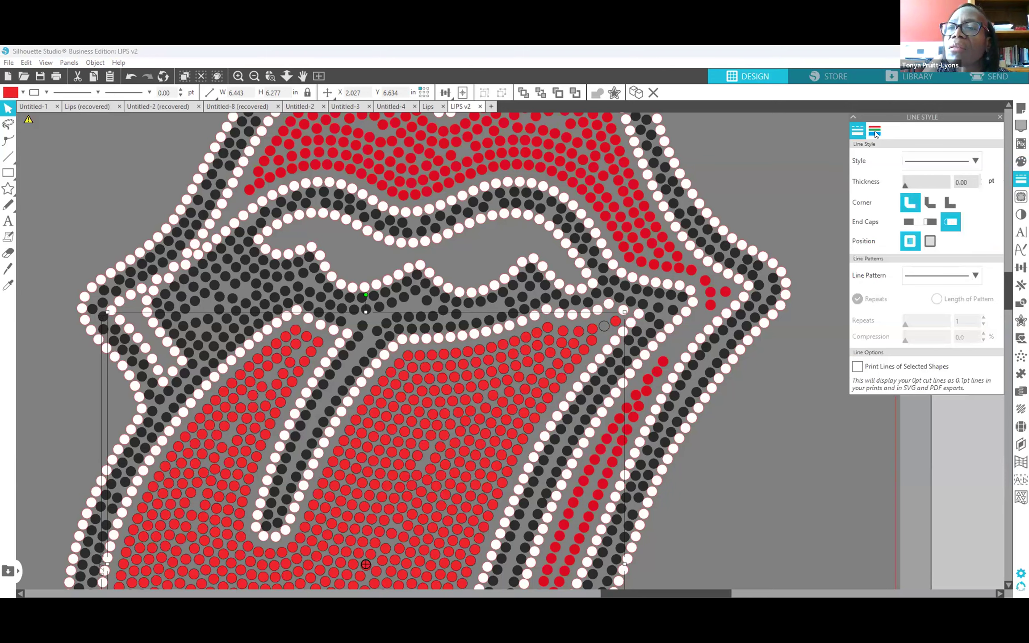
pyautogui.click(874, 130)
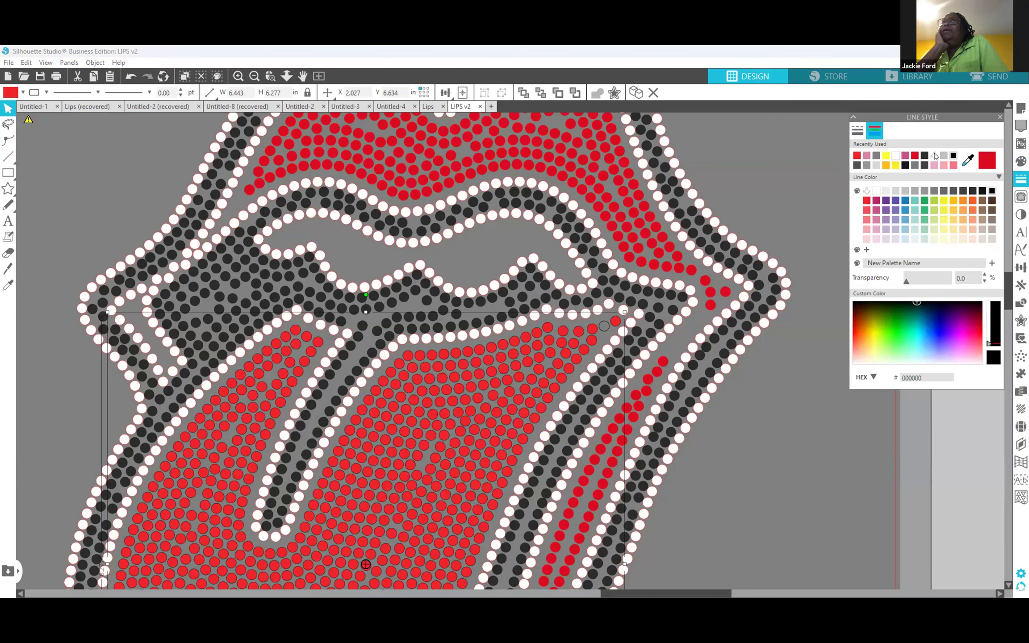
pyautogui.click(933, 155)
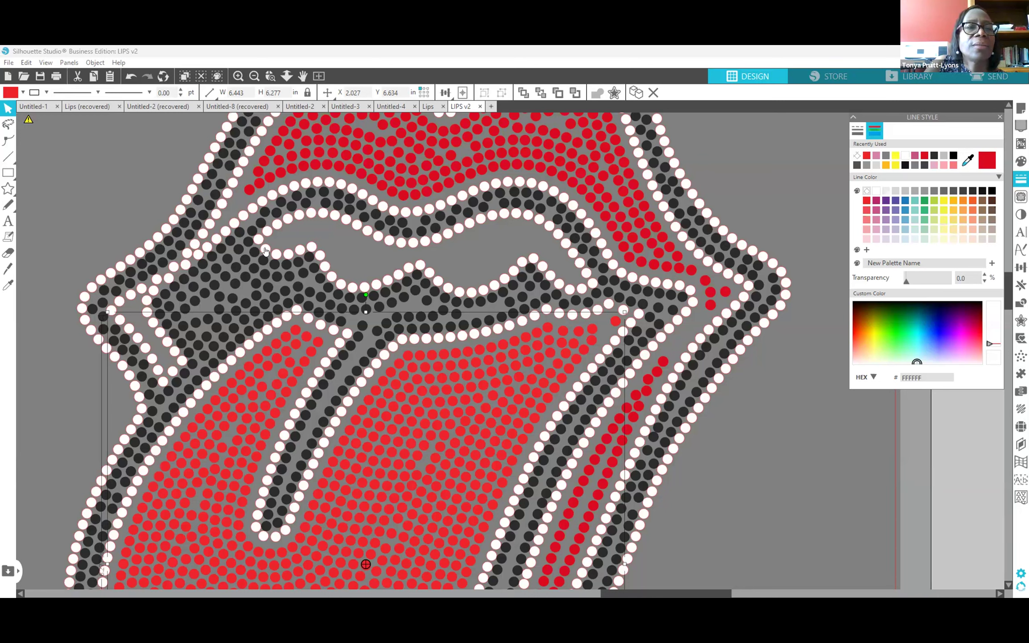
# Undo the last line and fill colour changes on the tongue rhinestones so their fill is pink again, and clear the selection.
pyautogui.click(130, 77)
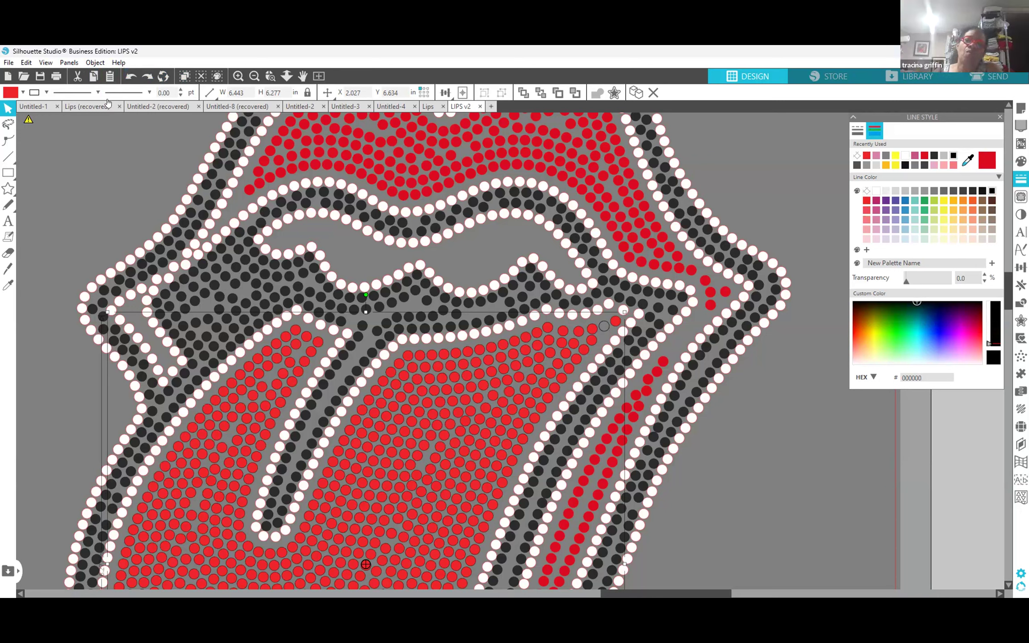
pyautogui.click(128, 78)
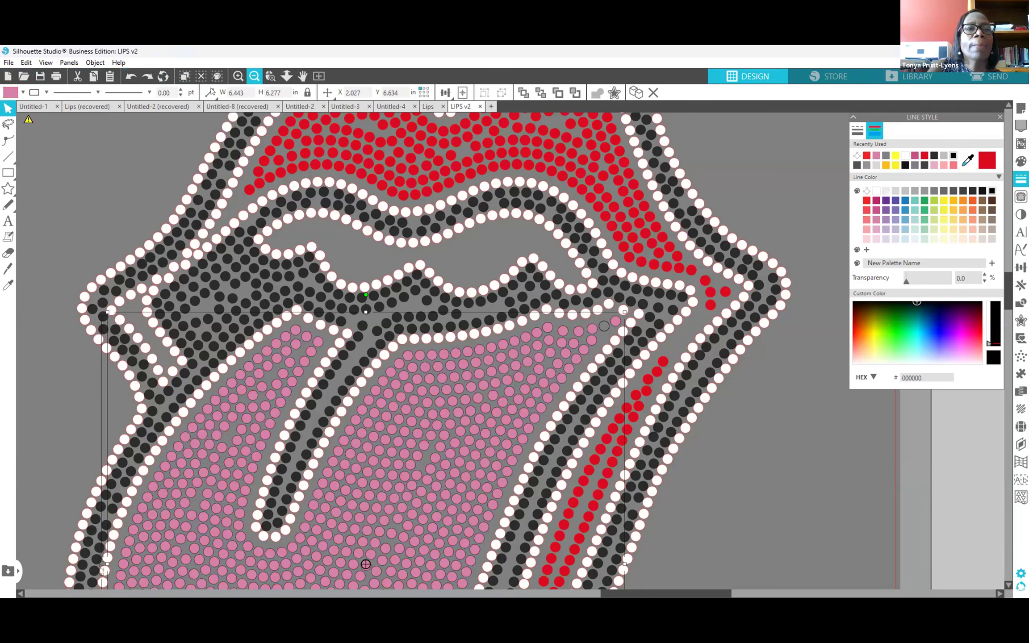
pyautogui.click(254, 76)
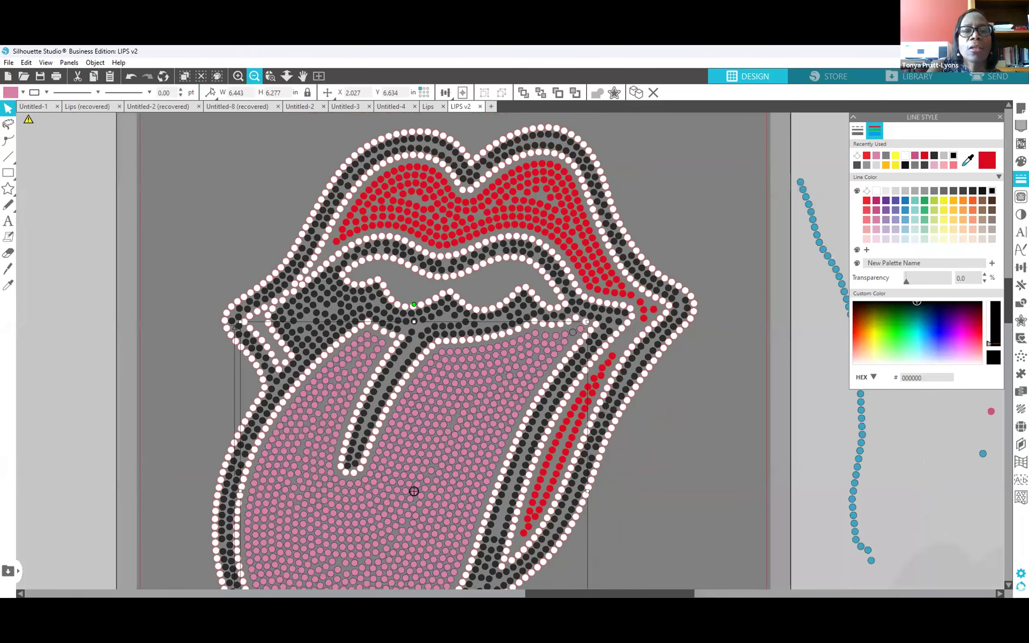
pyautogui.click(613, 402)
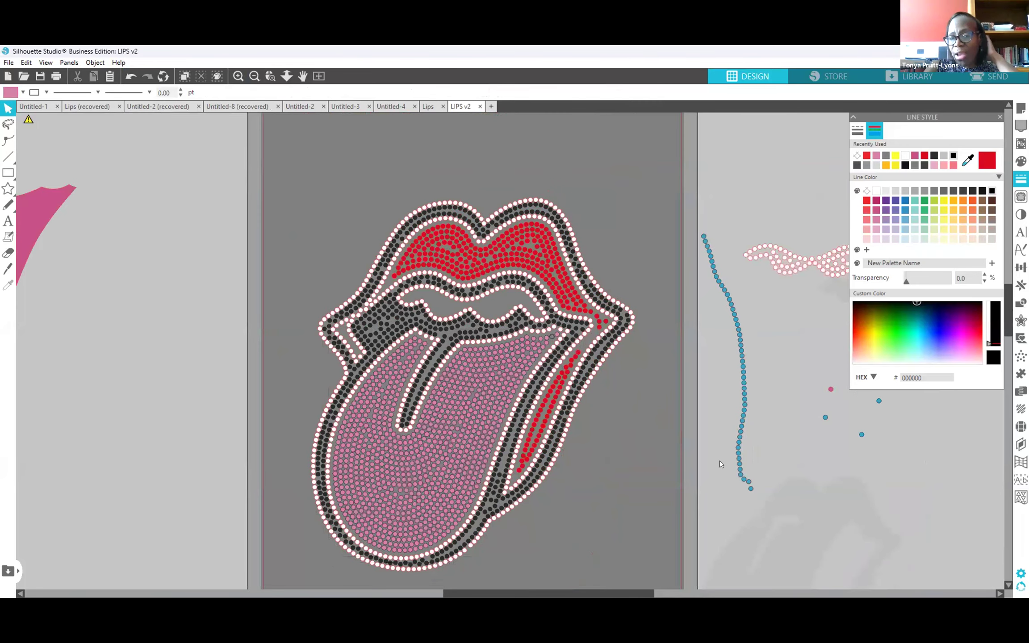
# Release the red lip rhinestones so that each stone can be edited individually.
pyautogui.click(527, 266)
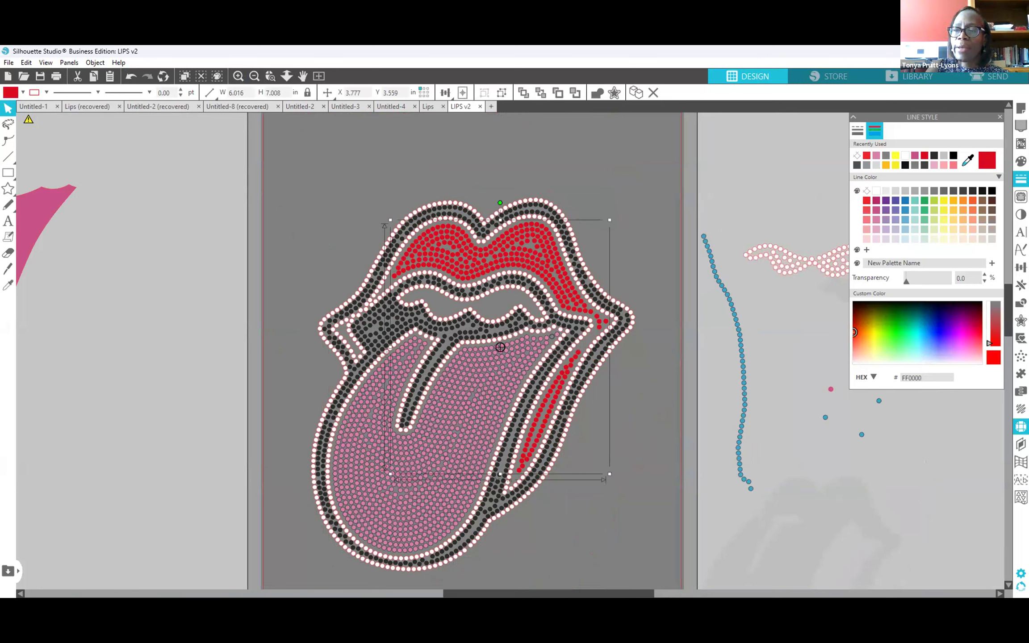
pyautogui.click(1021, 427)
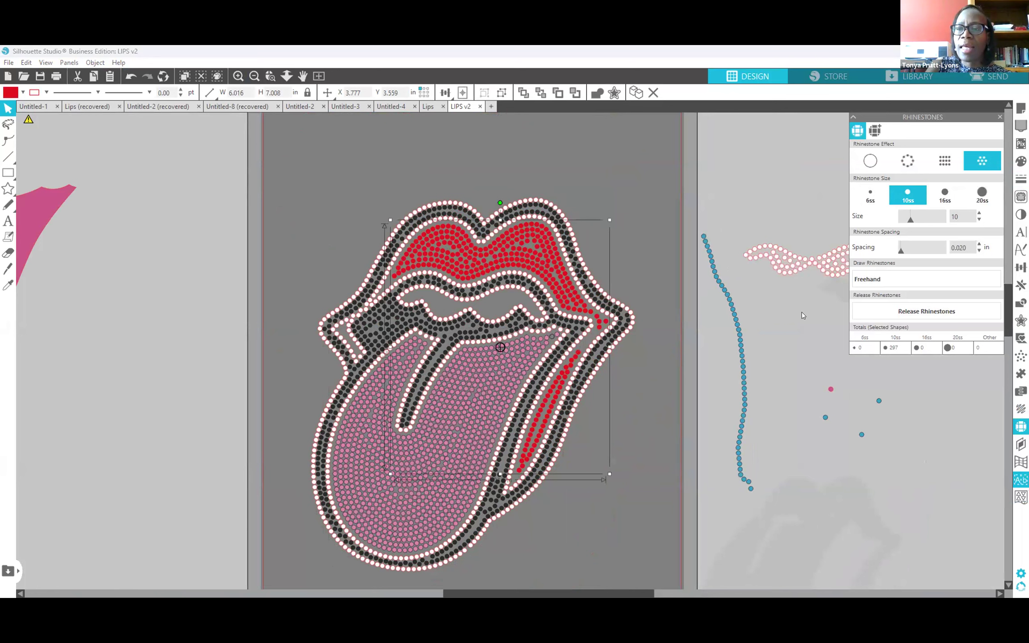
pyautogui.click(905, 311)
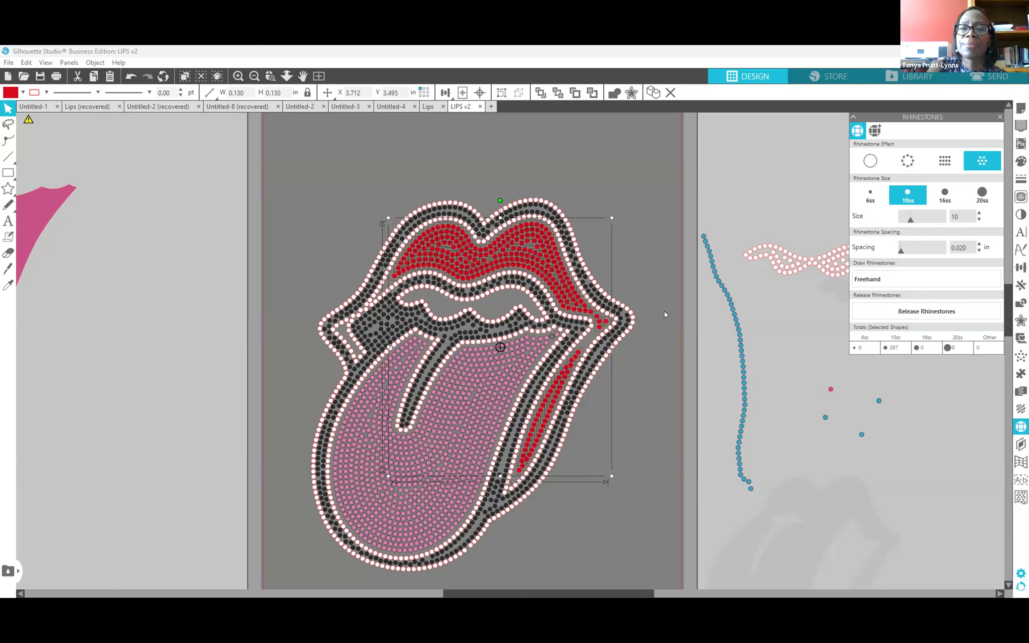
pyautogui.click(675, 326)
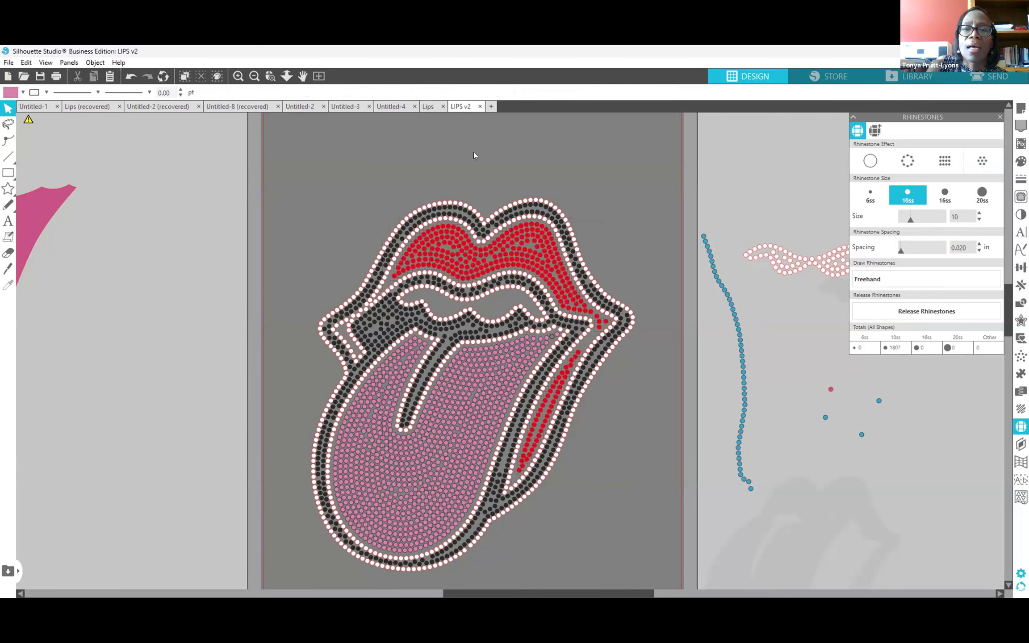
# Extend the upper end of the thin red strip with duplicated red stones, spaced evenly up toward the right corner of the lips.
pyautogui.click(238, 77)
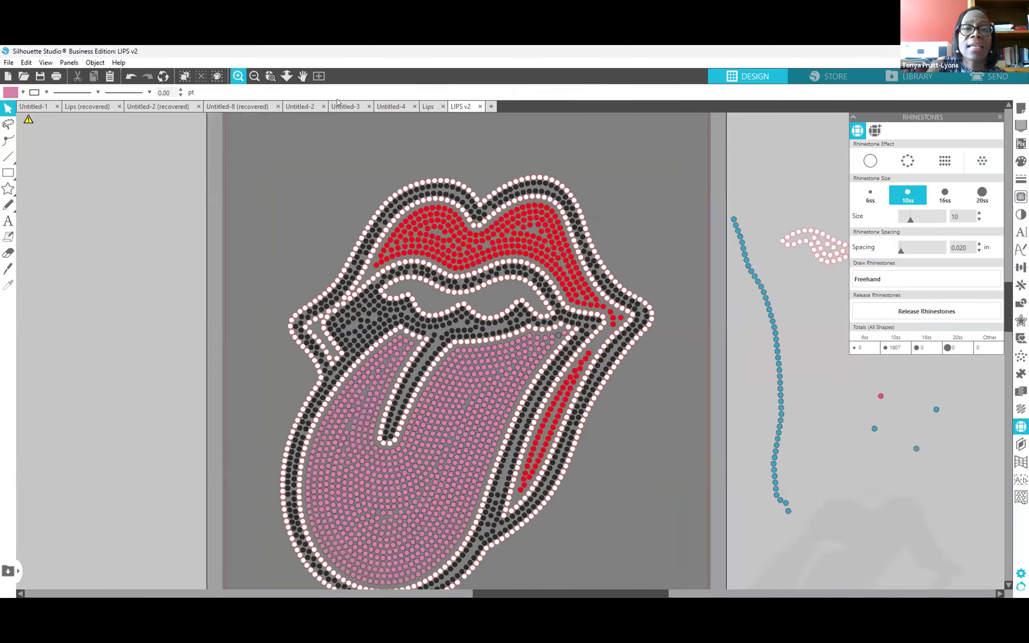
pyautogui.click(238, 76)
pyautogui.click(238, 76)
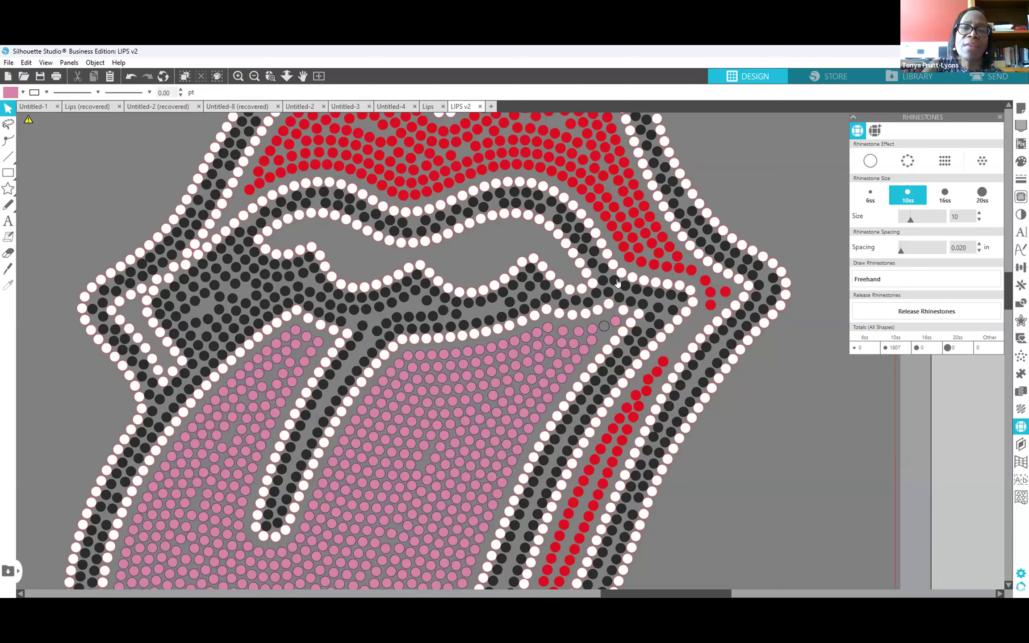
pyautogui.click(665, 361)
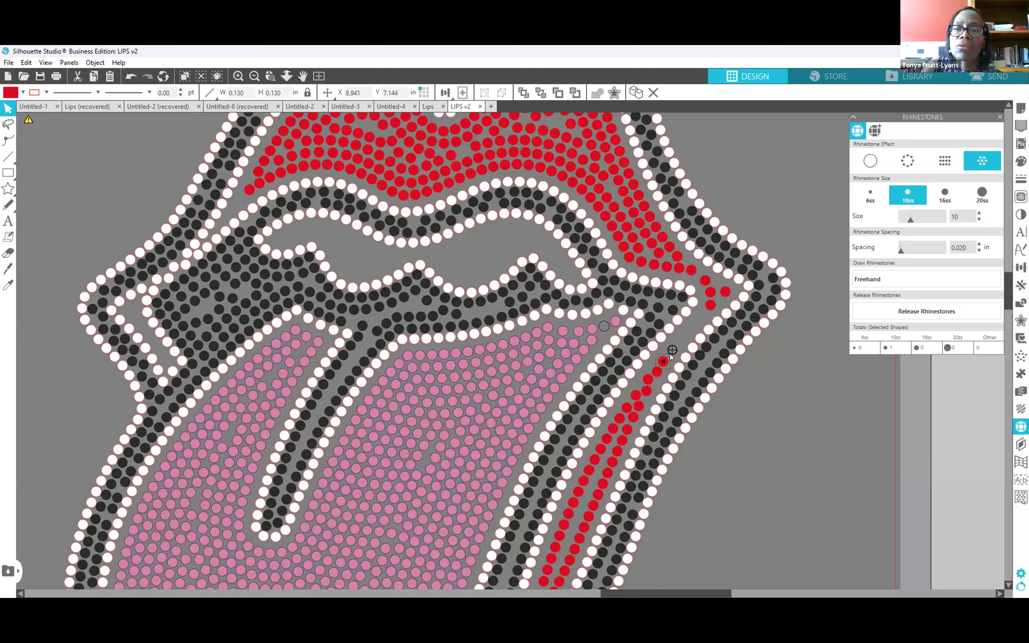
pyautogui.click(666, 361)
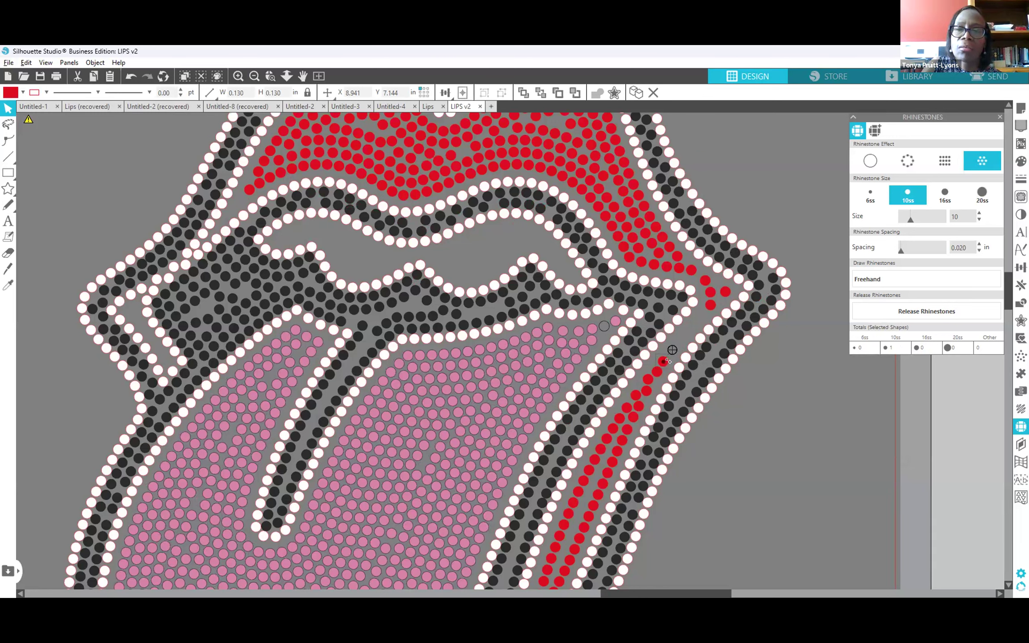
pyautogui.moveTo(668, 361); pyautogui.dragTo(670, 353)
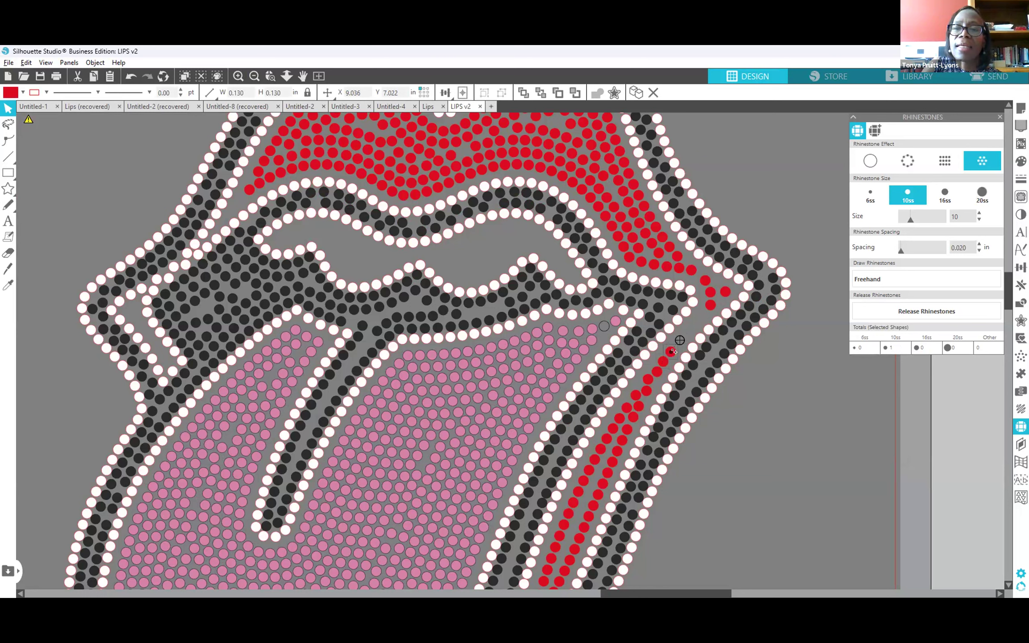
pyautogui.moveTo(678, 348); pyautogui.dragTo(696, 325)
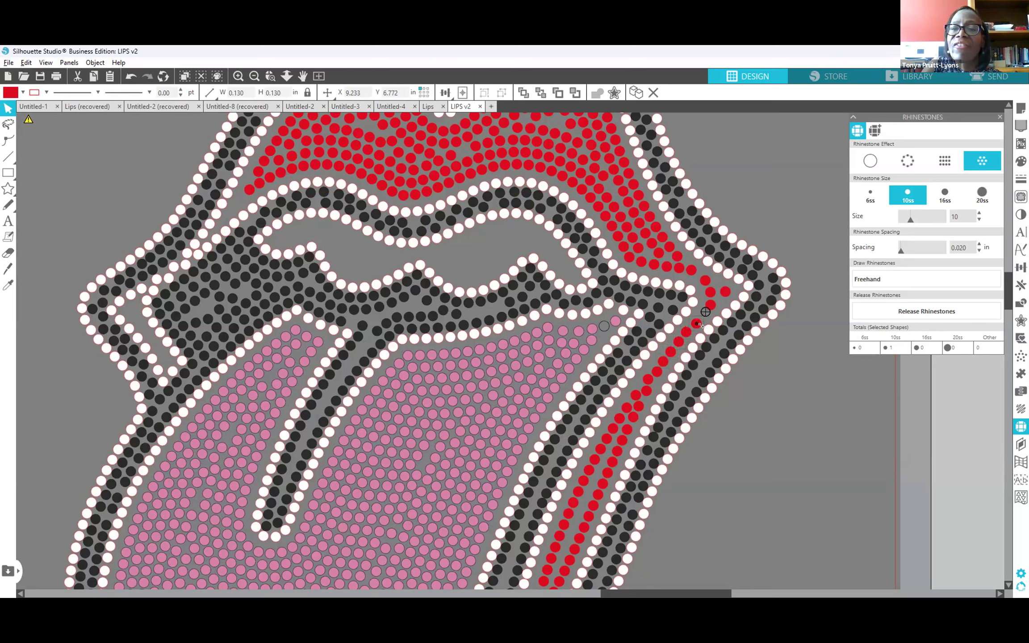
pyautogui.click(794, 405)
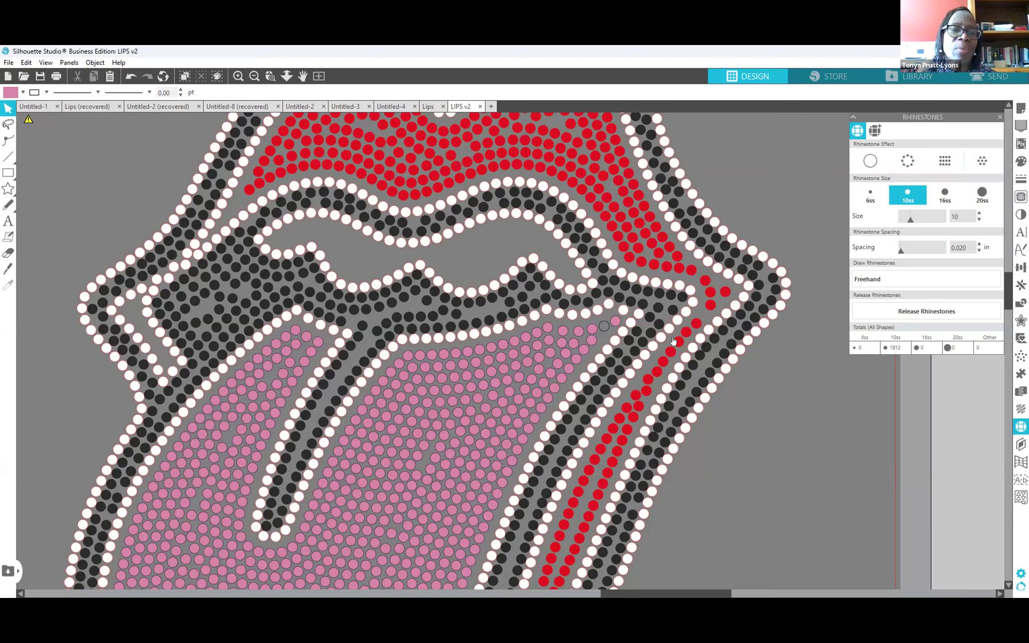
# Add one more red stone at the top of the strip to close the gap to the corner stones.
pyautogui.click(697, 323)
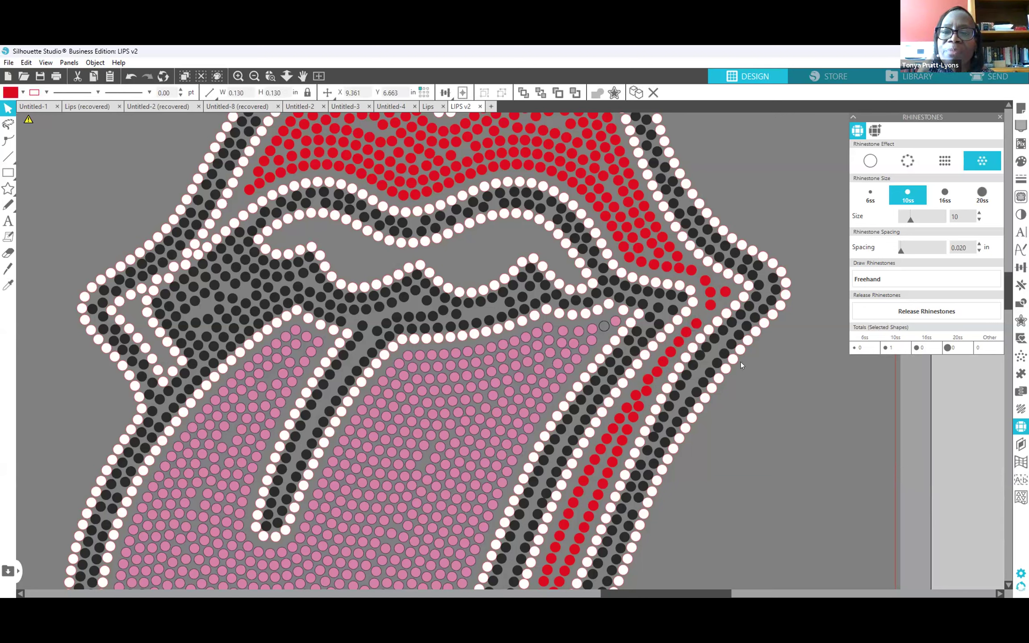
pyautogui.press('Delete')
pyautogui.click(697, 324)
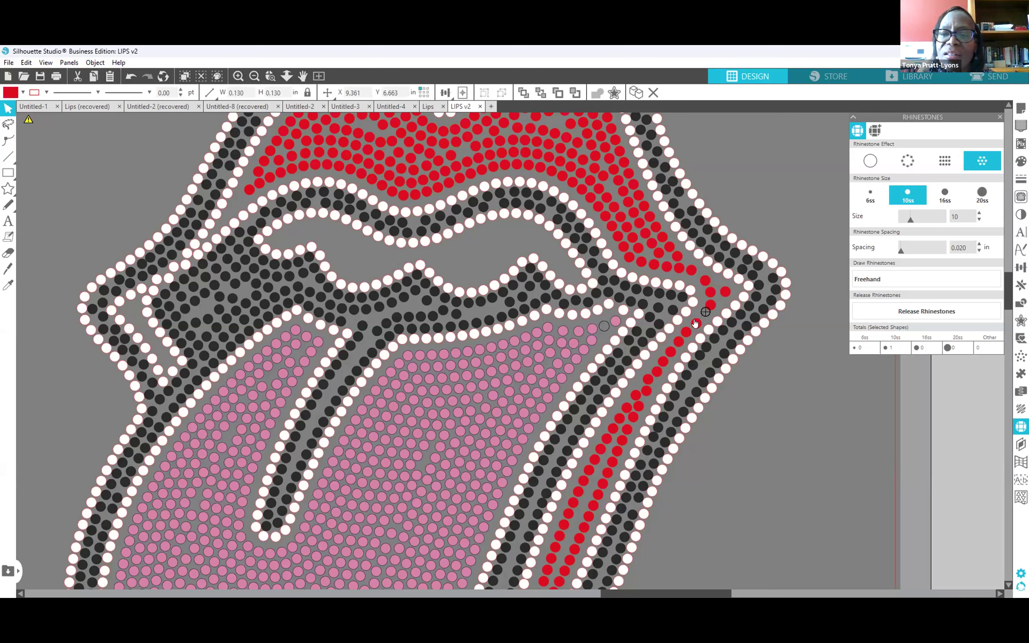
pyautogui.moveTo(698, 325); pyautogui.dragTo(708, 315)
pyautogui.click(781, 381)
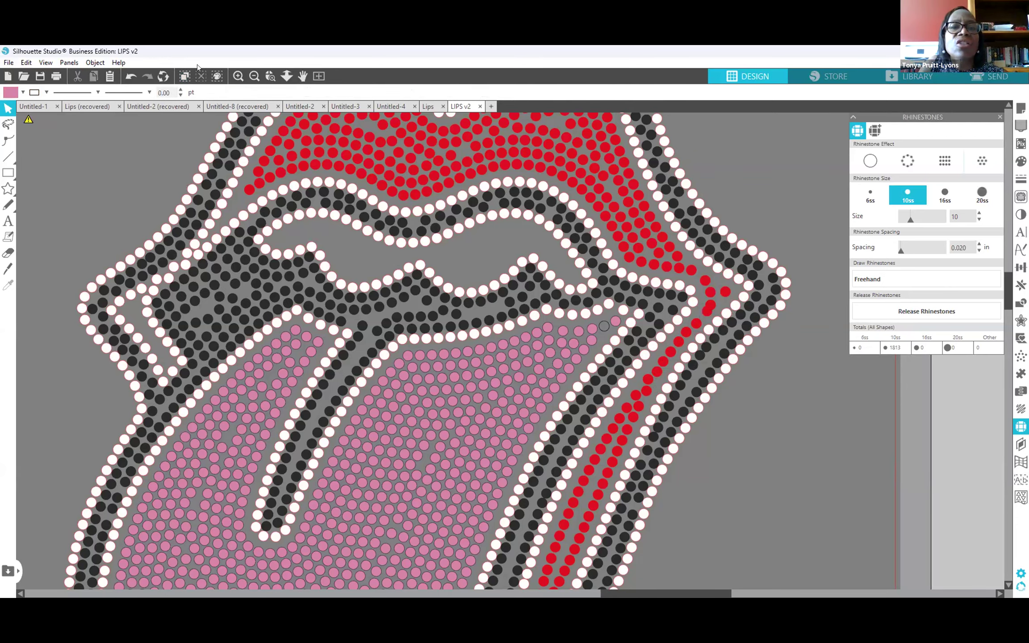
# Spread out the crowded red stones at the right corner of the lips so that none of them overlap.
pyautogui.click(238, 77)
pyautogui.moveTo(714, 596); pyautogui.dragTo(750, 588)
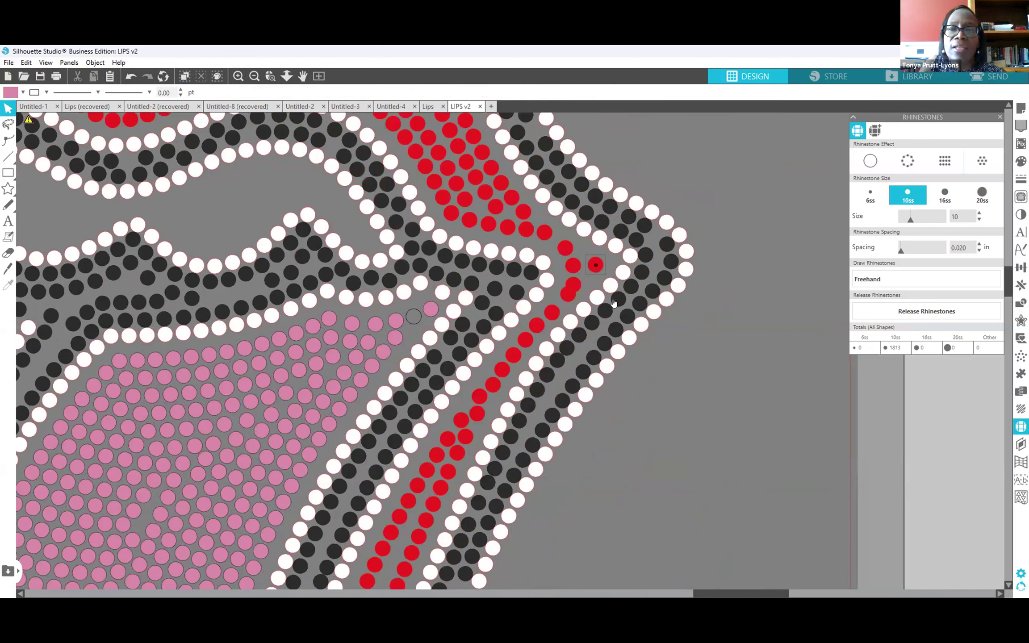
pyautogui.click(599, 279)
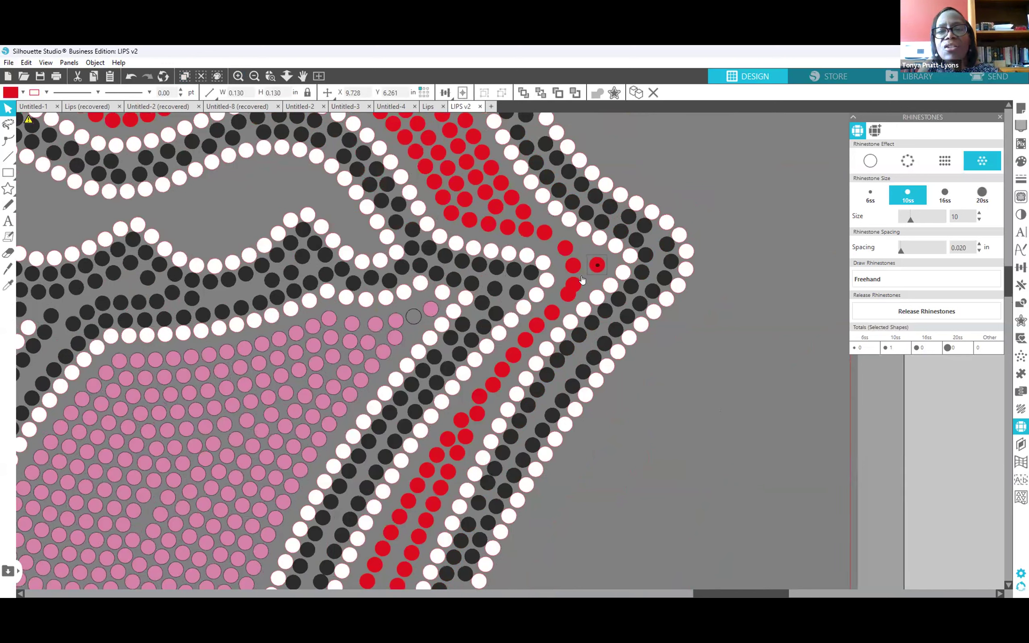
pyautogui.click(571, 267)
pyautogui.moveTo(578, 261)
pyautogui.mouseDown()
pyautogui.moveTo(587, 281)
pyautogui.moveTo(605, 261)
pyautogui.moveTo(586, 255)
pyautogui.mouseUp()
pyautogui.click(594, 271)
pyautogui.click(583, 278)
pyautogui.moveTo(570, 274); pyautogui.dragTo(563, 272)
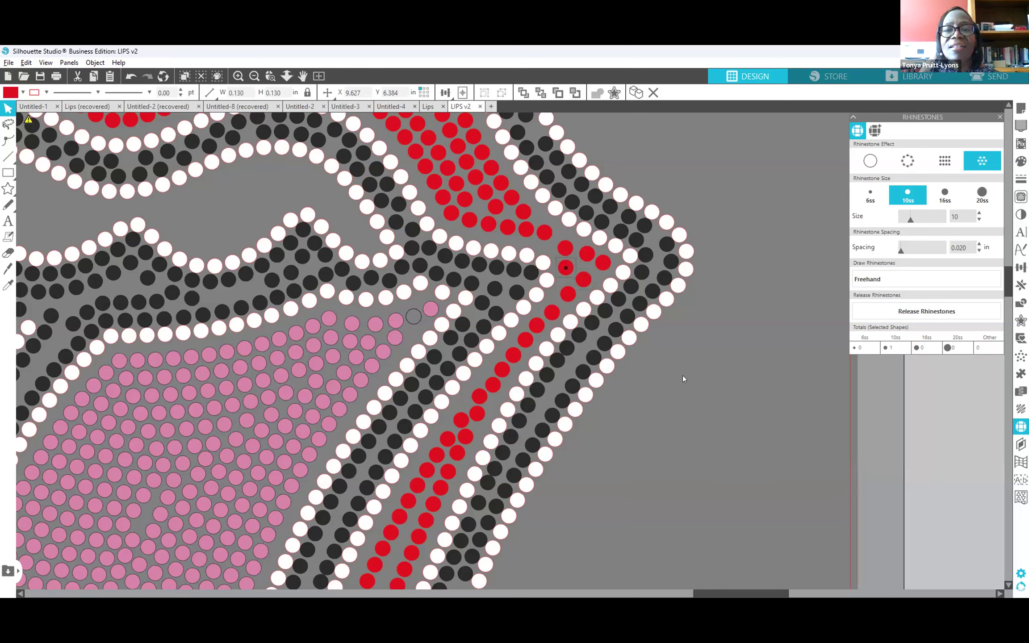
pyautogui.click(552, 246)
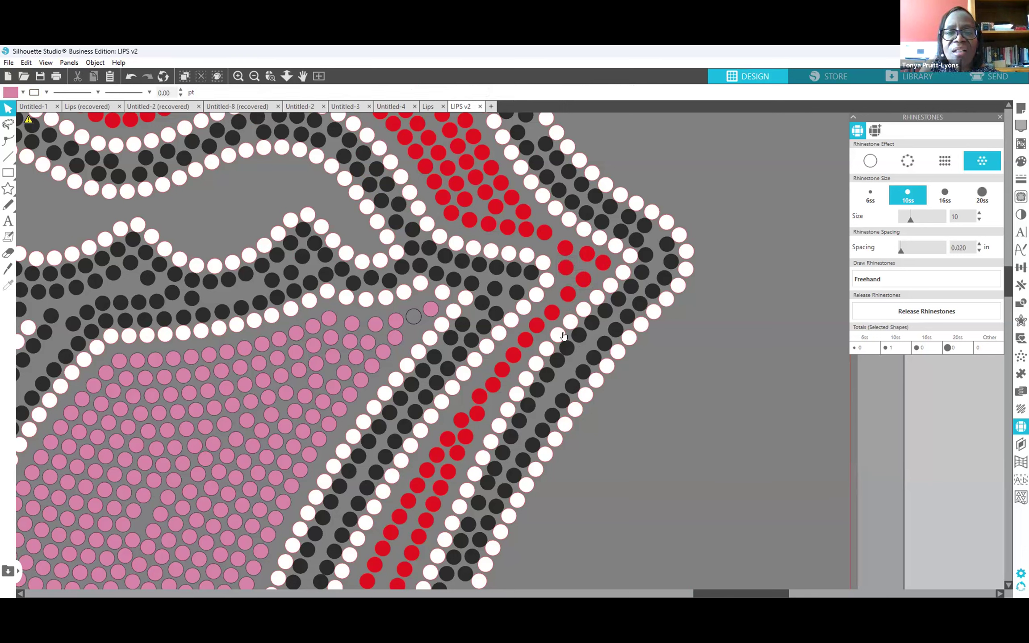
# Adjust the spacing of the red stones just below the corner and place a spare red stone in the empty area beside the lips.
pyautogui.click(554, 309)
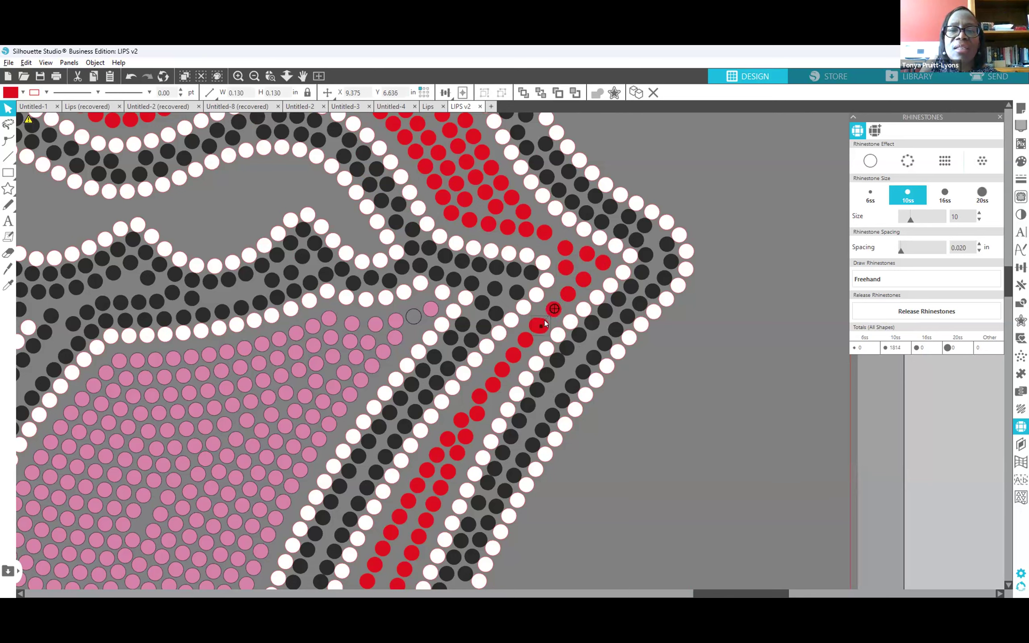
pyautogui.moveTo(544, 320)
pyautogui.mouseDown()
pyautogui.moveTo(550, 313)
pyautogui.moveTo(542, 341)
pyautogui.moveTo(643, 314)
pyautogui.moveTo(734, 345)
pyautogui.mouseUp()
pyautogui.click(540, 325)
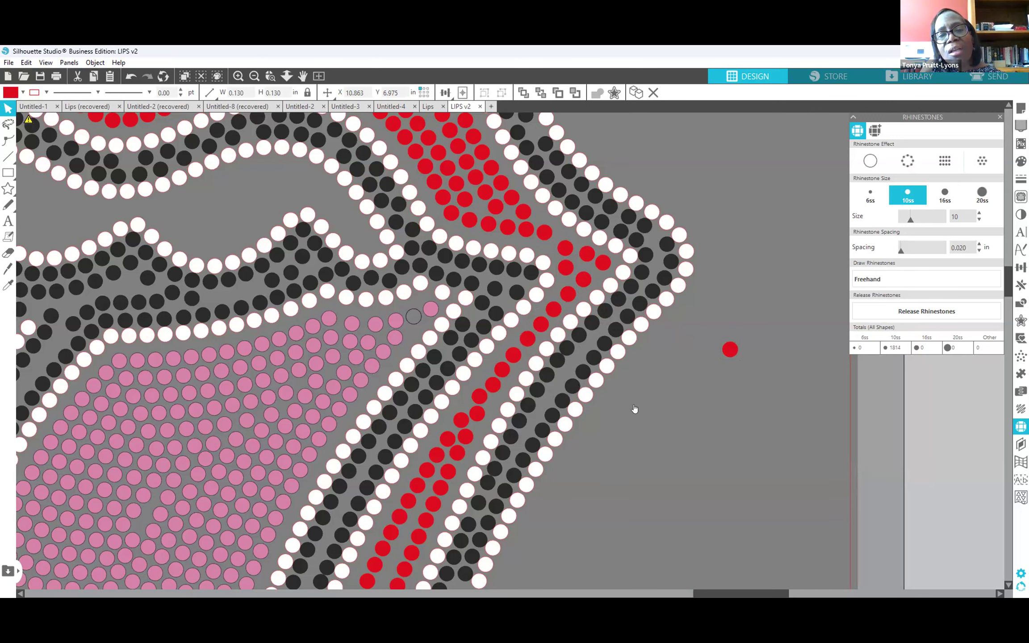
# Extend the lower end of the red strip with two more red stones toward the bottom tip of its white outline.
pyautogui.scroll(-5, 634, 408)
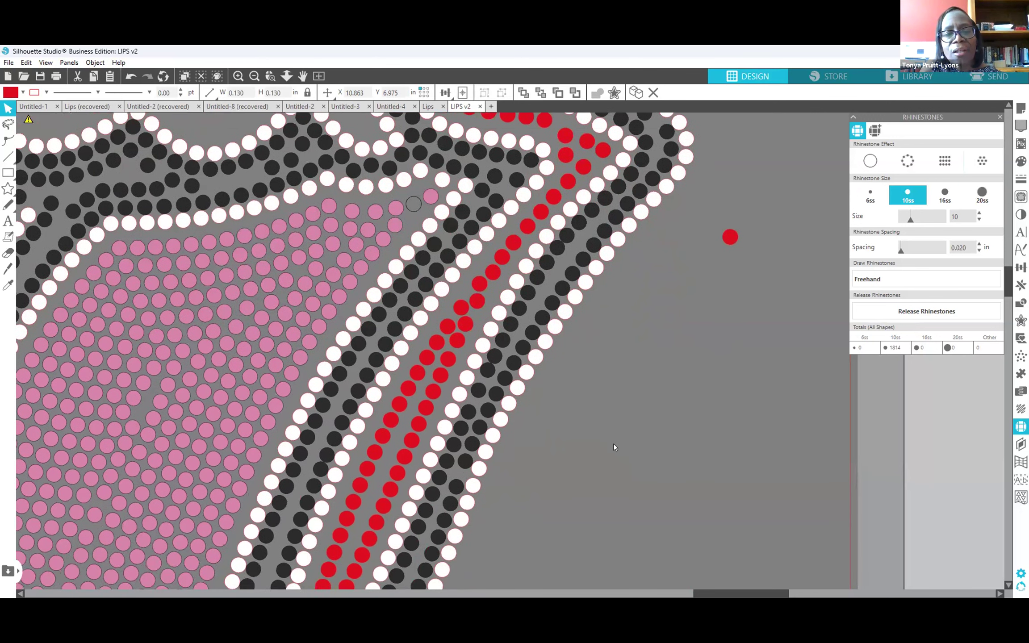
pyautogui.scroll(-2, 613, 447)
pyautogui.click(517, 422)
pyautogui.scroll(-2, 516, 422)
pyautogui.moveTo(740, 589)
pyautogui.mouseDown()
pyautogui.moveTo(669, 577)
pyautogui.moveTo(742, 590)
pyautogui.moveTo(724, 579)
pyautogui.mouseUp()
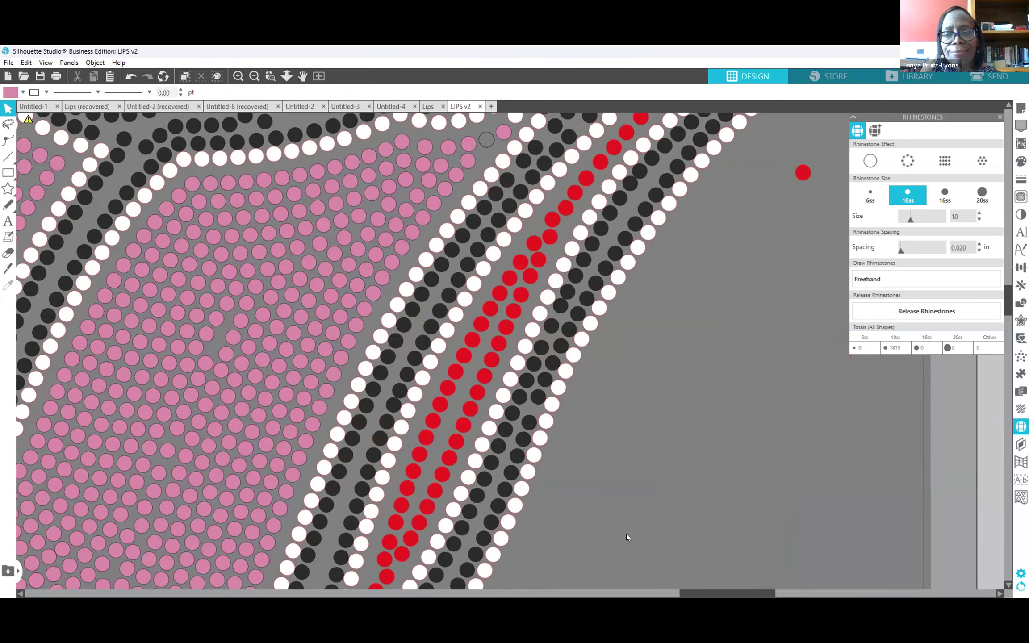
pyautogui.scroll(-2, 705, 485)
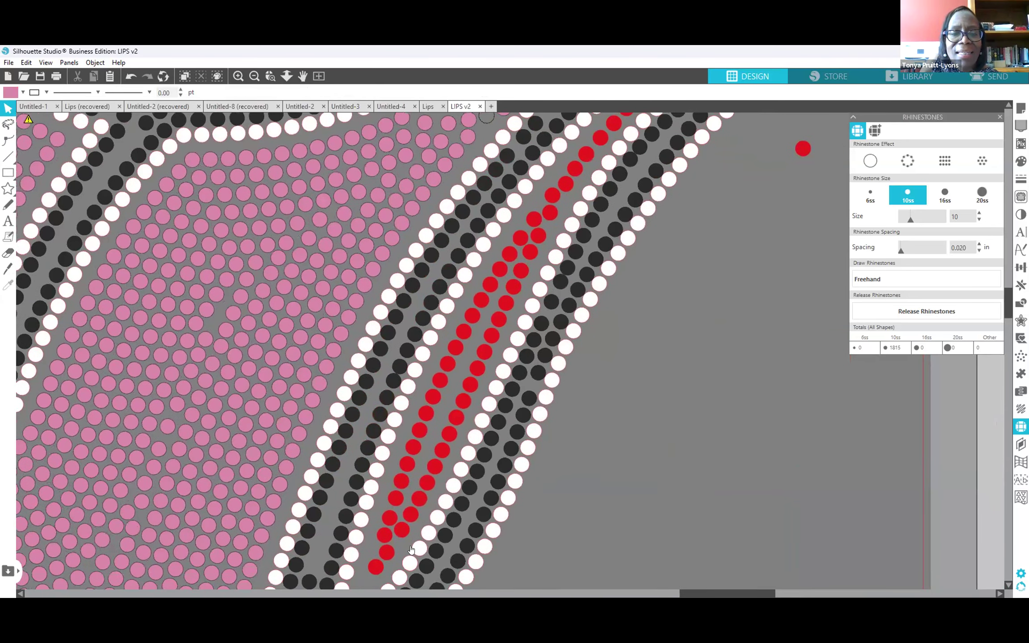
pyautogui.scroll(-4, 723, 477)
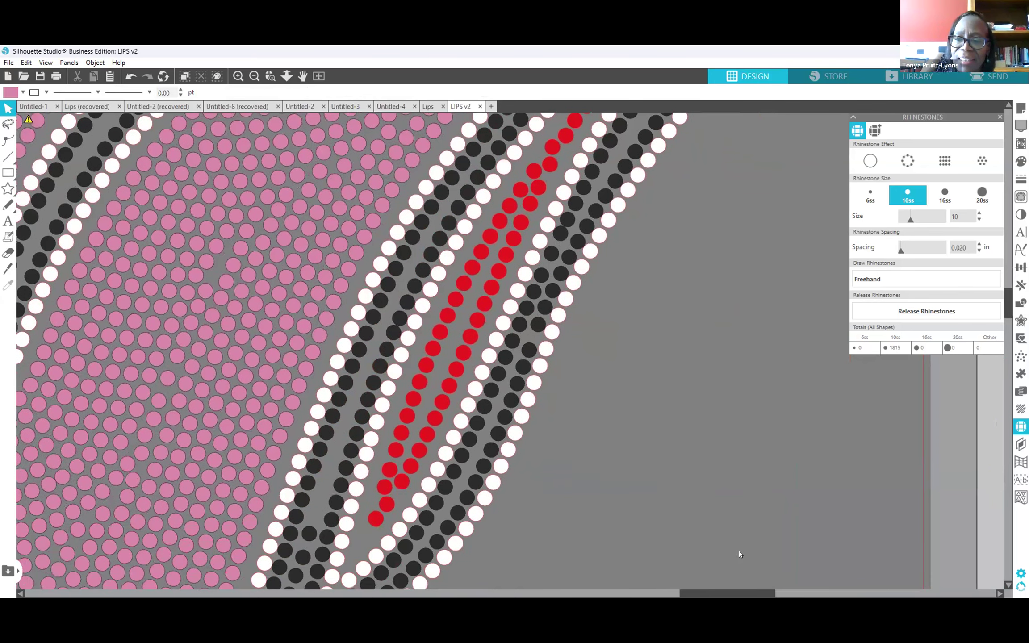
pyautogui.moveTo(1007, 315); pyautogui.dragTo(1007, 331)
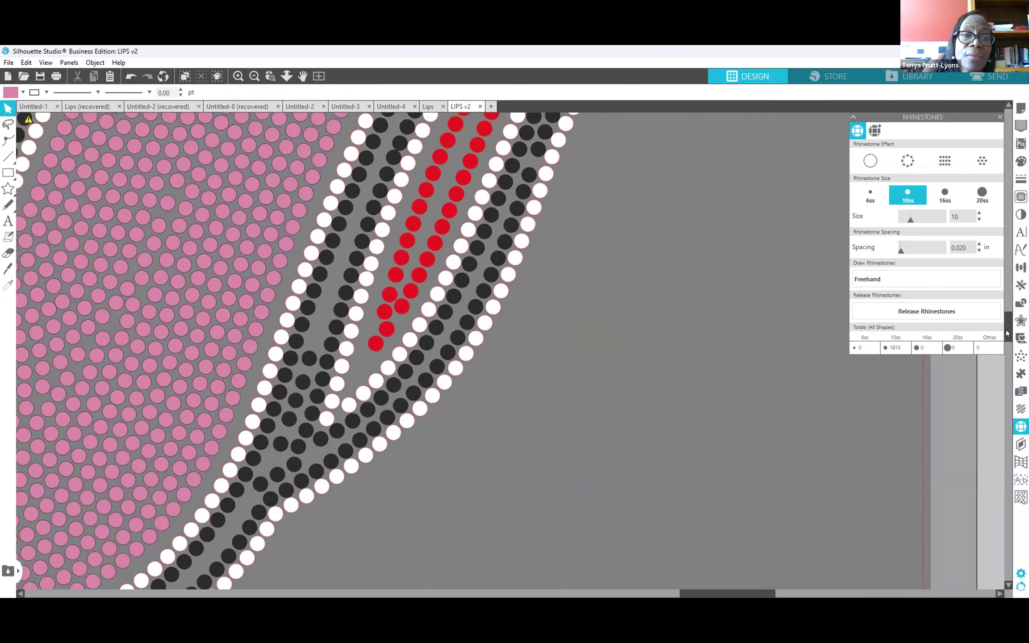
pyautogui.click(375, 344)
pyautogui.moveTo(361, 367)
pyautogui.mouseDown()
pyautogui.moveTo(349, 378)
pyautogui.moveTo(367, 352)
pyautogui.moveTo(379, 356)
pyautogui.mouseUp()
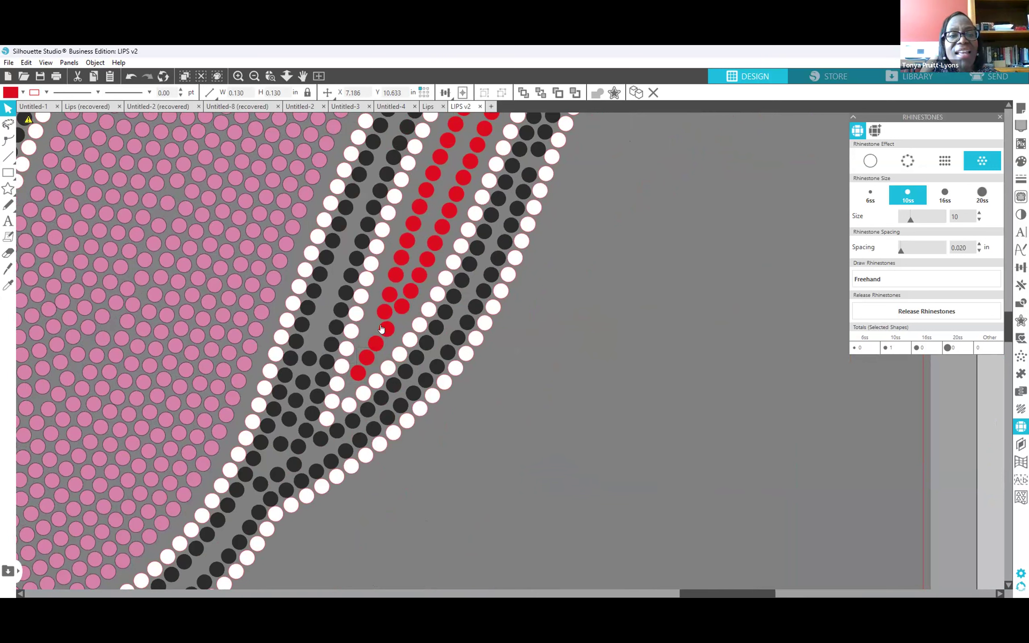
# Stagger the red stones just above the strip's lower tip into two rows and fill the gap between them with another red stone.
pyautogui.moveTo(375, 332); pyautogui.dragTo(382, 342)
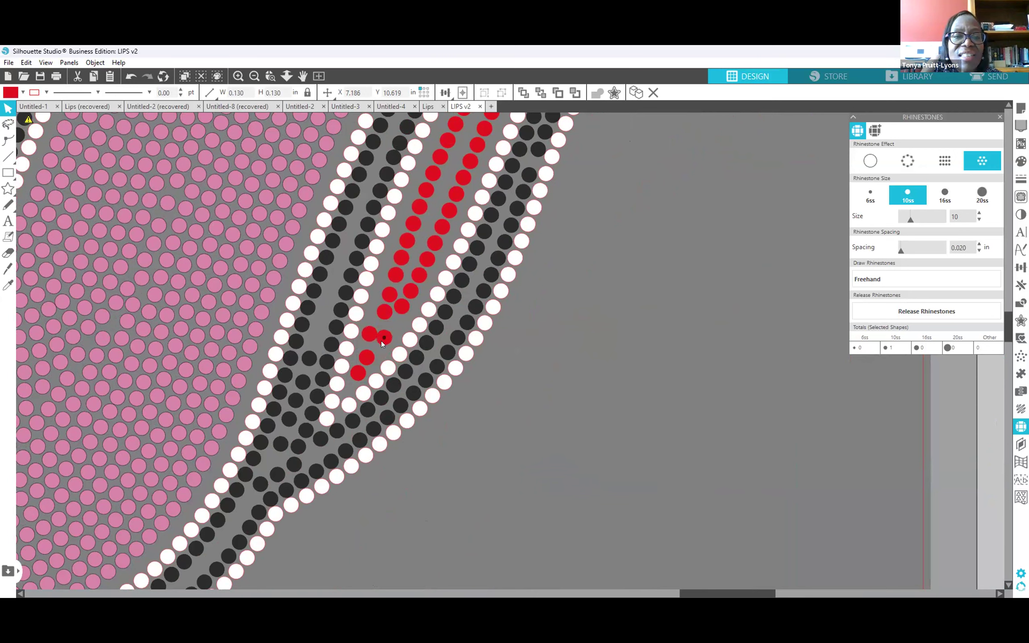
pyautogui.click(383, 313)
pyautogui.moveTo(374, 314); pyautogui.dragTo(373, 318)
pyautogui.click(372, 322)
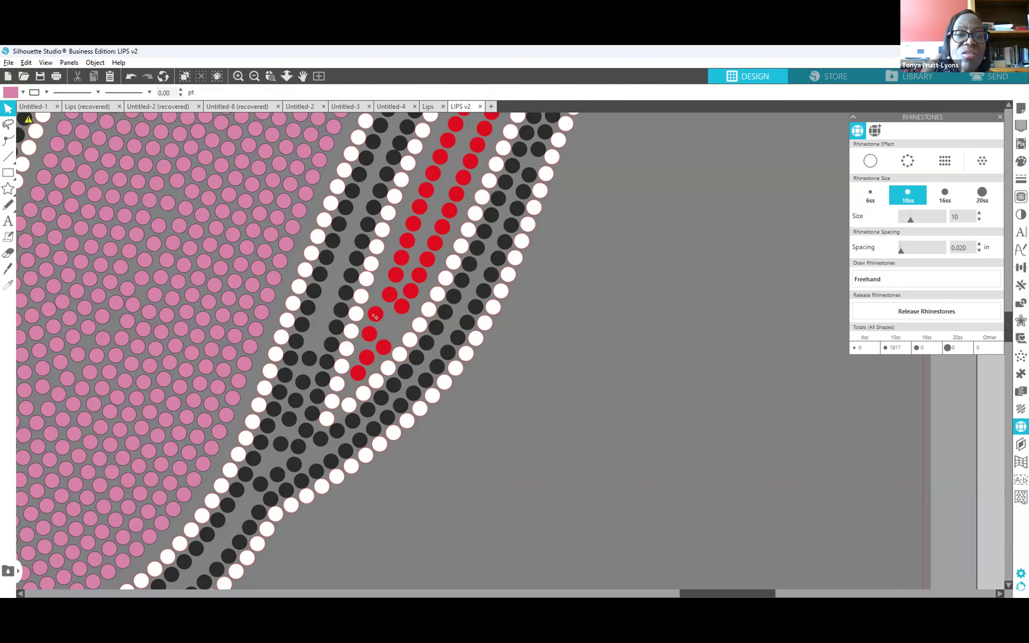
pyautogui.click(388, 327)
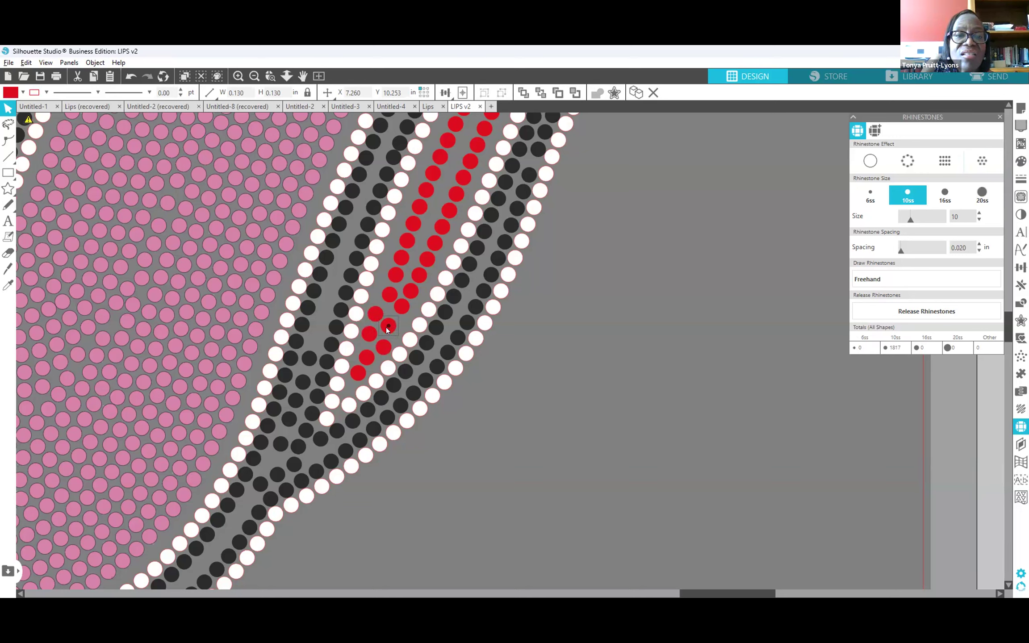
# Move the next two red stones up the strip toward opposite edges and fit an additional red stone between them.
pyautogui.moveTo(397, 305)
pyautogui.mouseDown()
pyautogui.moveTo(398, 315)
pyautogui.moveTo(383, 293)
pyautogui.moveTo(408, 313)
pyautogui.mouseUp()
pyautogui.click(384, 296)
pyautogui.click(405, 318)
pyautogui.click(379, 315)
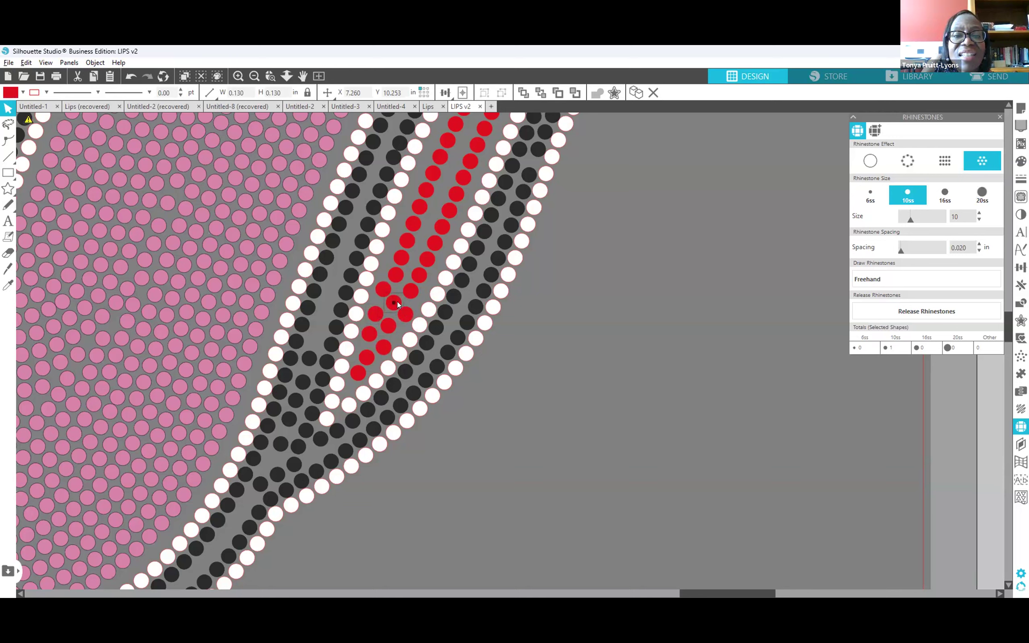
pyautogui.moveTo(383, 290); pyautogui.dragTo(384, 290)
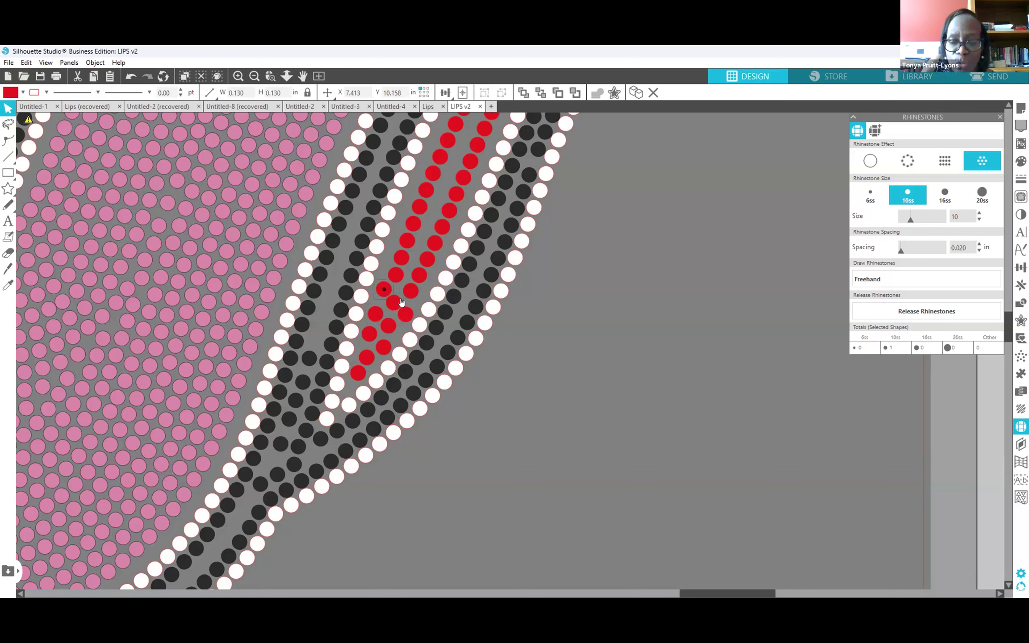
# Even out the spacing of the red stones in the filled section just above the strip's lower tip.
pyautogui.press('Up')
pyautogui.press('Up')
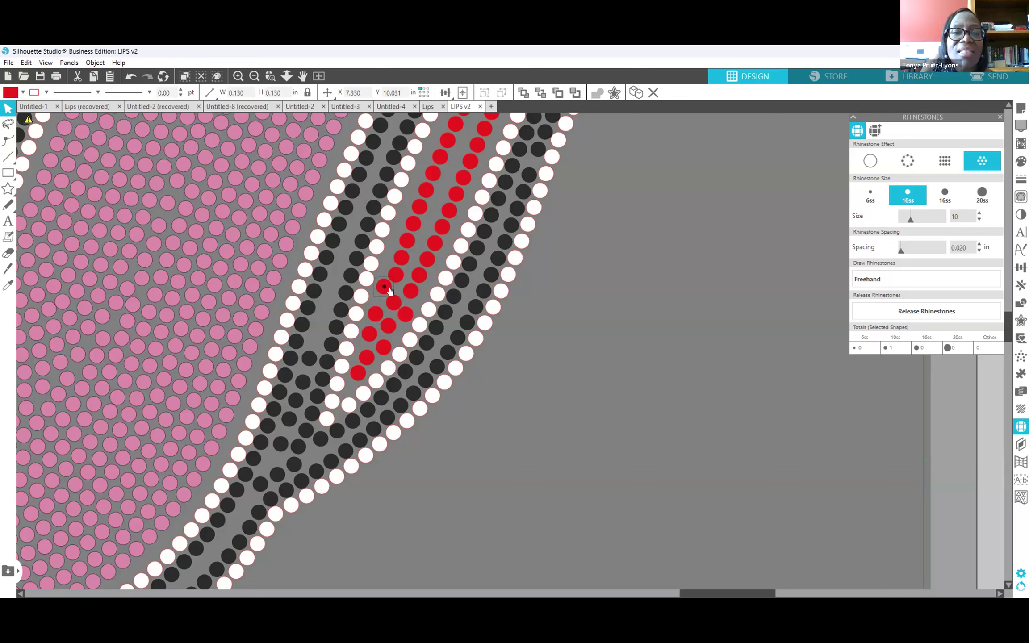
pyautogui.press('Down')
pyautogui.click(394, 303)
pyautogui.press('Up')
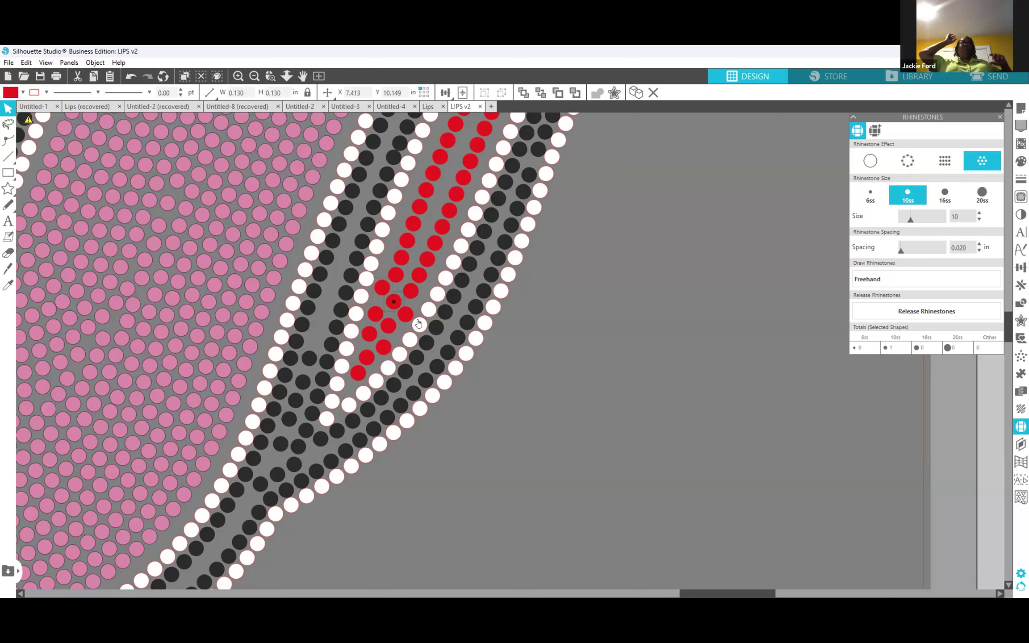
pyautogui.moveTo(390, 331); pyautogui.dragTo(380, 313)
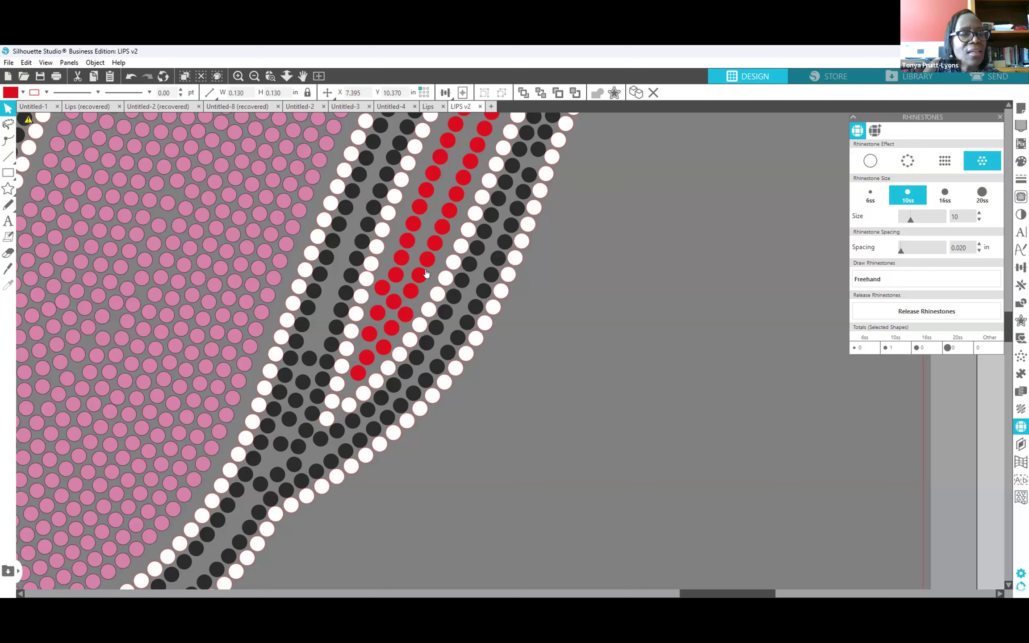
pyautogui.click(411, 305)
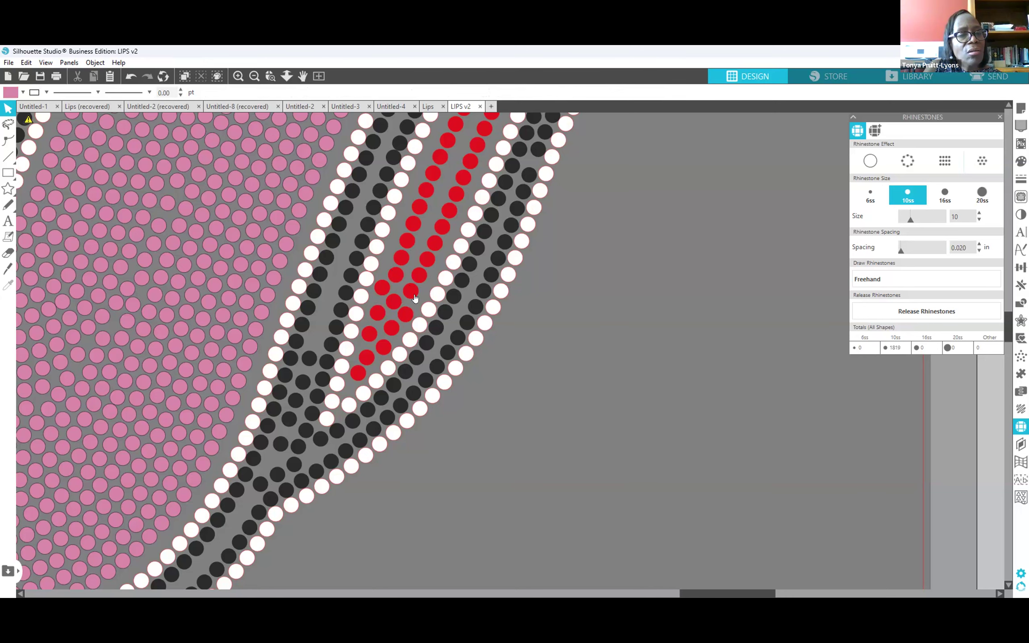
# Move the next pair of red stones up the strip apart, toward the opposite white outlines.
pyautogui.scroll(2, 452, 248)
pyautogui.scroll(6, 464, 230)
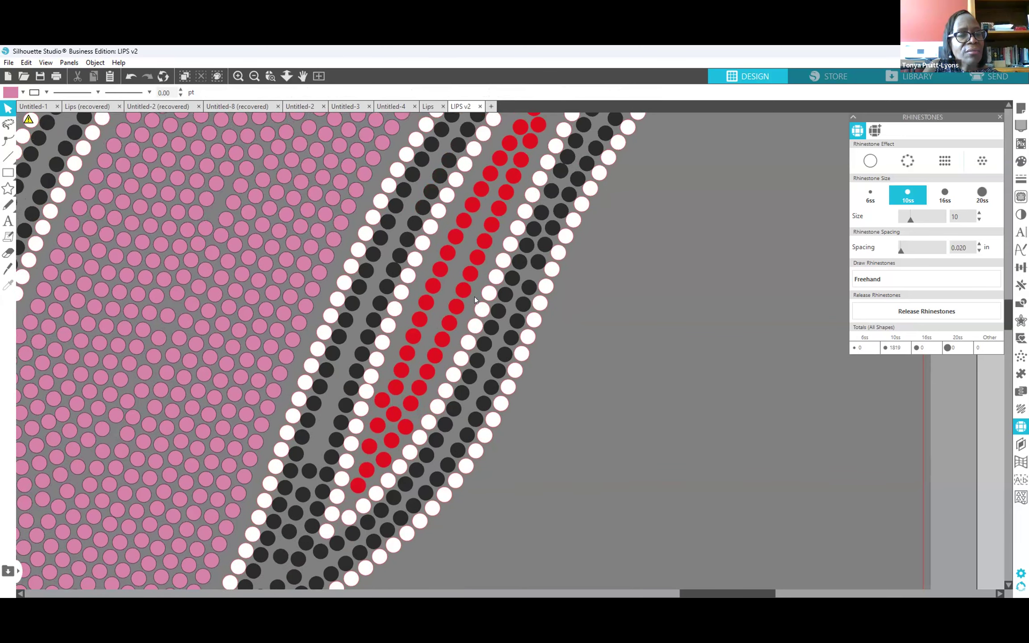
pyautogui.moveTo(394, 393); pyautogui.dragTo(389, 381)
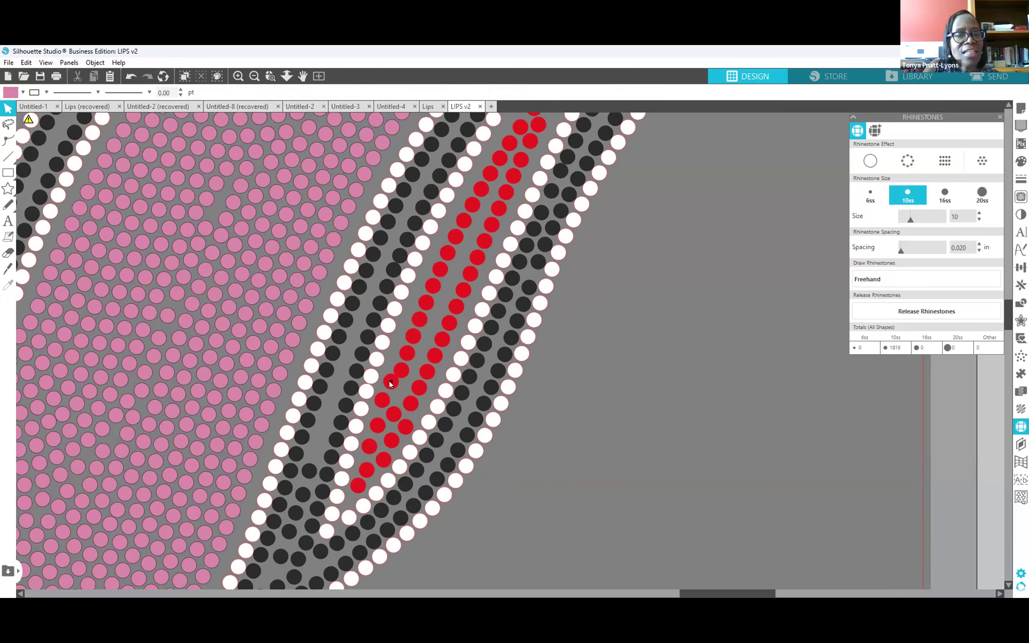
pyautogui.click(411, 412)
pyautogui.click(415, 412)
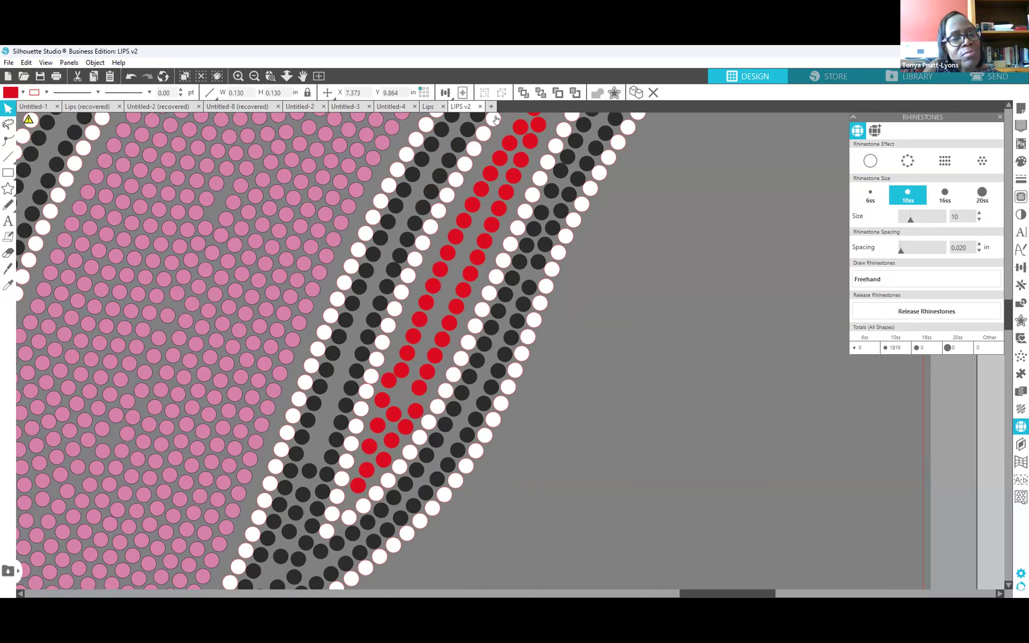
pyautogui.click(485, 269)
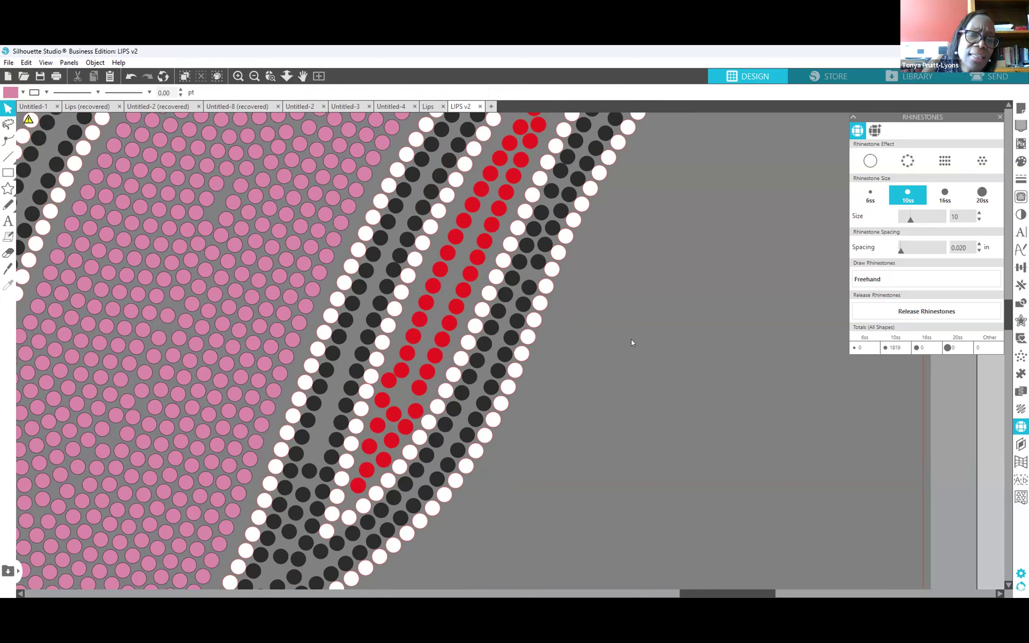
# Select the remaining red stones along the strip's inner row and shift them together toward the inner white outline.
pyautogui.click(402, 375)
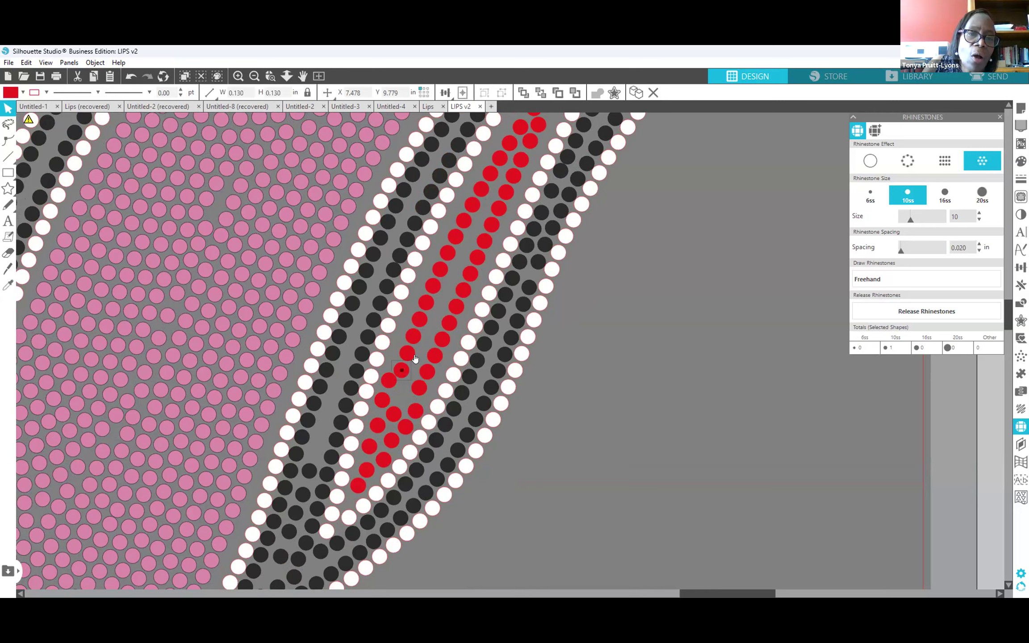
pyautogui.keyDown('shift'); pyautogui.click(410, 357); pyautogui.keyUp('shift')
pyautogui.keyDown('shift'); pyautogui.click(415, 339); pyautogui.keyUp('shift')
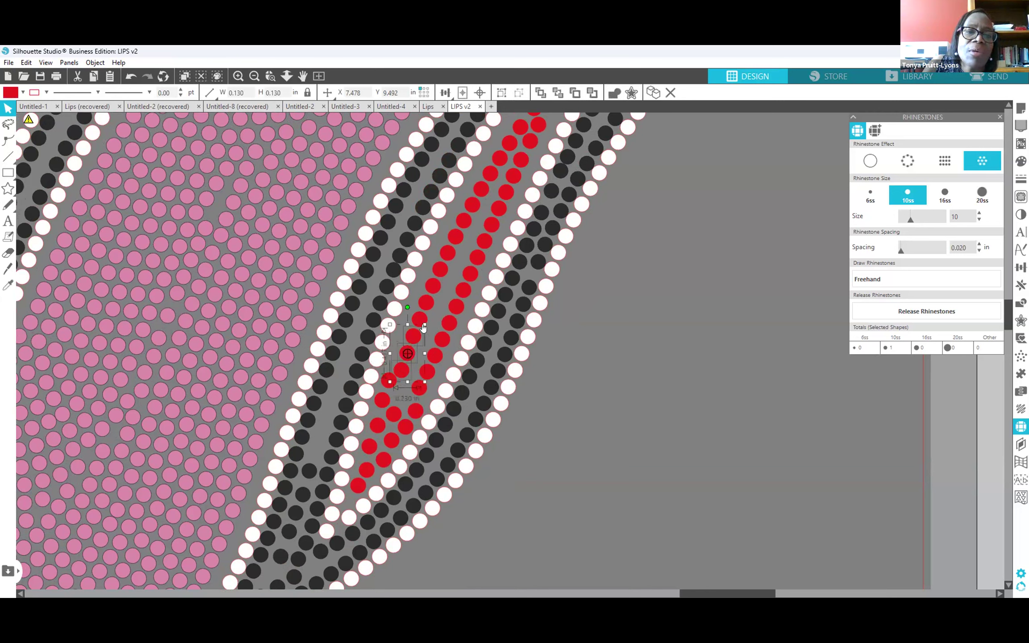
pyautogui.keyDown('shift'); pyautogui.click(420, 318); pyautogui.keyUp('shift')
pyautogui.keyDown('shift'); pyautogui.click(427, 303); pyautogui.keyUp('shift')
pyautogui.keyDown('shift'); pyautogui.click(432, 285); pyautogui.keyUp('shift')
pyautogui.keyDown('shift'); pyautogui.click(440, 269); pyautogui.keyUp('shift')
pyautogui.keyDown('shift'); pyautogui.click(448, 252); pyautogui.keyUp('shift')
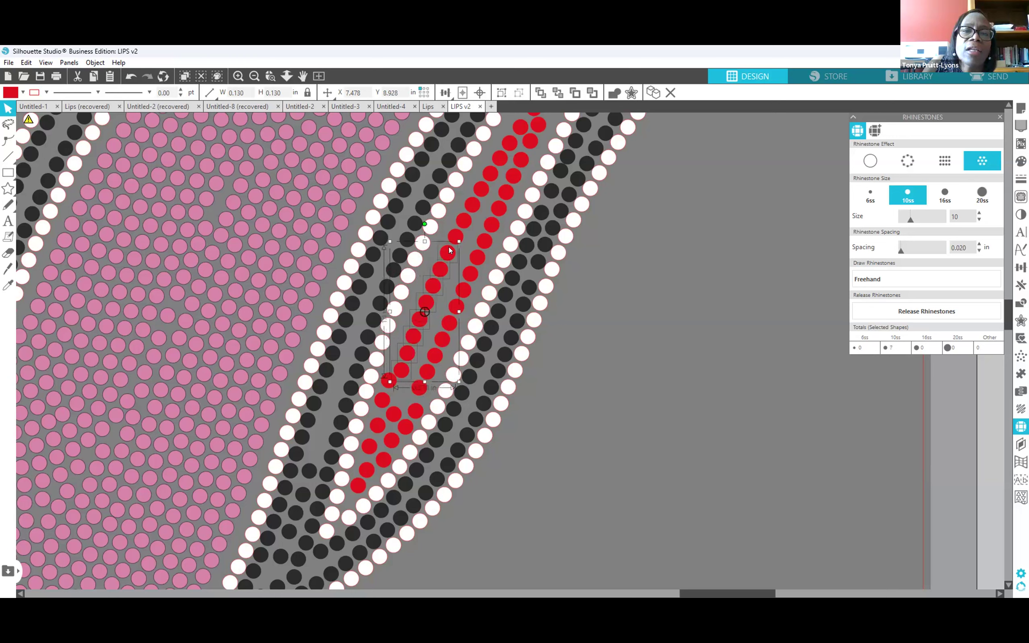
pyautogui.keyDown('shift'); pyautogui.click(455, 239); pyautogui.keyUp('shift')
pyautogui.keyDown('shift'); pyautogui.click(474, 208); pyautogui.keyUp('shift')
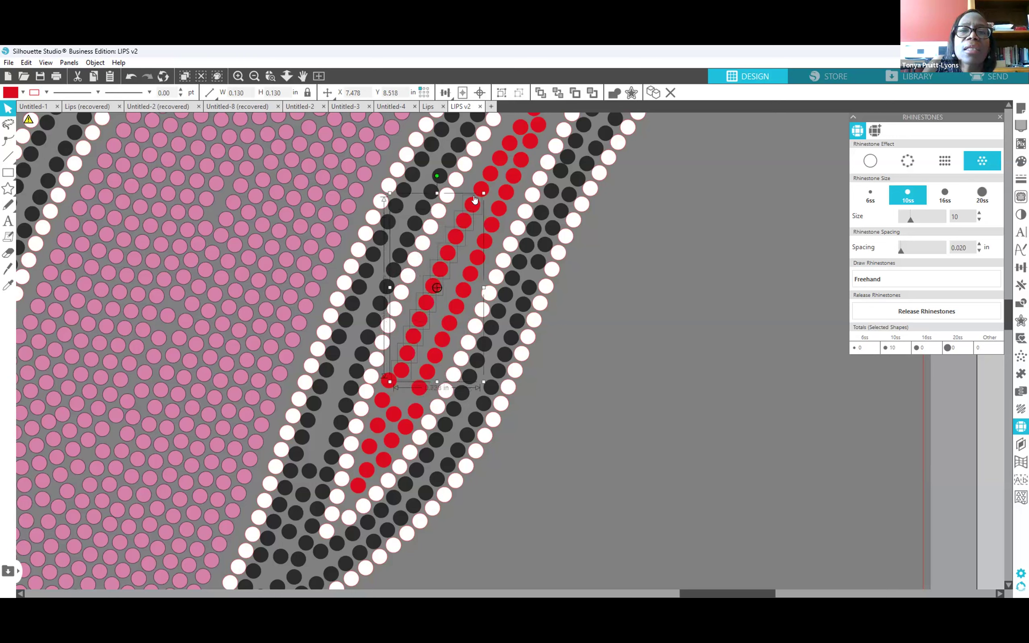
pyautogui.keyDown('shift'); pyautogui.click(480, 188); pyautogui.keyUp('shift')
pyautogui.moveTo(487, 176); pyautogui.dragTo(513, 145)
pyautogui.keyDown('shift'); pyautogui.click(513, 144); pyautogui.keyUp('shift')
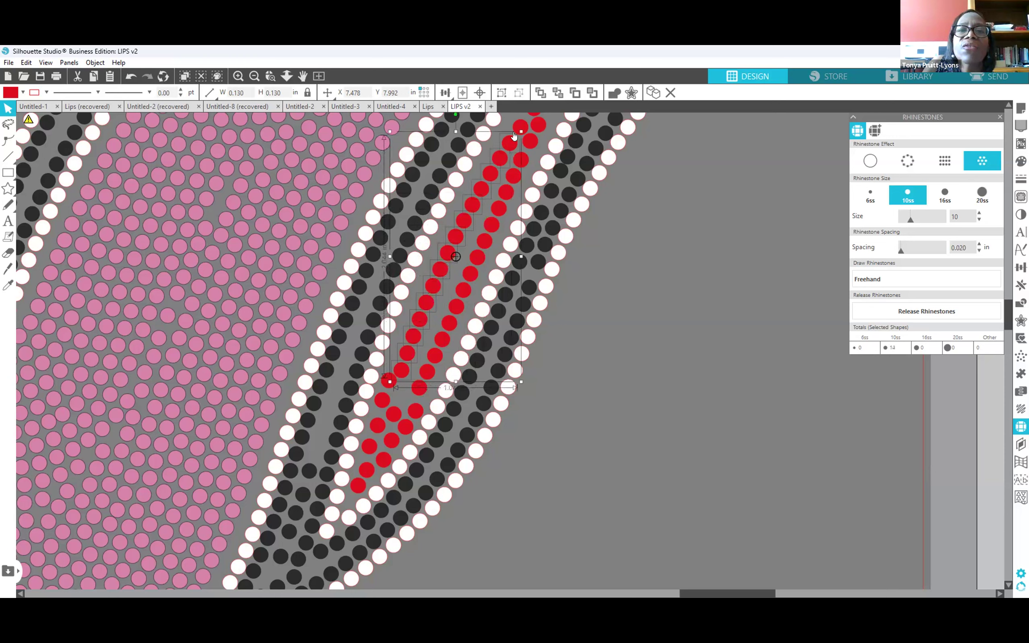
pyautogui.keyDown('shift'); pyautogui.click(522, 130); pyautogui.keyUp('shift')
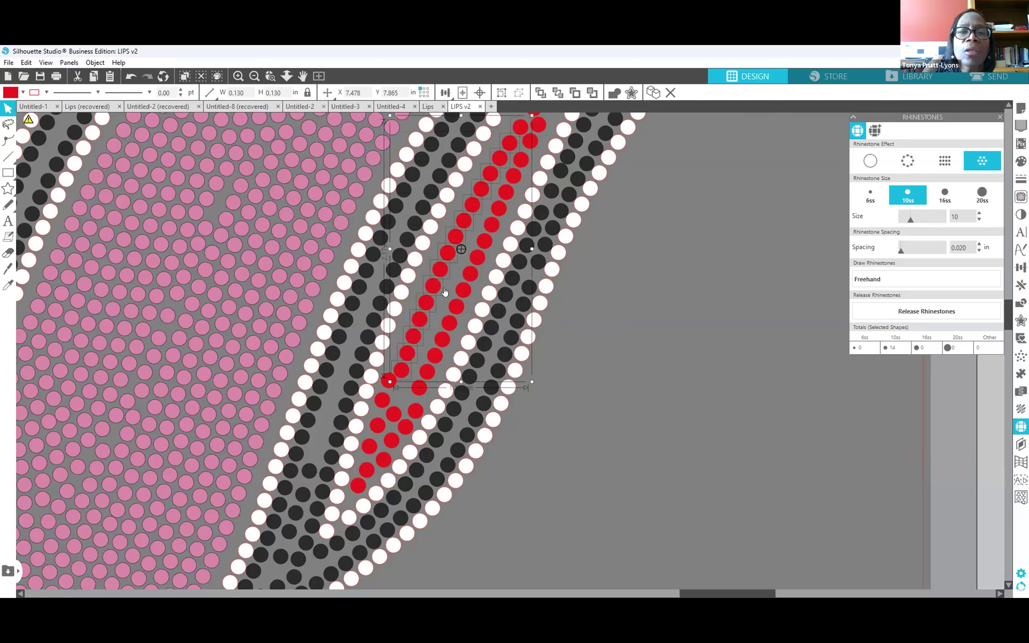
pyautogui.moveTo(438, 268); pyautogui.dragTo(433, 266)
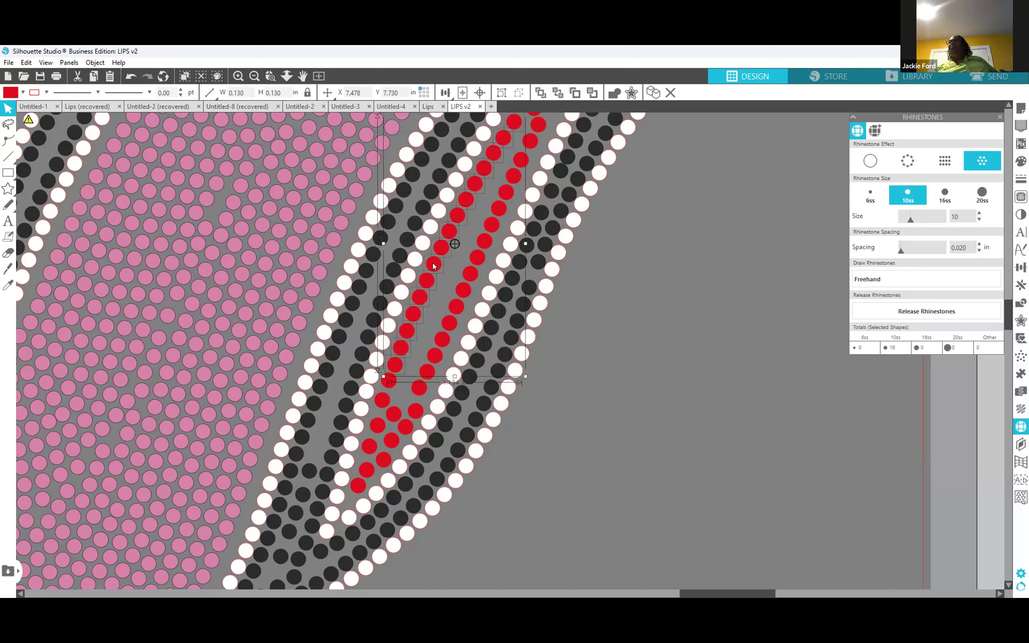
pyautogui.click(615, 368)
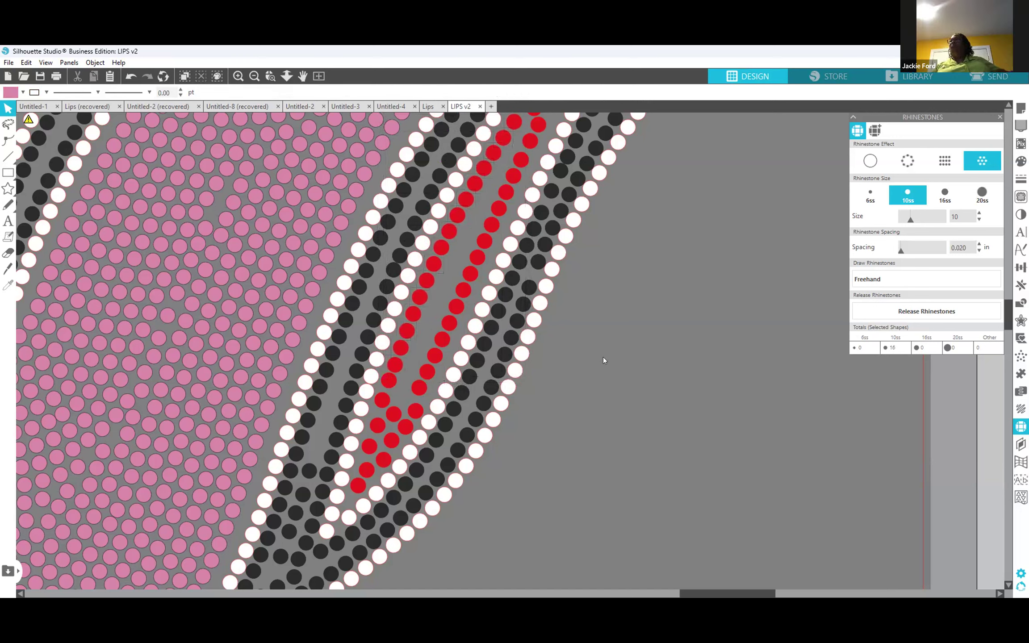
pyautogui.scroll(1, 593, 363)
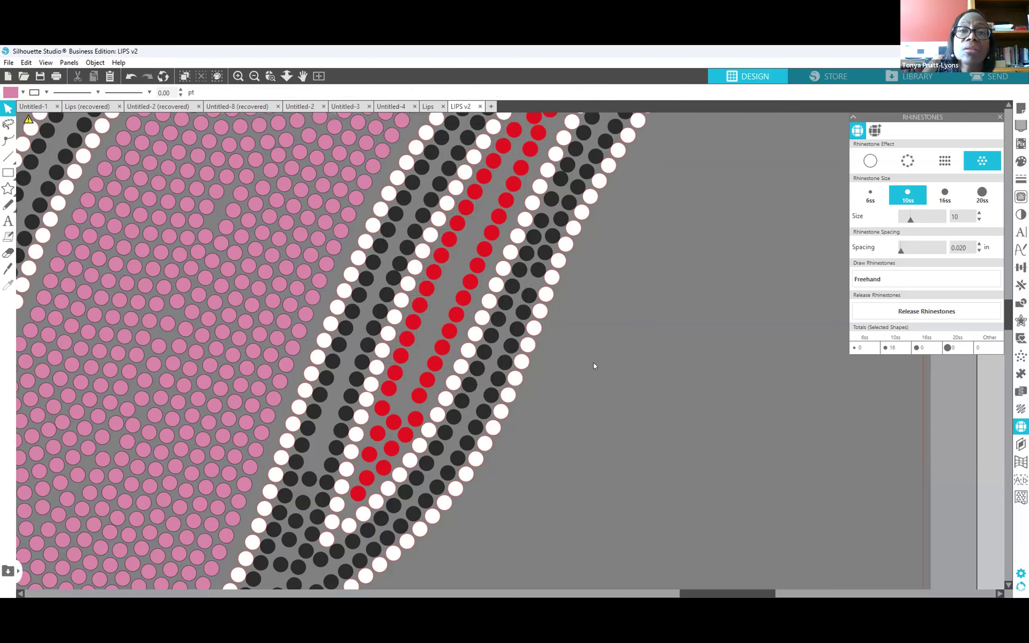
# Select the red stones of the strip's outer row, from just above the filled section up to the strip's upper part.
pyautogui.click(415, 401)
pyautogui.keyDown('shift'); pyautogui.click(425, 378); pyautogui.keyUp('shift')
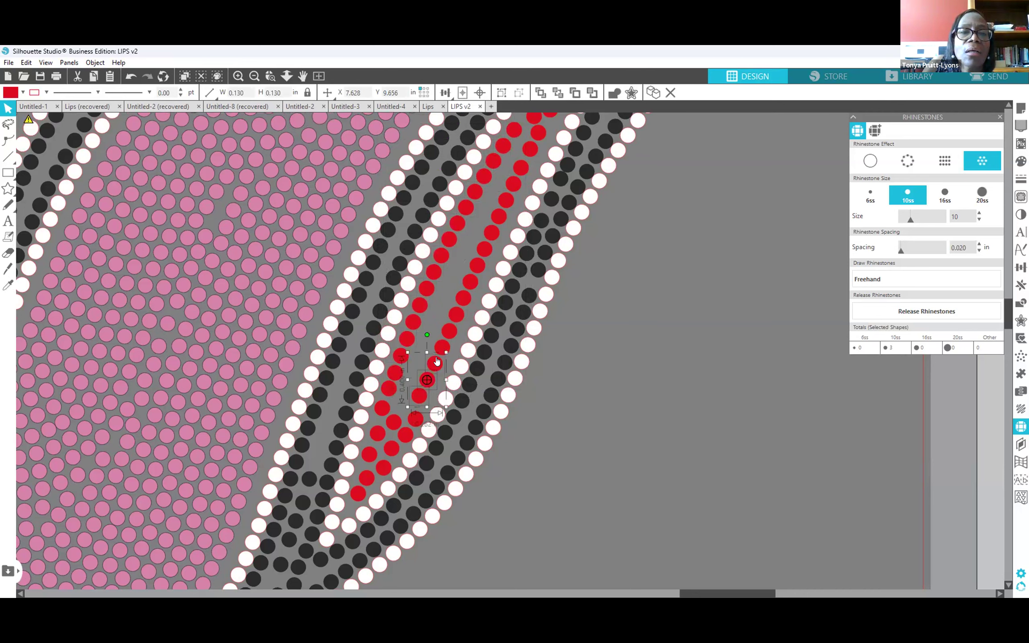
pyautogui.keyDown('shift'); pyautogui.click(430, 377); pyautogui.keyUp('shift')
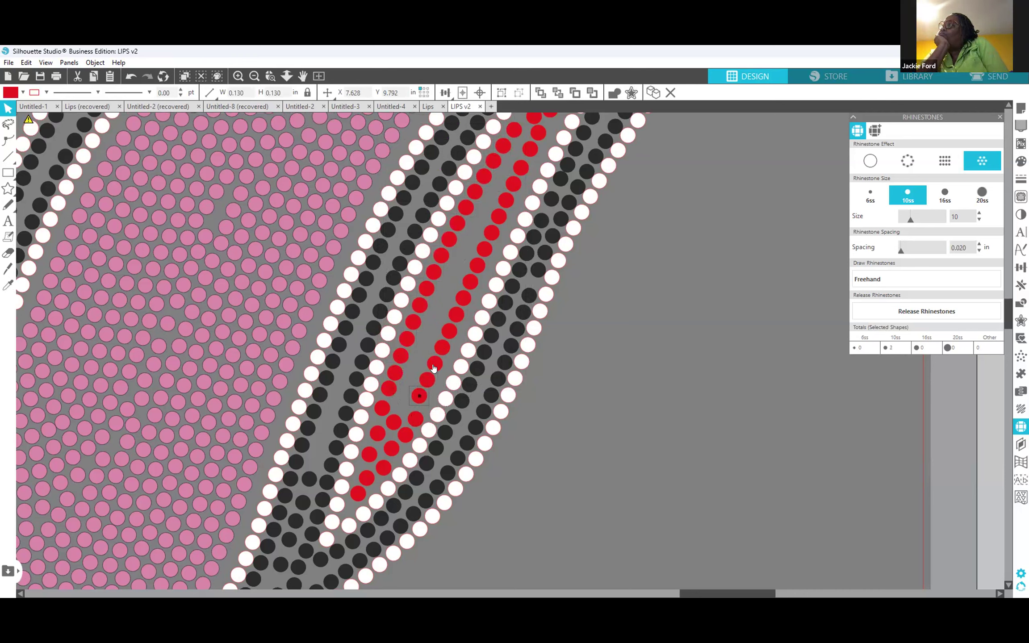
pyautogui.keyDown('shift'); pyautogui.click(435, 365); pyautogui.keyUp('shift')
pyautogui.keyDown('shift'); pyautogui.click(441, 347); pyautogui.keyUp('shift')
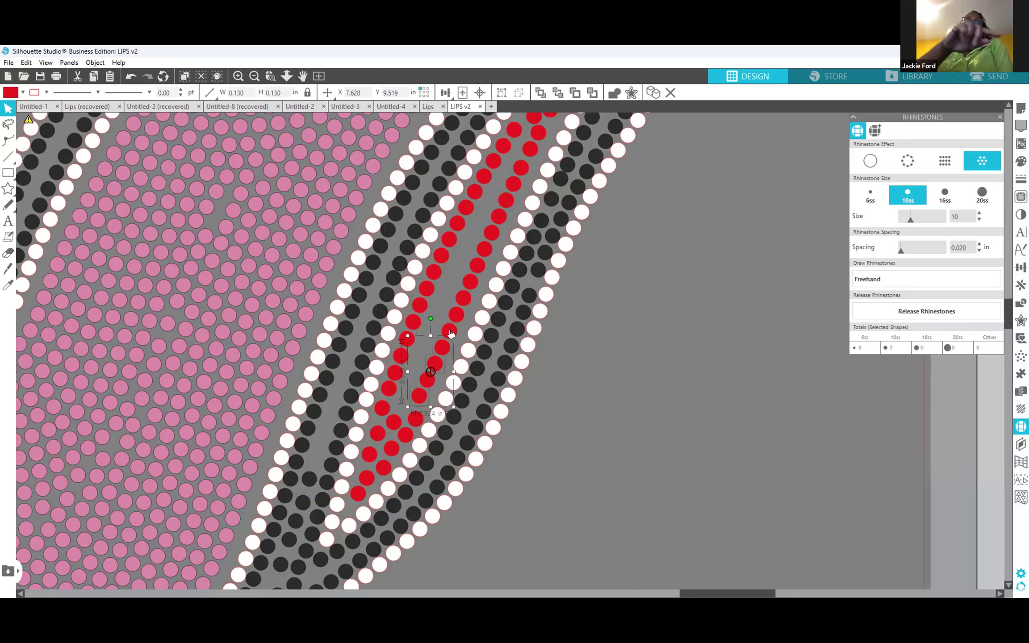
pyautogui.keyDown('shift'); pyautogui.click(450, 331); pyautogui.keyUp('shift')
pyautogui.keyDown('shift'); pyautogui.click(460, 310); pyautogui.keyUp('shift')
pyautogui.keyDown('shift'); pyautogui.click(463, 299); pyautogui.keyUp('shift')
pyautogui.keyDown('shift'); pyautogui.click(471, 283); pyautogui.keyUp('shift')
pyautogui.keyDown('shift'); pyautogui.click(476, 266); pyautogui.keyUp('shift')
pyautogui.keyDown('shift'); pyautogui.click(484, 248); pyautogui.keyUp('shift')
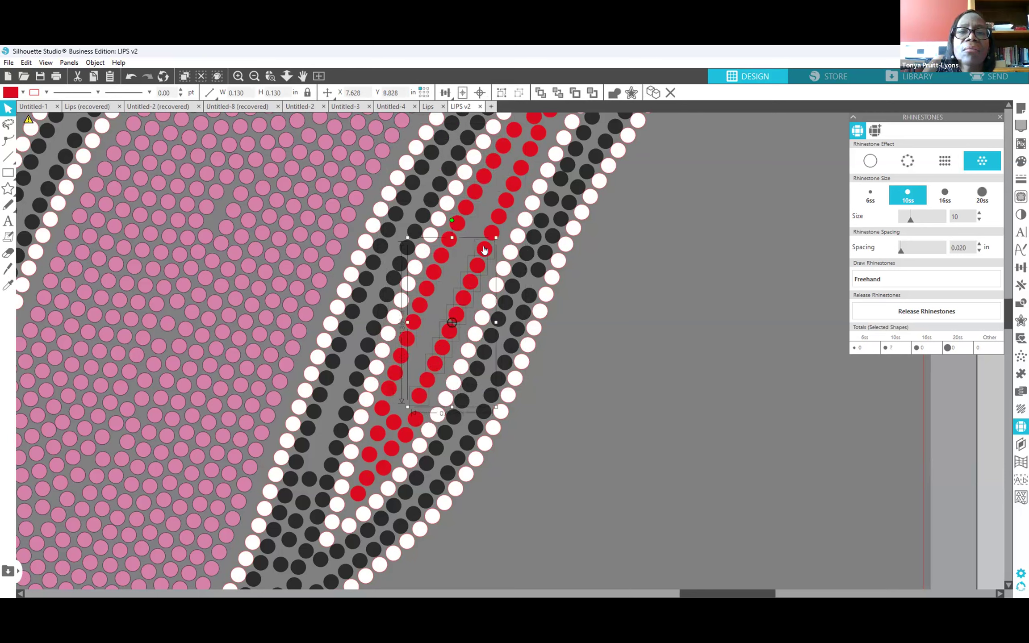
pyautogui.keyDown('shift'); pyautogui.click(492, 232); pyautogui.keyUp('shift')
pyautogui.keyDown('shift'); pyautogui.click(499, 218); pyautogui.keyUp('shift')
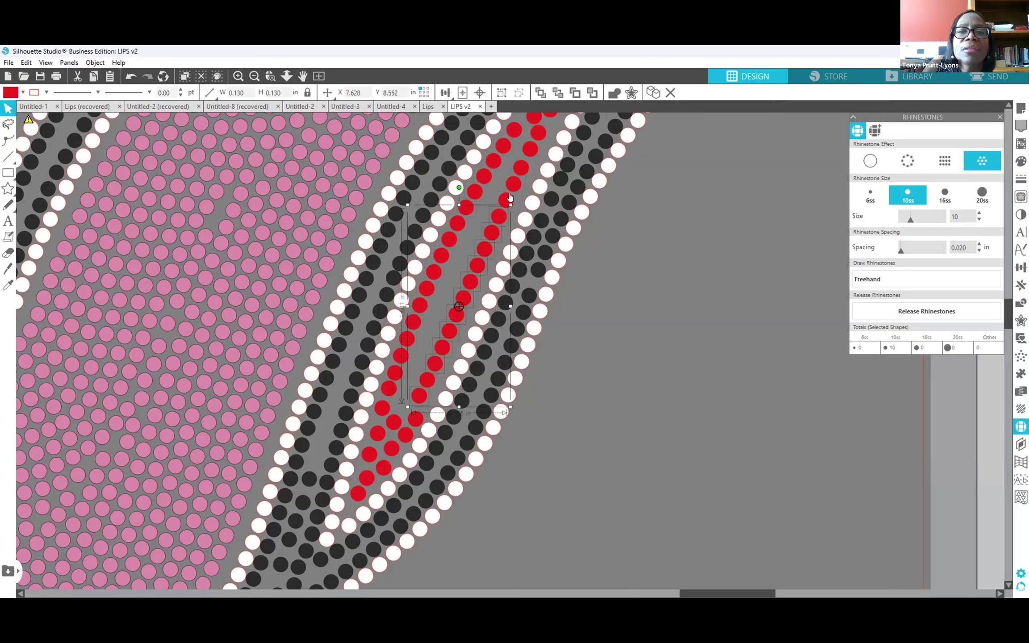
pyautogui.keyDown('shift'); pyautogui.click(507, 201); pyautogui.keyUp('shift')
pyautogui.keyDown('shift'); pyautogui.click(514, 185); pyautogui.keyUp('shift')
pyautogui.keyDown('shift'); pyautogui.click(521, 169); pyautogui.keyUp('shift')
pyautogui.keyDown('shift'); pyautogui.click(528, 152); pyautogui.keyUp('shift')
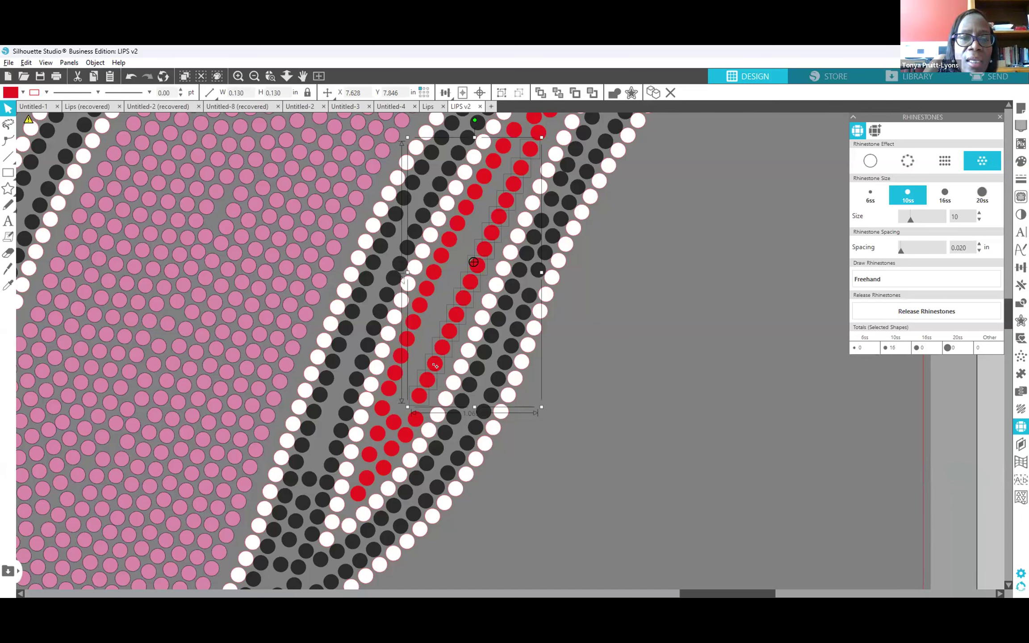
# Try placing a copy of the selected outer row in the empty area beside the lips.
pyautogui.moveTo(434, 366); pyautogui.dragTo(656, 408)
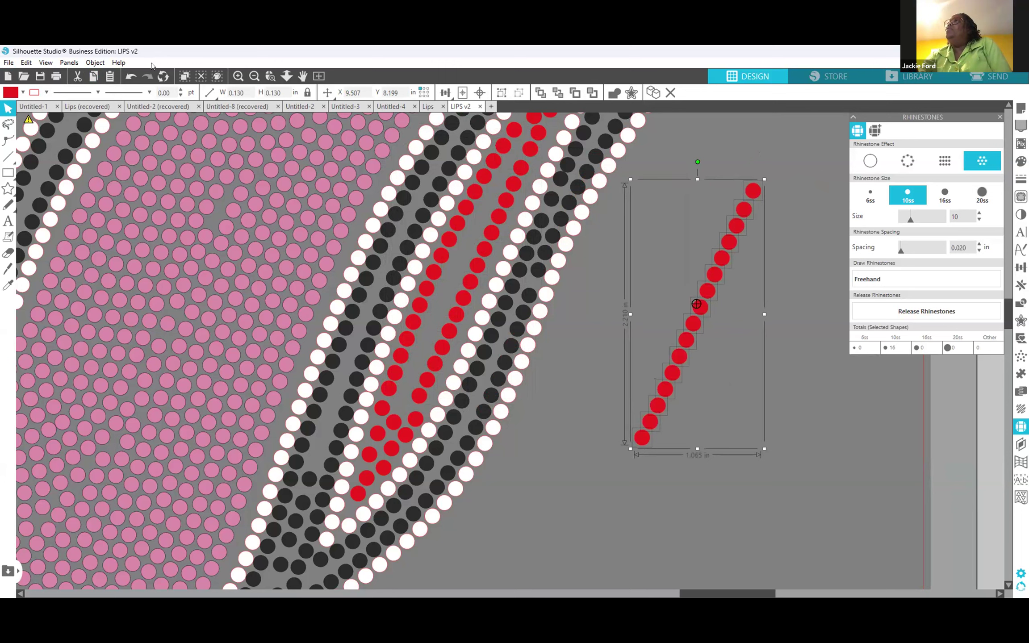
pyautogui.click(129, 76)
pyautogui.click(129, 76)
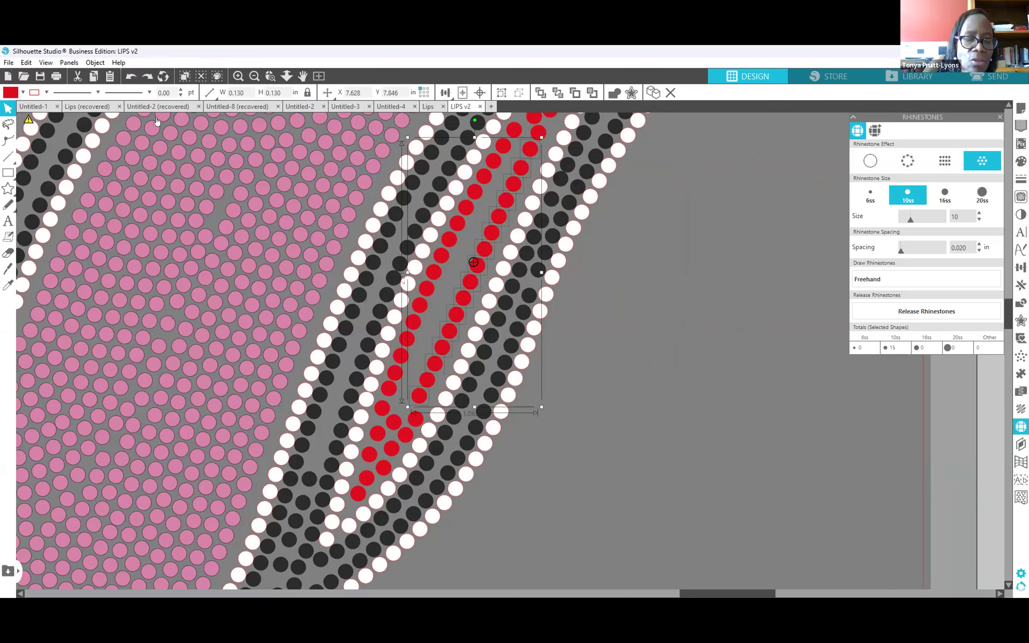
# Shift the selected red row toward the outer white outline and place a copy of it in the gap between the two rows.
pyautogui.keyDown('shift'); pyautogui.click(425, 385); pyautogui.keyUp('shift')
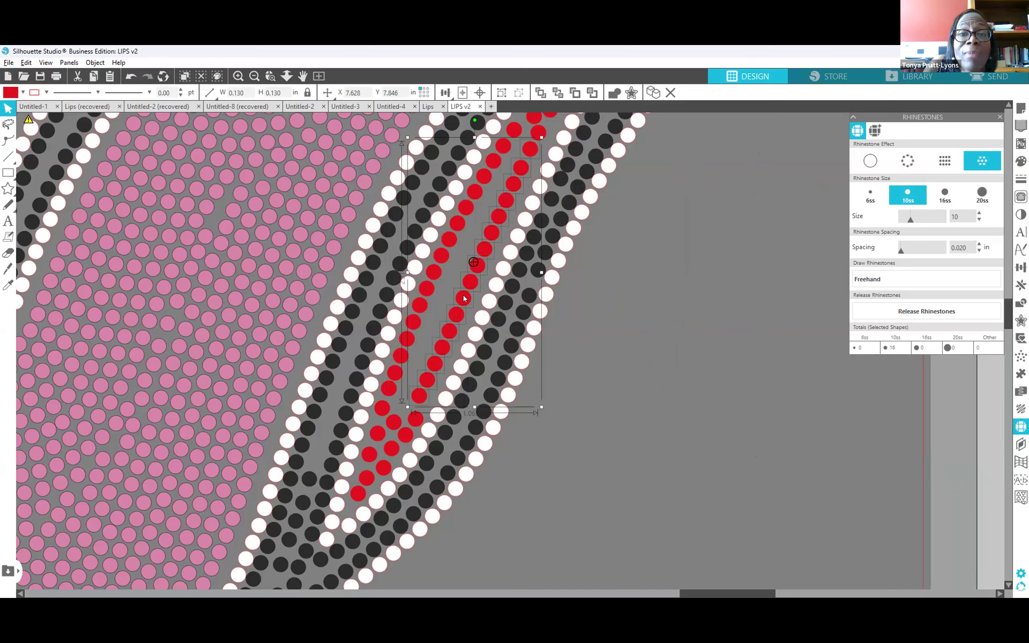
pyautogui.moveTo(463, 298); pyautogui.dragTo(467, 303)
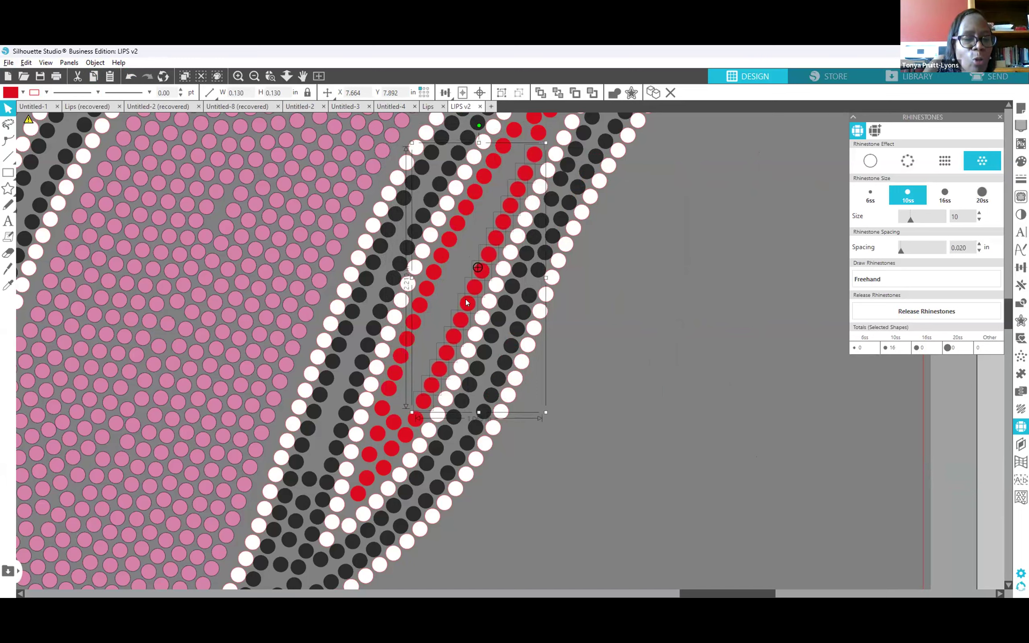
pyautogui.moveTo(468, 306); pyautogui.dragTo(446, 307)
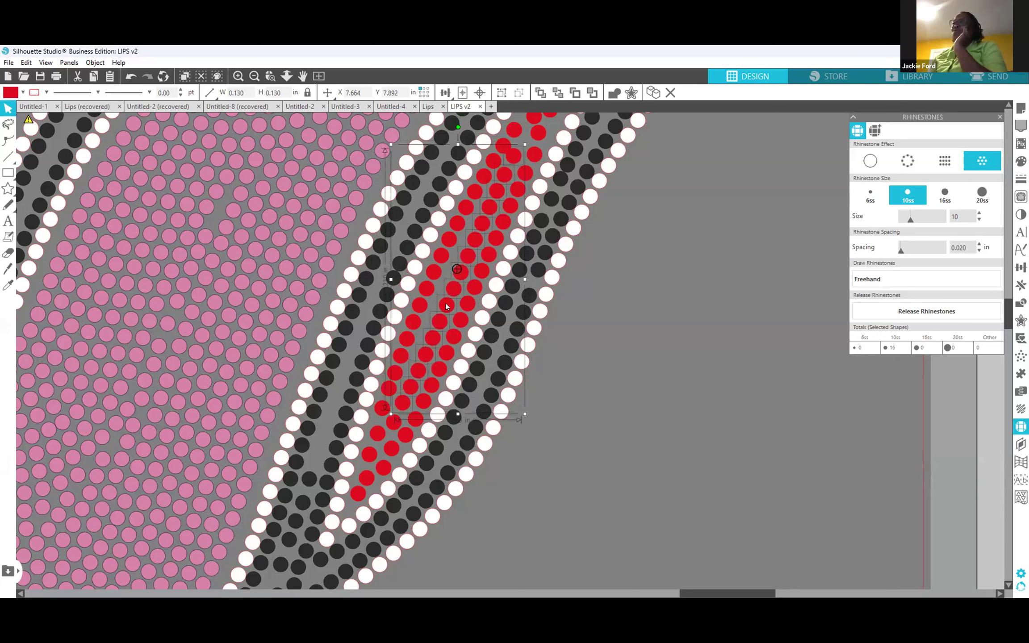
pyautogui.click(599, 352)
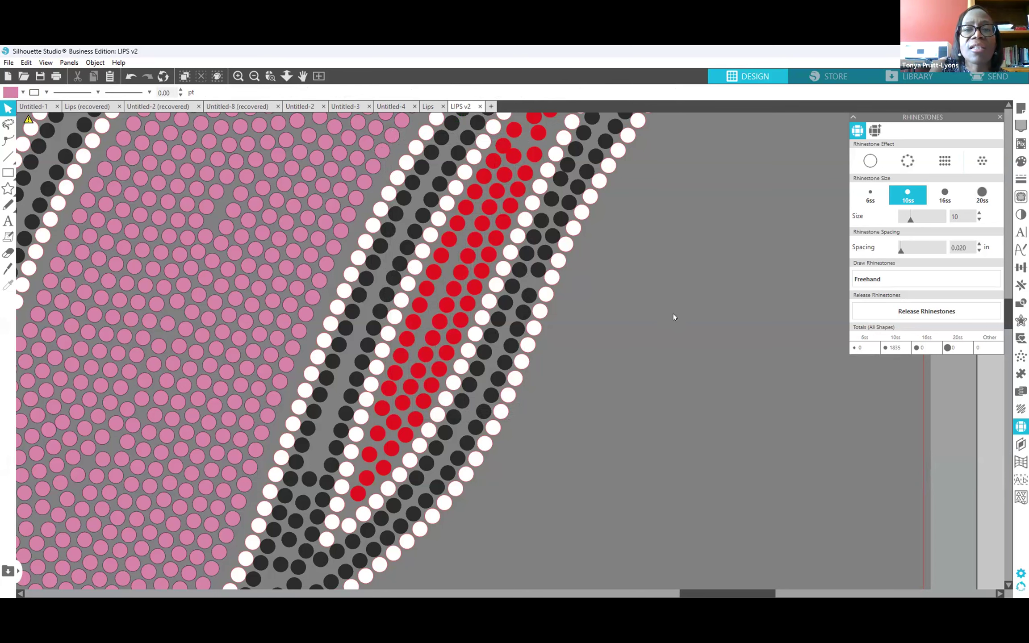
# Reposition the top red stones of the new middle row and outer row to even out their spacing.
pyautogui.scroll(1, 673, 312)
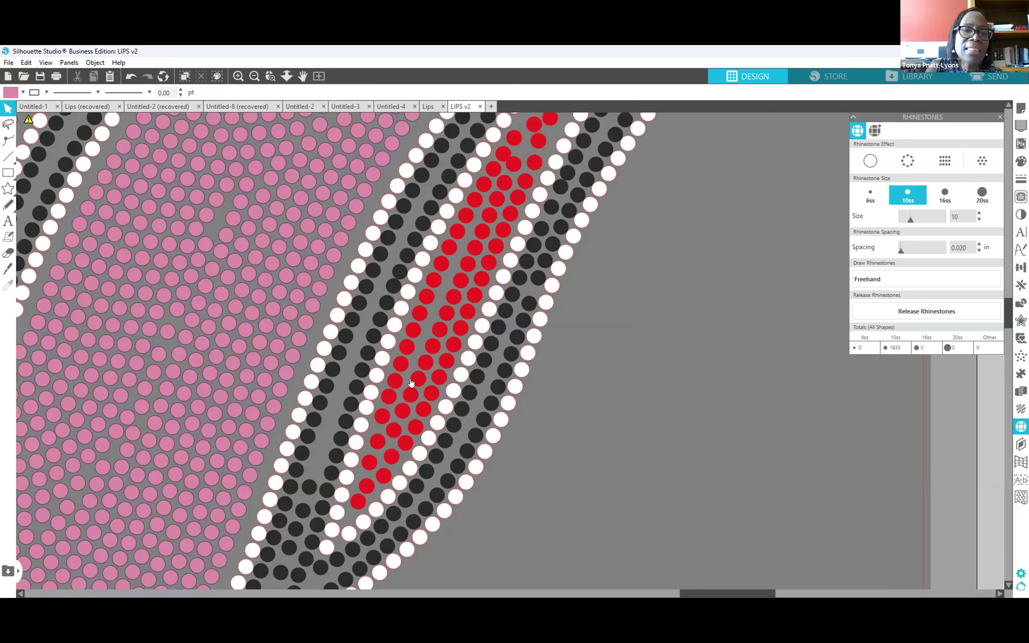
pyautogui.click(524, 151)
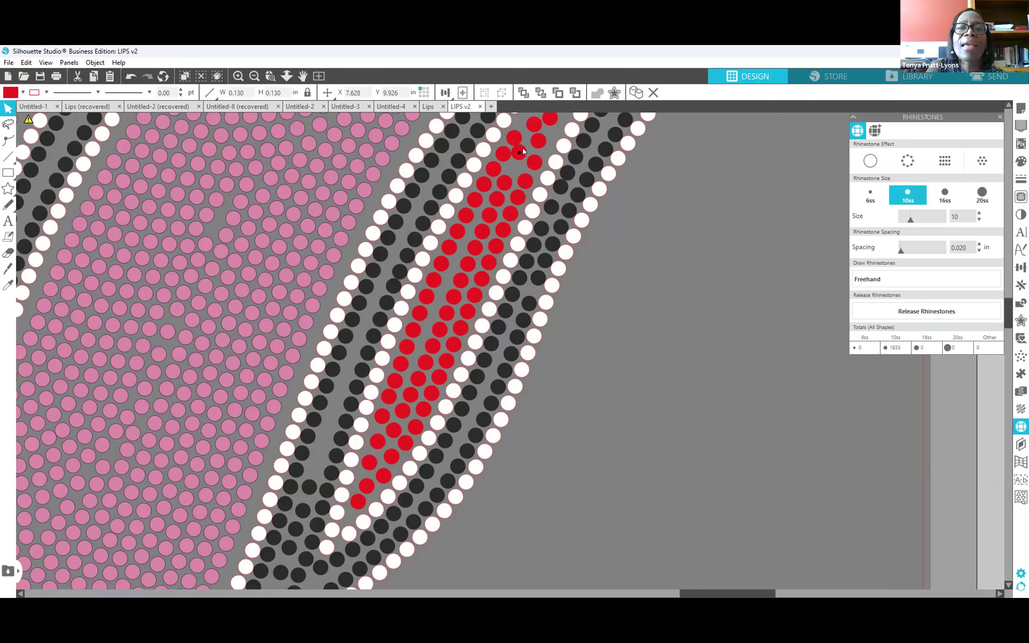
pyautogui.click(532, 158)
pyautogui.moveTo(531, 159); pyautogui.dragTo(519, 154)
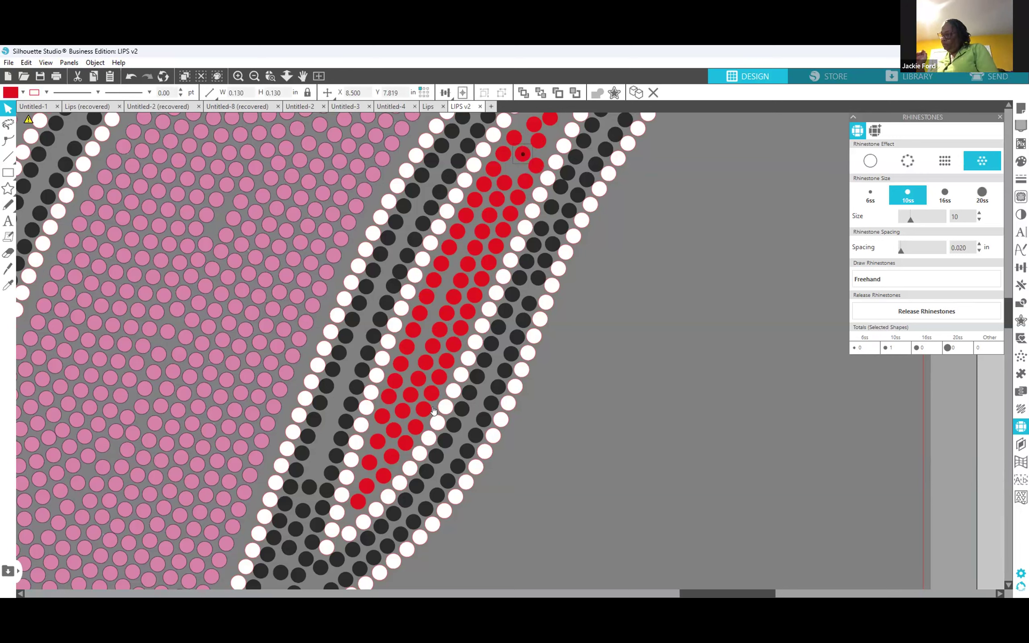
# Nudge individual red stones in the middle row, from the strip's lower part up to its centre, to even out their gaps.
pyautogui.click(412, 381)
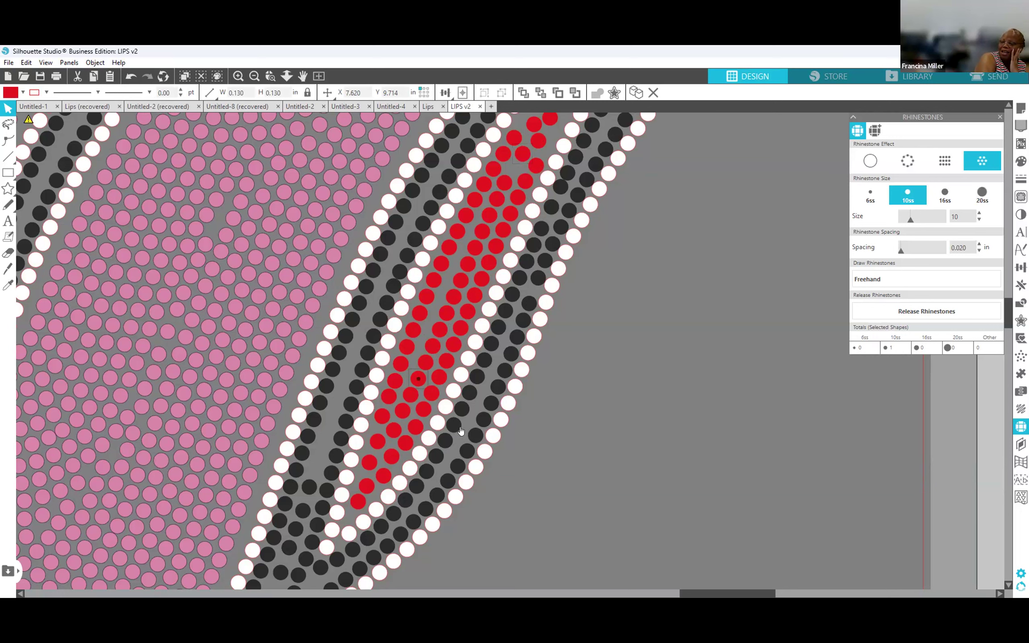
pyautogui.click(437, 333)
pyautogui.click(437, 329)
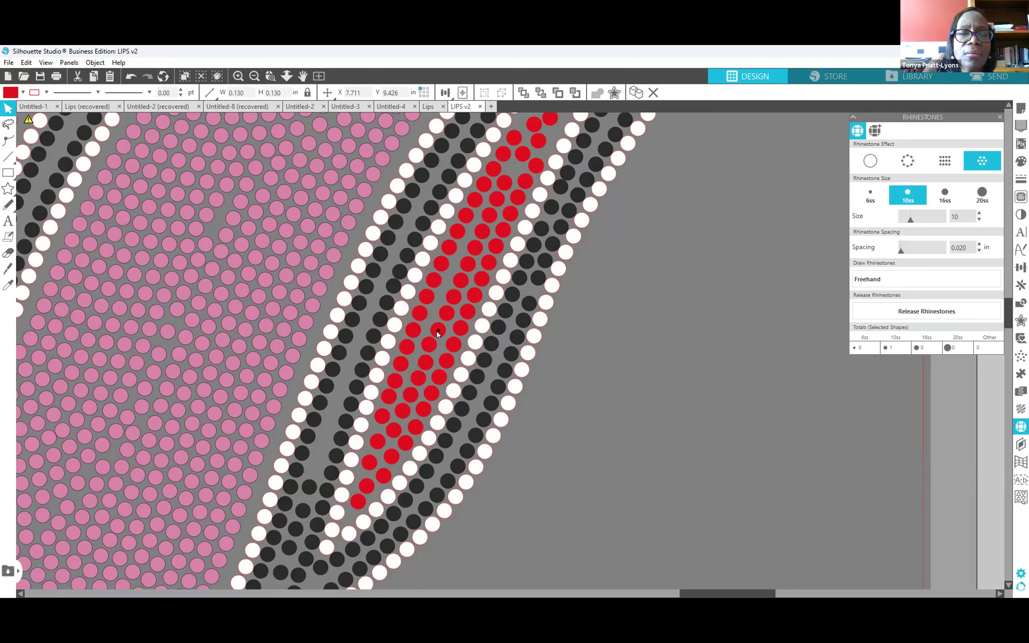
pyautogui.moveTo(437, 330); pyautogui.dragTo(443, 314)
pyautogui.click(449, 300)
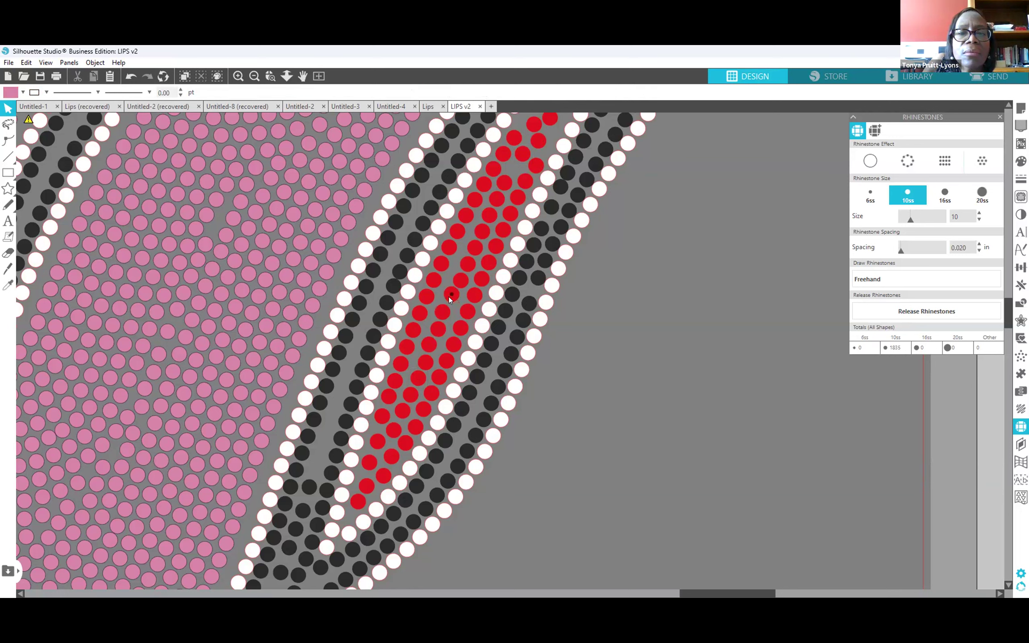
pyautogui.click(449, 297)
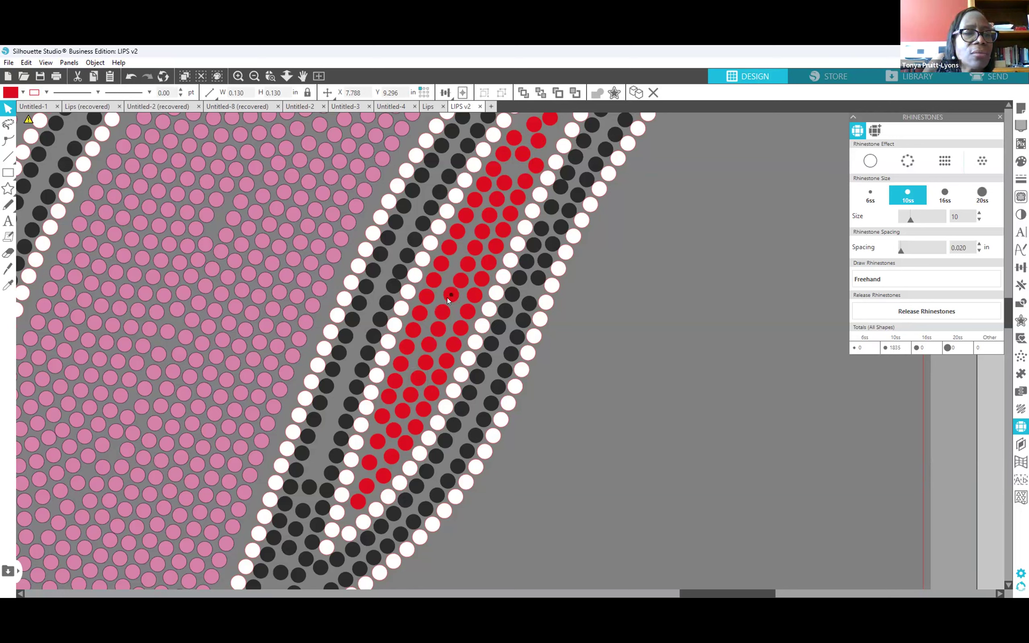
pyautogui.moveTo(447, 297); pyautogui.dragTo(462, 280)
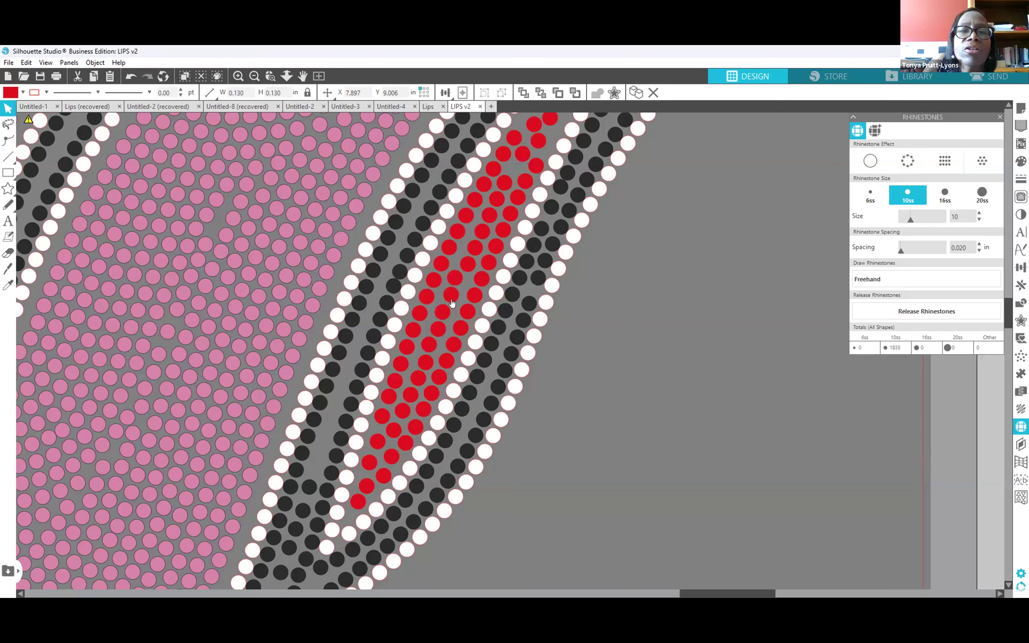
# Fine-tune the middle-row red stones just above the strip's centre and near its lower end so they sit evenly between the outer rows.
pyautogui.scroll(3, 611, 398)
pyautogui.moveTo(459, 319); pyautogui.dragTo(462, 288)
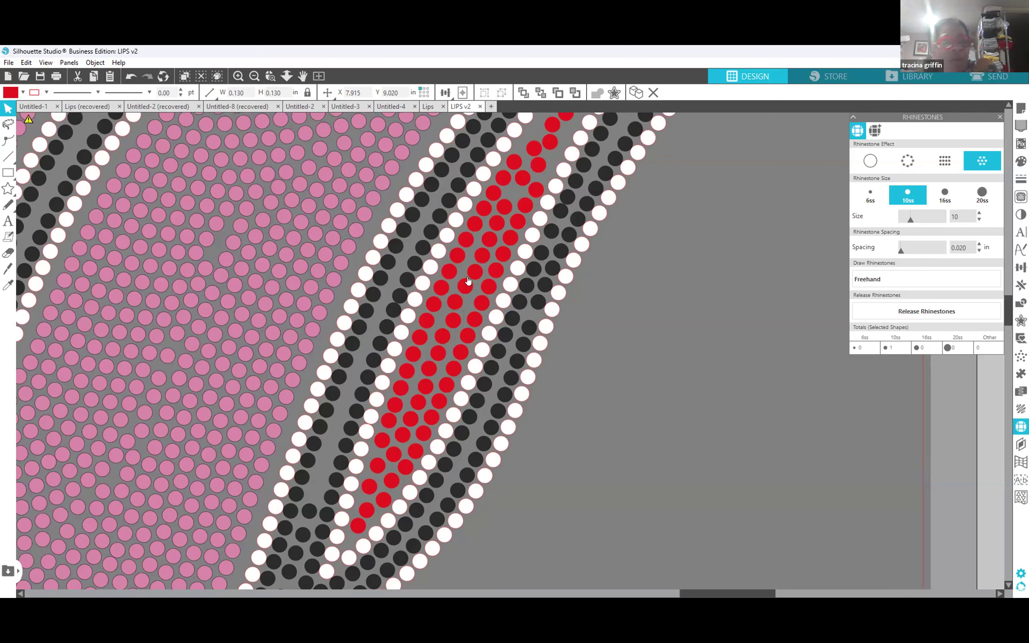
pyautogui.moveTo(472, 268); pyautogui.dragTo(467, 287)
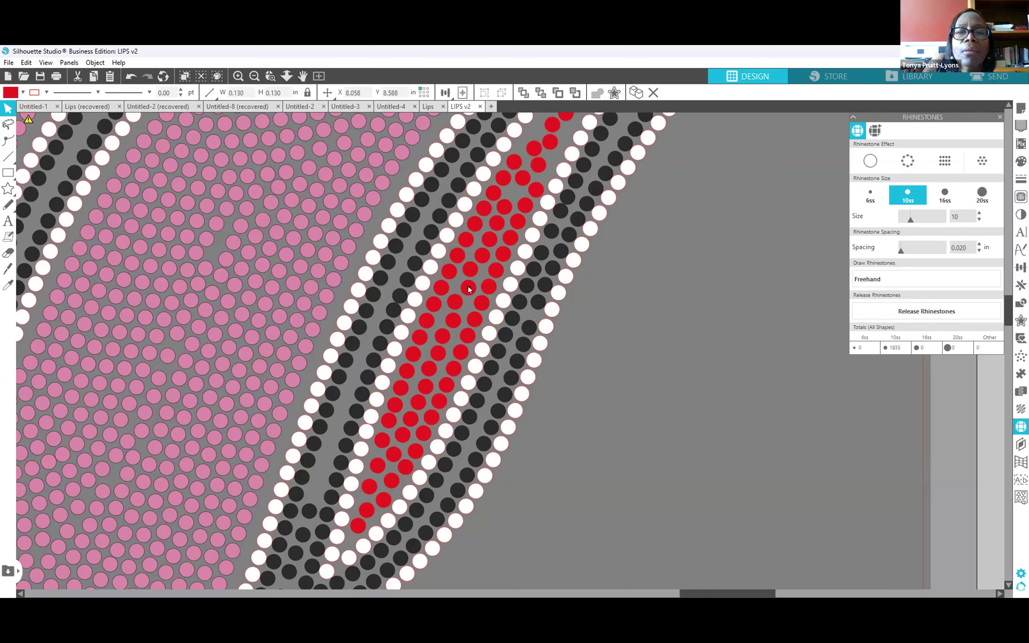
pyautogui.click(440, 344)
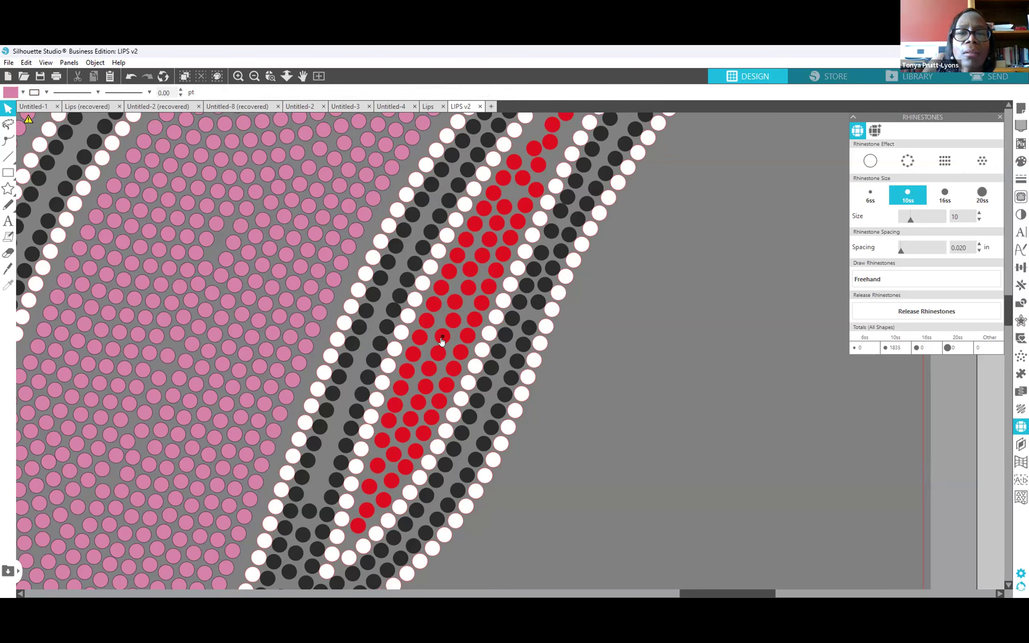
pyautogui.click(441, 338)
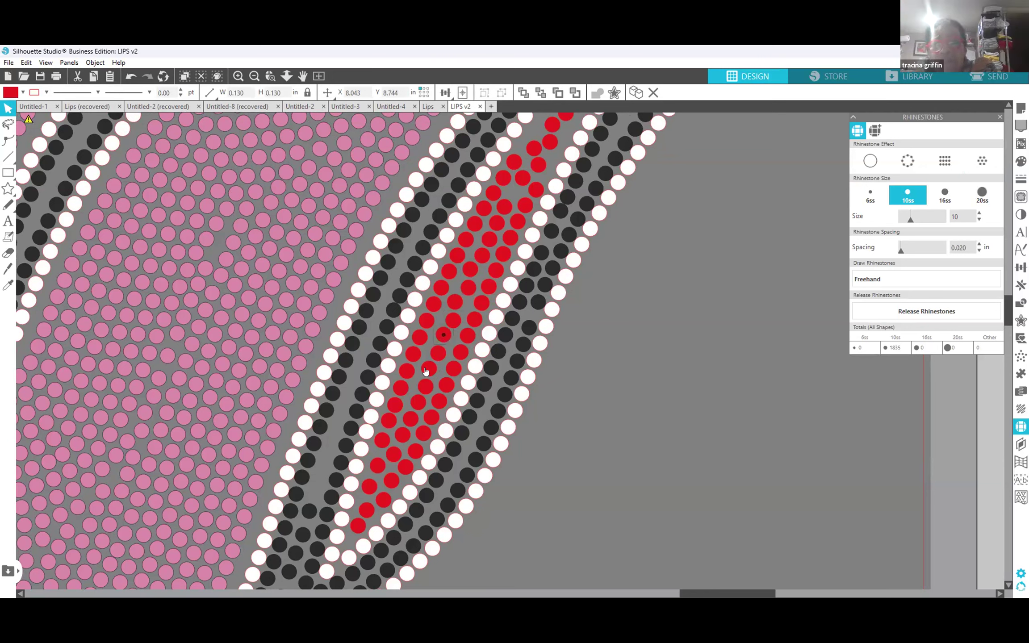
pyautogui.click(402, 439)
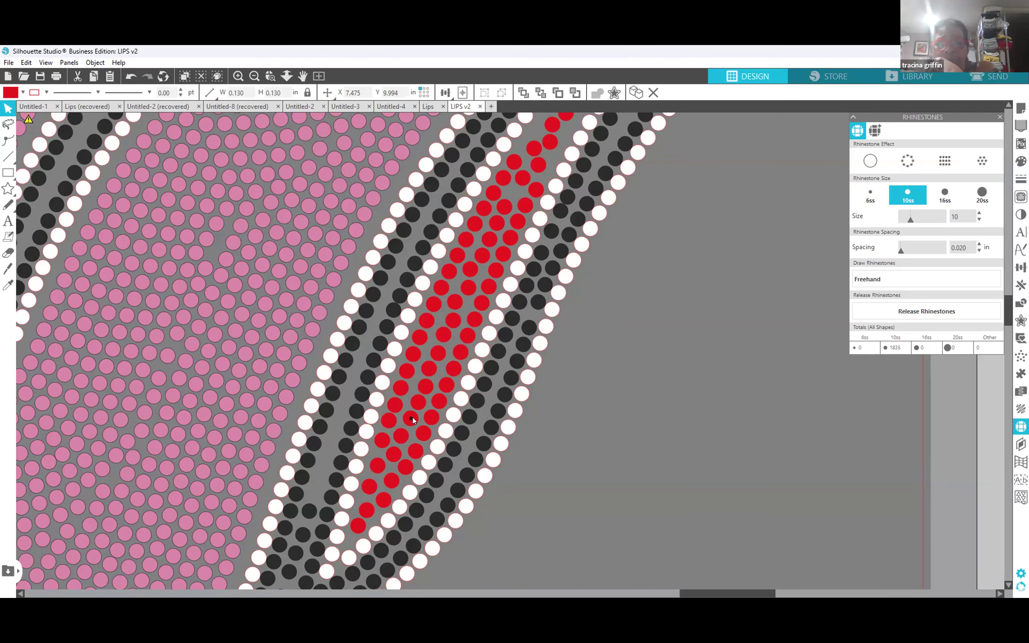
# Reposition the topmost stones of the red strip's middle row to close up the gap at the filled section's upper end.
pyautogui.scroll(1, 612, 392)
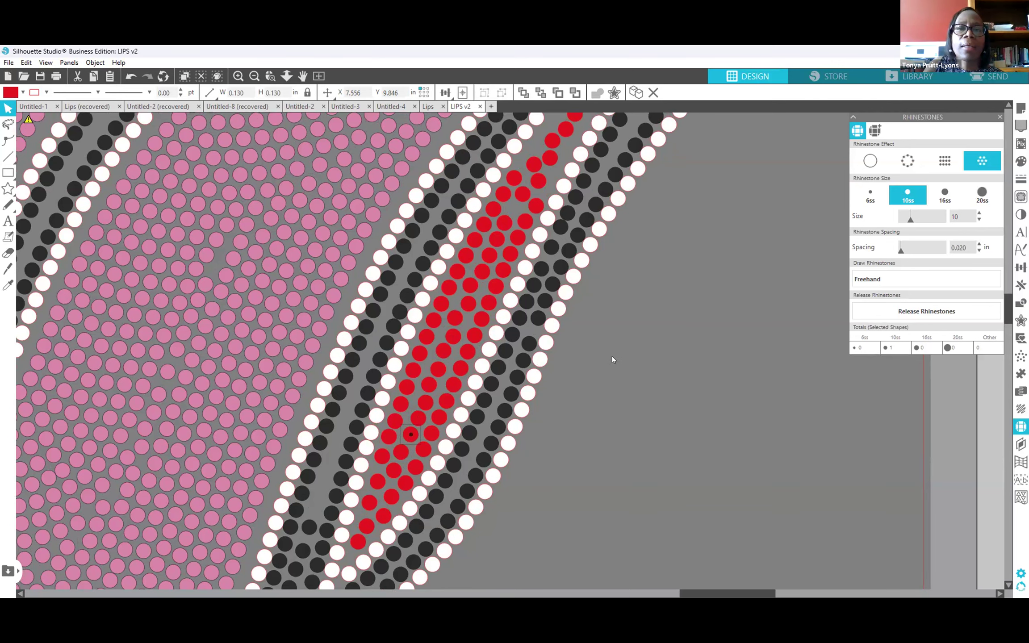
pyautogui.scroll(2, 612, 358)
pyautogui.moveTo(522, 225); pyautogui.dragTo(519, 234)
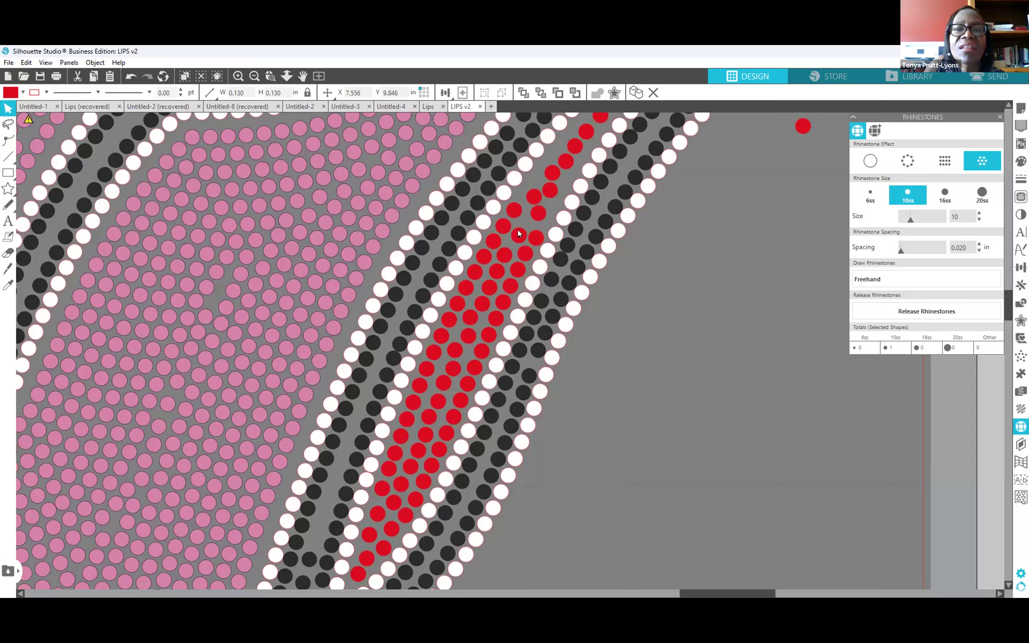
pyautogui.scroll(1, 682, 265)
pyautogui.scroll(6, 679, 263)
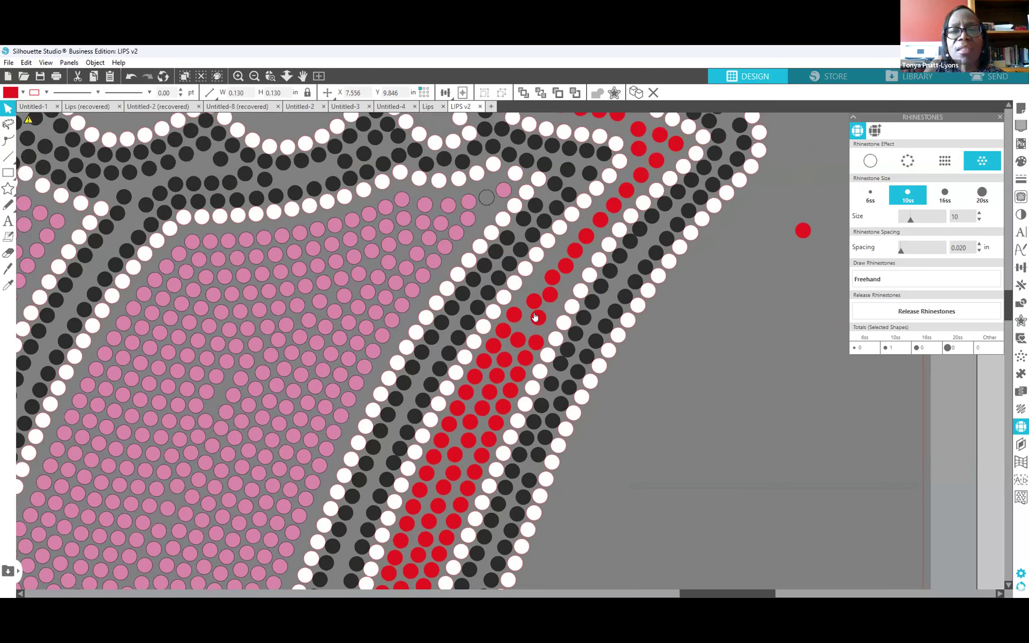
pyautogui.click(524, 326)
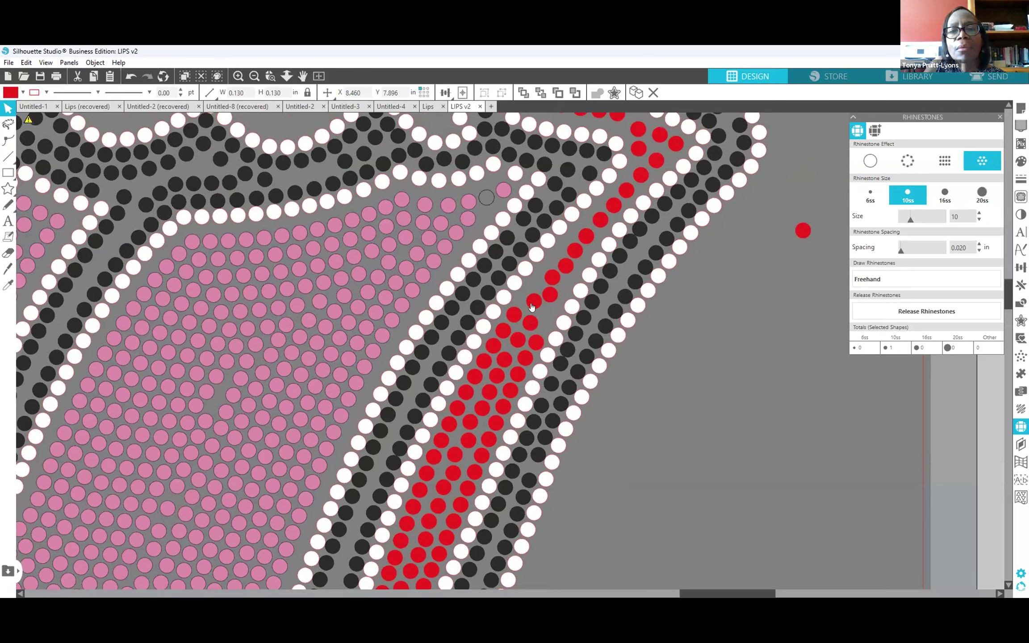
# Spread the two red stones just above the filled section apart, one toward the inner white outline and one toward the outer.
pyautogui.click(531, 308)
pyautogui.moveTo(529, 299); pyautogui.dragTo(546, 316)
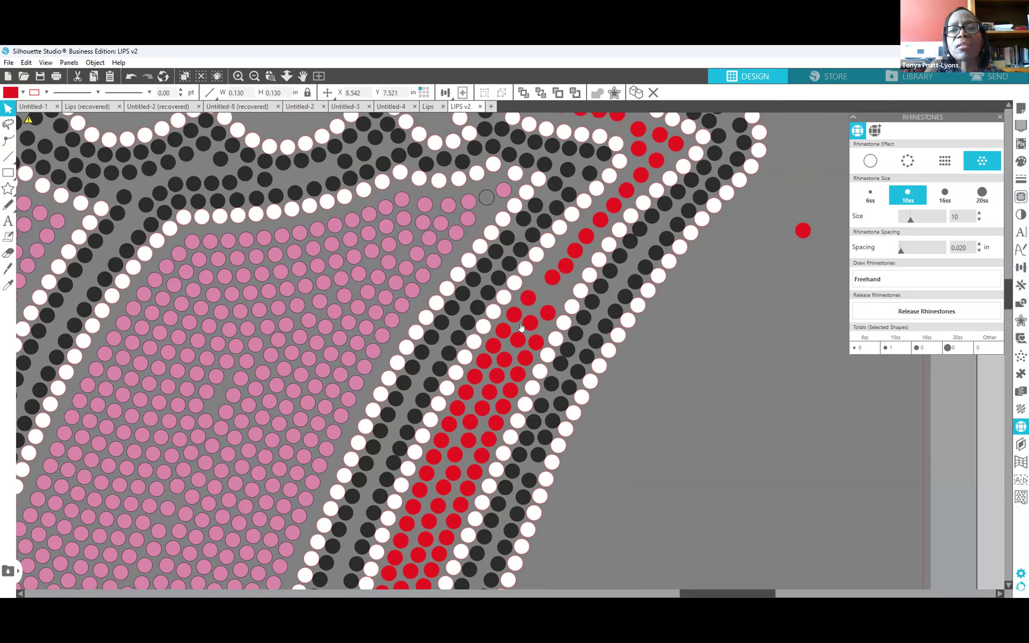
pyautogui.click(545, 268)
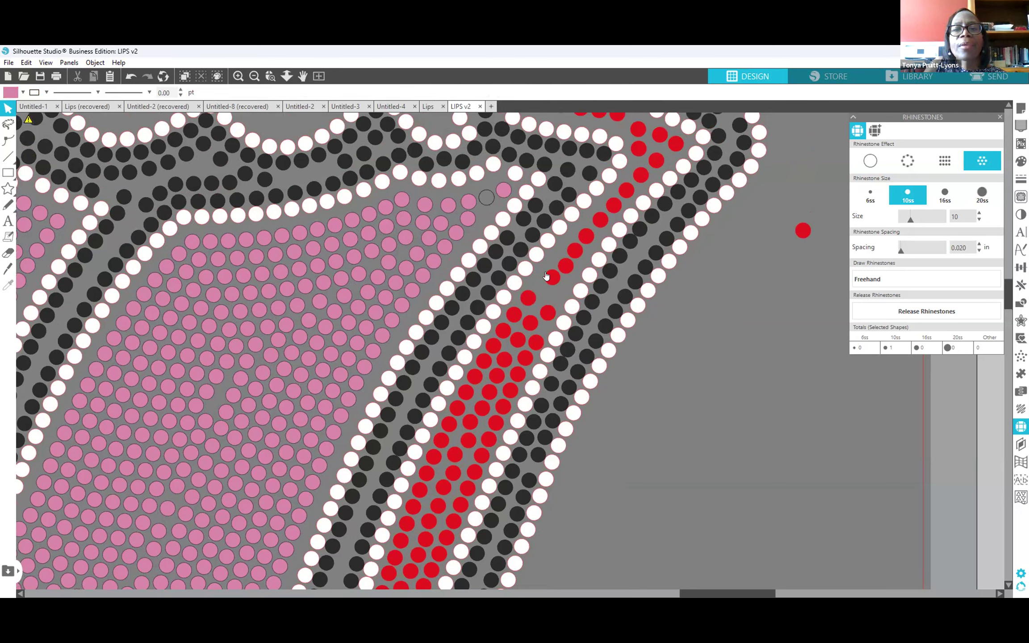
pyautogui.click(545, 313)
pyautogui.moveTo(545, 316); pyautogui.dragTo(545, 316)
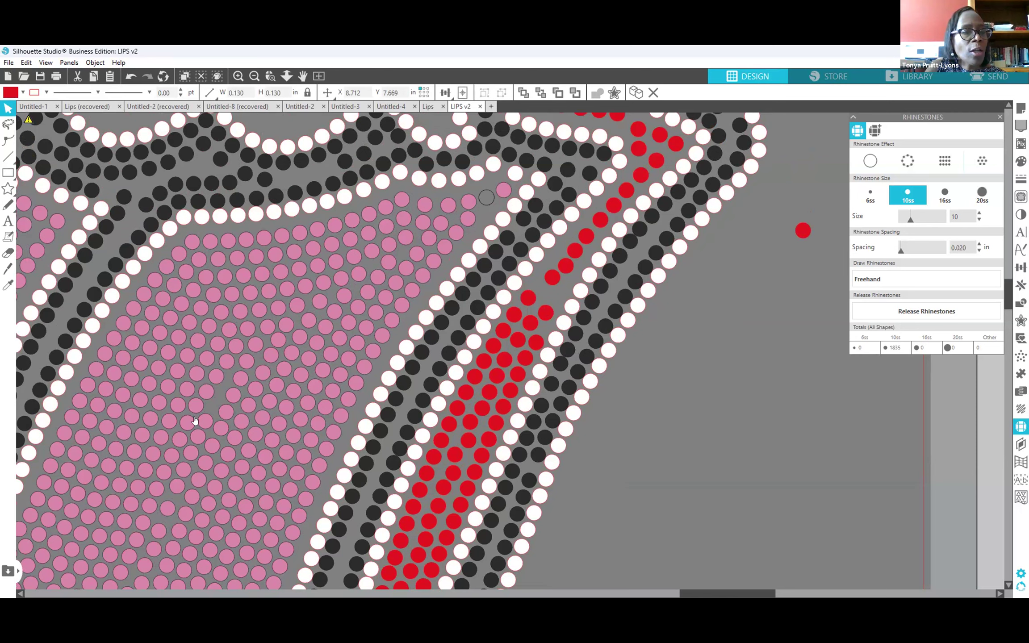
pyautogui.click(642, 391)
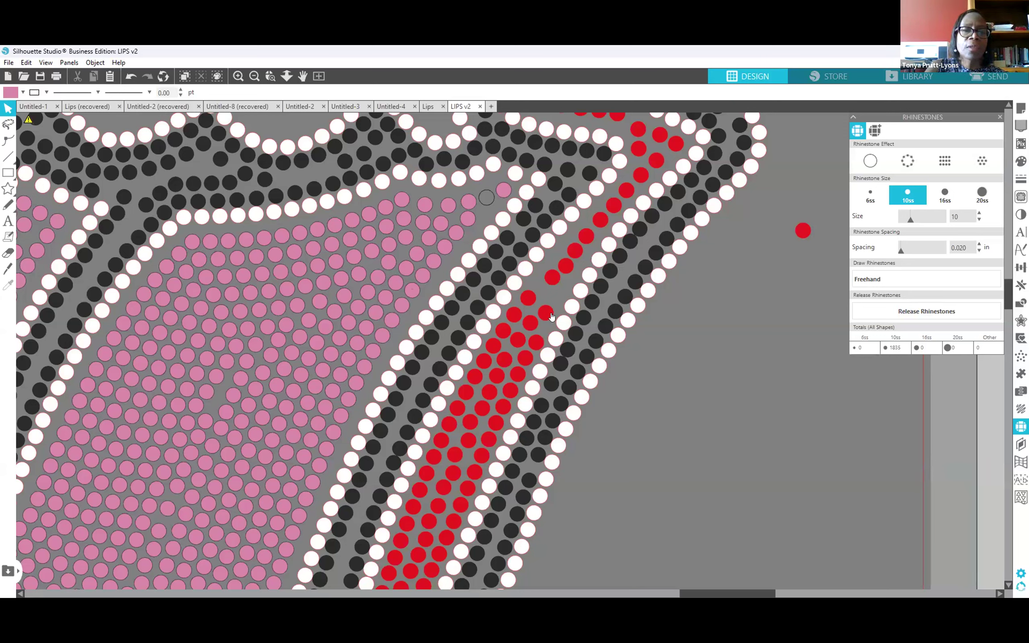
pyautogui.click(536, 342)
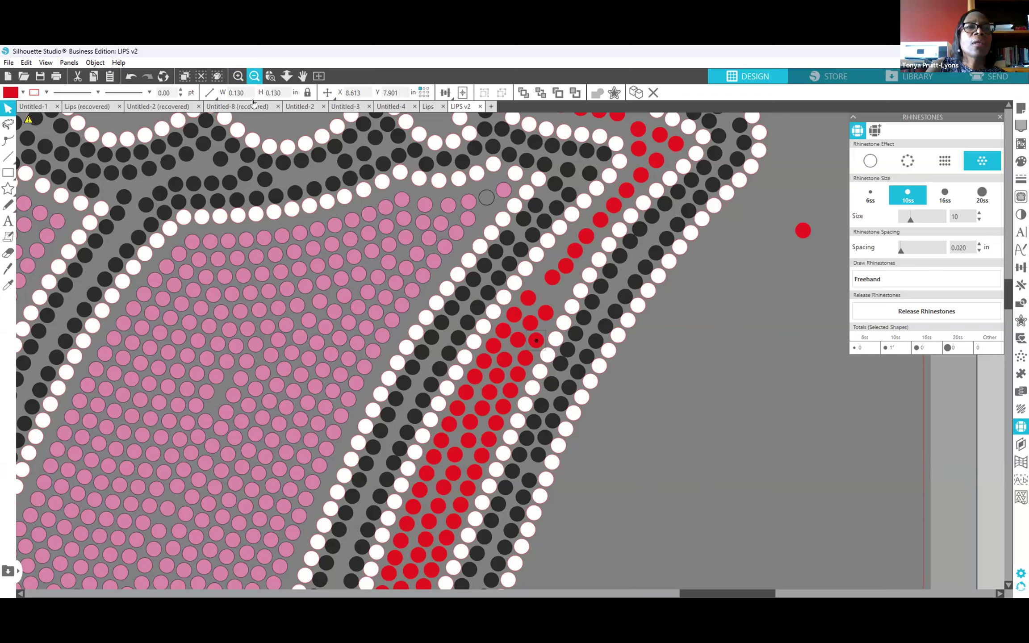
# Select the red stones by fill colour and move the stray red stone beside the lips off the page.
pyautogui.scroll(-3, 386, 222)
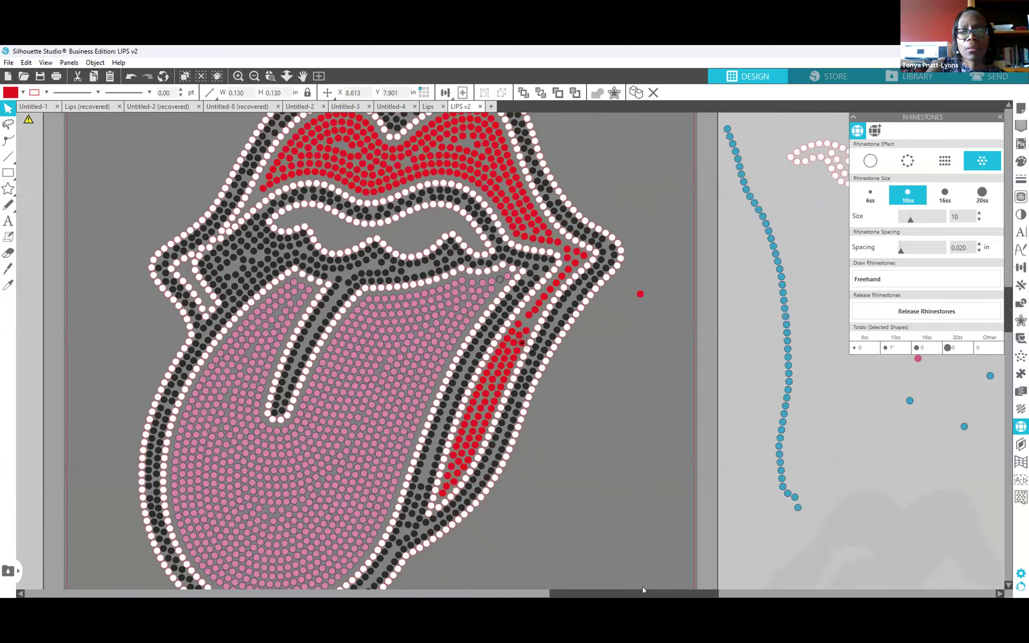
pyautogui.click(618, 586)
pyautogui.scroll(-1, 621, 588)
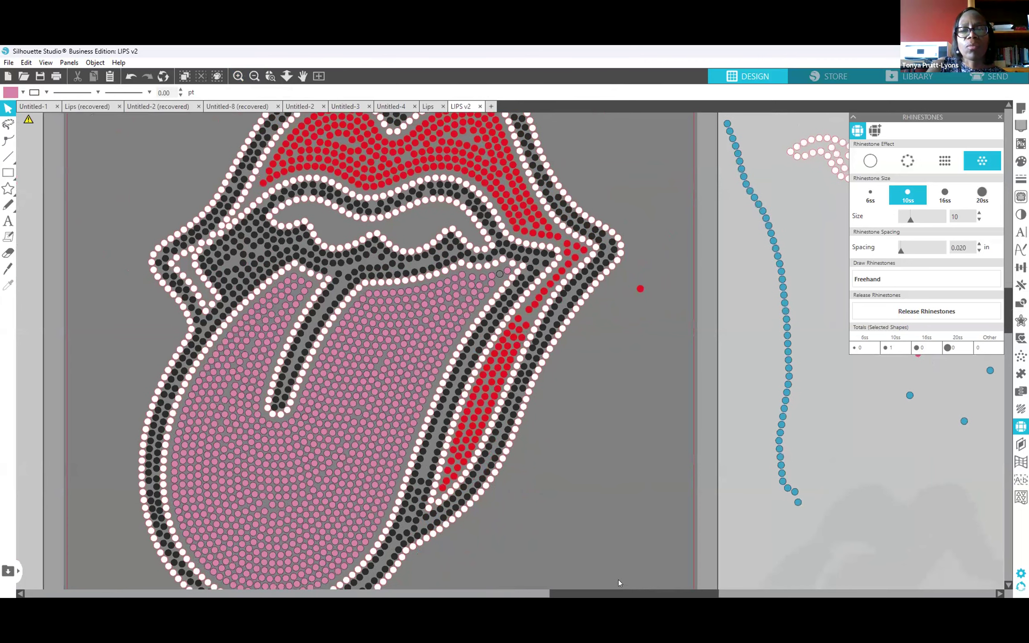
pyautogui.scroll(1, 596, 483)
pyautogui.scroll(3, 595, 483)
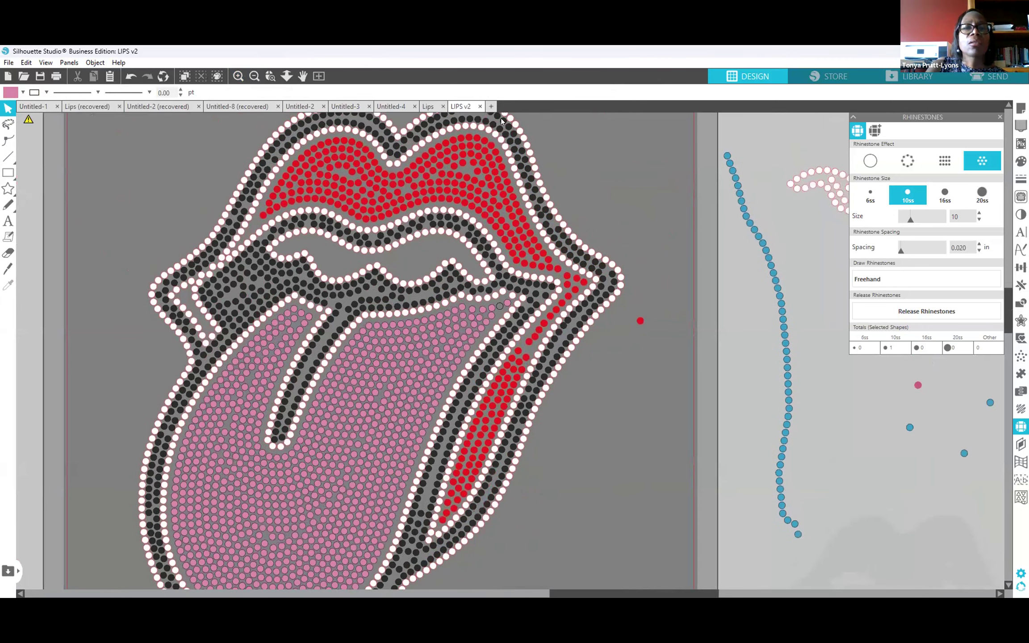
pyautogui.click(68, 62)
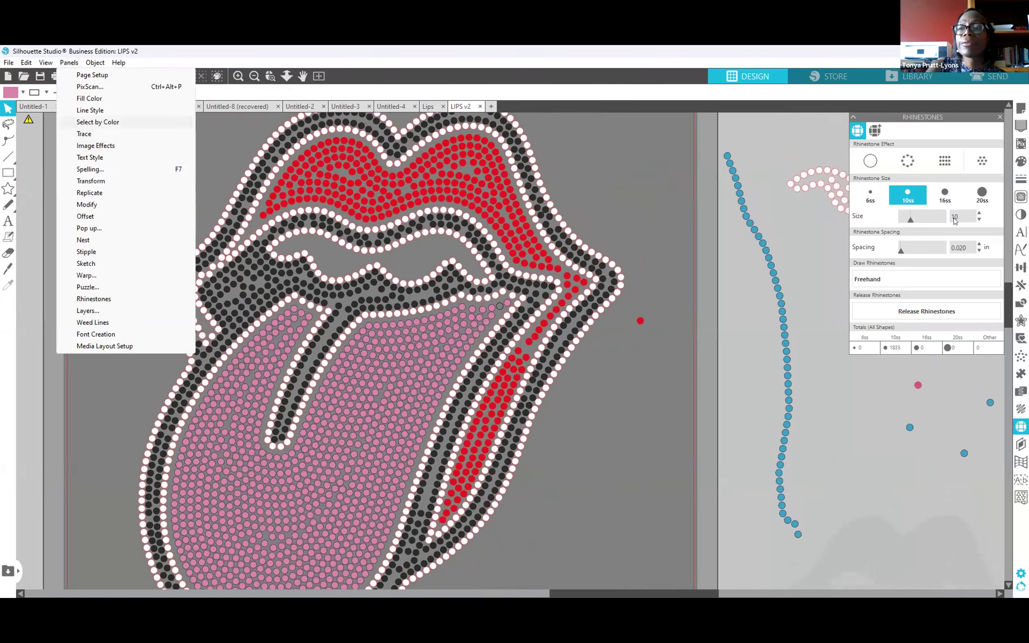
pyautogui.click(101, 122)
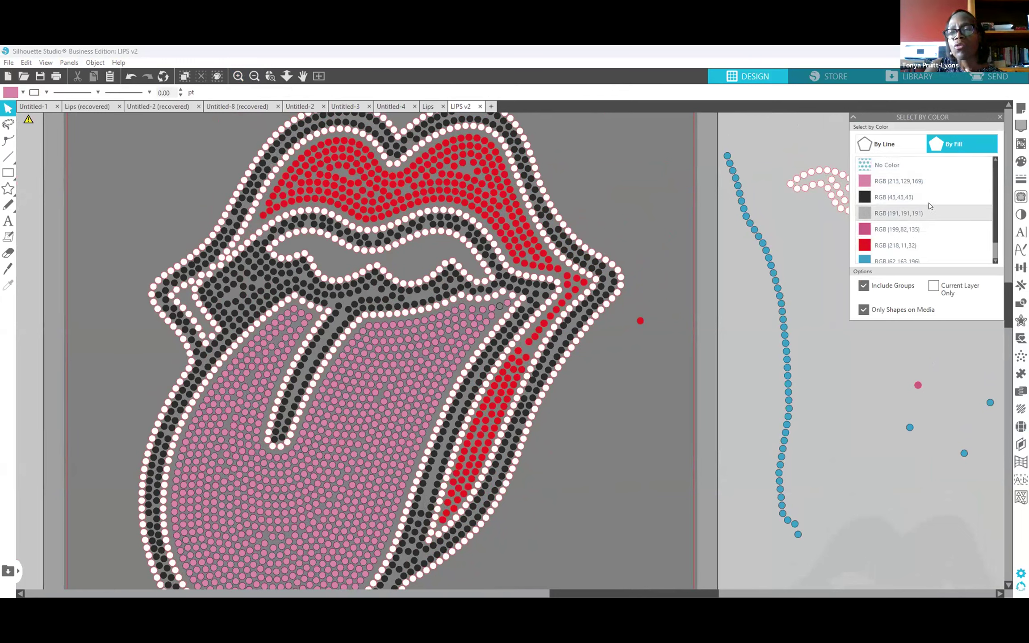
pyautogui.click(872, 245)
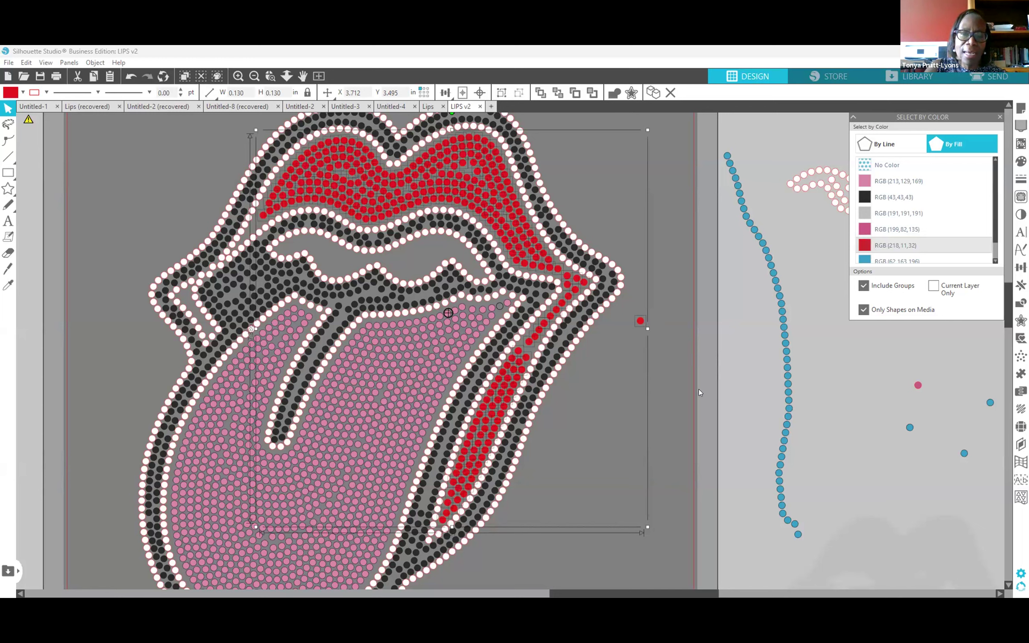
pyautogui.moveTo(641, 320); pyautogui.dragTo(852, 354)
pyautogui.click(201, 76)
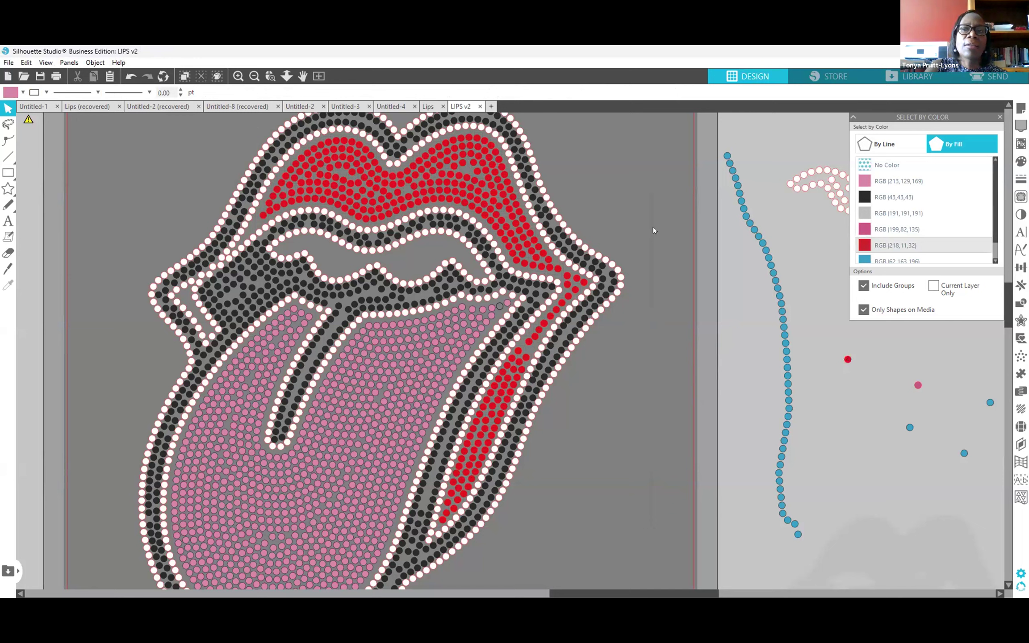
# Select all red stones on the page by fill colour, combined into one compound path, and fill it with red ED242B.
pyautogui.click(869, 245)
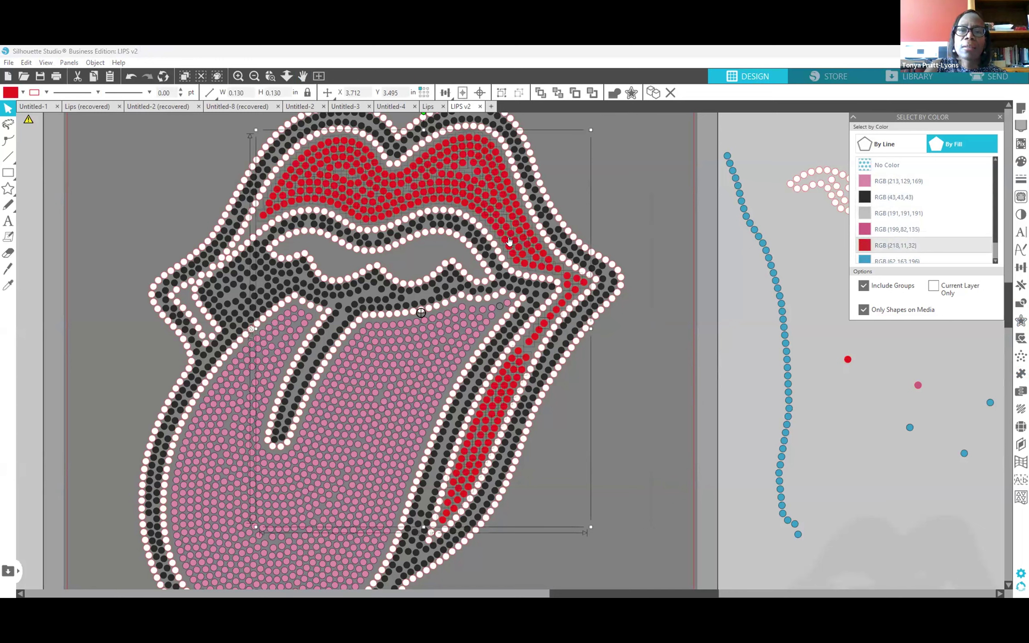
pyautogui.rightClick(519, 263)
pyautogui.click(547, 409)
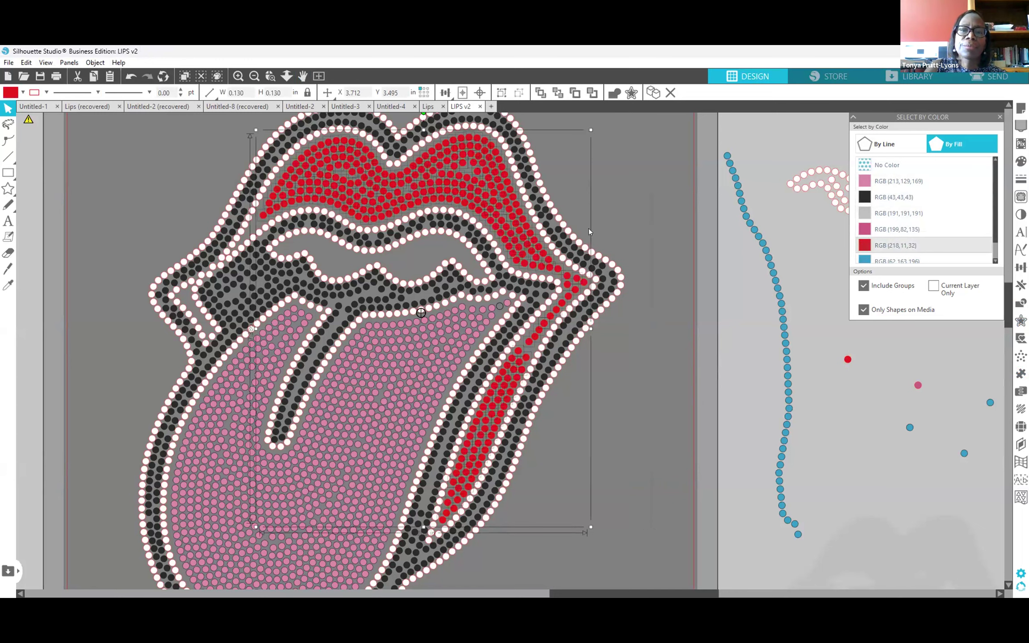
pyautogui.rightClick(531, 255)
pyautogui.click(606, 465)
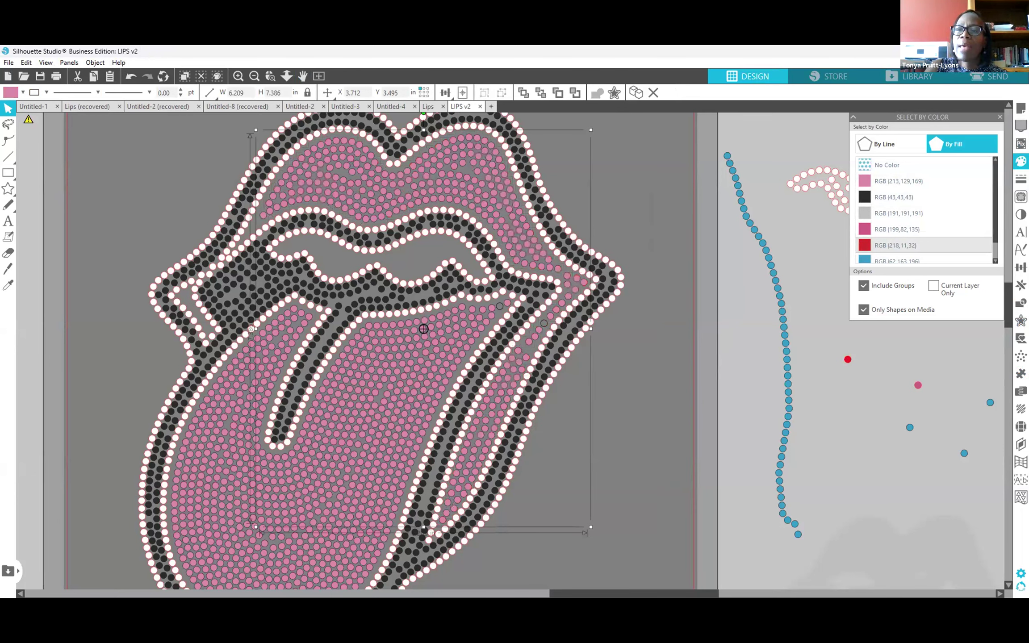
pyautogui.click(1021, 161)
pyautogui.click(866, 156)
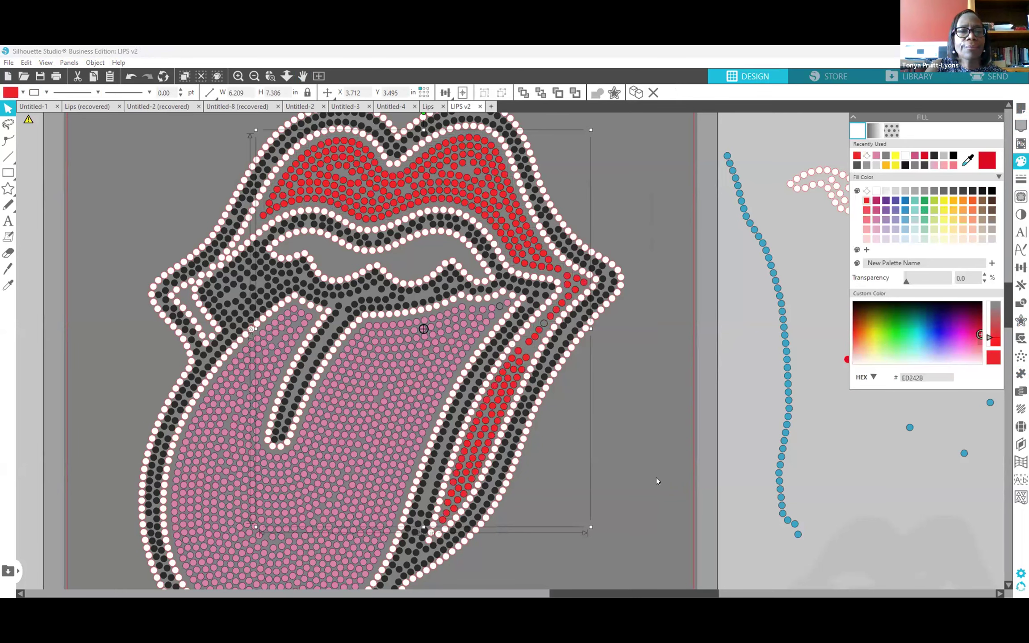
# Select the combined black outline stones and release their rhinestones into individual stones.
pyautogui.moveTo(698, 590); pyautogui.dragTo(662, 593)
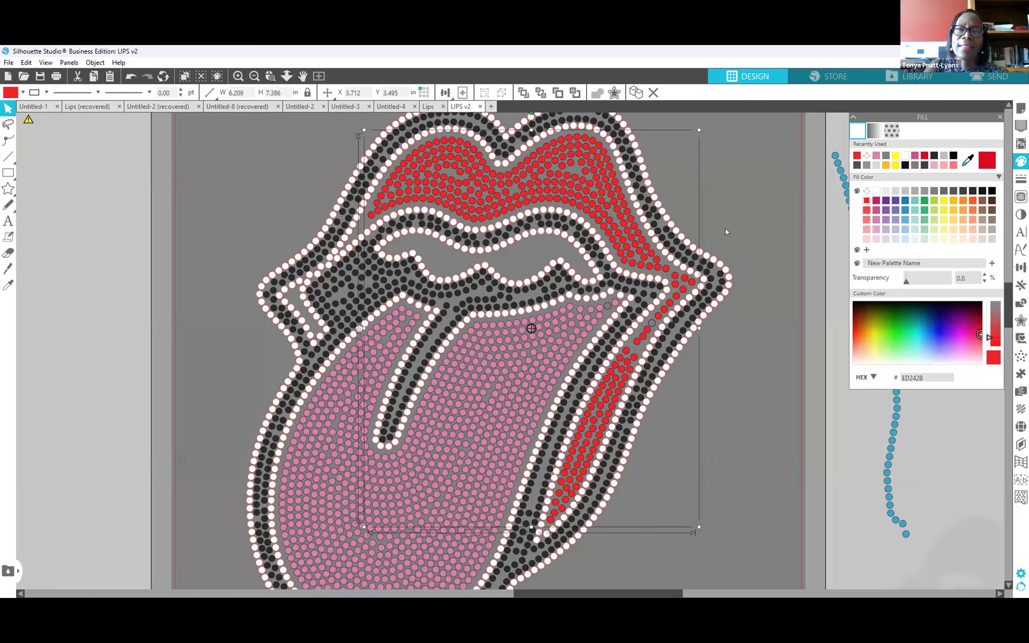
pyautogui.scroll(3, 738, 215)
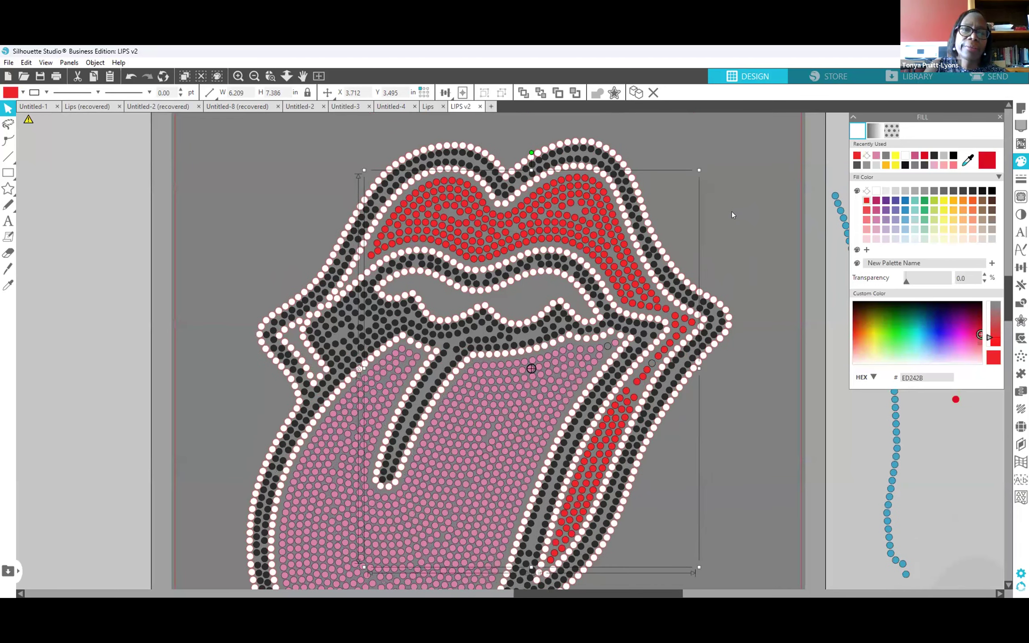
pyautogui.click(362, 306)
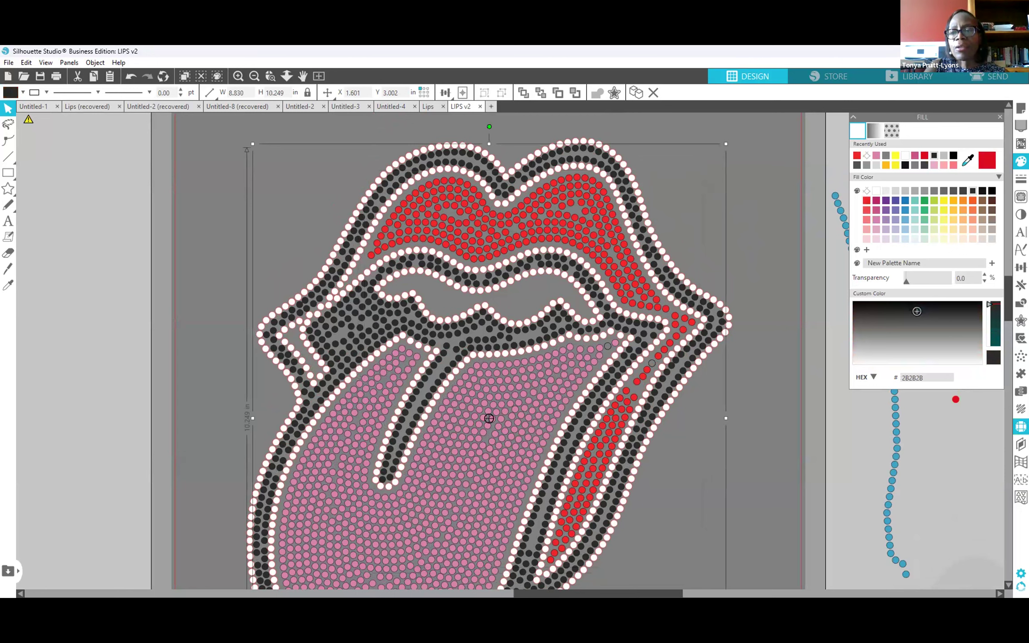
pyautogui.click(1021, 426)
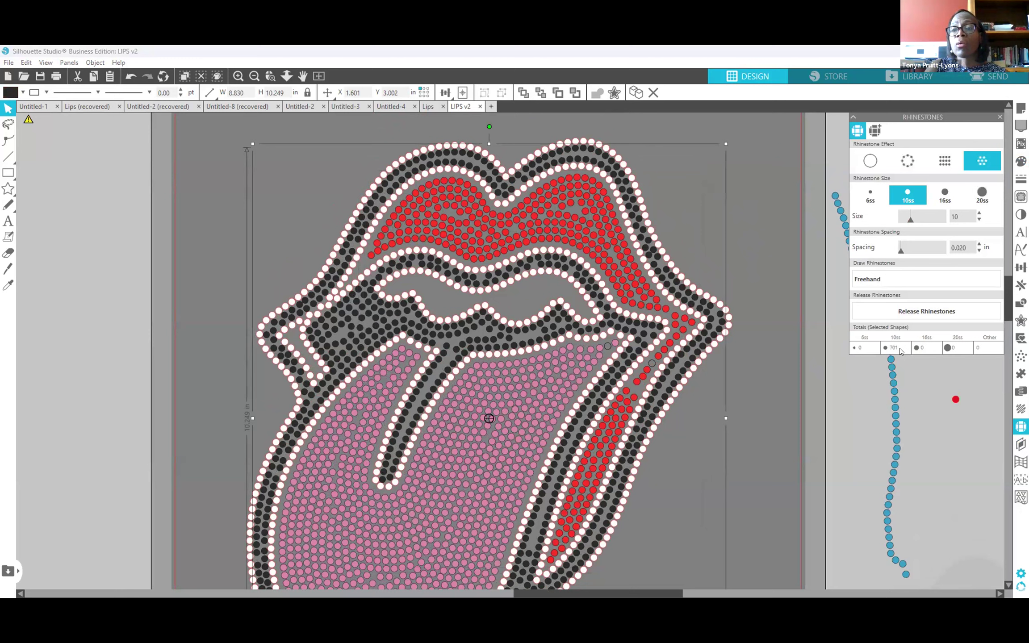
pyautogui.click(912, 311)
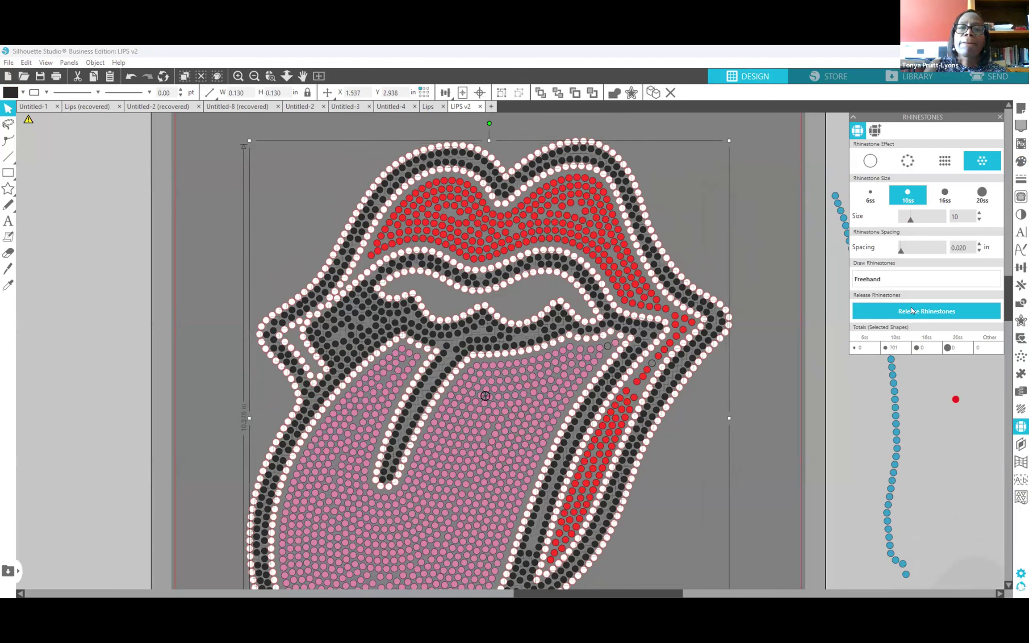
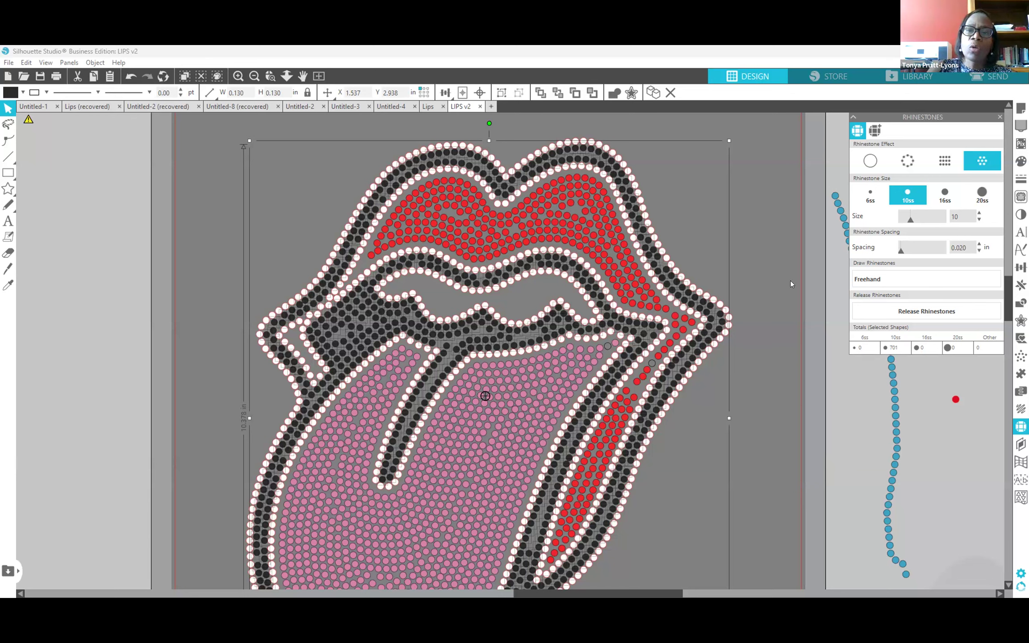
# Undo the last rhinestone release and remove the rhinestone effect from the black lips outline, restoring it to a solid shape.
pyautogui.click(130, 76)
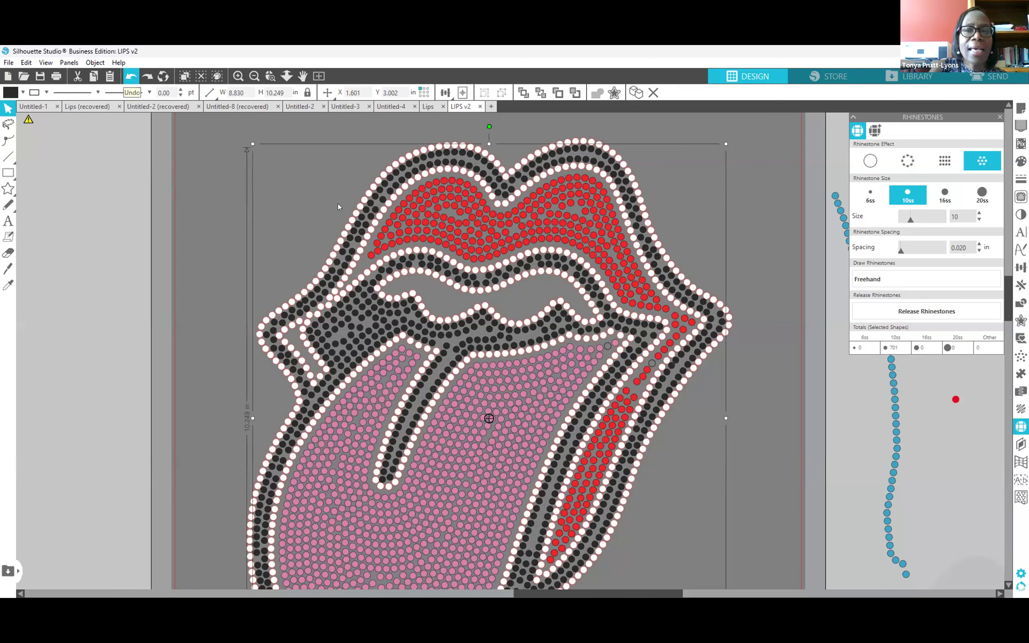
pyautogui.scroll(-2, 817, 347)
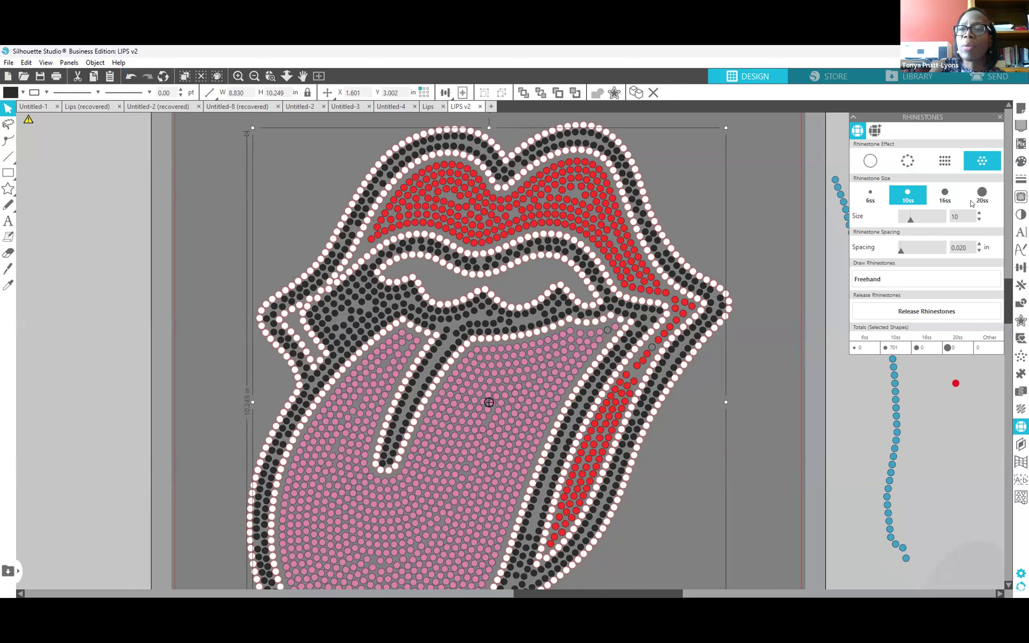
pyautogui.click(874, 159)
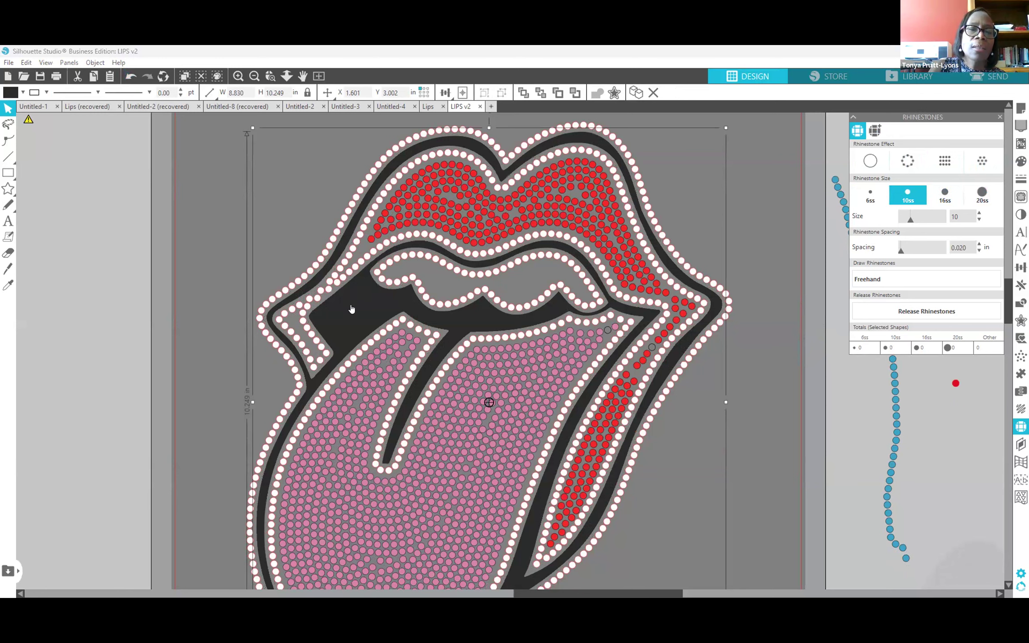
# Move the spare black lip shape and the solid pink tongue farther out from the page to free up working space.
pyautogui.scroll(-3, 794, 366)
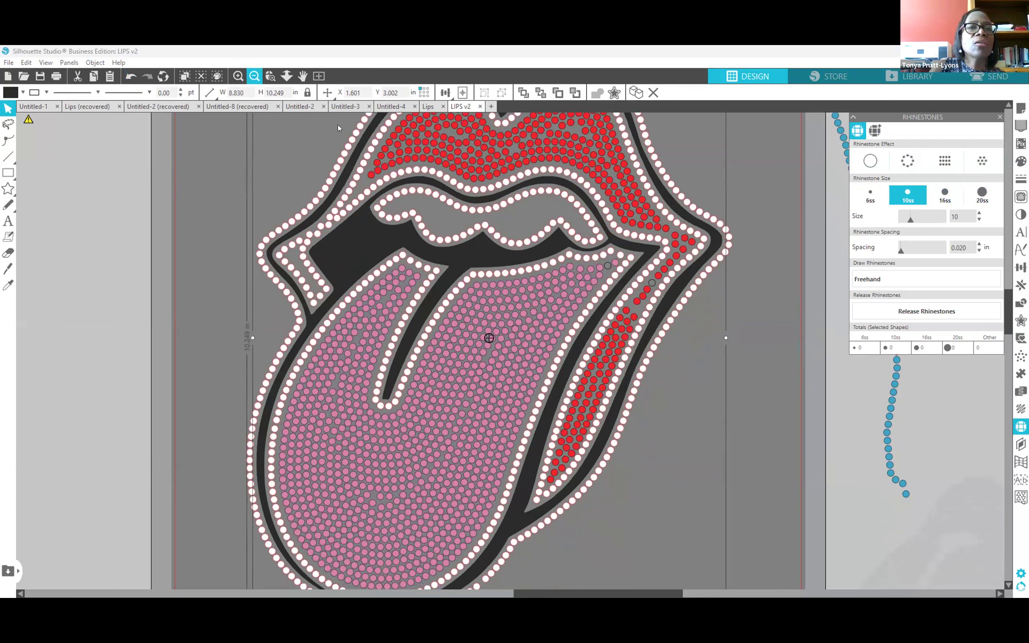
pyautogui.click(254, 76)
pyautogui.click(254, 76)
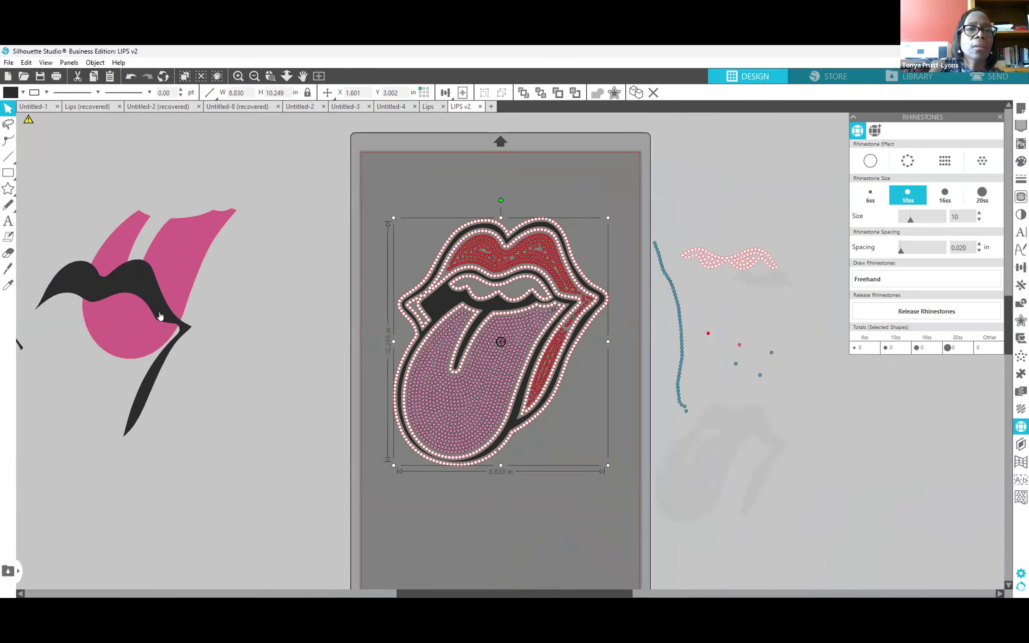
pyautogui.moveTo(159, 314); pyautogui.dragTo(55, 287)
pyautogui.moveTo(143, 310); pyautogui.dragTo(74, 287)
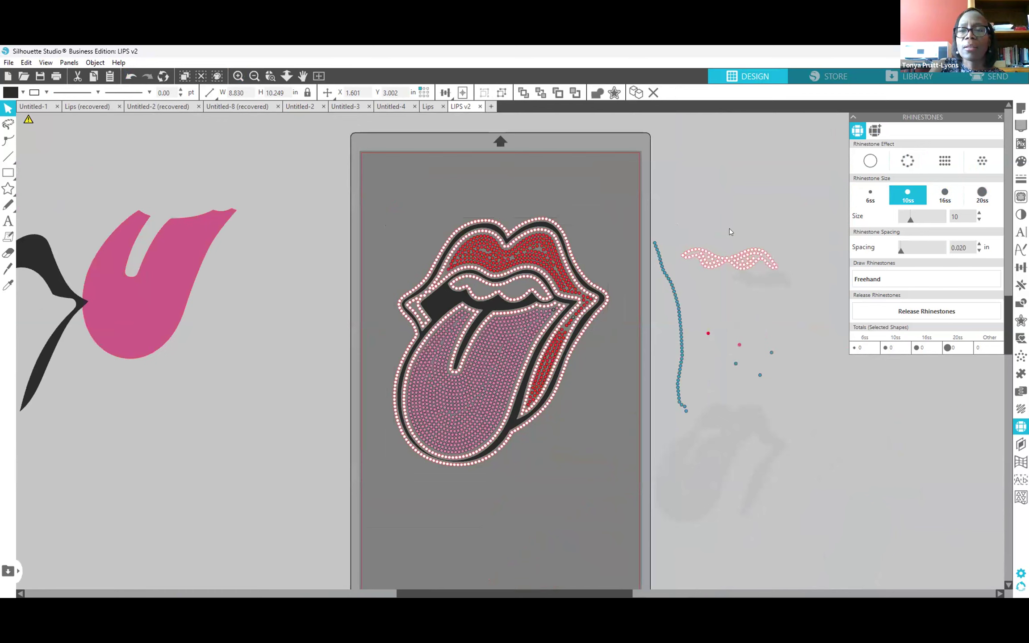
# Move the loose pieces on the right of the page farther out and the solid black outline off the page's left side.
pyautogui.click(681, 333)
pyautogui.click(715, 493)
pyautogui.moveTo(708, 475); pyautogui.dragTo(952, 464)
pyautogui.click(623, 454)
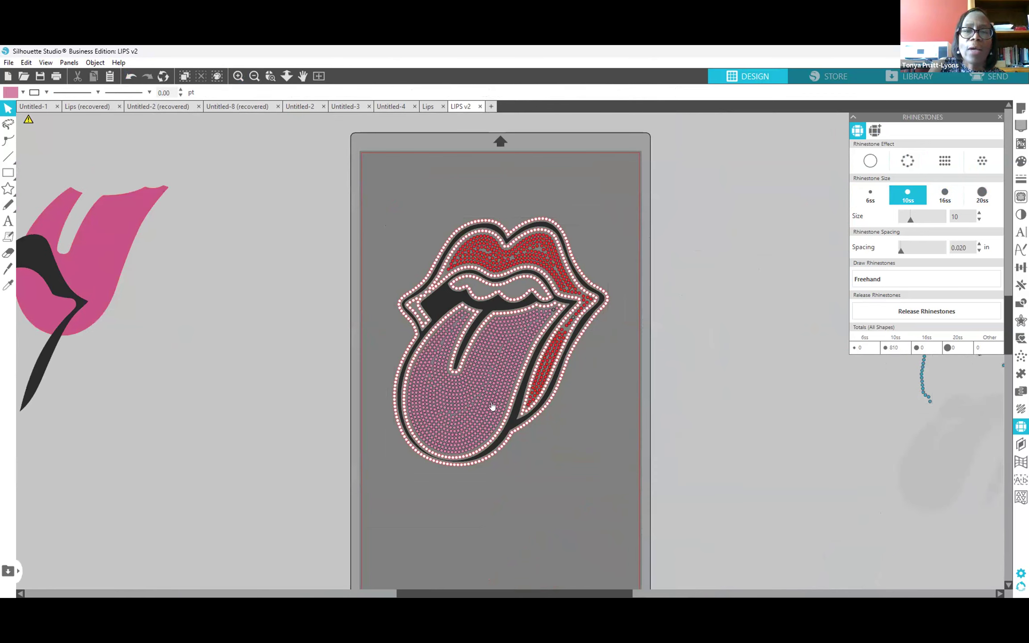
pyautogui.moveTo(511, 422)
pyautogui.mouseDown()
pyautogui.moveTo(374, 435)
pyautogui.moveTo(268, 429)
pyautogui.moveTo(297, 436)
pyautogui.mouseUp()
pyautogui.click(429, 534)
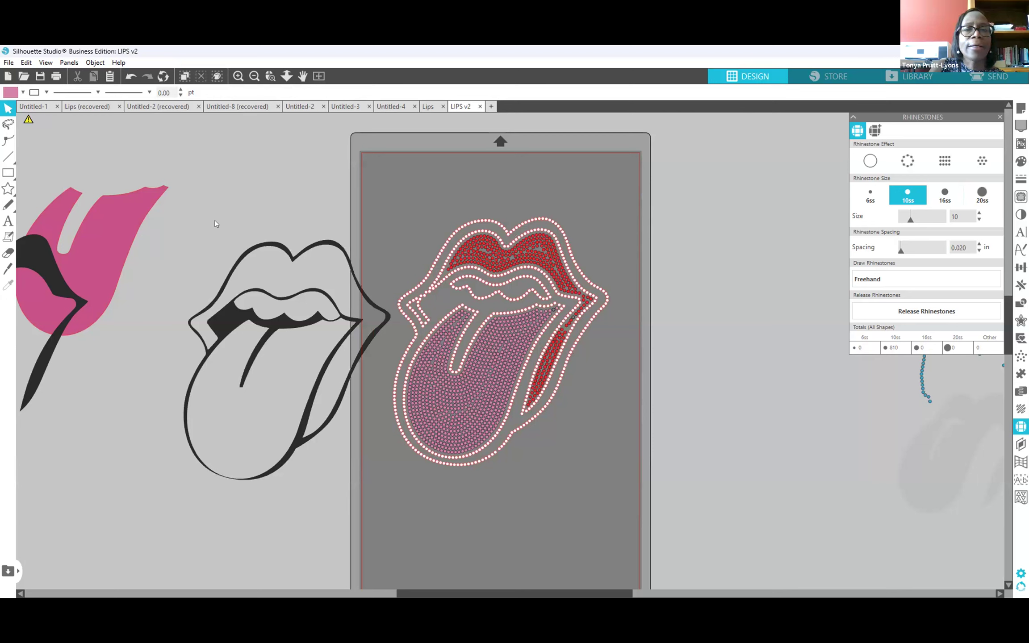
# Add the text WHATZUP in the empty area below the black lips outline.
pyautogui.click(8, 221)
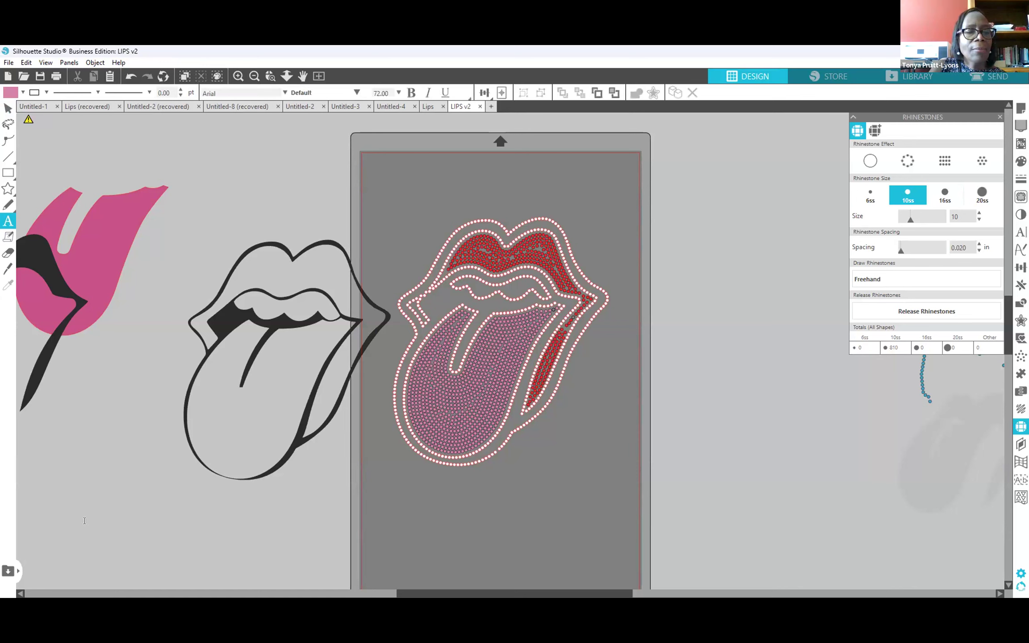
pyautogui.click(89, 539)
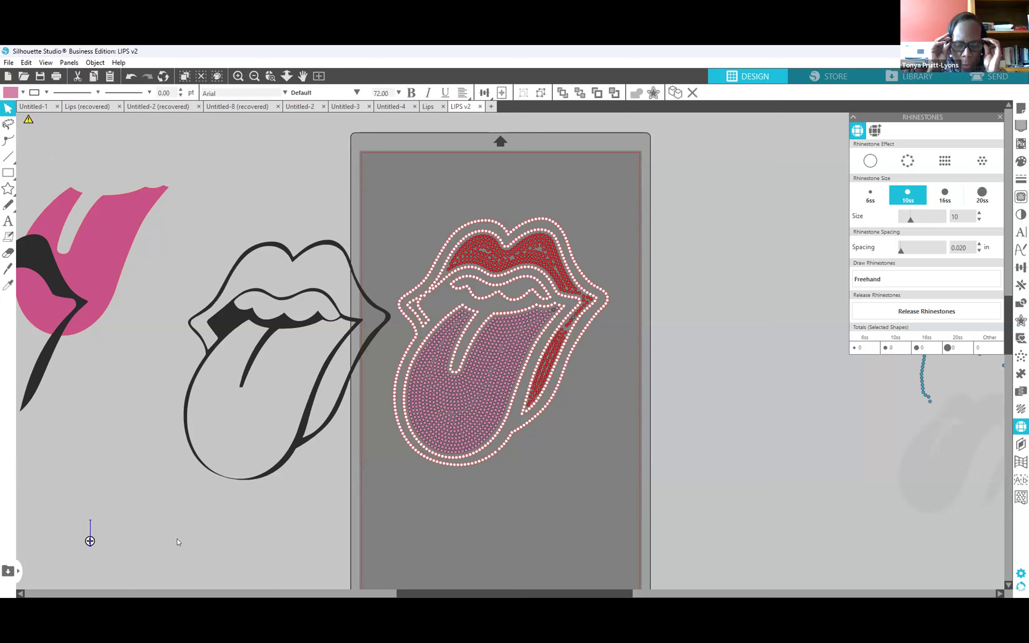
pyautogui.write('WHATZUP')
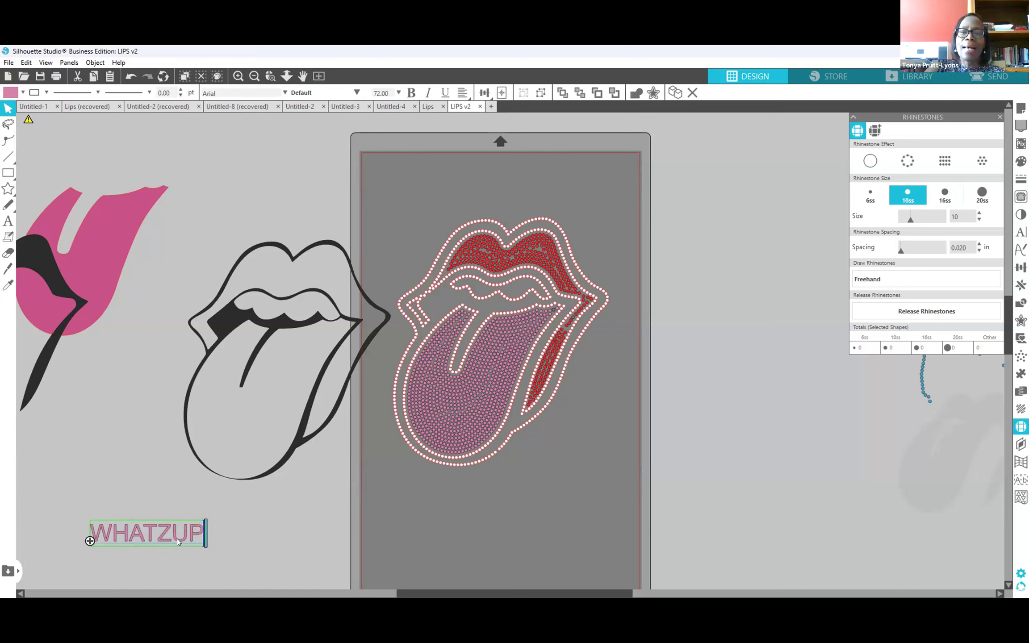
pyautogui.click(209, 556)
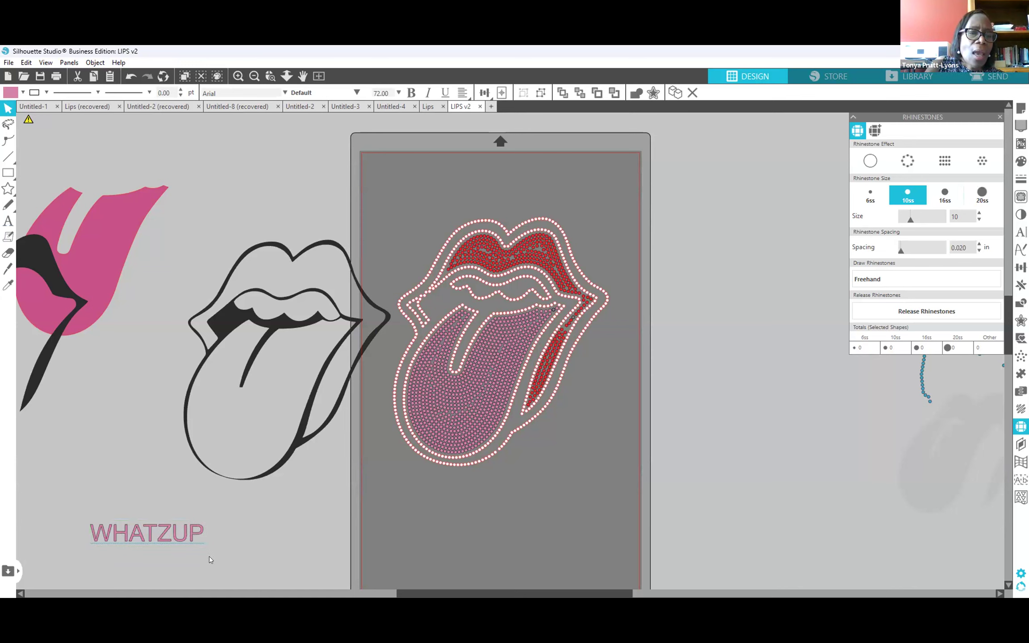
# Enlarge the WHATZUP text to about 5.55 in wide and place it below the black lips outline.
pyautogui.click(184, 539)
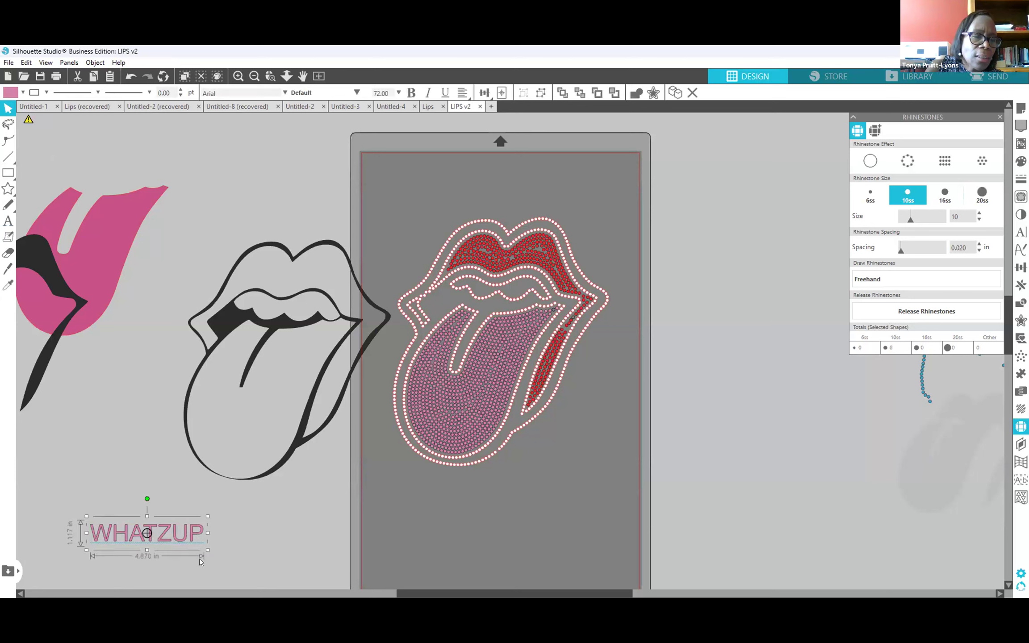
pyautogui.moveTo(210, 553); pyautogui.dragTo(231, 410)
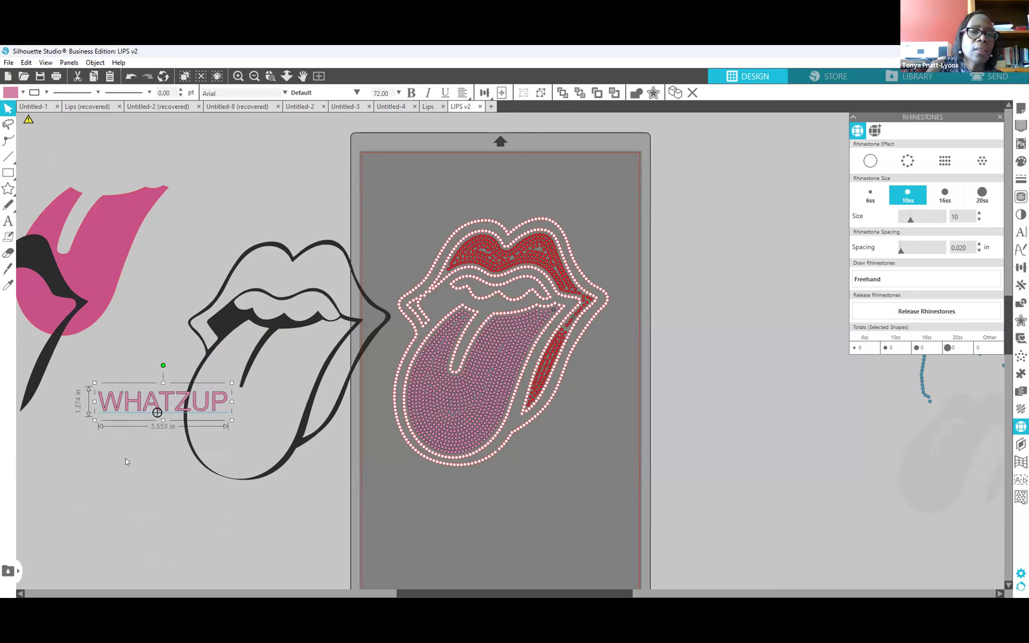
pyautogui.click(157, 465)
pyautogui.moveTo(159, 408); pyautogui.dragTo(123, 510)
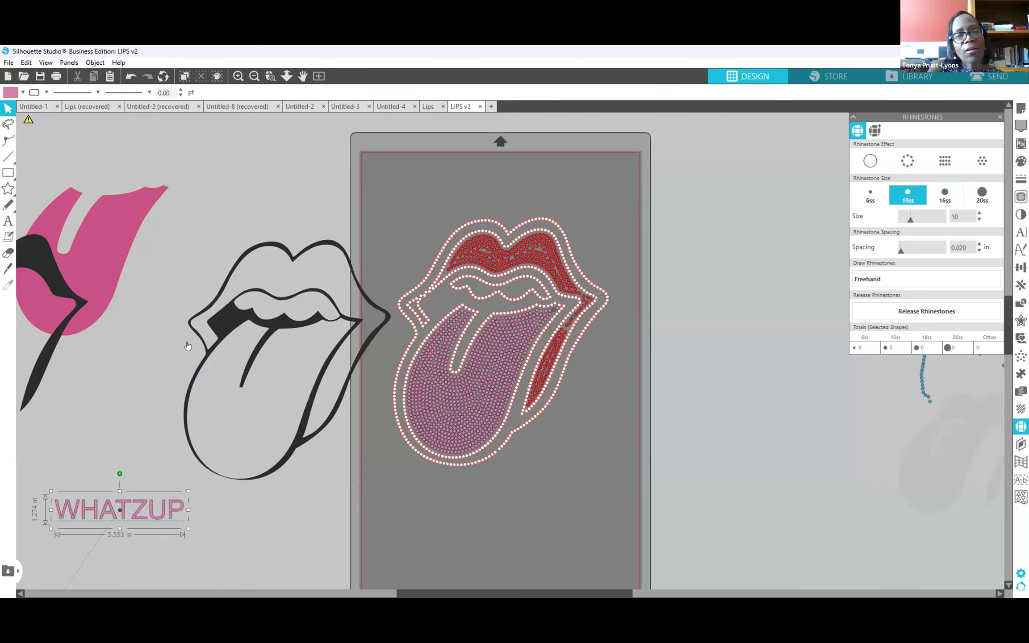
pyautogui.click(193, 354)
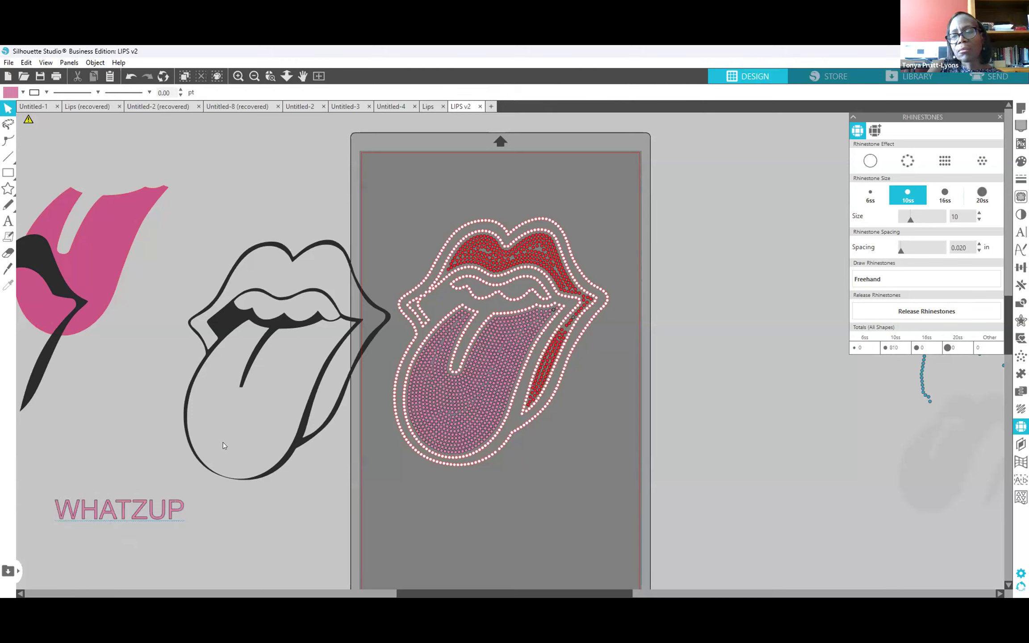
# Shift the black lips outline fully clear of the page edge and slightly down, just above the WHATZUP text.
pyautogui.moveTo(181, 413); pyautogui.dragTo(146, 408)
pyautogui.click(181, 493)
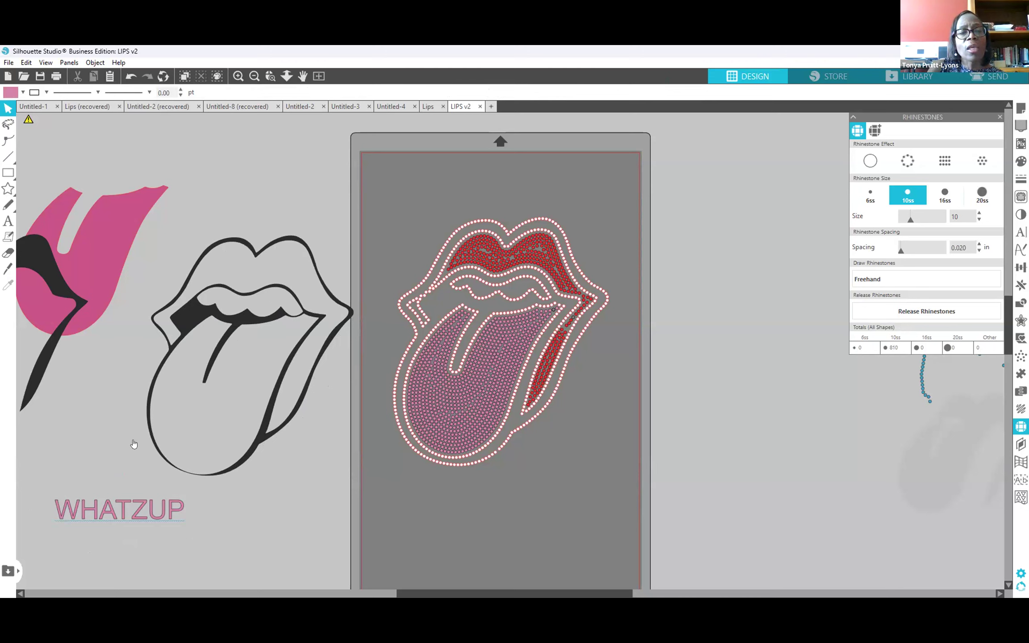
pyautogui.moveTo(250, 356); pyautogui.dragTo(247, 367)
pyautogui.click(138, 519)
pyautogui.click(139, 520)
pyautogui.click(252, 527)
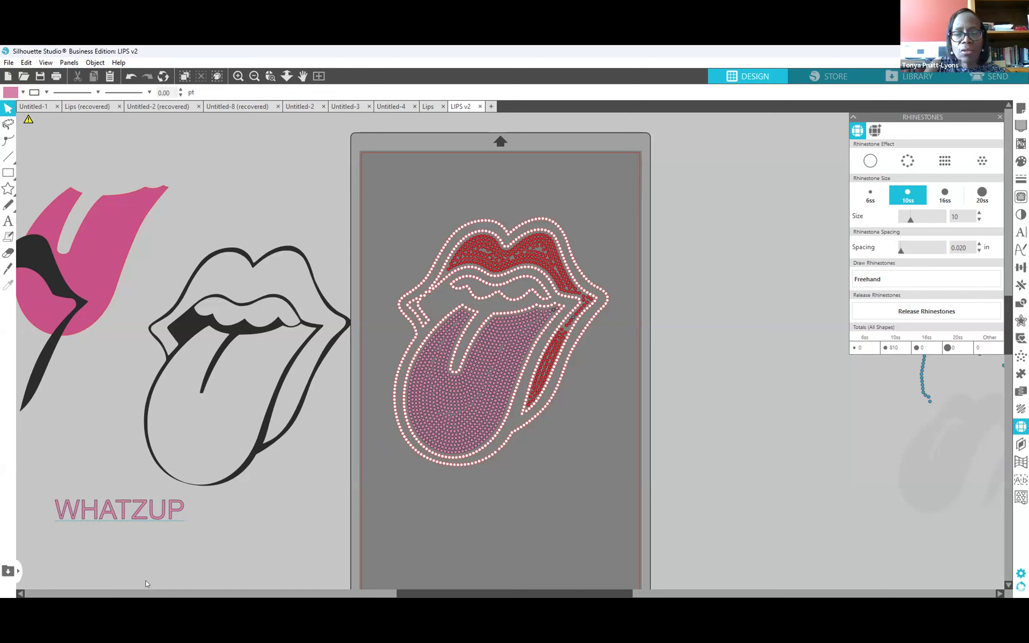
# Set the font of the WHATZUP text to Norfleet Sketch Two.
pyautogui.click(170, 512)
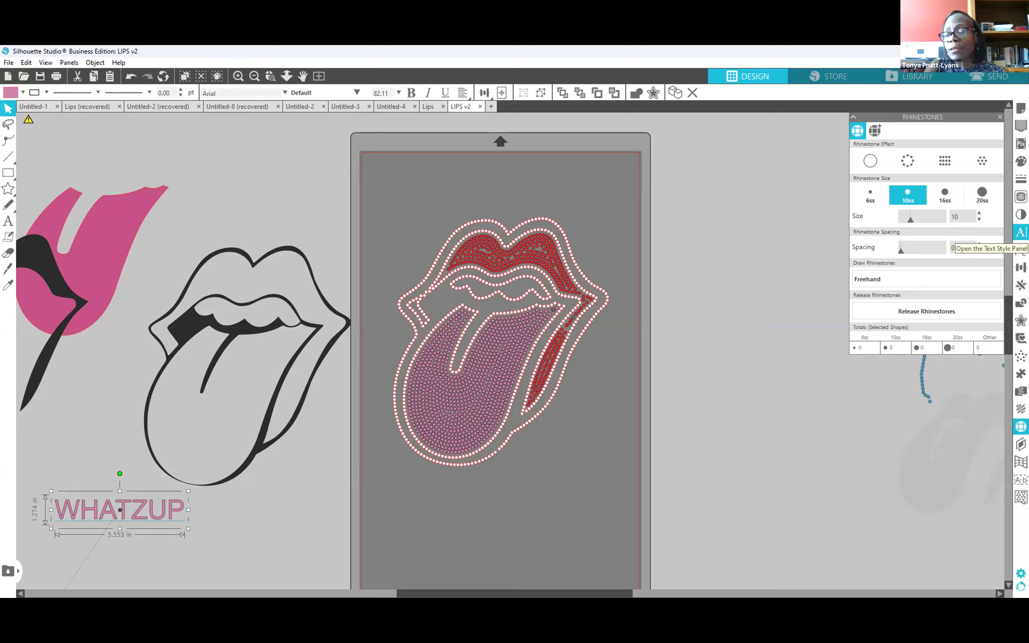
pyautogui.click(1021, 232)
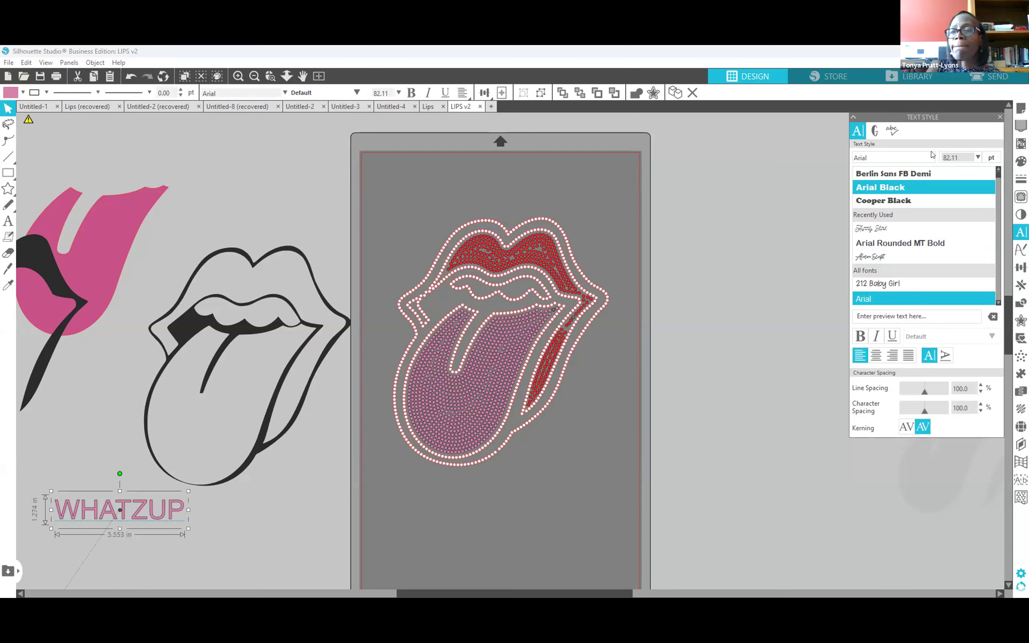
pyautogui.click(894, 156)
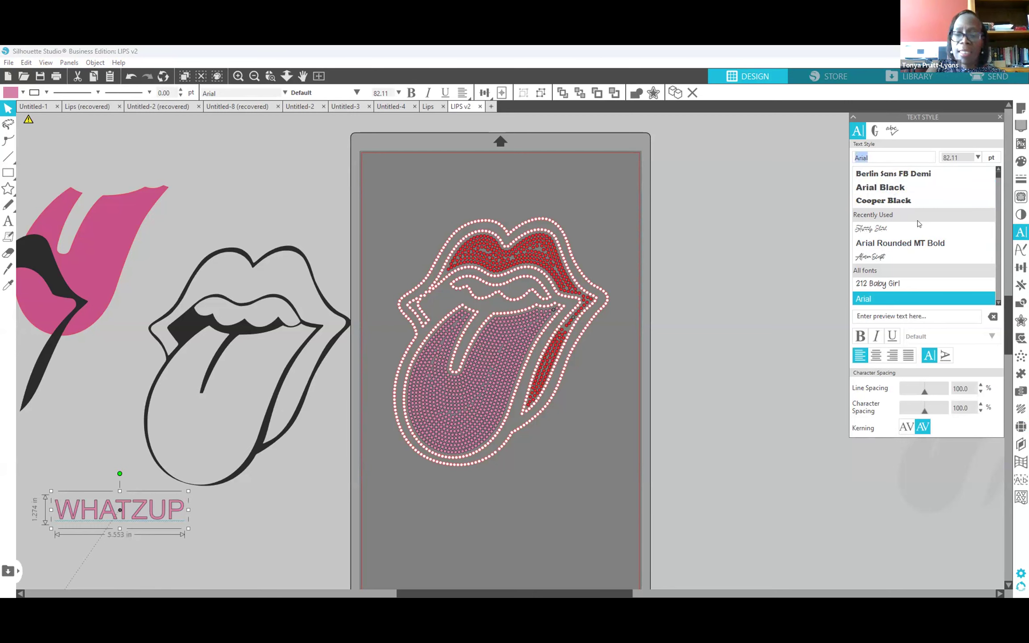
pyautogui.write('norfleet Sketch One')
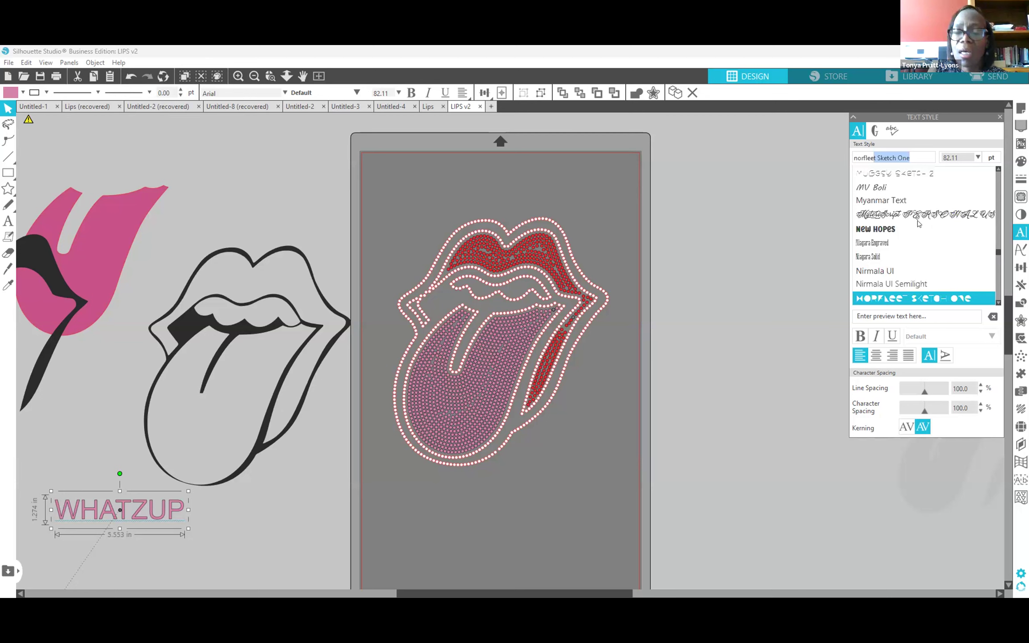
pyautogui.click(999, 302)
pyautogui.click(999, 303)
pyautogui.click(999, 302)
pyautogui.scroll(-4, 931, 254)
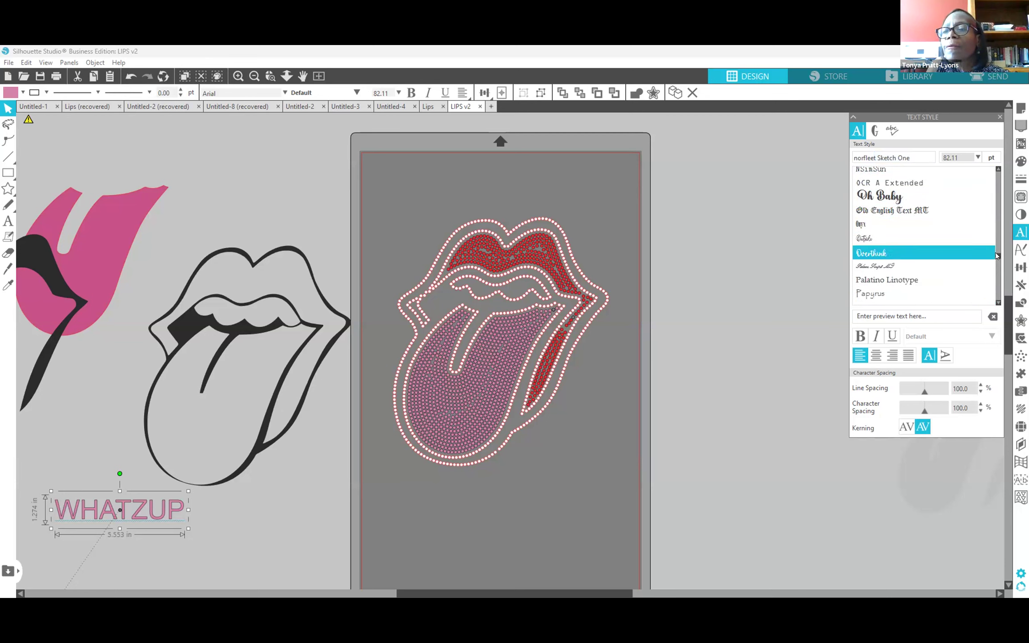
pyautogui.click(995, 248)
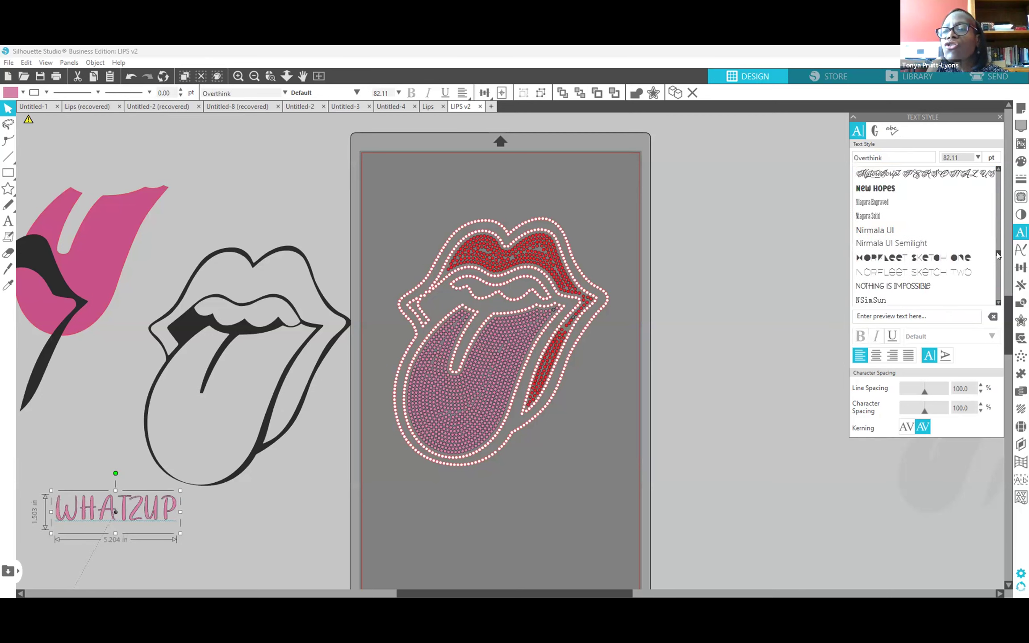
pyautogui.click(952, 272)
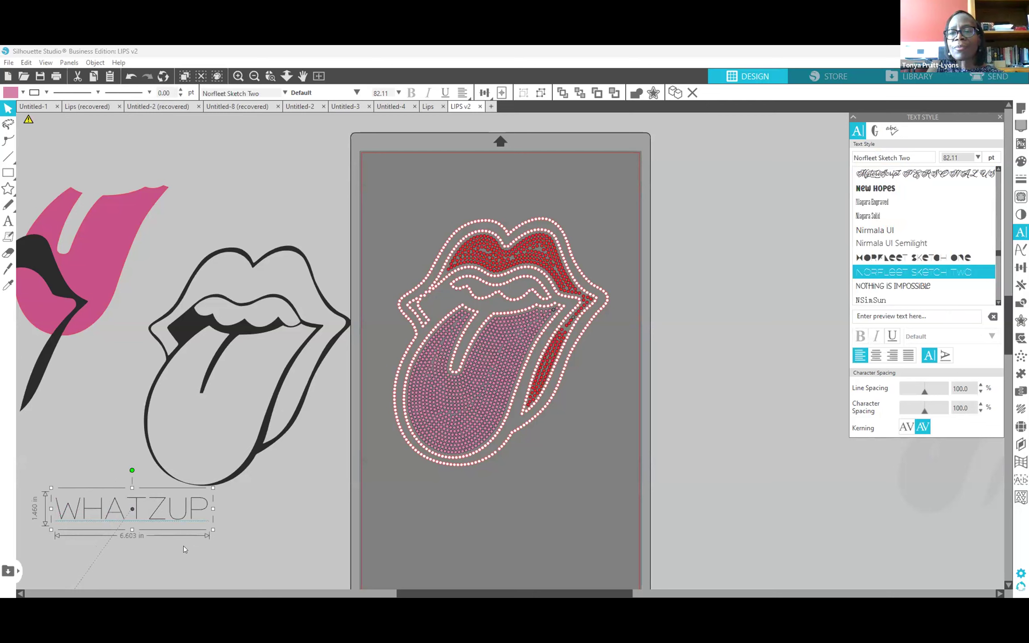
pyautogui.click(158, 546)
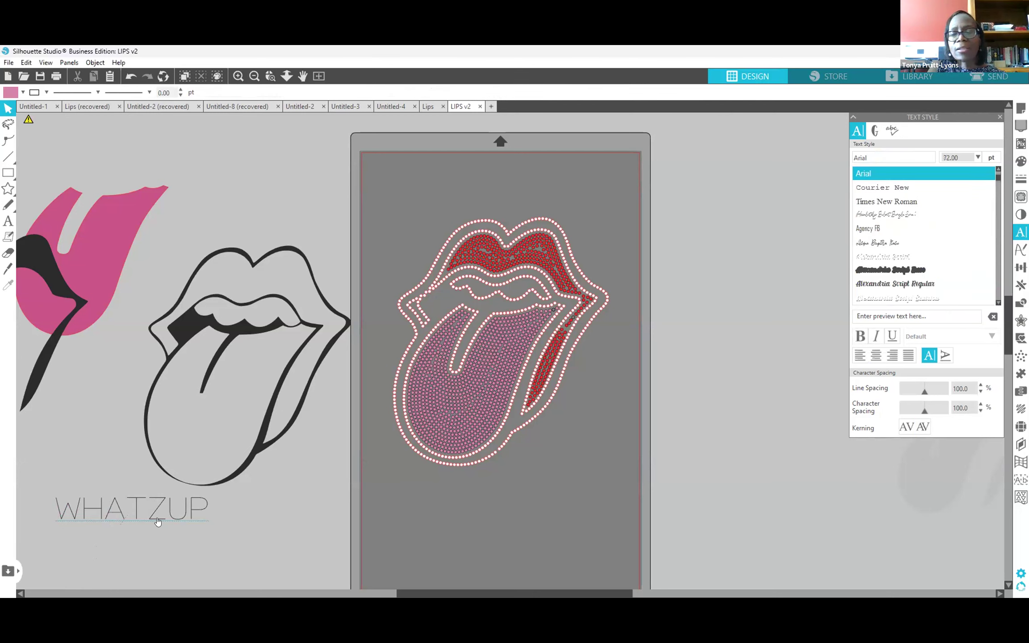
# Move the WHATZUP text down and to the right so it sits centred beneath the black lips outline.
pyautogui.moveTo(159, 519)
pyautogui.mouseDown()
pyautogui.moveTo(180, 551)
pyautogui.moveTo(172, 543)
pyautogui.mouseUp()
pyautogui.click(205, 523)
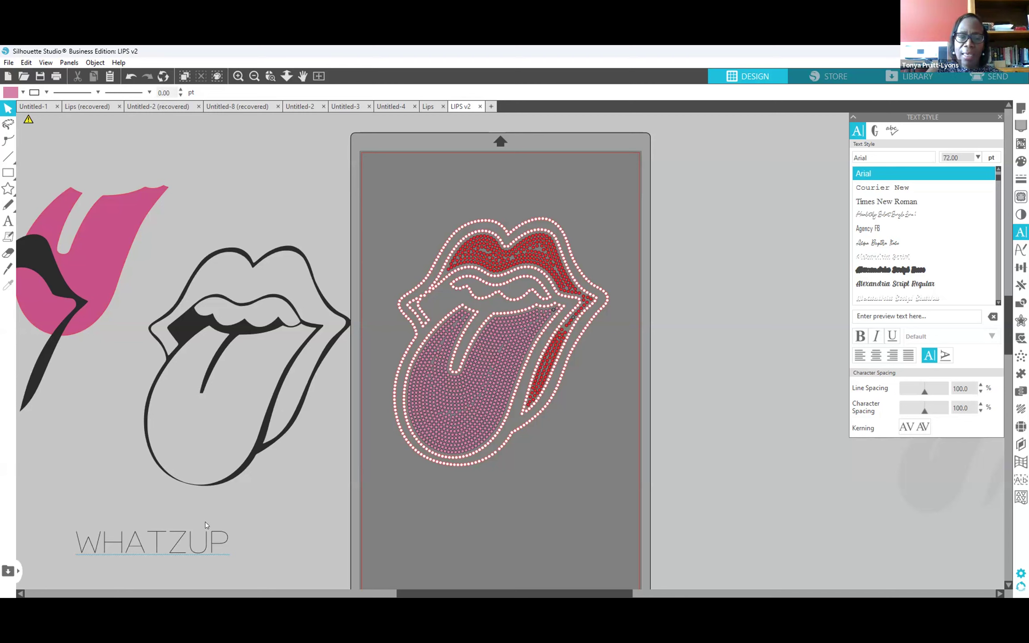
pyautogui.moveTo(211, 555); pyautogui.dragTo(252, 545)
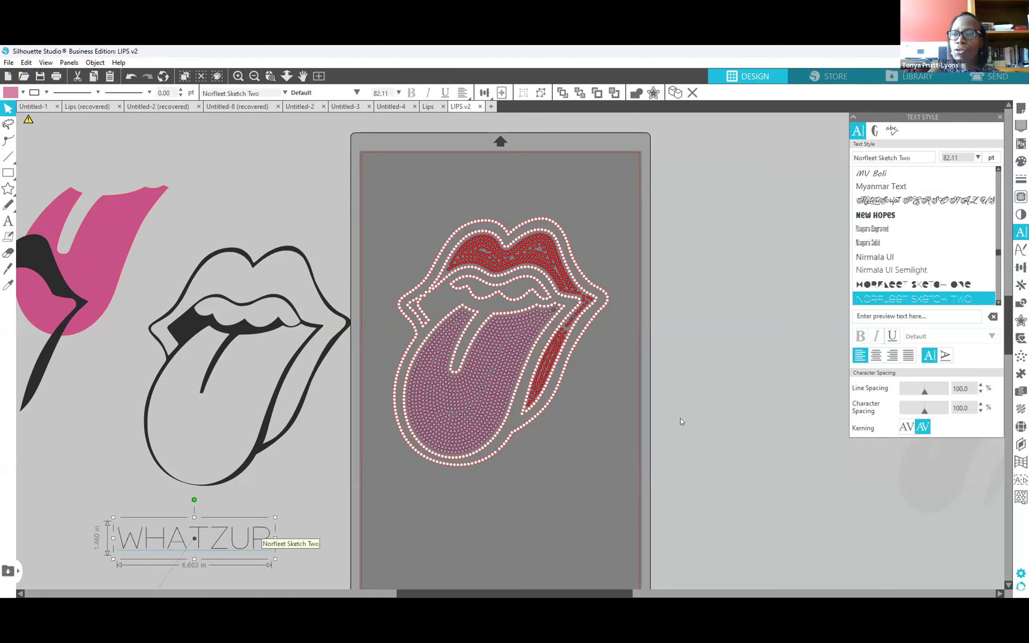
# Apply the edge rhinestone effect to the WHATZUP text with 10ss stones and 0.020 in spacing.
pyautogui.click(1022, 427)
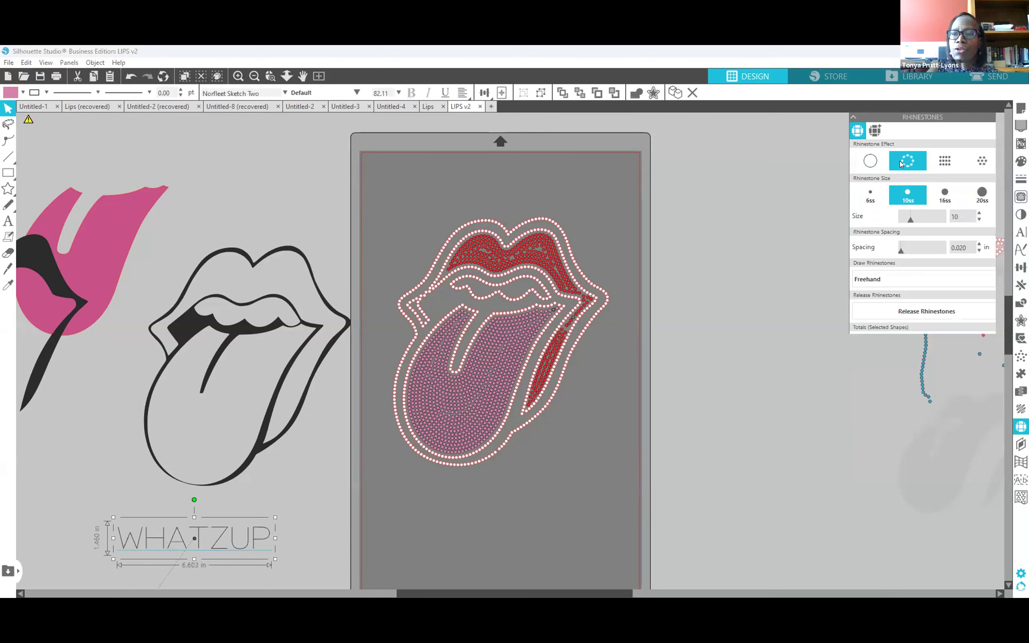
pyautogui.click(900, 164)
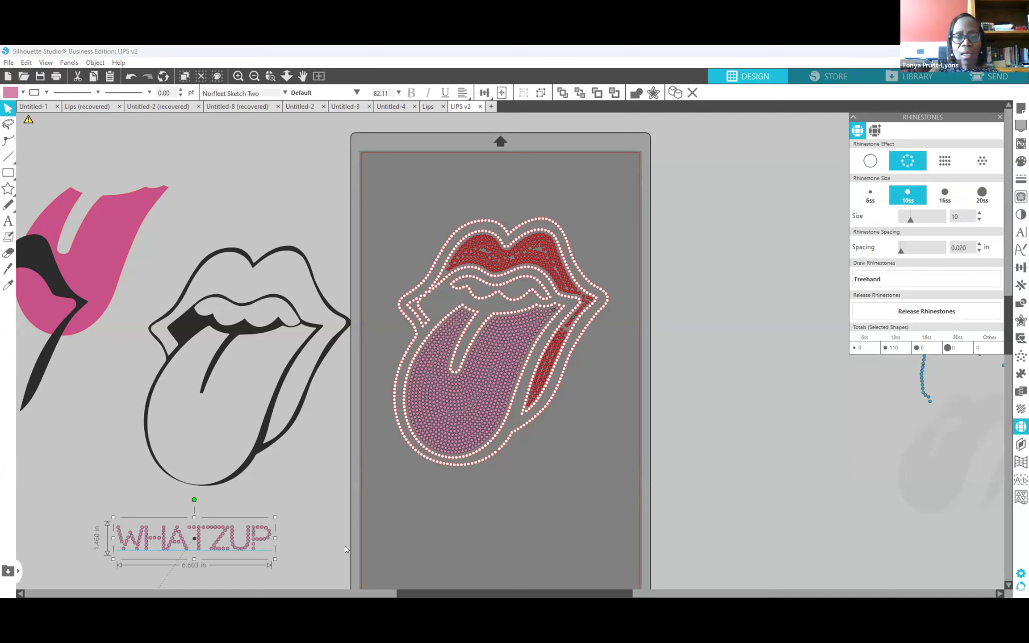
pyautogui.click(245, 551)
pyautogui.click(245, 544)
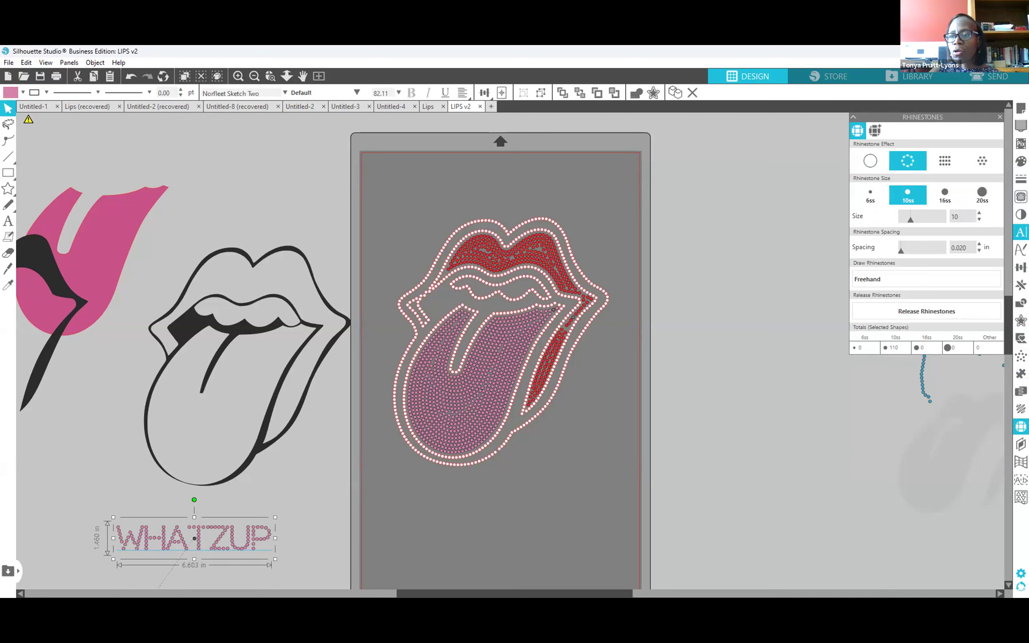
# Set the character spacing of the WHATZUP rhinestone text to 115%.
pyautogui.click(1021, 232)
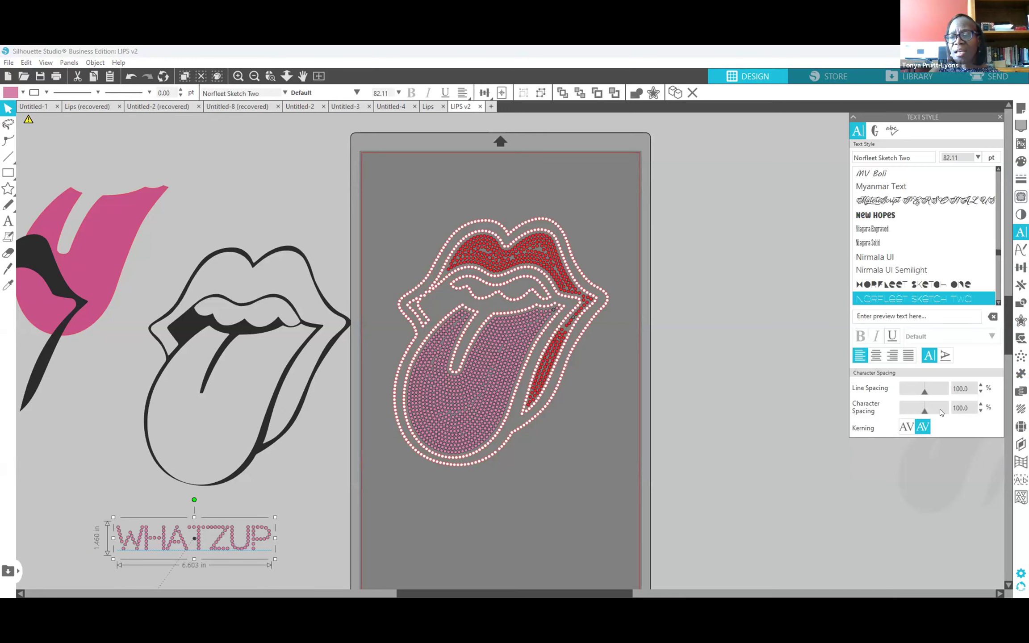
pyautogui.click(981, 404)
pyautogui.click(980, 404)
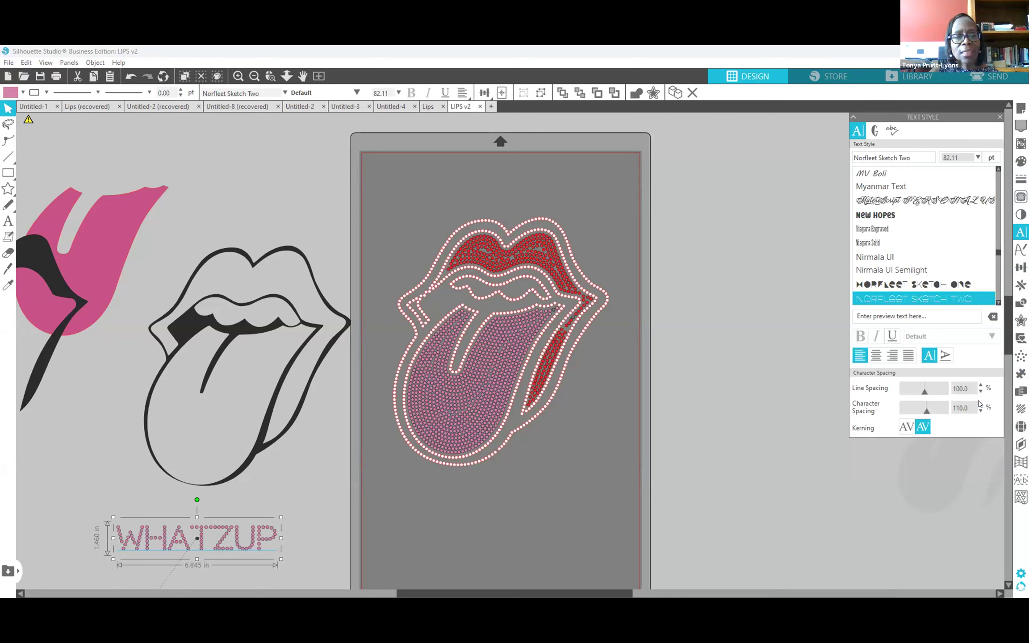
pyautogui.click(980, 405)
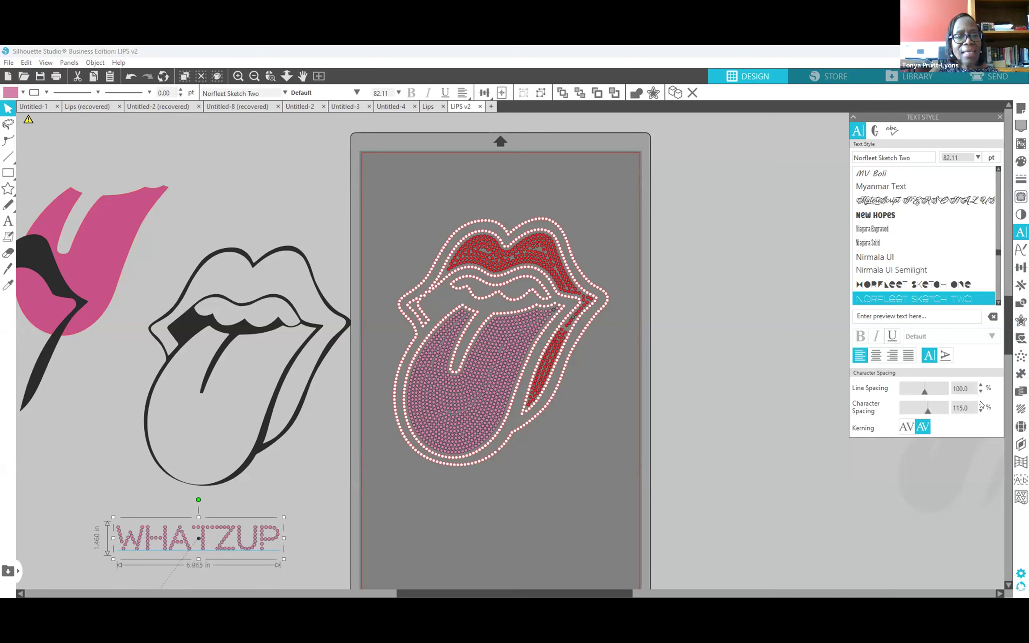
# Try a wider character spacing on the WHATZUP text, restore it to 115%, and shift the text slightly left.
pyautogui.click(979, 404)
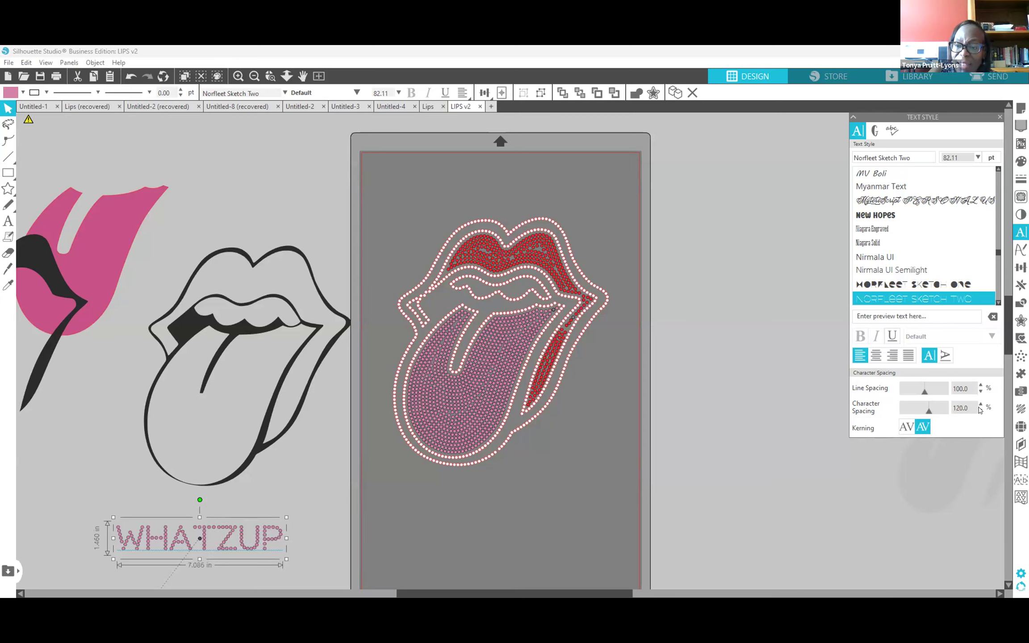
pyautogui.click(980, 410)
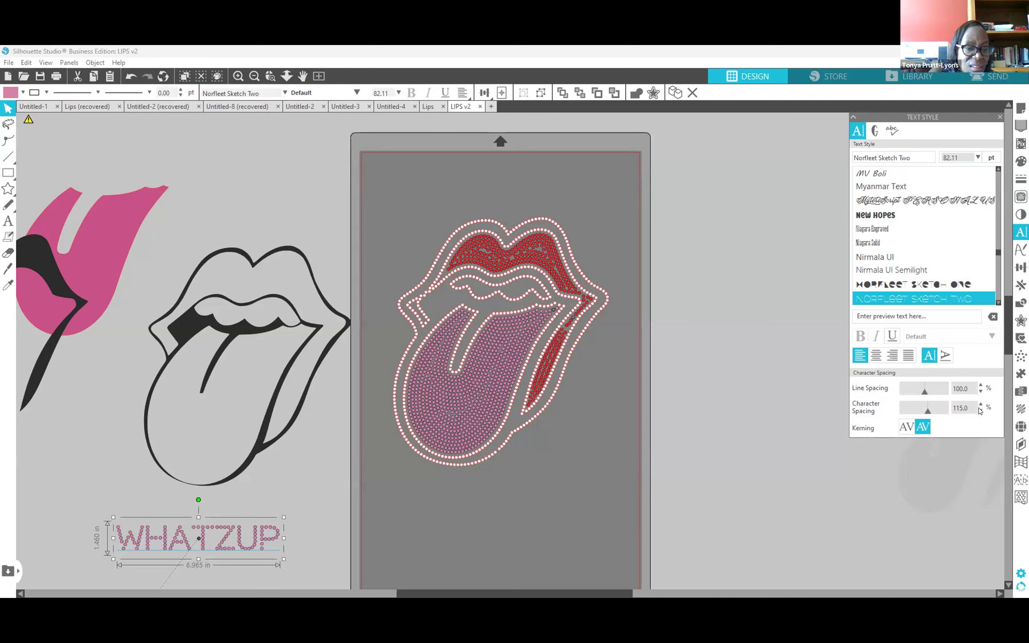
pyautogui.click(265, 545)
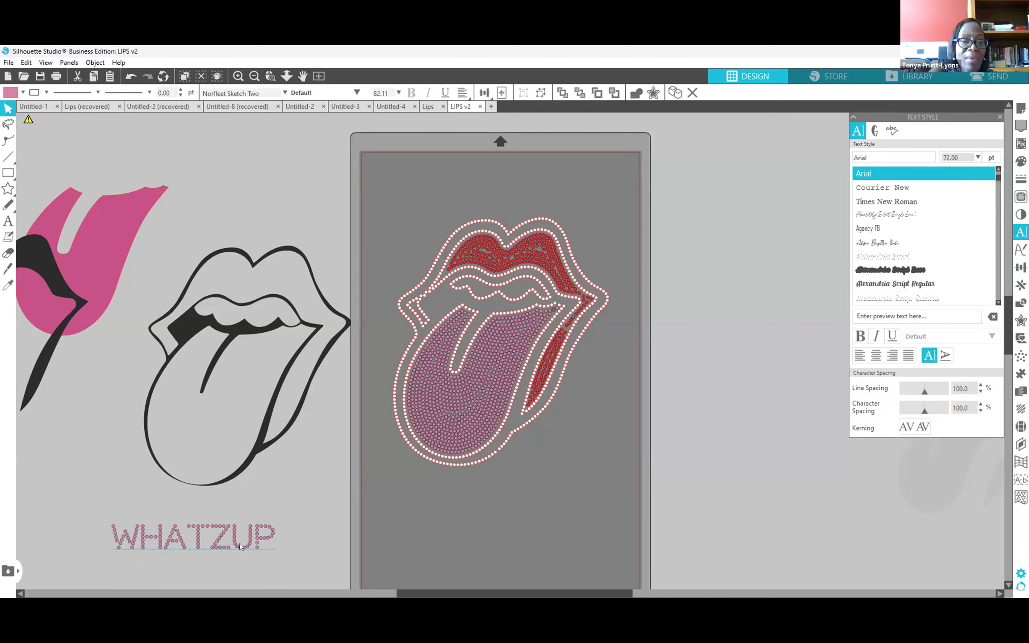
pyautogui.click(193, 546)
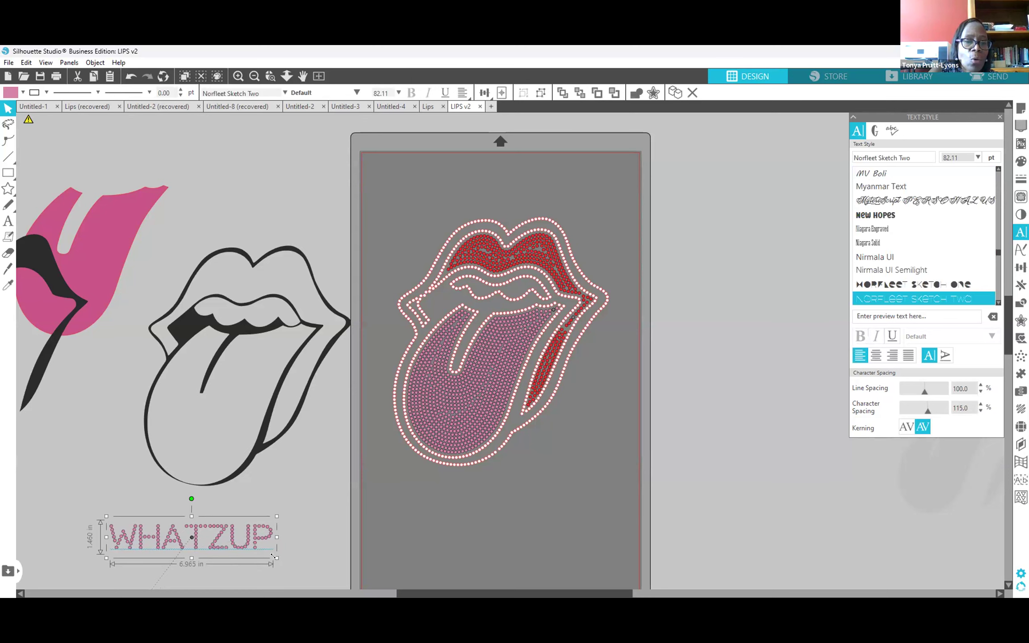
# Resize the WHATZUP rhinestone text beneath the black lips outline to about 7.11 in wide and 1.45 in tall.
pyautogui.moveTo(274, 557); pyautogui.dragTo(311, 594)
pyautogui.scroll(-2, 311, 580)
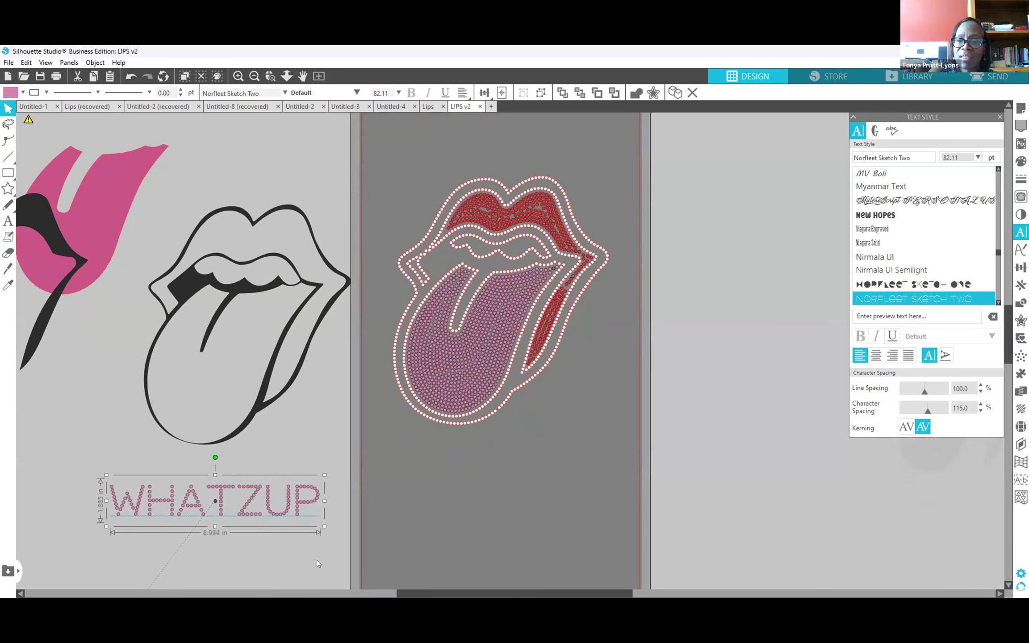
pyautogui.moveTo(324, 526); pyautogui.dragTo(292, 505)
pyautogui.click(203, 536)
pyautogui.click(201, 507)
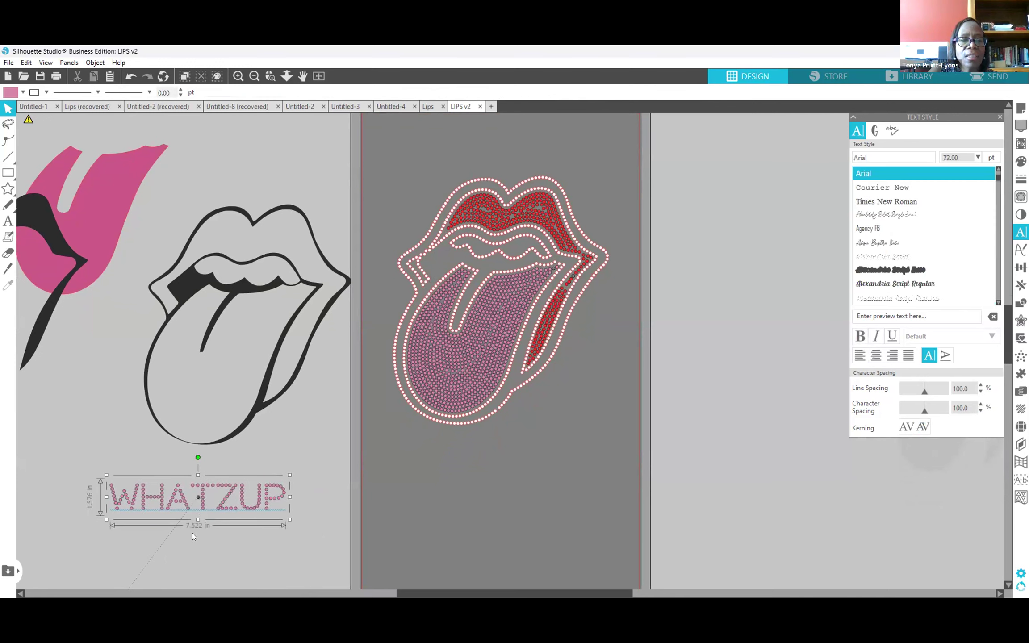
pyautogui.moveTo(197, 516)
pyautogui.mouseDown()
pyautogui.moveTo(193, 533)
pyautogui.moveTo(200, 519)
pyautogui.mouseUp()
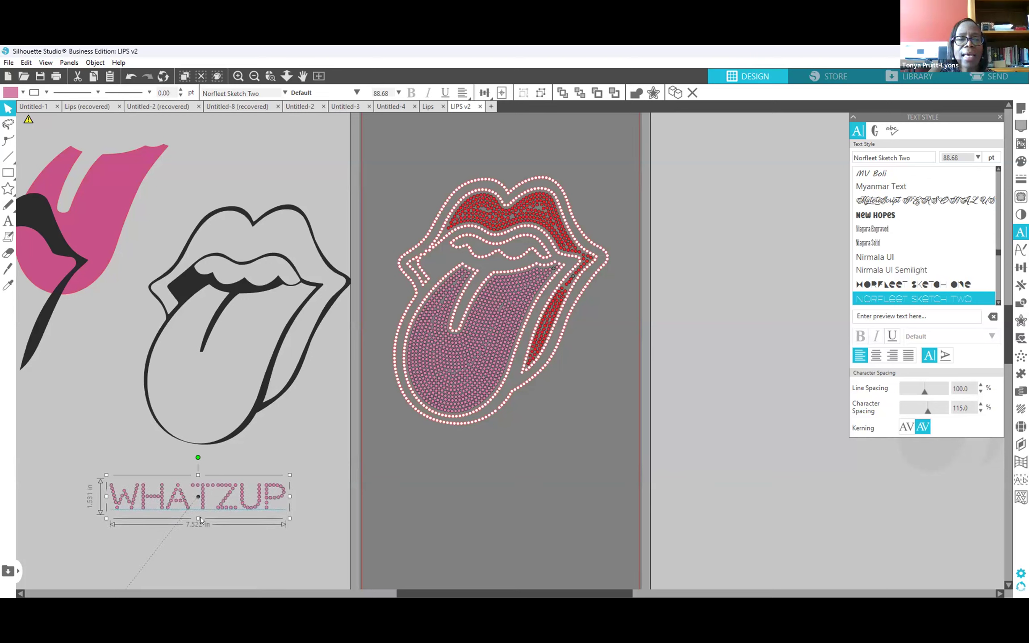
pyautogui.click(254, 563)
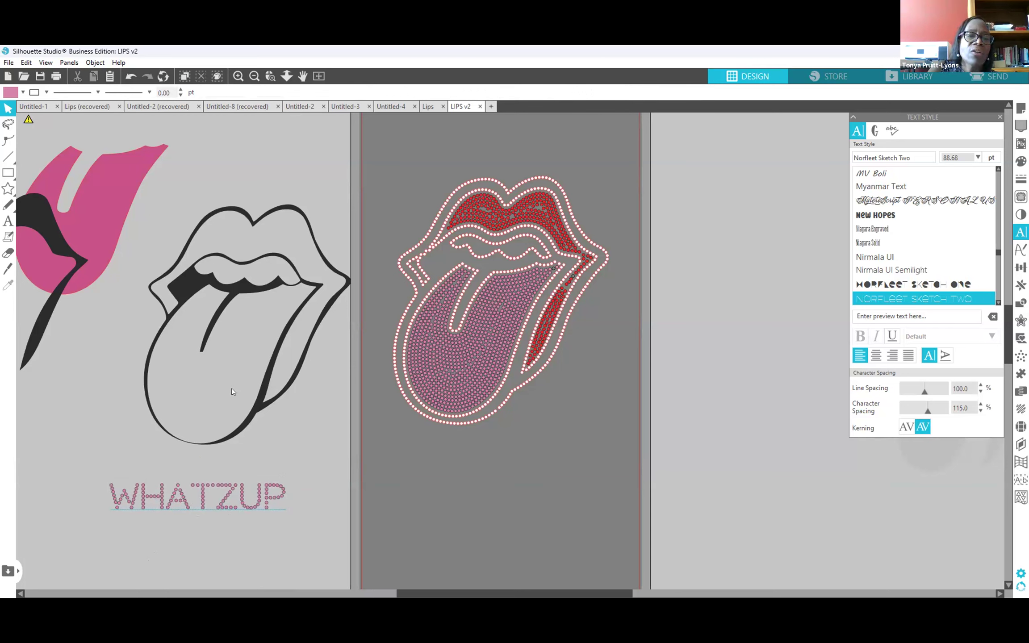
pyautogui.click(261, 509)
pyautogui.moveTo(287, 516); pyautogui.dragTo(279, 505)
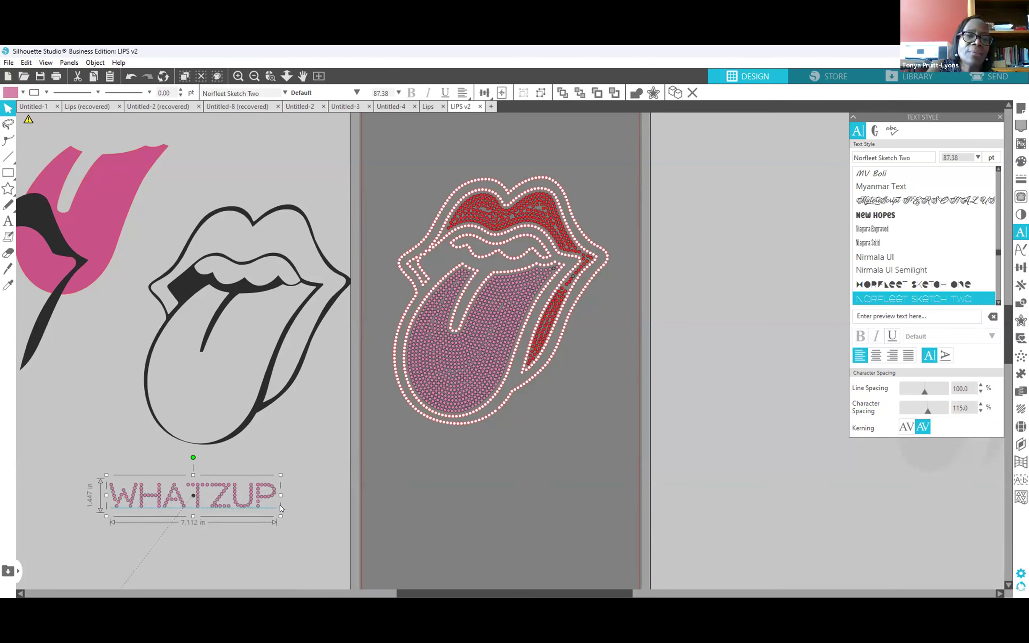
# Move the black lips outline down and to the right so the tongue's tip sits just above the WHATZUP text.
pyautogui.click(303, 544)
pyautogui.moveTo(249, 403); pyautogui.dragTo(266, 426)
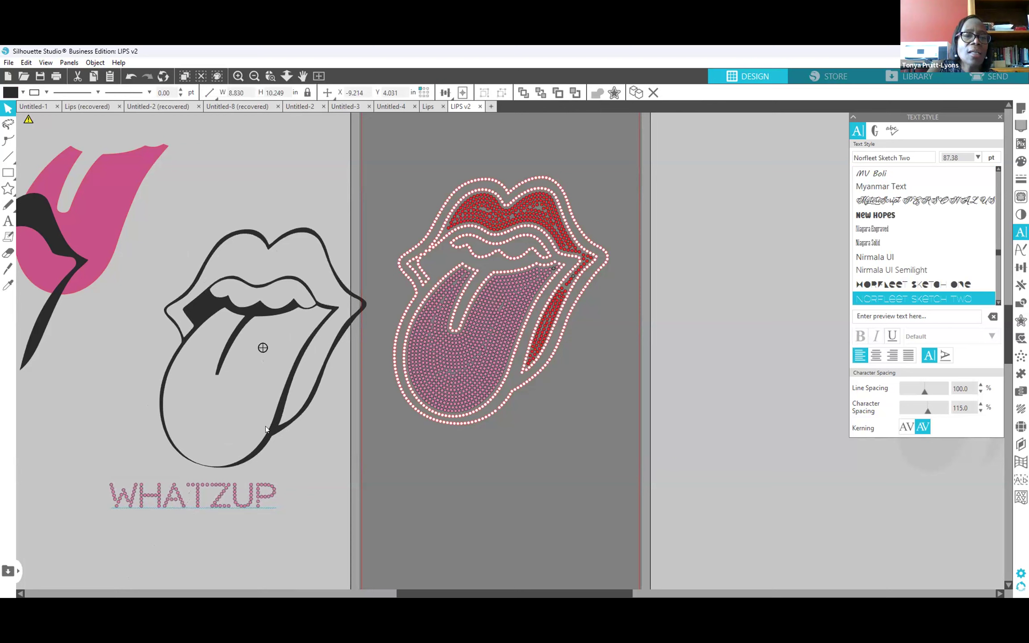
# Release the rhinestones from the WHATZUP text and shift the plain text to the left beneath the outline.
pyautogui.click(251, 503)
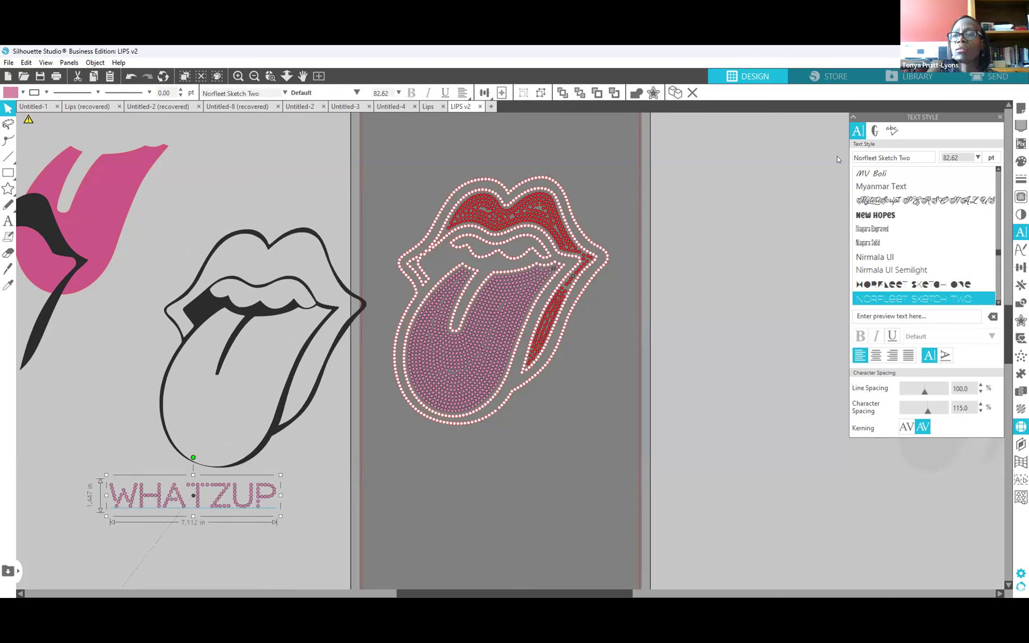
pyautogui.click(1021, 427)
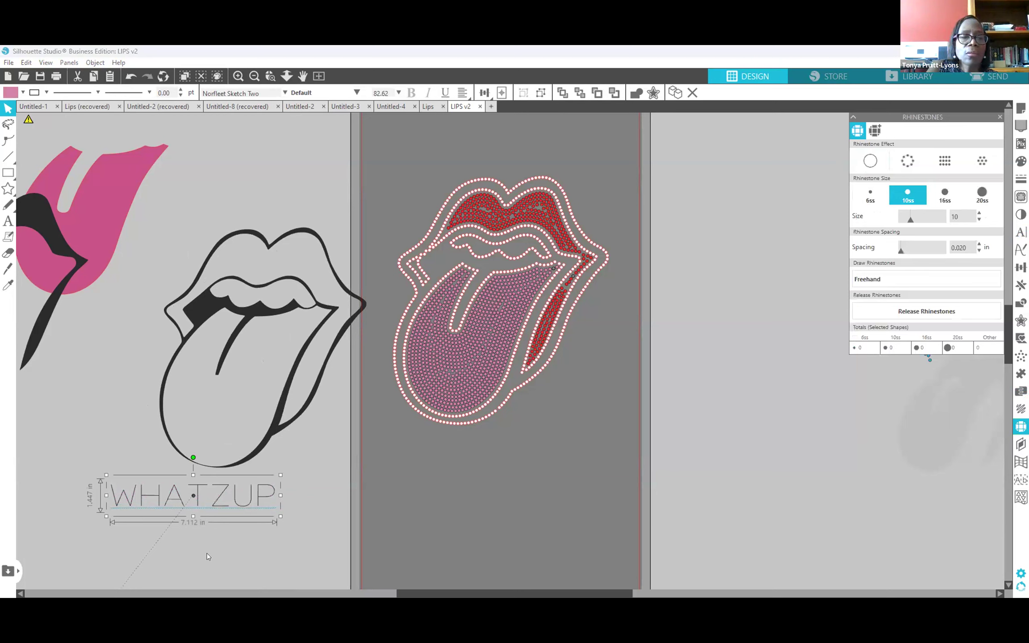
pyautogui.click(270, 543)
pyautogui.moveTo(189, 501); pyautogui.dragTo(163, 506)
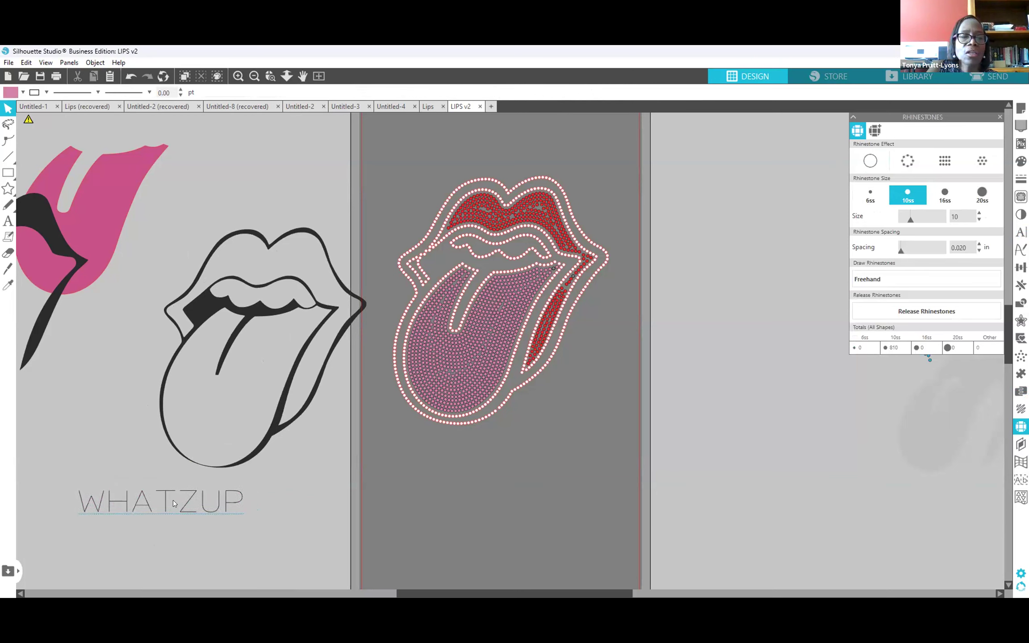
# Try to attach the WHATZUP text to the black outline's edge at the tongue's tip, and undo it.
pyautogui.doubleClick(219, 509)
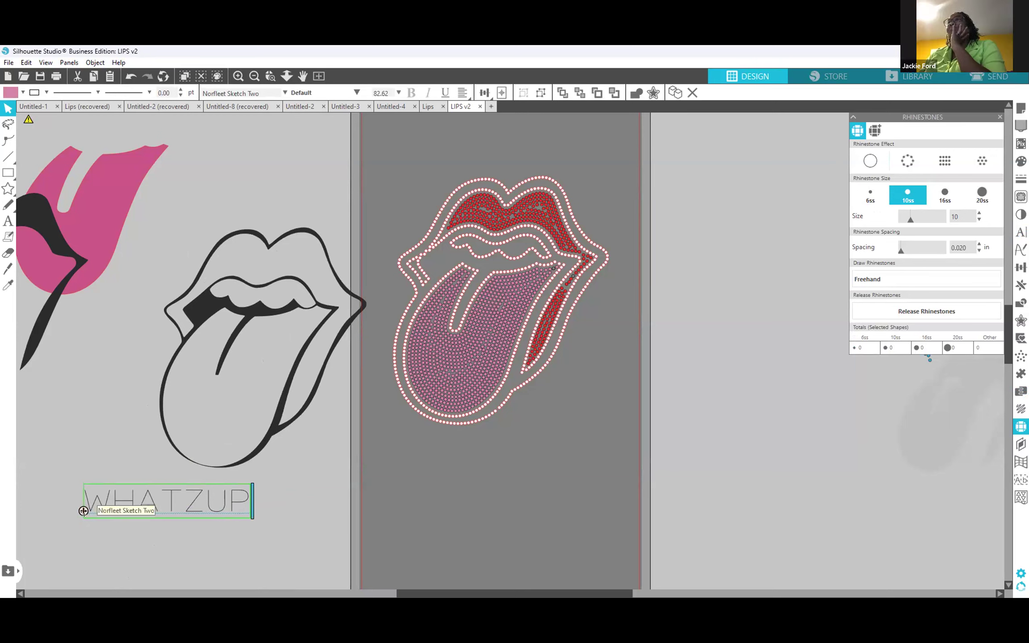
pyautogui.moveTo(83, 511)
pyautogui.mouseDown()
pyautogui.moveTo(161, 410)
pyautogui.moveTo(158, 441)
pyautogui.moveTo(206, 492)
pyautogui.mouseUp()
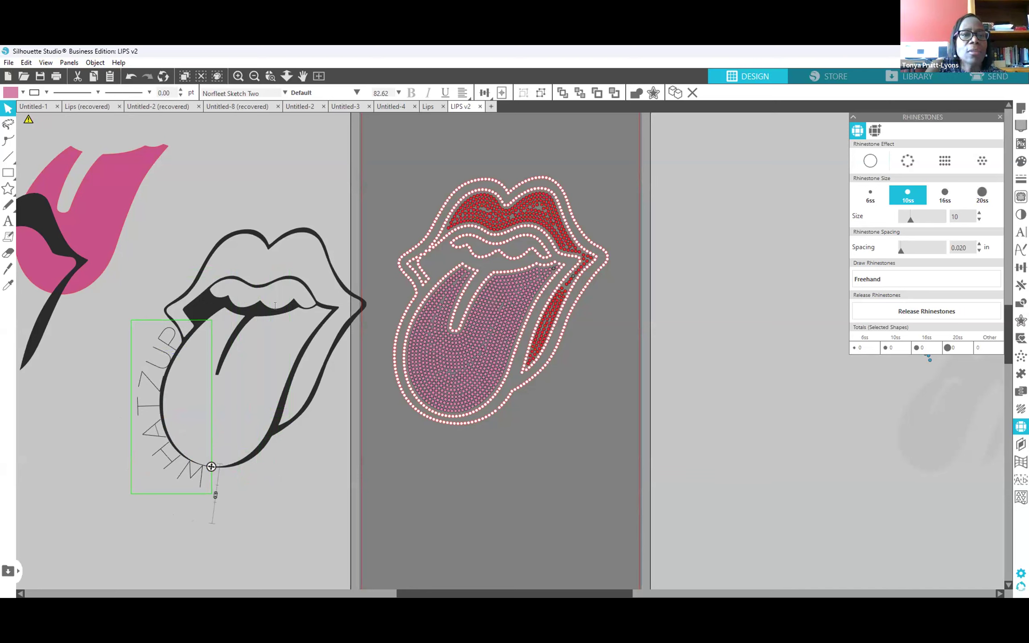
pyautogui.click(131, 76)
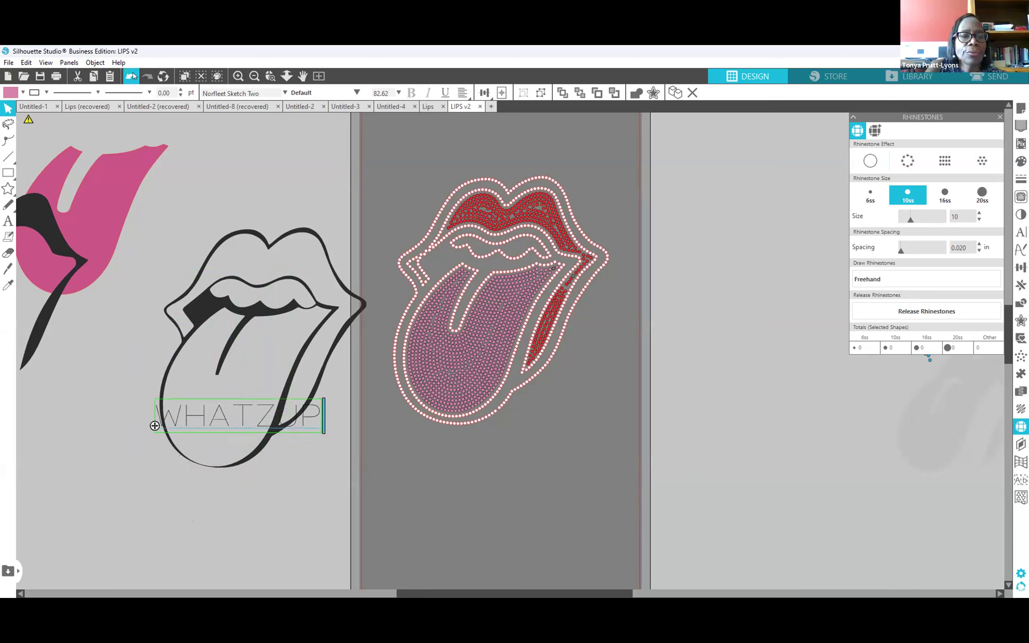
pyautogui.click(188, 556)
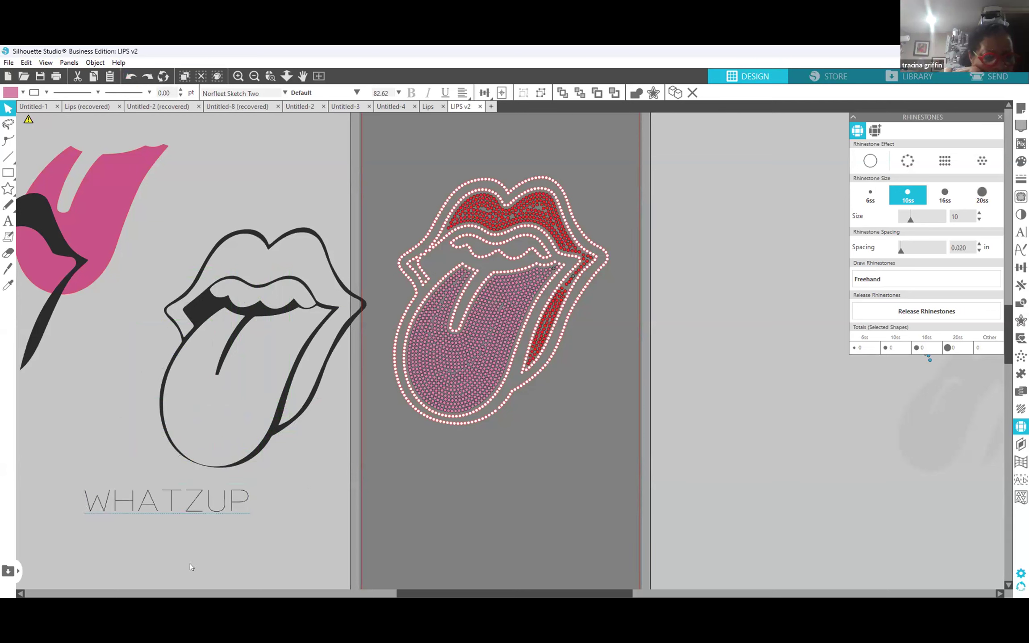
# Attach the WHATZUP text to the black outline's outer edge, starting at the tongue's tip and curving up its left side.
pyautogui.click(186, 507)
pyautogui.doubleClick(185, 507)
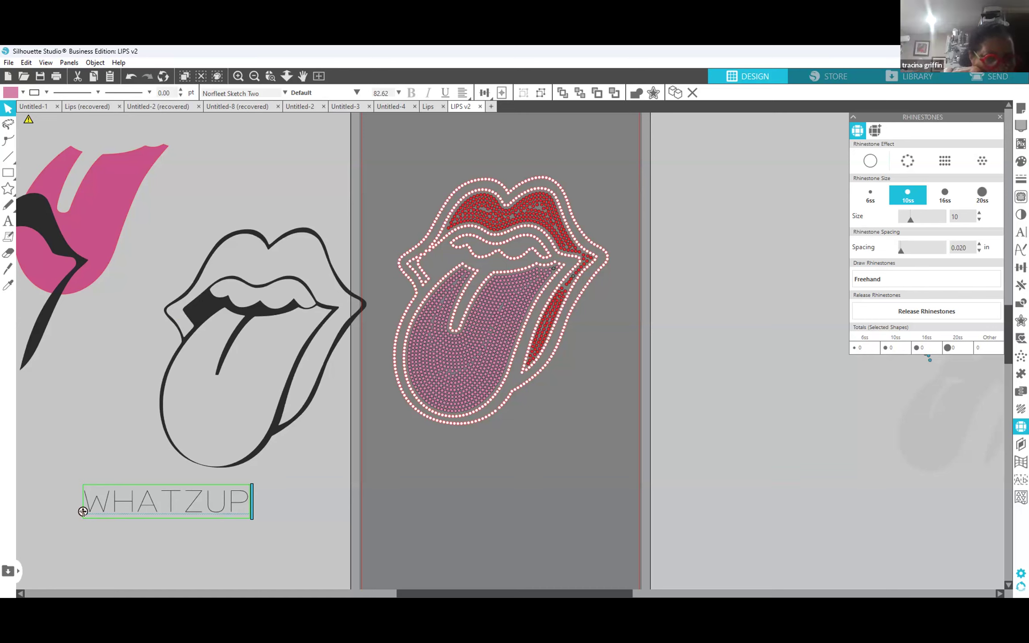
pyautogui.moveTo(82, 511); pyautogui.dragTo(105, 488)
pyautogui.moveTo(137, 439); pyautogui.dragTo(163, 439)
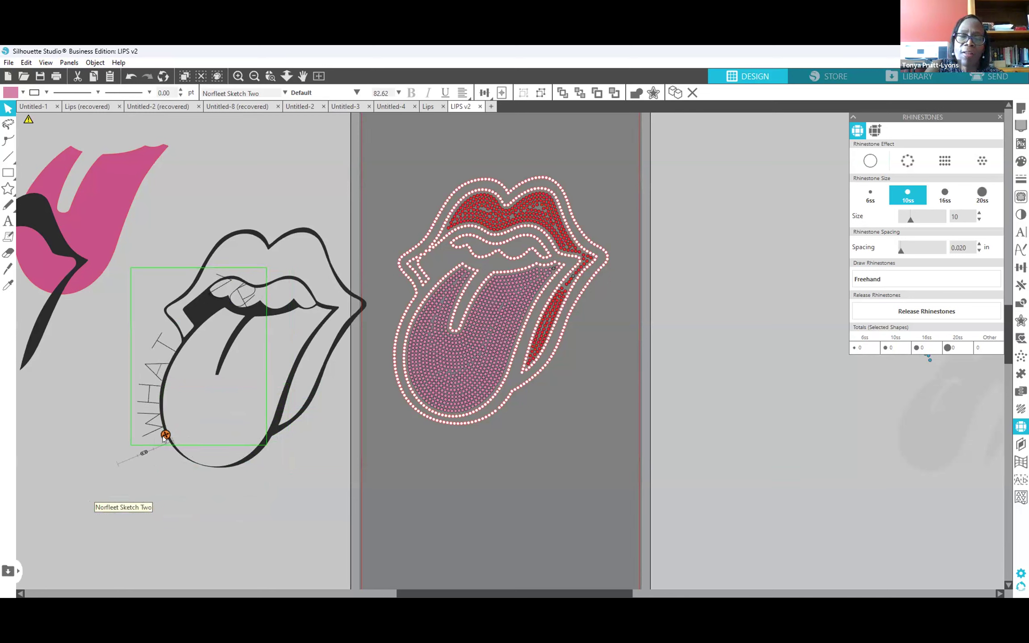
pyautogui.moveTo(162, 440); pyautogui.dragTo(217, 480)
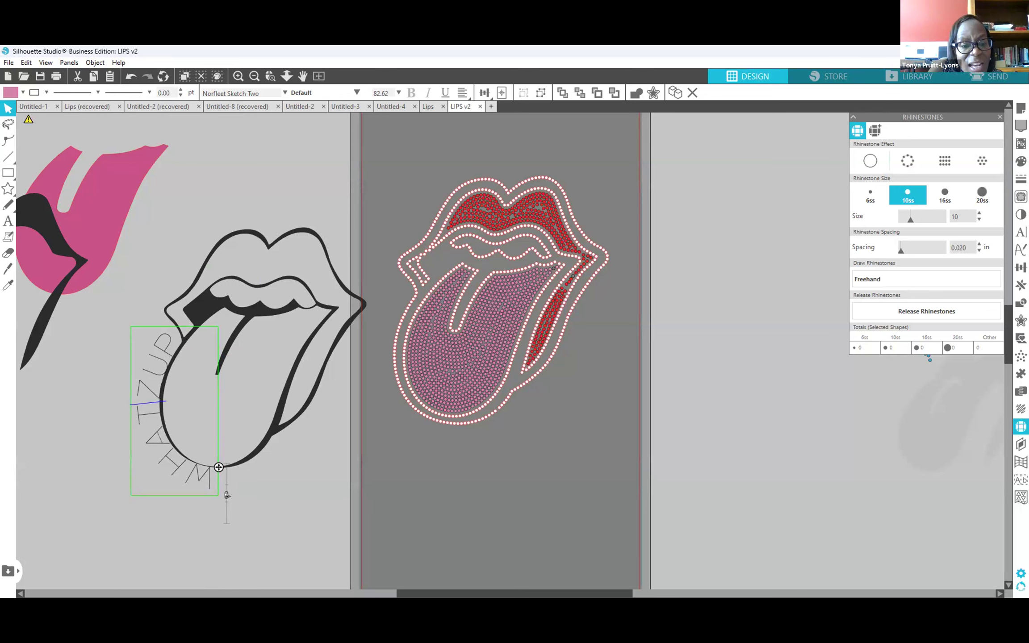
# Offset the curved WHATZUP text outward from the tongue's edge to leave a small gap, and finish the text edit.
pyautogui.moveTo(227, 496)
pyautogui.mouseDown()
pyautogui.moveTo(225, 515)
pyautogui.moveTo(226, 467)
pyautogui.moveTo(236, 492)
pyautogui.moveTo(240, 484)
pyautogui.moveTo(229, 504)
pyautogui.mouseUp()
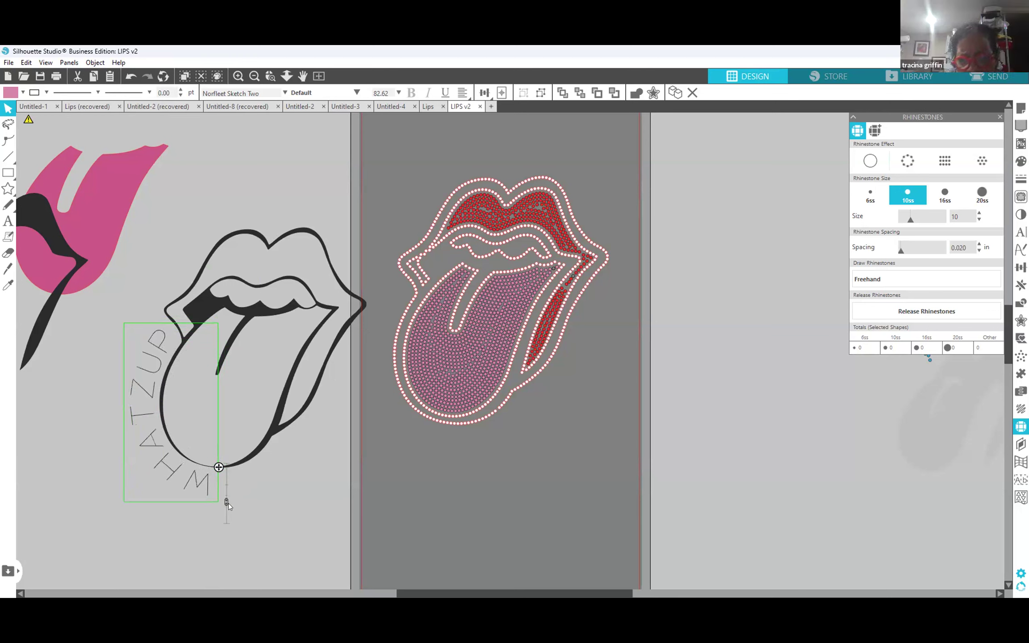
pyautogui.moveTo(229, 504); pyautogui.dragTo(228, 511)
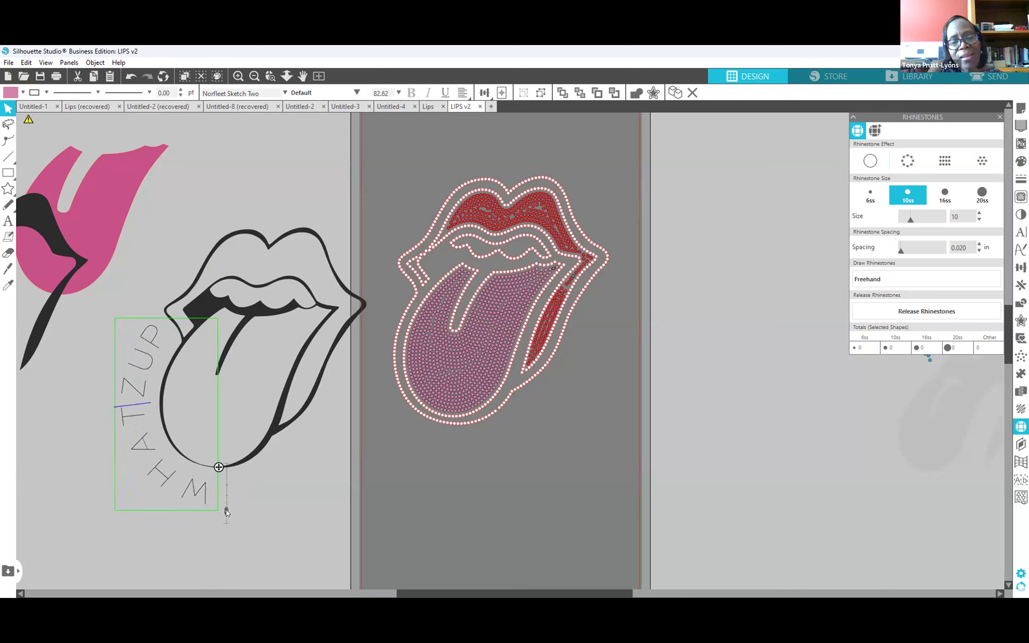
pyautogui.moveTo(226, 509)
pyautogui.mouseDown()
pyautogui.moveTo(245, 460)
pyautogui.moveTo(227, 505)
pyautogui.mouseUp()
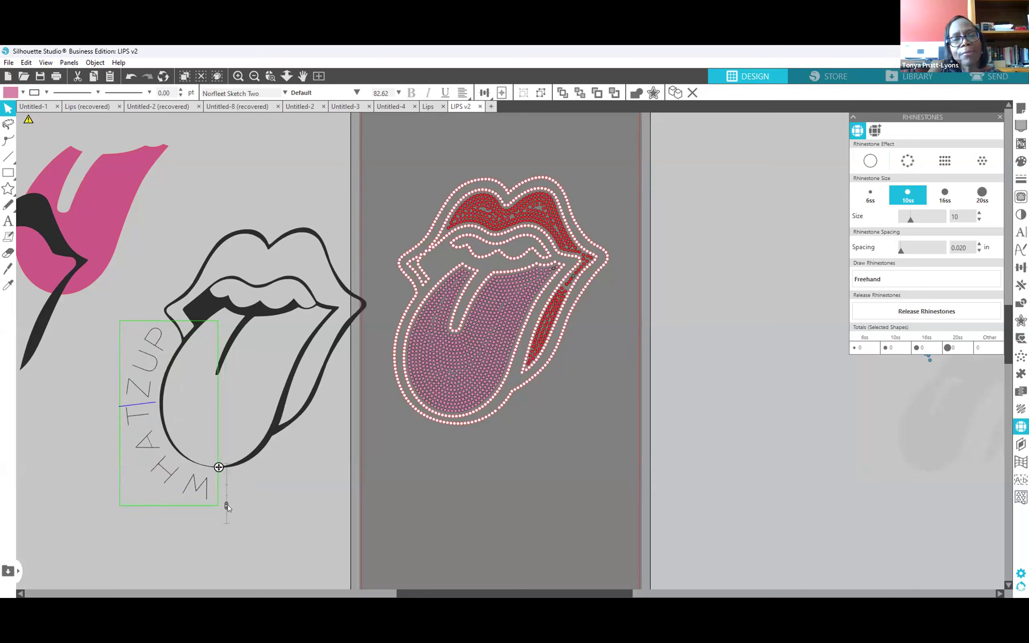
pyautogui.click(262, 445)
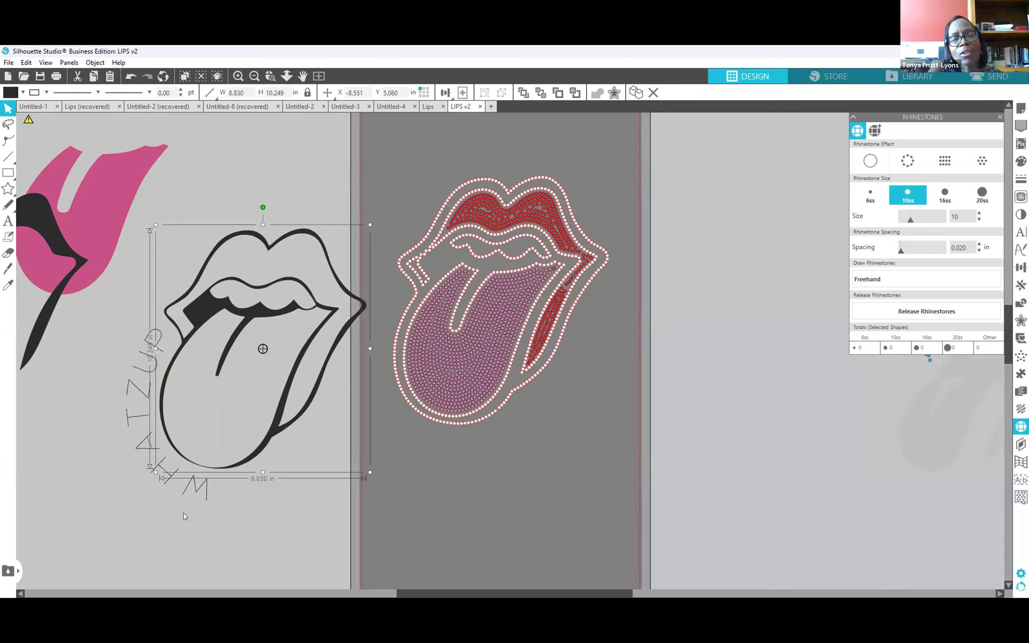
pyautogui.click(218, 547)
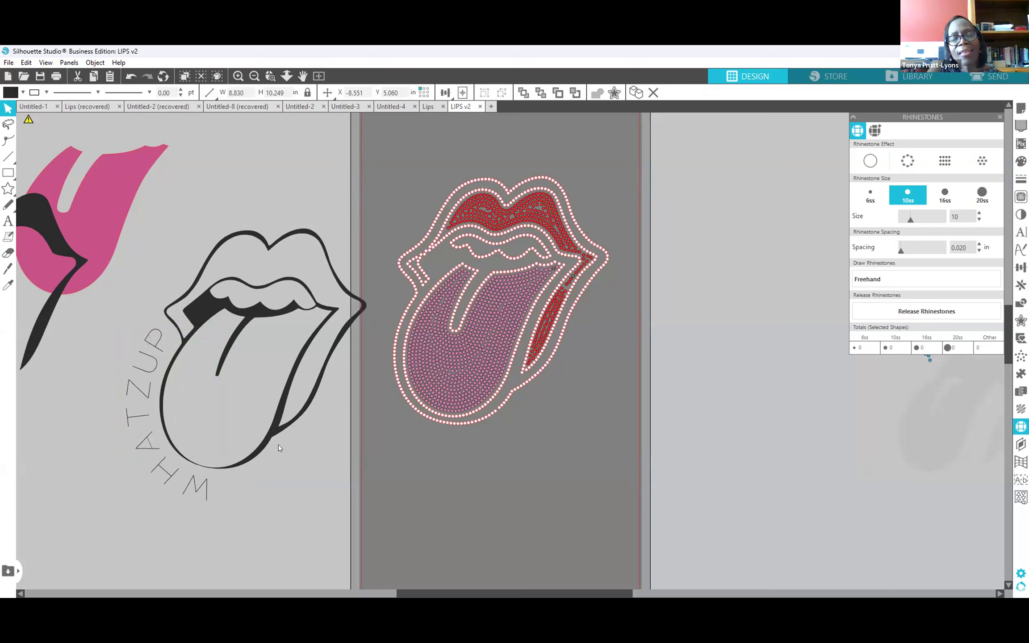
pyautogui.click(262, 447)
pyautogui.click(263, 447)
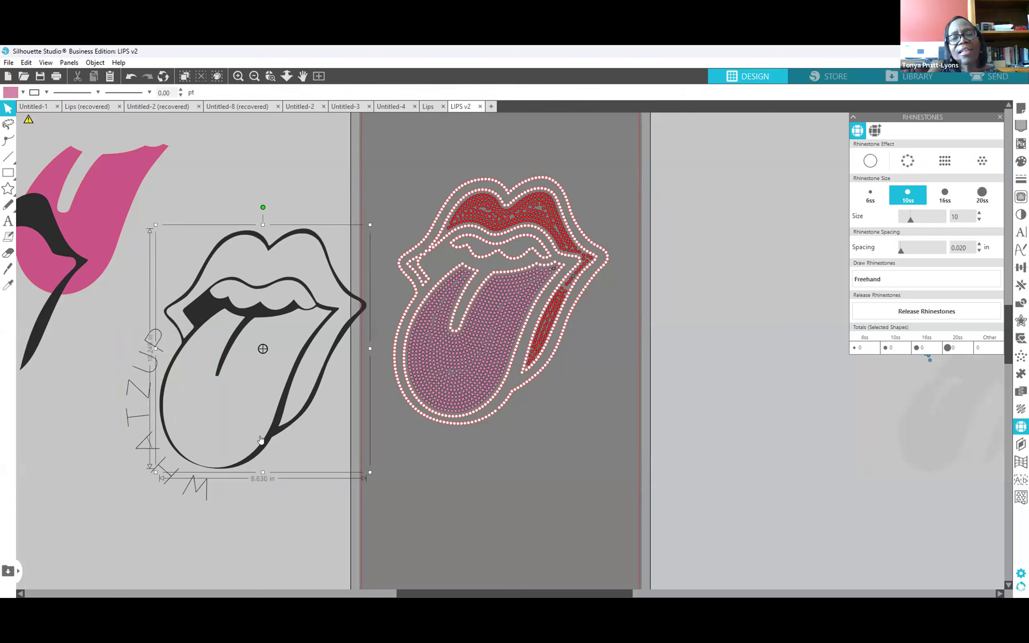
pyautogui.click(911, 160)
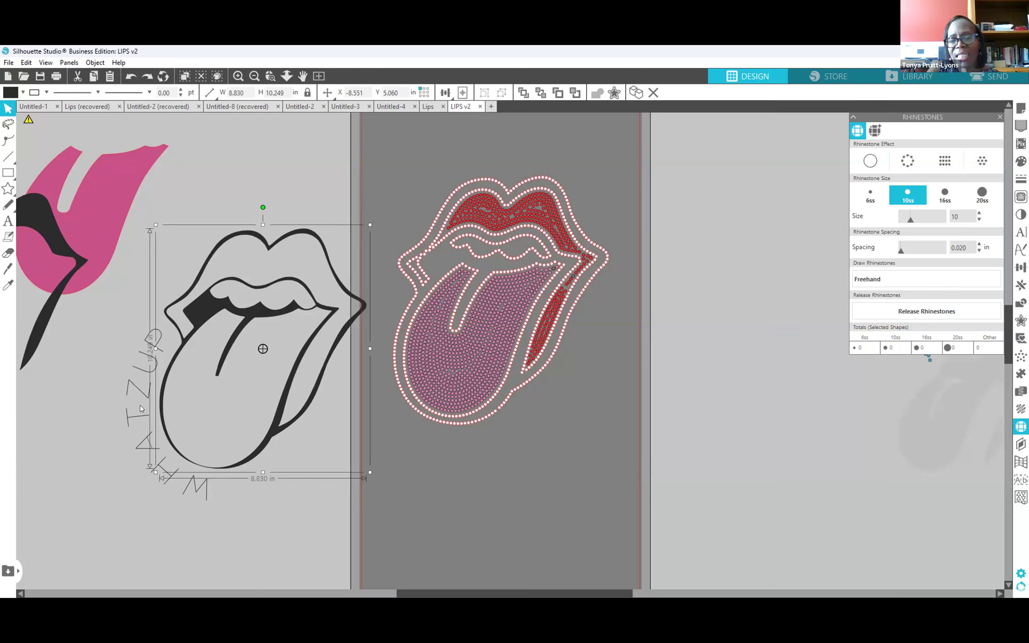
# Make the curved WHATZUP text a compound path.
pyautogui.click(203, 495)
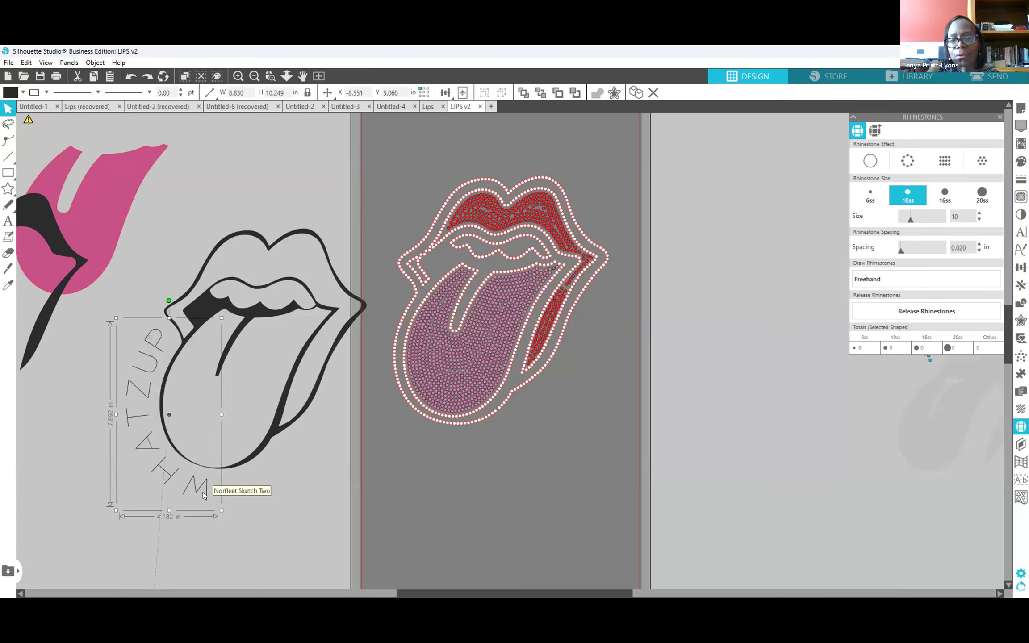
pyautogui.rightClick(203, 495)
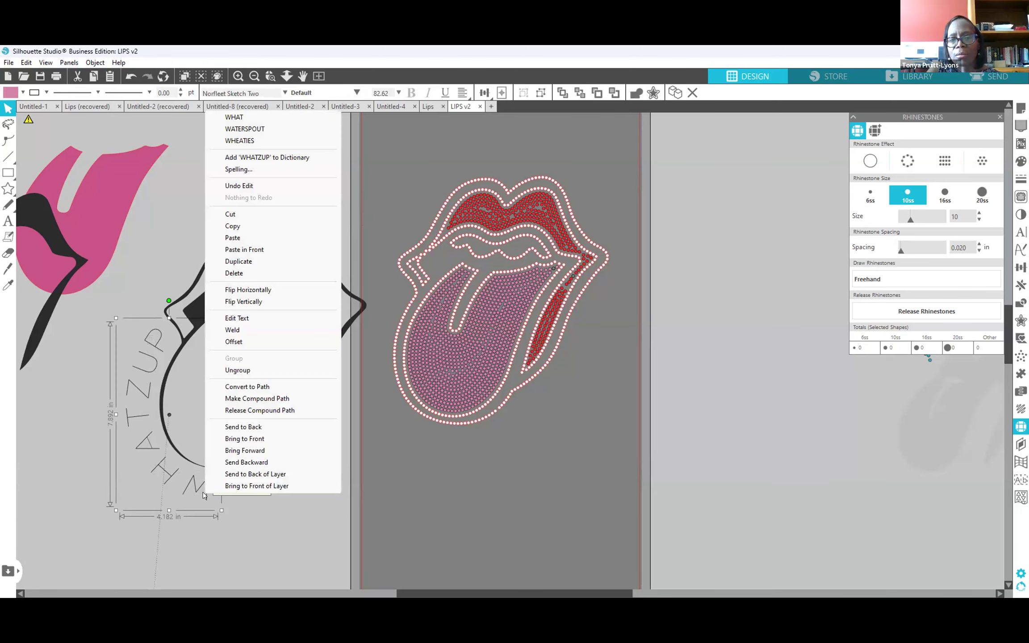
pyautogui.click(278, 398)
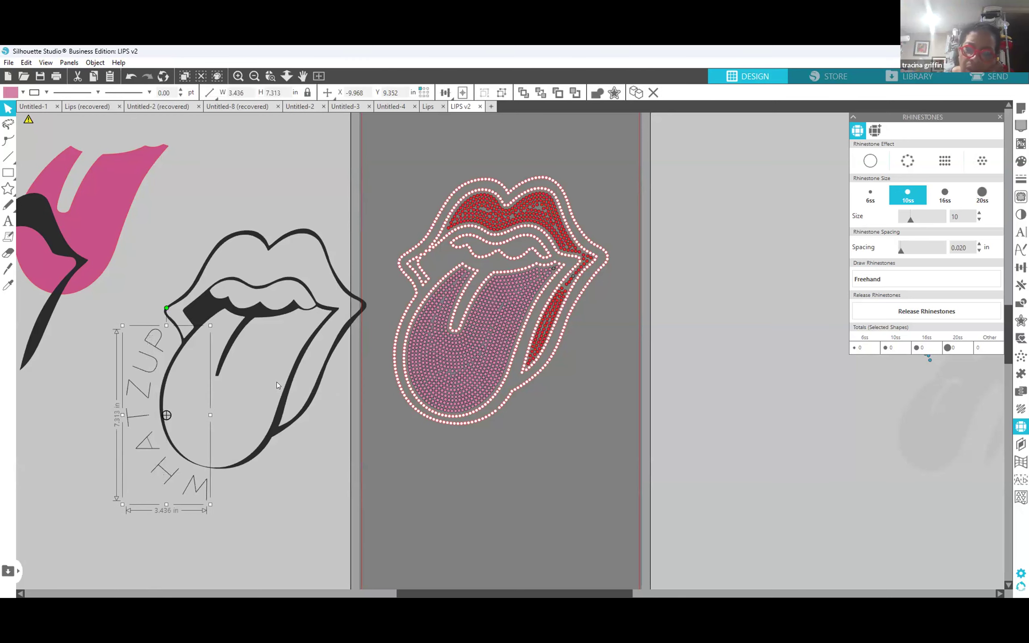
pyautogui.click(311, 525)
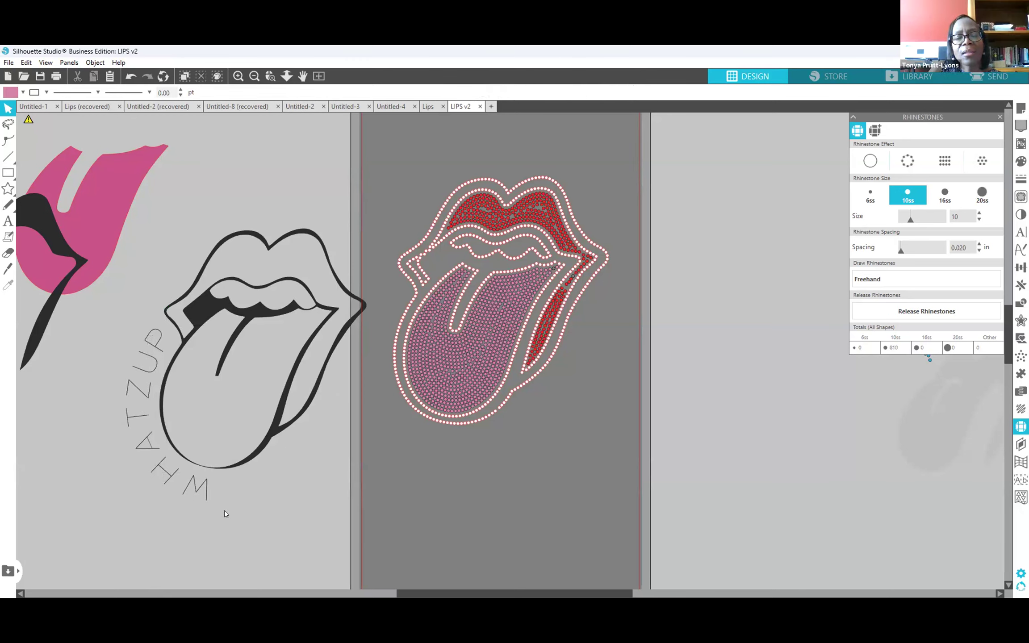
# Try moving the curved WHATZUP lettering left and slightly down, away from the tongue, and nudge it back to the right.
pyautogui.moveTo(186, 487)
pyautogui.mouseDown()
pyautogui.moveTo(162, 507)
pyautogui.moveTo(201, 447)
pyautogui.moveTo(191, 531)
pyautogui.moveTo(157, 542)
pyautogui.moveTo(157, 487)
pyautogui.mouseUp()
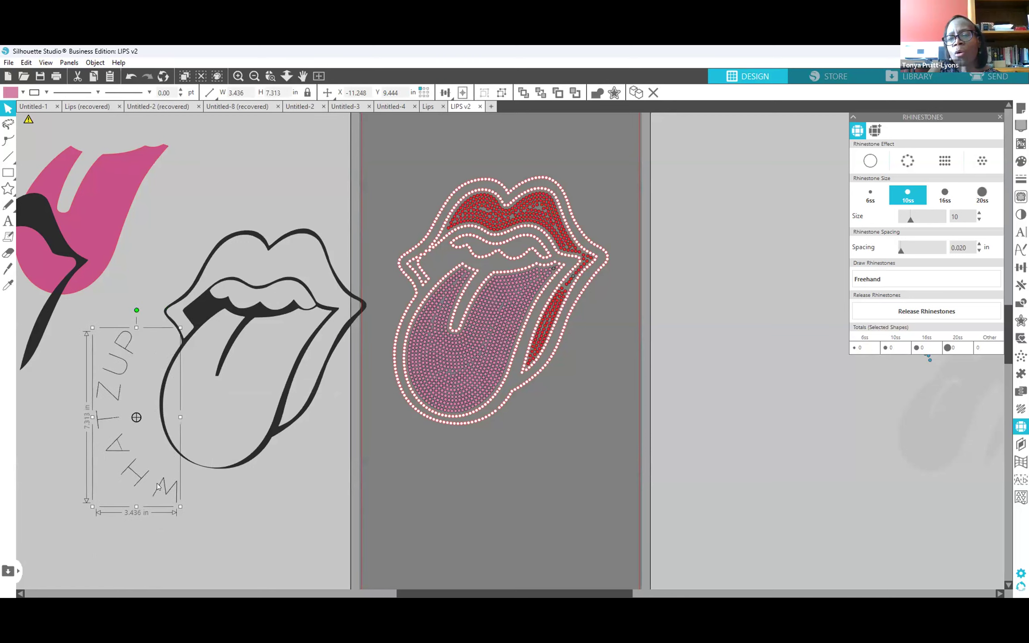
pyautogui.moveTo(158, 487); pyautogui.dragTo(165, 496)
pyautogui.press('Right')
pyautogui.press('Right')
pyautogui.press('Right')
pyautogui.press('Right')
pyautogui.press('Right')
pyautogui.press('Right')
pyautogui.press('Right')
pyautogui.press('Right')
pyautogui.press('Right')
pyautogui.press('Right')
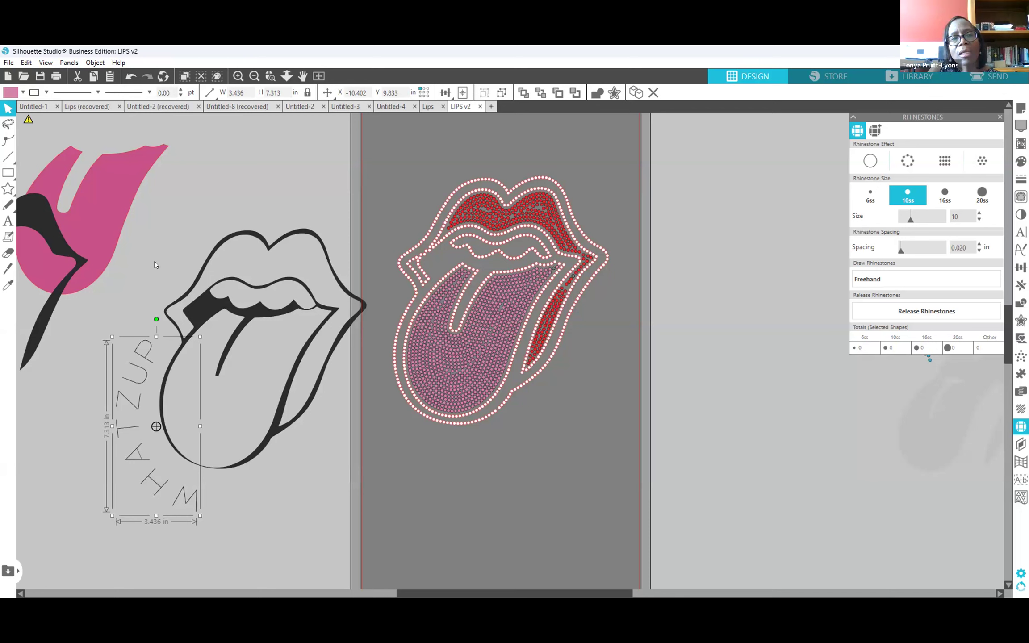
# Undo the moves of the curved WHATZUP lettering.
pyautogui.click(131, 76)
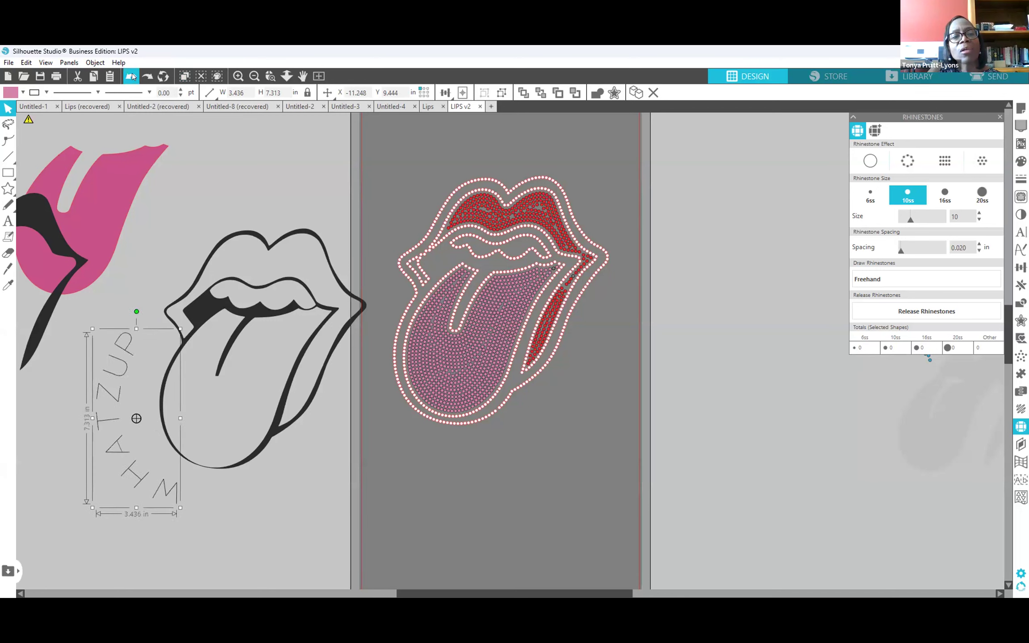
pyautogui.click(132, 76)
pyautogui.click(132, 76)
pyautogui.click(131, 76)
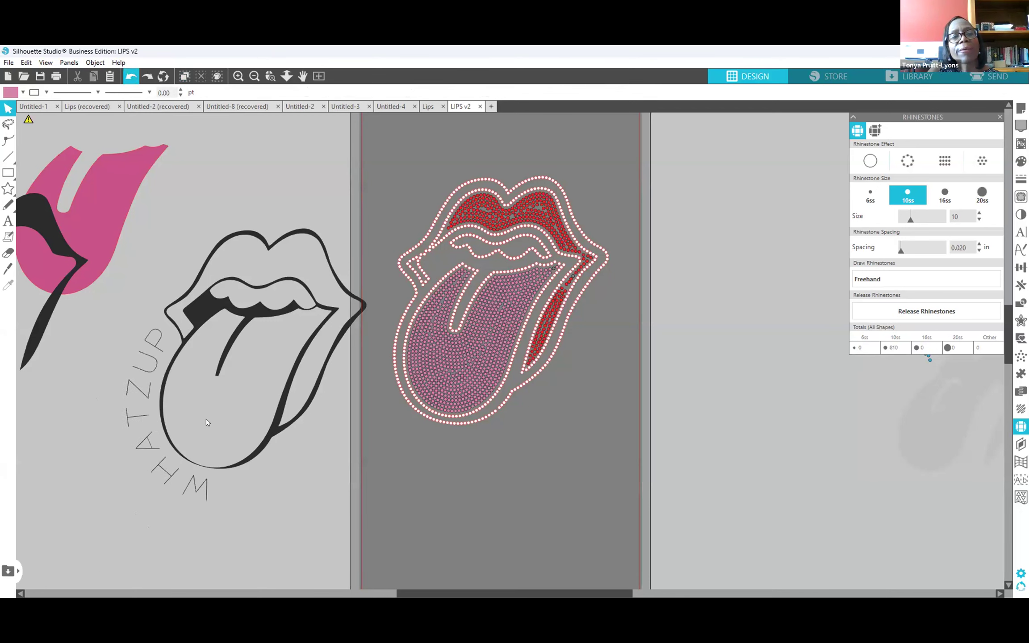
# Apply the edge rhinestone effect with 10ss stones and 0.020 in spacing to the black lips outline and the curved WHATZUP lettering.
pyautogui.click(271, 430)
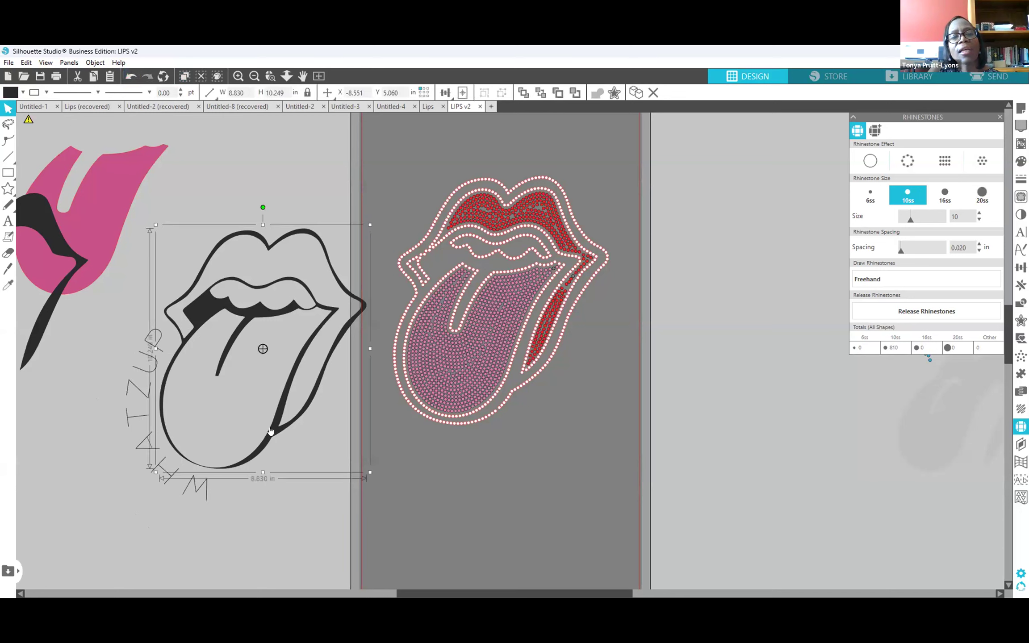
pyautogui.click(909, 160)
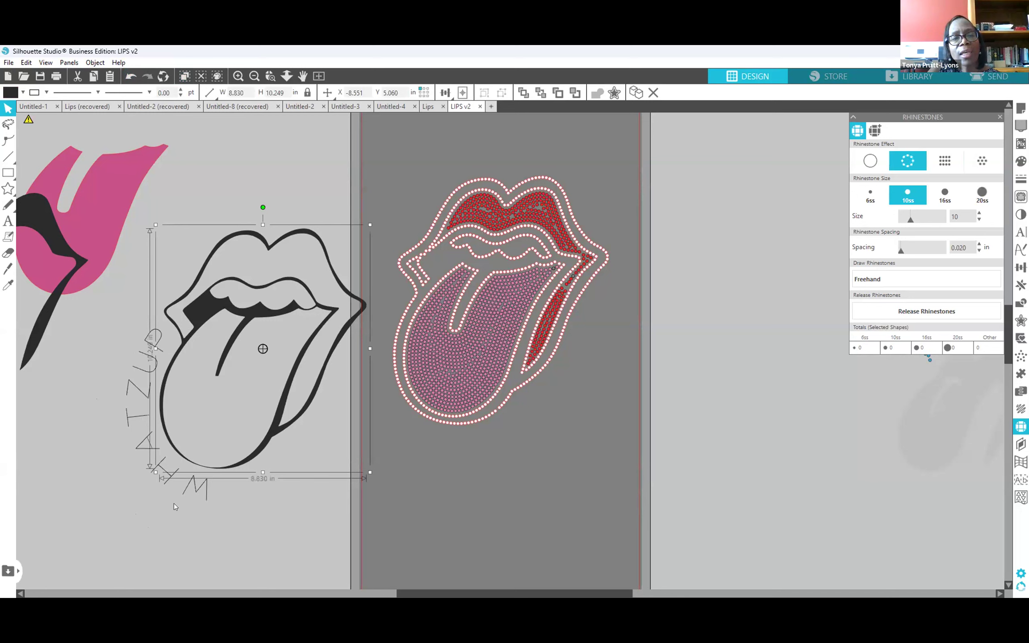
pyautogui.click(203, 497)
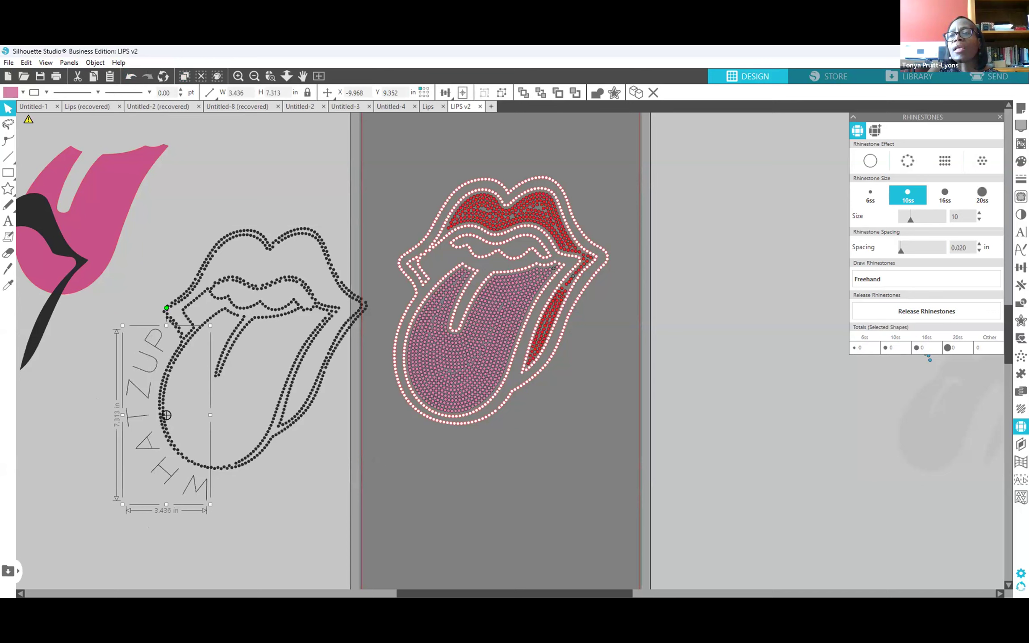
pyautogui.click(909, 161)
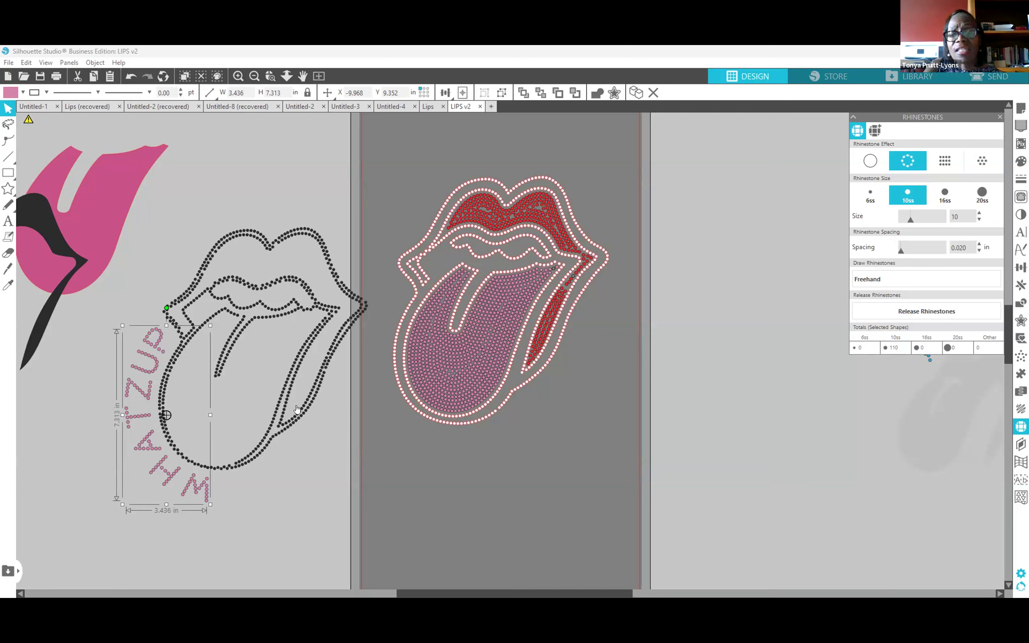
# Move the black rhinestone outline onto the lips template and place the WHATZUP rhinestone lettering along the tongue's left edge.
pyautogui.moveTo(277, 404); pyautogui.dragTo(529, 368)
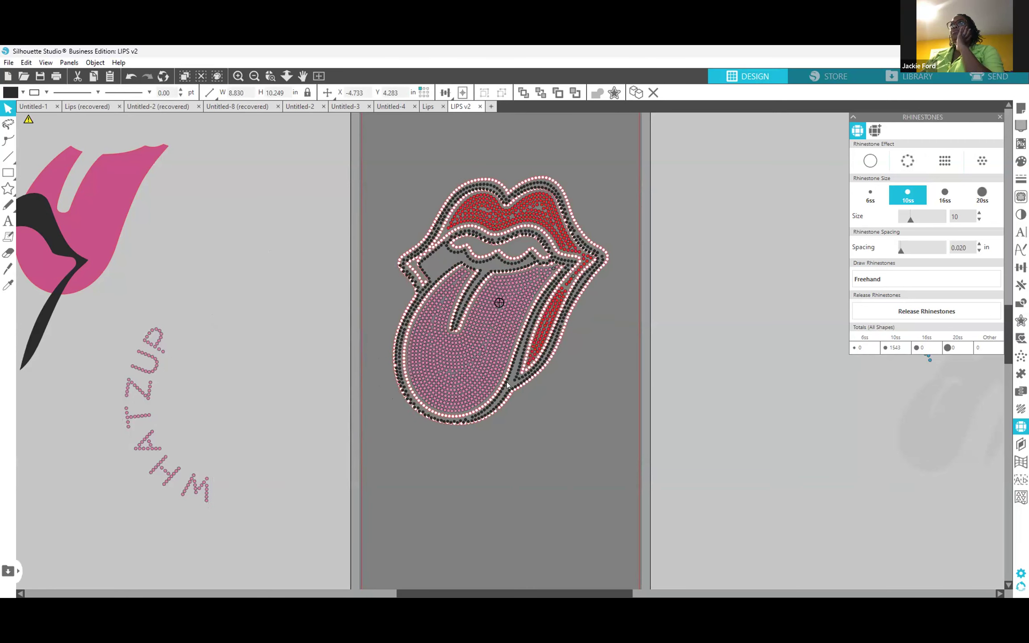
pyautogui.moveTo(158, 447); pyautogui.dragTo(388, 397)
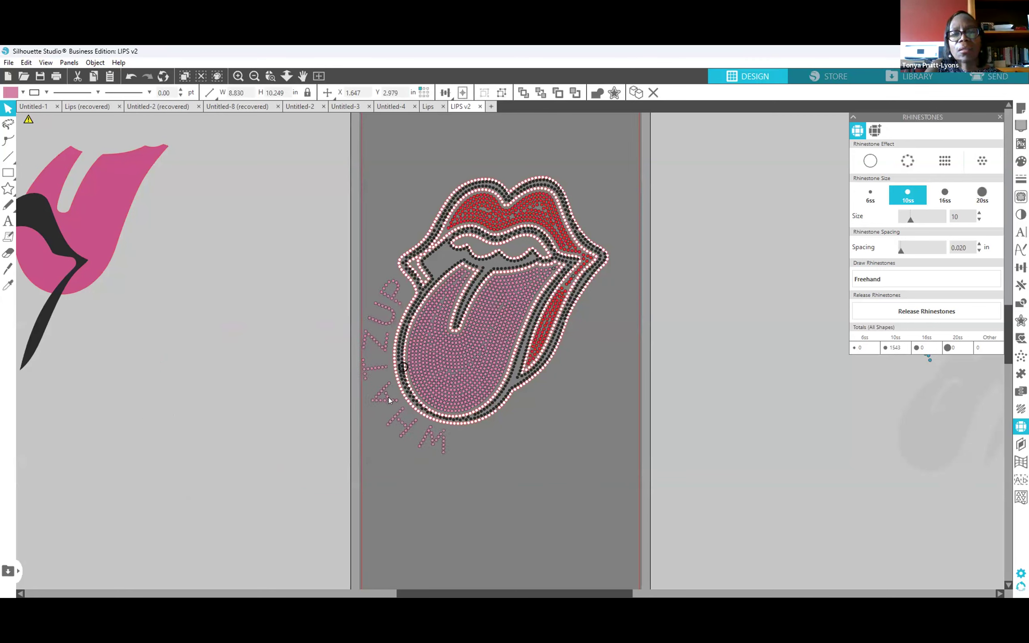
pyautogui.click(429, 495)
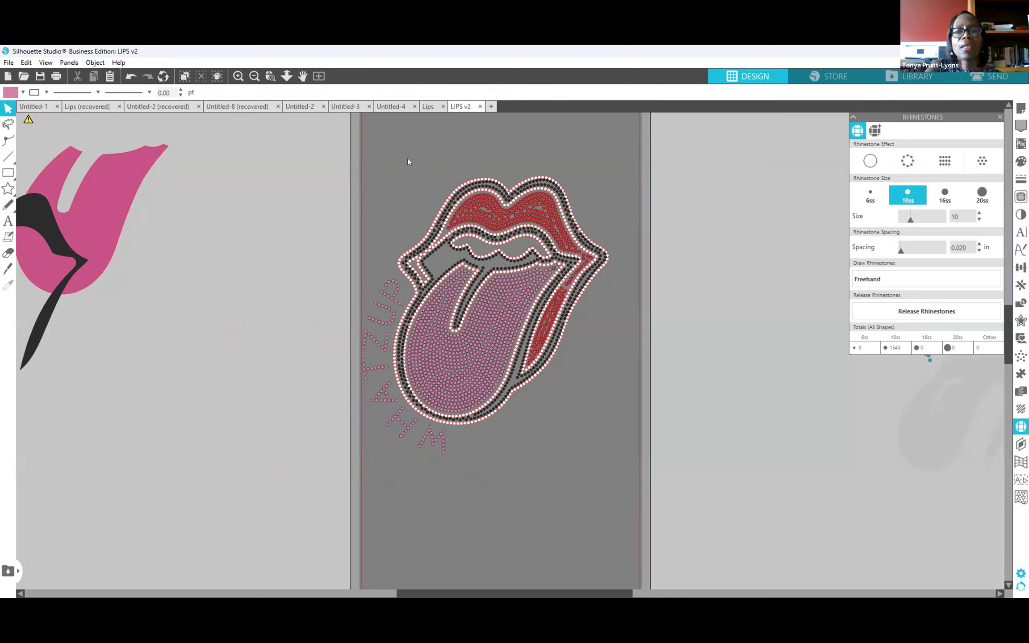
# Fill the WHATZUP rhinestone lettering with white and move the black rhinestone outline off the template to the empty area beside the page.
pyautogui.click(441, 452)
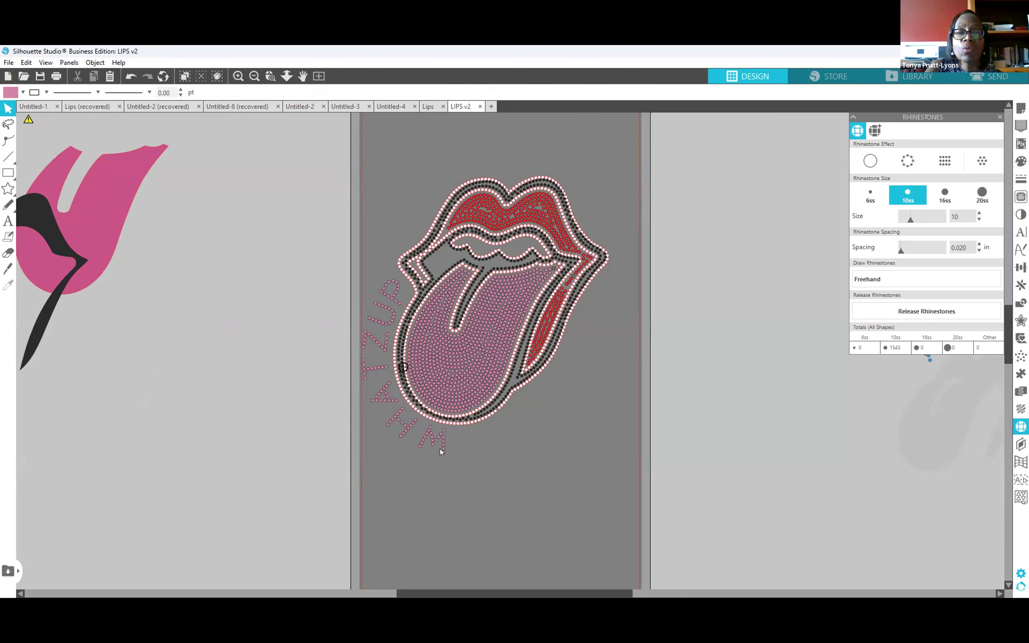
pyautogui.click(1021, 161)
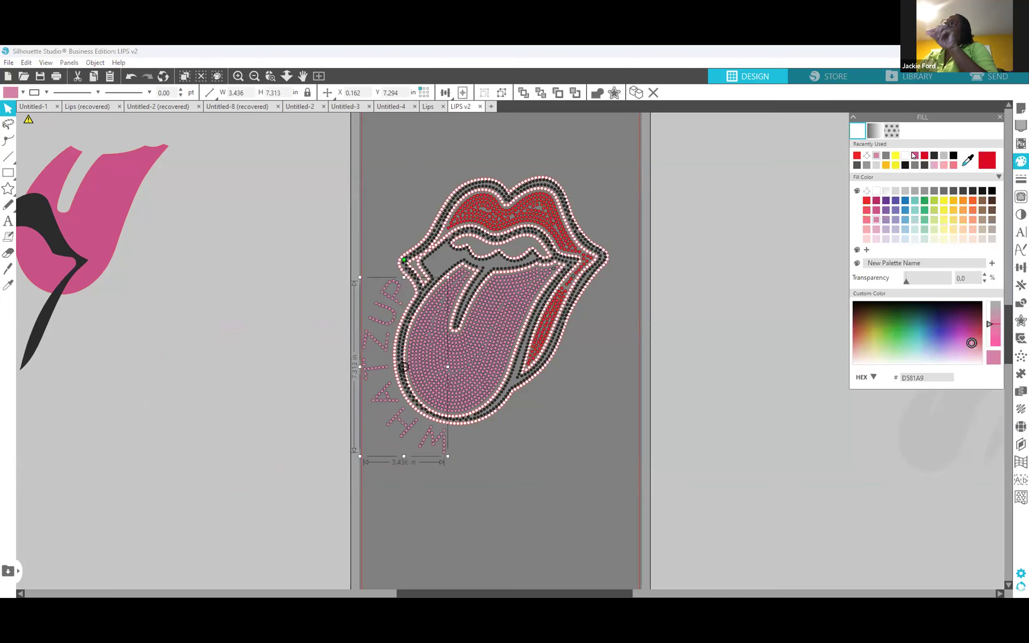
pyautogui.click(906, 156)
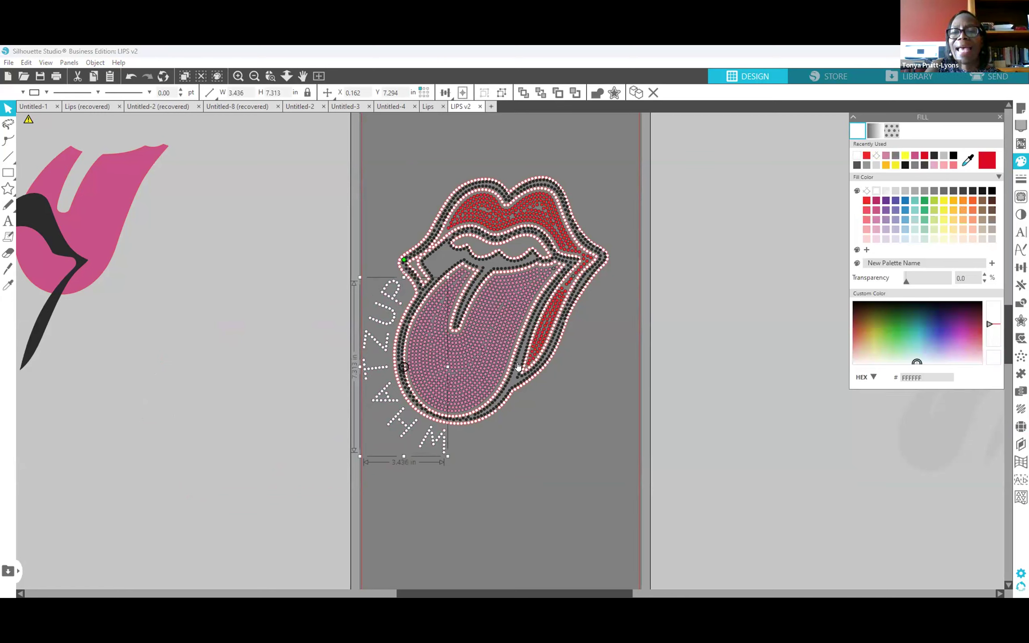
pyautogui.moveTo(515, 366); pyautogui.dragTo(250, 441)
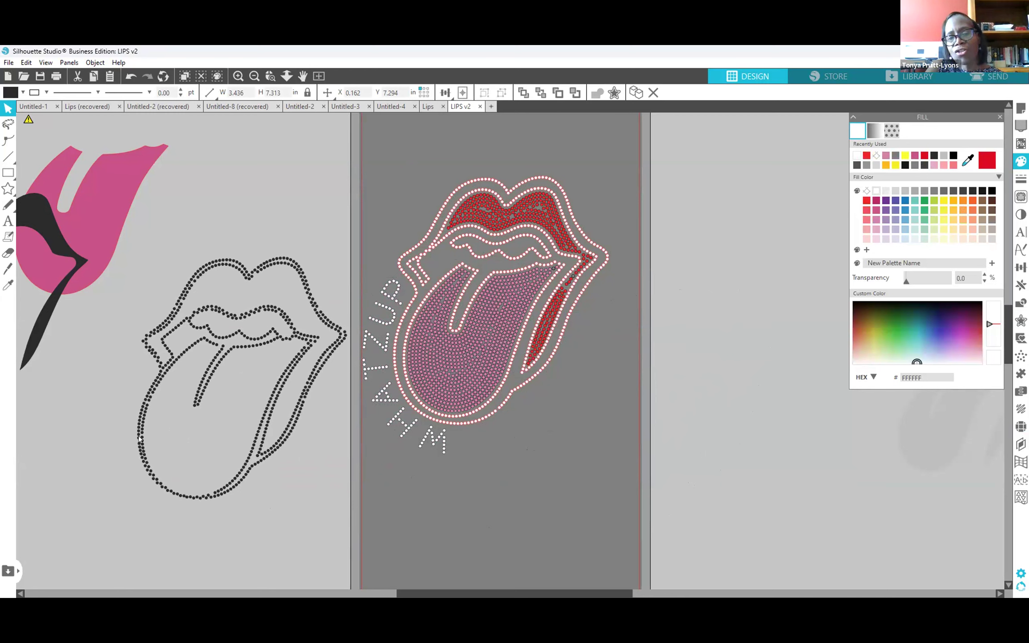
pyautogui.click(193, 501)
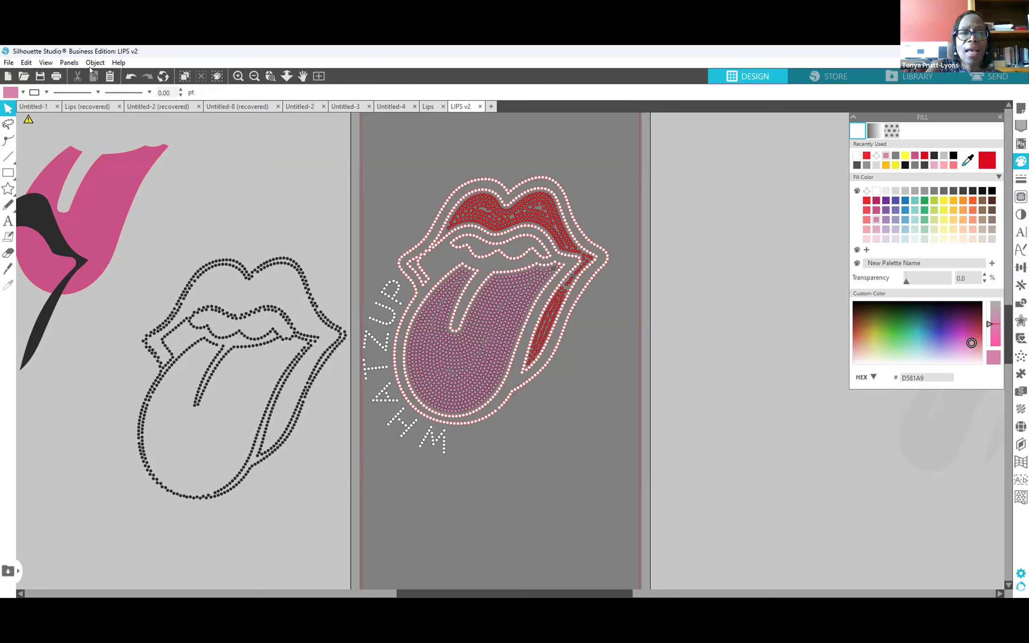
pyautogui.hotkey('alt', 'f')
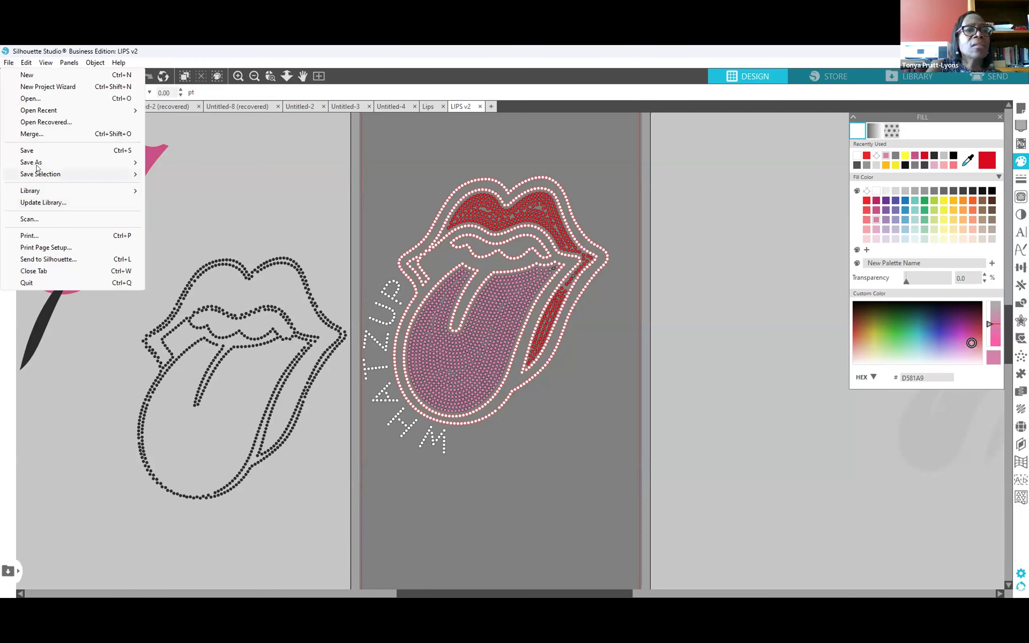
pyautogui.click(38, 99)
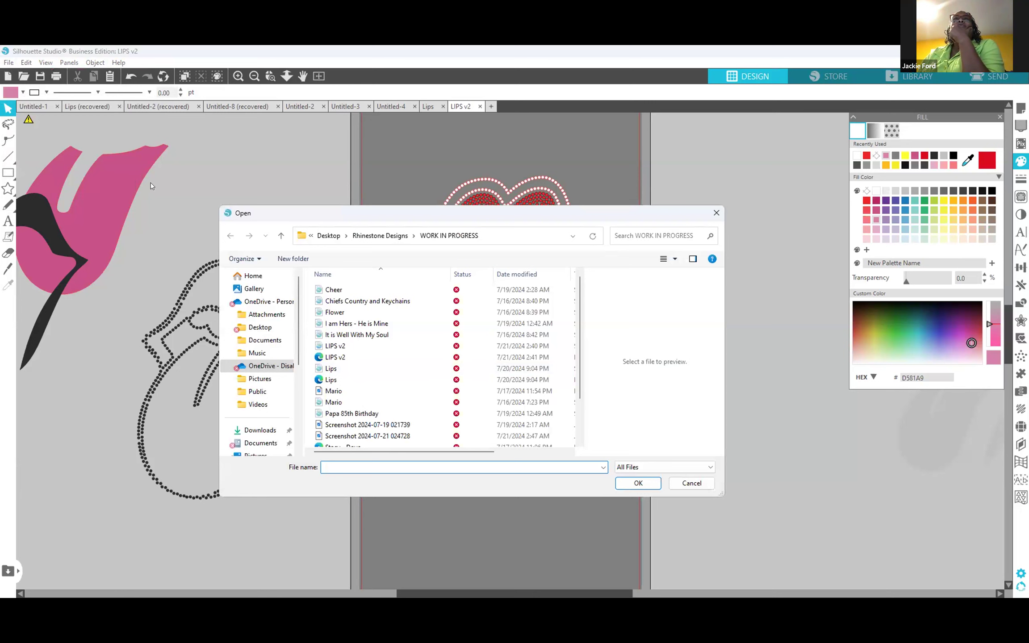
pyautogui.click(679, 481)
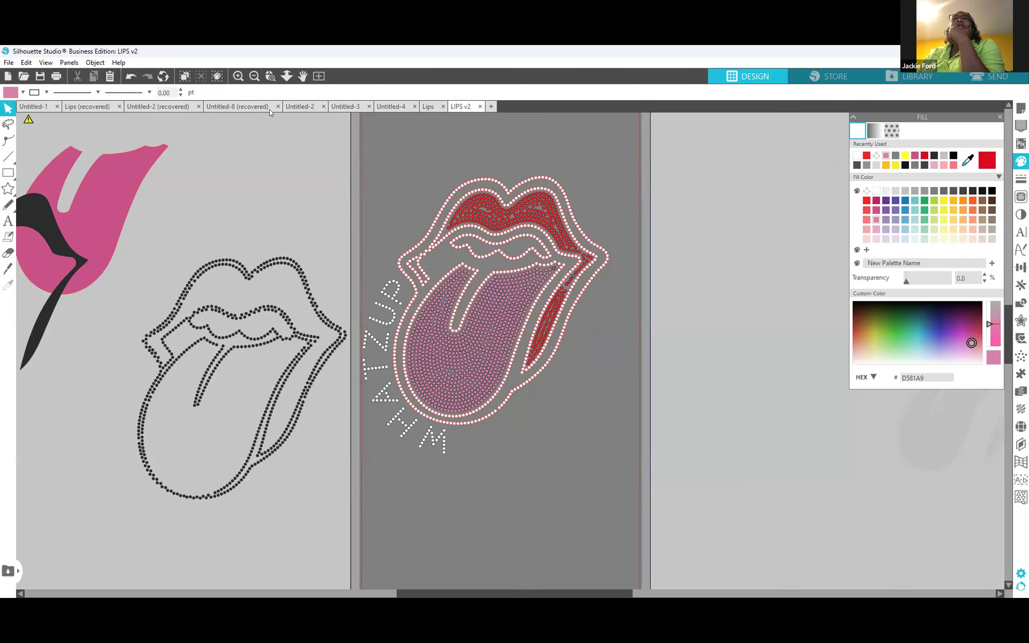
# Undo the fill, move, rhinestone, compound path and text curving edits back to the straight WHATZUP text below the plain black outline.
pyautogui.click(126, 75)
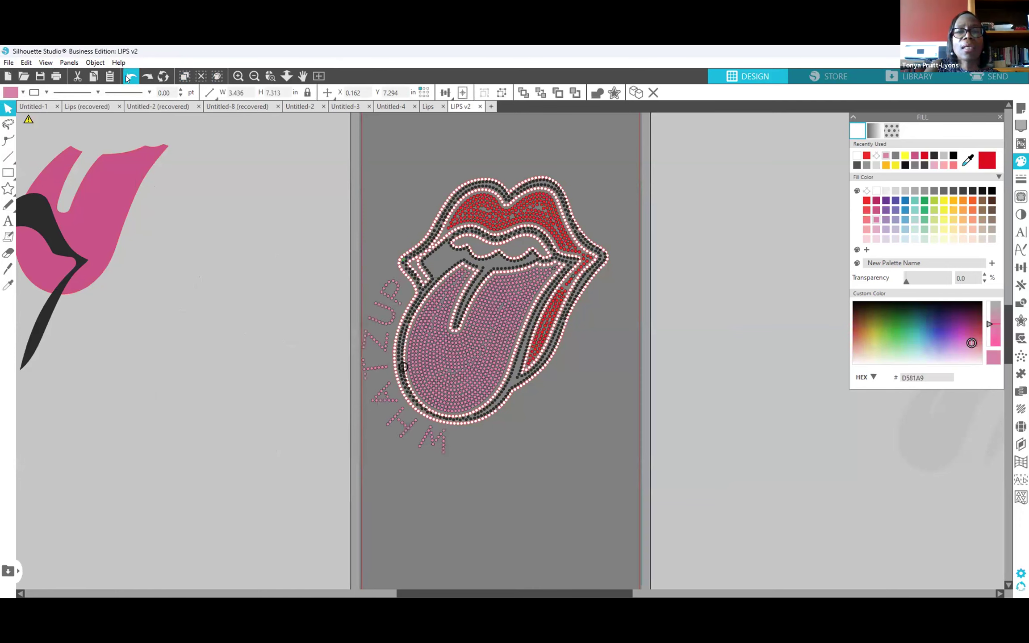
pyautogui.click(126, 75)
pyautogui.click(126, 76)
pyautogui.click(126, 78)
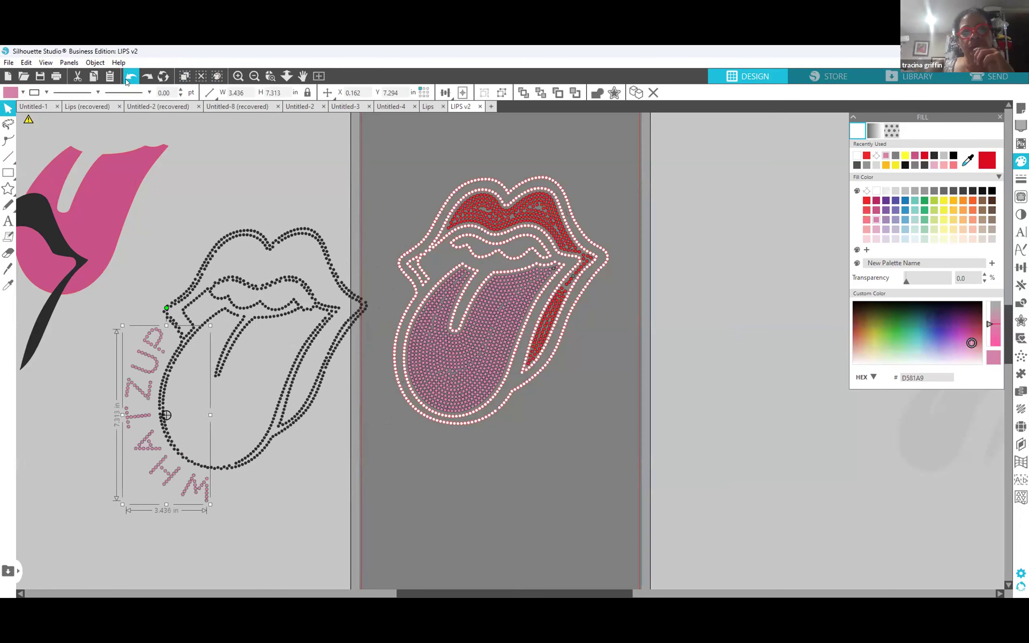
pyautogui.click(125, 78)
pyautogui.click(128, 79)
pyautogui.click(127, 80)
pyautogui.click(127, 80)
pyautogui.click(127, 80)
pyautogui.click(128, 79)
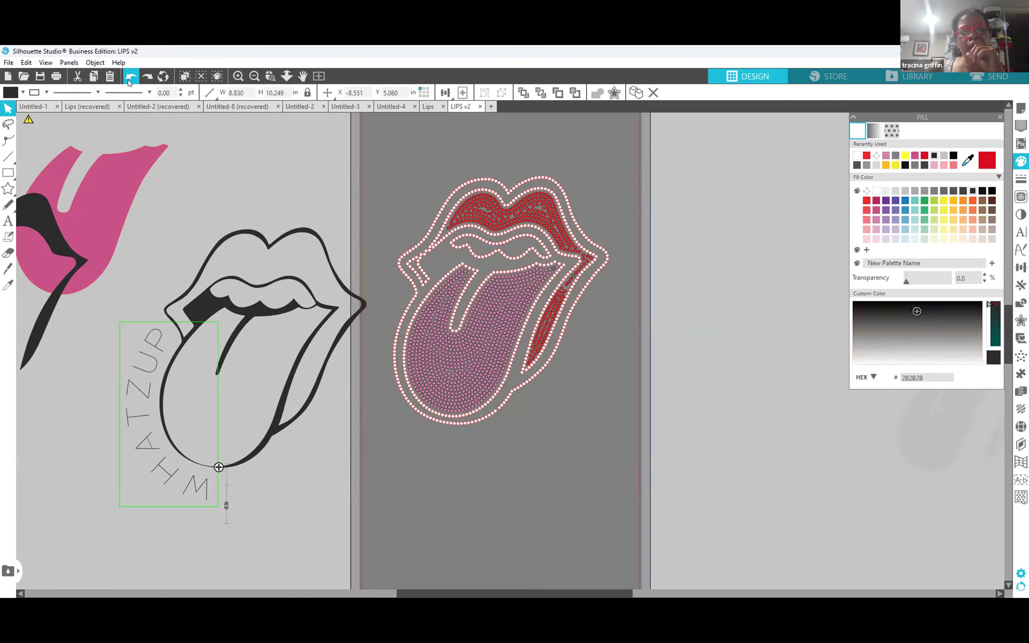
pyautogui.click(127, 79)
pyautogui.click(128, 79)
pyautogui.click(128, 79)
pyautogui.click(128, 80)
pyautogui.click(128, 80)
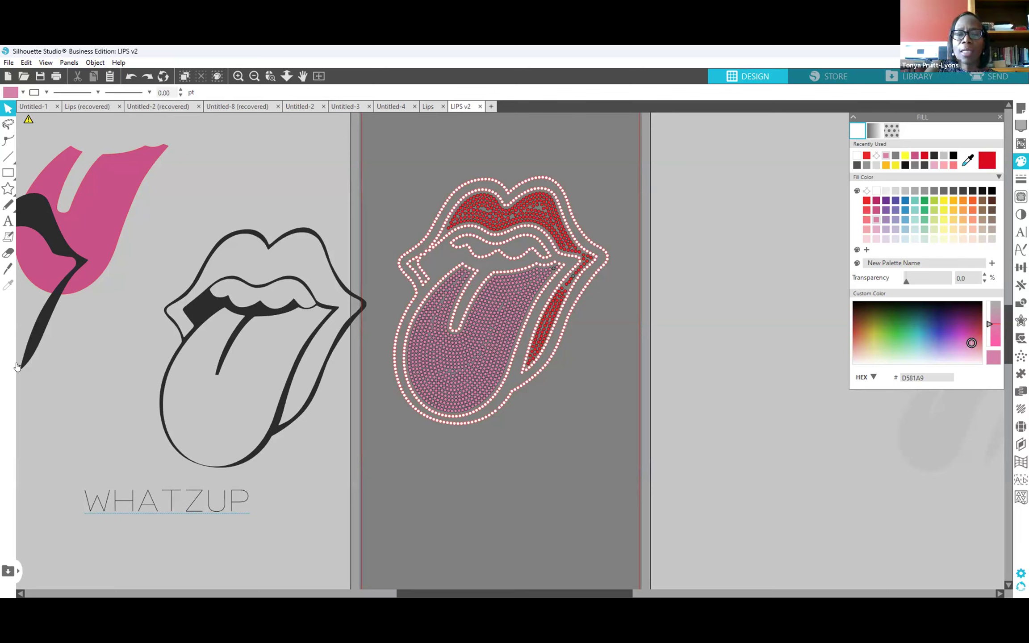
# Shift the black lips outline slightly up and right, and move the straight WHATZUP text right so it sits beneath the tongue.
pyautogui.moveTo(282, 388)
pyautogui.mouseDown()
pyautogui.moveTo(284, 375)
pyautogui.moveTo(299, 383)
pyautogui.mouseUp()
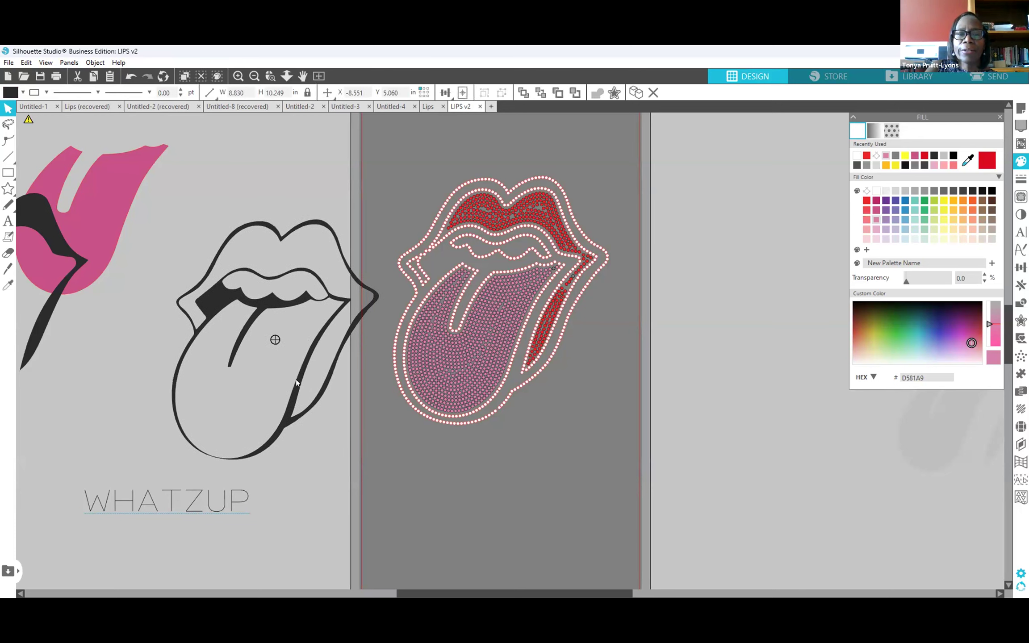
pyautogui.click(227, 508)
pyautogui.moveTo(227, 509); pyautogui.dragTo(264, 512)
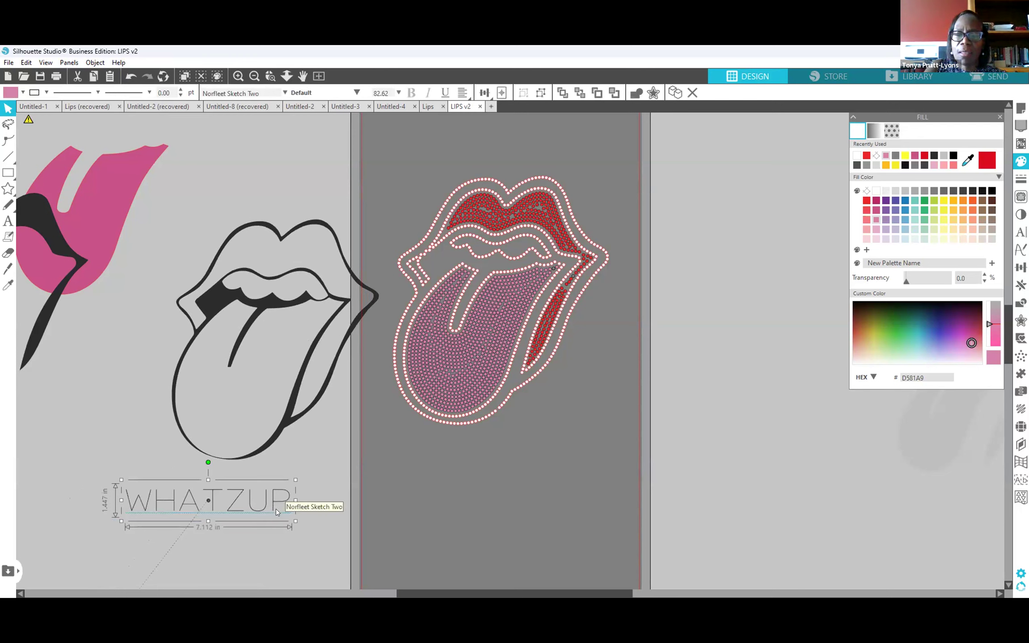
pyautogui.click(380, 499)
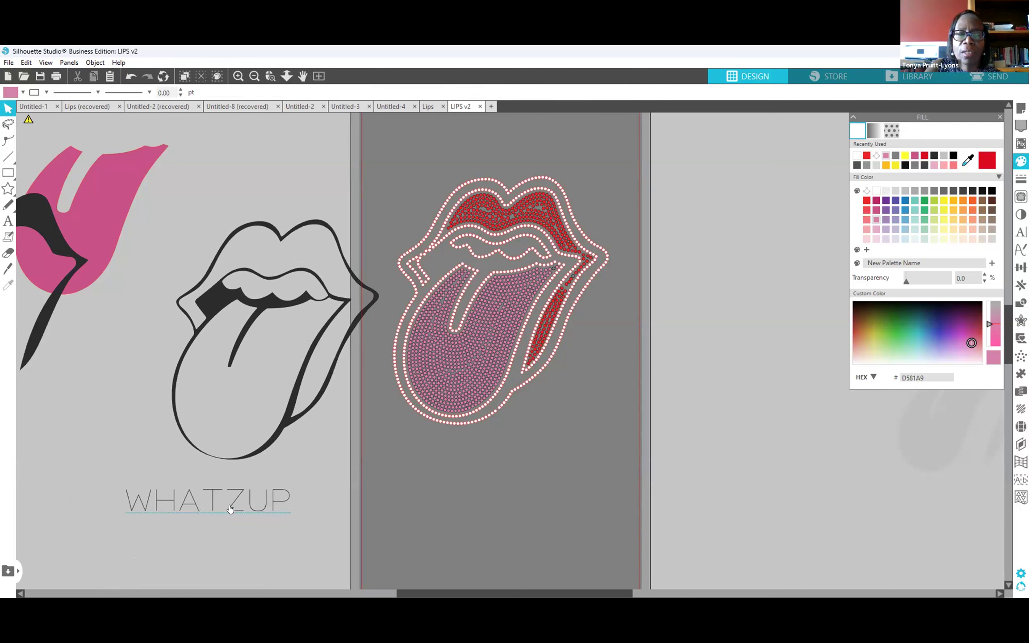
# Attach the WHATZUP text to the black outline's path and slide it around the tongue's left edge to start at the tongue's lowest point.
pyautogui.doubleClick(230, 510)
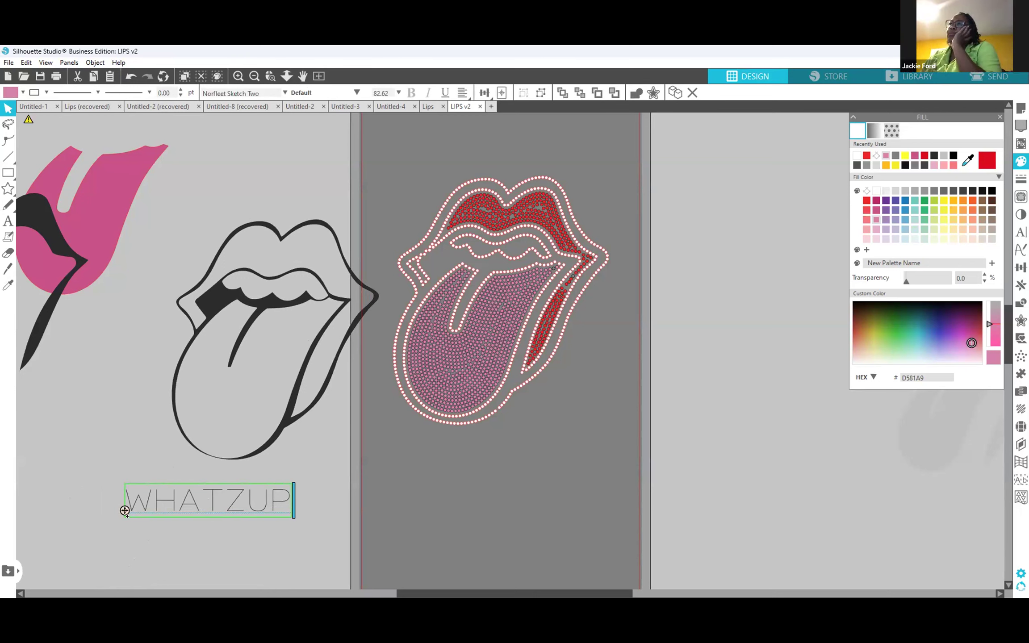
pyautogui.moveTo(157, 422); pyautogui.dragTo(168, 427)
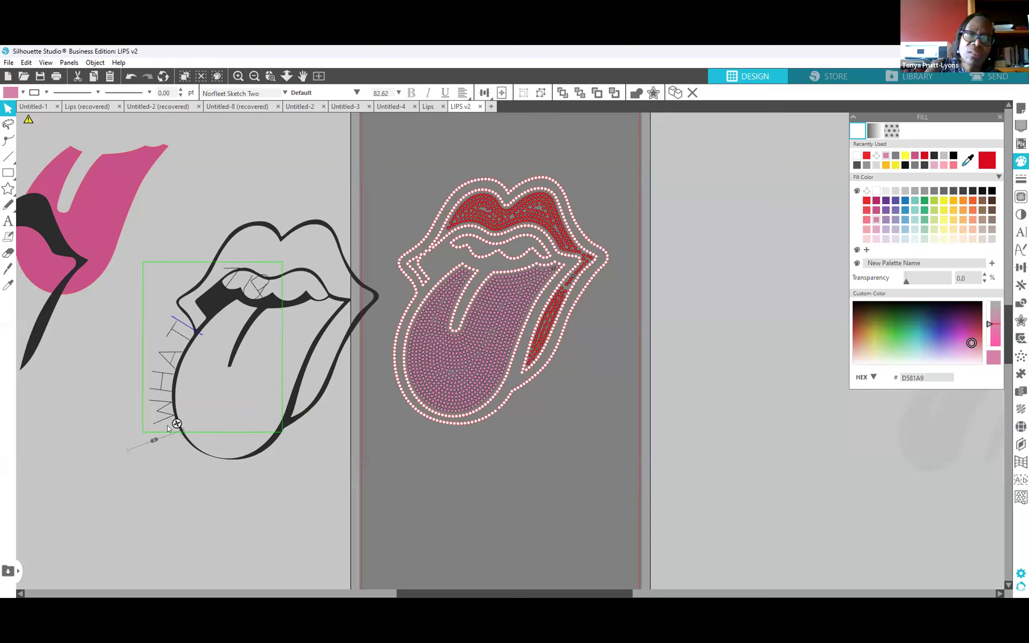
pyautogui.moveTo(167, 426); pyautogui.dragTo(173, 439)
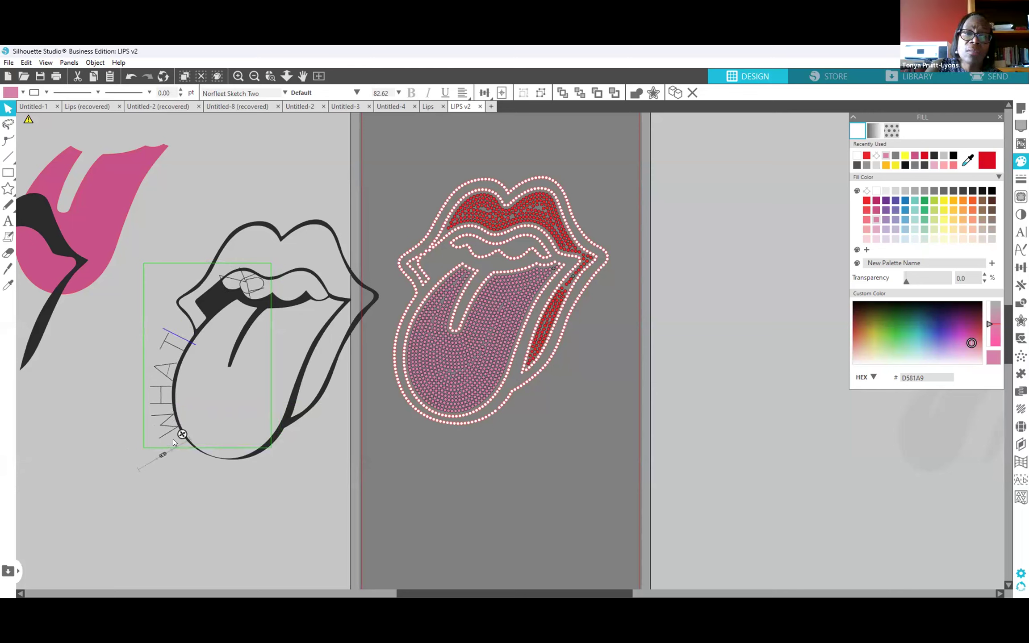
pyautogui.moveTo(173, 440); pyautogui.dragTo(144, 438)
pyautogui.moveTo(181, 437); pyautogui.dragTo(223, 479)
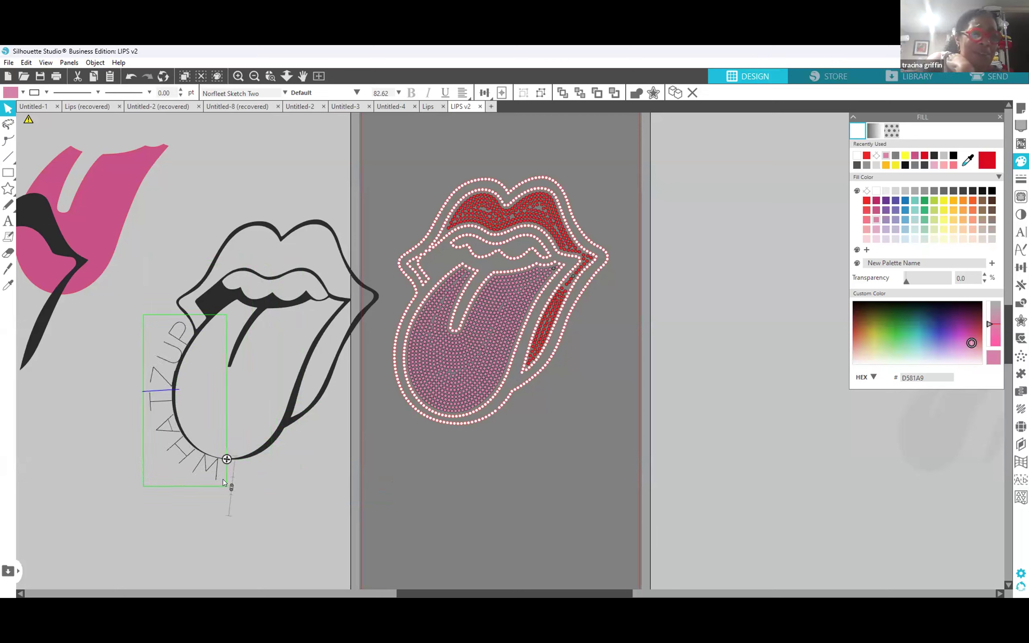
pyautogui.moveTo(224, 482); pyautogui.dragTo(225, 485)
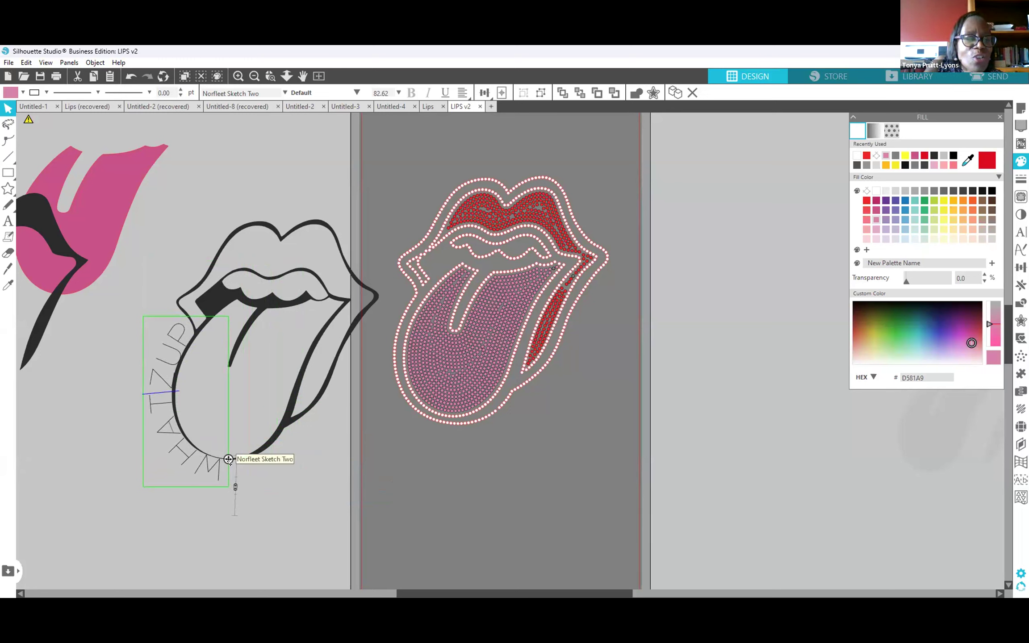
pyautogui.moveTo(229, 460); pyautogui.dragTo(232, 467)
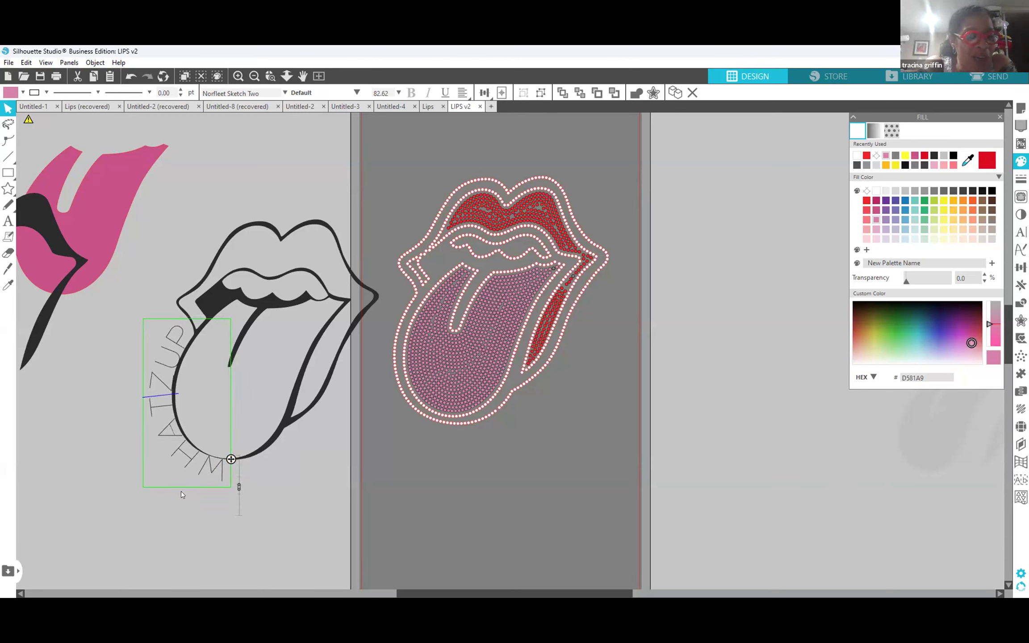
pyautogui.click(268, 503)
pyautogui.click(210, 471)
pyautogui.click(243, 508)
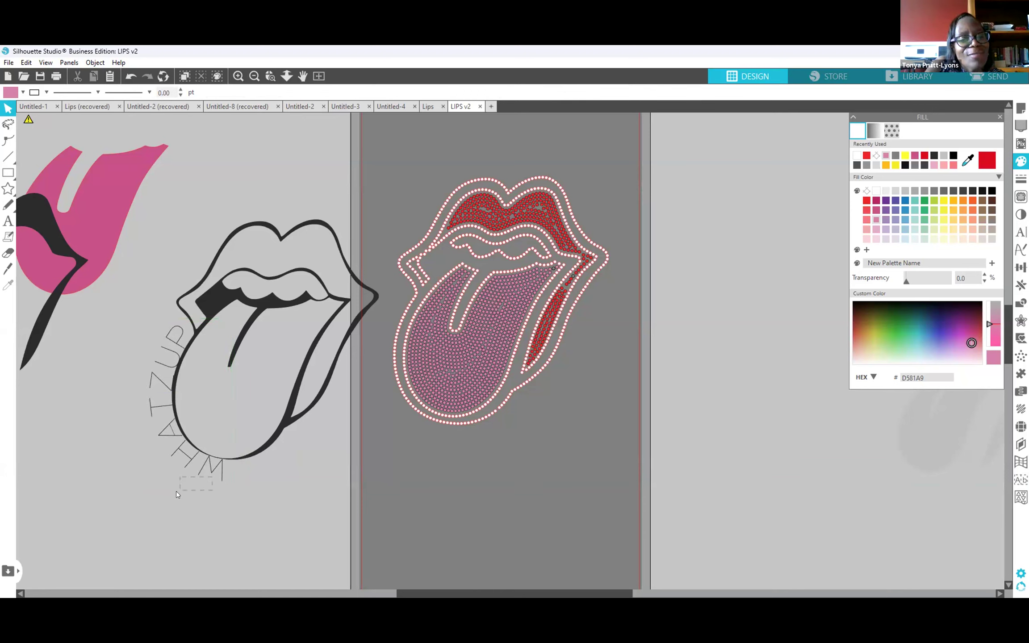
# Move the black outline with its attached WHATZUP text slightly right and down.
pyautogui.moveTo(217, 469)
pyautogui.mouseDown()
pyautogui.moveTo(180, 482)
pyautogui.moveTo(249, 466)
pyautogui.moveTo(228, 474)
pyautogui.mouseUp()
pyautogui.click(230, 475)
pyautogui.click(253, 524)
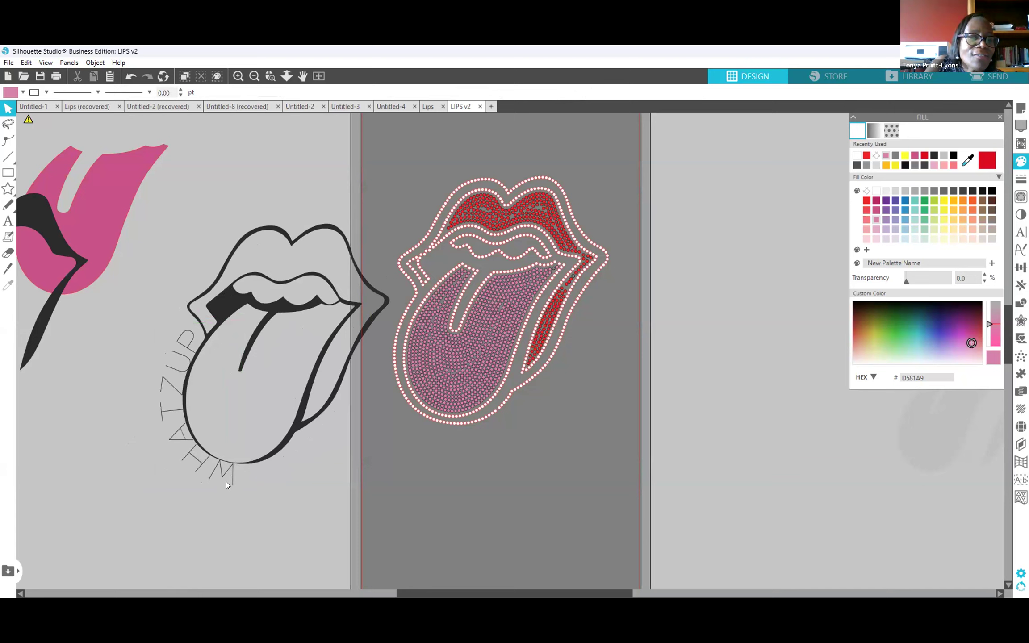
pyautogui.moveTo(232, 483); pyautogui.dragTo(234, 483)
pyautogui.click(254, 500)
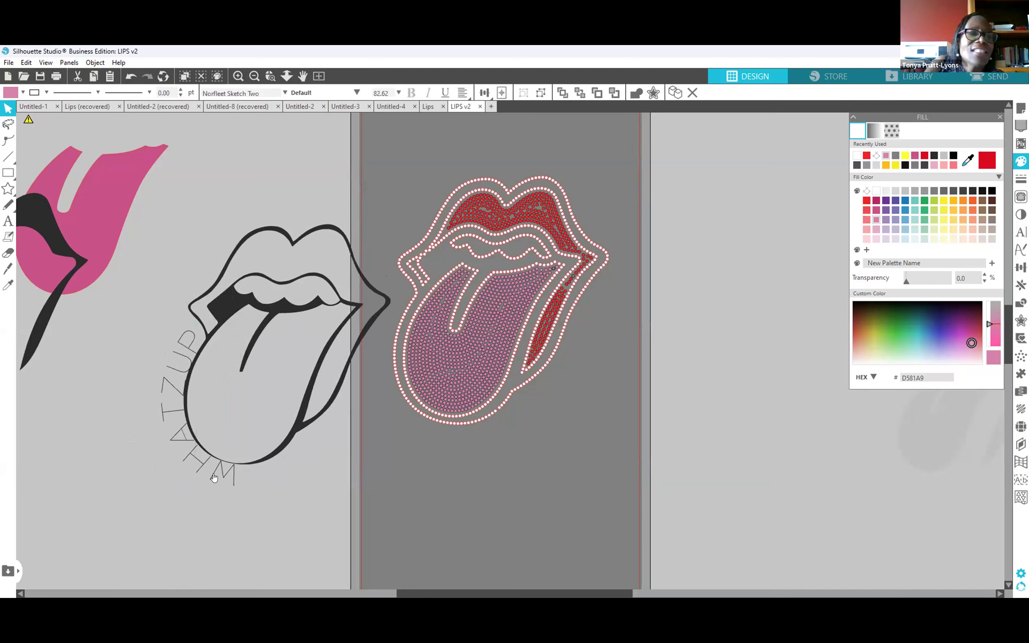
# Detach the WHATZUP text from the outline's path, place it as a straight line below the tongue, and open it for editing.
pyautogui.doubleClick(218, 469)
pyautogui.click(211, 496)
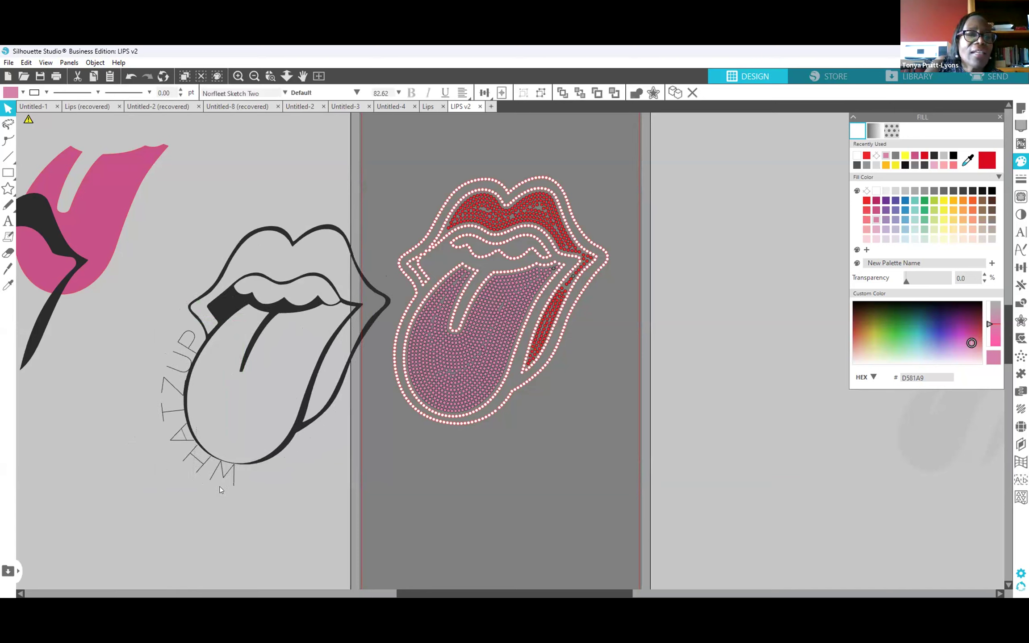
pyautogui.click(231, 480)
pyautogui.doubleClick(231, 474)
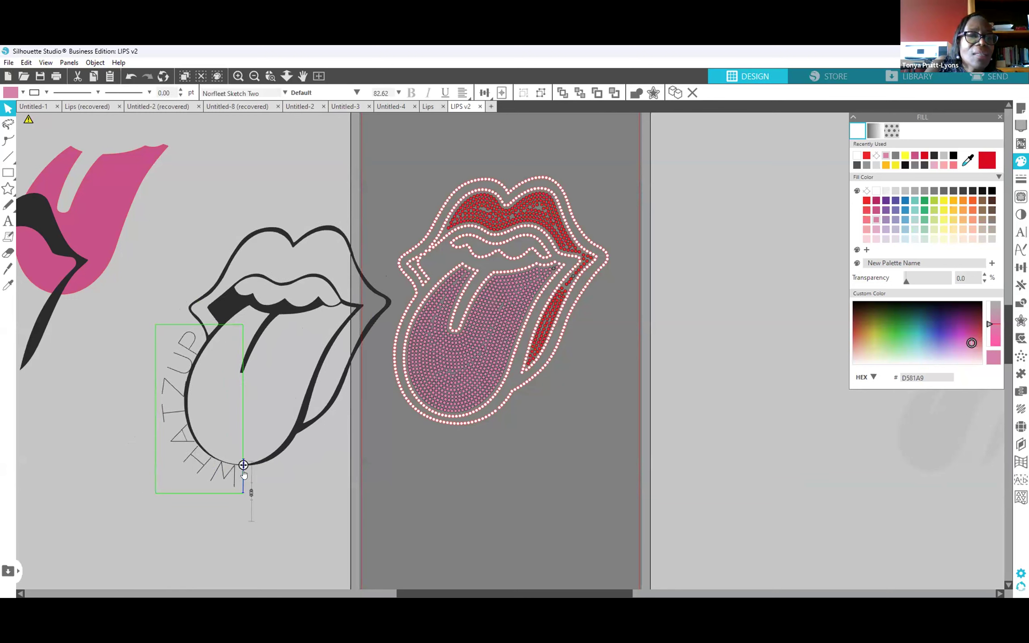
pyautogui.moveTo(244, 465); pyautogui.dragTo(107, 487)
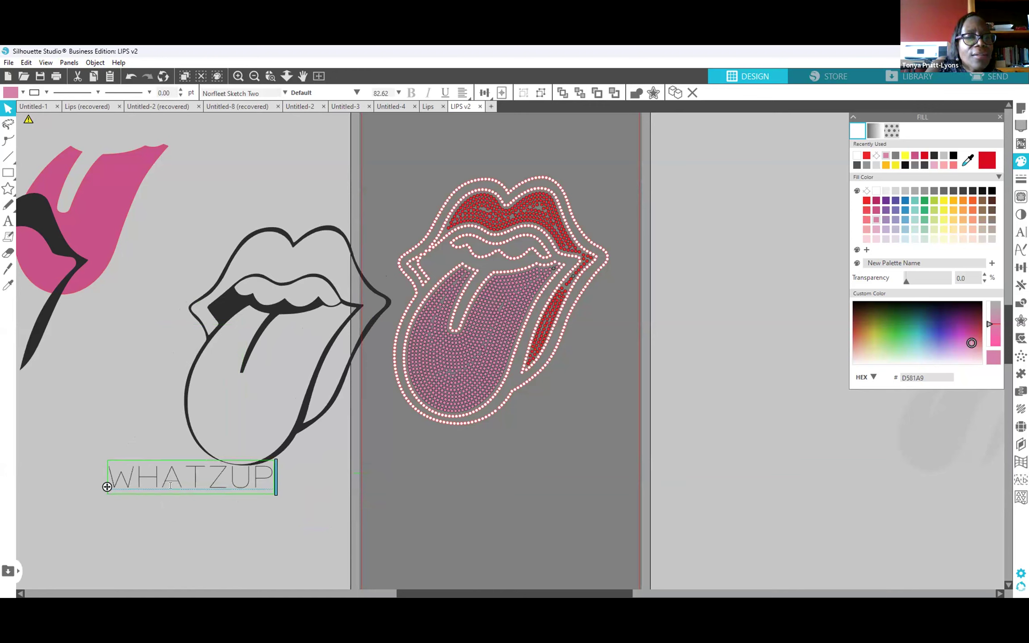
pyautogui.click(174, 564)
pyautogui.moveTo(173, 483); pyautogui.dragTo(178, 520)
pyautogui.doubleClick(177, 520)
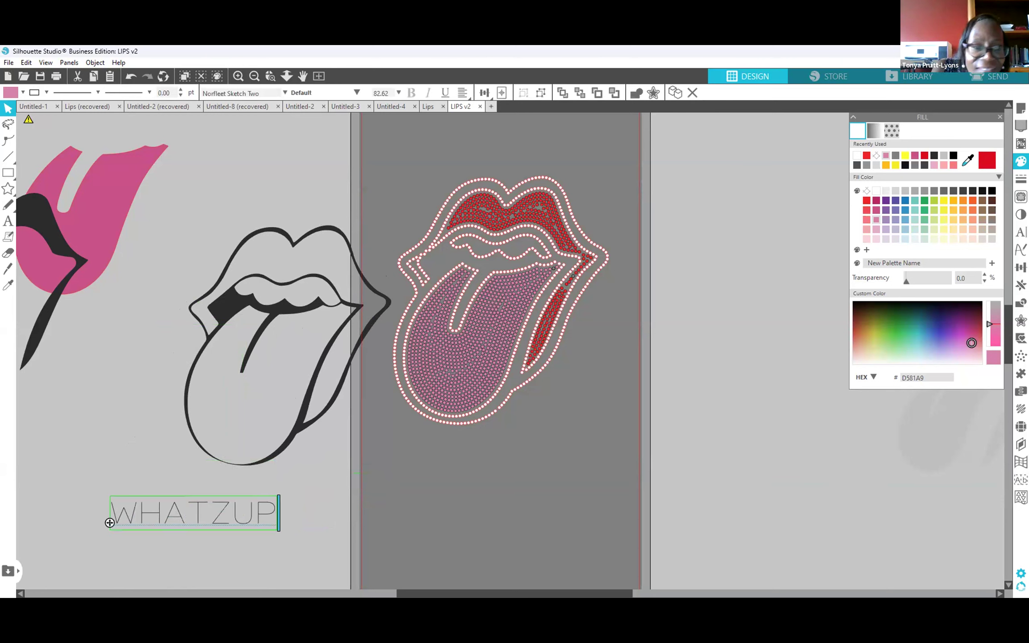
# Replace the T in the WHATZUP text with a double quotation mark so that it reads WHA"ZUP.
pyautogui.press('Left')
pyautogui.press('Left')
pyautogui.press('Left')
pyautogui.press('Left')
pyautogui.write("'")
pyautogui.press('Delete')
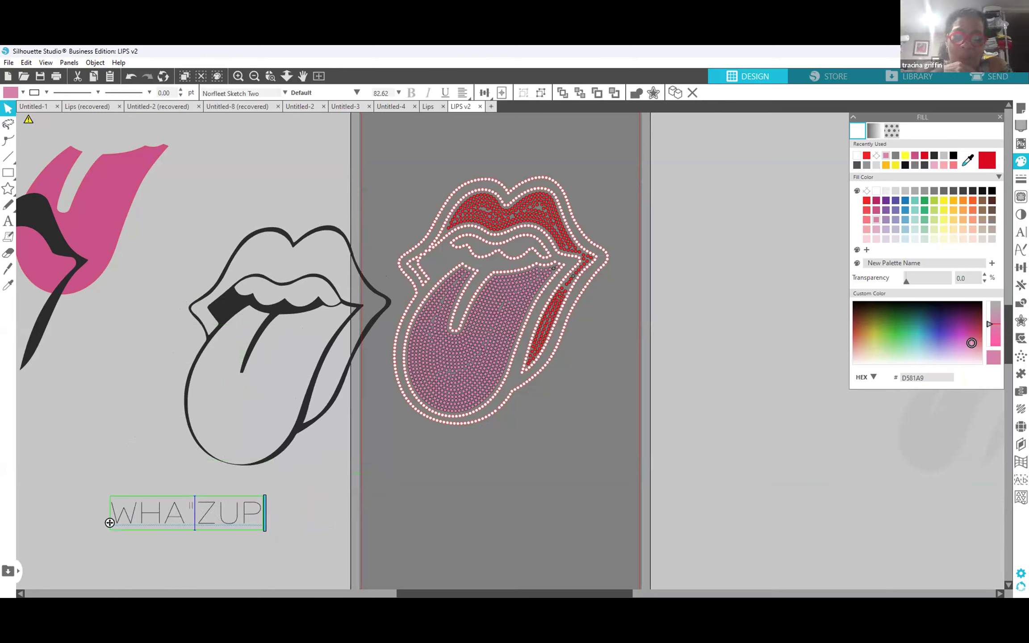
pyautogui.press('BackSpace')
pyautogui.write('"')
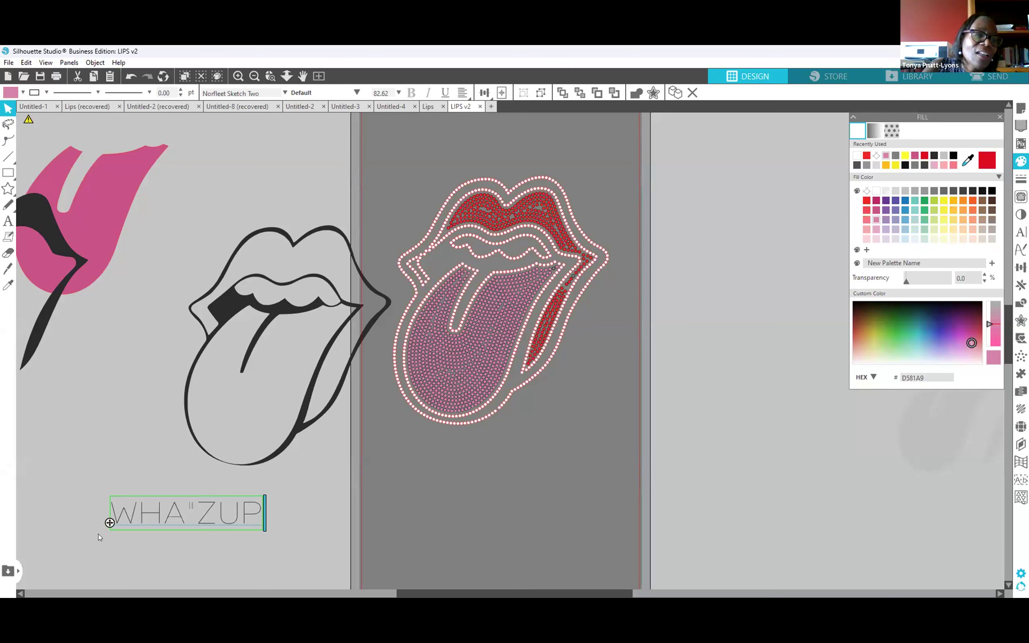
# Attach the WHA"ZUP text to the tongue's outer edge, starting at its lowest point, and offset the letters outward from the outline.
pyautogui.moveTo(110, 522); pyautogui.dragTo(187, 425)
pyautogui.moveTo(192, 465); pyautogui.dragTo(215, 501)
pyautogui.moveTo(206, 444); pyautogui.dragTo(224, 489)
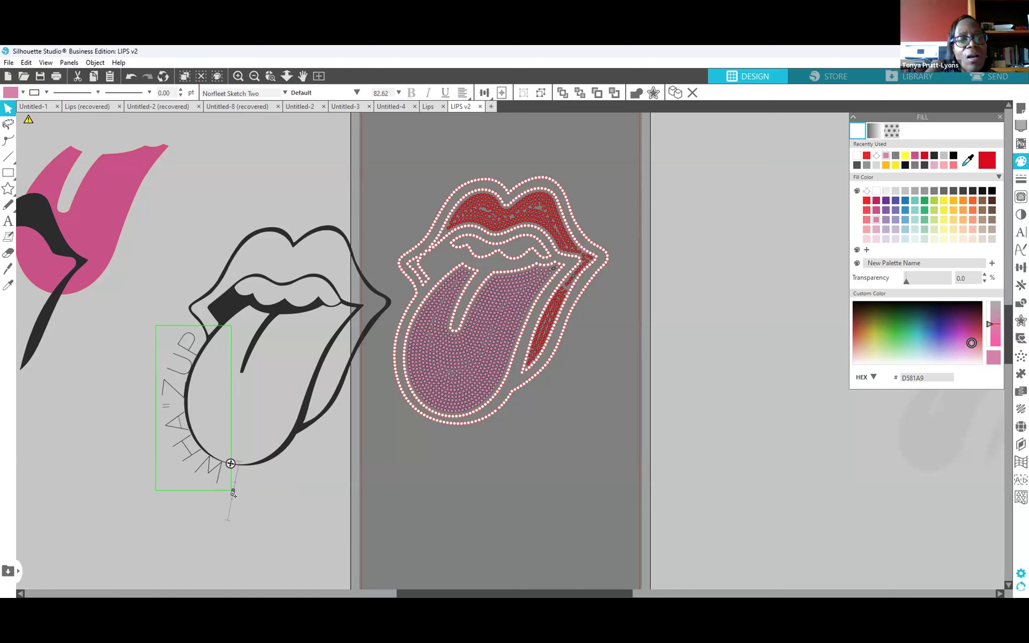
pyautogui.moveTo(231, 493); pyautogui.dragTo(232, 505)
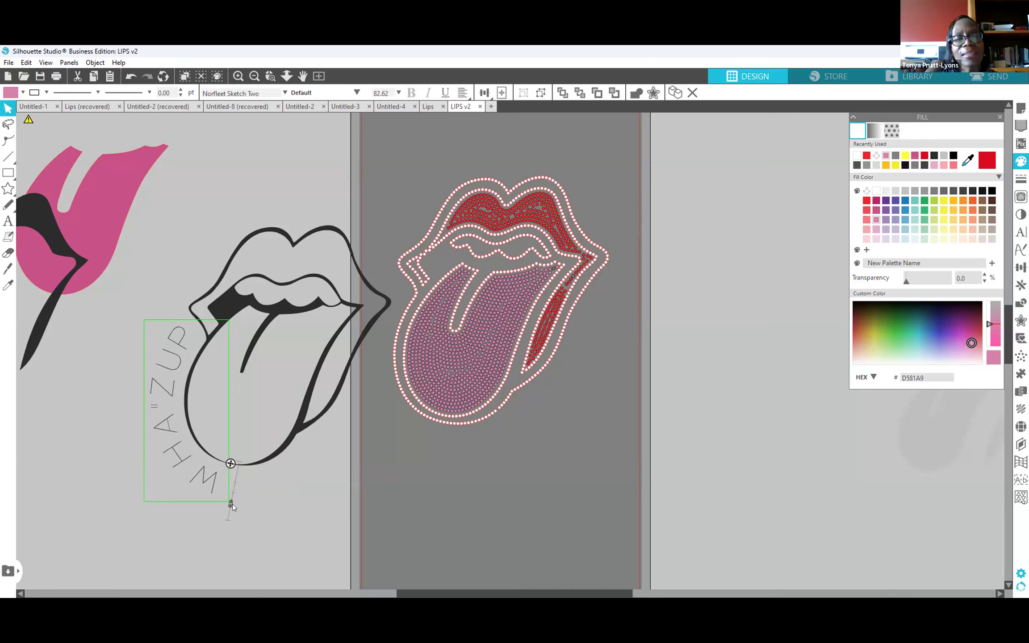
pyautogui.moveTo(233, 504); pyautogui.dragTo(232, 504)
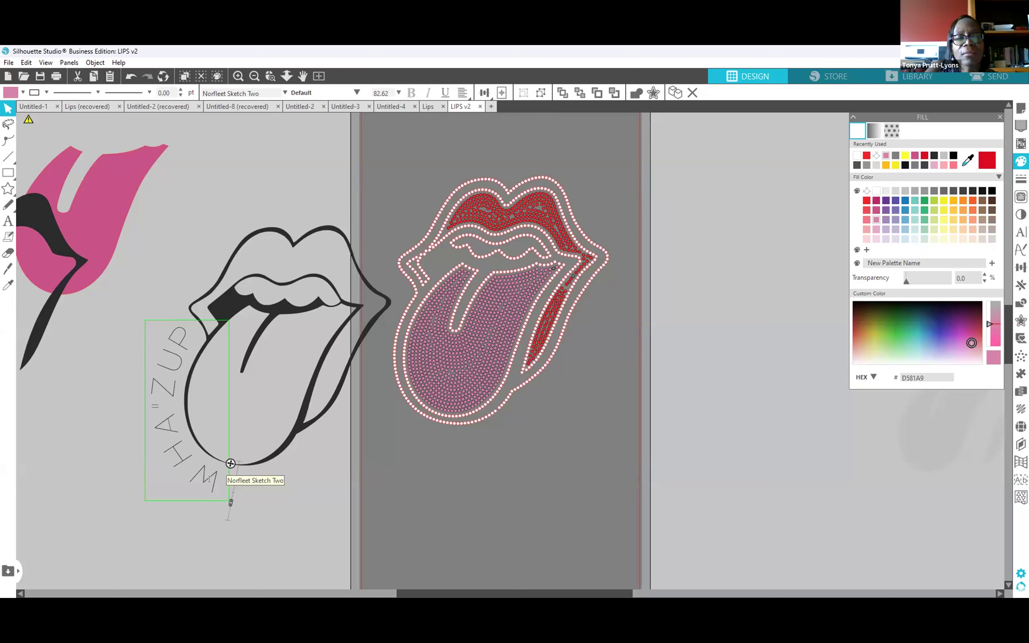
# Convert the curved WHA"ZUP text to a path and group it with the black lips outline.
pyautogui.rightClick(209, 481)
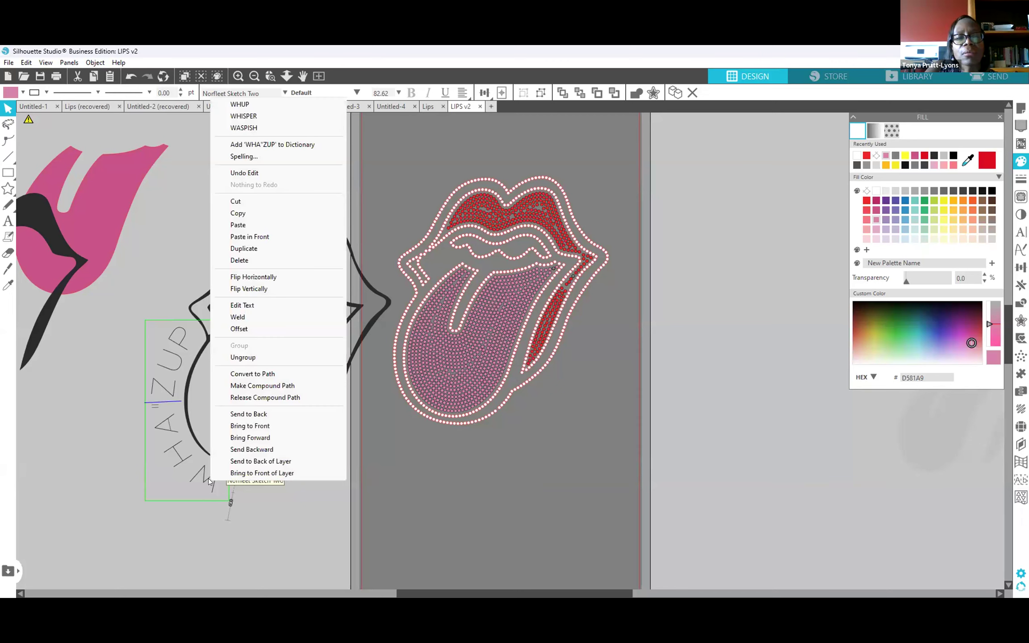
pyautogui.click(278, 376)
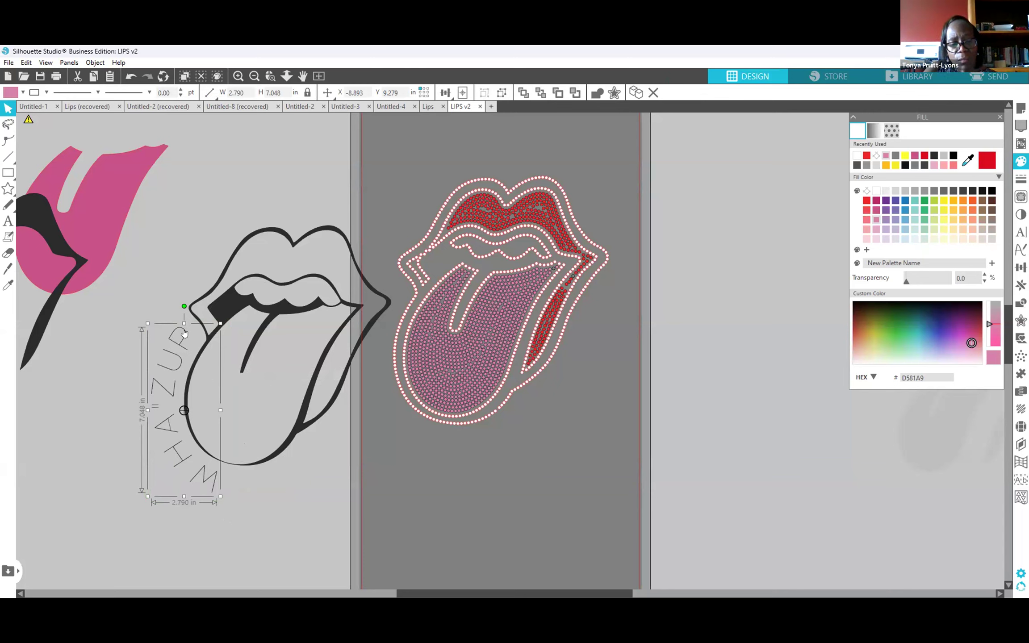
pyautogui.keyDown('shift'); pyautogui.click(288, 241); pyautogui.keyUp('shift')
pyautogui.rightClick(287, 242)
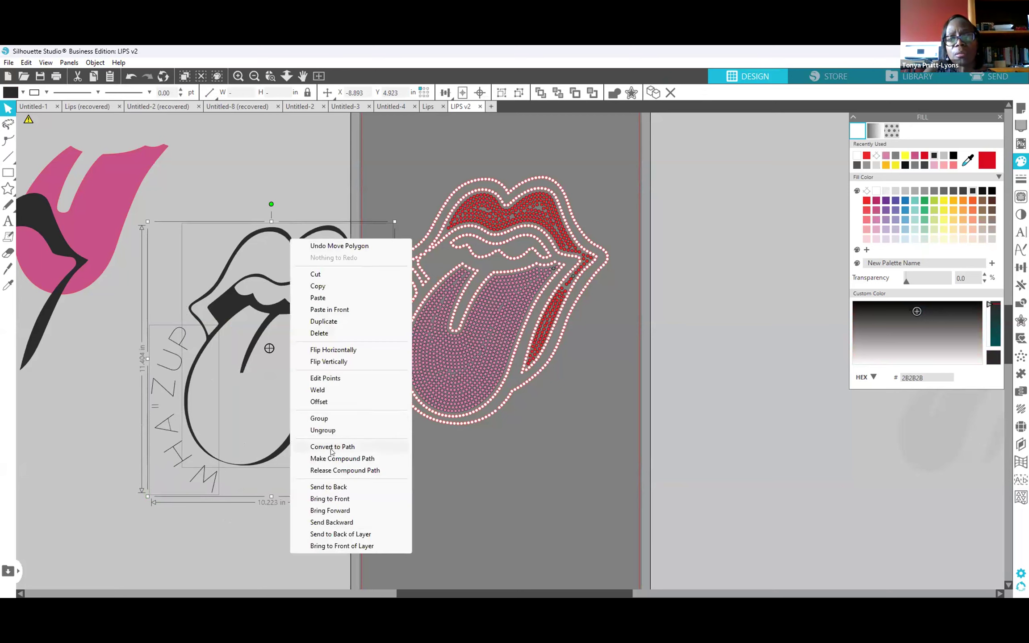
pyautogui.click(335, 419)
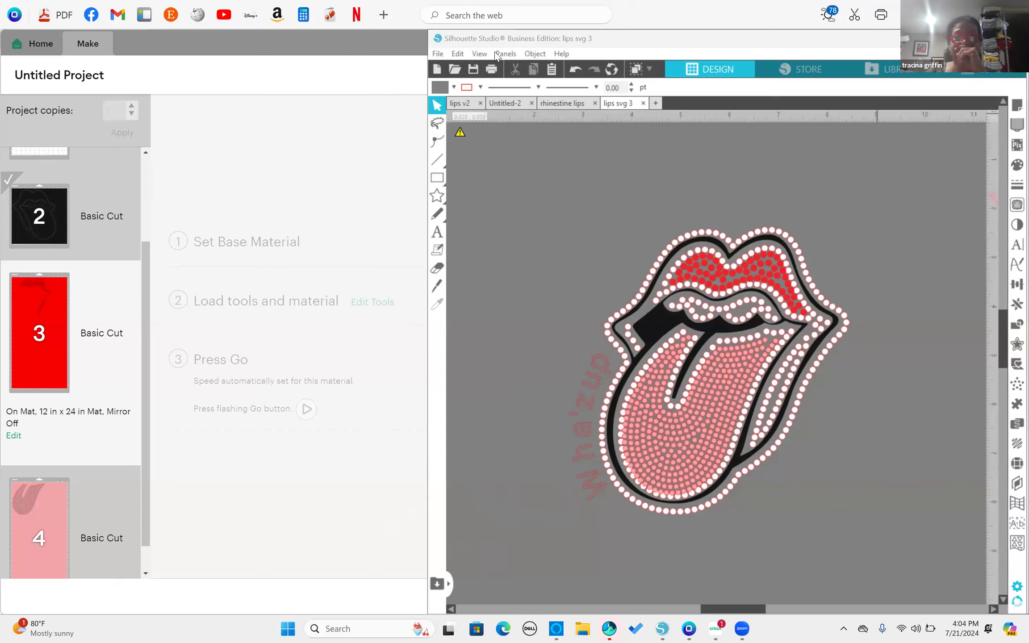
# Switch to Silhouette Studio's lips svg 3 design and group the curved Wha'zup lettering with the black lips outline.
pyautogui.doubleClick(255, 44)
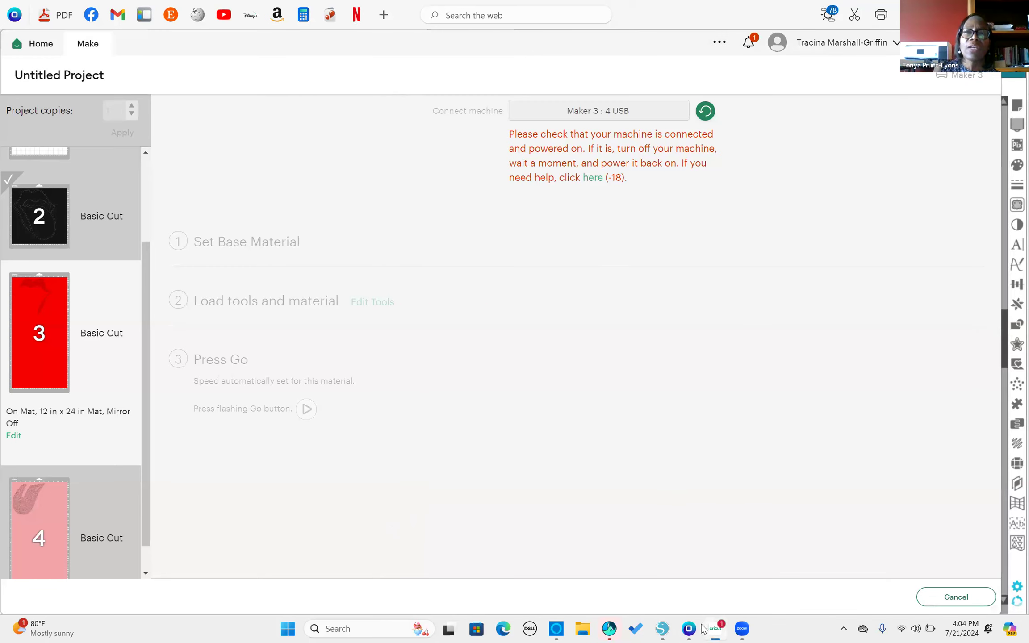
pyautogui.click(661, 629)
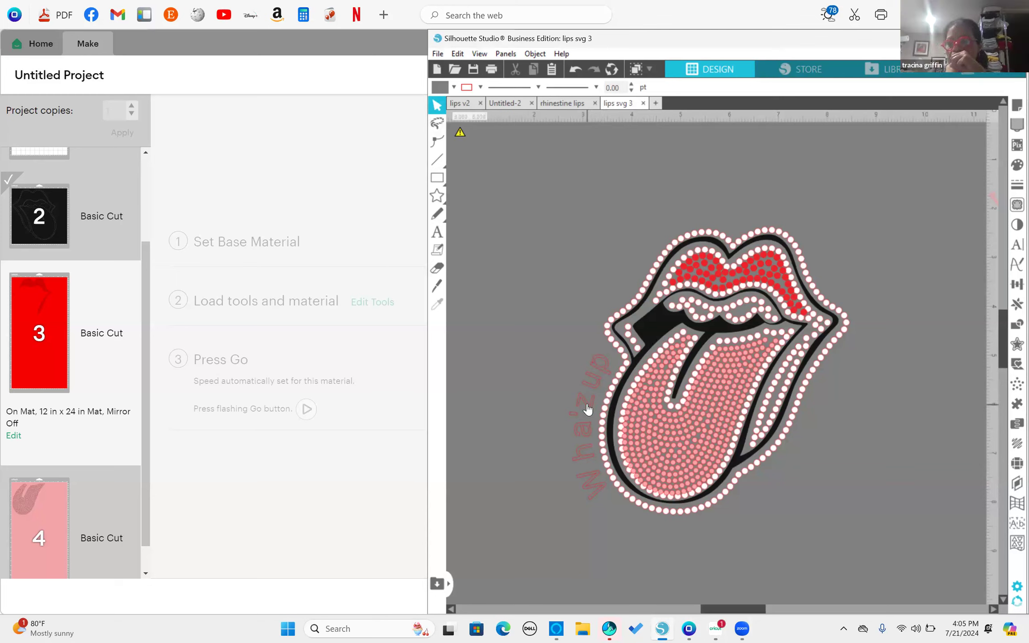
pyautogui.click(588, 401)
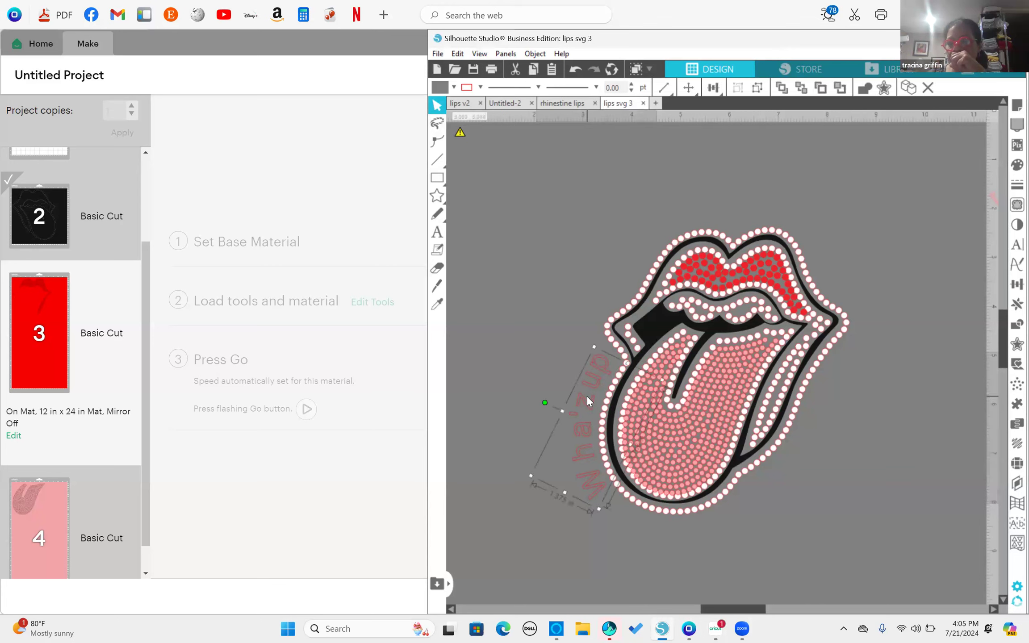
pyautogui.click(653, 337)
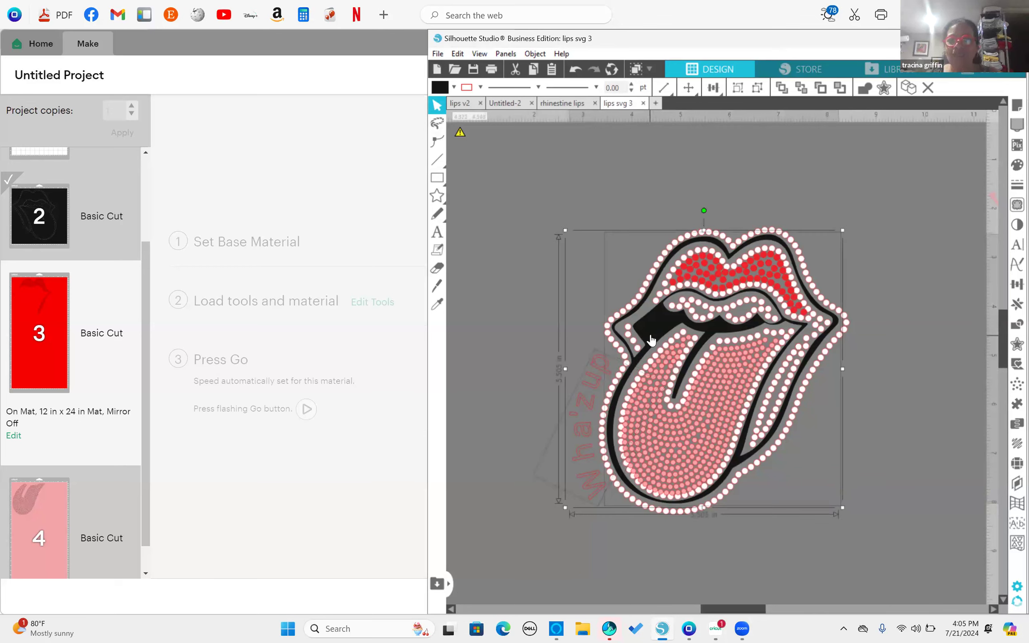
pyautogui.rightClick(648, 336)
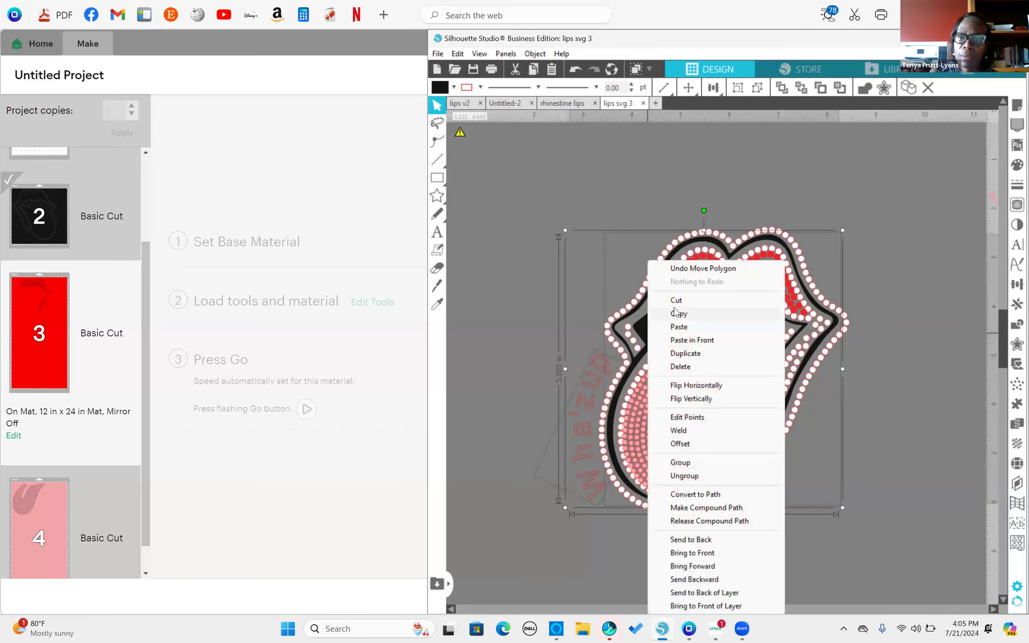
pyautogui.click(680, 465)
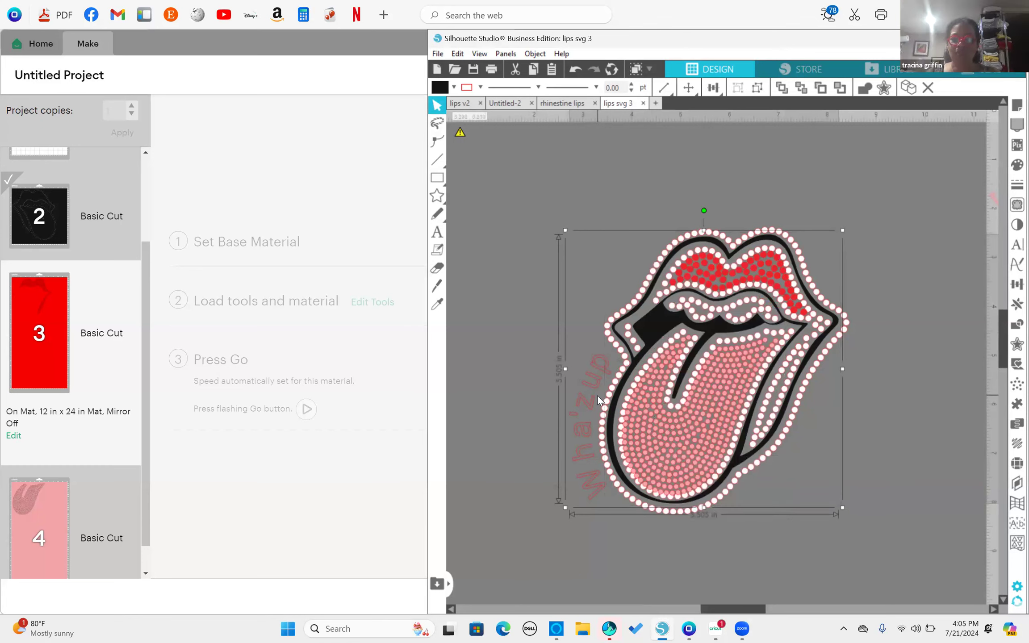
pyautogui.click(534, 353)
pyautogui.moveTo(592, 369)
pyautogui.mouseDown()
pyautogui.moveTo(576, 363)
pyautogui.moveTo(600, 375)
pyautogui.mouseUp()
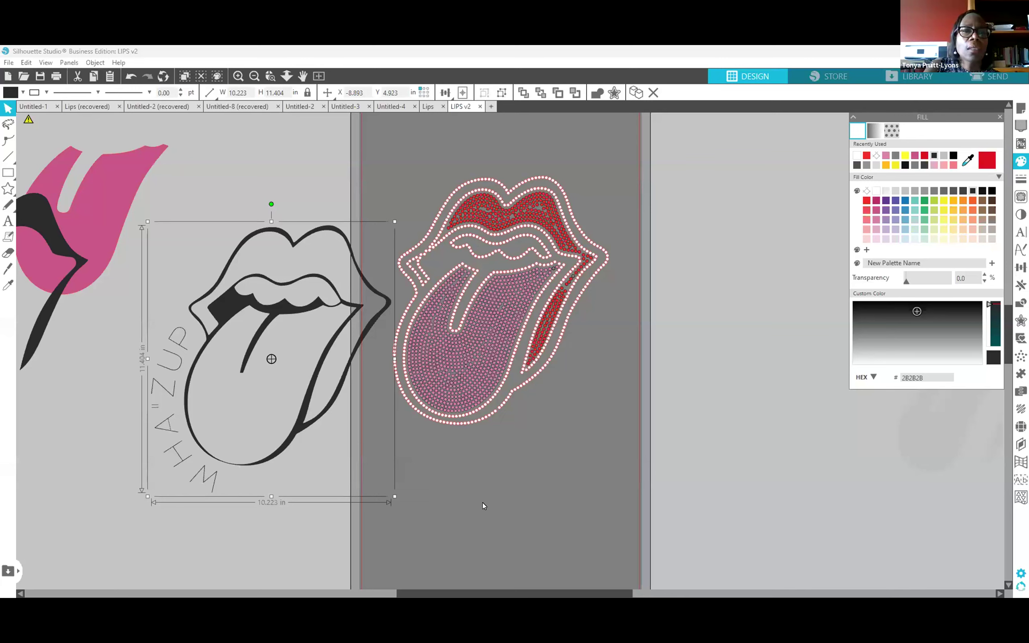
# Move the grouped black outline and WHA"ZUP lettering onto the page, aligned over the rhinestone lips and tongue.
pyautogui.click(347, 380)
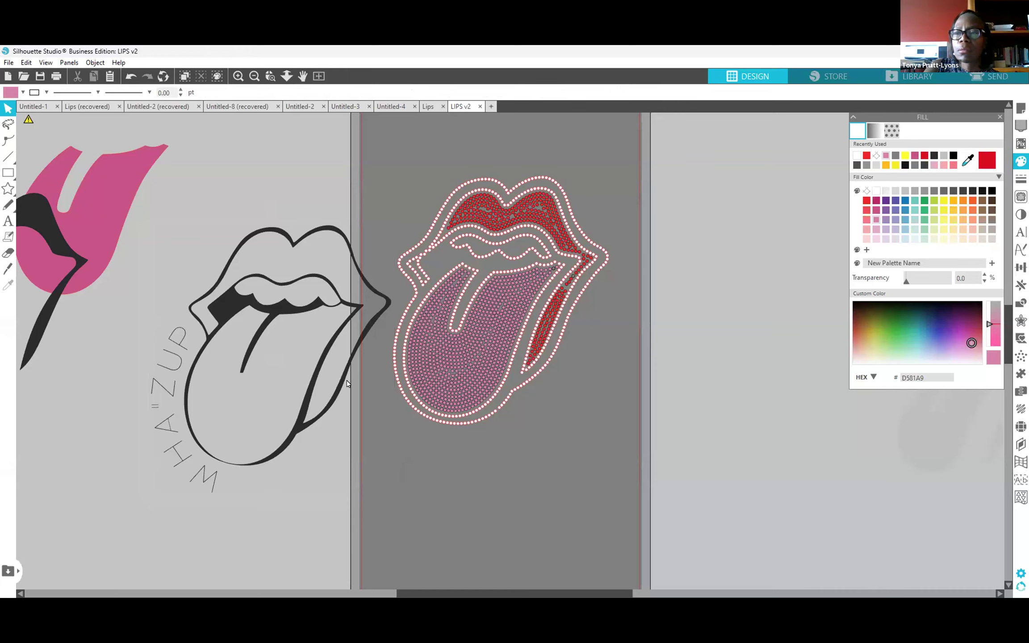
pyautogui.moveTo(336, 227); pyautogui.dragTo(549, 185)
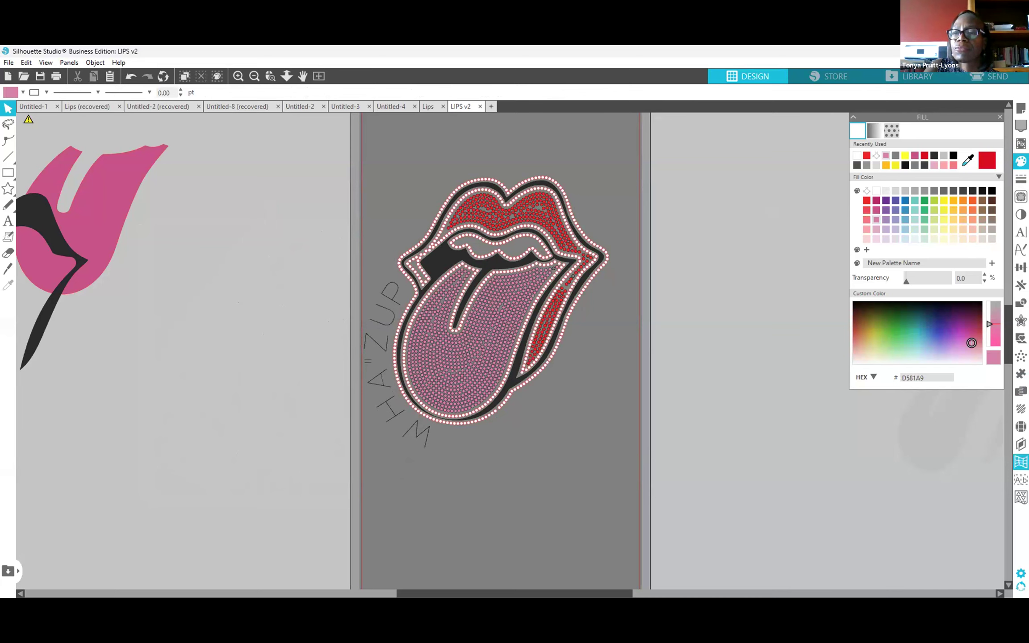
# Convert the grouped black outline and lettering to edge rhinestones, size 10ss with 0.020 in spacing.
pyautogui.click(1021, 427)
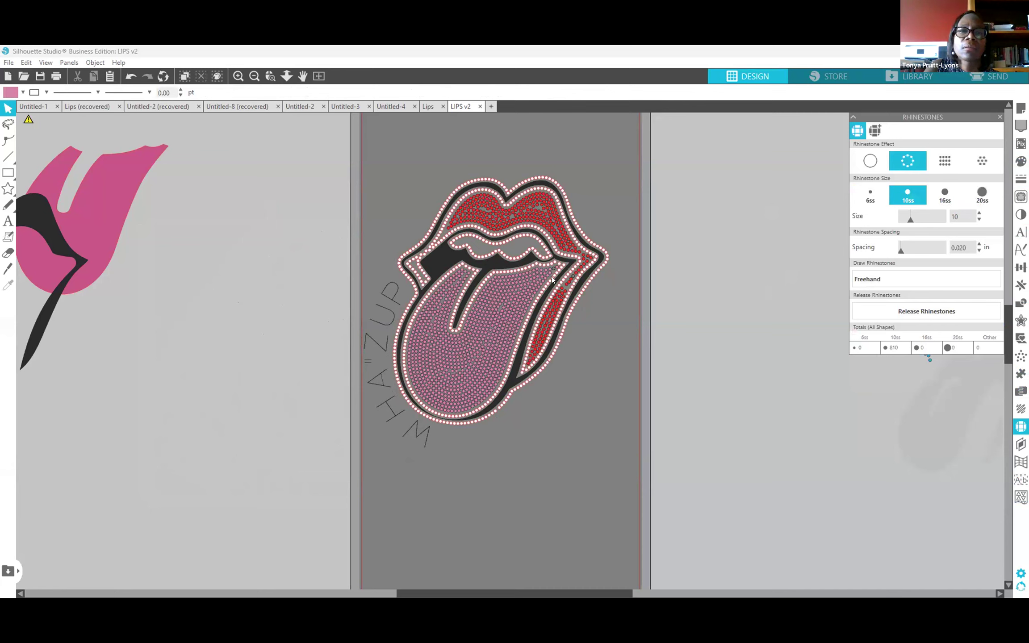
pyautogui.click(540, 187)
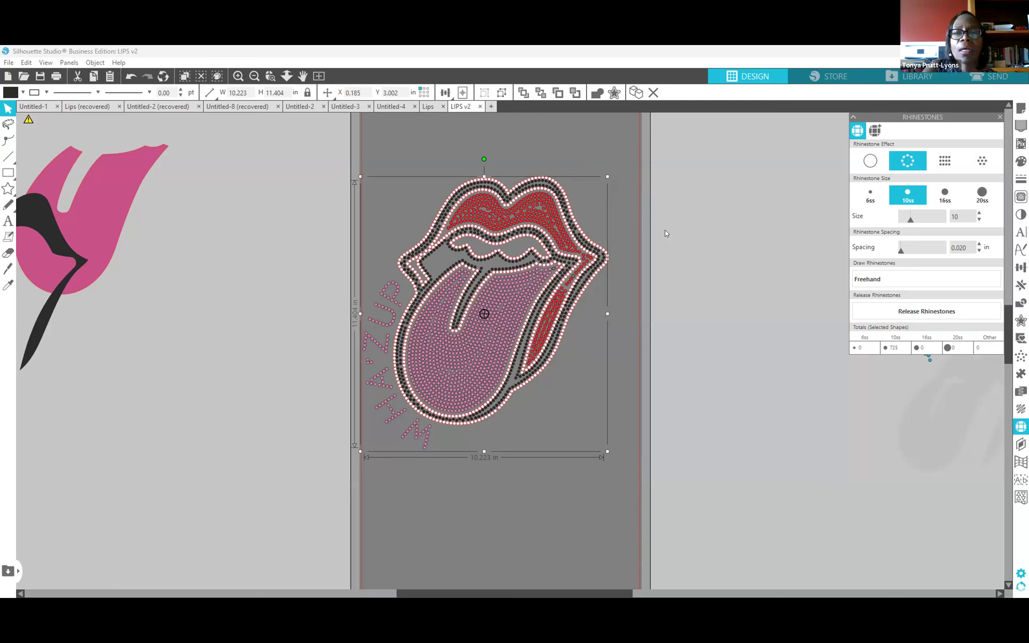
pyautogui.click(618, 136)
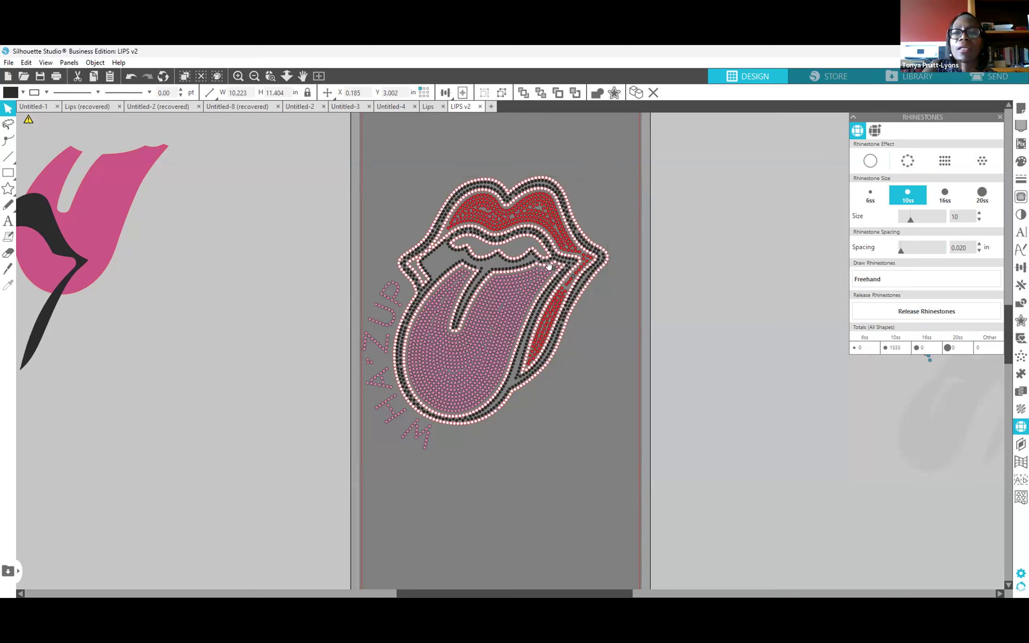
# Fill the outline and lettering rhinestones with black (000000).
pyautogui.click(392, 292)
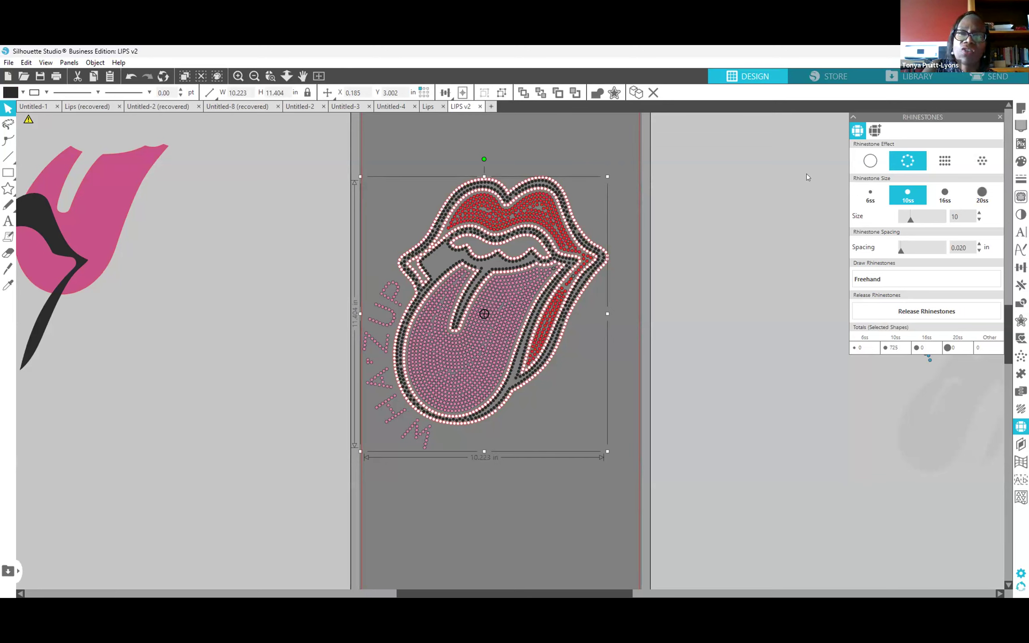
pyautogui.click(1021, 161)
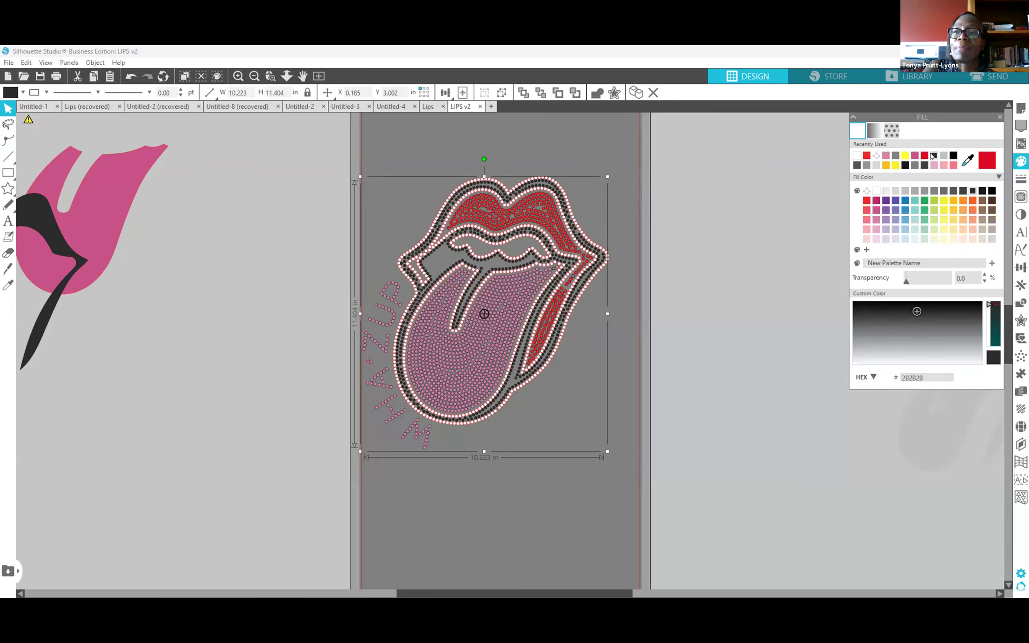
pyautogui.click(954, 155)
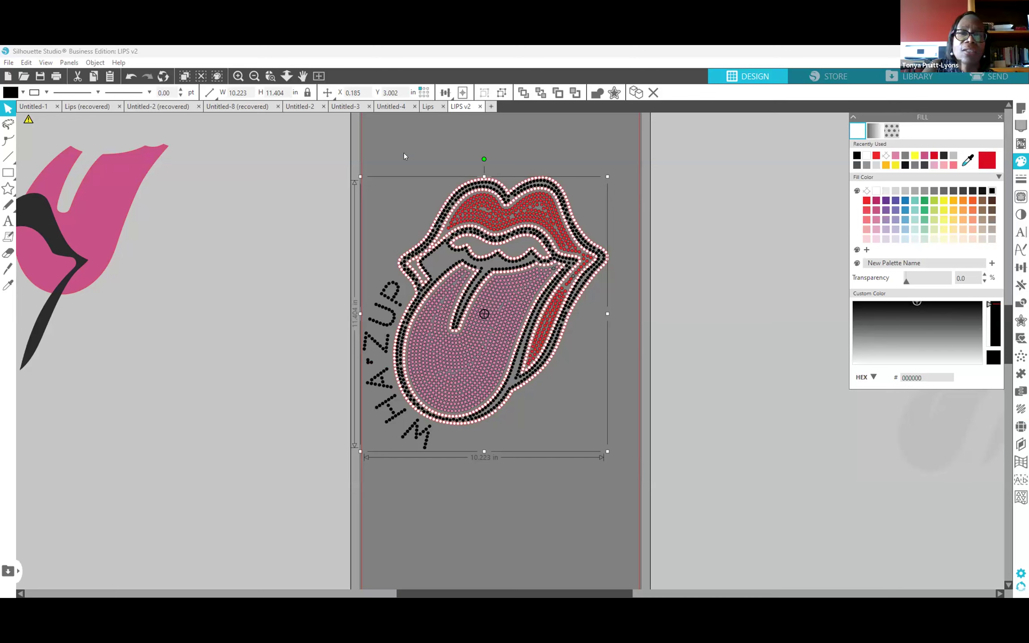
pyautogui.click(387, 146)
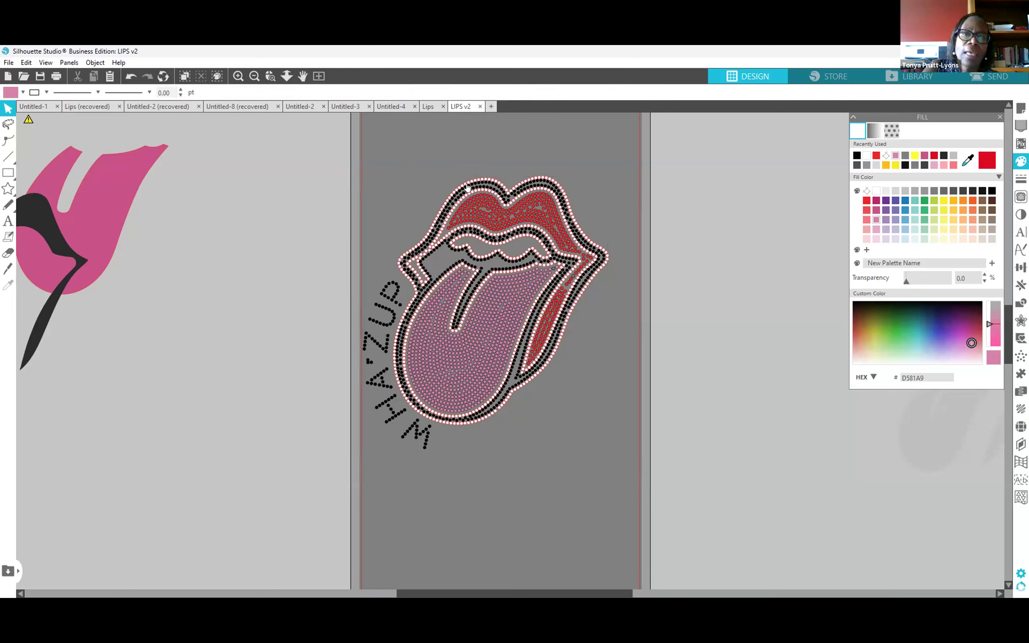
# Release and ungroup the black outline and lettering rhinestones into individual stones.
pyautogui.click(484, 315)
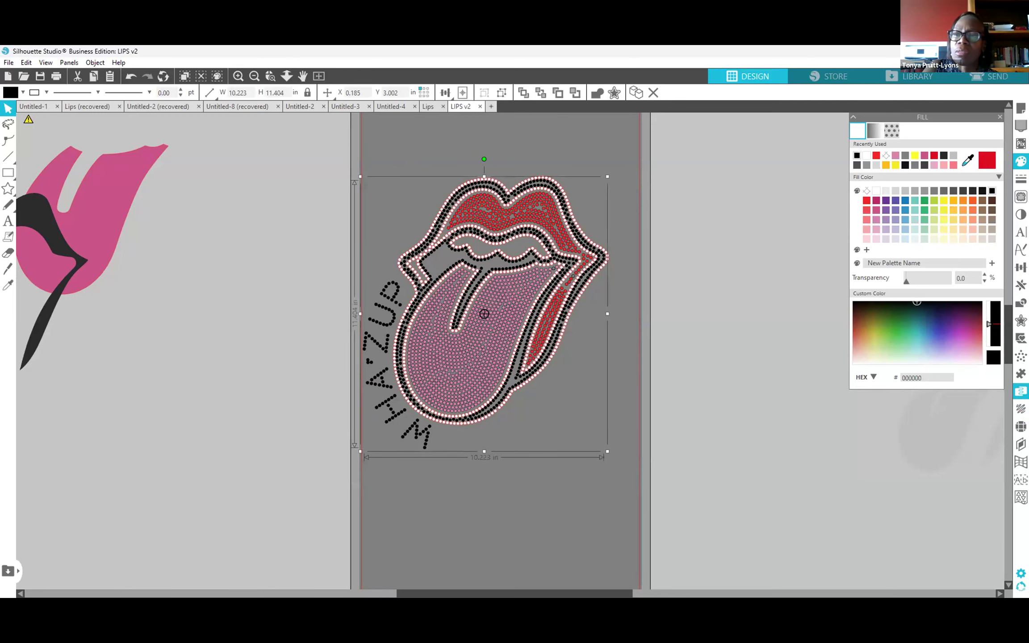
pyautogui.click(1021, 427)
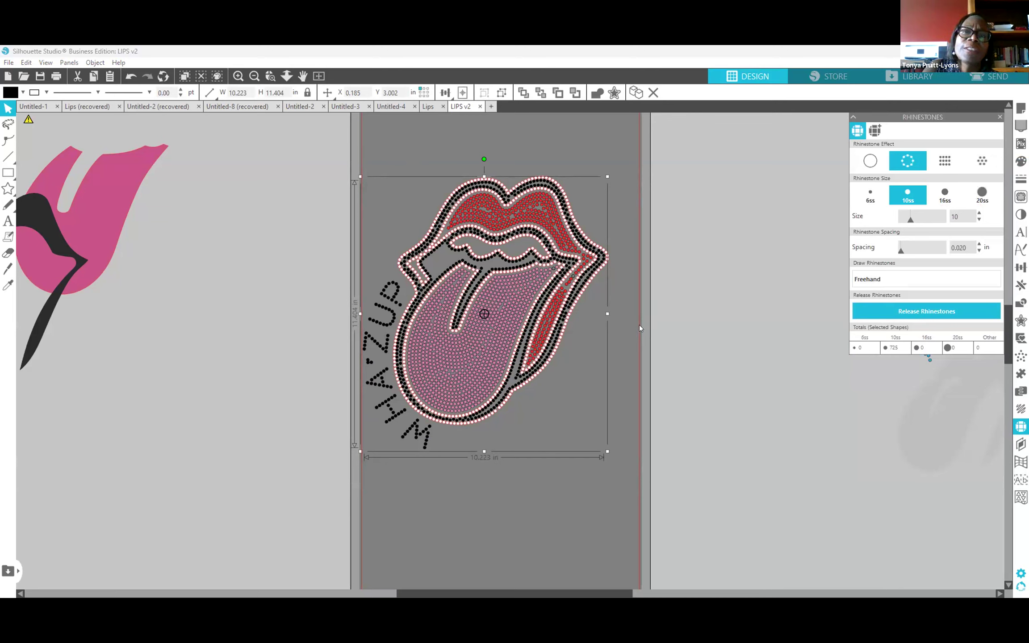
pyautogui.hotkey('ctrl', 'shift', 'g')
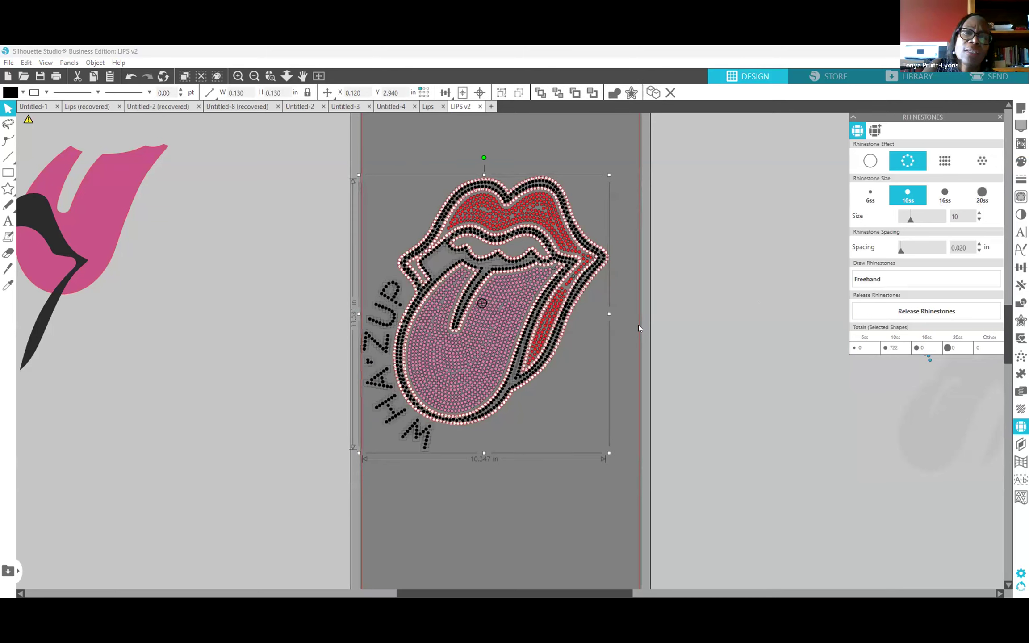
# Pull one stone out of the lettering's quotation mark and place it back at the mark's outer end.
pyautogui.click(366, 362)
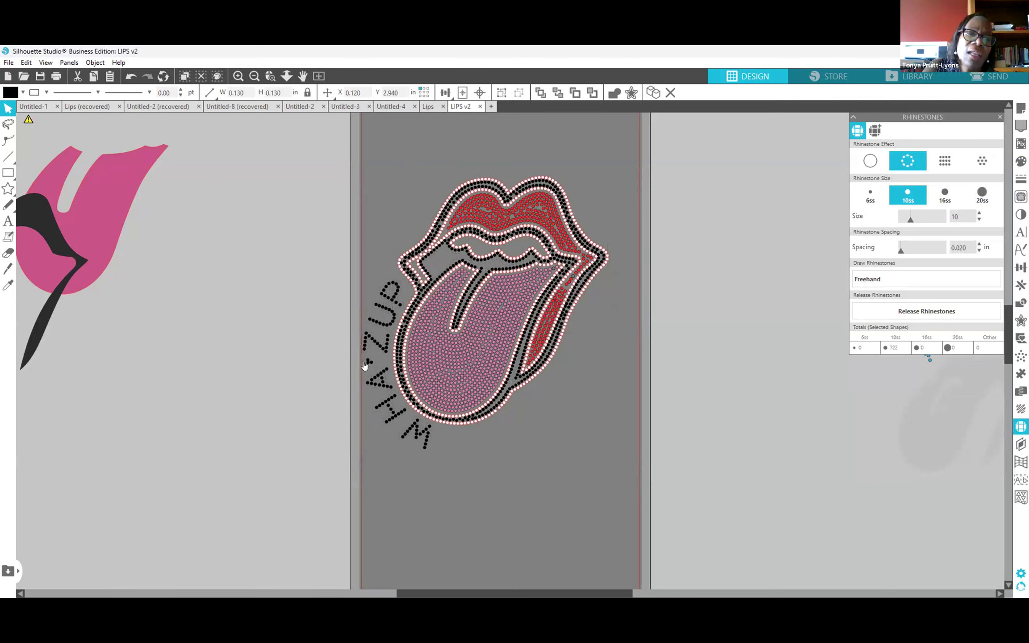
pyautogui.moveTo(365, 361); pyautogui.dragTo(282, 392)
pyautogui.moveTo(166, 431); pyautogui.dragTo(168, 431)
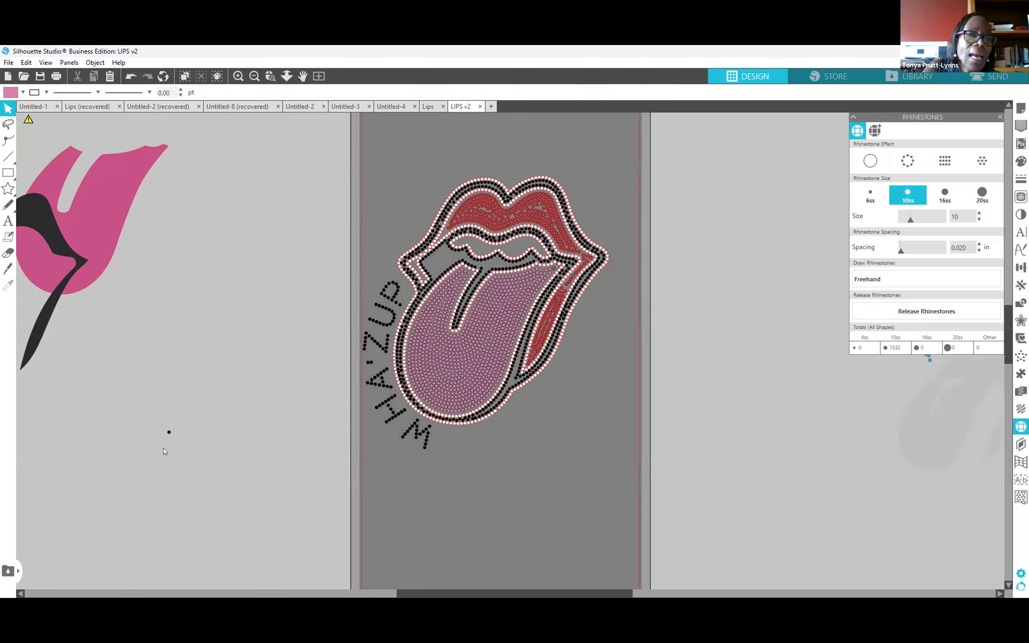
pyautogui.moveTo(168, 435); pyautogui.dragTo(360, 358)
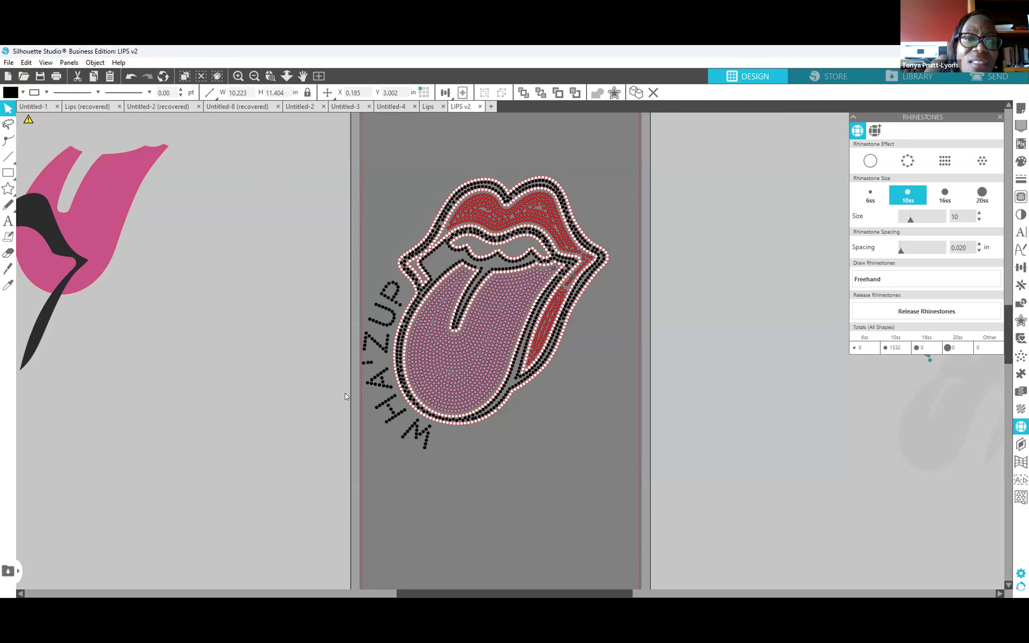
# Nudge the quotation mark's outermost stone slightly right, in line with the mark's other stones.
pyautogui.click(334, 187)
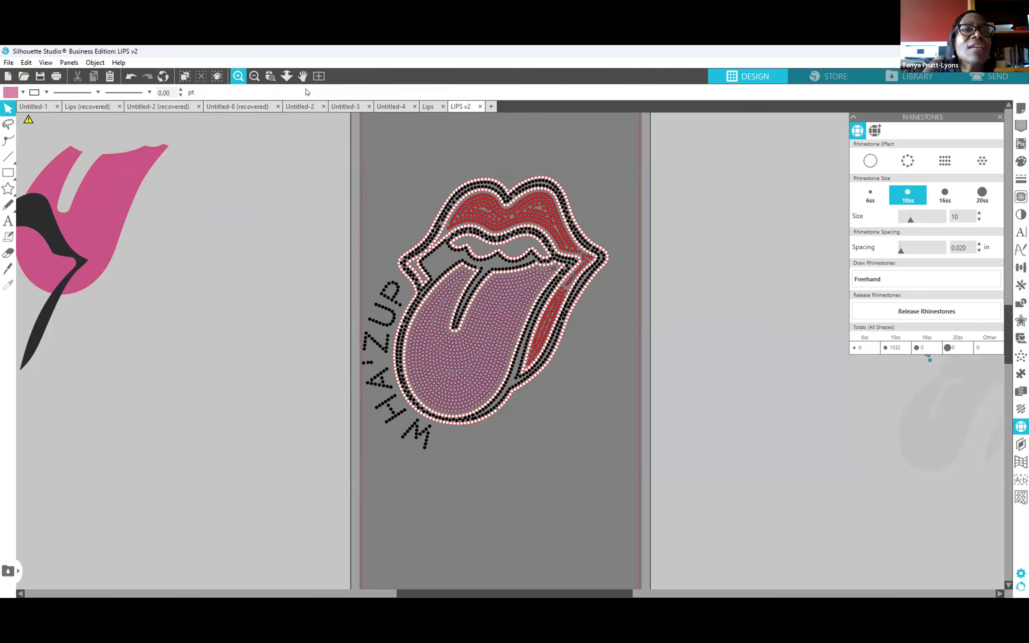
pyautogui.click(238, 76)
pyautogui.click(238, 77)
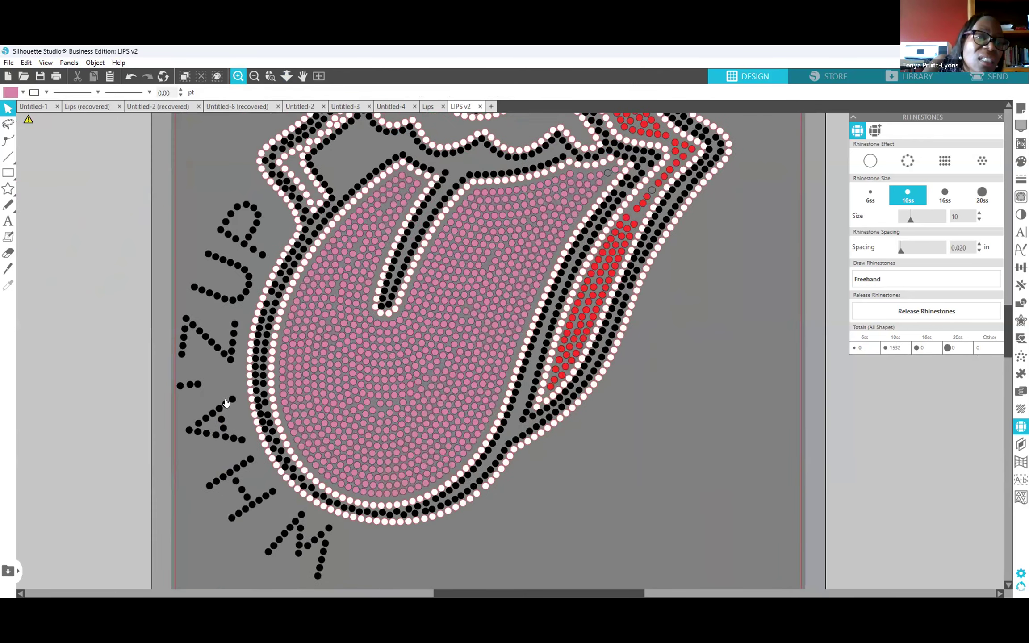
pyautogui.click(179, 386)
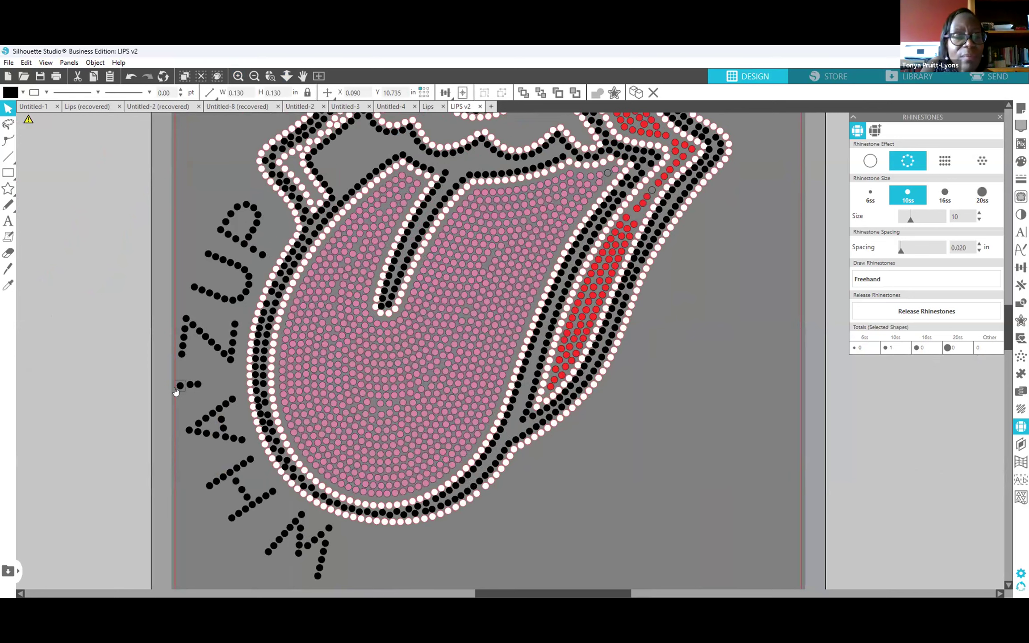
pyautogui.press('Right')
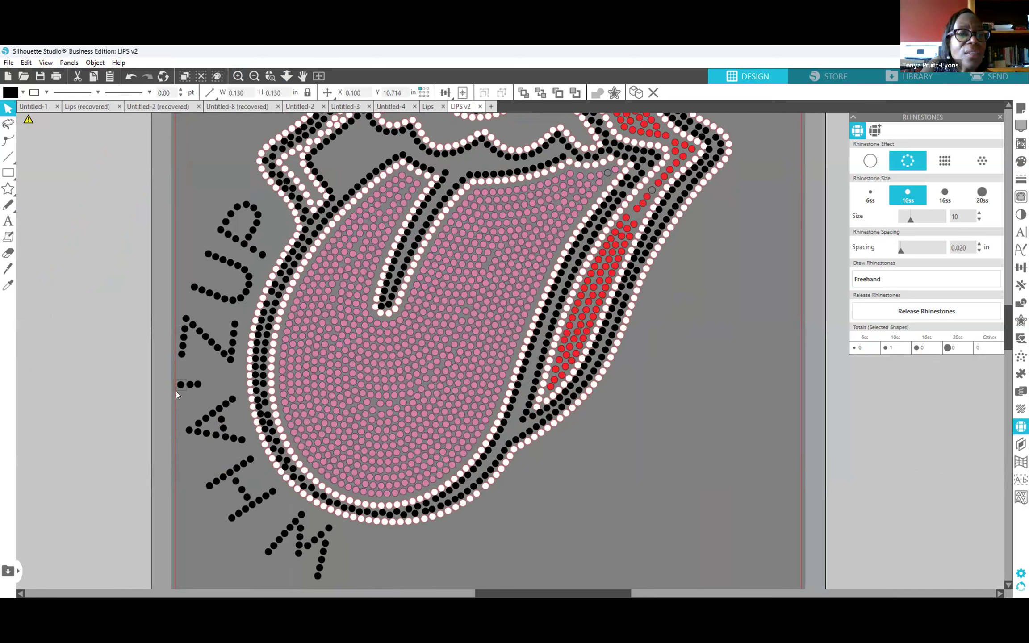
# Nudge the quotation mark's outermost stone two small increments further right, towards the mark's neighbouring stones.
pyautogui.press('Right')
pyautogui.press('Right')
pyautogui.click(172, 393)
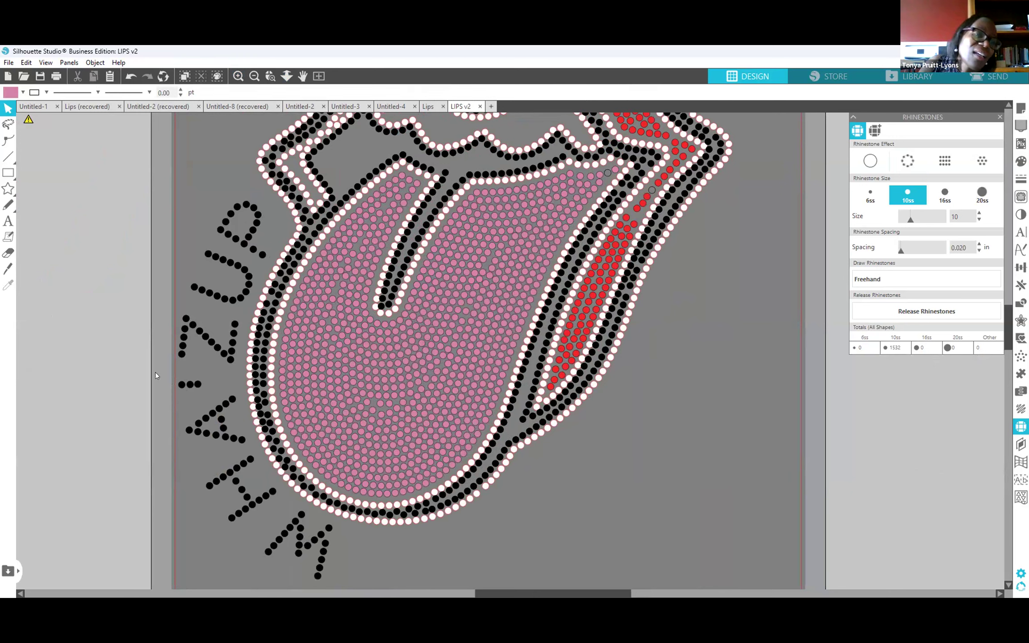
# Select the three stones of the quotation mark and nudge them together to the left, away from the tongue.
pyautogui.click(198, 385)
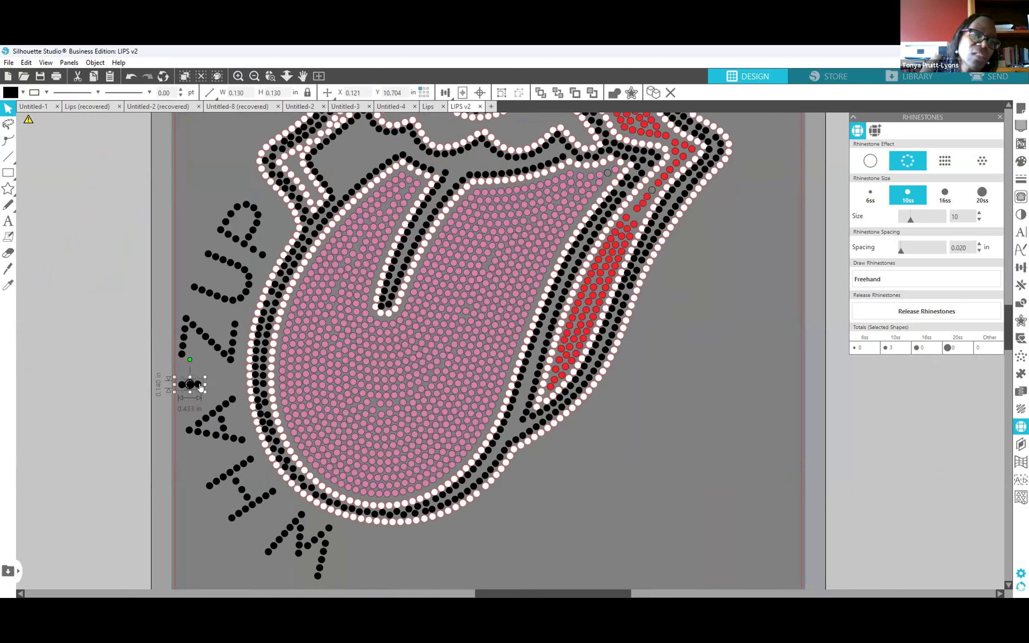
pyautogui.press('Left')
pyautogui.press('Left')
pyautogui.press('Left')
pyautogui.press('Left')
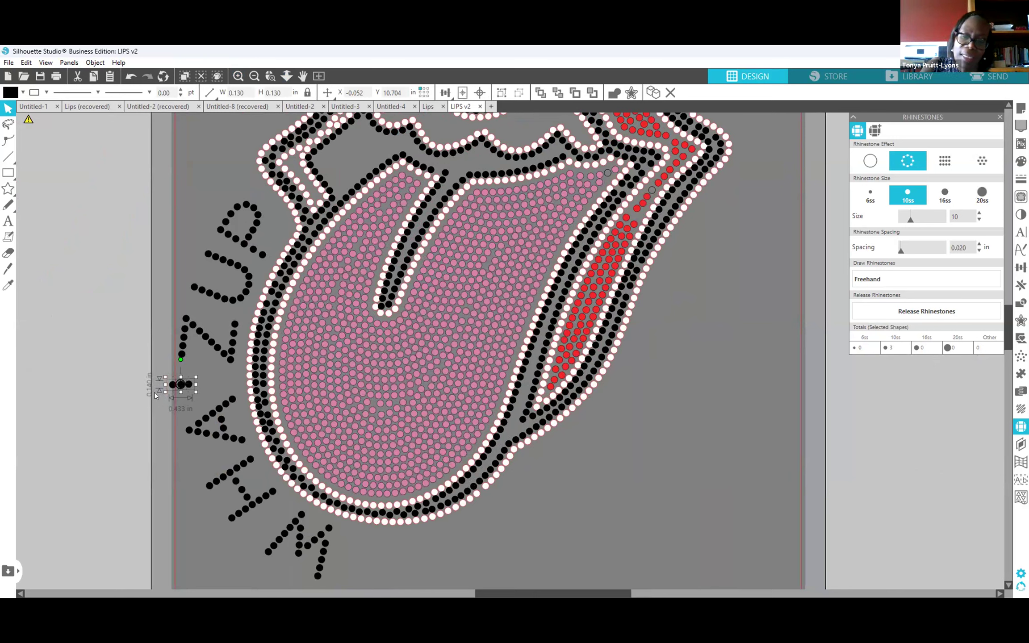
pyautogui.click(121, 422)
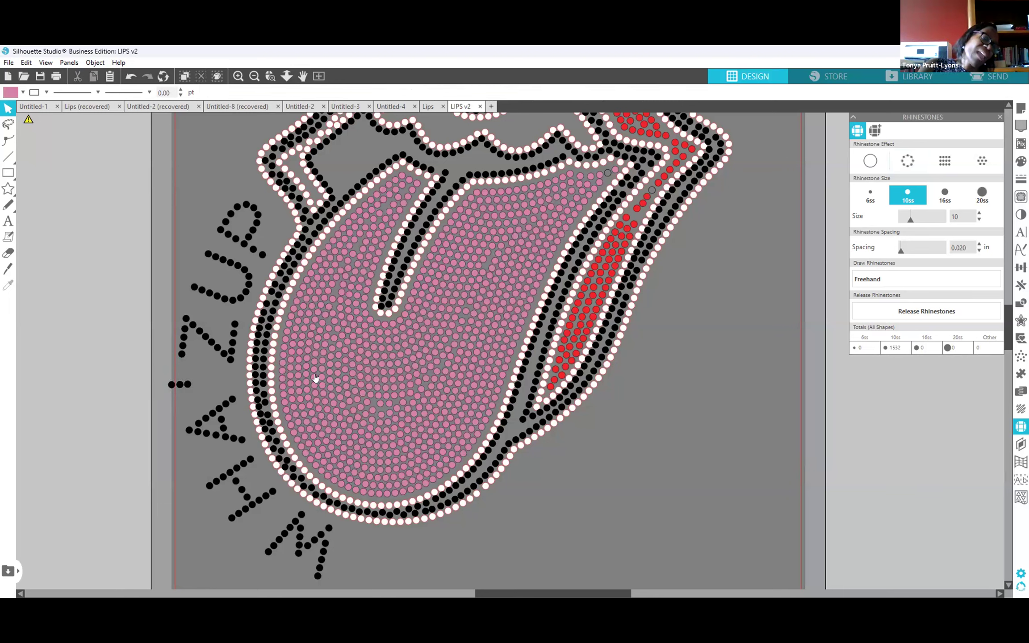
# Select the three-stone quotation mark and shift it slightly right, back inside the page's cut border.
pyautogui.hotkey('ctrl', '-')
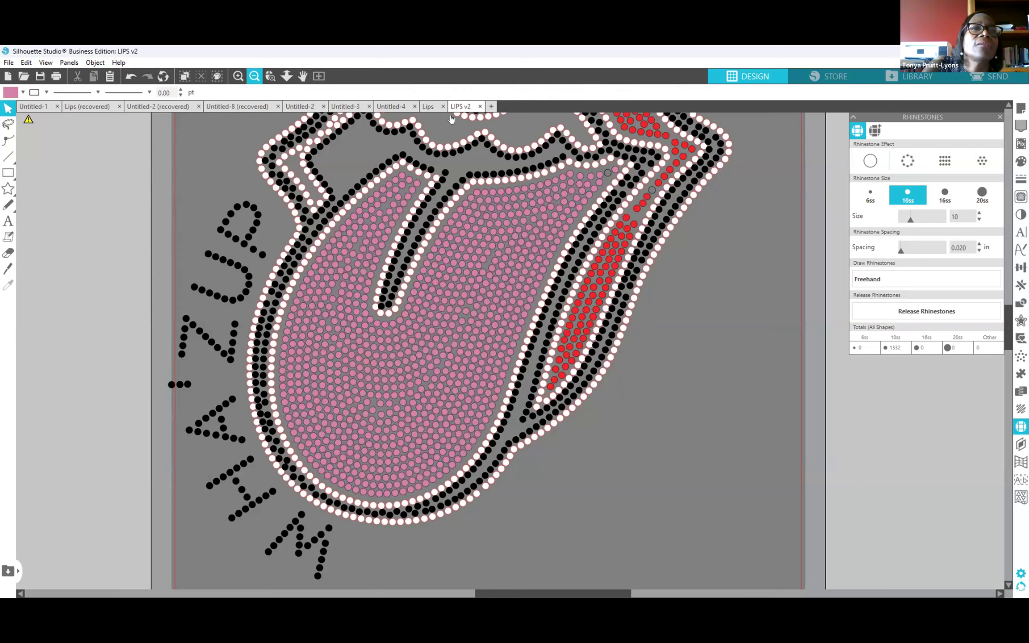
pyautogui.hotkey('ctrl', '-')
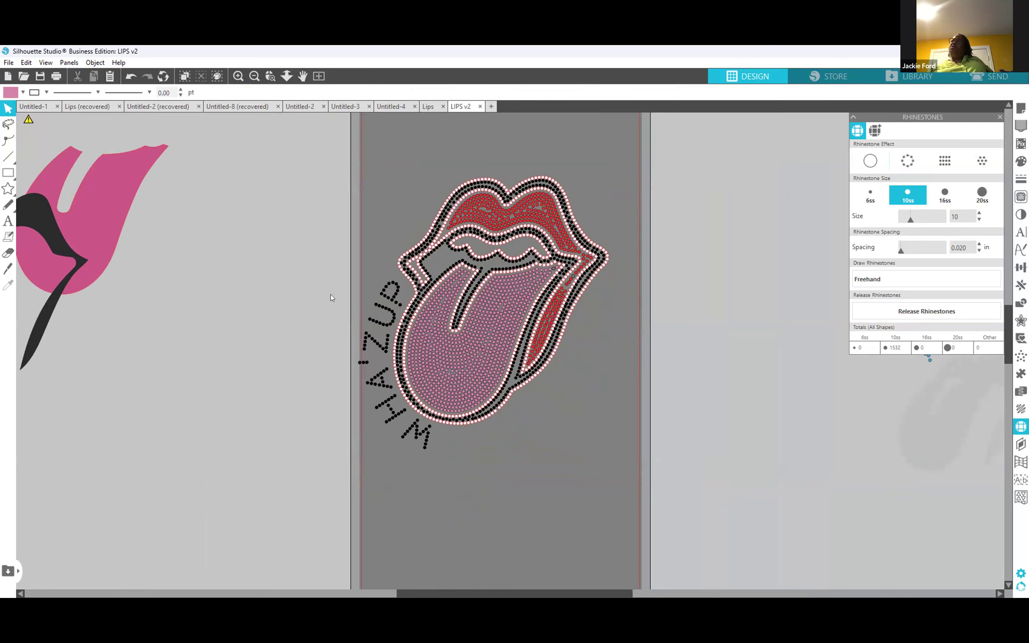
pyautogui.click(238, 76)
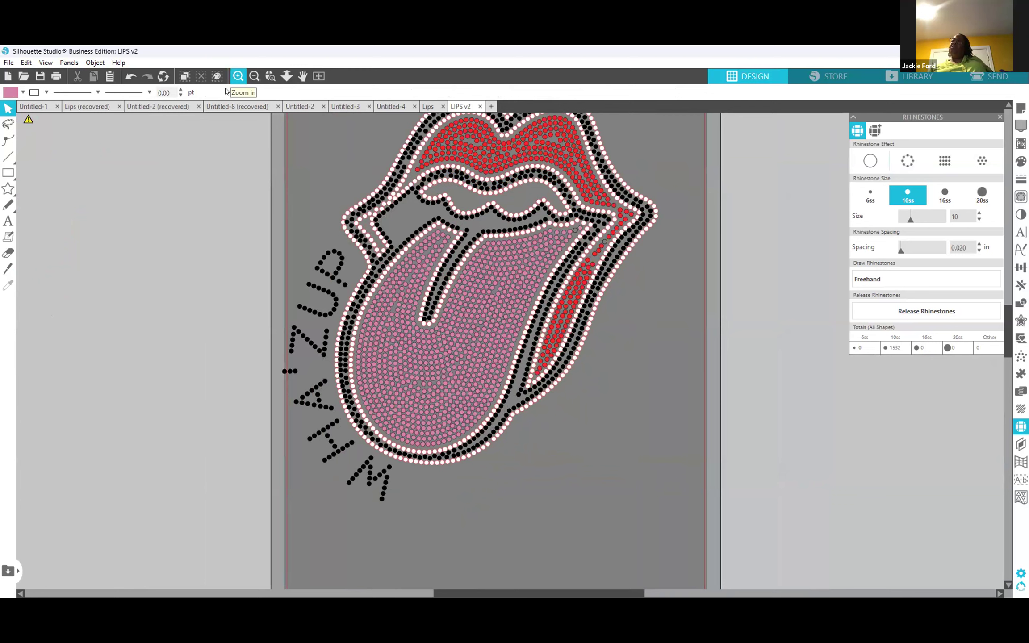
pyautogui.moveTo(268, 365); pyautogui.dragTo(302, 378)
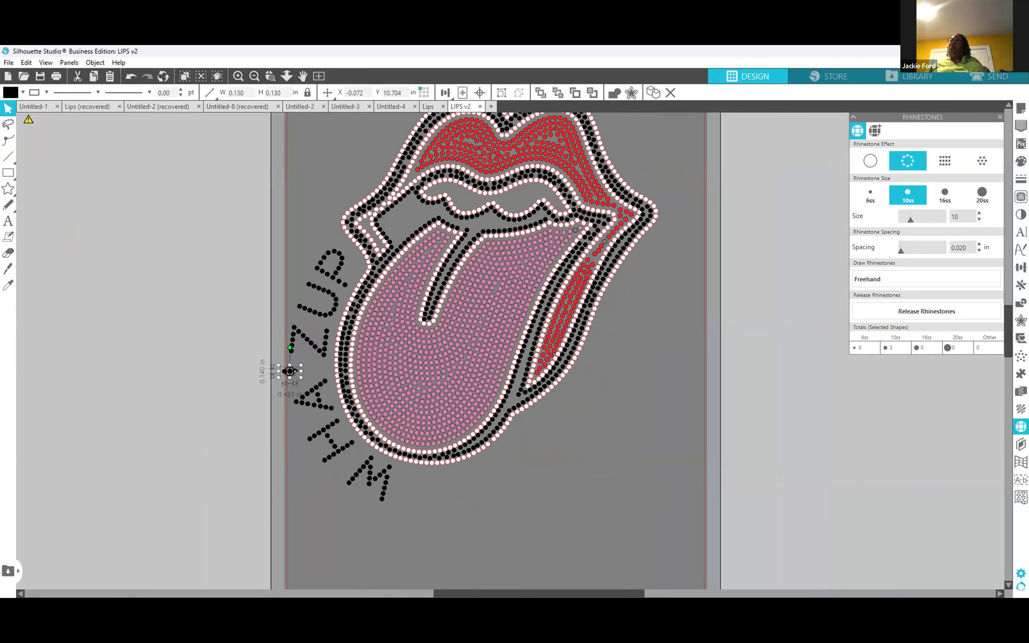
pyautogui.moveTo(288, 371); pyautogui.dragTo(294, 373)
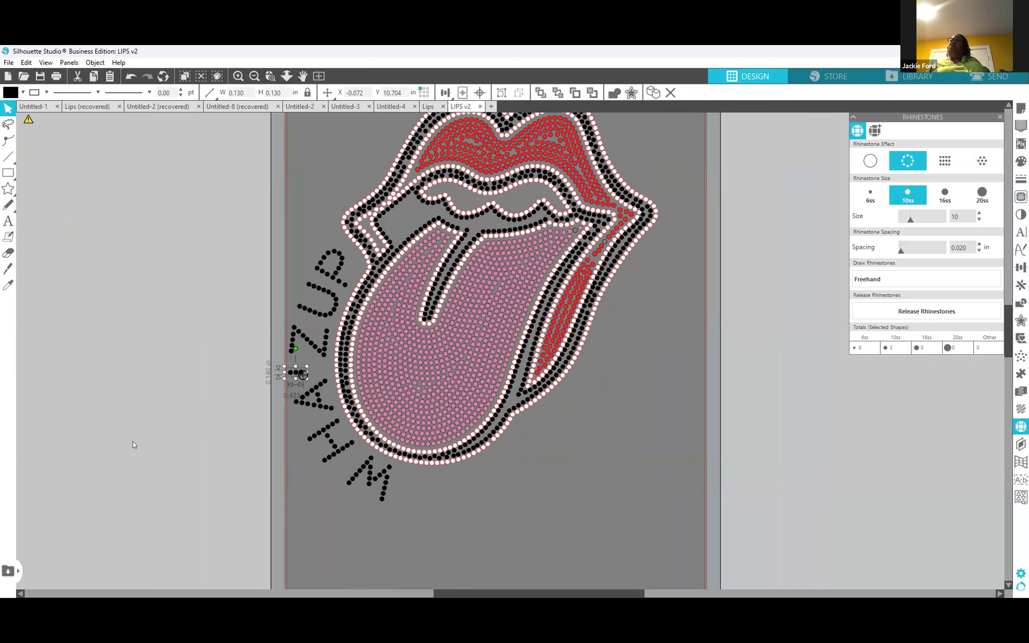
pyautogui.click(142, 424)
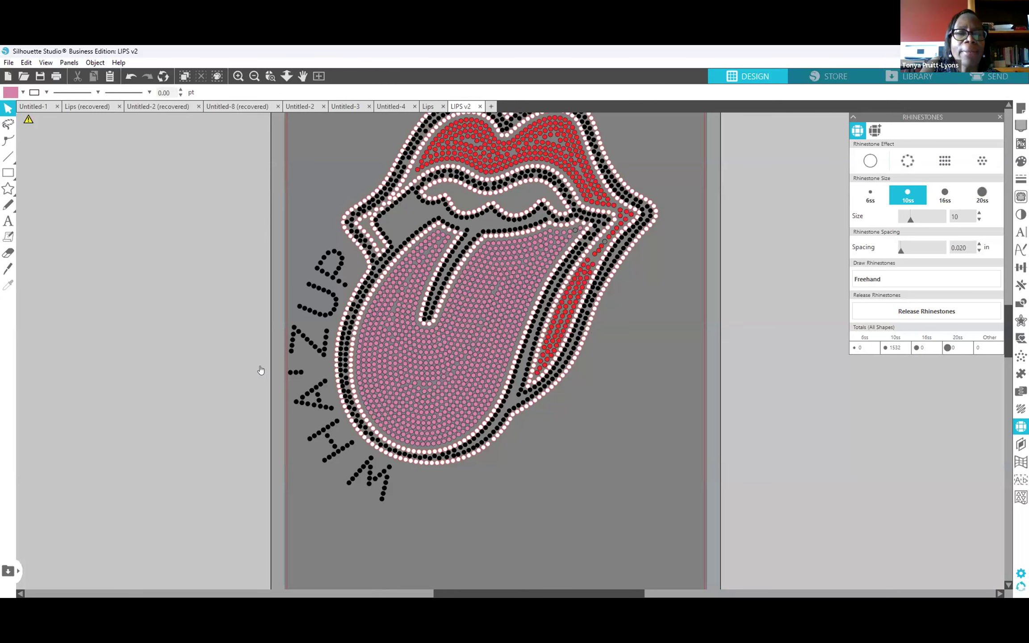
# Select all stones with fill RGB (0,0,0) by color, combine them into a compound path and fill it black.
pyautogui.scroll(1, 199, 365)
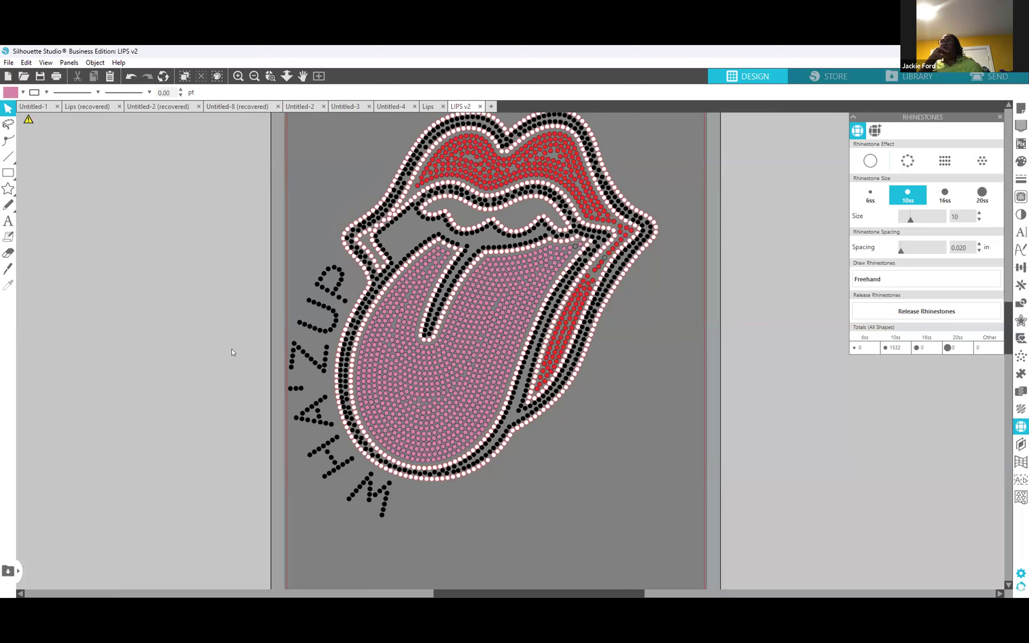
pyautogui.scroll(2, 232, 353)
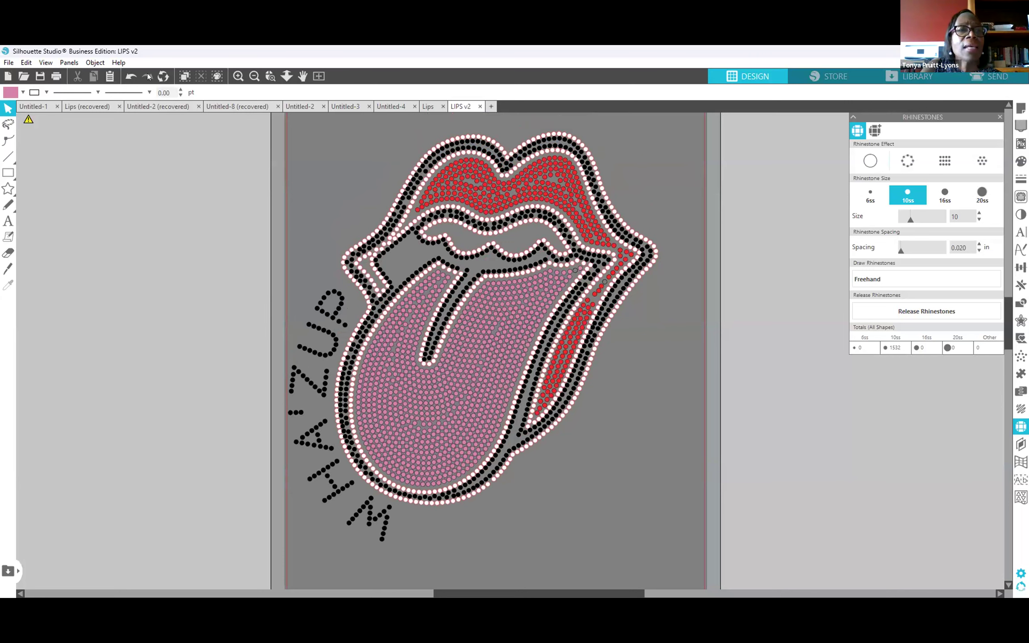
pyautogui.scroll(2, 285, 225)
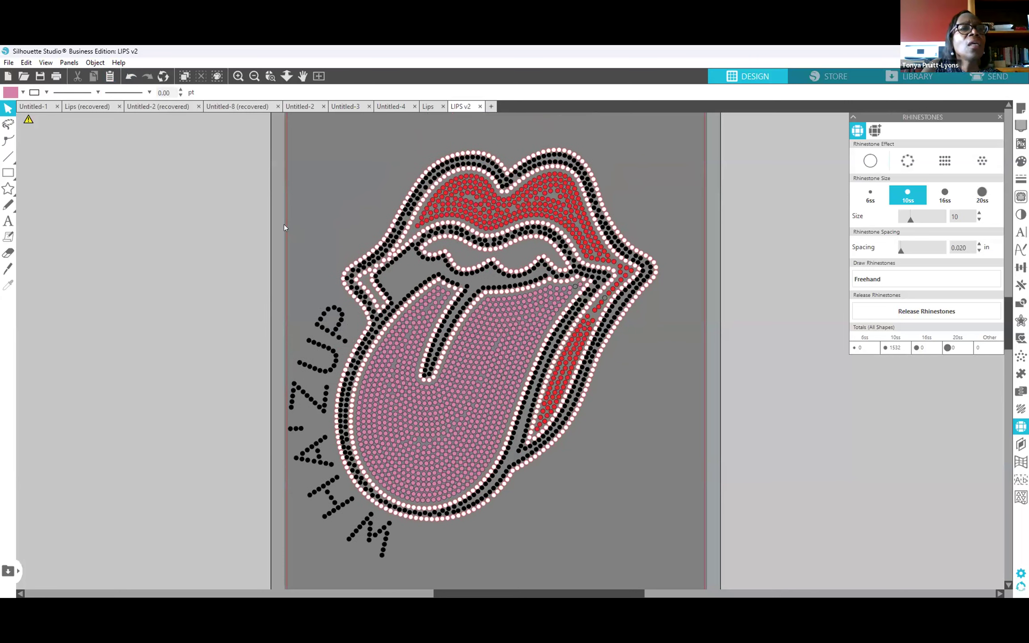
pyautogui.click(70, 62)
pyautogui.click(121, 121)
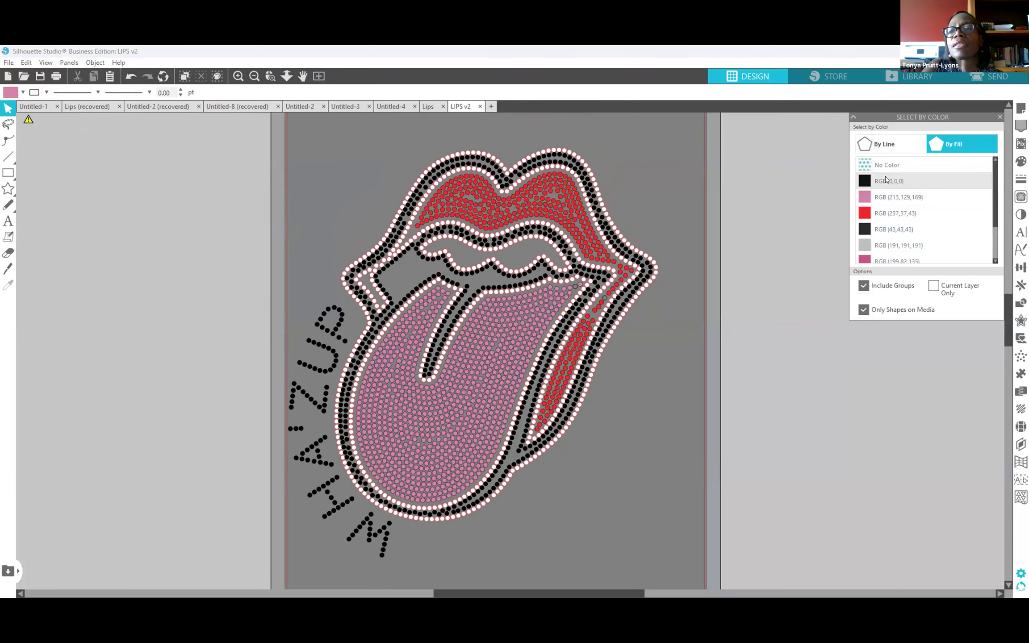
pyautogui.click(887, 181)
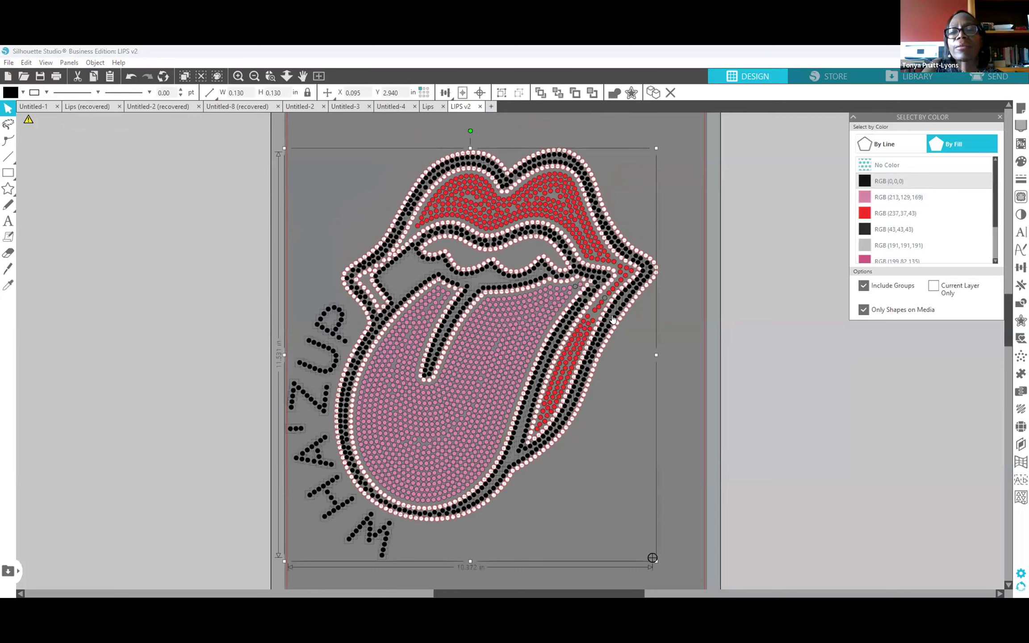
pyautogui.rightClick(674, 483)
pyautogui.click(668, 376)
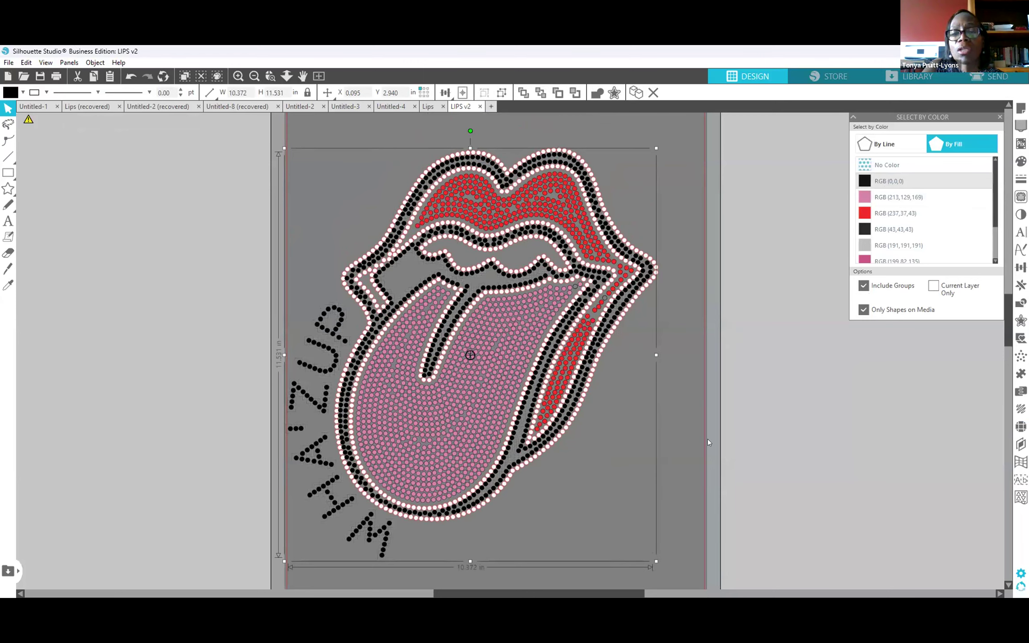
pyautogui.rightClick(603, 336)
pyautogui.click(686, 504)
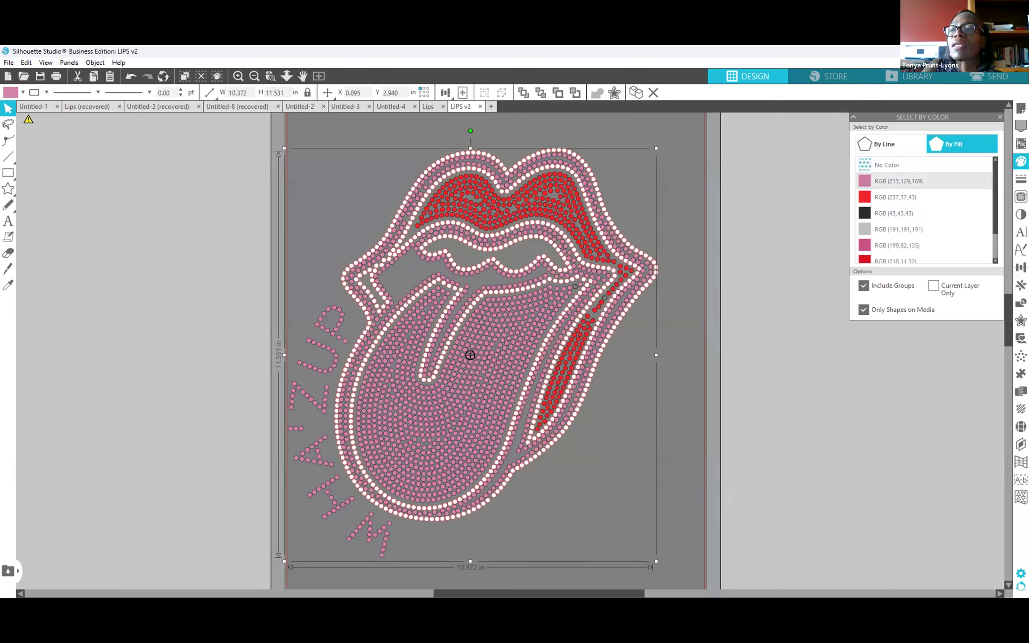
pyautogui.click(1021, 161)
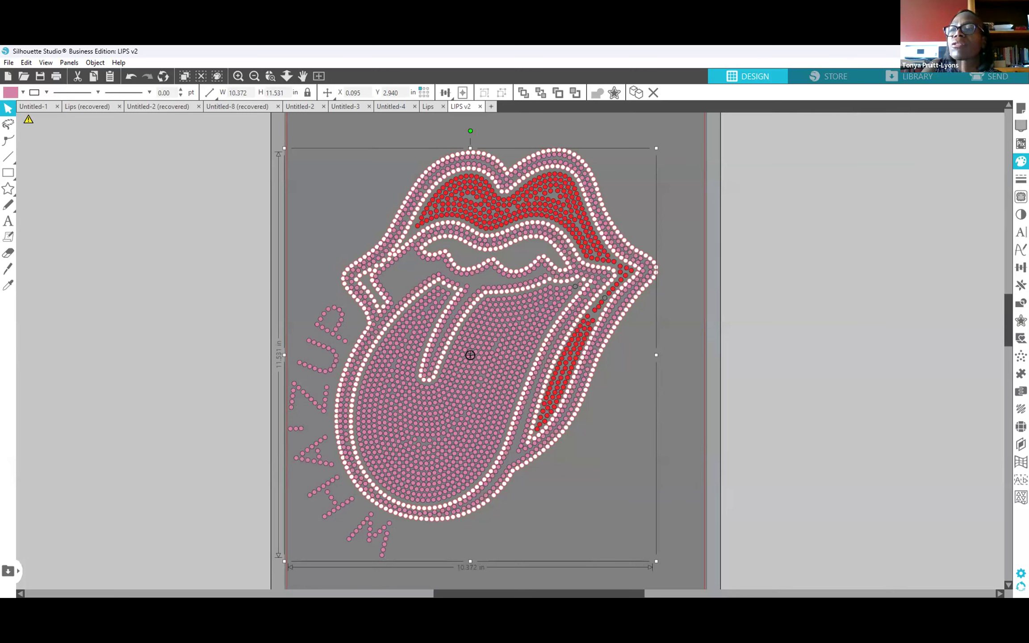
pyautogui.click(760, 244)
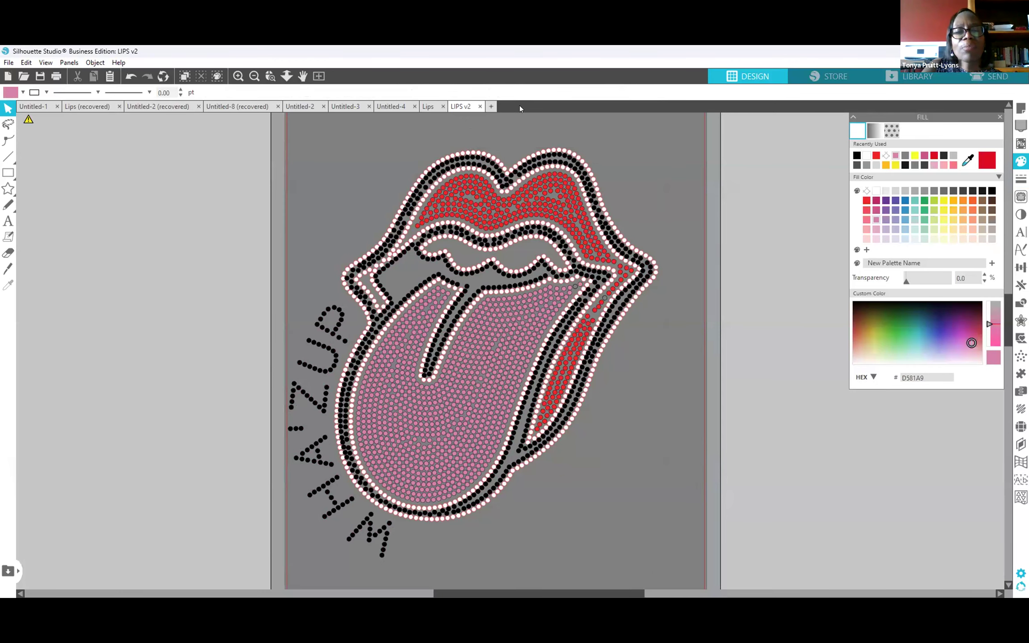
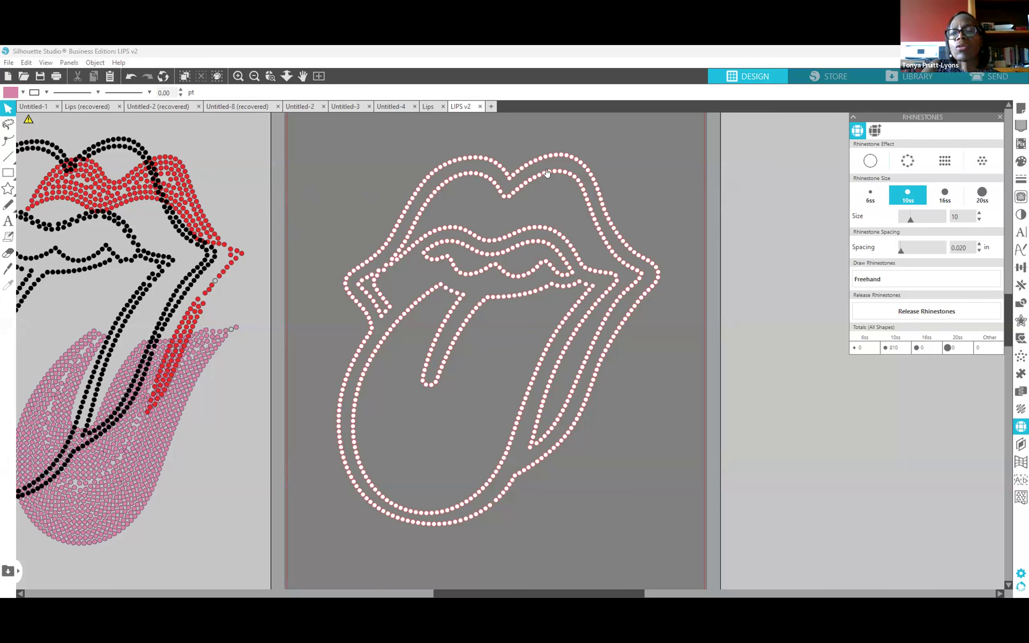
# Release the white outline's compound path and delete the inner teeth outline between the lips.
pyautogui.click(563, 177)
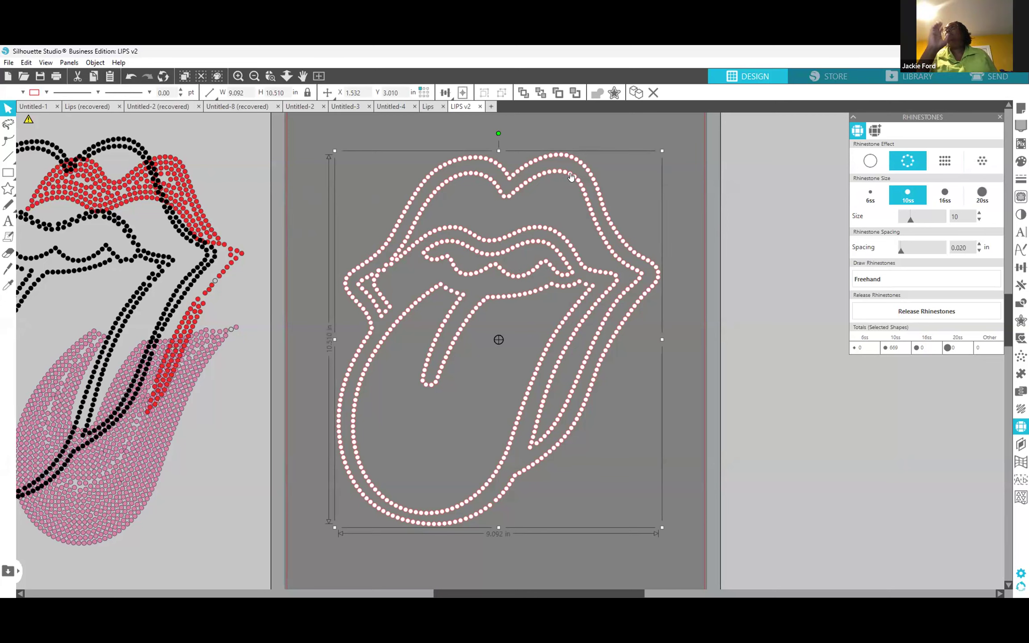
pyautogui.rightClick(571, 175)
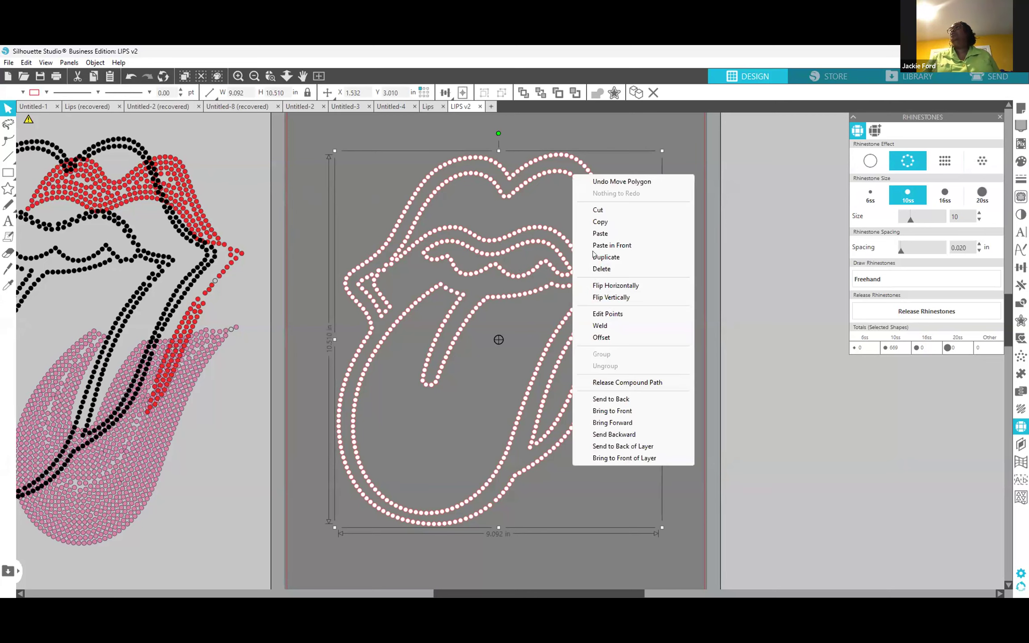
pyautogui.click(665, 383)
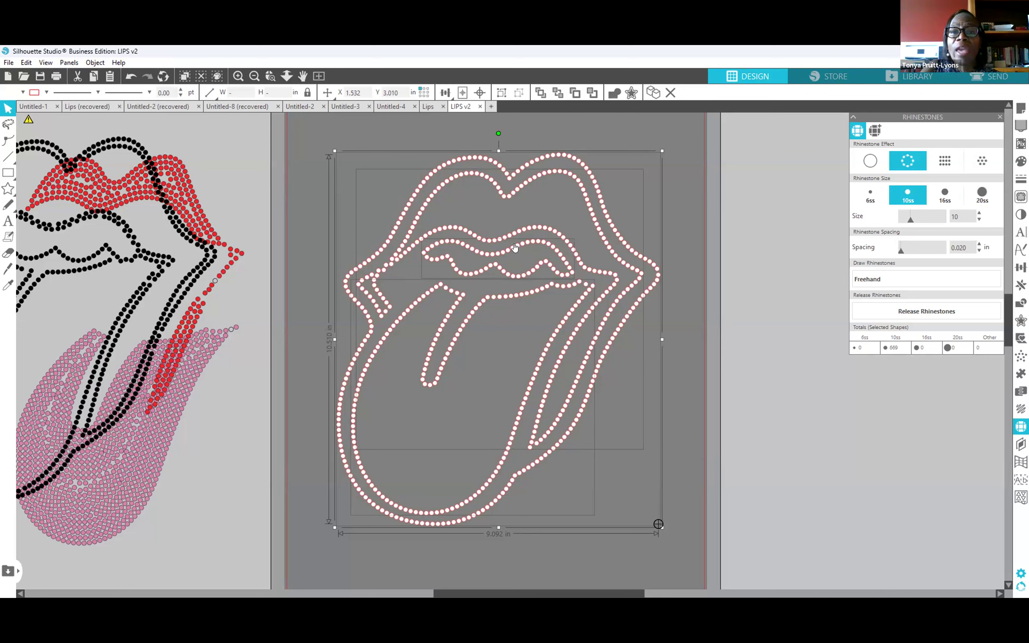
pyautogui.click(749, 275)
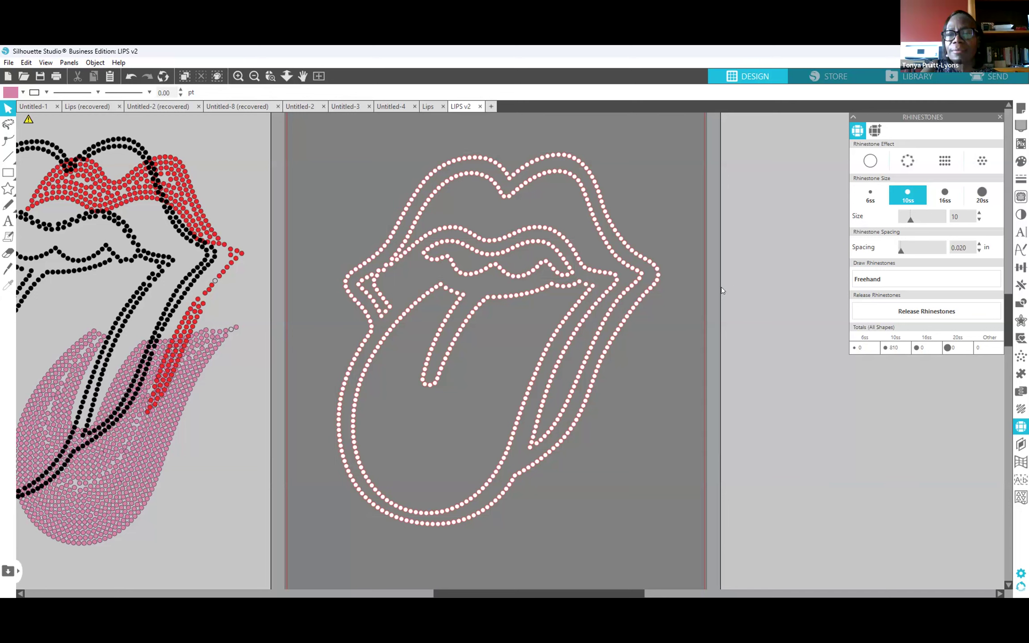
pyautogui.click(510, 250)
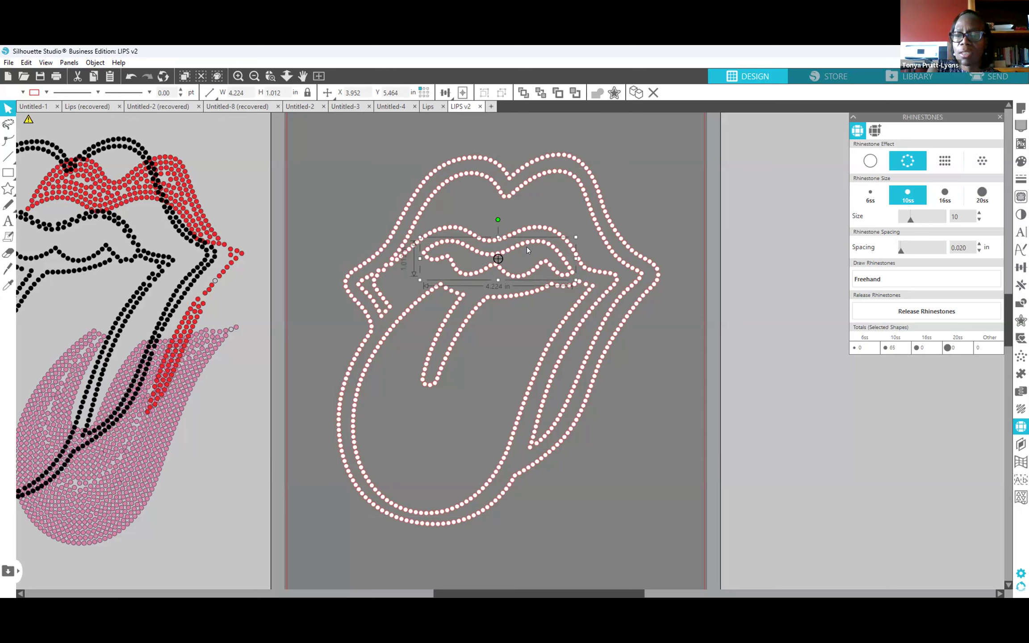
pyautogui.press('Delete')
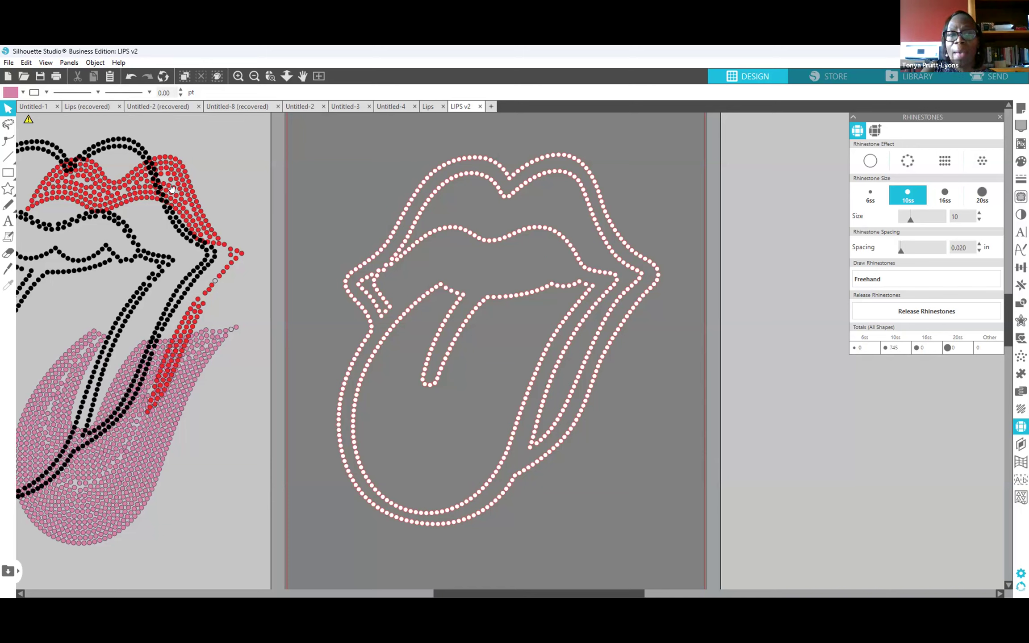
# Try positioning the red lip stones inside the white outline, and move them back off the page.
pyautogui.moveTo(321, 172); pyautogui.dragTo(560, 207)
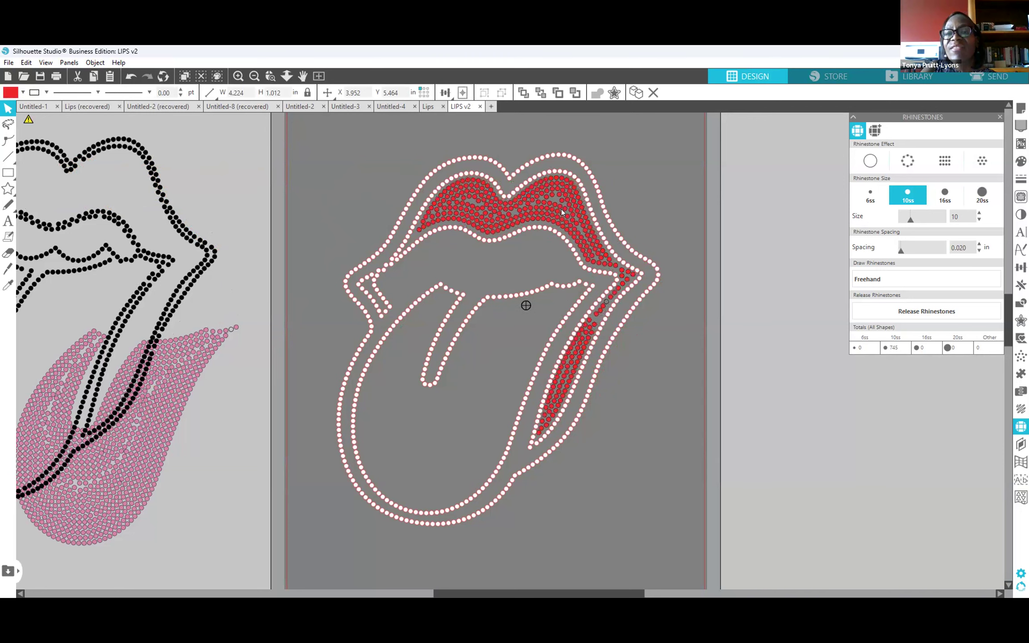
pyautogui.click(340, 165)
pyautogui.click(514, 215)
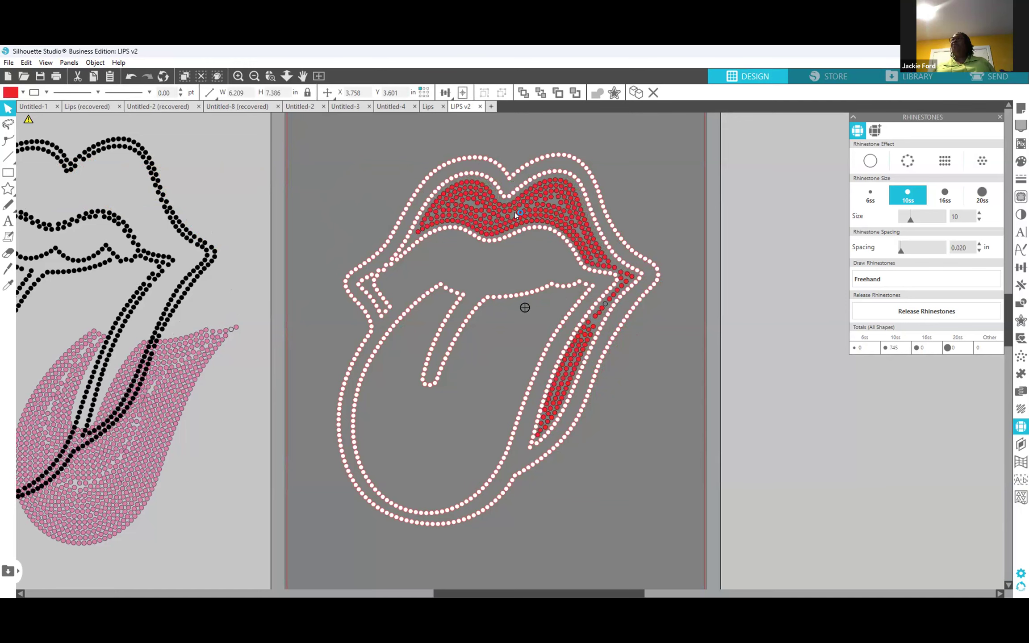
pyautogui.moveTo(514, 215); pyautogui.dragTo(21, 235)
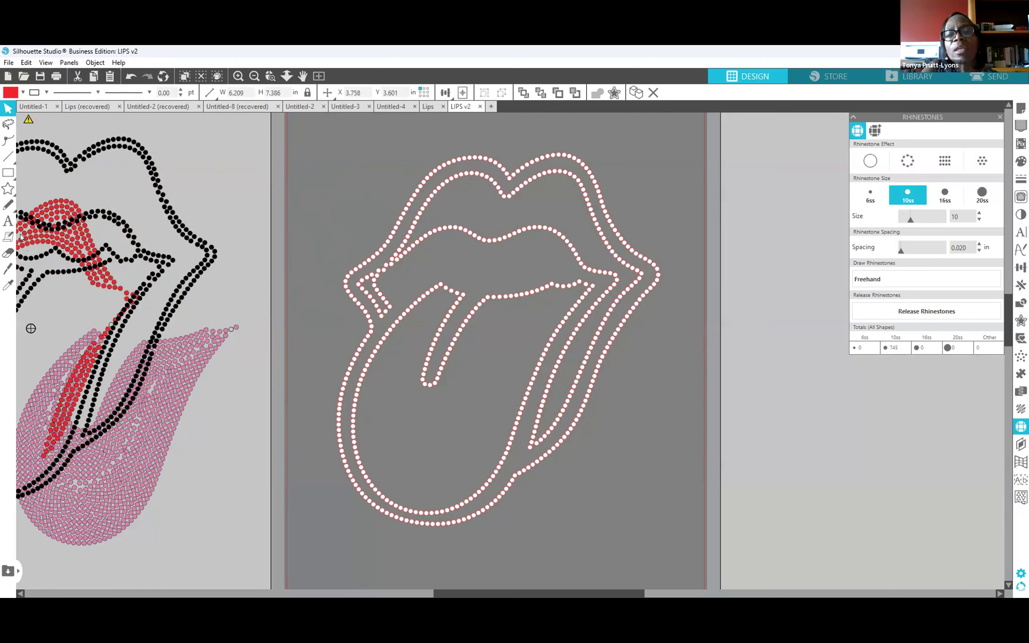
# Select all remaining pieces of the white outline and make them a compound path.
pyautogui.moveTo(308, 127); pyautogui.dragTo(681, 548)
pyautogui.click(297, 165)
pyautogui.moveTo(296, 122); pyautogui.dragTo(519, 508)
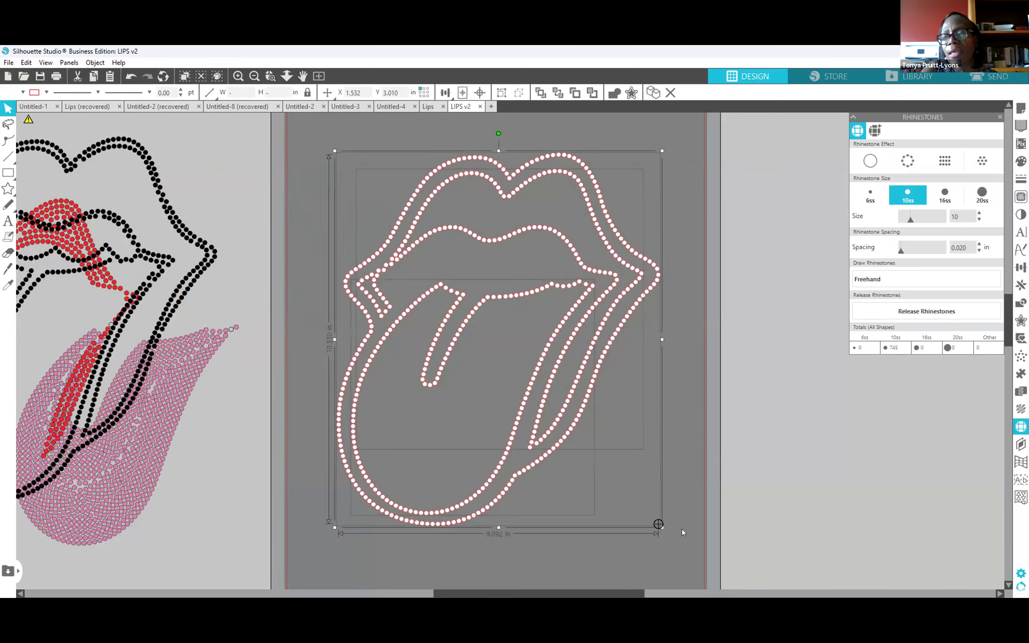
pyautogui.rightClick(537, 405)
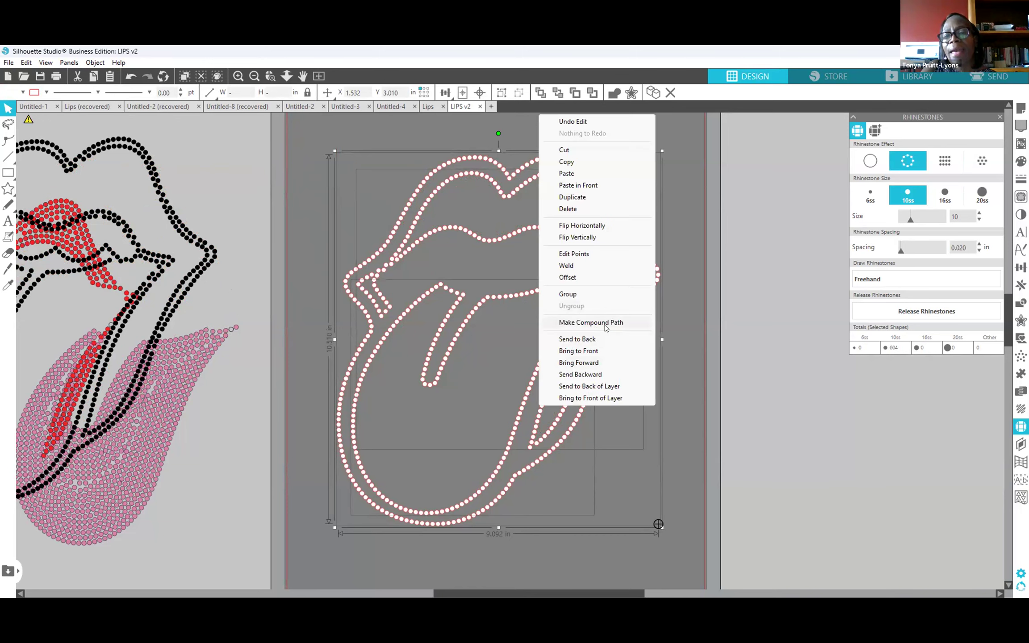
pyautogui.click(605, 327)
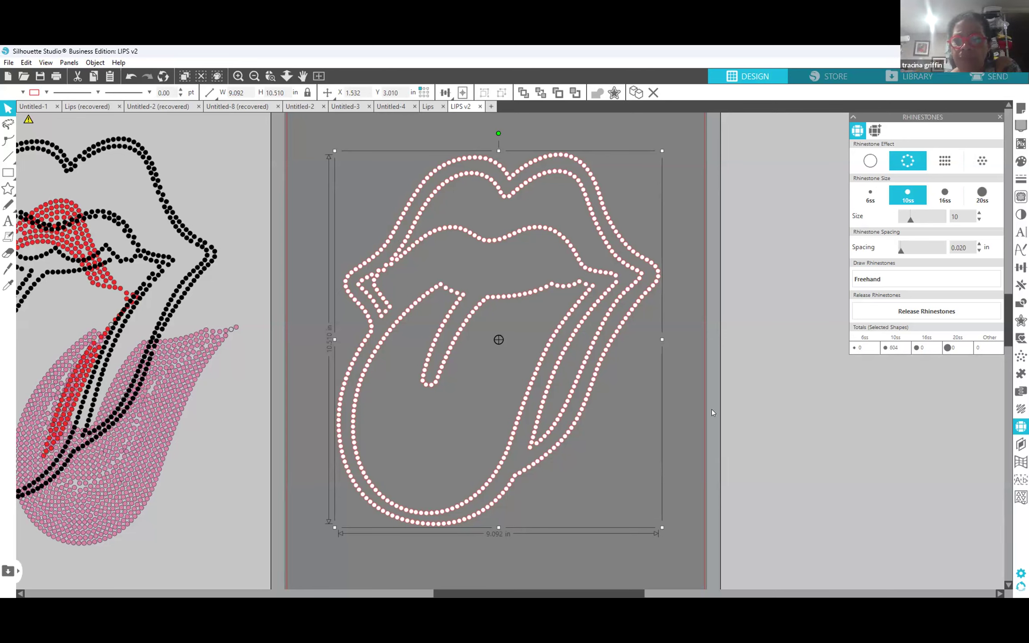
pyautogui.click(682, 376)
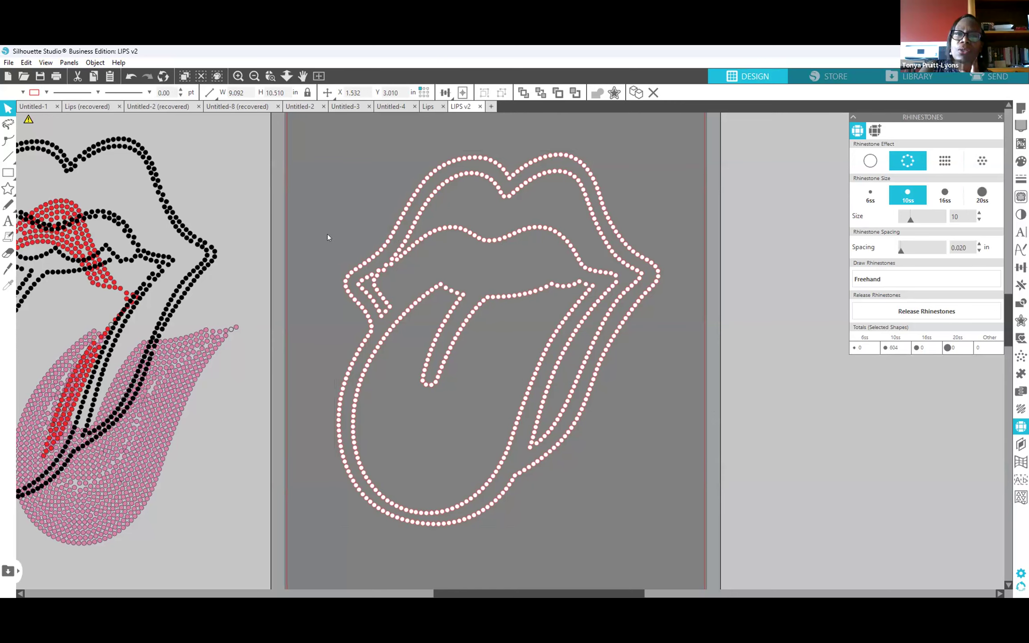
# Move the black outline and lettering, the red lip stones and the pink tongue stones into place over the white outline.
pyautogui.moveTo(146, 173); pyautogui.dragTo(583, 197)
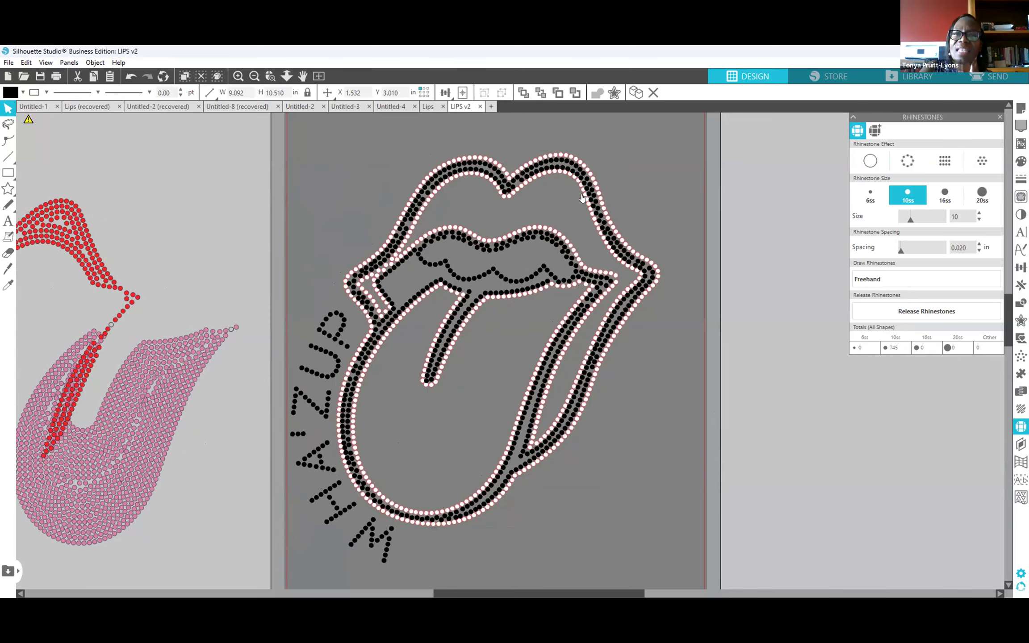
pyautogui.moveTo(76, 218); pyautogui.dragTo(564, 197)
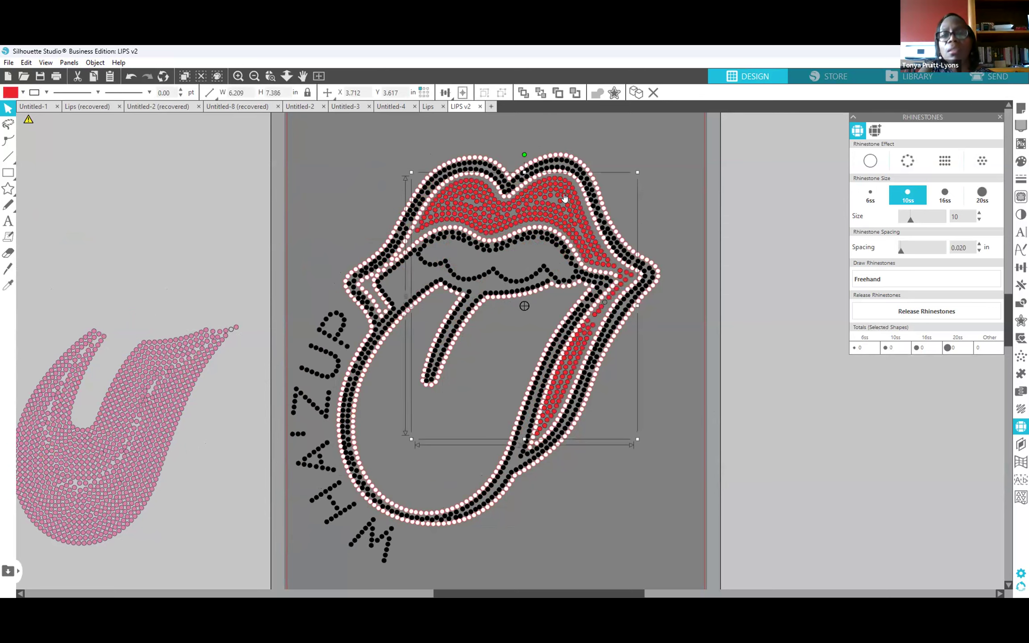
pyautogui.moveTo(118, 422); pyautogui.dragTo(467, 382)
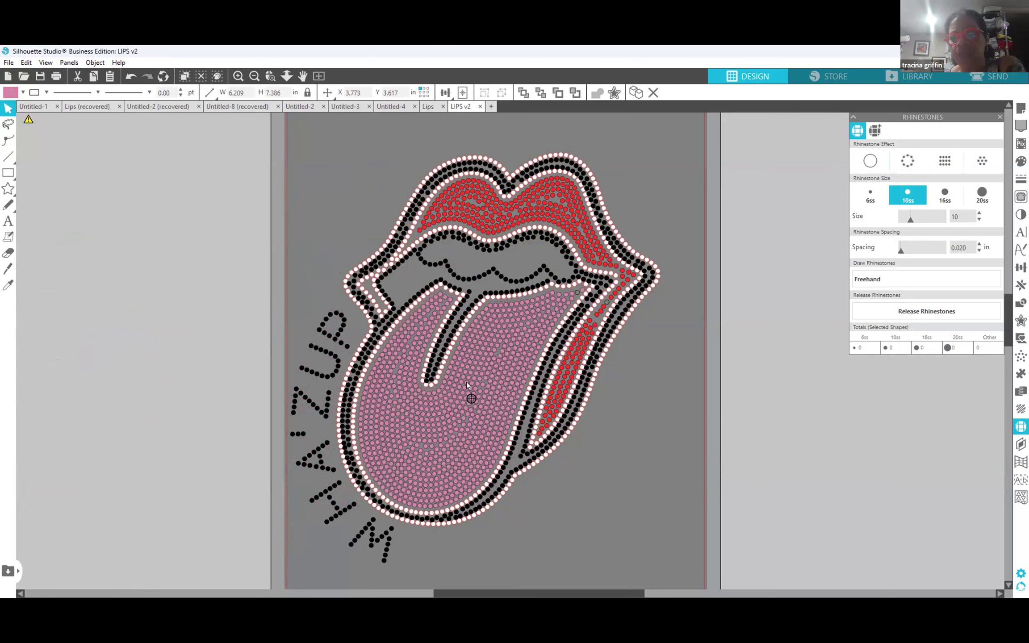
pyautogui.click(384, 548)
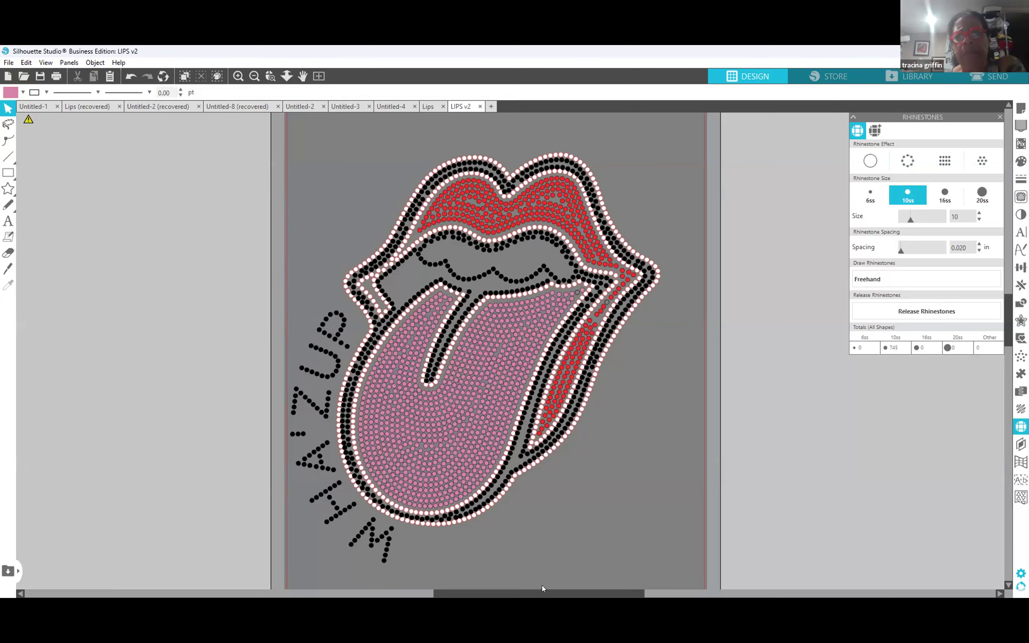
# Move the white teeth stones from beside the page into the mouth between the black outlines.
pyautogui.moveTo(545, 589); pyautogui.dragTo(697, 564)
pyautogui.moveTo(828, 191)
pyautogui.mouseDown()
pyautogui.moveTo(425, 291)
pyautogui.moveTo(492, 294)
pyautogui.mouseUp()
pyautogui.click(663, 589)
pyautogui.moveTo(663, 589); pyautogui.dragTo(549, 569)
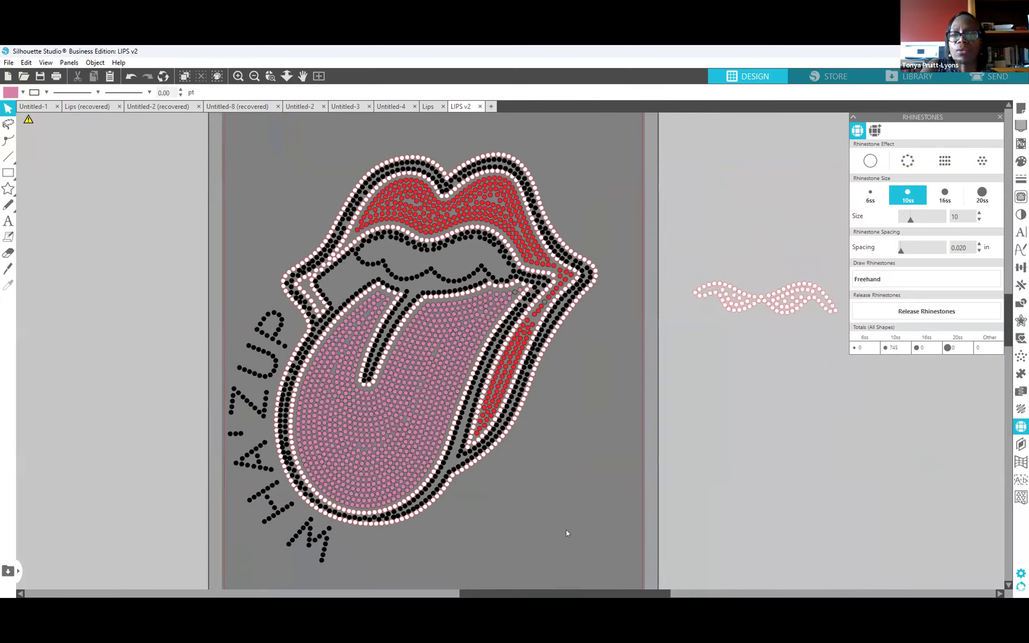
pyautogui.moveTo(795, 305); pyautogui.dragTo(464, 262)
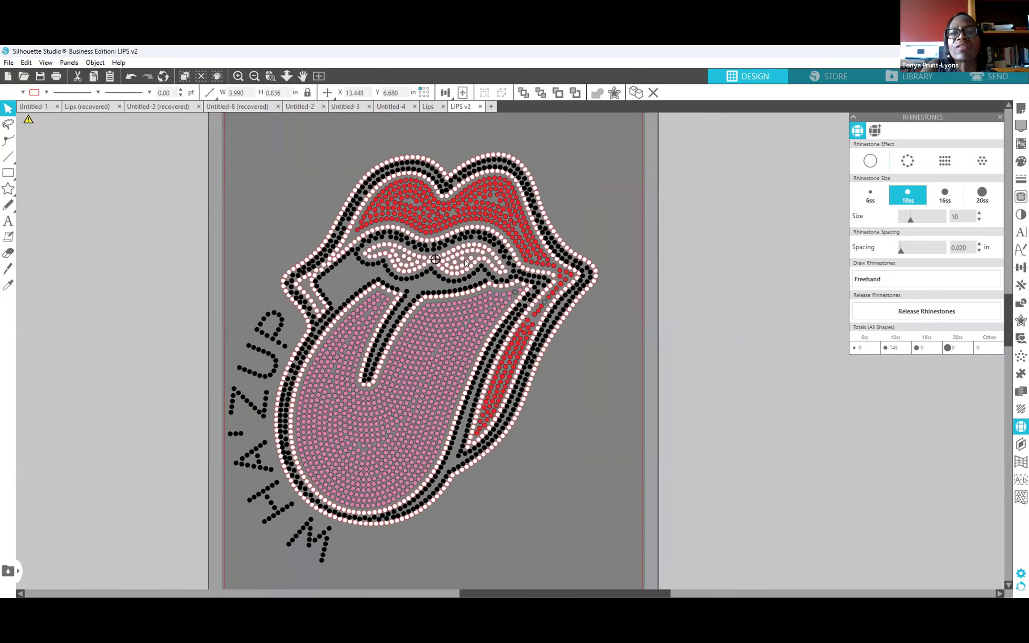
pyautogui.click(722, 396)
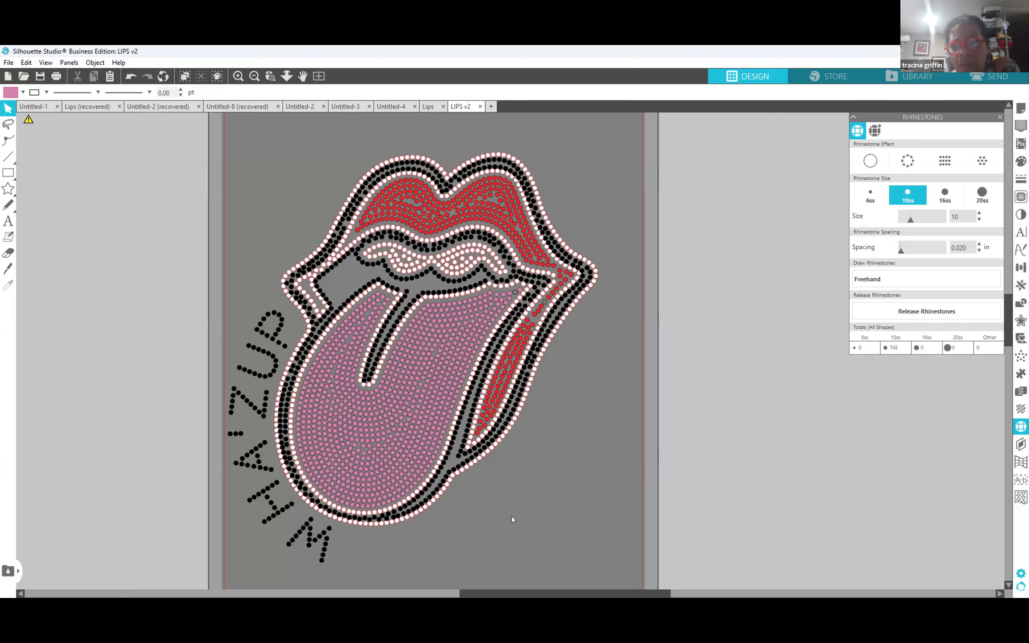
# Nudge the white rhinestone outline slightly down and left to align it with the black stones.
pyautogui.click(504, 154)
pyautogui.press('Down')
pyautogui.press('Left')
pyautogui.press('Left')
pyautogui.press('Down')
pyautogui.press('Down')
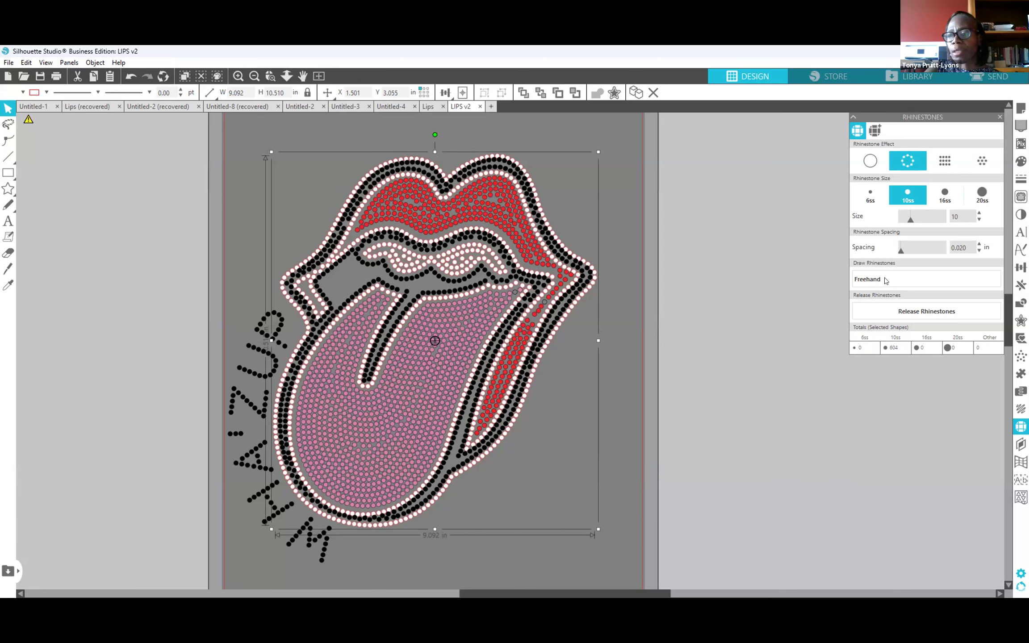
# Undo the separation of the white outline's stones and its last downward nudge.
pyautogui.click(1022, 409)
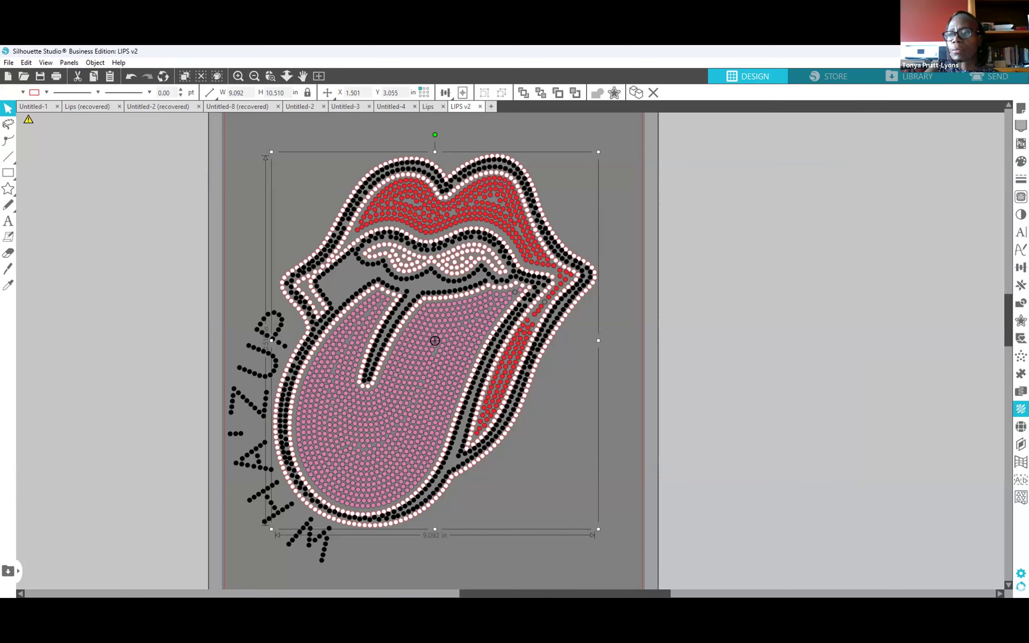
pyautogui.click(1022, 427)
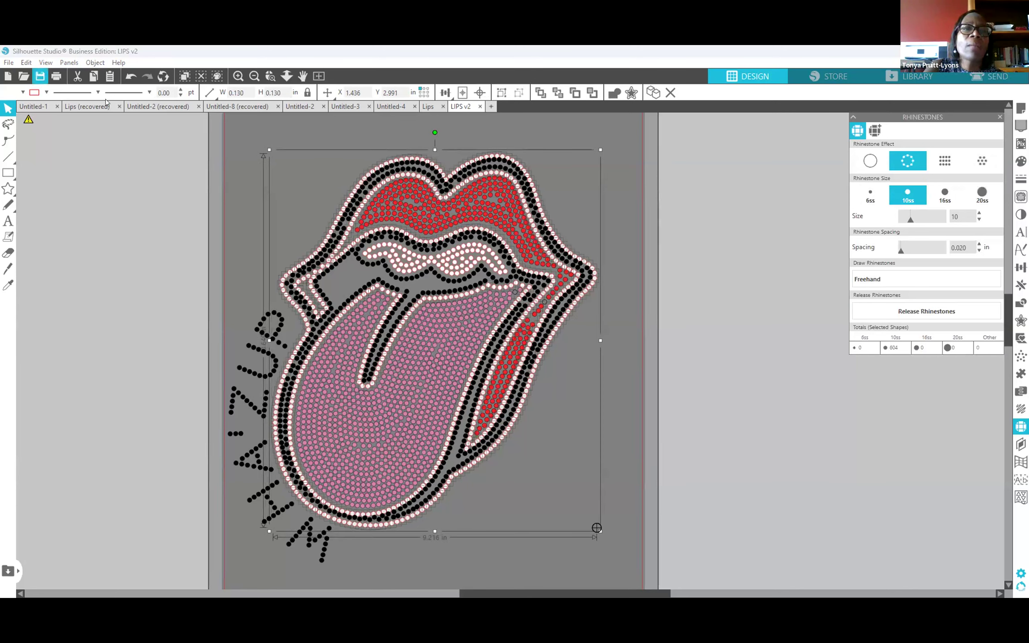
pyautogui.click(129, 76)
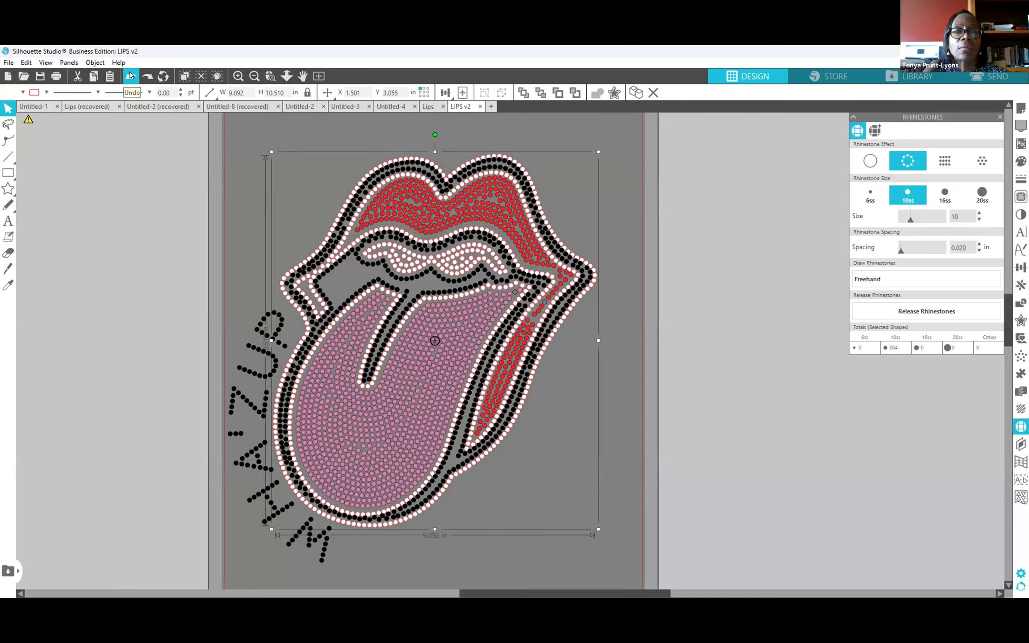
pyautogui.click(129, 75)
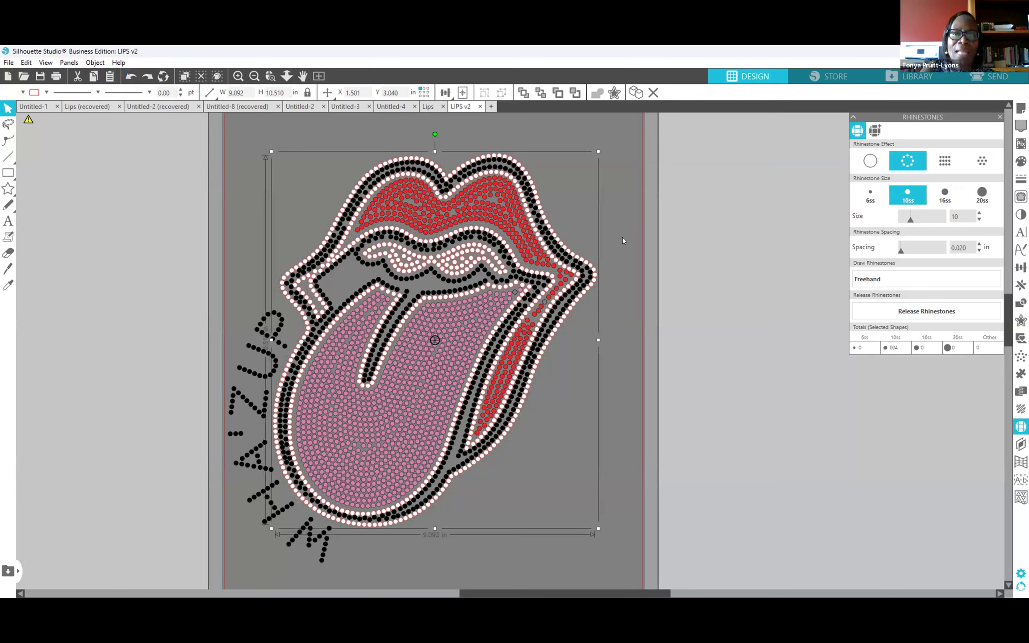
# Group the white outline with the white teeth stones.
pyautogui.keyDown('shift'); pyautogui.click(443, 263); pyautogui.keyUp('shift')
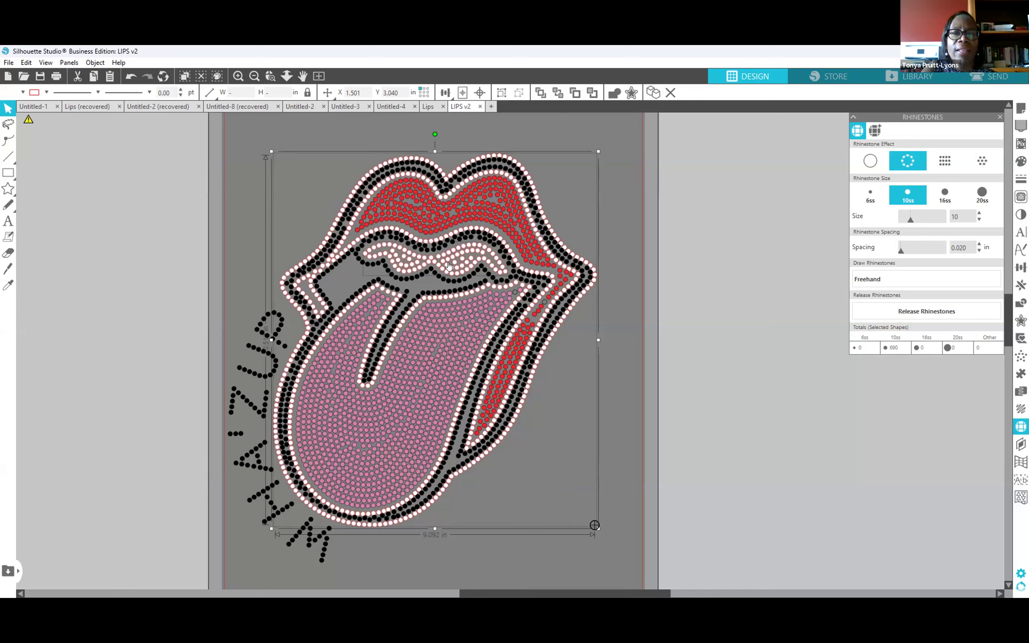
pyautogui.rightClick(449, 265)
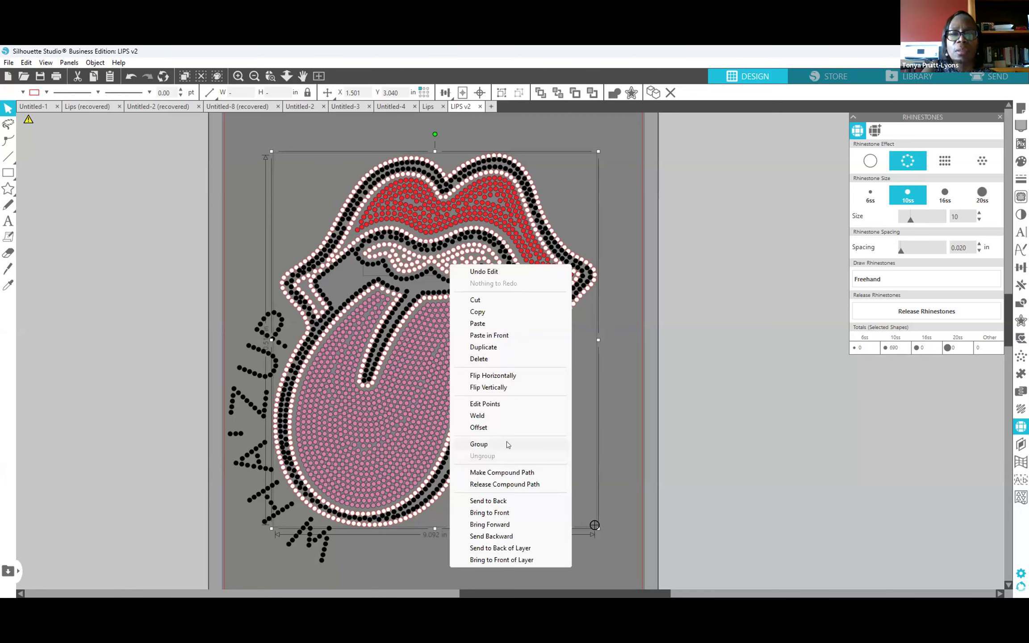
pyautogui.click(507, 443)
pyautogui.click(287, 76)
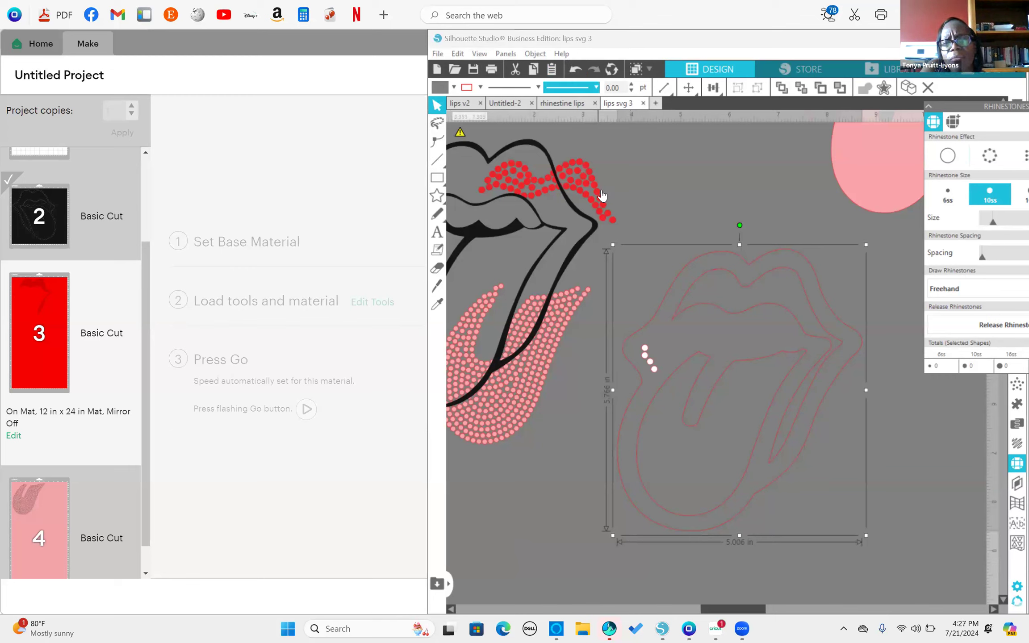
# Undo the recent edits to the white rhinestone outline and the last move of the black lips artwork in lips svg 3.
pyautogui.click(575, 71)
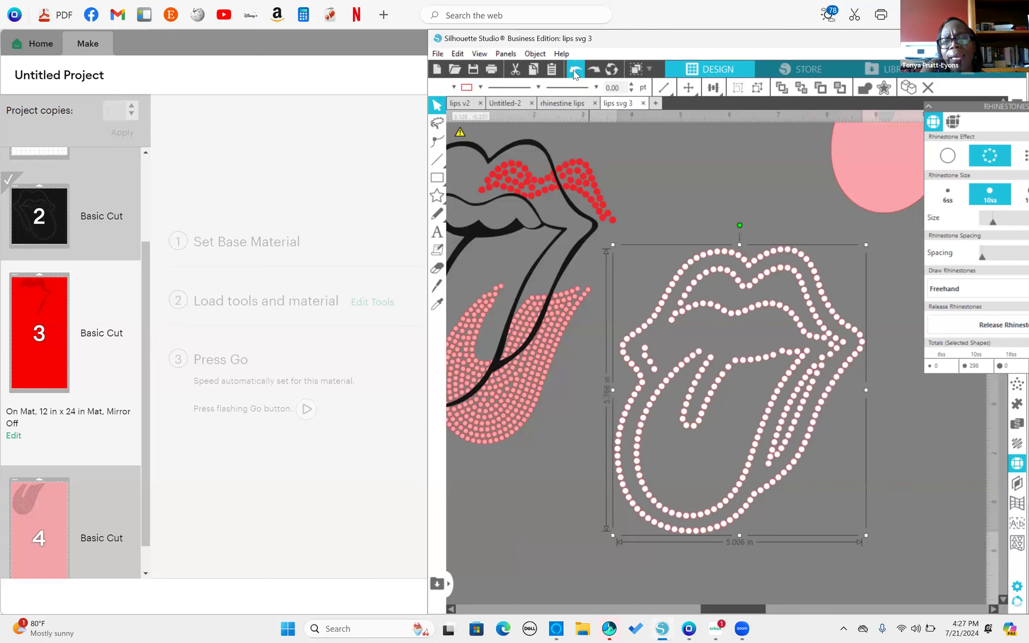
pyautogui.click(575, 71)
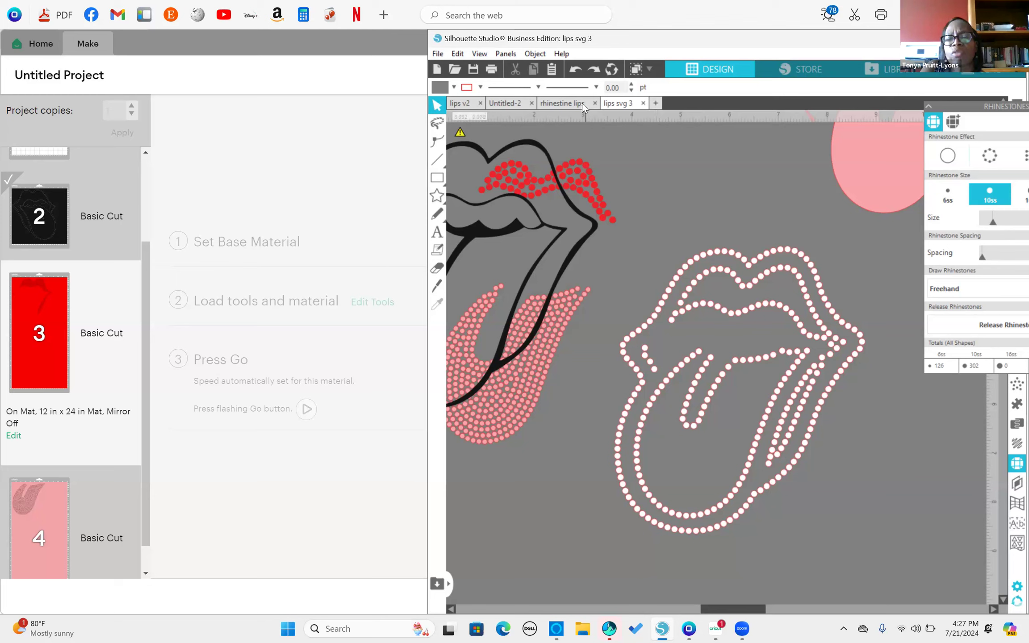
pyautogui.click(593, 72)
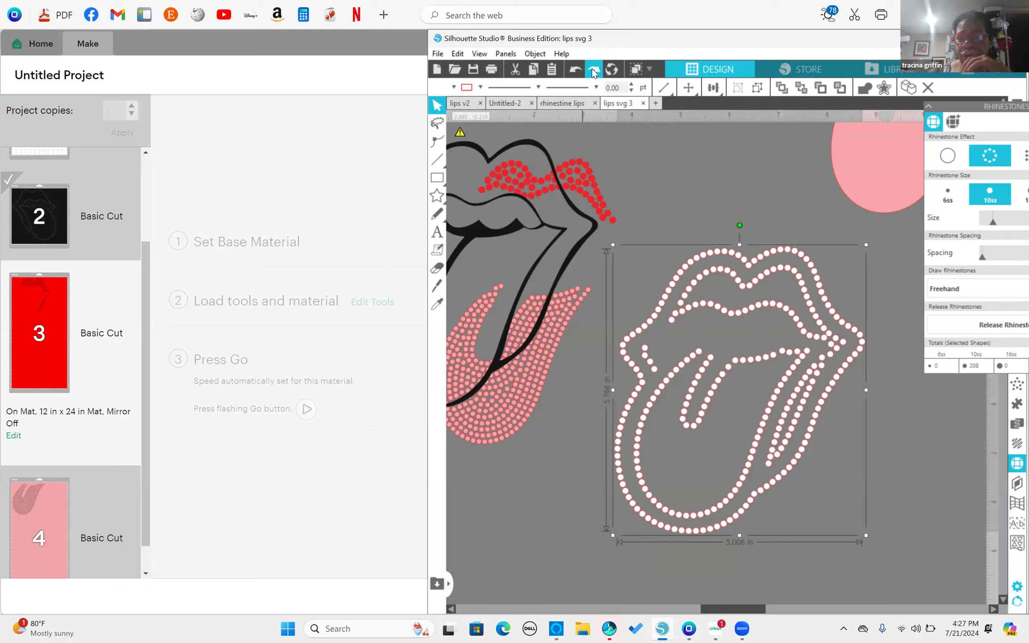
pyautogui.click(593, 72)
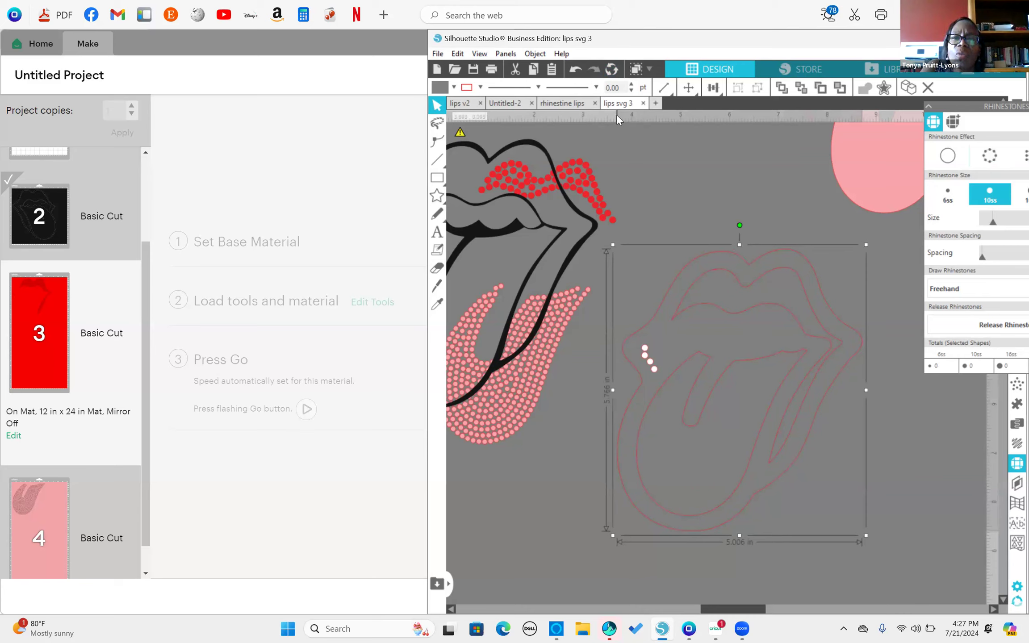
pyautogui.click(575, 70)
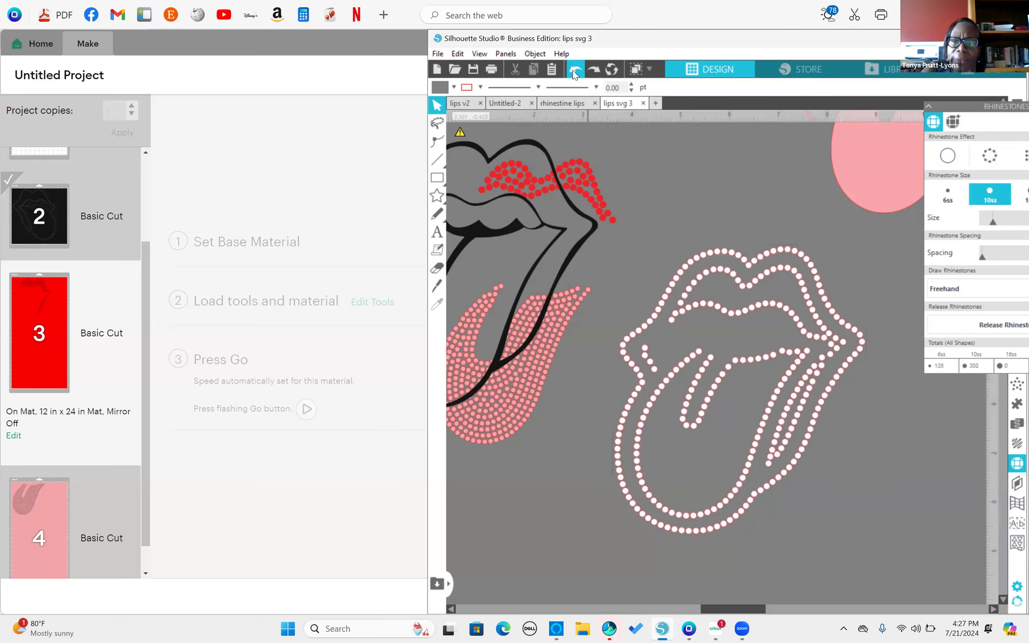
pyautogui.click(574, 71)
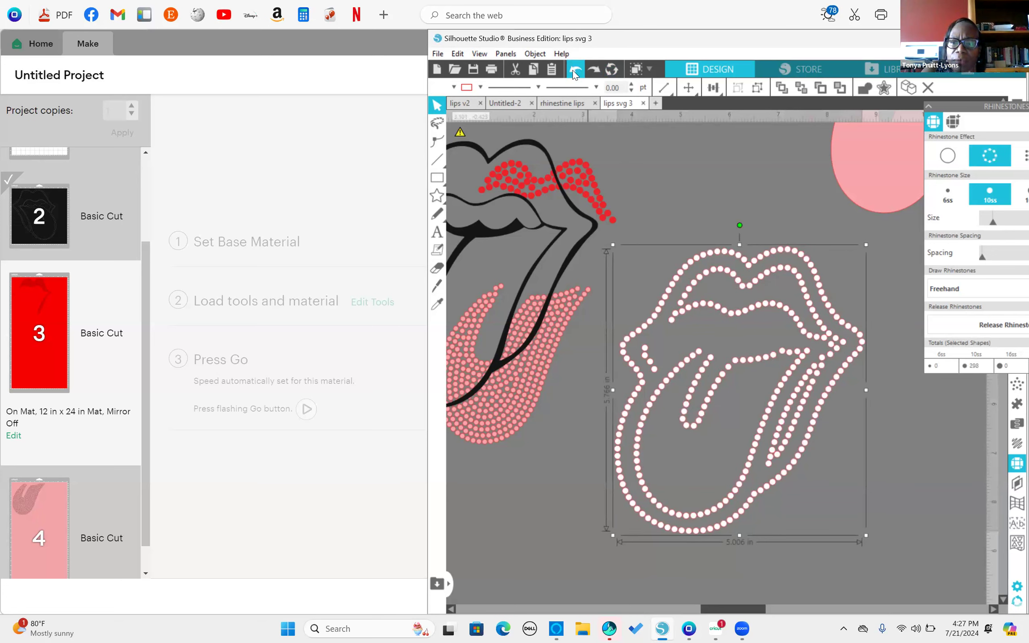
pyautogui.click(574, 72)
pyautogui.click(575, 70)
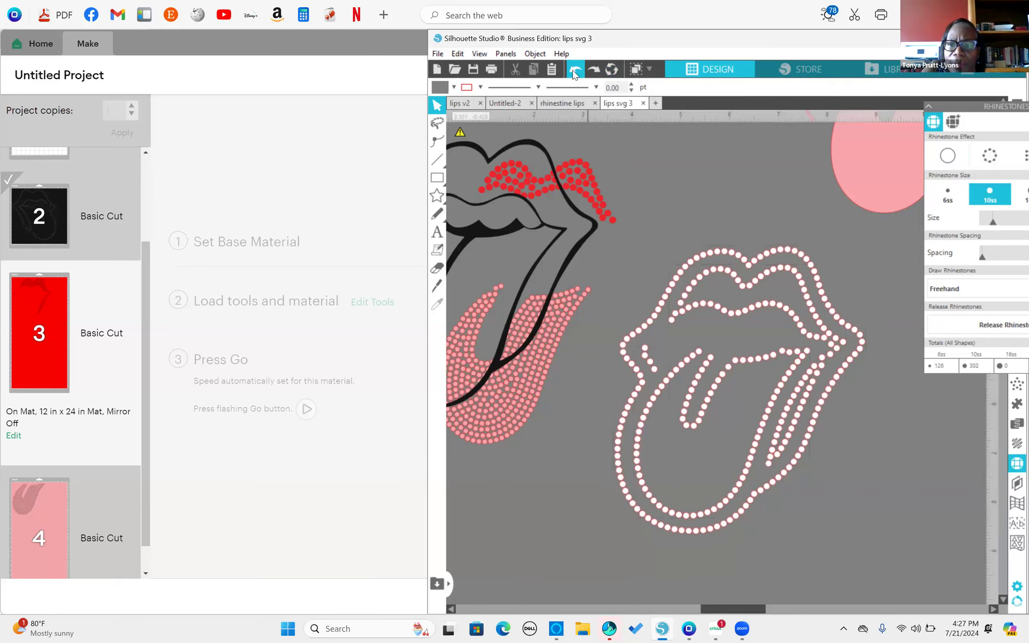
pyautogui.click(575, 72)
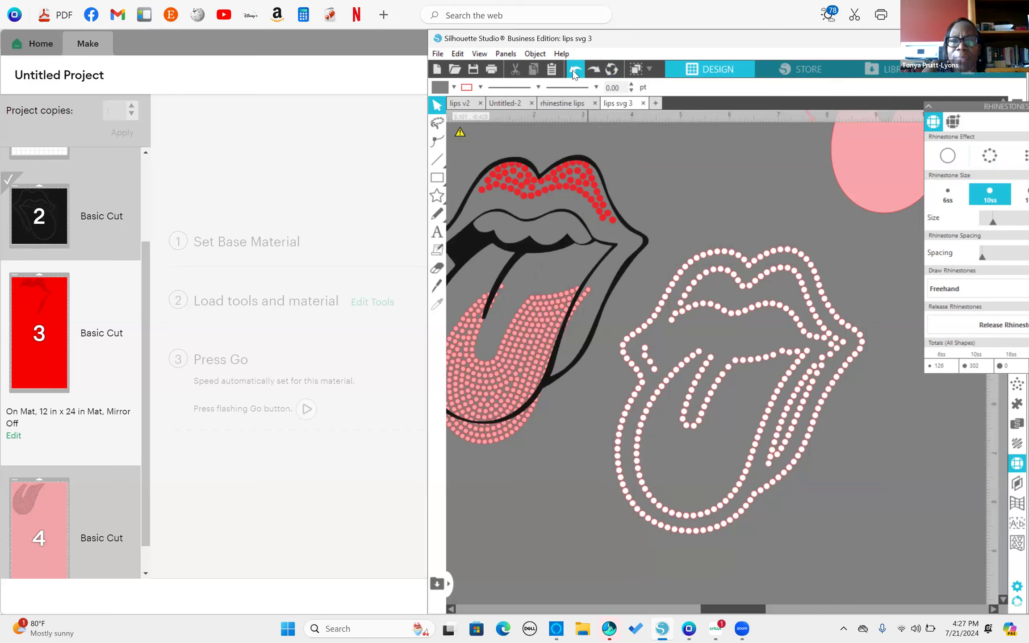
# Move the black lips artwork up and left, then reposition the red lip stones and pink tongue stones over it.
pyautogui.click(601, 187)
pyautogui.moveTo(601, 187); pyautogui.dragTo(541, 156)
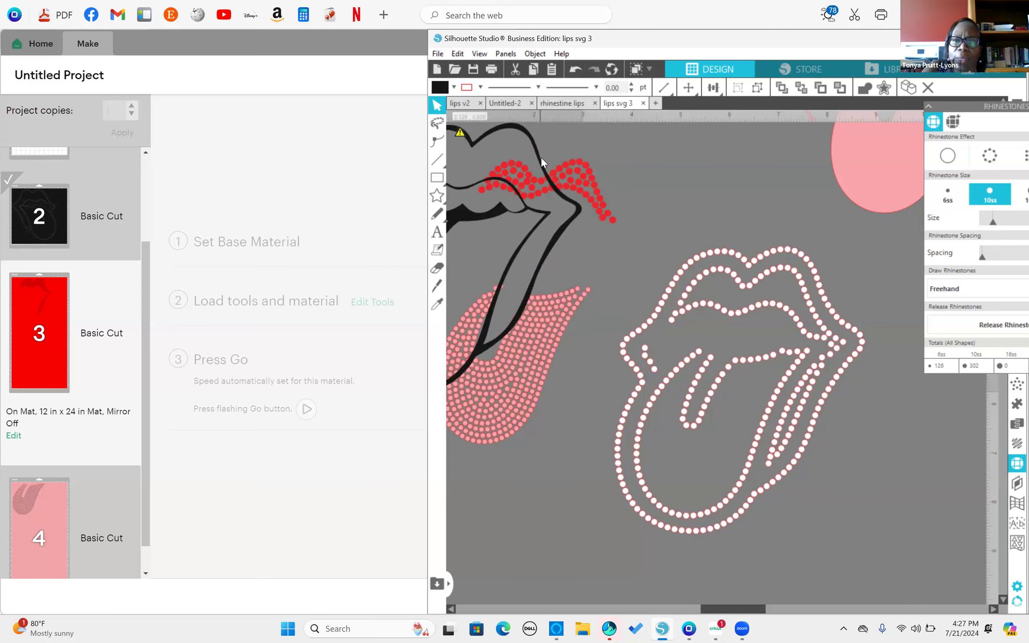
pyautogui.click(602, 175)
pyautogui.moveTo(591, 188); pyautogui.dragTo(514, 167)
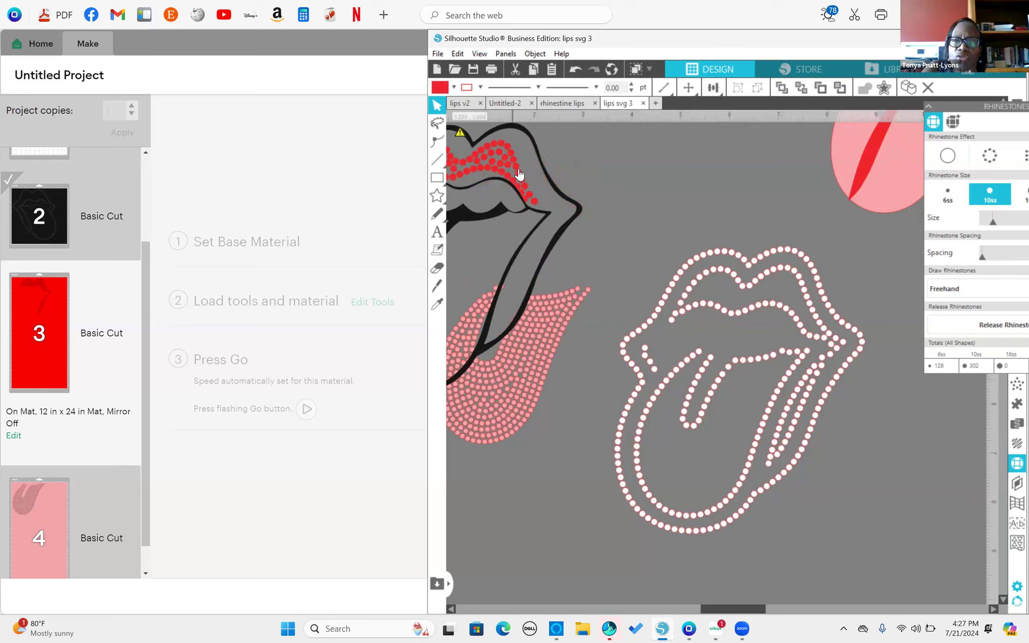
pyautogui.moveTo(504, 291); pyautogui.dragTo(469, 260)
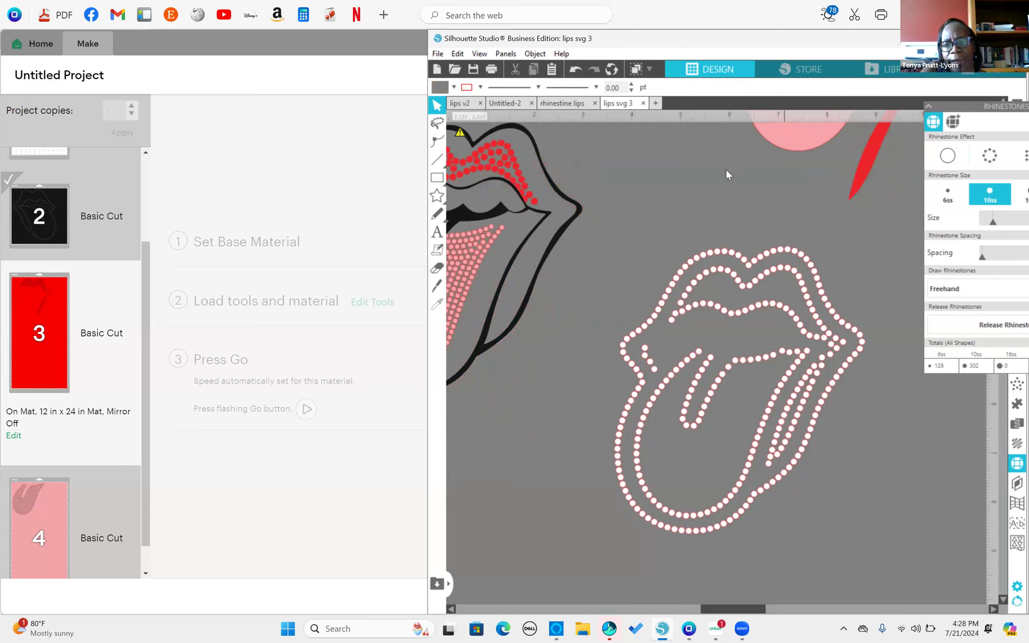
# Move the red pieces down so the lip stones cross the tongue, and ungroup the black lips artwork.
pyautogui.moveTo(494, 165); pyautogui.dragTo(527, 280)
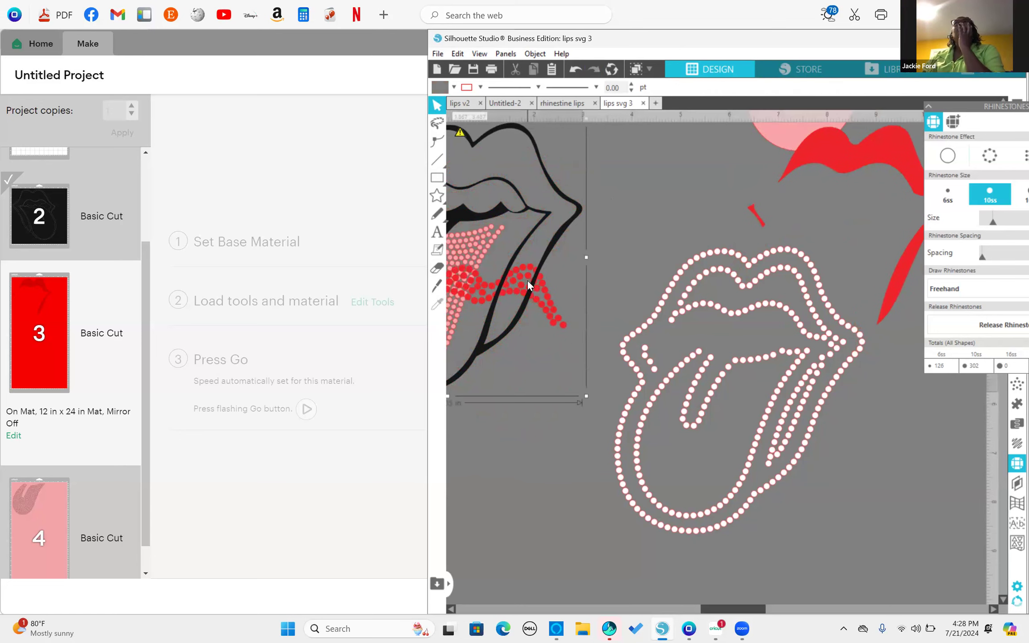
pyautogui.rightClick(528, 279)
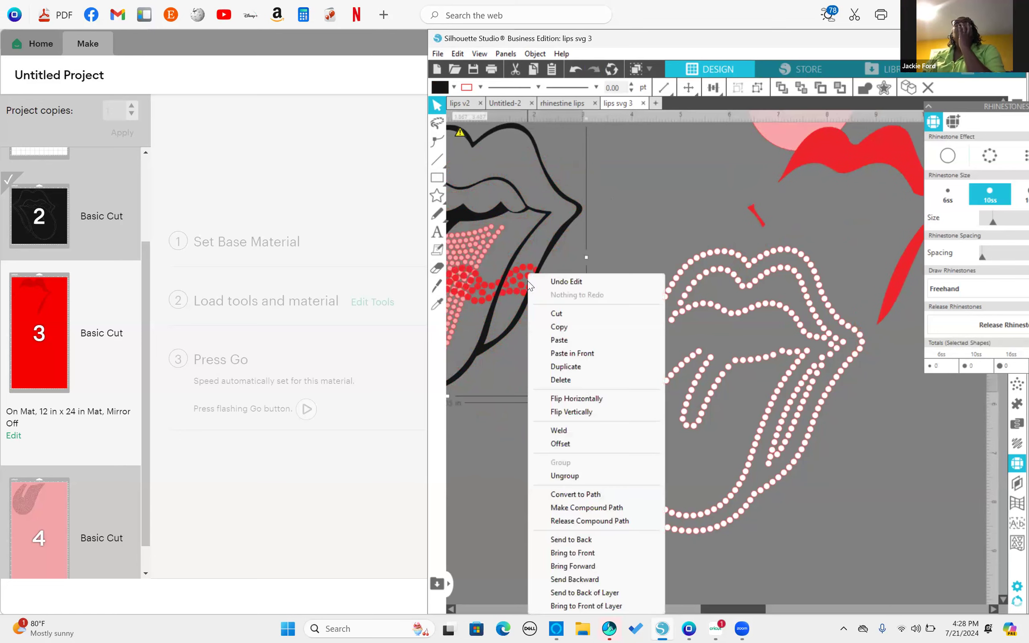
pyautogui.click(565, 476)
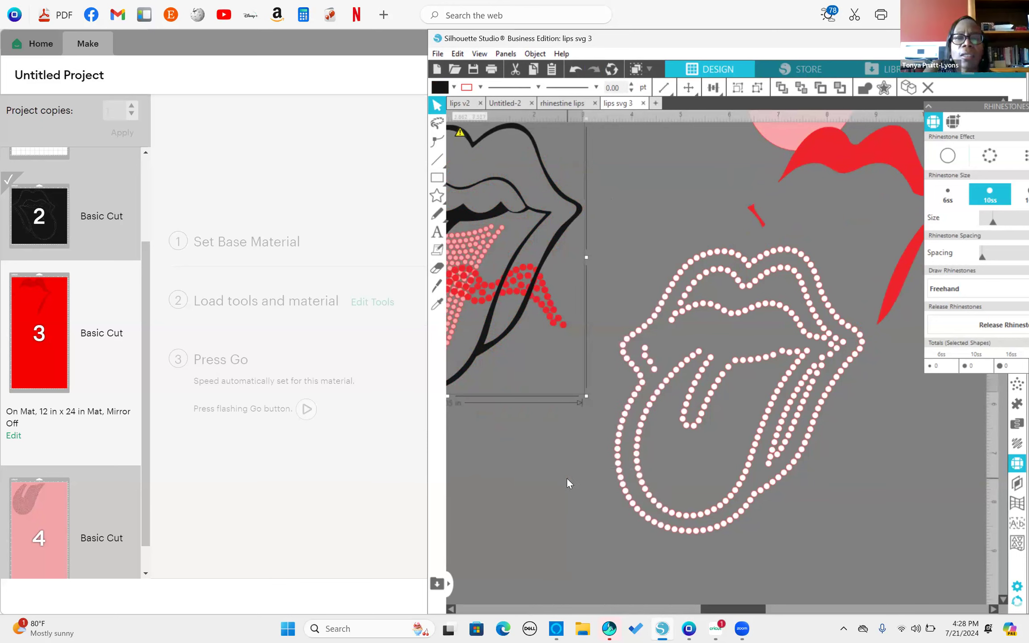
pyautogui.click(514, 505)
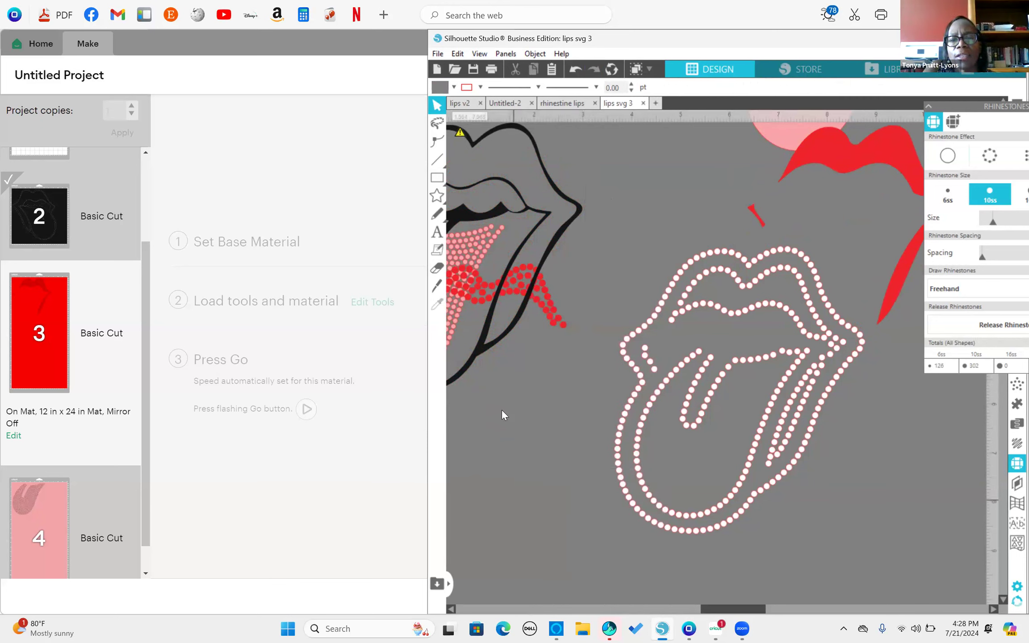
# Release the red pieces' compound path and move the small red sliver onto the larger solid red shapes.
pyautogui.moveTo(521, 283)
pyautogui.mouseDown()
pyautogui.moveTo(518, 372)
pyautogui.moveTo(516, 276)
pyautogui.mouseUp()
pyautogui.click(517, 281)
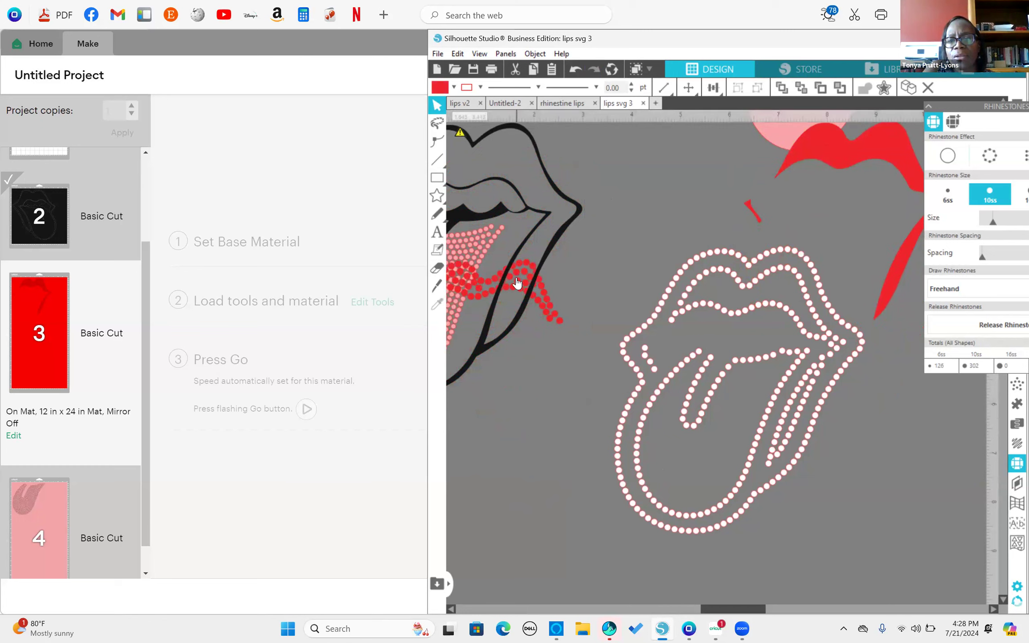
pyautogui.rightClick(517, 283)
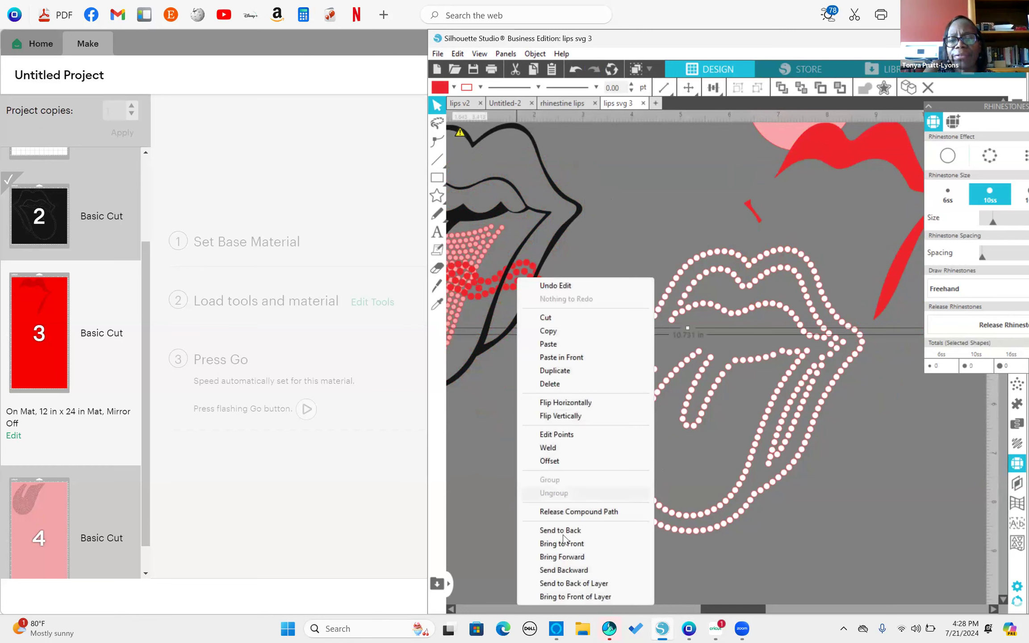
pyautogui.click(565, 512)
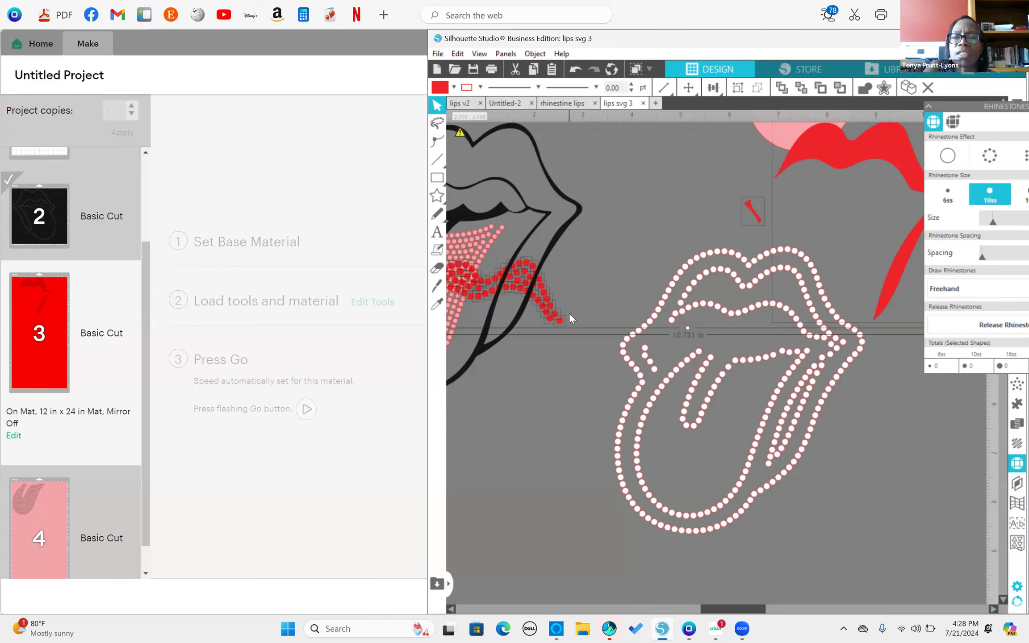
pyautogui.click(627, 256)
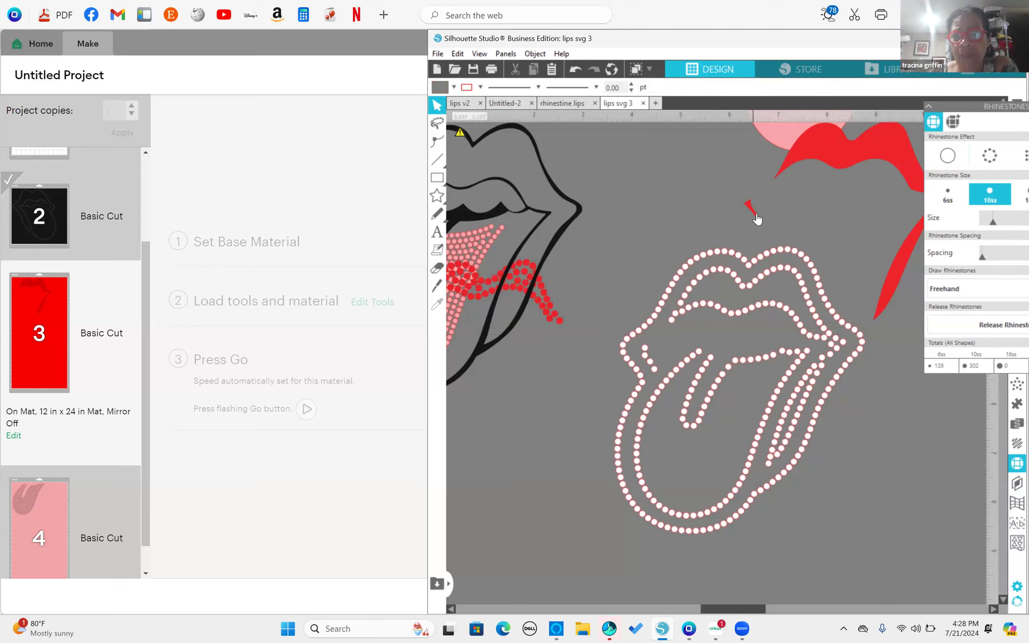
pyautogui.moveTo(754, 211); pyautogui.dragTo(855, 239)
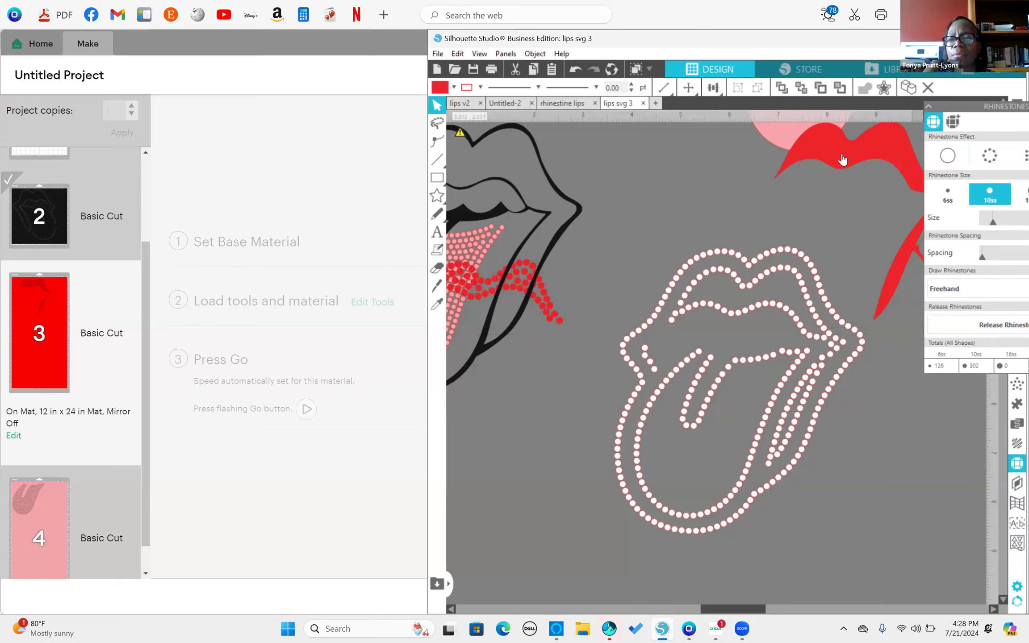
# Move the solid red upper lip shape down and right, away from the pink circle and the white rhinestone outline.
pyautogui.click(633, 202)
pyautogui.moveTo(779, 174); pyautogui.dragTo(846, 212)
pyautogui.click(678, 182)
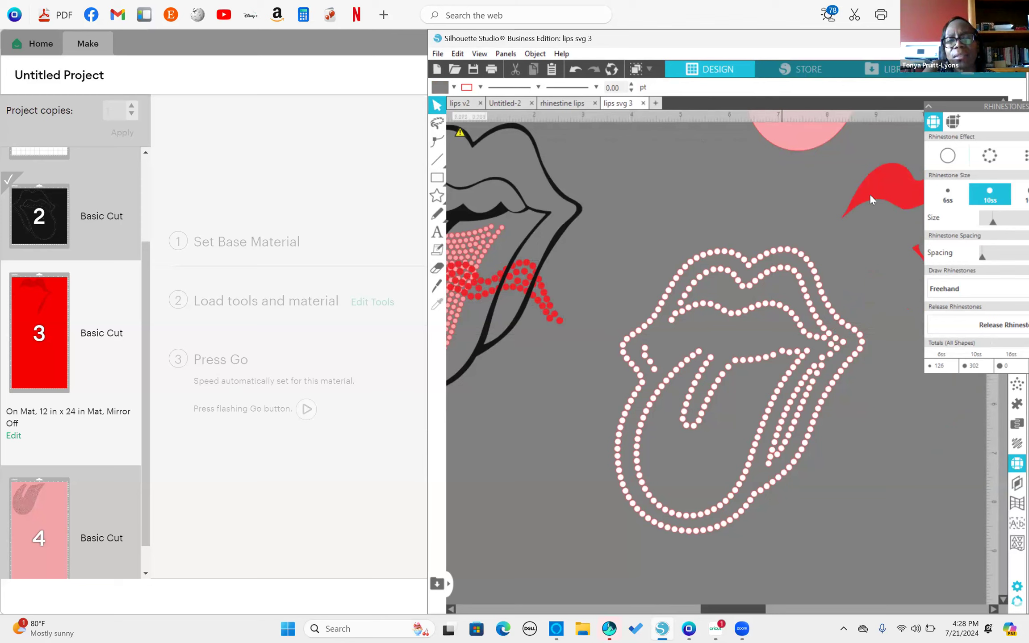
pyautogui.hotkey('ctrl', 'z')
# Move the black lips artwork and the pink tongue stones up and left, off the page.
pyautogui.moveTo(568, 209); pyautogui.dragTo(447, 212)
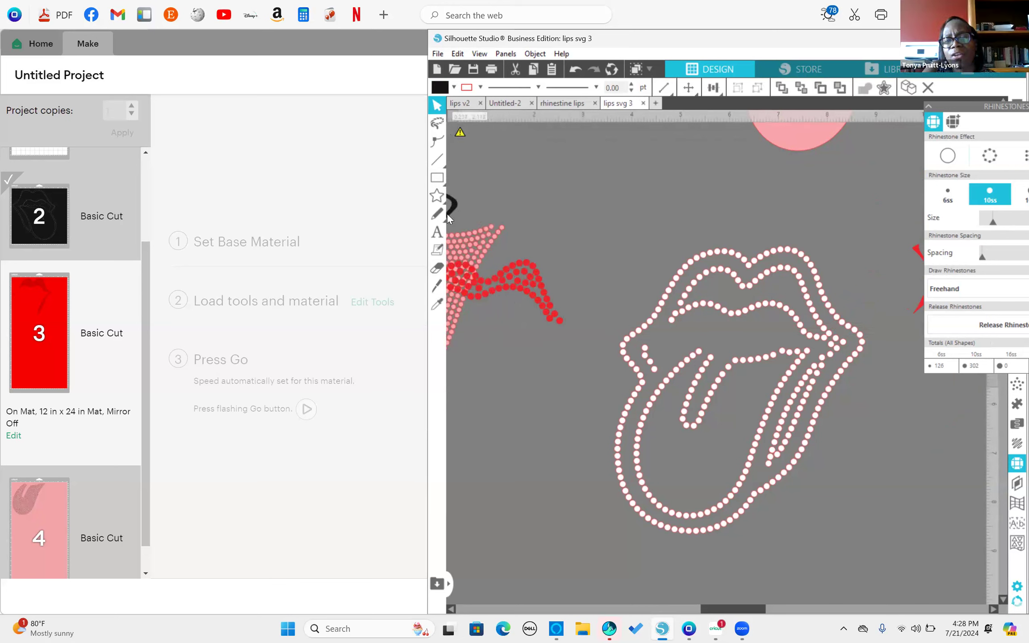
pyautogui.moveTo(460, 167); pyautogui.dragTo(459, 102)
pyautogui.click(487, 322)
pyautogui.moveTo(476, 338); pyautogui.dragTo(498, 111)
pyautogui.click(517, 465)
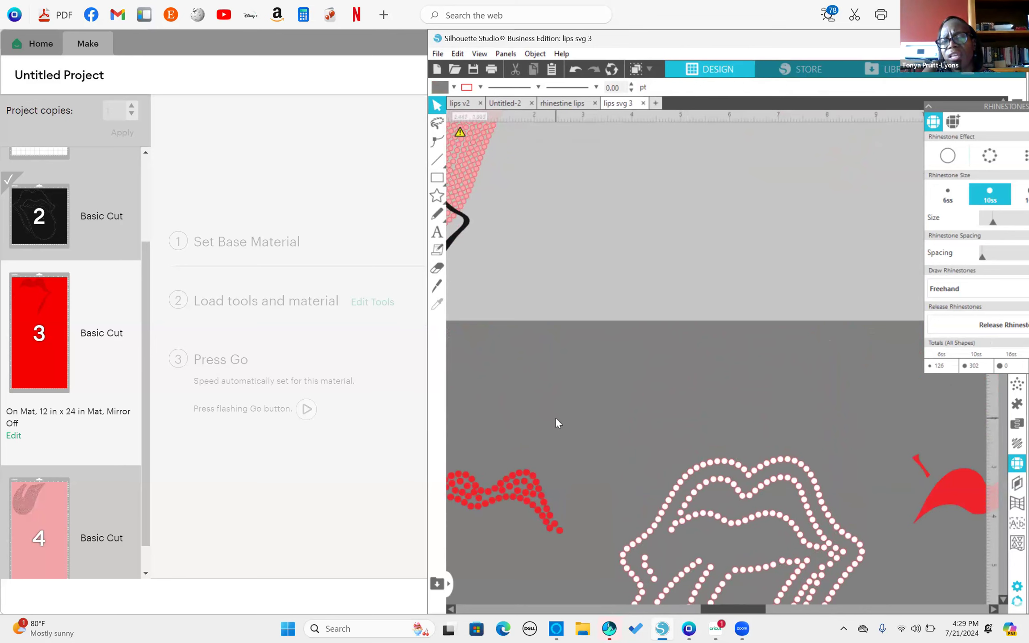
# Move the solid red lip shapes and the white rhinestone lip fill off the page, above its upper-right corner.
pyautogui.moveTo(735, 609); pyautogui.dragTo(779, 589)
pyautogui.moveTo(804, 487); pyautogui.dragTo(846, 112)
pyautogui.moveTo(715, 469); pyautogui.dragTo(816, 166)
pyautogui.click(824, 349)
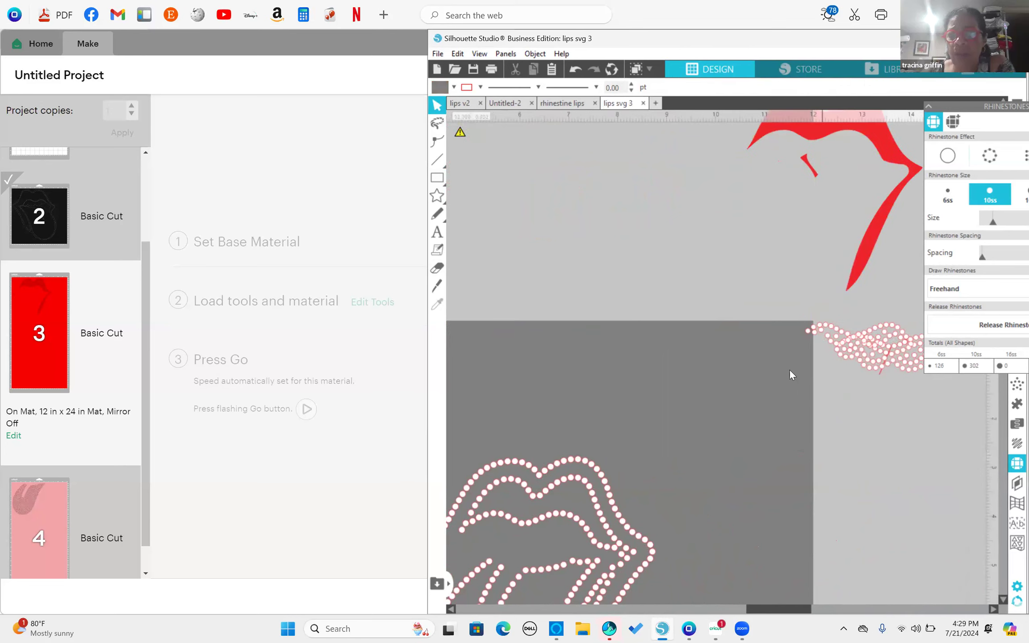
pyautogui.moveTo(865, 344); pyautogui.dragTo(849, 130)
pyautogui.moveTo(855, 192); pyautogui.dragTo(849, 134)
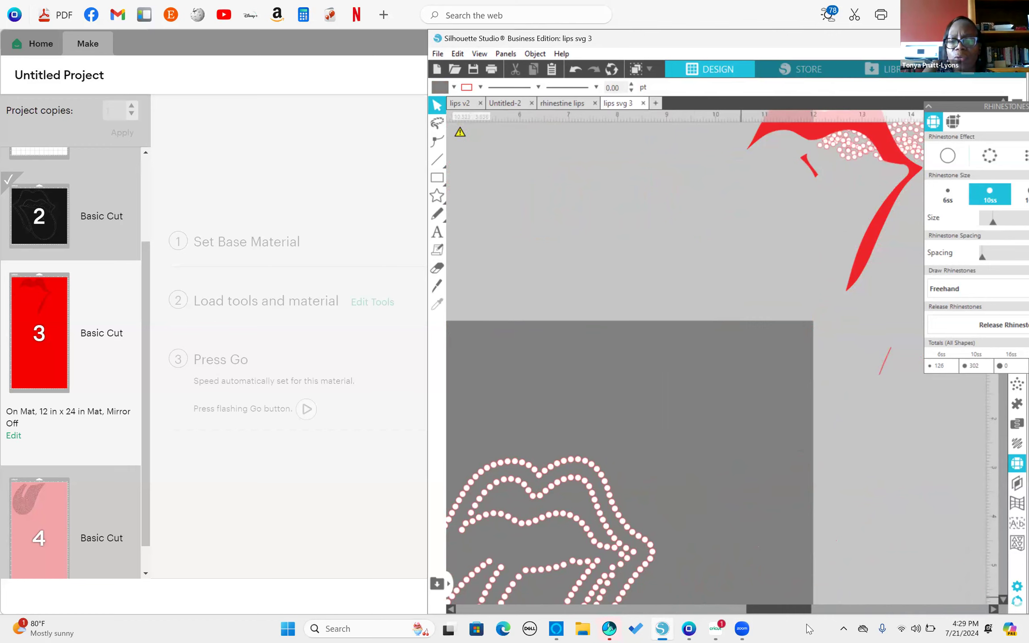
# Select the red lip stones at the page's left edge.
pyautogui.moveTo(786, 613); pyautogui.dragTo(727, 608)
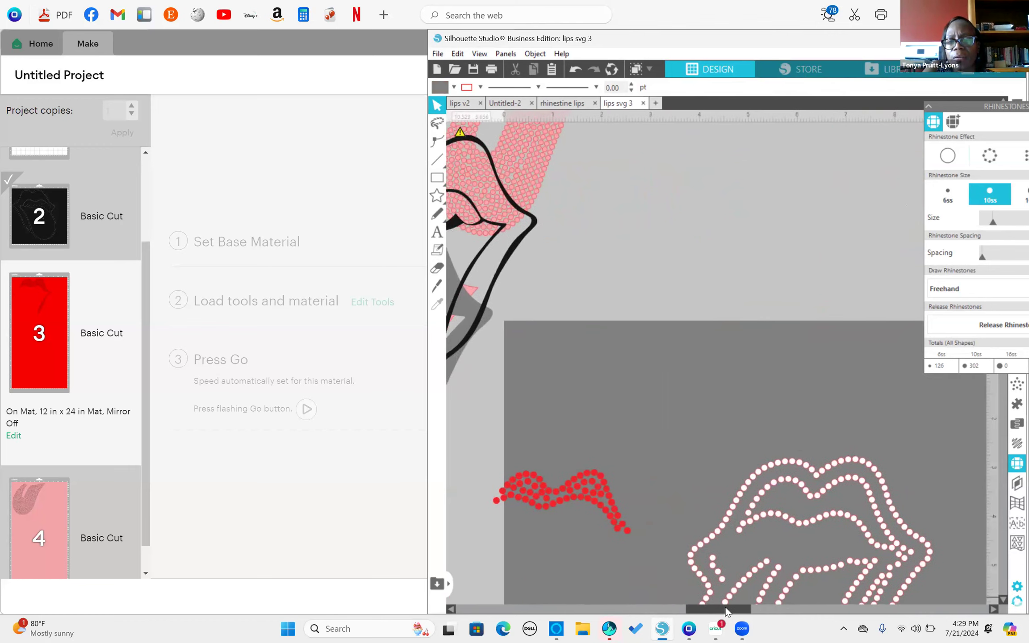
pyautogui.click(513, 480)
pyautogui.moveTo(520, 488); pyautogui.dragTo(636, 546)
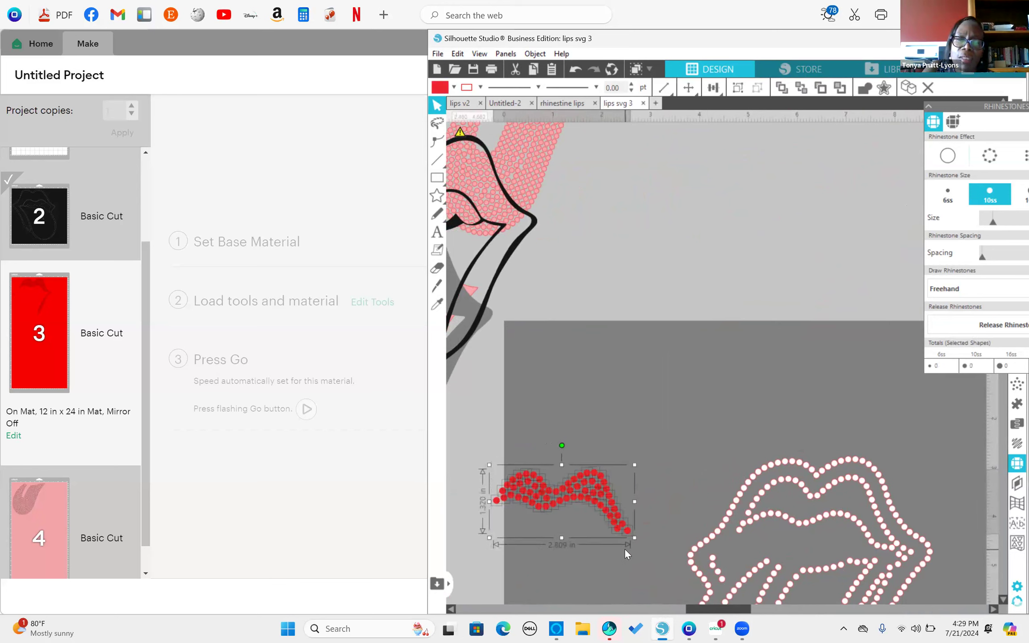
# Group the released red upper-lip rhinestones, move them beside the outline design and make the group a compound path.
pyautogui.rightClick(624, 549)
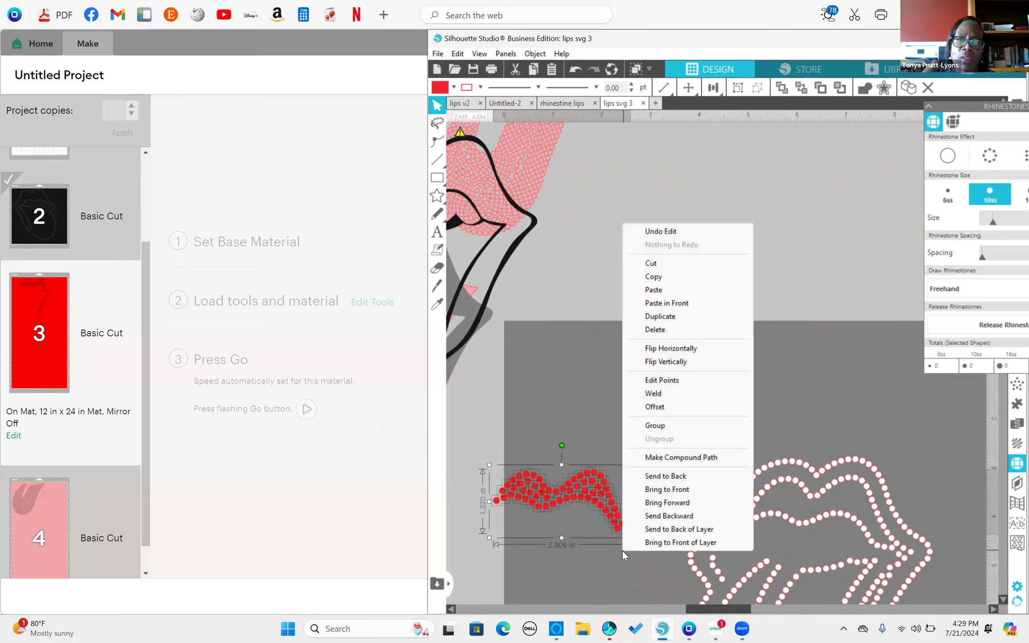
pyautogui.click(654, 435)
pyautogui.moveTo(593, 482); pyautogui.dragTo(622, 468)
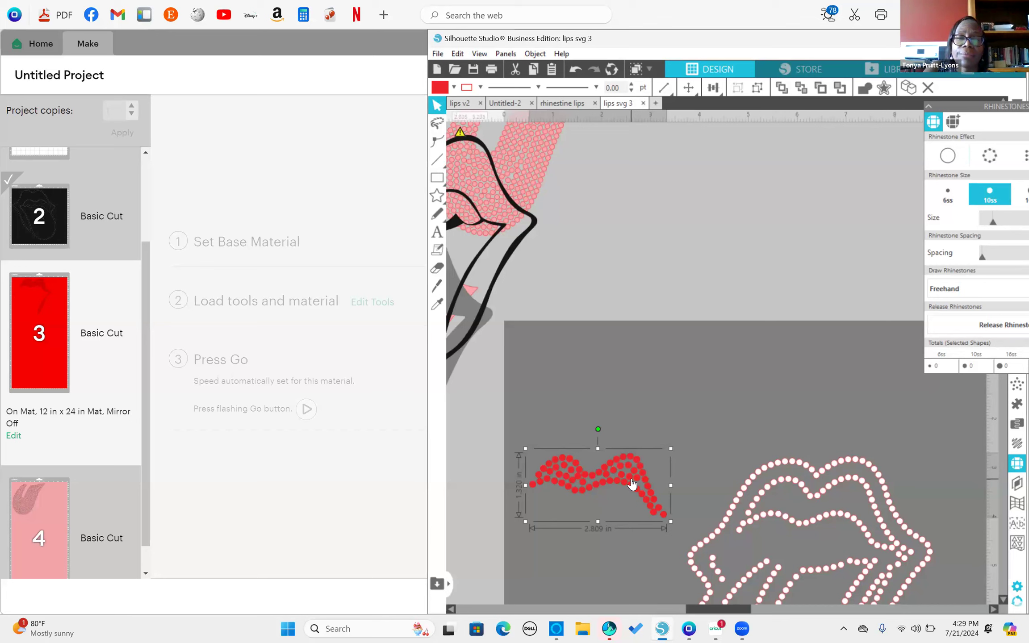
pyautogui.rightClick(628, 480)
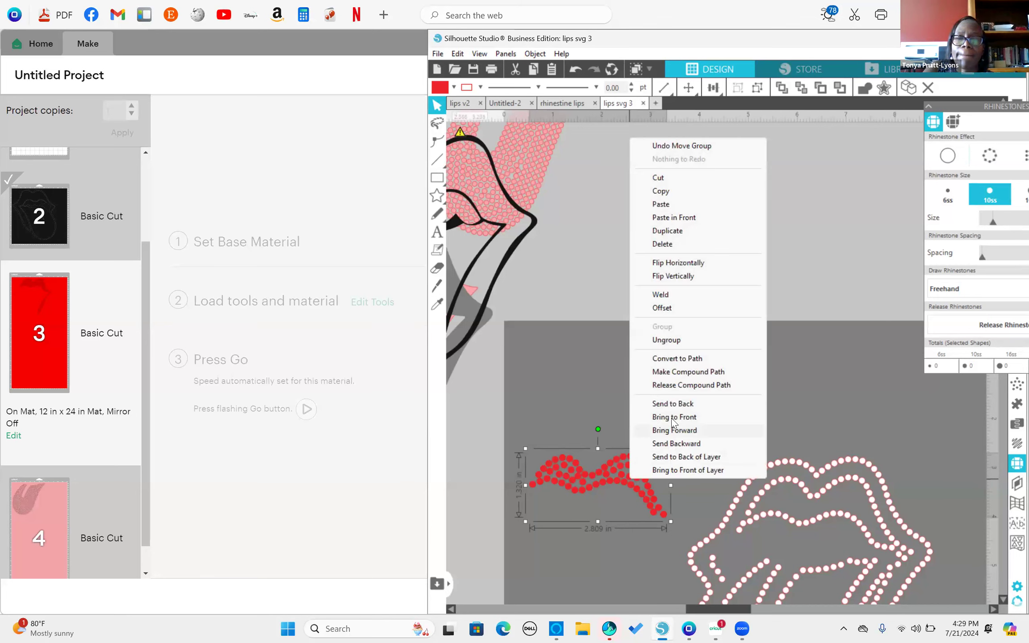
pyautogui.click(679, 373)
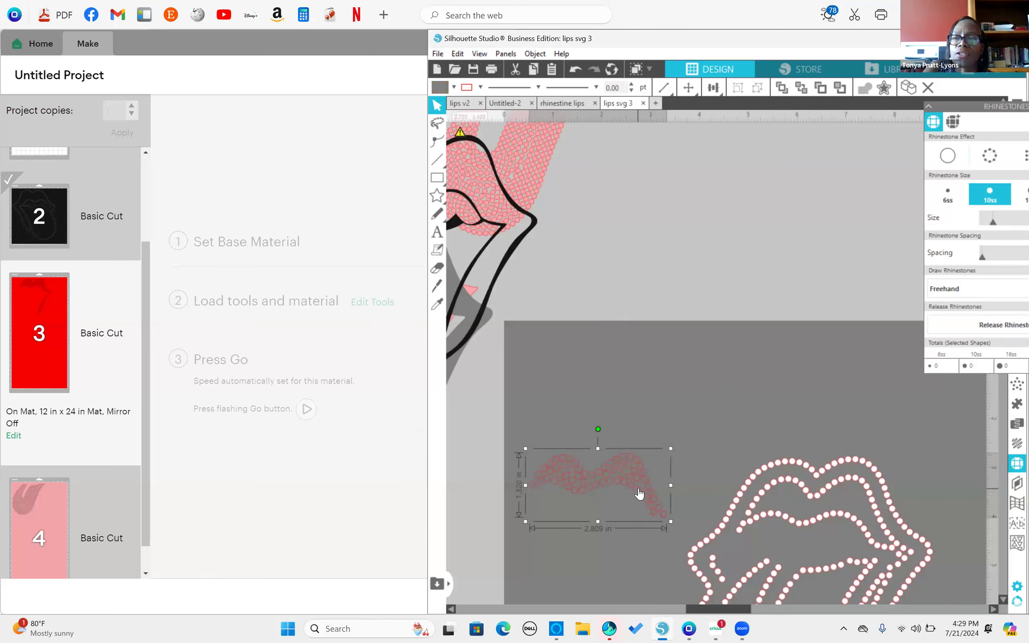
pyautogui.moveTo(638, 487); pyautogui.dragTo(640, 486)
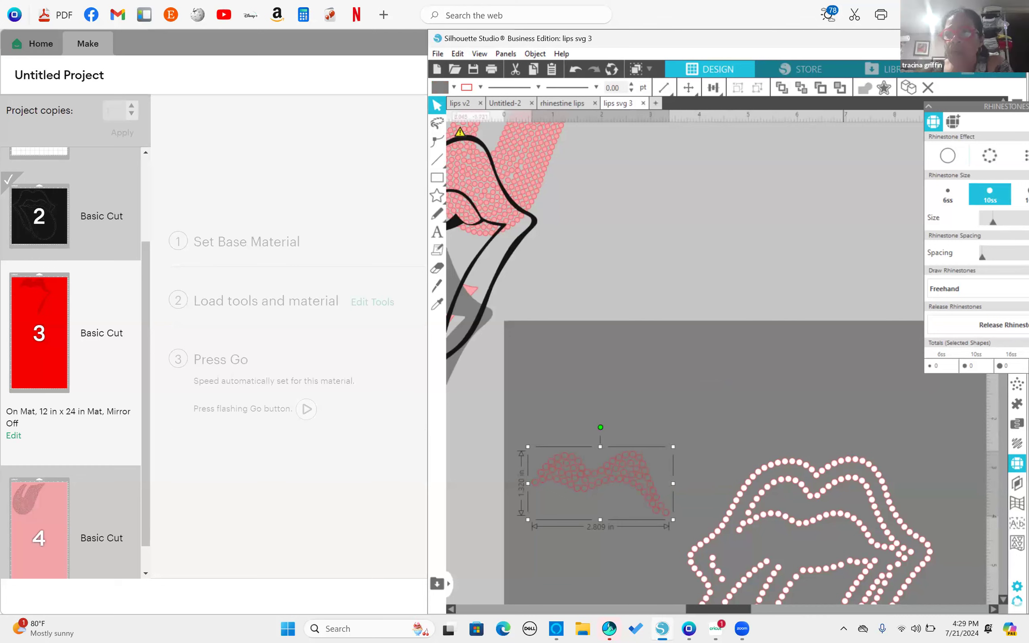
# Move the design window further into view, deselect the upper-lip shape and close the rhinestone settings.
pyautogui.moveTo(1014, 45); pyautogui.dragTo(969, 71)
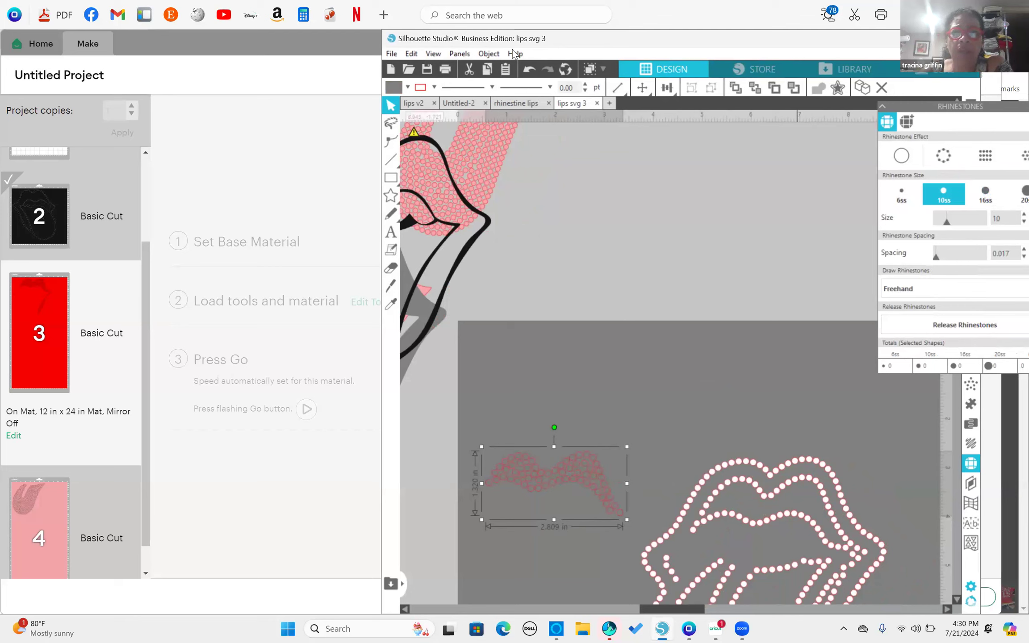
pyautogui.press('Escape')
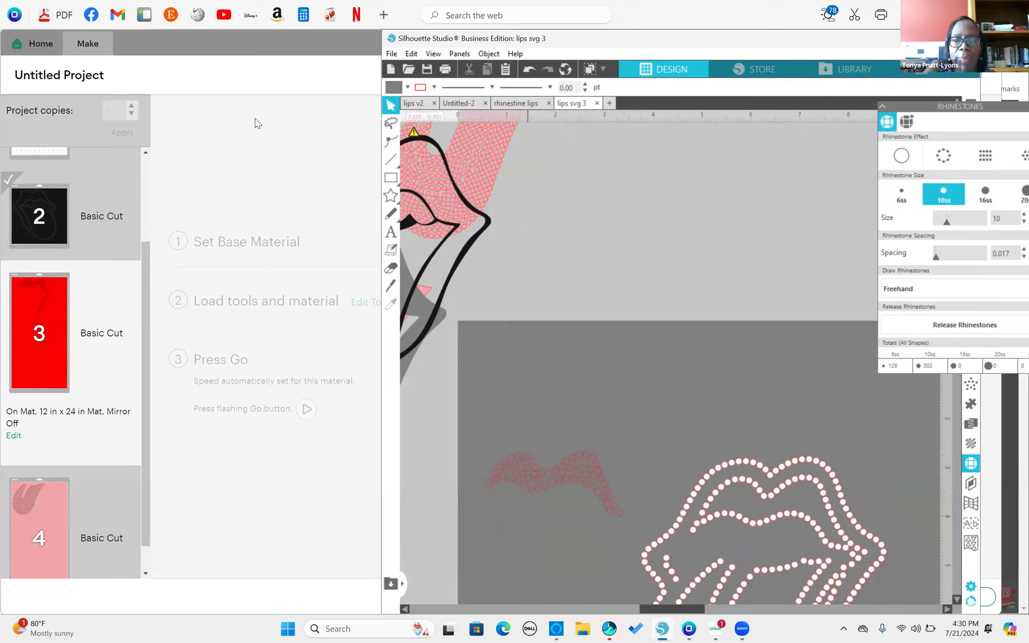
pyautogui.moveTo(1016, 107); pyautogui.dragTo(990, 110)
pyautogui.click(989, 105)
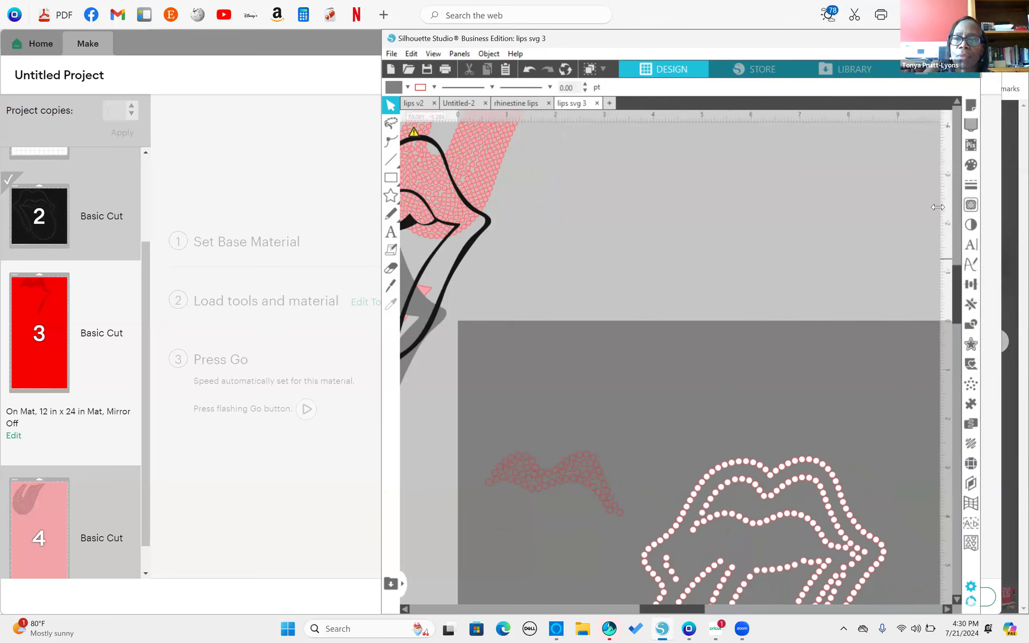
# Fill the upper-lip compound path with red ED242B and close the fill settings.
pyautogui.click(592, 474)
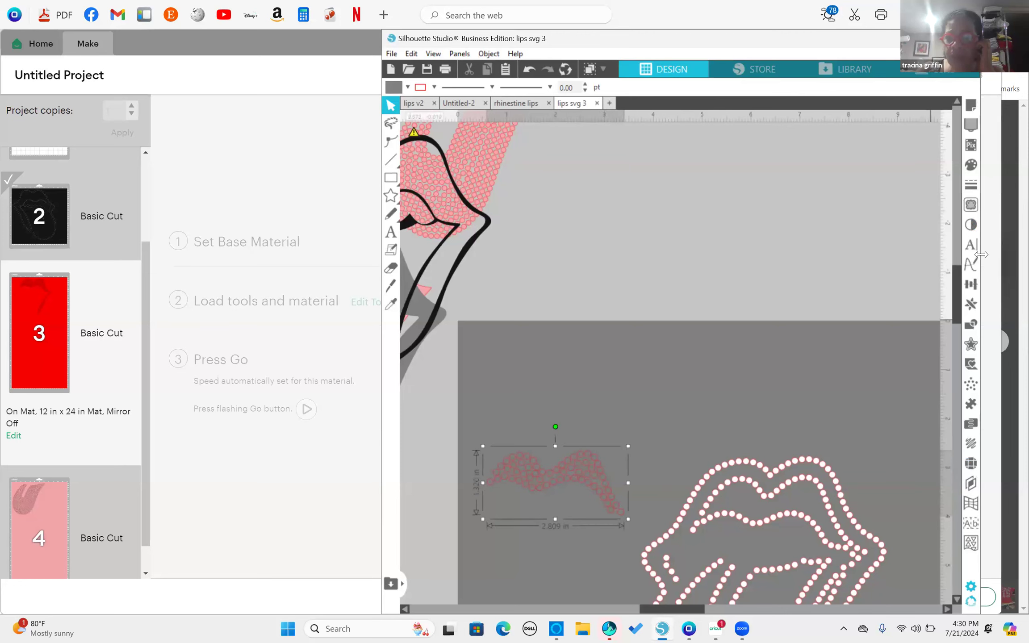
pyautogui.click(977, 176)
pyautogui.click(786, 171)
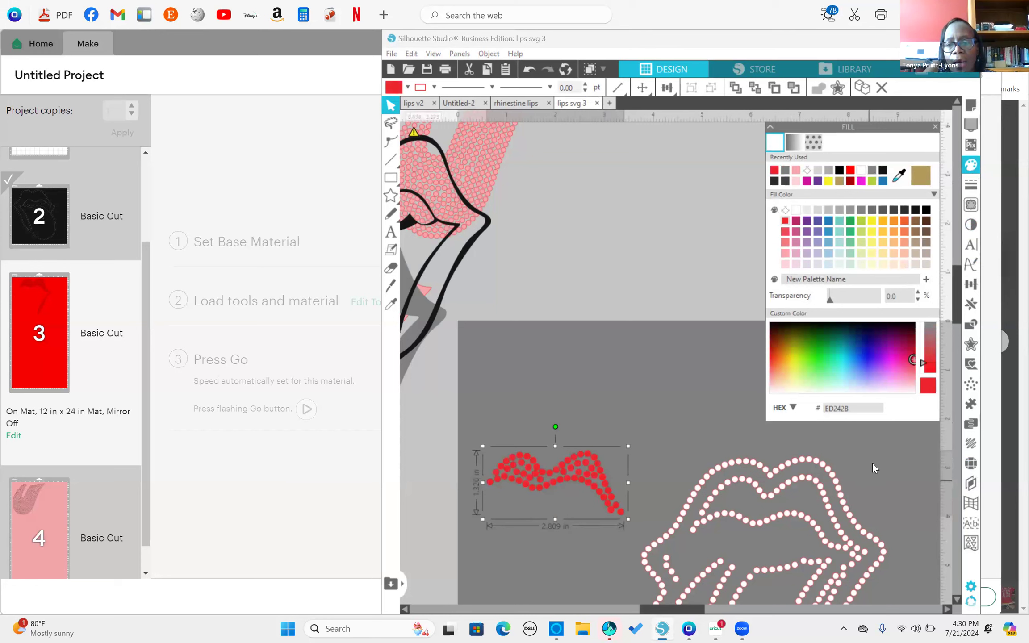
pyautogui.moveTo(958, 300); pyautogui.dragTo(956, 333)
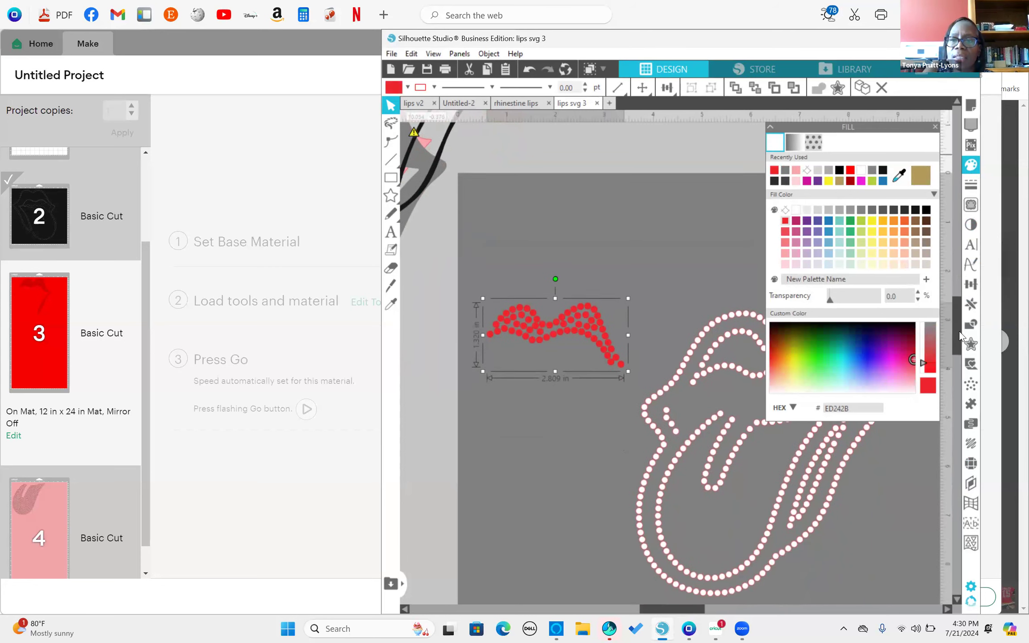
pyautogui.click(935, 126)
# Move the red upper-lip rhinestones off the mat, below the pink tongue artwork.
pyautogui.moveTo(553, 331); pyautogui.dragTo(584, 269)
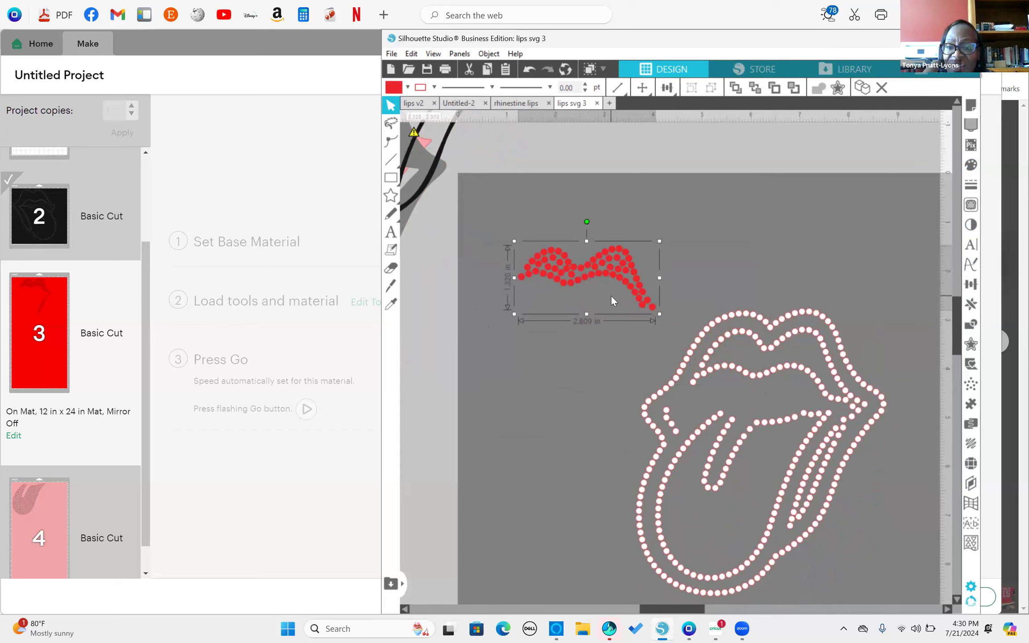
pyautogui.moveTo(593, 267); pyautogui.dragTo(380, 356)
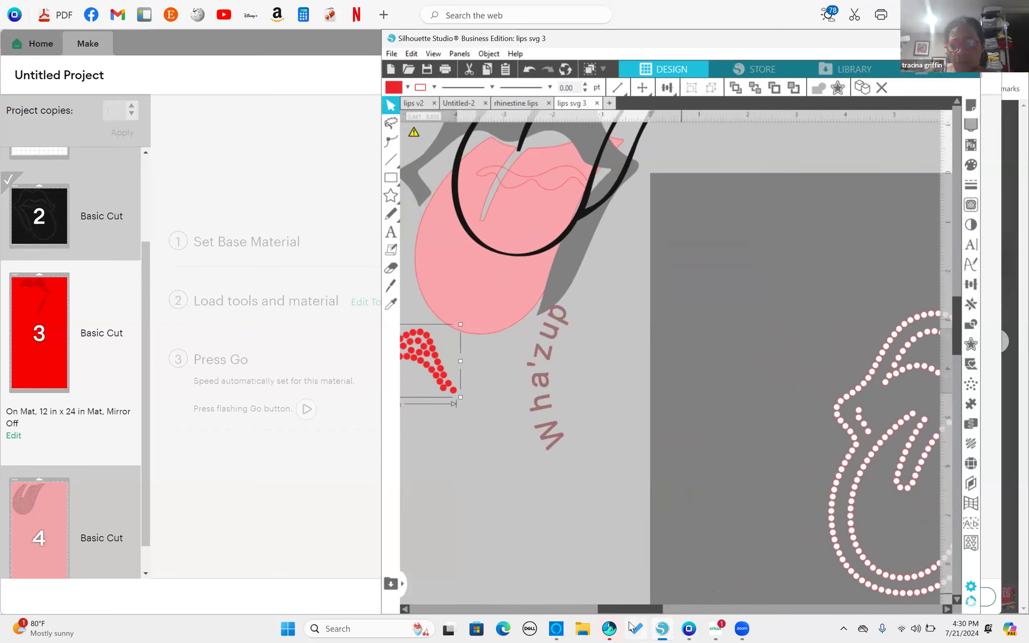
pyautogui.moveTo(648, 612); pyautogui.dragTo(695, 606)
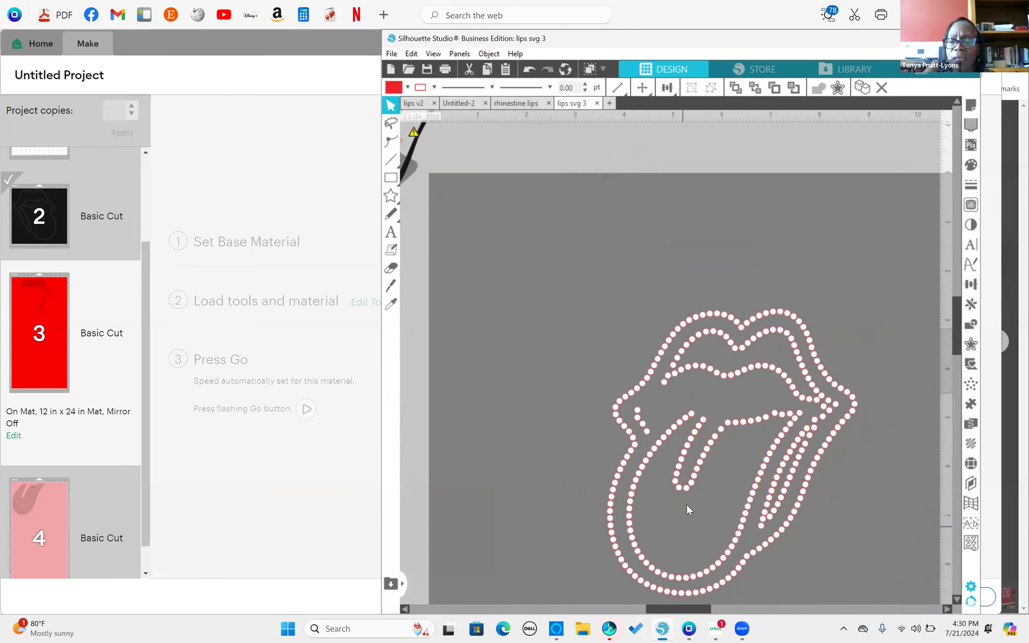
# Group all white rhinestone outline pieces of the lips and tongue, and shift the group slightly on the mat.
pyautogui.click(741, 480)
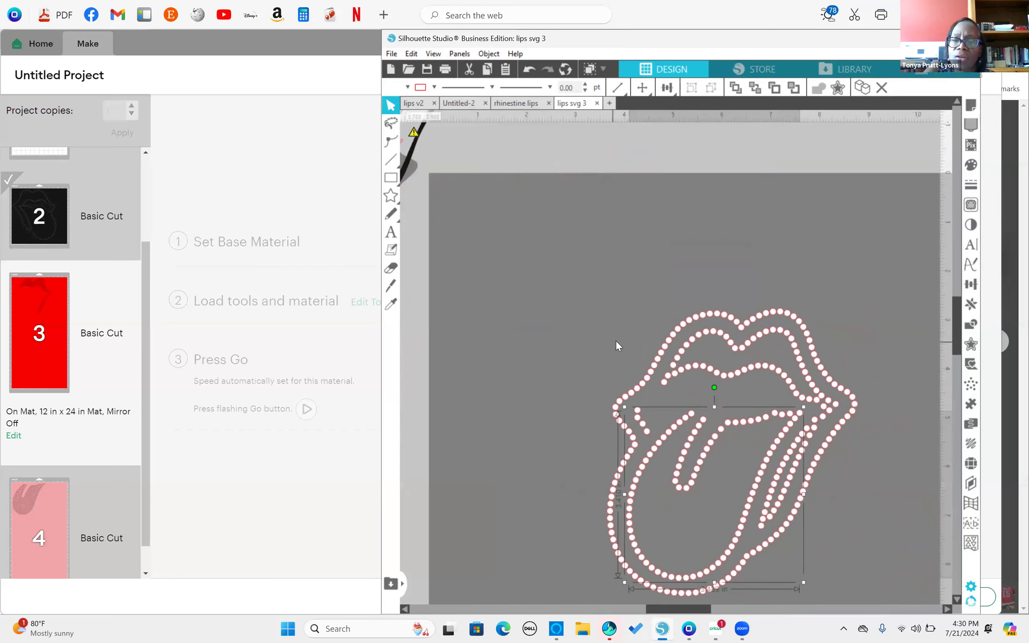
pyautogui.scroll(-3, 961, 328)
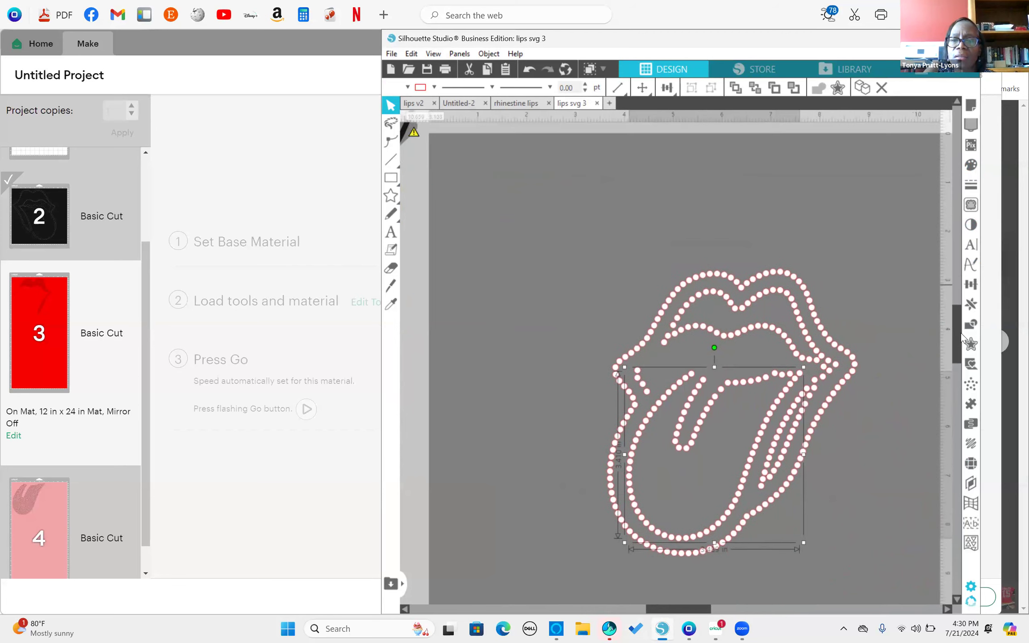
pyautogui.click(675, 272)
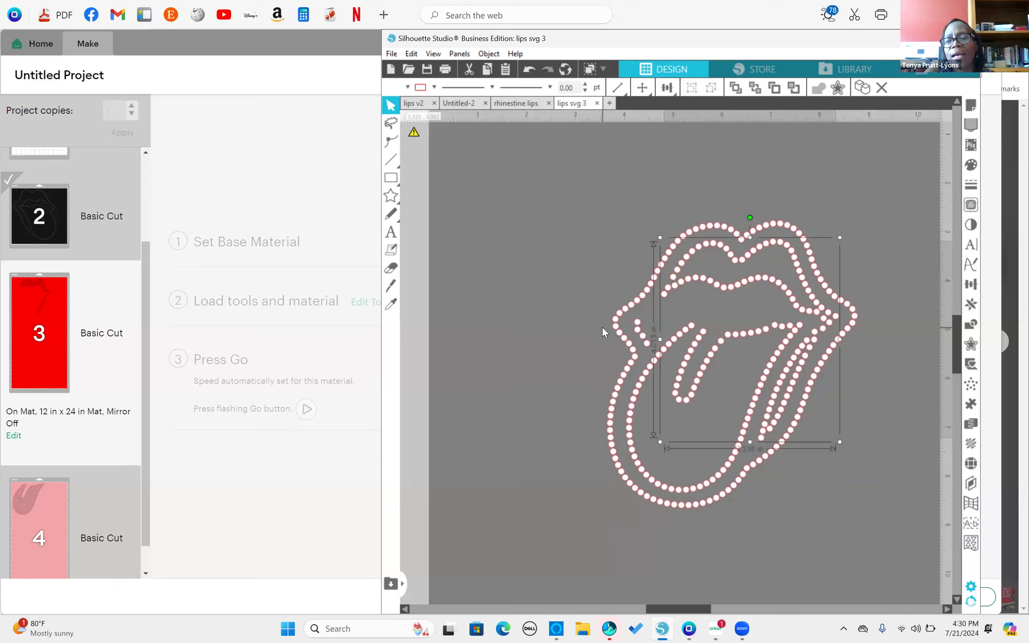
pyautogui.click(567, 230)
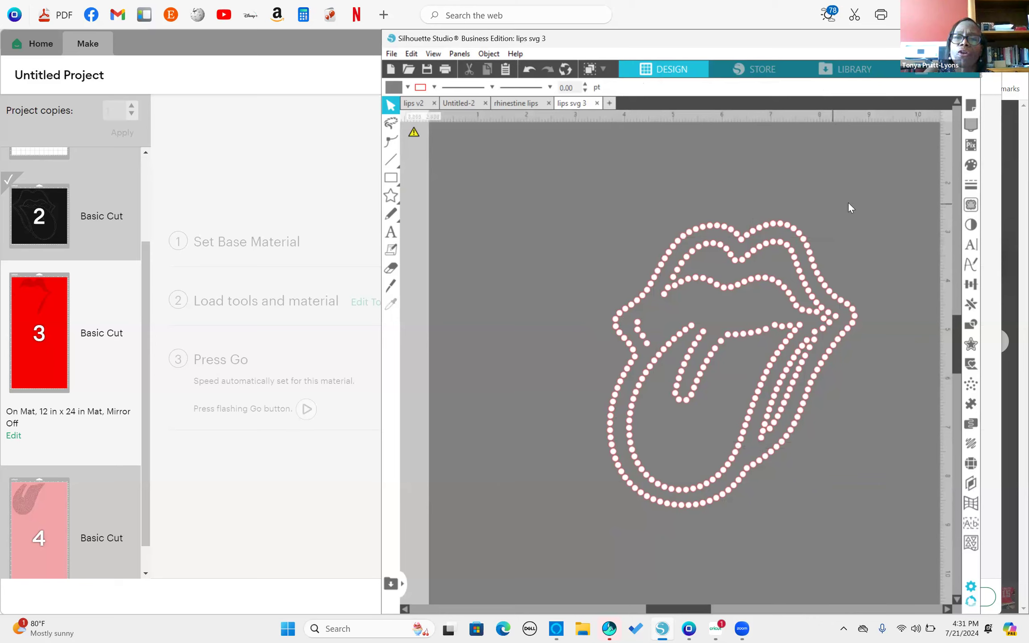
pyautogui.click(785, 262)
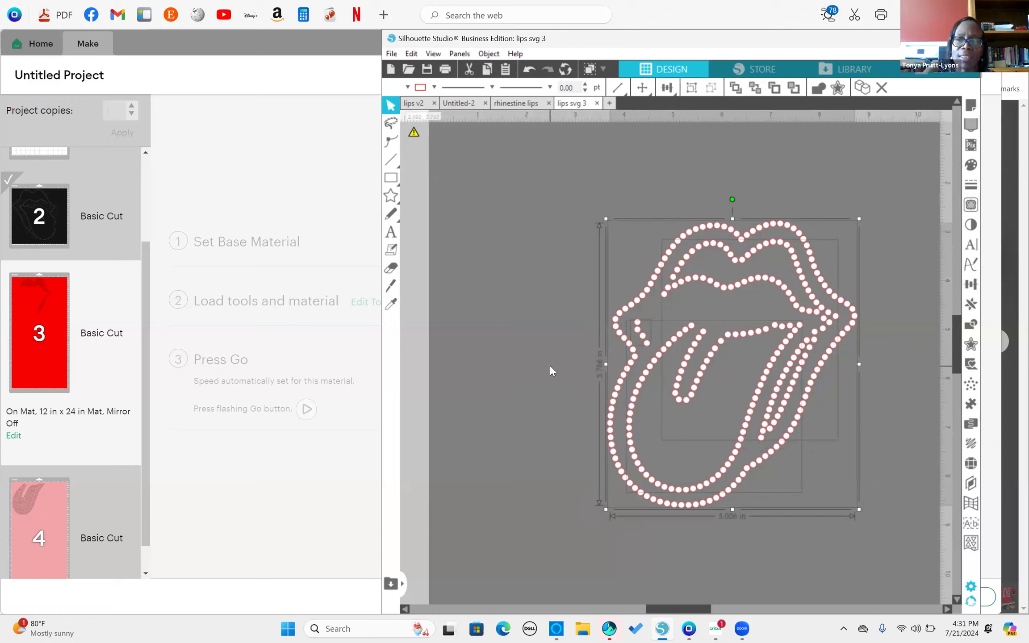
pyautogui.rightClick(589, 218)
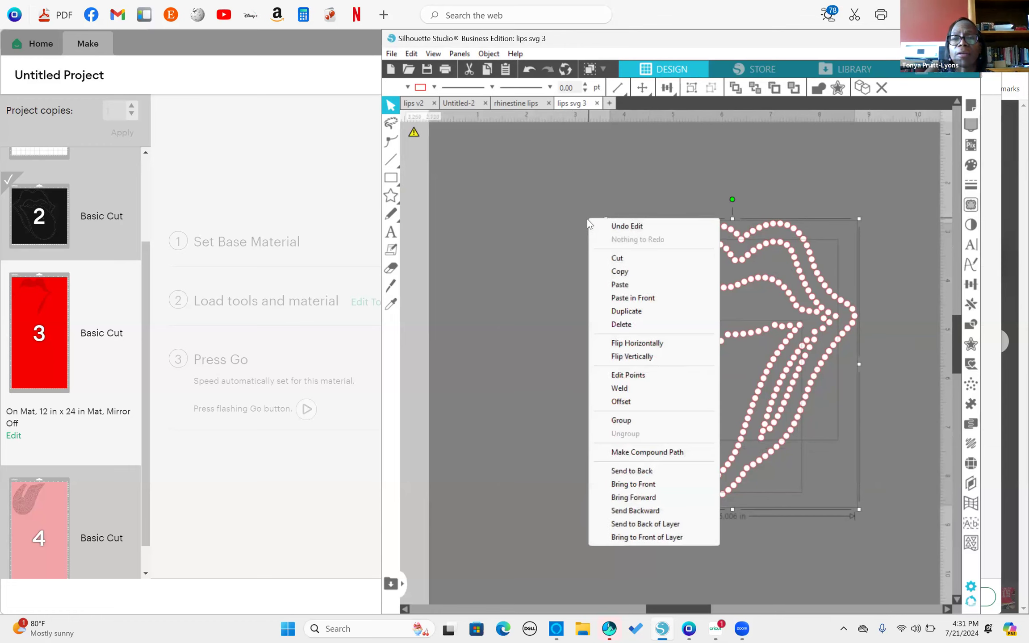
pyautogui.click(615, 420)
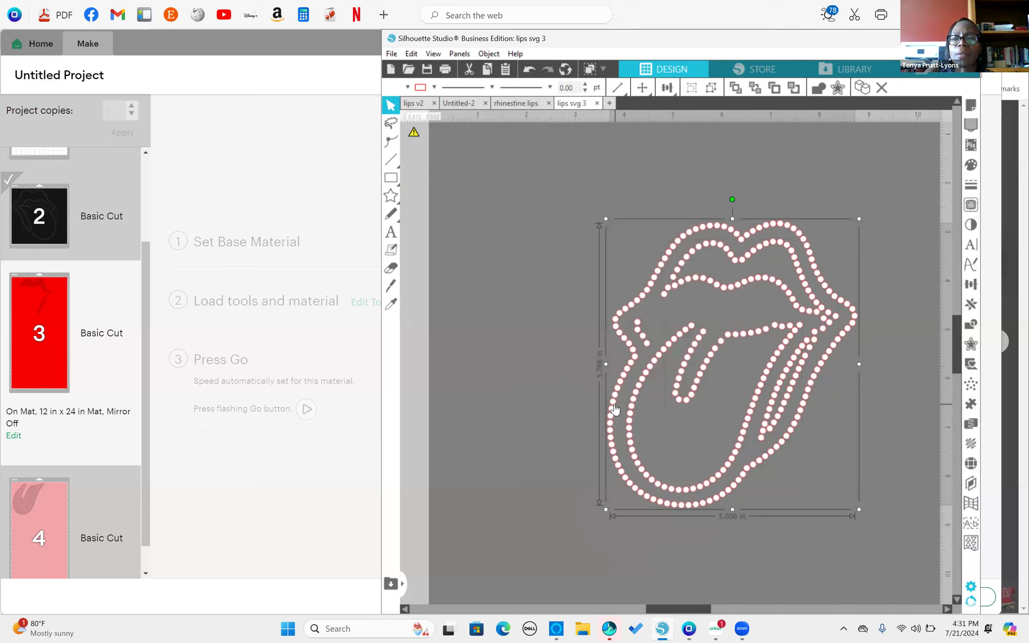
pyautogui.moveTo(615, 409); pyautogui.dragTo(613, 395)
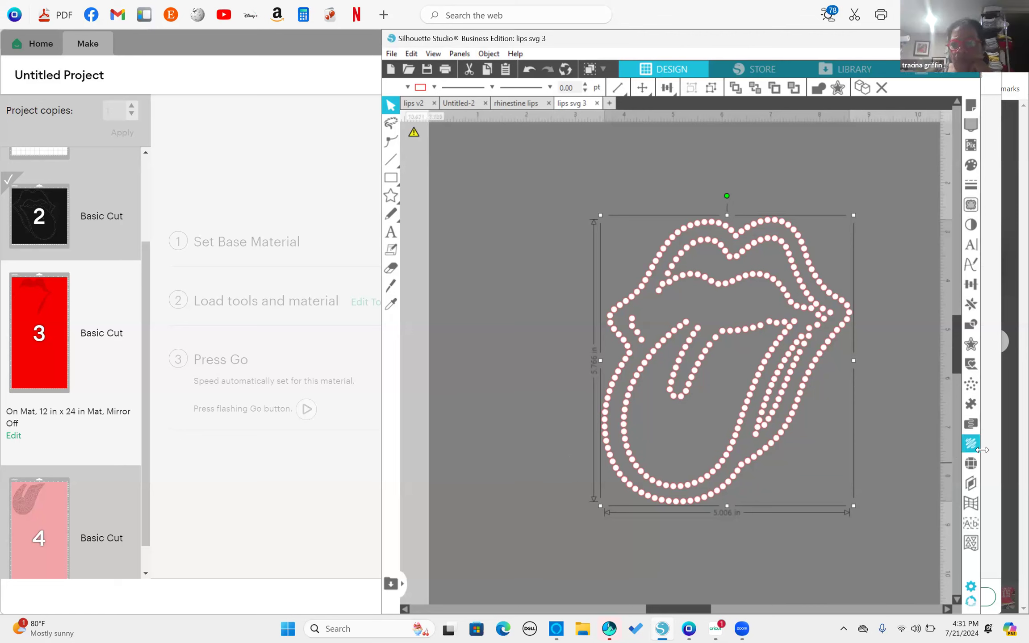
# Release the rhinestones of the white lips-and-tongue outline, group them and make the group a compound path.
pyautogui.click(970, 465)
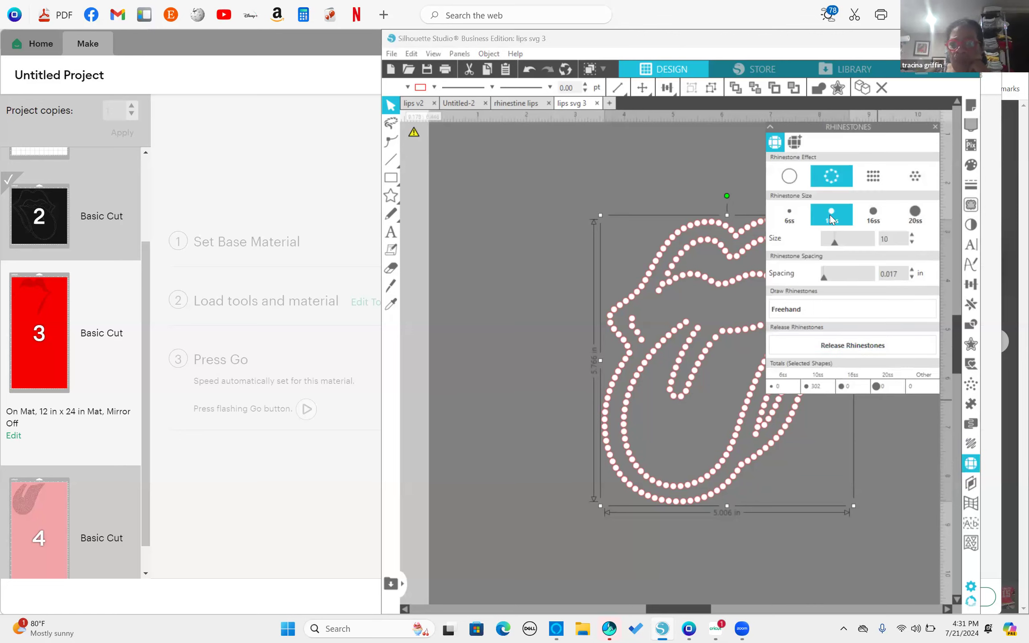
pyautogui.click(811, 351)
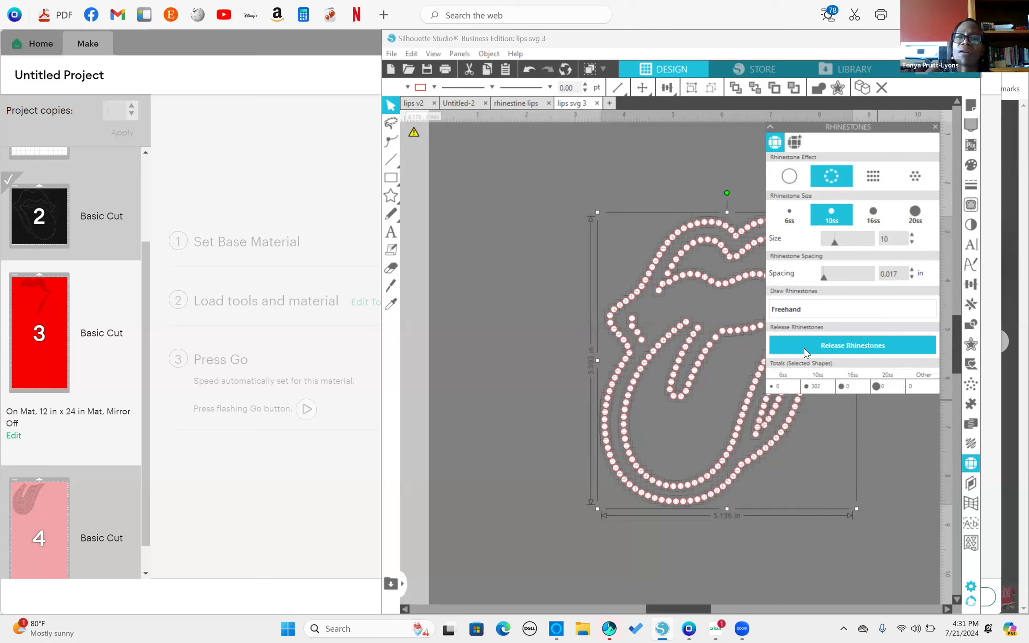
pyautogui.rightClick(820, 430)
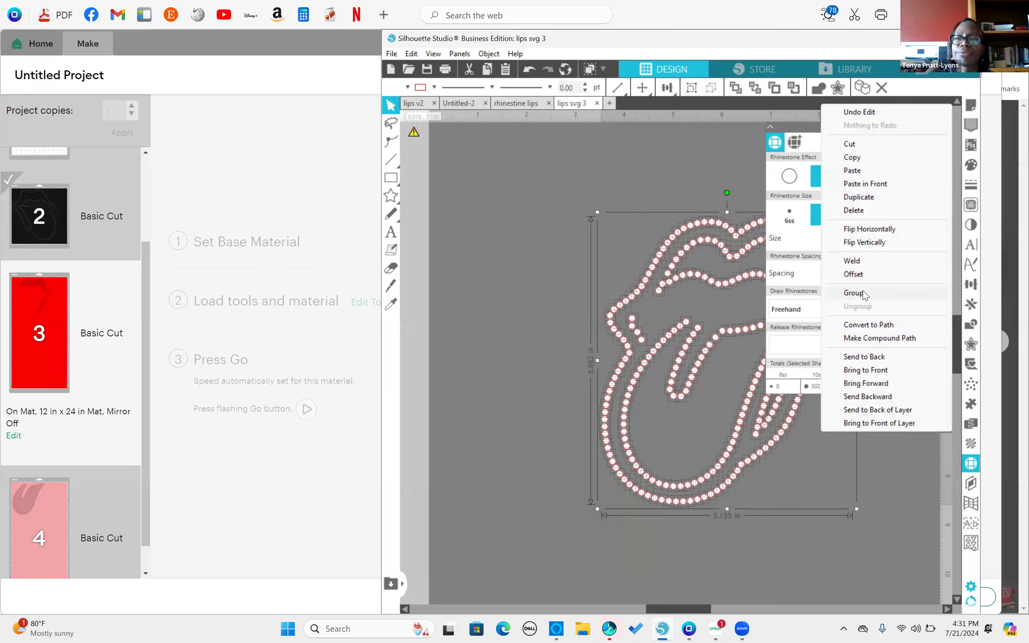
pyautogui.click(863, 293)
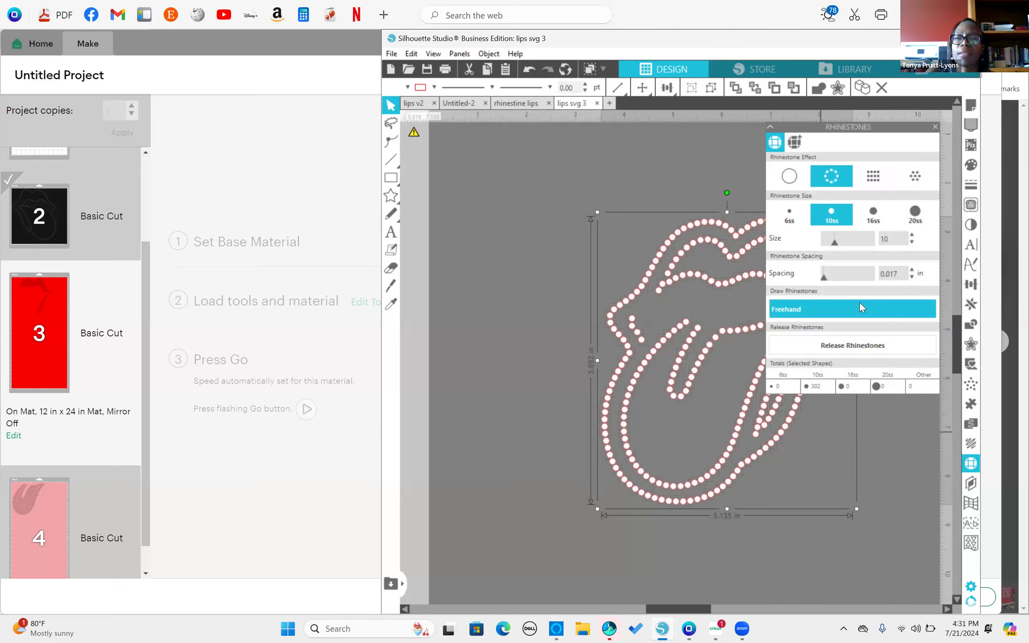
pyautogui.rightClick(793, 445)
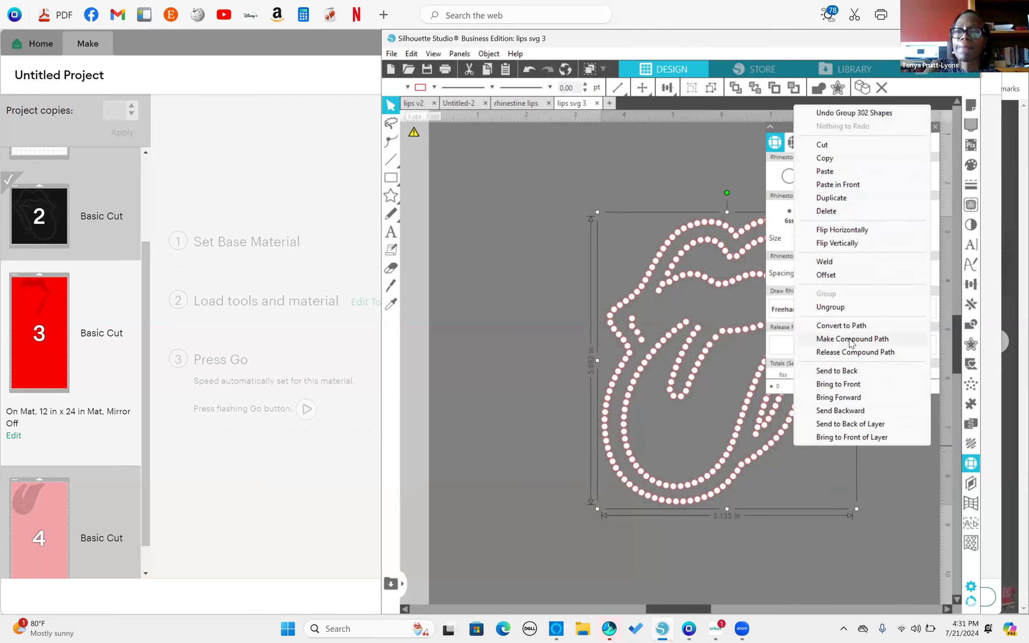
pyautogui.click(850, 340)
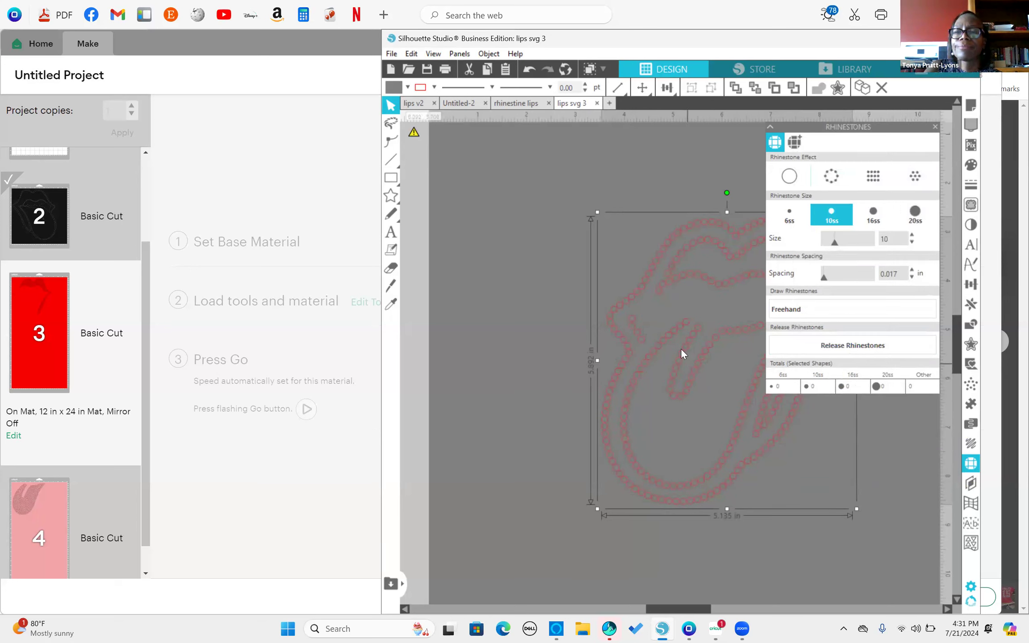
# Fill the lips-and-tongue outline compound path with white FFFFFF and deselect it.
pyautogui.click(972, 165)
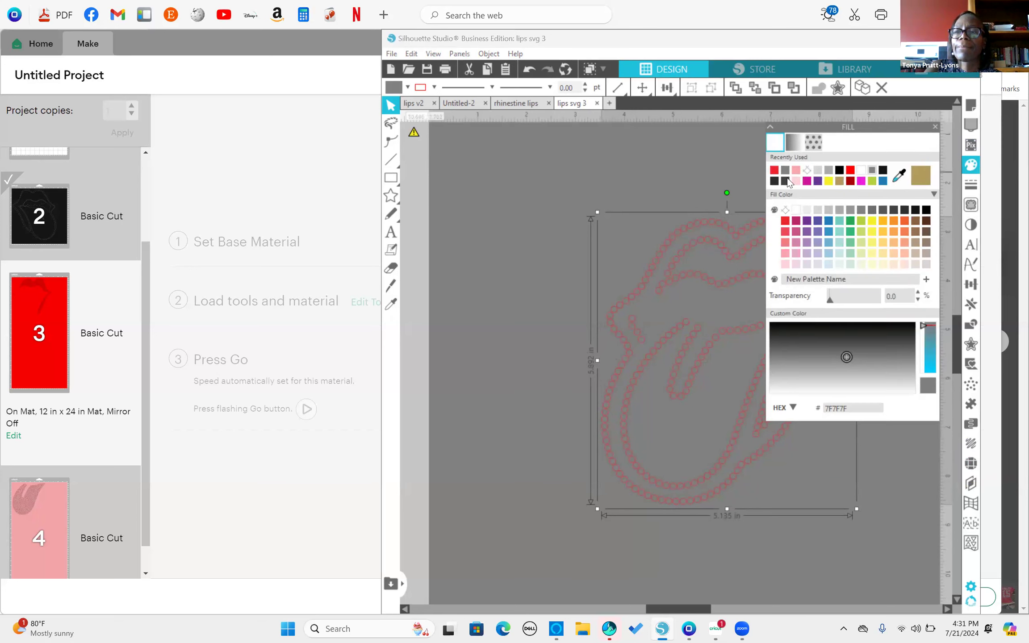
pyautogui.click(862, 171)
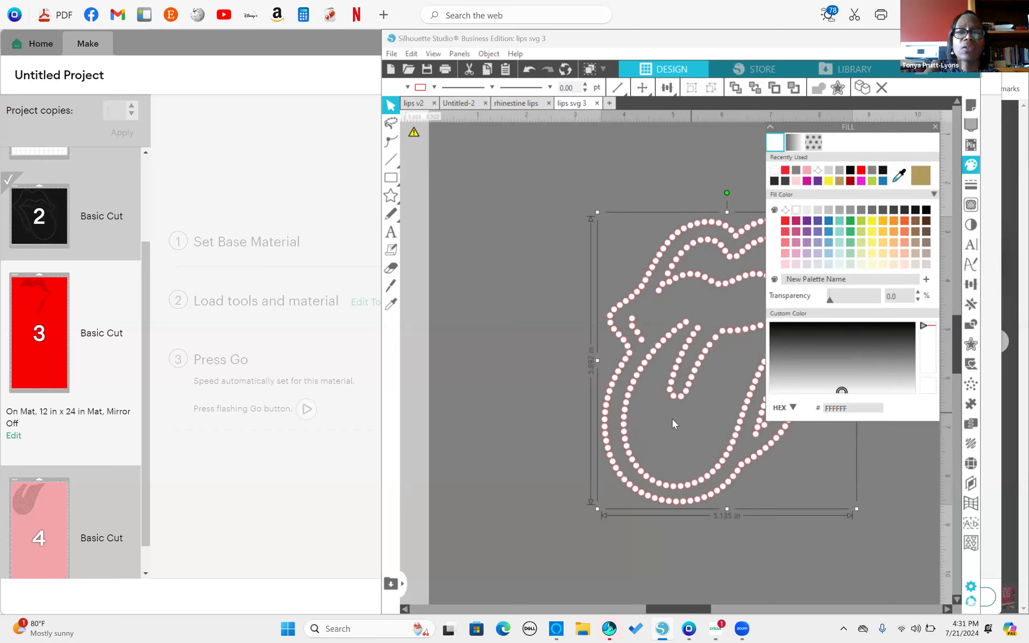
pyautogui.click(556, 315)
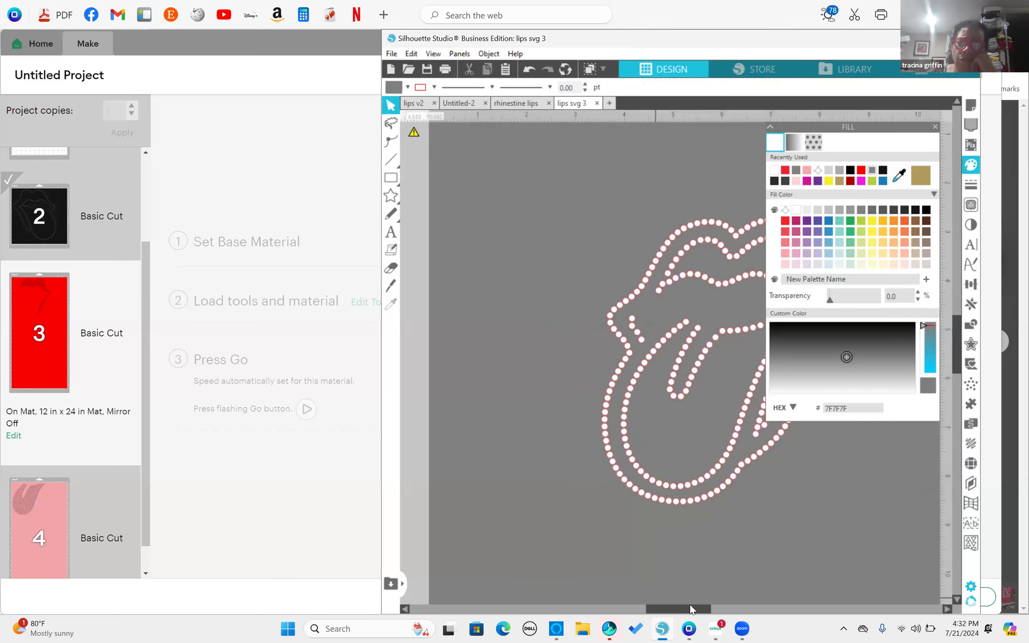
# Move the red upper-lip rhinestones back onto the mat beside the white outline and deselect them.
pyautogui.moveTo(675, 610); pyautogui.dragTo(598, 599)
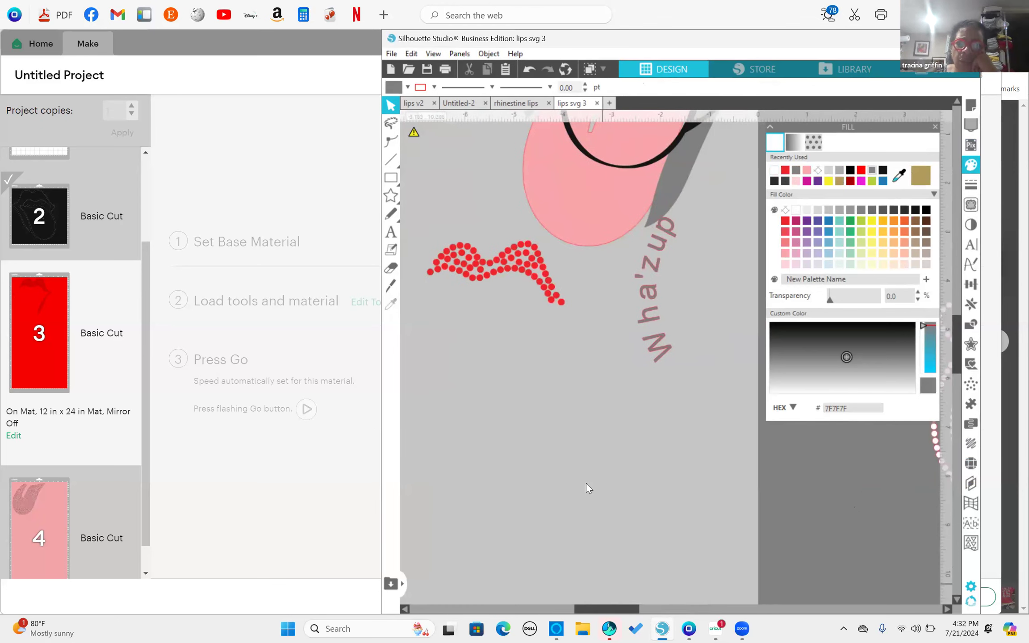
pyautogui.moveTo(548, 273); pyautogui.dragTo(922, 477)
pyautogui.click(778, 536)
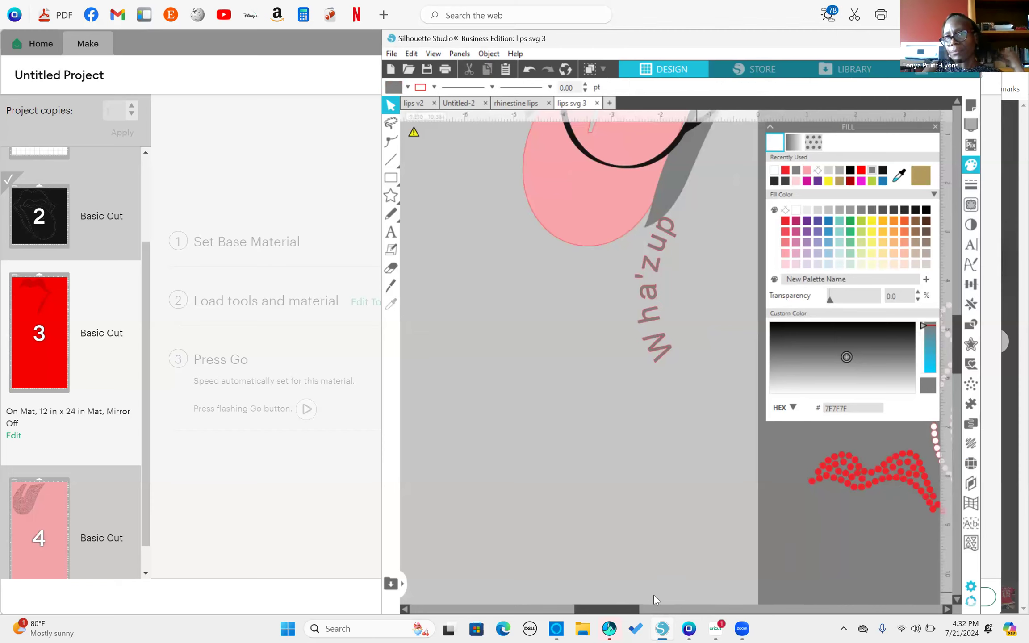
pyautogui.moveTo(611, 611); pyautogui.dragTo(647, 216)
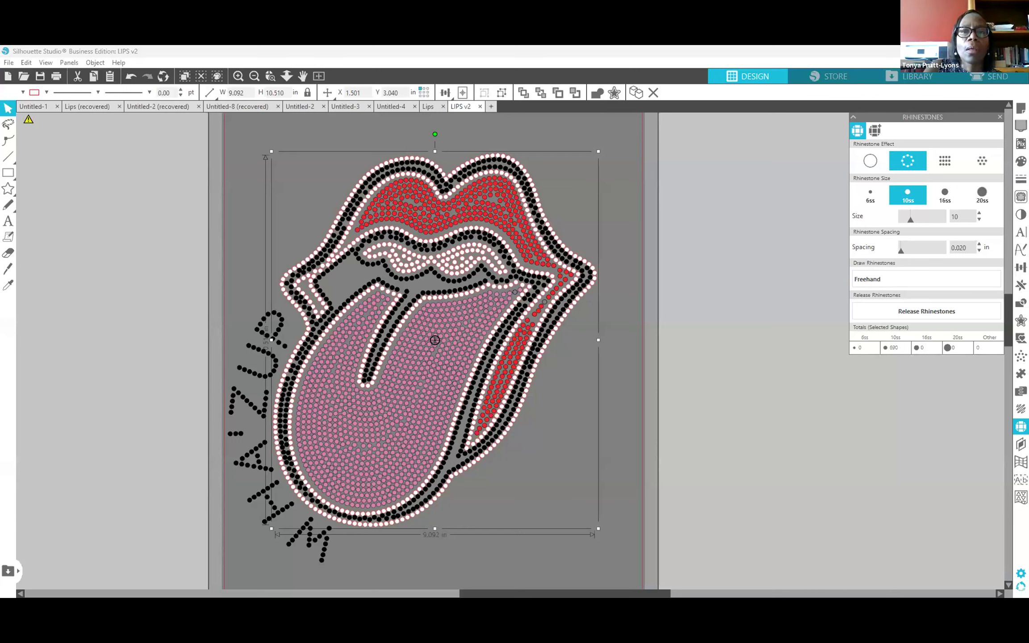
# Deselect the white rhinestone outline in the LIPS v2 design.
pyautogui.click(772, 308)
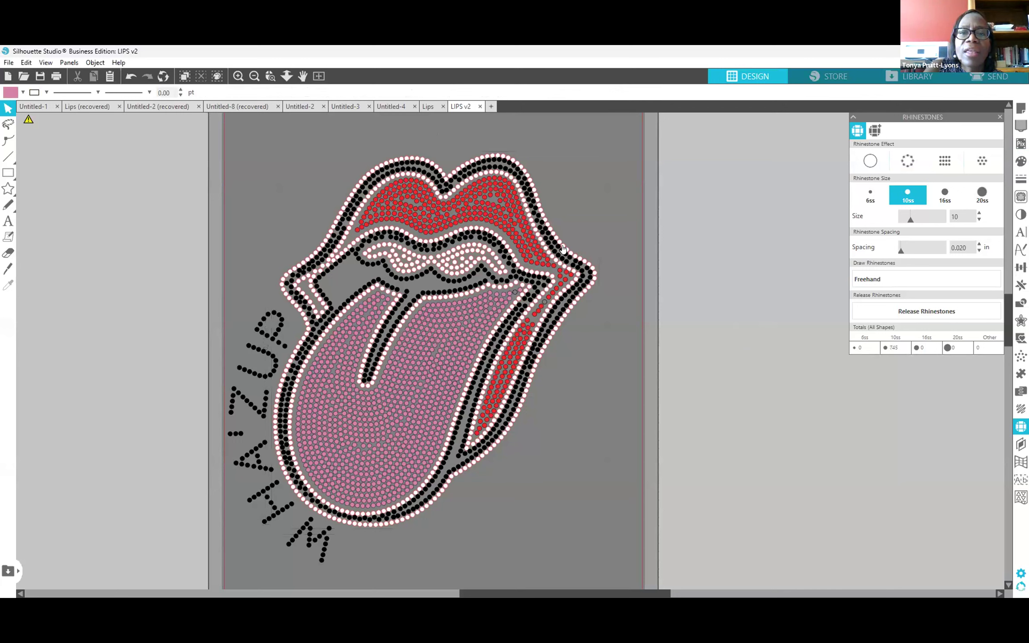
# Release the rhinestones of the white lips-and-tongue outline and group them.
pyautogui.click(563, 249)
pyautogui.rightClick(563, 249)
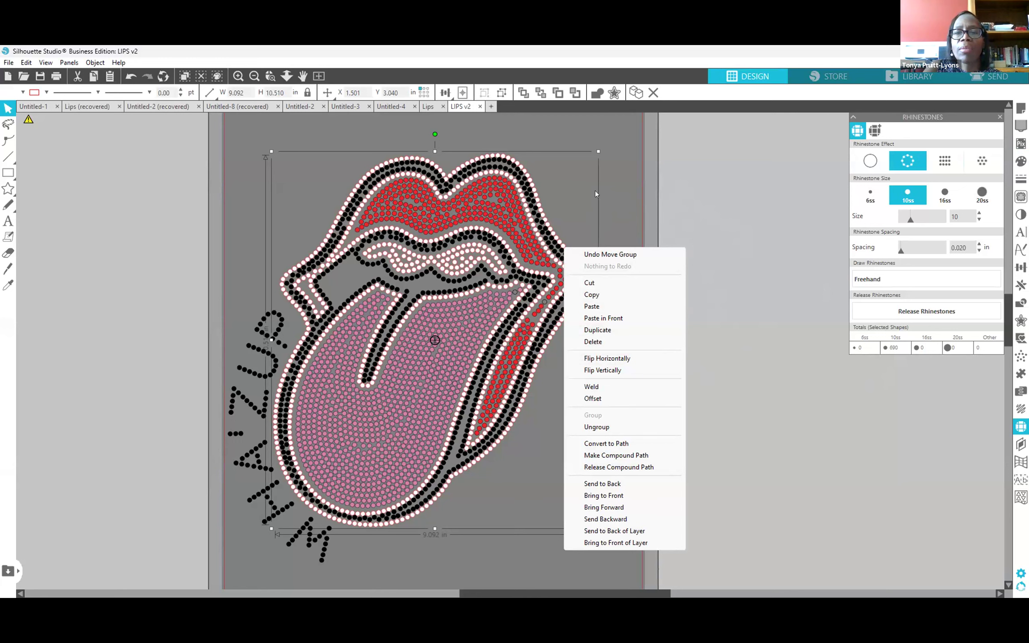
pyautogui.click(925, 313)
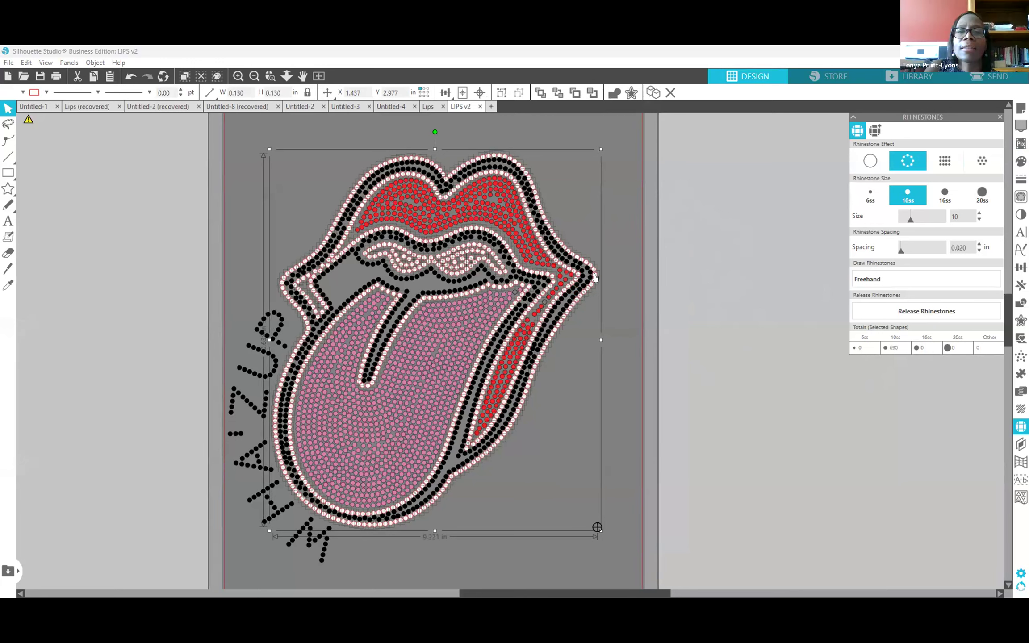
pyautogui.rightClick(652, 445)
pyautogui.press('Escape')
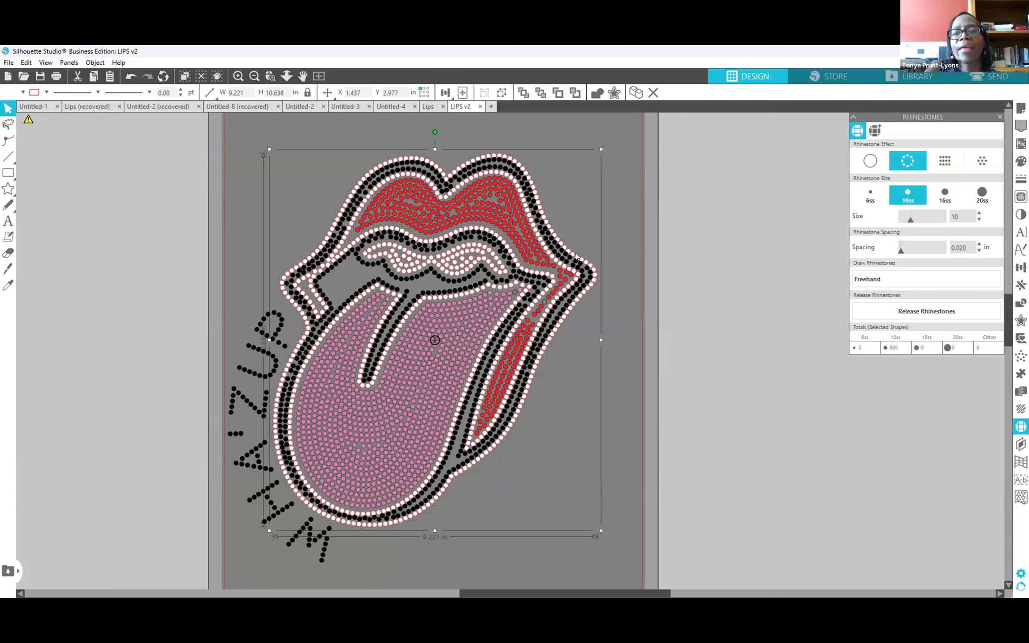
pyautogui.rightClick(657, 461)
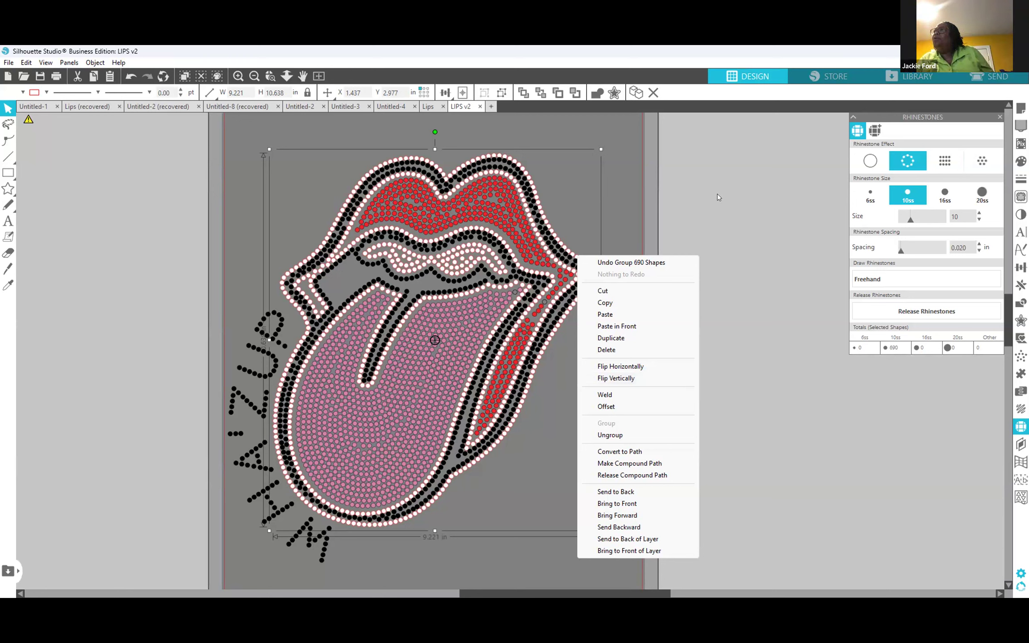
# Move the grouped white outline beside the rest of the design, deselect it and undo the move.
pyautogui.click(643, 178)
pyautogui.moveTo(649, 151); pyautogui.dragTo(800, 167)
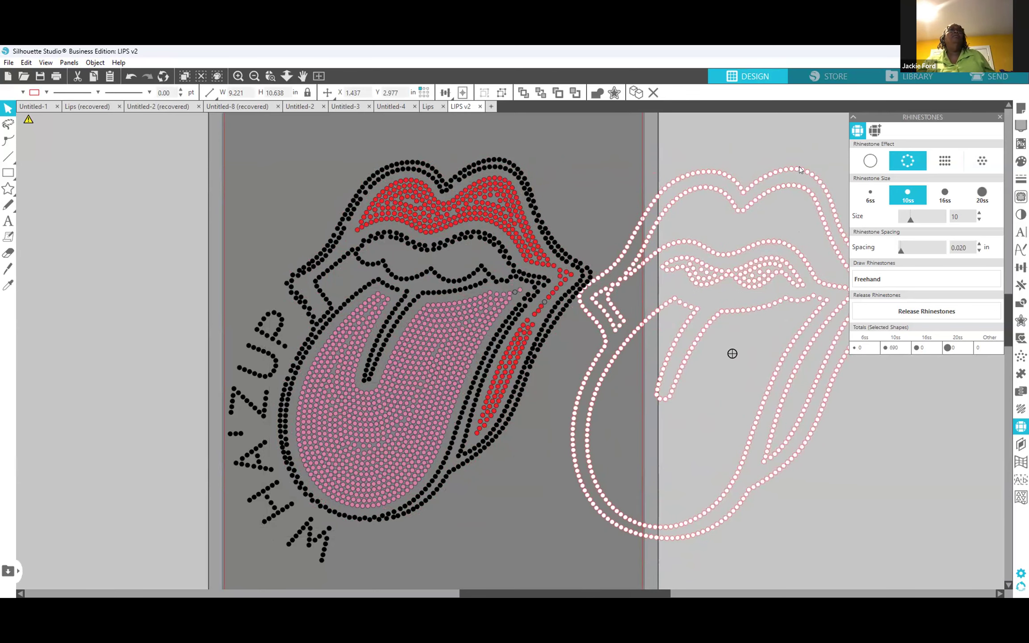
pyautogui.moveTo(800, 167); pyautogui.dragTo(800, 167)
pyautogui.click(785, 129)
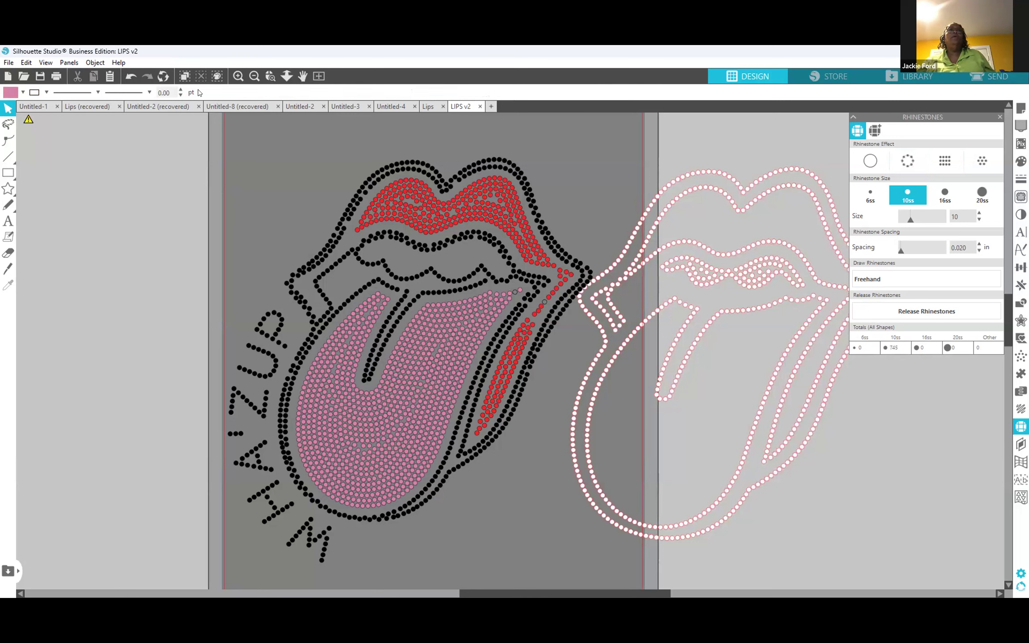
pyautogui.click(131, 76)
pyautogui.click(132, 77)
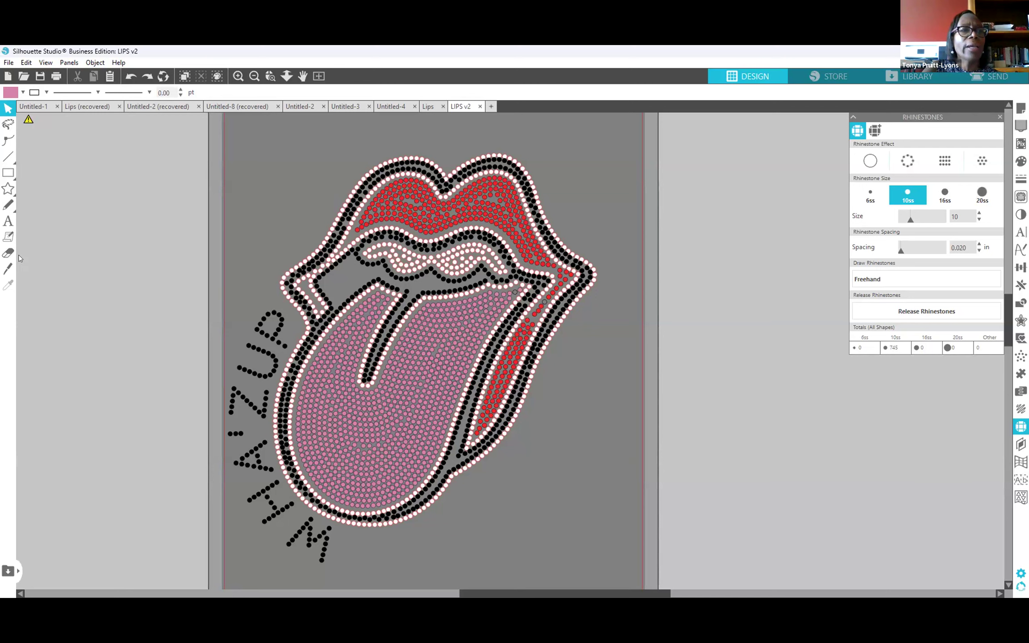
# Draw a pink star about 7.9 in wide beside the lips design and increase it to nine points.
pyautogui.click(5, 191)
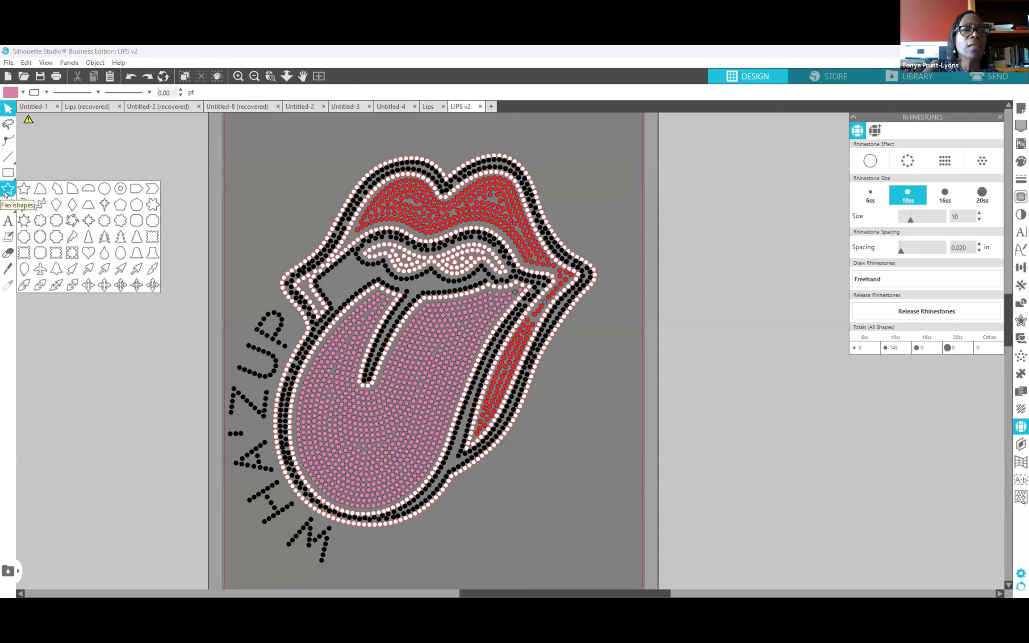
pyautogui.moveTo(634, 275); pyautogui.dragTo(725, 392)
pyautogui.moveTo(690, 355); pyautogui.dragTo(781, 437)
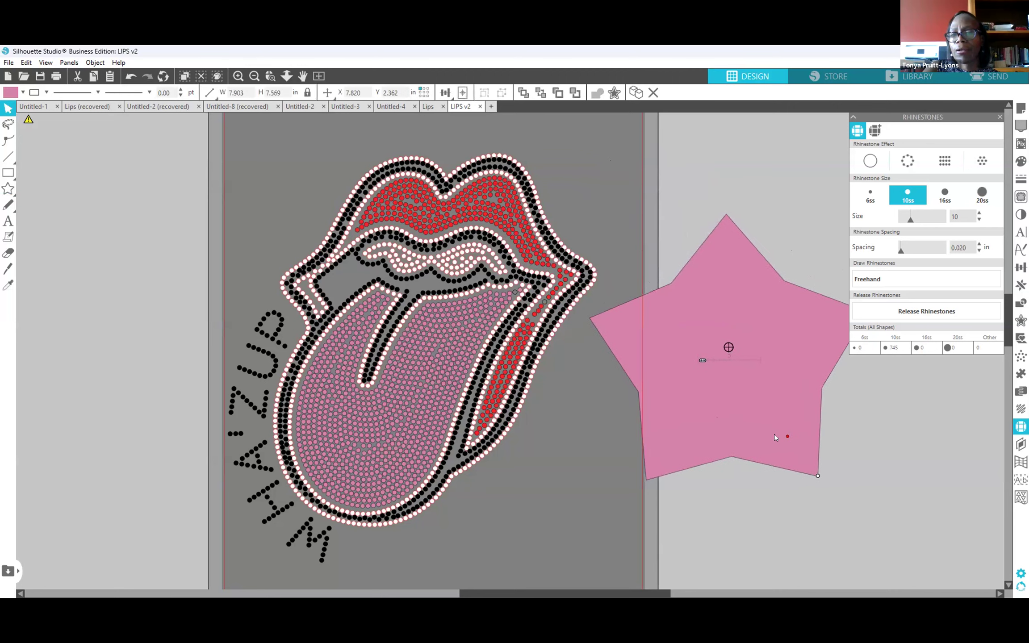
pyautogui.click(702, 362)
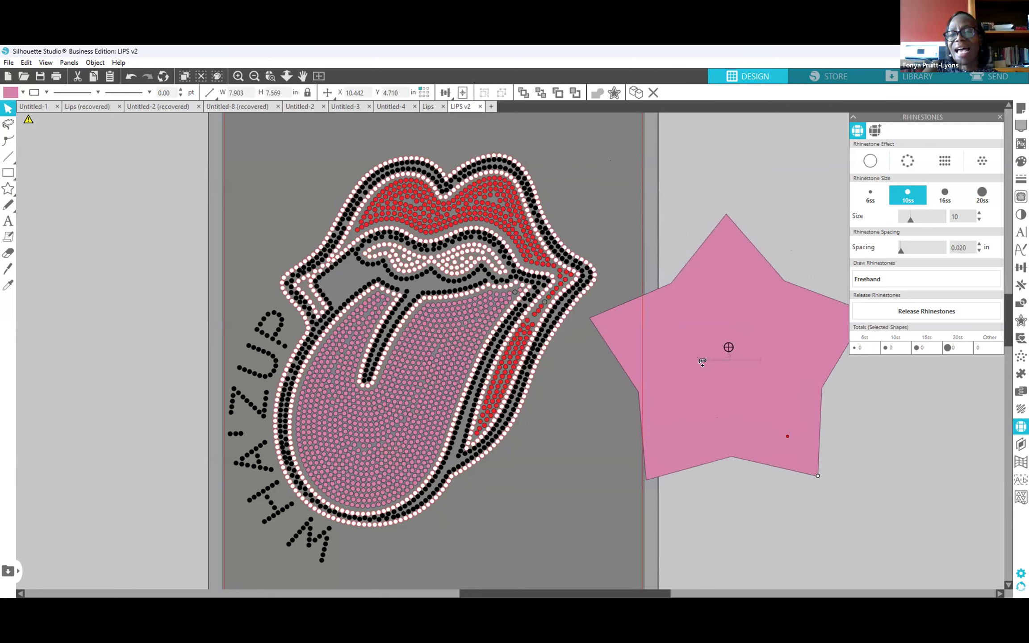
pyautogui.moveTo(702, 360); pyautogui.dragTo(725, 364)
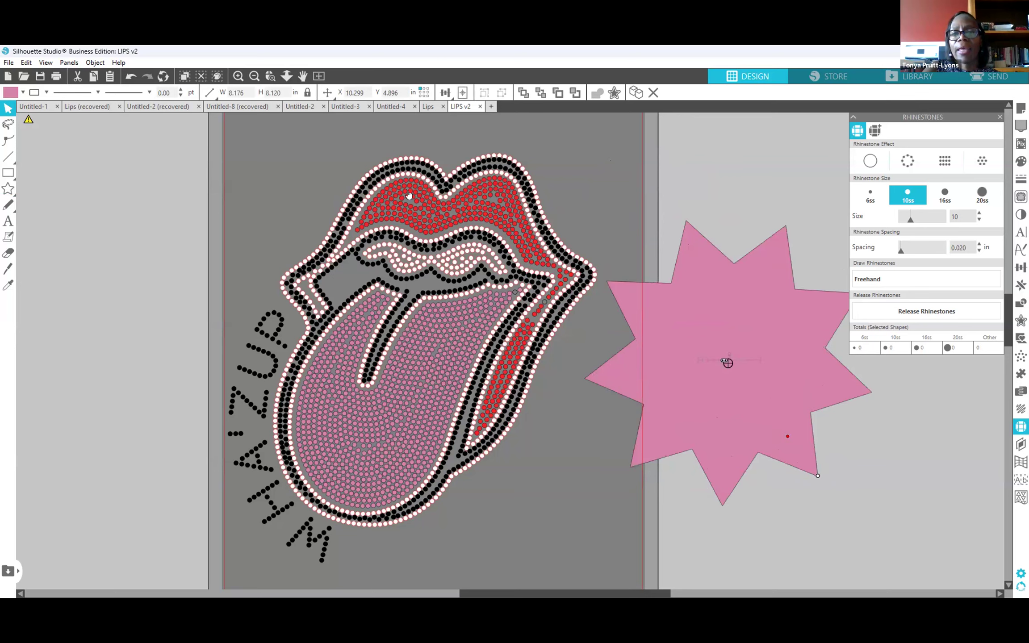
# Move the whole lips-and-tongue design off the side of the mat and bring the pink starburst onto the mat.
pyautogui.click(412, 537)
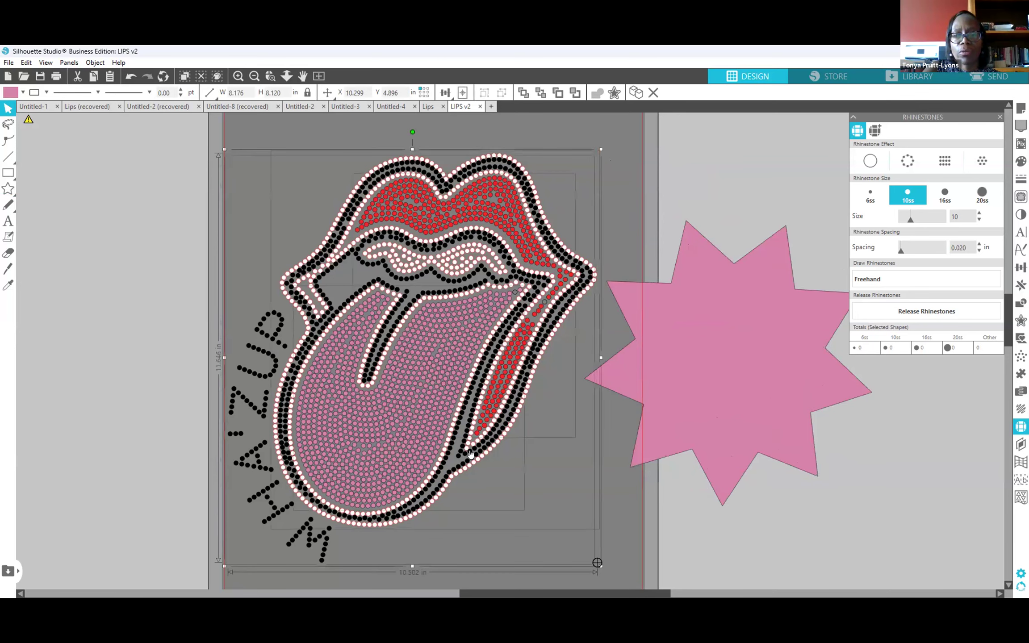
pyautogui.moveTo(436, 423); pyautogui.dragTo(144, 392)
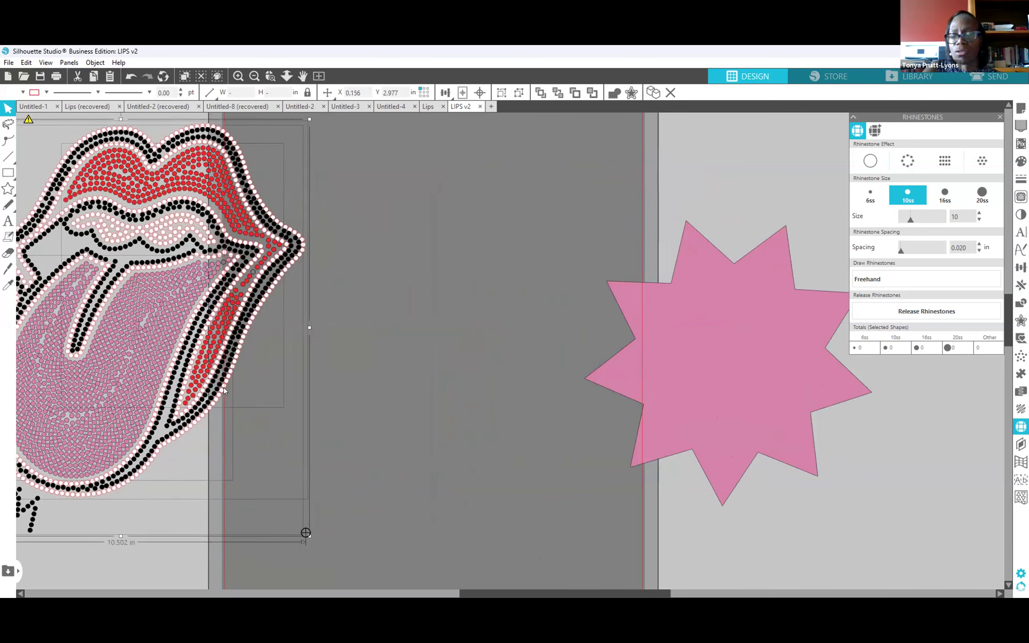
pyautogui.moveTo(767, 333); pyautogui.dragTo(495, 324)
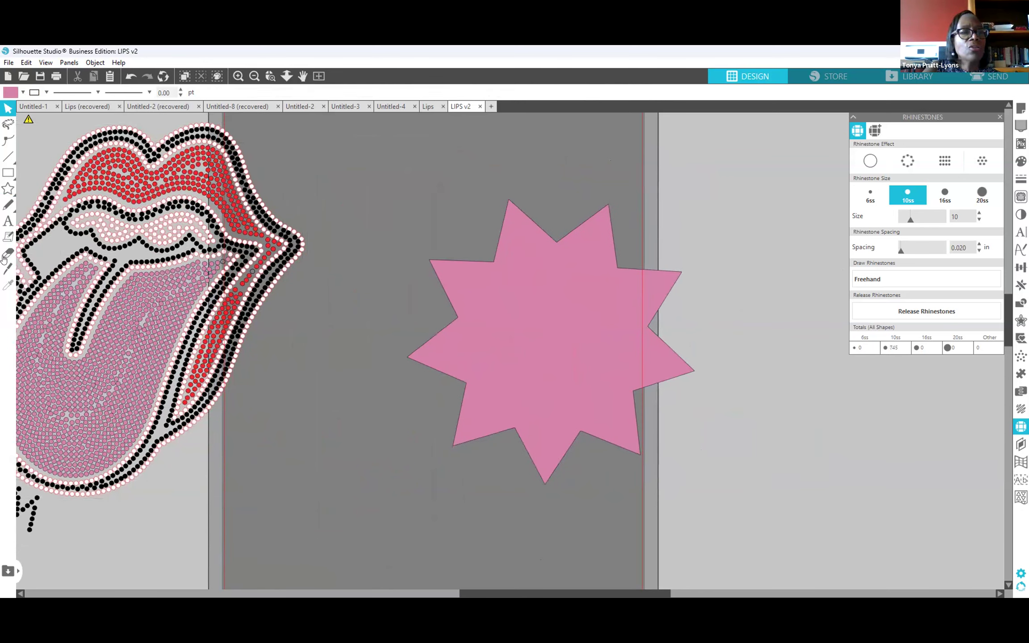
# Add a text object with a first name in capitals on the mat and move the starburst clear of it.
pyautogui.click(7, 223)
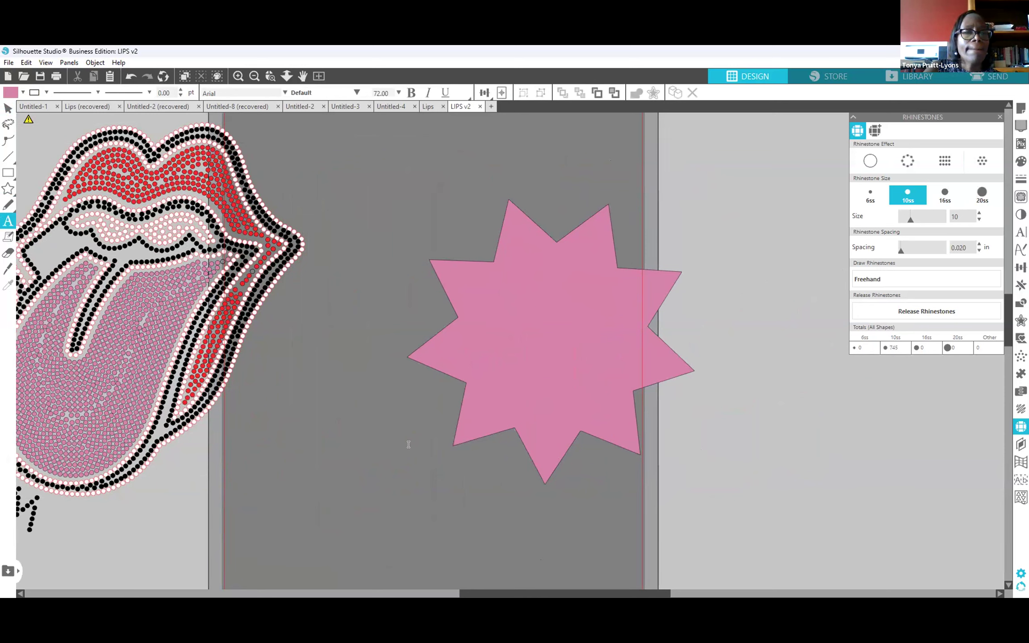
pyautogui.click(361, 355)
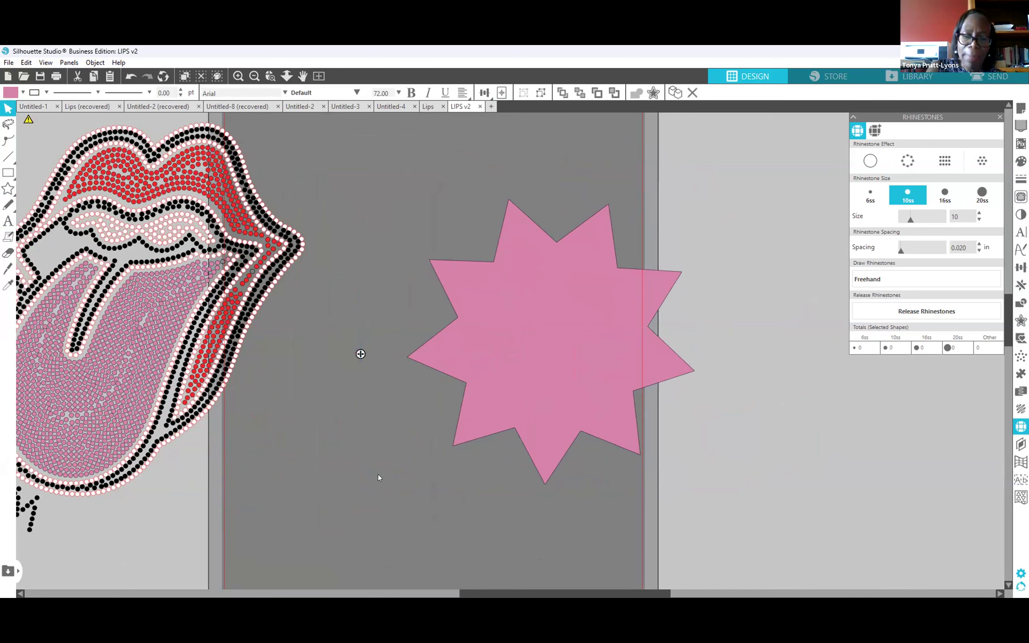
pyautogui.write('TONYA')
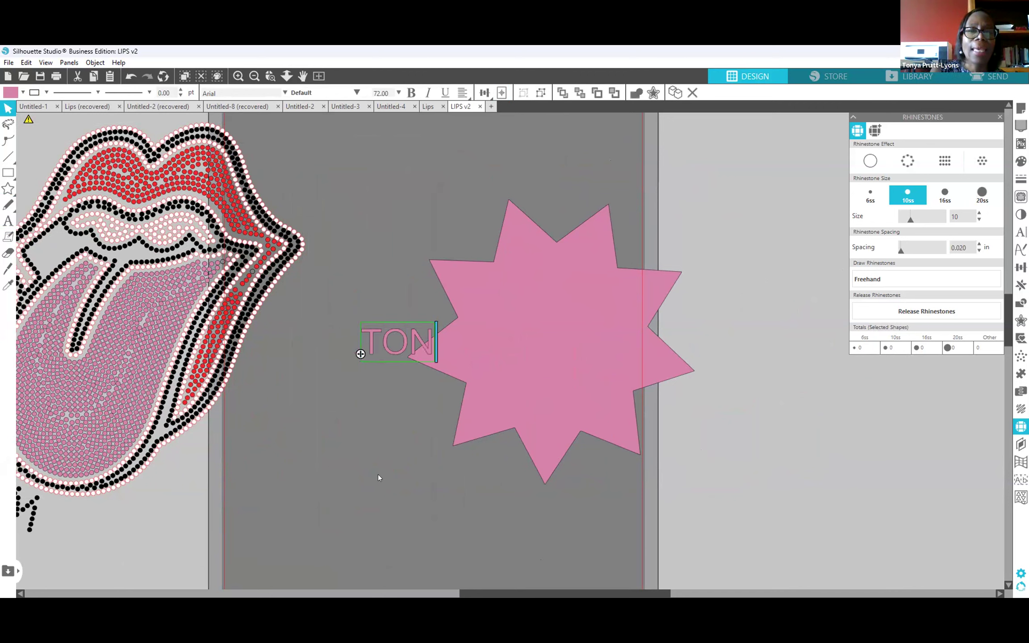
pyautogui.click(425, 366)
pyautogui.click(474, 349)
pyautogui.moveTo(562, 404); pyautogui.dragTo(677, 341)
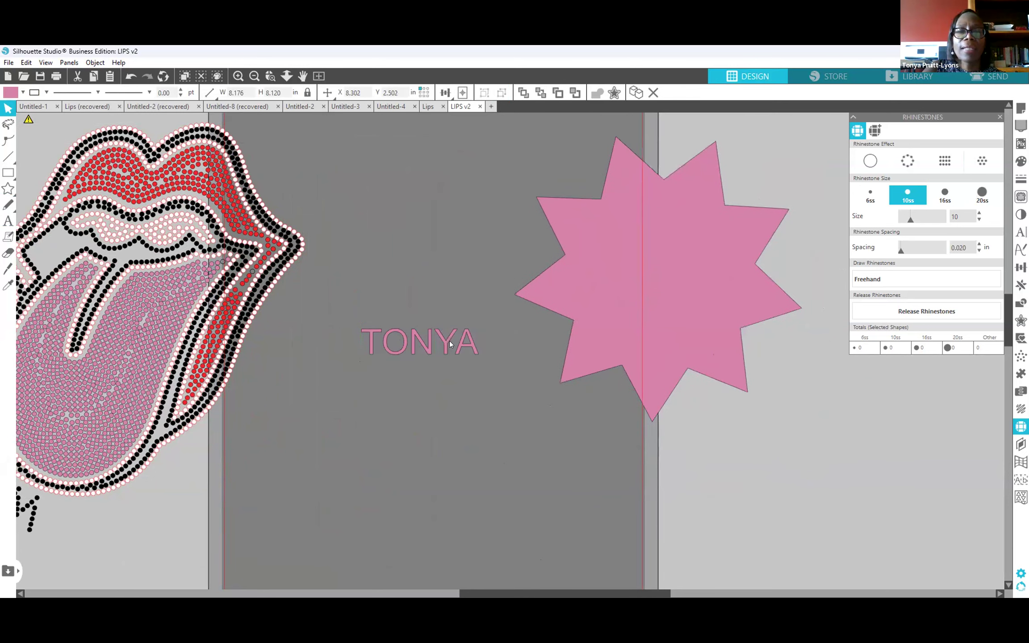
# Enlarge the name text to about 9.6 in wide, place it below the starburst and set its font to Berlin Sans FB Demi.
pyautogui.click(478, 361)
pyautogui.moveTo(483, 366); pyautogui.dragTo(670, 522)
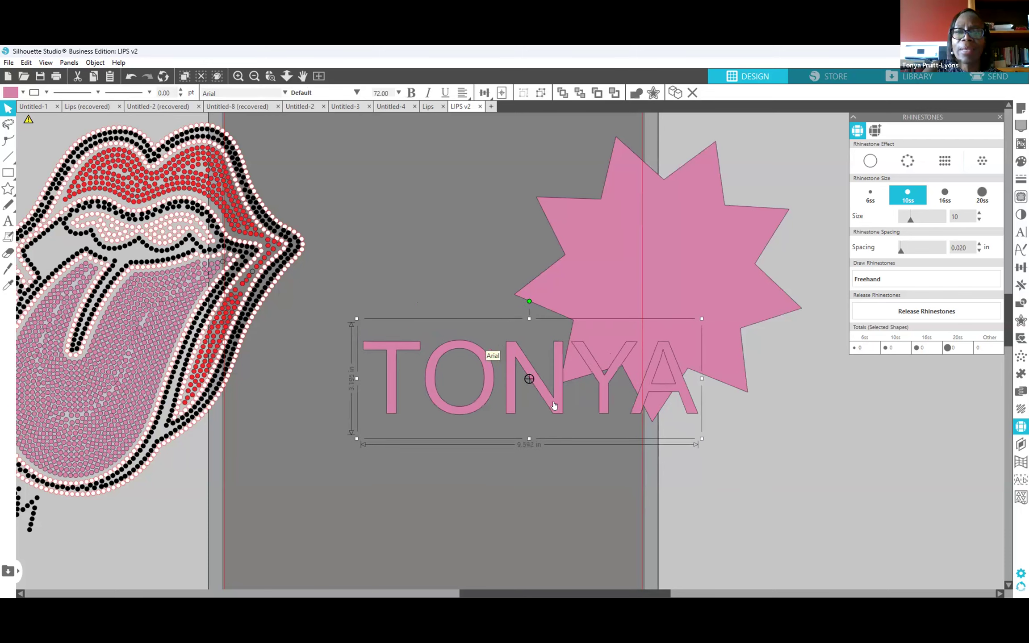
pyautogui.moveTo(478, 400); pyautogui.dragTo(449, 488)
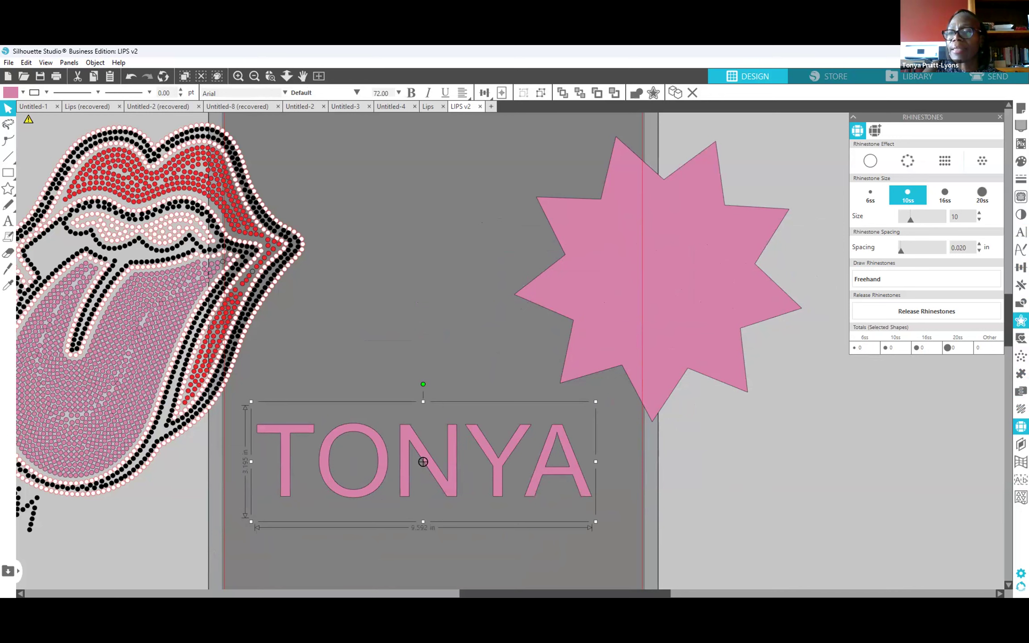
pyautogui.click(1021, 321)
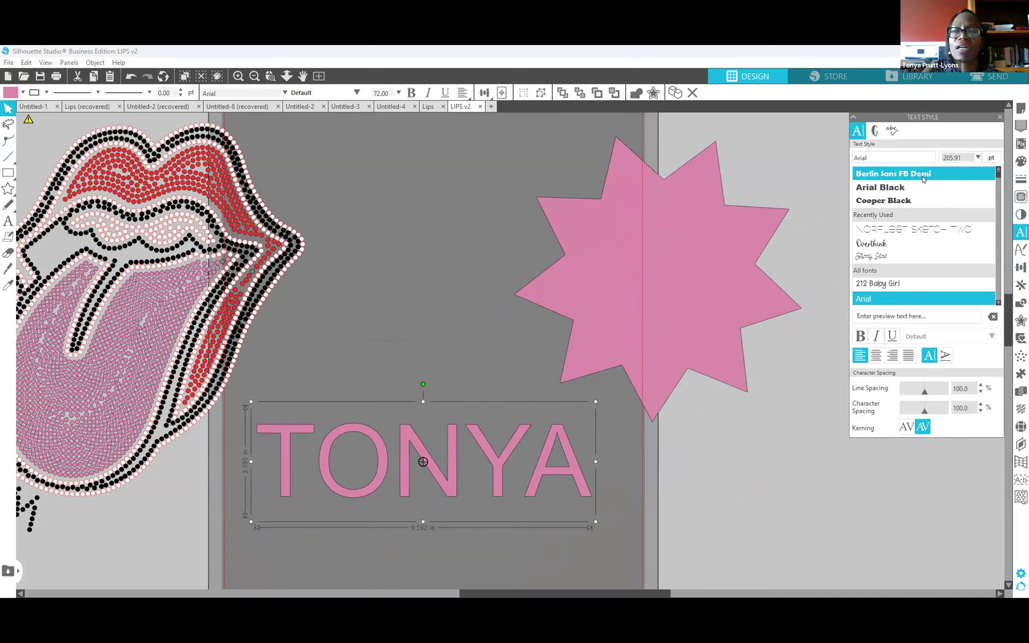
pyautogui.click(923, 179)
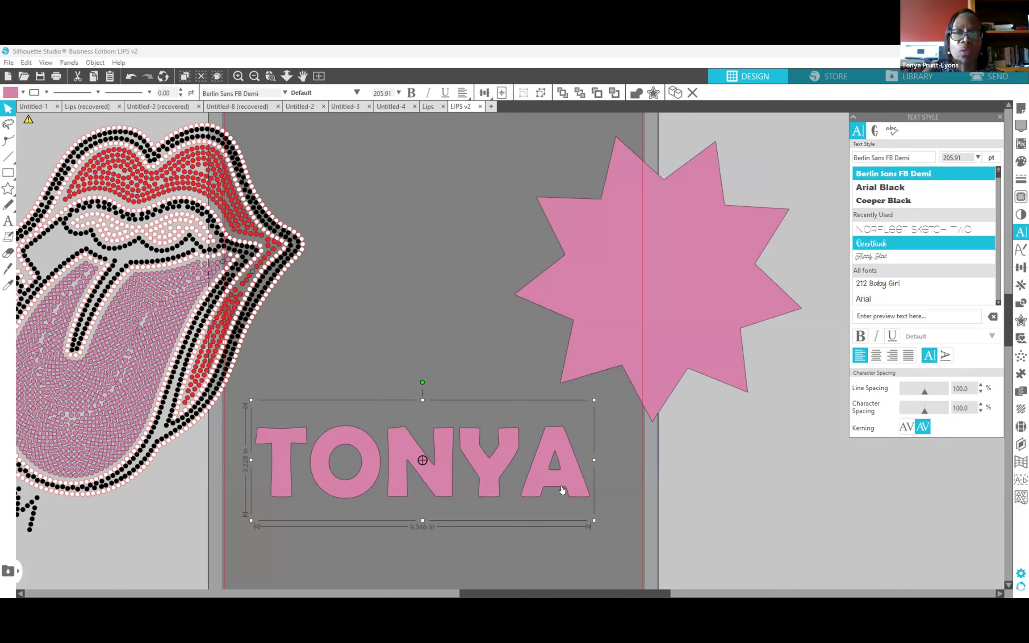
# Shift the starburst toward the mat and place the name text across its middle, then deselect it.
pyautogui.moveTo(665, 384); pyautogui.dragTo(618, 399)
pyautogui.click(534, 513)
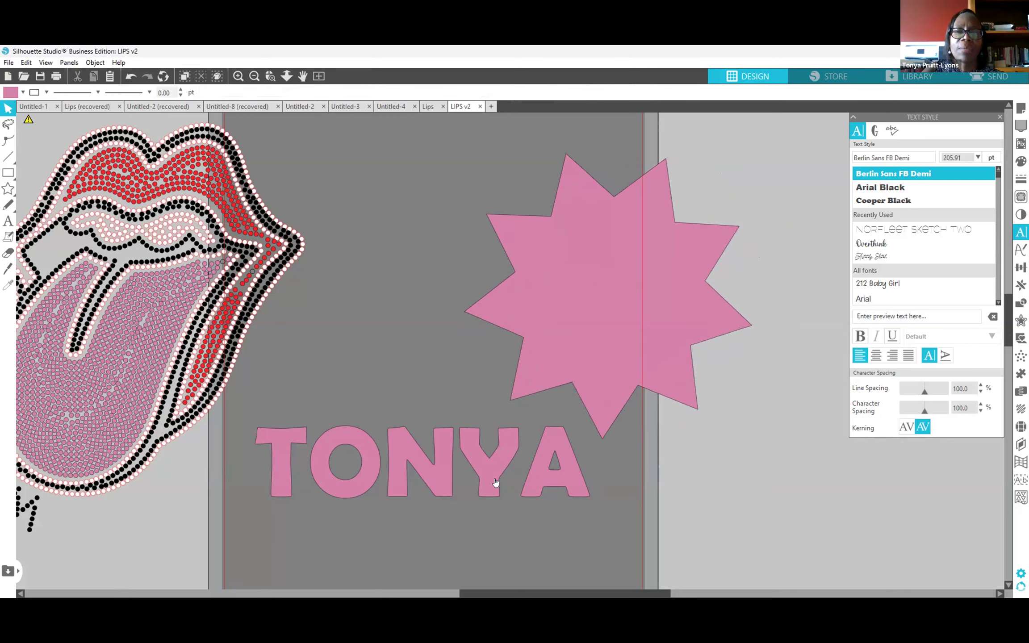
pyautogui.moveTo(493, 482); pyautogui.dragTo(682, 312)
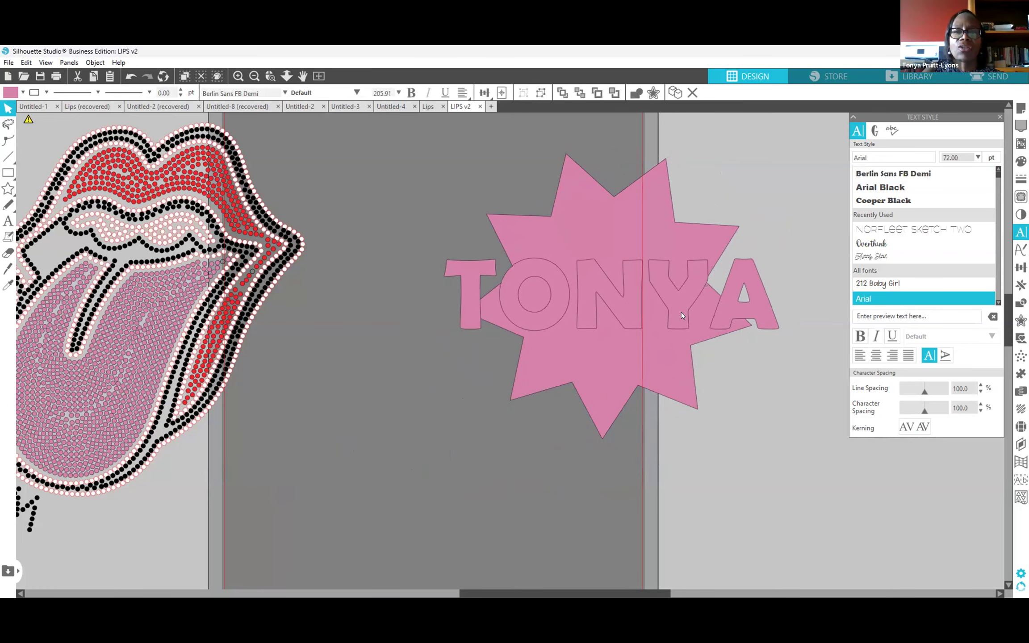
pyautogui.click(645, 536)
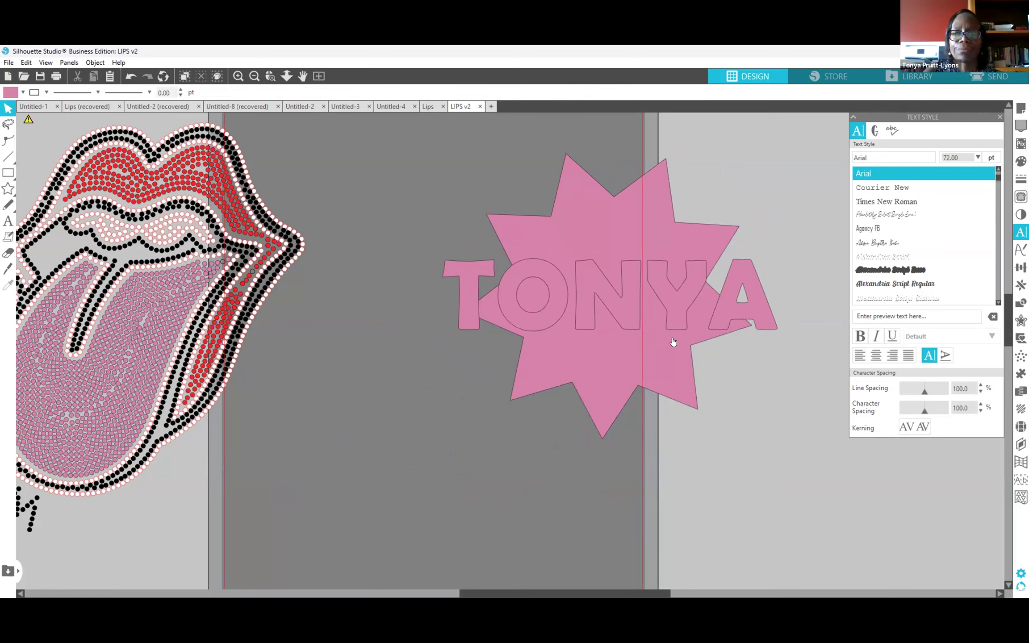
pyautogui.moveTo(681, 322); pyautogui.dragTo(682, 323)
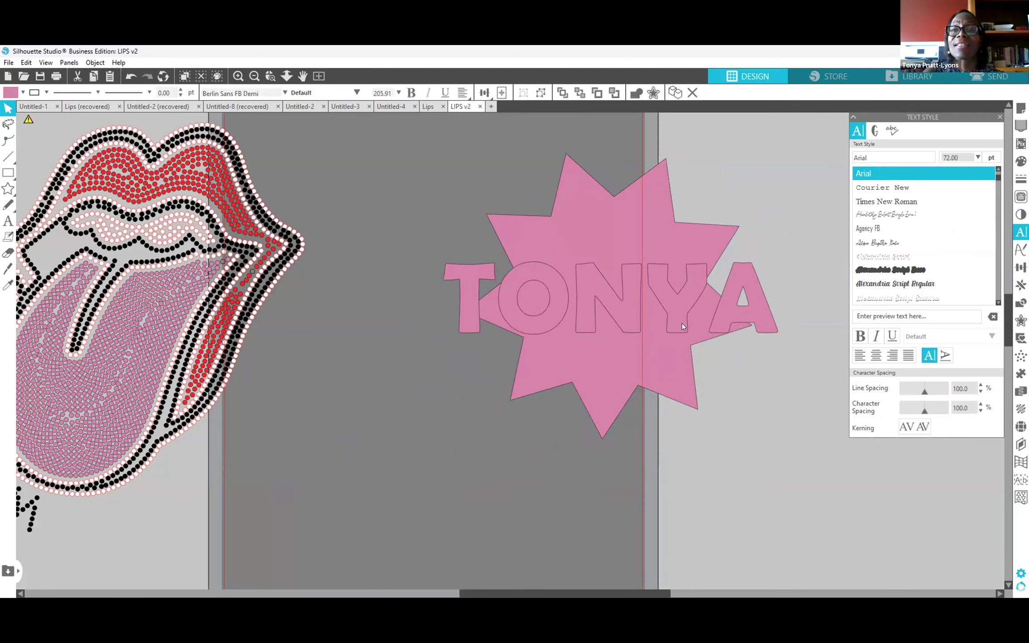
pyautogui.click(610, 520)
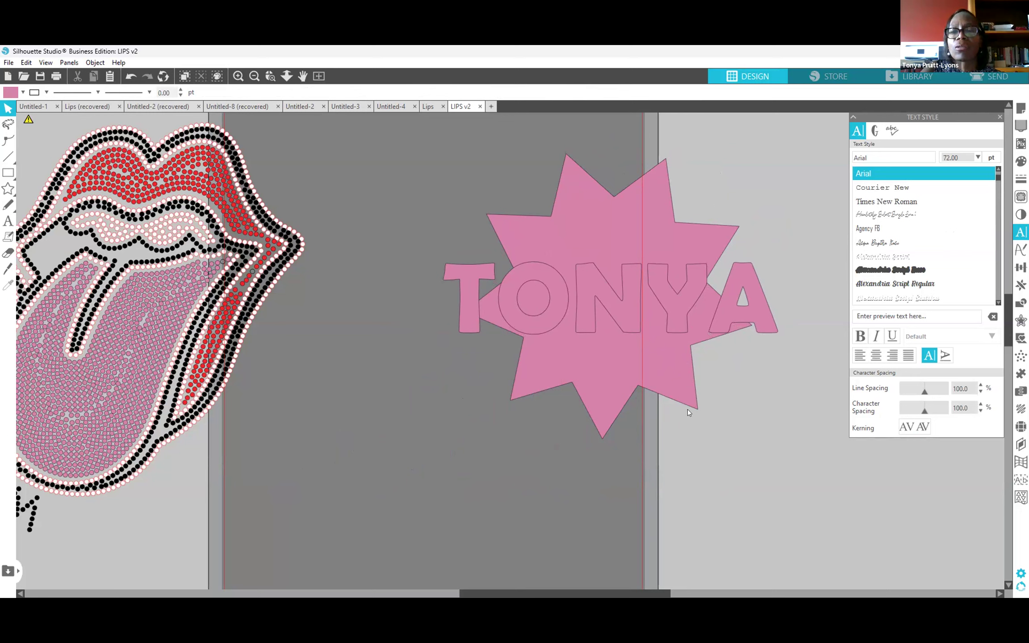
# Apply a 10ss rhinestone edge to the name text and fill the starburst with 10ss rhinestones.
pyautogui.click(683, 321)
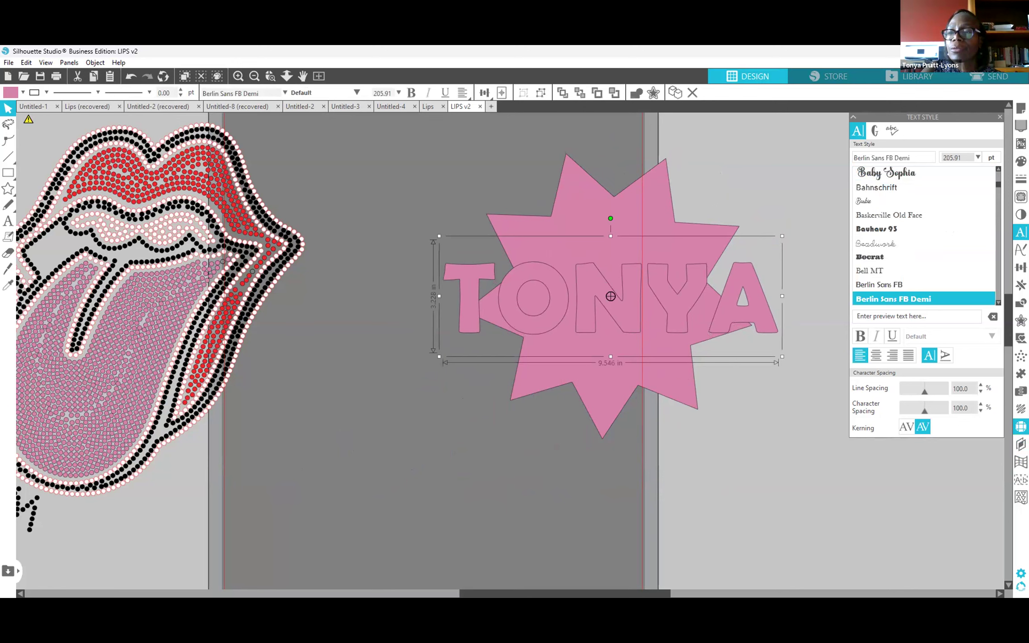
pyautogui.click(904, 163)
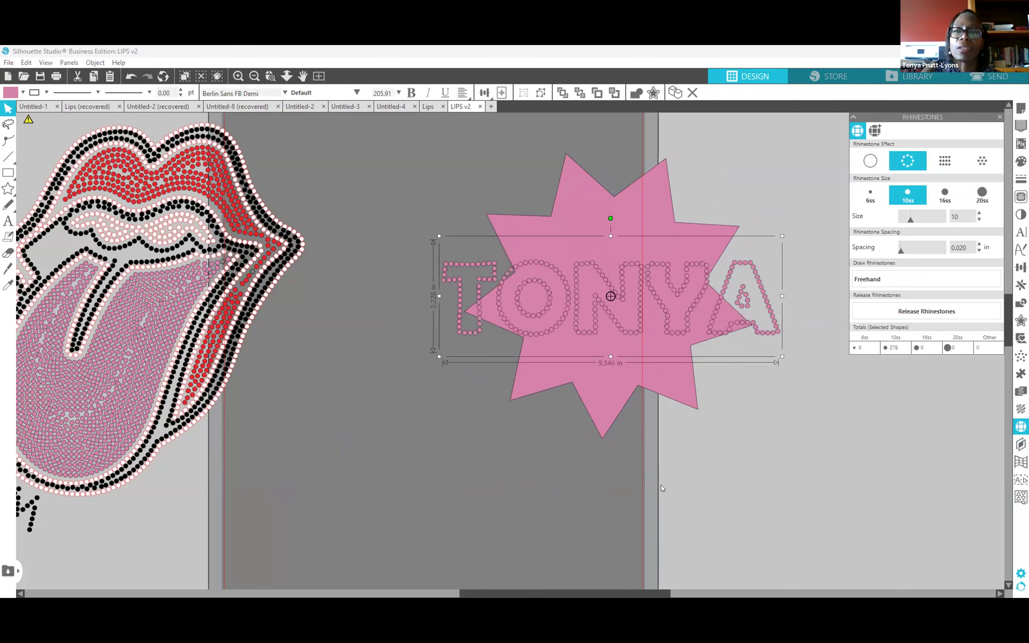
pyautogui.click(684, 388)
pyautogui.click(979, 161)
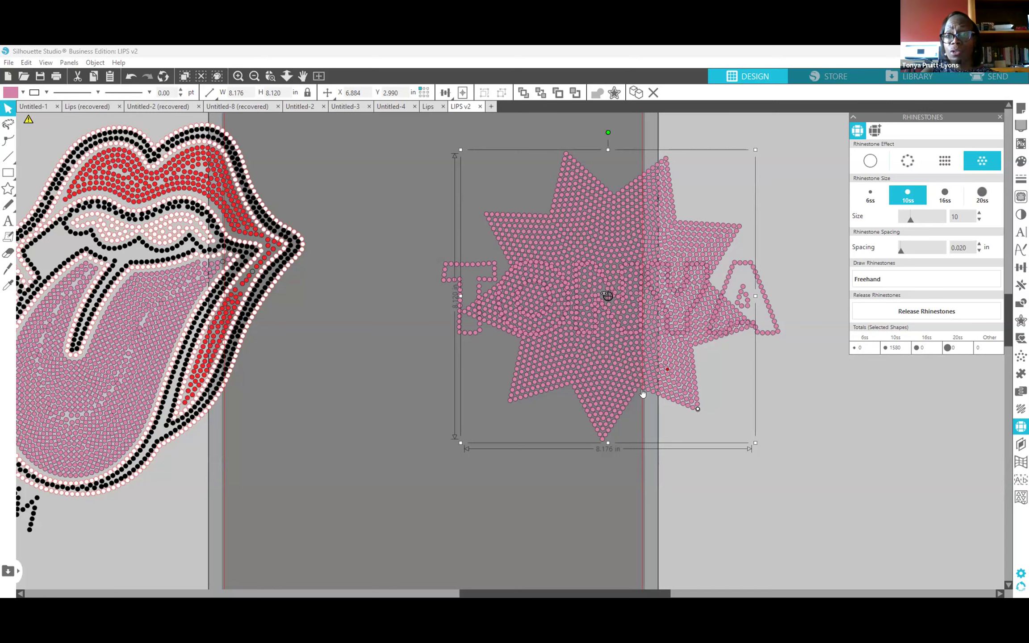
# Remove the rhinestone effects from the starburst and the name text.
pyautogui.click(863, 168)
pyautogui.click(864, 168)
pyautogui.click(869, 161)
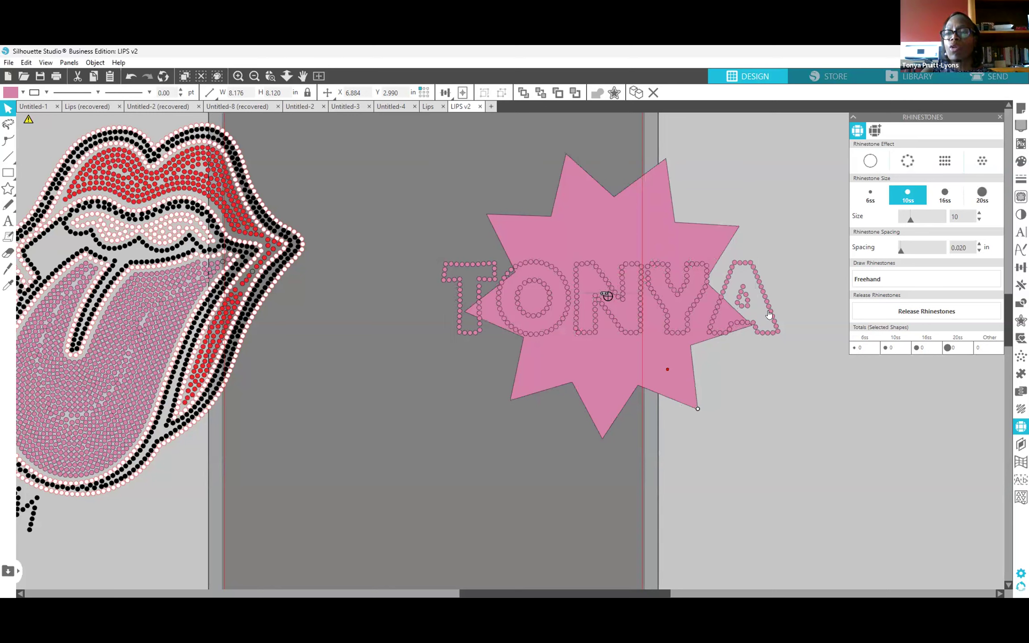
pyautogui.click(766, 314)
pyautogui.click(871, 164)
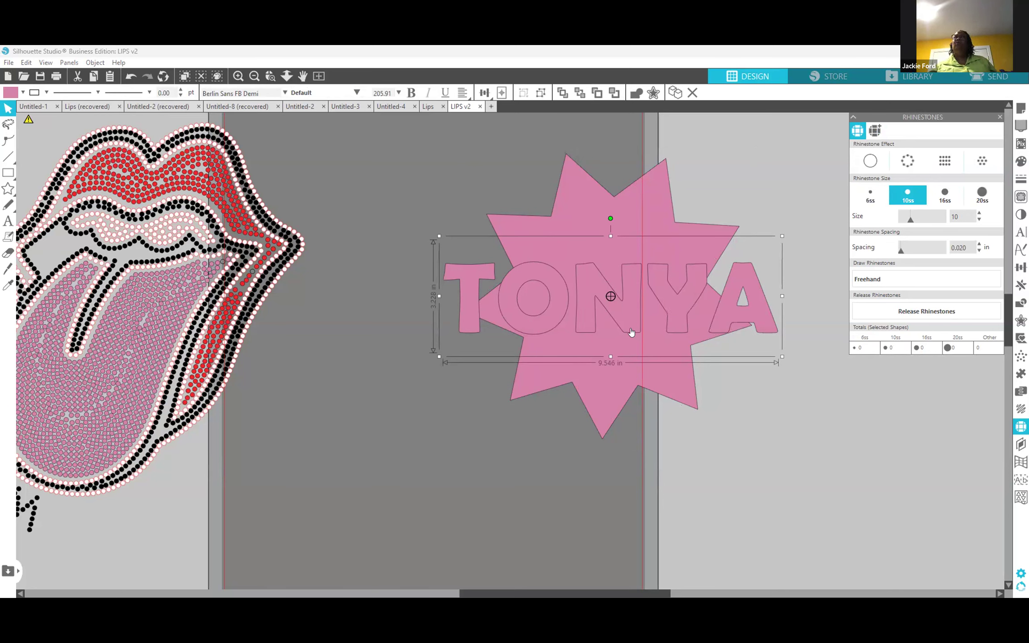
# Nudge the name text slightly on the starburst and enlarge the starburst to about 9 in wide behind it.
pyautogui.moveTo(632, 331); pyautogui.dragTo(636, 334)
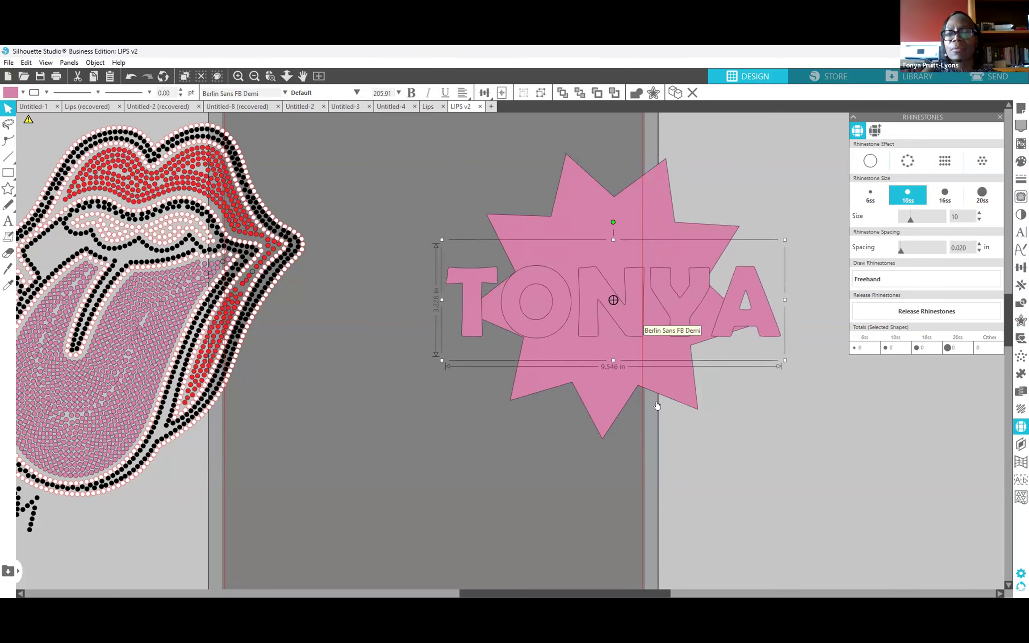
pyautogui.click(680, 398)
pyautogui.click(697, 409)
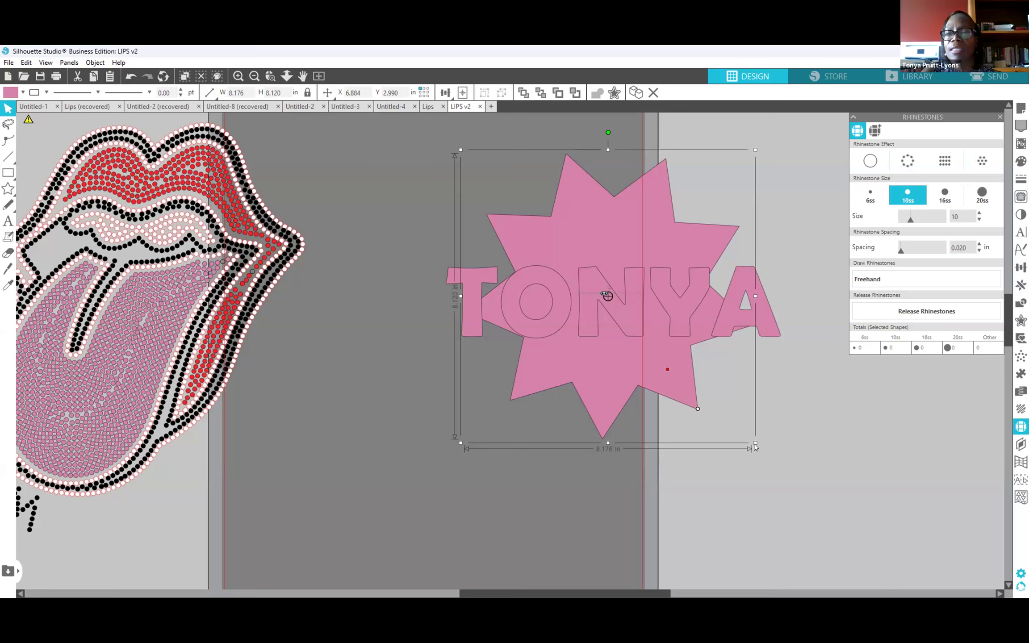
pyautogui.moveTo(752, 441); pyautogui.dragTo(786, 460)
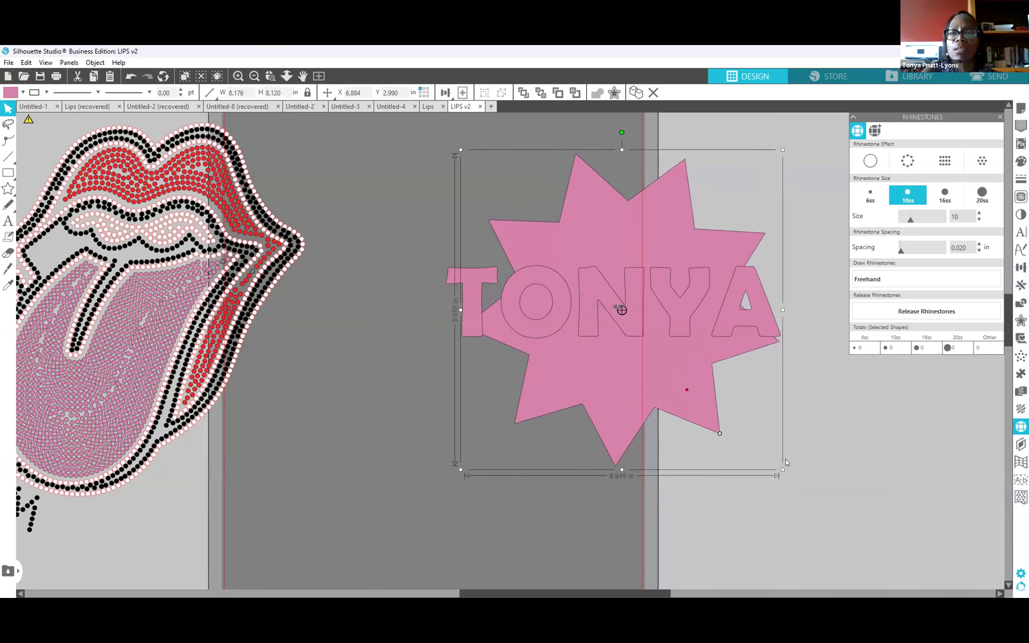
# Reposition the name text across the starburst's middle and stretch it taller and to about 10 in wide.
pyautogui.moveTo(691, 345)
pyautogui.mouseDown()
pyautogui.moveTo(695, 355)
pyautogui.moveTo(690, 348)
pyautogui.mouseUp()
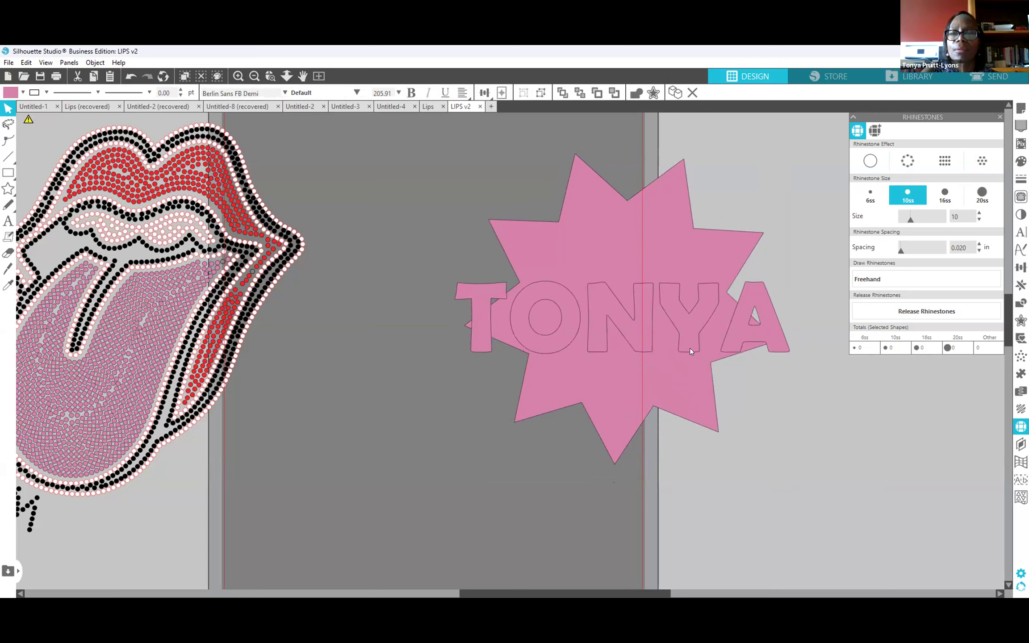
pyautogui.click(631, 344)
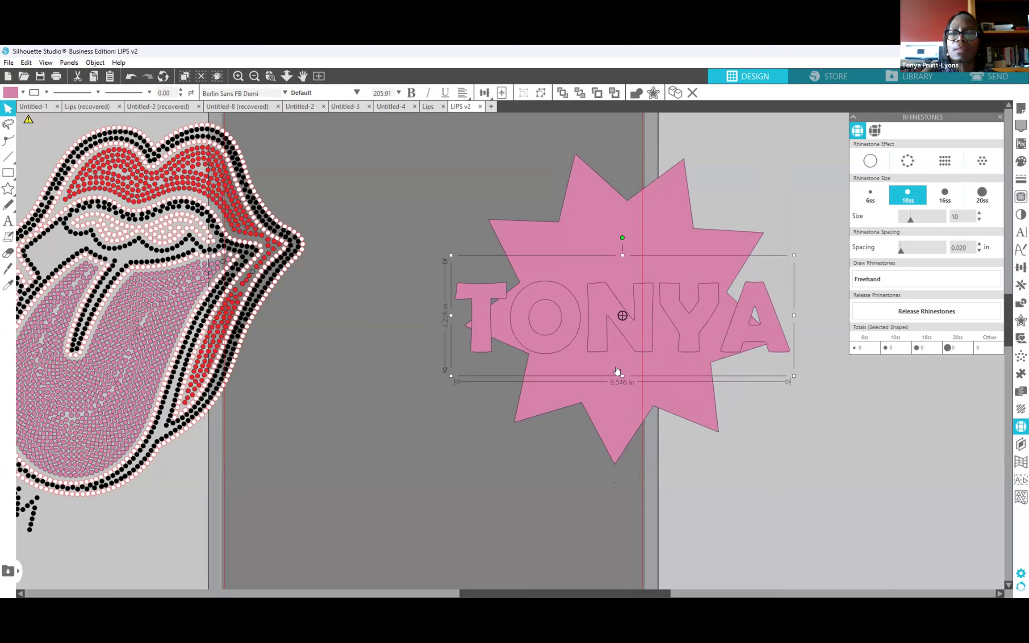
pyautogui.moveTo(622, 376); pyautogui.dragTo(628, 400)
pyautogui.moveTo(621, 341); pyautogui.dragTo(628, 331)
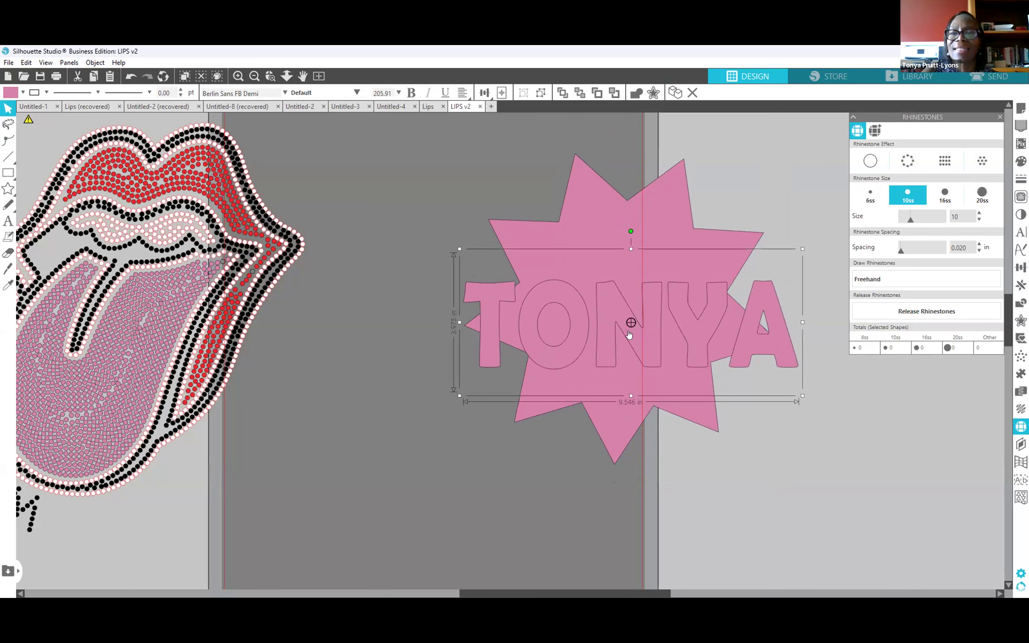
pyautogui.moveTo(460, 322); pyautogui.dragTo(442, 323)
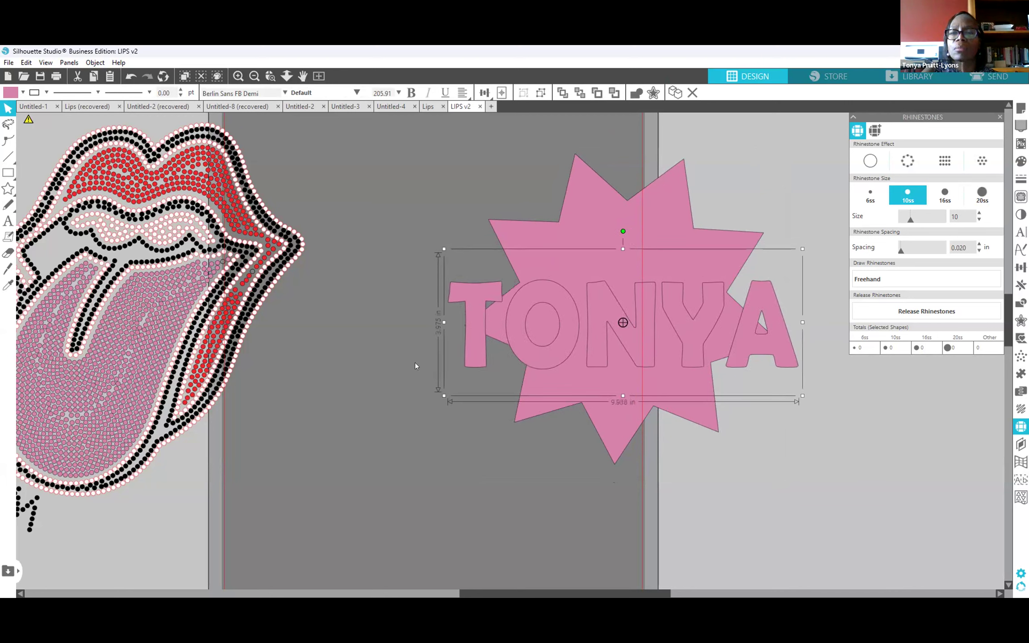
pyautogui.press('Up')
pyautogui.press('Down')
pyautogui.press('Down')
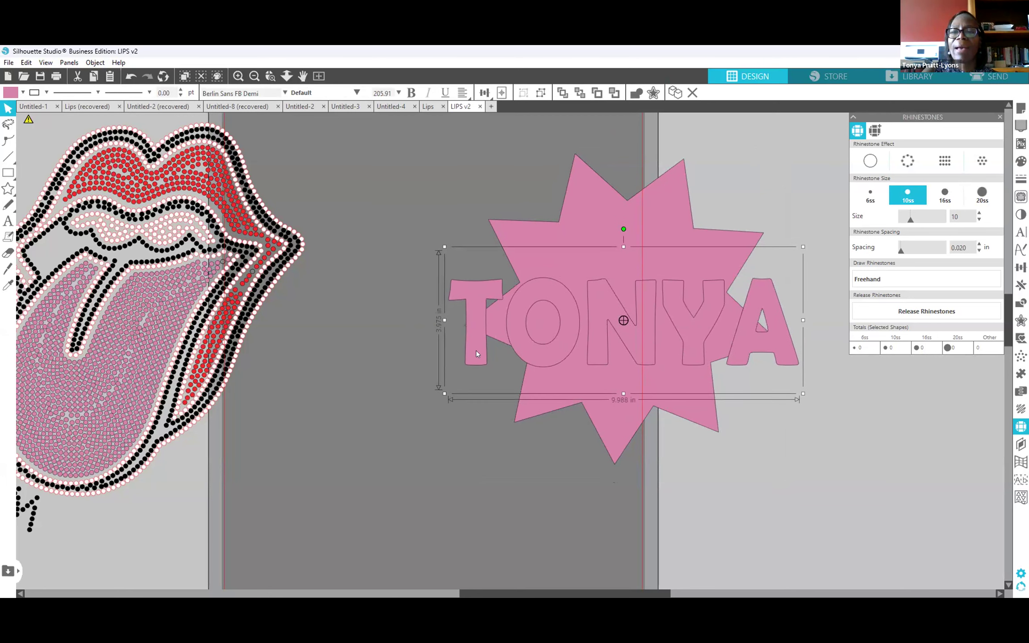
pyautogui.click(380, 404)
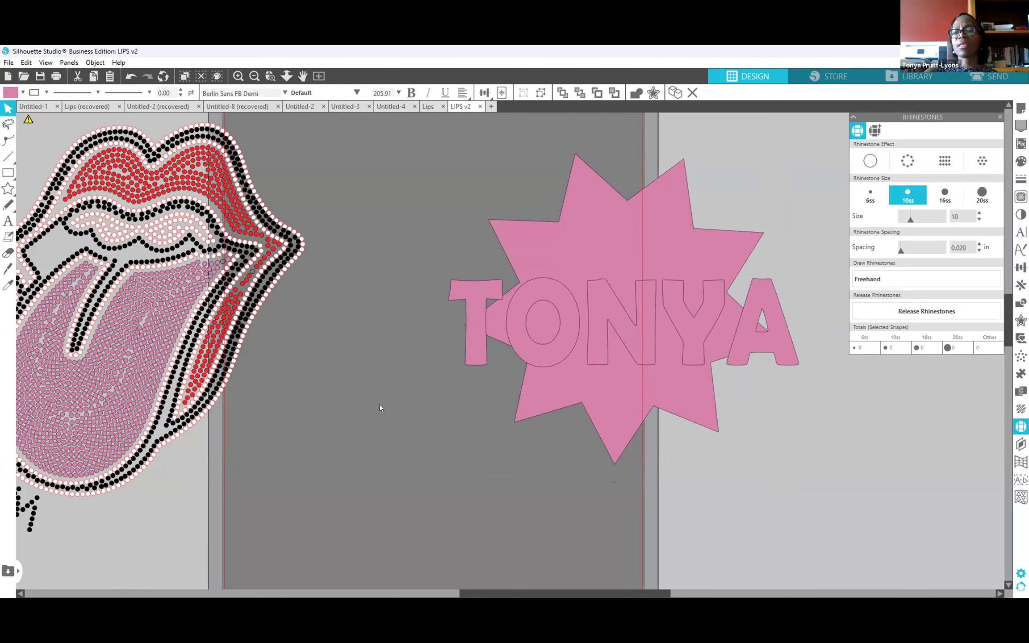
# Apply a 10ss rhinestone edge to the name text and create a 0.130 in offset outline around it.
pyautogui.click(477, 366)
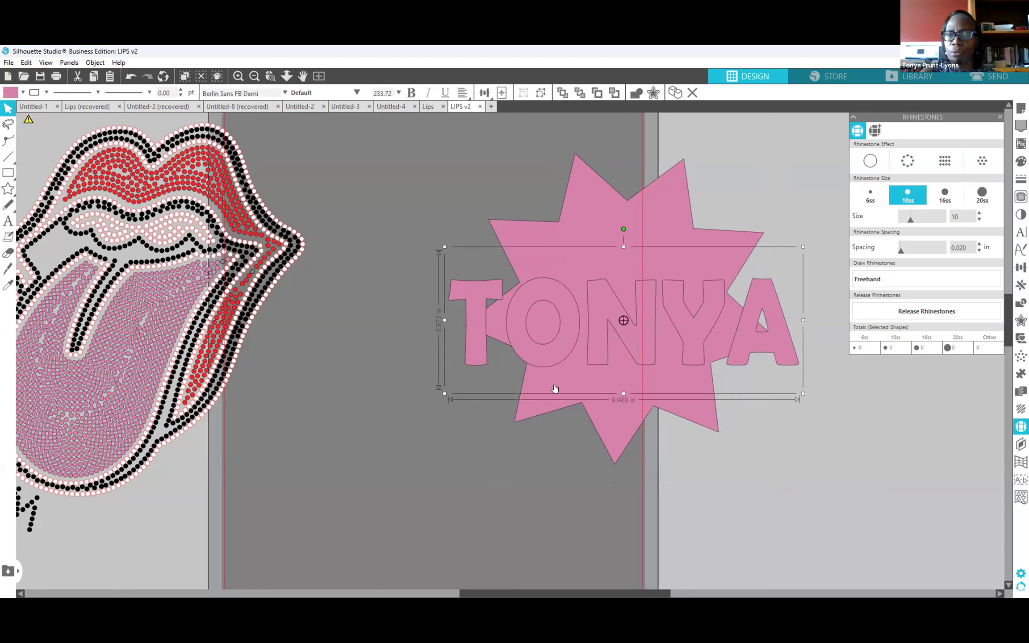
pyautogui.click(912, 160)
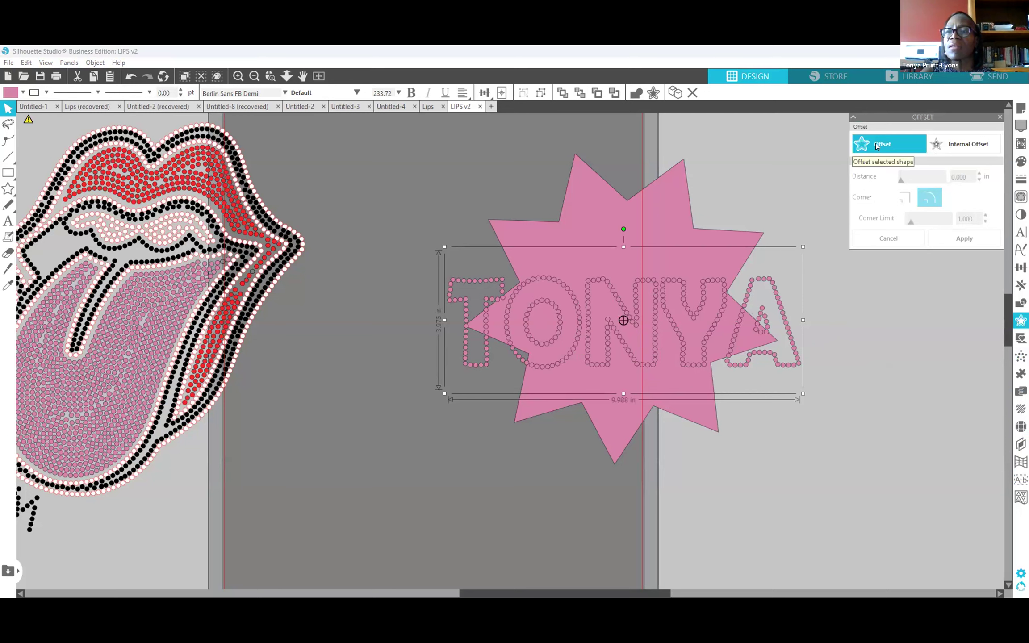
pyautogui.click(878, 151)
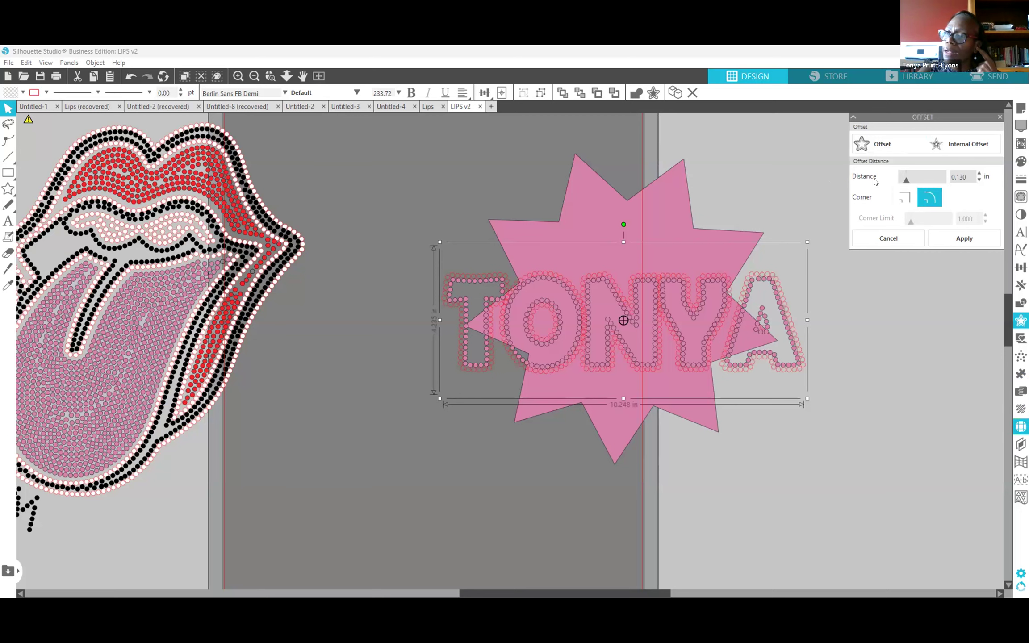
pyautogui.click(869, 161)
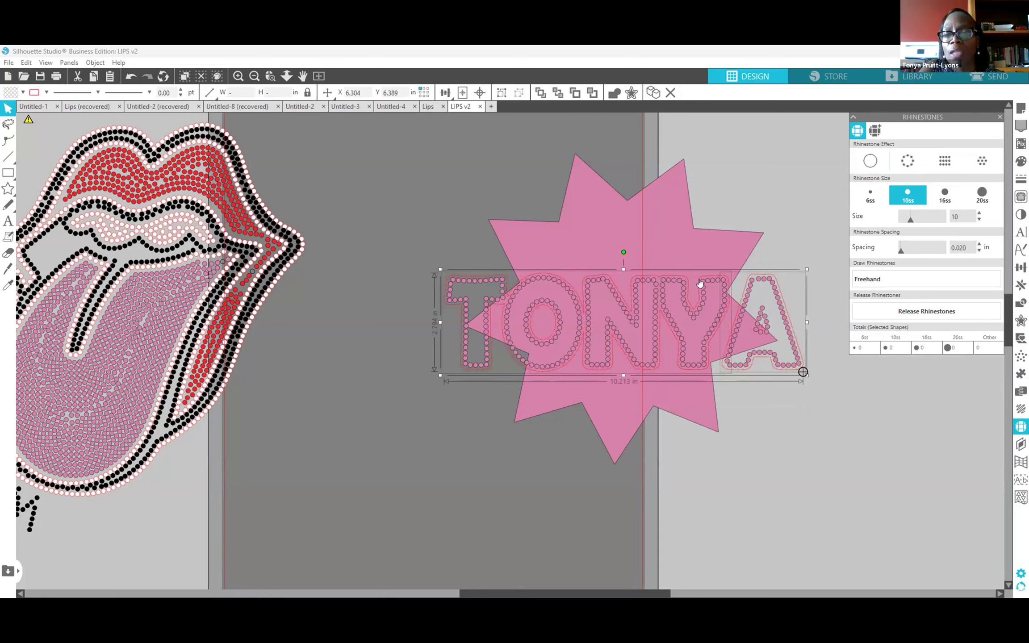
# Move the rhinestone name text below the starburst and subtract all the name's offset outlines from the starburst.
pyautogui.moveTo(485, 351); pyautogui.dragTo(177, 573)
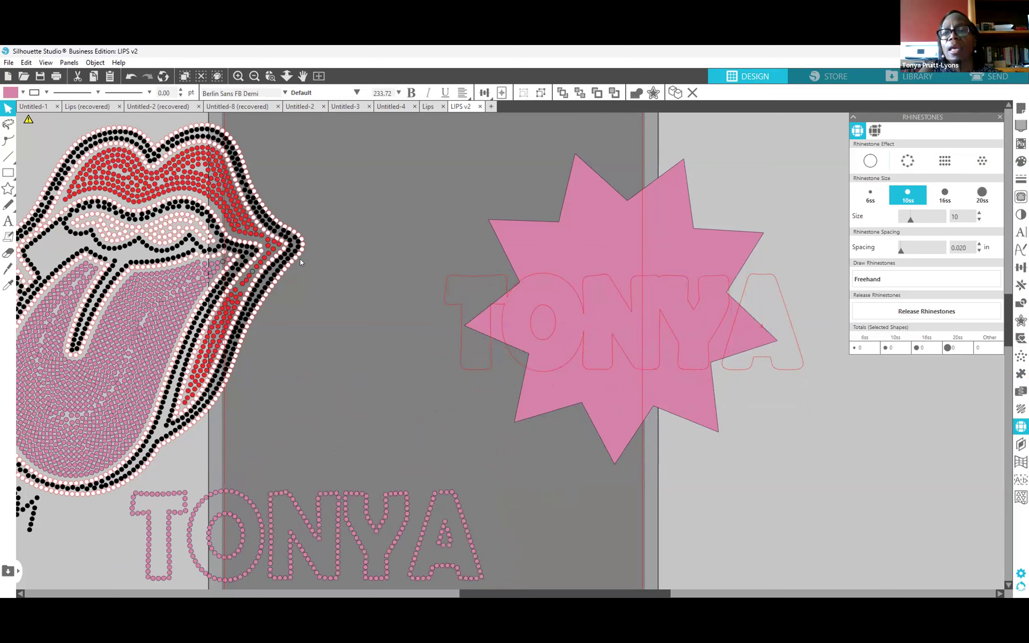
pyautogui.click(497, 308)
pyautogui.moveTo(410, 135); pyautogui.dragTo(799, 413)
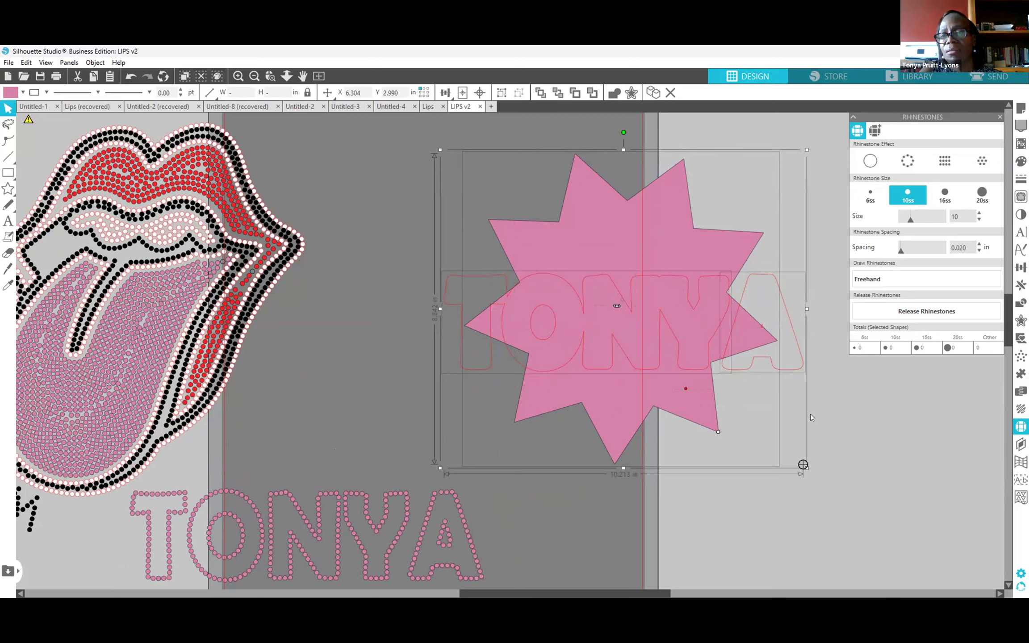
pyautogui.click(599, 366)
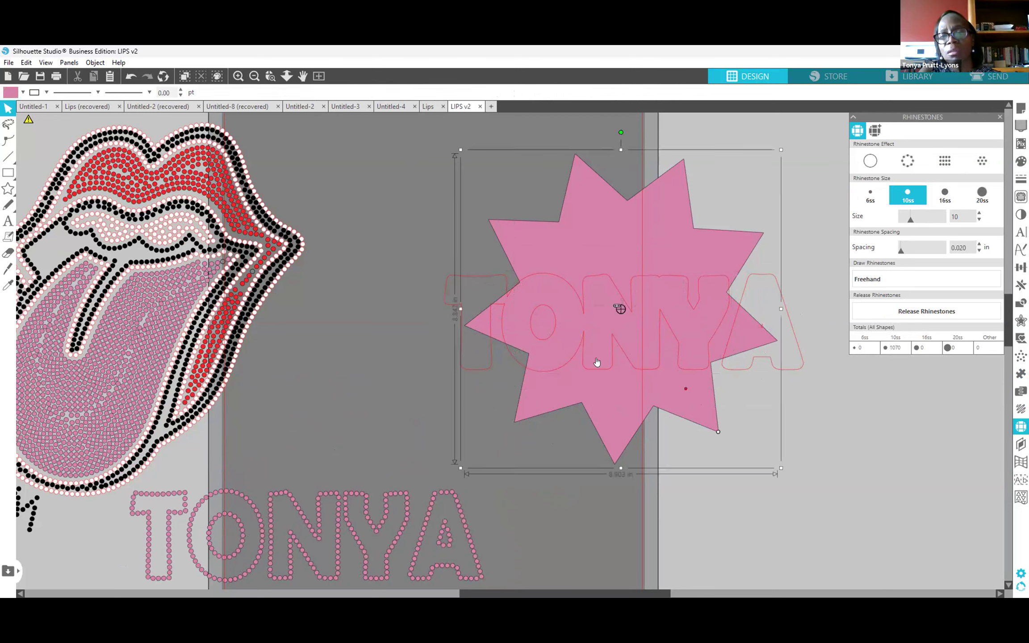
pyautogui.click(674, 417)
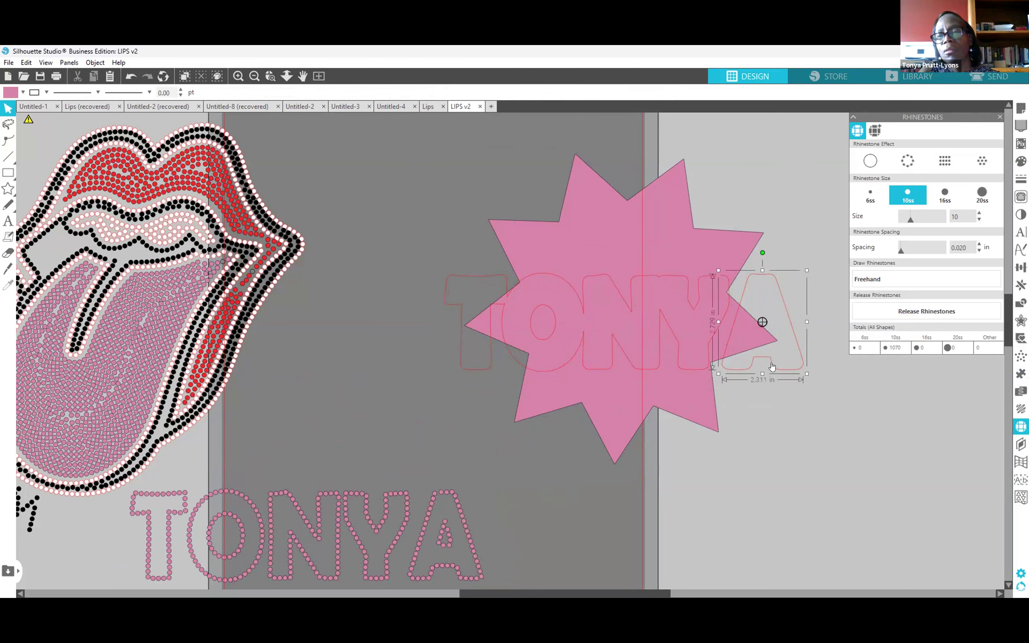
pyautogui.click(761, 322)
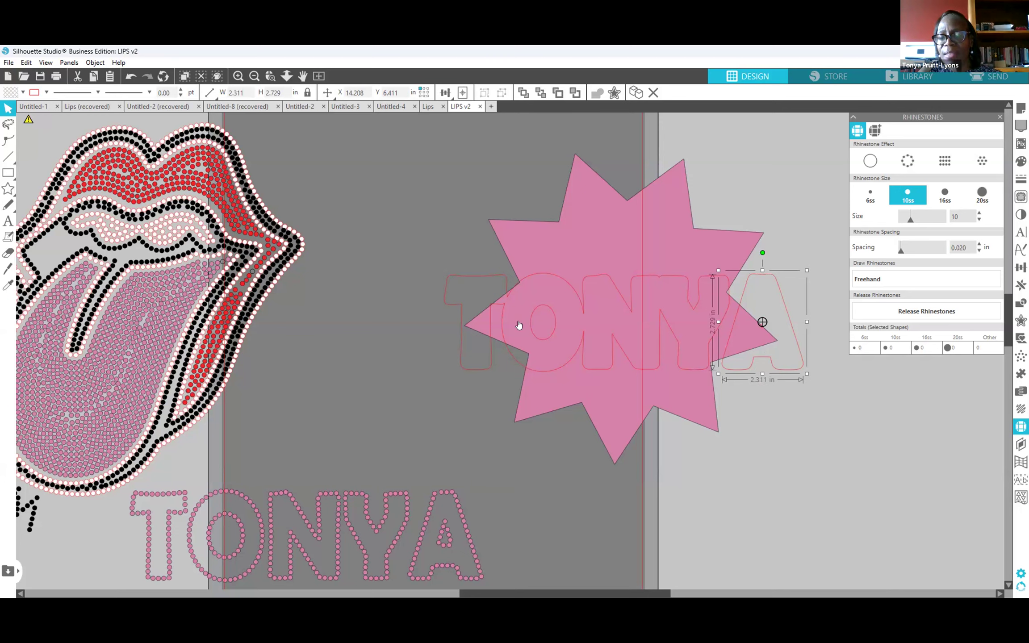
pyautogui.click(415, 186)
pyautogui.click(558, 349)
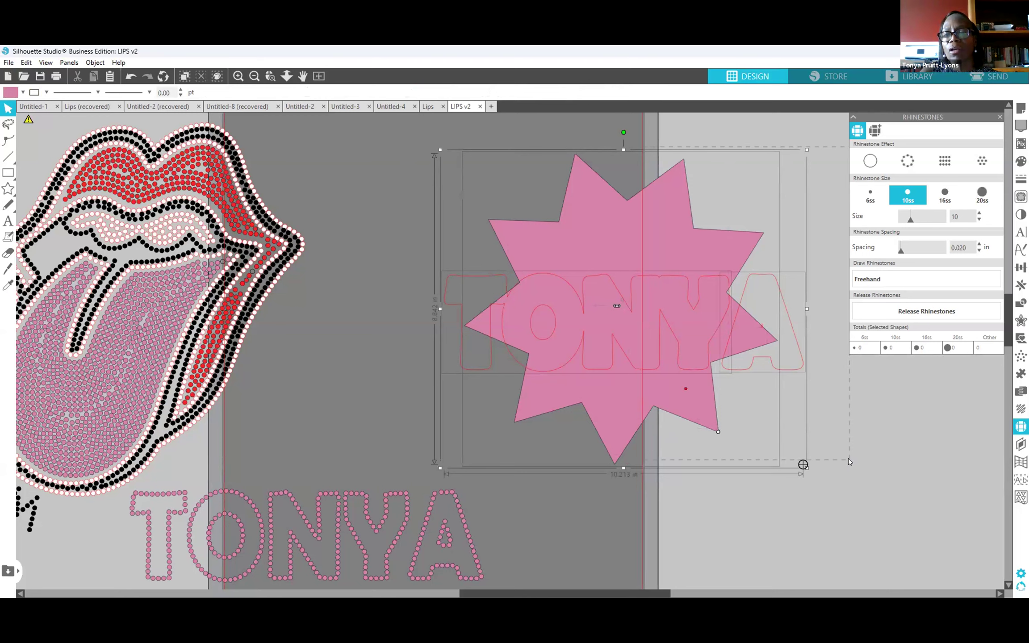
pyautogui.moveTo(848, 458); pyautogui.dragTo(852, 473)
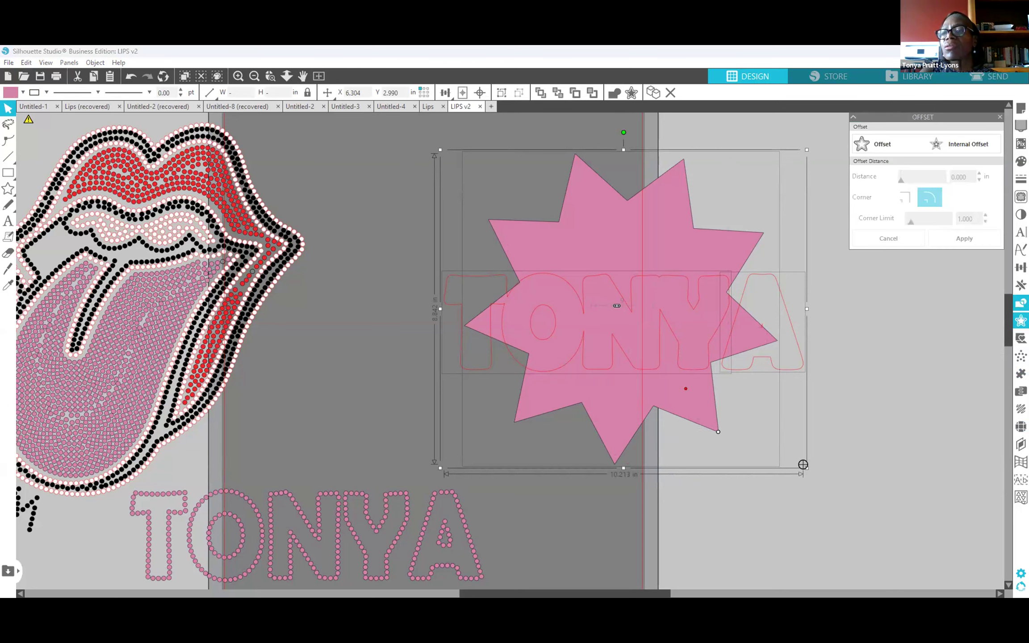
pyautogui.click(1021, 304)
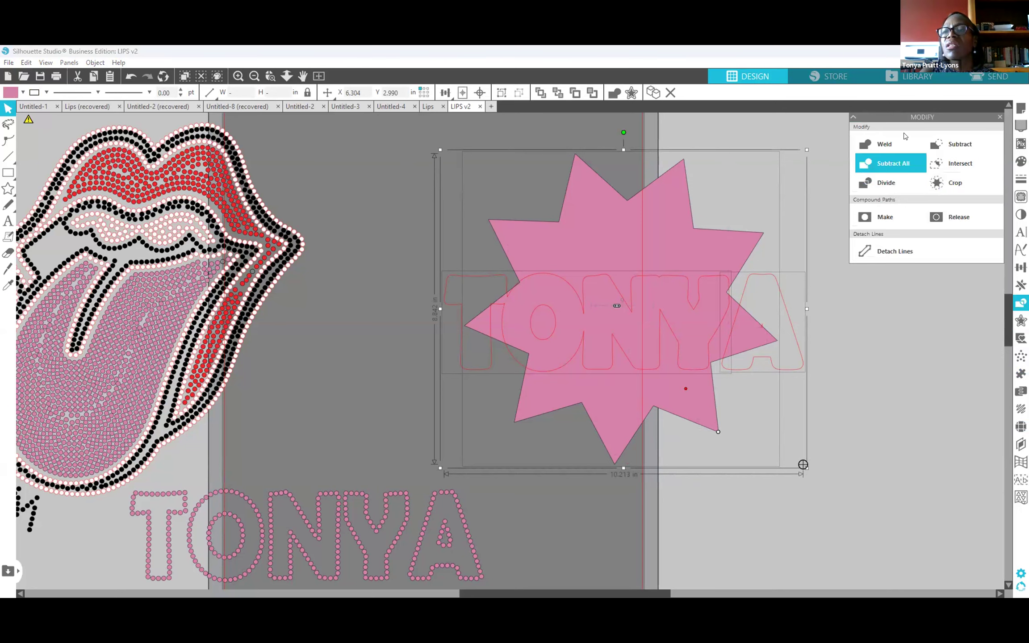
pyautogui.click(897, 164)
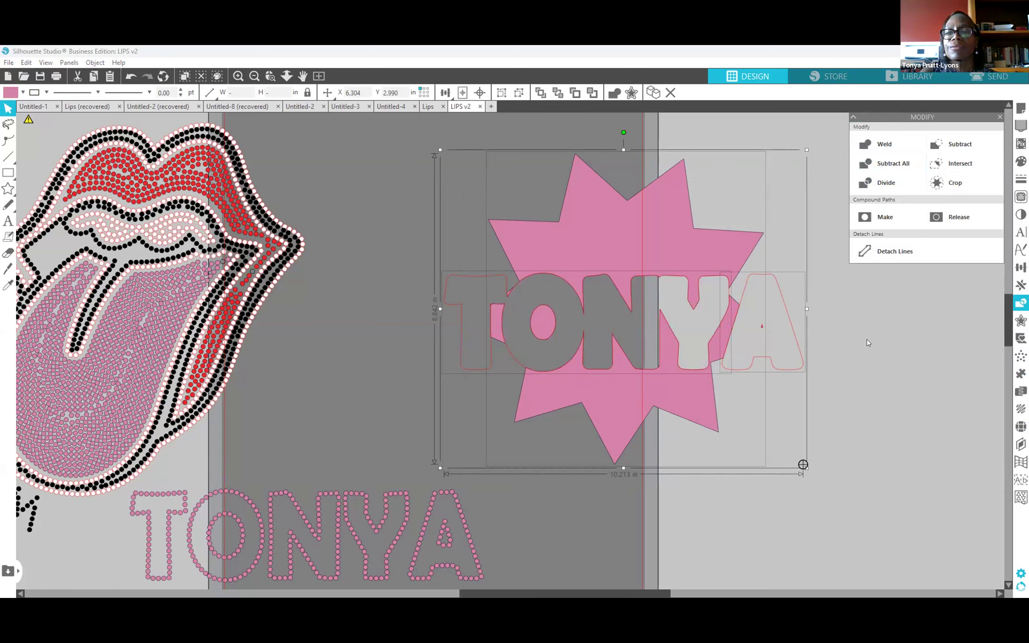
pyautogui.click(867, 343)
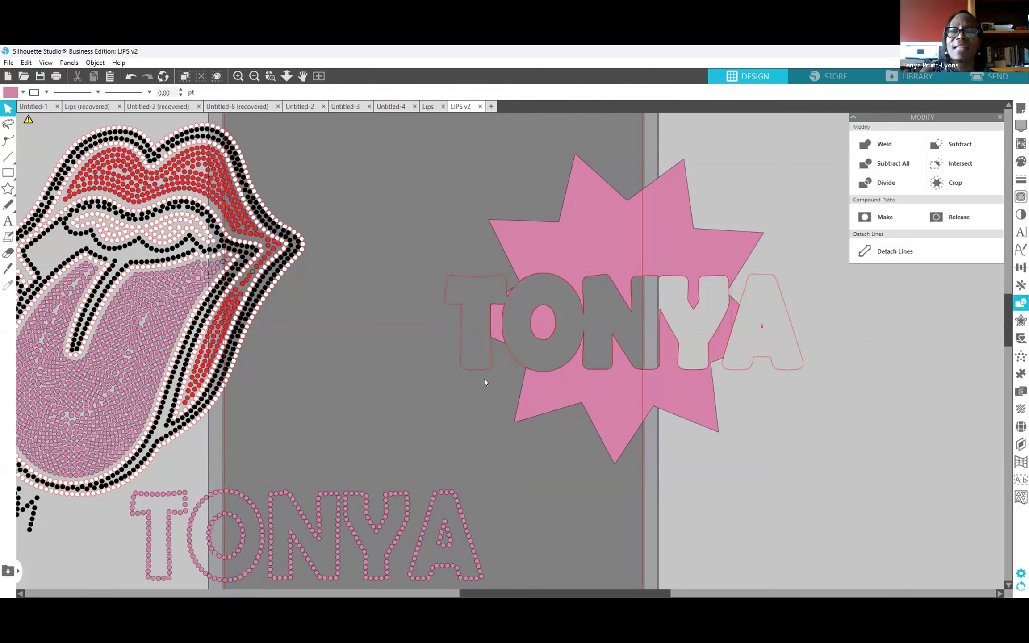
# Move the offset letter outlines off the artwork and shift the cut-out starburst slightly toward the mat's centre.
pyautogui.moveTo(487, 368); pyautogui.dragTo(909, 381)
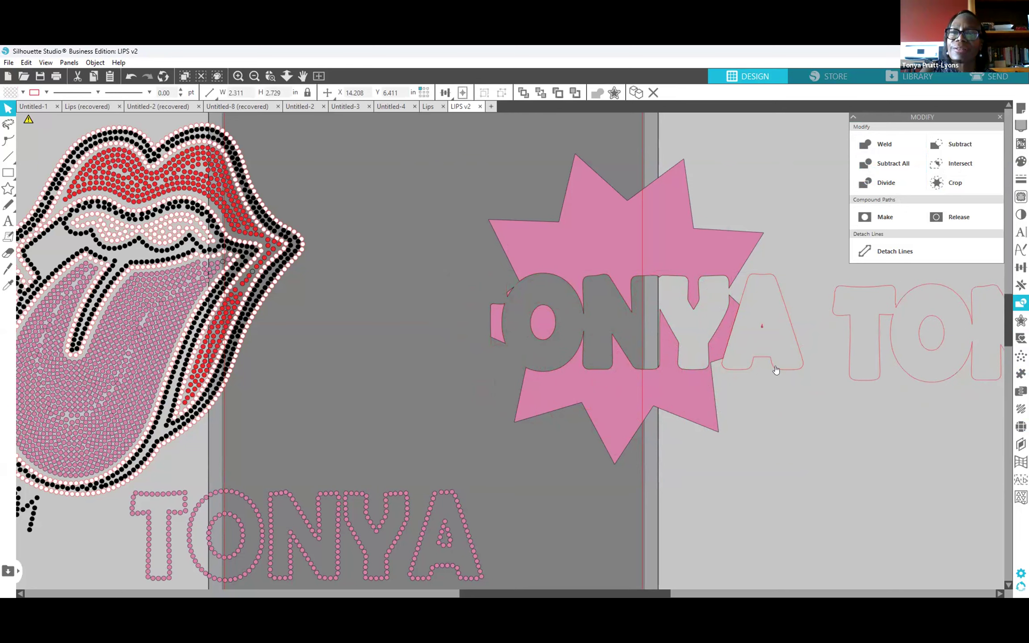
pyautogui.moveTo(775, 366); pyautogui.dragTo(977, 391)
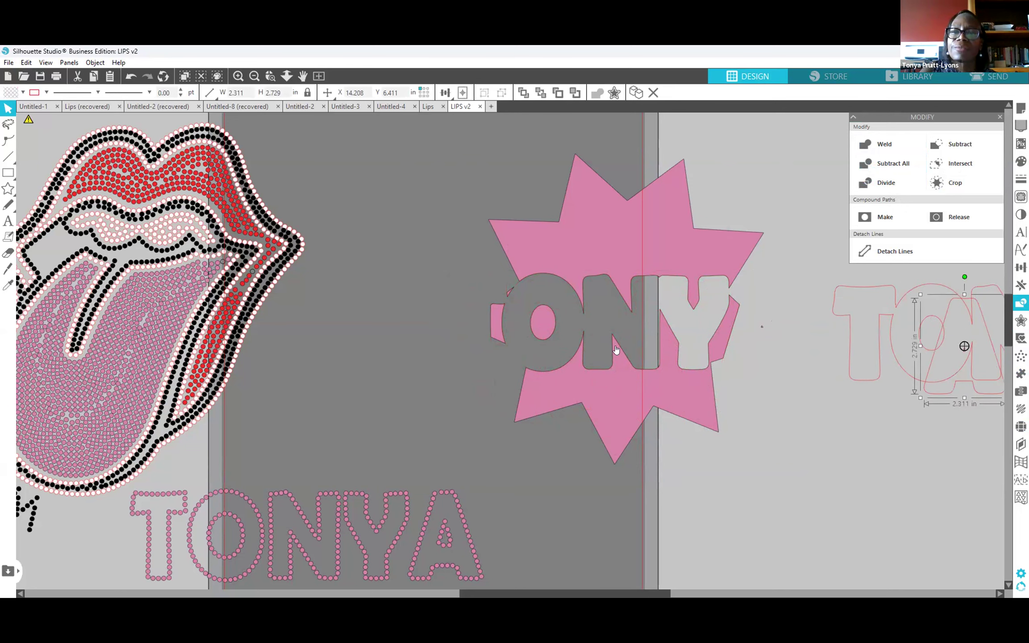
pyautogui.moveTo(696, 408); pyautogui.dragTo(666, 393)
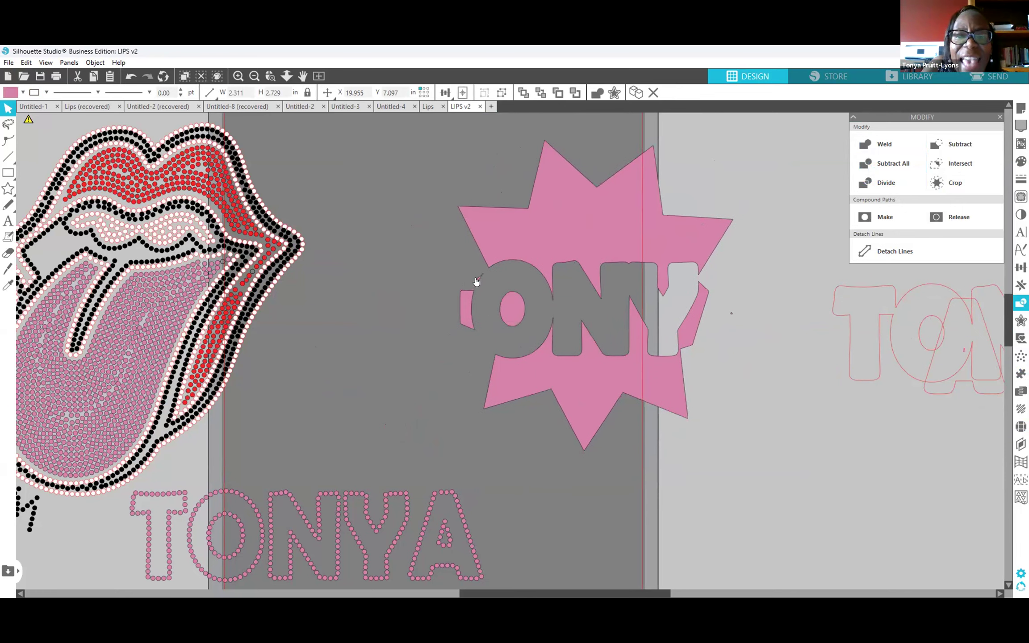
pyautogui.click(493, 296)
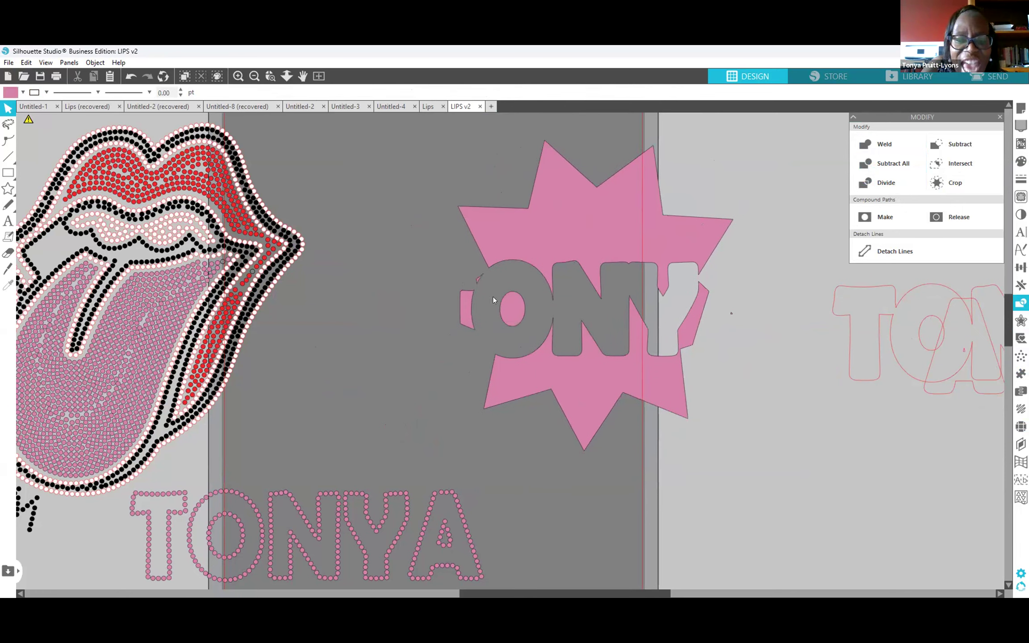
# Release the cut-out starburst's compound path and ungroup it into separate pieces.
pyautogui.click(590, 405)
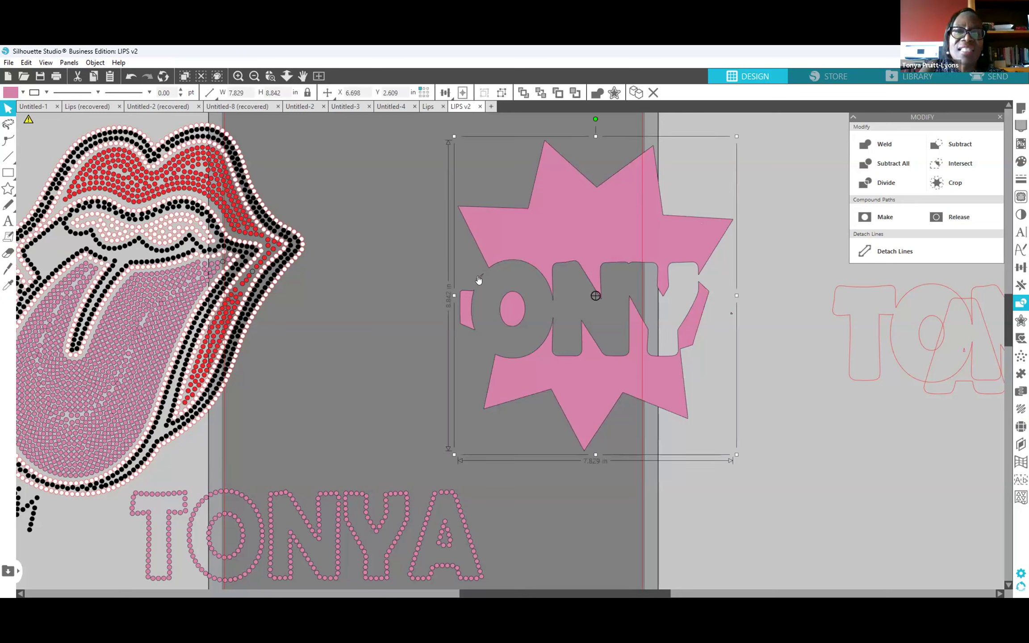
pyautogui.rightClick(575, 376)
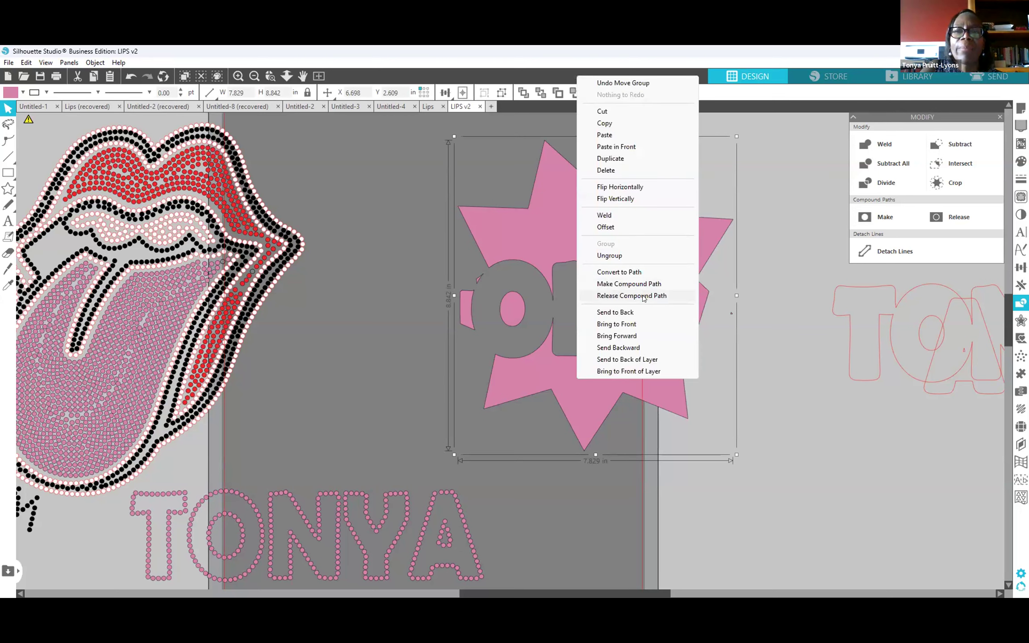
pyautogui.click(643, 297)
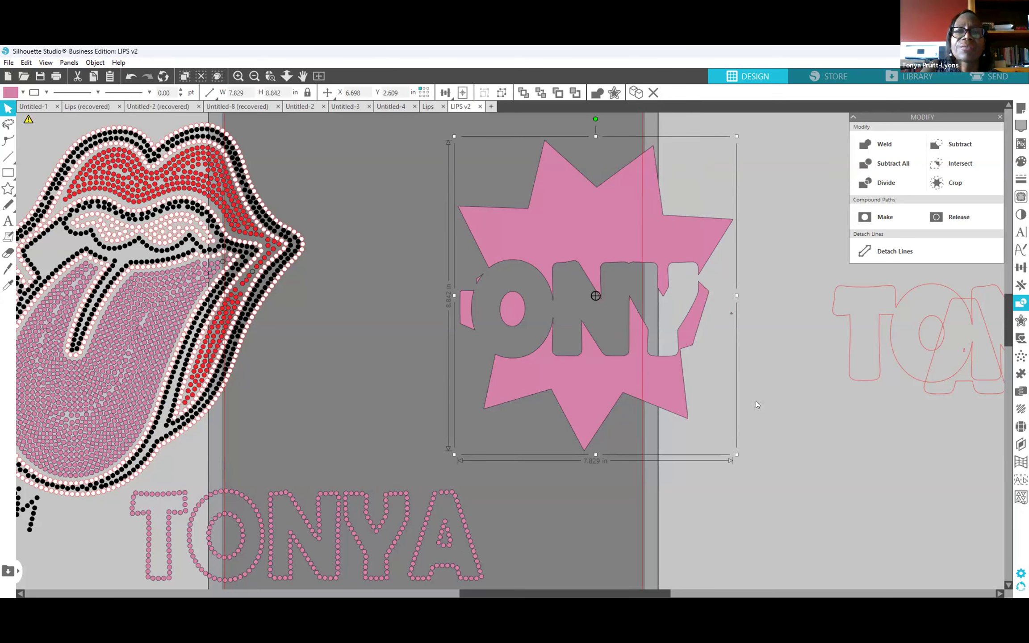
pyautogui.rightClick(596, 362)
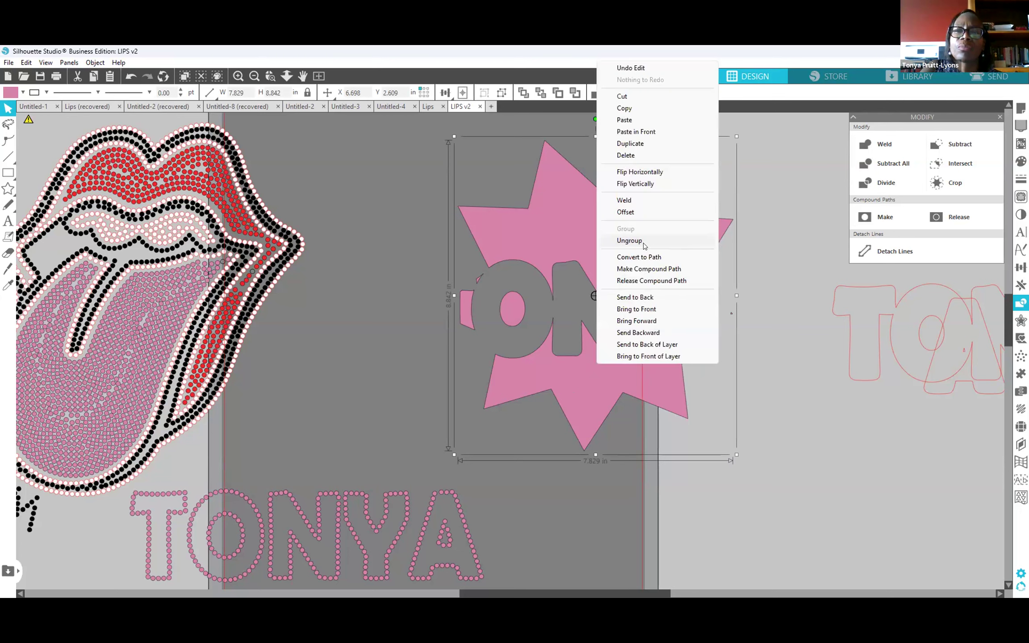
pyautogui.click(678, 433)
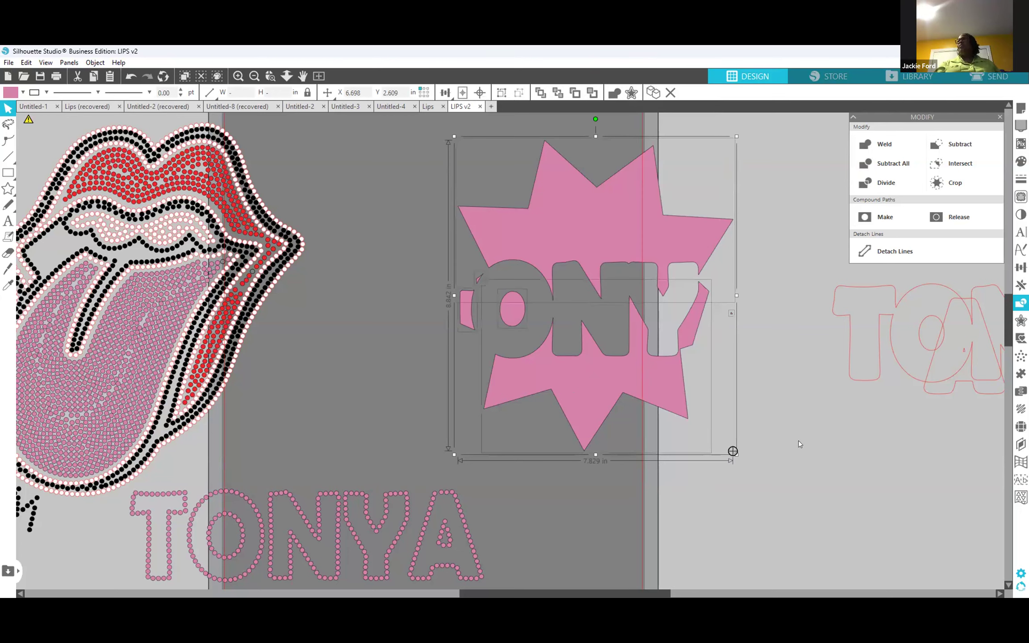
# Delete the tiny stray fragments left around the starburst by the subtraction.
pyautogui.click(798, 440)
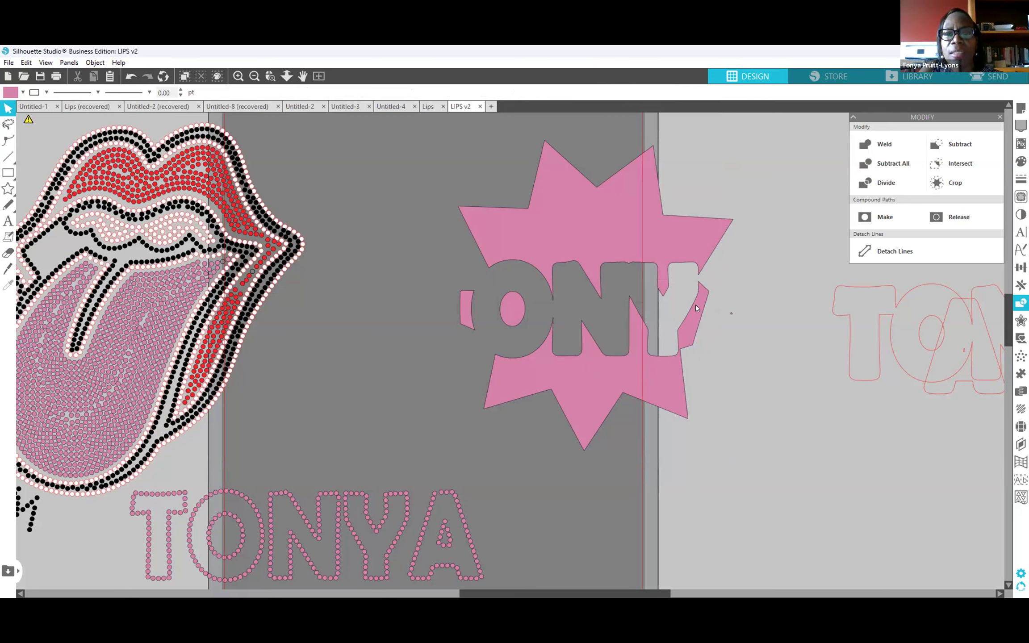
pyautogui.click(731, 314)
pyautogui.press('Delete')
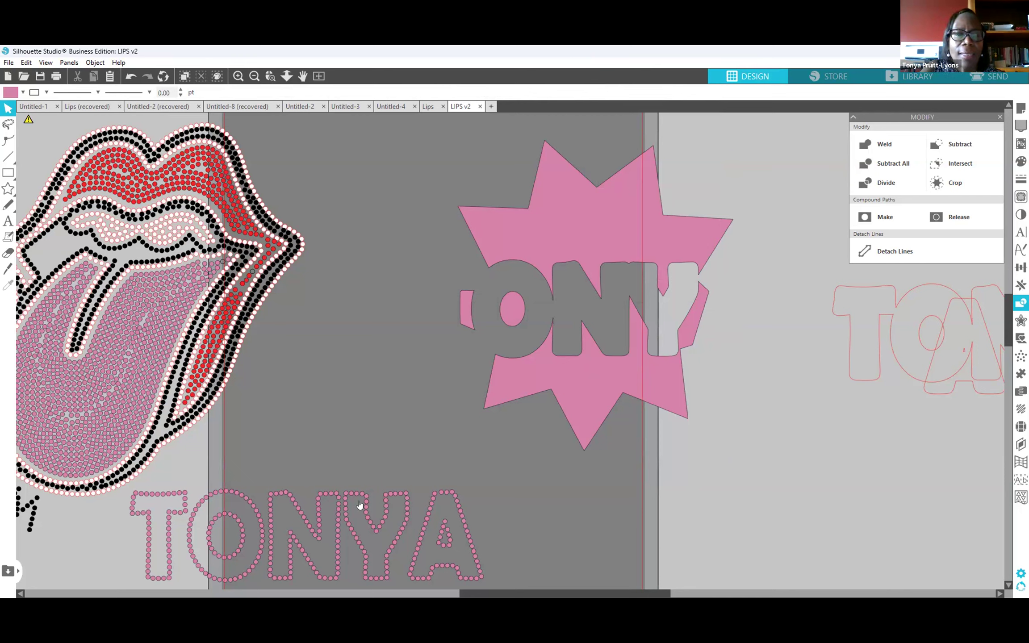
# Fit the rhinestone name text into the starburst's letter cut-outs and select individual starburst pieces around the letters.
pyautogui.moveTo(364, 497); pyautogui.dragTo(650, 273)
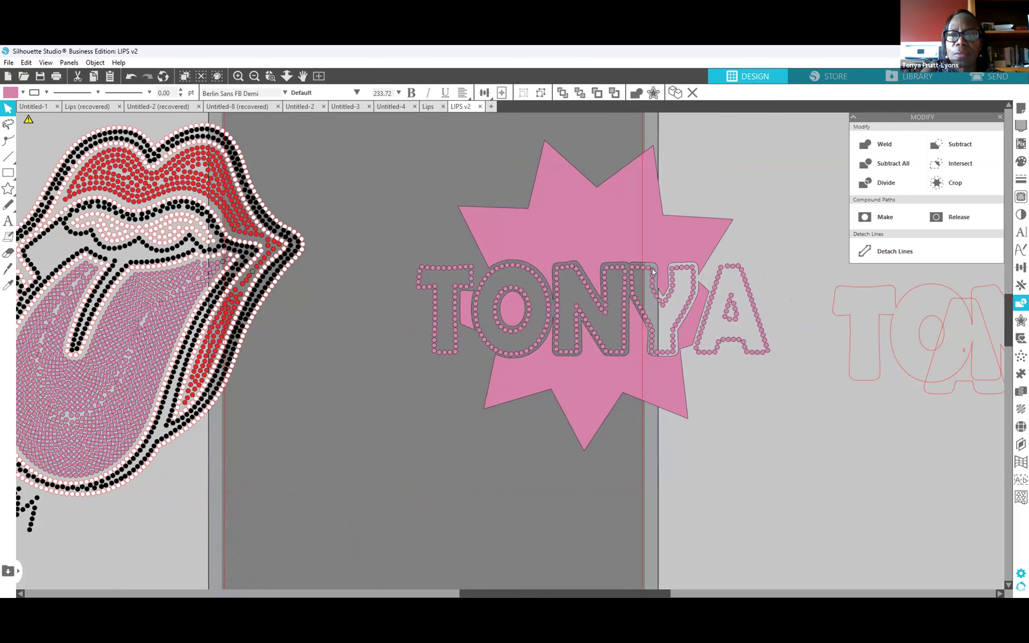
pyautogui.click(452, 420)
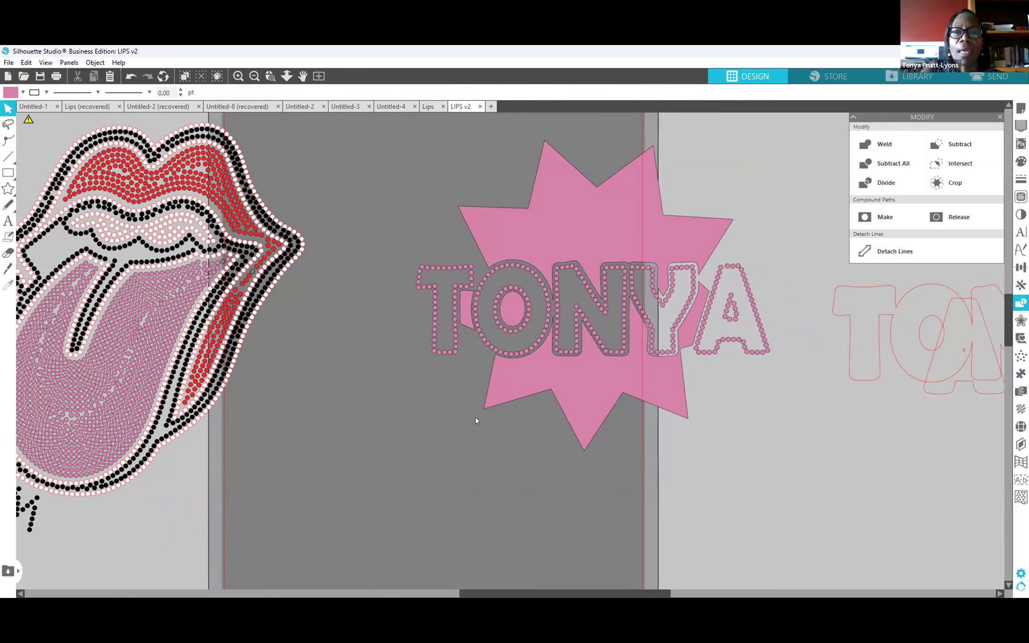
pyautogui.click(571, 396)
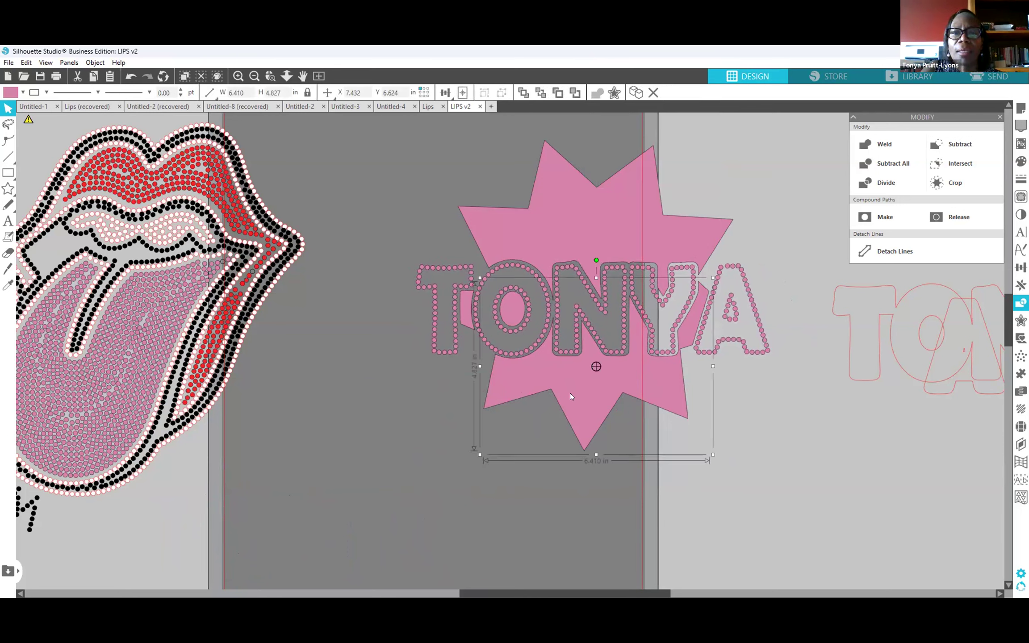
pyautogui.click(466, 317)
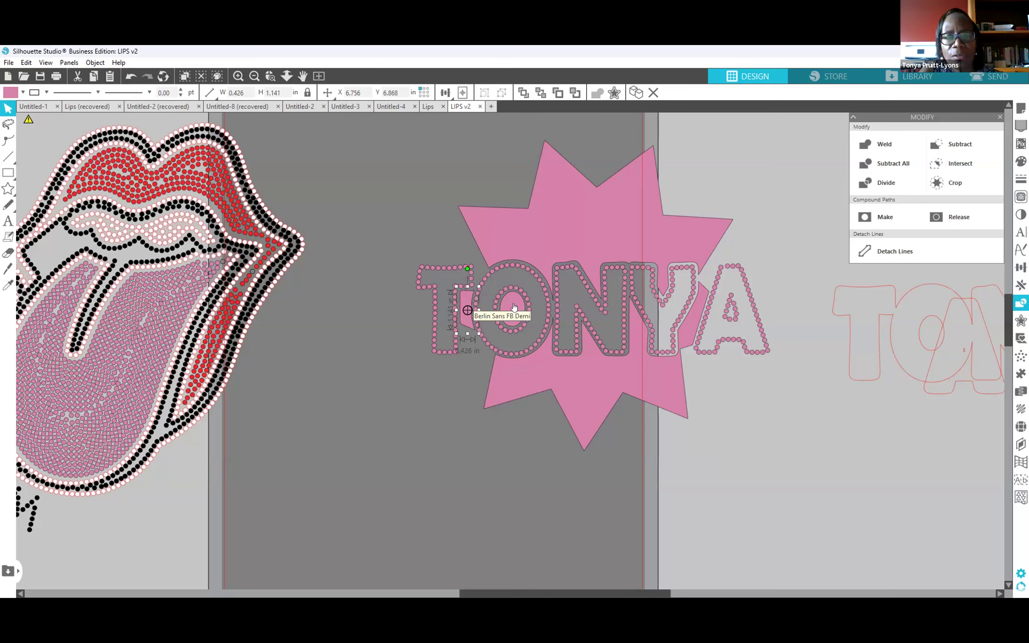
# Group the small side pieces with the upper starburst piece and radial-fill them with 10ss rhinestones at 0.020 in spacing.
pyautogui.keyDown('shift'); pyautogui.click(592, 214); pyautogui.keyUp('shift')
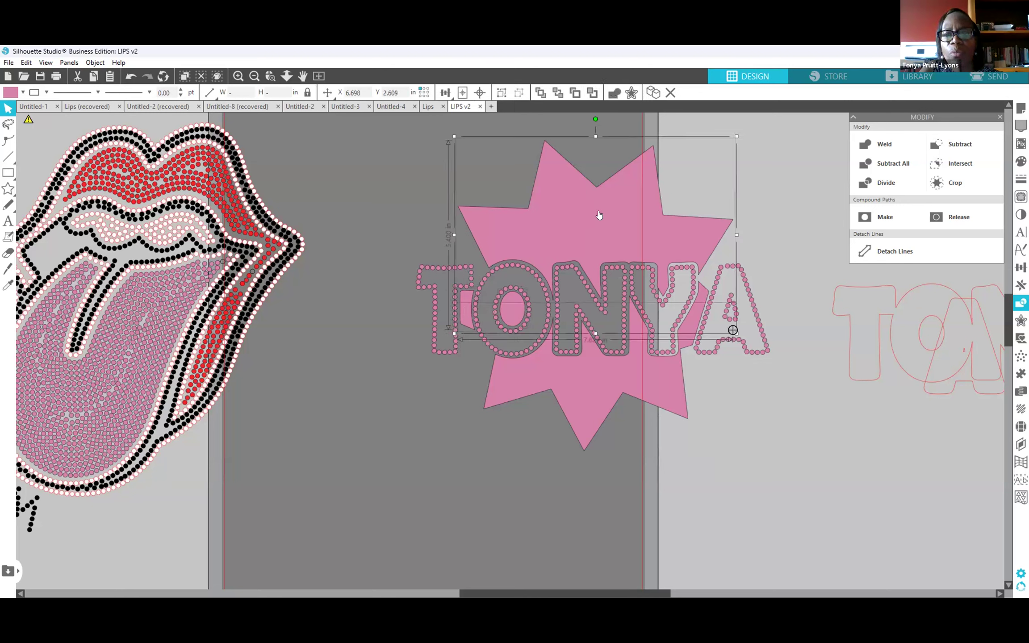
pyautogui.rightClick(599, 215)
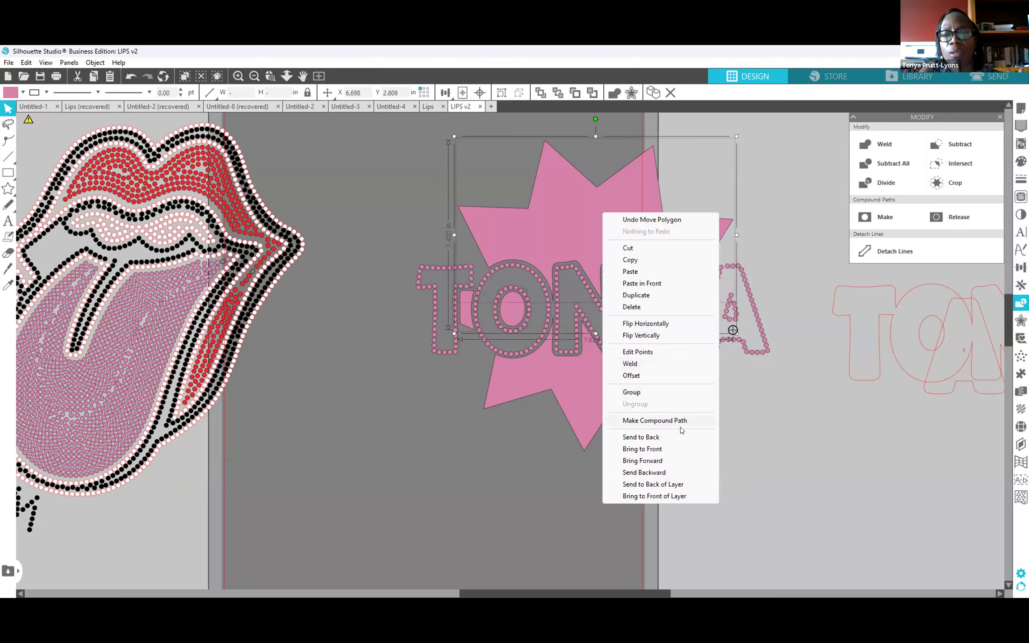
pyautogui.click(655, 392)
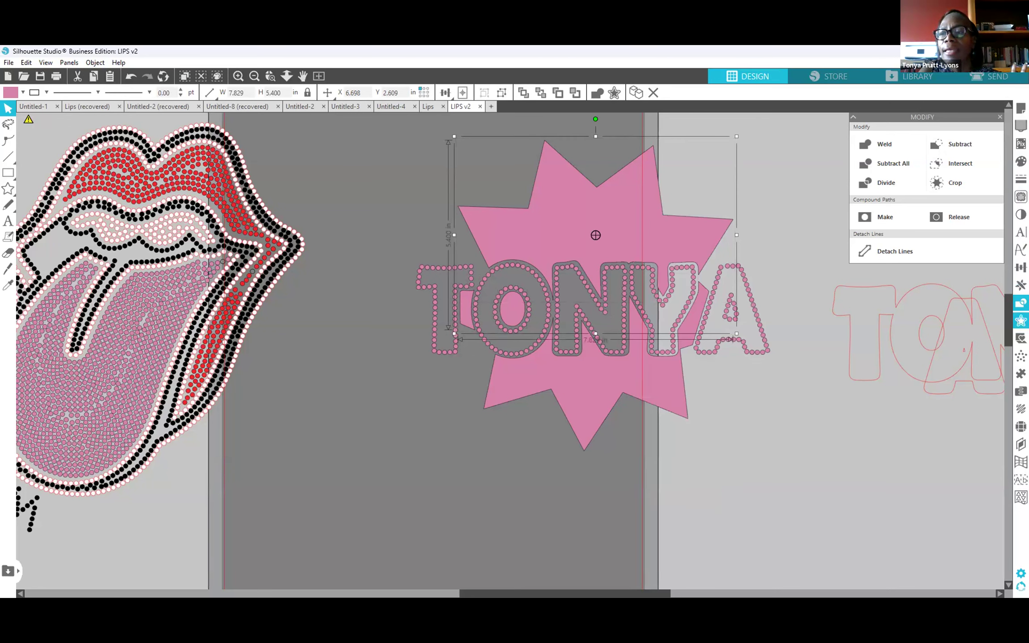
pyautogui.click(1021, 427)
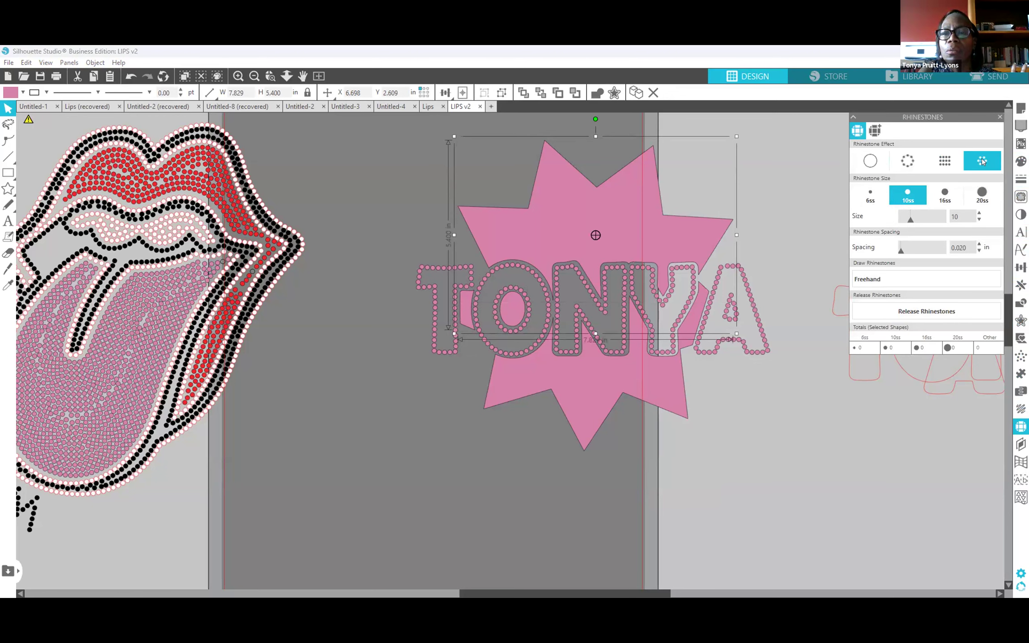
pyautogui.click(982, 162)
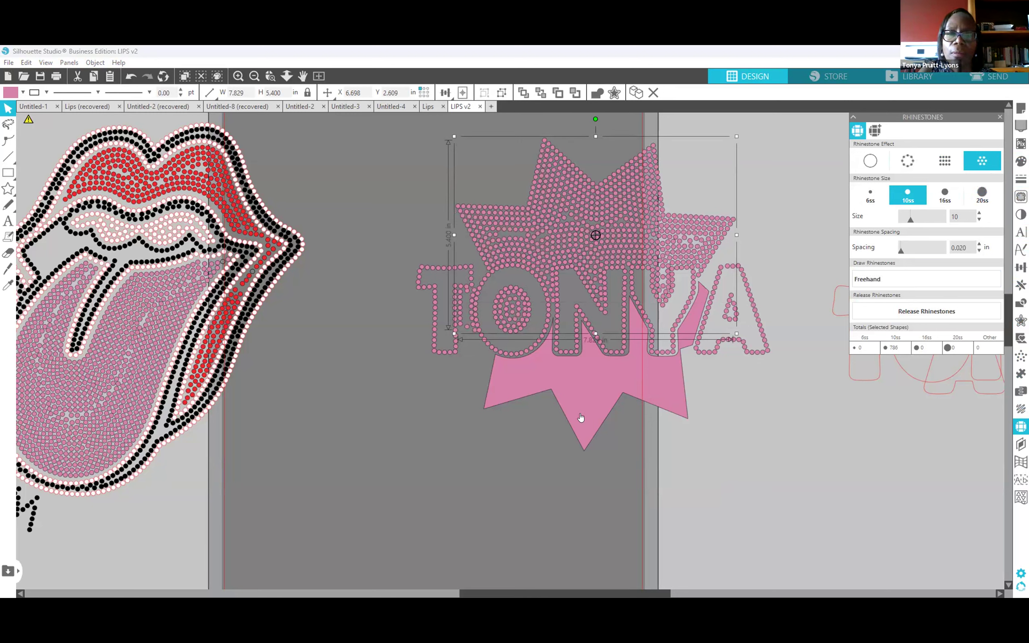
# Group the lower starburst piece with the upper ones, radial-fill the group with 10ss rhinestones and colour it white.
pyautogui.keyDown('shift'); pyautogui.click(594, 402); pyautogui.keyUp('shift')
pyautogui.rightClick(599, 397)
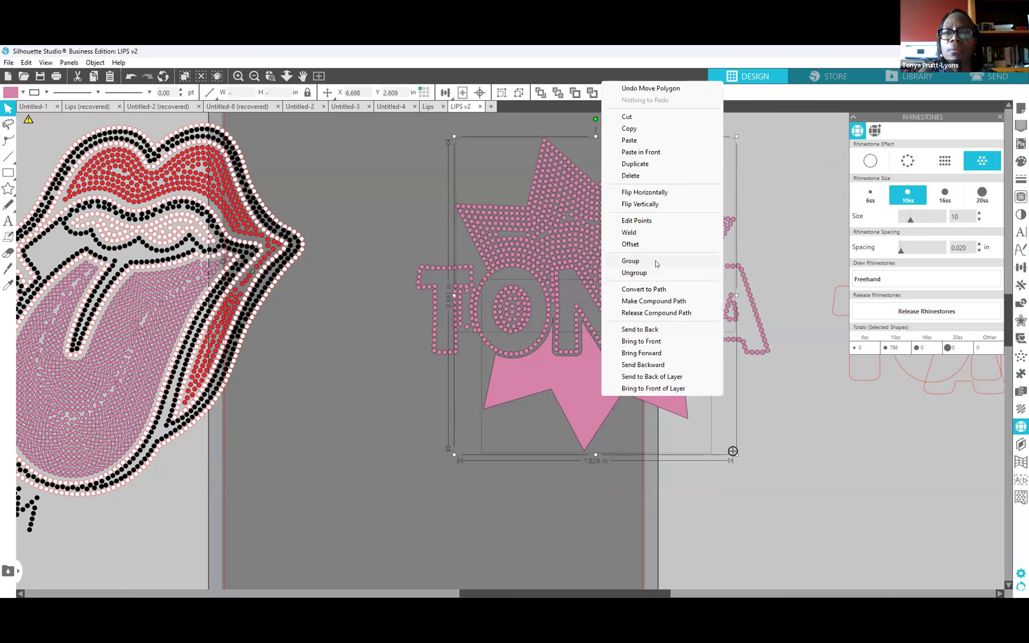
pyautogui.click(655, 261)
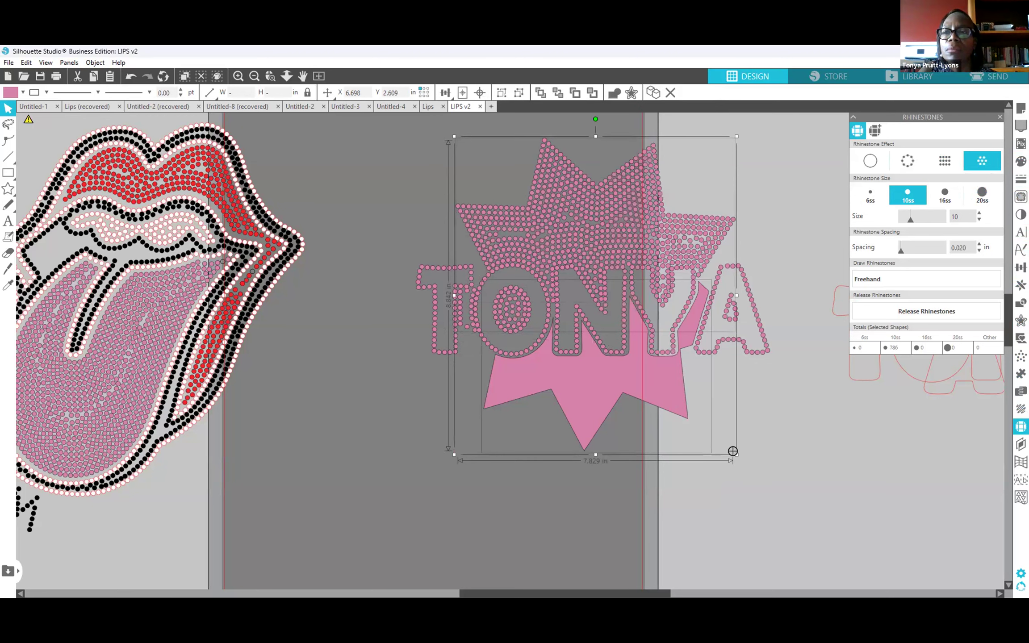
pyautogui.click(981, 160)
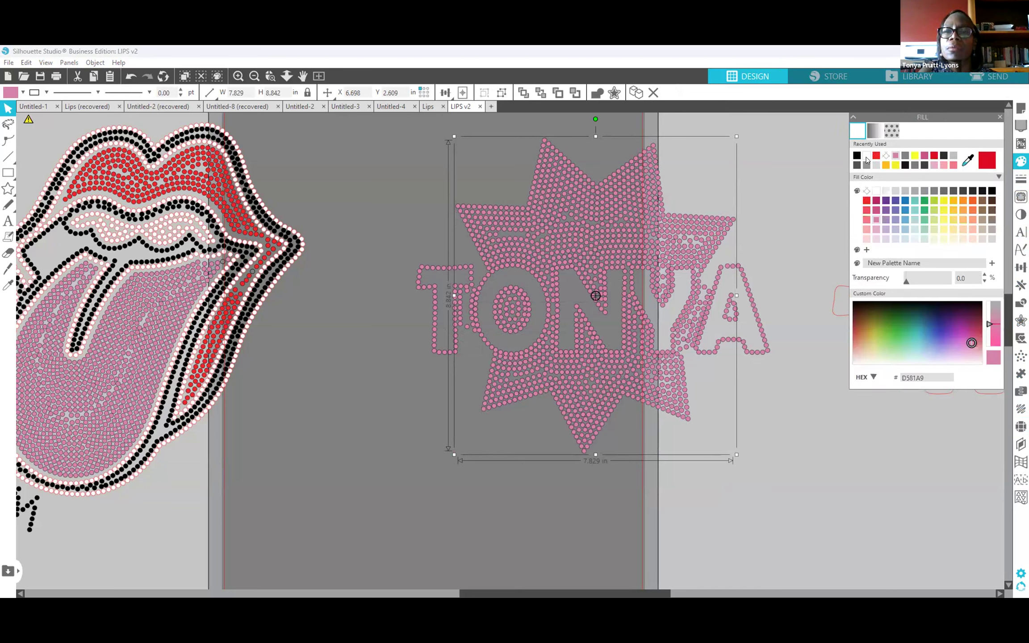
pyautogui.click(866, 157)
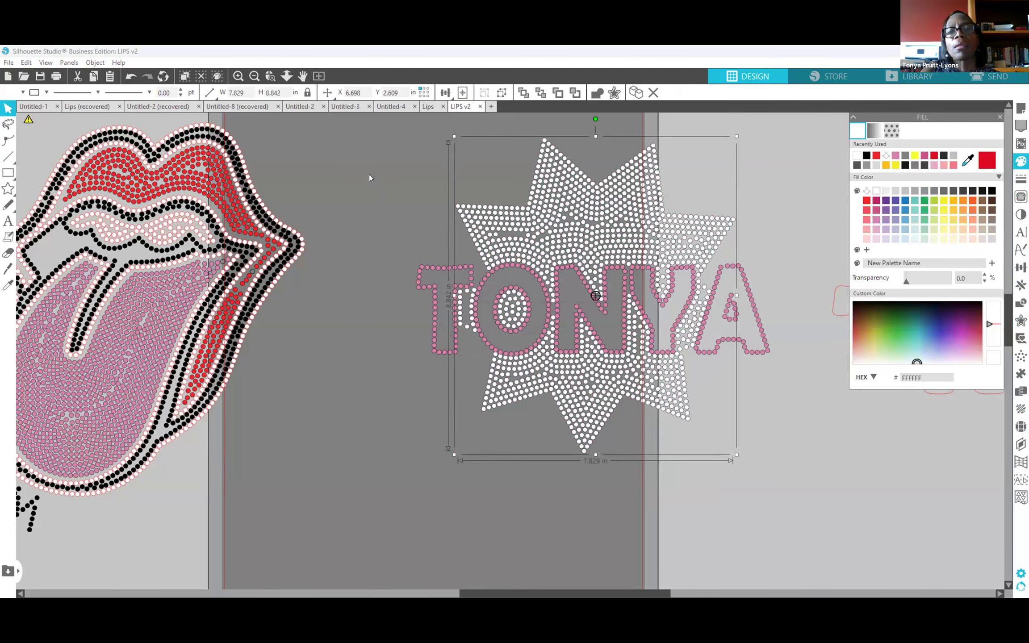
# Move the starburst and name together to the middle of the mat and shift the lips artwork further off the mat.
pyautogui.moveTo(369, 175); pyautogui.dragTo(789, 441)
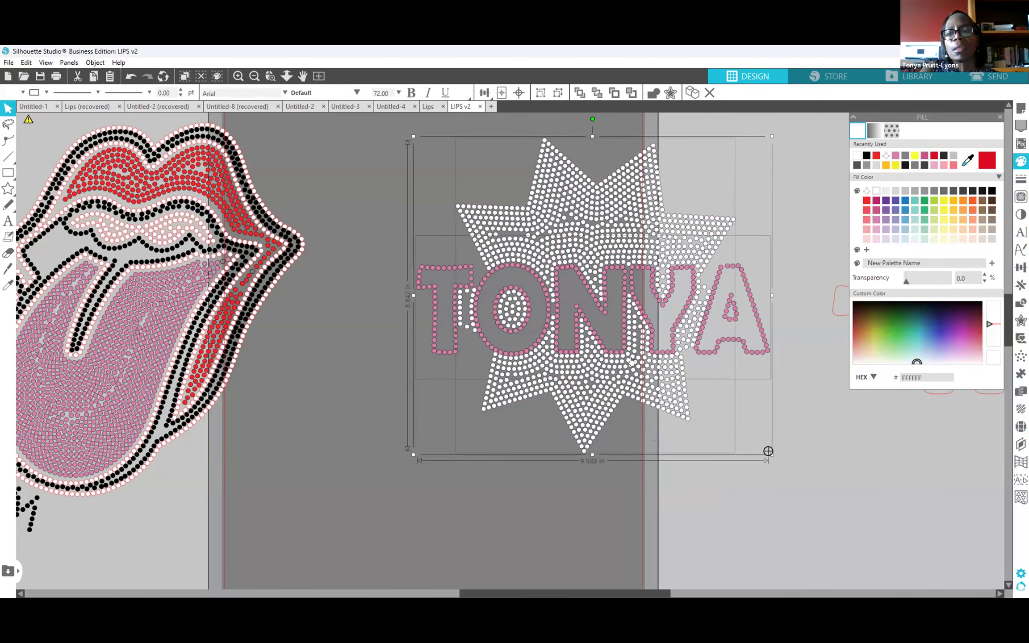
pyautogui.moveTo(654, 405); pyautogui.dragTo(511, 442)
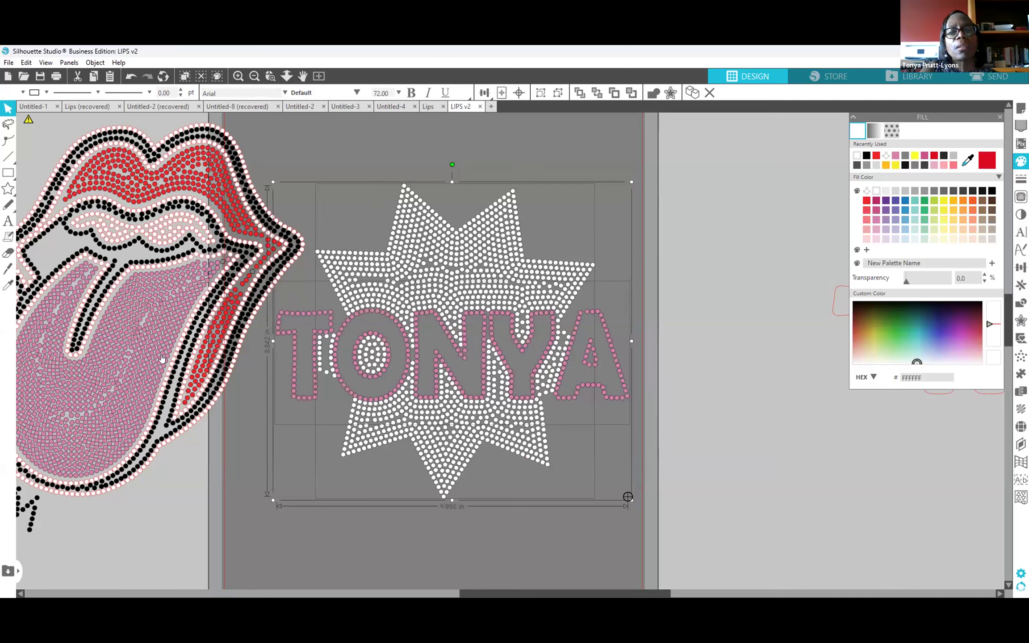
pyautogui.click(214, 380)
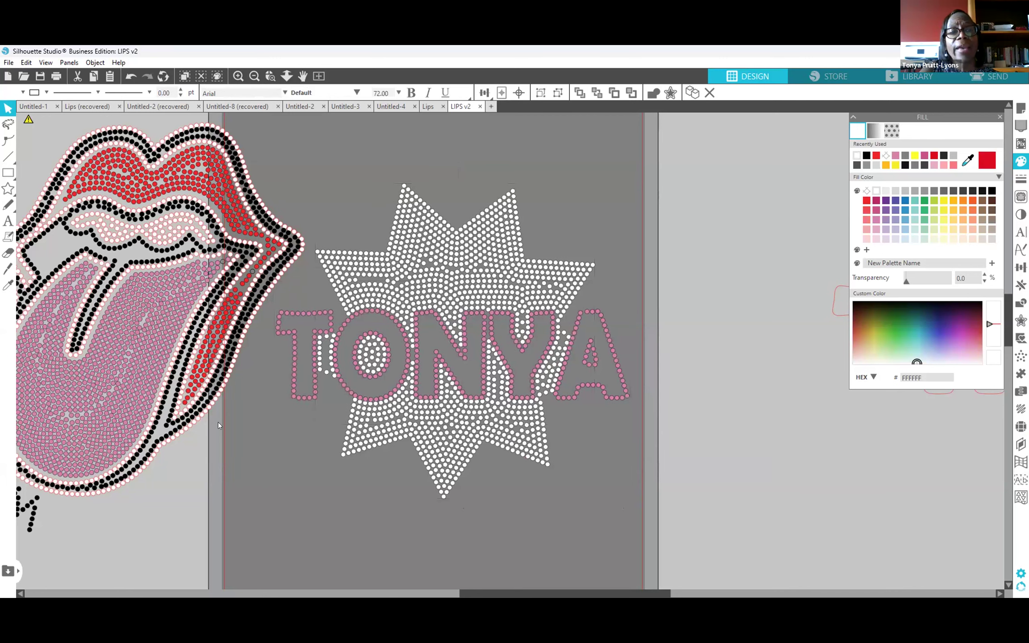
pyautogui.moveTo(214, 380); pyautogui.dragTo(35, 309)
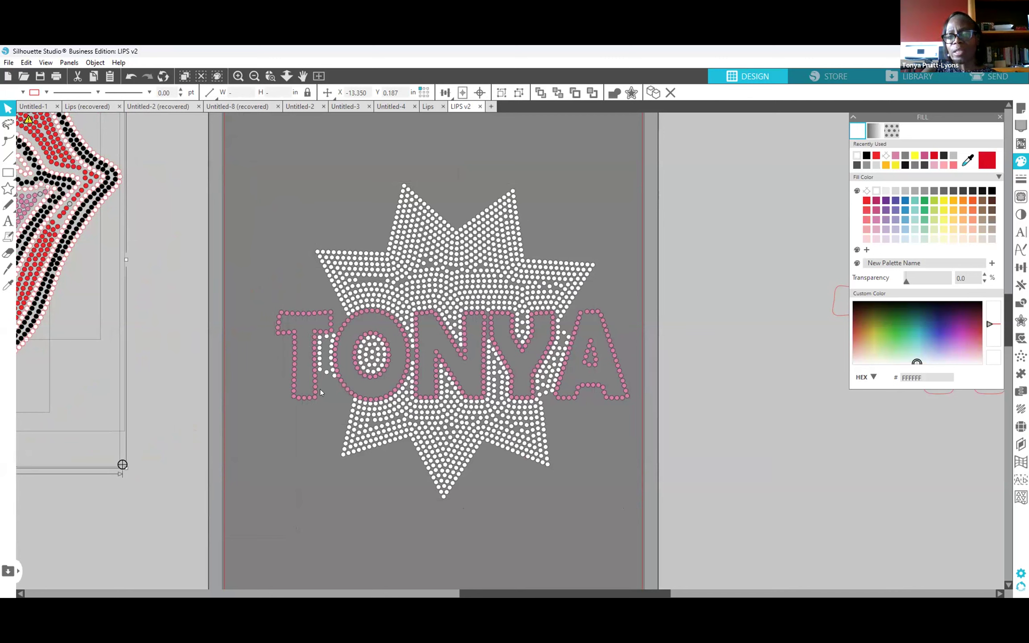
# Create an internal offset of 0.130 in inside the rhinestone name text.
pyautogui.click(589, 315)
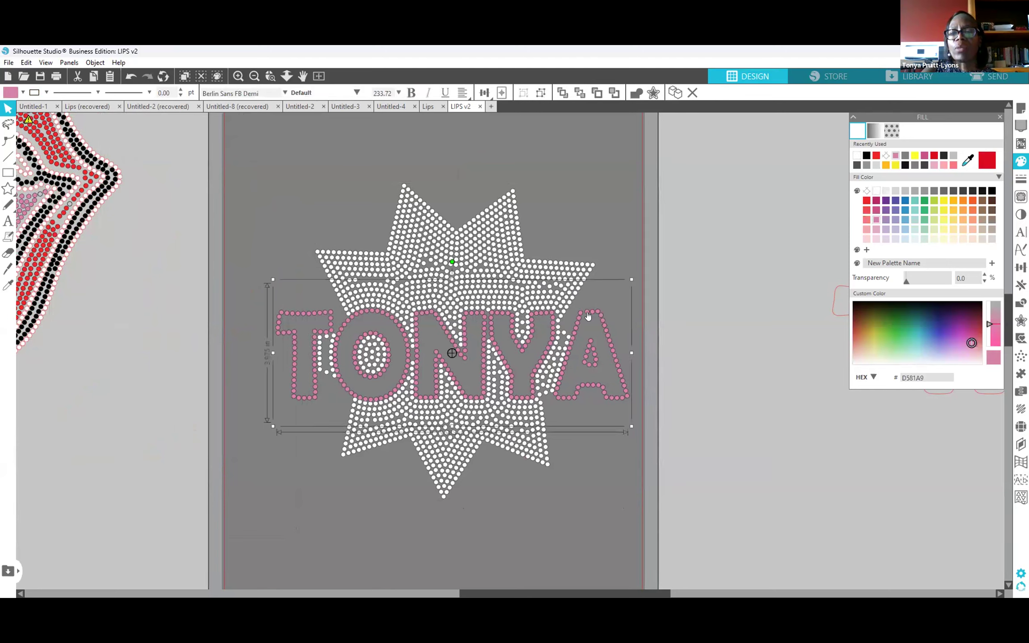
pyautogui.click(1021, 427)
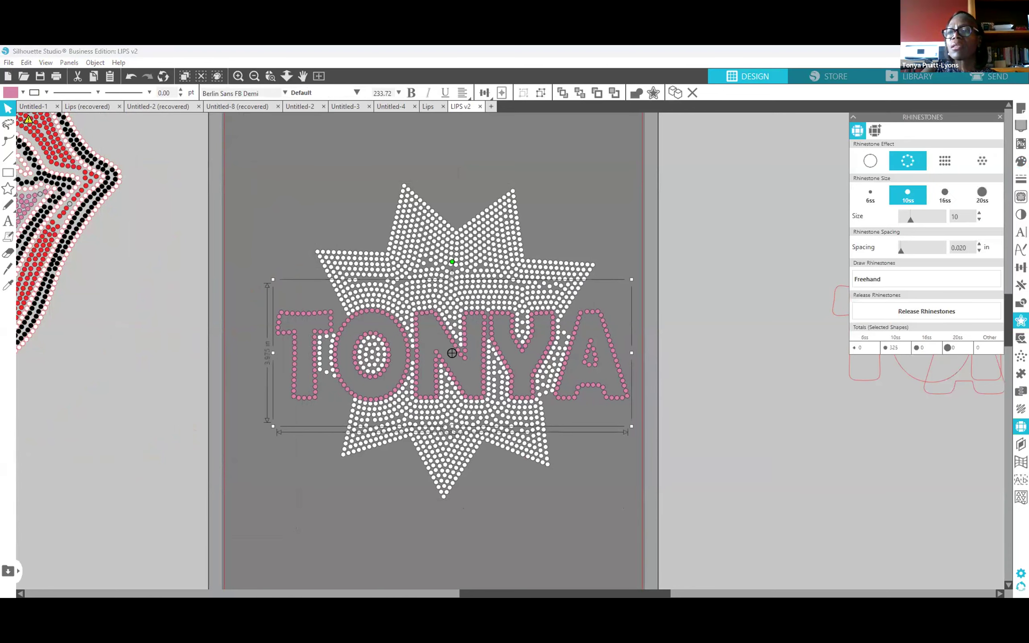
pyautogui.click(1021, 320)
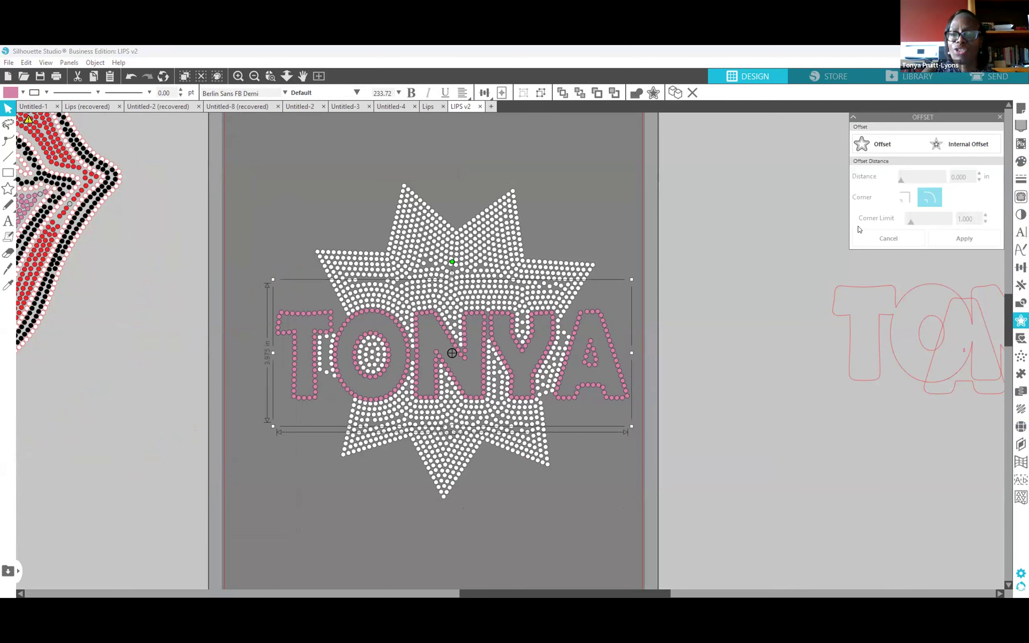
pyautogui.click(970, 144)
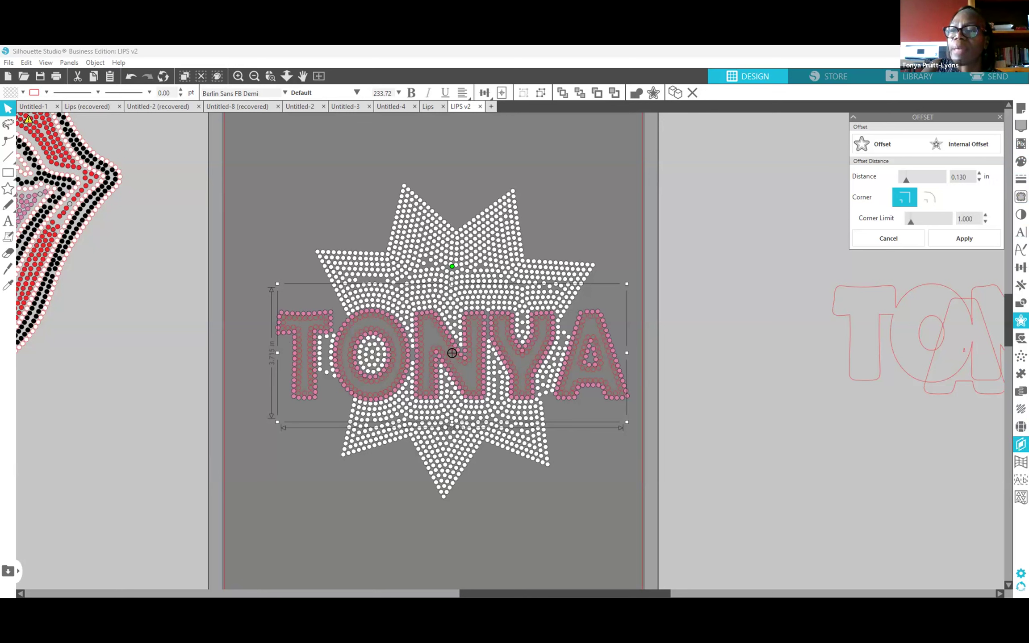
# Compare linear and radial fills on the name's internal offset, keep the 10ss radial fill and colour the stones green.
pyautogui.click(979, 162)
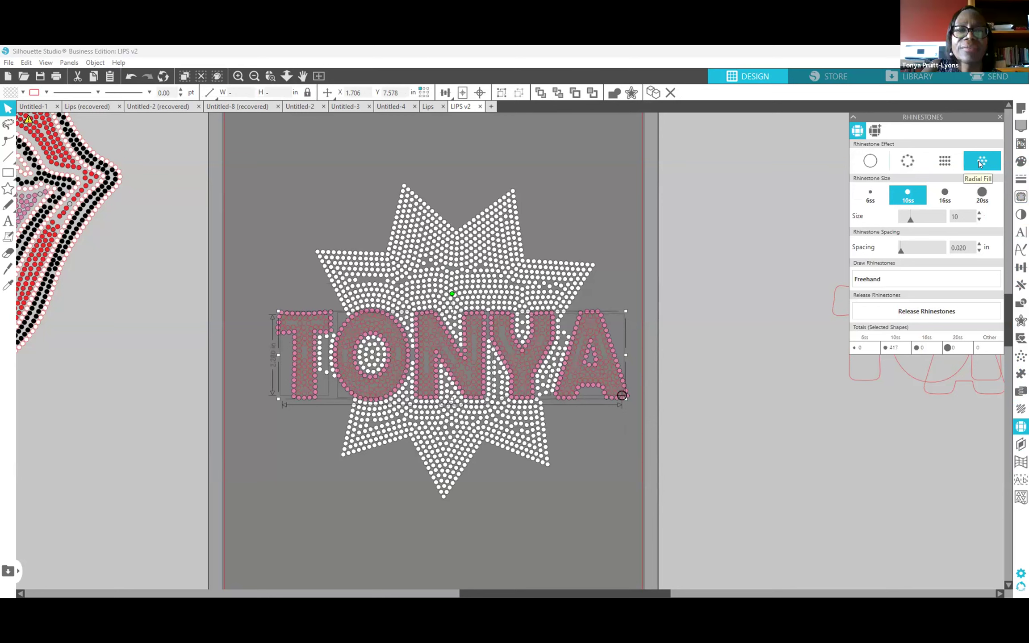
pyautogui.click(947, 162)
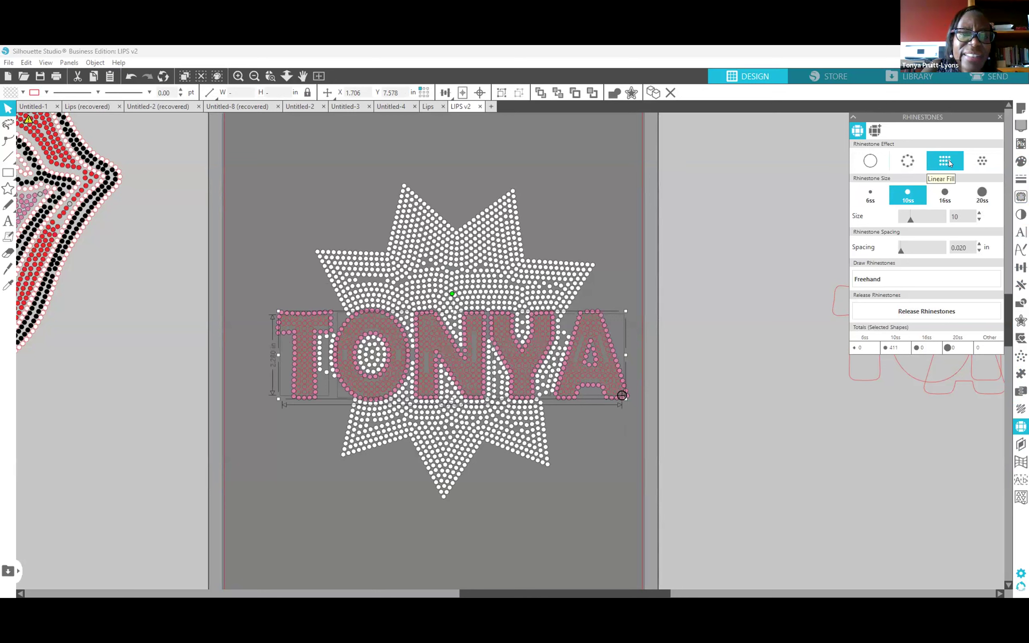
pyautogui.click(981, 161)
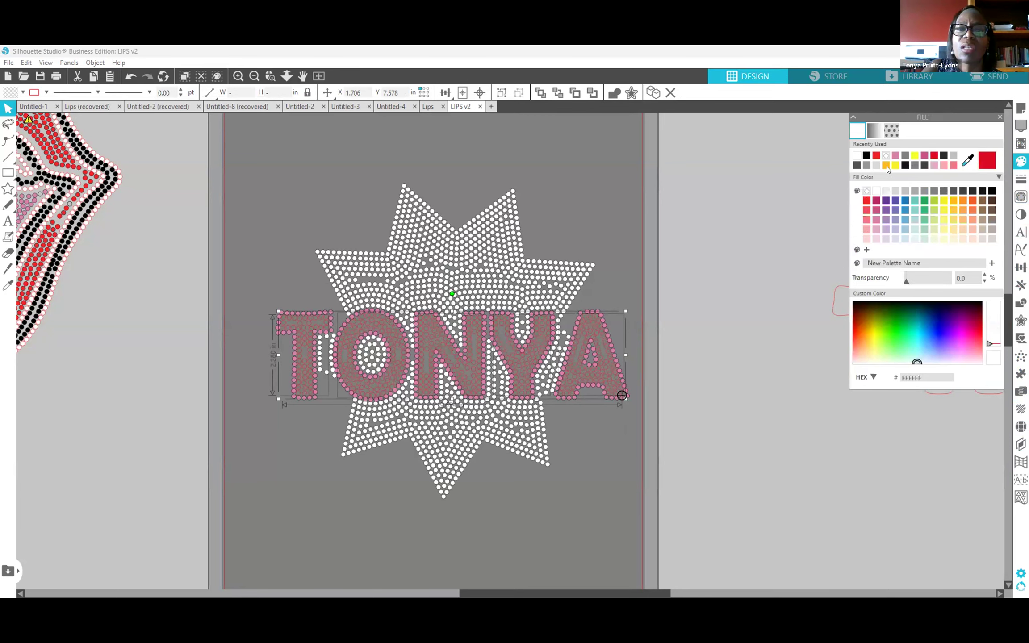
pyautogui.click(921, 210)
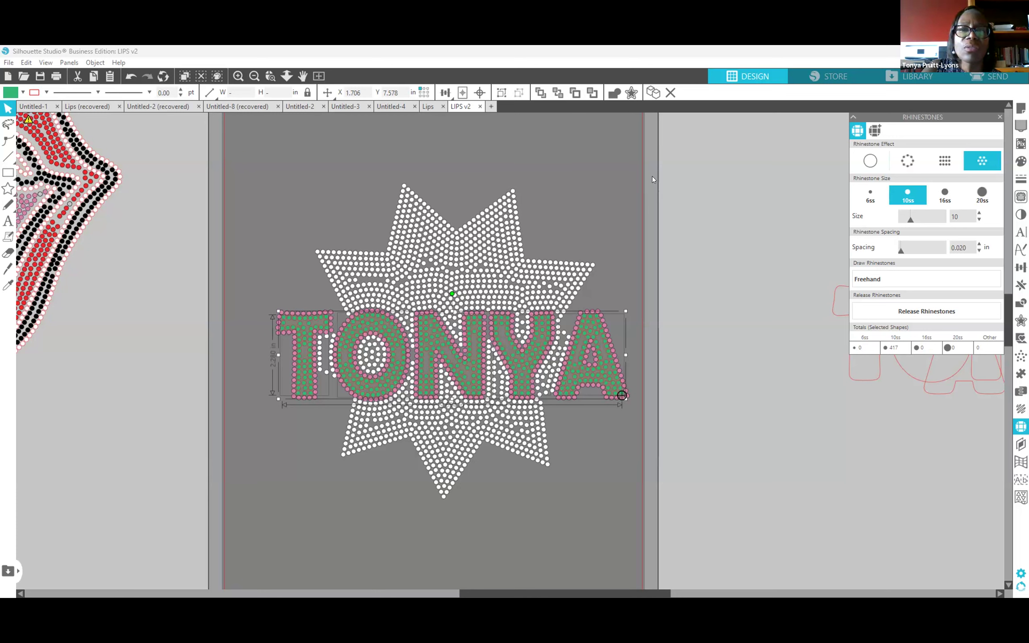
# Deselect the name's fill and set the page's media color to black.
pyautogui.click(591, 173)
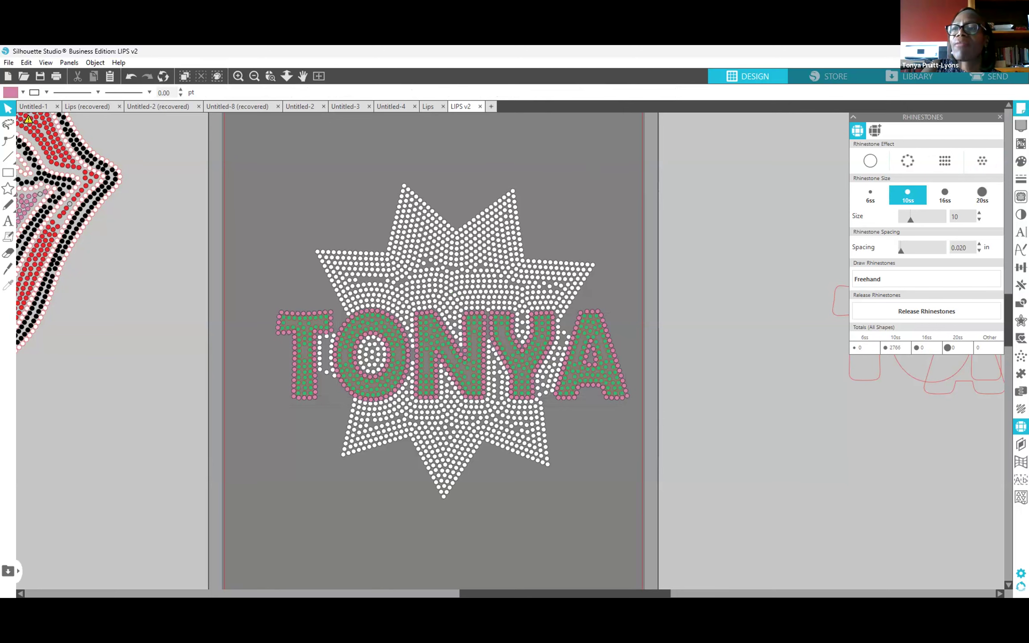
pyautogui.click(1021, 109)
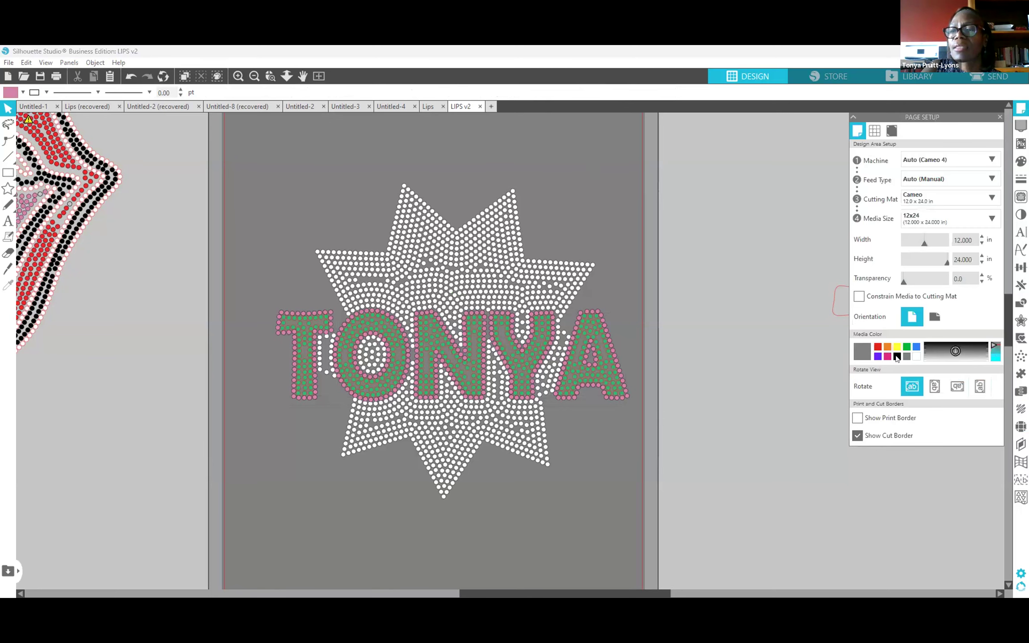
pyautogui.click(897, 356)
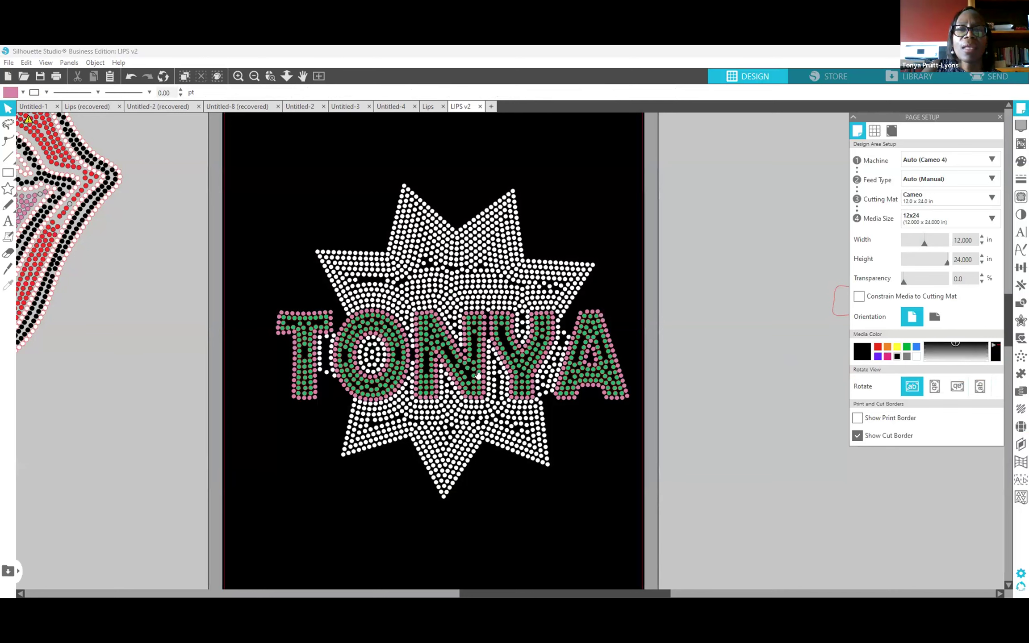
# Select the whole starburst and name design and enlarge it slightly in proportion within the mat.
pyautogui.click(461, 377)
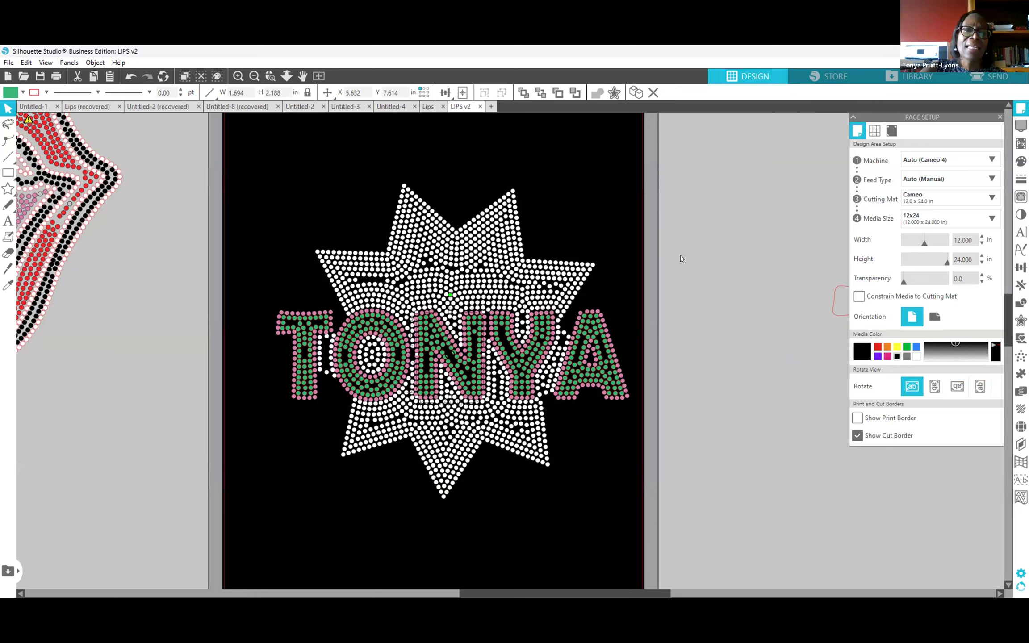
pyautogui.moveTo(238, 183); pyautogui.dragTo(665, 538)
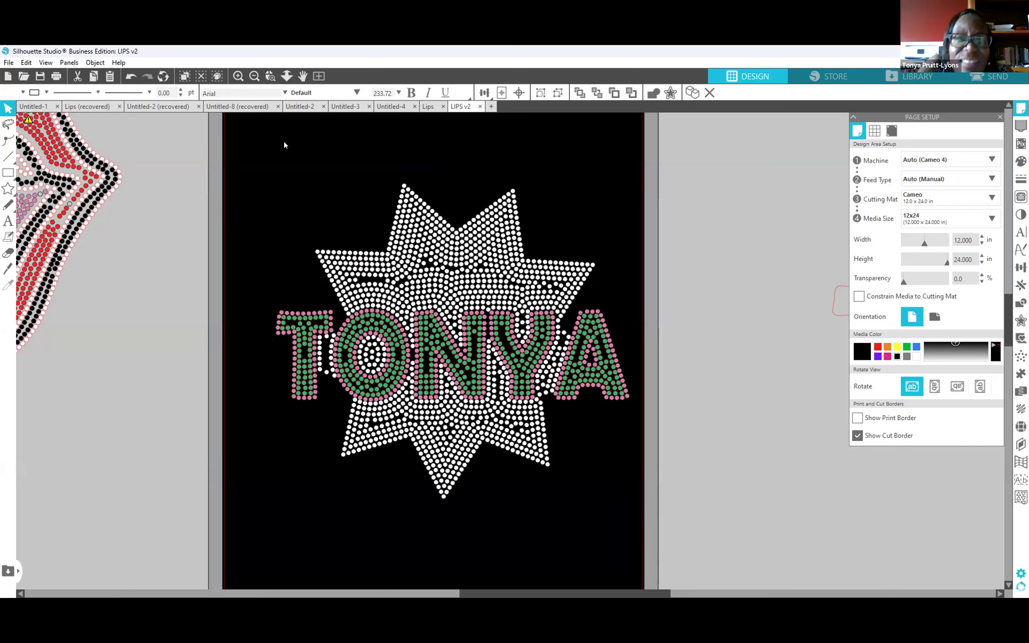
pyautogui.moveTo(251, 183); pyautogui.dragTo(652, 513)
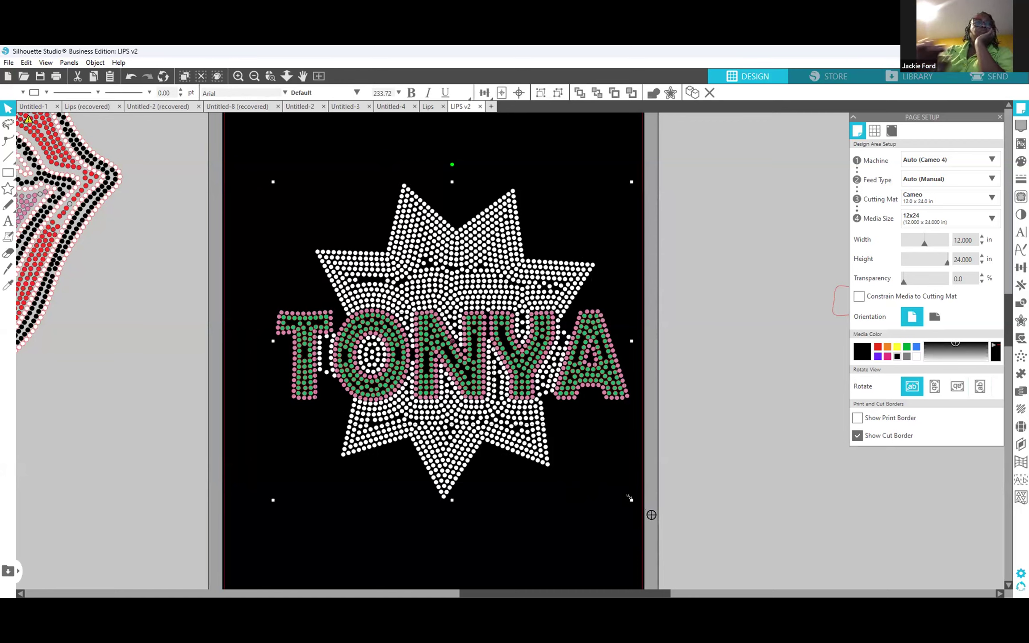
pyautogui.moveTo(652, 515); pyautogui.dragTo(686, 543)
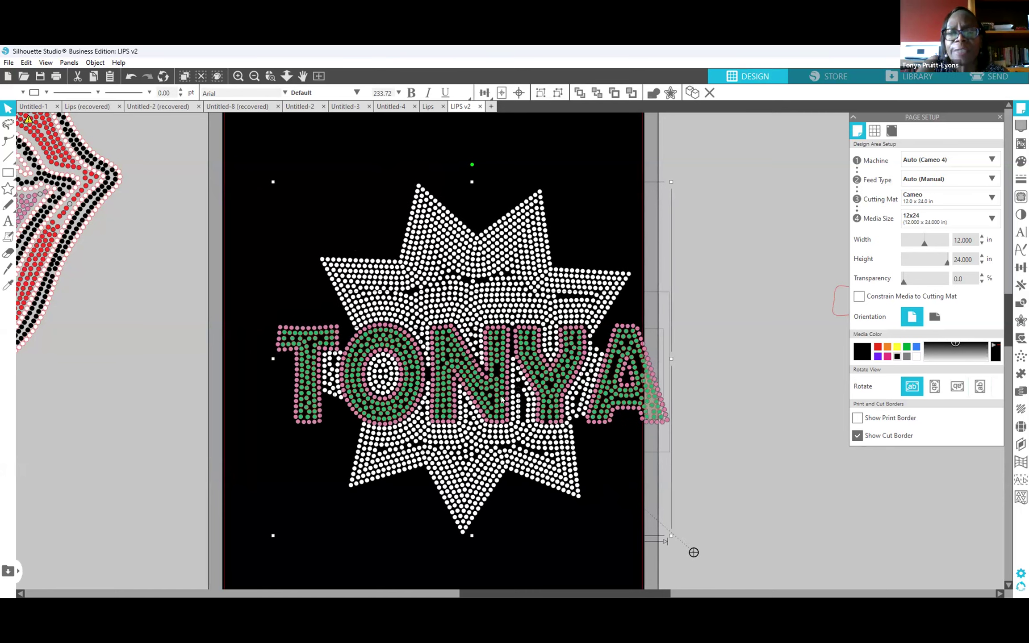
pyautogui.click(733, 471)
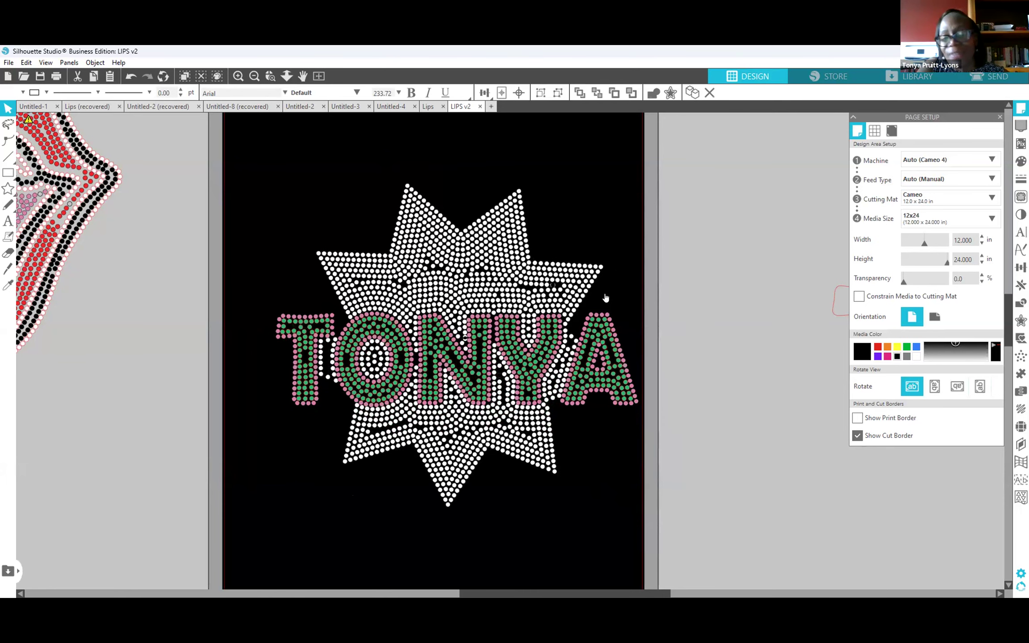
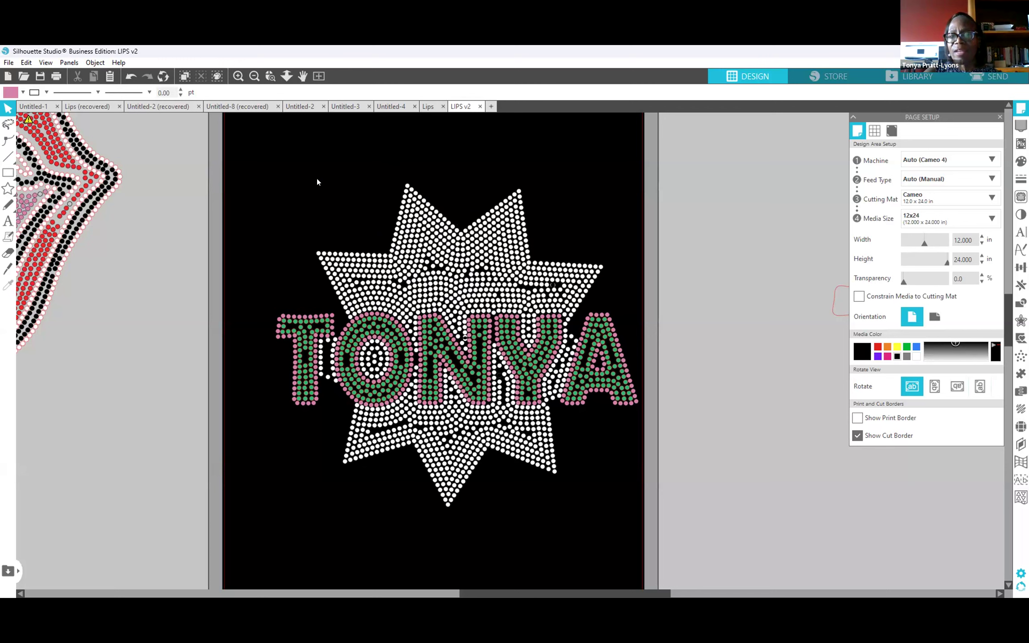
# Offset the whole starburst and name design outward by 0.130 in and colour the offset's rhinestones yellow.
pyautogui.moveTo(268, 183); pyautogui.dragTo(649, 531)
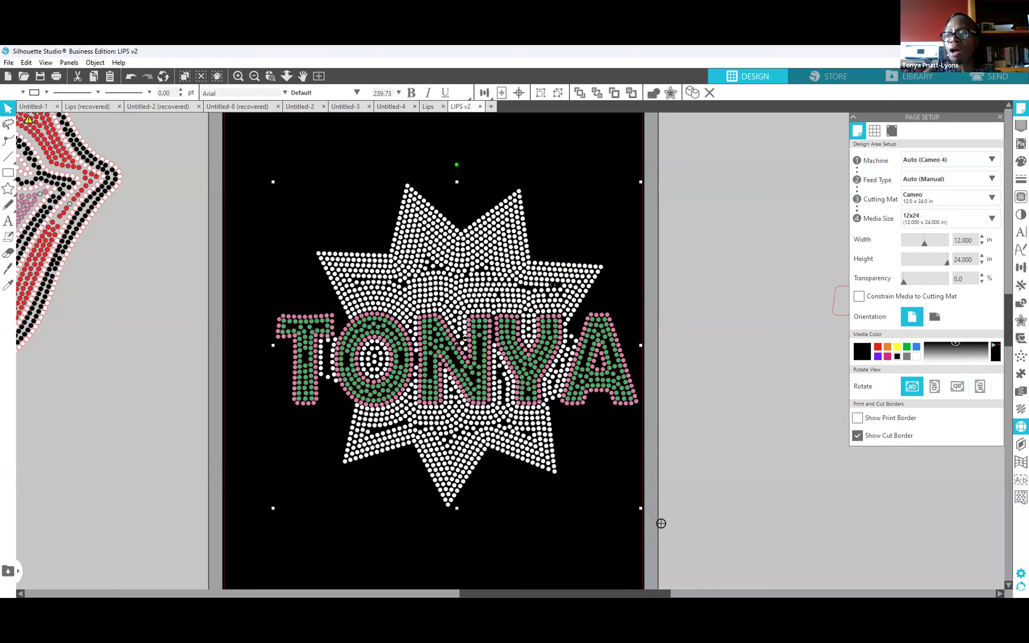
pyautogui.click(1021, 427)
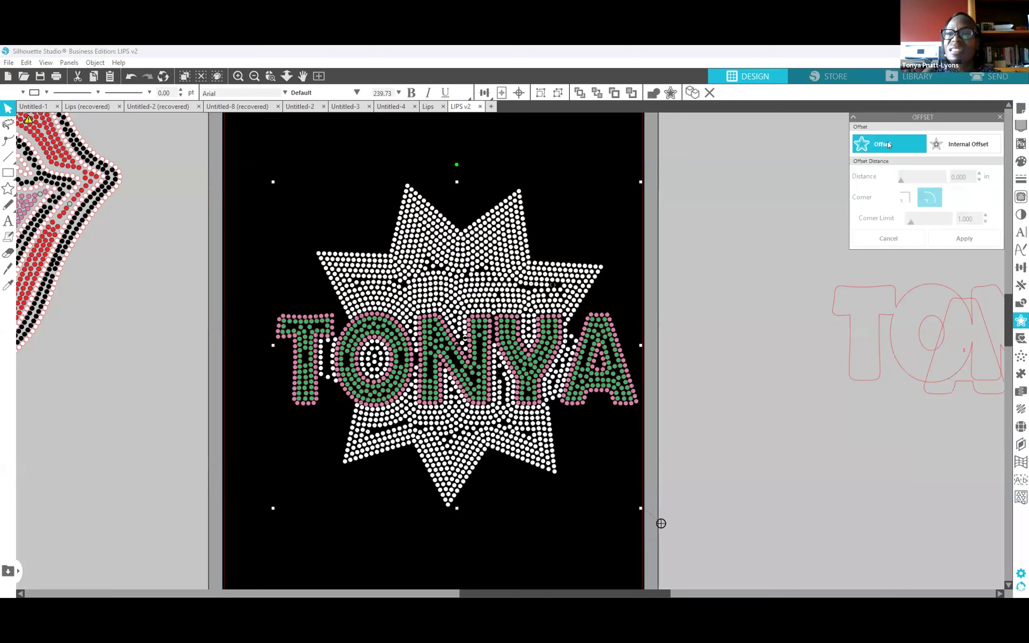
pyautogui.click(879, 143)
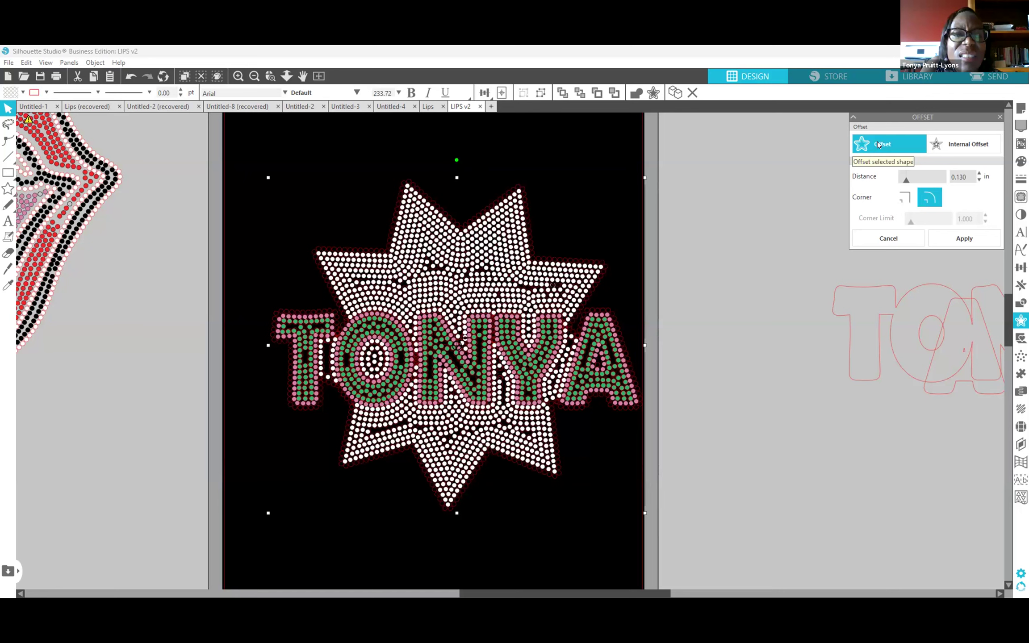
pyautogui.click(1022, 160)
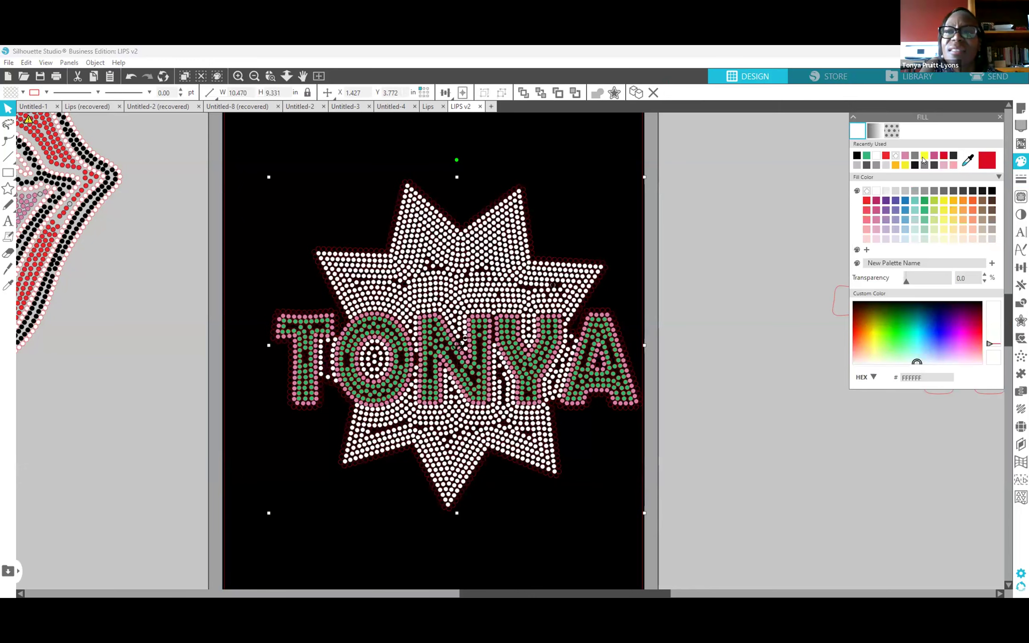
pyautogui.click(924, 157)
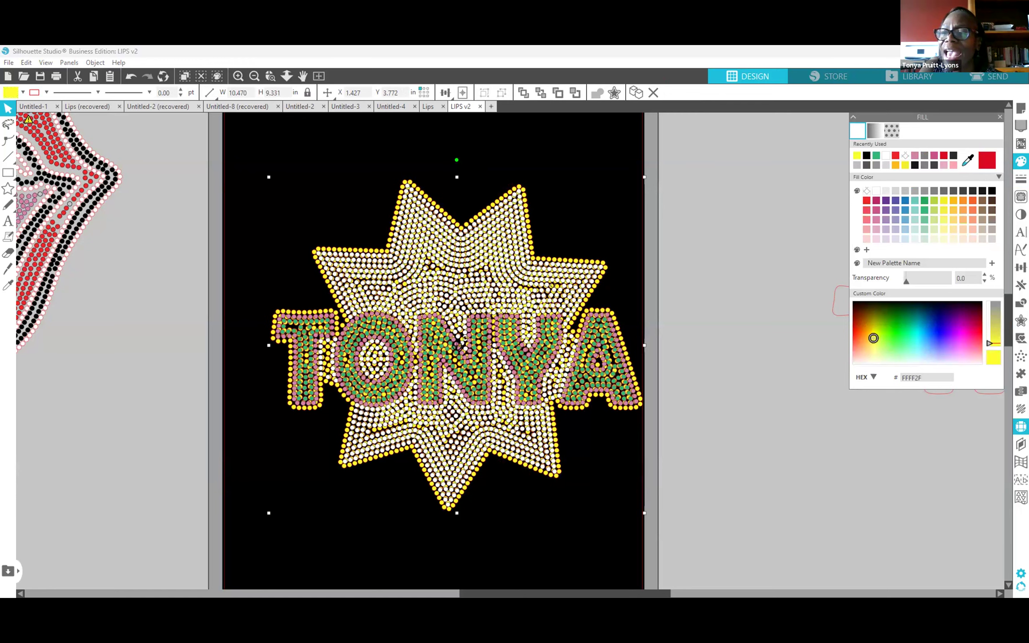
# Change the yellow offset's rhinestones to a single-row edge effect of 10ss stones.
pyautogui.click(1021, 427)
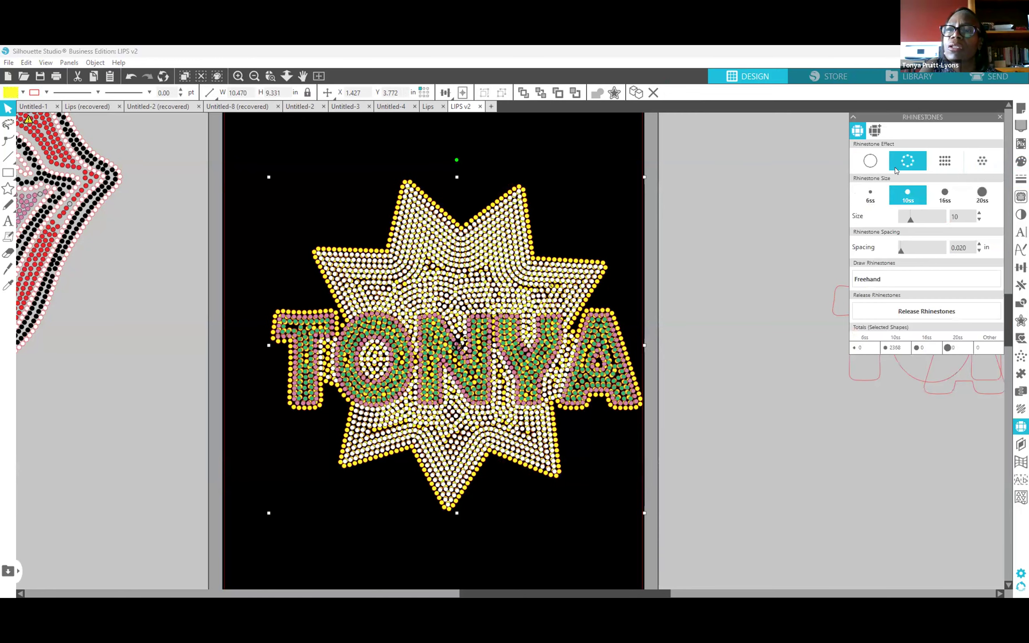
pyautogui.click(893, 167)
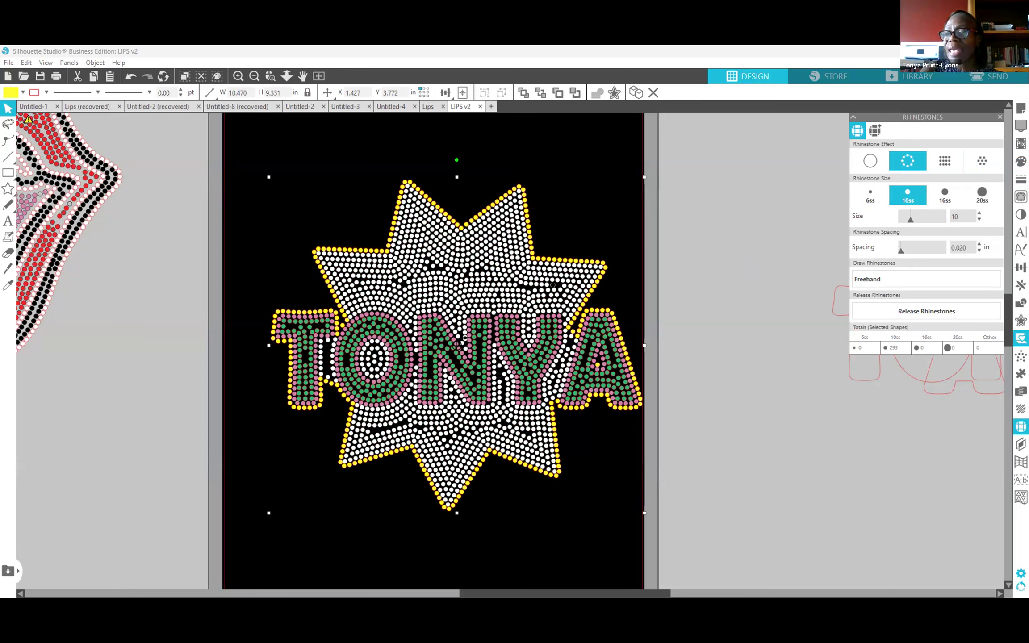
# Offset the yellow outline outward by 0.215 in and colour the new offset's rhinestones purple.
pyautogui.click(1021, 321)
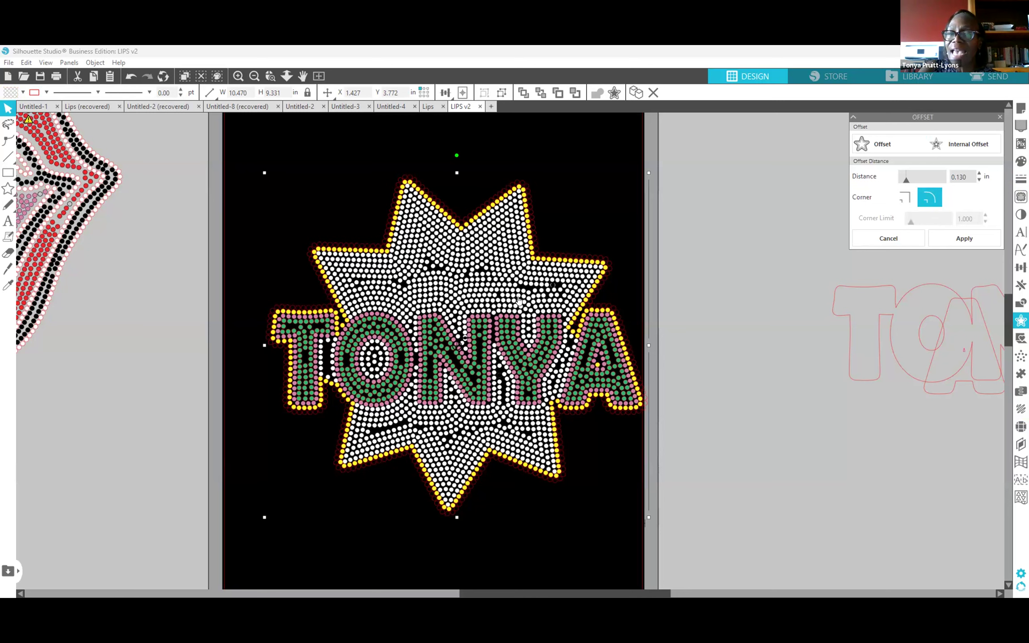
pyautogui.click(979, 182)
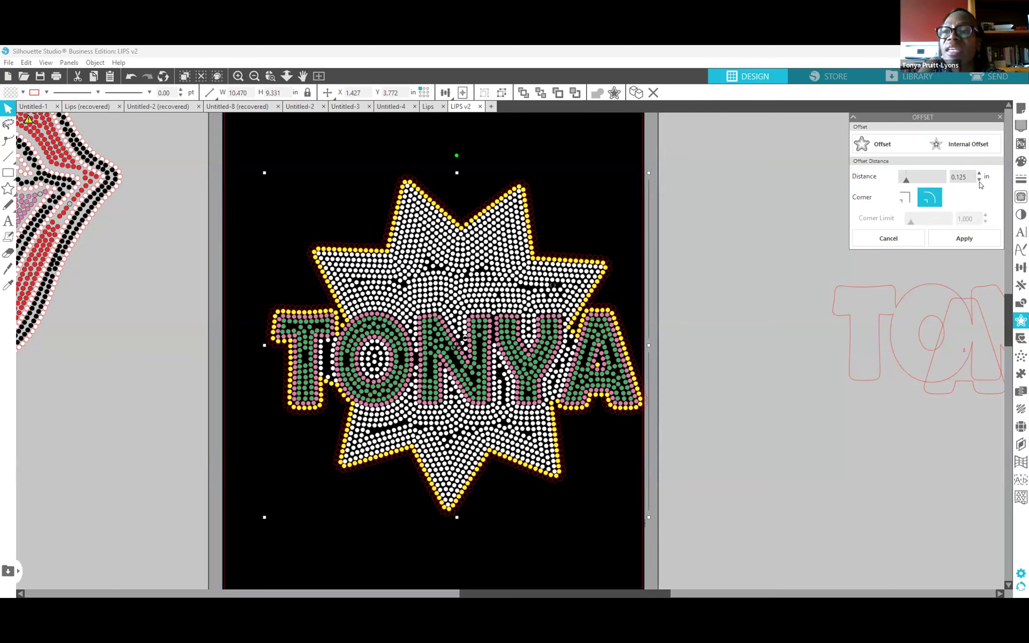
pyautogui.click(979, 173)
pyautogui.click(980, 174)
pyautogui.click(980, 174)
pyautogui.click(980, 174)
pyautogui.click(979, 173)
pyautogui.click(980, 174)
pyautogui.click(980, 174)
pyautogui.doubleClick(979, 174)
pyautogui.click(980, 174)
pyautogui.doubleClick(980, 173)
pyautogui.doubleClick(979, 174)
pyautogui.click(979, 174)
pyautogui.doubleClick(979, 173)
pyautogui.click(979, 173)
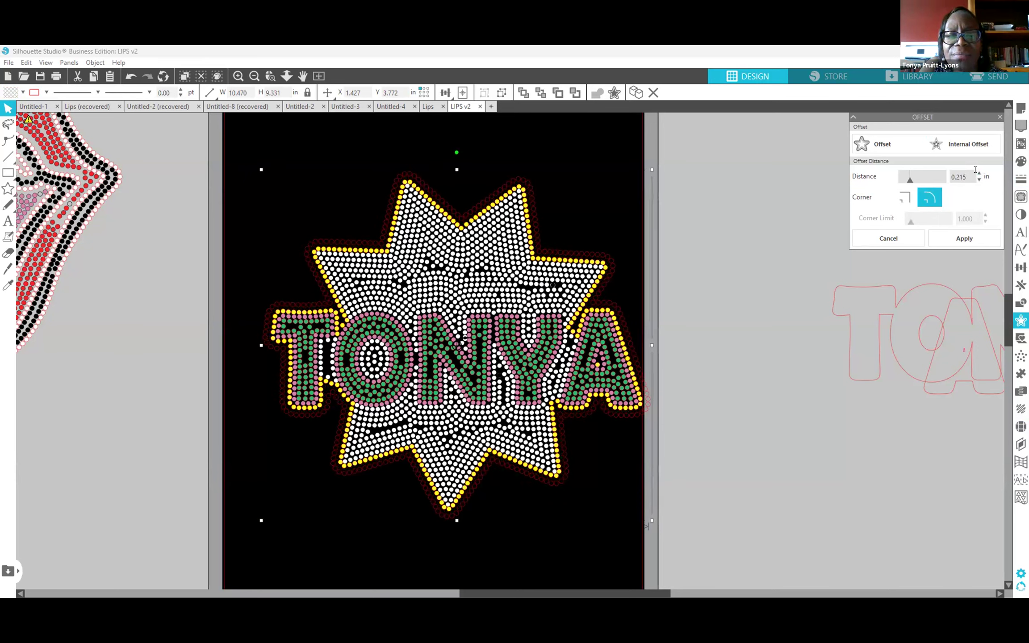
pyautogui.doubleClick(976, 169)
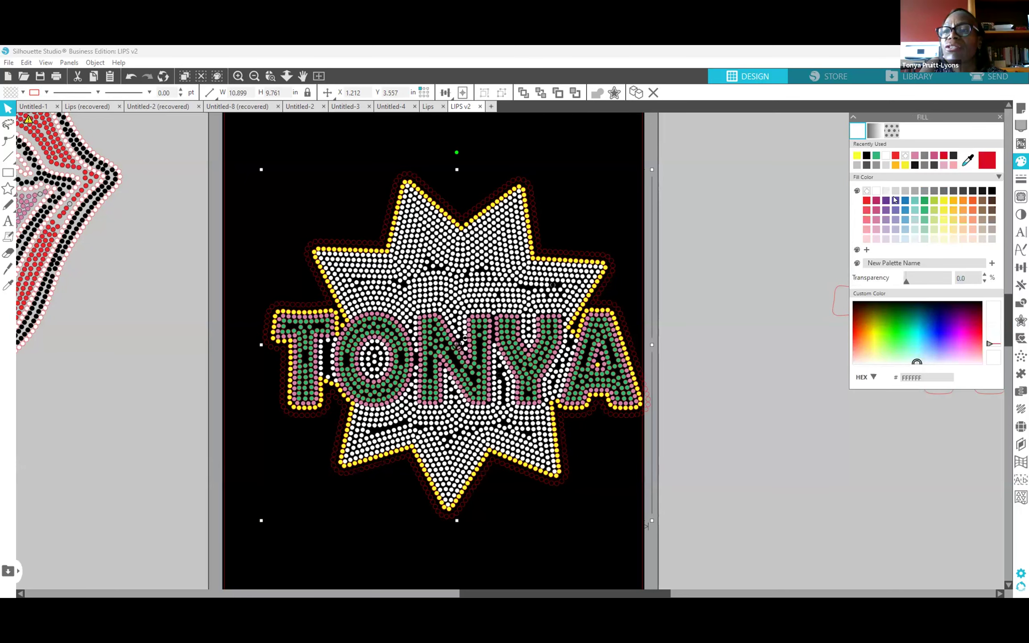
pyautogui.click(886, 200)
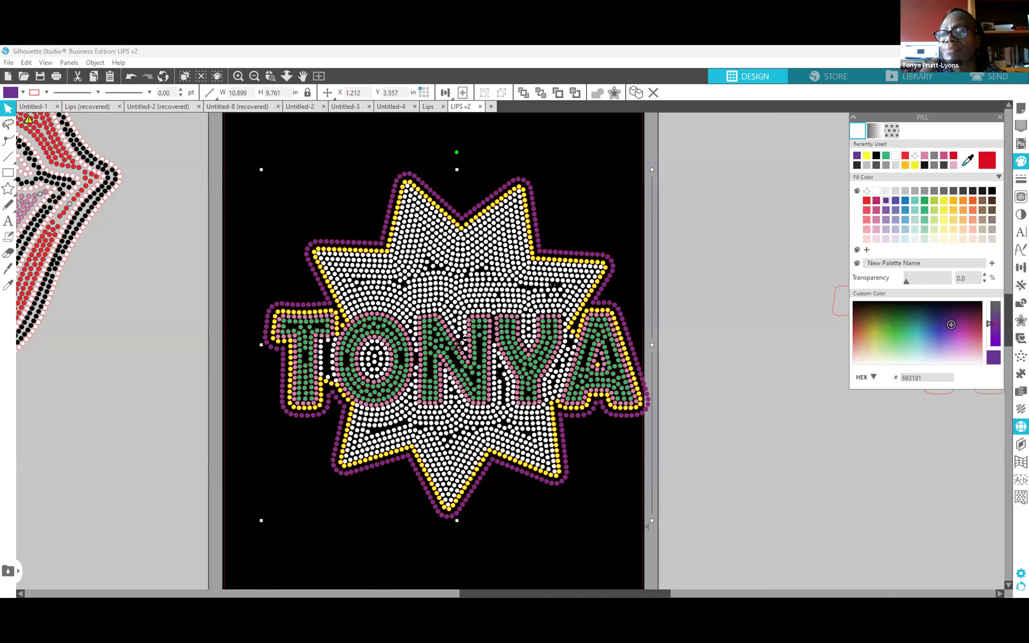
pyautogui.click(1022, 427)
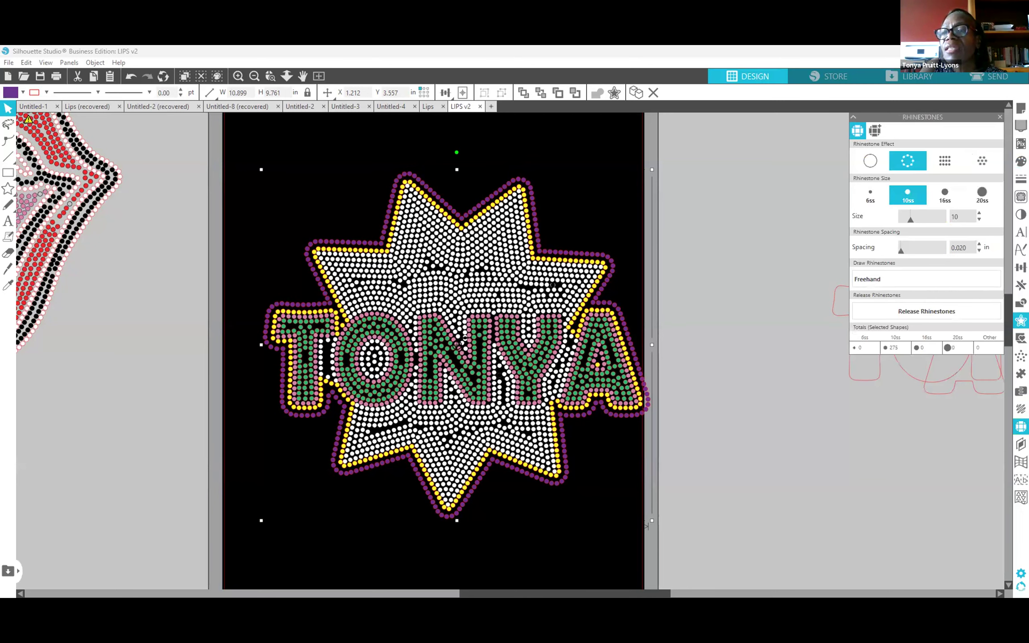
# Offset the purple outline outward by 0.215 in and colour the new offset's rhinestones blue.
pyautogui.click(888, 145)
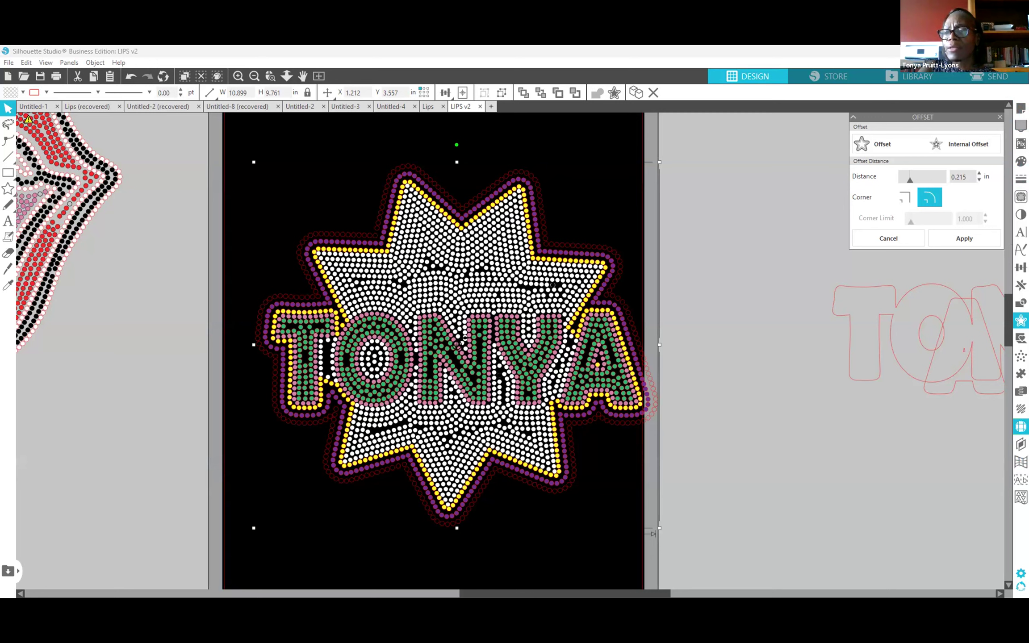
pyautogui.click(1021, 427)
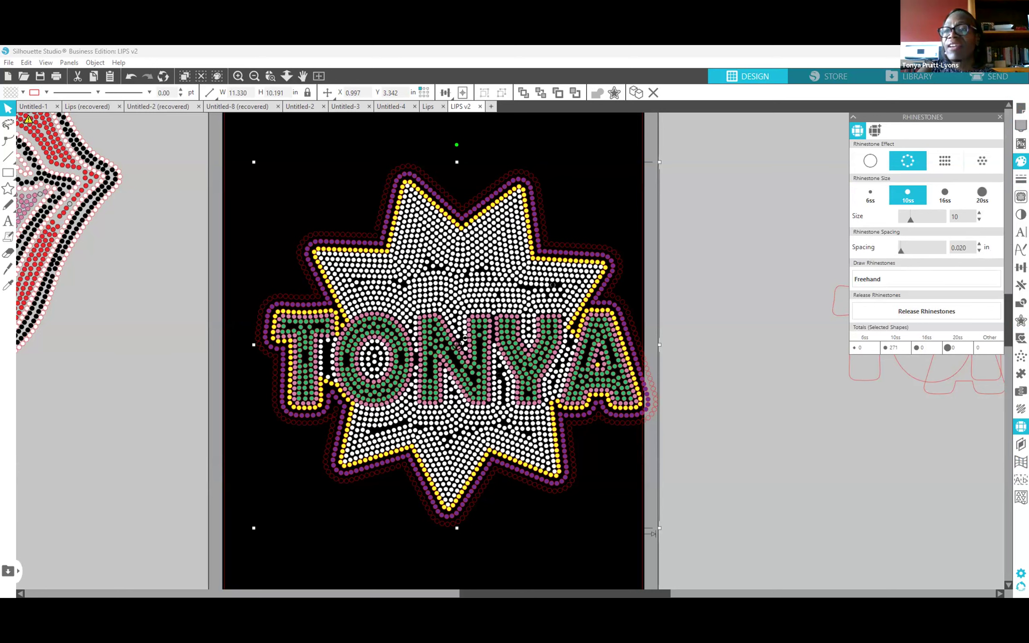
pyautogui.click(1021, 161)
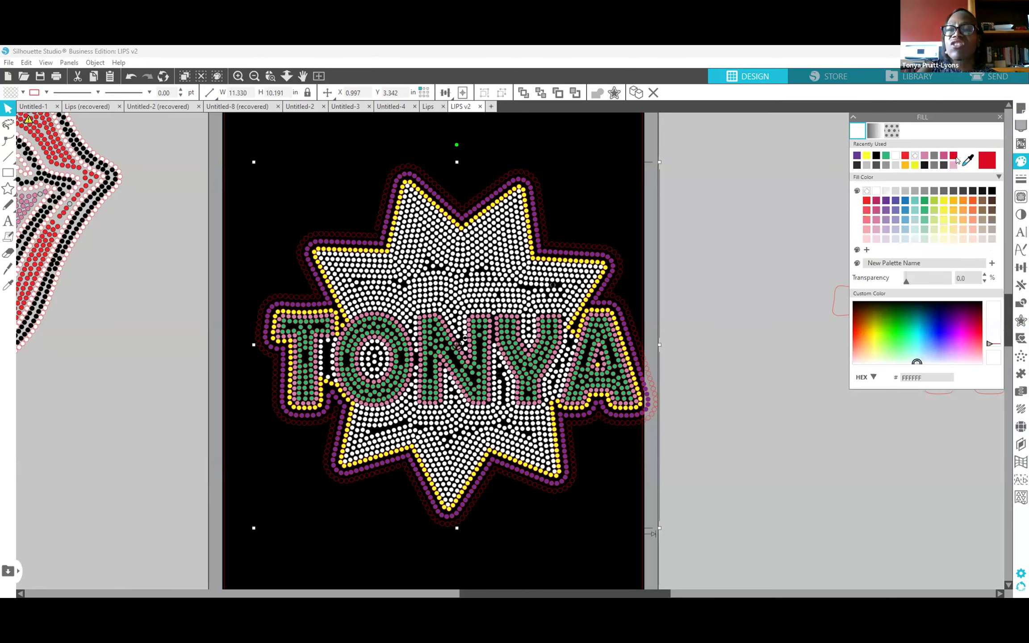
pyautogui.click(905, 200)
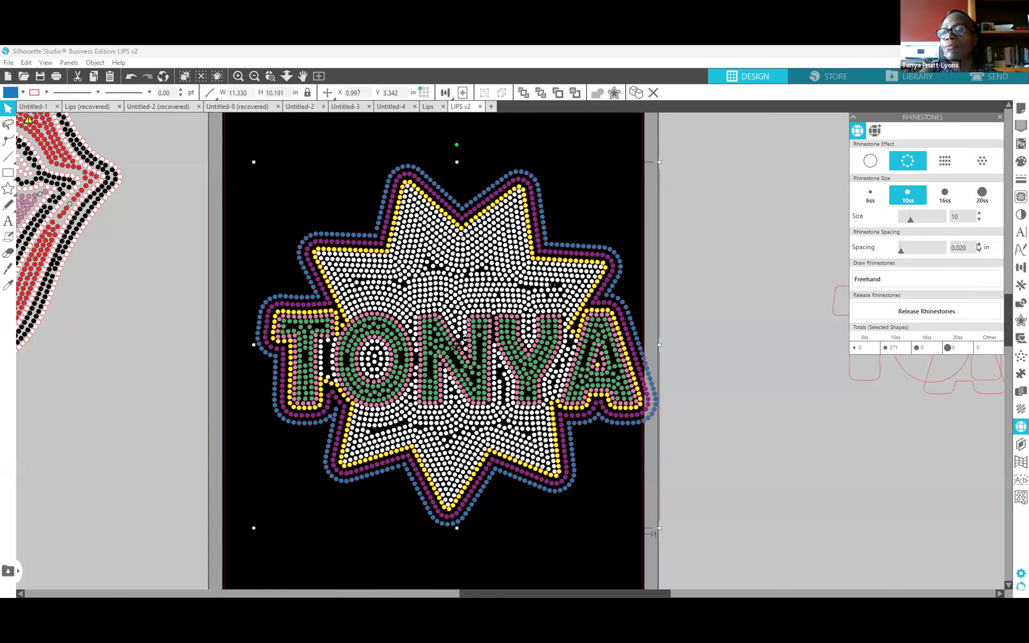
# Set the blue outline's rhinestone spacing to 0.250 in.
pyautogui.click(979, 244)
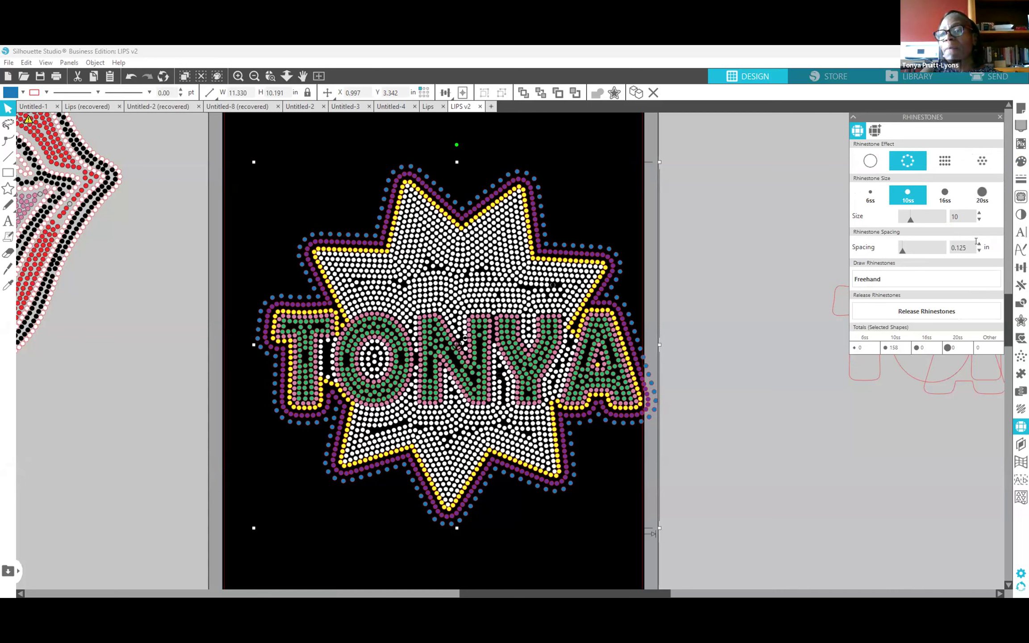
pyautogui.click(978, 244)
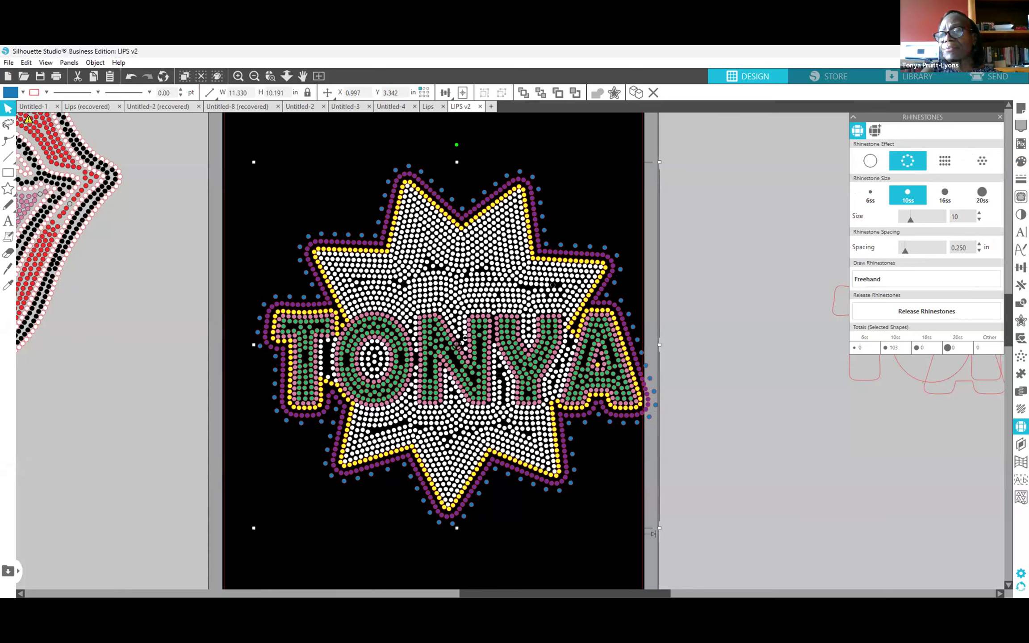
# Offset the blue outline outward by 0.215 in with 0.375 in rhinestone spacing and colour the stones white.
pyautogui.click(1022, 321)
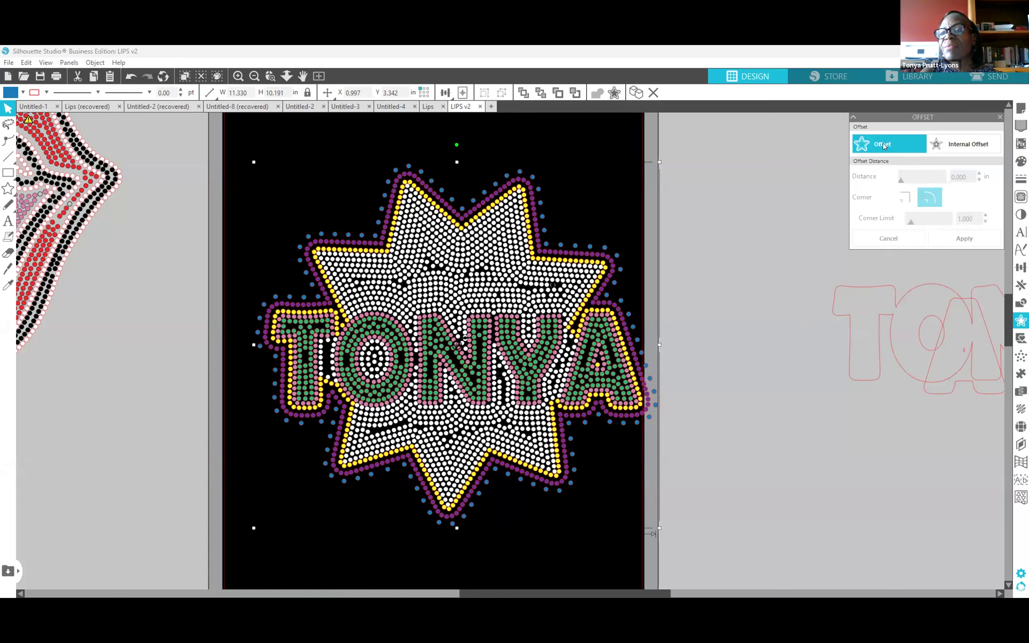
pyautogui.click(884, 146)
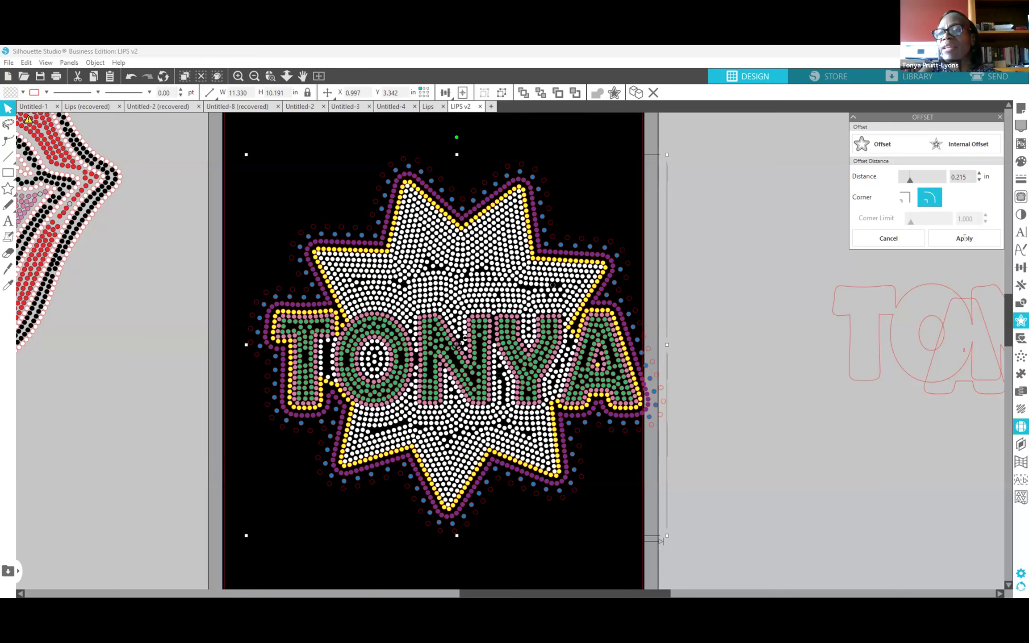
pyautogui.click(978, 245)
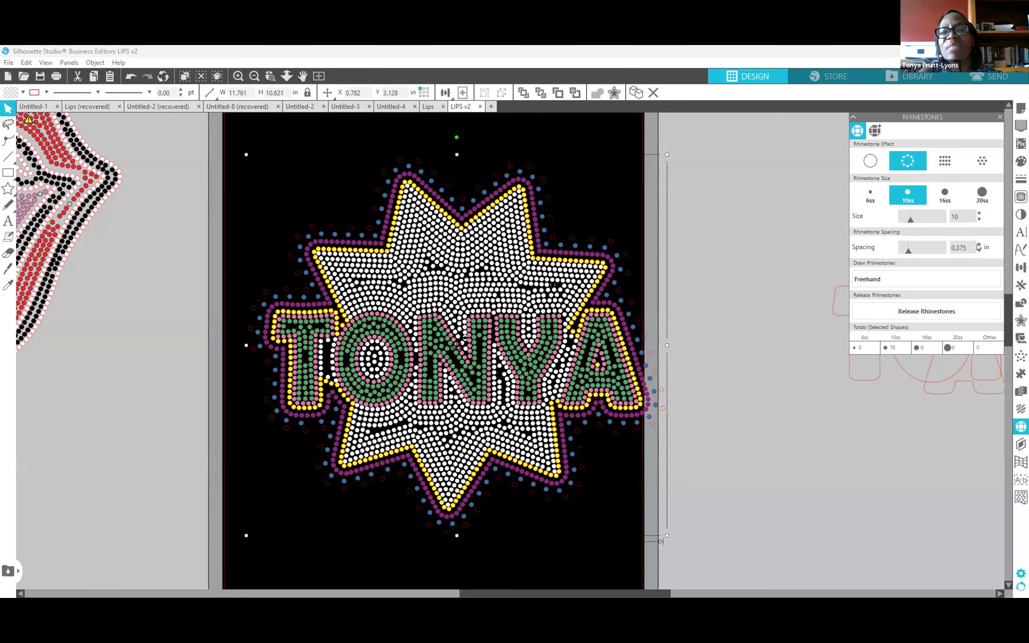
pyautogui.click(1022, 161)
pyautogui.click(904, 156)
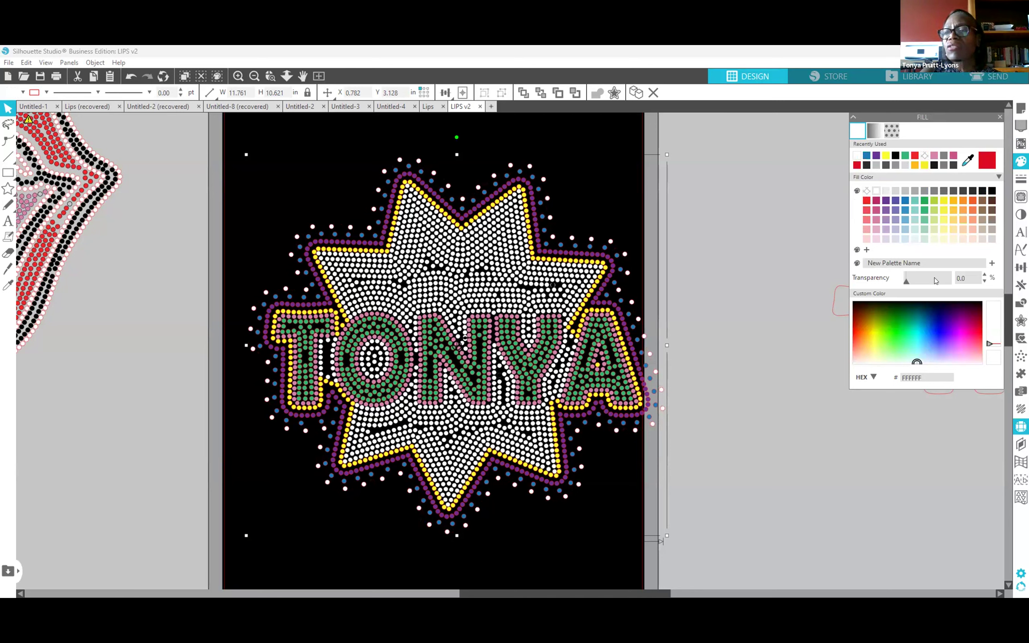
# Try rhinestone spacings up to 0.875 in on the white outline, then settle on 0.500 in.
pyautogui.click(978, 244)
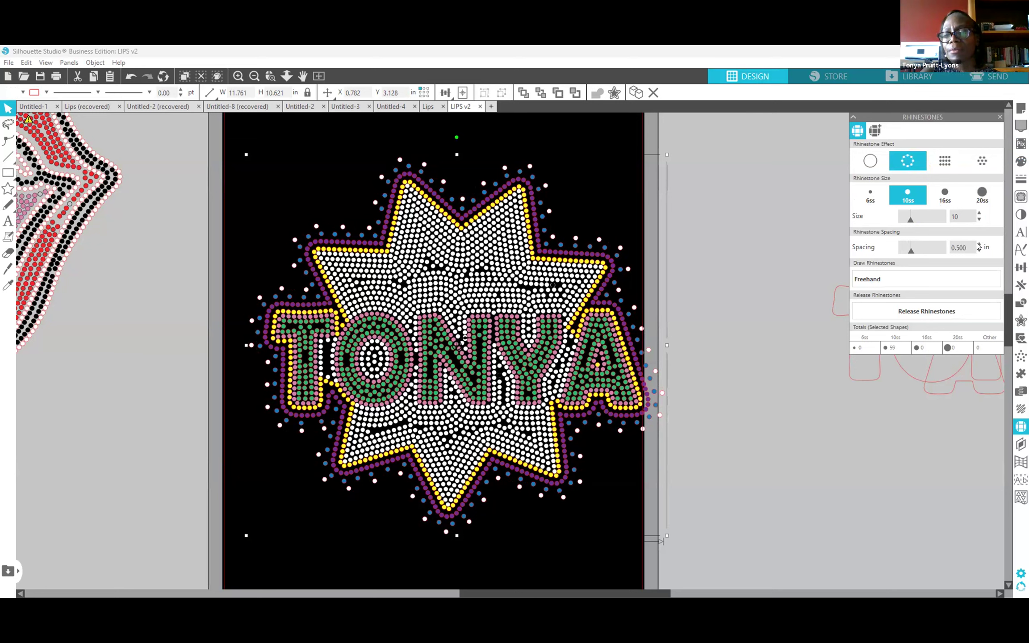
pyautogui.click(978, 245)
pyautogui.click(979, 245)
pyautogui.click(978, 245)
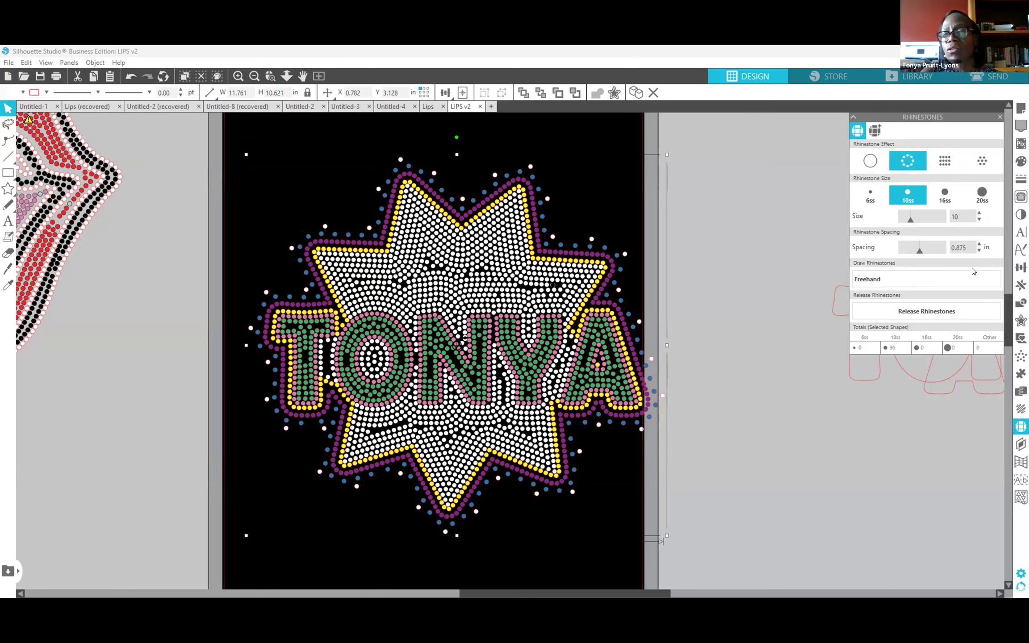
pyautogui.click(979, 251)
pyautogui.click(978, 252)
pyautogui.click(979, 251)
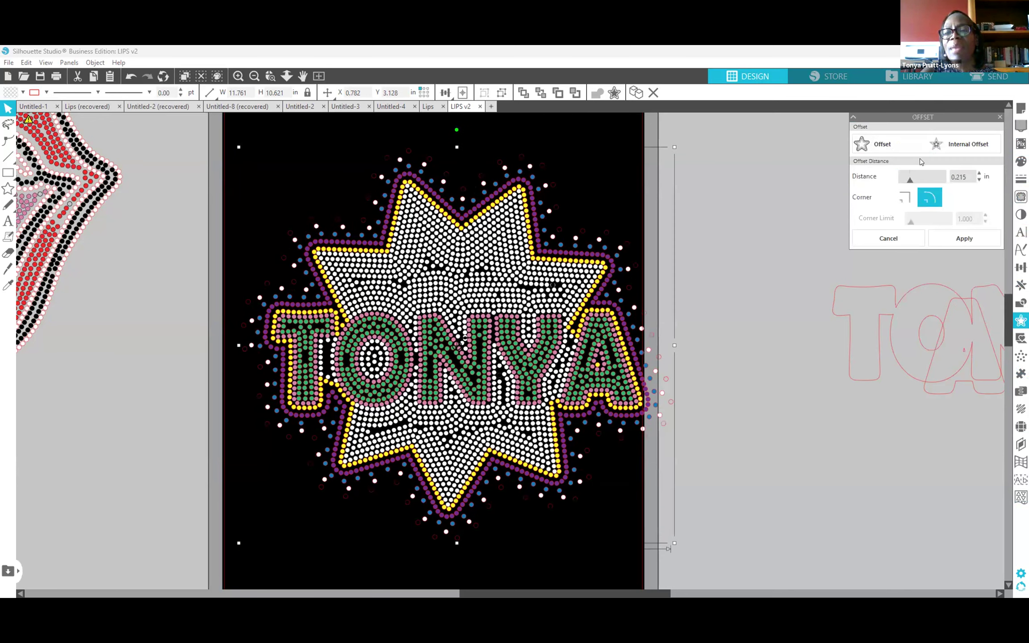
# Offset the white outline outward by 0.215 in as another white row with 0.625 in rhinestone spacing, and deselect it.
pyautogui.click(1021, 162)
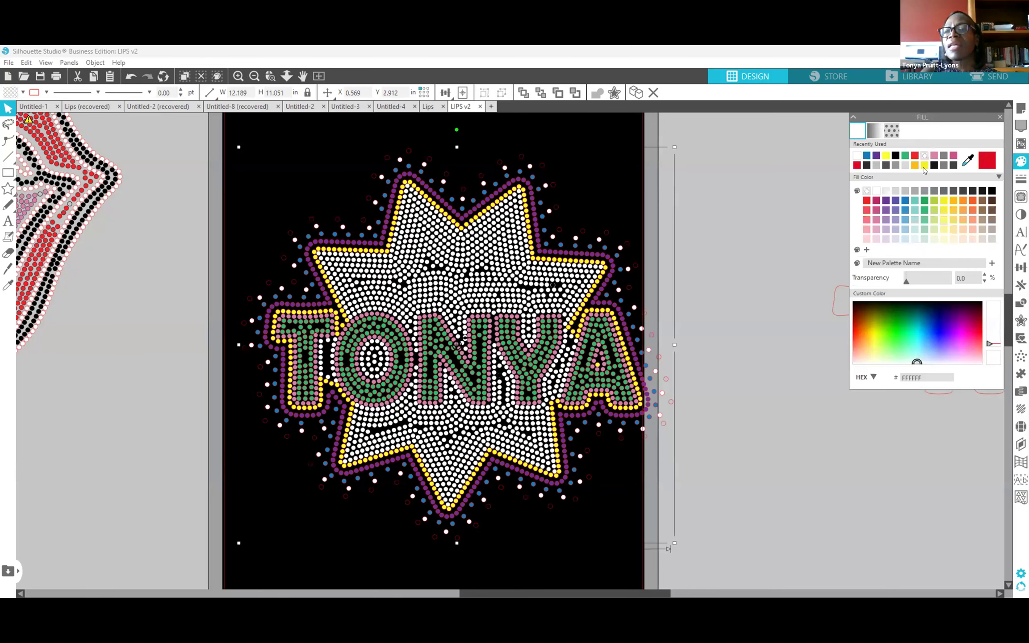
pyautogui.click(857, 155)
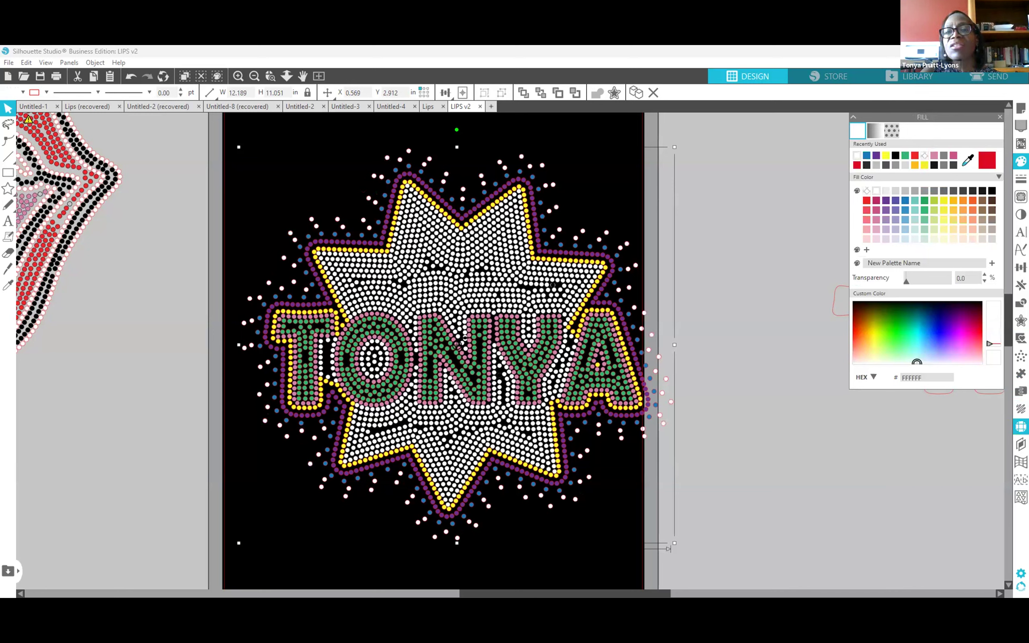
pyautogui.click(979, 245)
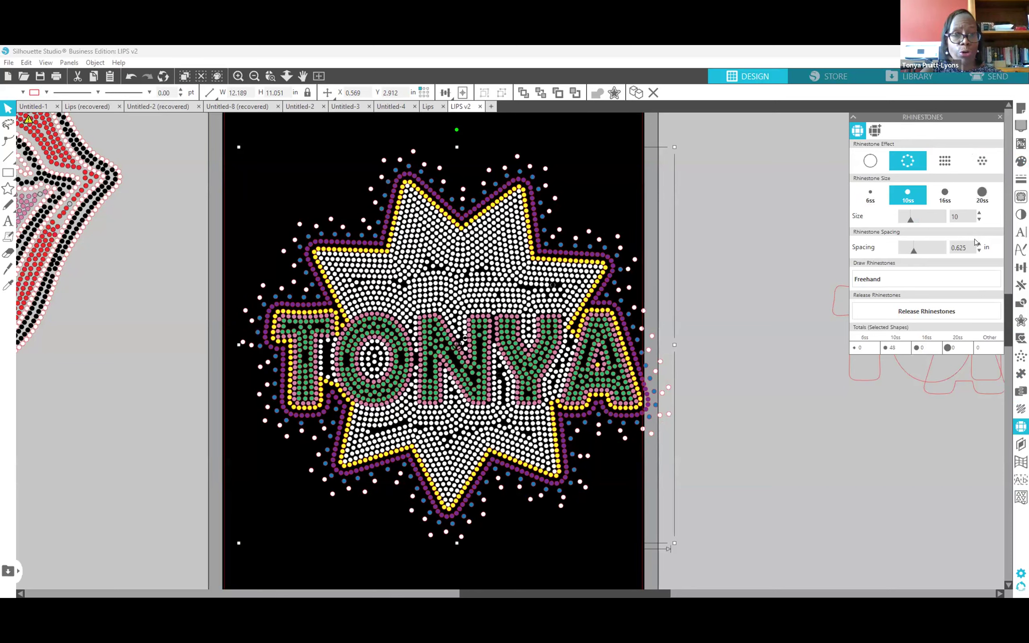
pyautogui.click(834, 341)
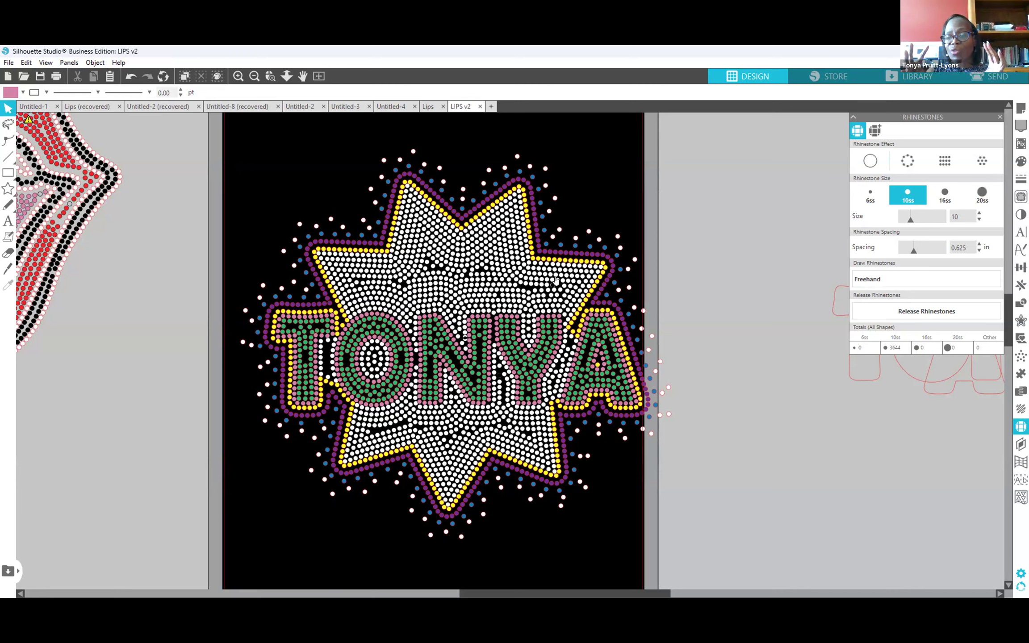
# Select the blue rhinestone outline around the starburst, recolour it white and deselect it.
pyautogui.click(420, 174)
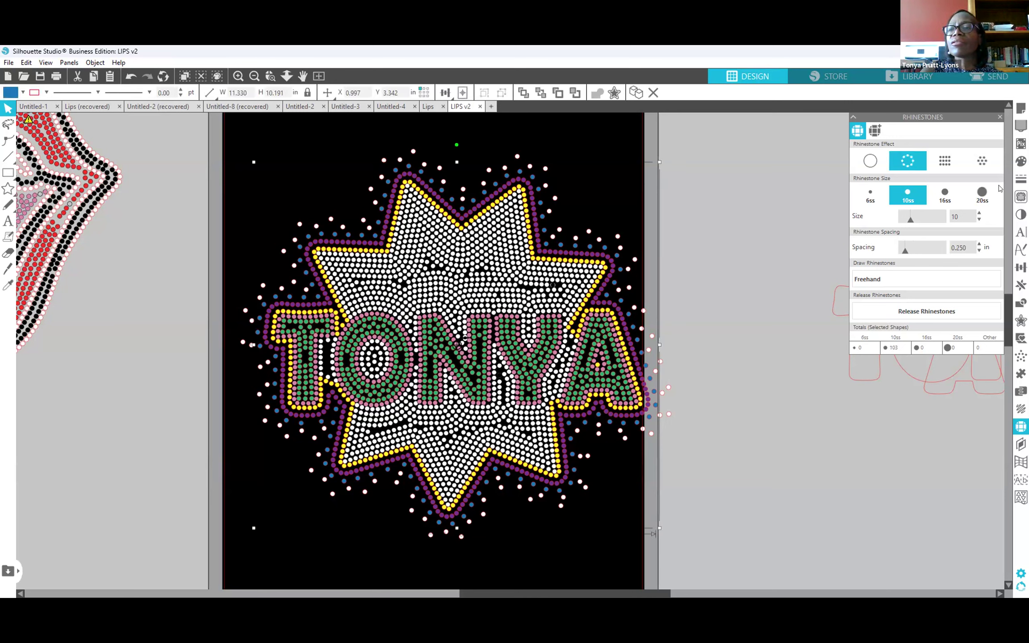
pyautogui.click(1021, 161)
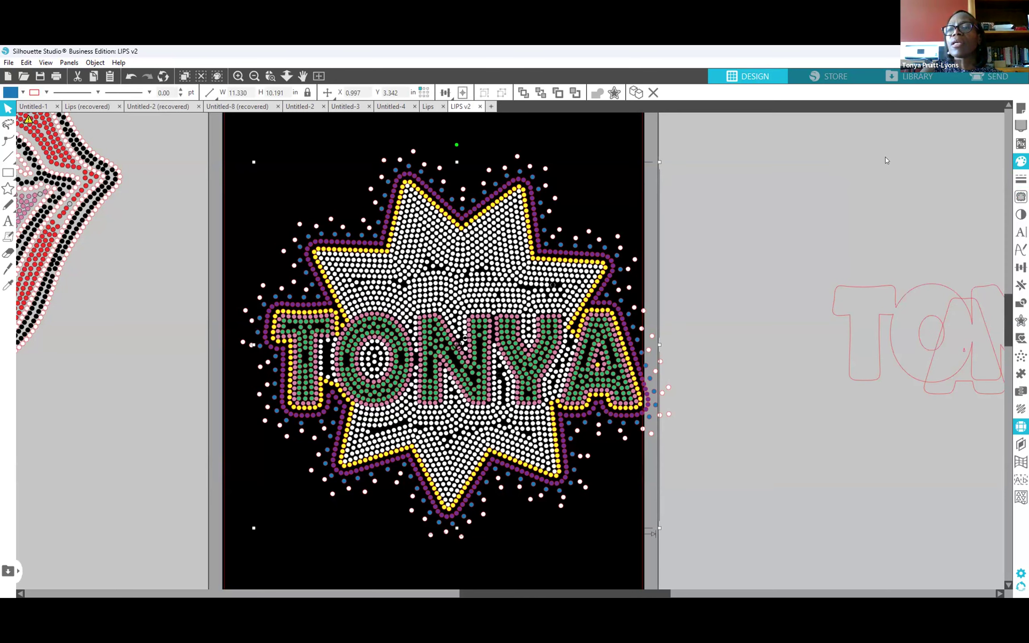
pyautogui.click(858, 155)
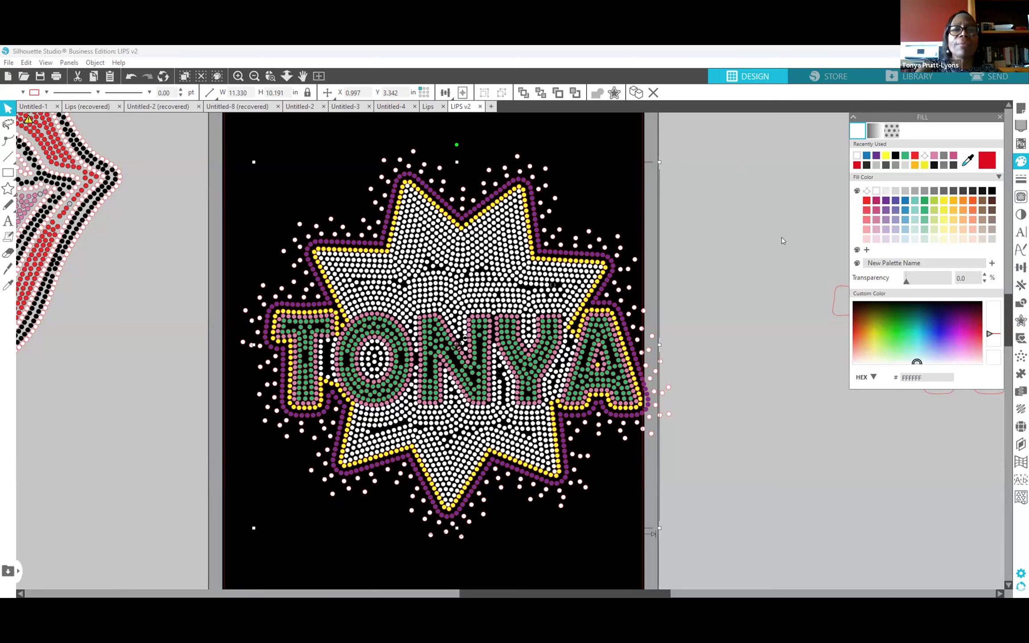
pyautogui.click(704, 239)
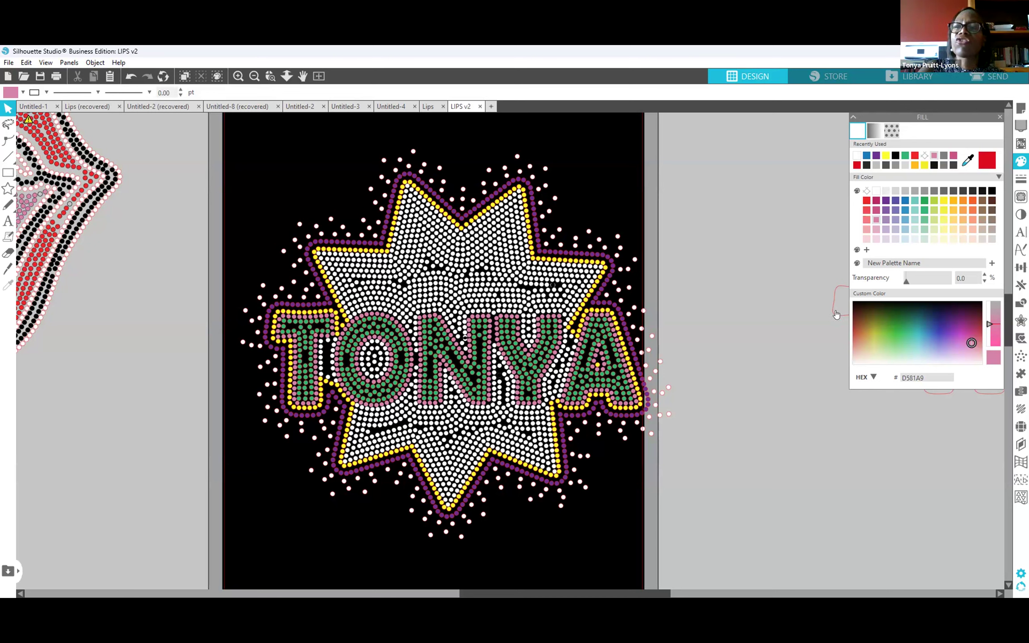
# Move the spare name outline beside the page farther away from the design and deselect it.
pyautogui.moveTo(841, 330); pyautogui.dragTo(947, 365)
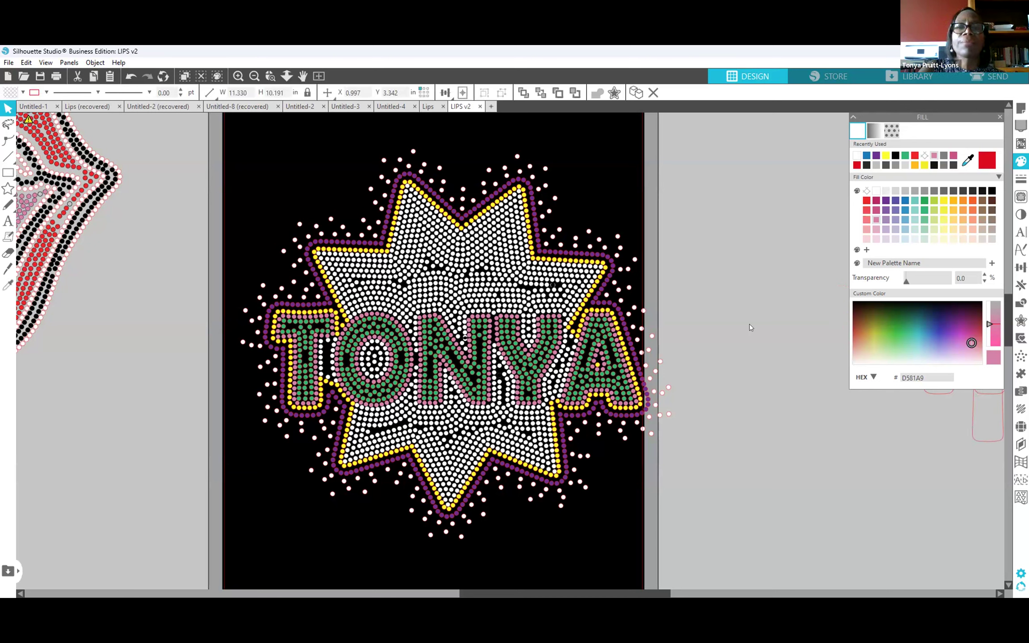
pyautogui.click(715, 306)
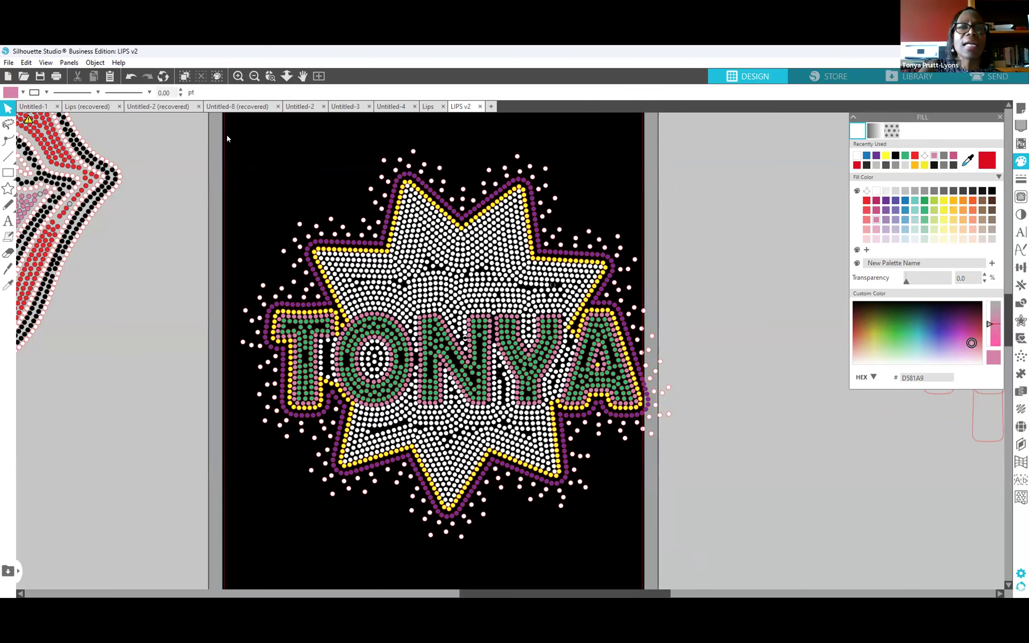
# Look through the open documents, switch to Untitled-2 (recovered) and nudge the maroon shirt photo slightly.
pyautogui.click(222, 107)
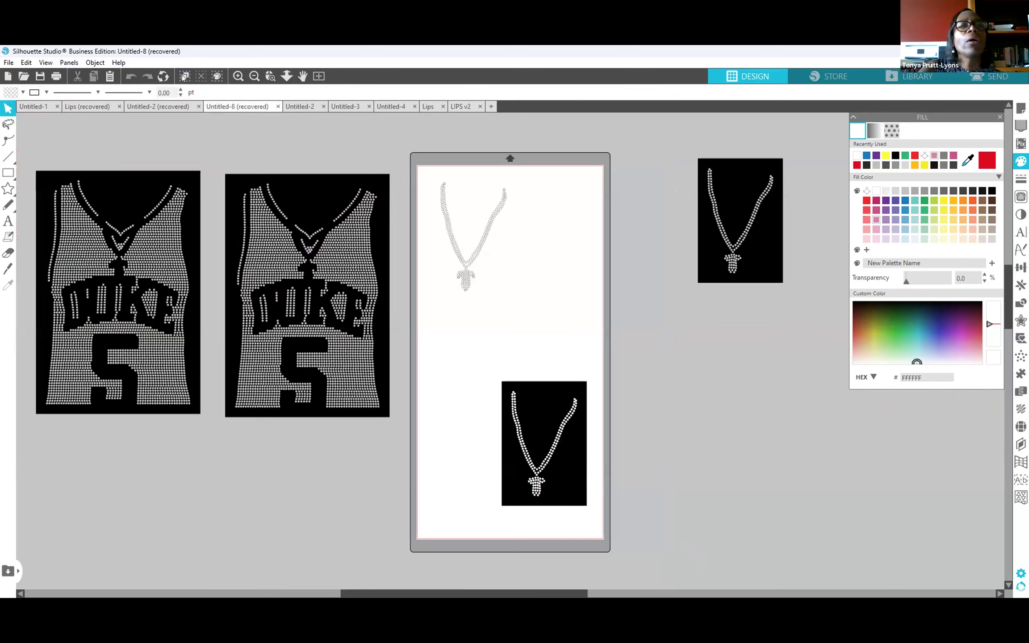
pyautogui.click(337, 107)
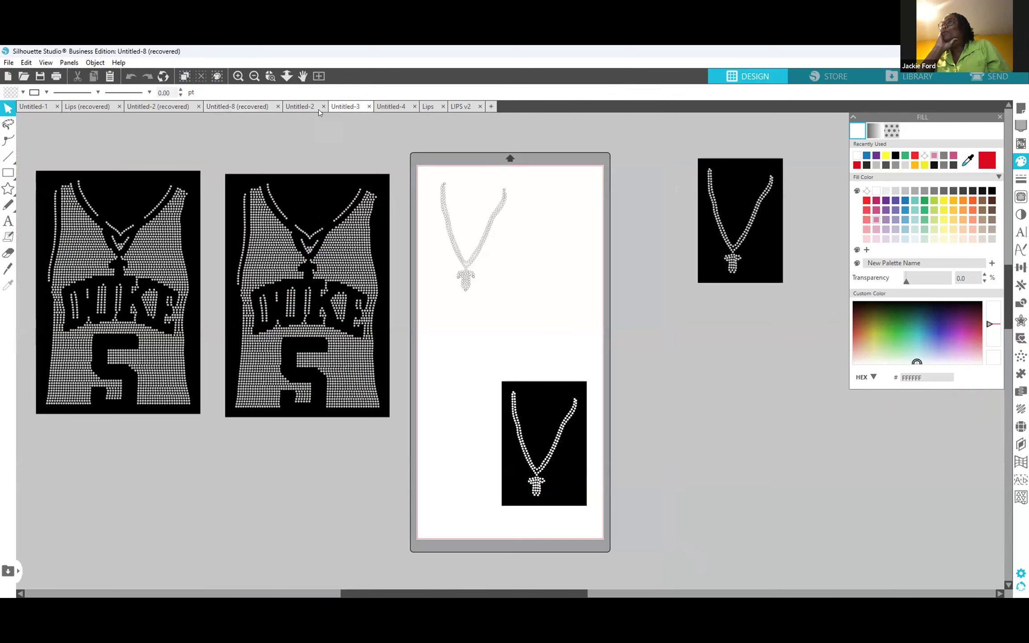
pyautogui.click(306, 107)
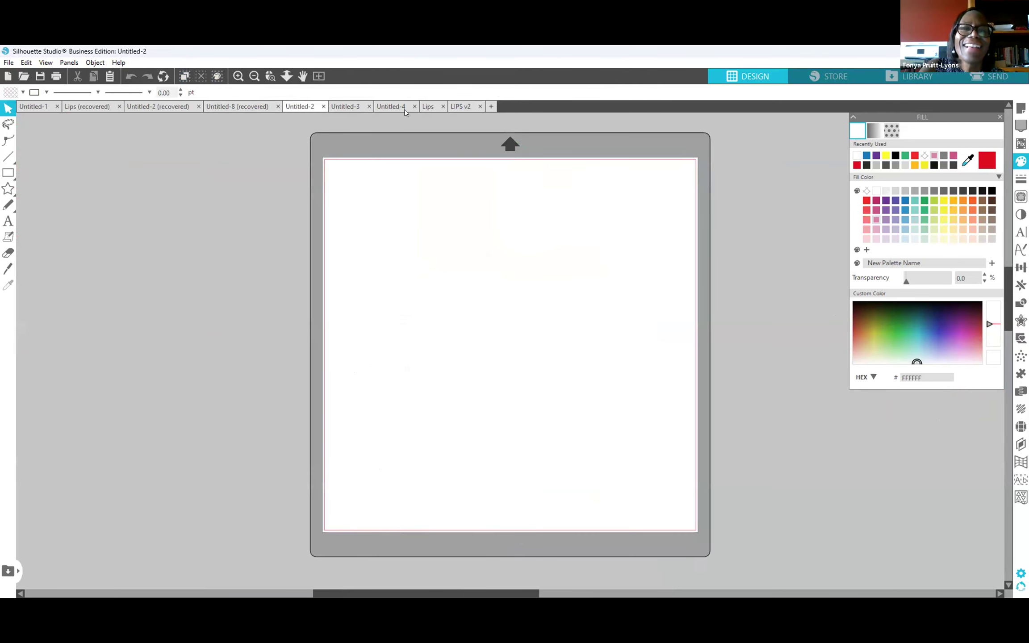
pyautogui.click(389, 107)
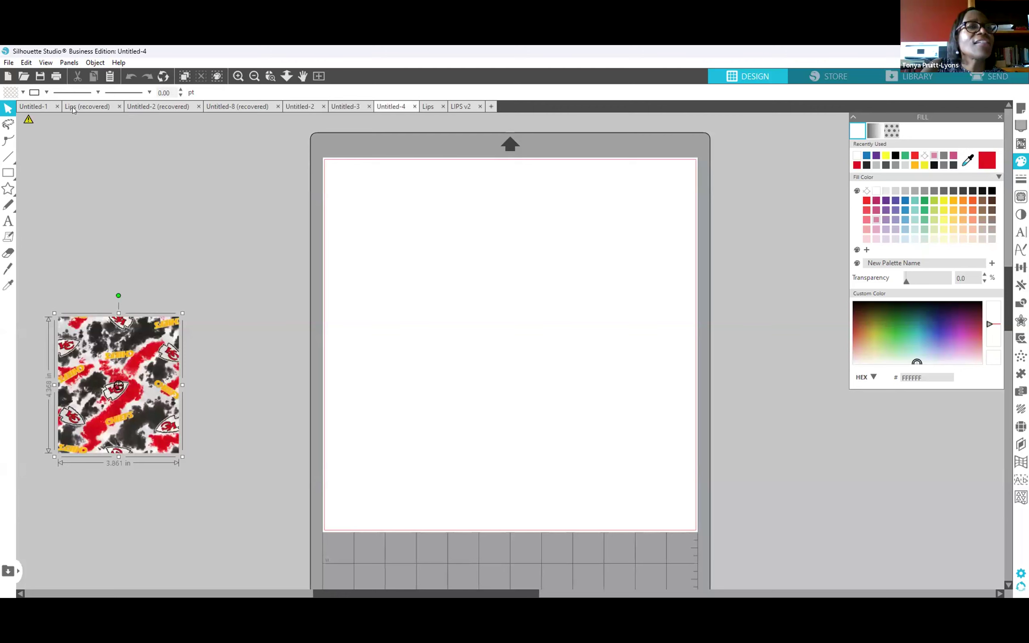
pyautogui.click(44, 108)
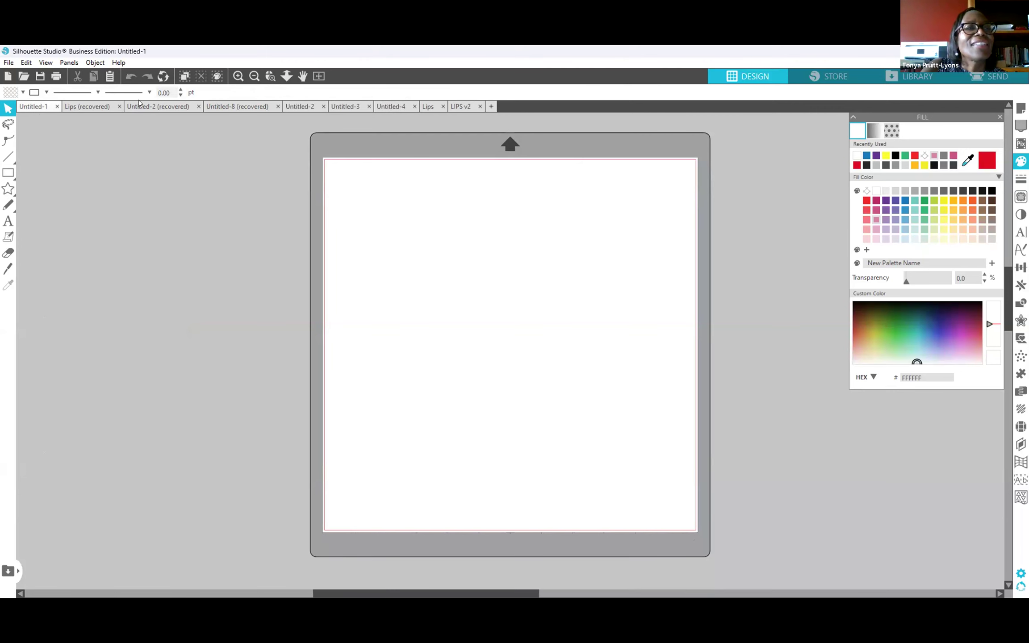
pyautogui.click(192, 106)
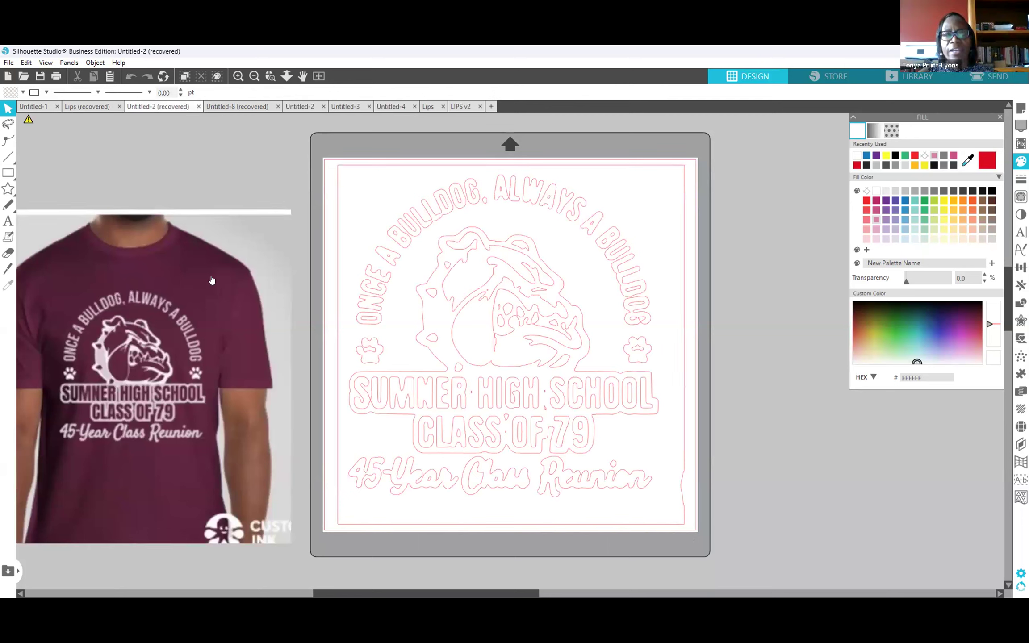
pyautogui.moveTo(219, 276); pyautogui.dragTo(227, 275)
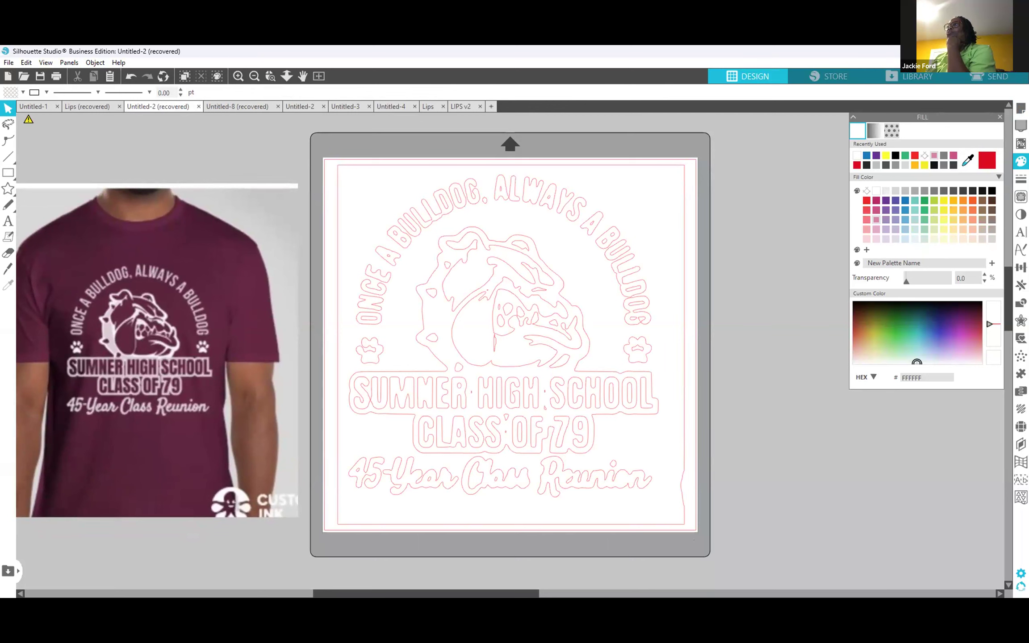
# Apply 6ss edge rhinestones to the bulldog class reunion design, and nudge the shirt photo beside the page.
pyautogui.click(609, 245)
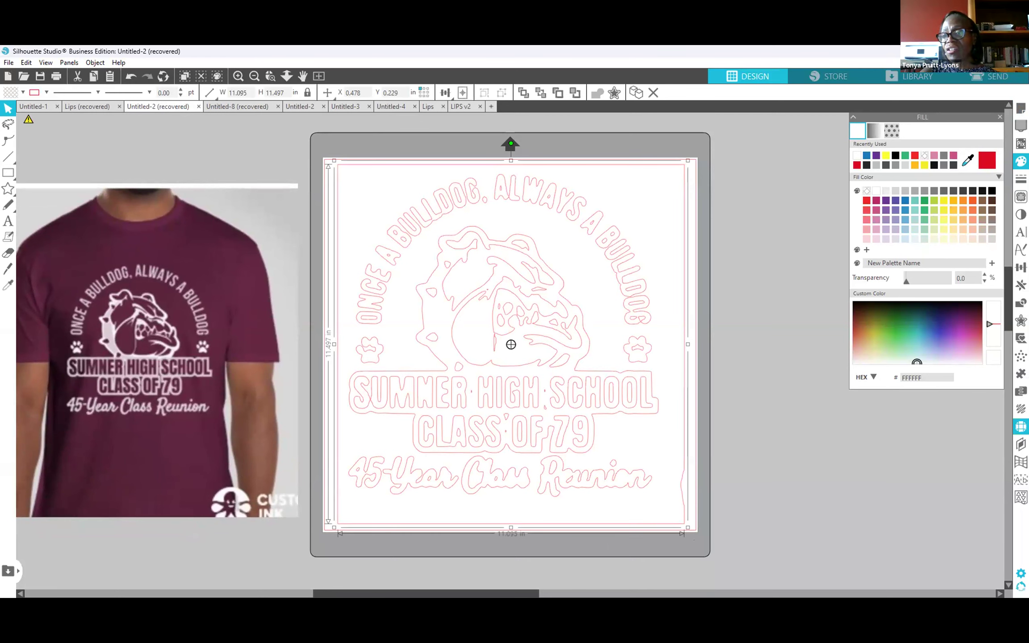
pyautogui.click(1022, 426)
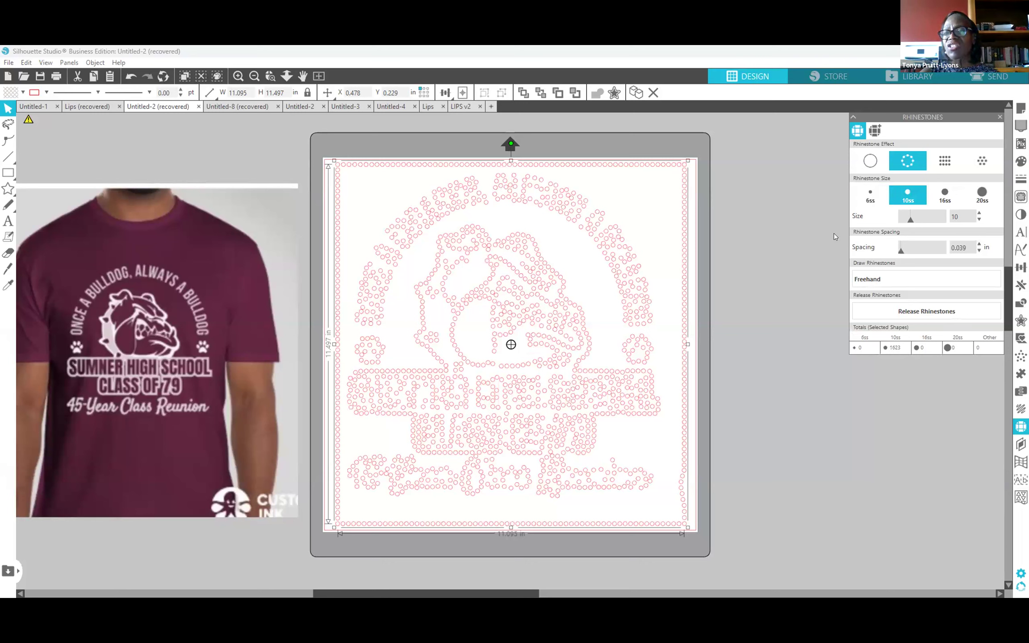
pyautogui.click(870, 195)
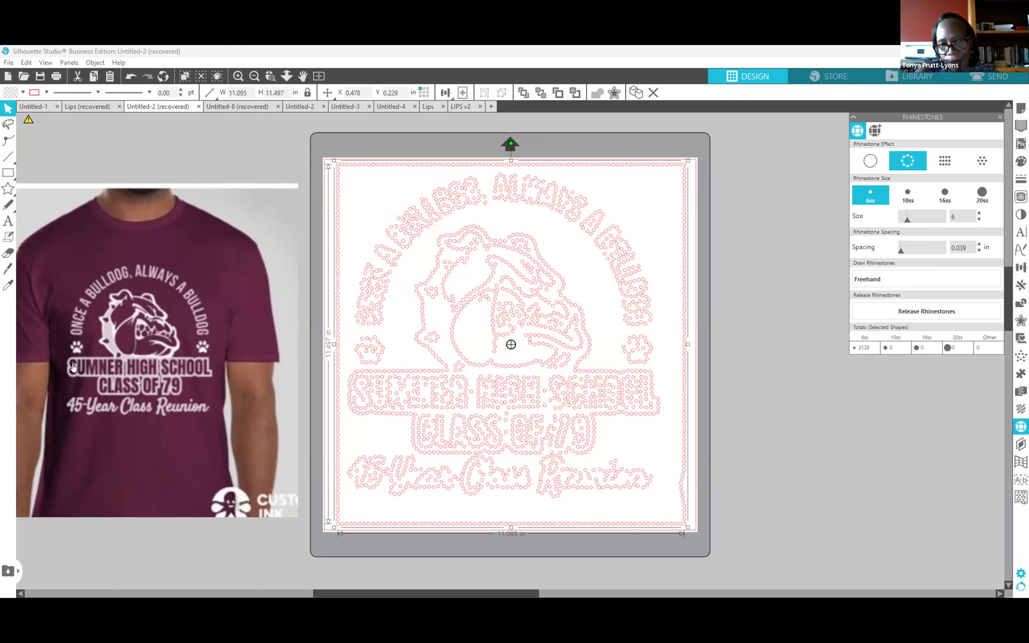
pyautogui.click(99, 368)
pyautogui.moveTo(99, 366); pyautogui.dragTo(92, 356)
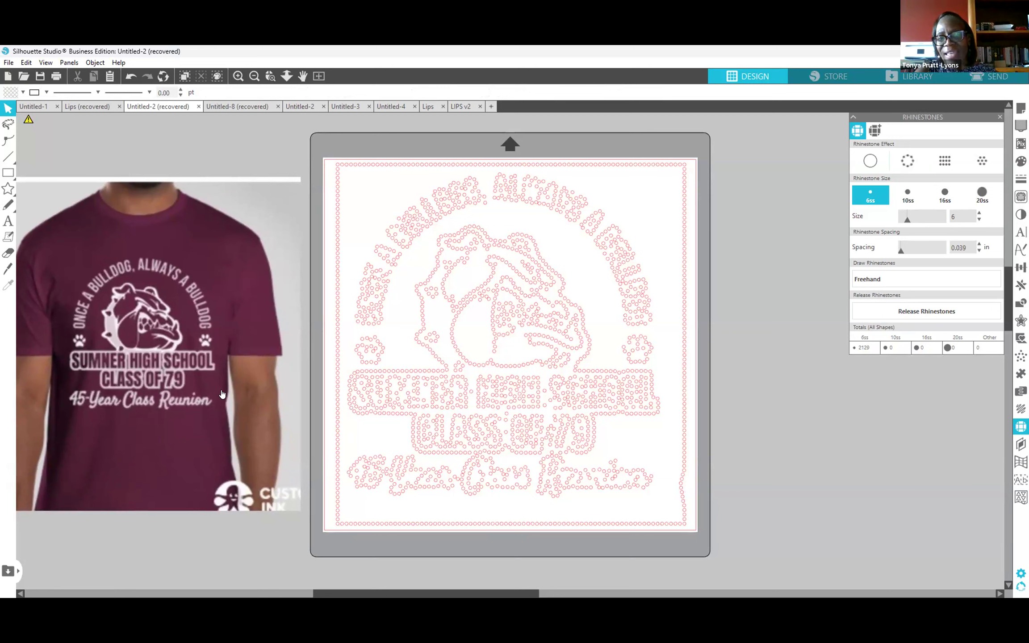
# Release the bulldog design's compound path, move its outer rhinestone outline off the page and deselect it.
pyautogui.click(402, 413)
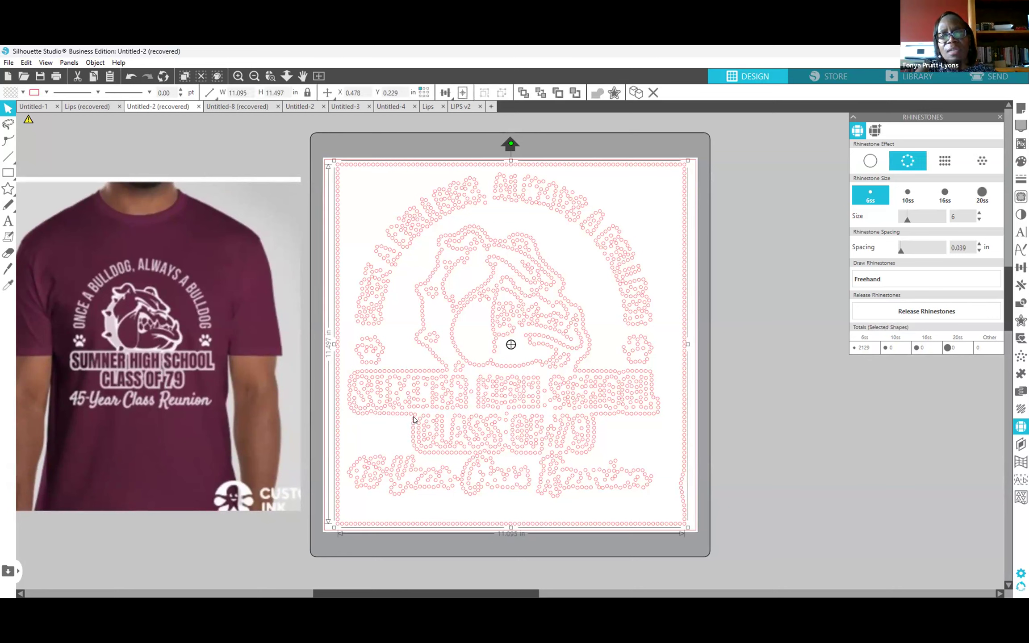
pyautogui.rightClick(415, 417)
pyautogui.click(469, 335)
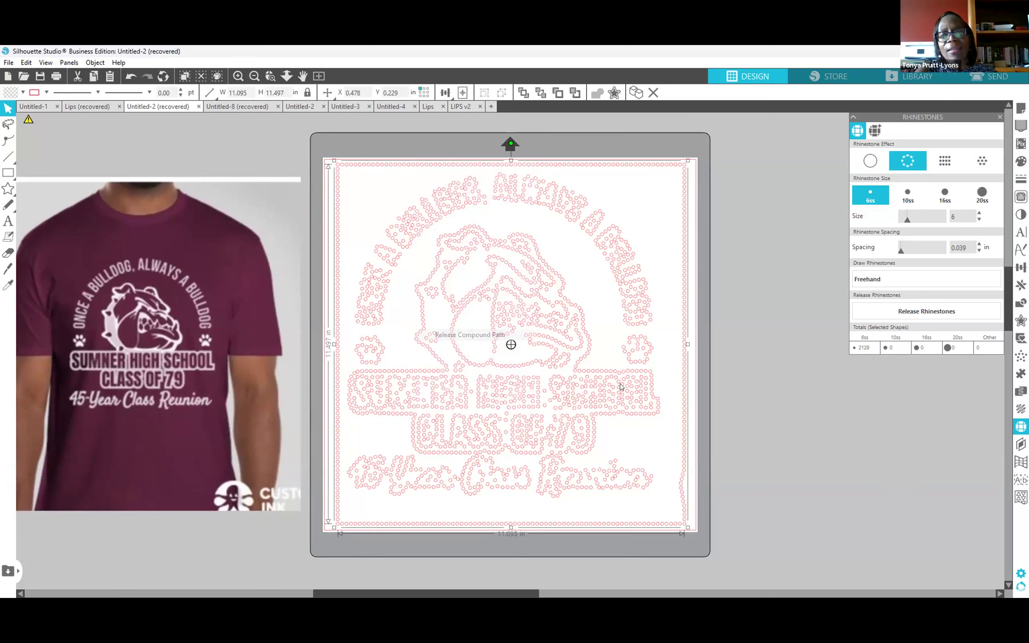
pyautogui.click(728, 391)
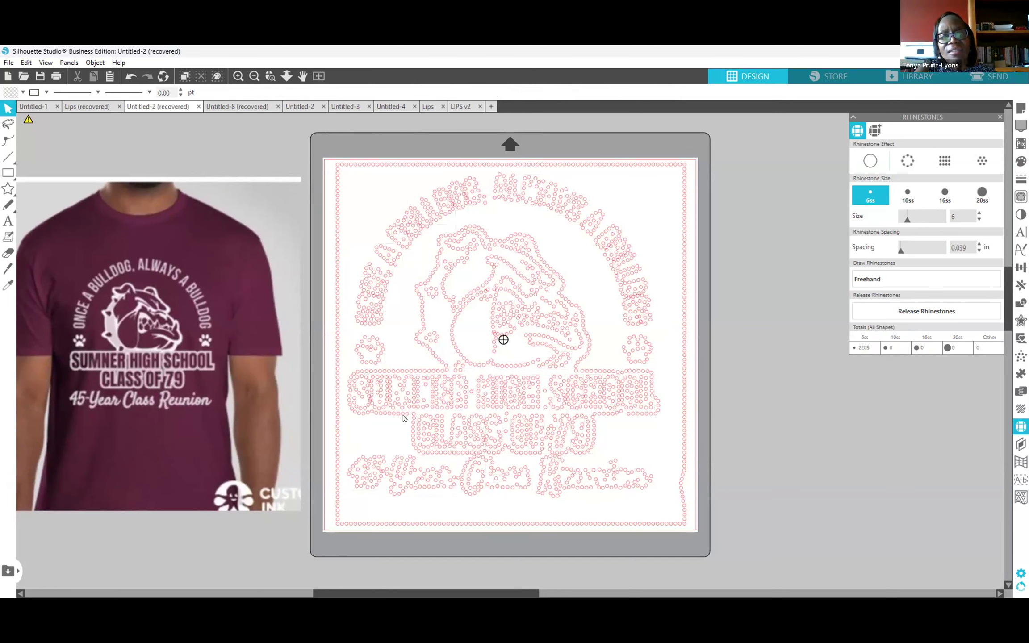
pyautogui.moveTo(404, 417); pyautogui.dragTo(873, 429)
pyautogui.click(732, 405)
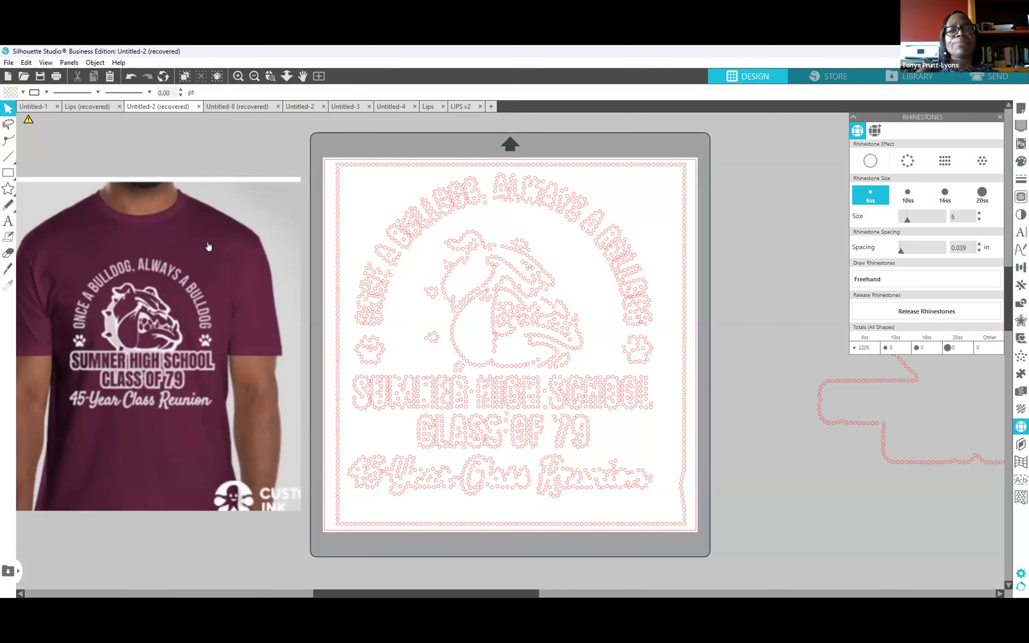
# Look through the remaining open documents and return to LIPS v2.
pyautogui.click(229, 108)
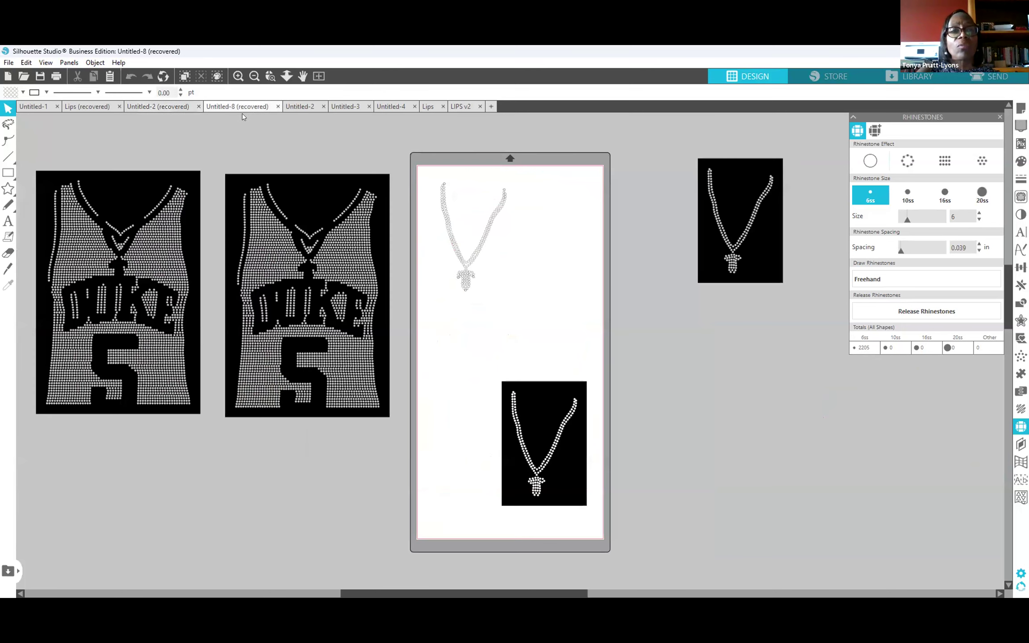
pyautogui.click(294, 108)
pyautogui.click(347, 106)
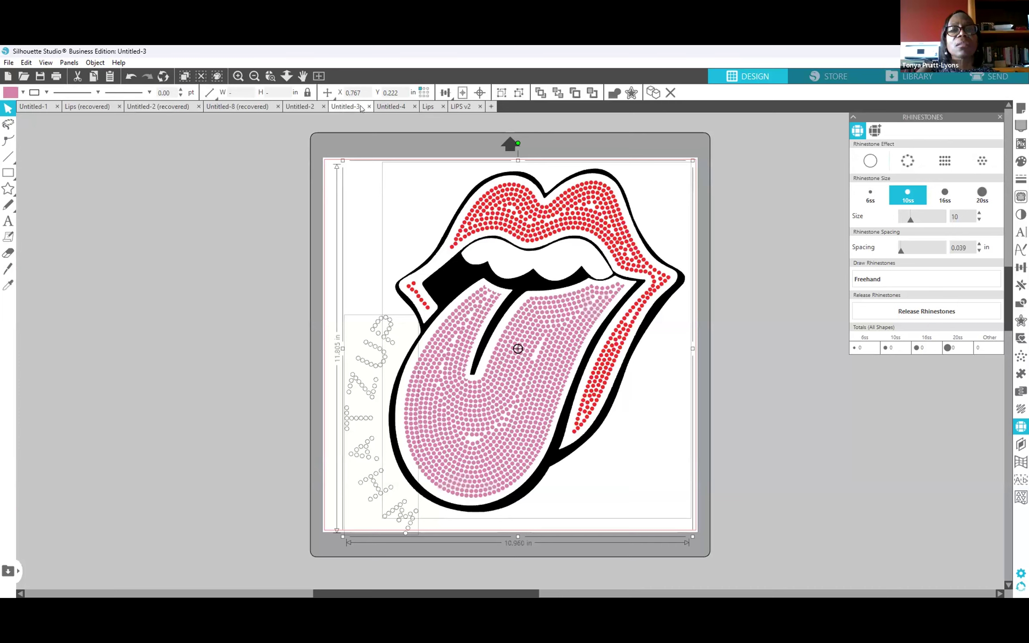
pyautogui.click(394, 107)
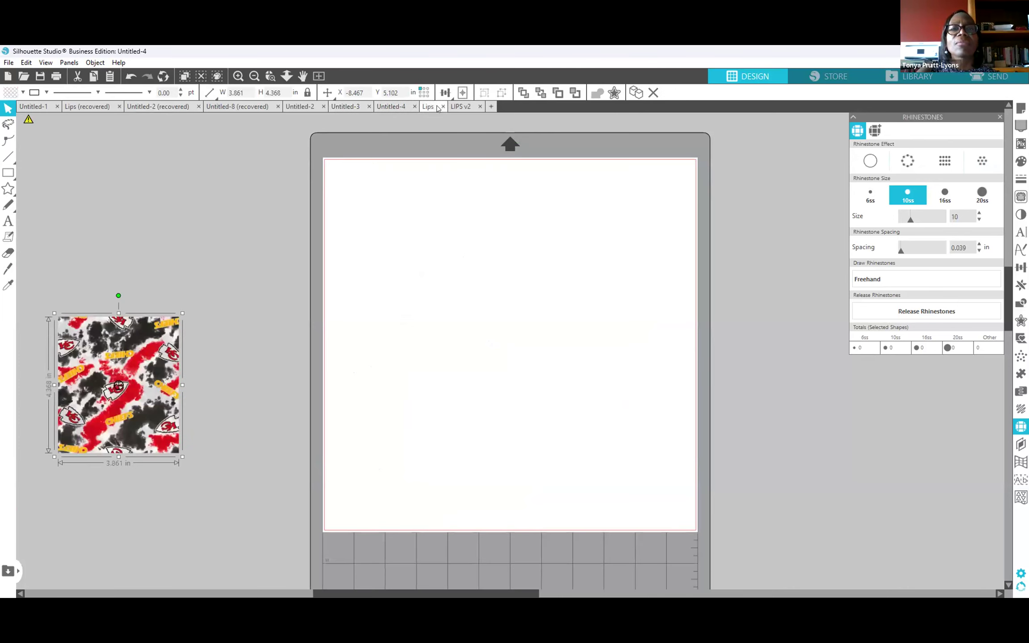
pyautogui.click(437, 109)
pyautogui.click(467, 109)
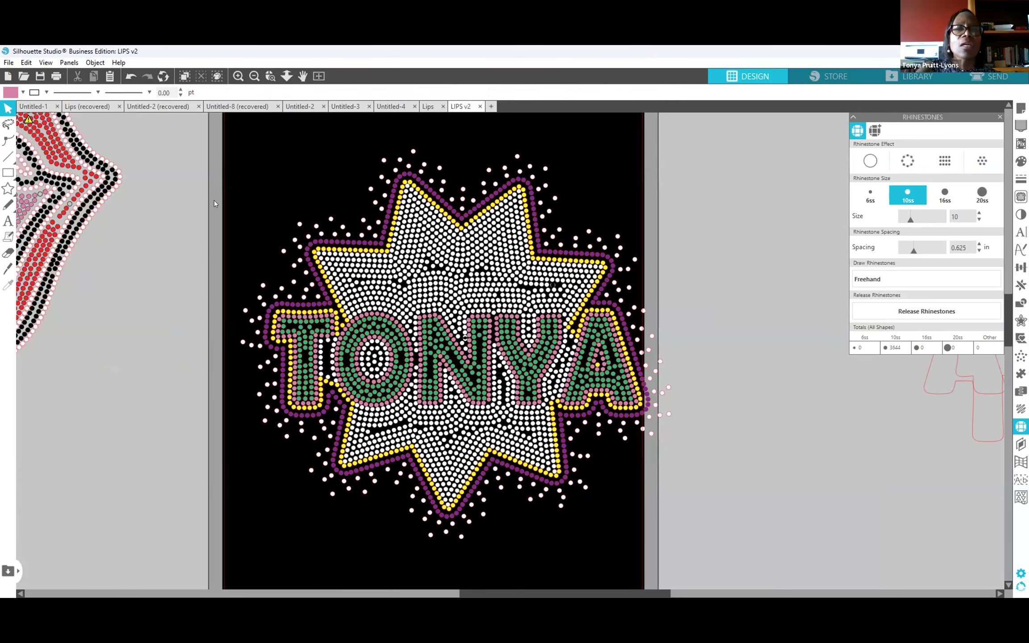
# Select the whole rhinestone name and starburst design with its scattered outlines and cut it from the page.
pyautogui.scroll(1, 268, 248)
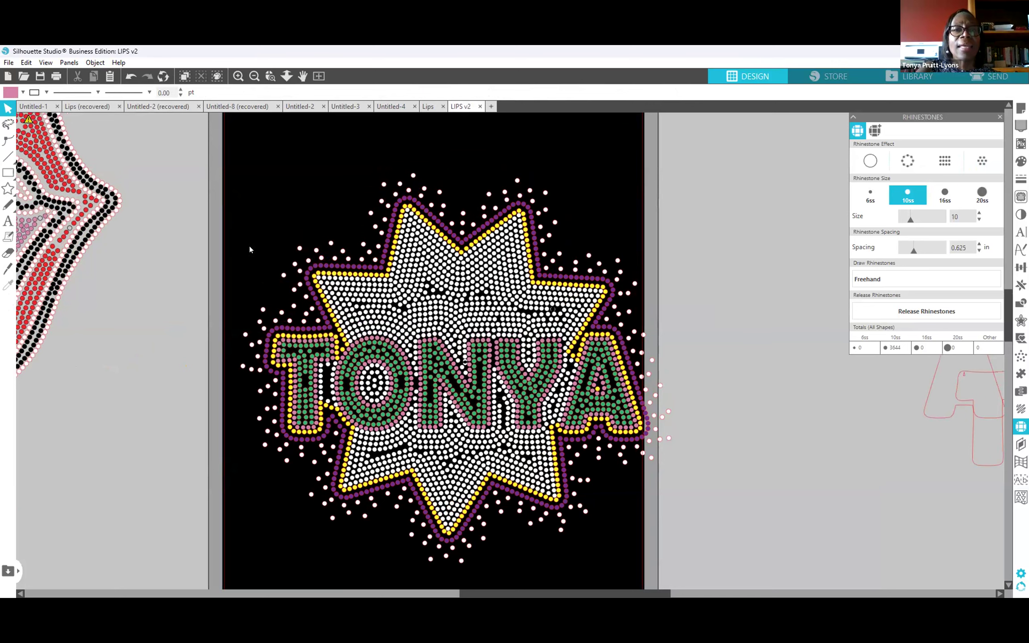
pyautogui.moveTo(211, 134); pyautogui.dragTo(700, 570)
pyautogui.scroll(-1, 700, 571)
pyautogui.moveTo(783, 589)
pyautogui.mouseDown()
pyautogui.moveTo(781, 561)
pyautogui.moveTo(775, 589)
pyautogui.moveTo(772, 577)
pyautogui.mouseUp()
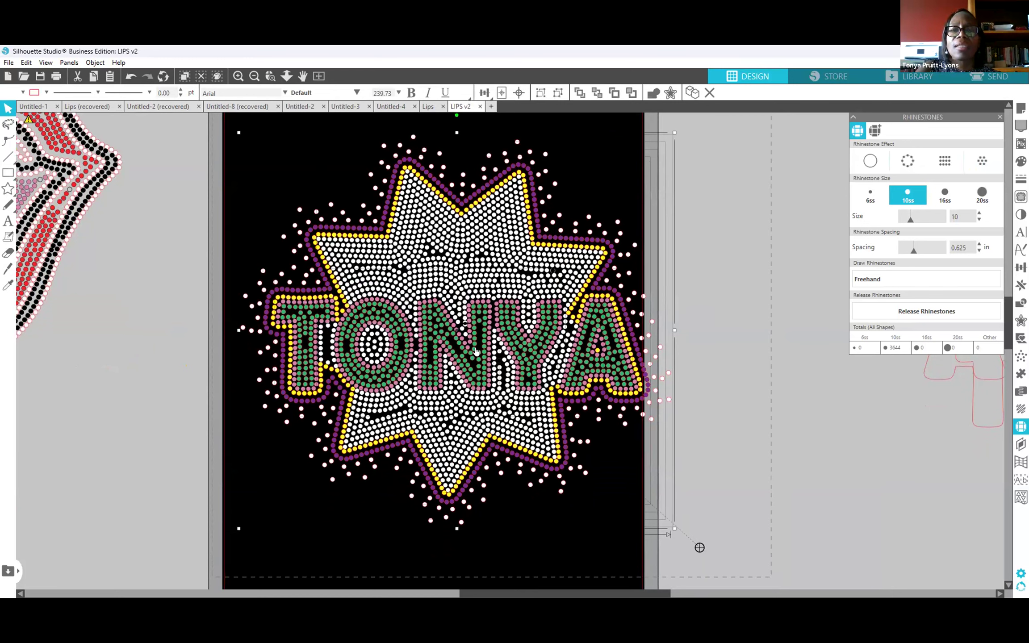
pyautogui.rightClick(477, 331)
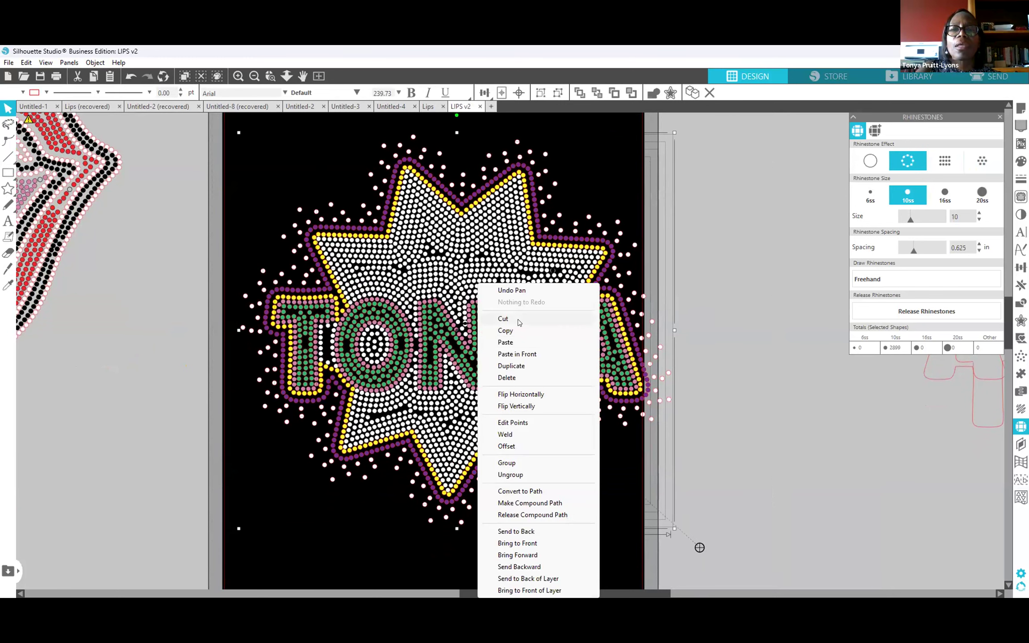
pyautogui.click(519, 321)
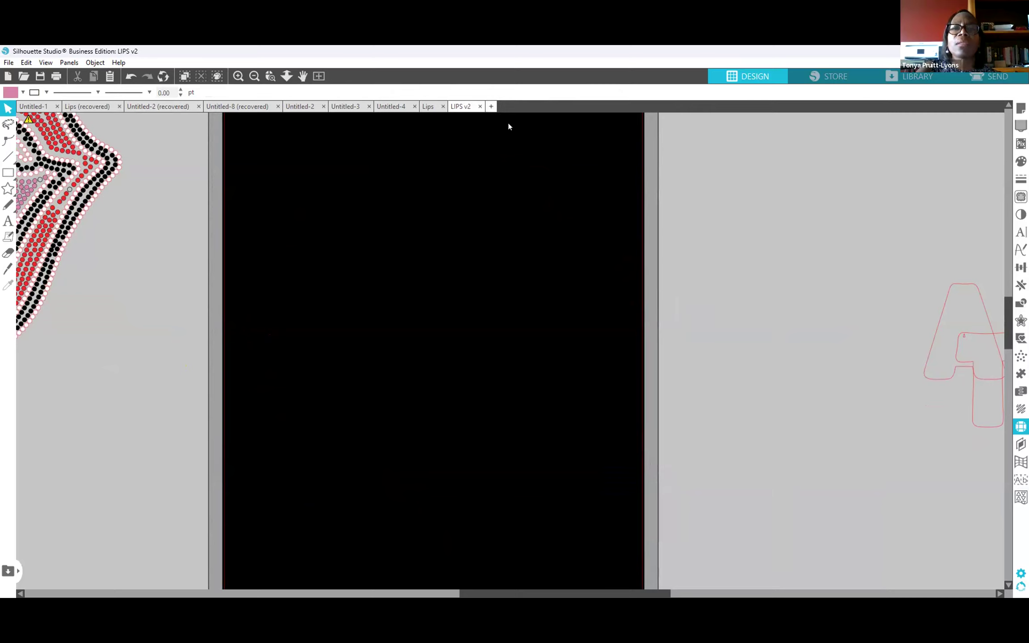
# Create a new document and paste the cut starburst design into it.
pyautogui.click(491, 107)
pyautogui.rightClick(538, 293)
pyautogui.click(585, 346)
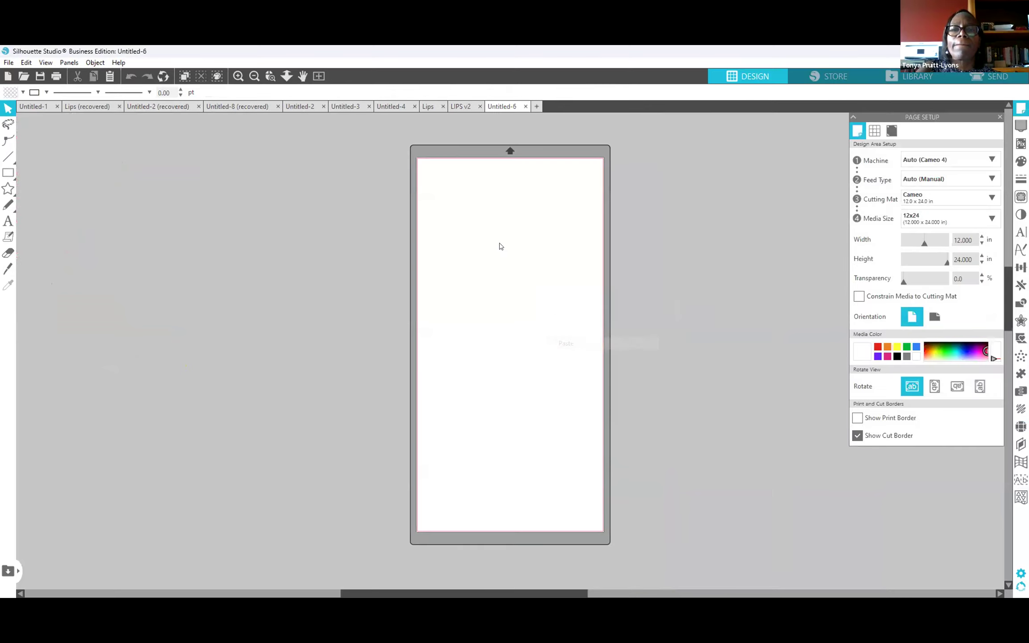
# In LIPS v2, move the pink and black lips artwork and the phone screenshot away from the rhinestone lips.
pyautogui.click(462, 106)
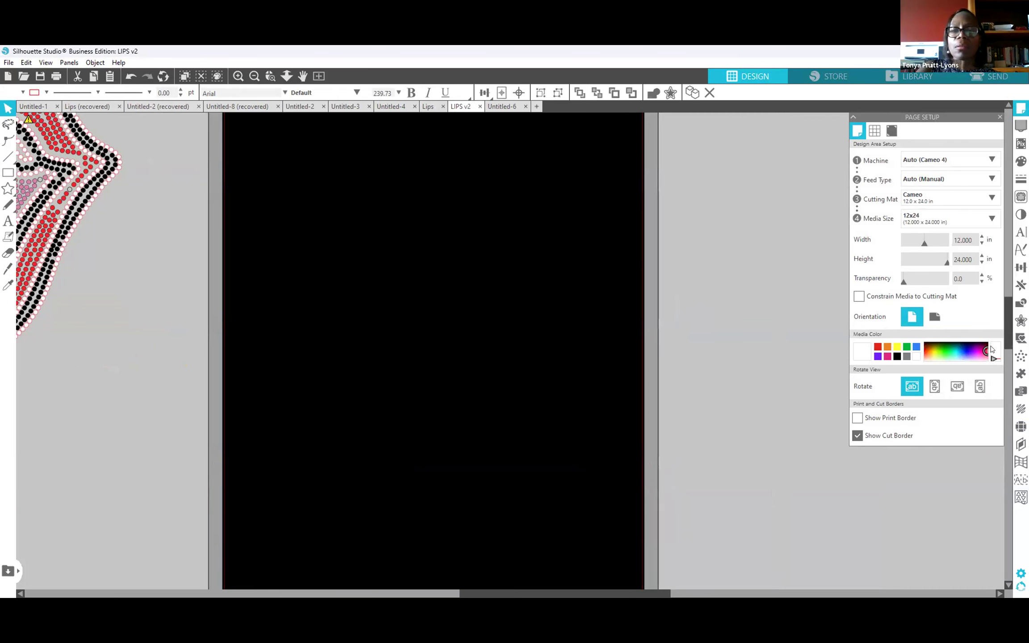
pyautogui.hscroll(-5, 519, 589)
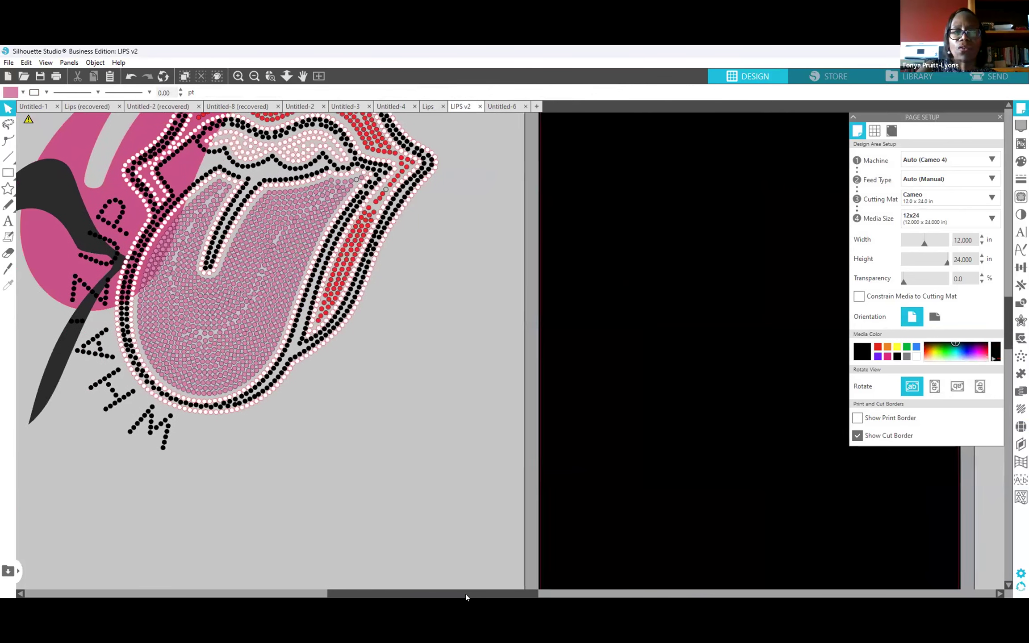
pyautogui.scroll(5, 310, 356)
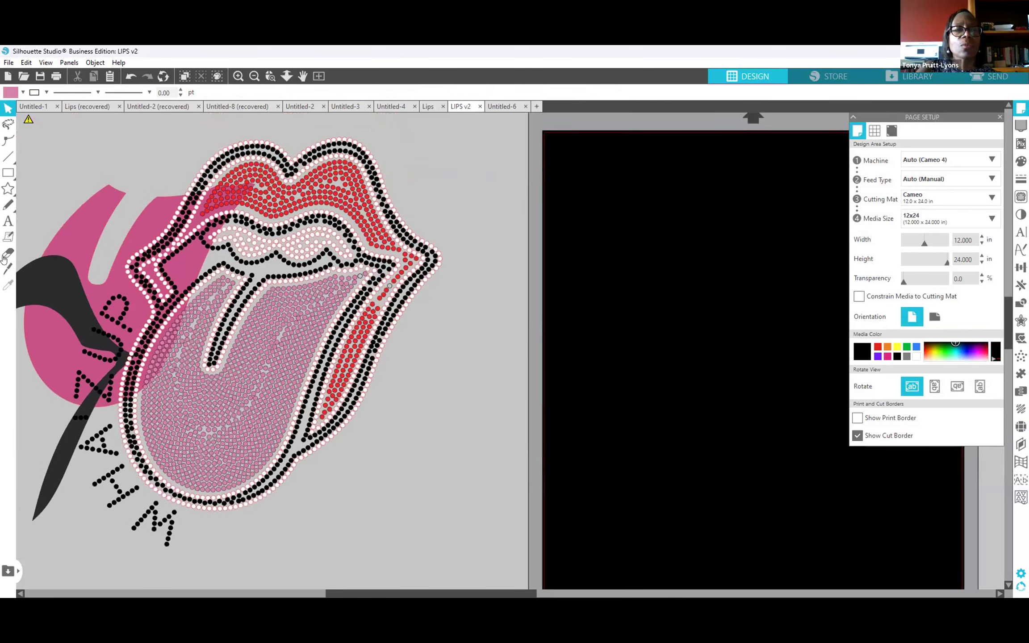
pyautogui.hscroll(-1, 126, 276)
pyautogui.moveTo(74, 292); pyautogui.dragTo(58, 147)
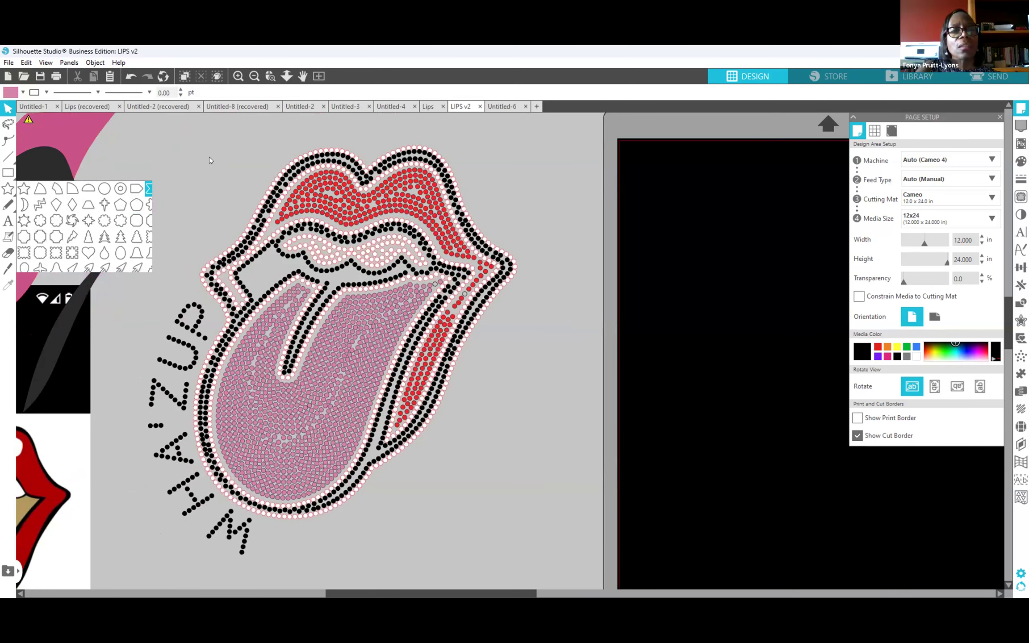
pyautogui.click(501, 593)
pyautogui.moveTo(502, 593); pyautogui.dragTo(449, 592)
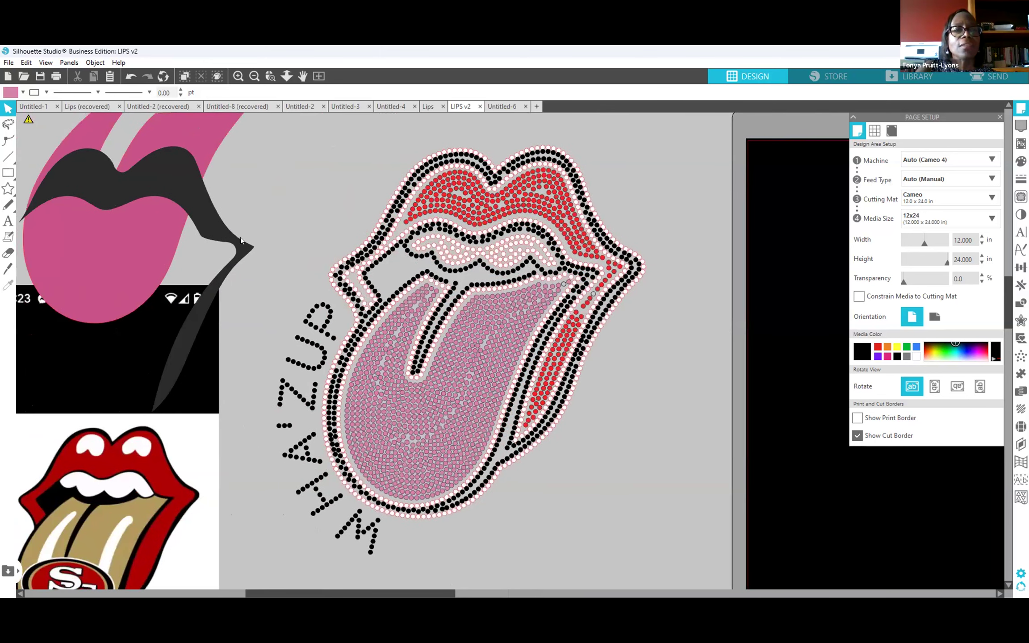
pyautogui.moveTo(243, 245); pyautogui.dragTo(102, 234)
pyautogui.moveTo(213, 353); pyautogui.dragTo(21, 319)
pyautogui.moveTo(88, 267); pyautogui.dragTo(2, 293)
# Select all parts of the rhinestone lips-and-tongue design with its curved lettering and move them onto the black page.
pyautogui.moveTo(231, 128); pyautogui.dragTo(764, 568)
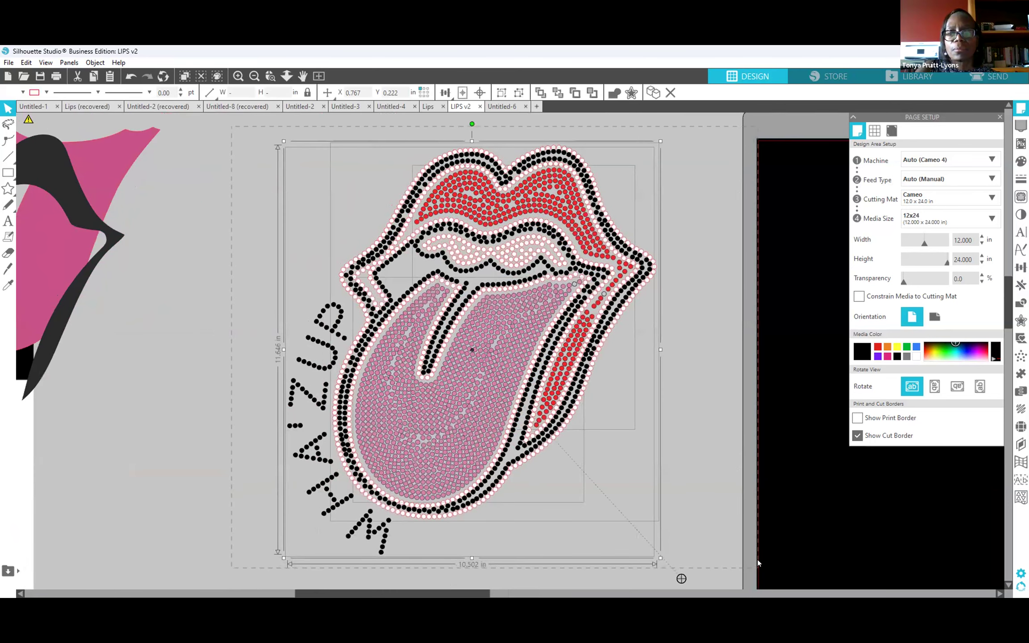
pyautogui.moveTo(512, 387); pyautogui.dragTo(543, 403)
pyautogui.moveTo(612, 427); pyautogui.dragTo(375, 340)
pyautogui.moveTo(334, 391); pyautogui.dragTo(613, 438)
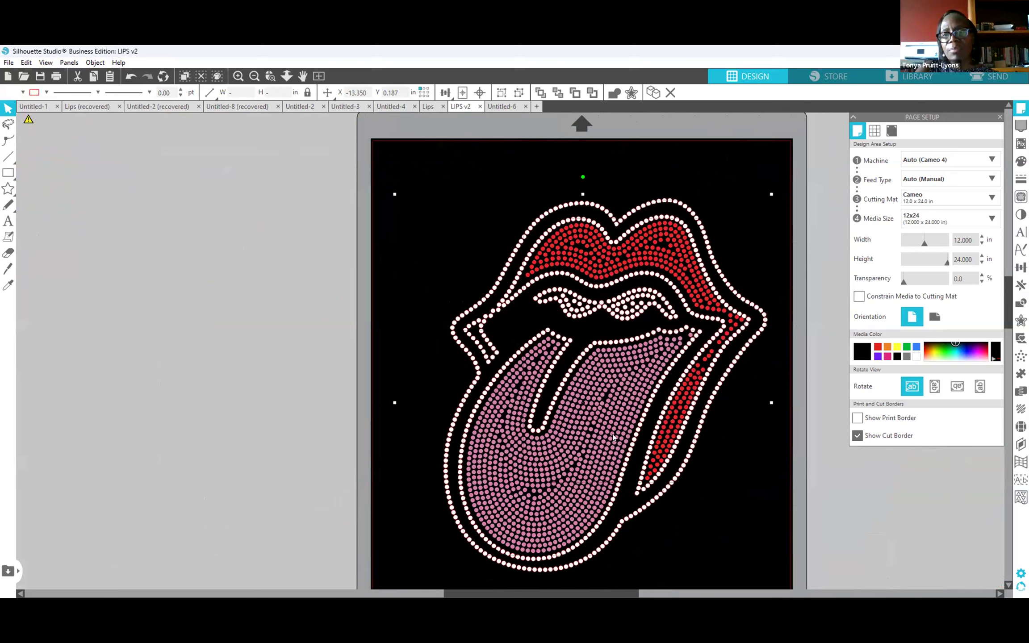
# Set the page's media color to gray and deselect the lips design.
pyautogui.click(1022, 109)
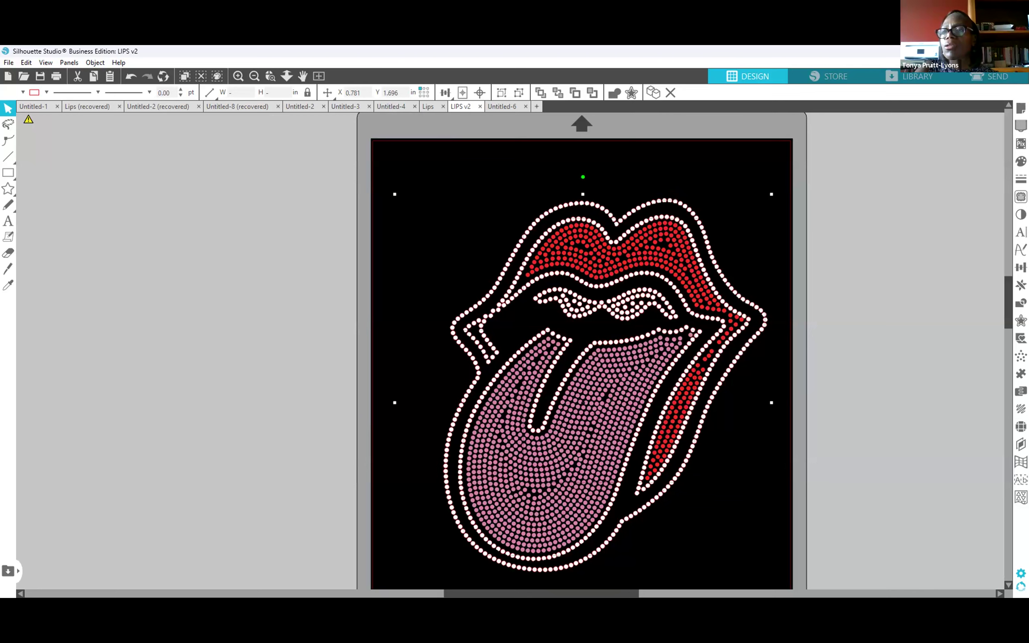
pyautogui.click(907, 357)
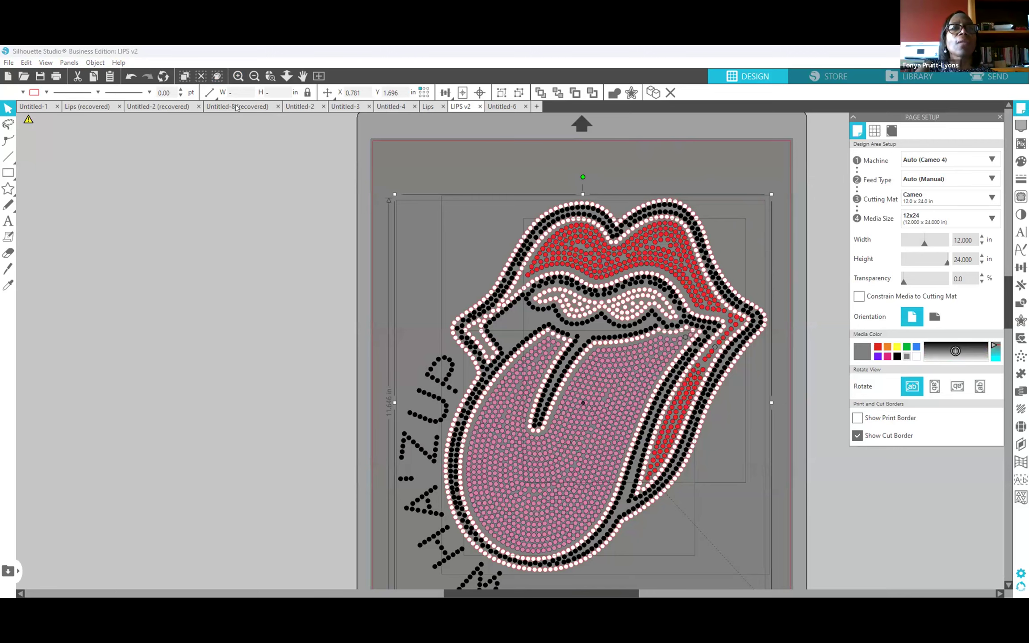
pyautogui.click(238, 77)
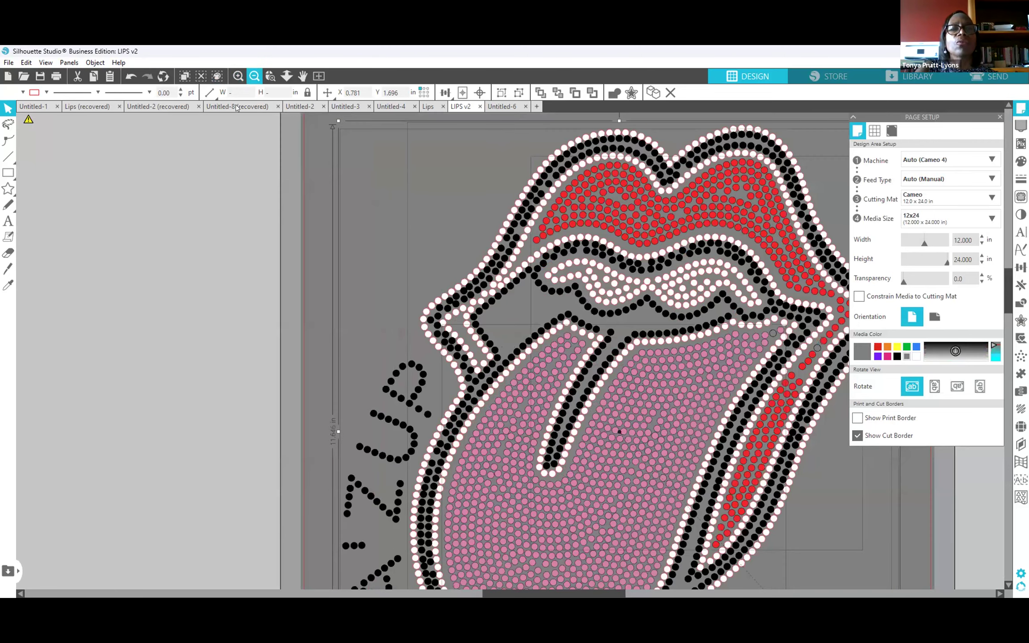
pyautogui.click(254, 76)
pyautogui.click(254, 77)
pyautogui.click(785, 463)
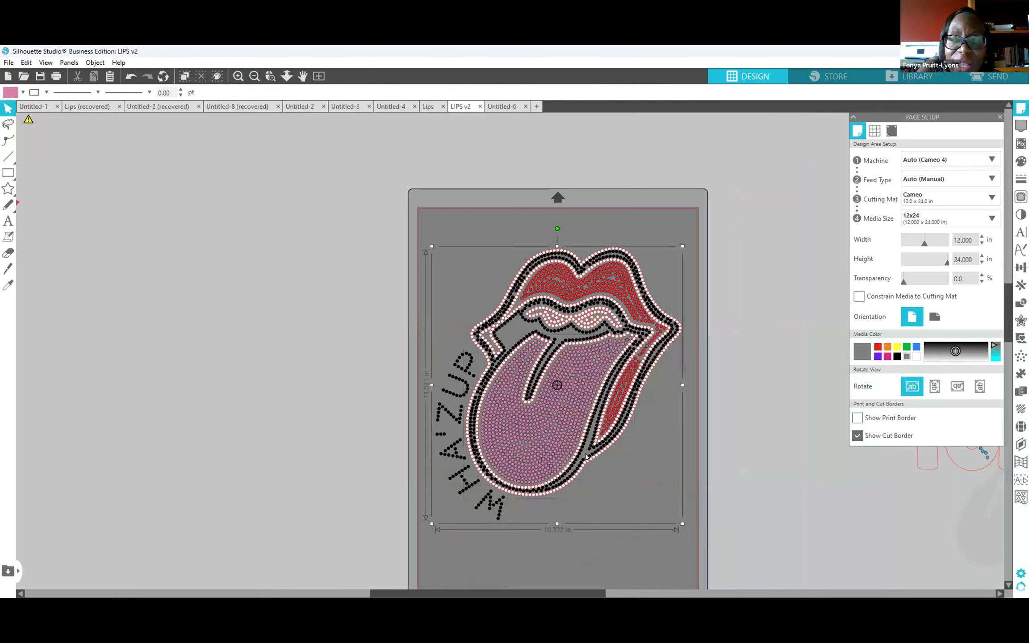
pyautogui.click(584, 457)
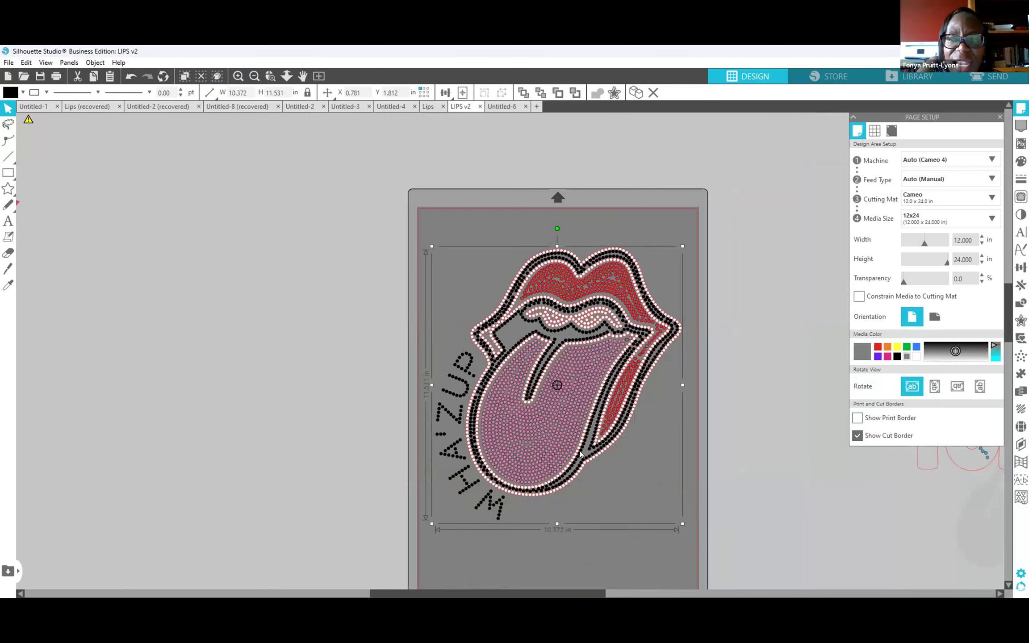
pyautogui.rightClick(584, 454)
pyautogui.click(535, 456)
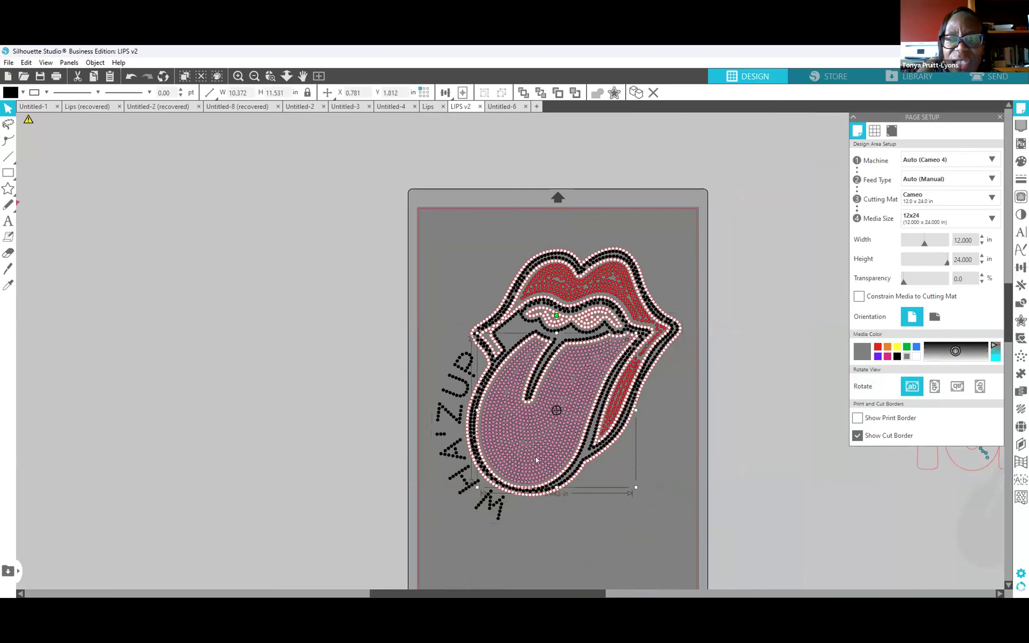
pyautogui.rightClick(536, 456)
pyautogui.click(742, 414)
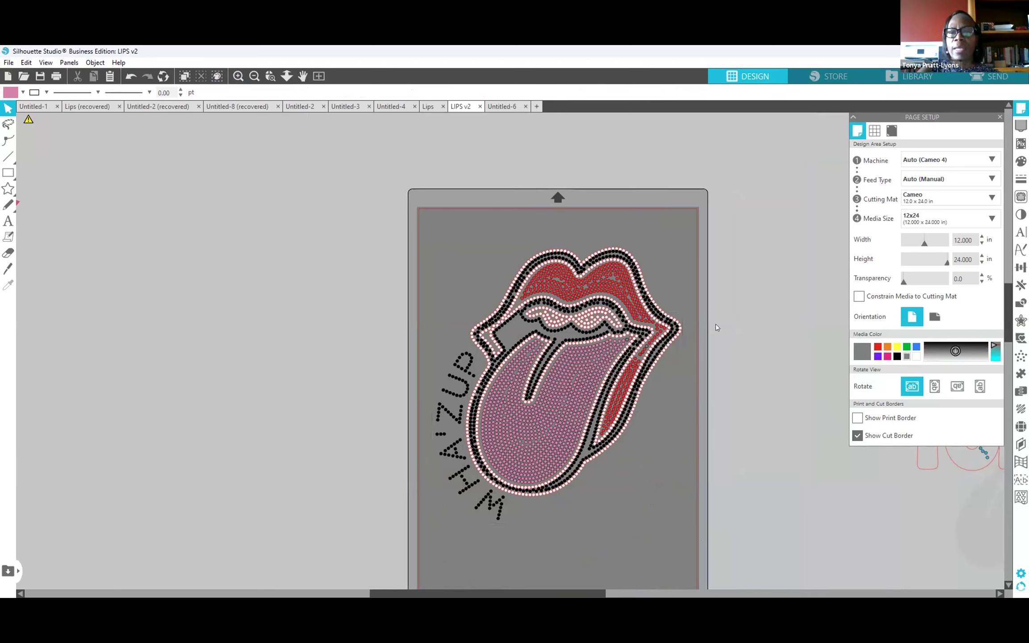
# Move the black outline layer with its curved lettering and the white rhinestone outline layer off the page into the empty workspace.
pyautogui.scroll(-2, 716, 324)
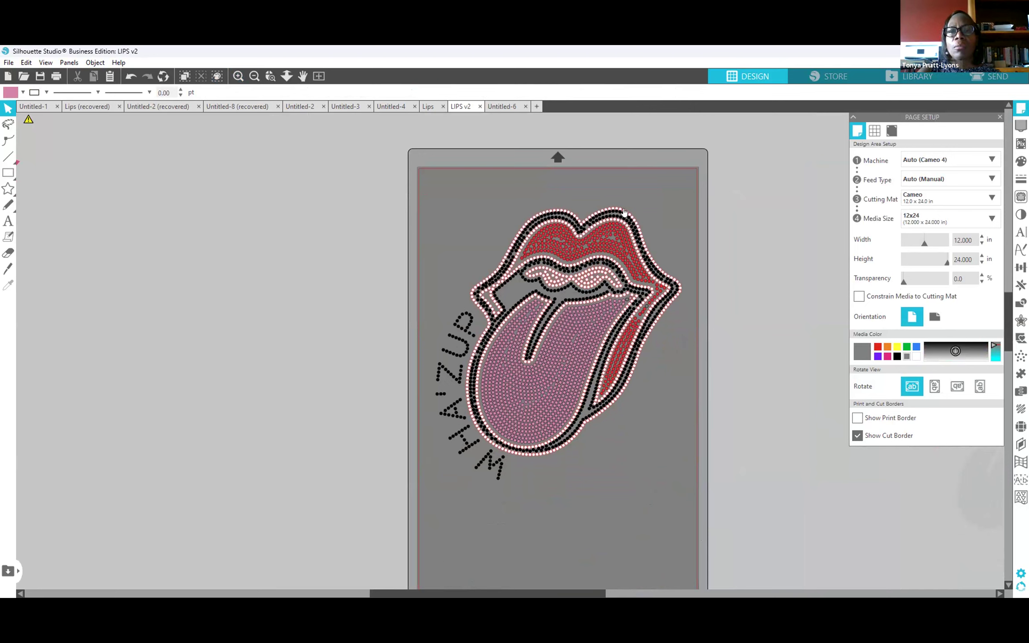
pyautogui.moveTo(553, 344); pyautogui.dragTo(259, 340)
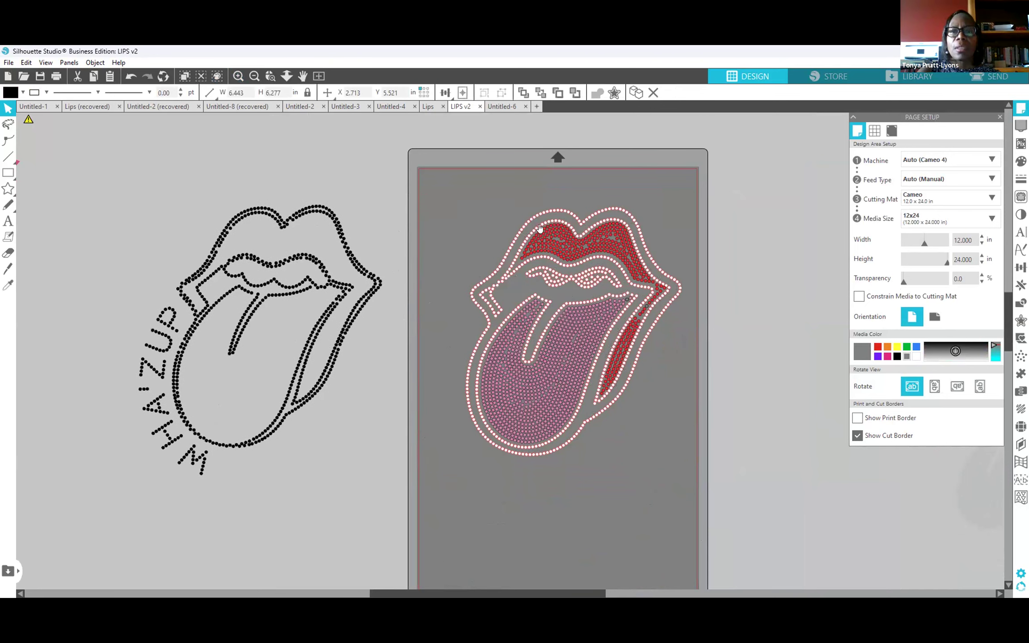
pyautogui.moveTo(574, 328); pyautogui.dragTo(79, 274)
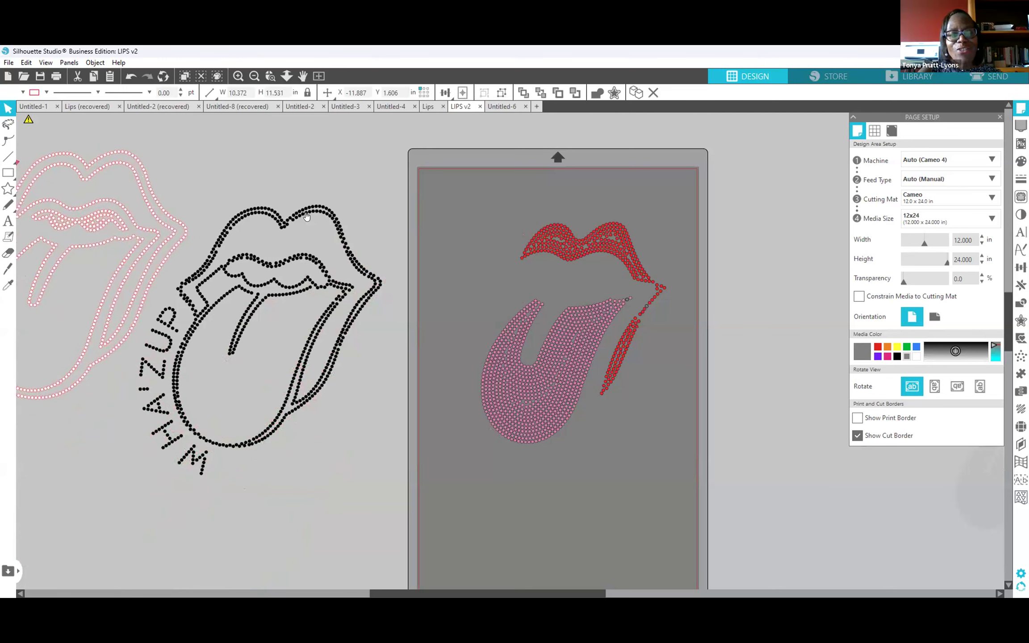
pyautogui.moveTo(308, 208); pyautogui.dragTo(333, 168)
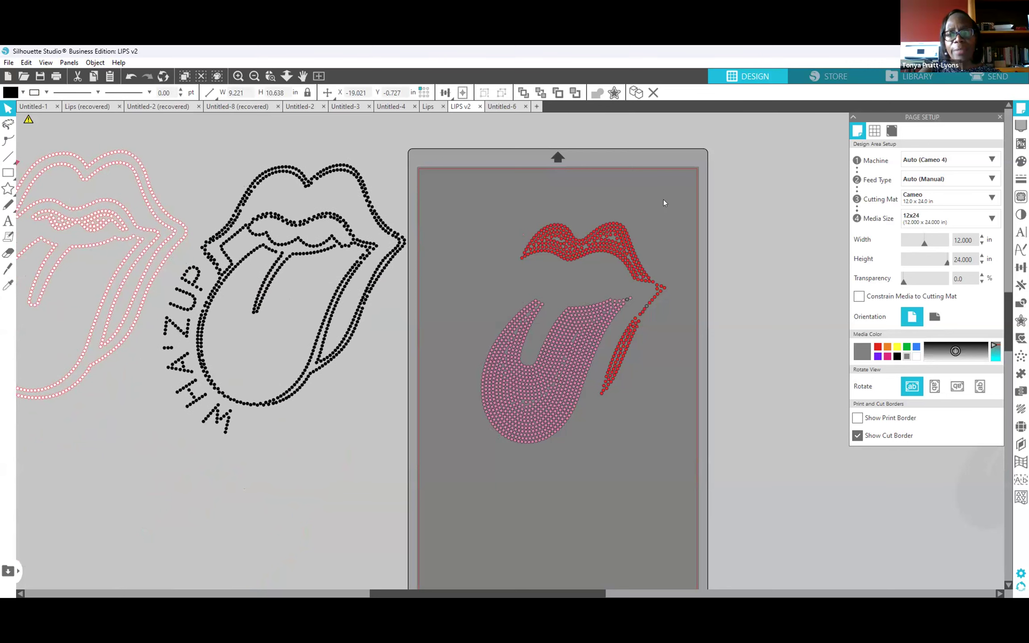
# Move the red lips layer and the pink tongue layer off the page, below the separated outline layers.
pyautogui.scroll(-1, 620, 280)
pyautogui.moveTo(623, 218); pyautogui.dragTo(341, 421)
pyautogui.moveTo(533, 374); pyautogui.dragTo(111, 540)
pyautogui.moveTo(358, 285); pyautogui.dragTo(357, 281)
pyautogui.click(517, 173)
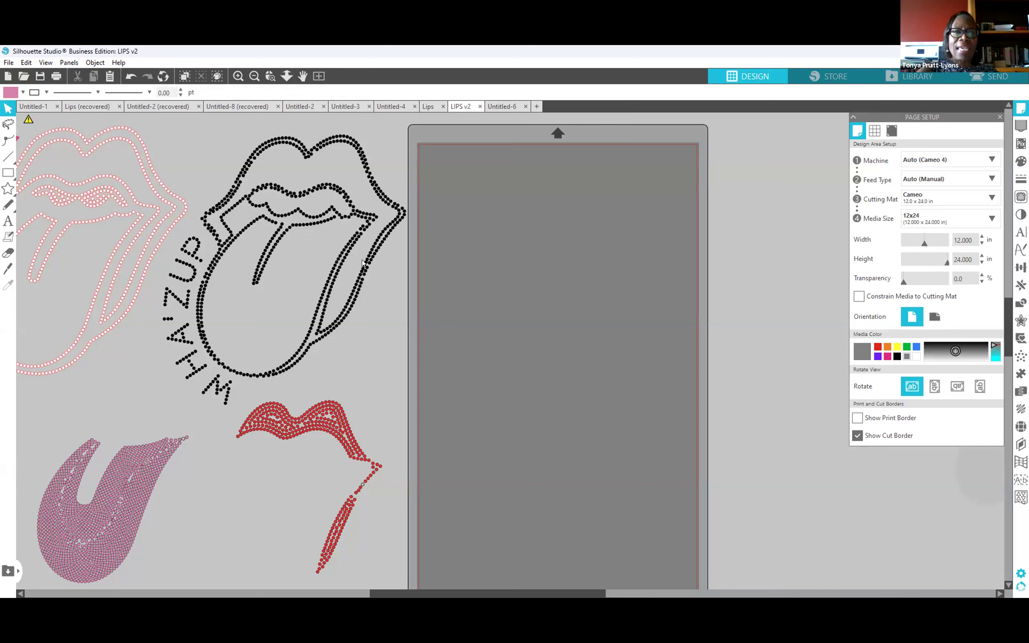
# Place the white rhinestone outline layer in the upper half of the page and preview its cut lines for the cutter.
pyautogui.moveTo(132, 248); pyautogui.dragTo(576, 260)
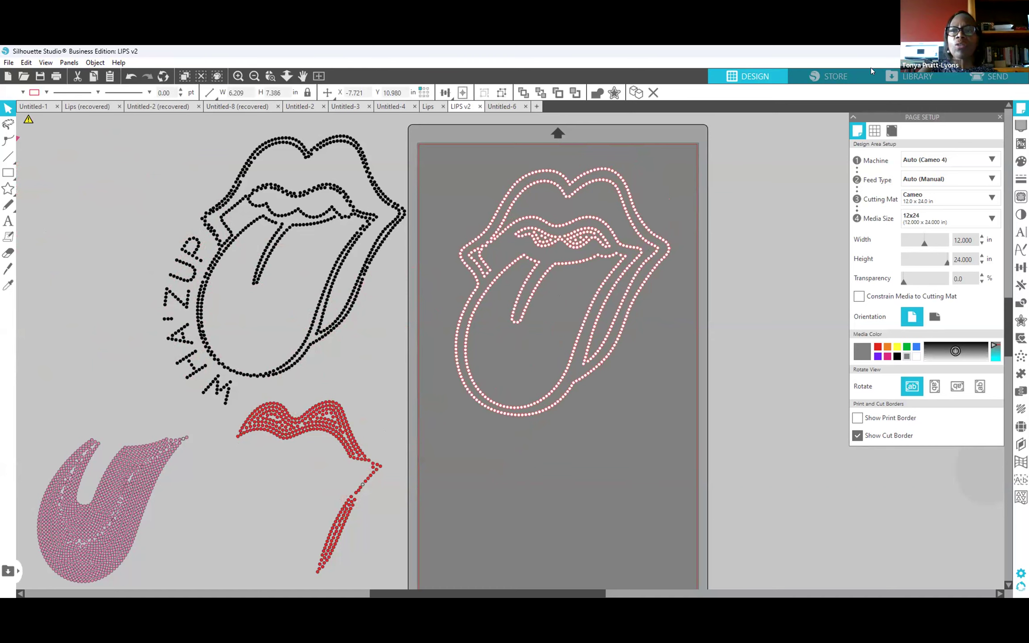
pyautogui.click(989, 76)
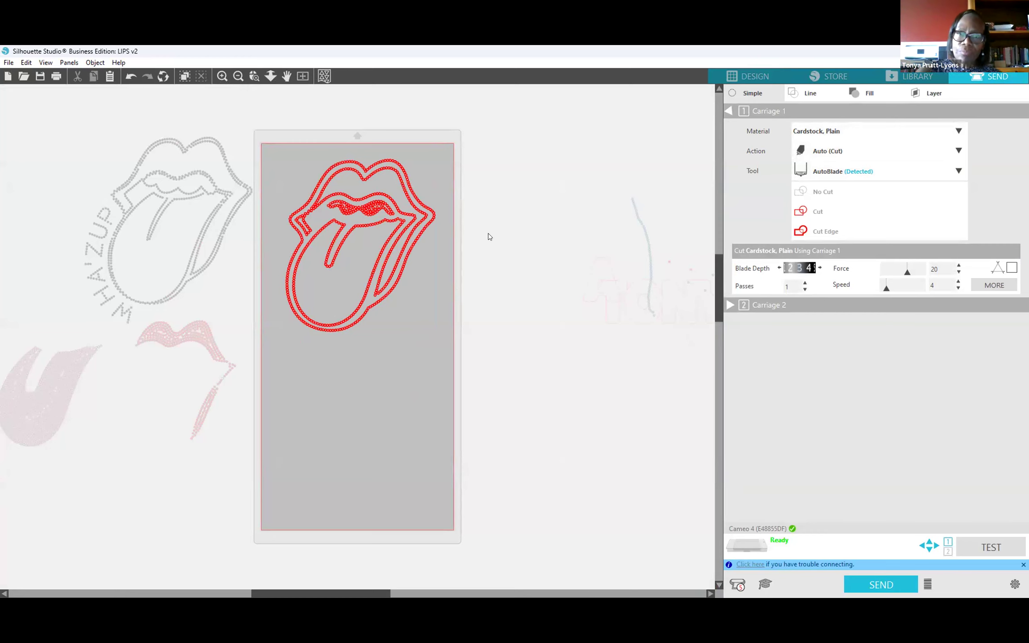
pyautogui.click(751, 77)
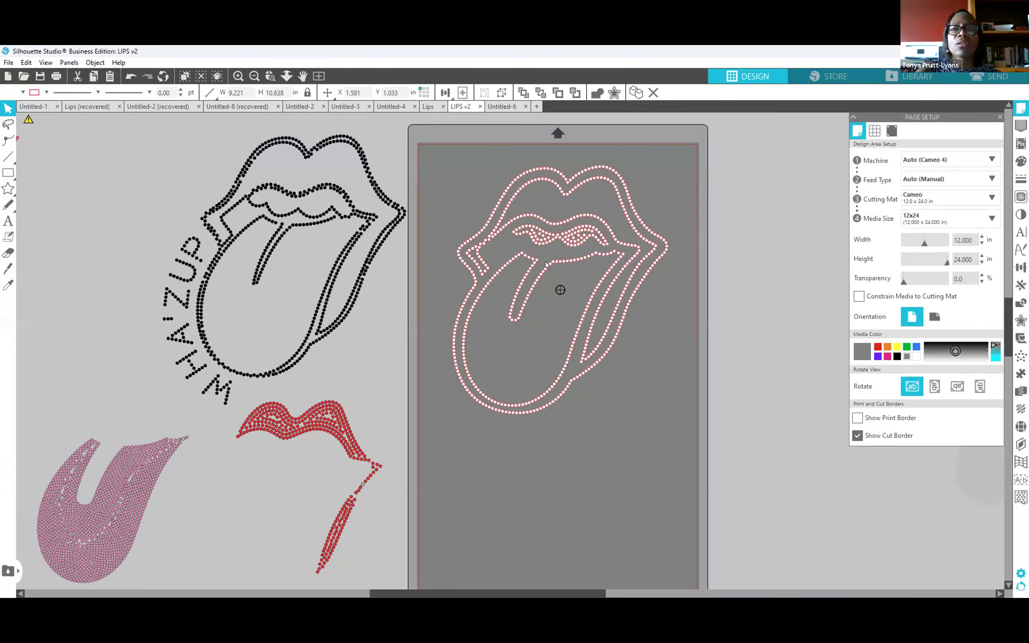
pyautogui.moveTo(547, 265); pyautogui.dragTo(528, 264)
pyautogui.click(766, 199)
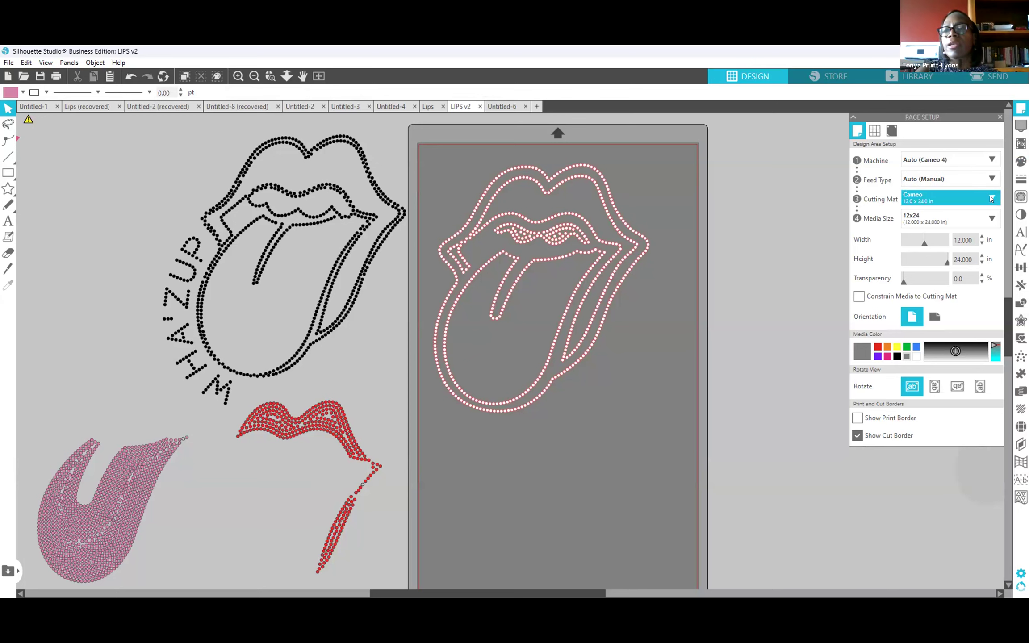
# Place the black outline layer with its lettering in the lower half of the page, below the white outline layer.
pyautogui.scroll(-4, 734, 255)
pyautogui.scroll(3, 717, 263)
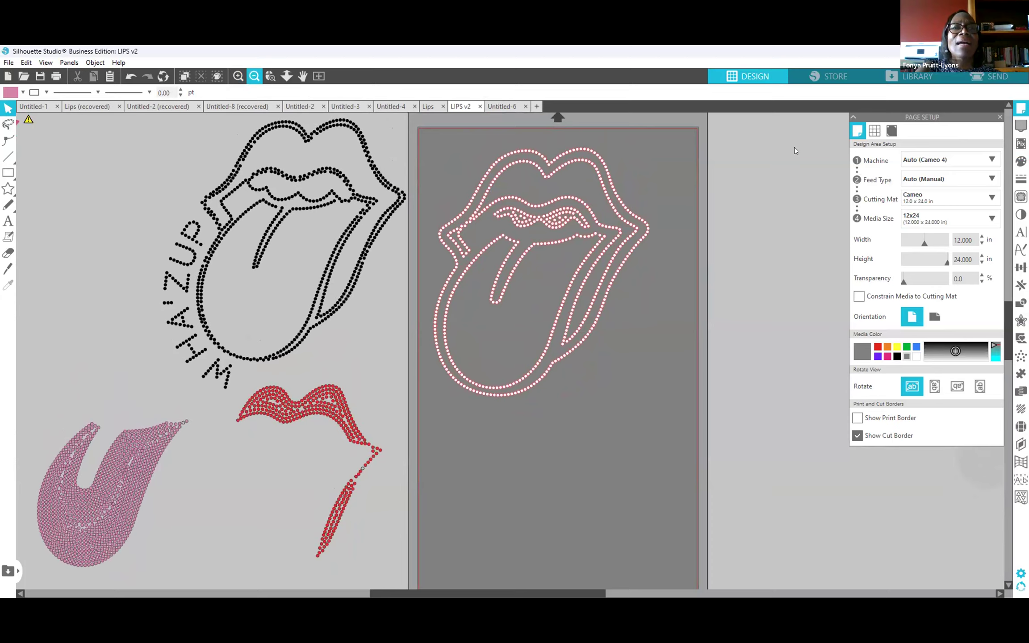
pyautogui.click(255, 76)
pyautogui.click(254, 77)
pyautogui.click(254, 76)
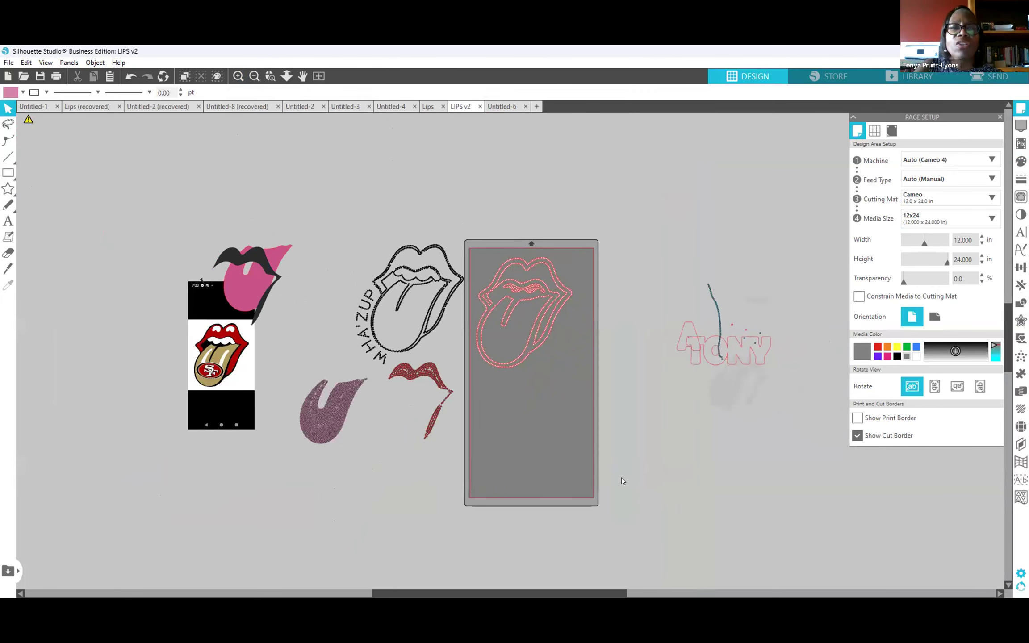
pyautogui.moveTo(425, 321); pyautogui.dragTo(553, 446)
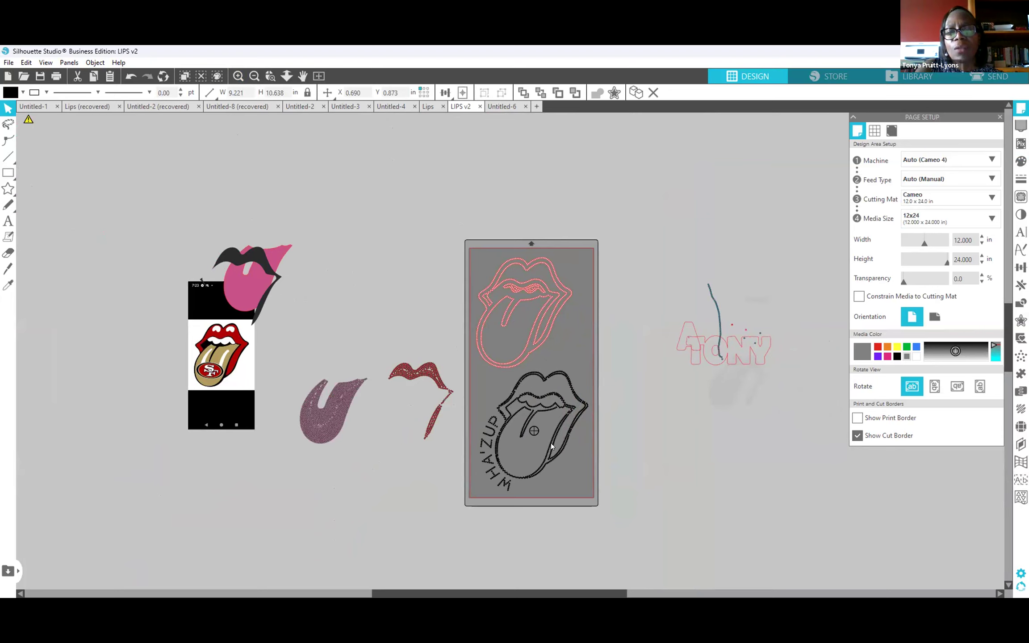
pyautogui.click(533, 345)
pyautogui.moveTo(530, 343); pyautogui.dragTo(527, 340)
pyautogui.click(526, 340)
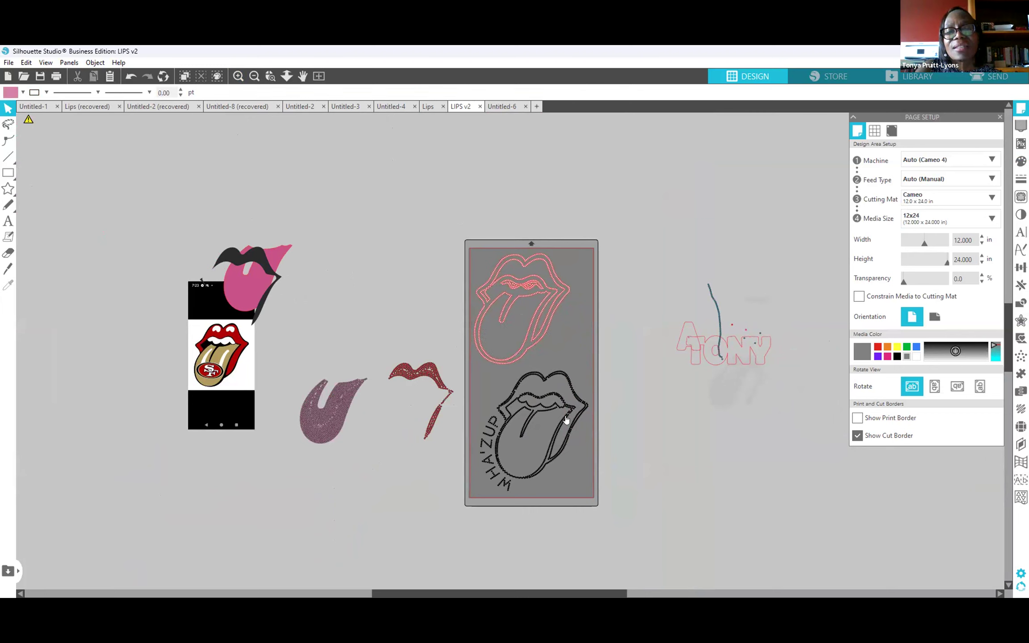
pyautogui.moveTo(561, 414); pyautogui.dragTo(560, 415)
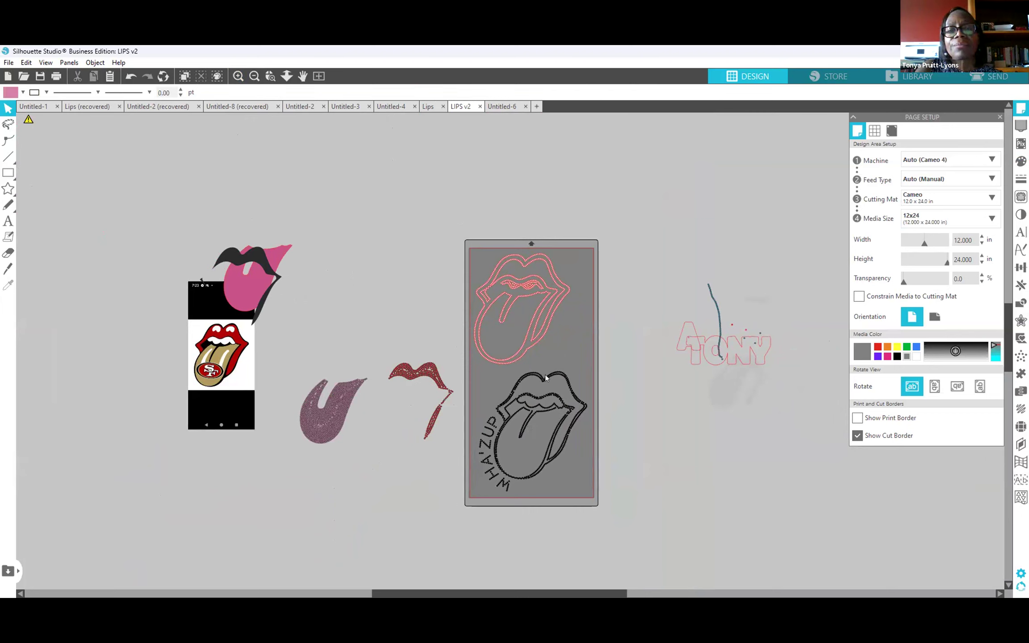
# Rotate the black outline layer with its lettering by 180° and adjust its position in the page's lower half.
pyautogui.click(568, 382)
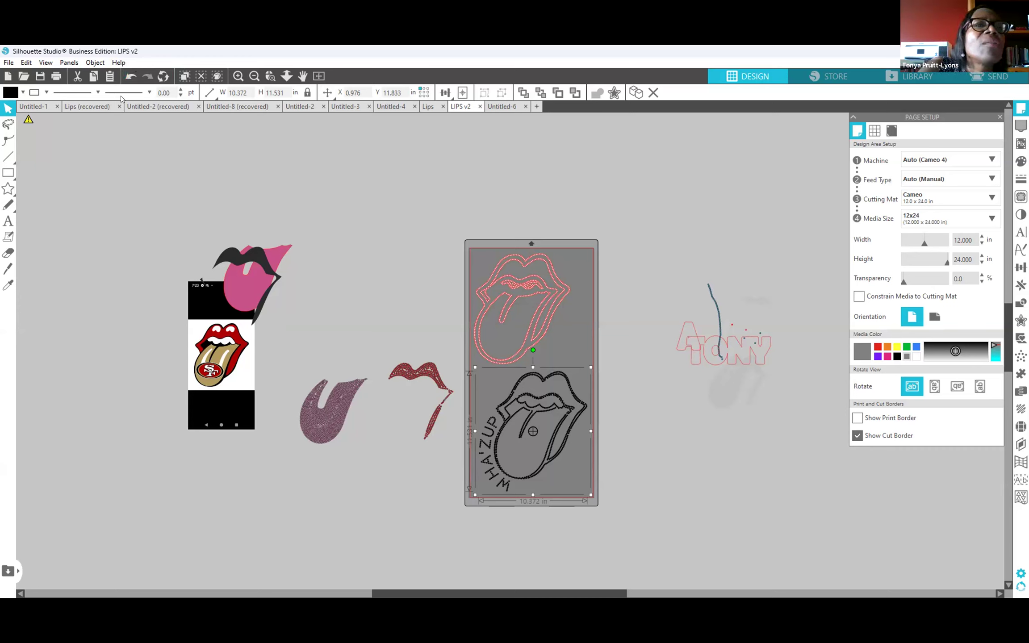
pyautogui.click(92, 62)
pyautogui.moveTo(175, 110)
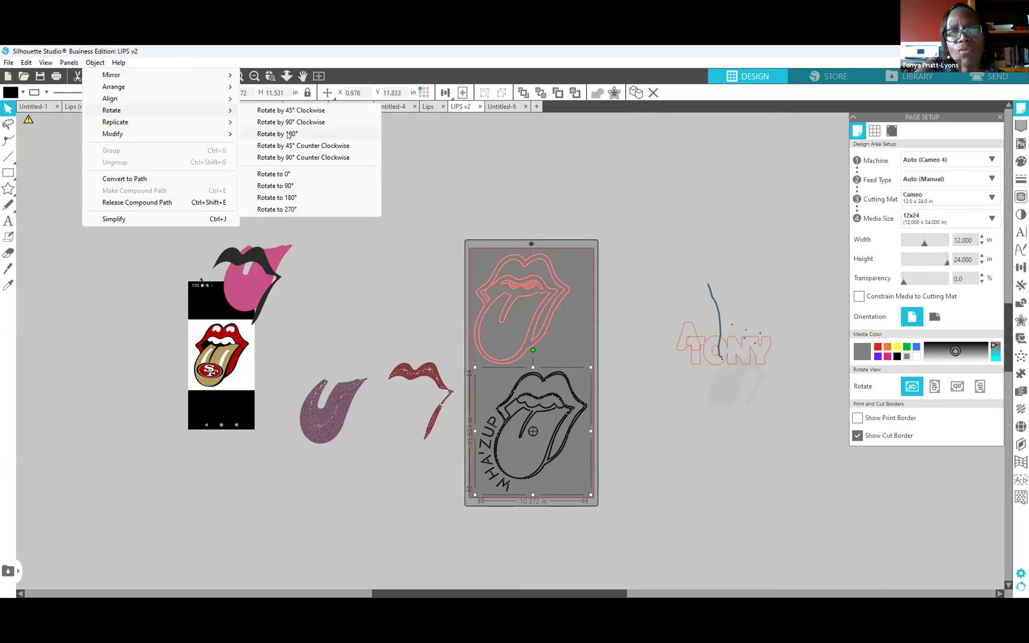
pyautogui.click(288, 134)
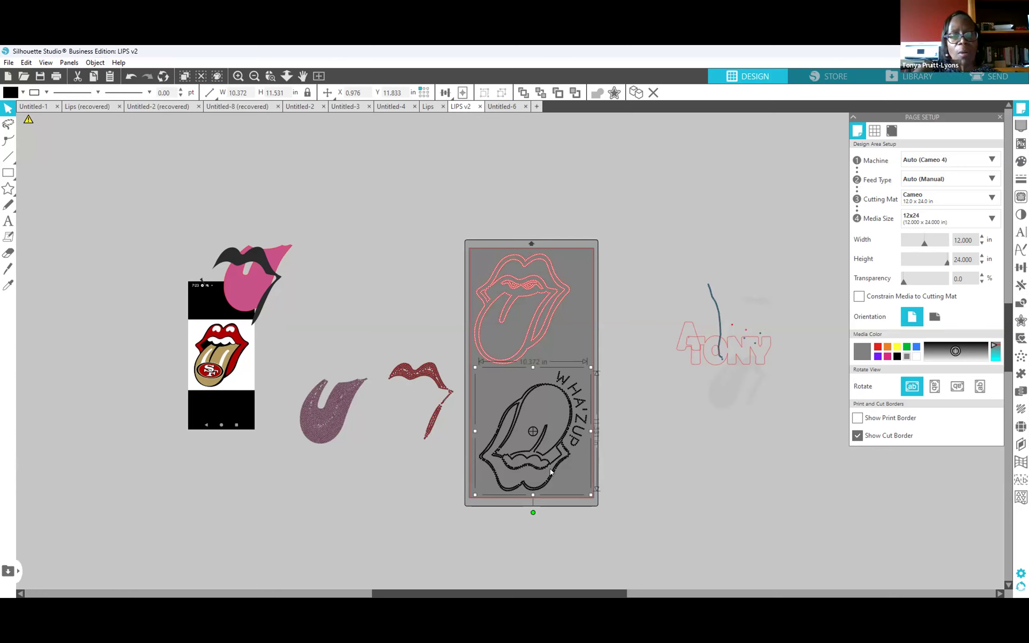
pyautogui.moveTo(559, 469)
pyautogui.mouseDown()
pyautogui.moveTo(551, 442)
pyautogui.moveTo(553, 466)
pyautogui.mouseUp()
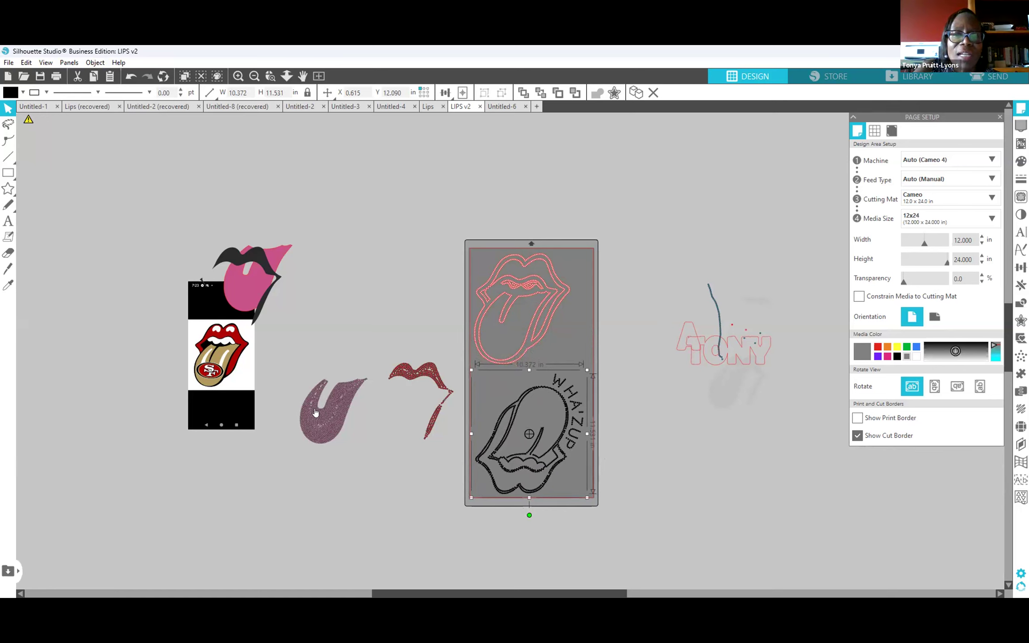
# Shift the pink tongue layer slightly and center the black and white outline layers within the page's cut border.
pyautogui.click(395, 402)
pyautogui.moveTo(321, 432); pyautogui.dragTo(340, 414)
pyautogui.click(374, 412)
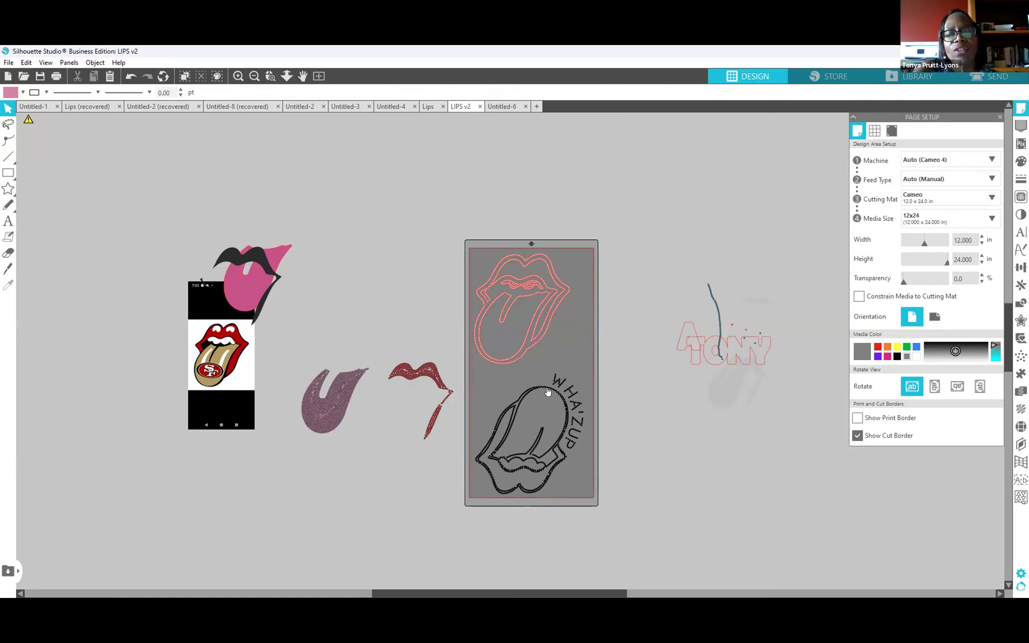
pyautogui.moveTo(553, 389); pyautogui.dragTo(558, 379)
pyautogui.click(544, 356)
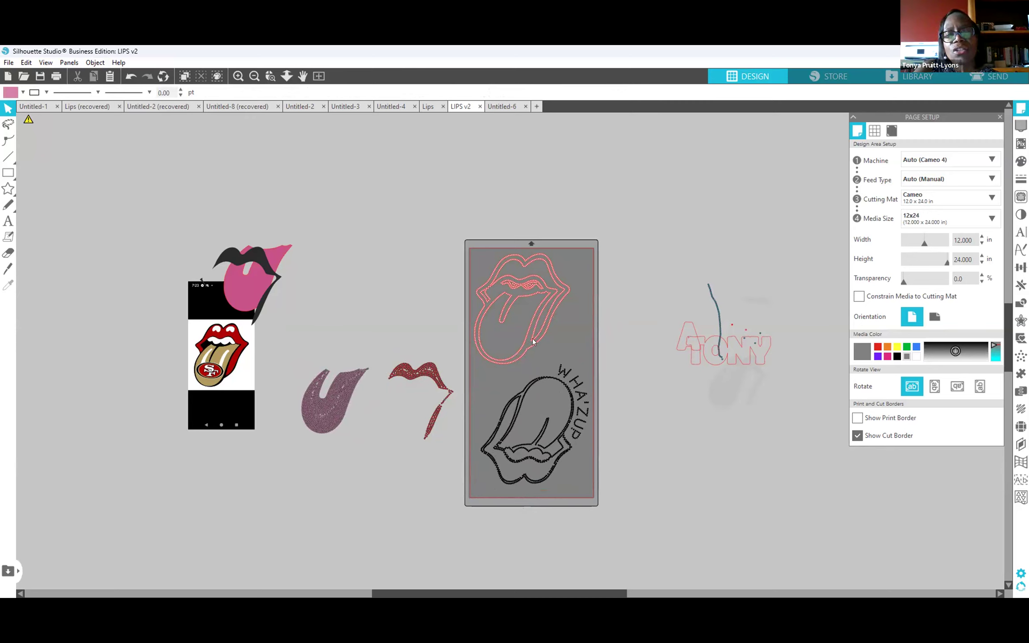
pyautogui.moveTo(535, 341); pyautogui.dragTo(535, 342)
pyautogui.click(623, 384)
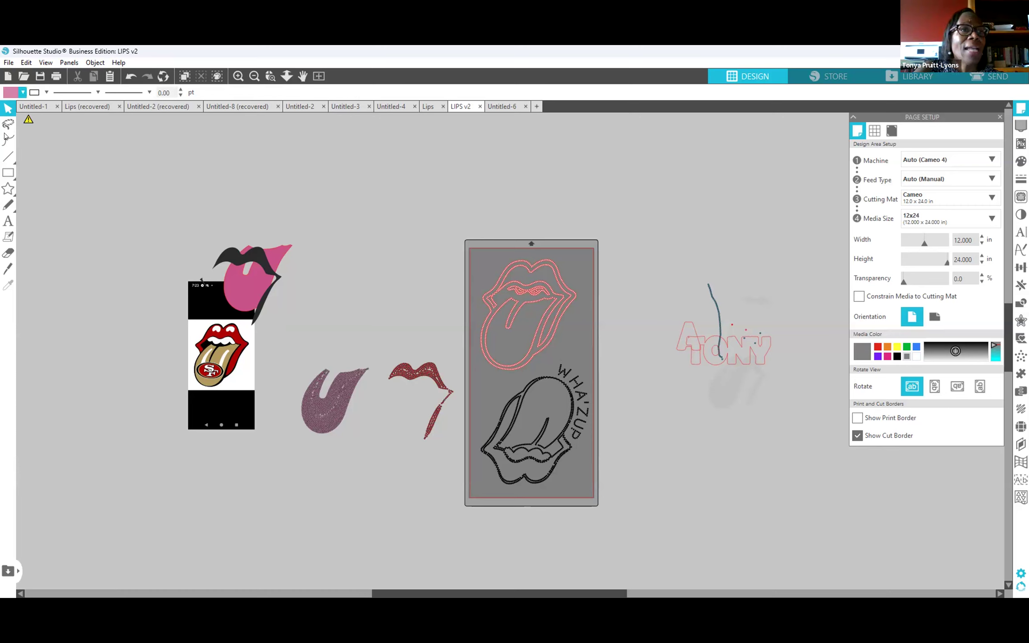
# Draw a rectangle about 14.6 by 14.7 in, move it over the white outline layer and send it to the back.
pyautogui.click(5, 174)
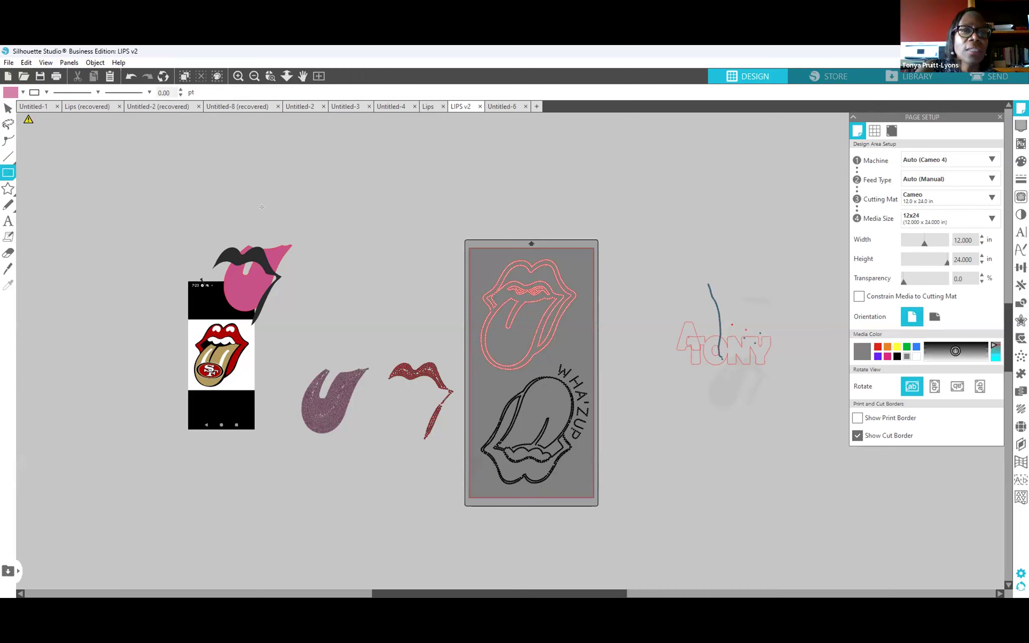
pyautogui.moveTo(358, 177)
pyautogui.mouseDown()
pyautogui.moveTo(425, 263)
pyautogui.moveTo(513, 331)
pyautogui.mouseUp()
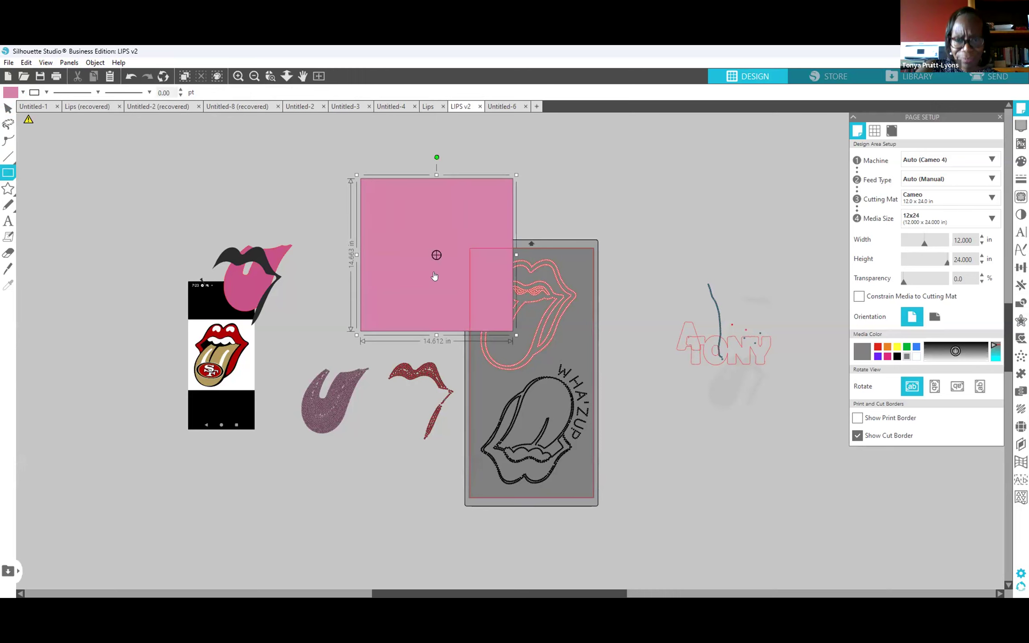
pyautogui.moveTo(436, 298); pyautogui.dragTo(532, 346)
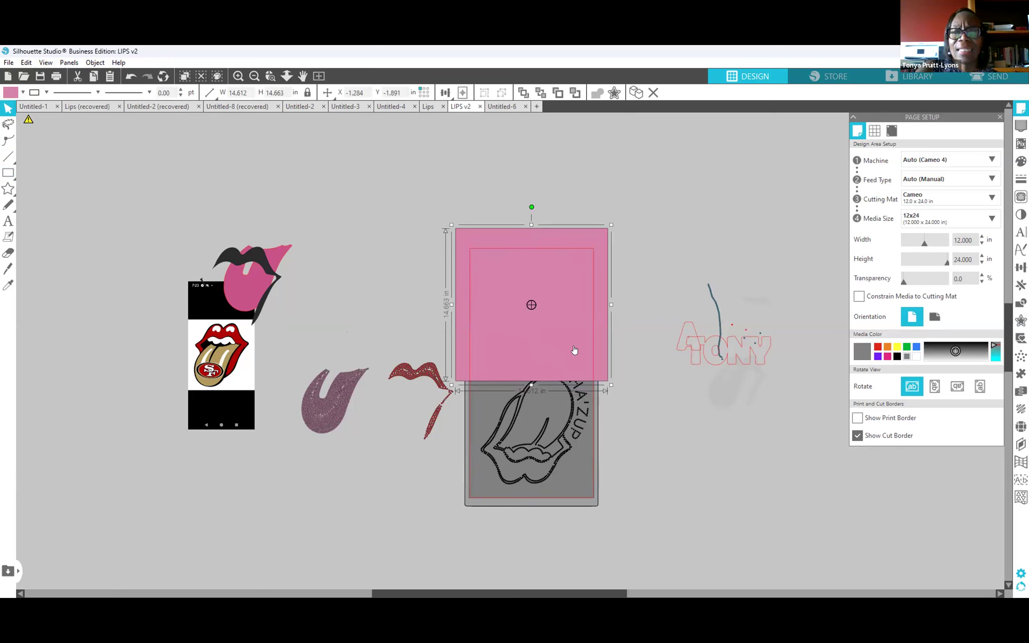
pyautogui.rightClick(620, 261)
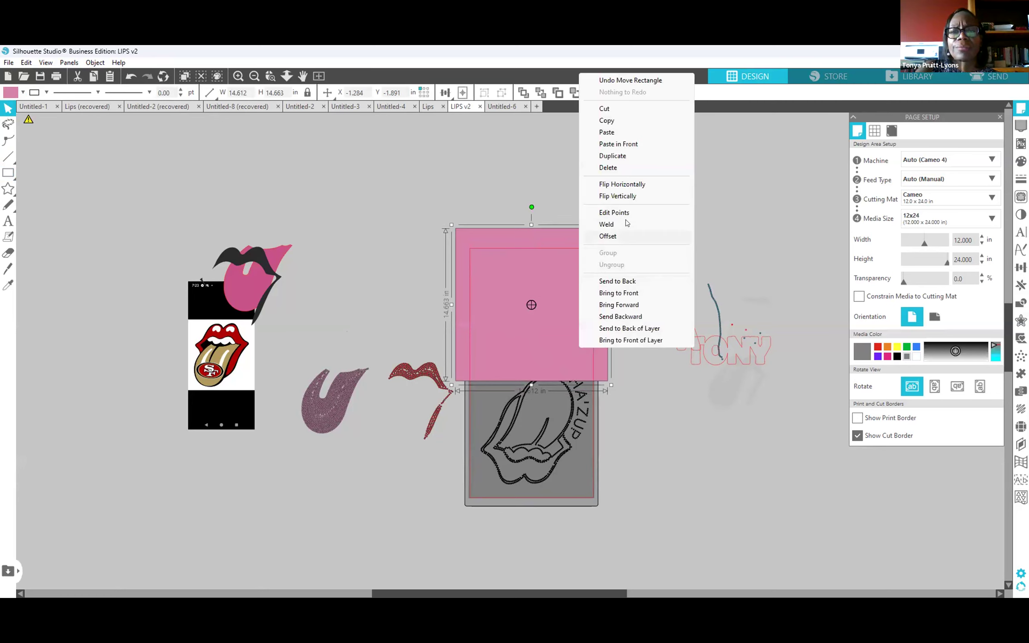
pyautogui.click(640, 280)
# Shrink the rectangle to about 10.4 by 11.4 in around the white outline layer and move the black layer clear below it.
pyautogui.moveTo(609, 383); pyautogui.dragTo(575, 434)
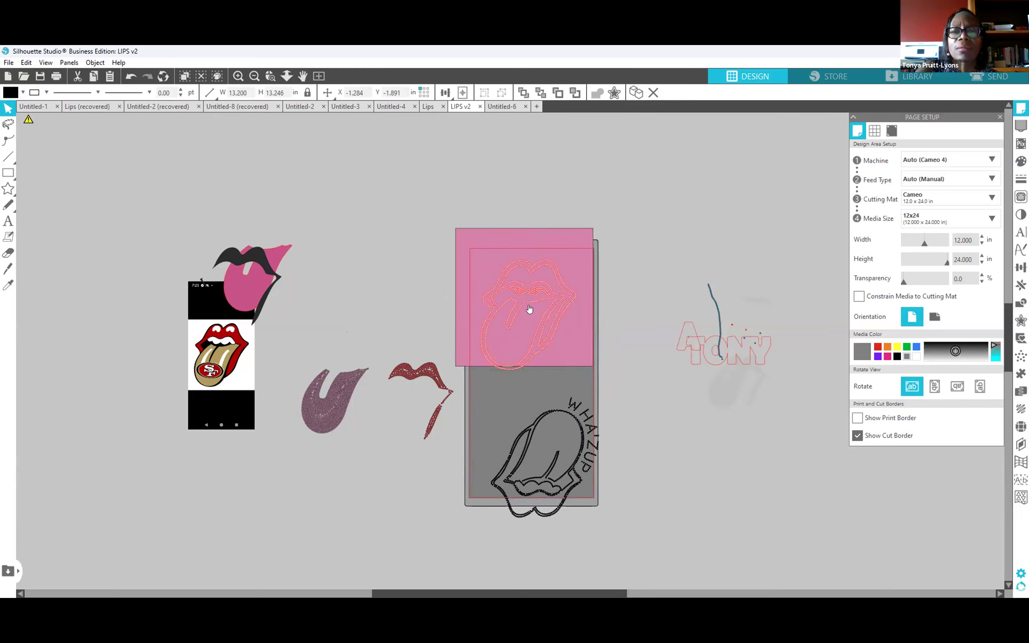
pyautogui.click(459, 305)
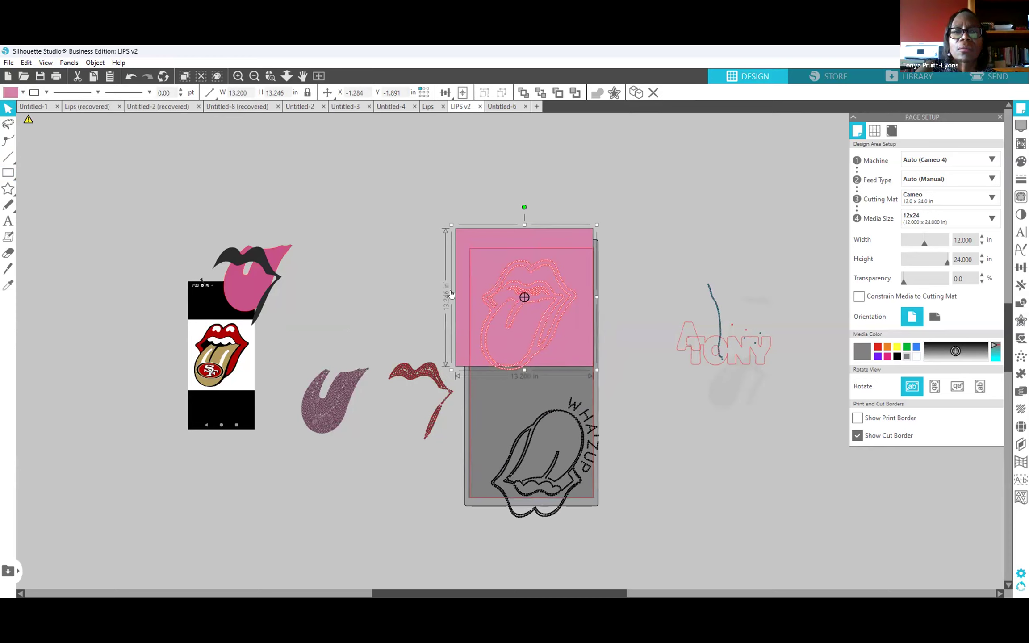
pyautogui.moveTo(451, 226); pyautogui.dragTo(465, 250)
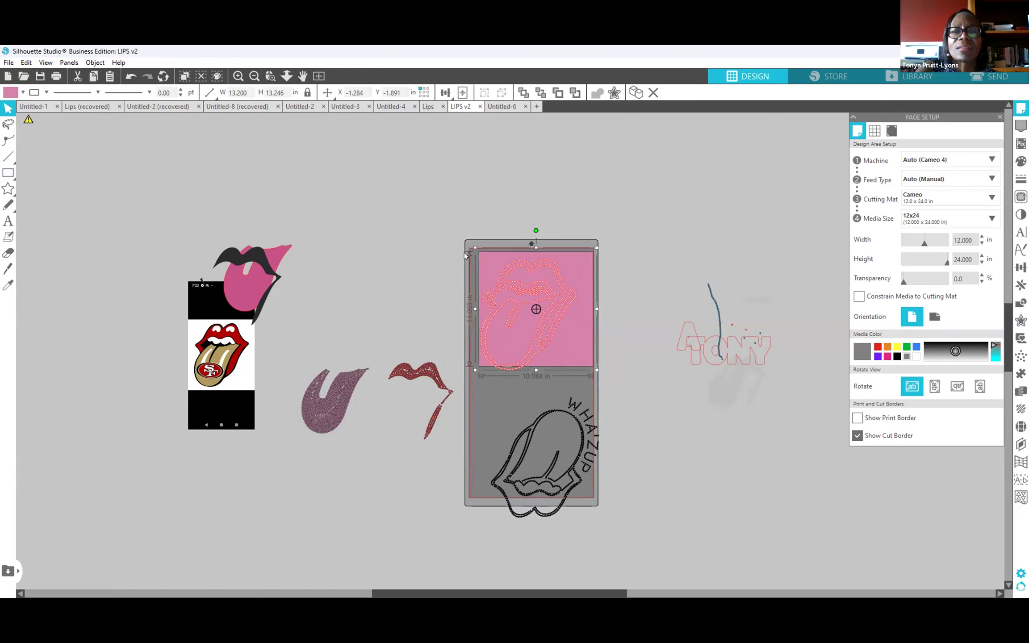
pyautogui.moveTo(576, 362); pyautogui.dragTo(534, 378)
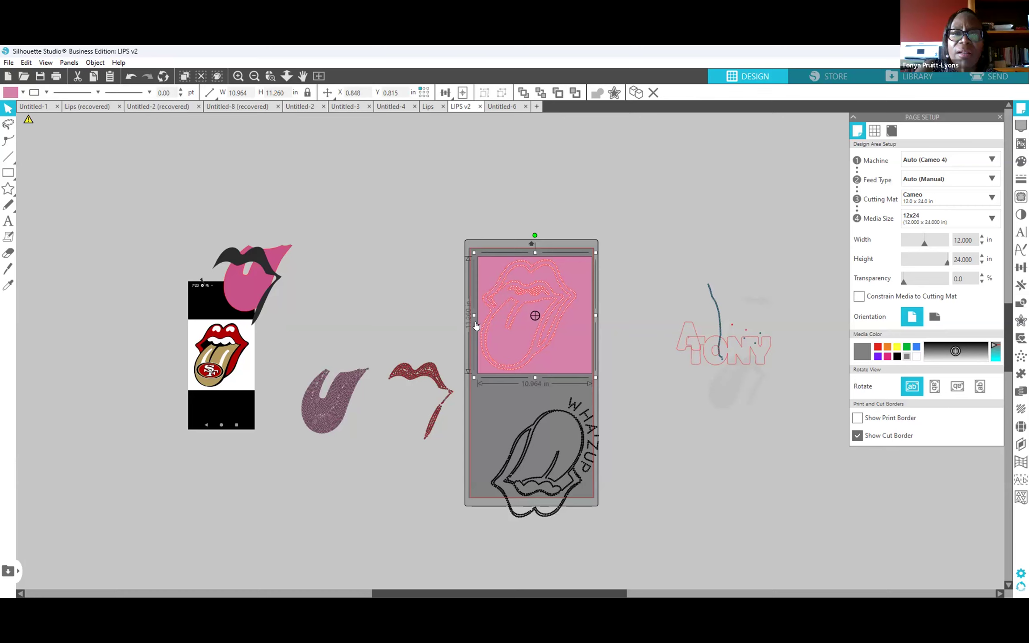
pyautogui.moveTo(469, 315); pyautogui.dragTo(468, 315)
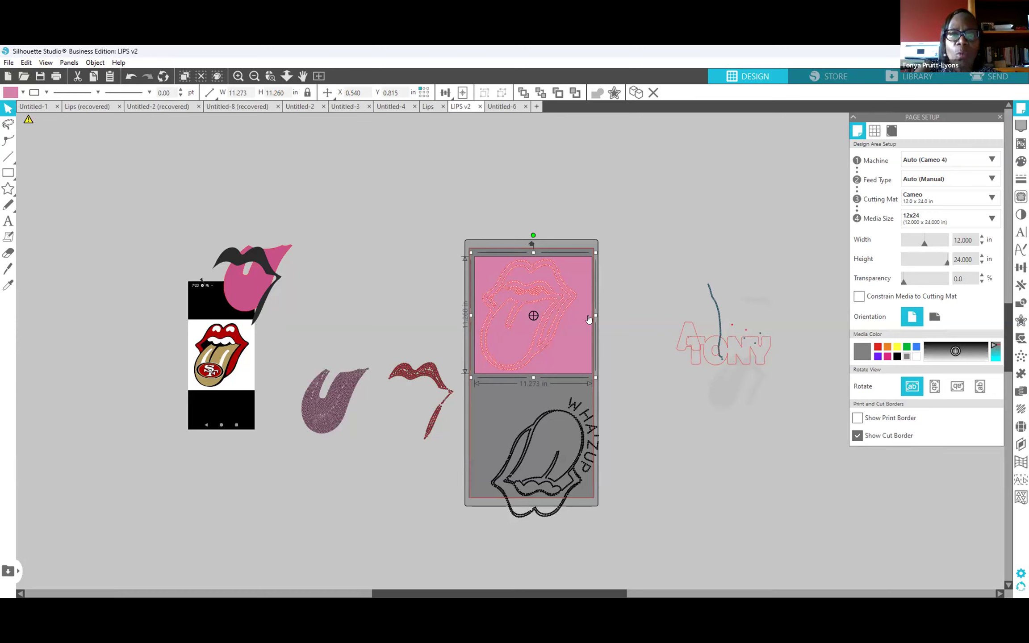
pyautogui.moveTo(530, 250); pyautogui.dragTo(529, 250)
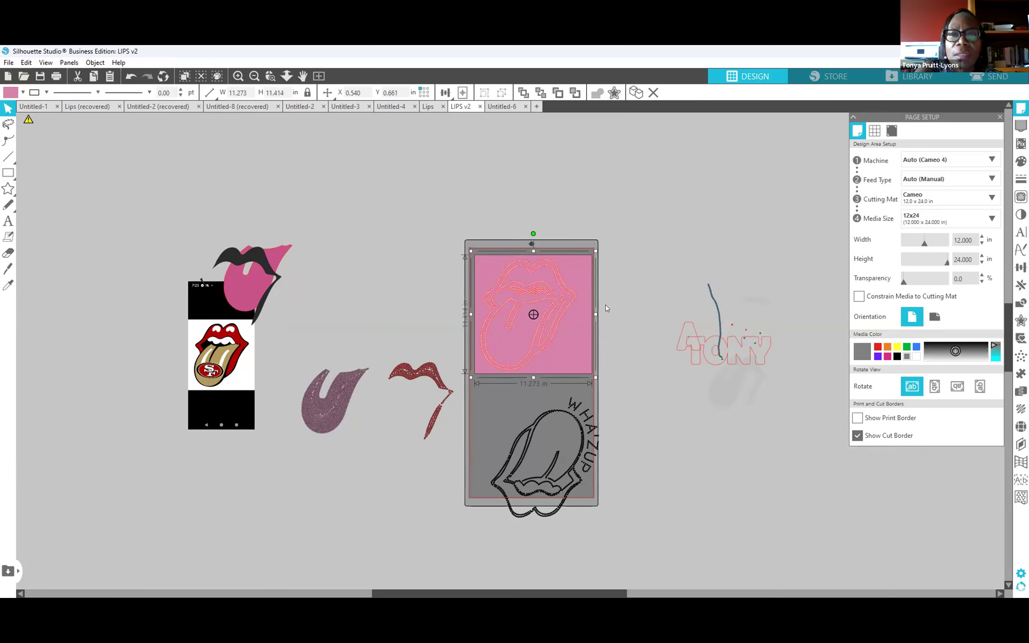
pyautogui.moveTo(592, 310); pyautogui.dragTo(585, 310)
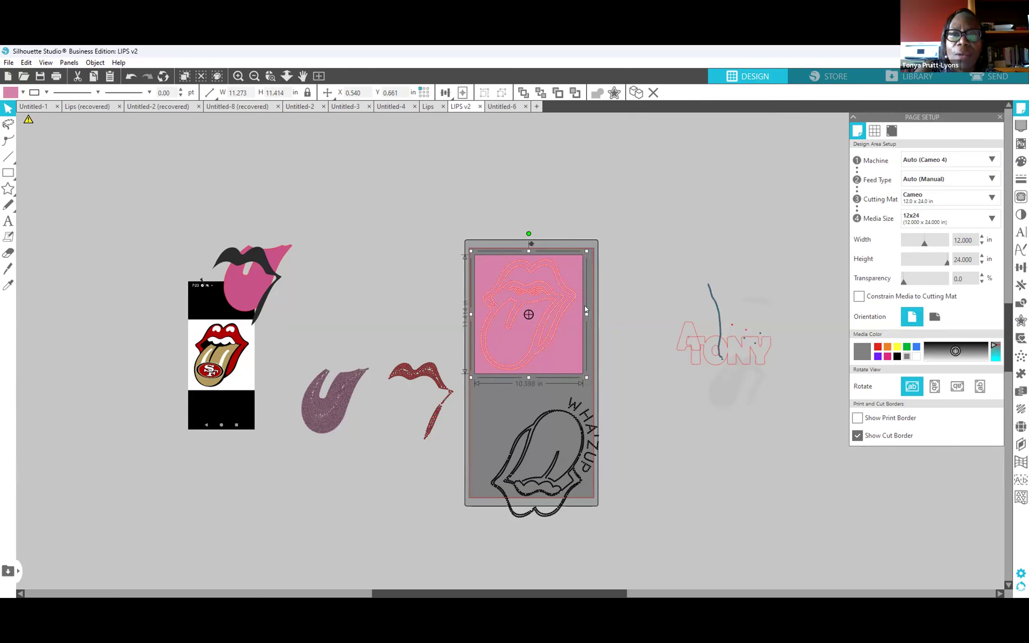
# Select the rectangle together with the white outline layer and open the Modify options for combining them.
pyautogui.click(636, 317)
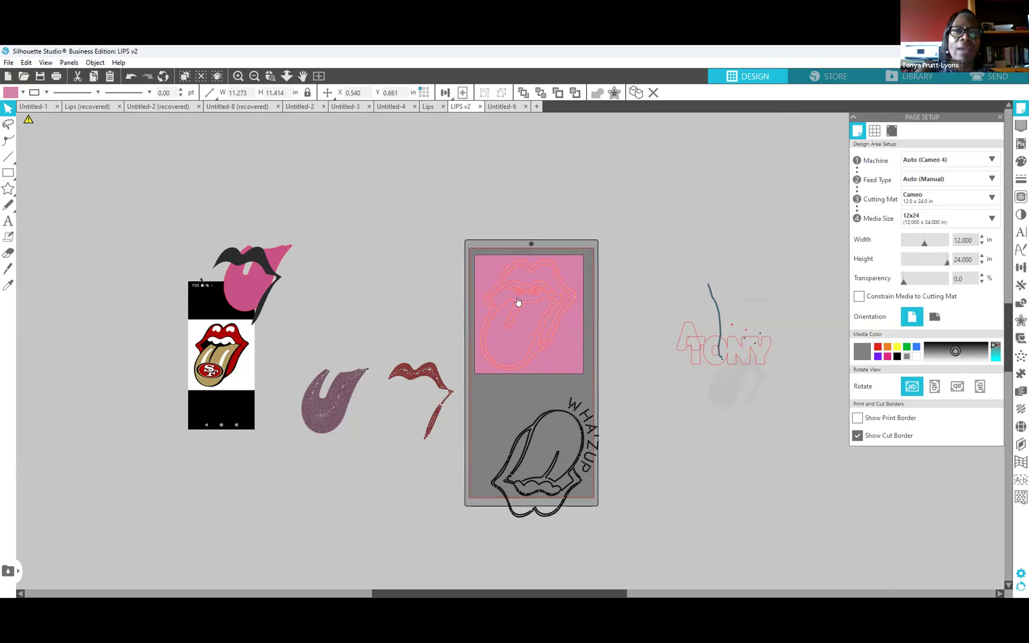
pyautogui.click(502, 281)
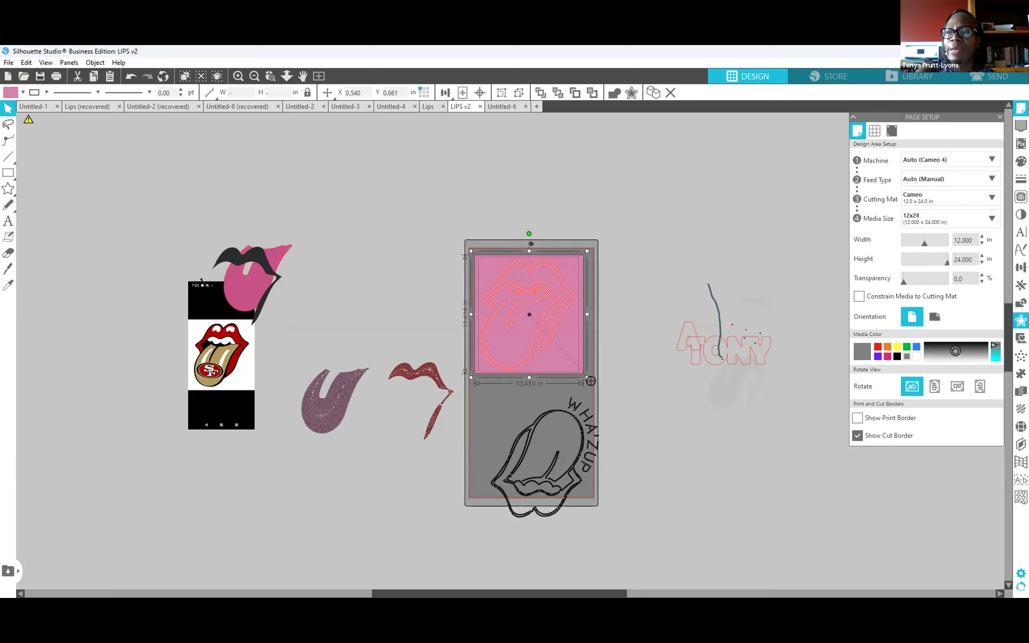
pyautogui.click(1020, 303)
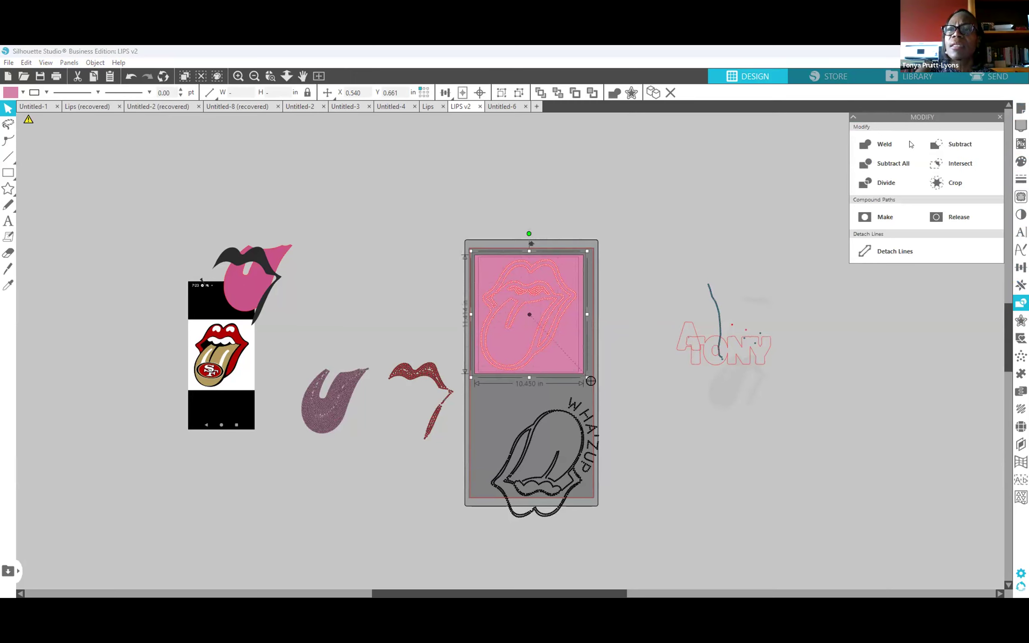
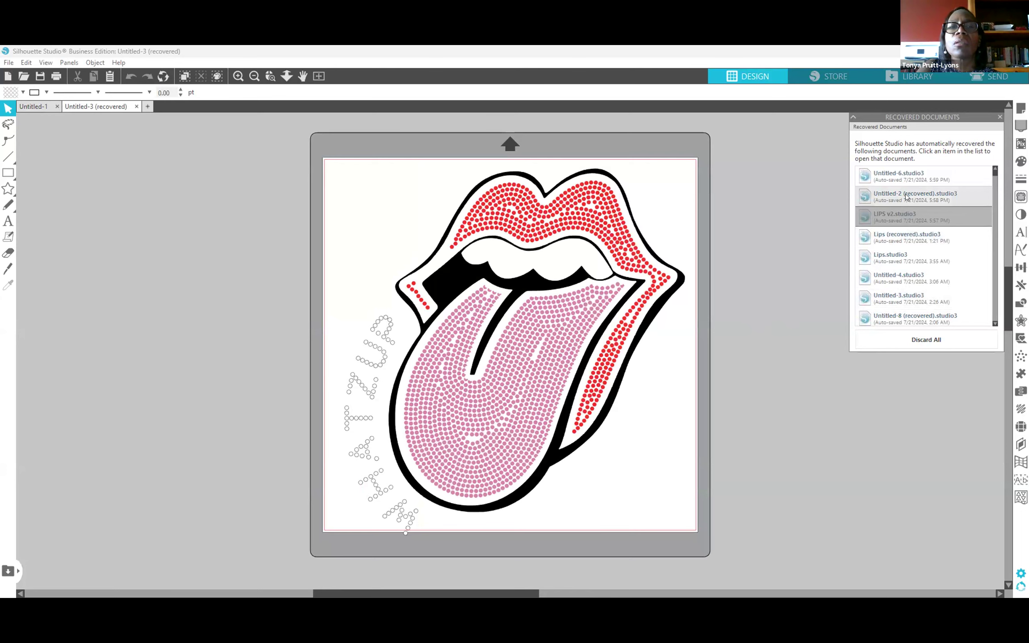
# Open the recovered Untitled-2 document, return to the lips design in Untitled-3 and set its media color to gray.
pyautogui.click(905, 197)
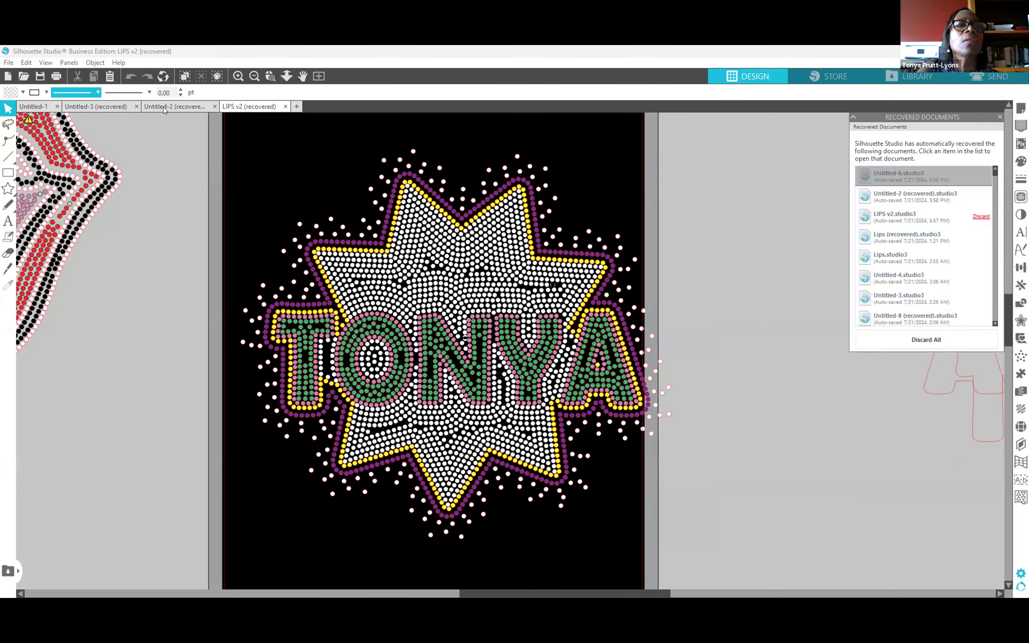
pyautogui.click(98, 107)
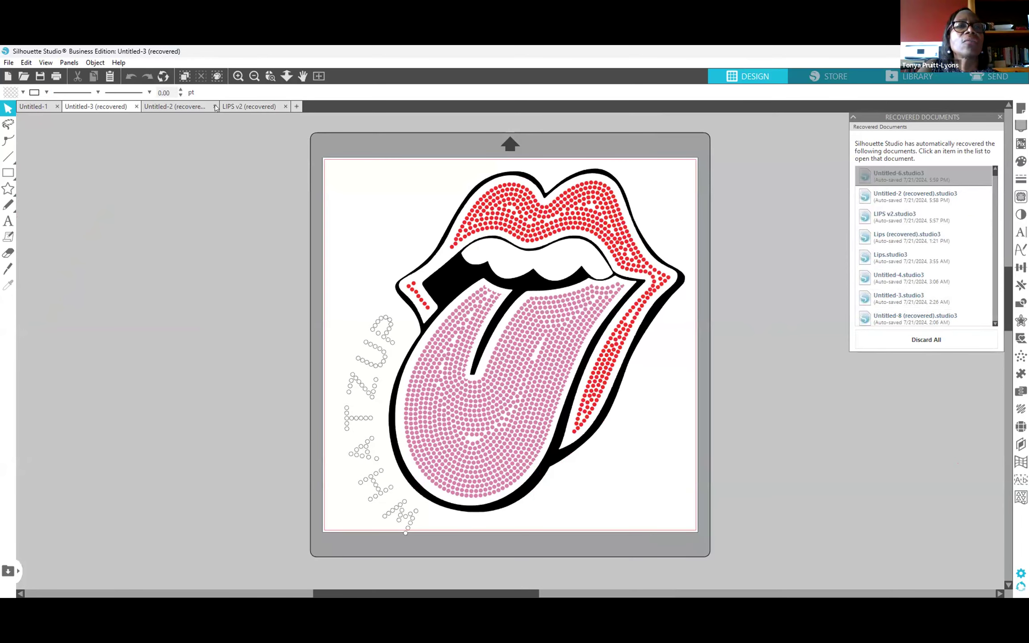
pyautogui.click(1021, 108)
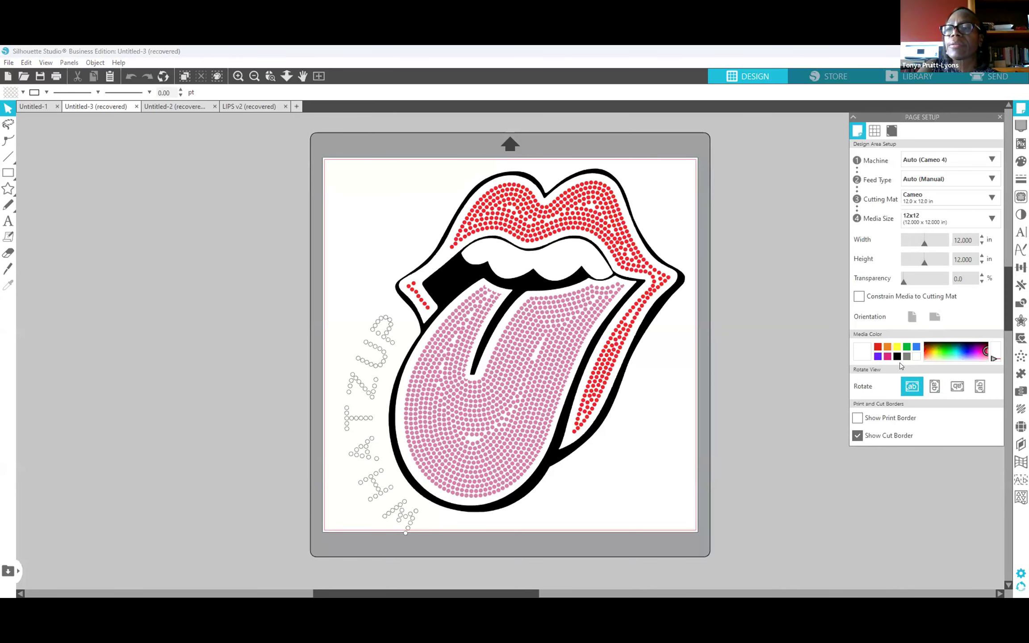
pyautogui.click(907, 356)
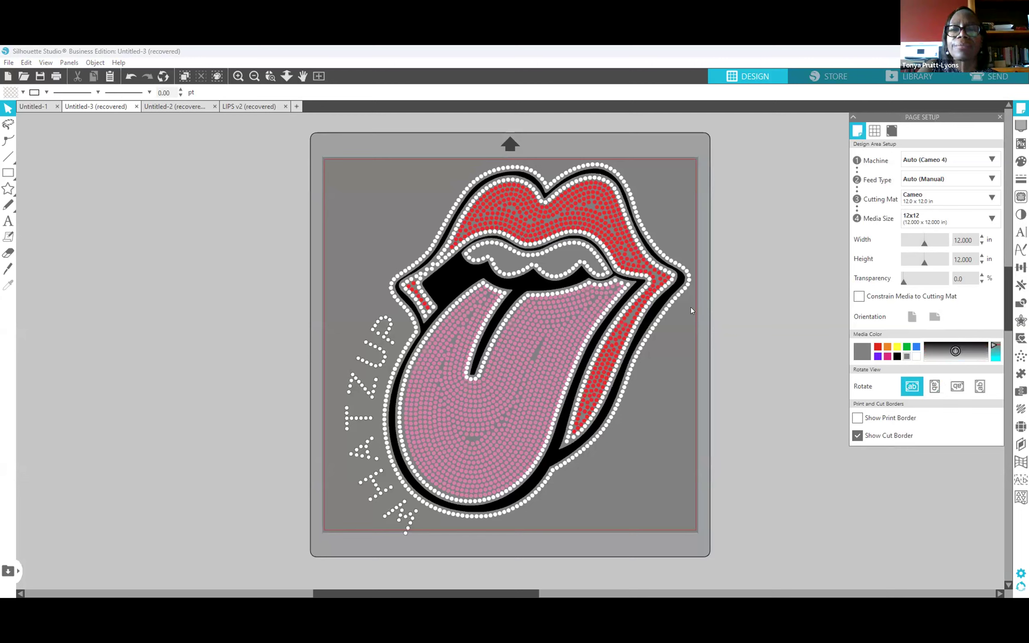
# Select the white outline layer of the lips design and shift it slightly down to Y 0.307 in.
pyautogui.click(679, 297)
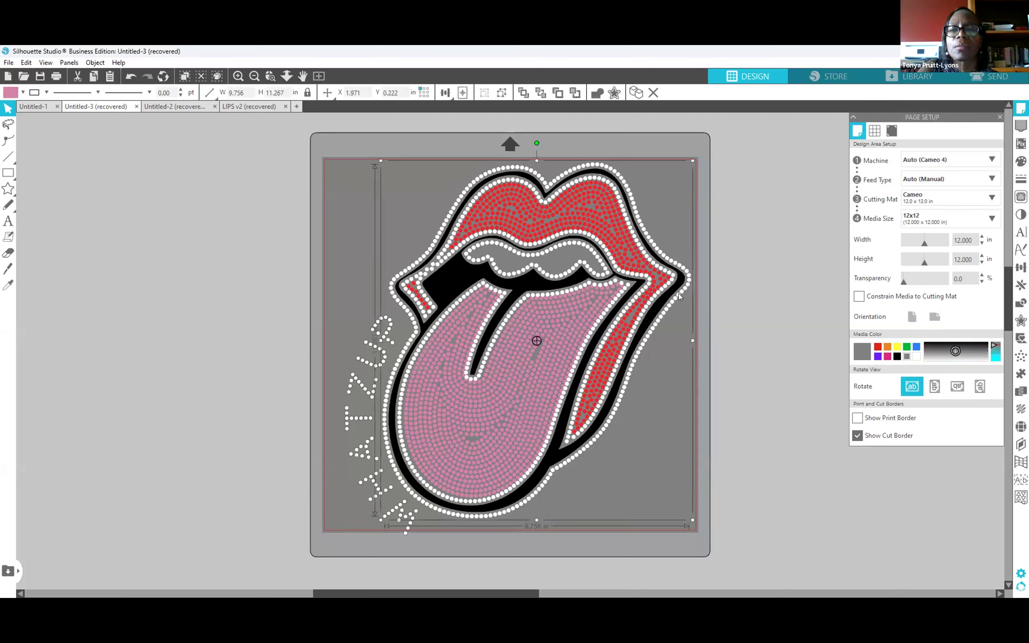
pyautogui.scroll(-1, 755, 277)
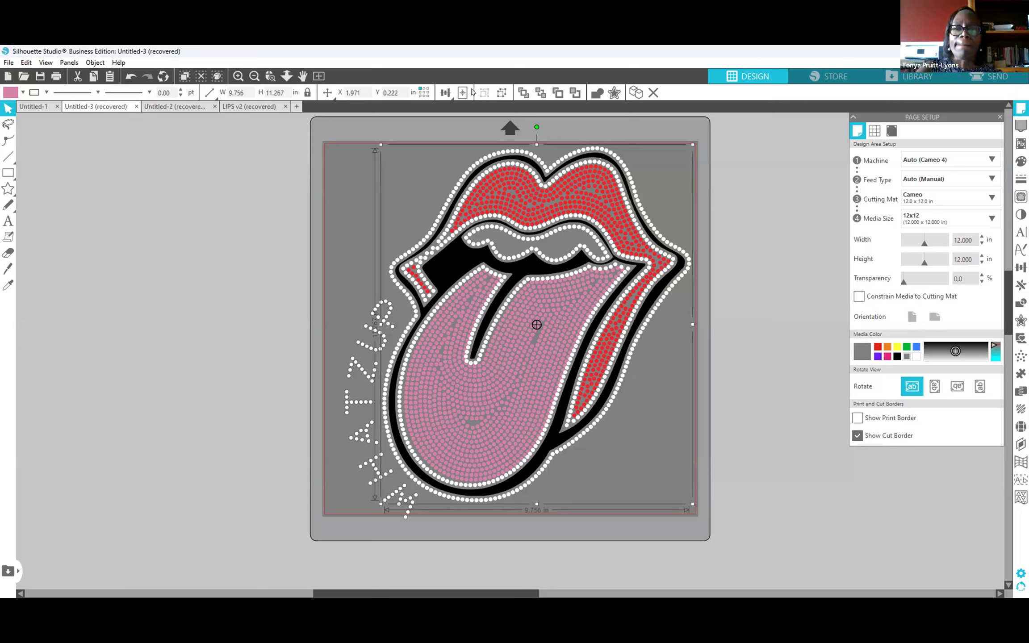
pyautogui.moveTo(589, 217); pyautogui.dragTo(588, 223)
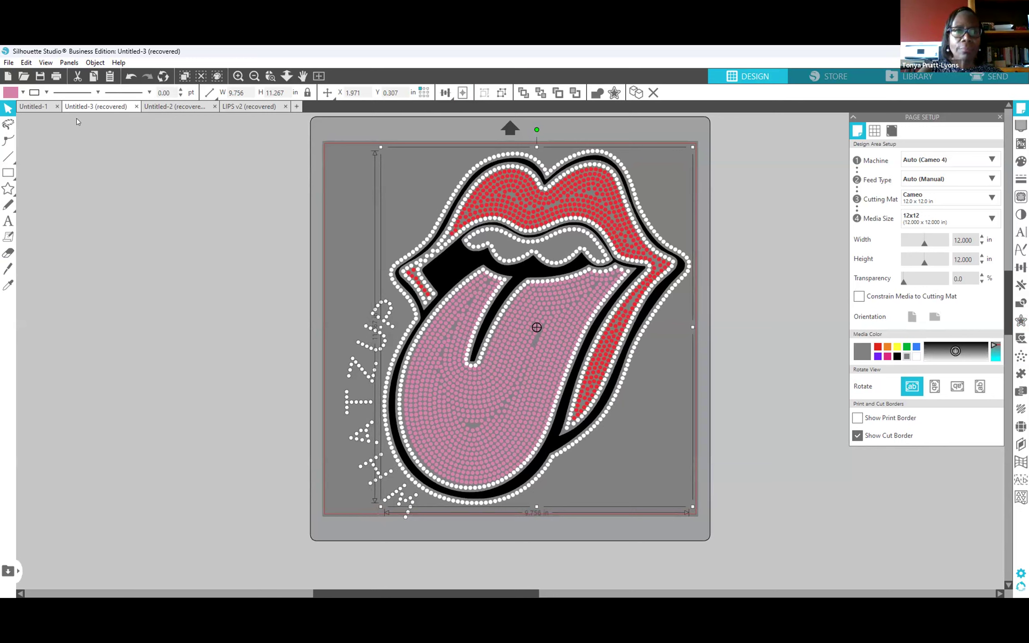
pyautogui.click(210, 93)
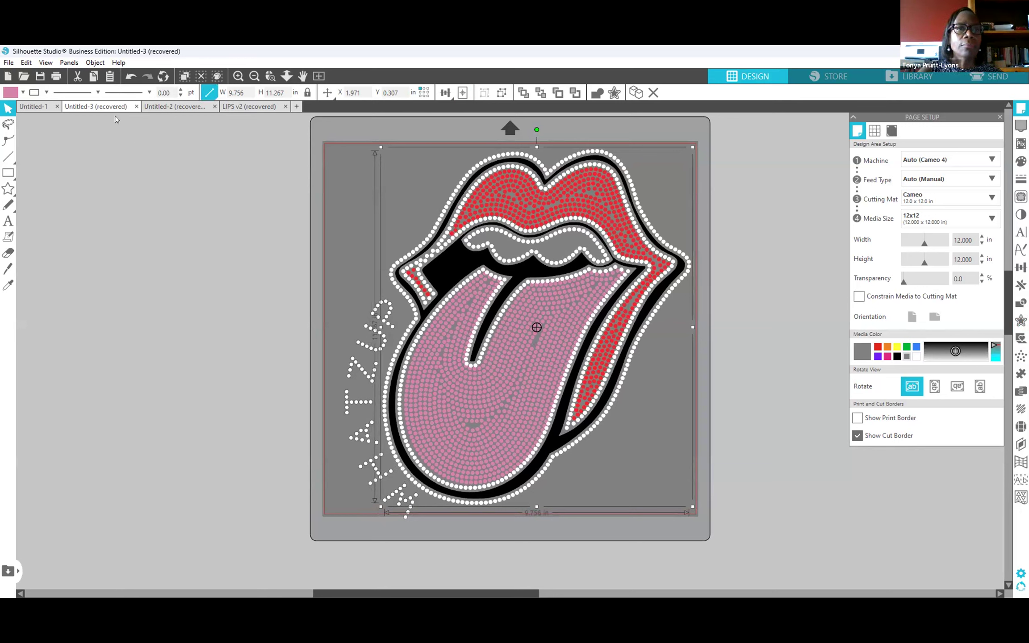
# Close the recovered Untitled-2 document and return to the star design in the recovered LIPS v2 document.
pyautogui.click(207, 106)
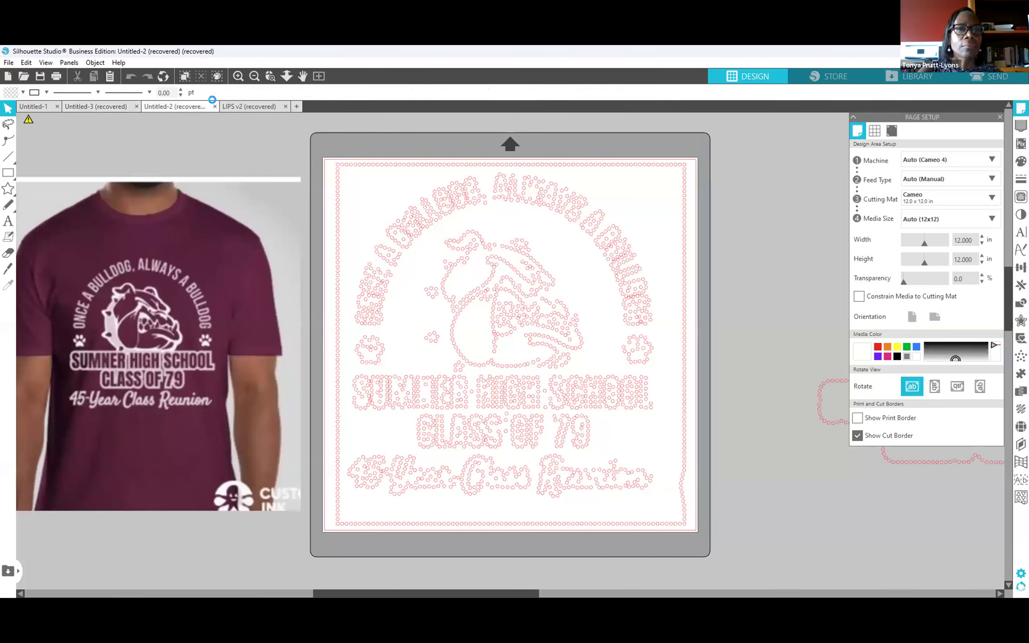
pyautogui.click(589, 248)
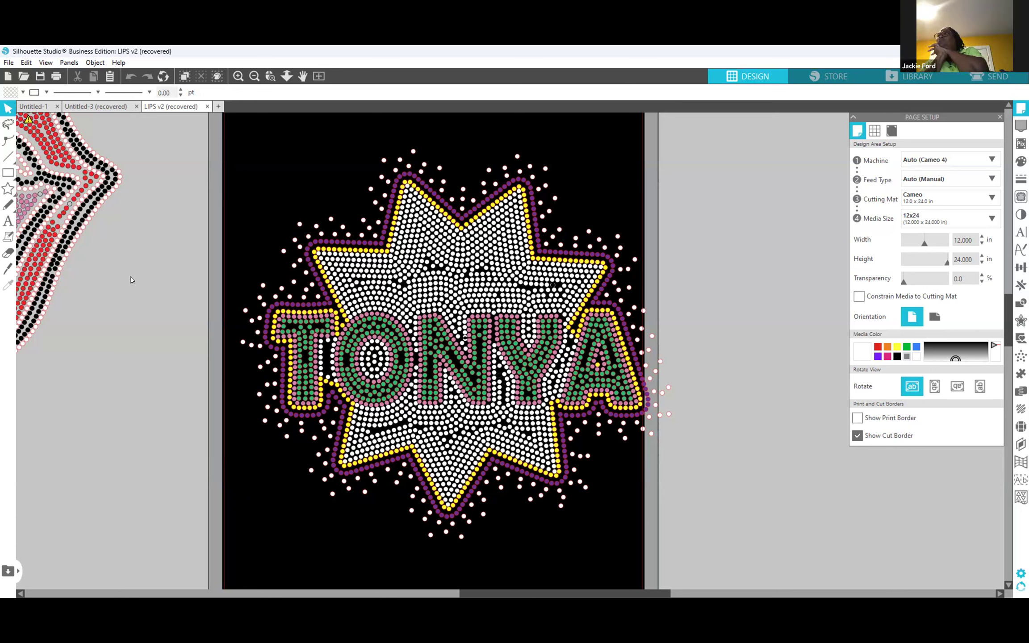
pyautogui.click(8, 189)
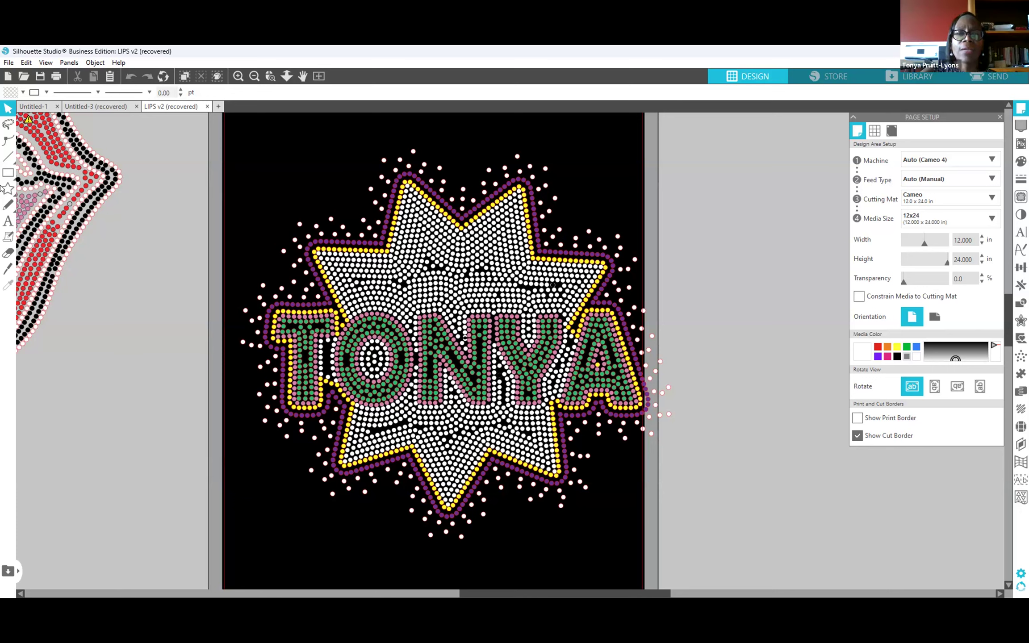
pyautogui.click(137, 349)
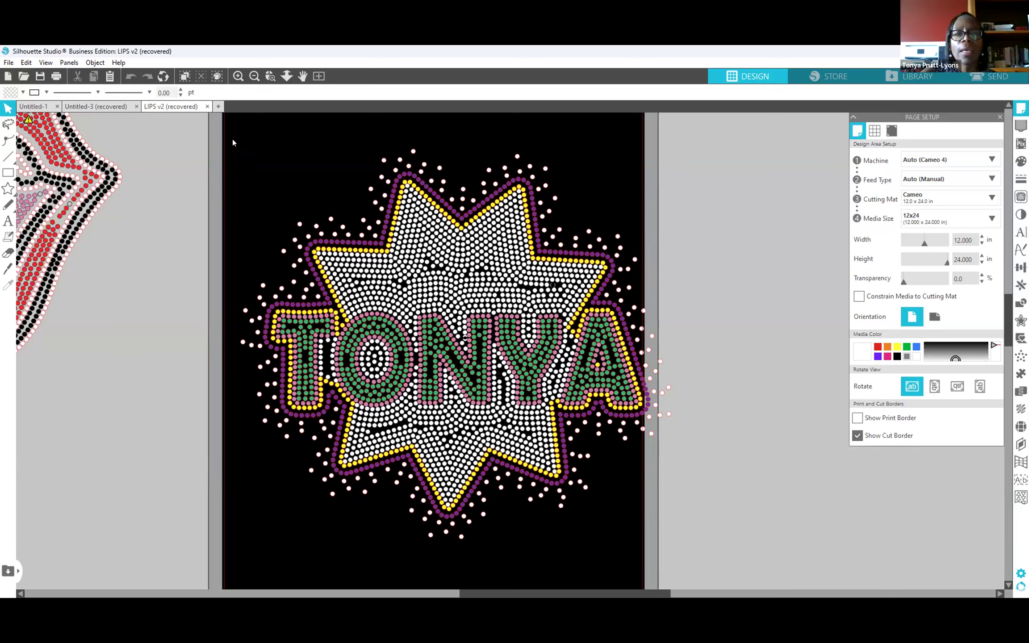
# Select the entire name-and-star rhinestone design and shift it left to fit better within the page width.
pyautogui.moveTo(280, 300); pyautogui.dragTo(715, 545)
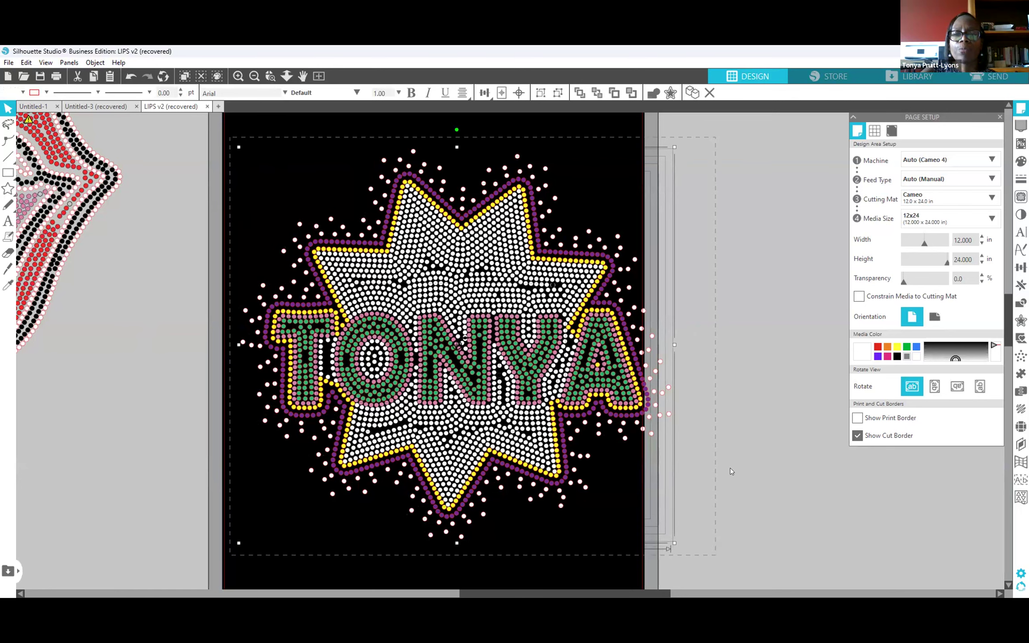
pyautogui.moveTo(730, 472); pyautogui.dragTo(729, 469)
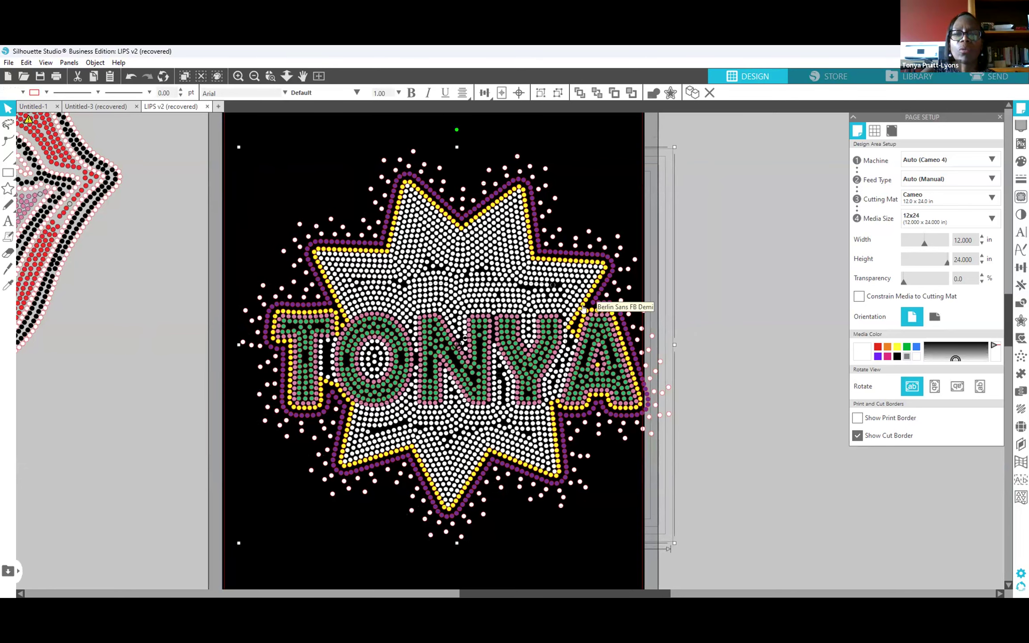
pyautogui.moveTo(586, 308); pyautogui.dragTo(579, 302)
pyautogui.moveTo(569, 295); pyautogui.dragTo(567, 307)
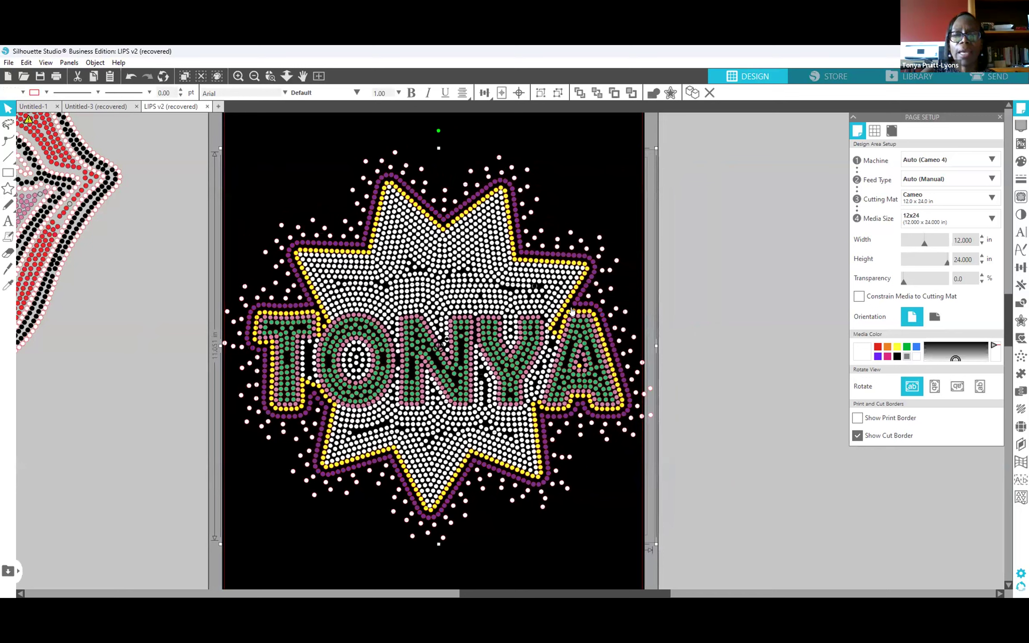
pyautogui.click(742, 313)
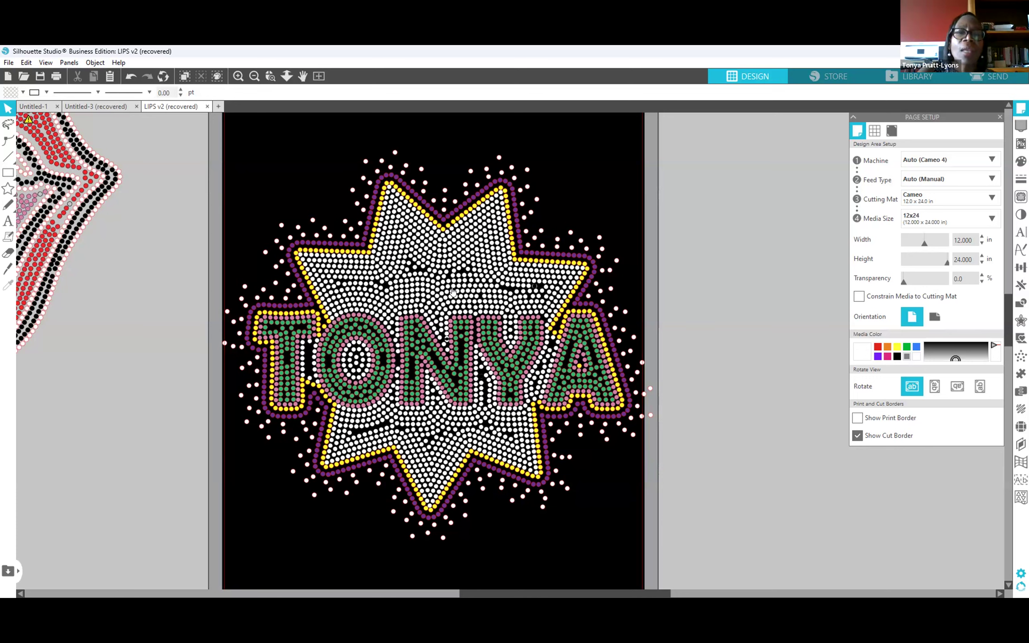
# Undo the last nudge of the white star fill and check which stones belong to the fill and the outer scatter.
pyautogui.click(380, 300)
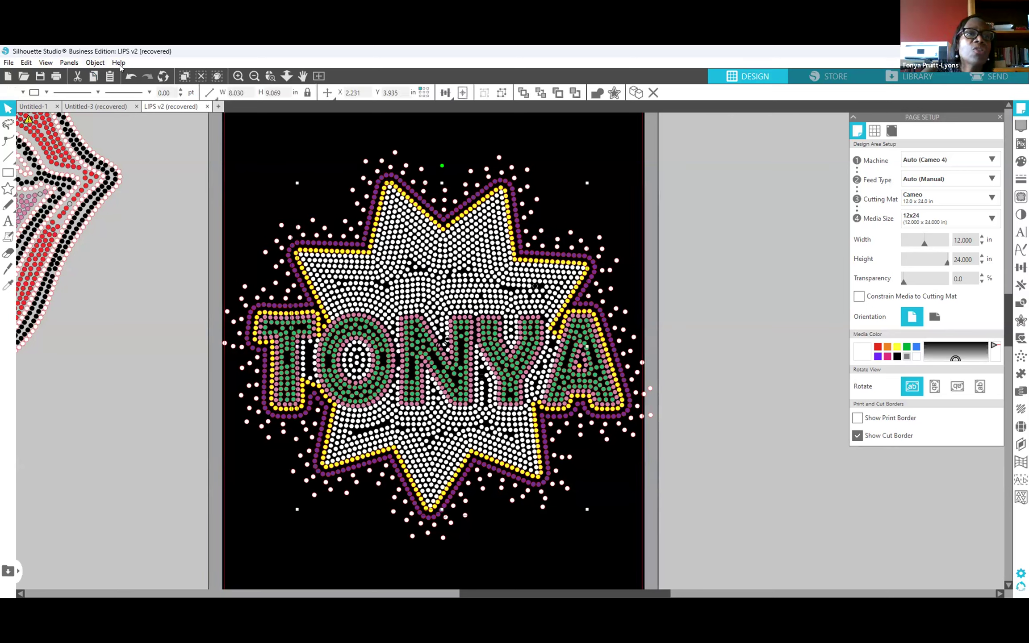
pyautogui.click(130, 77)
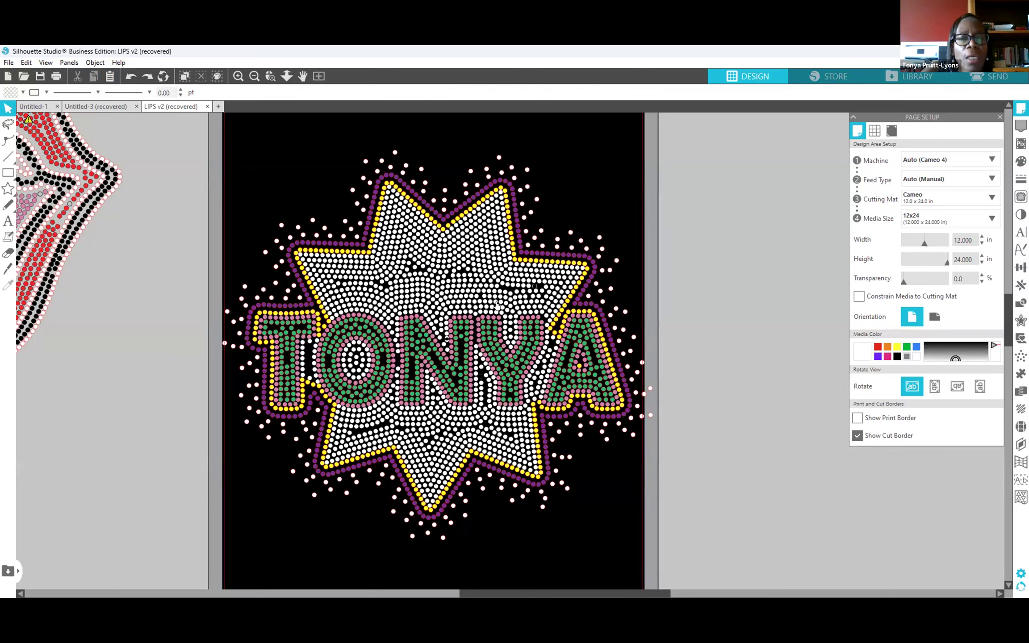
pyautogui.click(397, 303)
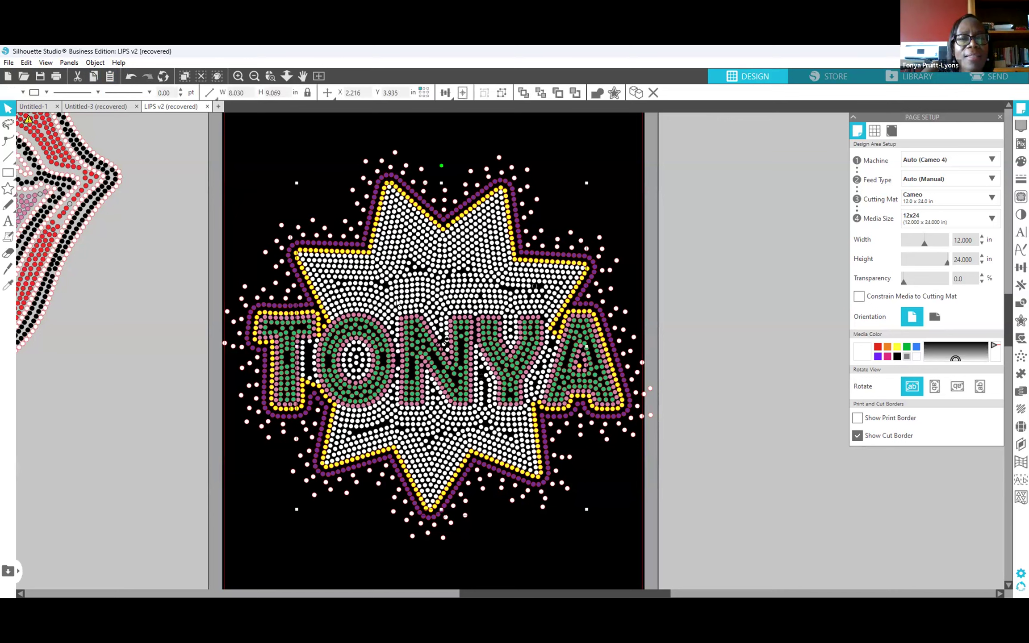
pyautogui.click(422, 436)
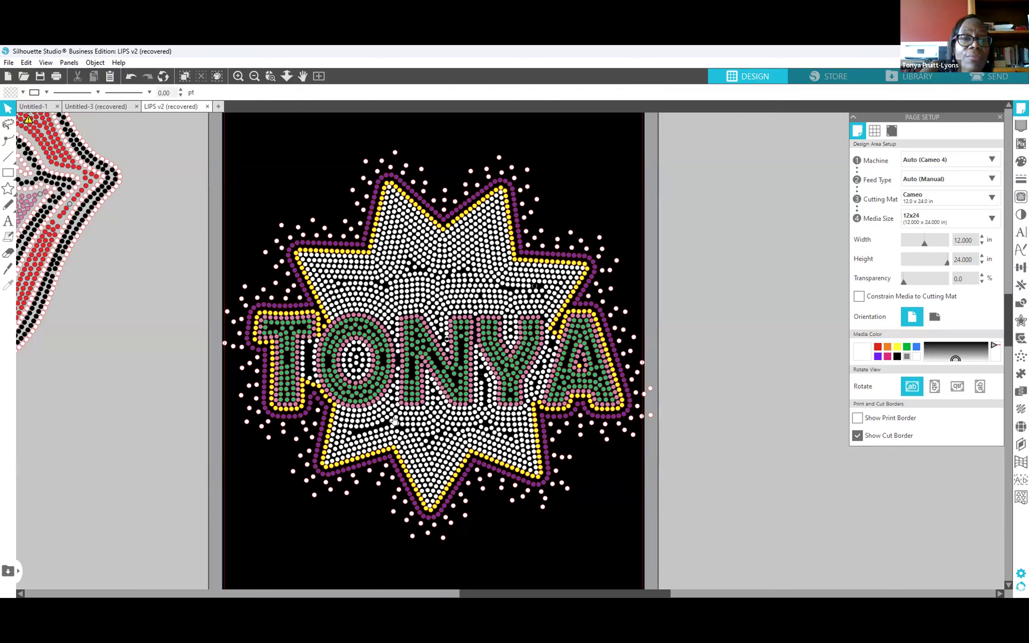
pyautogui.click(358, 366)
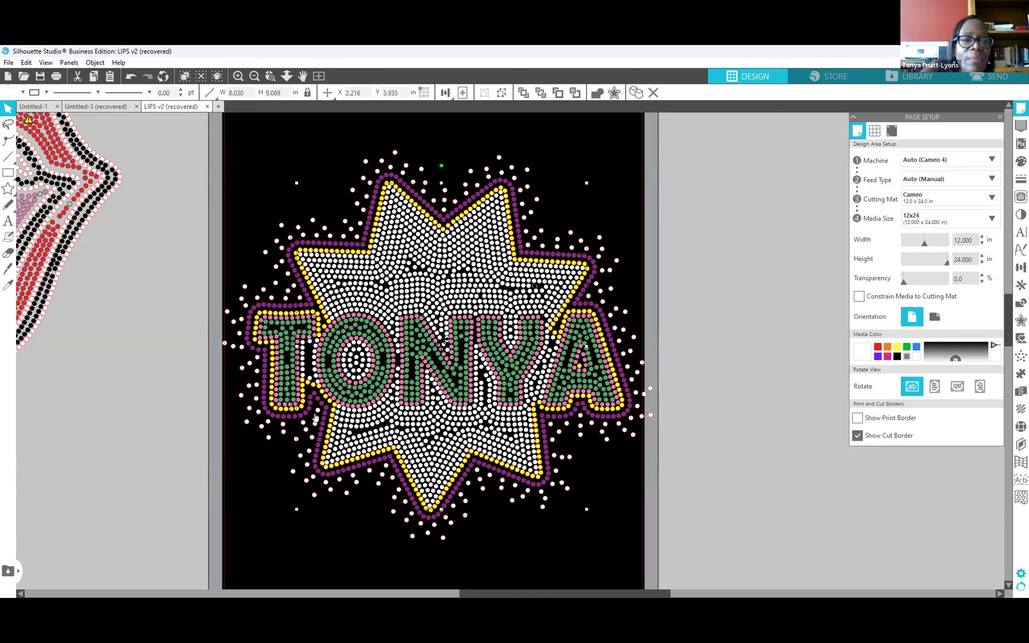
pyautogui.click(304, 429)
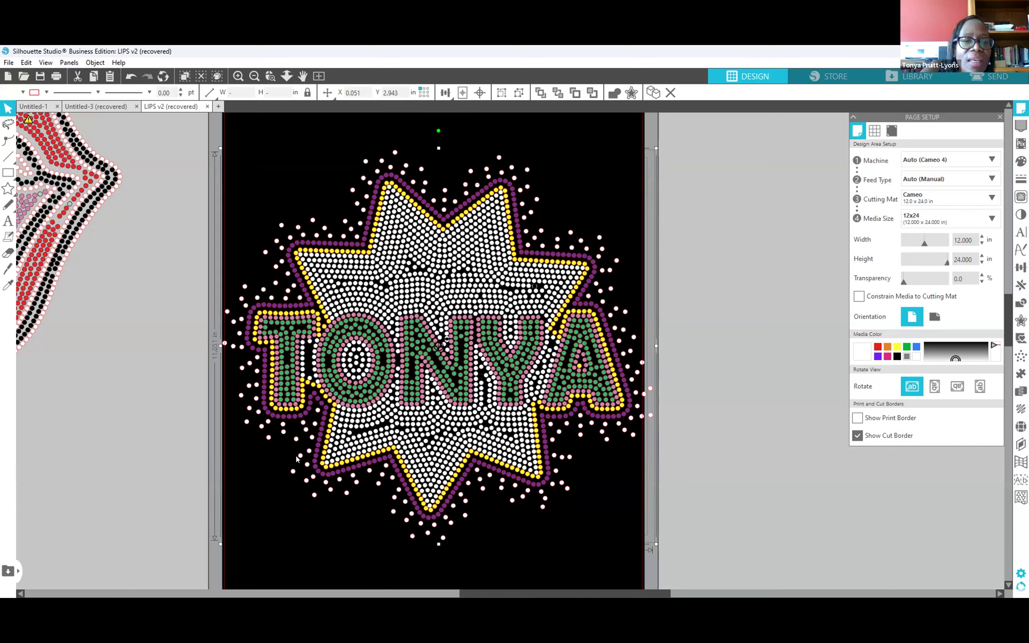
pyautogui.click(314, 496)
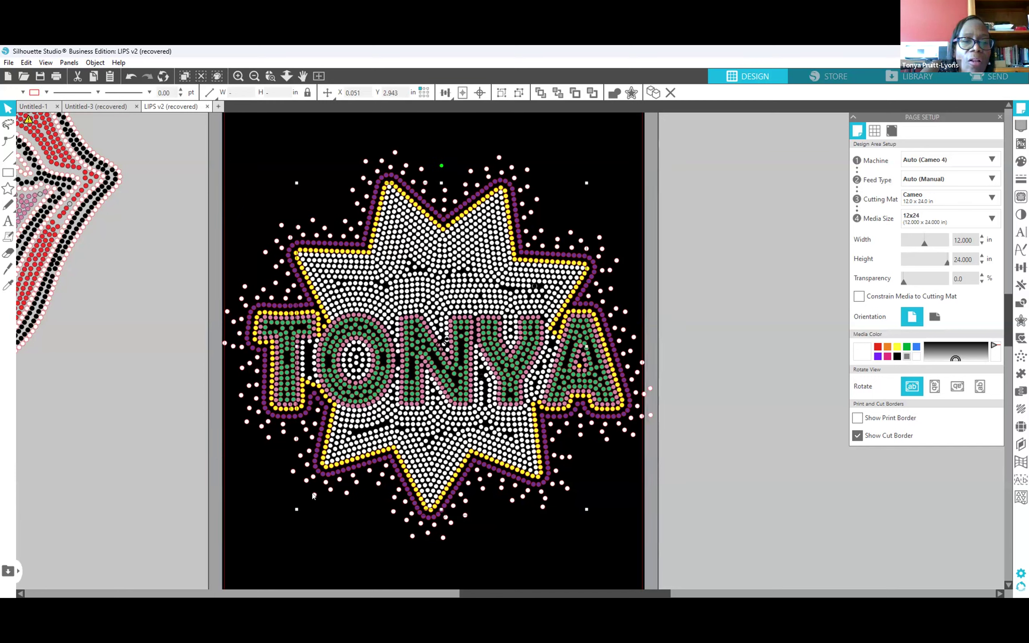
pyautogui.click(314, 495)
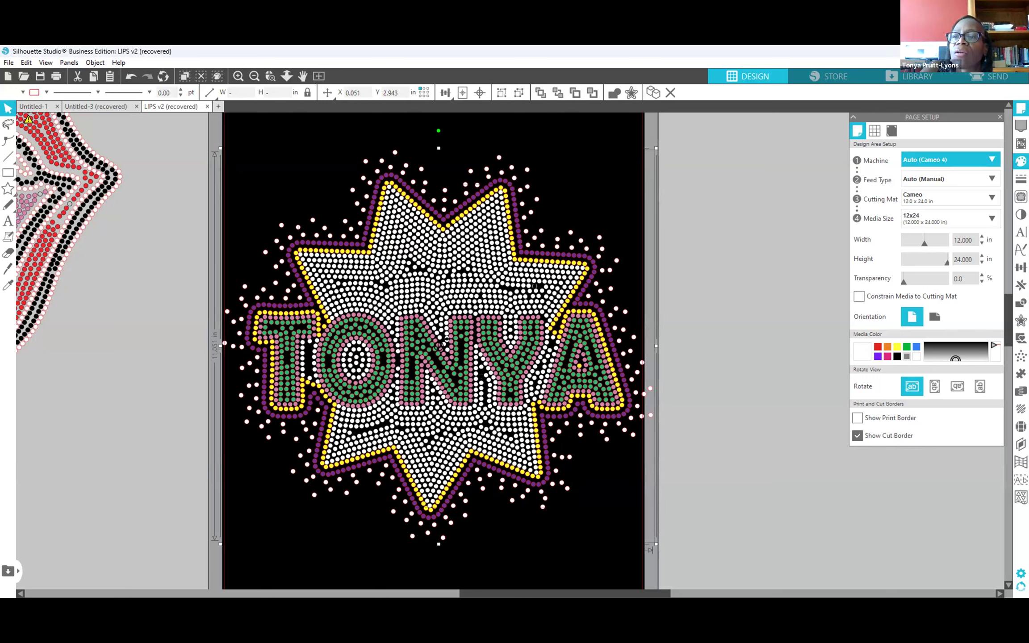
pyautogui.click(651, 251)
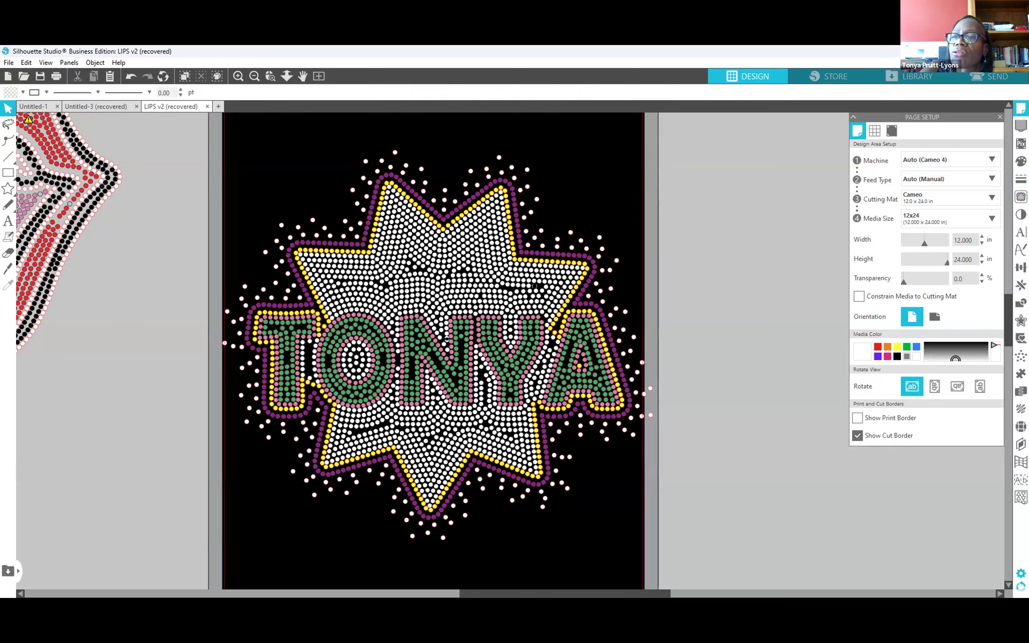
# Set the media color of the page behind the name-and-star design to gray.
pyautogui.click(1022, 109)
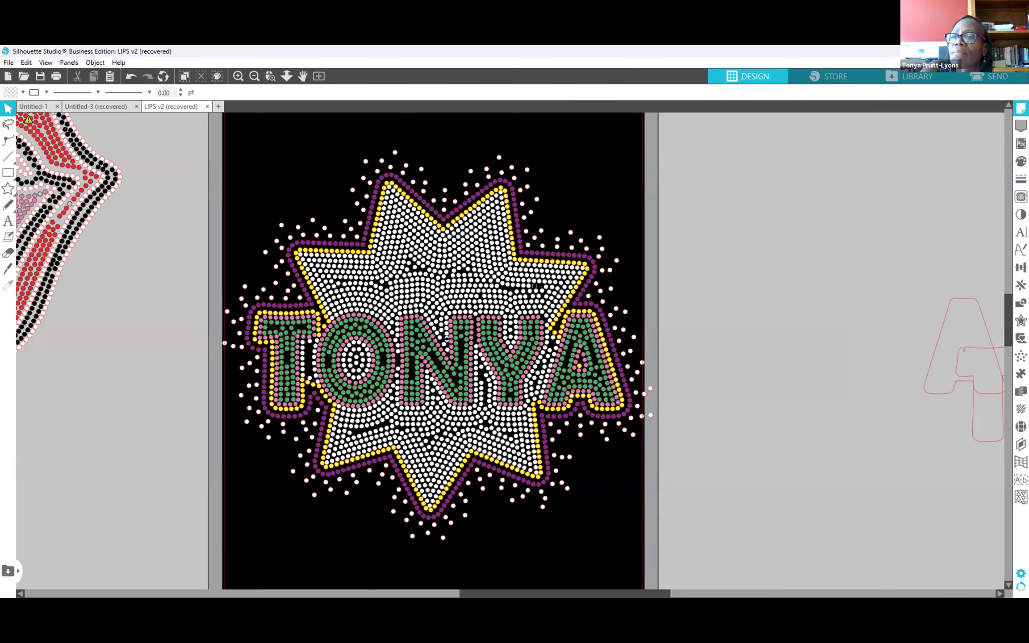
pyautogui.click(1021, 109)
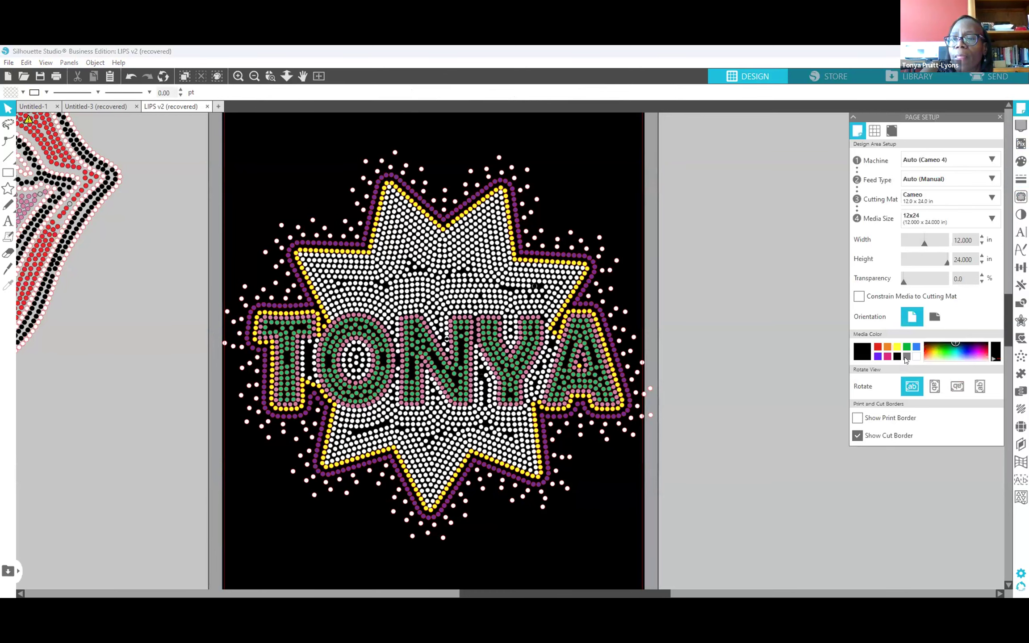
pyautogui.click(906, 358)
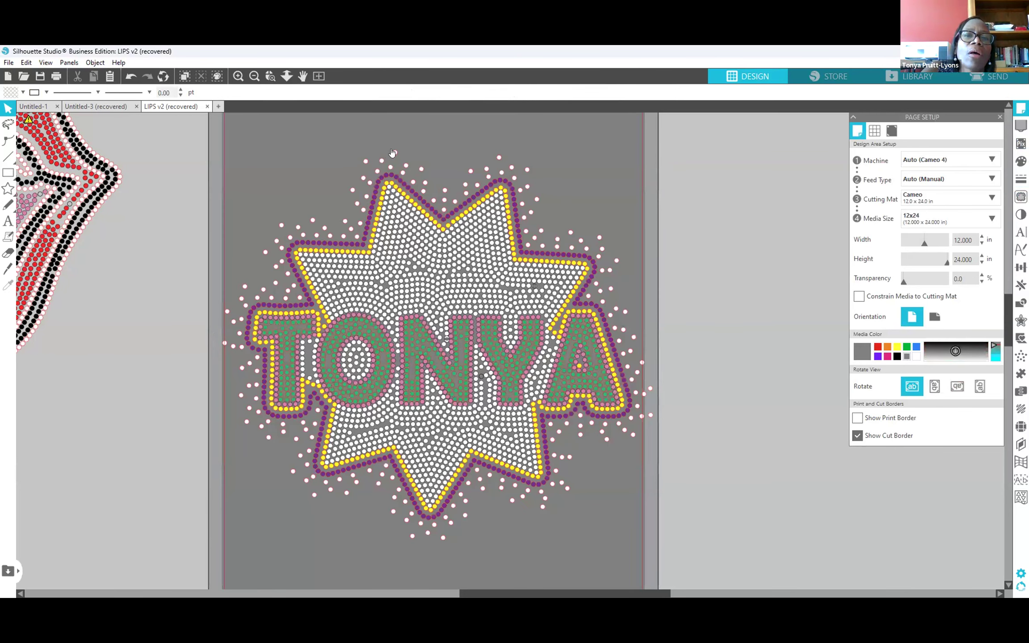
# Select the white star-fill stones together with the outer scatter stones and group them.
pyautogui.click(390, 150)
pyautogui.keyDown('shift'); pyautogui.click(390, 167); pyautogui.keyUp('shift')
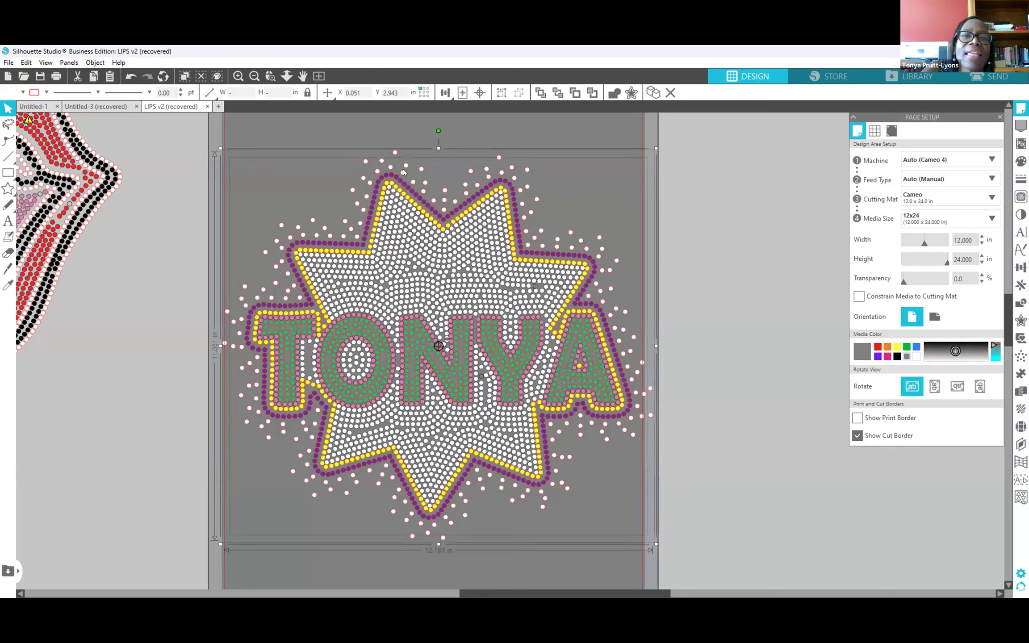
pyautogui.keyDown('shift'); pyautogui.click(400, 173); pyautogui.keyUp('shift')
pyautogui.keyDown('shift'); pyautogui.click(398, 179); pyautogui.keyUp('shift')
pyautogui.keyDown('shift'); pyautogui.click(398, 181); pyautogui.keyUp('shift')
pyautogui.keyDown('shift'); pyautogui.click(399, 178); pyautogui.keyUp('shift')
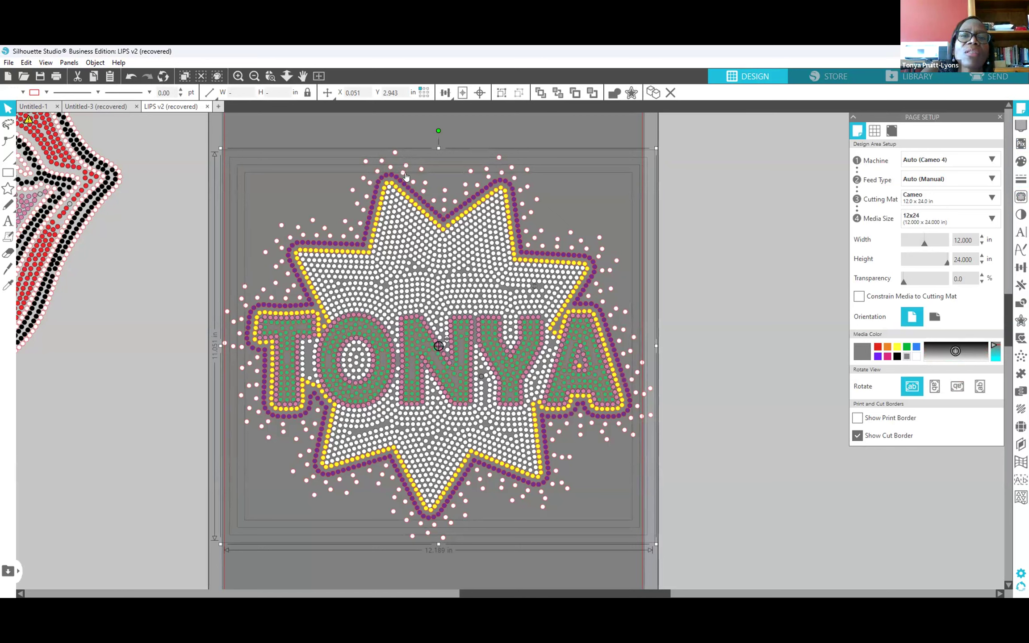
pyautogui.keyDown('shift'); pyautogui.click(428, 206); pyautogui.keyUp('shift')
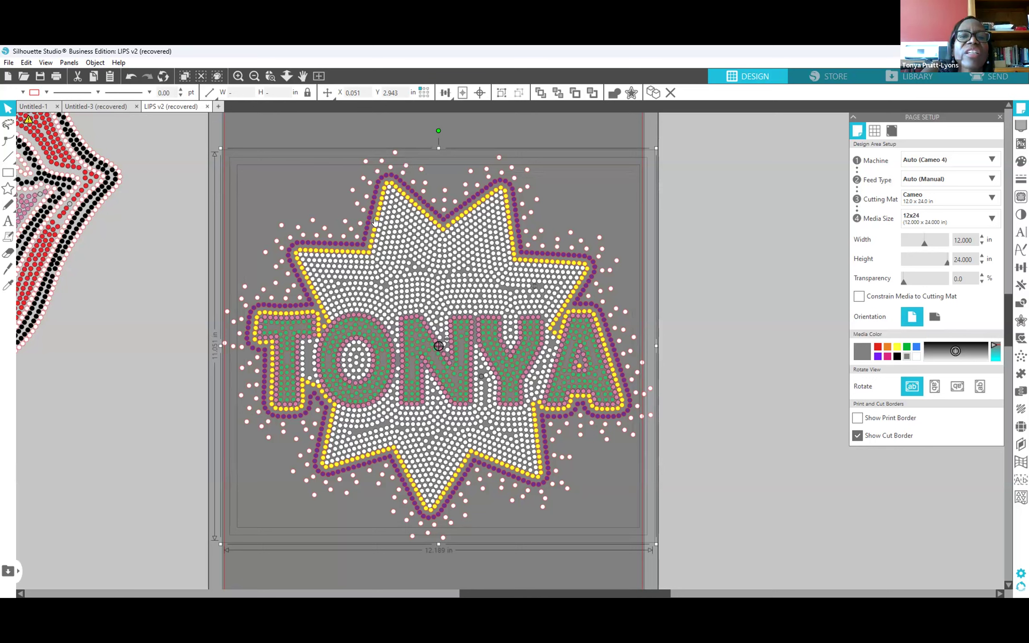
pyautogui.keyDown('shift'); pyautogui.click(410, 249); pyautogui.keyUp('shift')
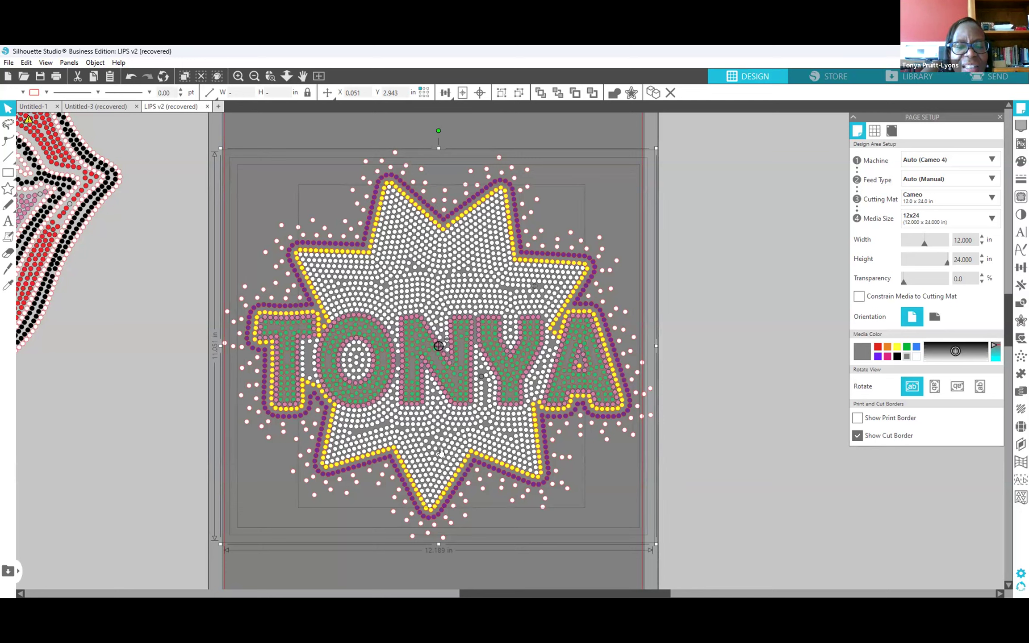
pyautogui.rightClick(441, 452)
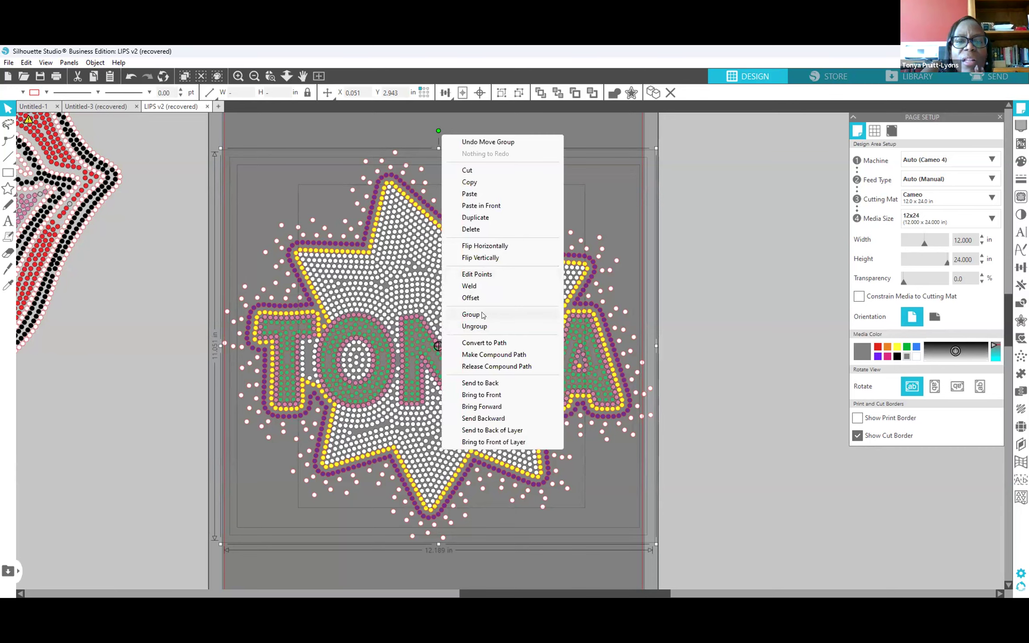
pyautogui.click(478, 315)
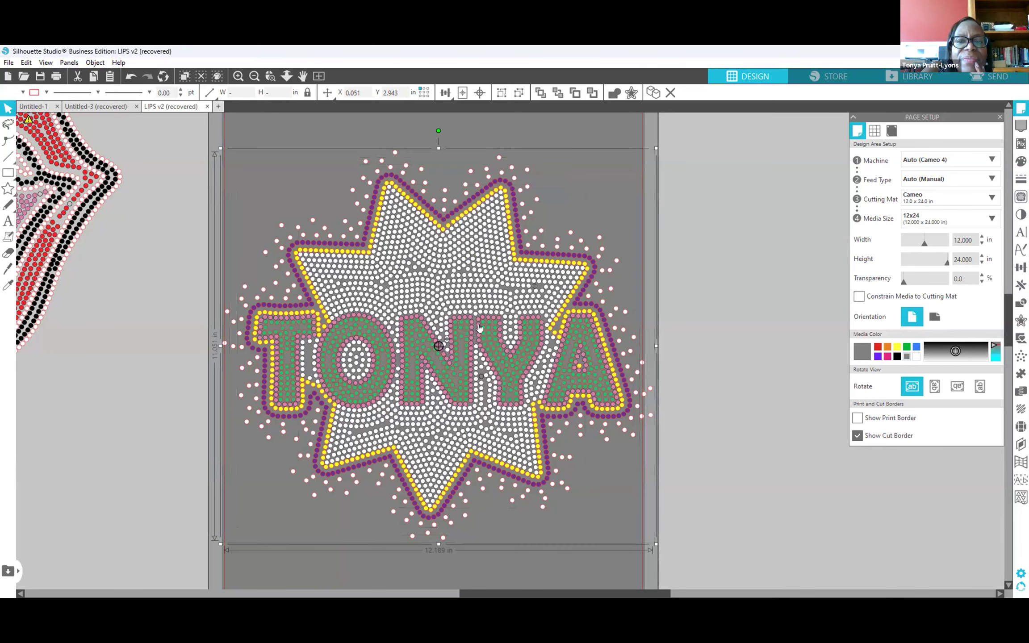
# Move the grouped white stones aside to check them, undo the move and open their rhinestone totals.
pyautogui.moveTo(486, 264); pyautogui.dragTo(688, 288)
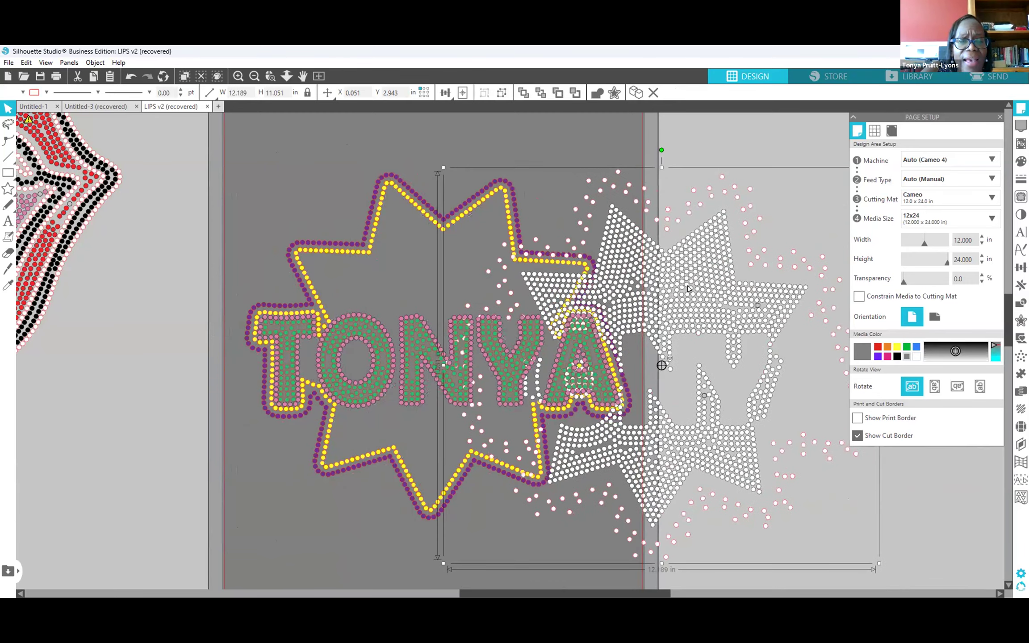
pyautogui.click(130, 77)
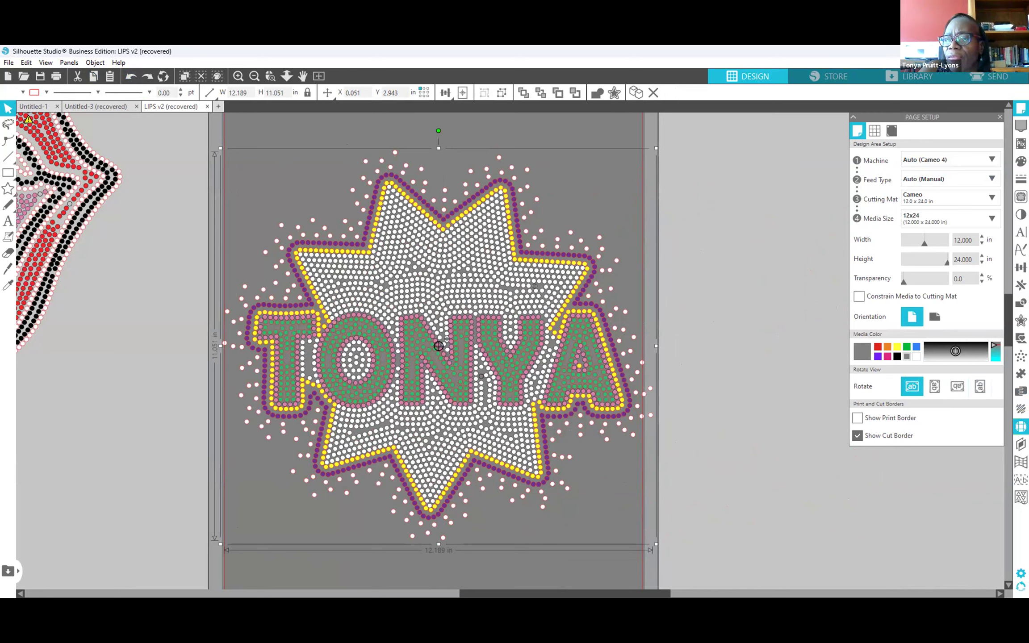
pyautogui.click(1021, 427)
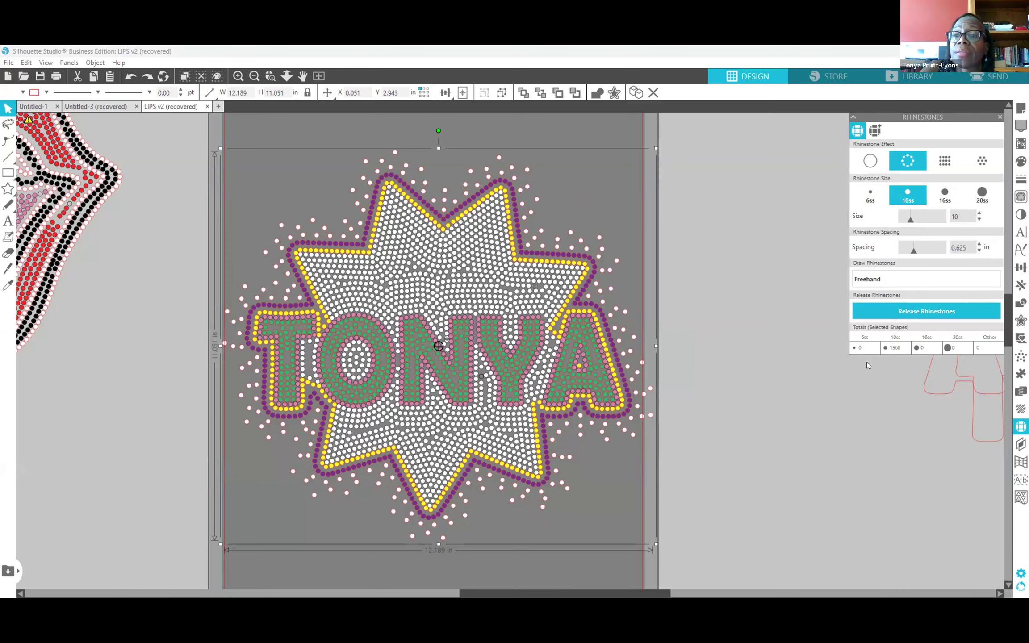
# Restore the white stones as individually selectable stones instead of one group and clear the selection.
pyautogui.click(772, 399)
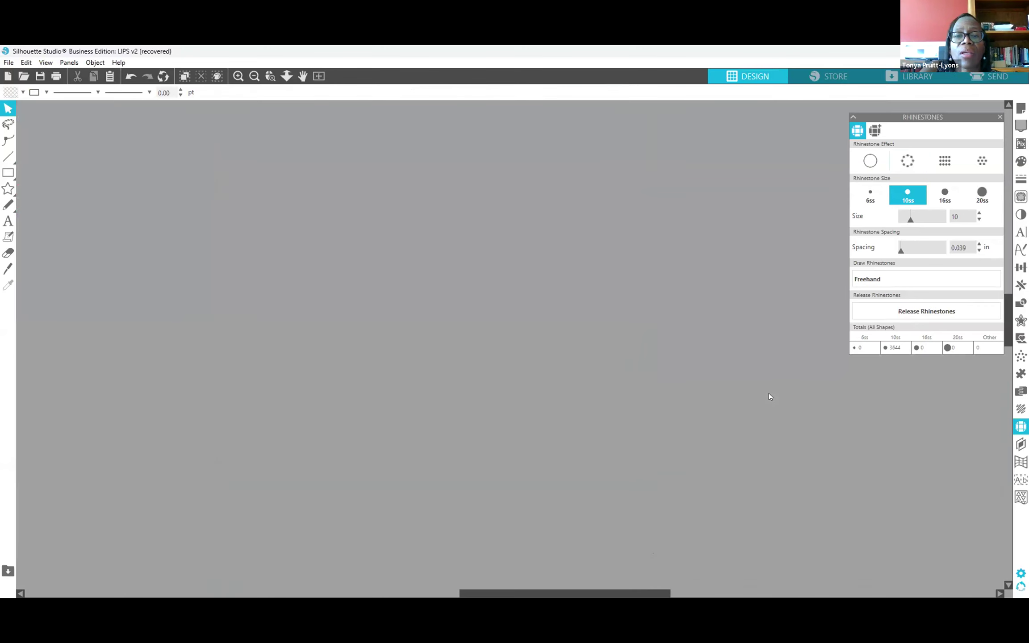
pyautogui.click(131, 78)
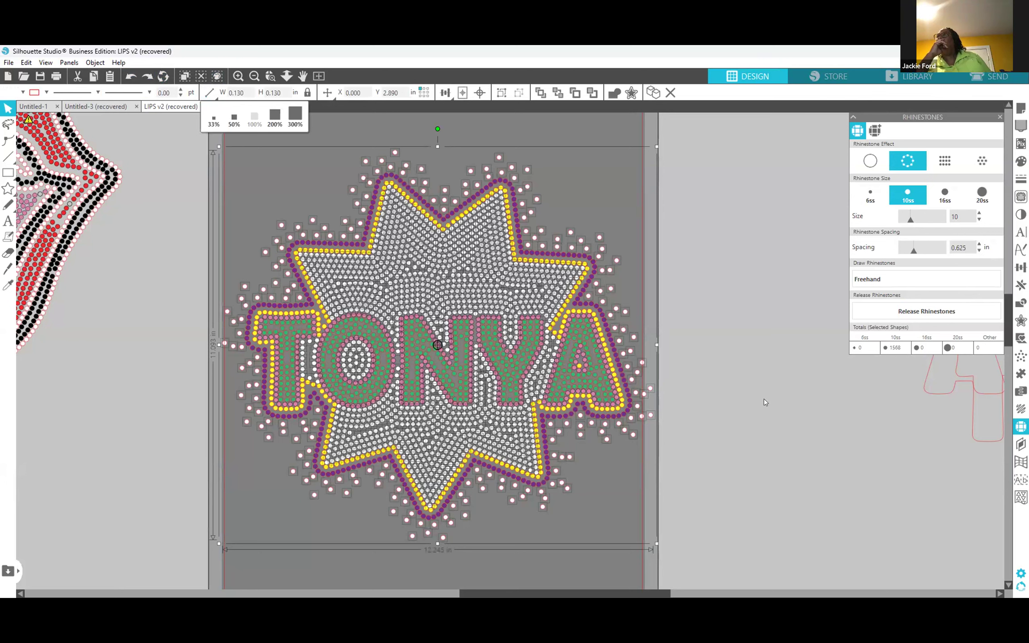
pyautogui.click(767, 385)
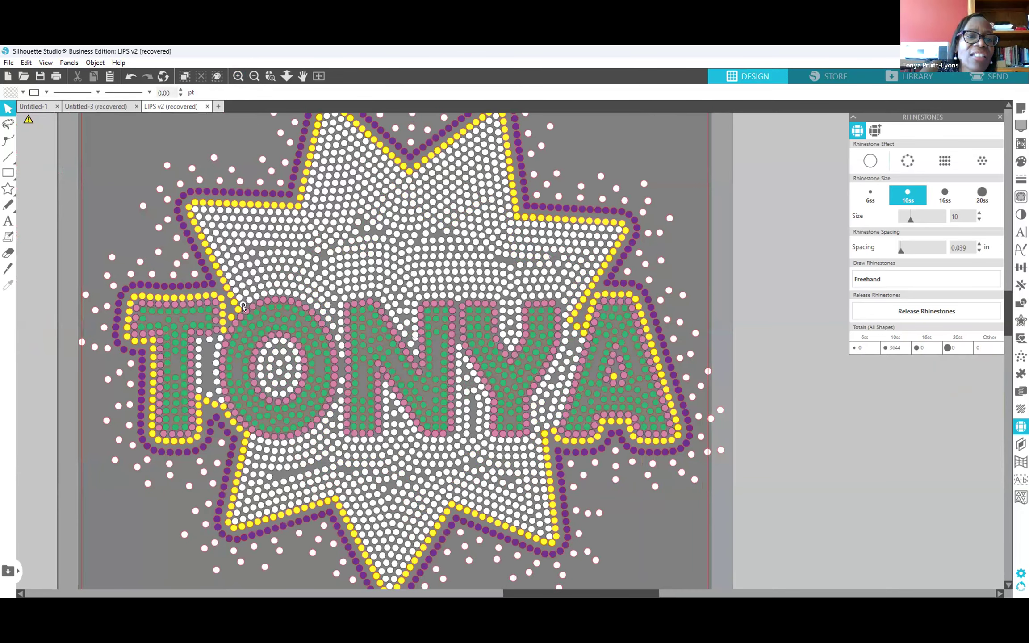
# Recolor the two white stones at the upper-left edge of the letter O yellow.
pyautogui.click(243, 307)
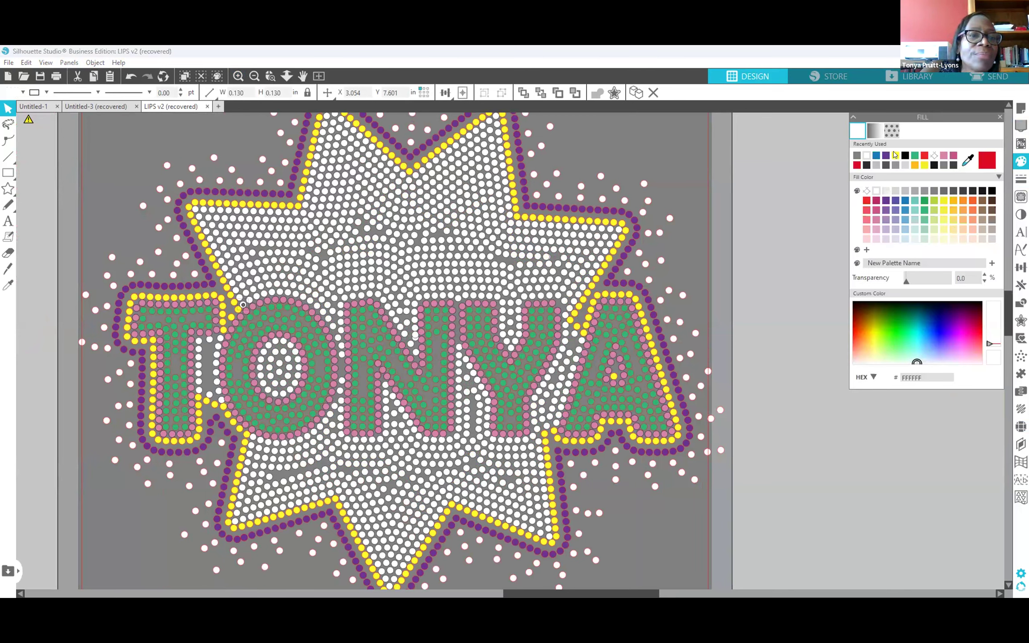
pyautogui.click(895, 155)
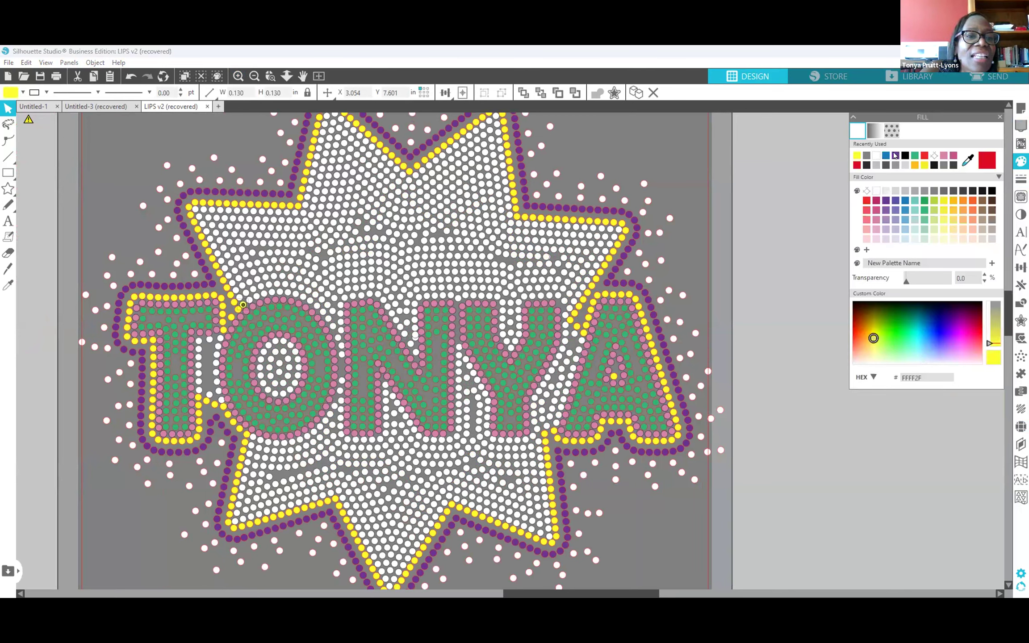
pyautogui.click(249, 300)
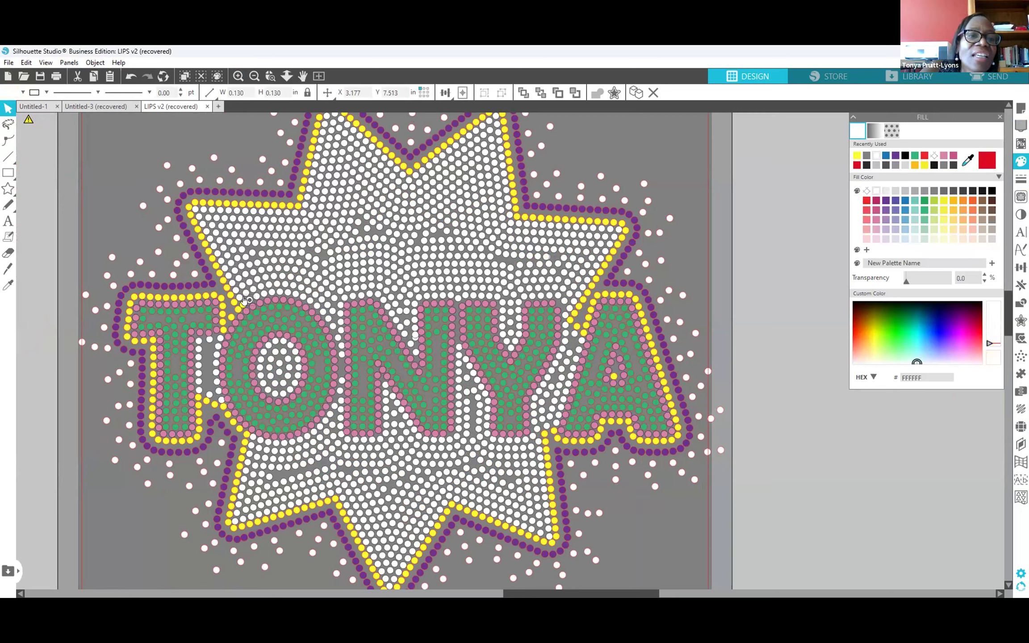
pyautogui.click(857, 155)
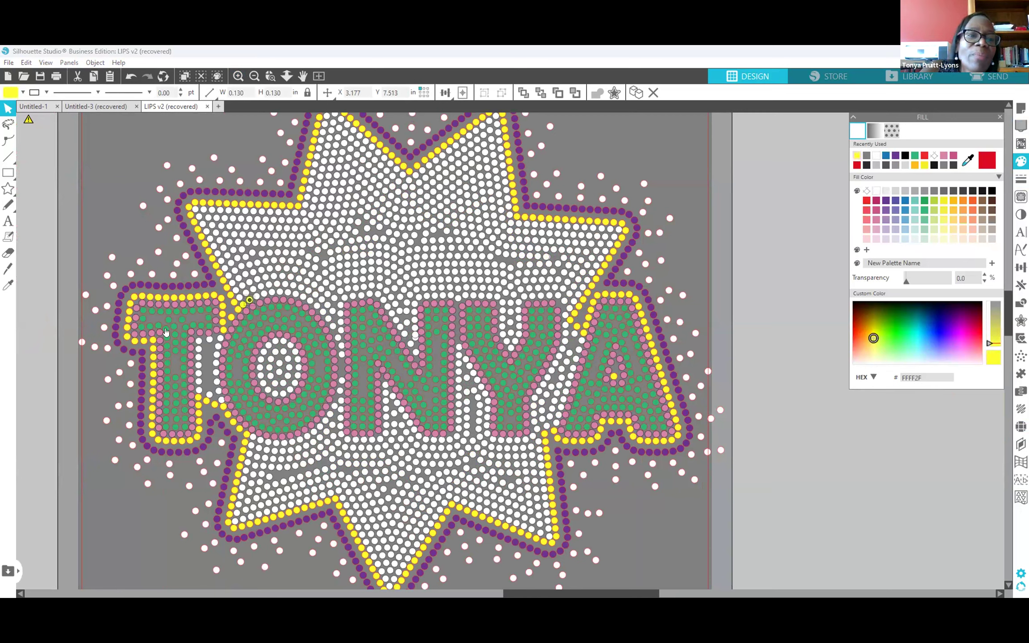
pyautogui.click(256, 292)
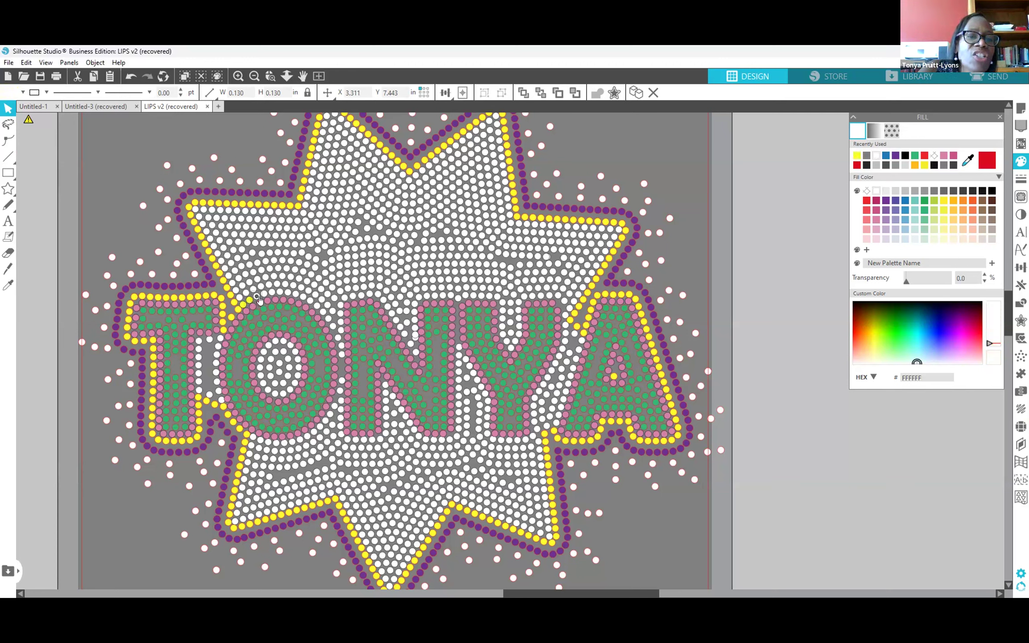
pyautogui.click(262, 294)
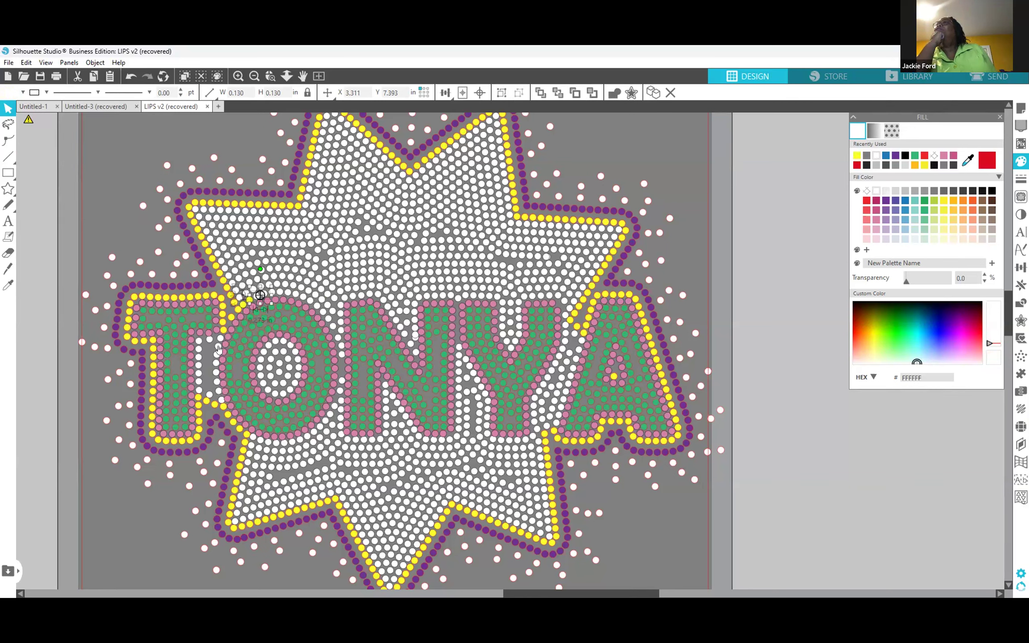
pyautogui.keyDown('shift'); pyautogui.click(213, 359); pyautogui.keyUp('shift')
pyautogui.keyDown('shift'); pyautogui.click(214, 360); pyautogui.keyUp('shift')
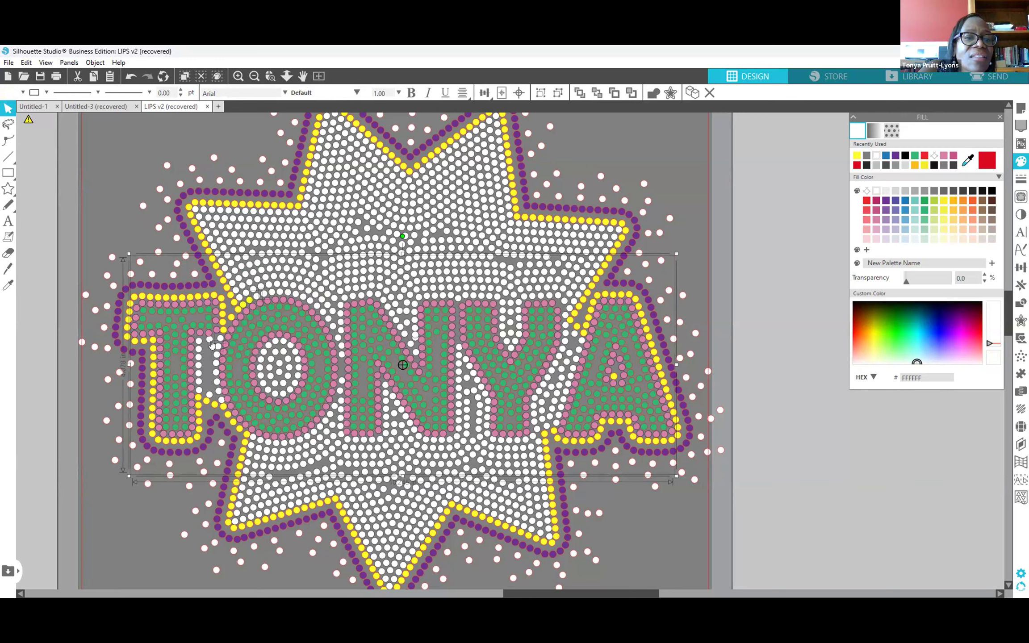
pyautogui.click(166, 553)
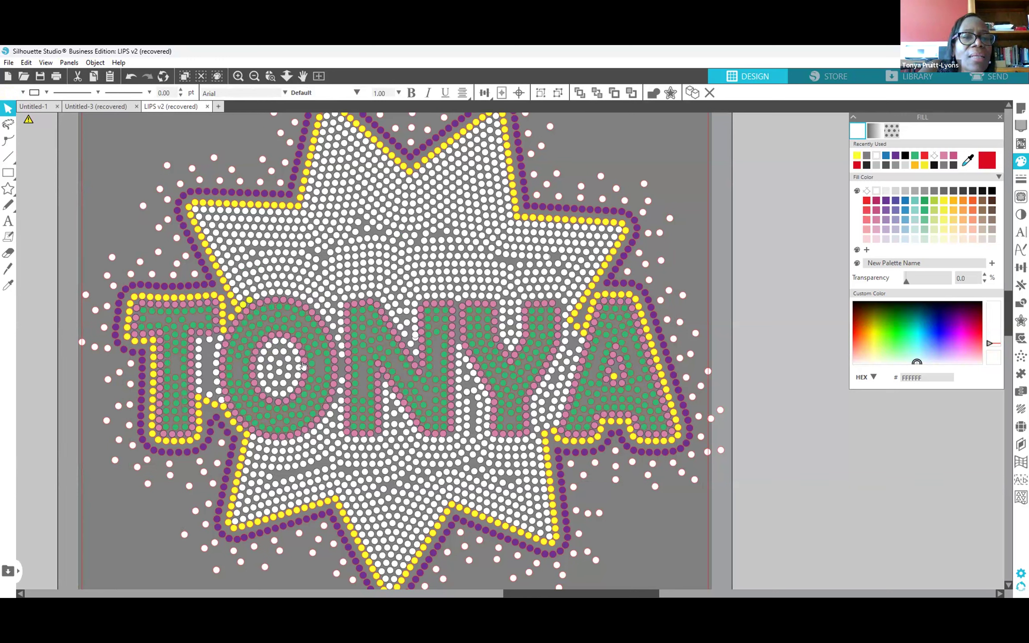
# Select the column of white stones along the O's left edge, beside the T, and fill them yellow.
pyautogui.click(219, 395)
pyautogui.keyDown('shift'); pyautogui.click(215, 381); pyautogui.keyUp('shift')
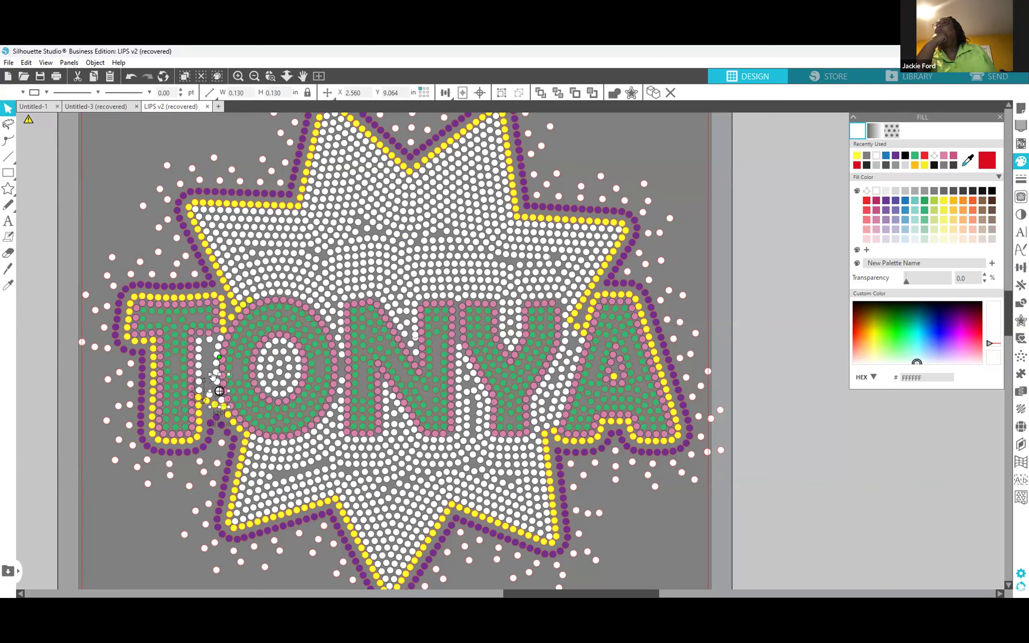
pyautogui.keyDown('shift'); pyautogui.click(215, 371); pyautogui.keyUp('shift')
pyautogui.keyDown('shift'); pyautogui.click(213, 354); pyautogui.keyUp('shift')
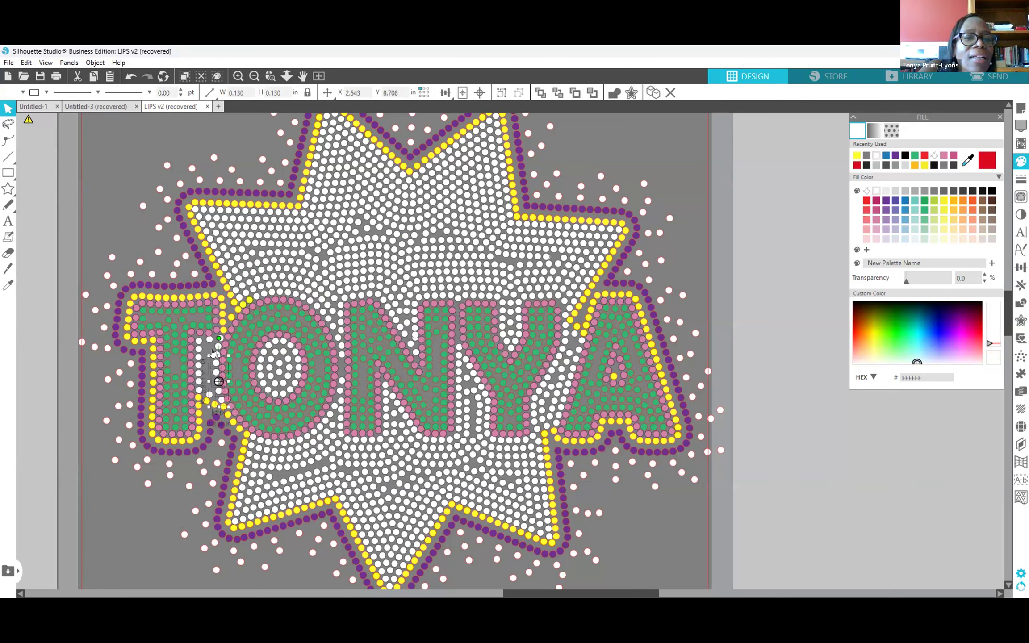
pyautogui.keyDown('shift'); pyautogui.click(213, 353); pyautogui.keyUp('shift')
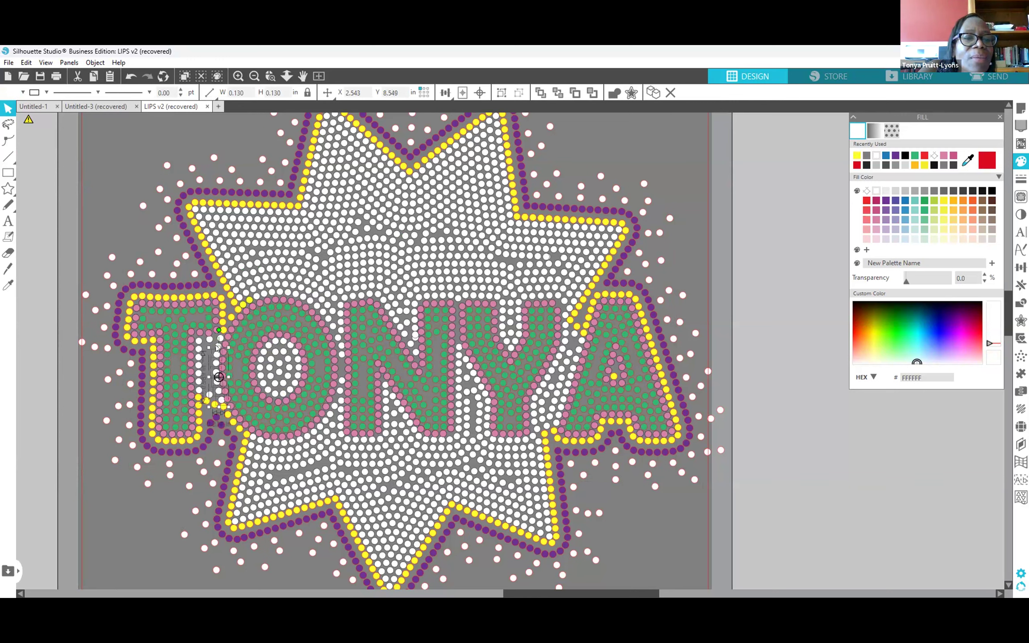
pyautogui.keyDown('shift'); pyautogui.click(218, 343); pyautogui.keyUp('shift')
pyautogui.keyDown('shift'); pyautogui.click(218, 339); pyautogui.keyUp('shift')
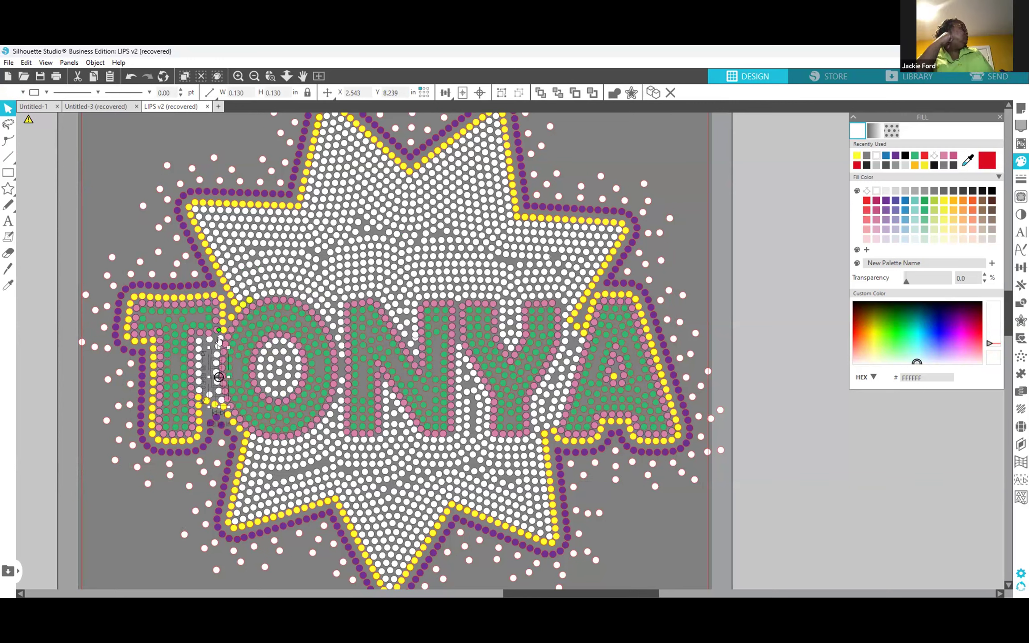
pyautogui.click(857, 154)
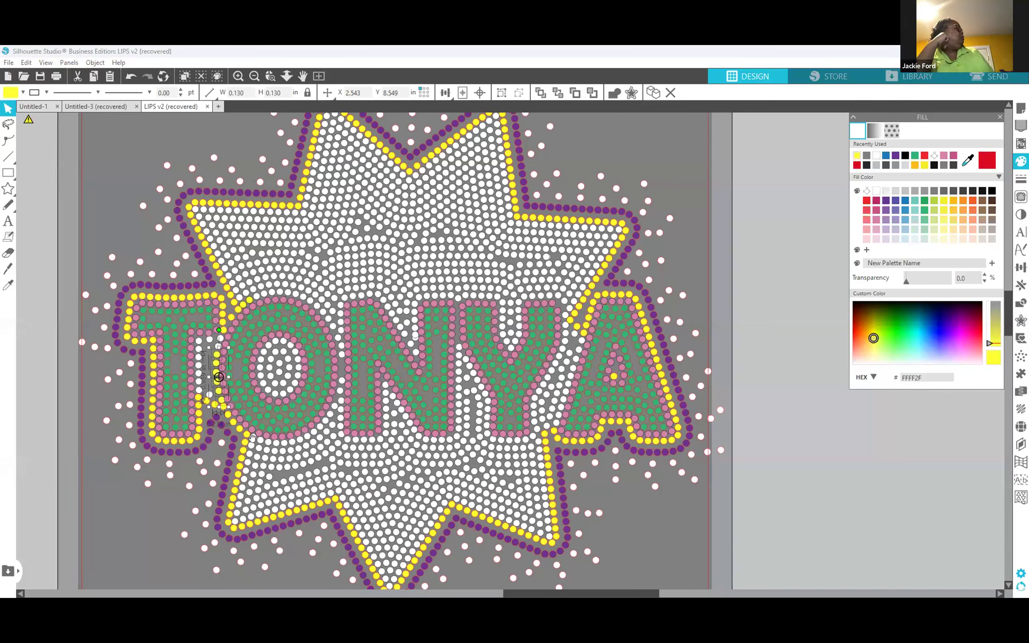
# Add the white stones along the O's bottom and lower-right edge to the selection and fill them yellow.
pyautogui.keyDown('shift'); pyautogui.click(263, 443); pyautogui.keyUp('shift')
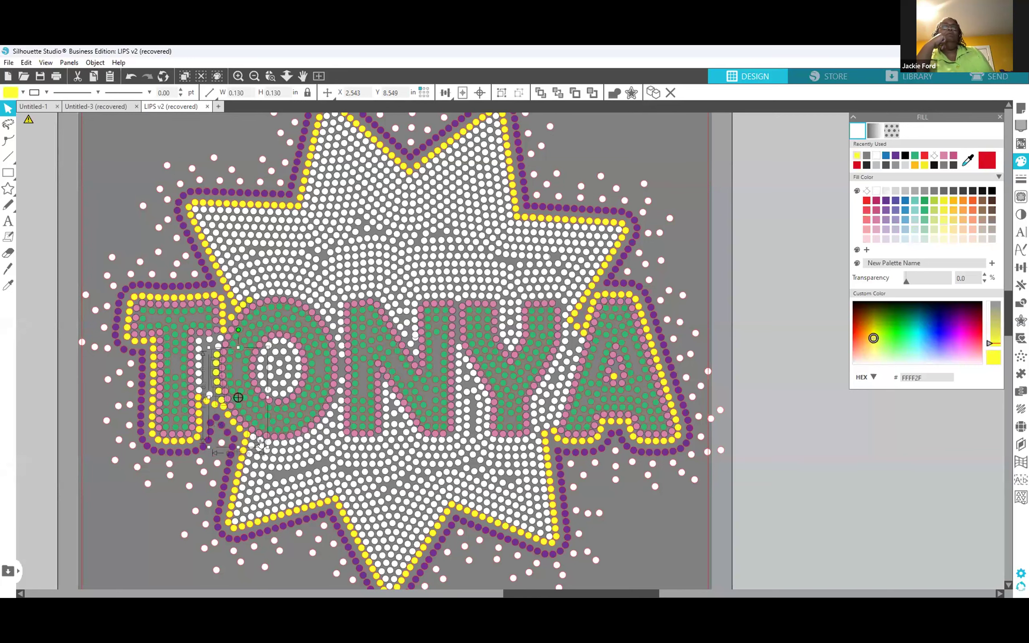
pyautogui.keyDown('shift'); pyautogui.click(276, 443); pyautogui.keyUp('shift')
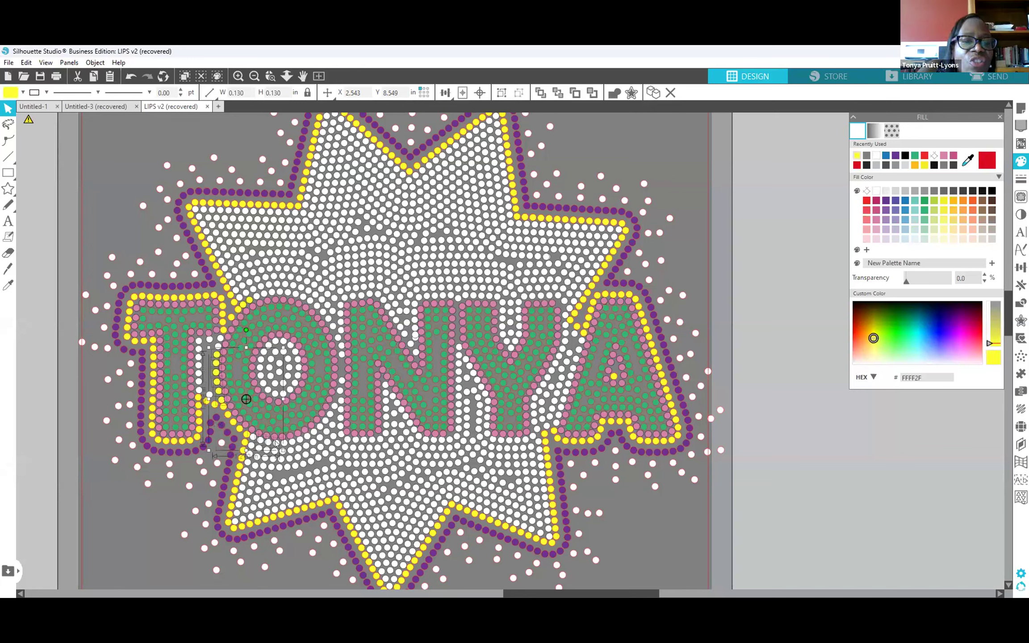
pyautogui.keyDown('shift'); pyautogui.click(288, 443); pyautogui.keyUp('shift')
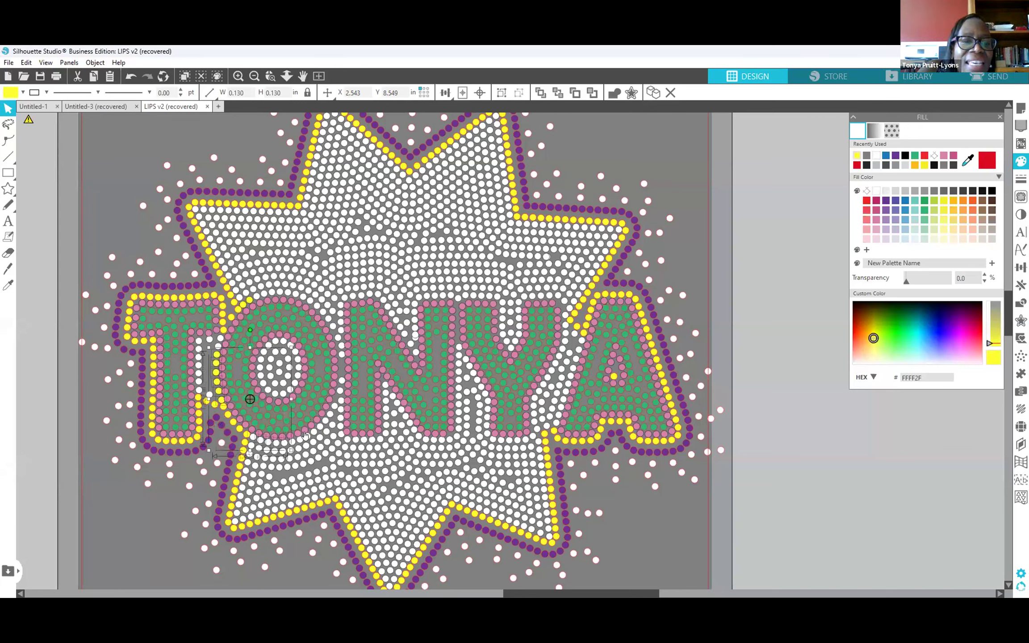
pyautogui.keyDown('shift'); pyautogui.click(315, 440); pyautogui.keyUp('shift')
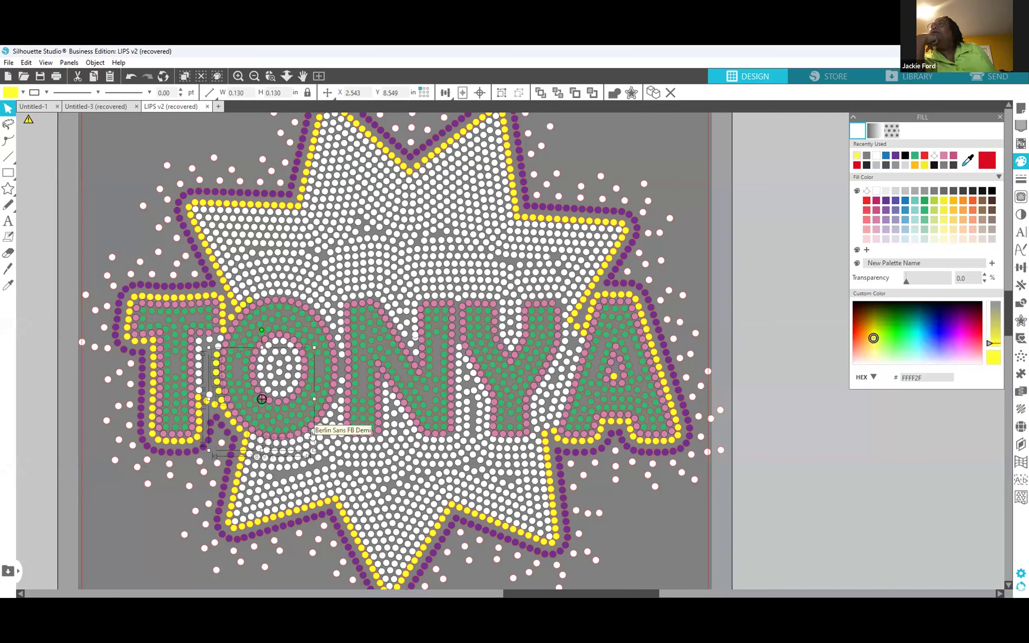
pyautogui.keyDown('shift'); pyautogui.click(330, 416); pyautogui.keyUp('shift')
pyautogui.keyDown('shift'); pyautogui.click(331, 409); pyautogui.keyUp('shift')
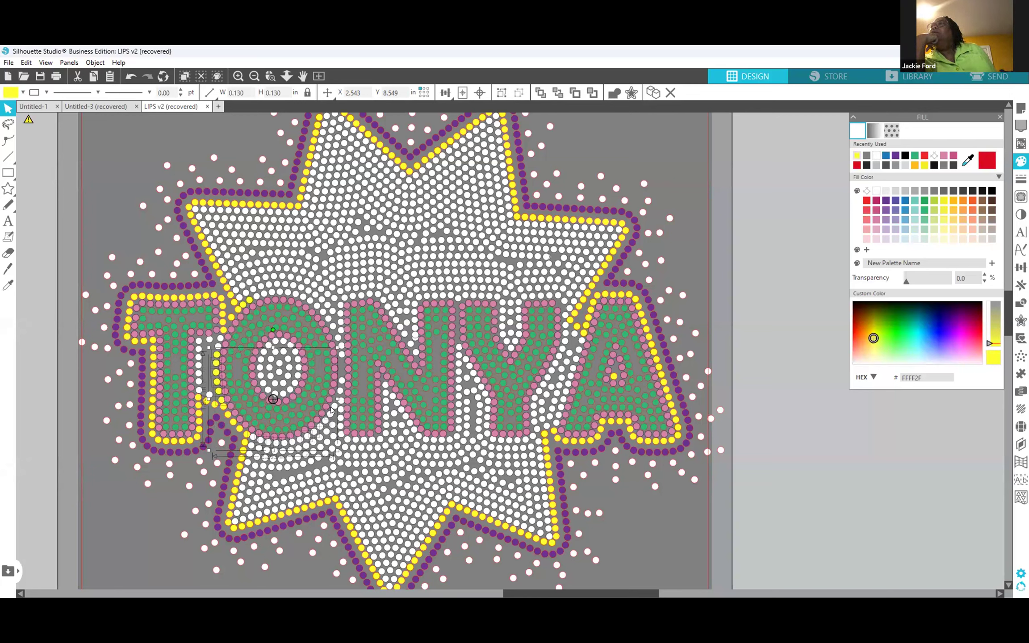
pyautogui.click(334, 395)
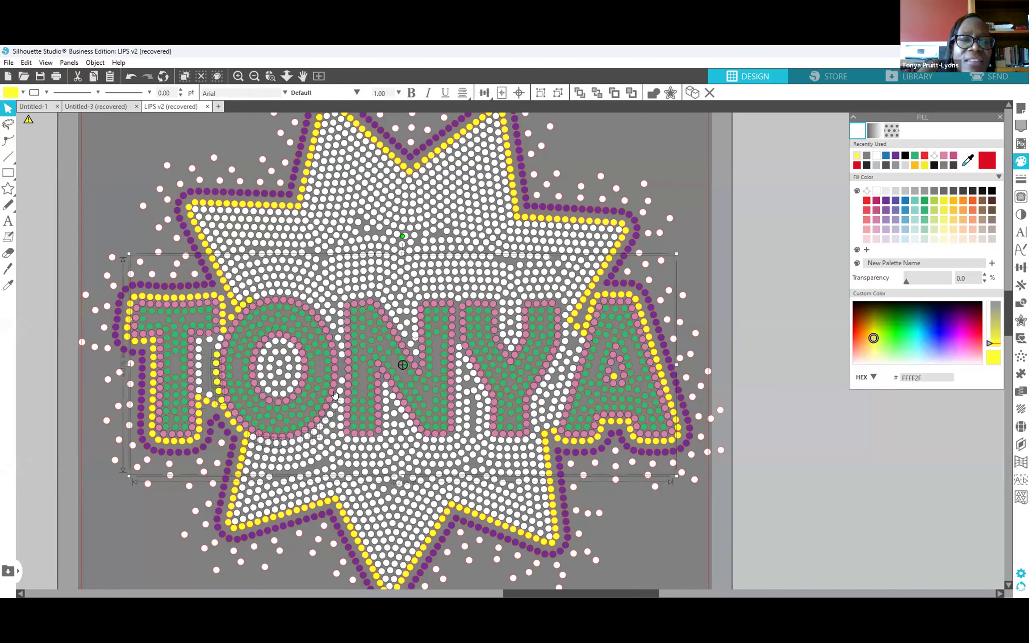
pyautogui.click(130, 76)
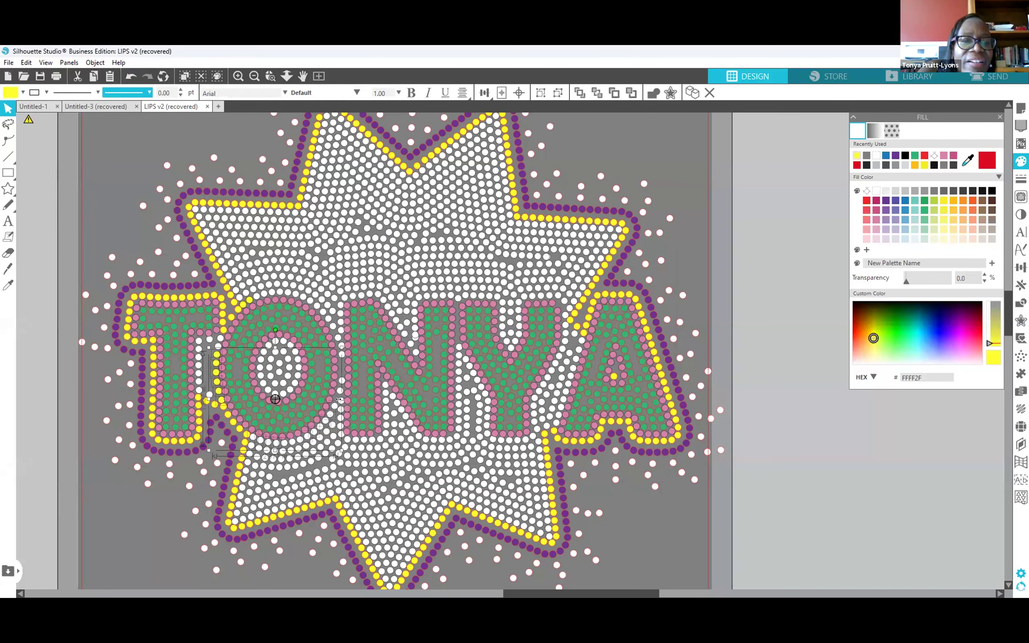
pyautogui.click(855, 154)
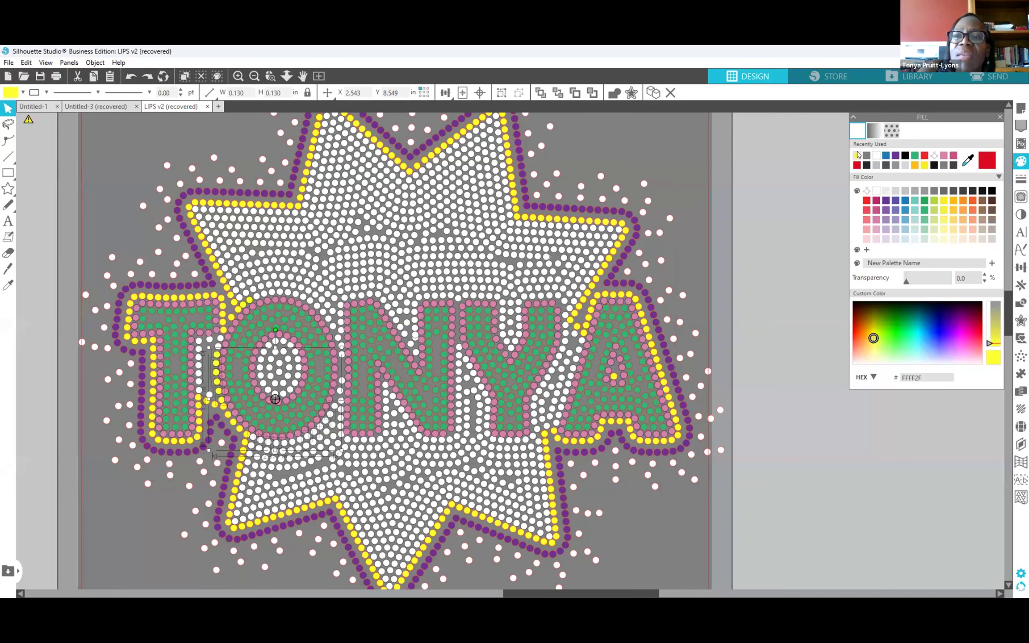
# Select the white stones along the O's upper-right edge, across the N's top-left corner and down its diagonal, and fill them yellow.
pyautogui.click(340, 348)
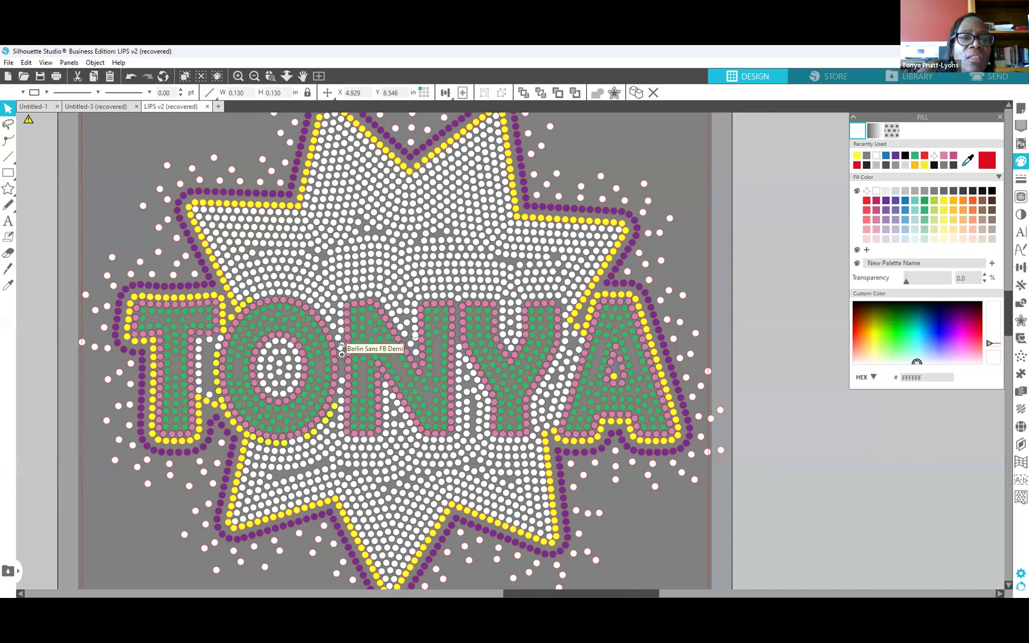
pyautogui.moveTo(337, 340); pyautogui.dragTo(313, 305)
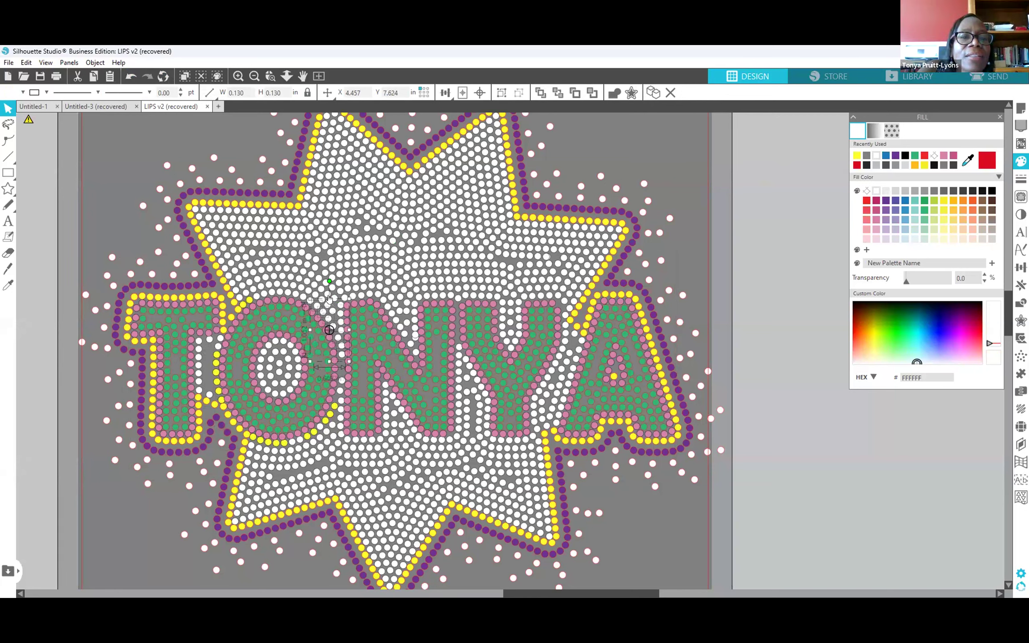
pyautogui.keyDown('shift'); pyautogui.click(339, 297); pyautogui.keyUp('shift')
pyautogui.keyDown('shift'); pyautogui.click(354, 297); pyautogui.keyUp('shift')
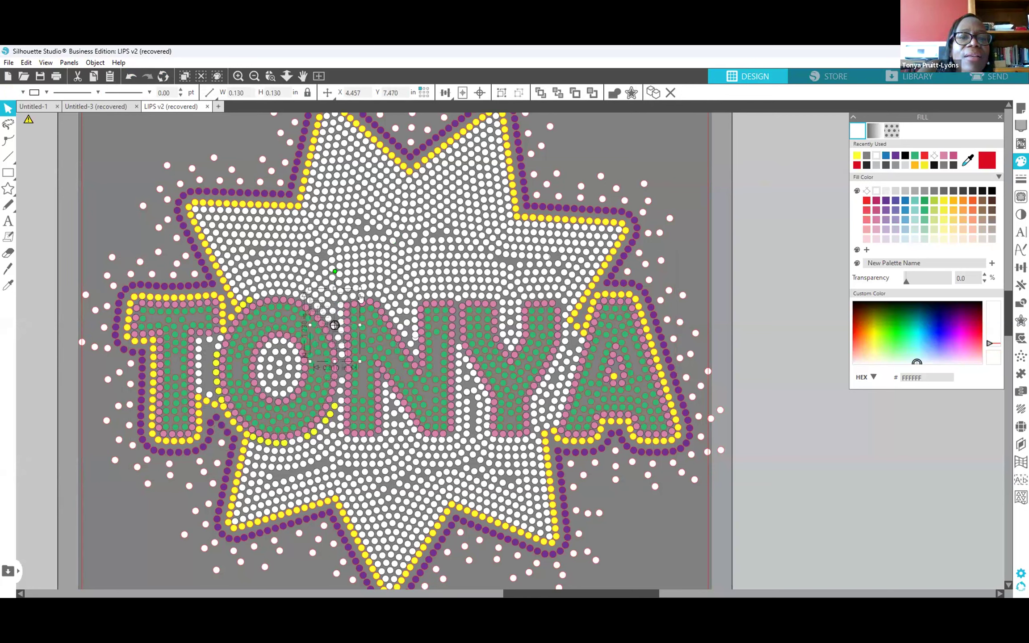
pyautogui.keyDown('shift'); pyautogui.click(363, 296); pyautogui.keyUp('shift')
pyautogui.keyDown('shift'); pyautogui.click(371, 295); pyautogui.keyUp('shift')
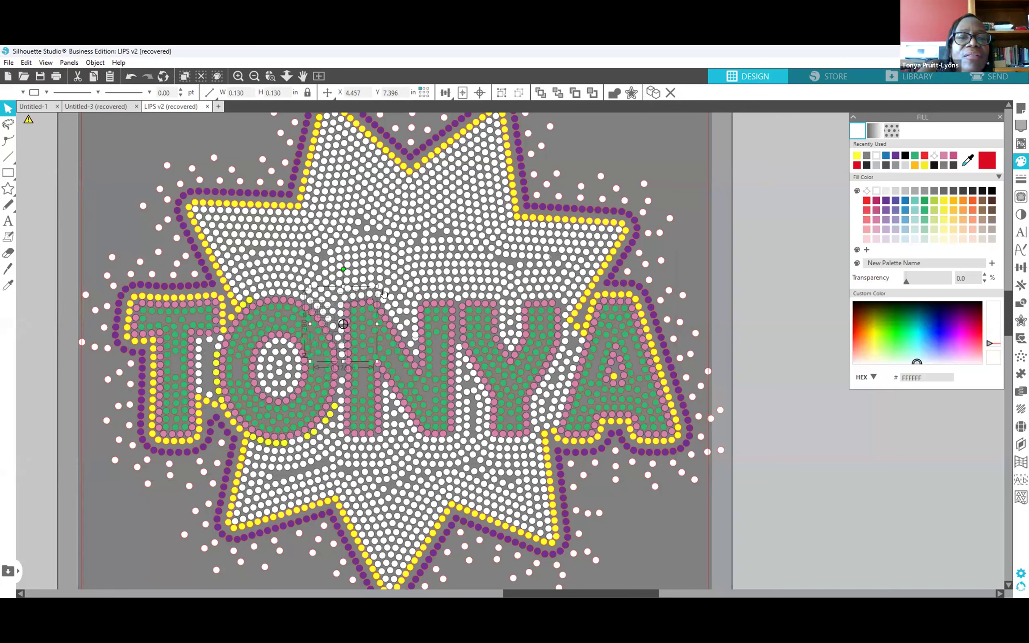
pyautogui.keyDown('shift'); pyautogui.click(379, 302); pyautogui.keyUp('shift')
pyautogui.keyDown('shift'); pyautogui.click(386, 309); pyautogui.keyUp('shift')
pyautogui.keyDown('shift'); pyautogui.click(391, 324); pyautogui.keyUp('shift')
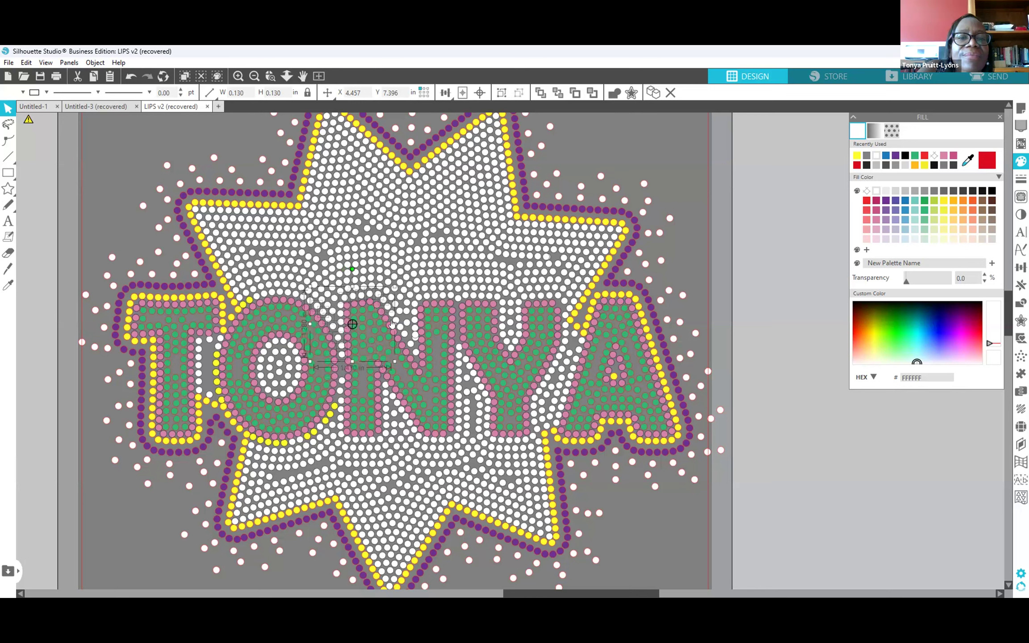
pyautogui.keyDown('shift'); pyautogui.click(393, 321); pyautogui.keyUp('shift')
pyautogui.keyDown('shift'); pyautogui.click(395, 323); pyautogui.keyUp('shift')
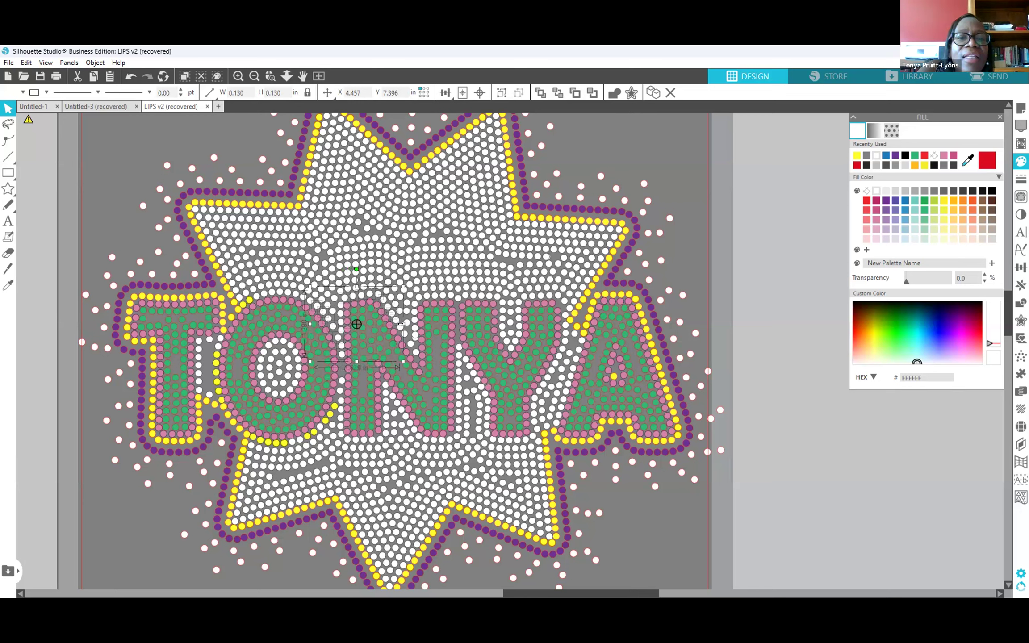
pyautogui.keyDown('shift'); pyautogui.click(404, 332); pyautogui.keyUp('shift')
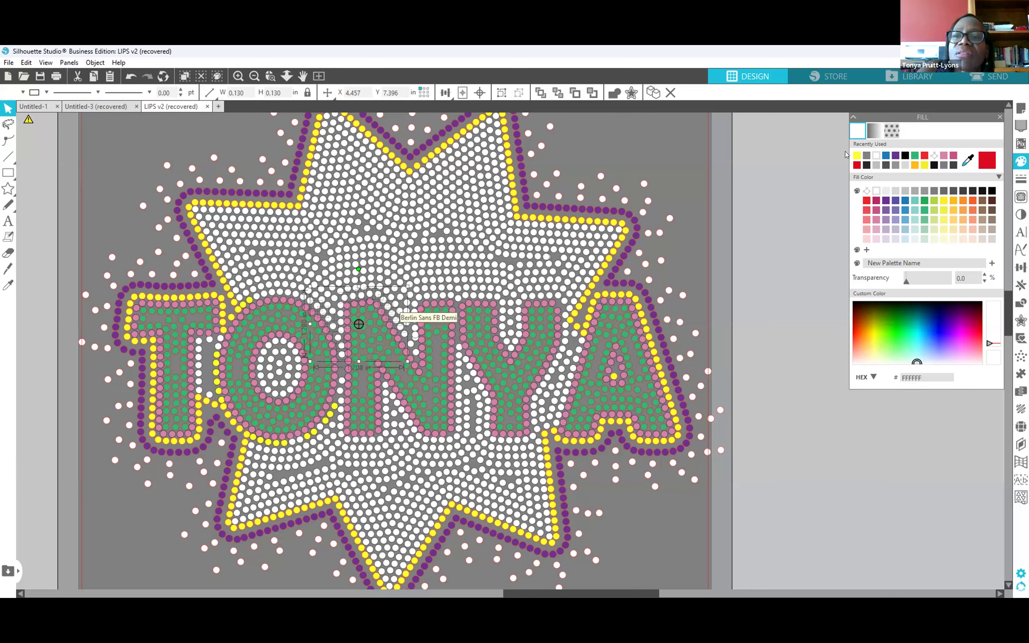
pyautogui.click(857, 155)
# Clear the selection and move one white stone out of the lettering onto the blank area beside the page.
pyautogui.click(734, 303)
pyautogui.moveTo(412, 336); pyautogui.dragTo(823, 194)
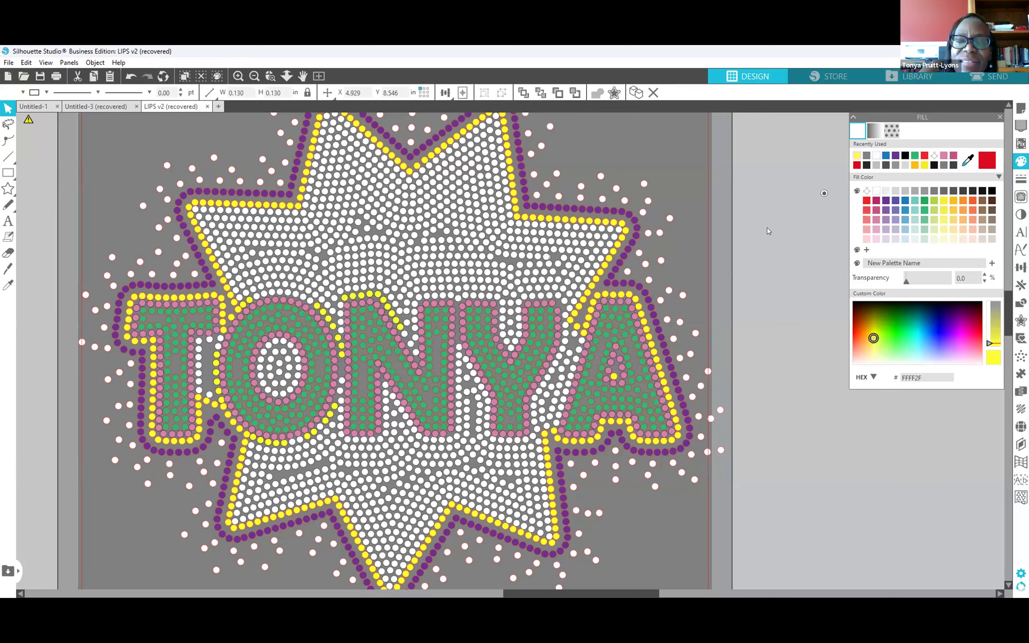
# Select the white stones bordering the N's upper notch, the top of its right stem, and the Y's left arm into its fork.
pyautogui.click(406, 351)
pyautogui.click(403, 338)
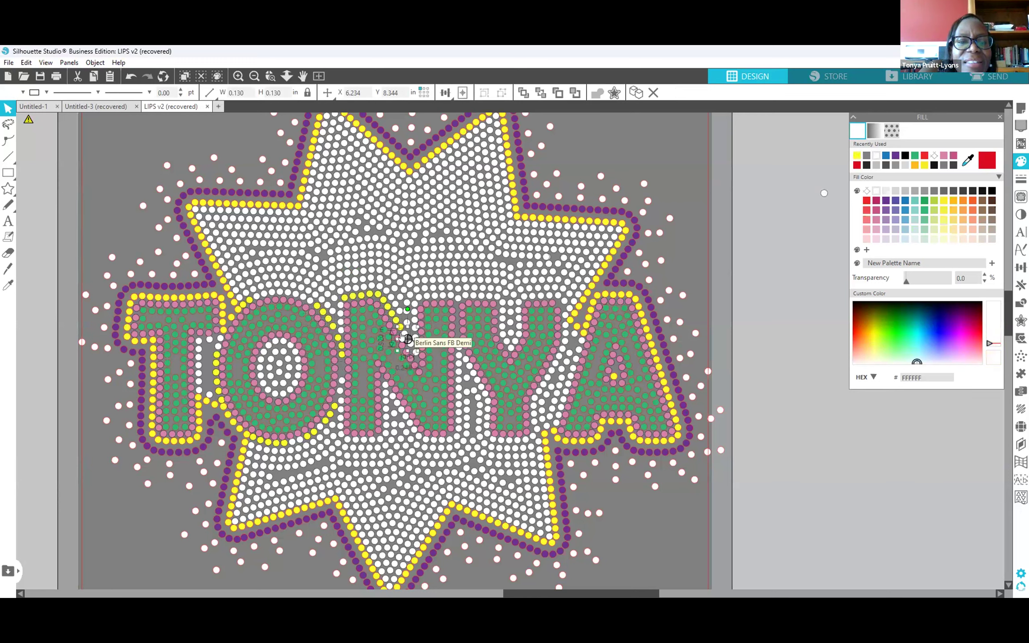
pyautogui.keyDown('shift'); pyautogui.click(415, 354); pyautogui.keyUp('shift')
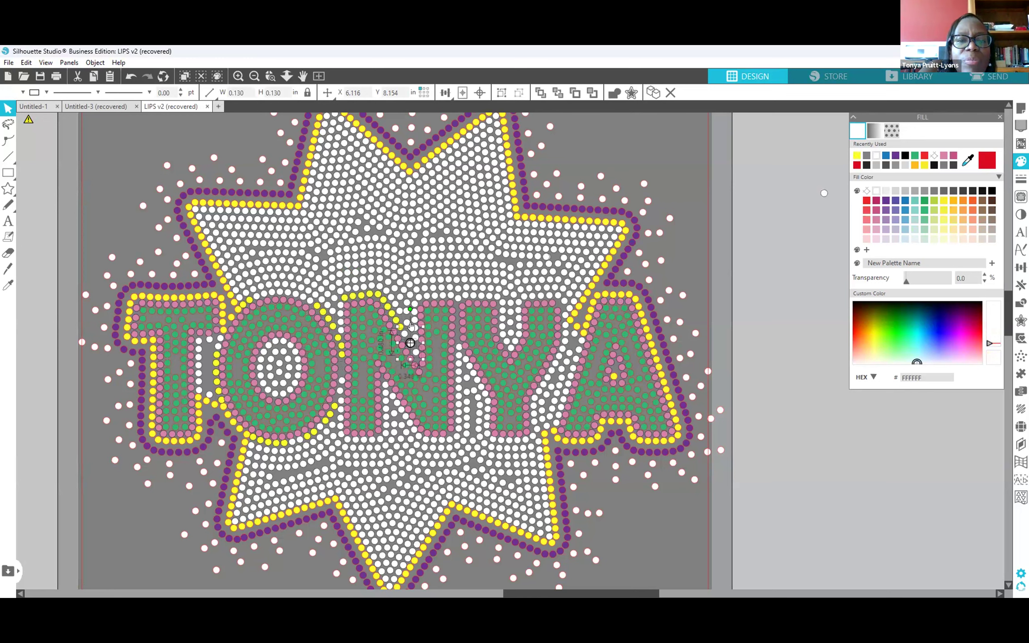
pyautogui.moveTo(412, 320); pyautogui.dragTo(462, 299)
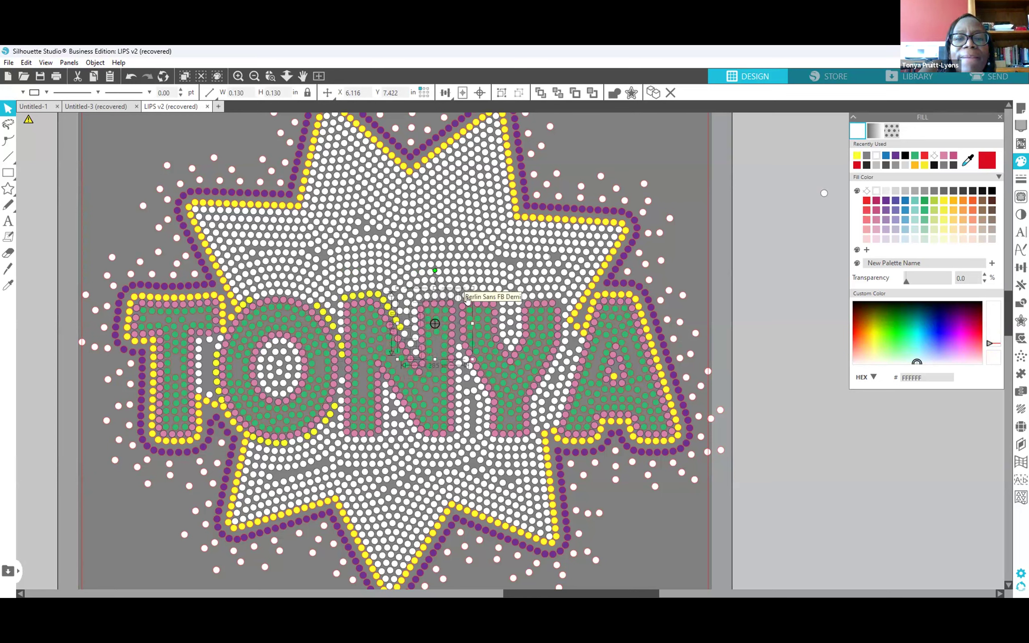
pyautogui.keyDown('shift'); pyautogui.click(509, 342); pyautogui.keyUp('shift')
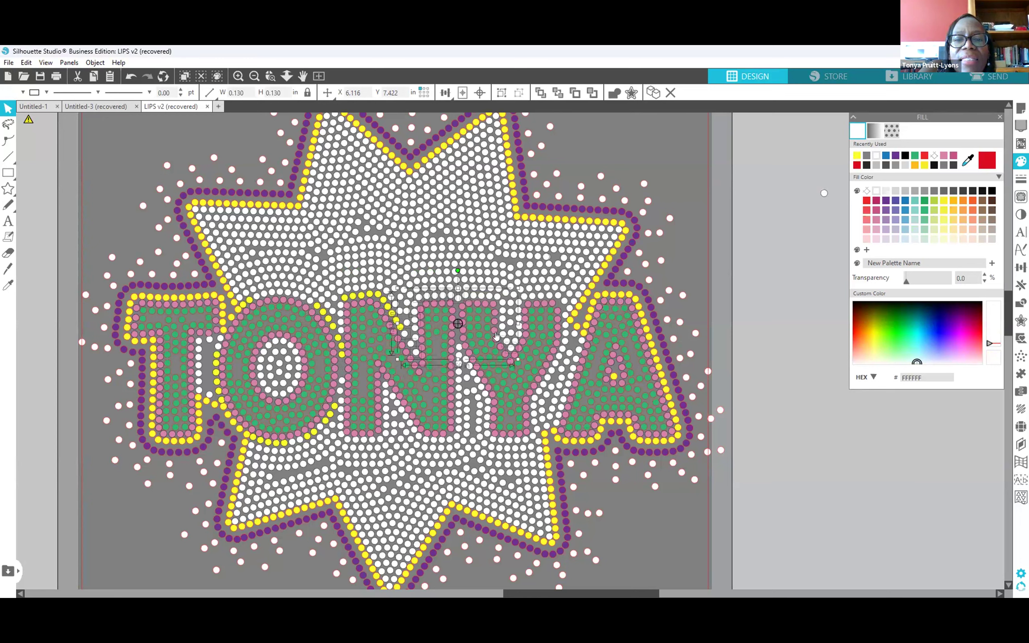